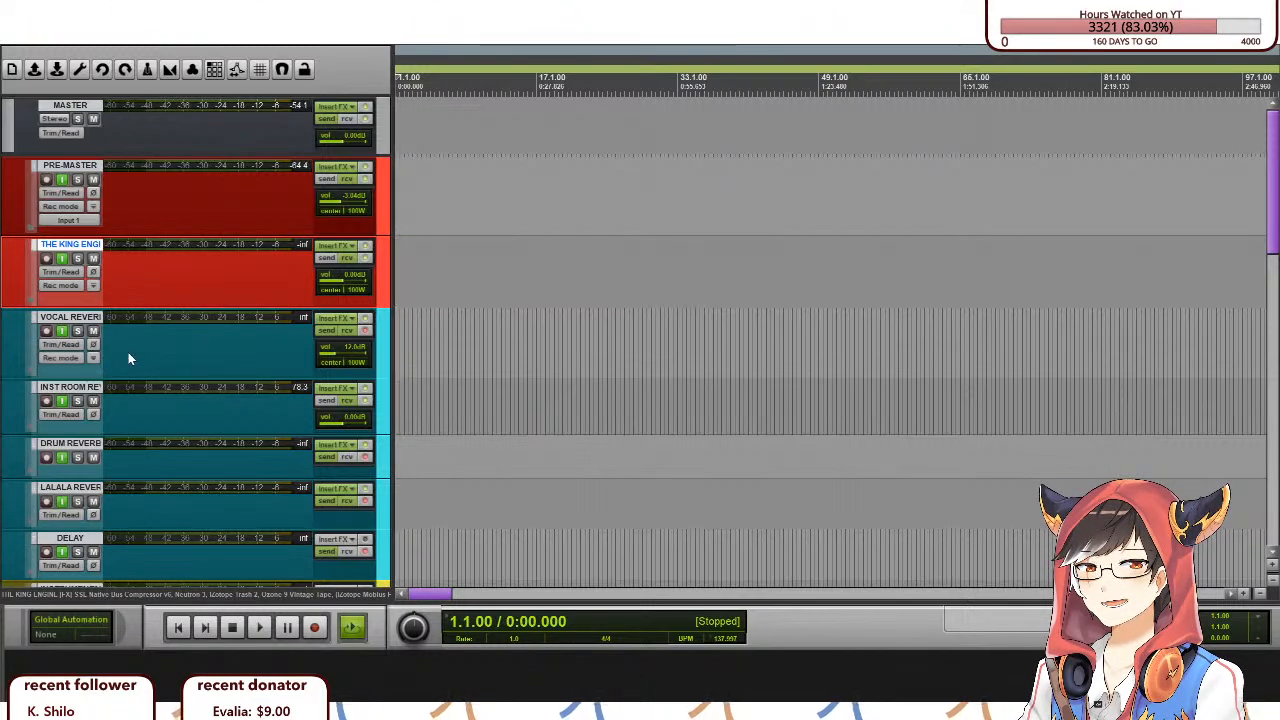
Survey the whole project's track layout, from the MASTER and PRE-MASTER tracks down to the instrument tracks under INST PREMAST.
scroll(130, 355, down, 3)
scroll(132, 355, up, 3)
scroll(135, 355, down, 8)
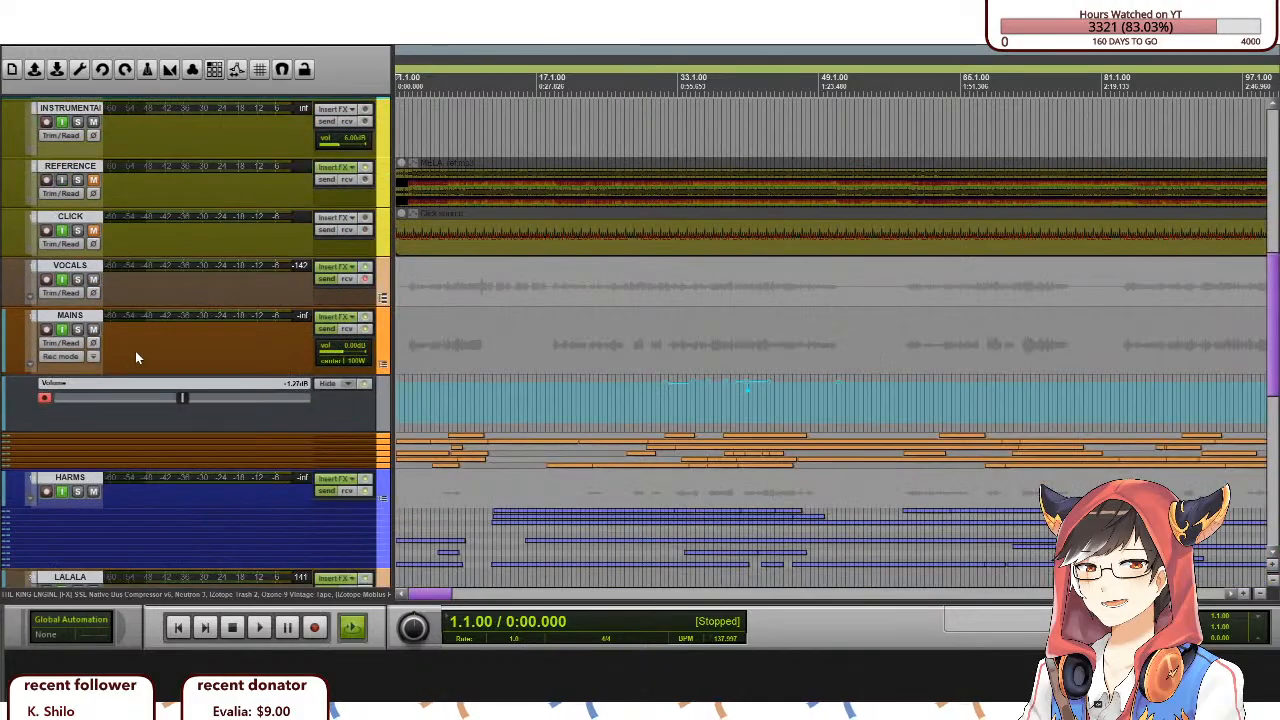
scroll(138, 360, down, 10)
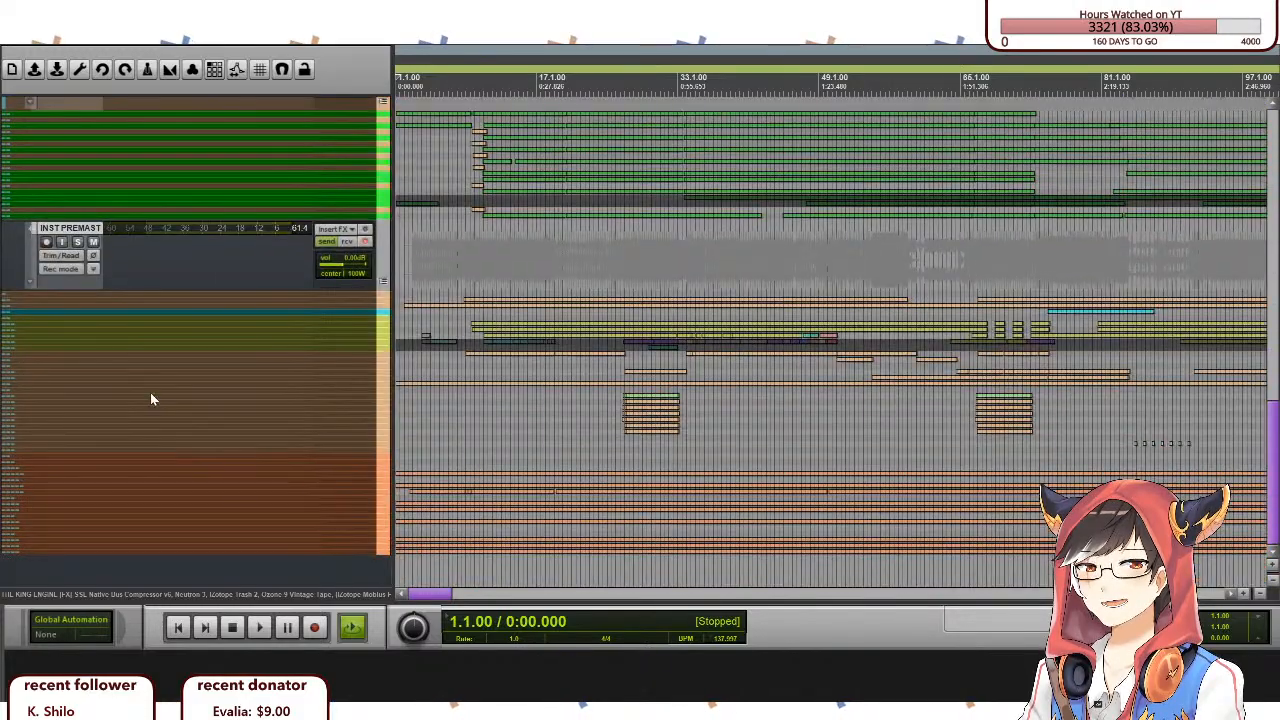
scroll(151, 394, up, 15)
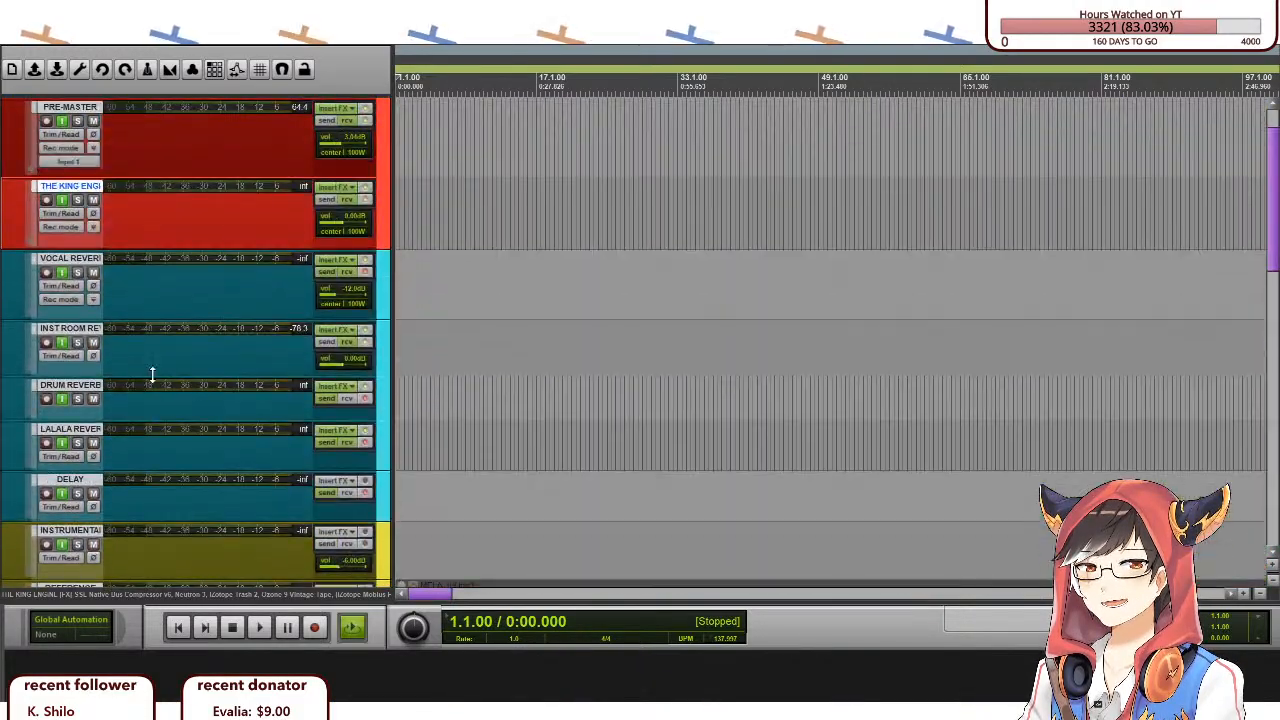
scroll(153, 380, down, 15)
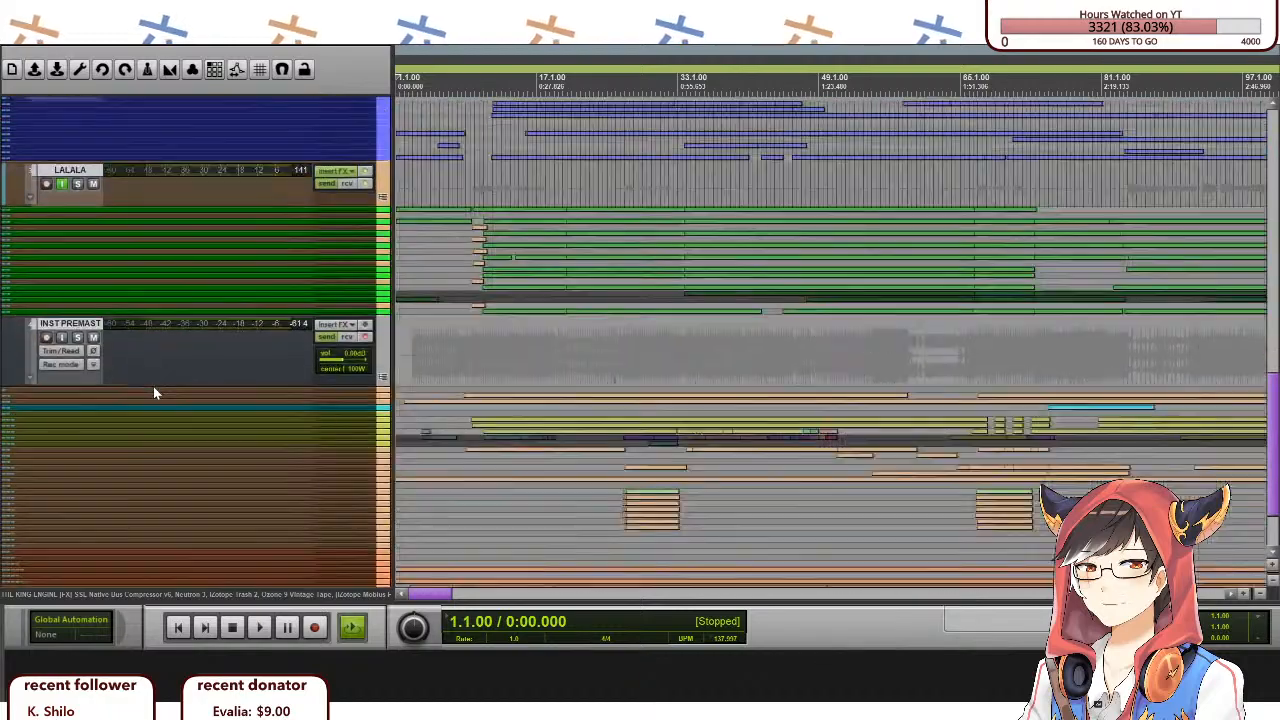
scroll(153, 393, down, 2)
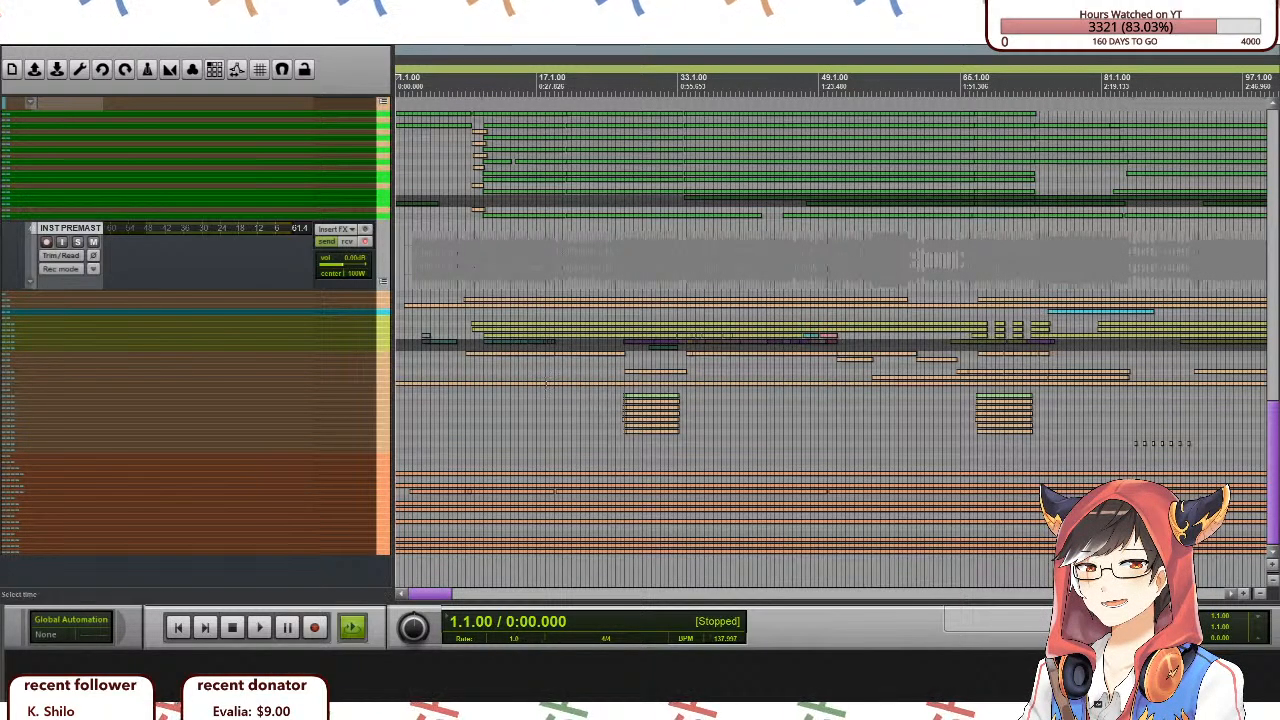
scroll(262, 333, up, 9)
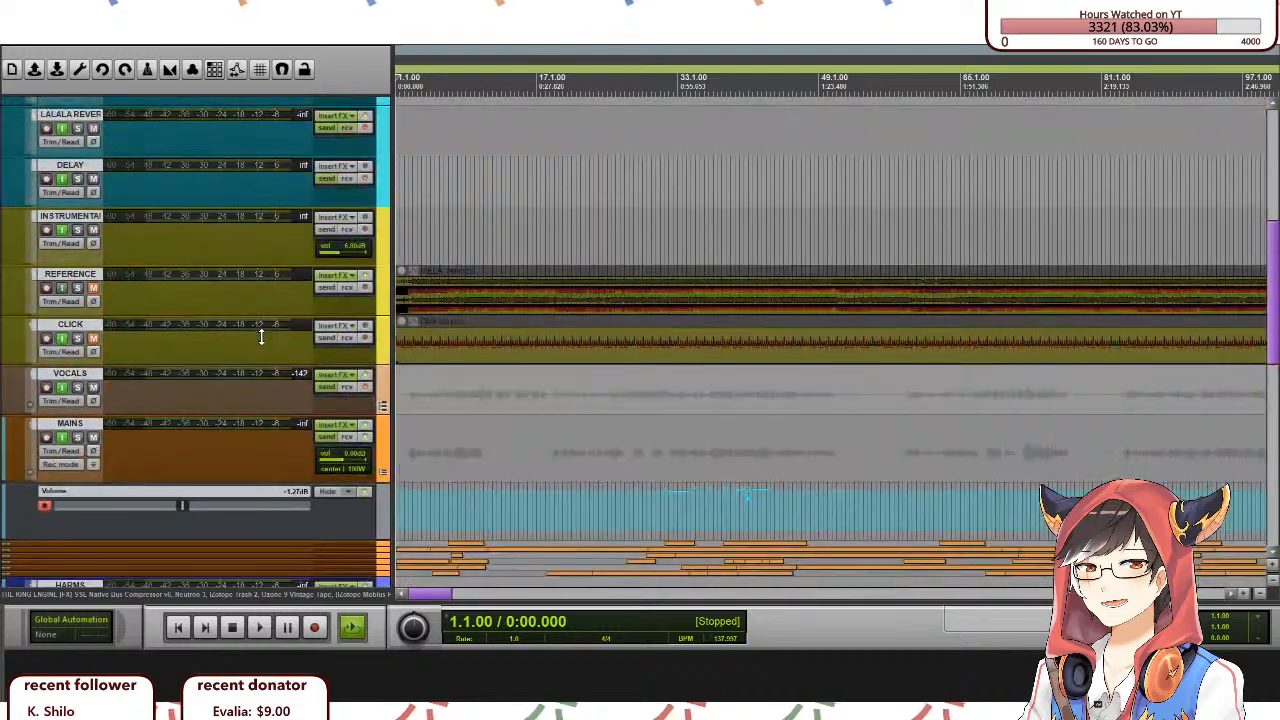
scroll(261, 336, up, 5)
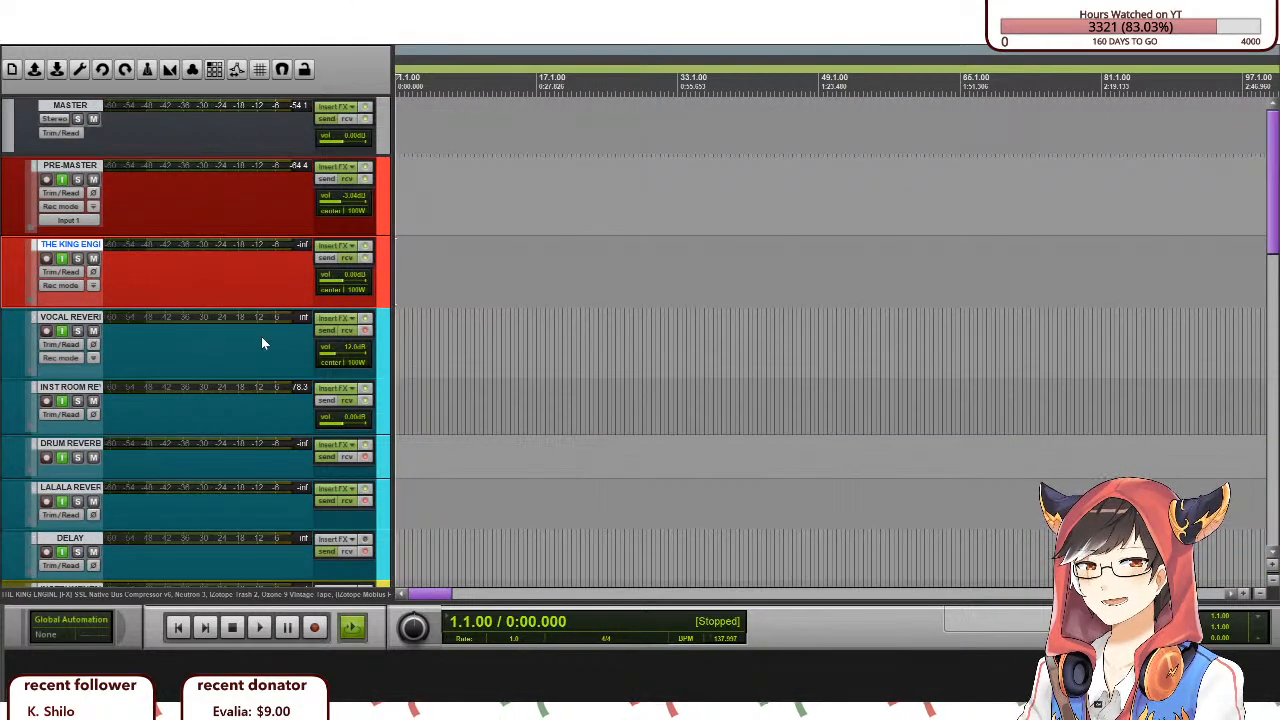
Examine the reverb, DELAY, REFERENCE and CLICK tracks, the MAINS, HARMS and LALALA vocal groups, and the instrument tracks.
scroll(291, 462, down, 3)
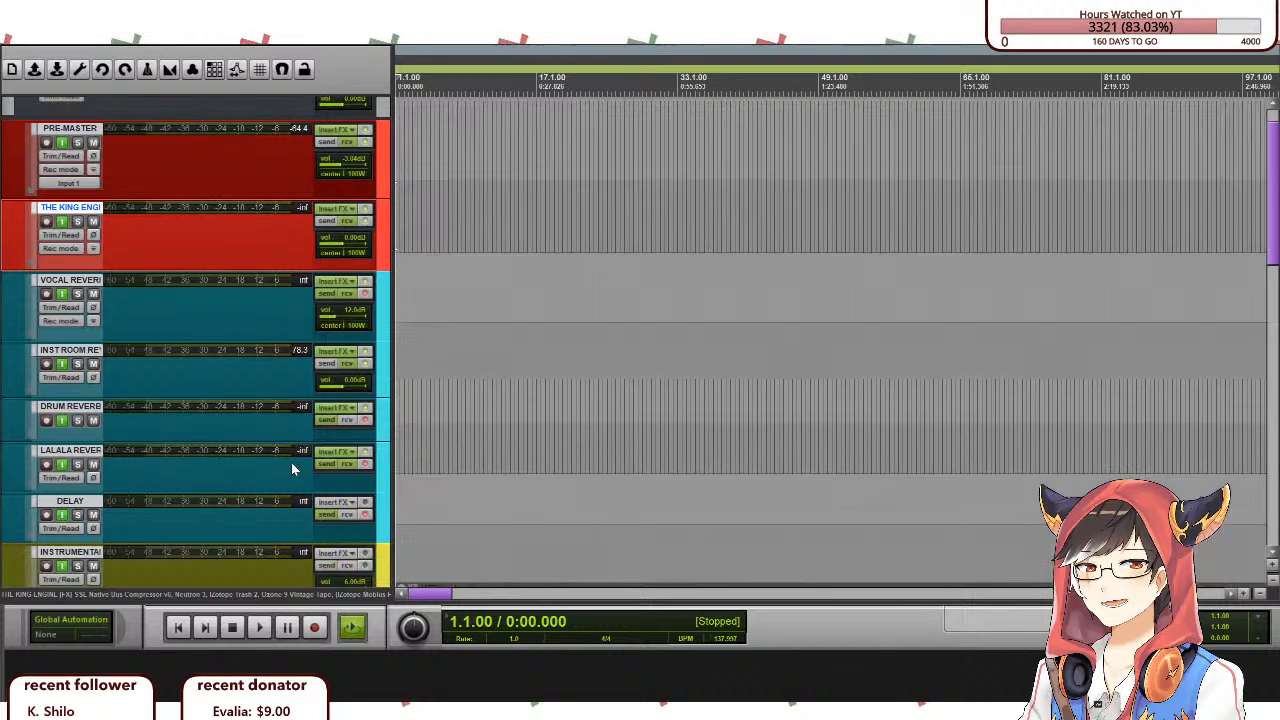
scroll(291, 462, down, 4)
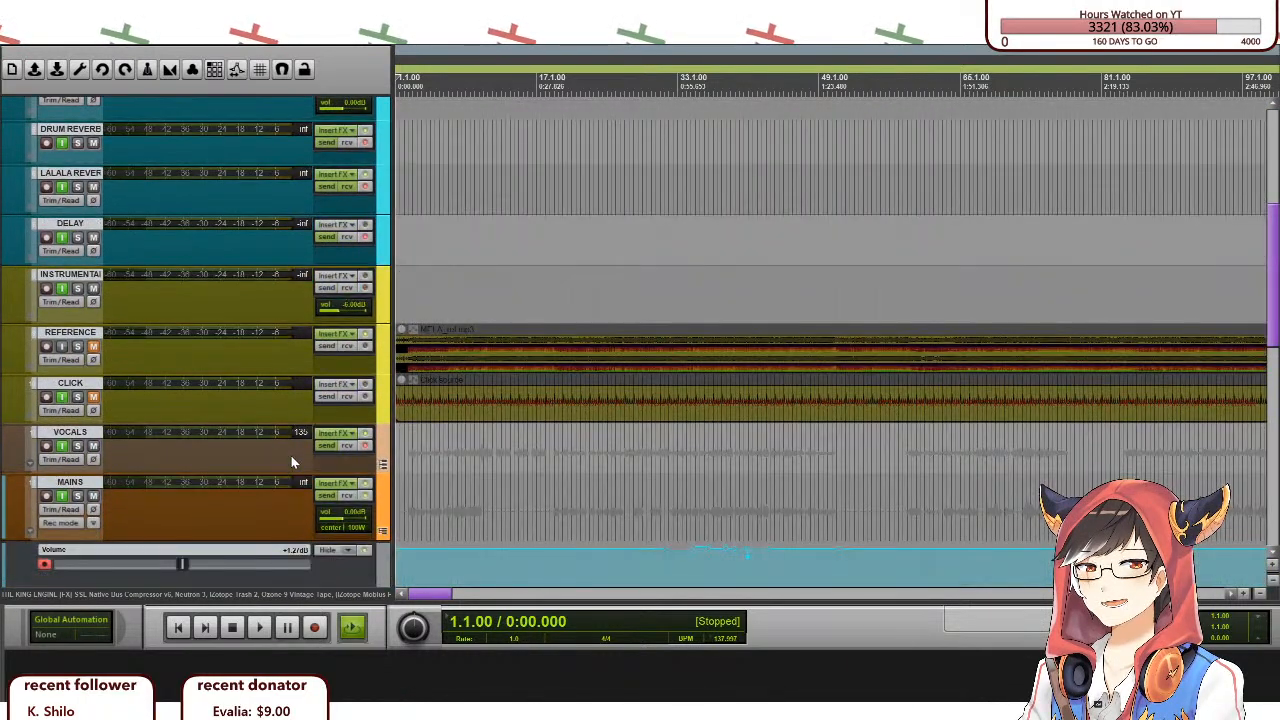
scroll(291, 462, down, 2)
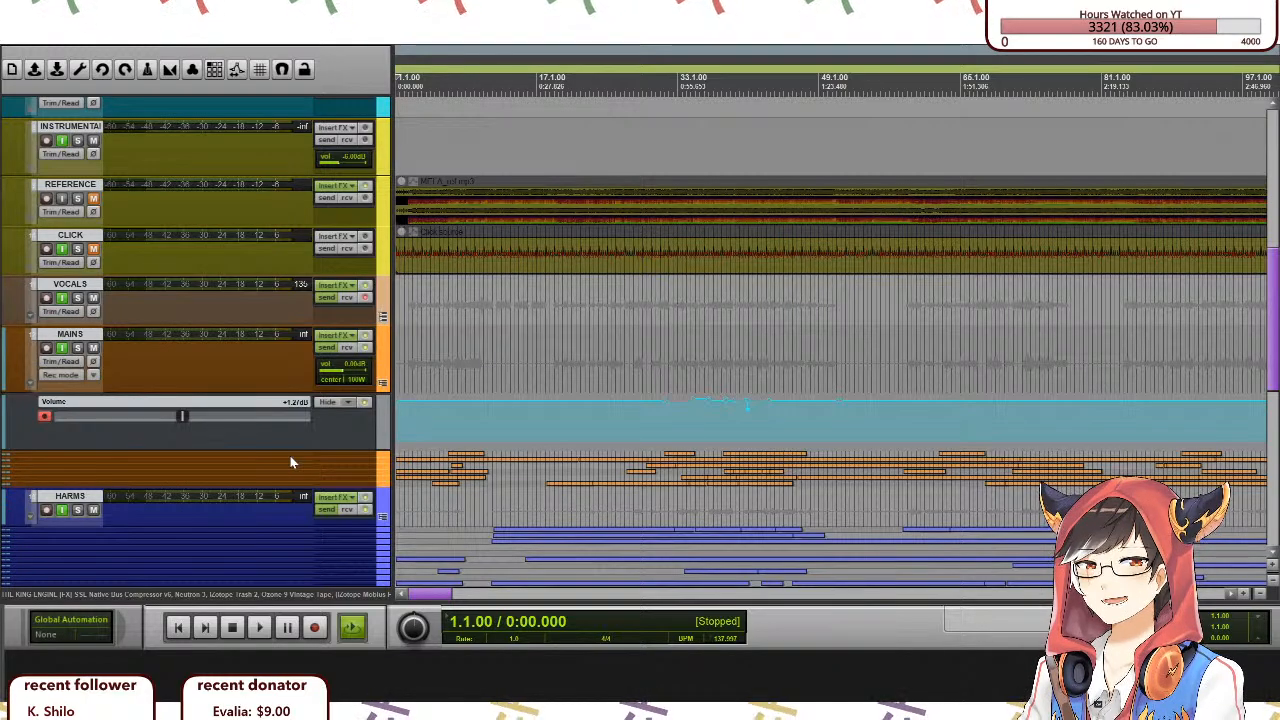
scroll(282, 445, down, 3)
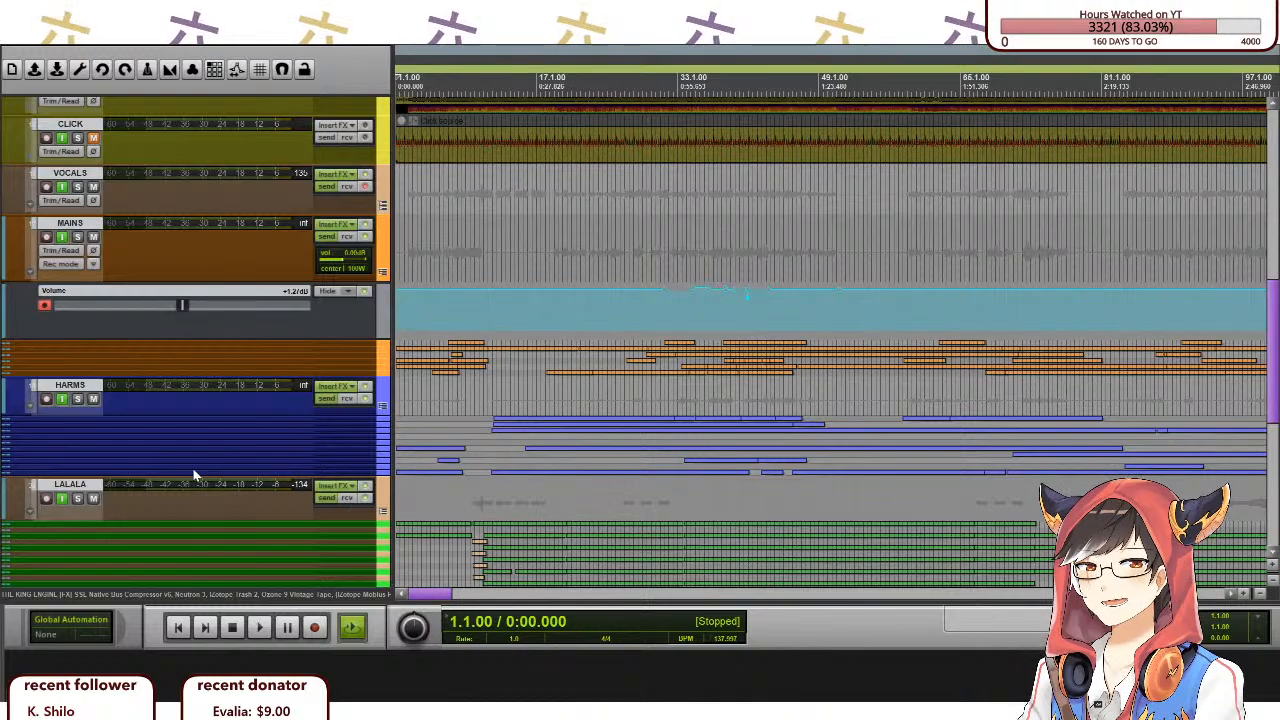
scroll(195, 475, down, 10)
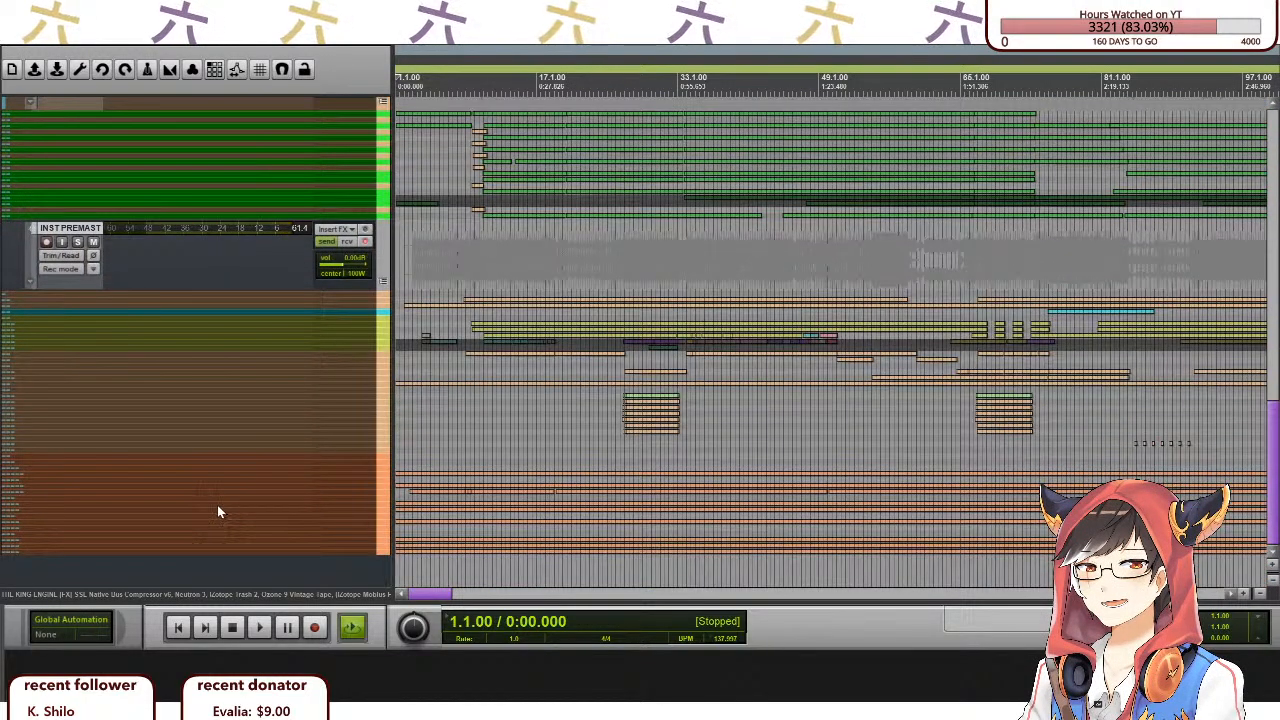
scroll(217, 505, up, 5)
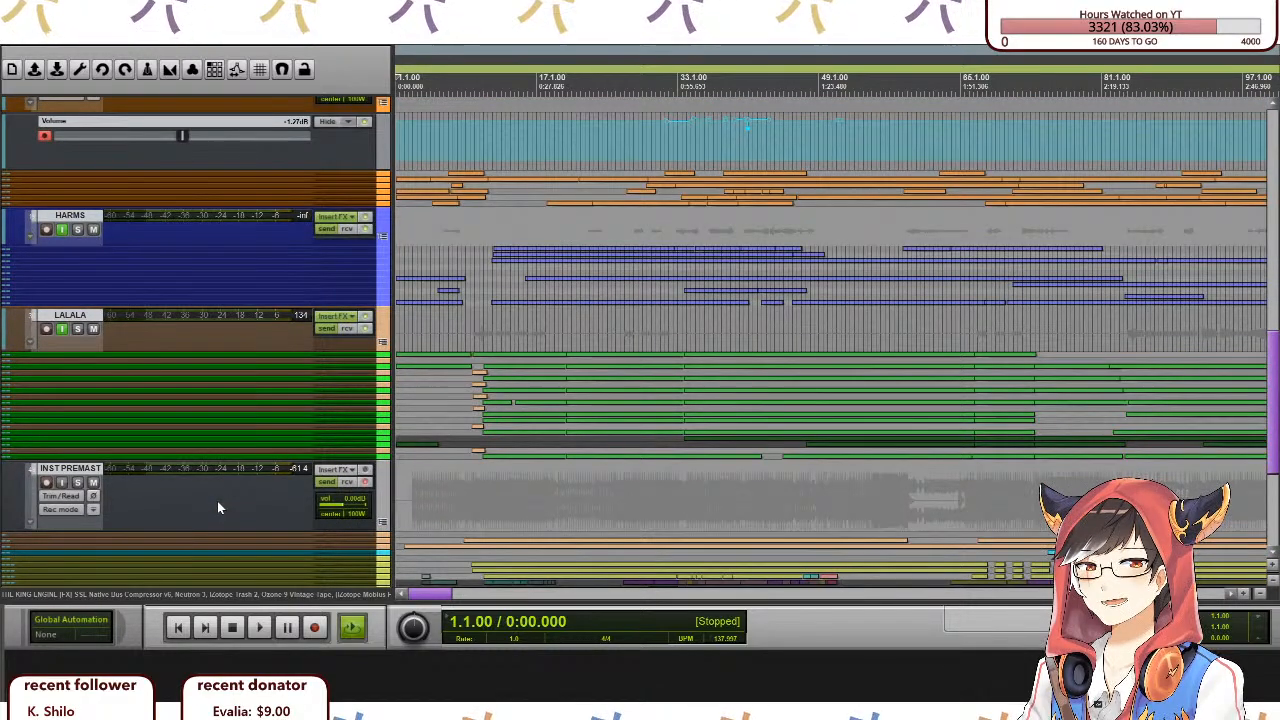
scroll(217, 501, up, 5)
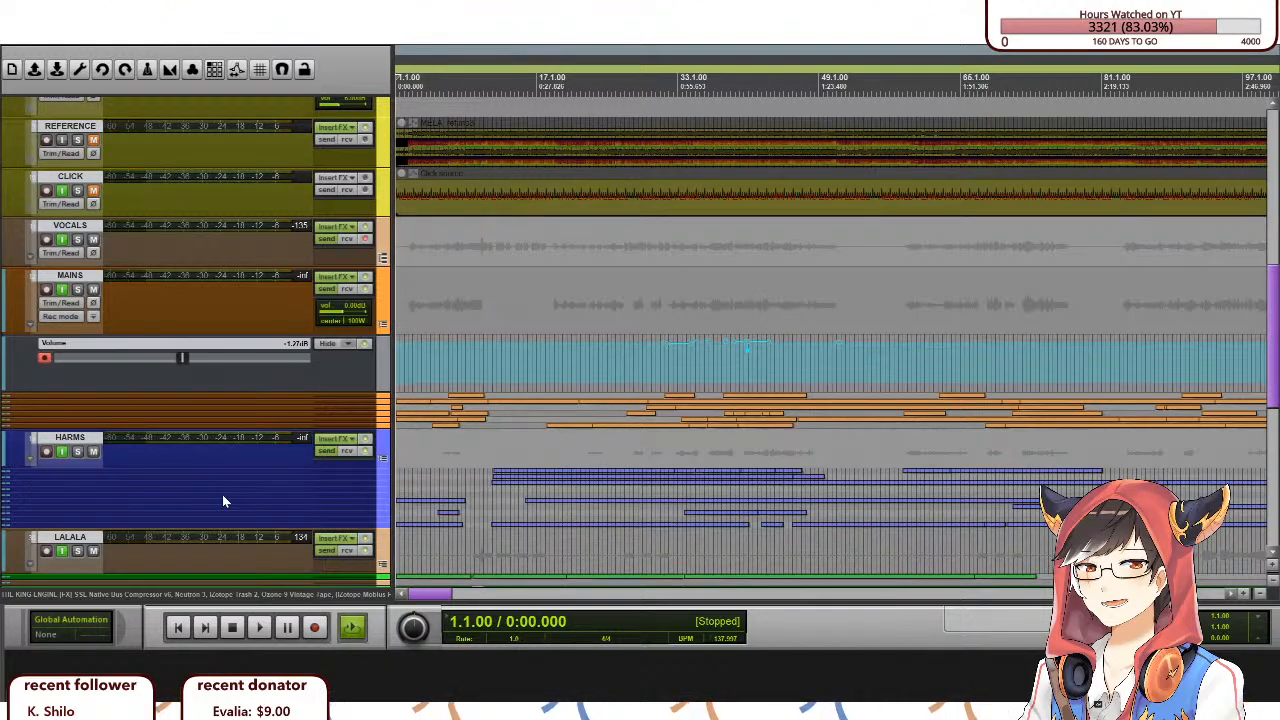
scroll(230, 371, up, 9)
scroll(230, 376, up, 2)
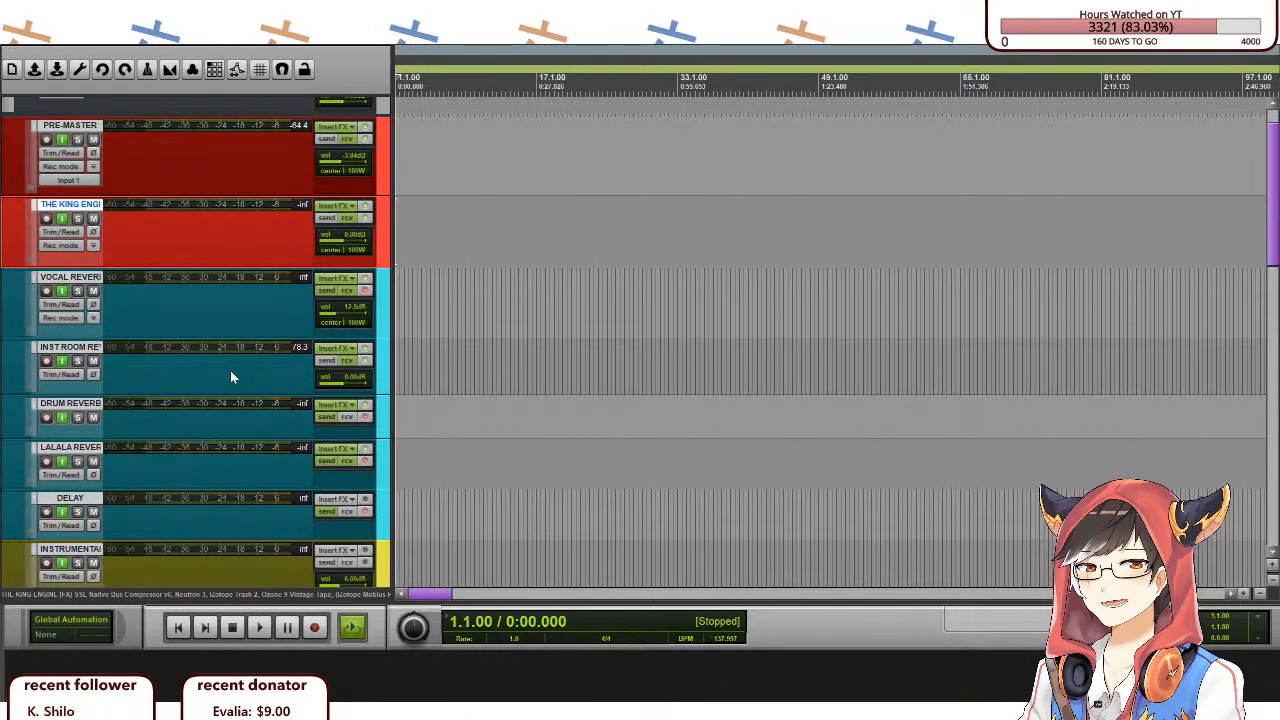
scroll(230, 375, up, 1)
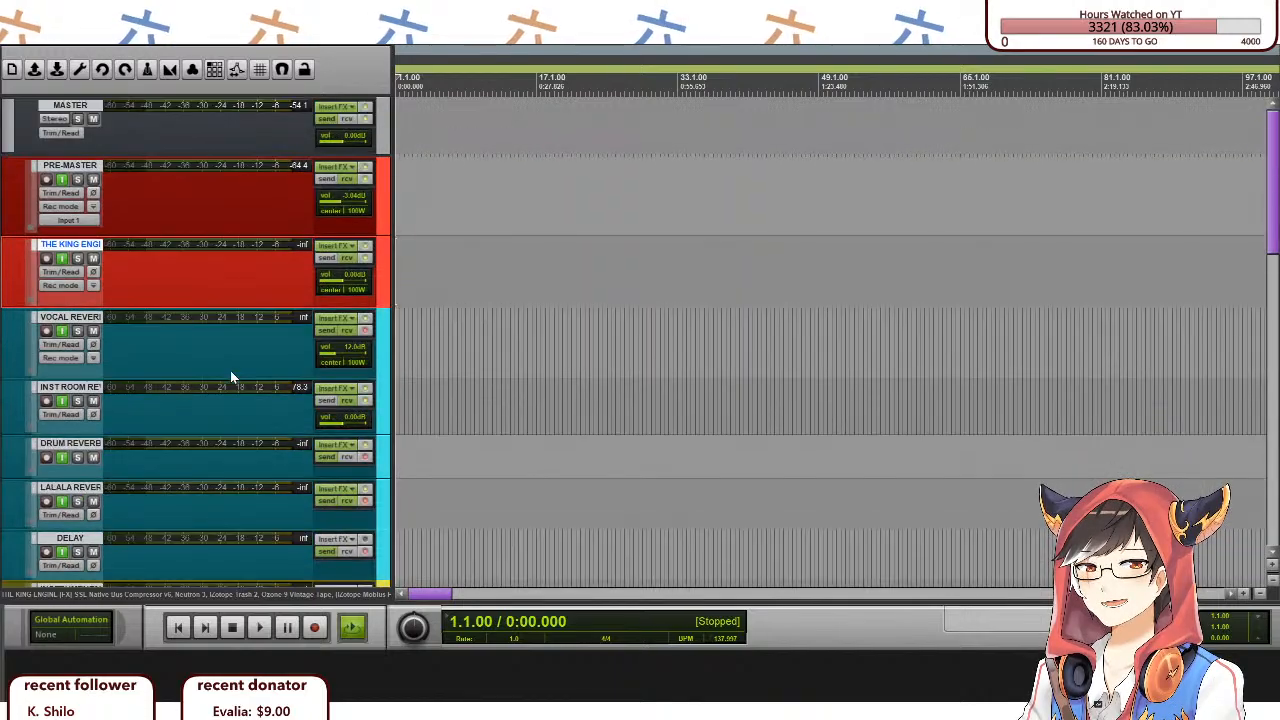
Review the track hierarchy again between the master buses and the collapsed LALALA and INST PREMAST groups.
scroll(230, 375, down, 4)
scroll(230, 378, up, 2)
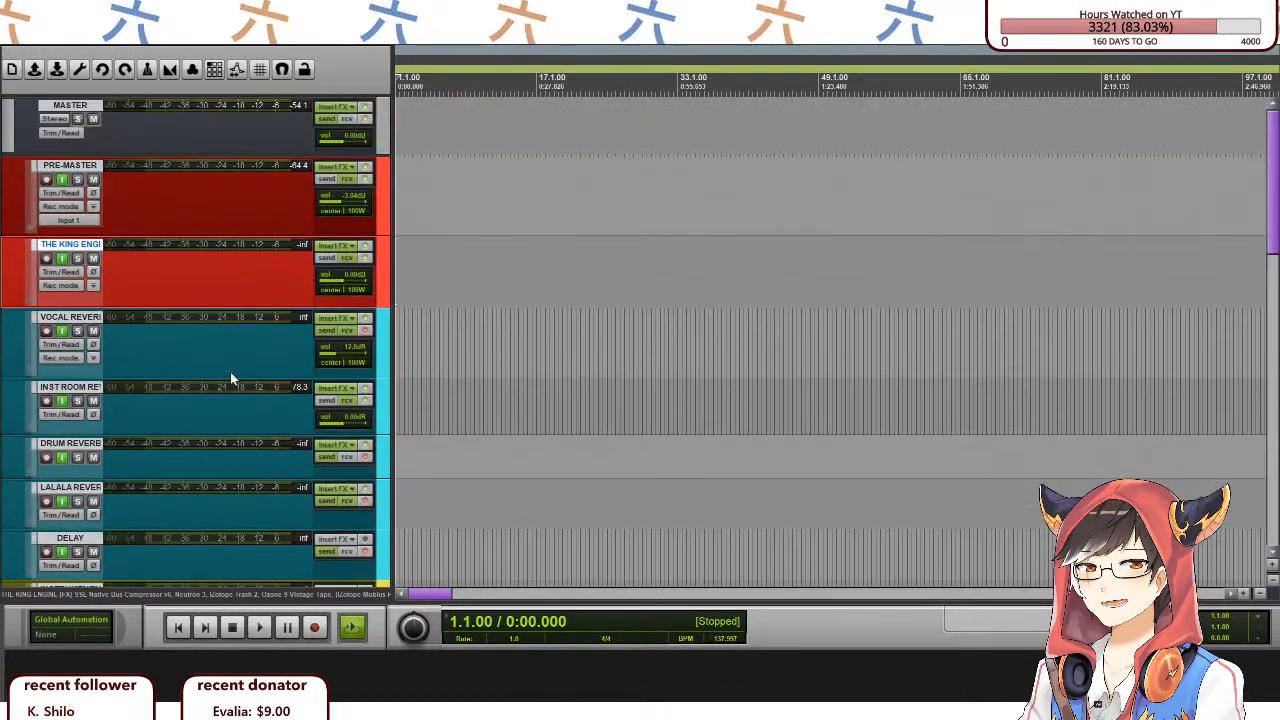
scroll(230, 378, down, 3)
scroll(230, 390, up, 15)
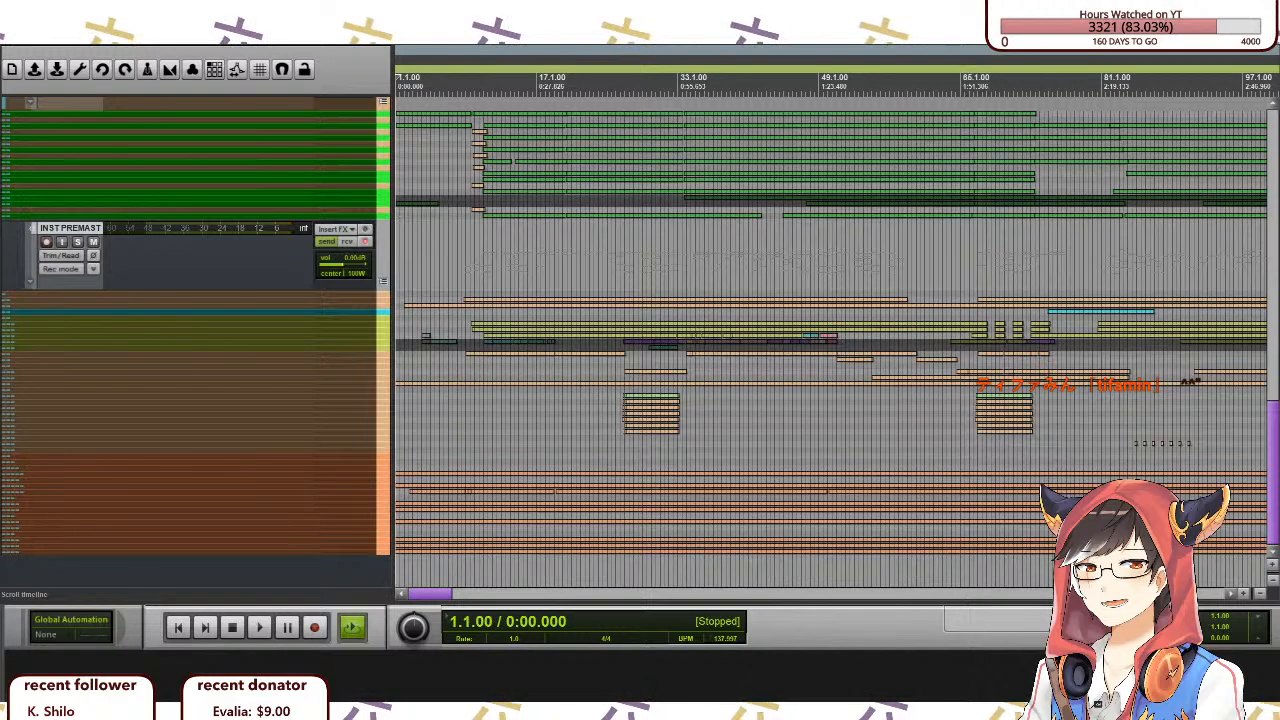
scroll(269, 255, up, 3)
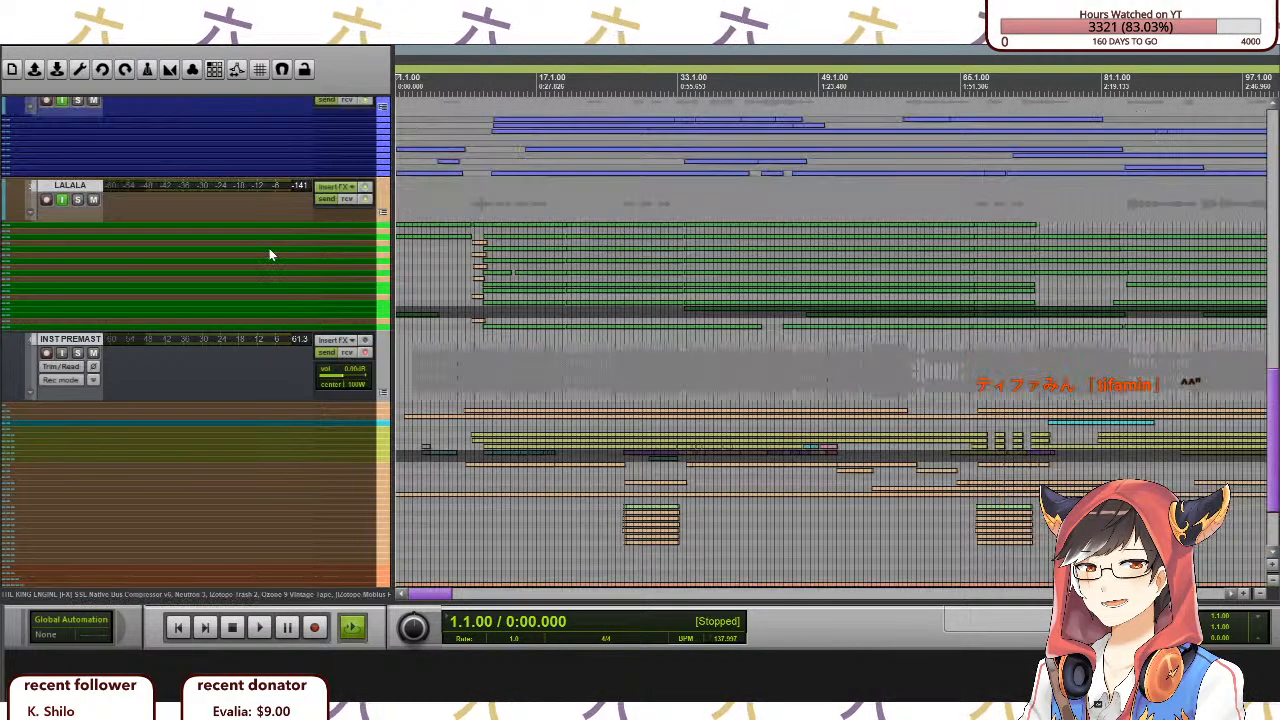
scroll(269, 255, up, 15)
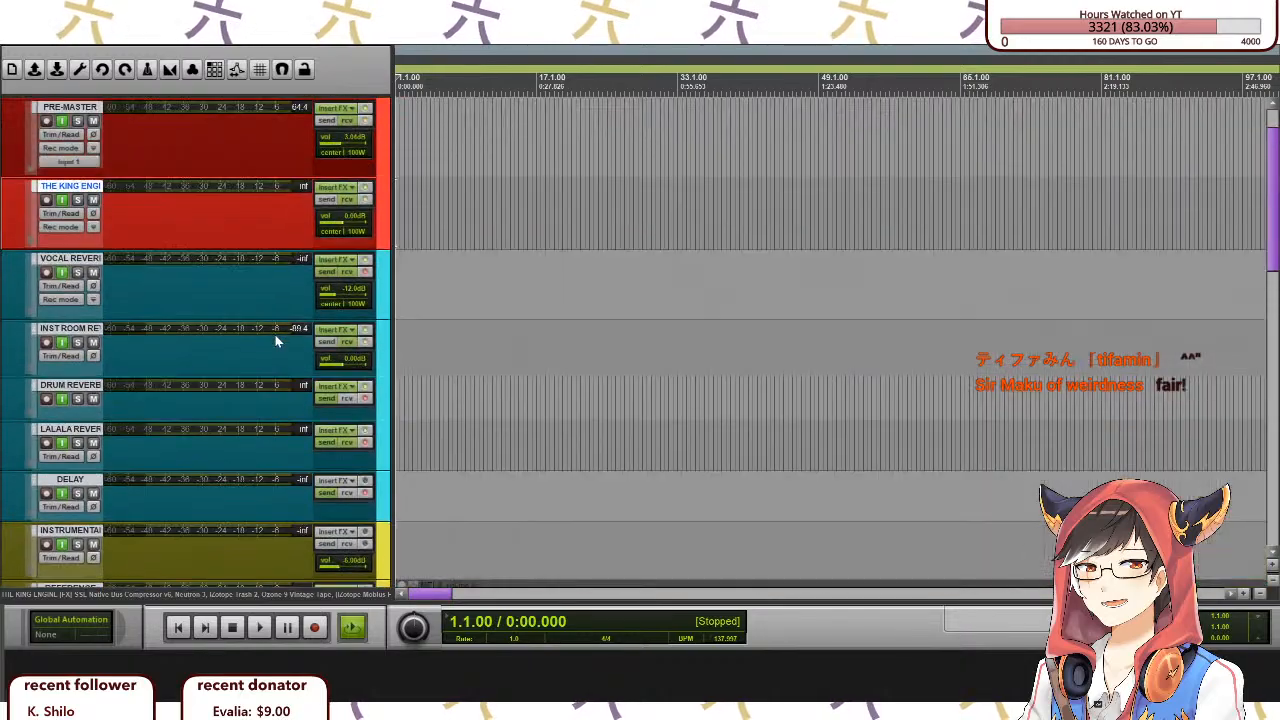
scroll(277, 341, up, 2)
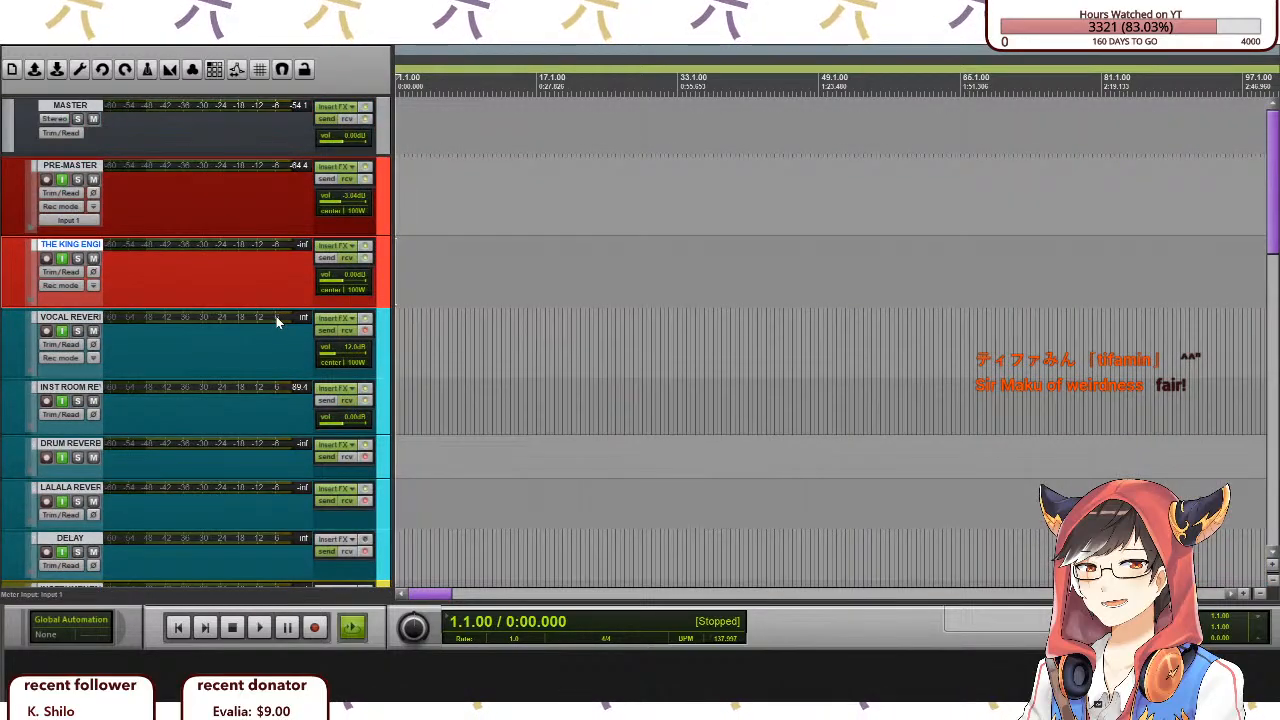
scroll(296, 407, down, 2)
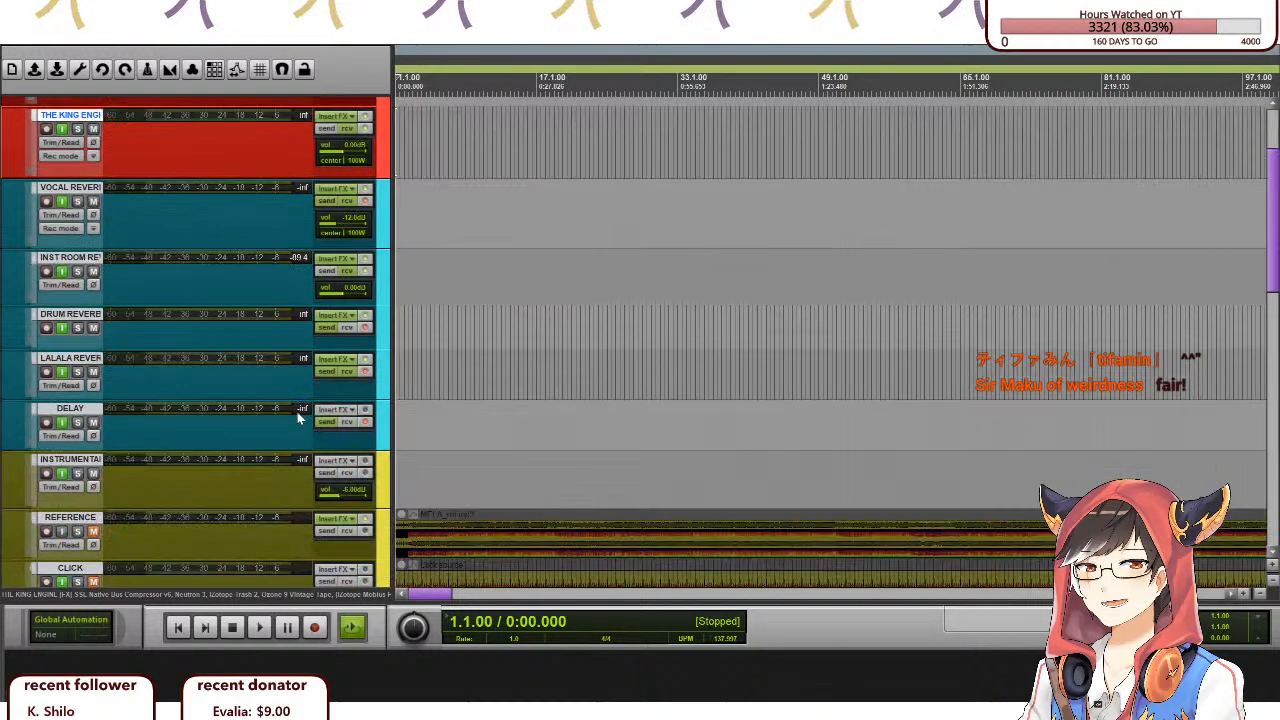
scroll(296, 418, down, 12)
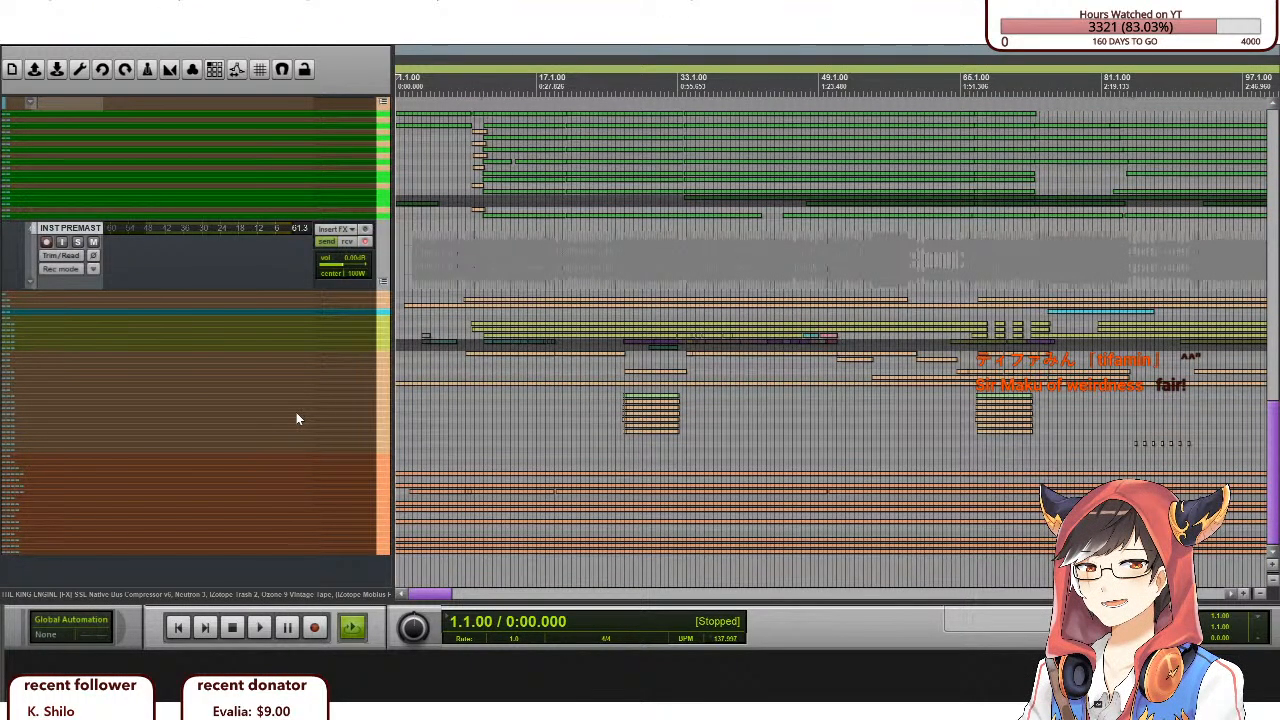
scroll(296, 418, up, 3)
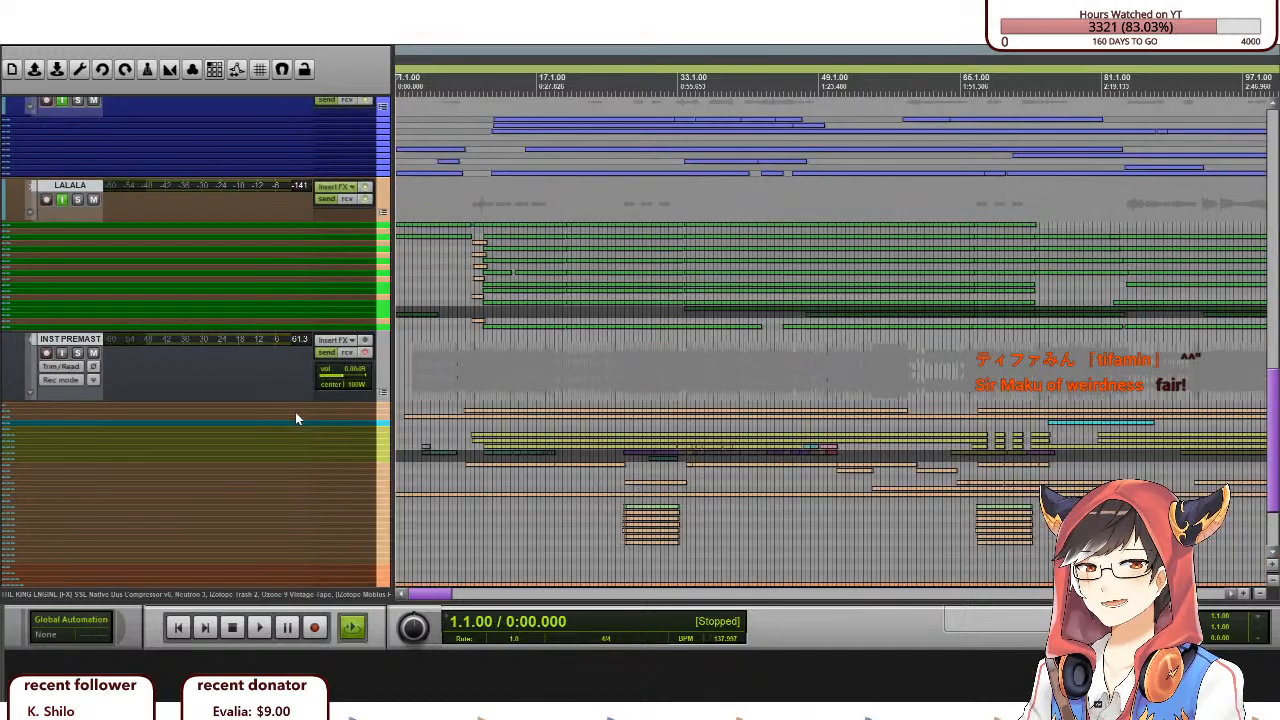
scroll(296, 418, up, 15)
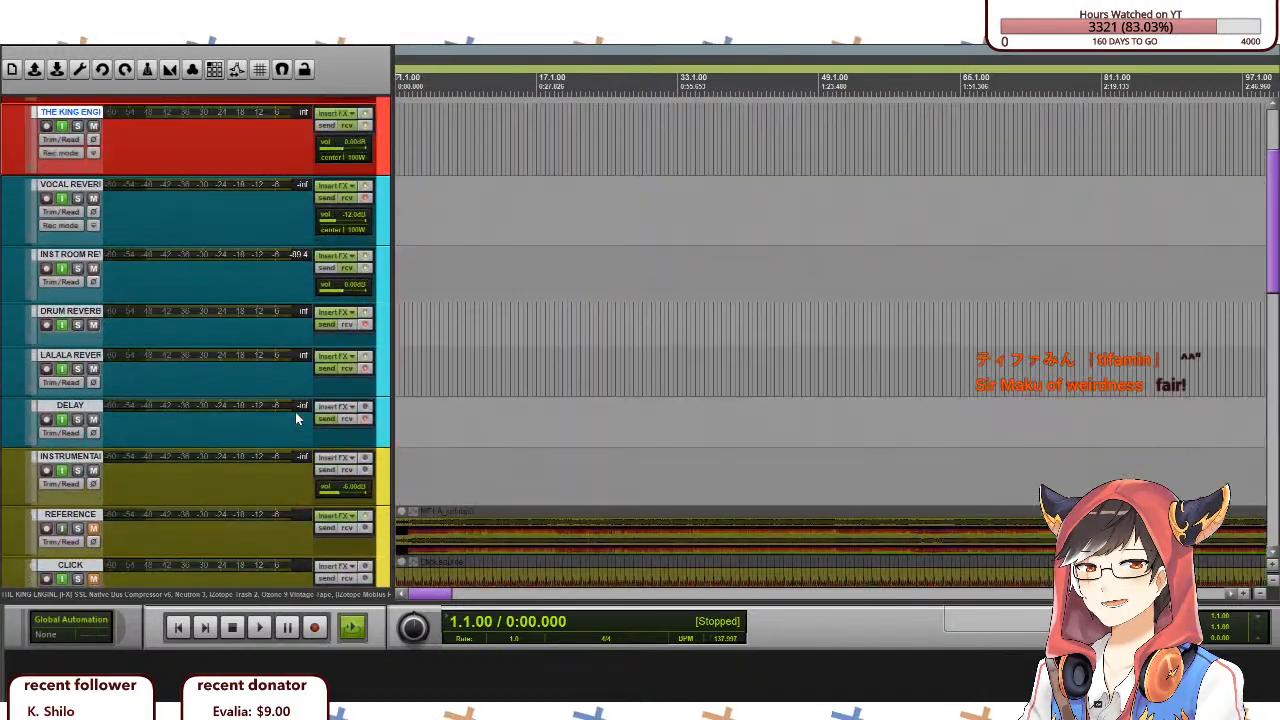
scroll(296, 418, up, 4)
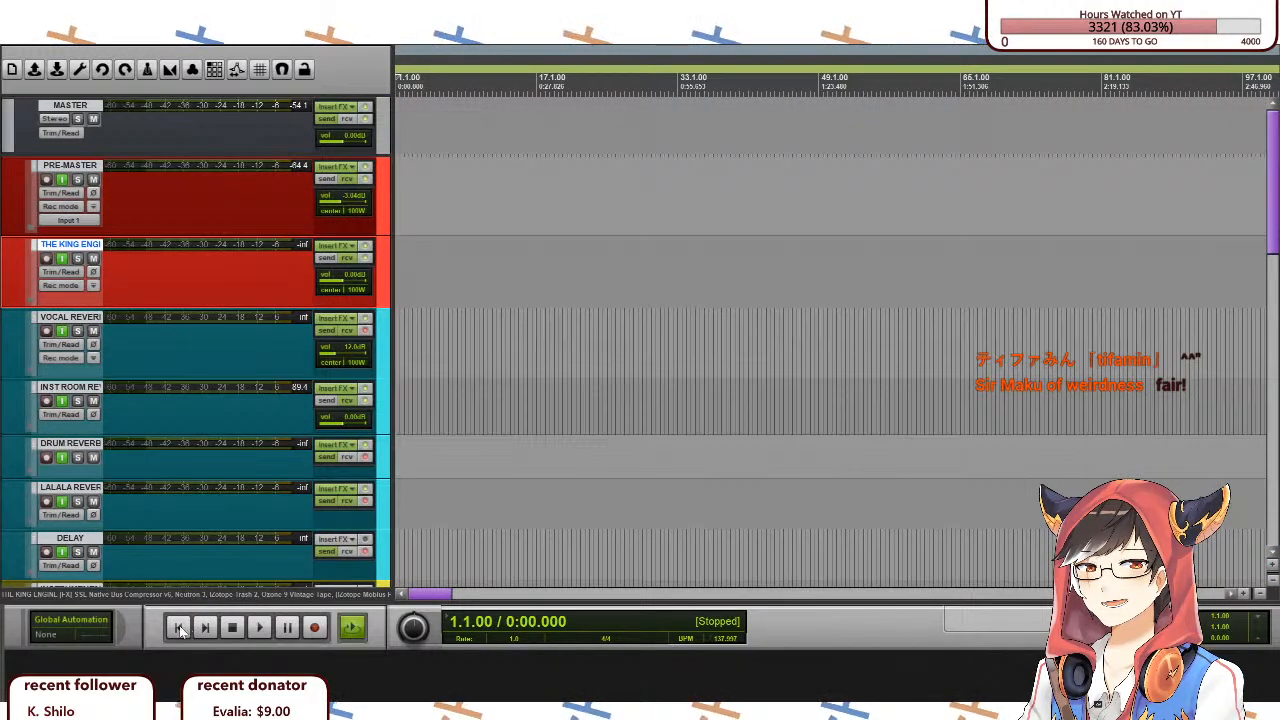
Play the mix from the project start and examine the vocal groups and instrument tracks across the full song during playback.
scroll(213, 470, down, 10)
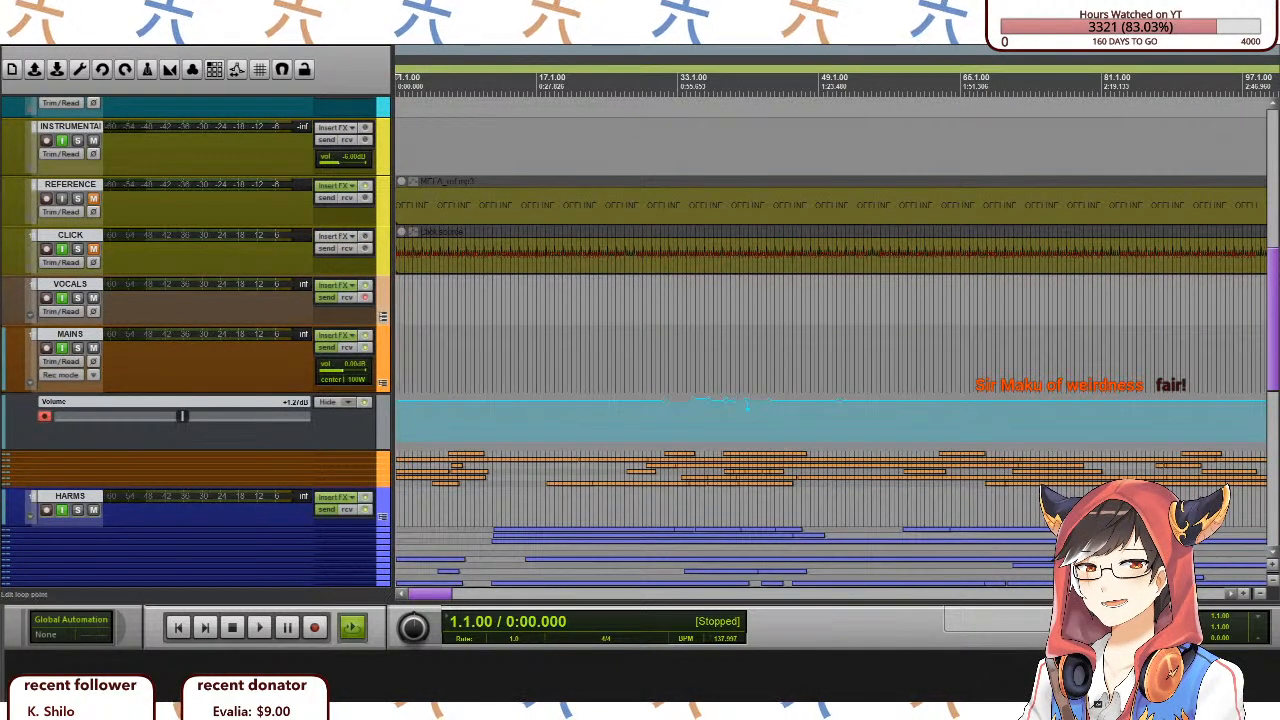
scroll(231, 529, down, 3)
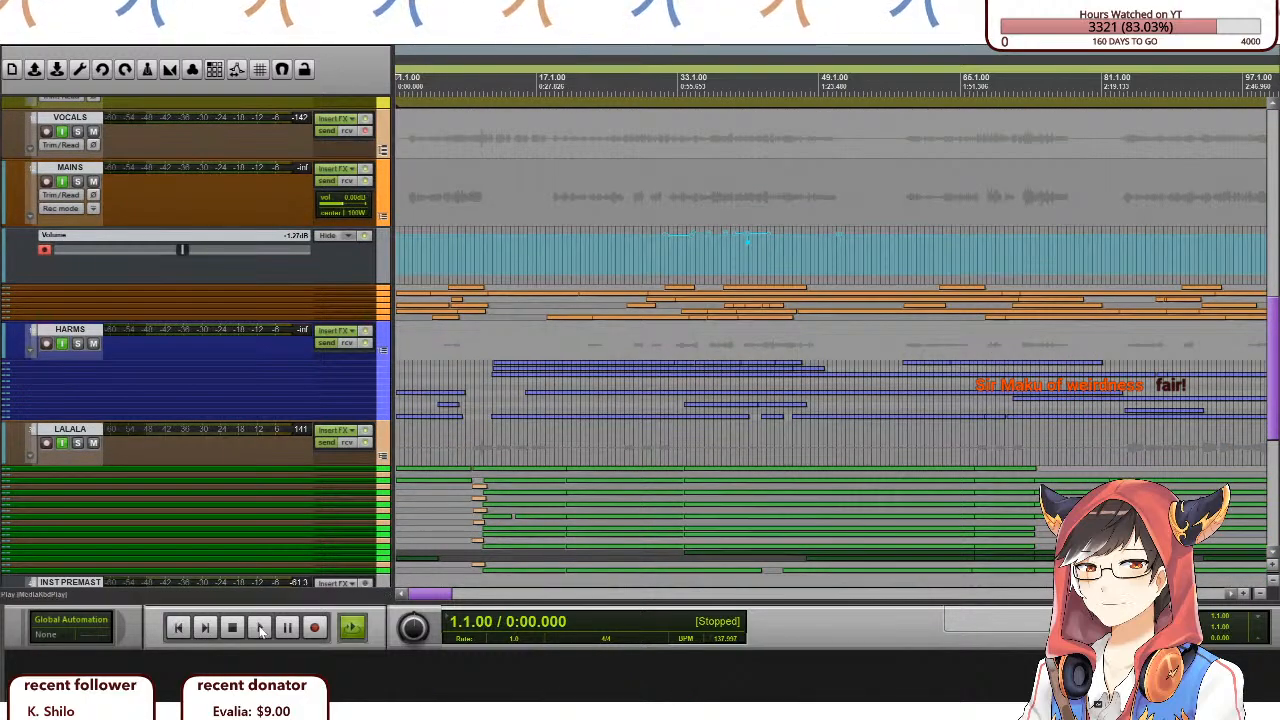
key(space)
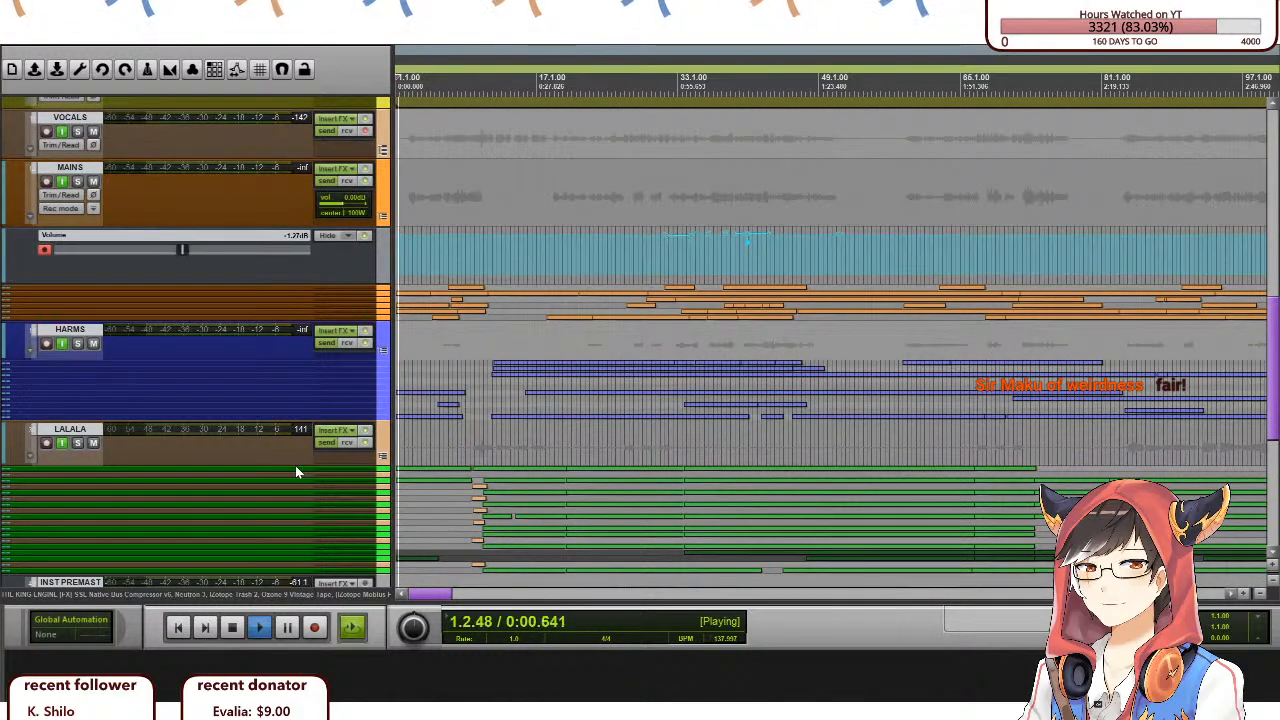
scroll(295, 472, down, 1)
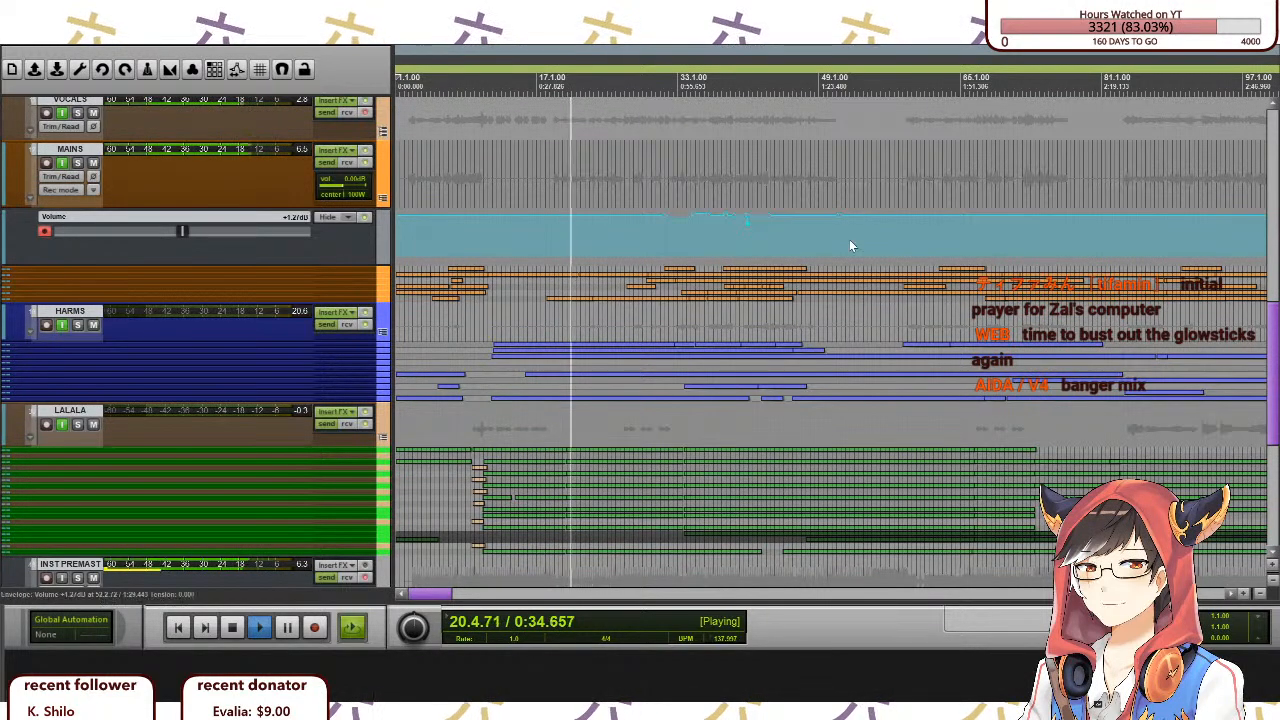
scroll(849, 239, down, 2)
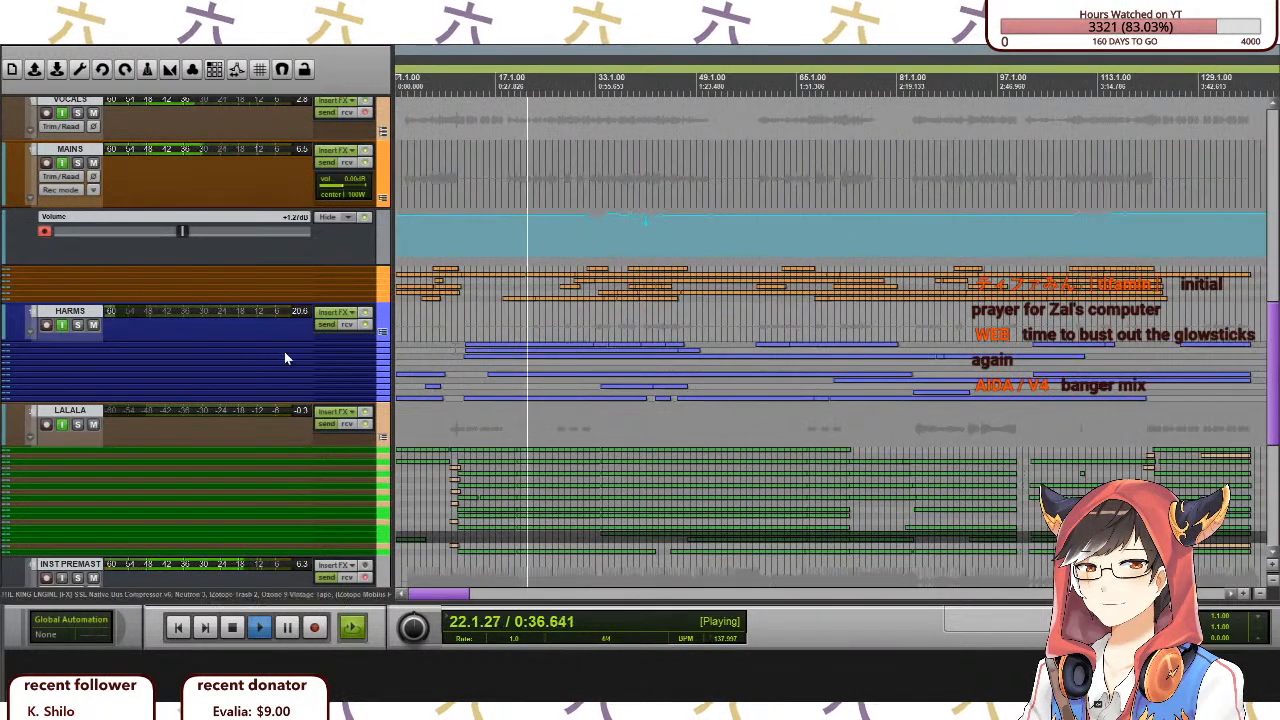
scroll(284, 351, down, 10)
scroll(265, 355, down, 1)
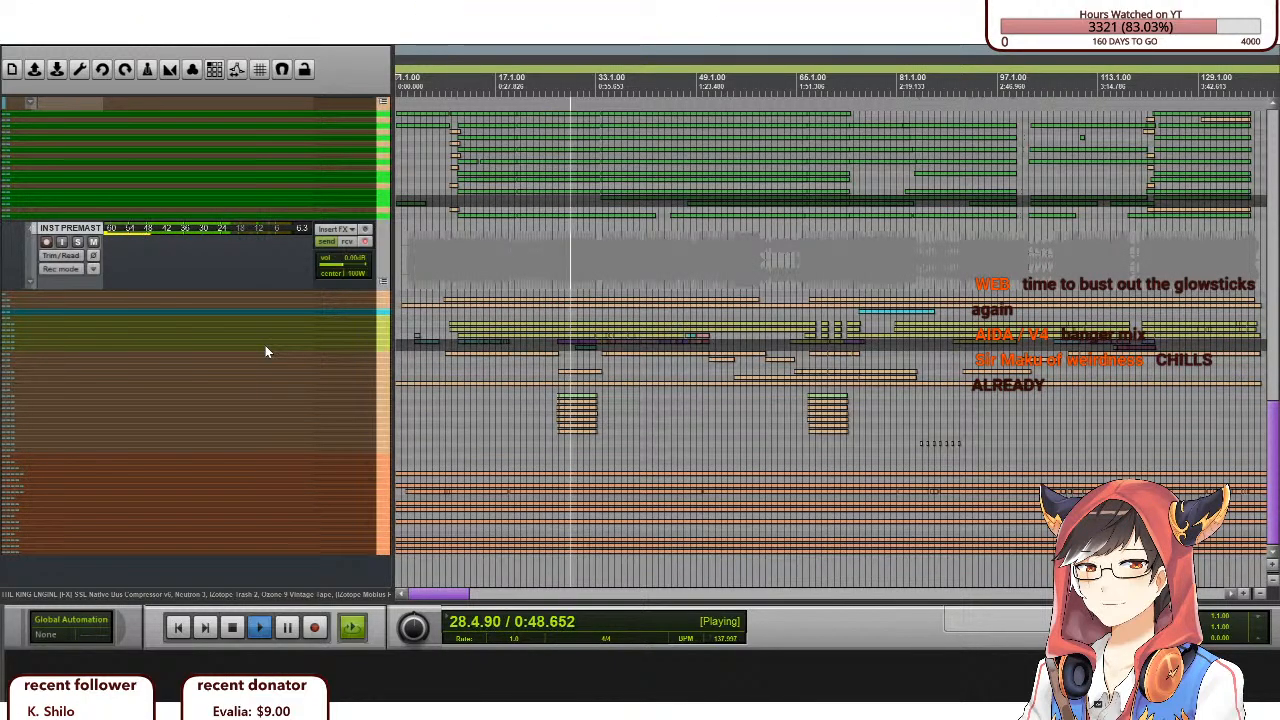
scroll(265, 345, up, 10)
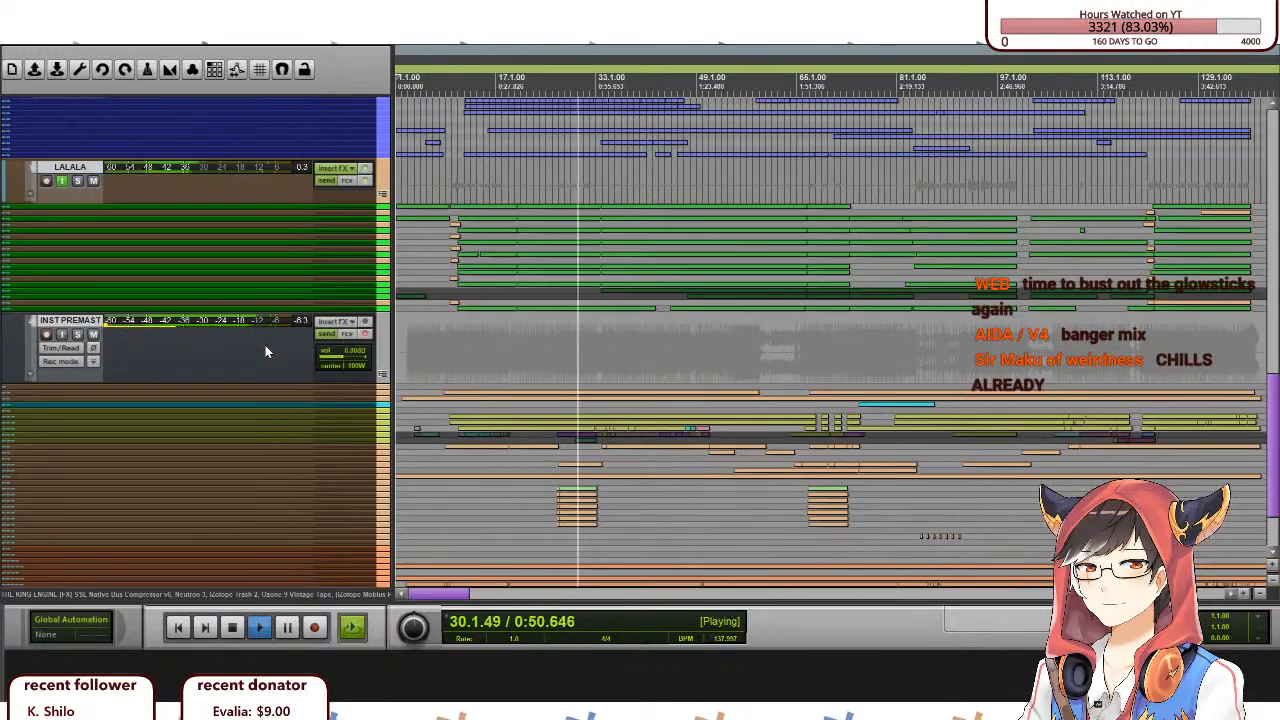
scroll(261, 342, down, 15)
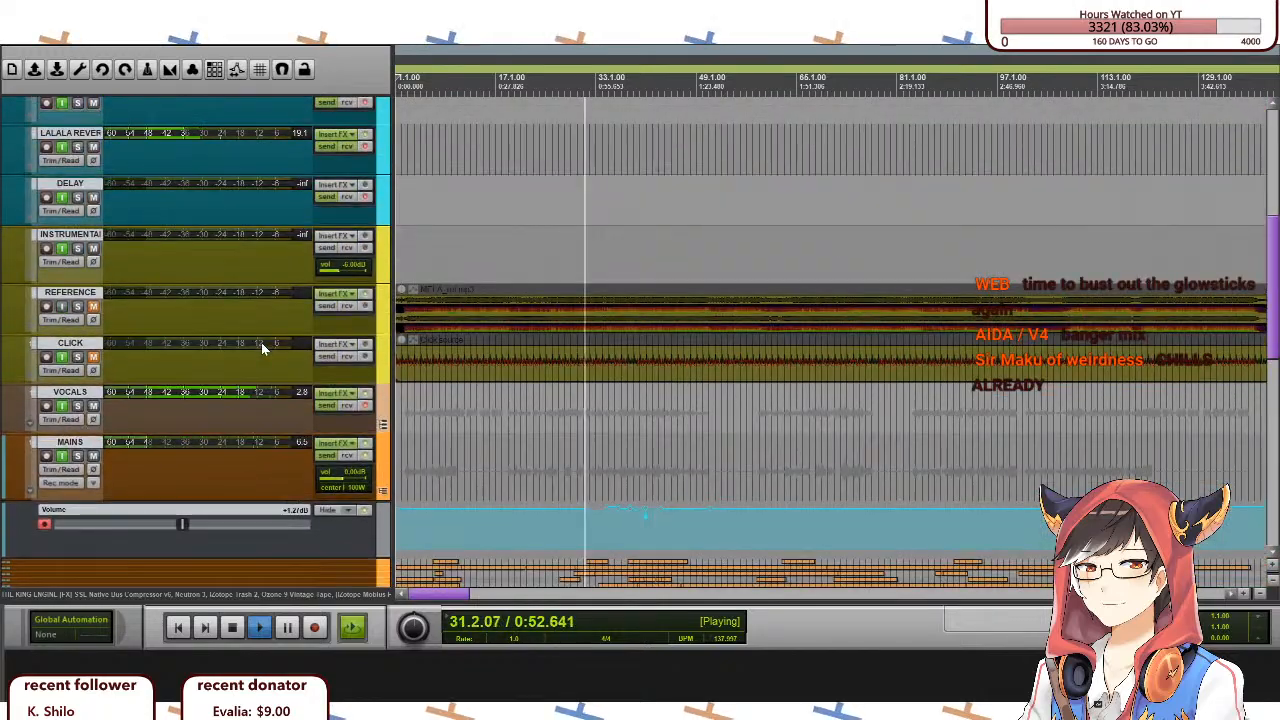
scroll(260, 348, down, 15)
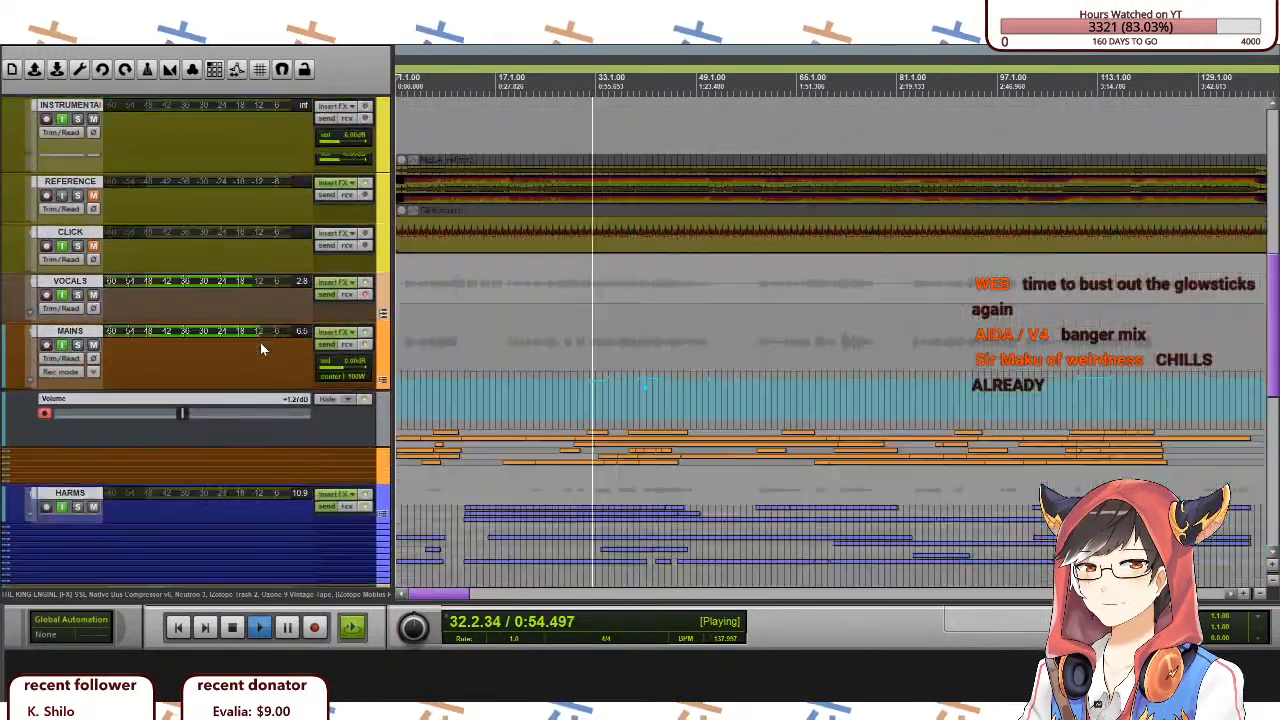
Examine the project's tracks during playback, from the master and reverb buses down to the vocal groups and the INST PREMAST instrument tracks.
scroll(260, 348, down, 6)
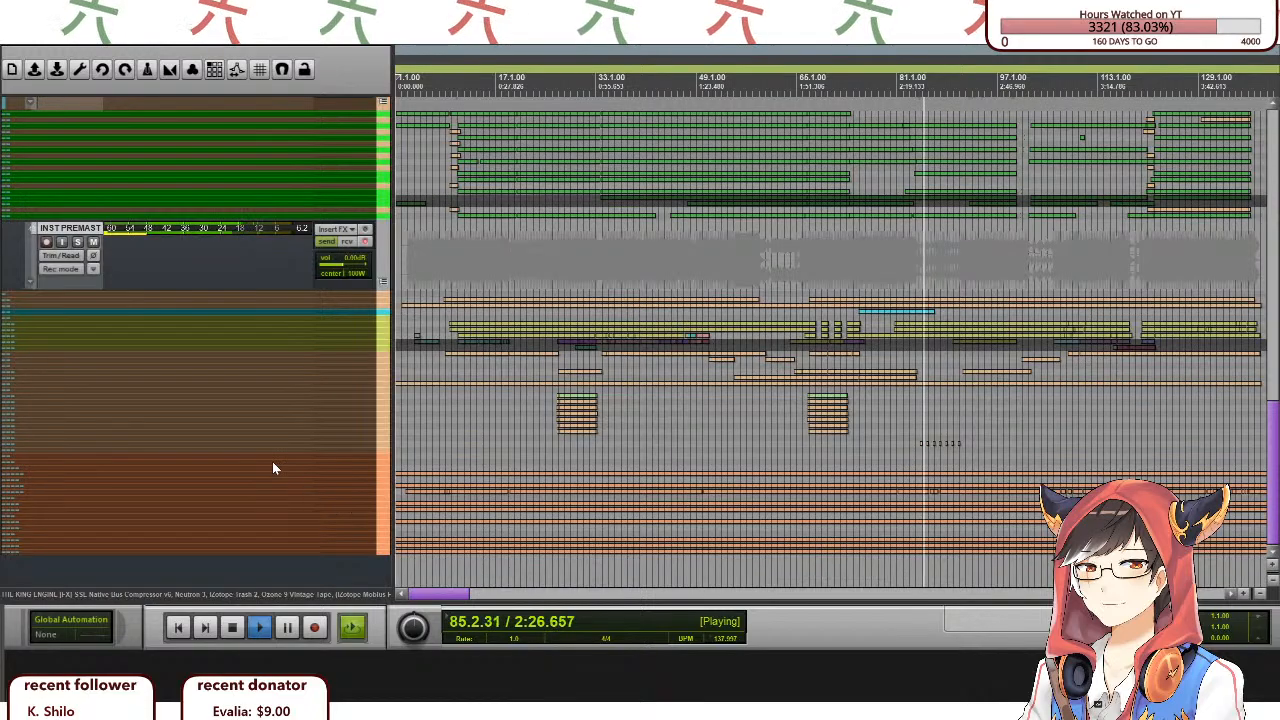
scroll(276, 468, up, 10)
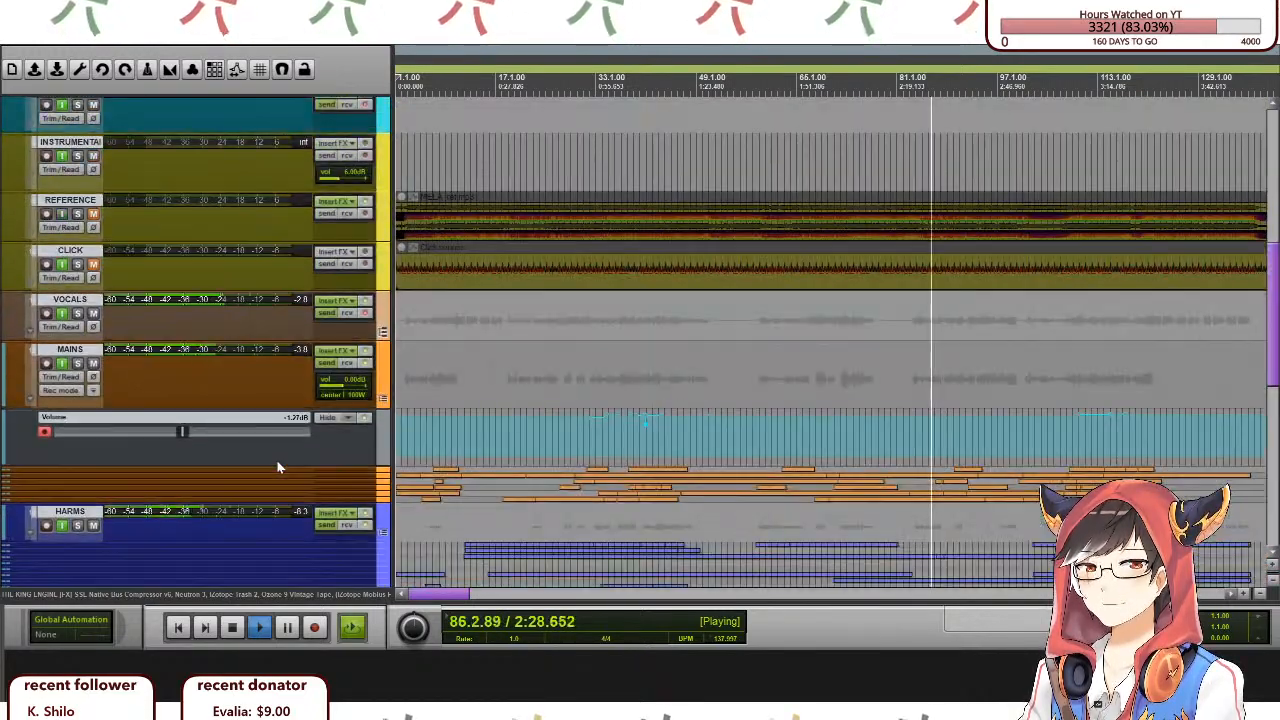
scroll(278, 467, up, 12)
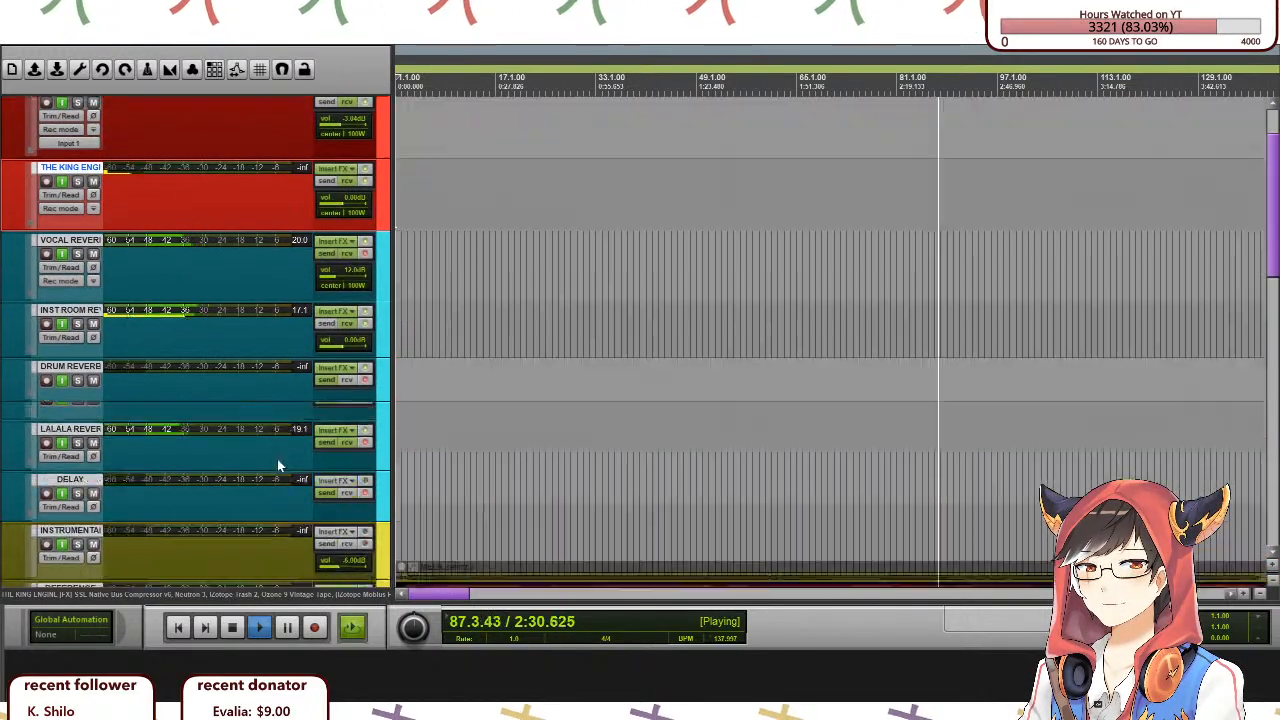
scroll(277, 459, down, 15)
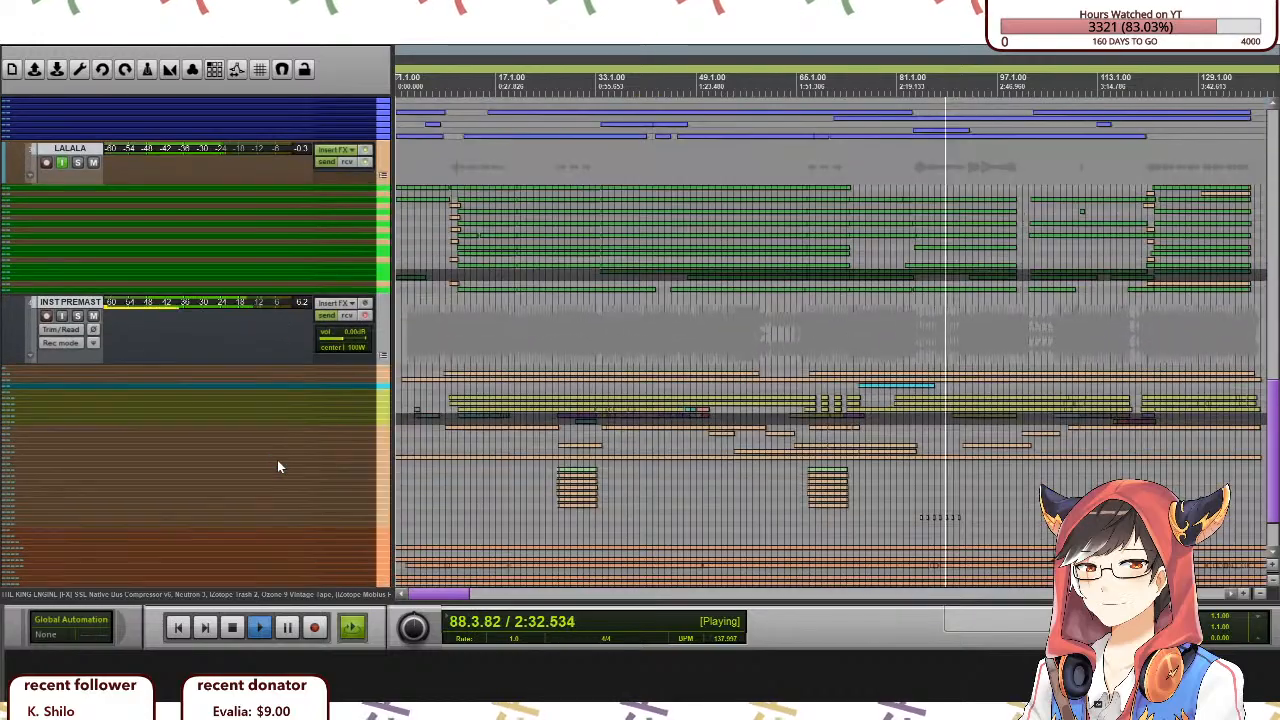
scroll(277, 460, down, 2)
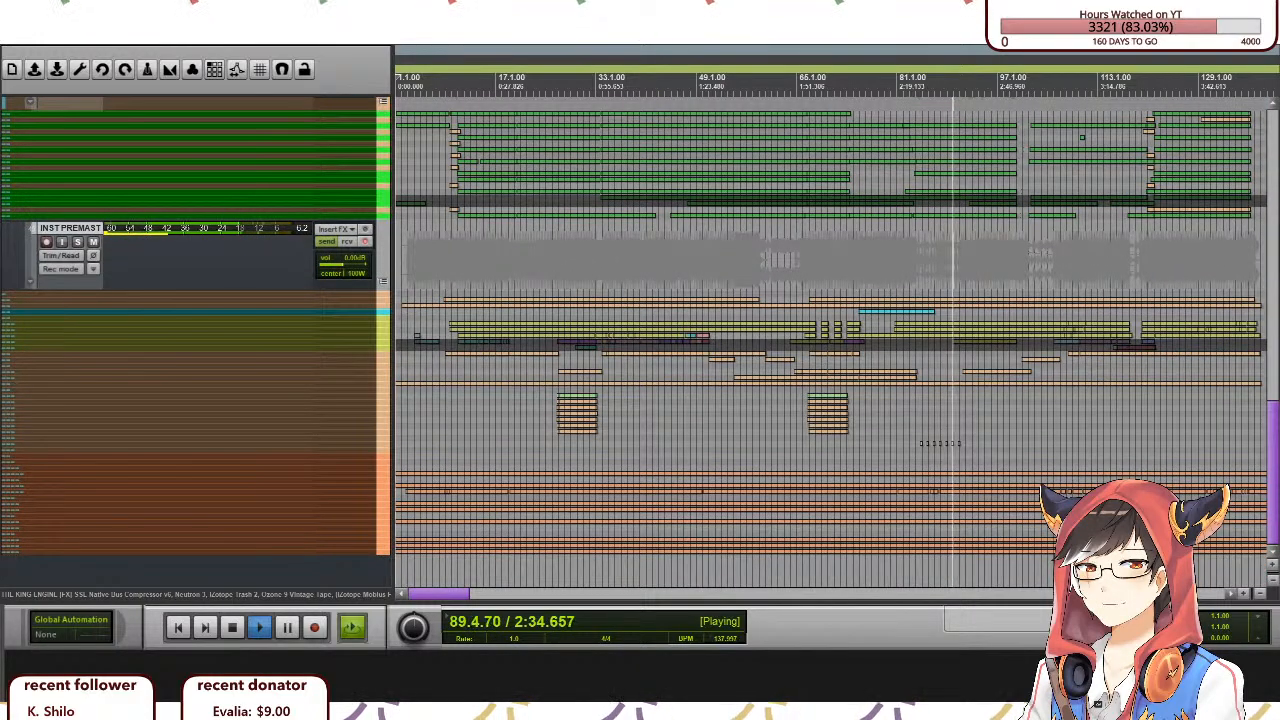
scroll(221, 409, down, 15)
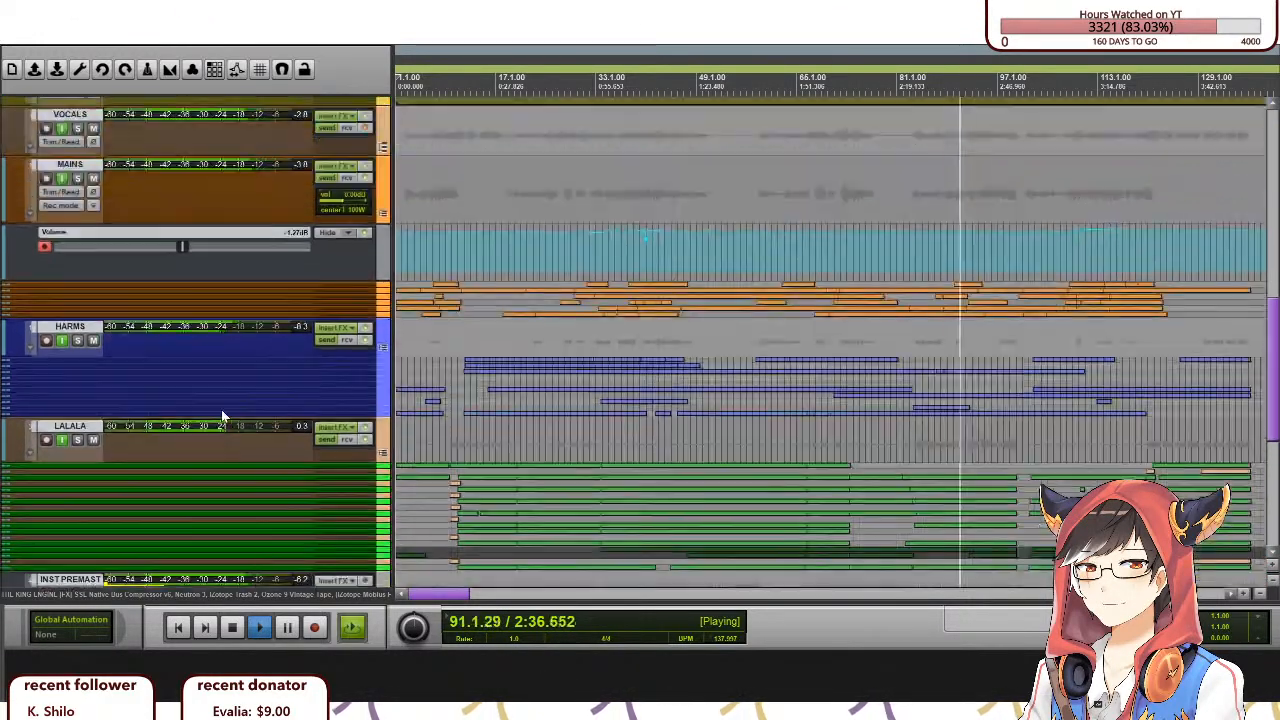
scroll(221, 409, up, 15)
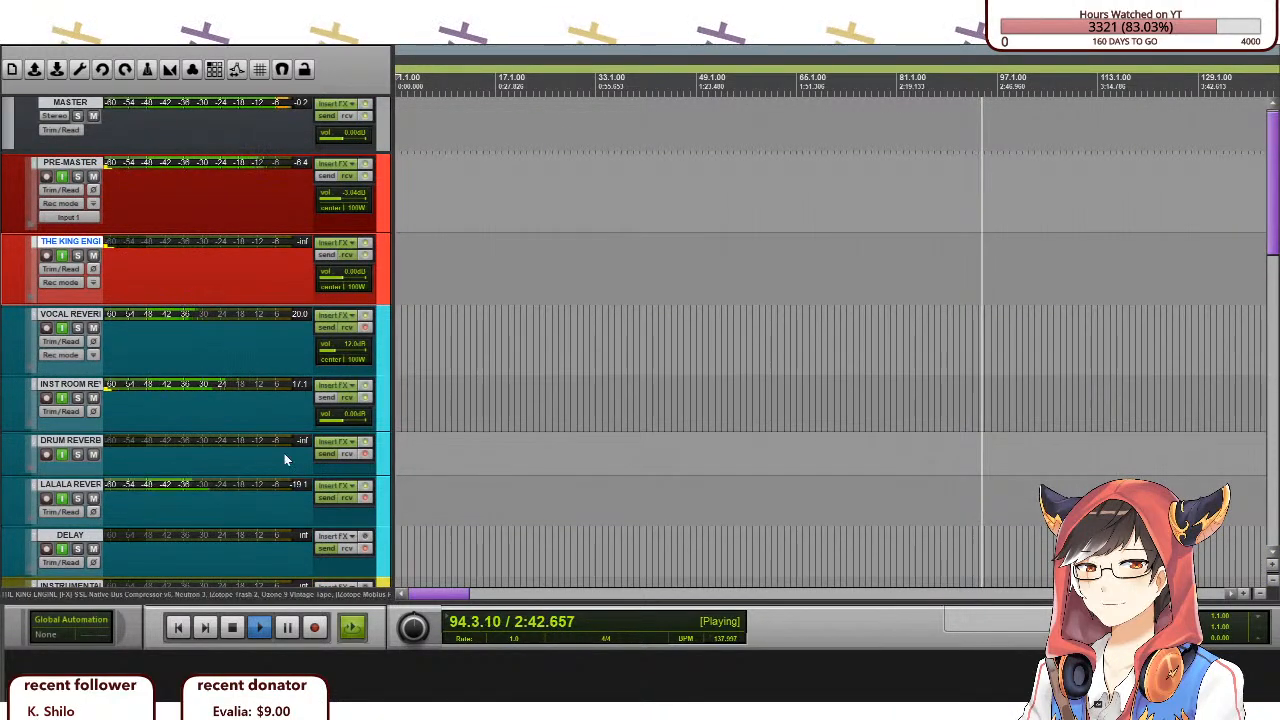
scroll(280, 468, down, 15)
scroll(280, 468, down, 5)
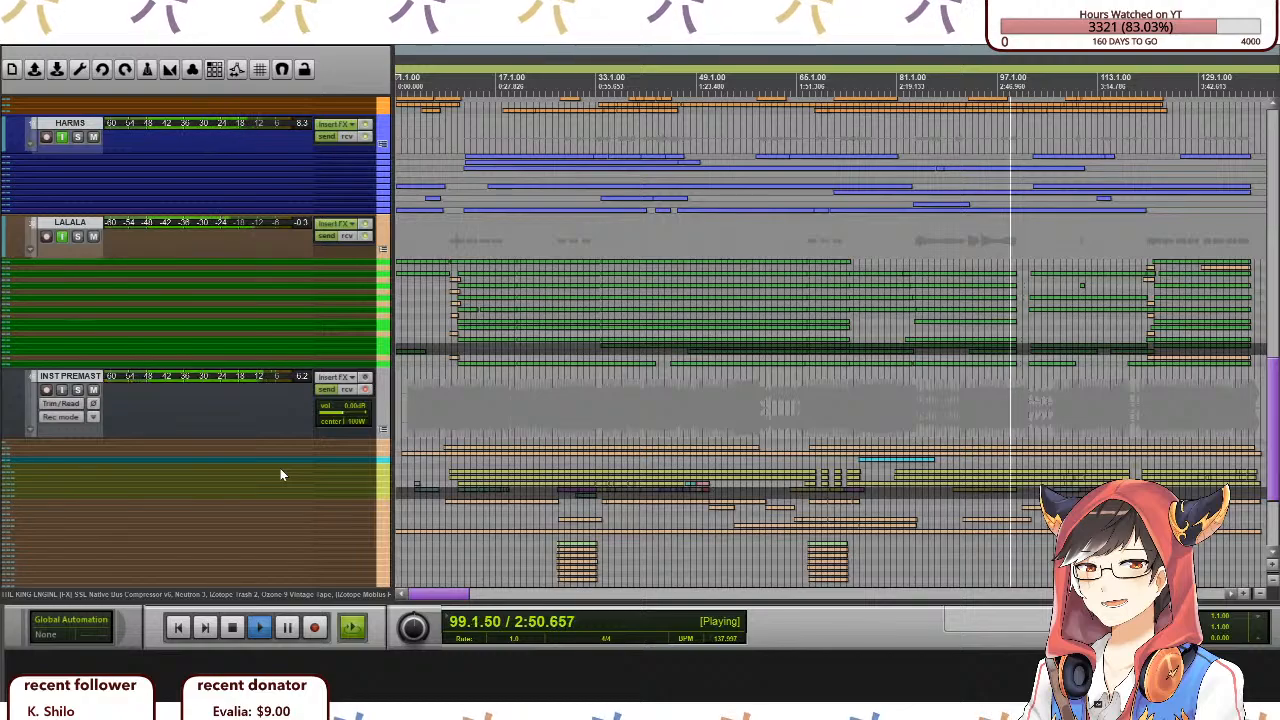
scroll(281, 474, down, 1)
scroll(280, 467, down, 5)
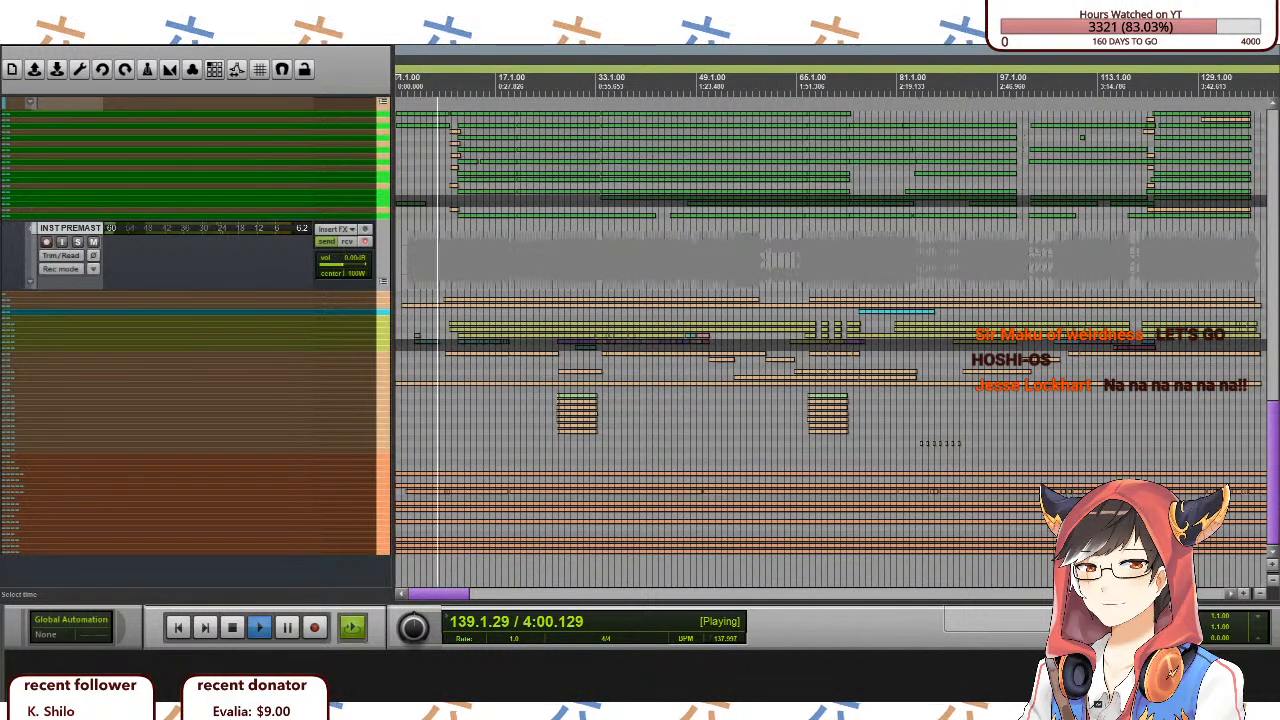
Stop playback at the song's end and replay the mix from the edit cursor near bar 7.
key(space)
key(space)
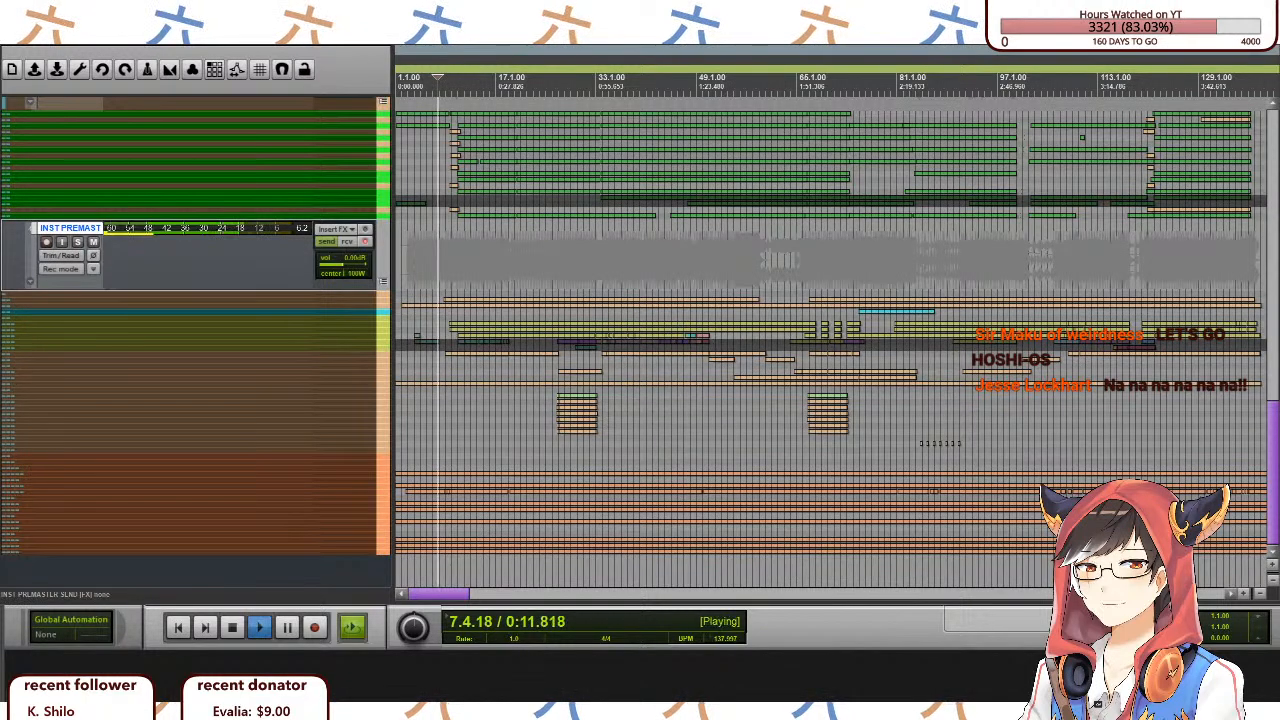
key(space)
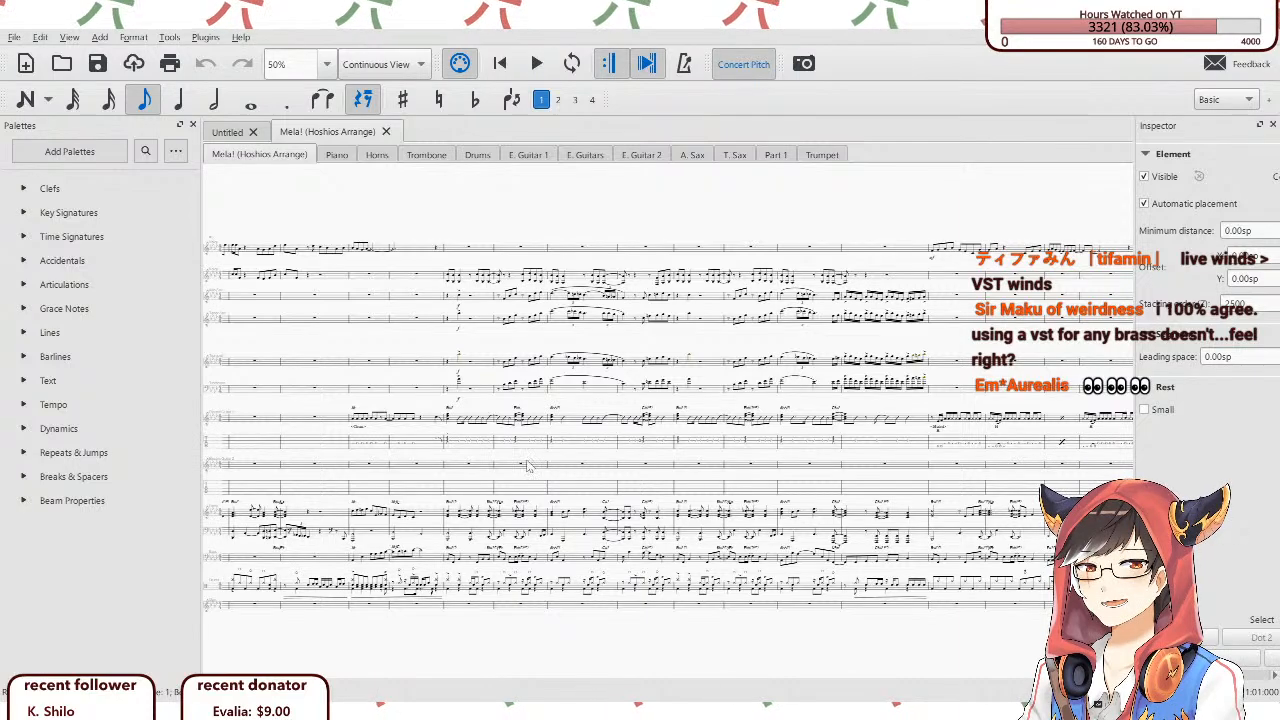
In MuseScore, survey the full "Mela! (Hoshios Arrange)" score from its opening measures and clear the current selection.
drag(405, 208, 815, 229)
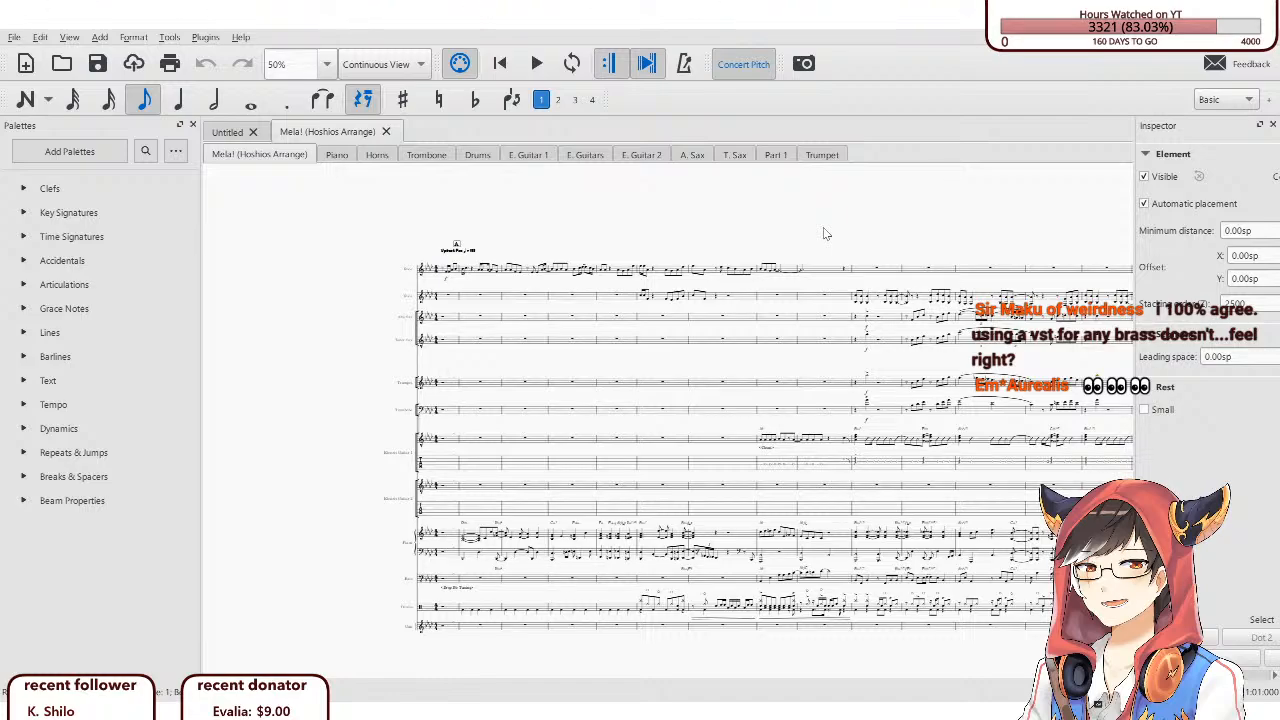
drag(742, 246, 640, 216)
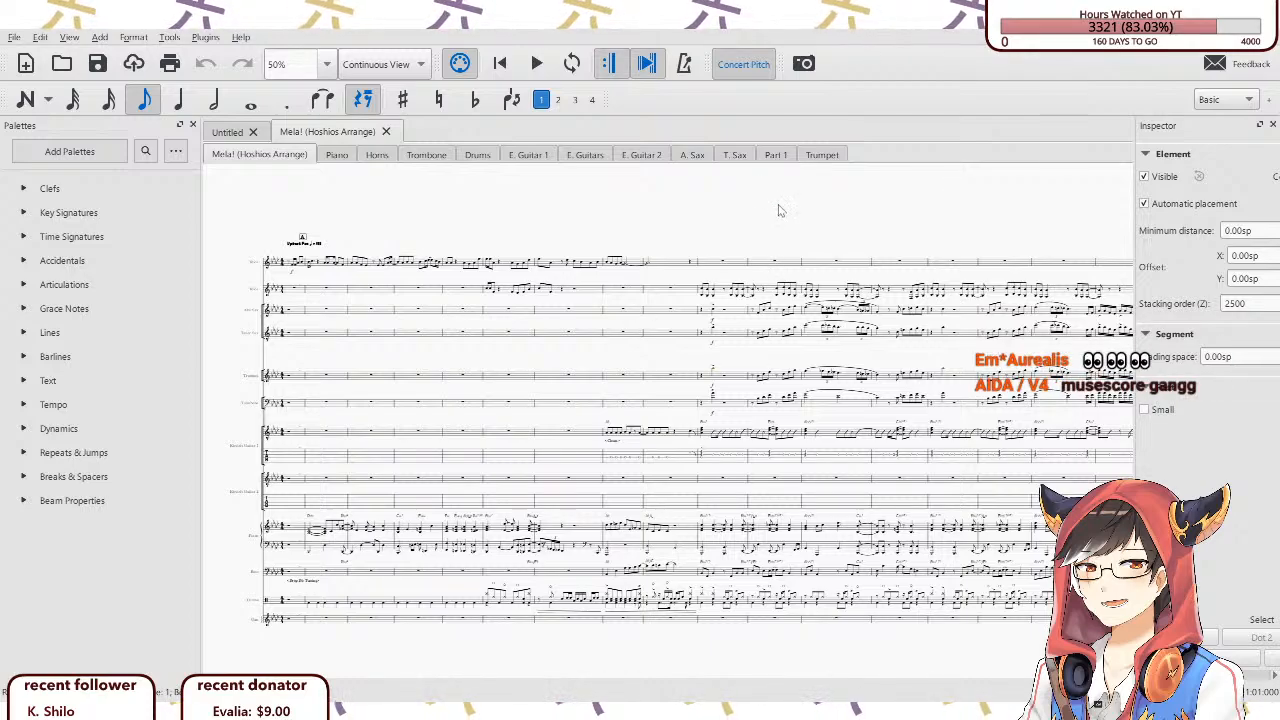
drag(780, 209, 776, 202)
scroll(391, 240, up, 2)
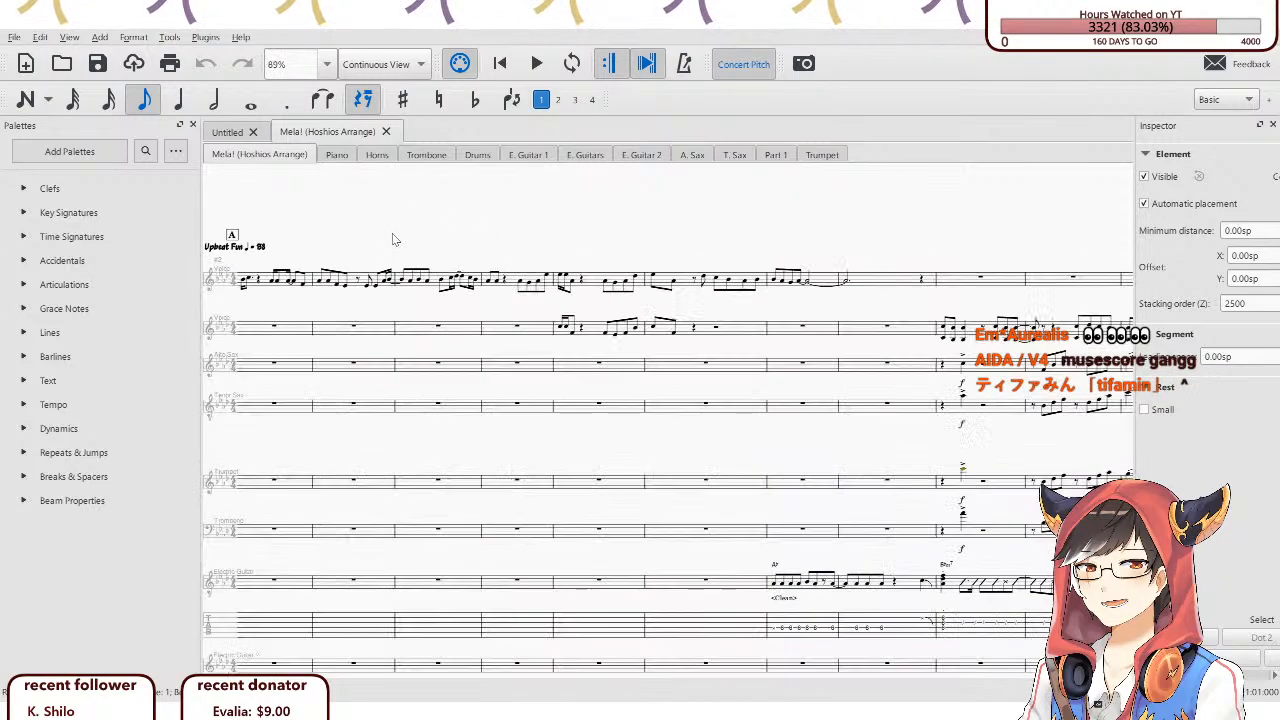
scroll(410, 237, down, 2)
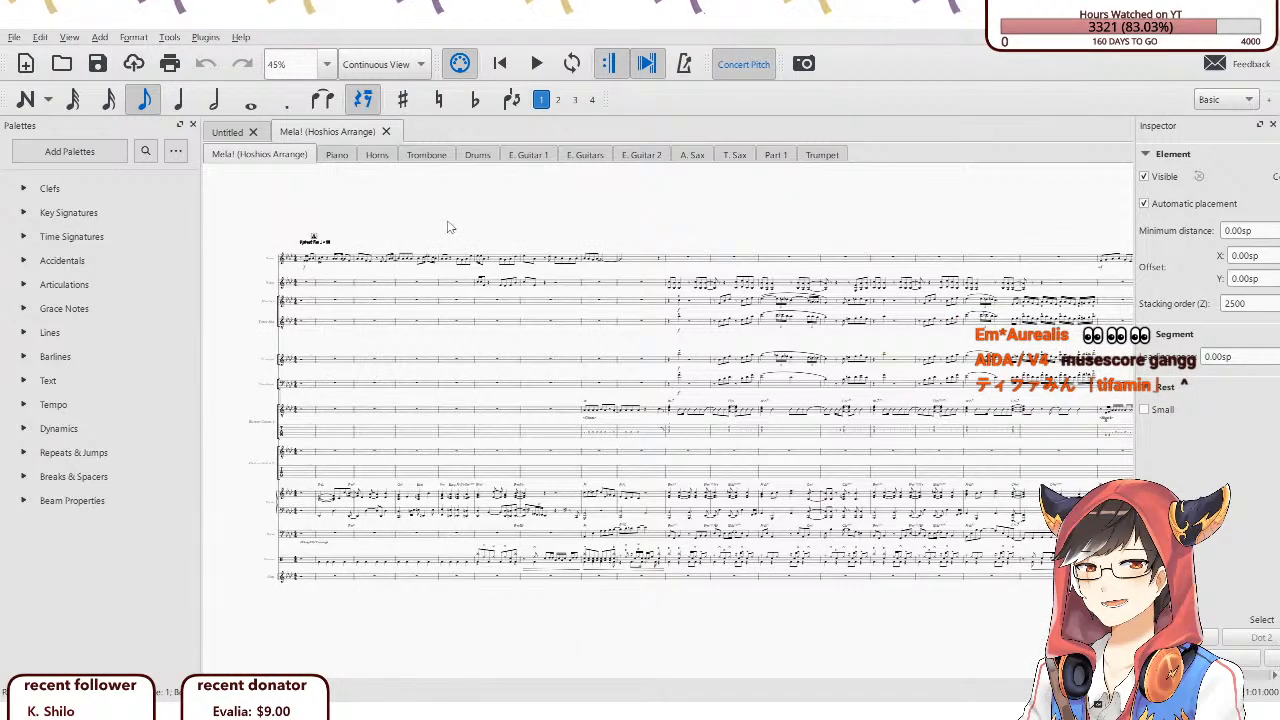
drag(455, 228, 439, 232)
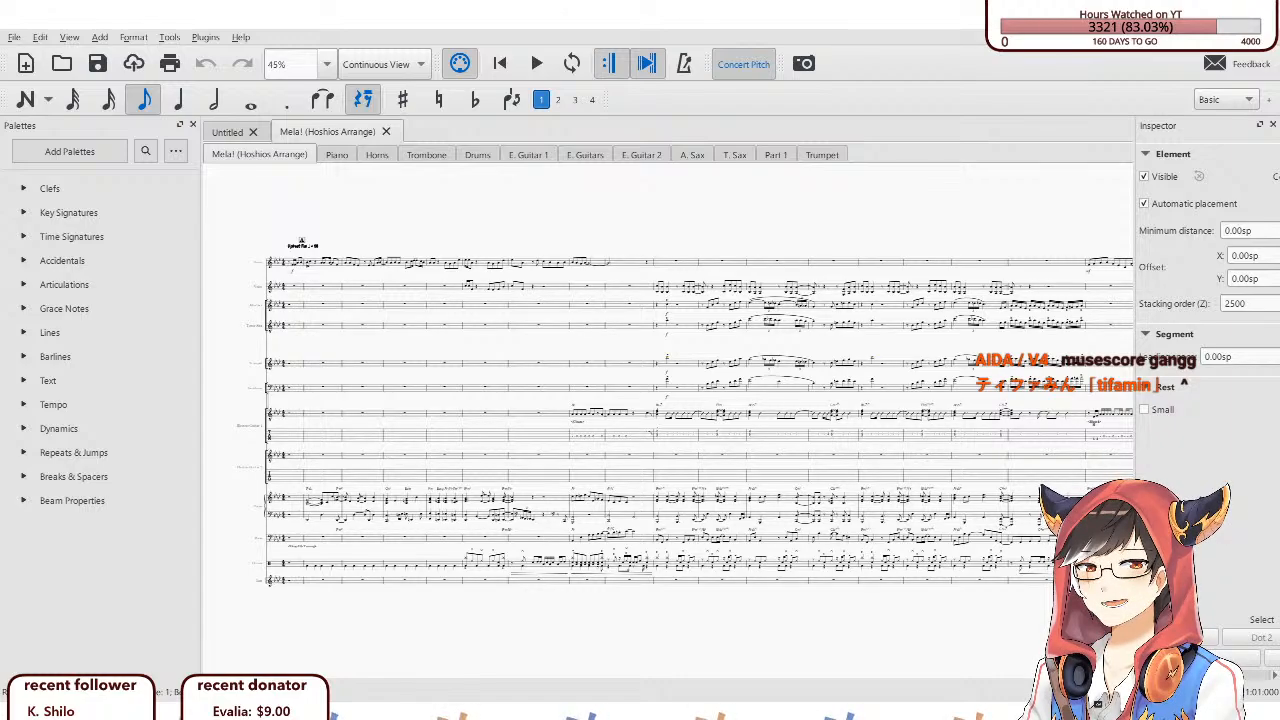
click(595, 633)
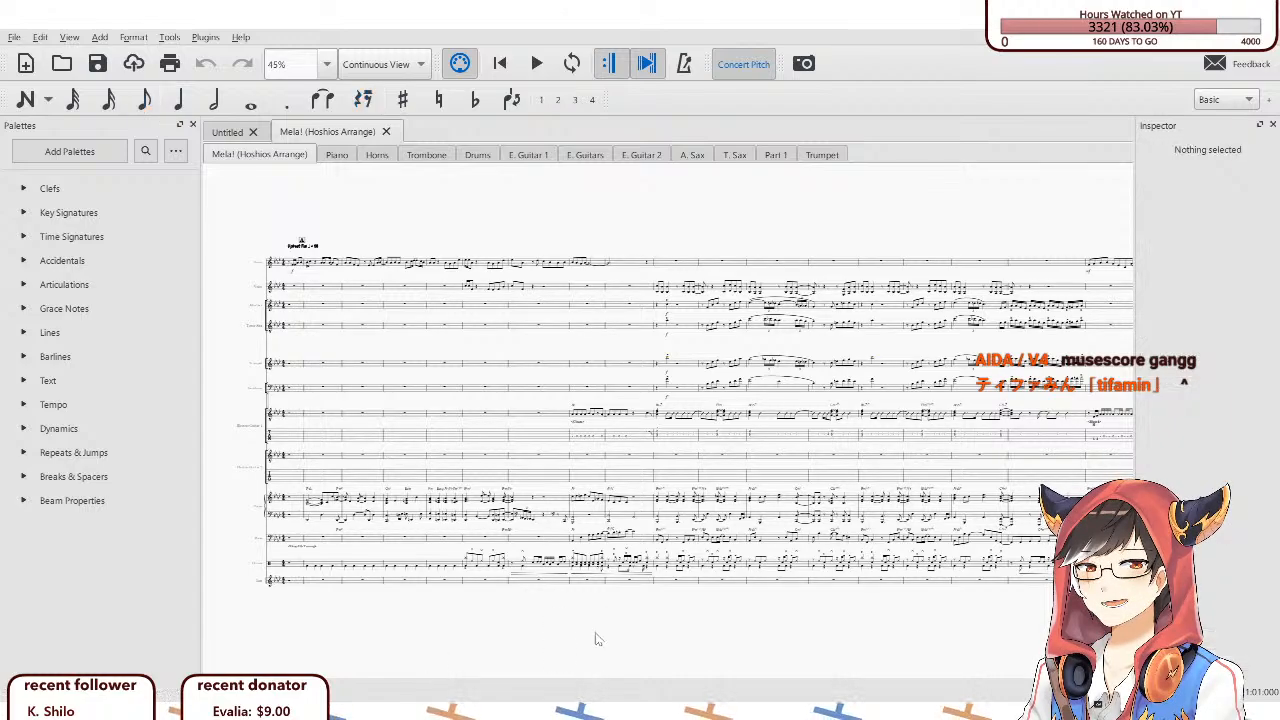
drag(486, 646, 497, 641)
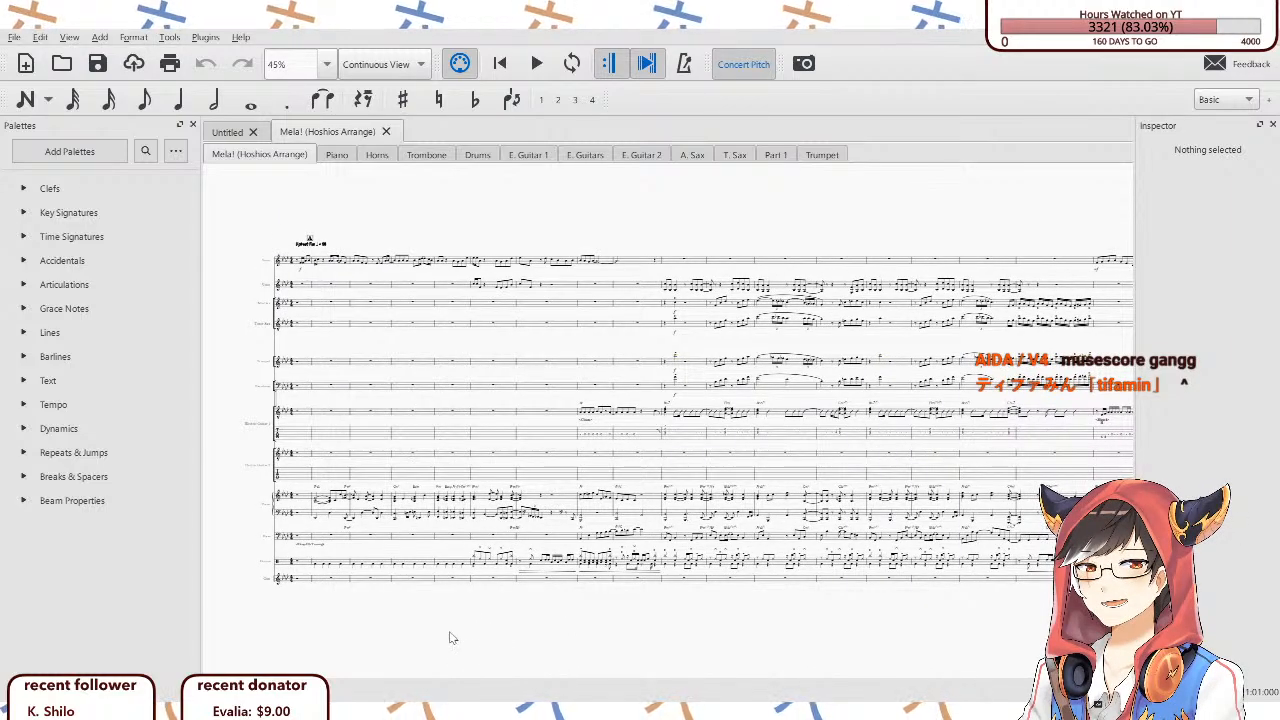
drag(464, 634, 467, 636)
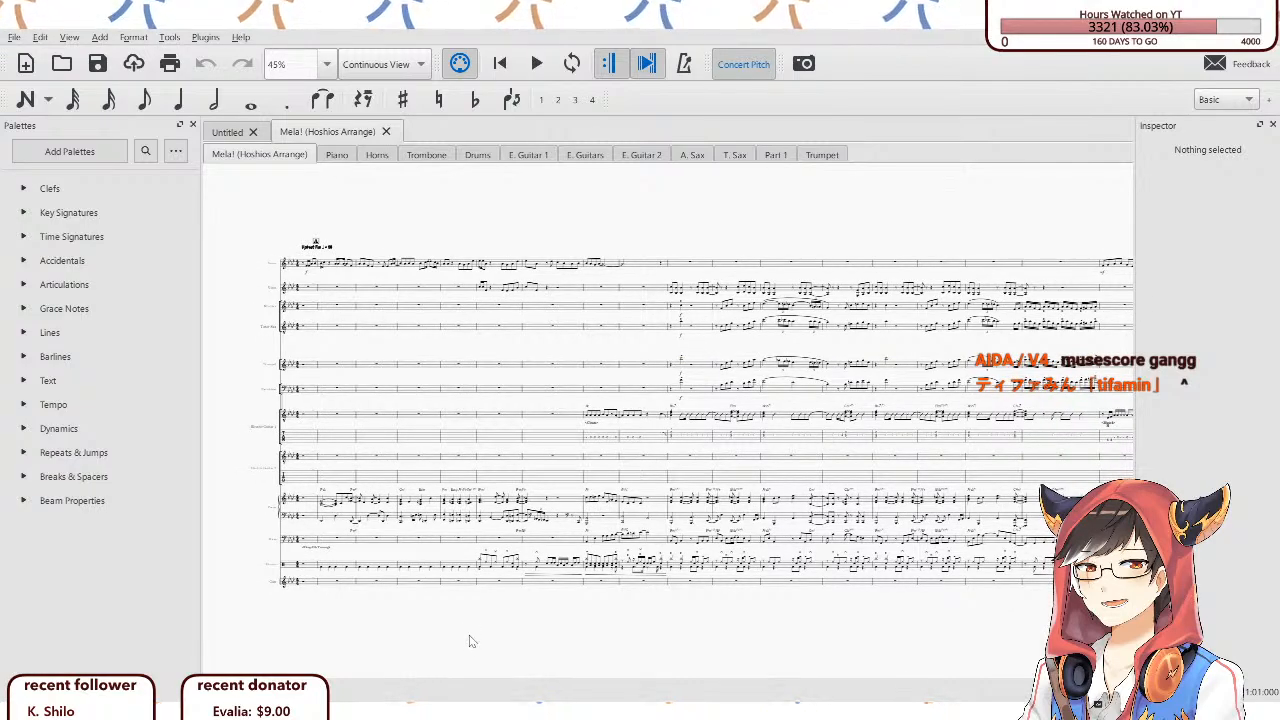
mouse_move(713, 630)
mouse_down()
mouse_move(654, 634)
mouse_move(718, 635)
mouse_up()
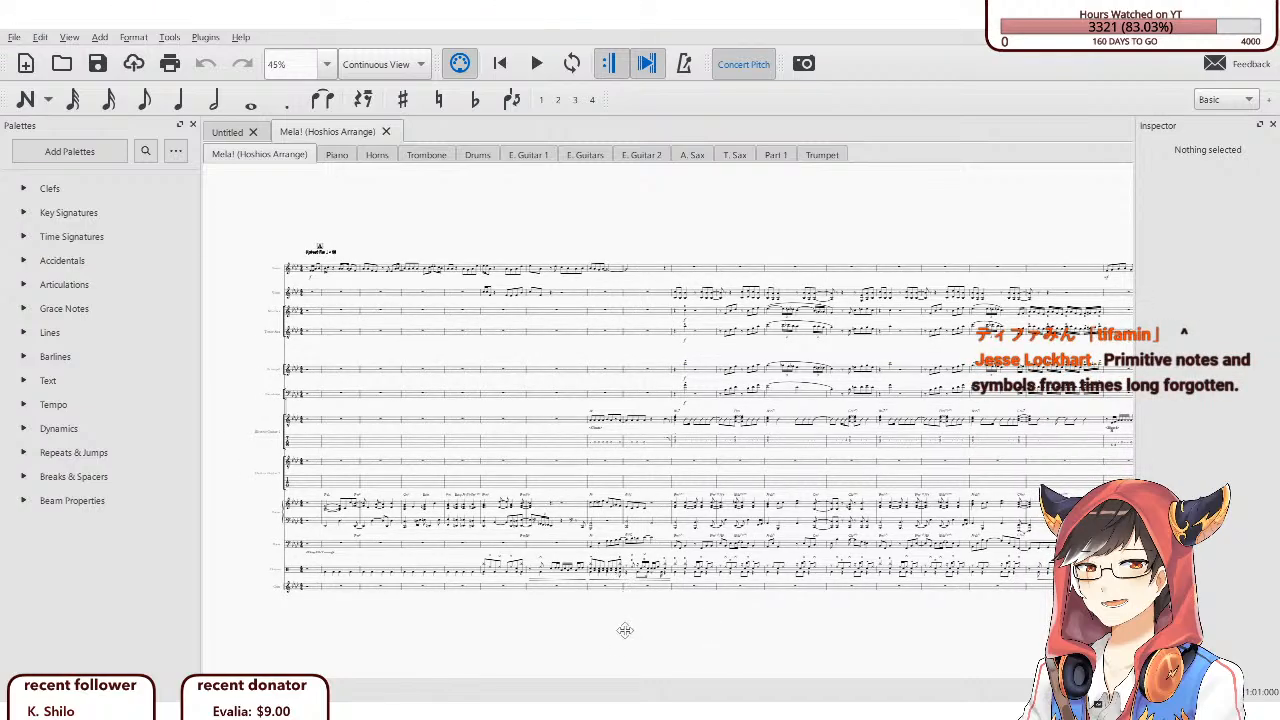
drag(625, 630, 622, 626)
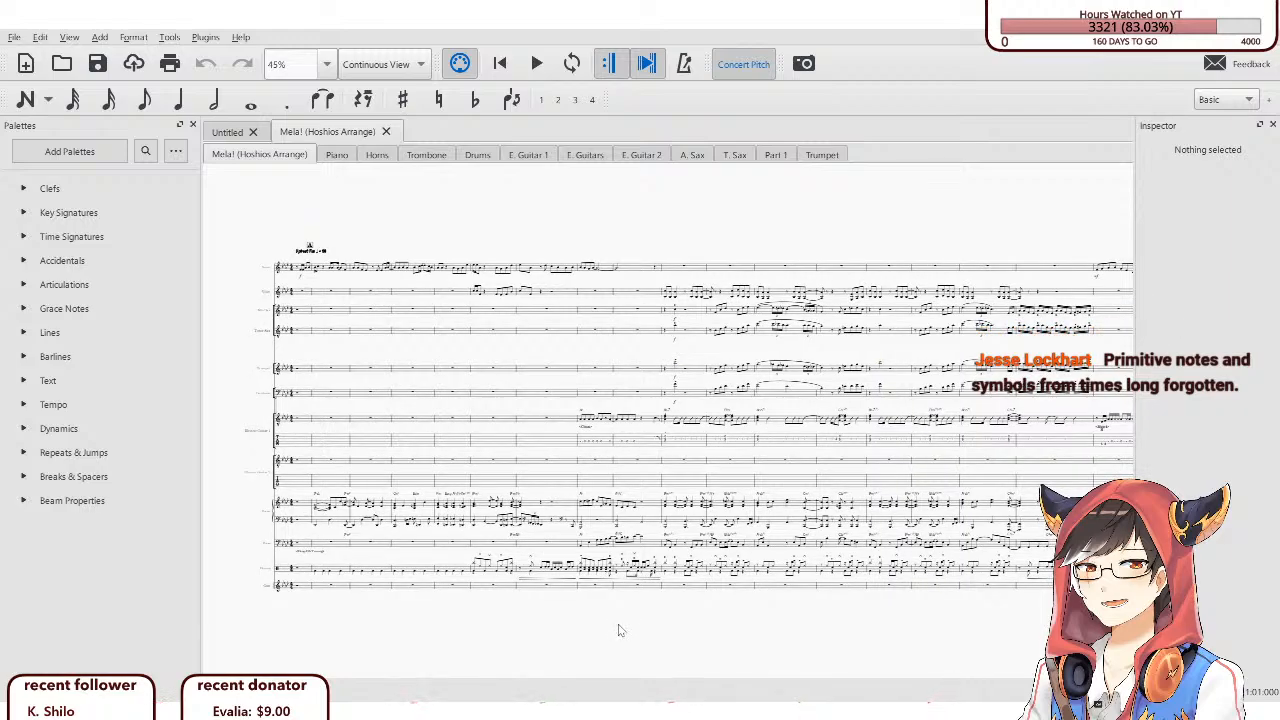
Examine the instrument names and opening measures of the Voice, sax, Trumpet, Trombone and Electric Guitar staves up close.
scroll(634, 624, up, 2)
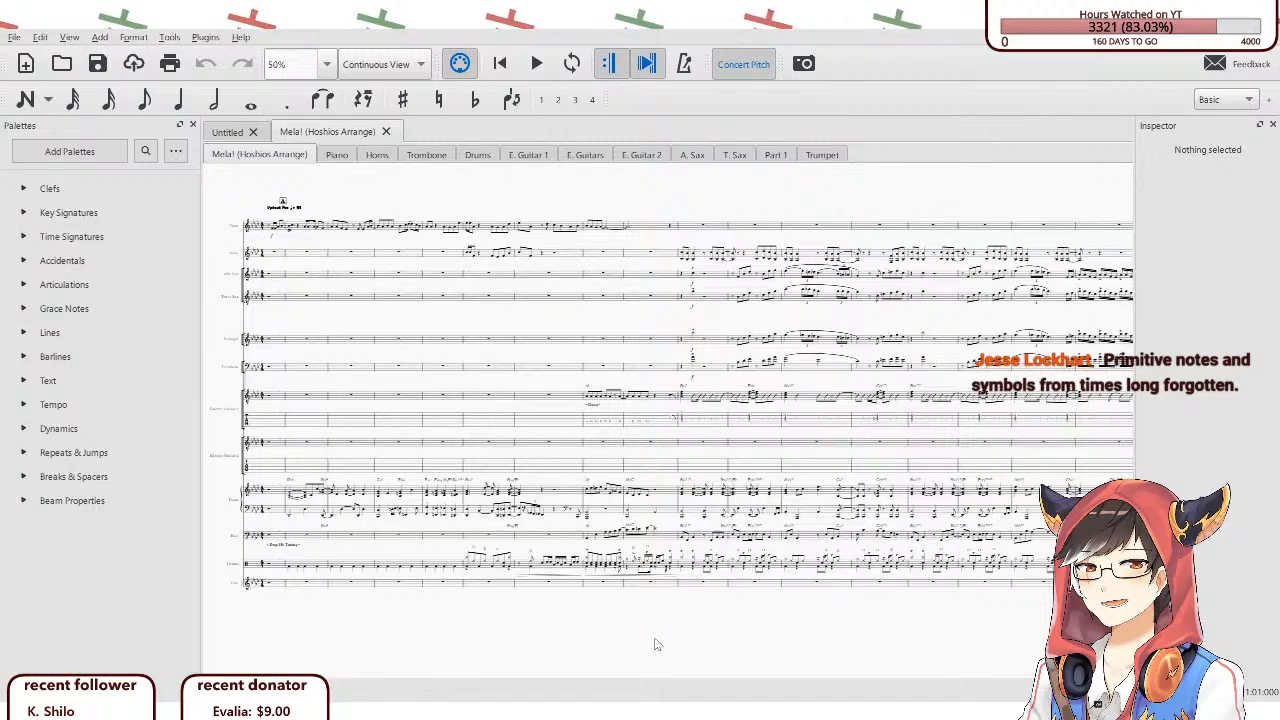
drag(647, 634, 667, 649)
scroll(241, 240, up, 5)
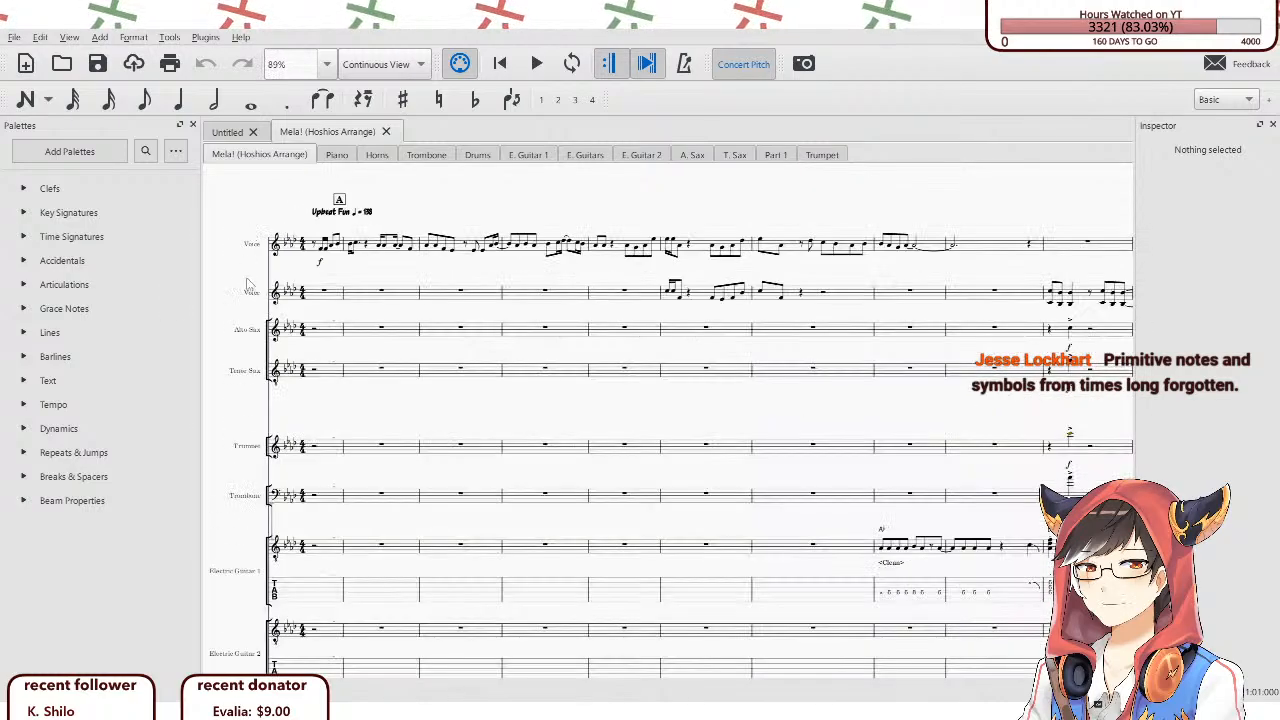
drag(245, 279, 266, 337)
scroll(437, 272, down, 2)
scroll(308, 319, up, 3)
scroll(260, 325, down, 3)
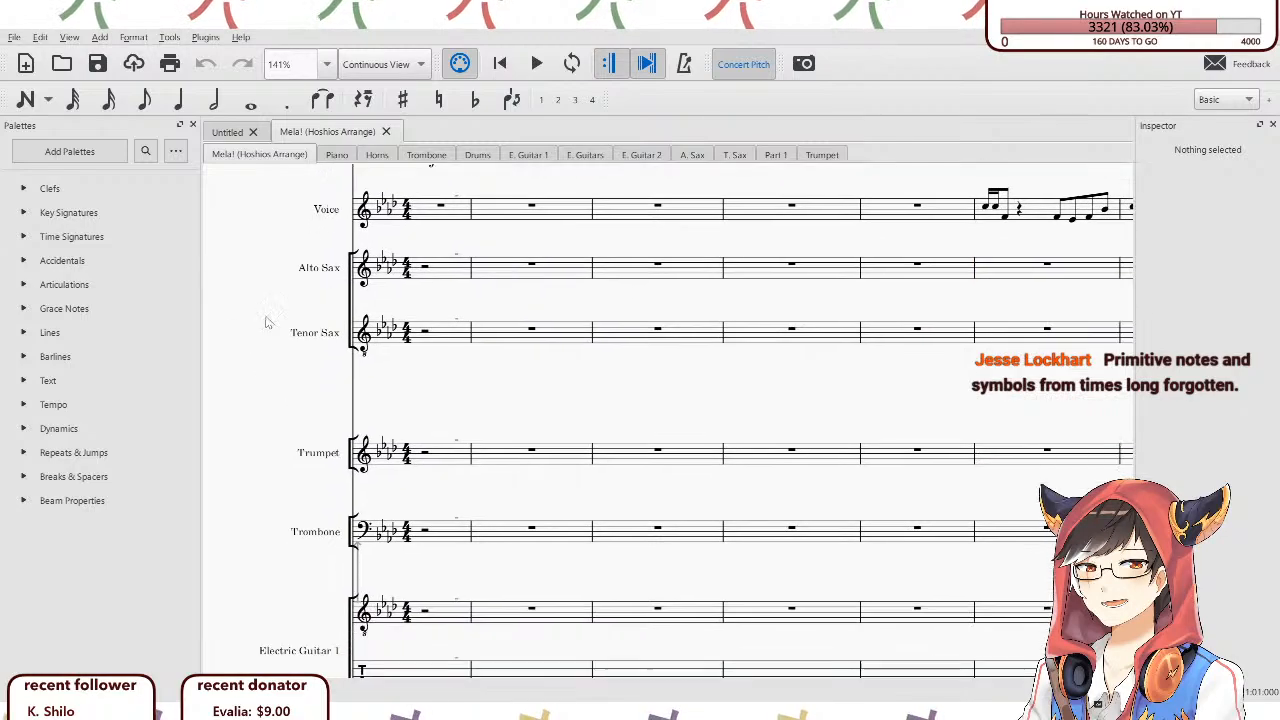
scroll(265, 316, down, 2)
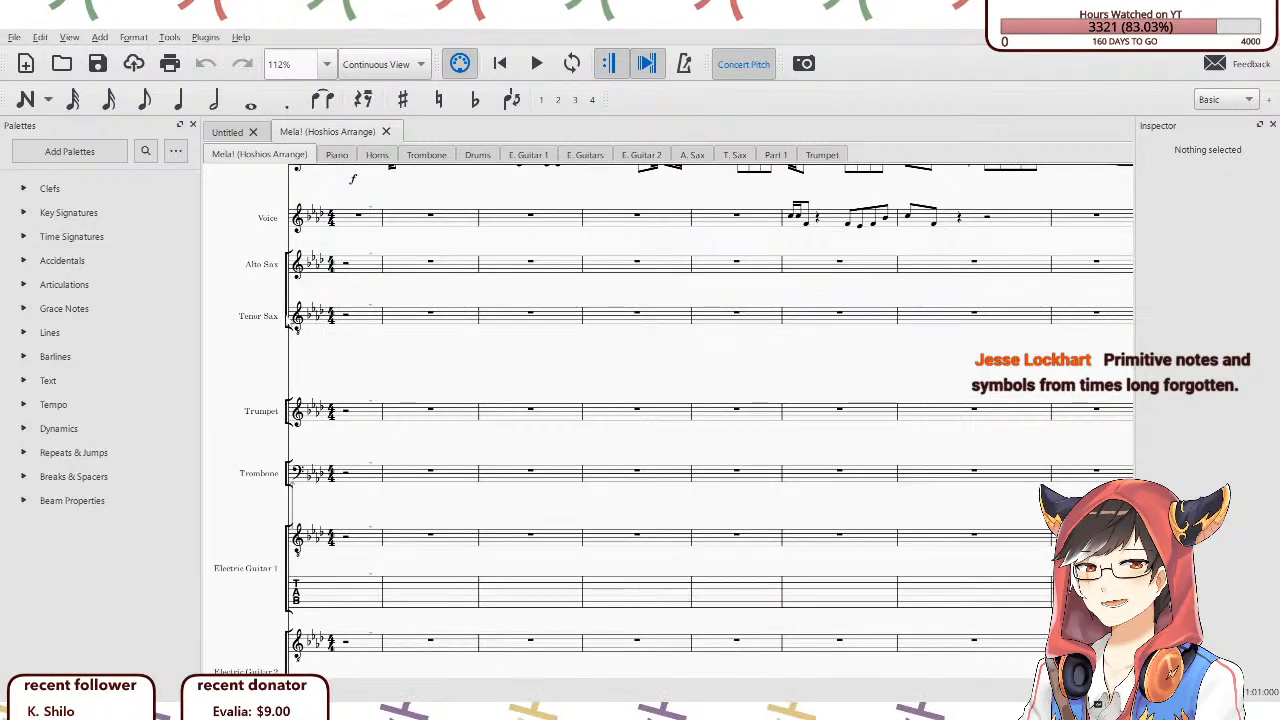
drag(388, 371, 443, 429)
scroll(276, 403, down, 3)
scroll(286, 396, up, 2)
scroll(333, 409, down, 2)
Point out the opening measures of the Alto Sax and Tenor Sax staves by selecting them, and clear the selection.
click(280, 346)
scroll(288, 414, up, 3)
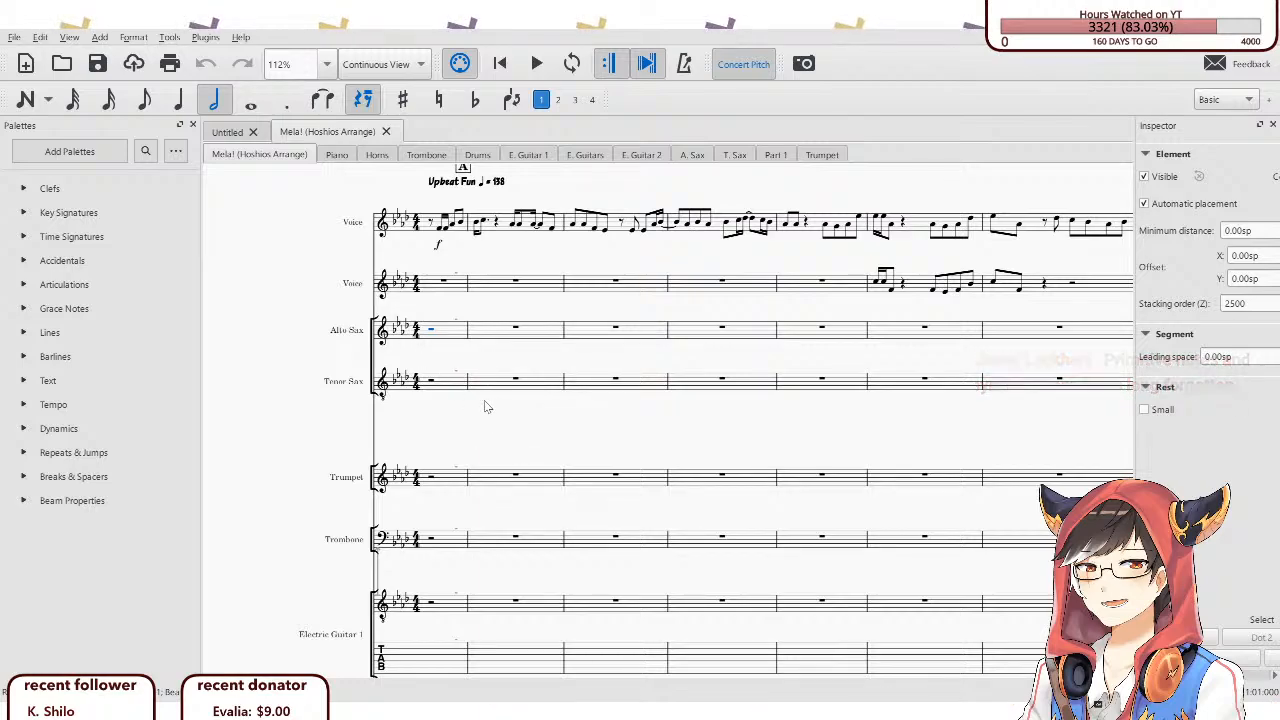
click(447, 338)
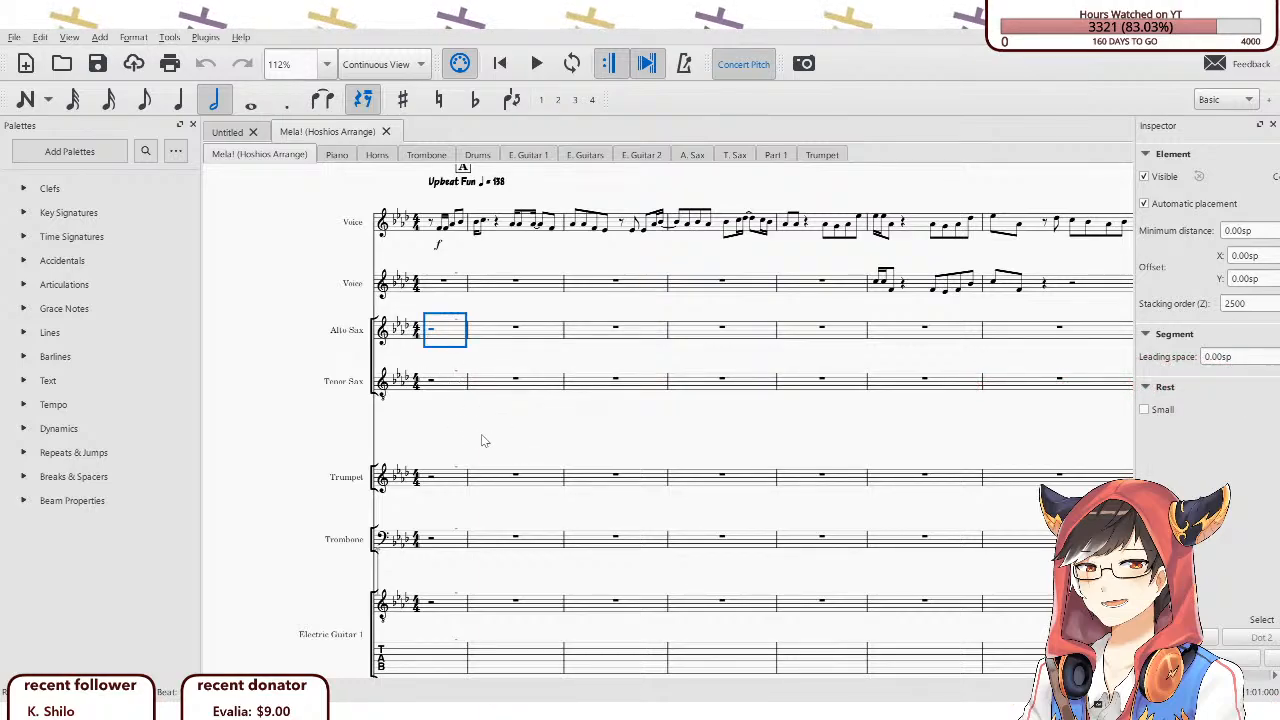
scroll(483, 400, down, 2)
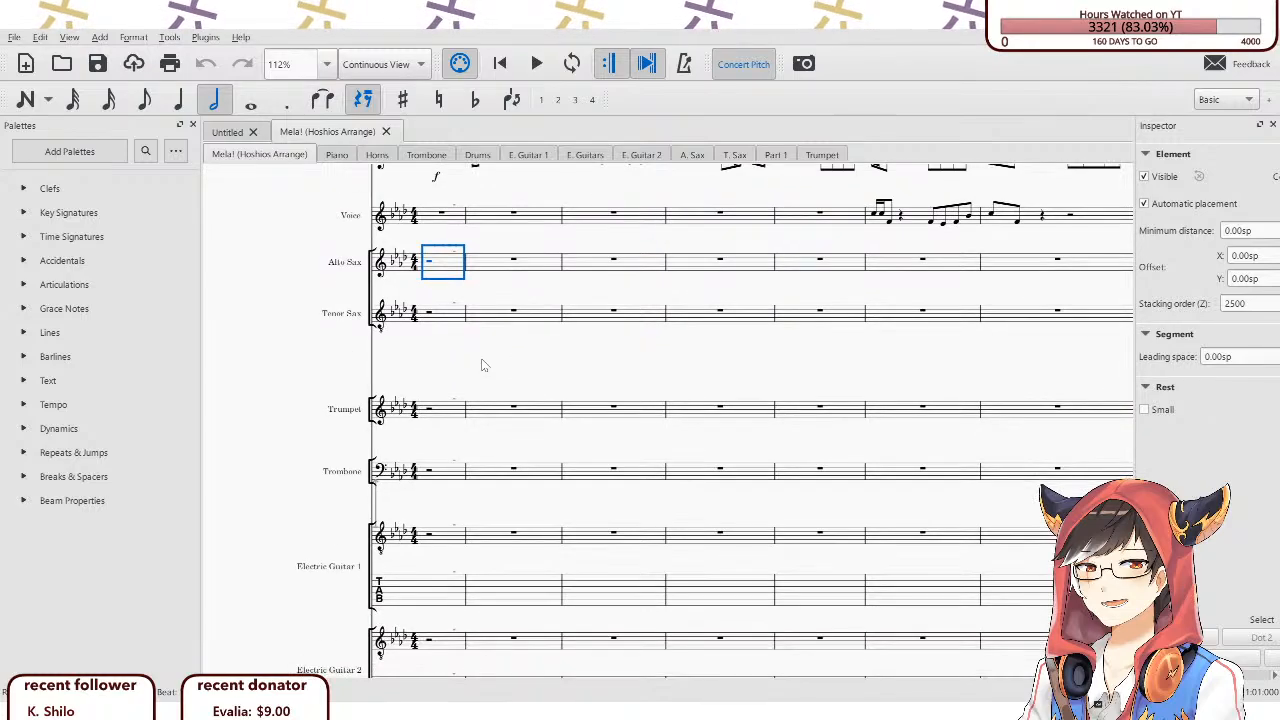
click(478, 352)
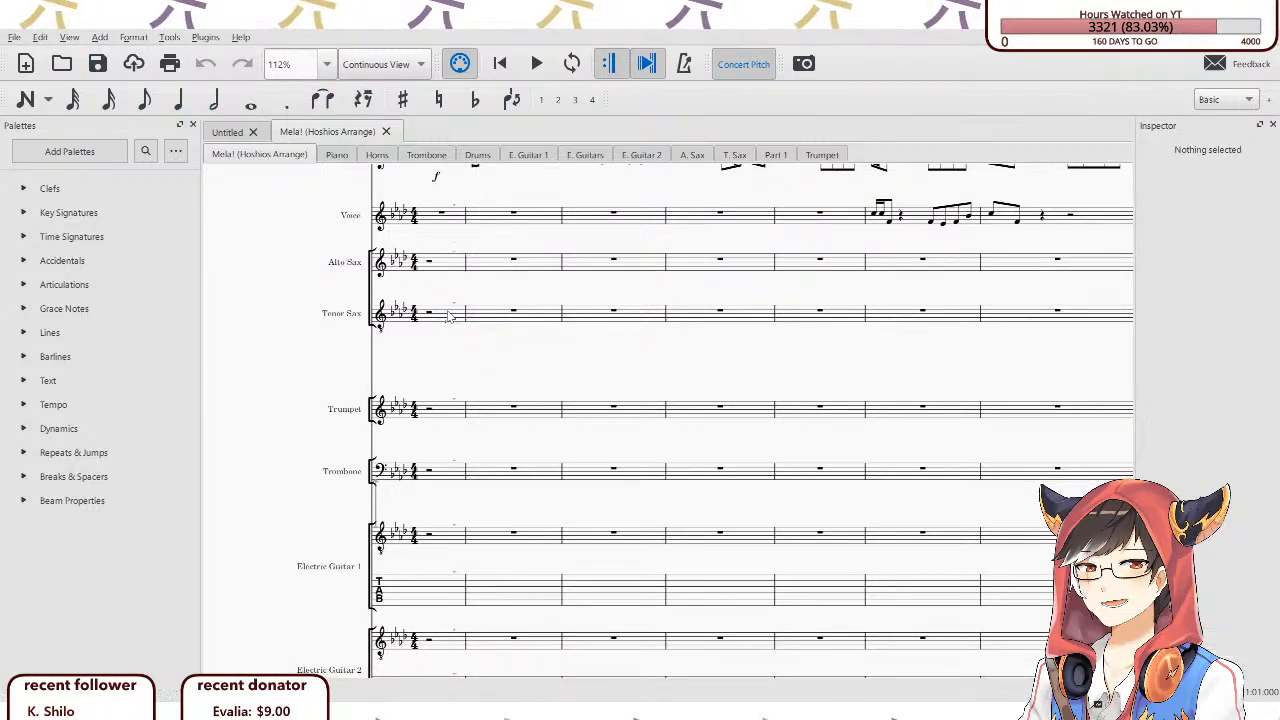
click(445, 318)
click(492, 370)
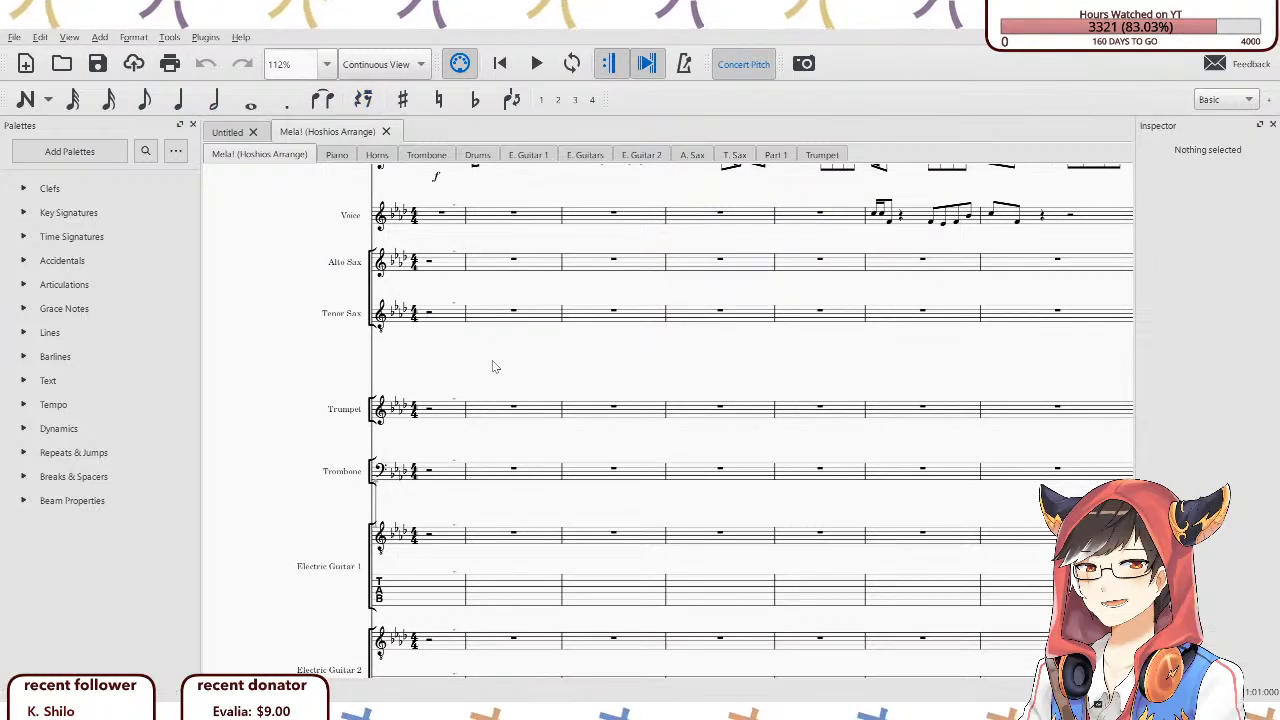
Examine the opening of the staves from the saxes and brass down through Electric Guitar 1 and 2, Piano and Bass.
drag(492, 367, 464, 348)
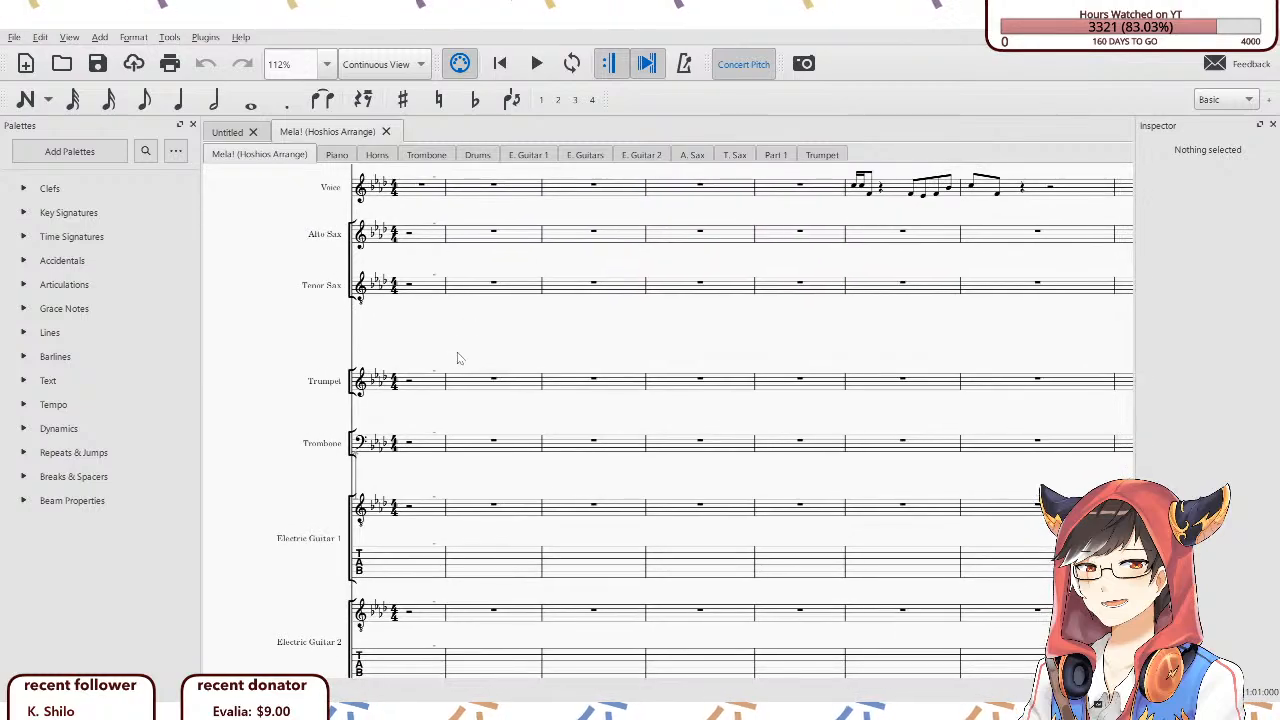
drag(324, 267, 353, 268)
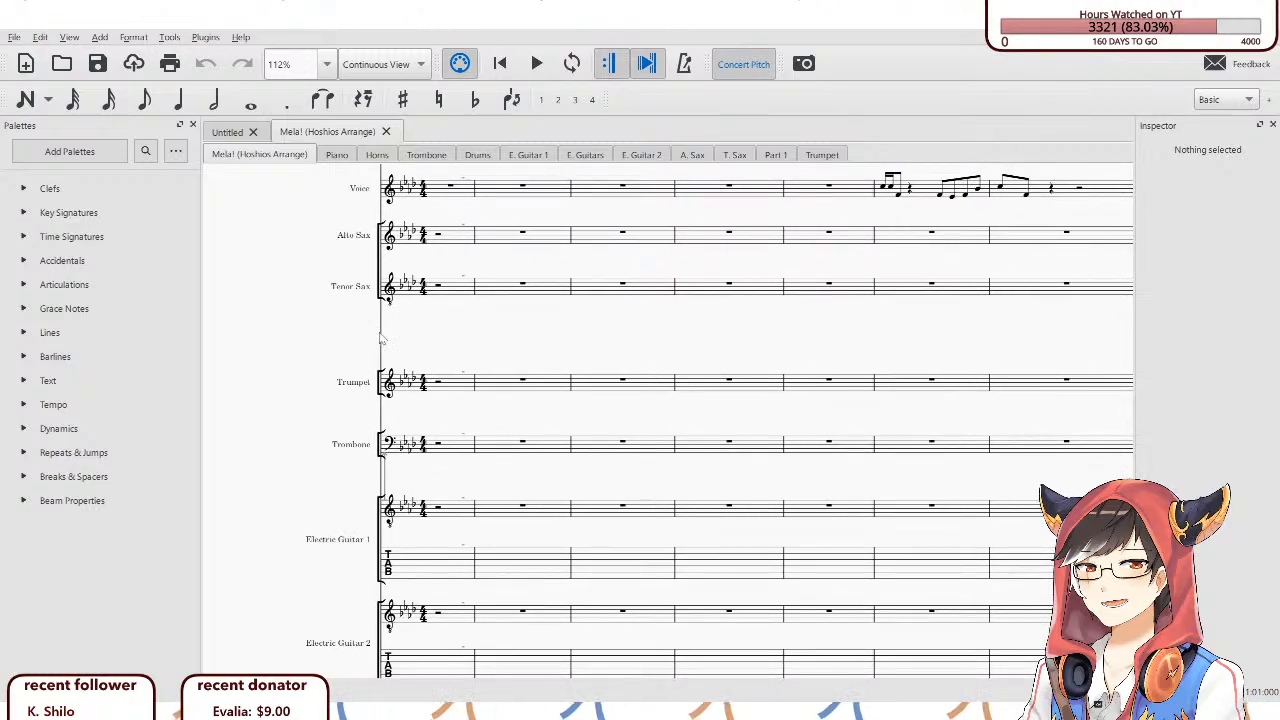
drag(450, 357, 437, 374)
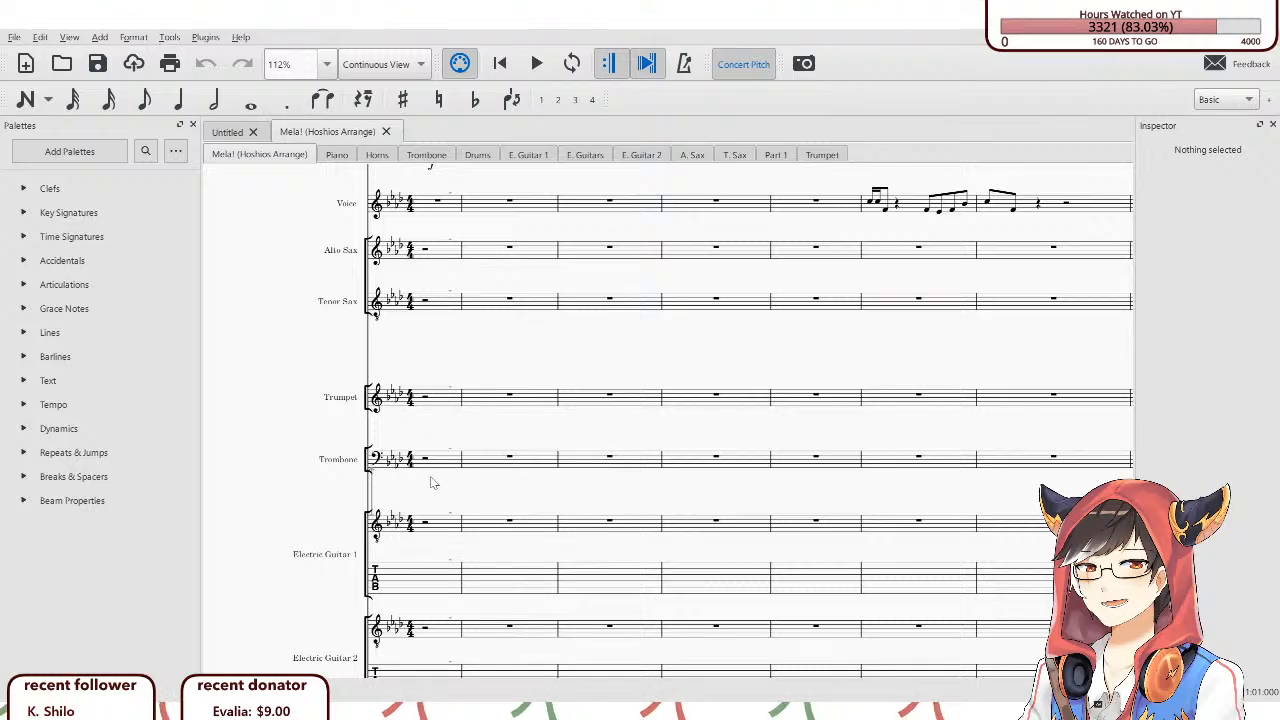
scroll(450, 517, down, 2)
scroll(298, 517, down, 2)
scroll(298, 517, up, 1)
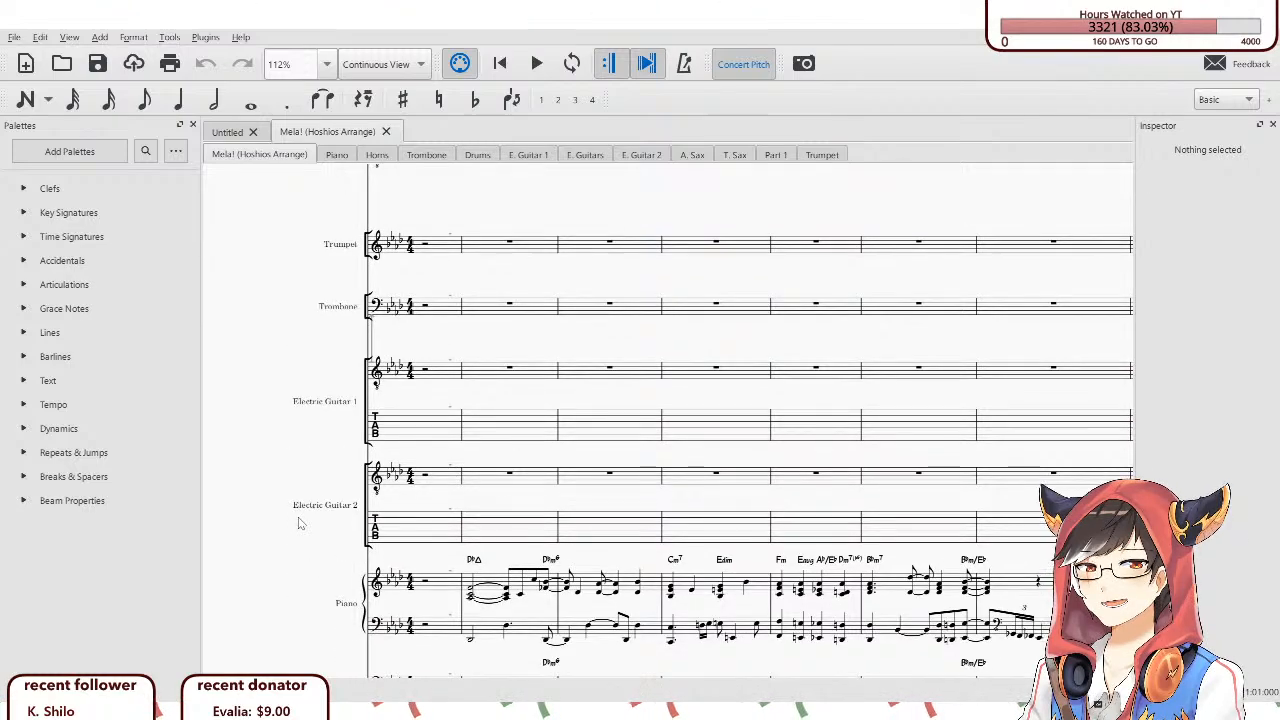
scroll(298, 517, down, 1)
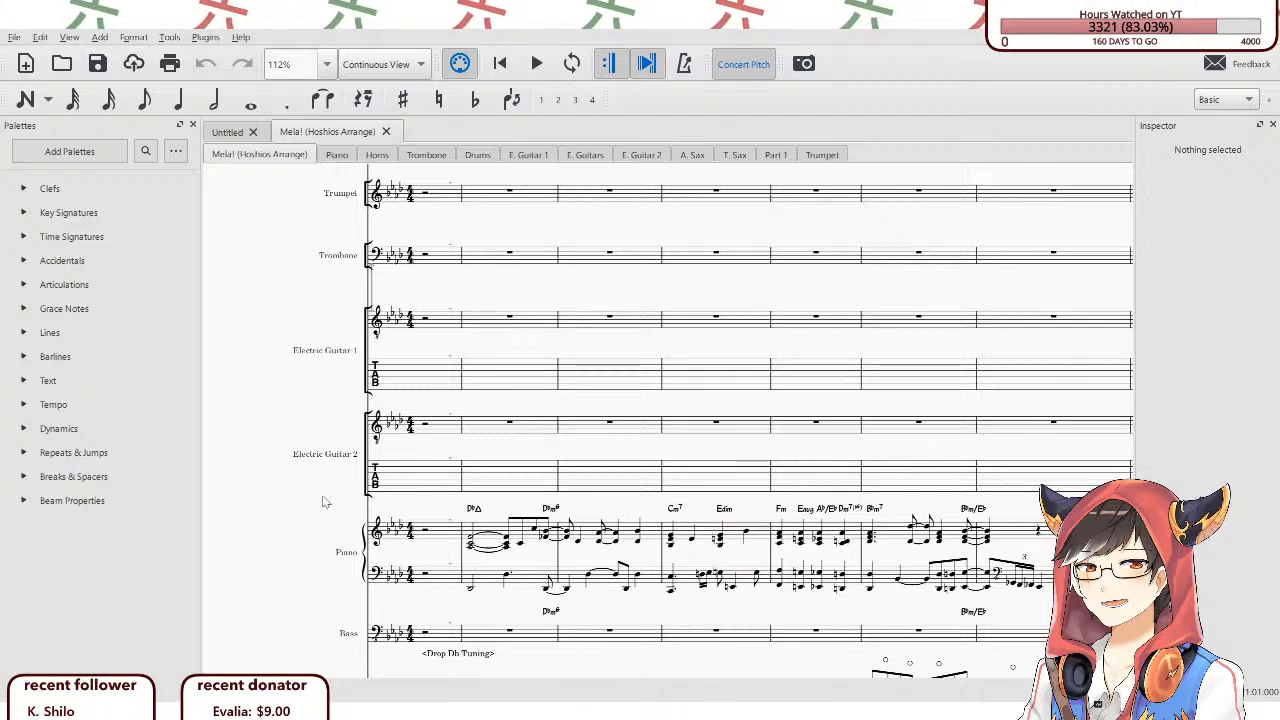
Point out the opening measure of Electric Guitar 1 on its notation and tablature staves by selecting each, and clear the selection.
drag(312, 534, 314, 505)
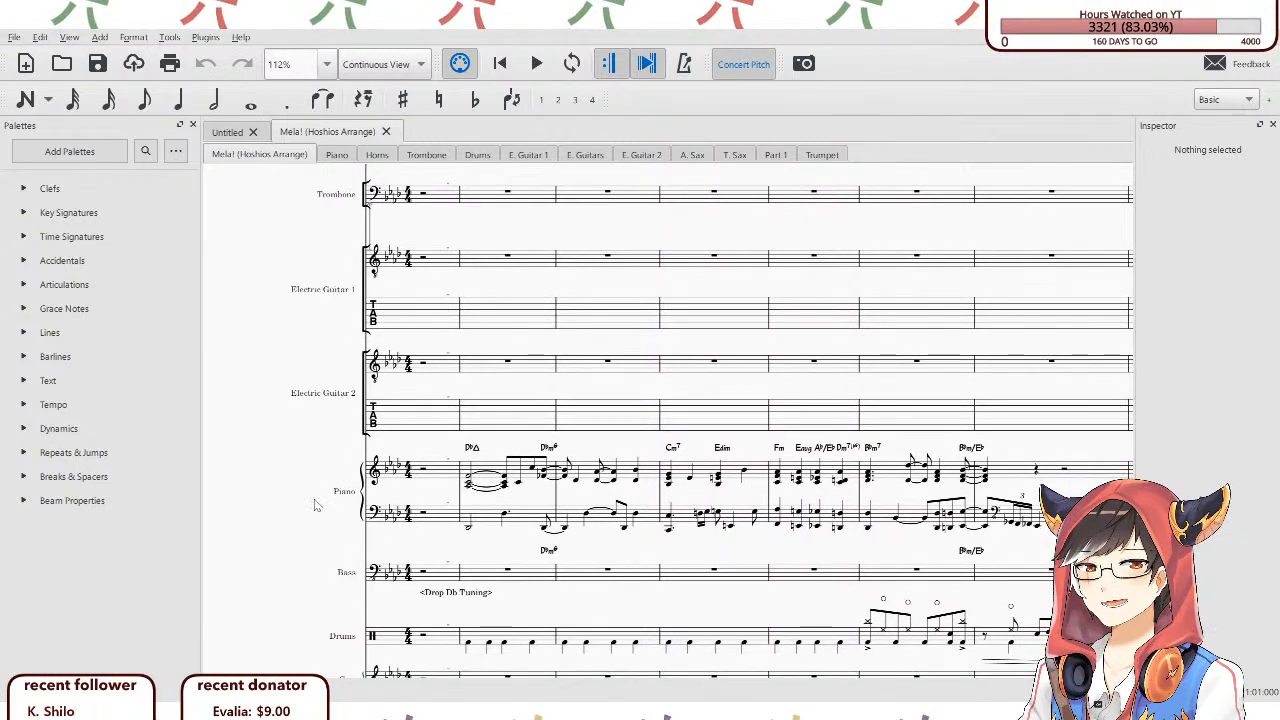
click(430, 312)
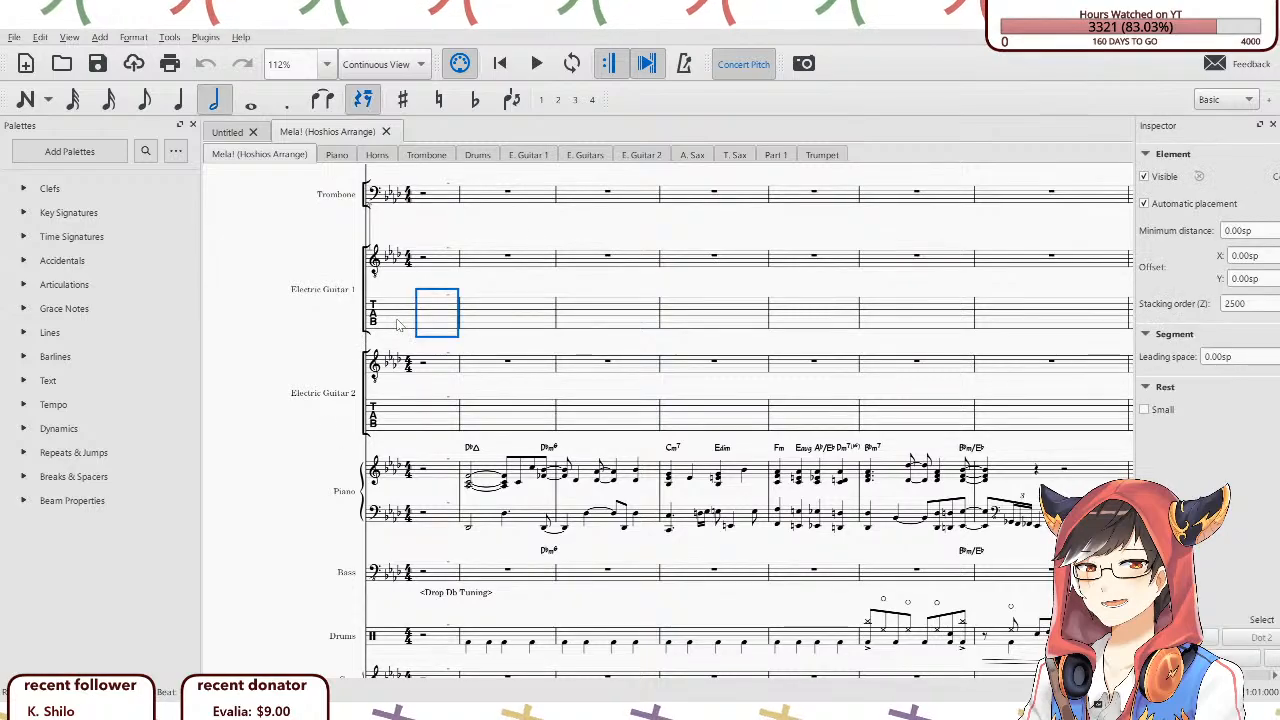
click(426, 284)
click(436, 264)
click(434, 312)
click(434, 264)
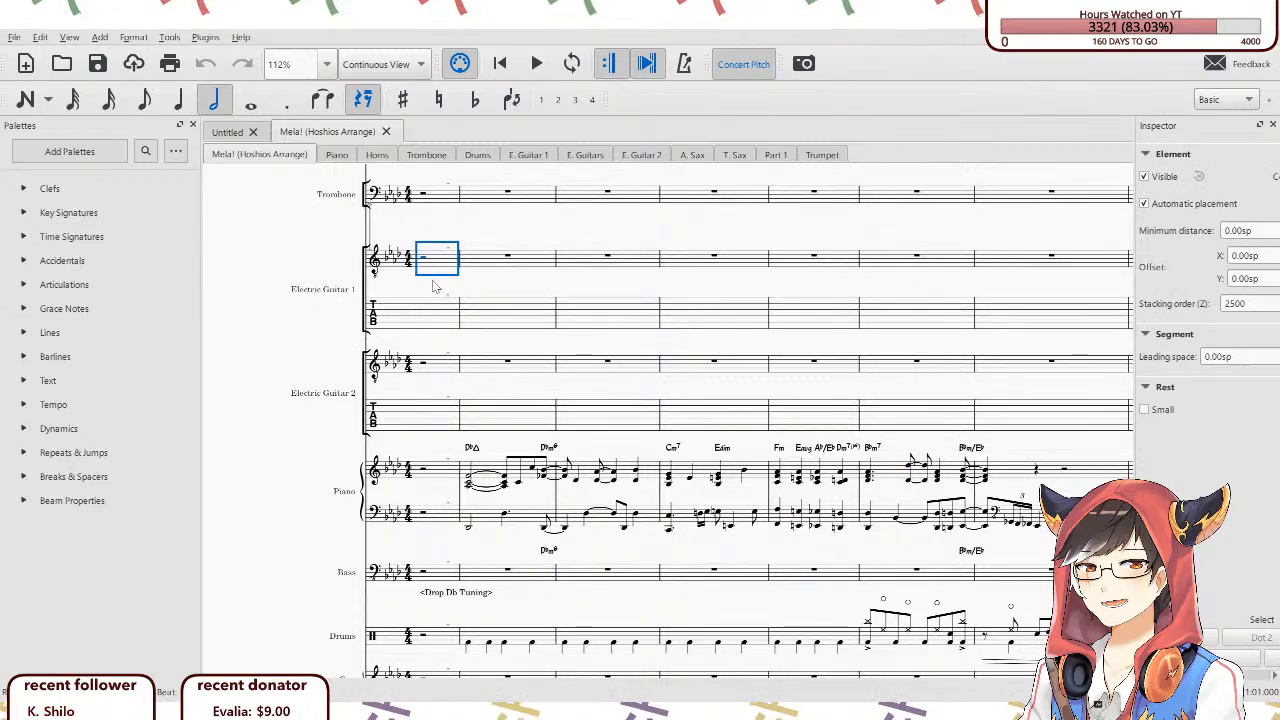
click(435, 318)
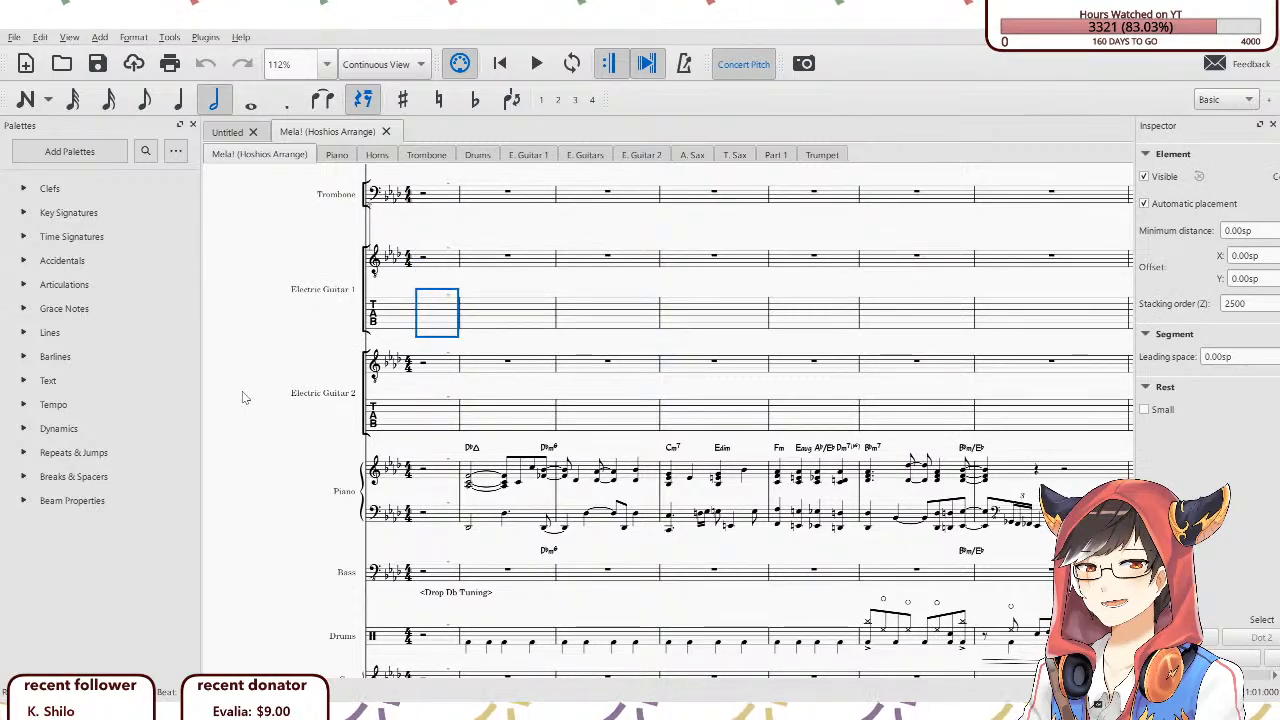
click(276, 462)
Point out the Gun staff's opening measure and the Bass instrument name by selecting them.
scroll(294, 440, down, 3)
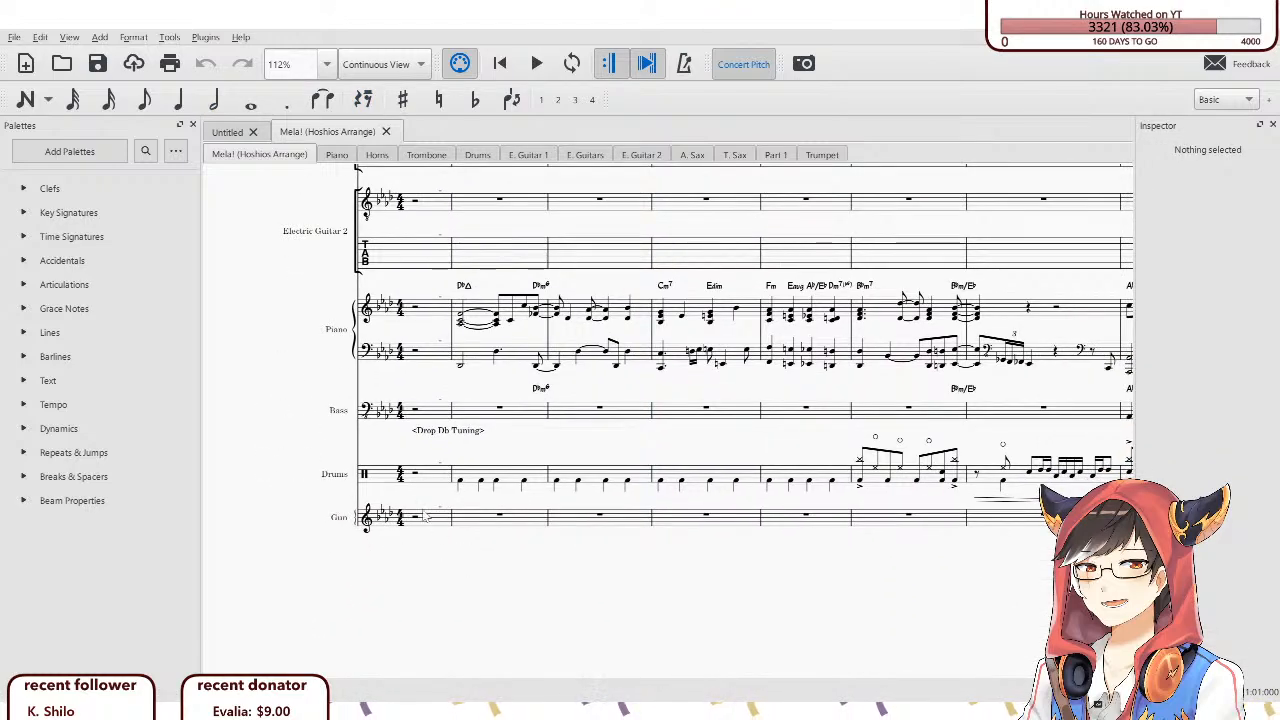
scroll(446, 580, up, 2)
click(433, 568)
scroll(296, 536, up, 1)
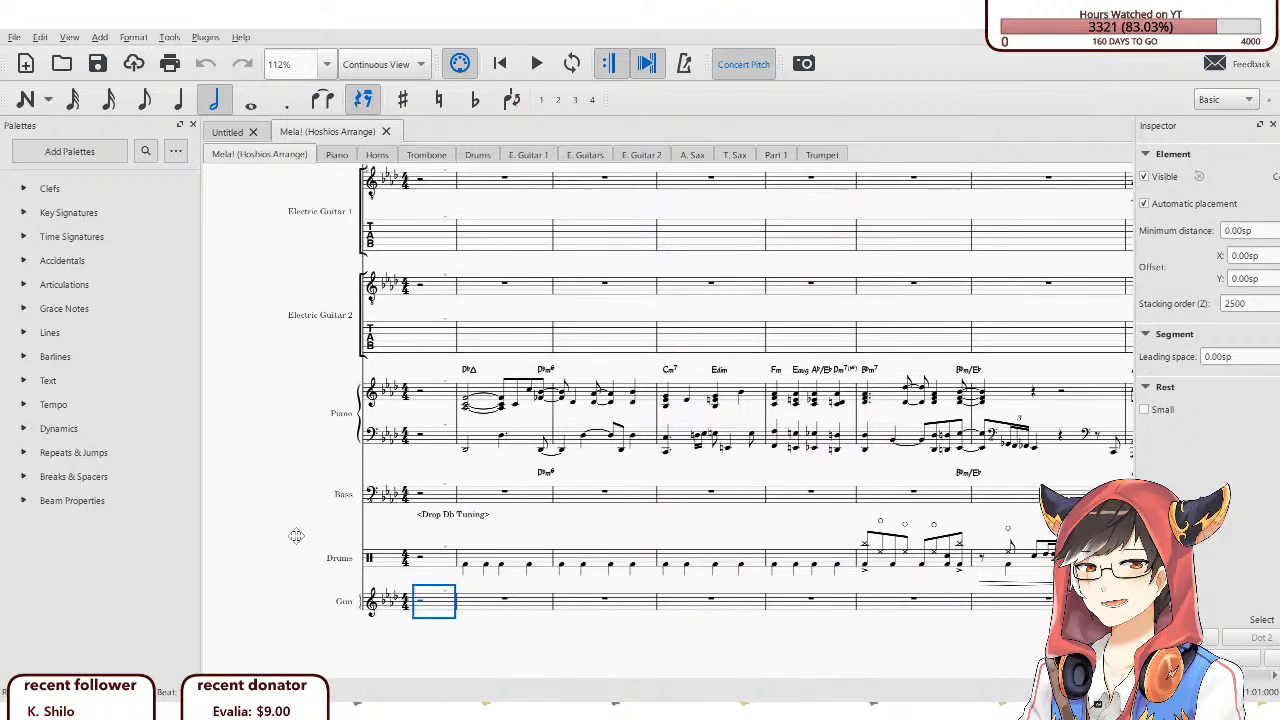
drag(296, 536, 247, 585)
click(361, 617)
click(343, 614)
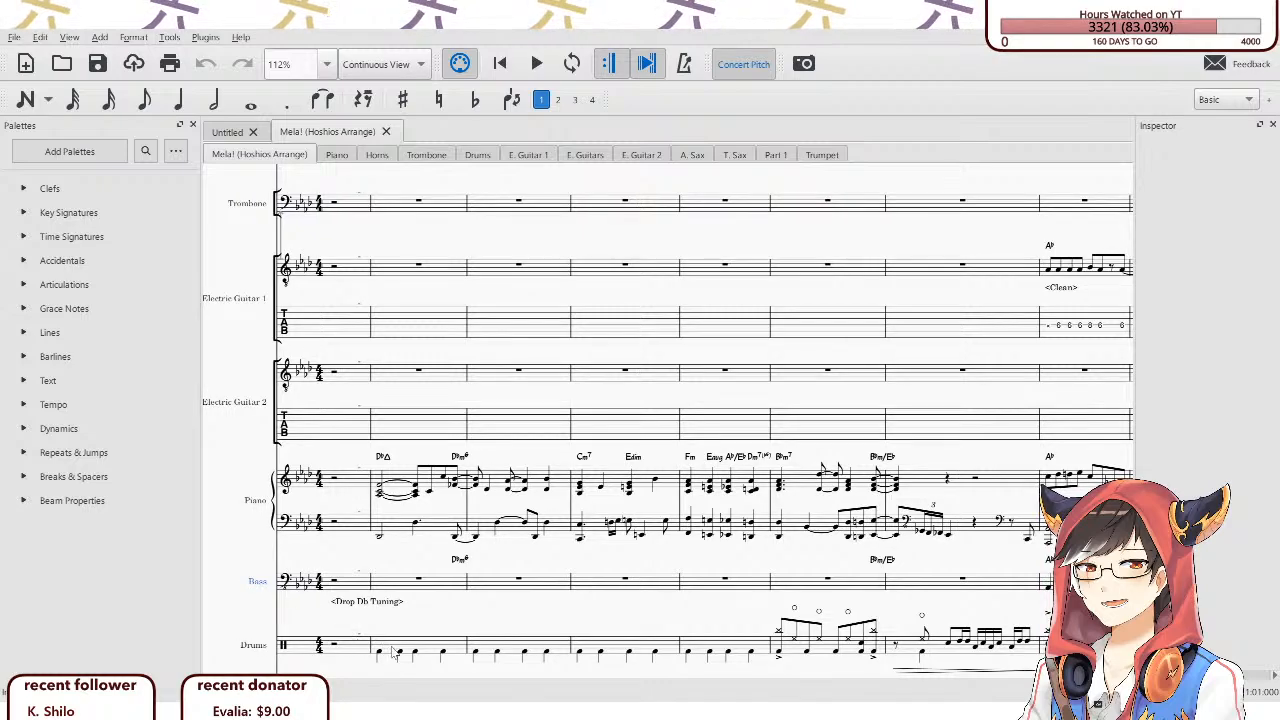
Survey the guitar, piano, bass and drum staves through the intro, return to the opening measures and clear the selection.
scroll(449, 612, down, 5)
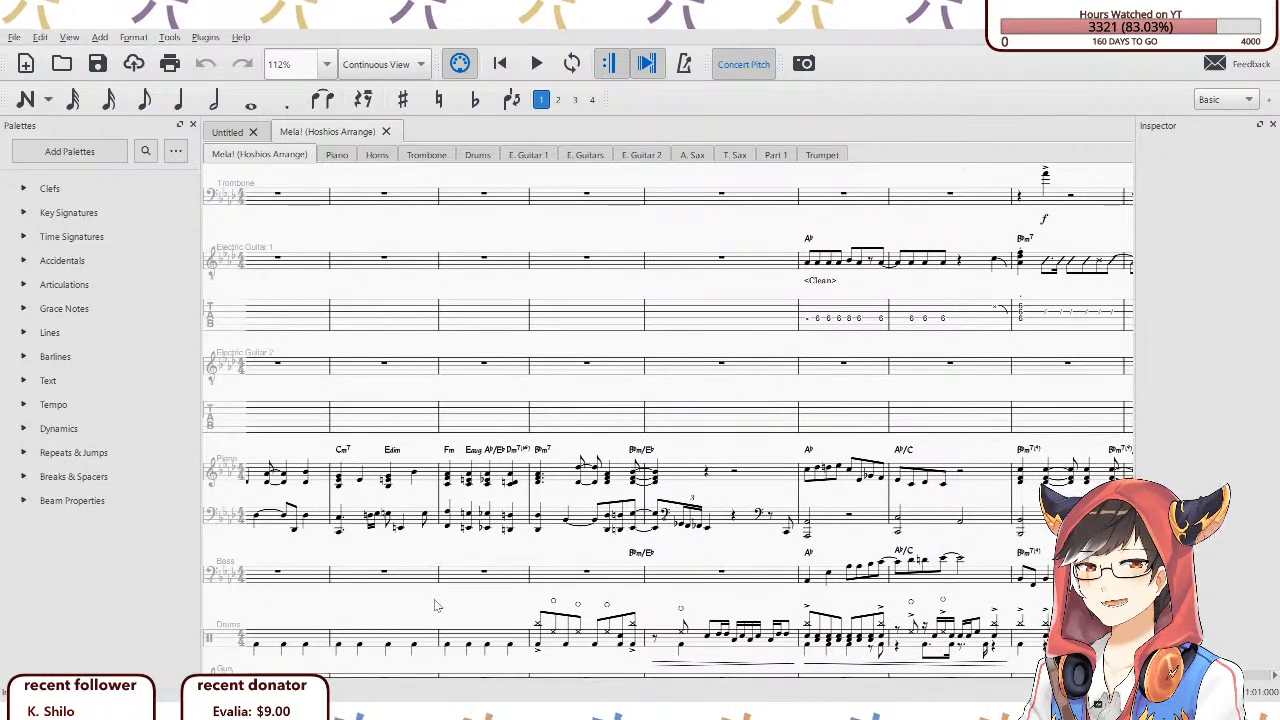
scroll(713, 605, down, 6)
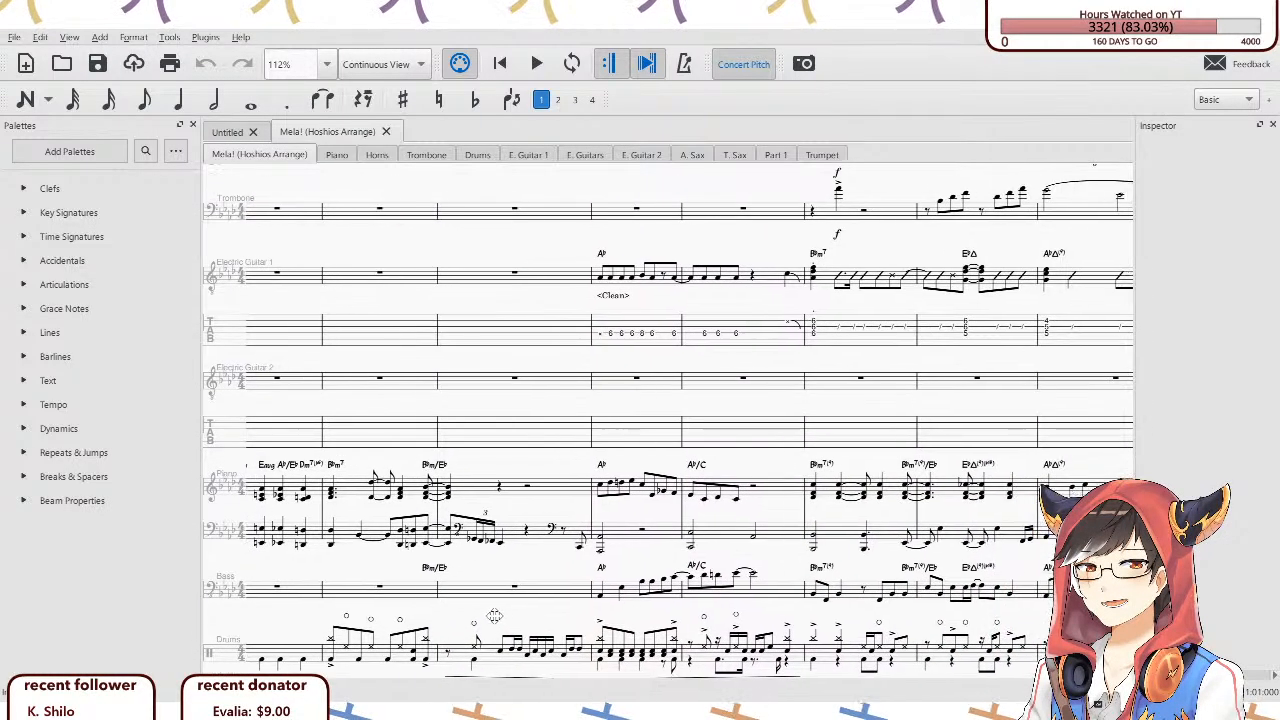
scroll(473, 596, up, 12)
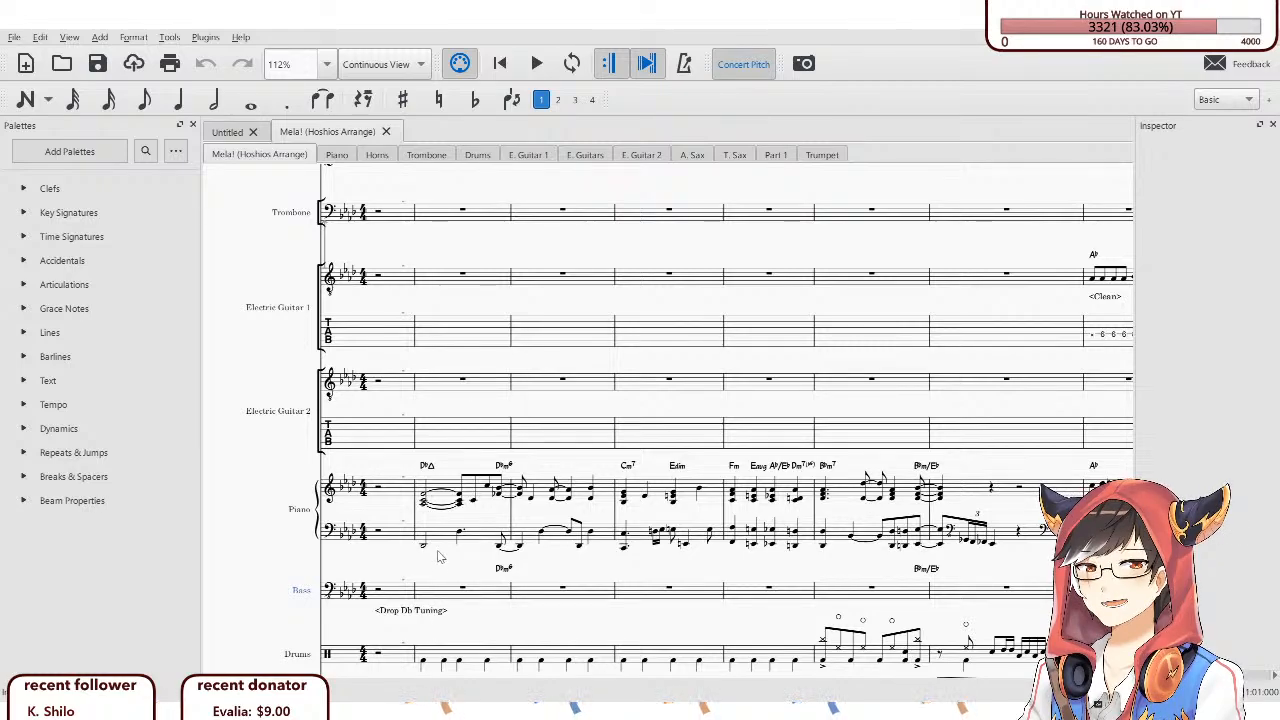
scroll(438, 557, down, 1)
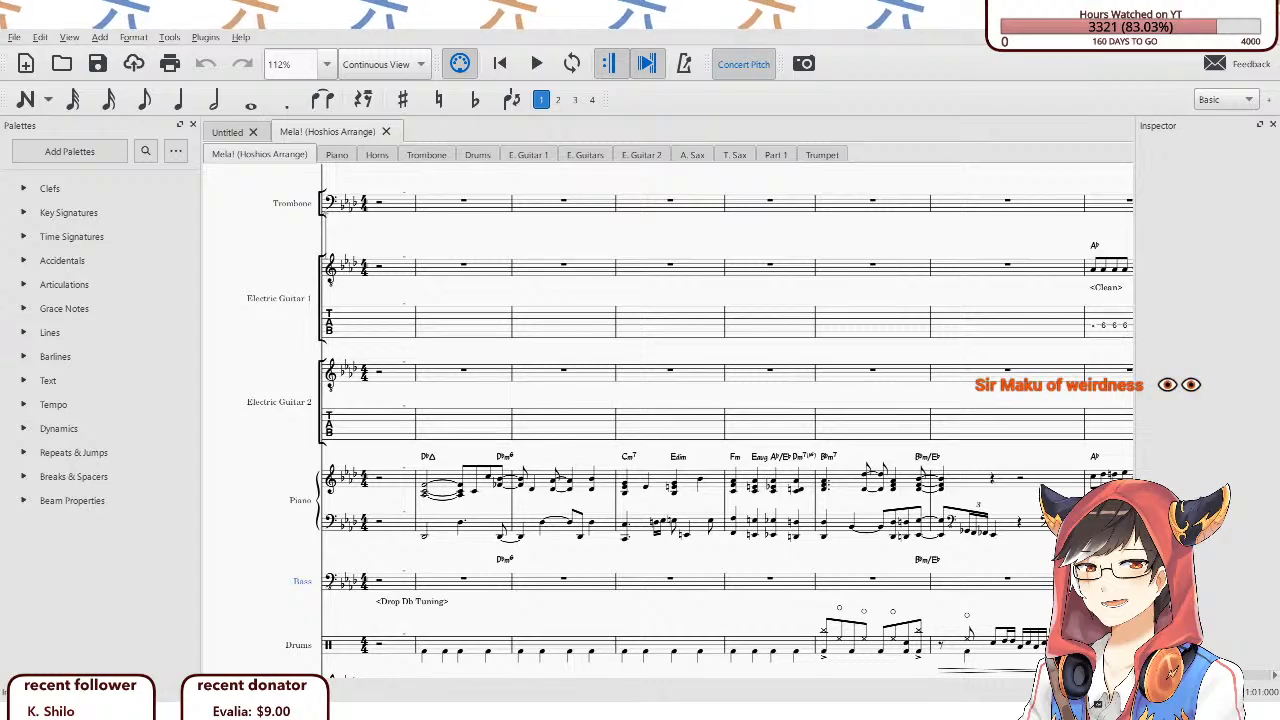
click(413, 565)
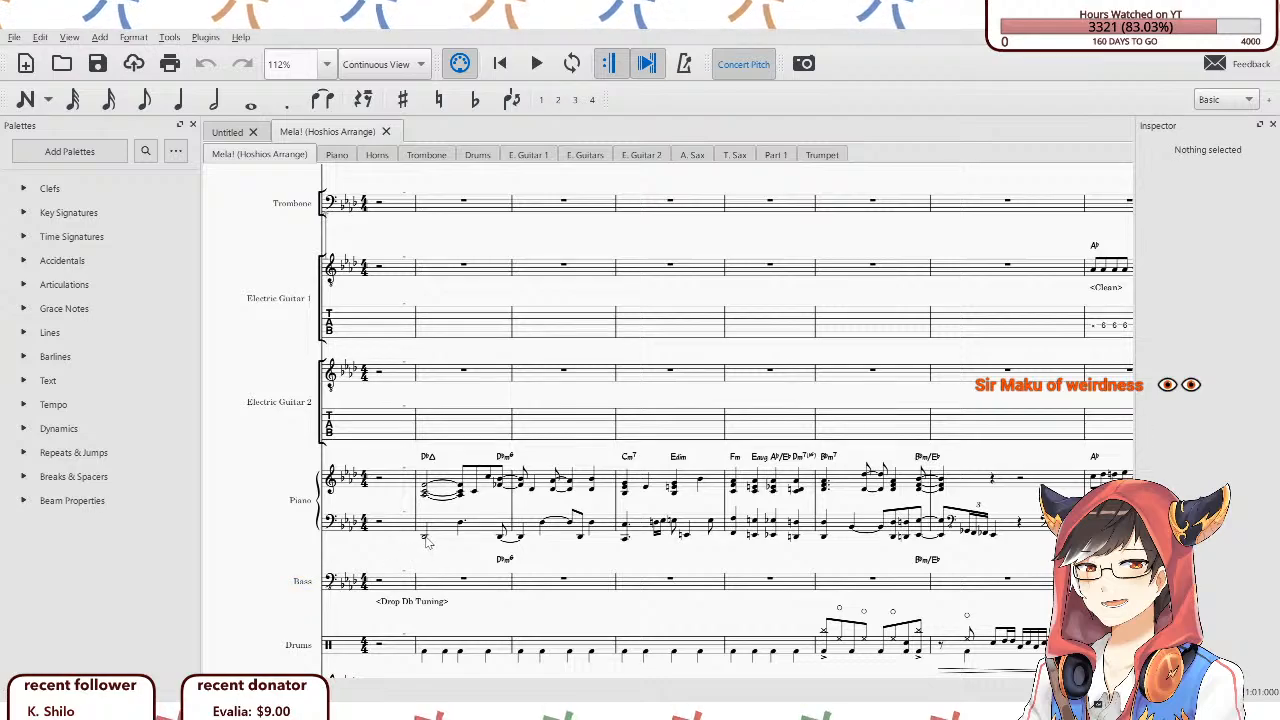
drag(433, 547, 428, 546)
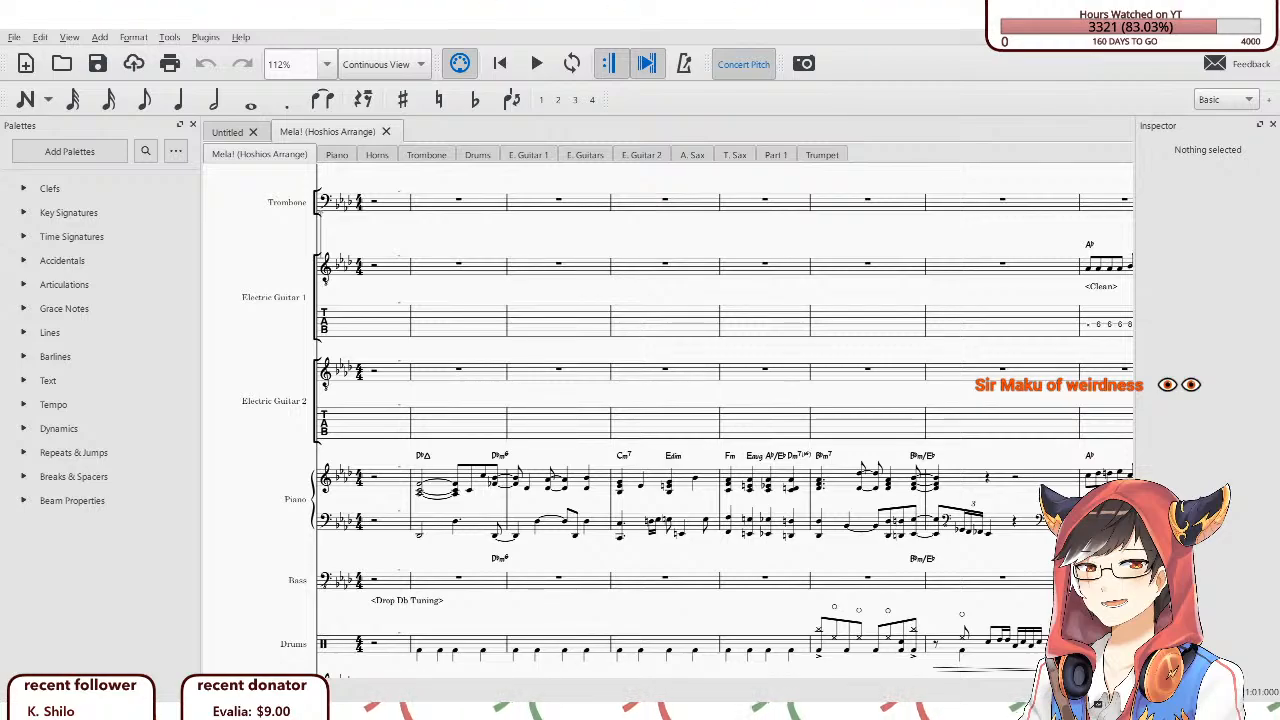
Play the score from the first left-hand Piano note, follow the horn and voice staves, and stop at the muted guitar passage.
click(420, 538)
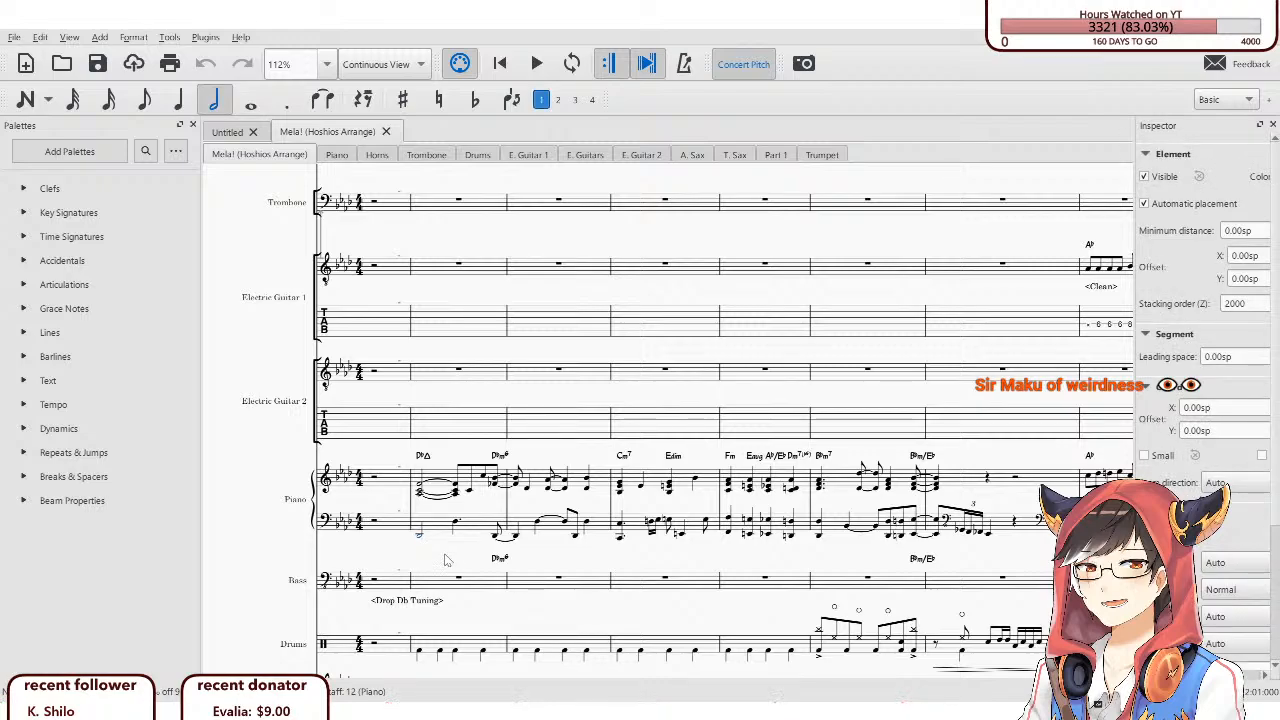
key(space)
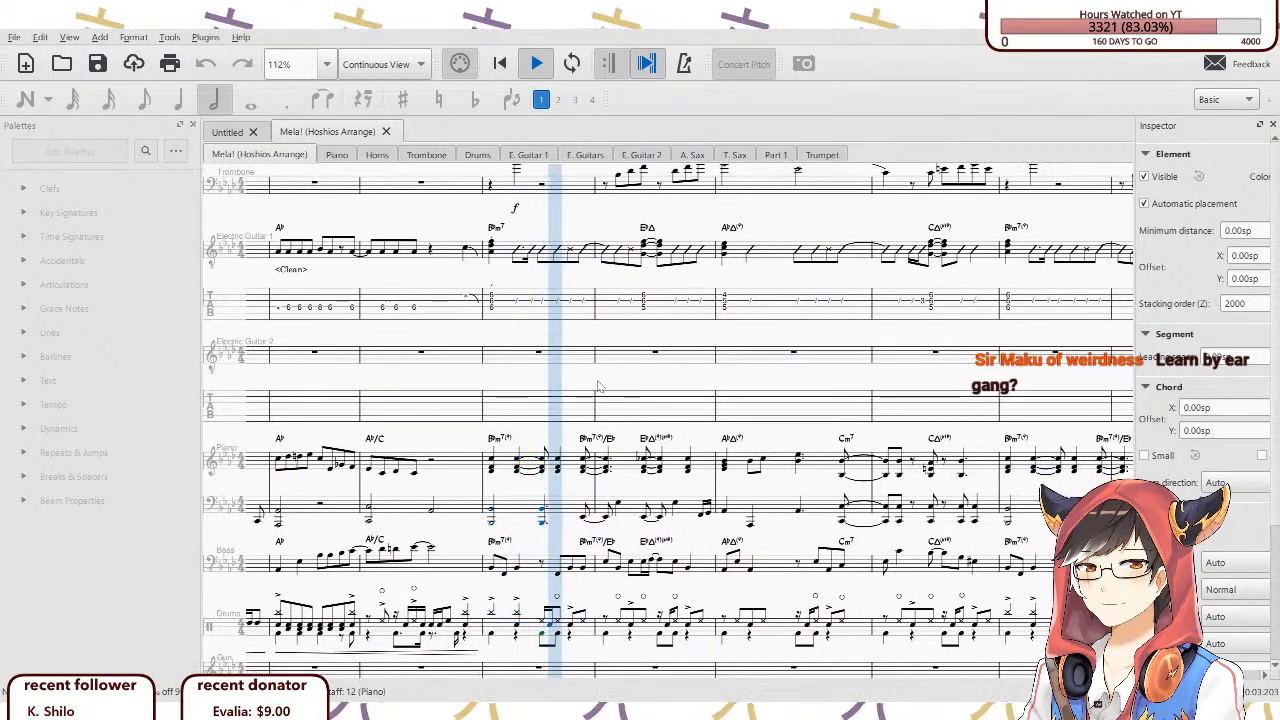
scroll(640, 410, up, 5)
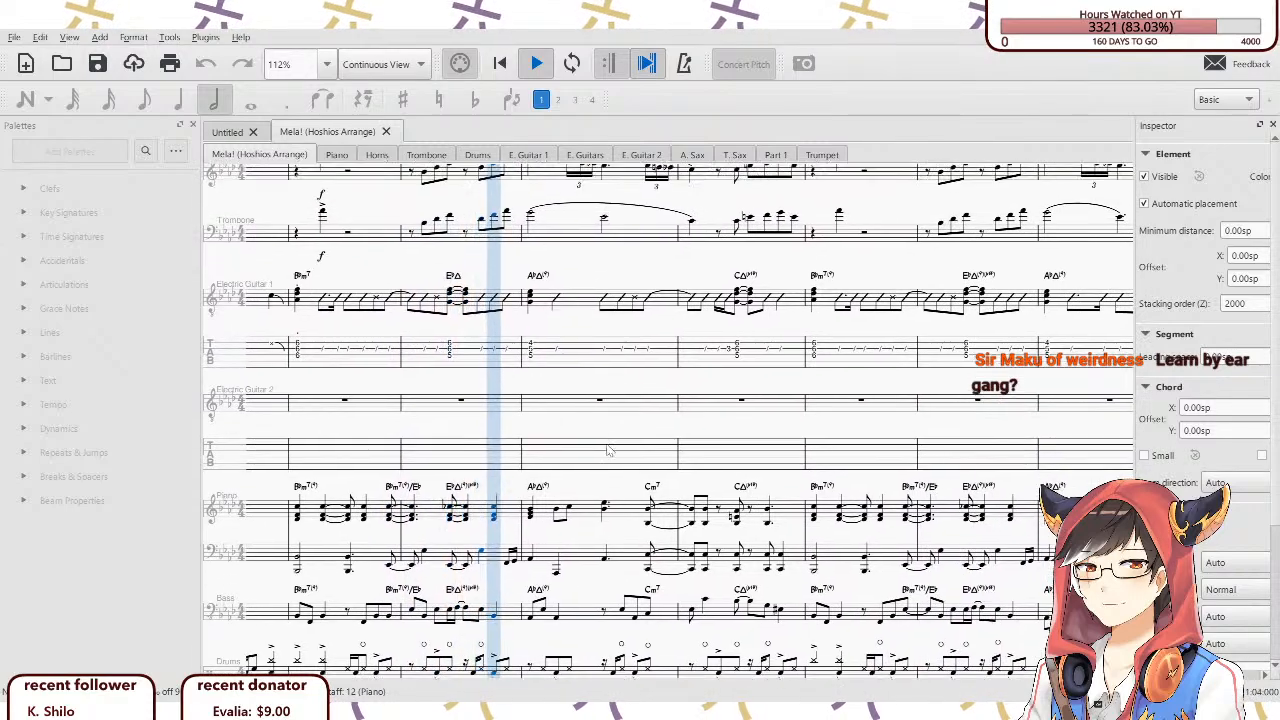
scroll(603, 423, up, 2)
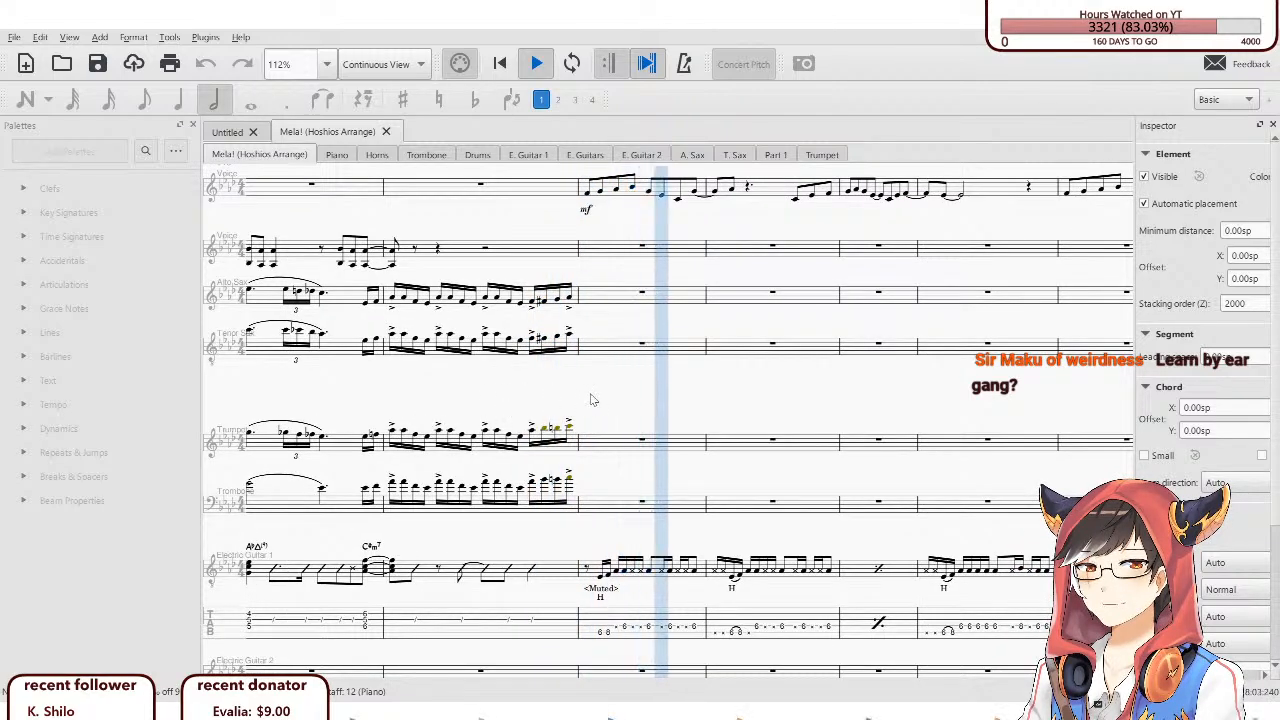
key(space)
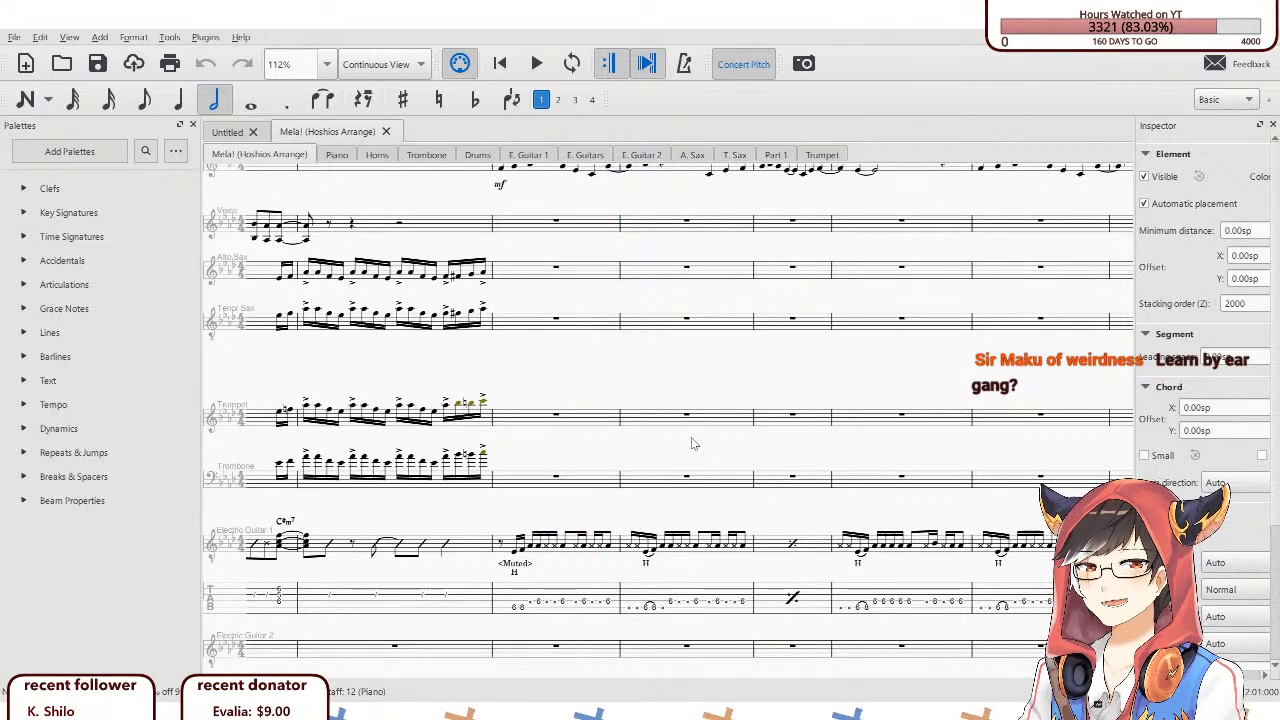
Examine the horn, guitar and rhythm section staves beyond the muted guitar passage, selecting an empty Electric Guitar 2 measure.
drag(592, 370, 693, 386)
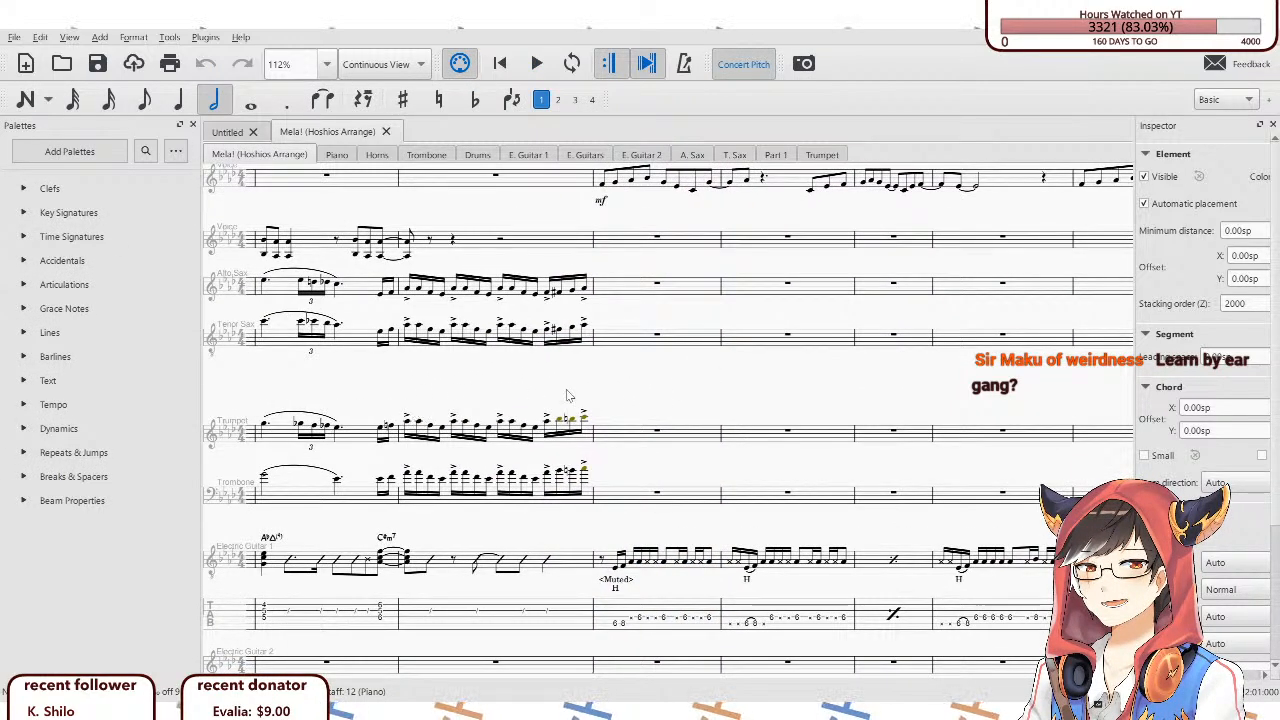
scroll(673, 565, down, 3)
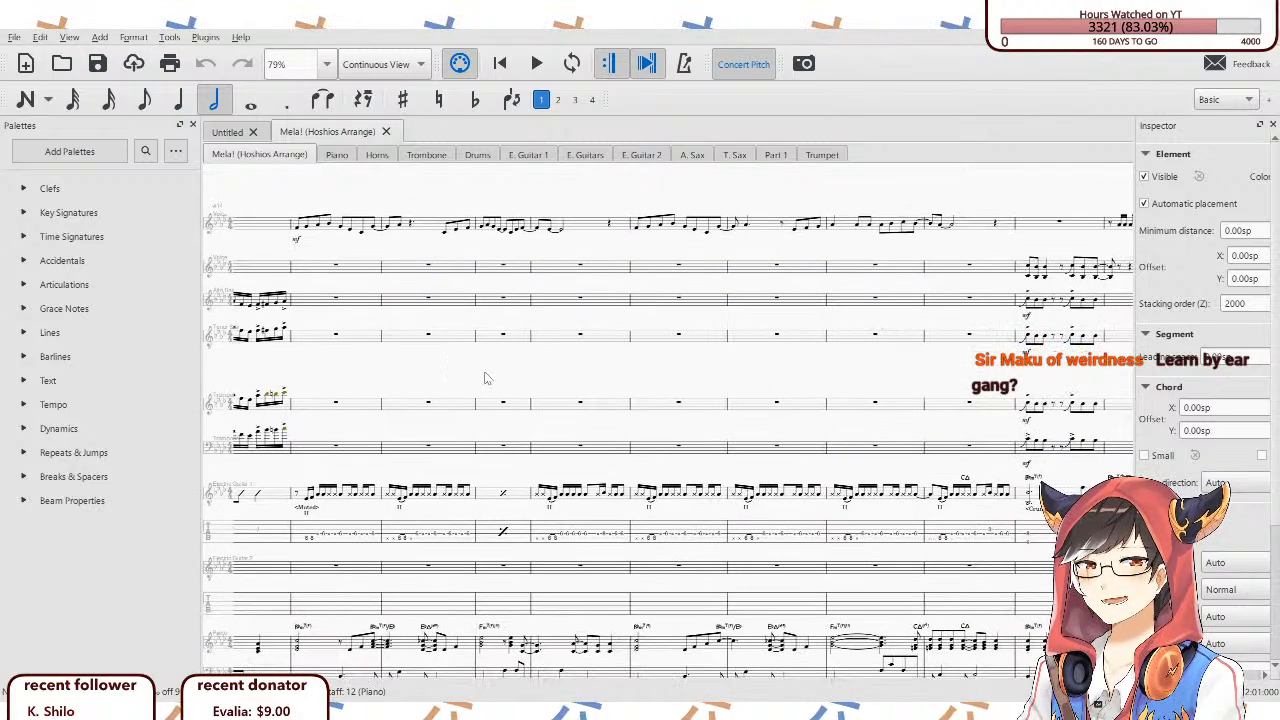
scroll(800, 360, up, 3)
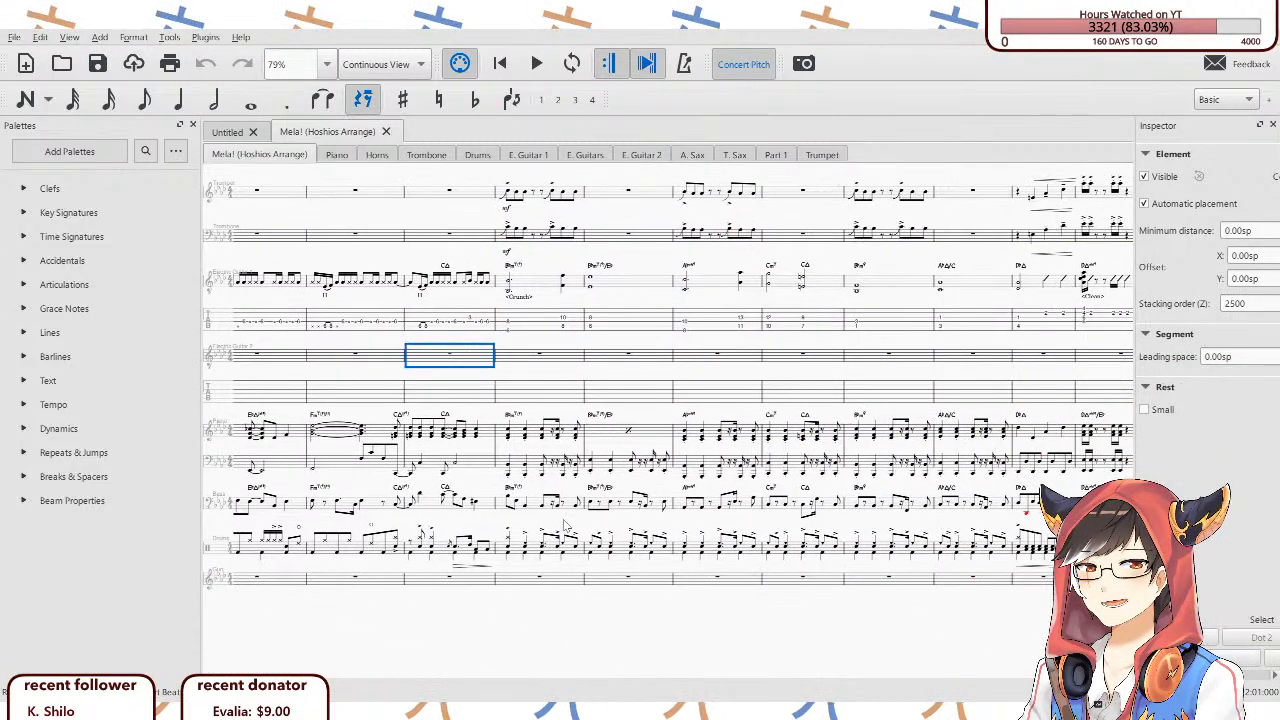
drag(798, 358, 580, 500)
scroll(580, 500, down, 2)
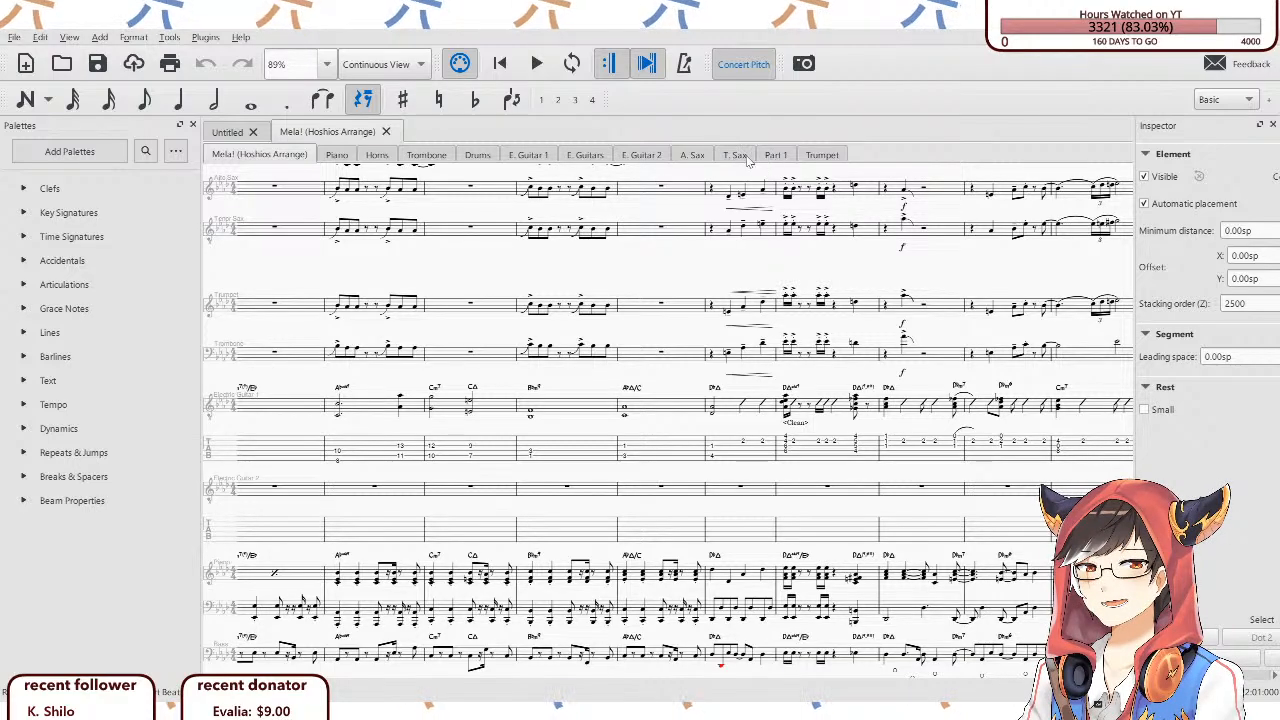
Open the Trumpet part and look over its first page.
click(815, 155)
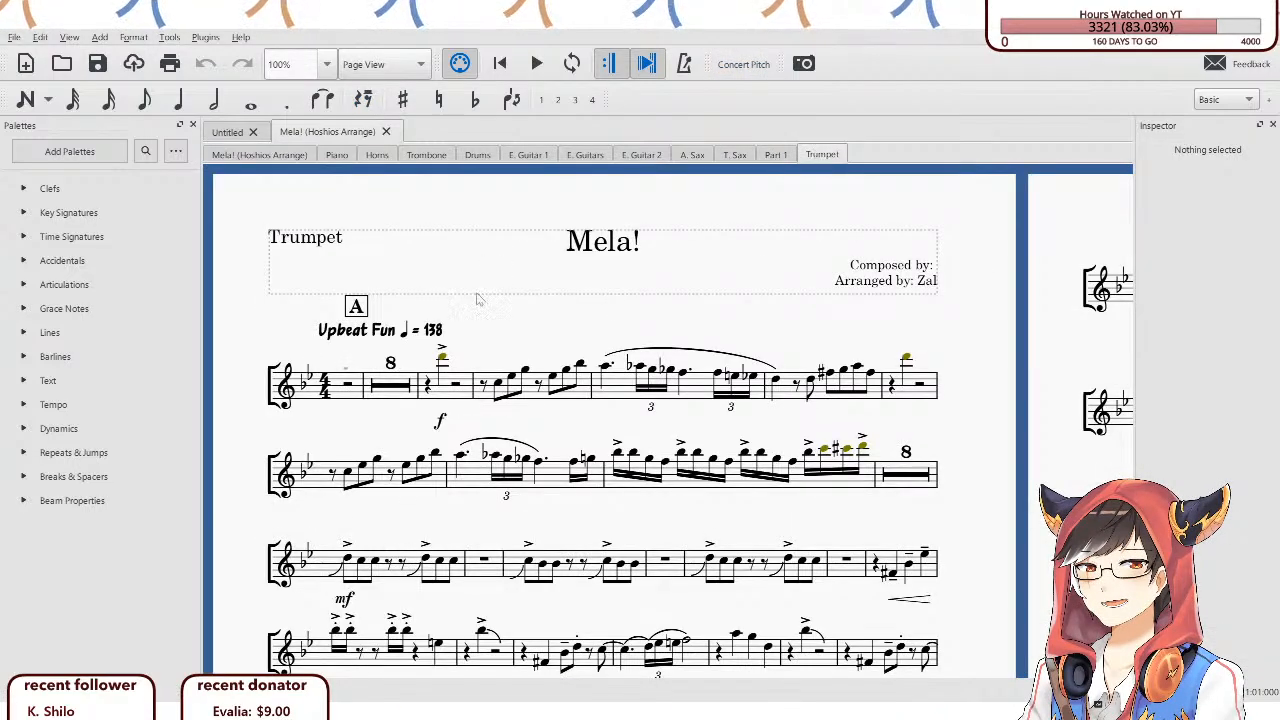
scroll(478, 300, down, 2)
scroll(520, 240, down, 3)
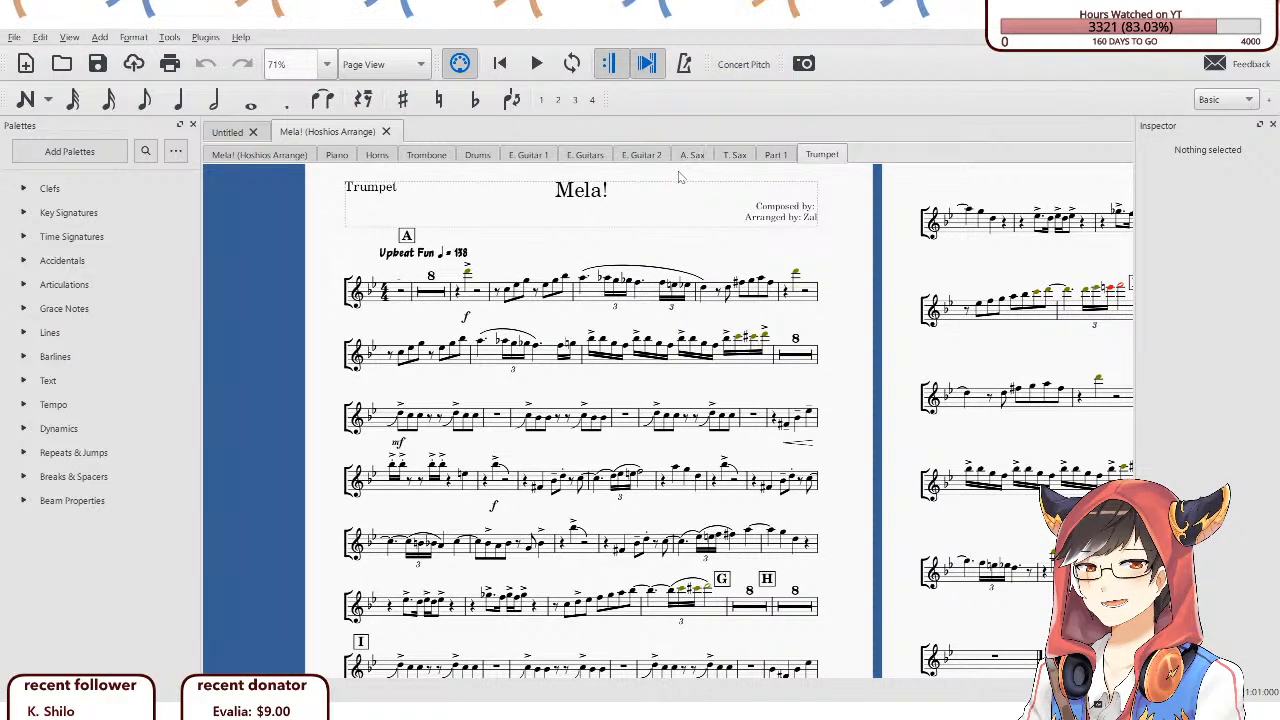
Open the T. Sax part and review its page layout and opening lines.
click(736, 155)
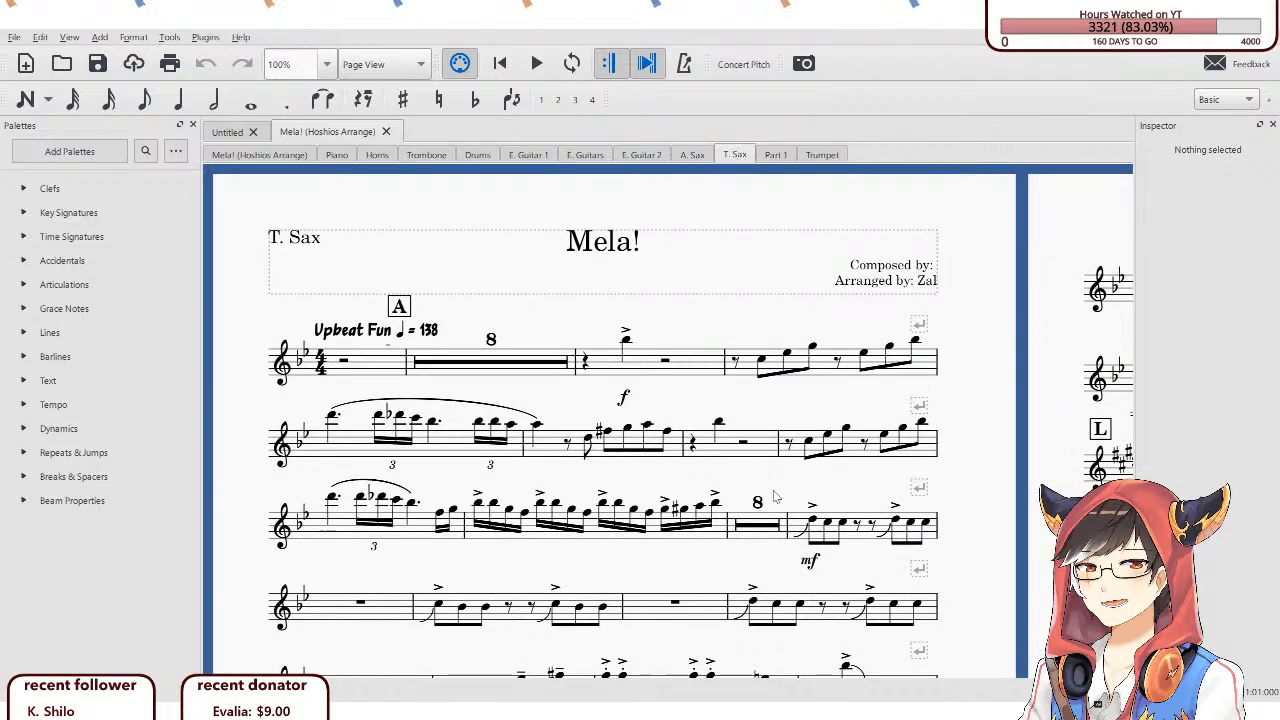
scroll(716, 354, down, 5)
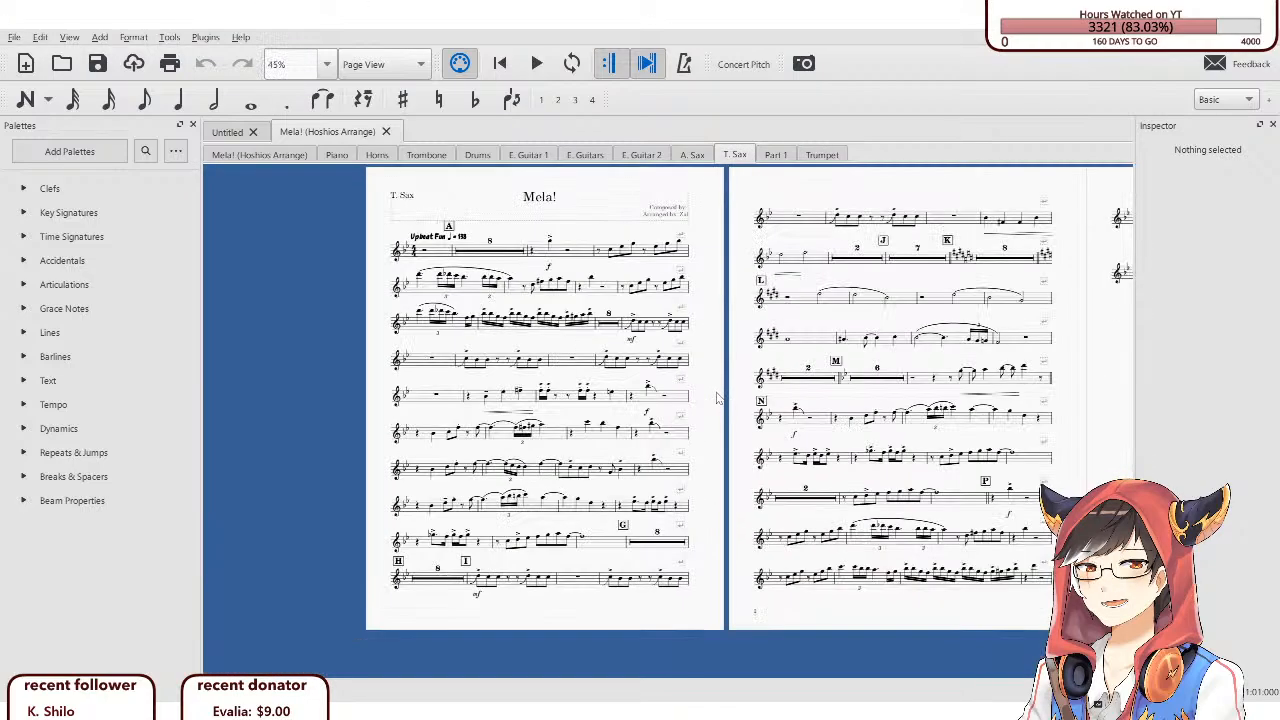
drag(709, 381, 614, 404)
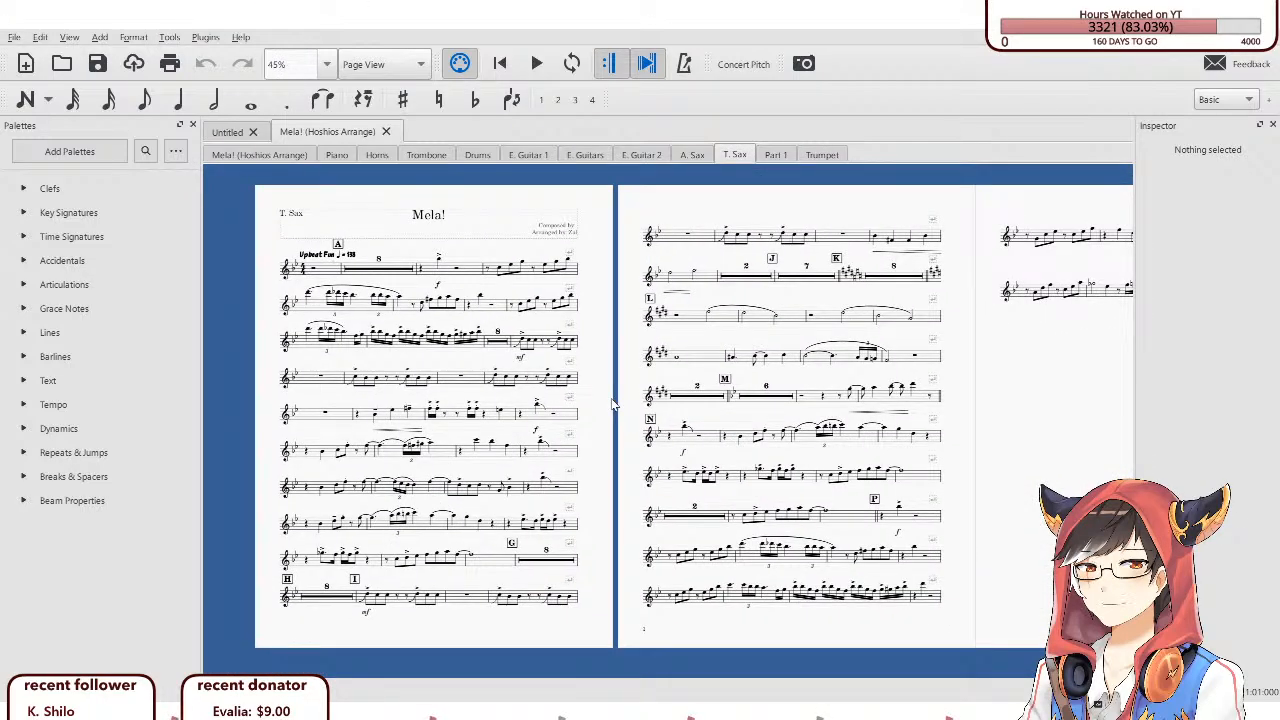
scroll(614, 404, up, 5)
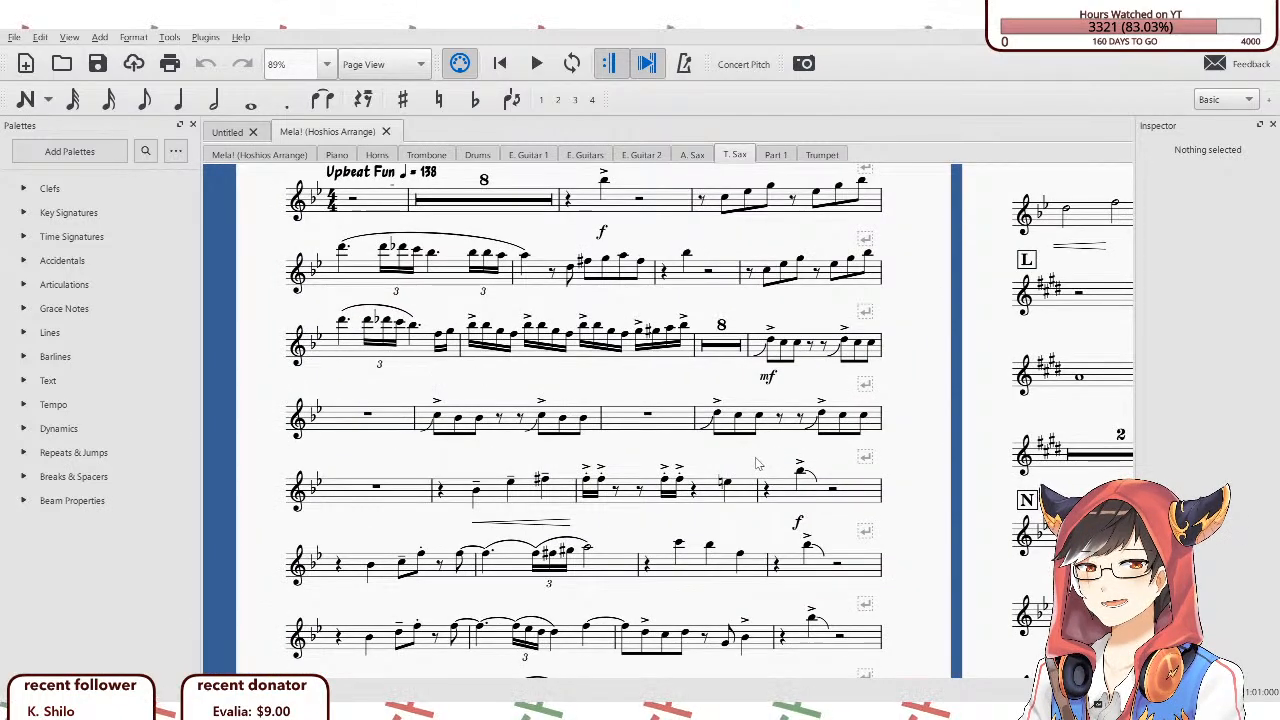
scroll(757, 463, down, 2)
drag(860, 446, 594, 400)
scroll(671, 425, down, 2)
scroll(594, 400, down, 1)
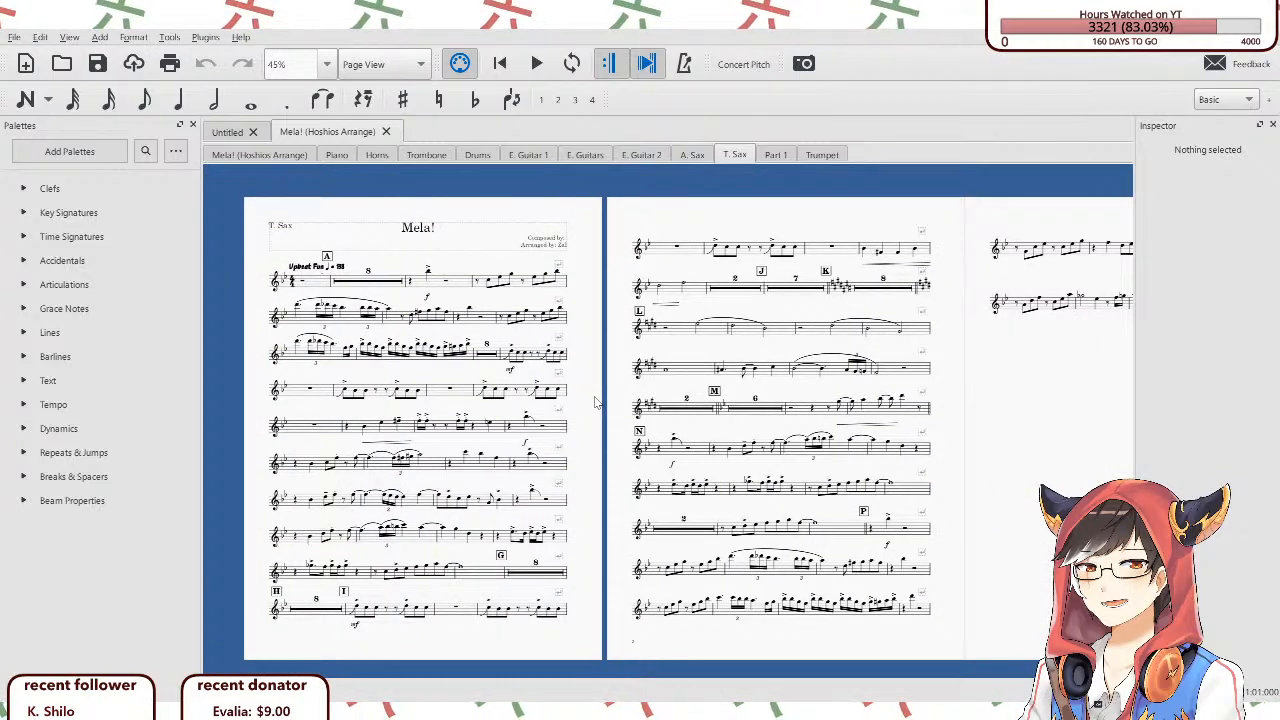
drag(608, 414, 597, 419)
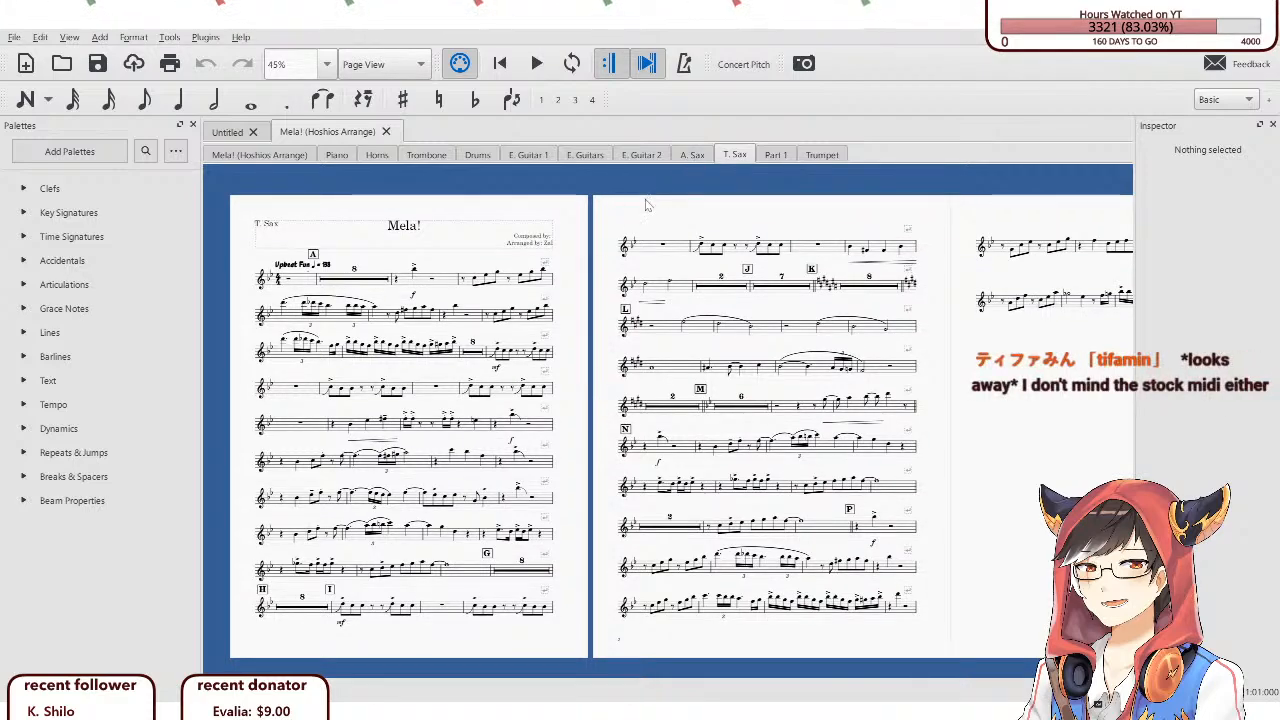
drag(592, 200, 611, 196)
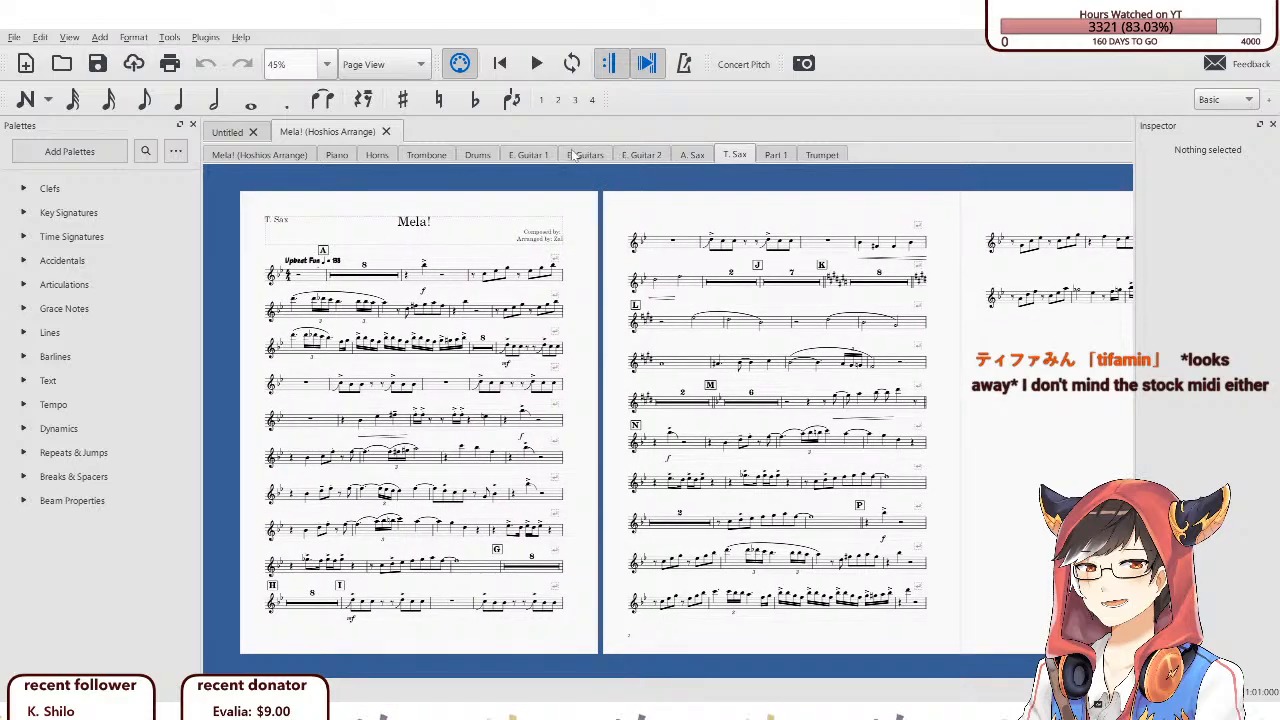
Open the combined E. Guitars part and examine its title and opening systems.
click(575, 155)
scroll(667, 330, down, 6)
drag(846, 439, 534, 277)
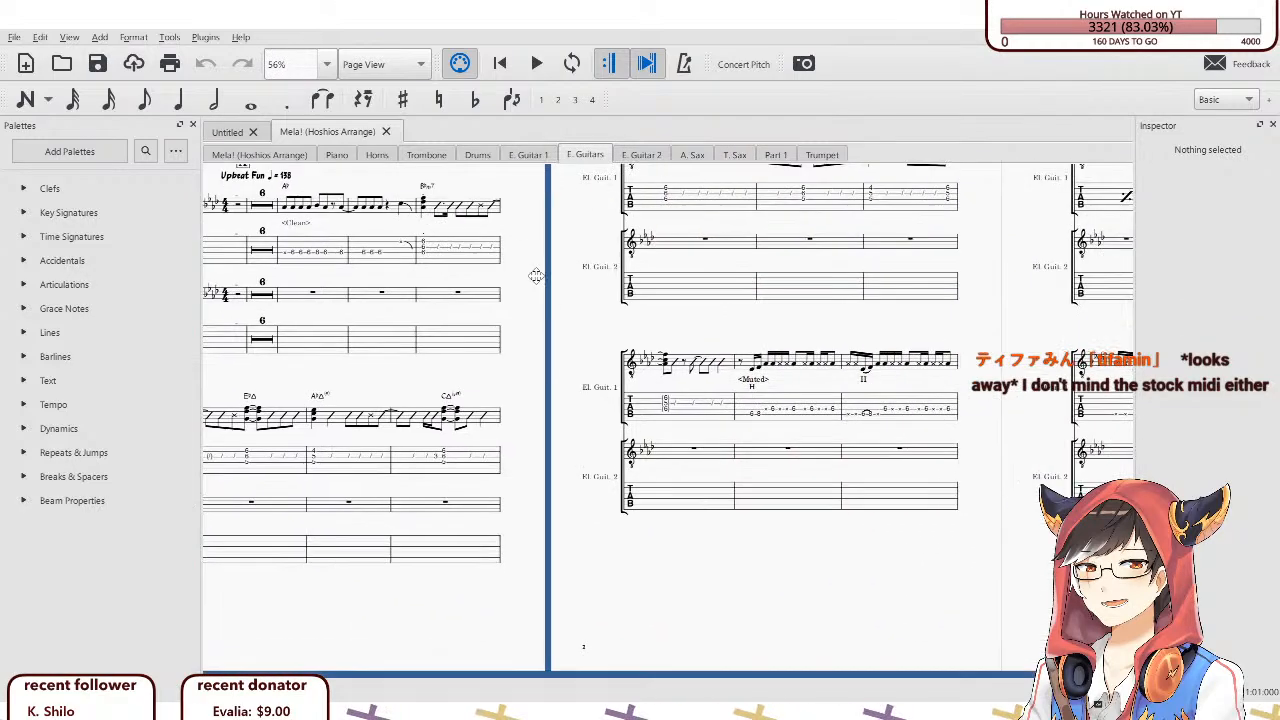
scroll(571, 321, down, 4)
drag(571, 320, 786, 411)
scroll(436, 266, up, 5)
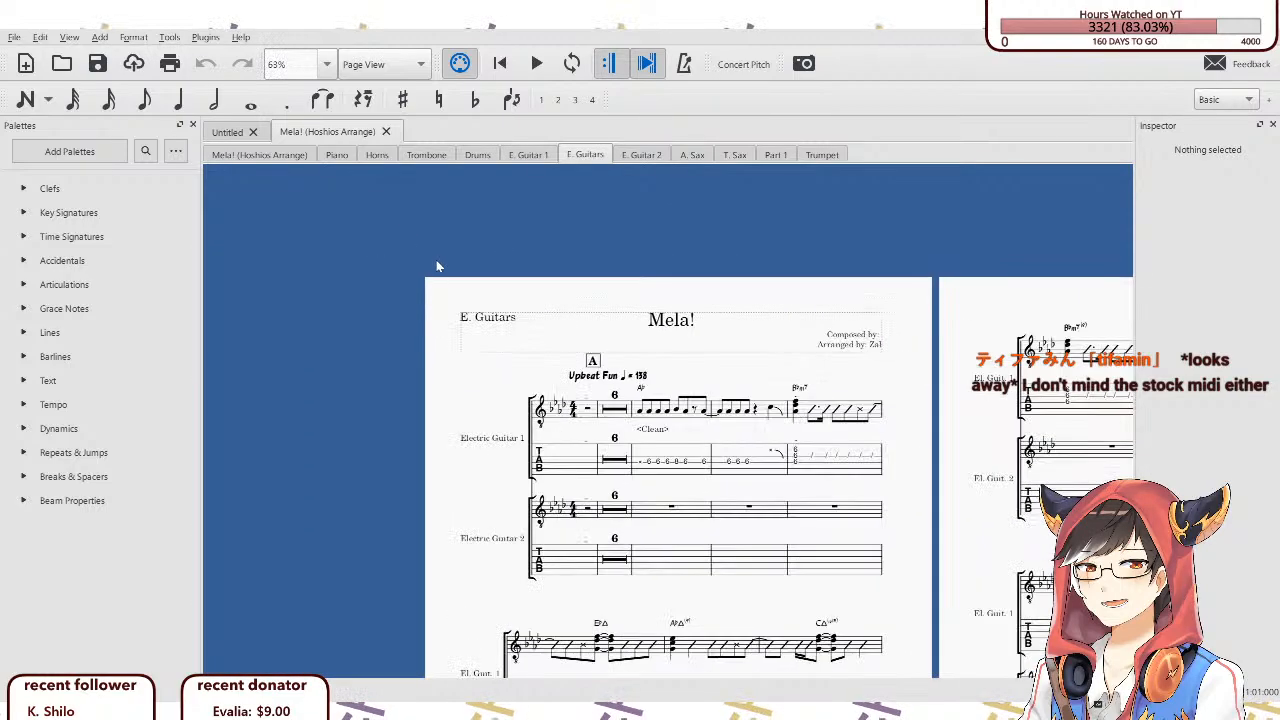
View the E. Guitar 1 part and return to the full "Mela! (Hoshios Arrange)" score.
click(527, 156)
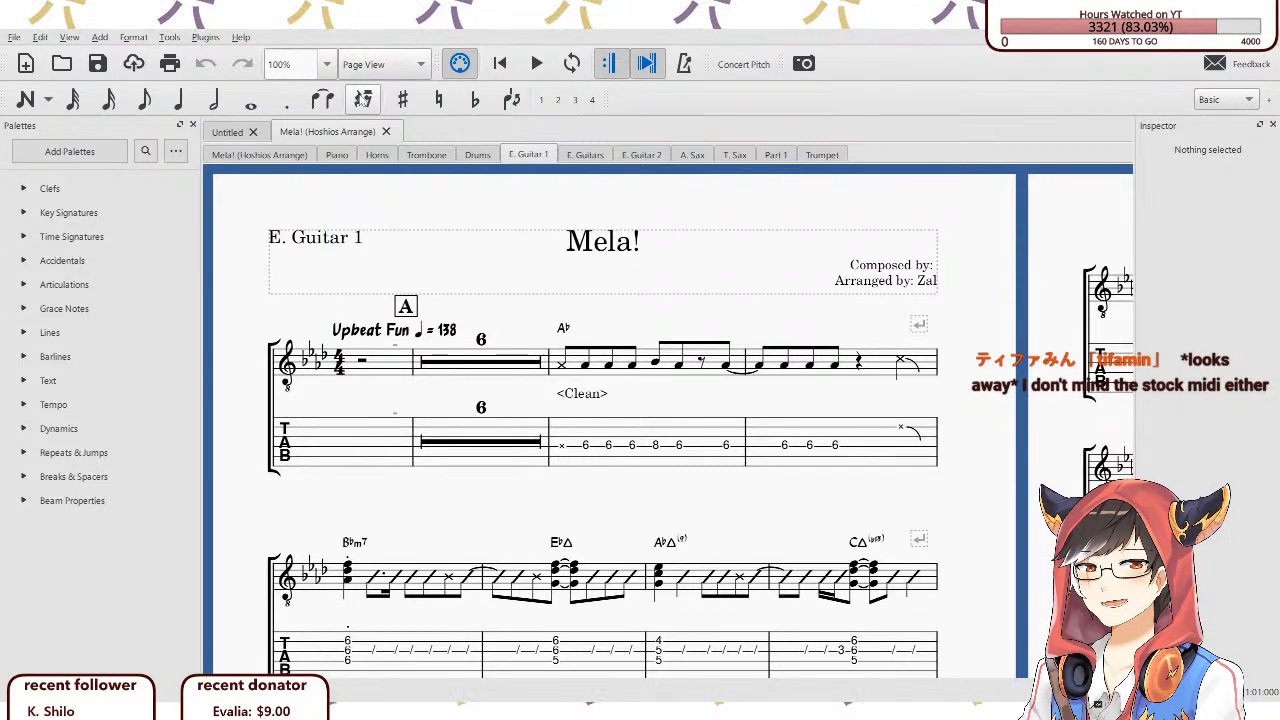
click(263, 156)
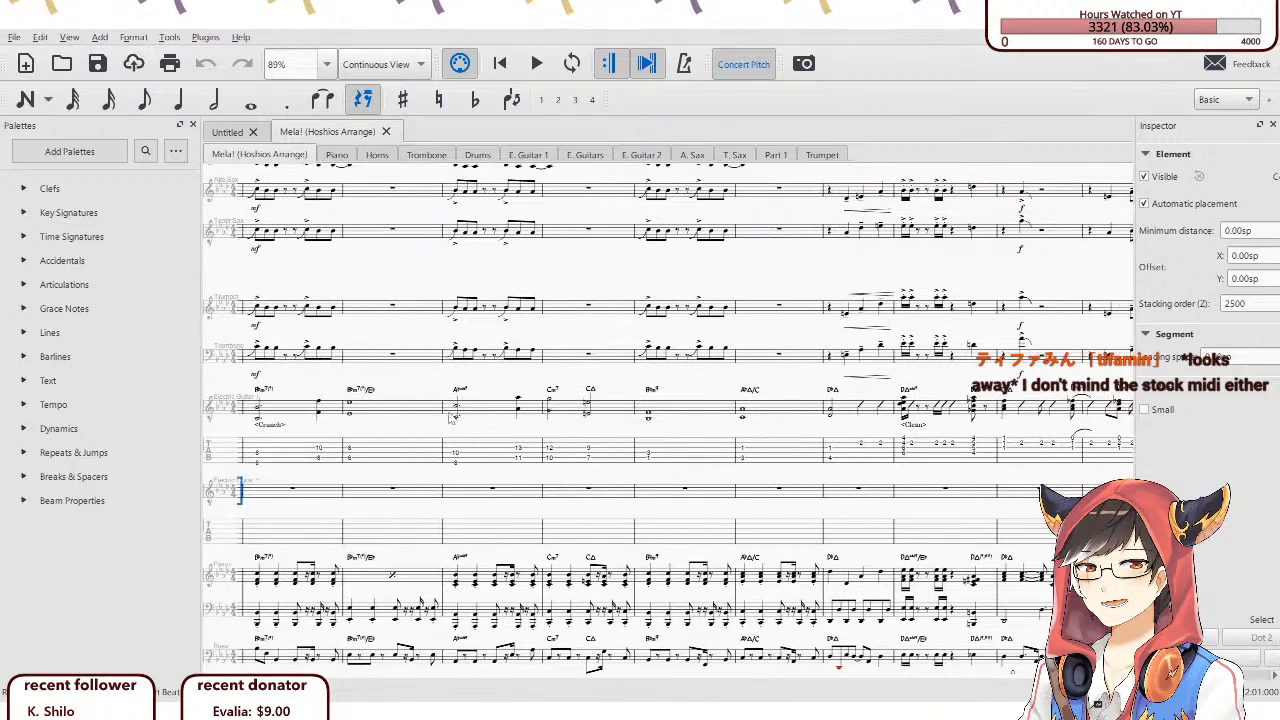
Examine the Trumpet, Trombone and Electric Guitar 1 staves up close, moving back through earlier measures of the score.
scroll(603, 397, up, 6)
scroll(603, 397, right, 8)
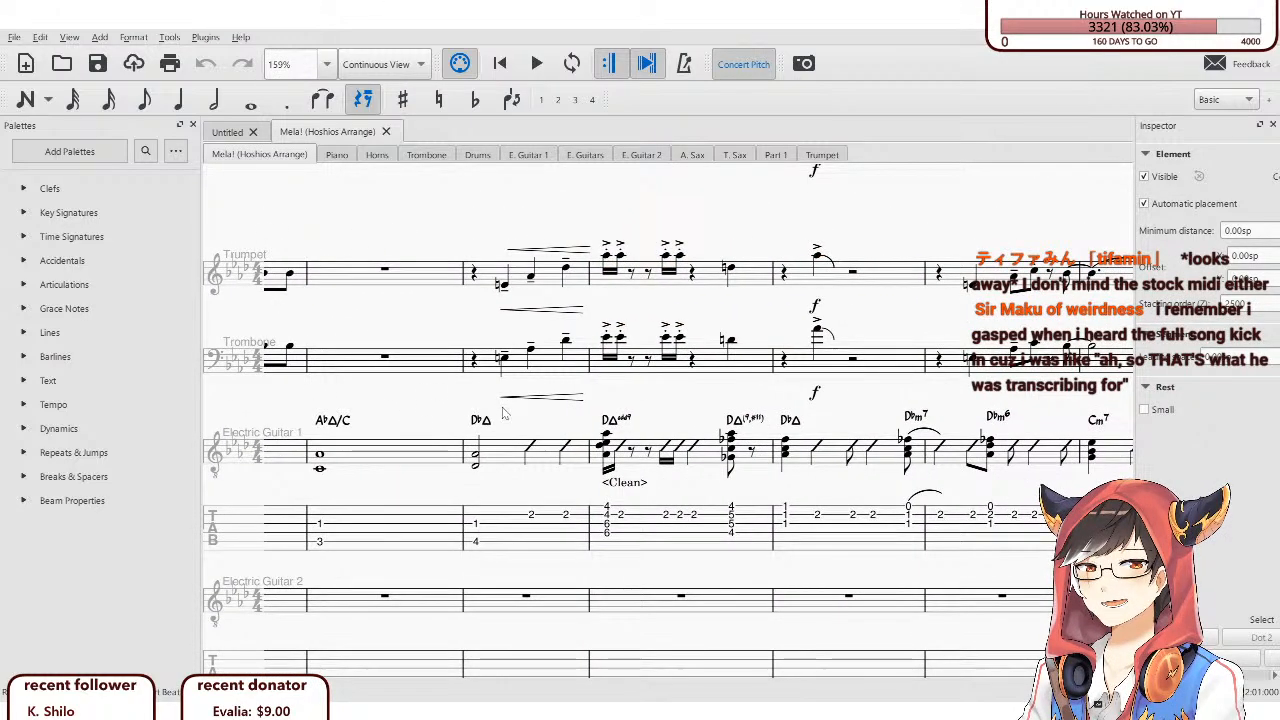
drag(668, 413, 789, 422)
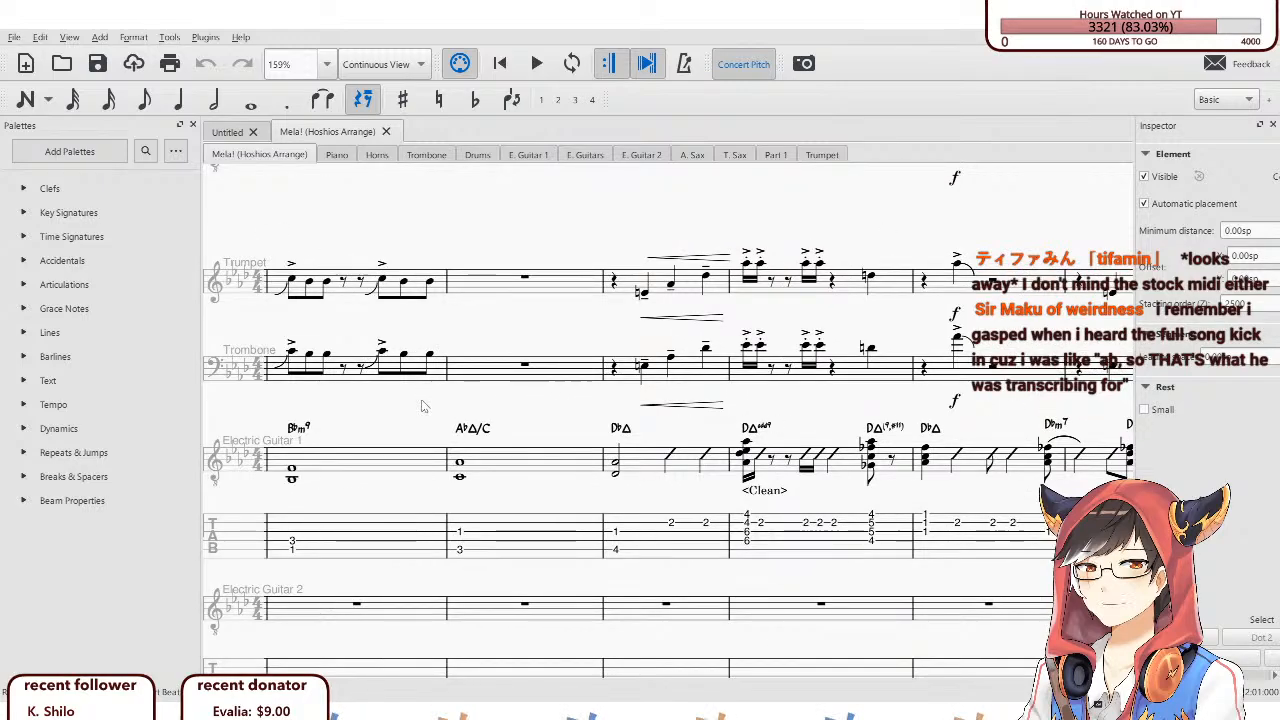
drag(422, 406, 852, 404)
drag(478, 414, 765, 408)
drag(584, 408, 985, 408)
drag(360, 412, 780, 416)
drag(570, 412, 850, 406)
drag(530, 409, 703, 409)
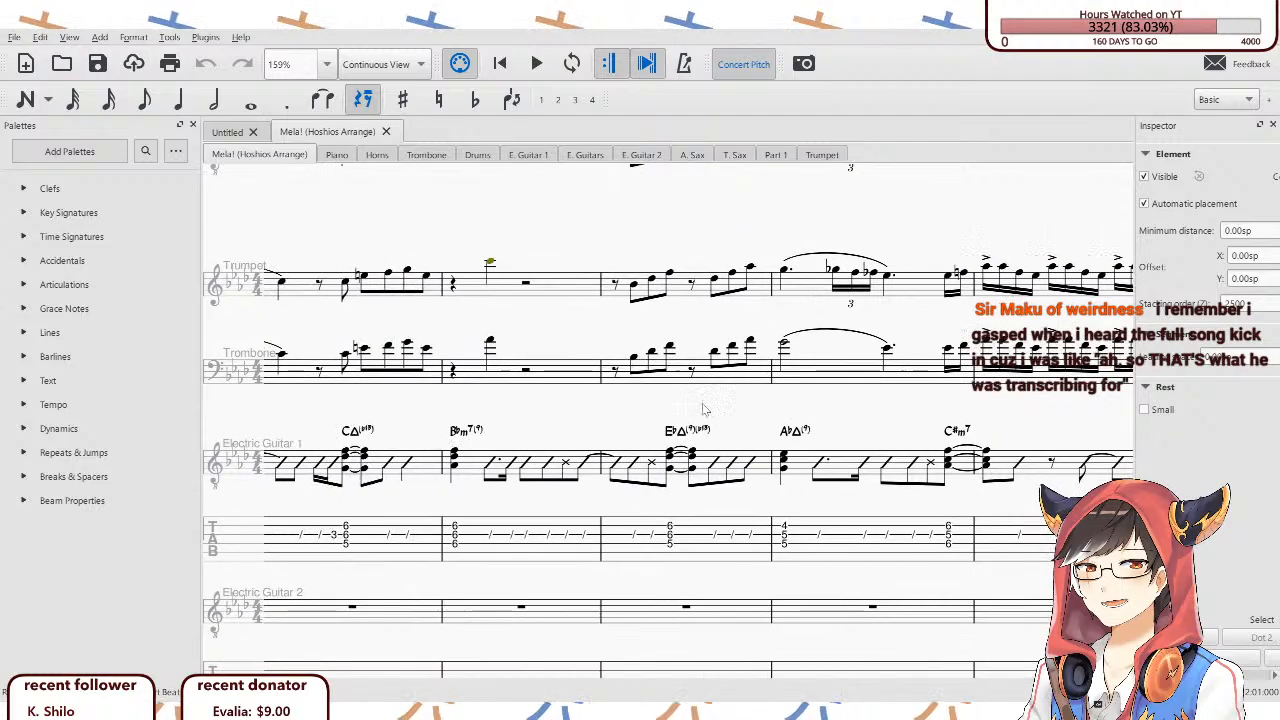
drag(534, 409, 851, 409)
drag(509, 432, 755, 416)
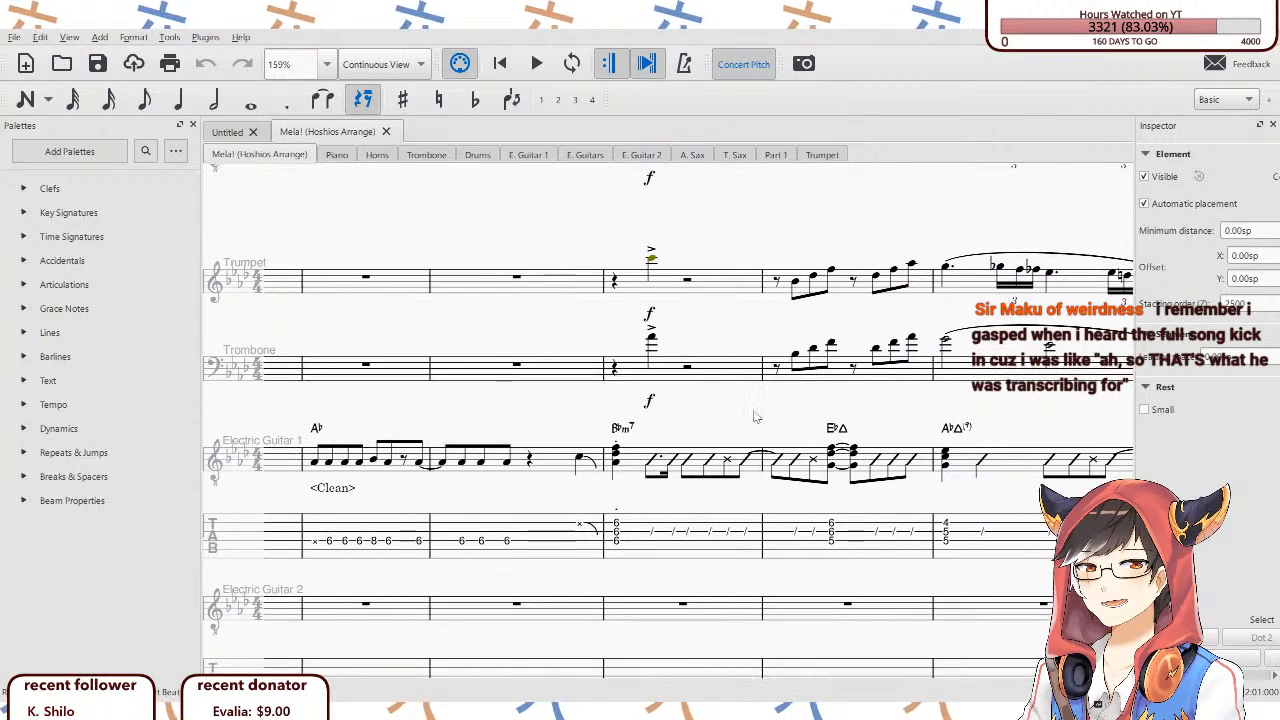
drag(472, 410, 913, 424)
ctrl+scroll(669, 410, down, 1)
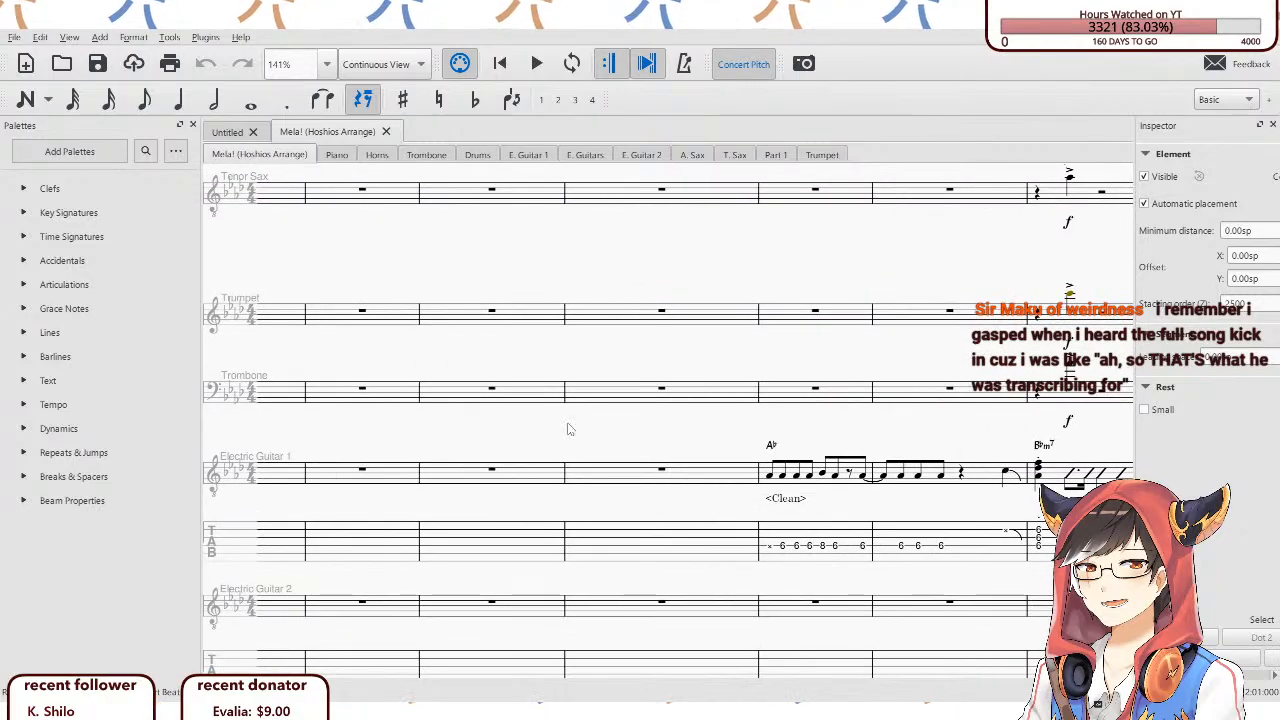
ctrl+scroll(574, 420, down, 4)
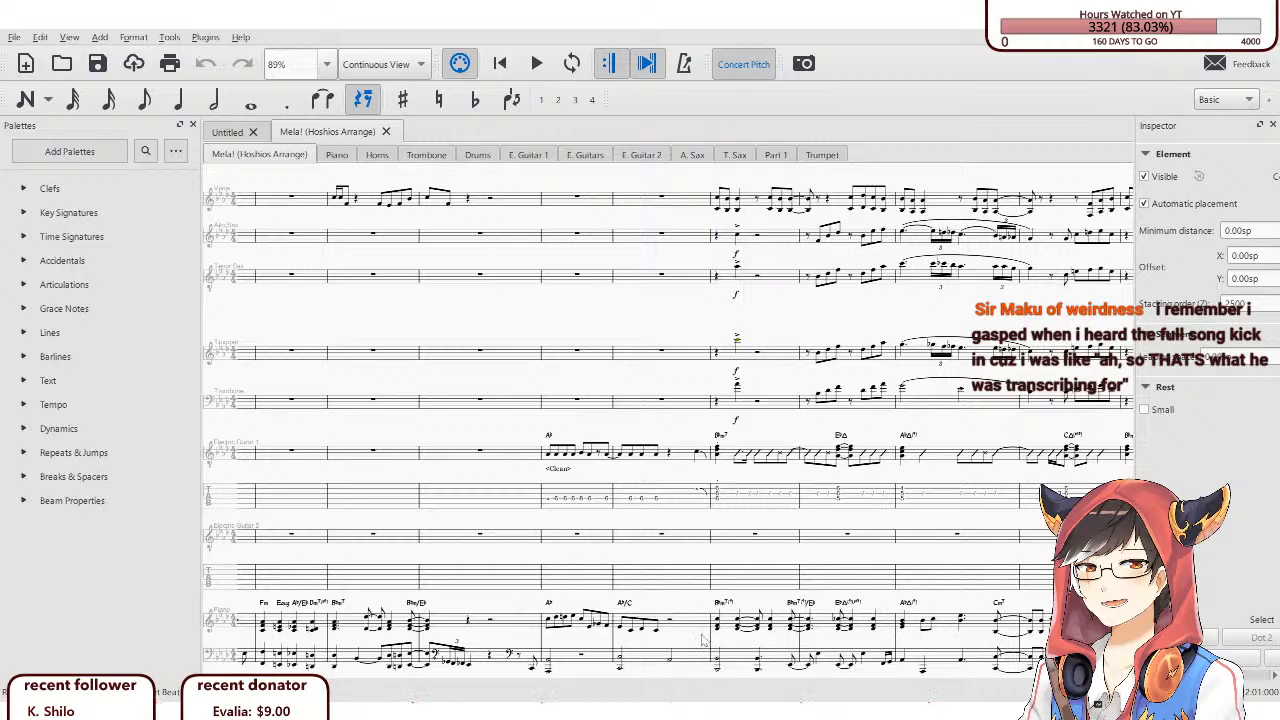
Survey the full score in a reduced overview, moving forward to its final measures.
scroll(740, 410, down, 12)
drag(1060, 220, 505, 268)
drag(858, 275, 440, 240)
drag(1060, 308, 576, 342)
drag(1105, 305, 580, 317)
drag(820, 320, 734, 321)
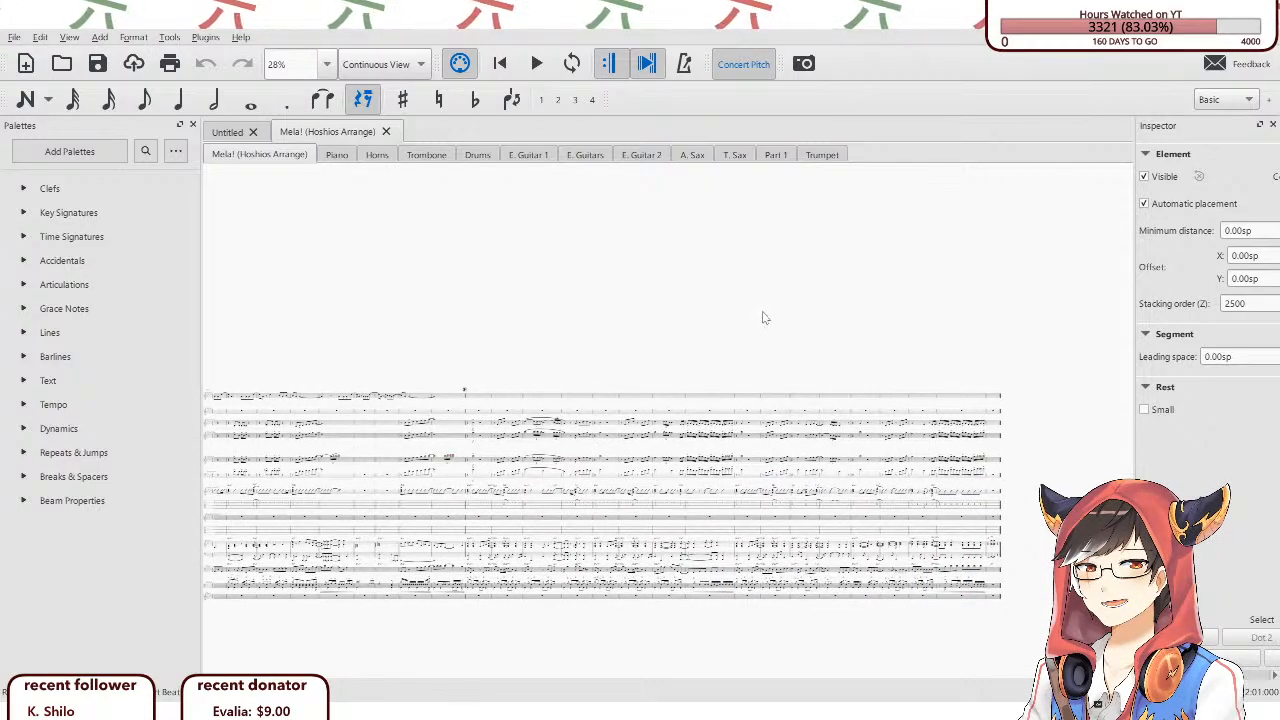
drag(766, 297, 710, 306)
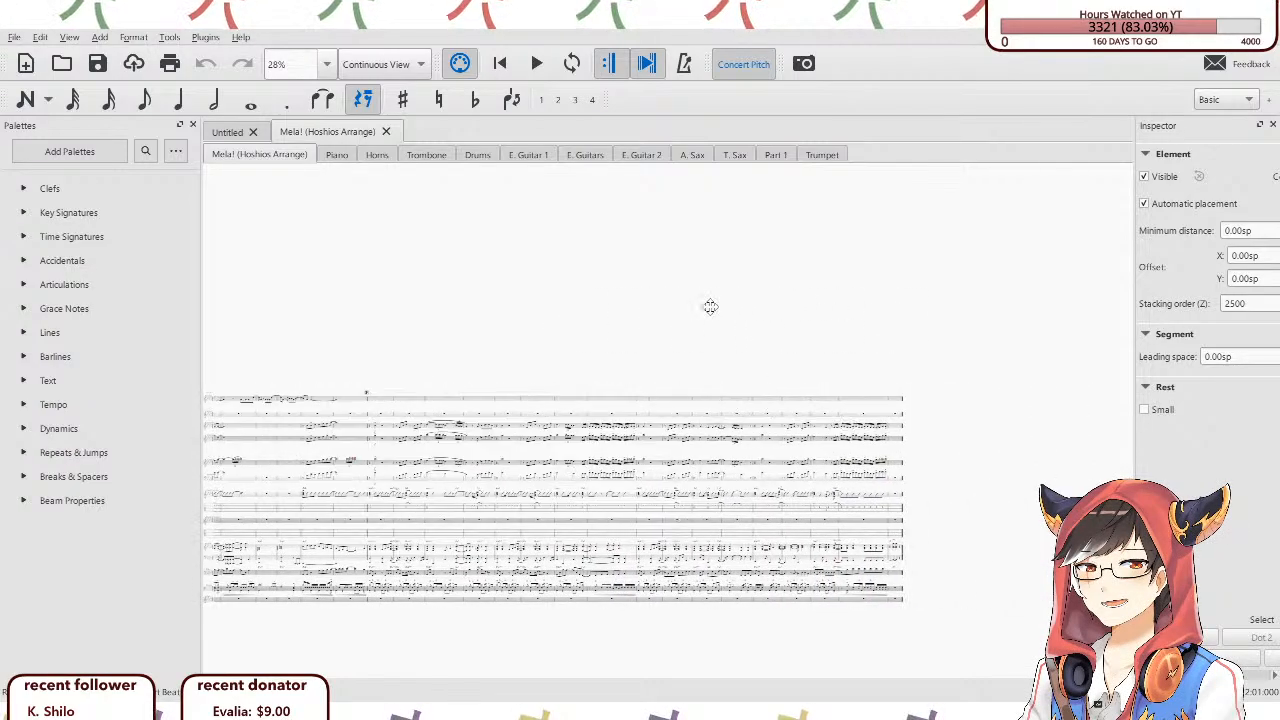
Examine the closing measures of all staves, then look back through the score's earlier rehearsal sections.
scroll(710, 306, up, 7)
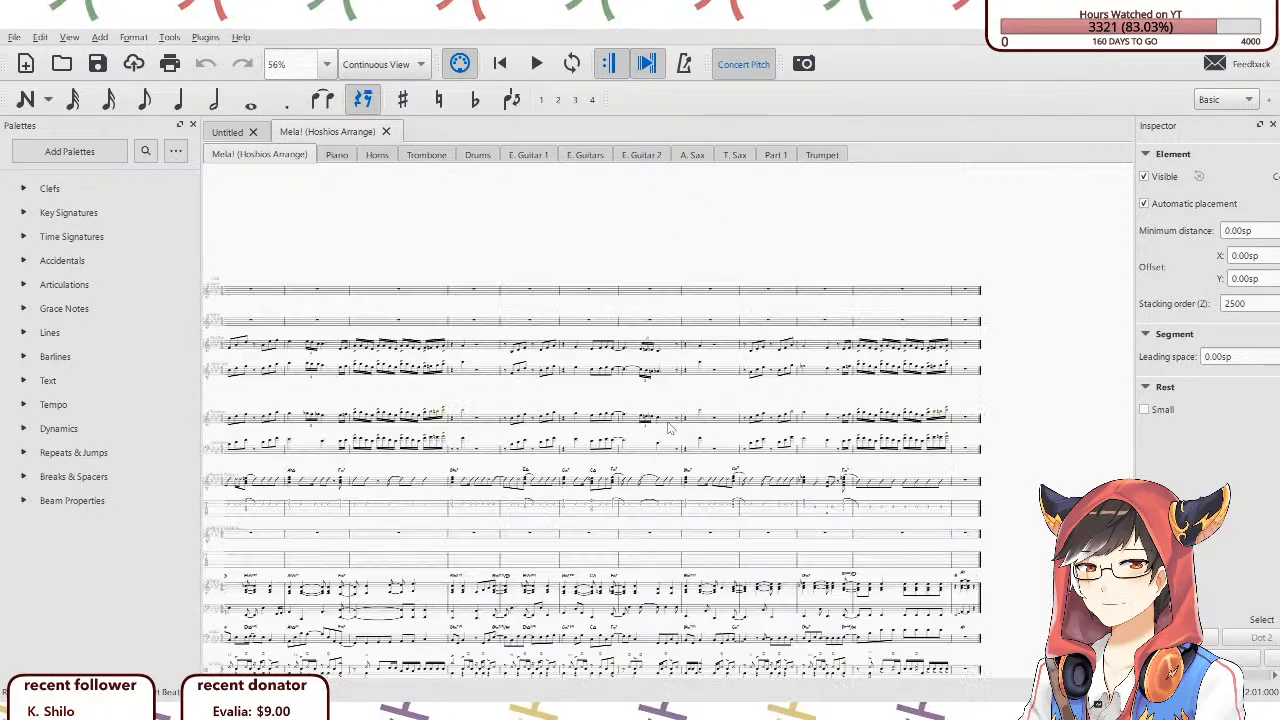
scroll(670, 428, down, 2)
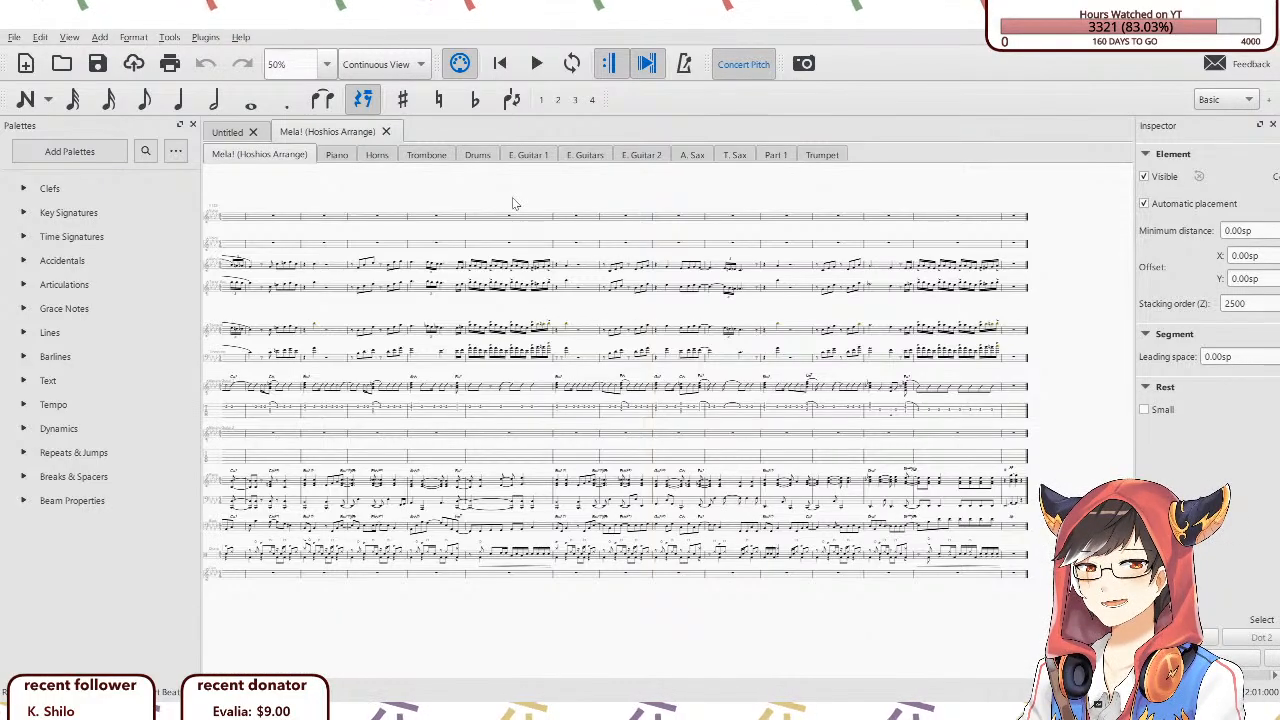
scroll(512, 204, down, 2)
scroll(681, 246, down, 2)
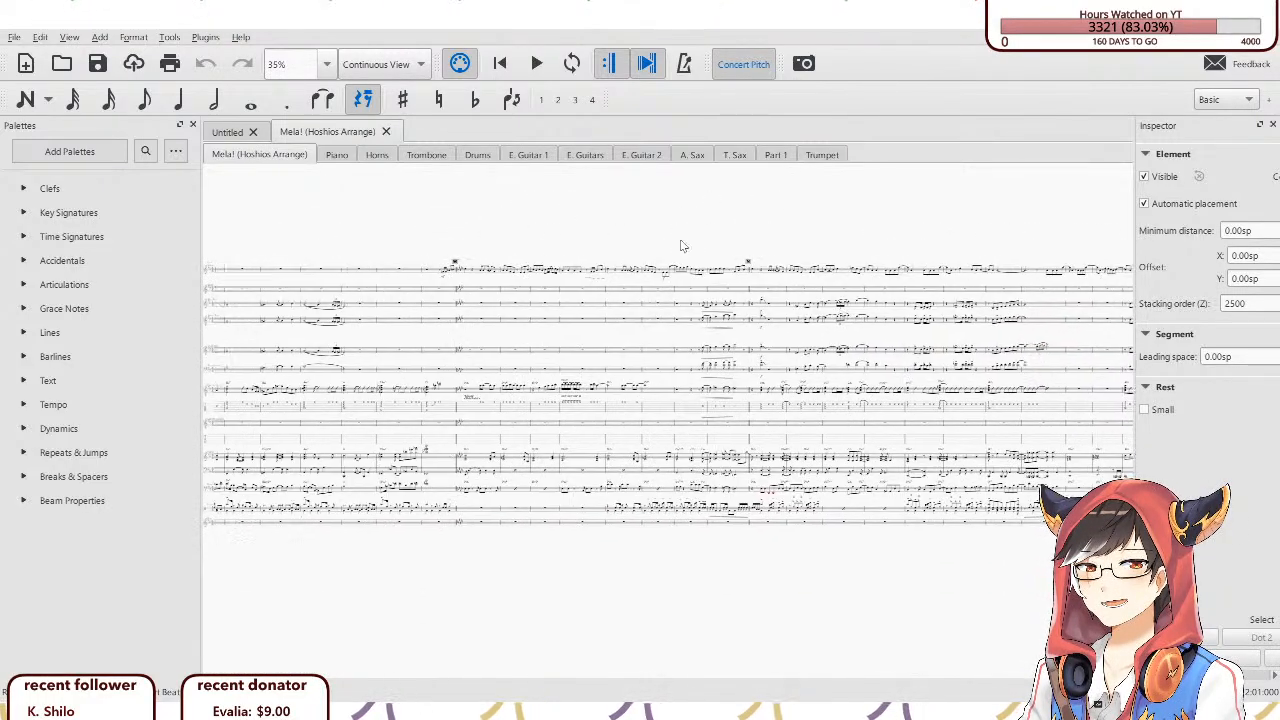
scroll(660, 245, left, 3)
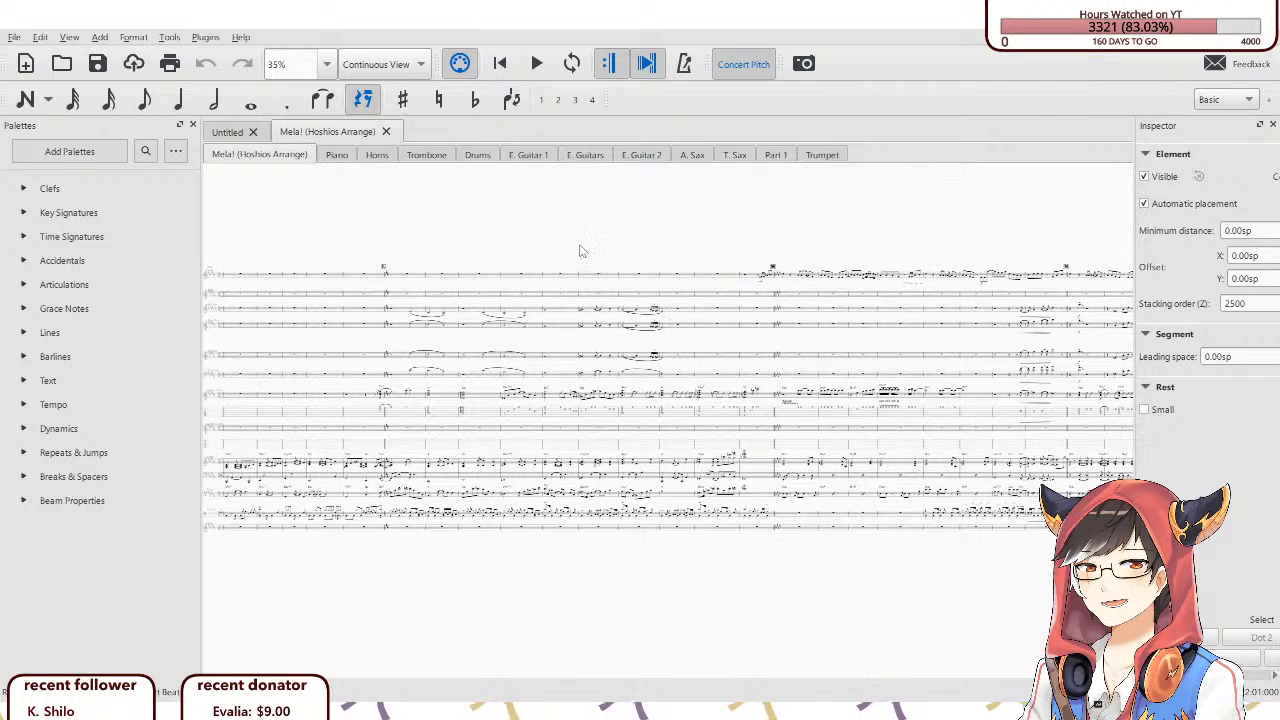
scroll(668, 250, up, 5)
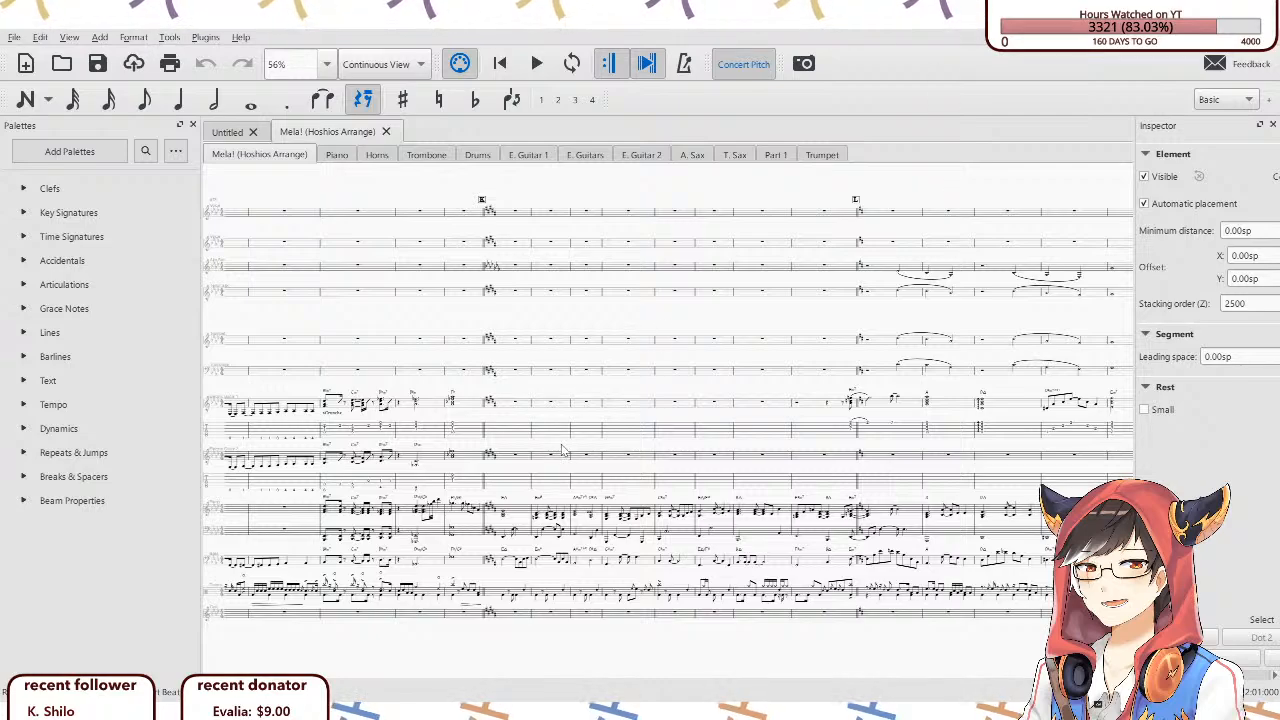
drag(321, 188, 729, 197)
drag(384, 188, 742, 190)
drag(601, 197, 876, 227)
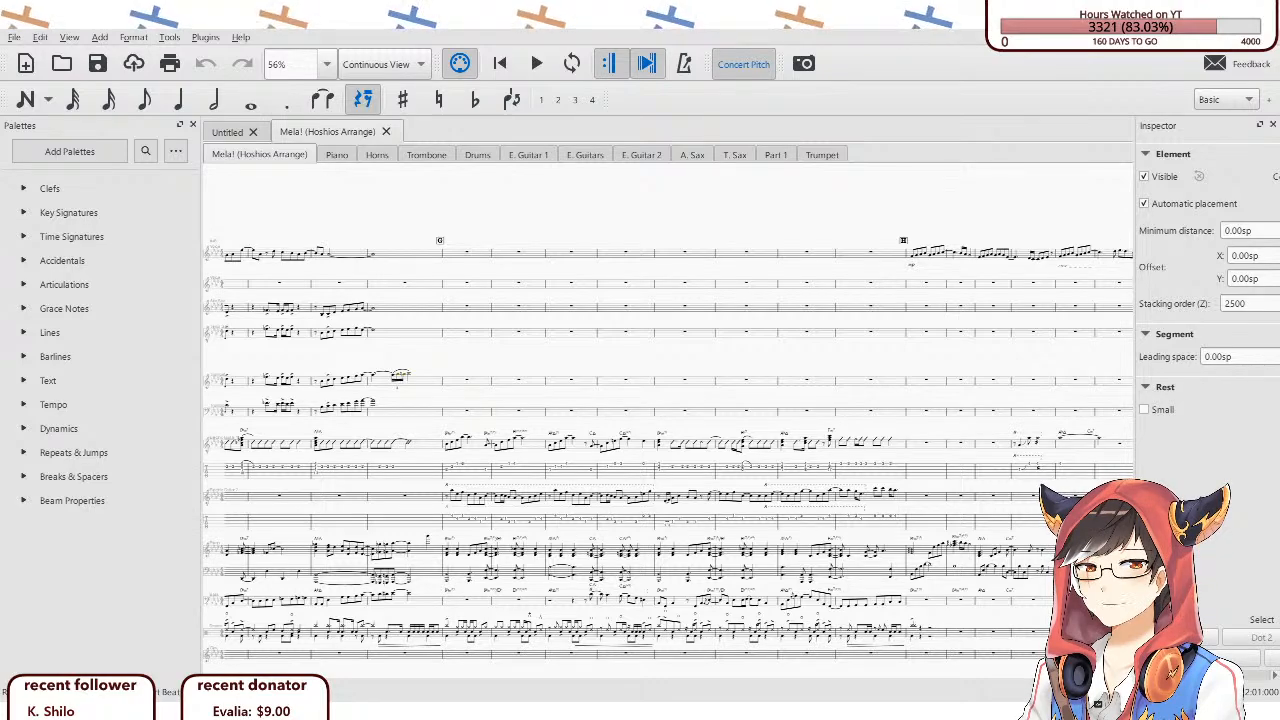
Switch to the REAPER song project and expand the INST PREMAST folder to show its instrument tracks.
key(alt+Tab)
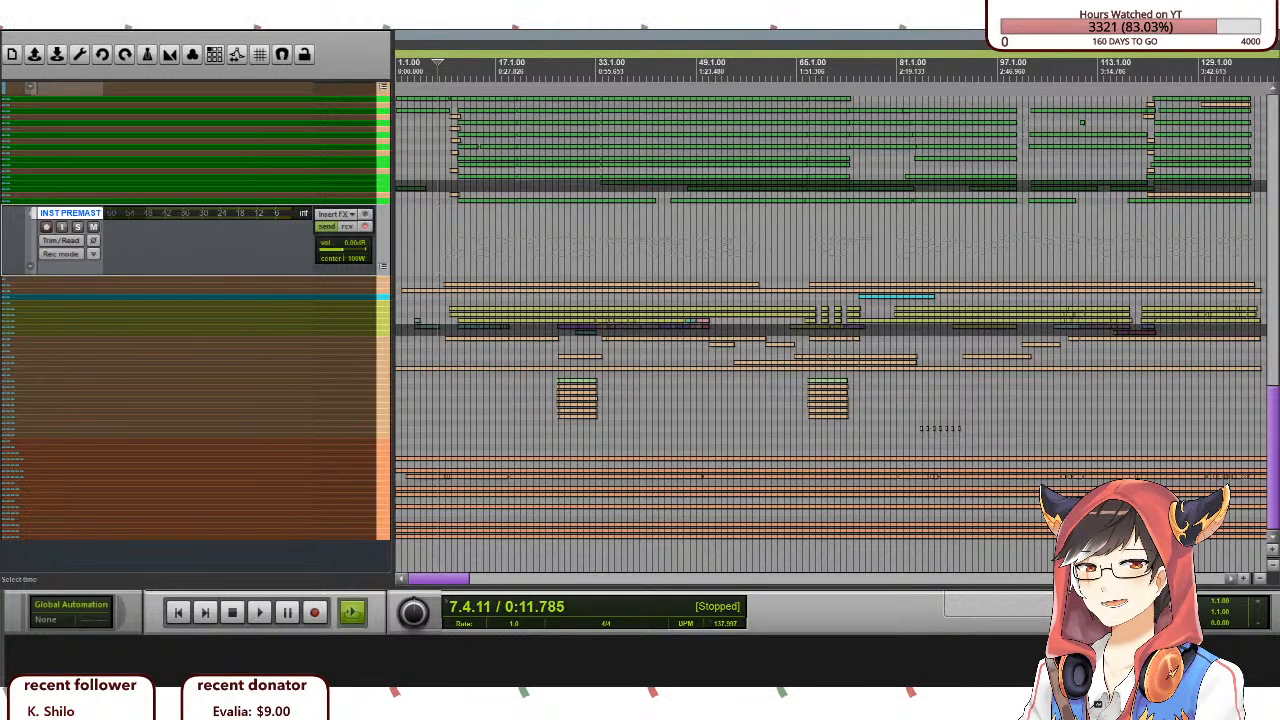
scroll(322, 378, up, 7)
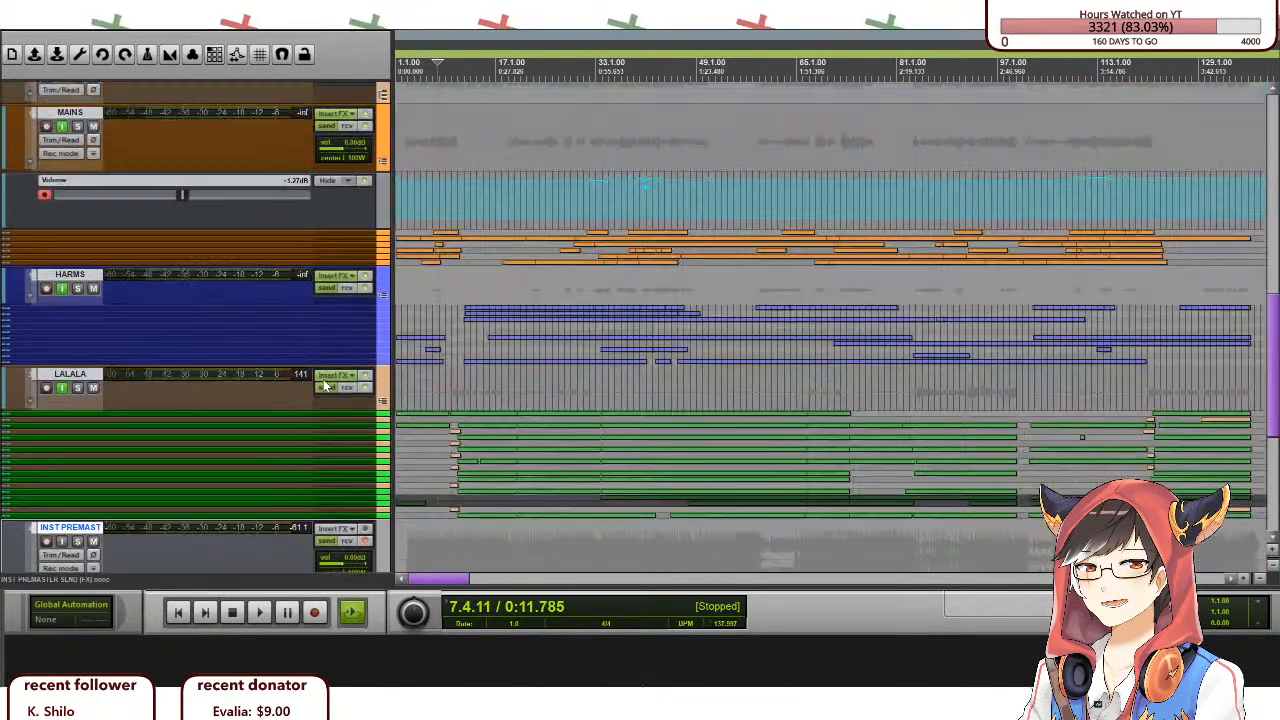
scroll(323, 388, down, 7)
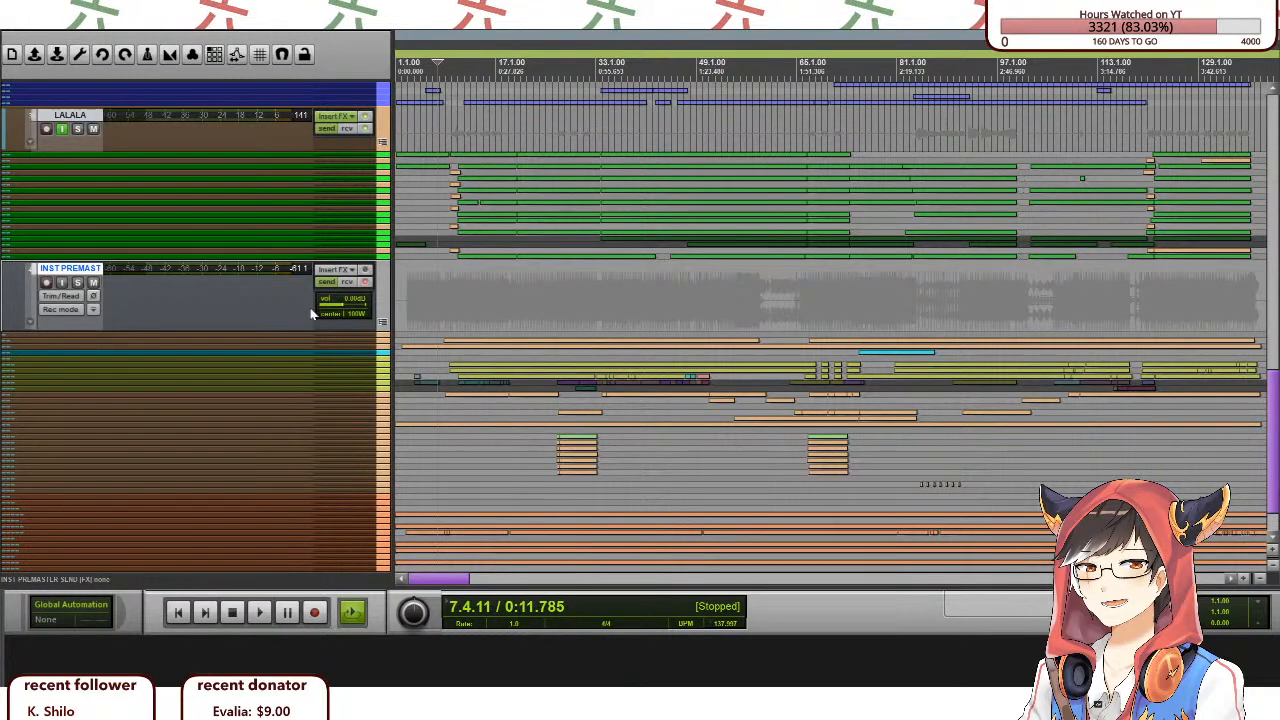
click(383, 326)
scroll(385, 290, down, 2)
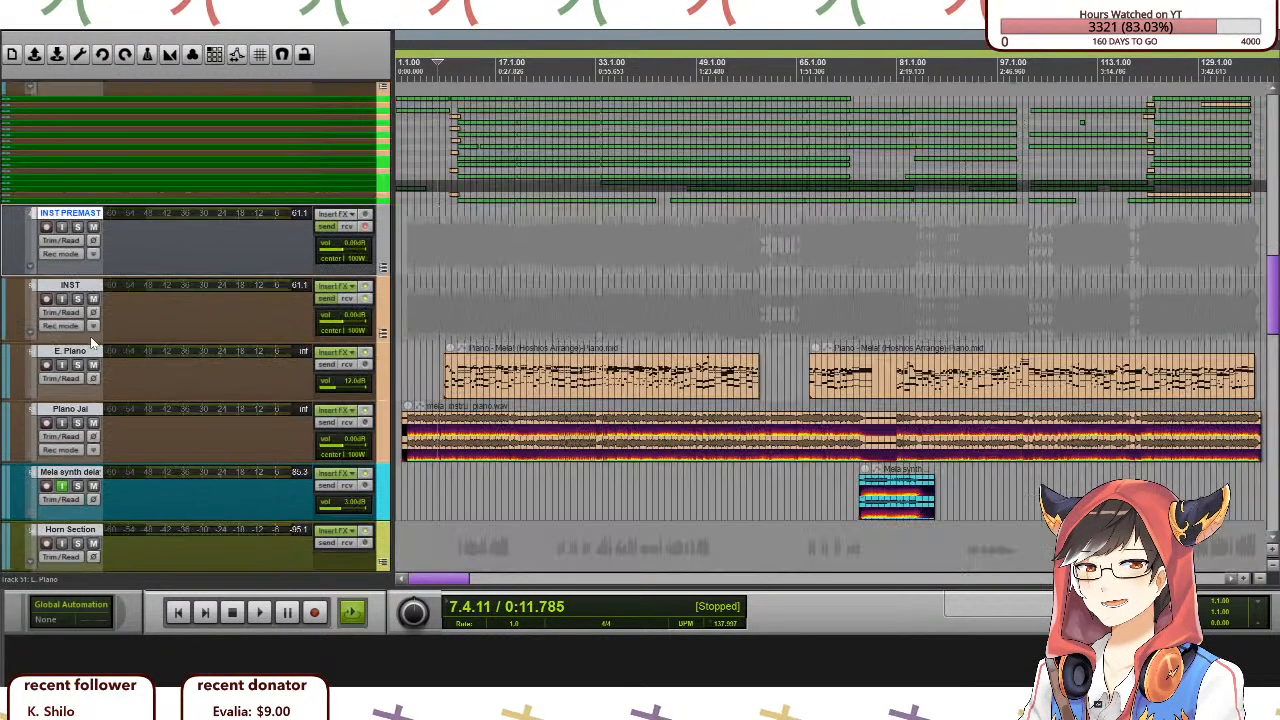
Look through the instrument tracks from the pianos, synth and Horn Section down through the guitars to the drum tracks.
scroll(265, 418, down, 4)
scroll(261, 400, up, 1)
scroll(261, 400, up, 2)
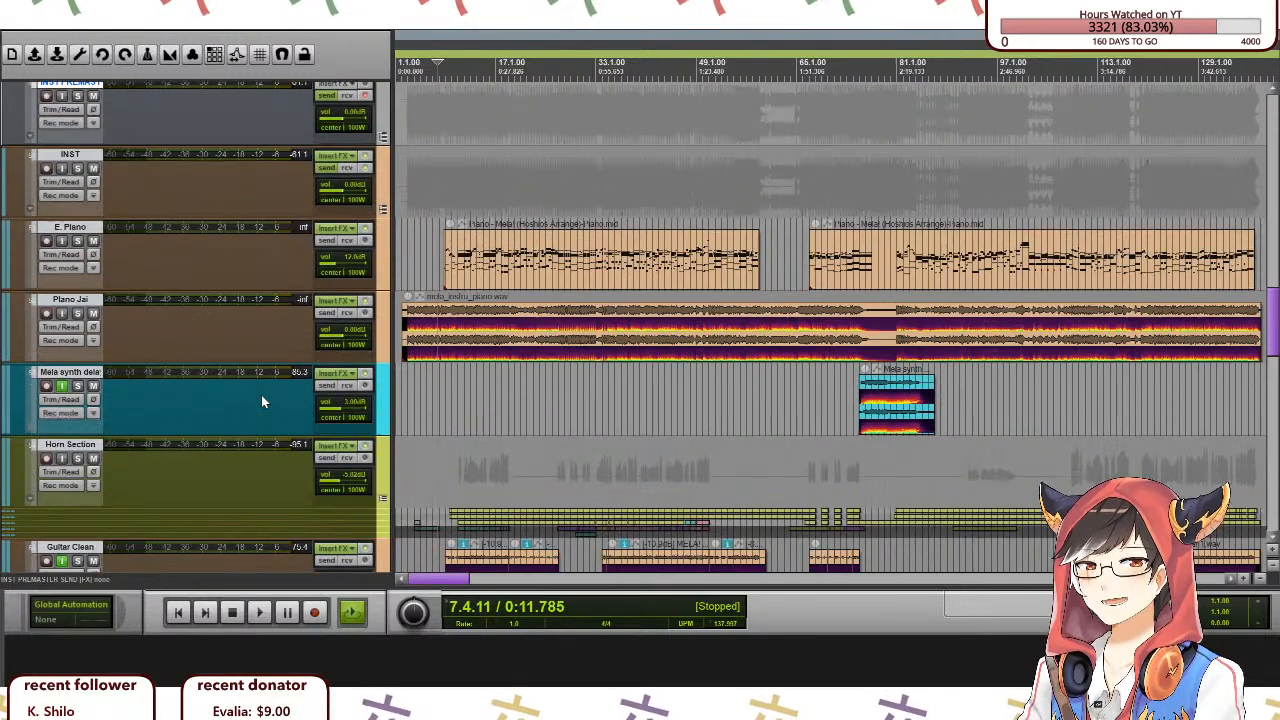
scroll(261, 395, down, 3)
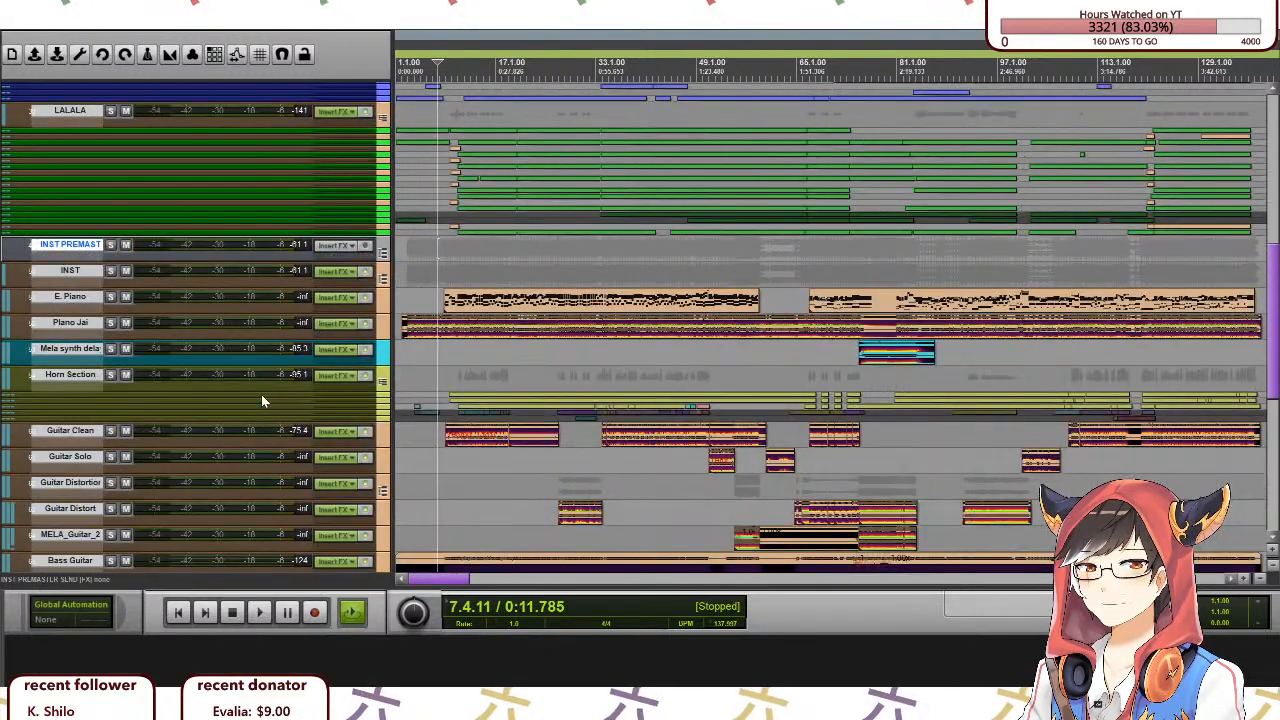
scroll(289, 398, up, 2)
scroll(289, 398, down, 6)
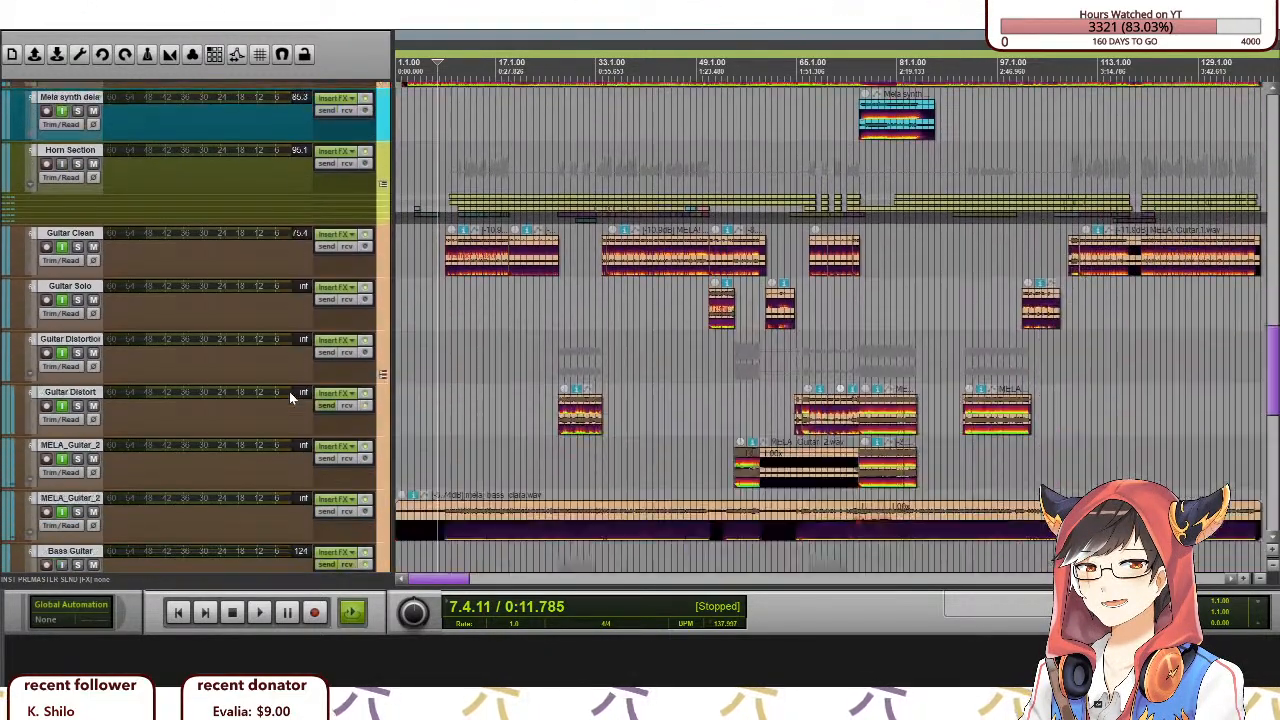
scroll(289, 391, down, 3)
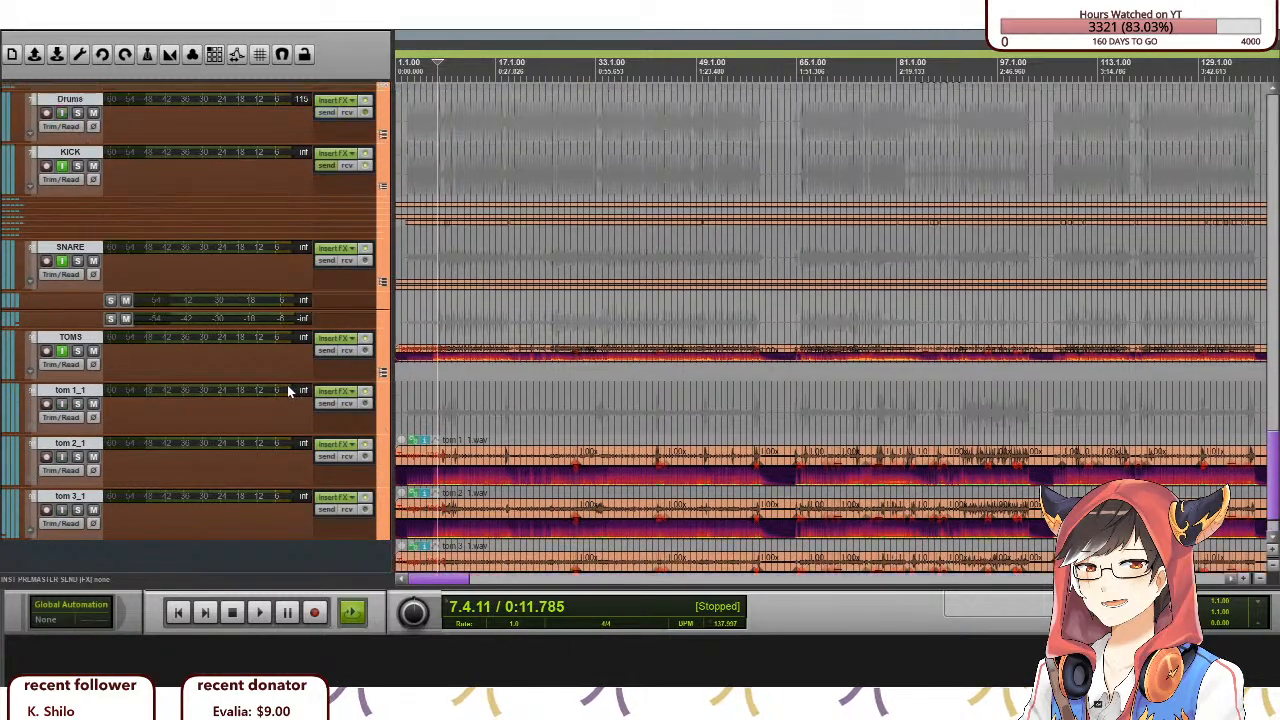
Compare the guitar, Bass Guitar and Percussion tracks with the Drums, KICK, OVERHEAD, SNARE and TOMS tracks.
scroll(287, 385, up, 2)
scroll(287, 379, down, 3)
scroll(285, 371, up, 3)
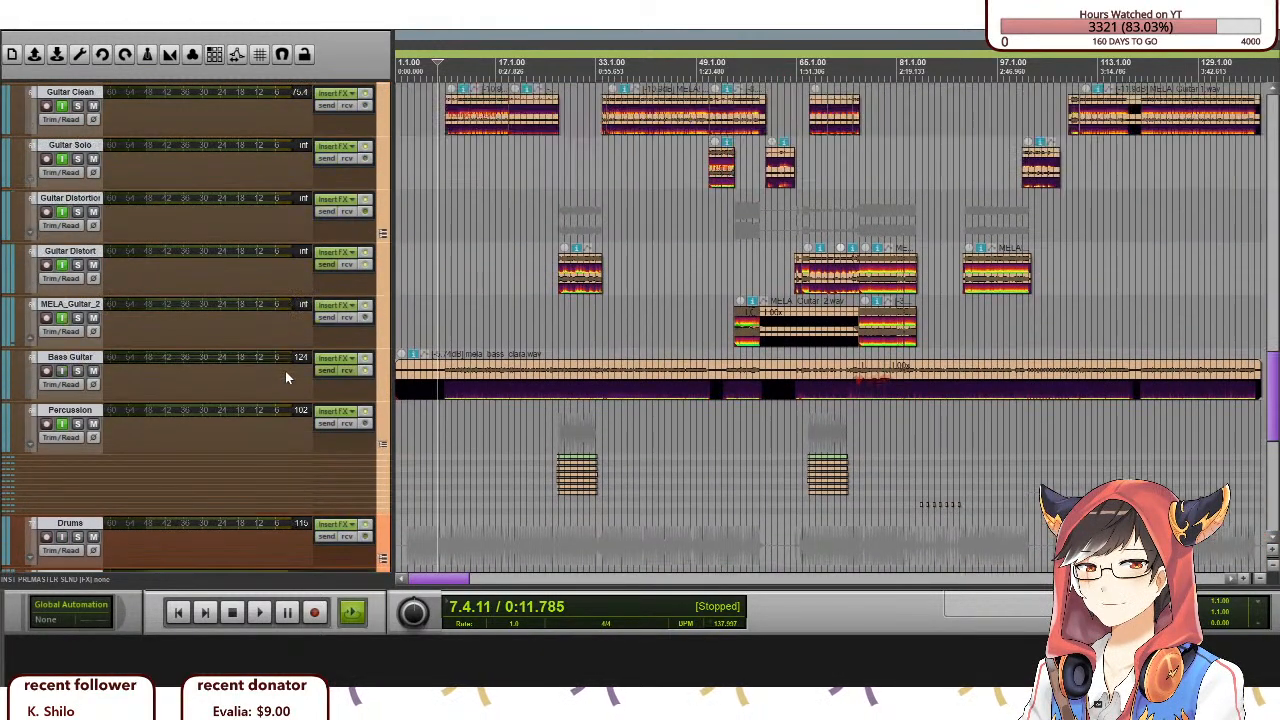
scroll(285, 377, down, 3)
scroll(284, 377, up, 4)
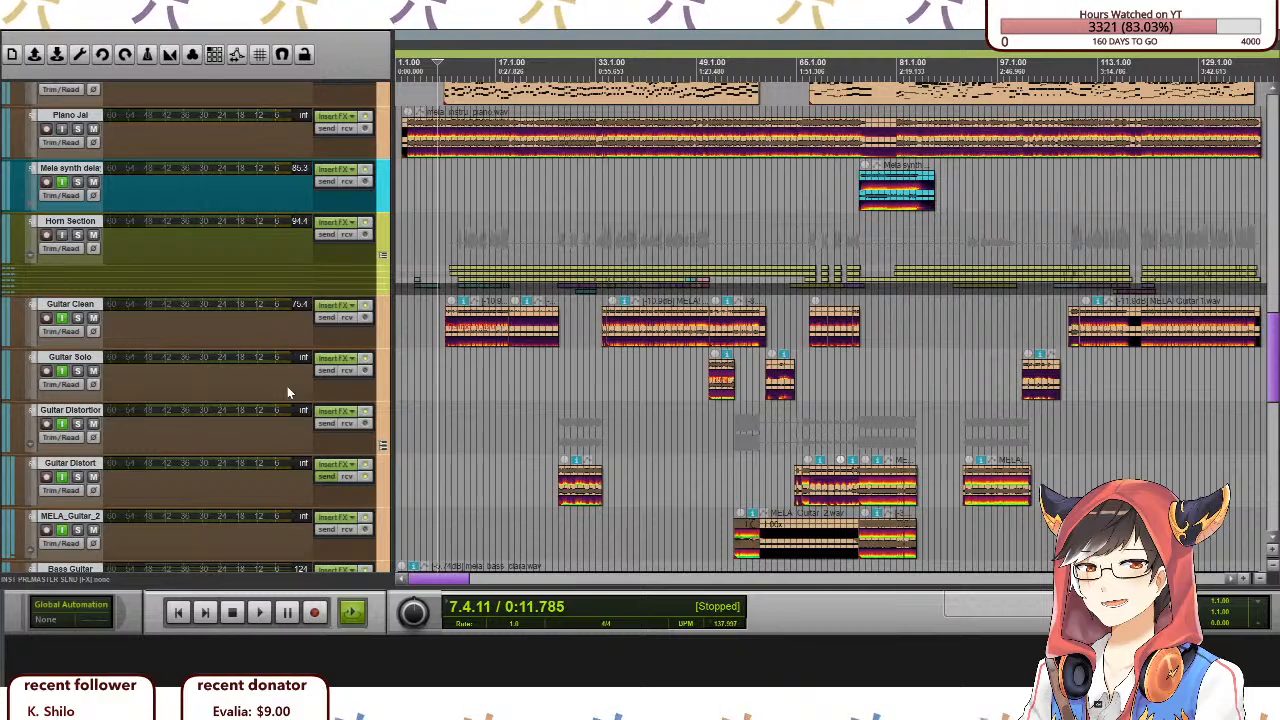
scroll(276, 386, down, 2)
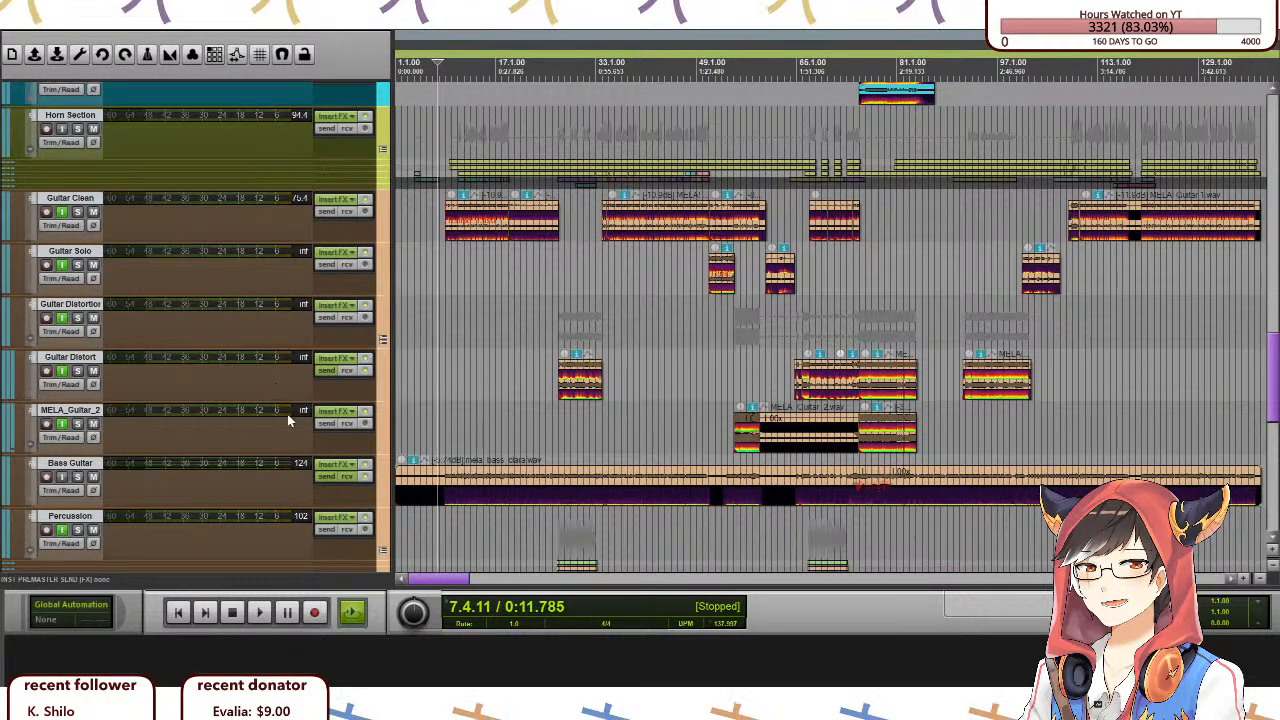
scroll(286, 426, down, 7)
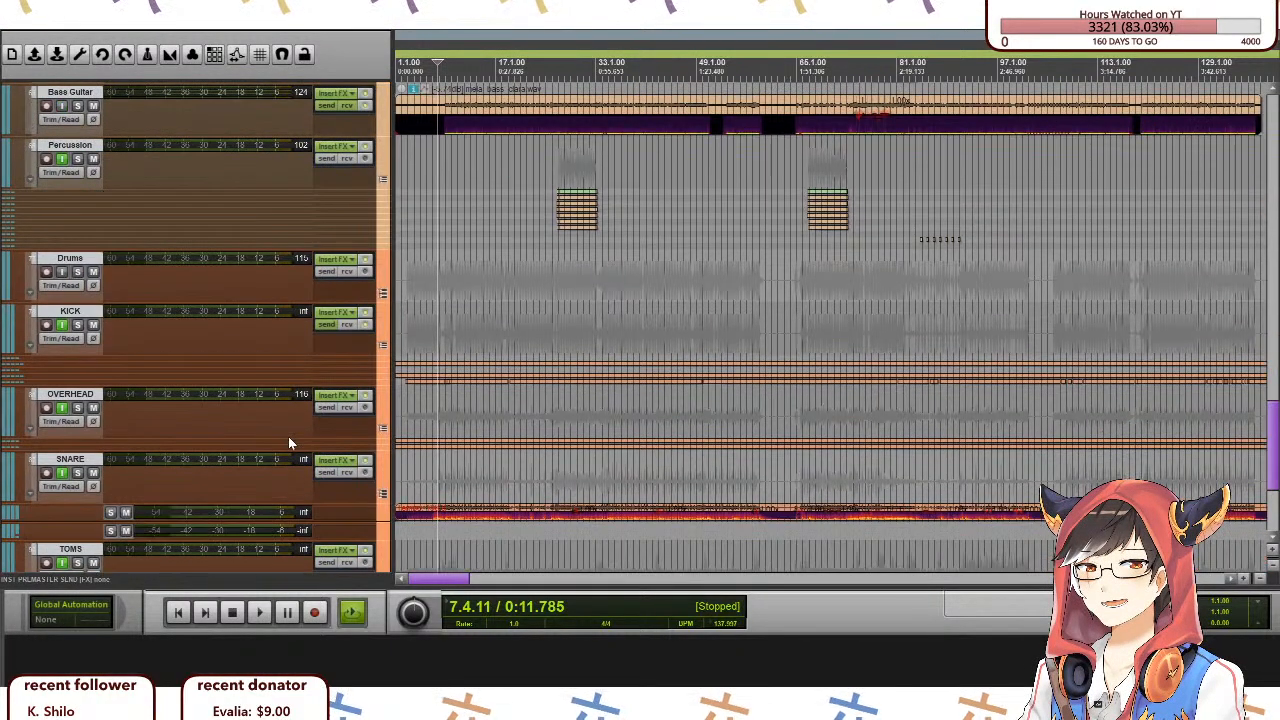
scroll(284, 431, up, 6)
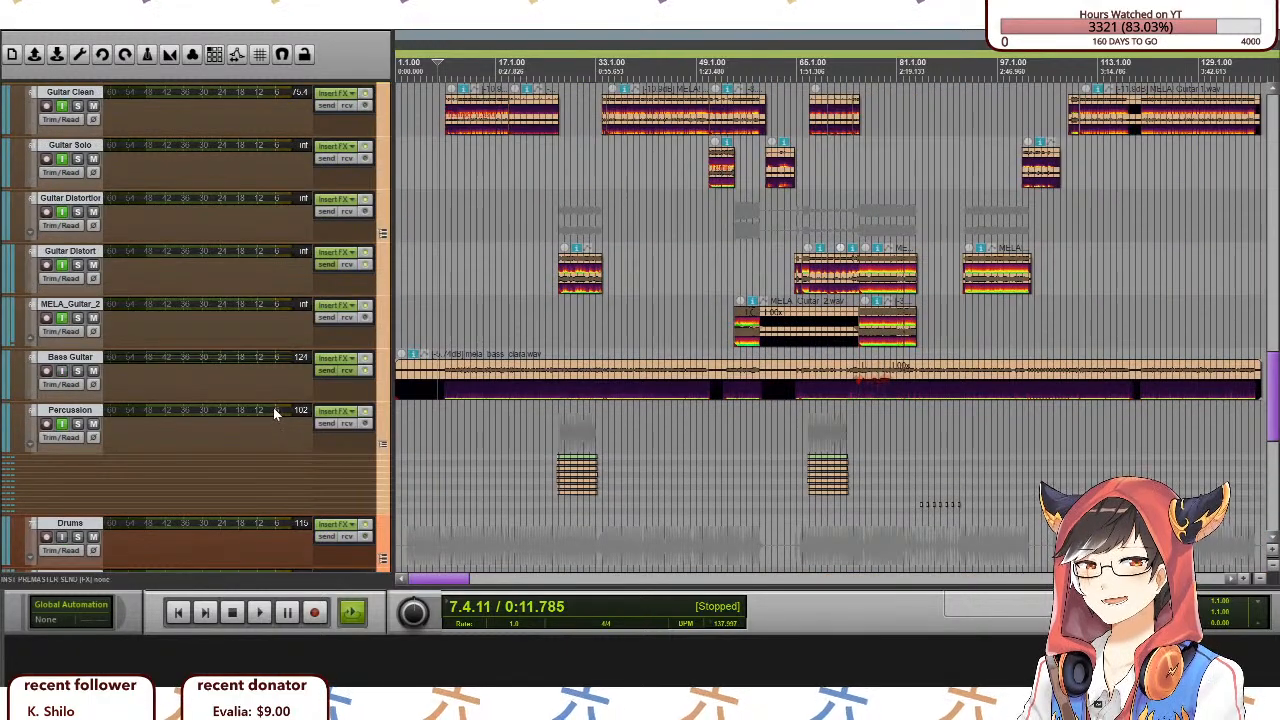
scroll(266, 400, down, 8)
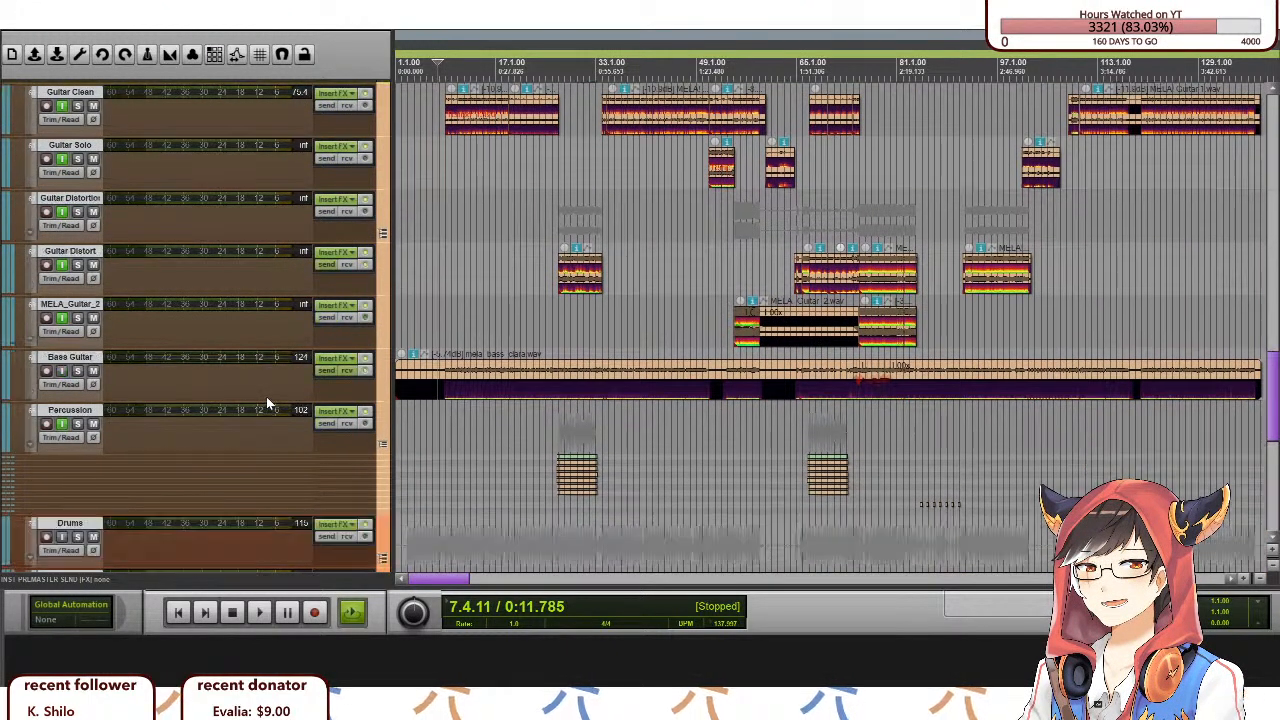
scroll(266, 402, down, 1)
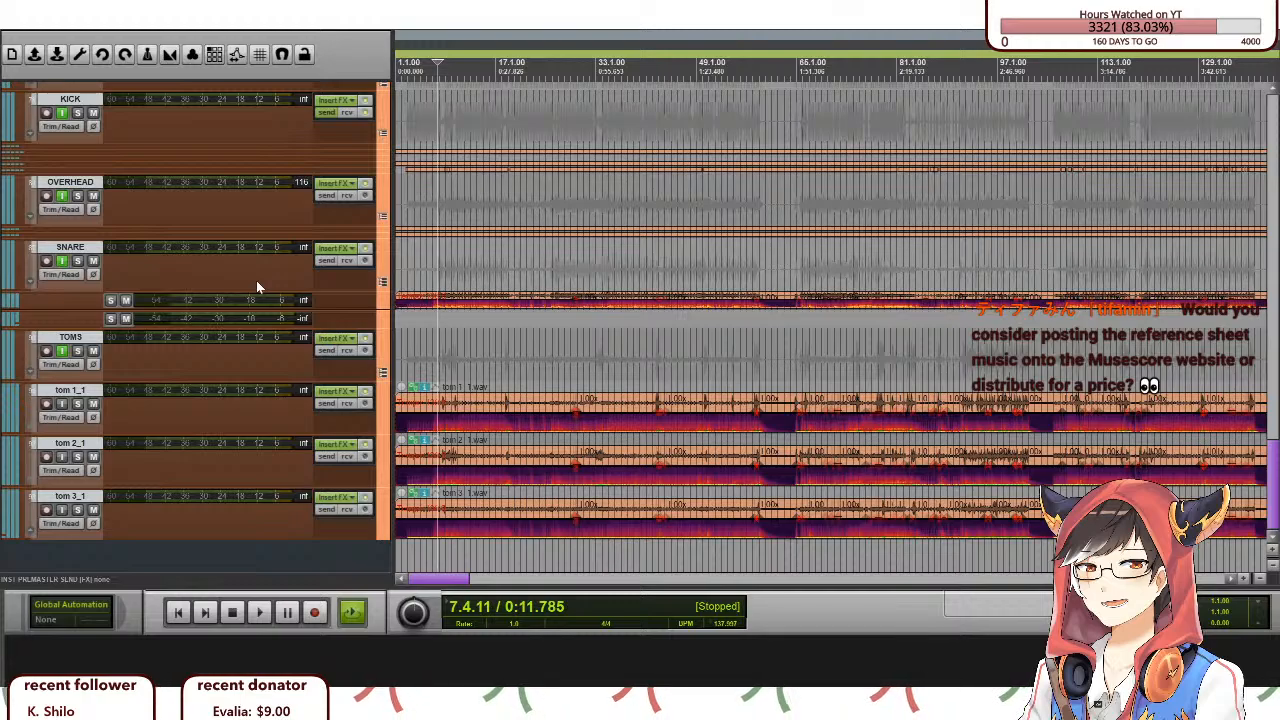
Review the bass, percussion and drum tracks again with more of the arrangement in view.
scroll(254, 440, up, 5)
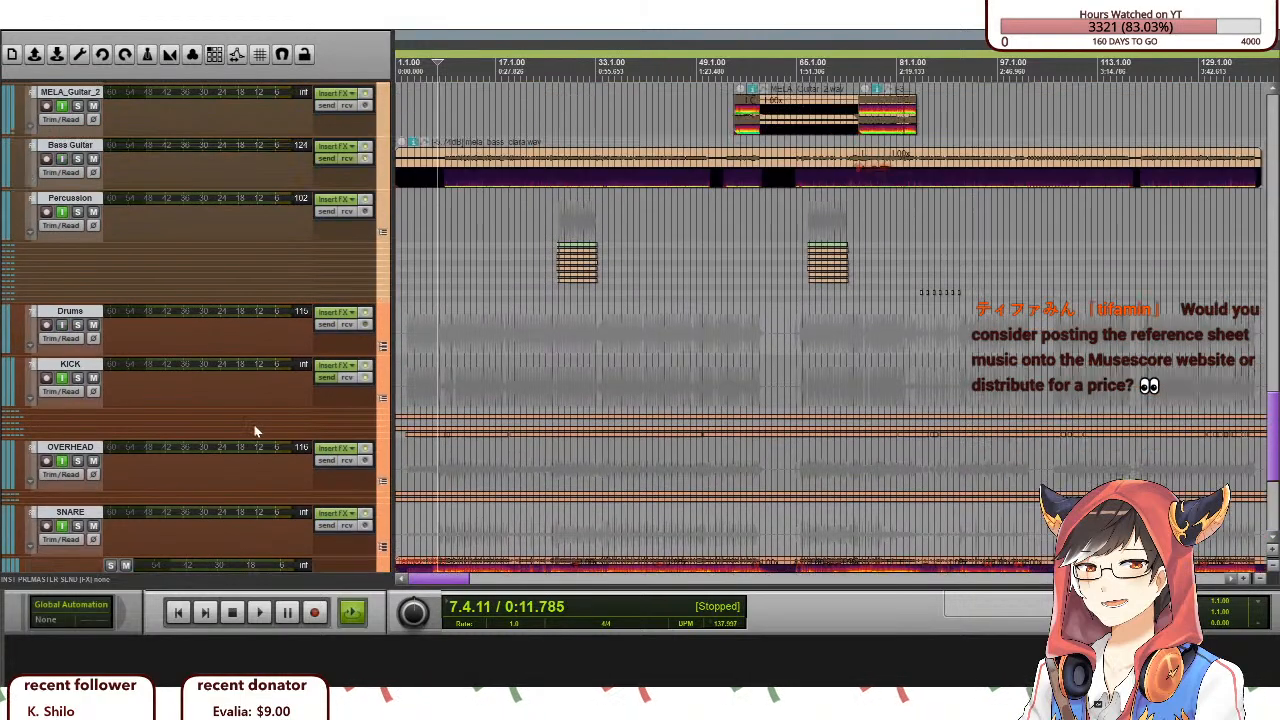
scroll(260, 425, down, 3)
scroll(260, 422, up, 1)
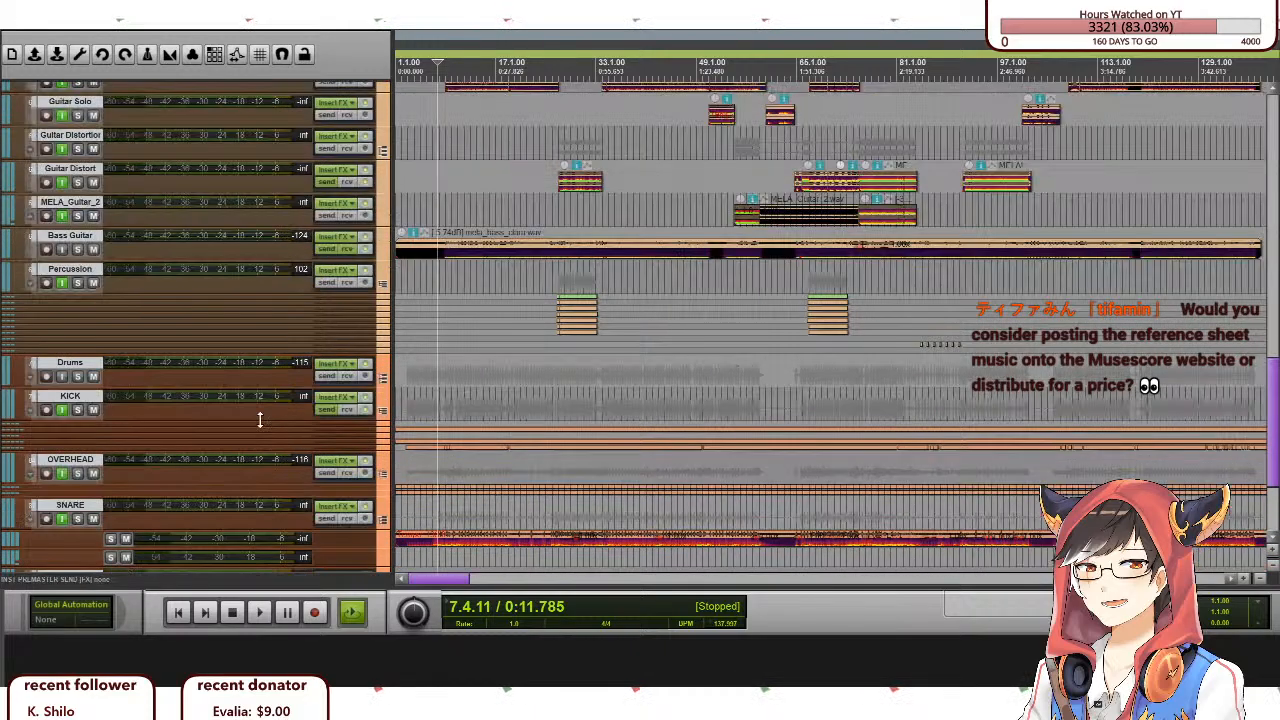
scroll(260, 420, down, 2)
scroll(259, 421, down, 1)
scroll(259, 421, up, 1)
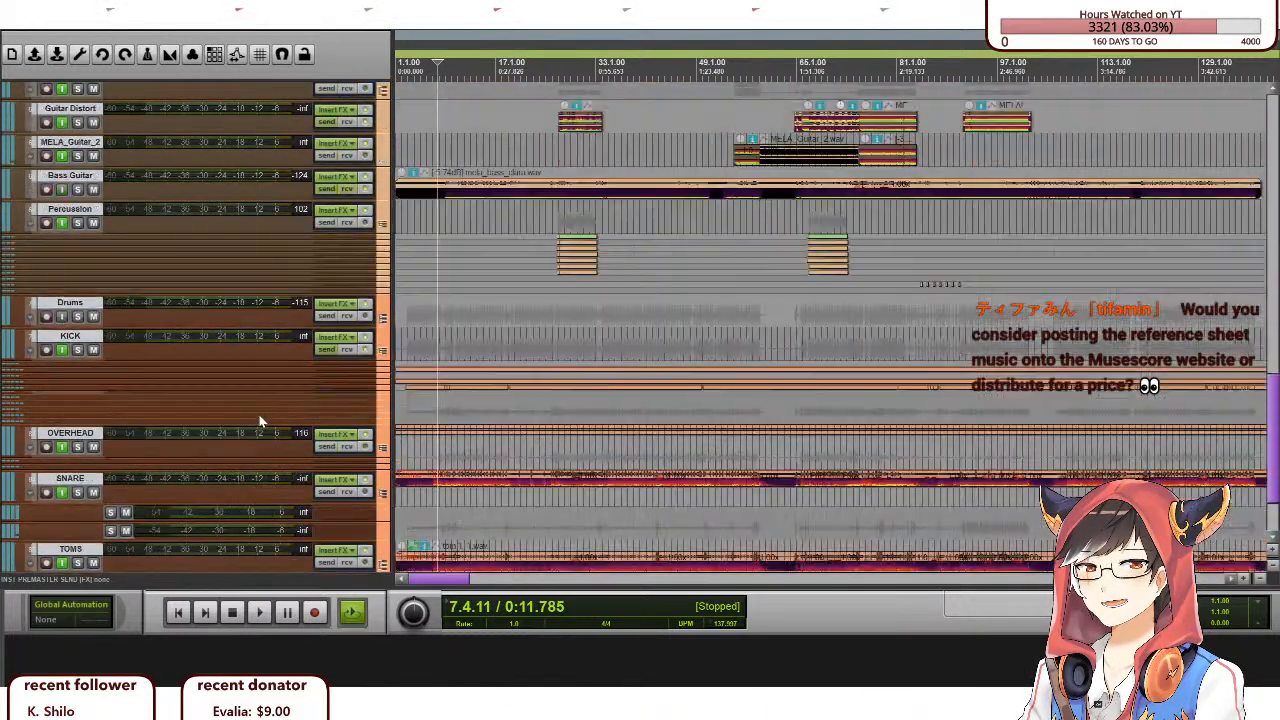
scroll(260, 421, up, 1)
scroll(258, 421, down, 2)
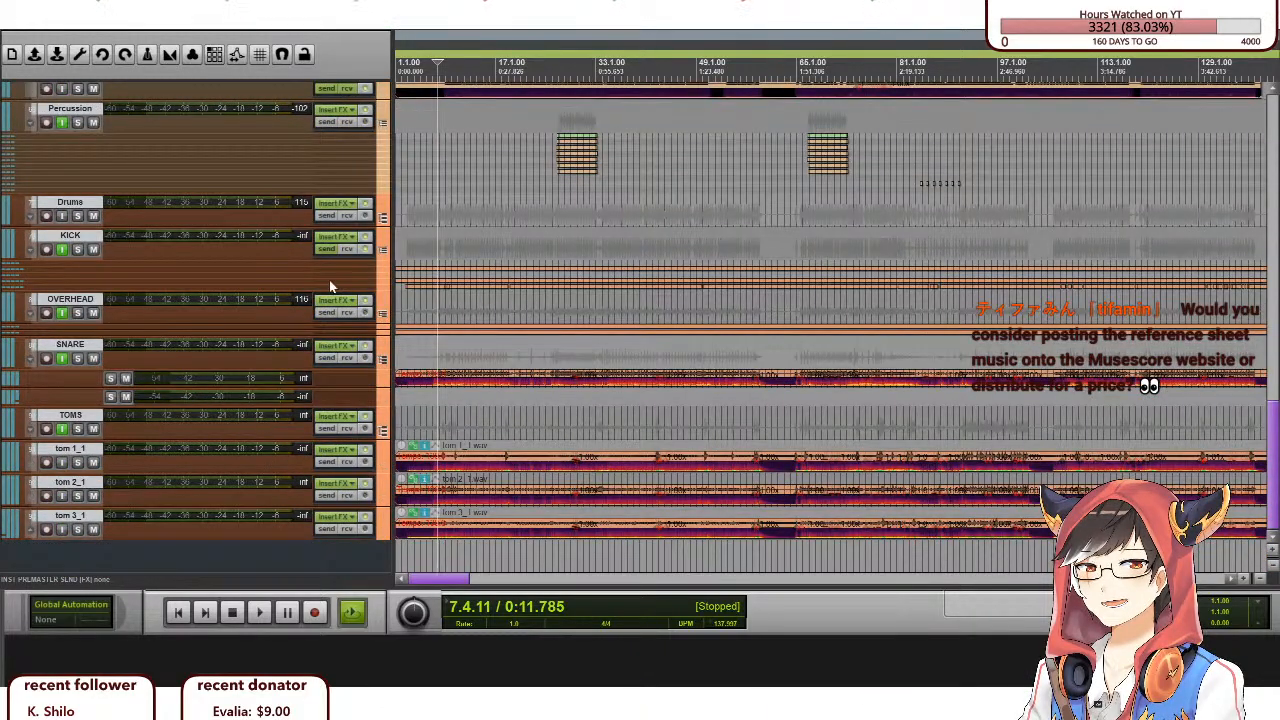
scroll(318, 270, up, 3)
scroll(306, 310, up, 2)
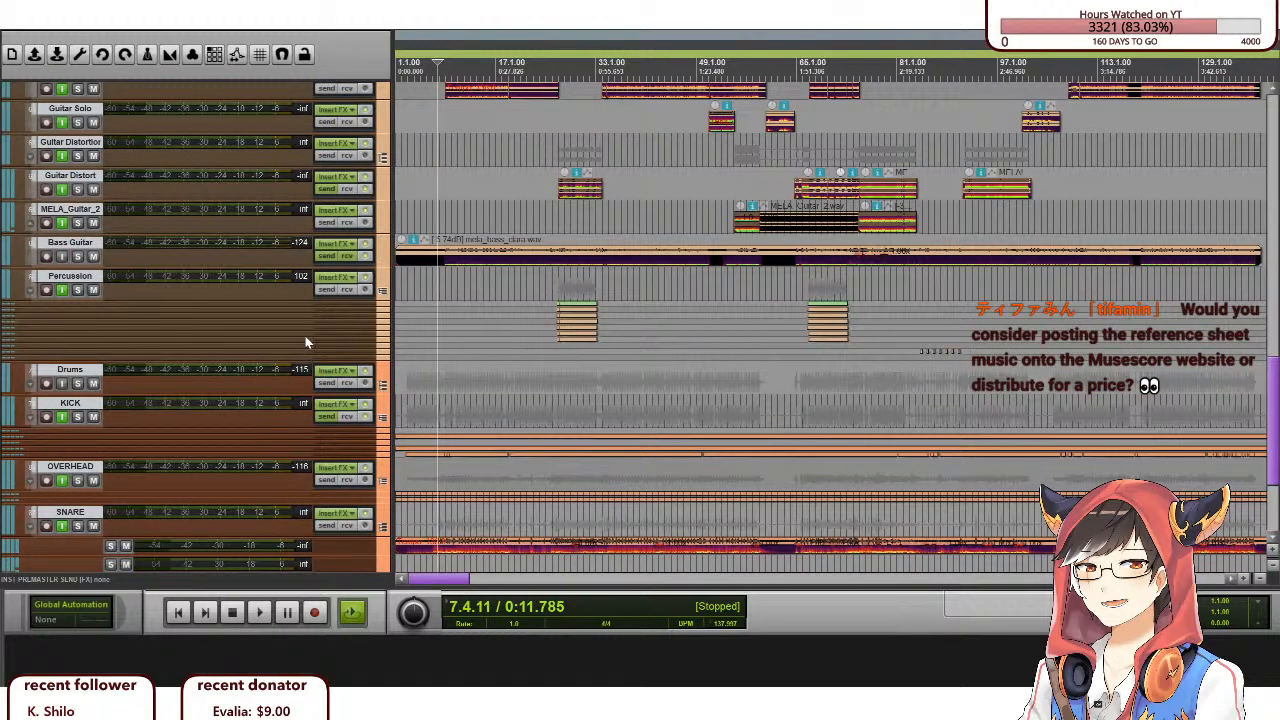
scroll(309, 347, down, 1)
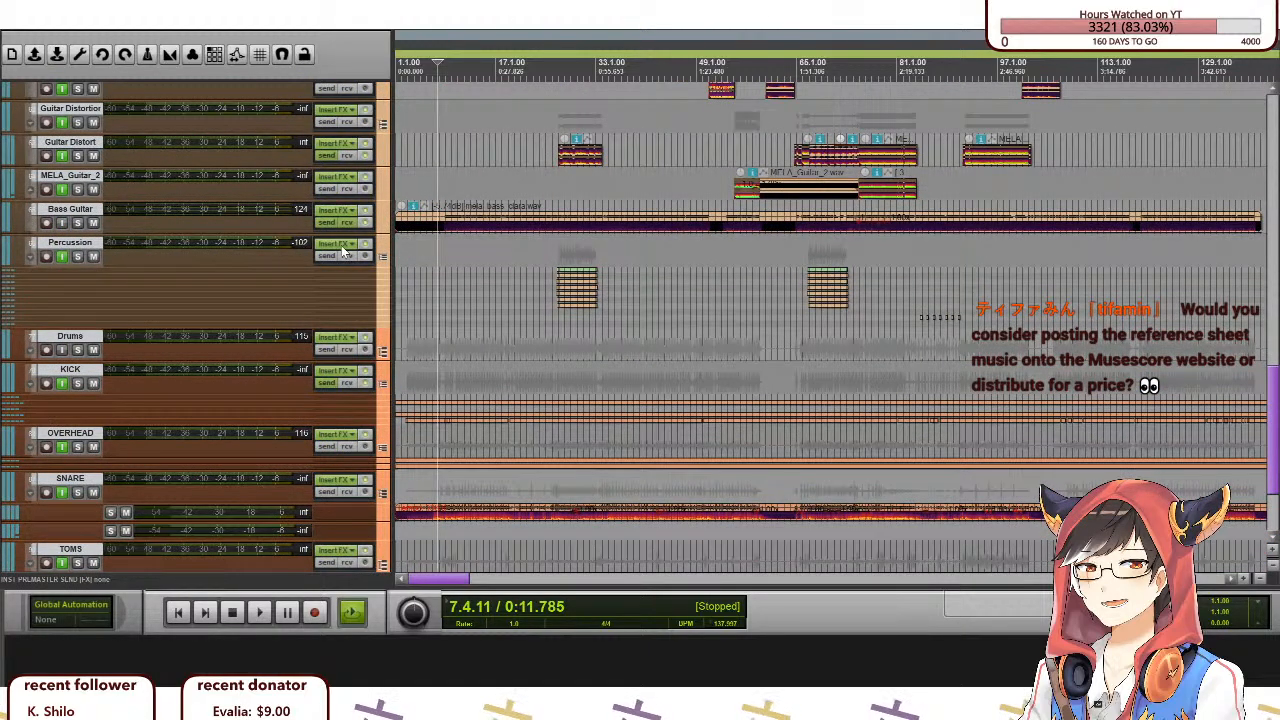
Look over the Percussion and drum tracks down to tom 3_1 and compare them with the guitar and Bass Guitar tracks.
scroll(337, 338, down, 3)
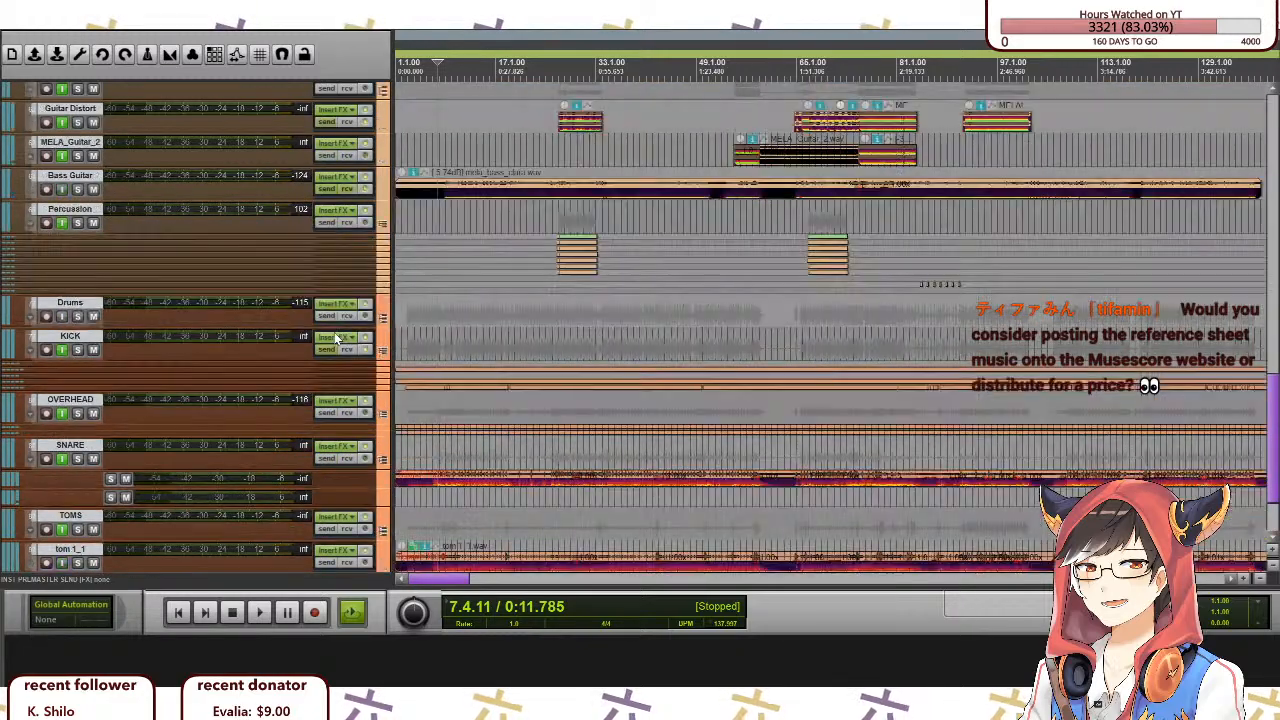
scroll(336, 337, up, 3)
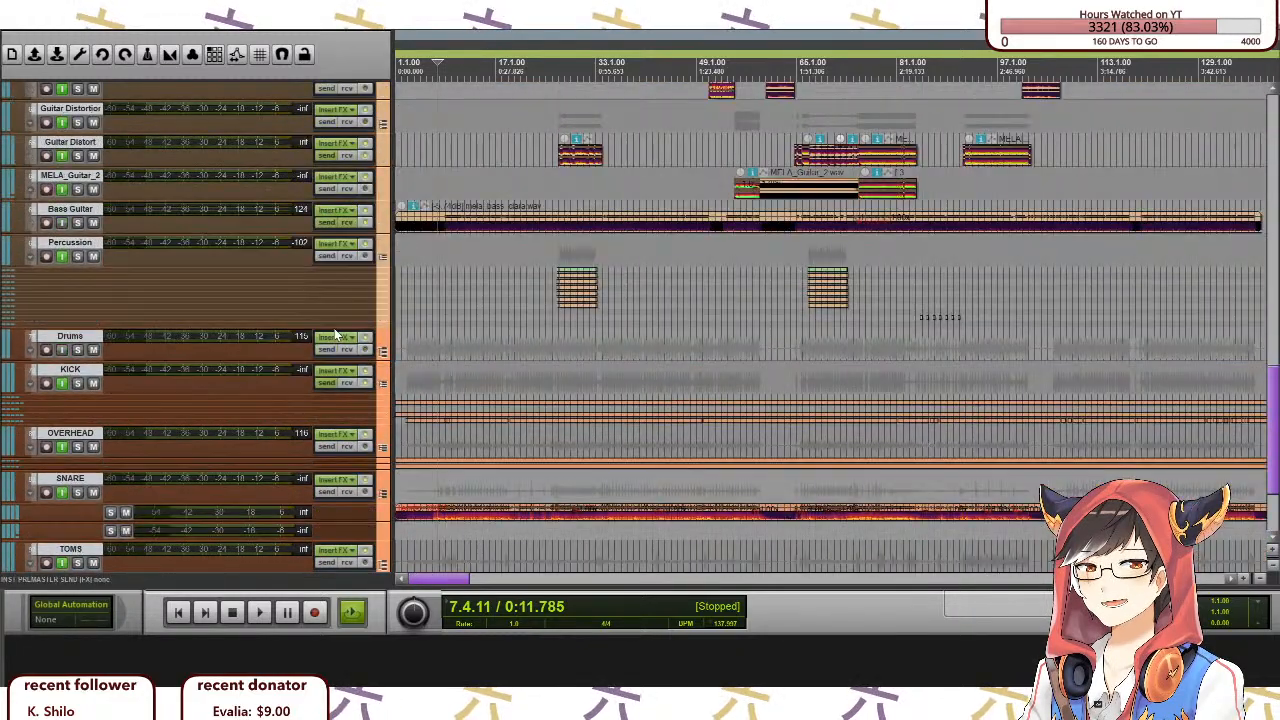
scroll(338, 335, down, 3)
scroll(338, 335, down, 1)
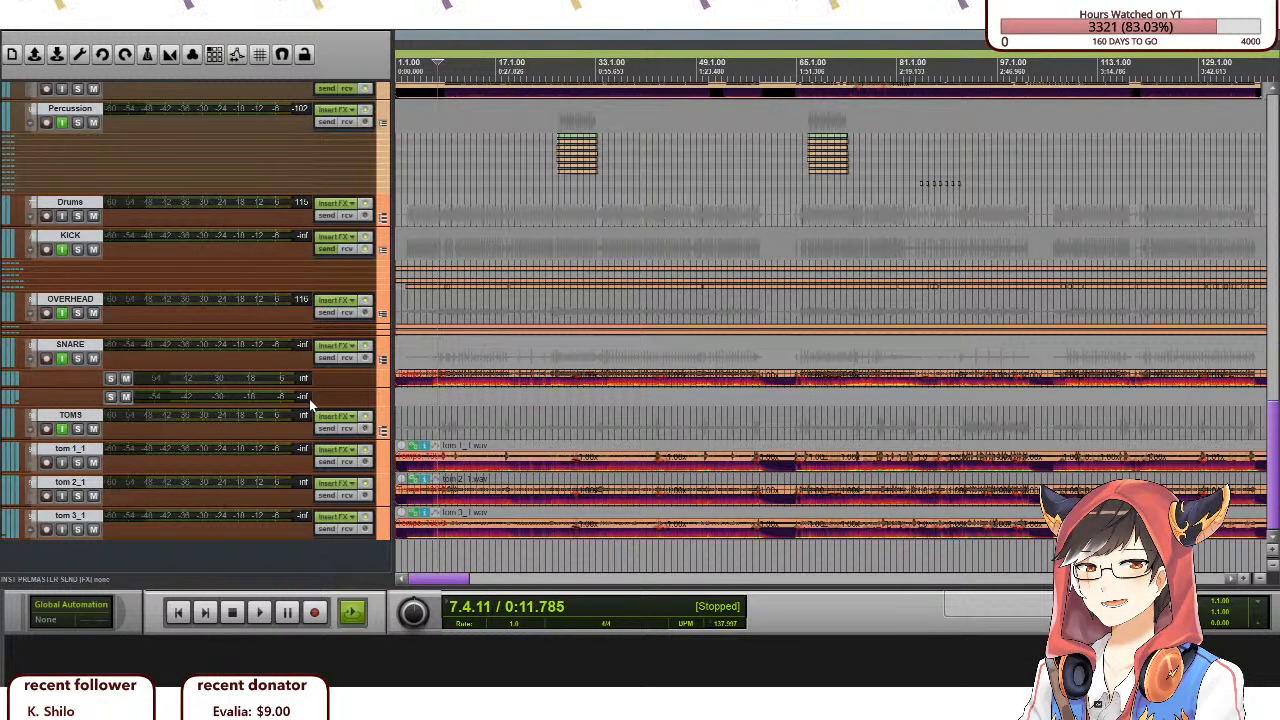
scroll(309, 401, up, 5)
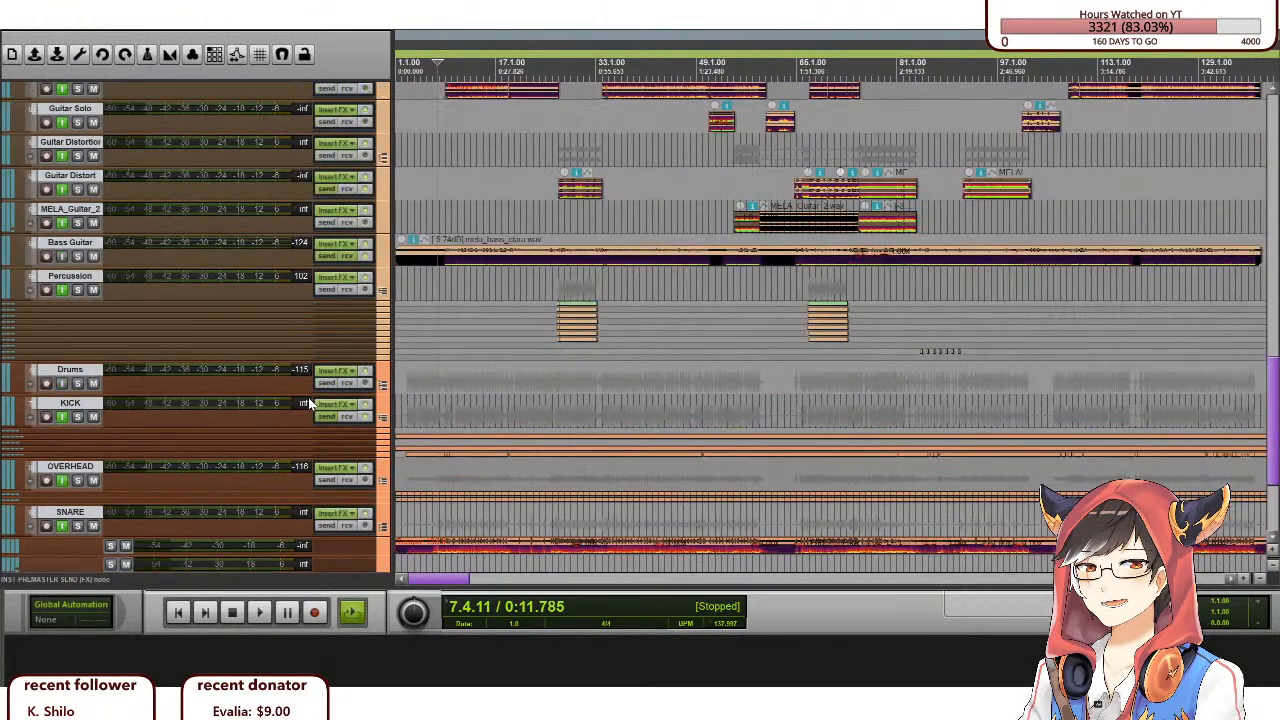
scroll(307, 404, down, 5)
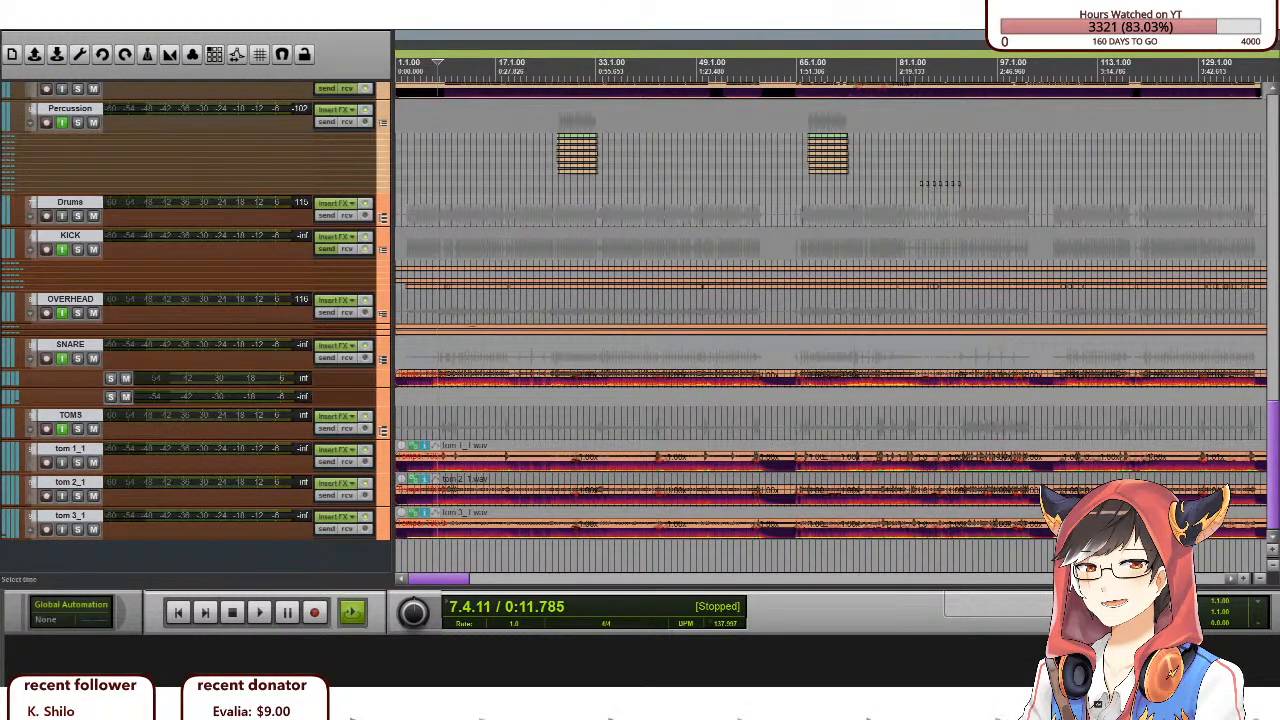
Place the edit cursor near bar 2 on the SNARE track and expand the KICK folder to show its individual tracks.
click(404, 347)
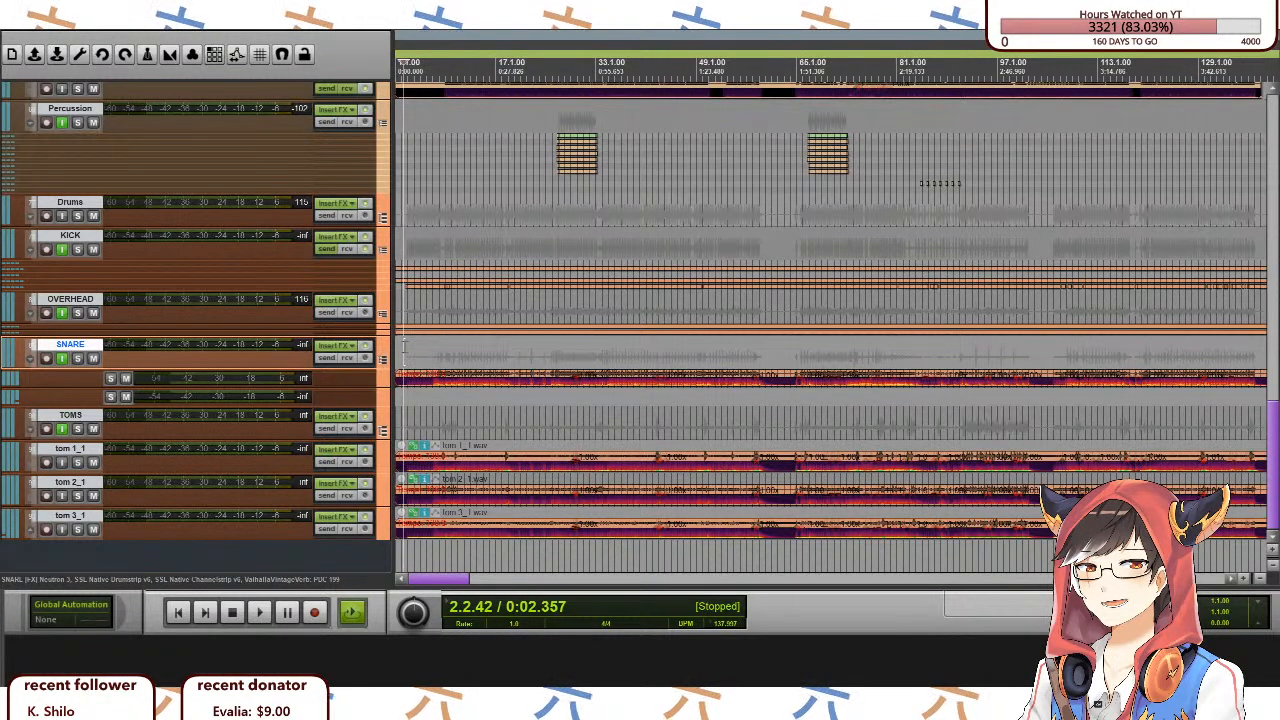
scroll(416, 204, up, 5)
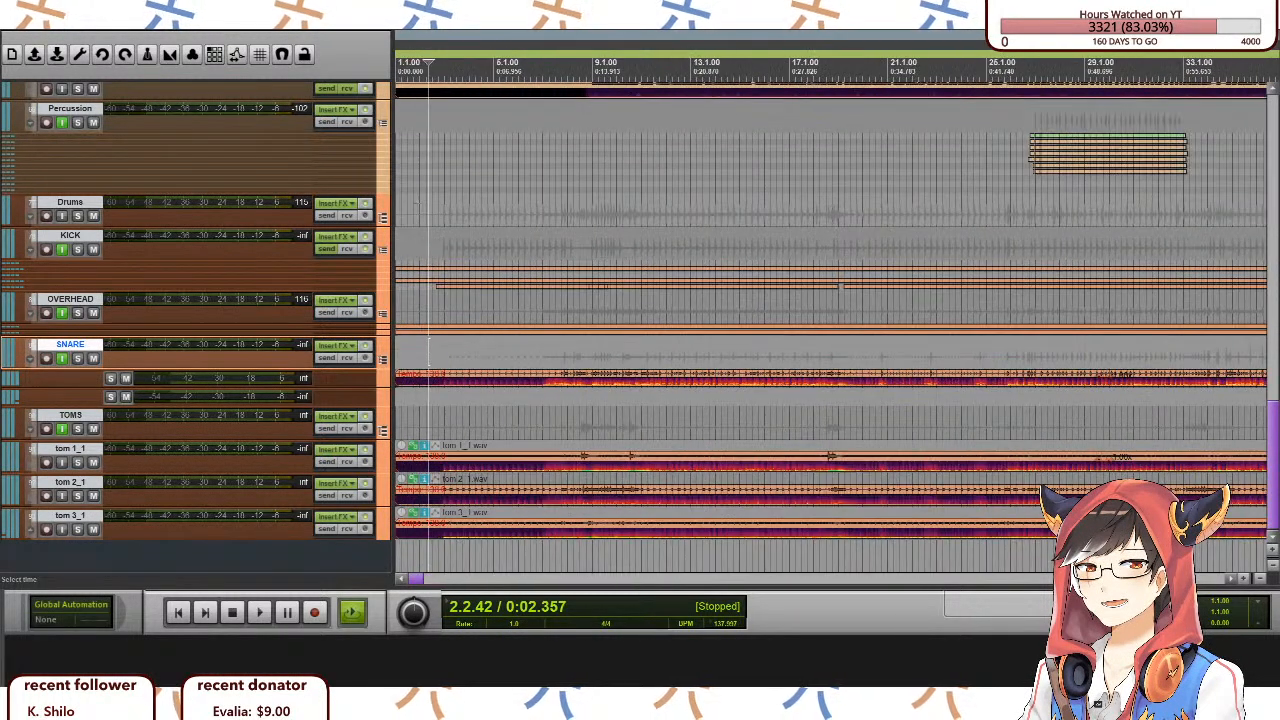
scroll(416, 204, down, 3)
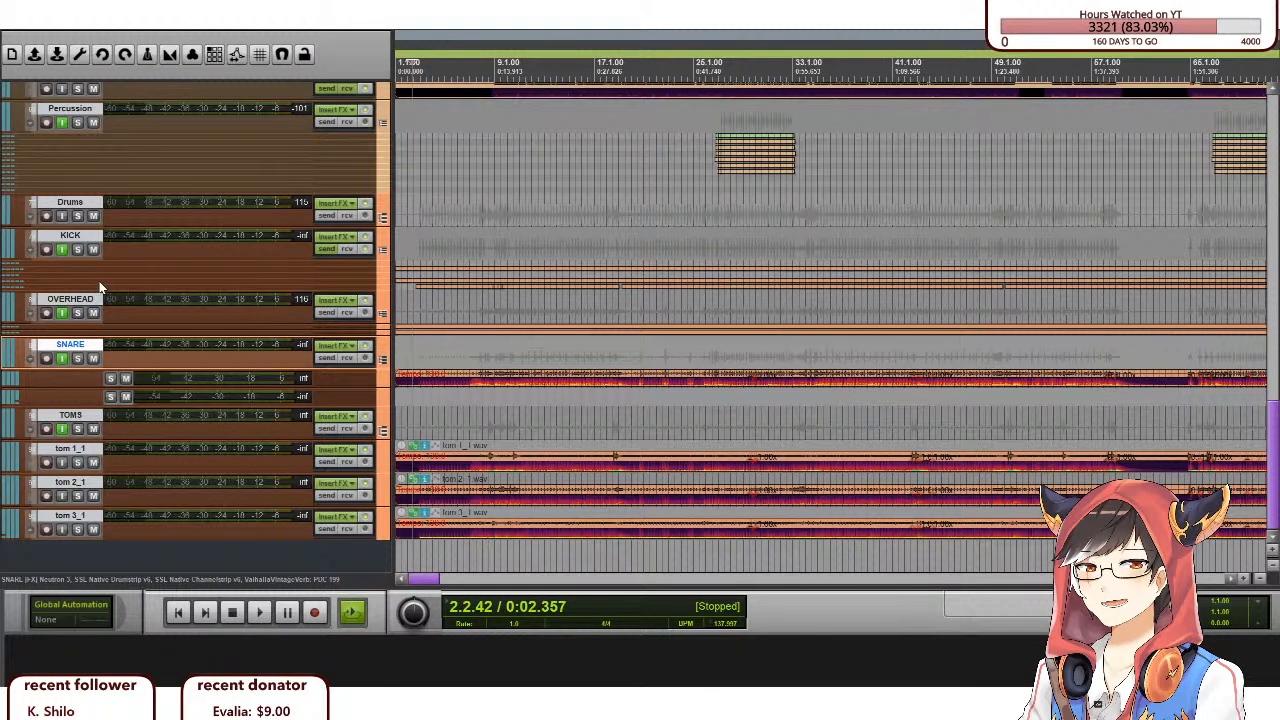
scroll(100, 288, up, 2)
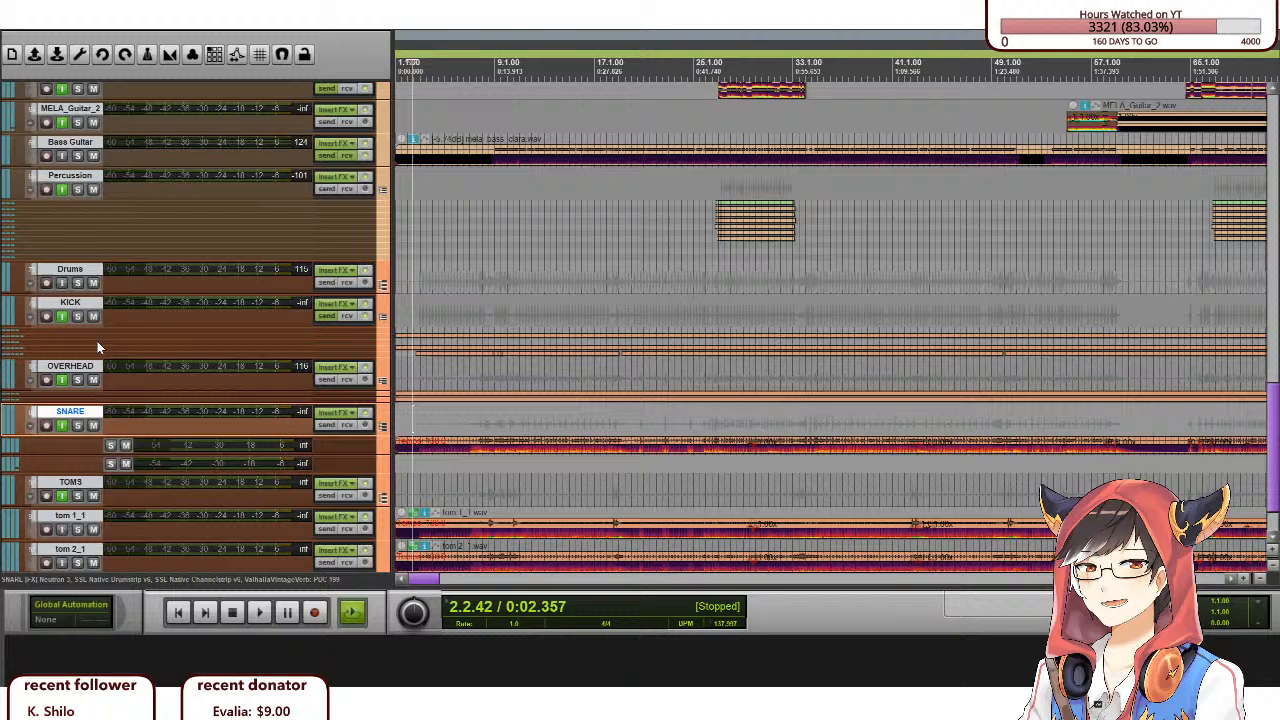
click(383, 317)
scroll(186, 395, down, 1)
scroll(97, 284, down, 2)
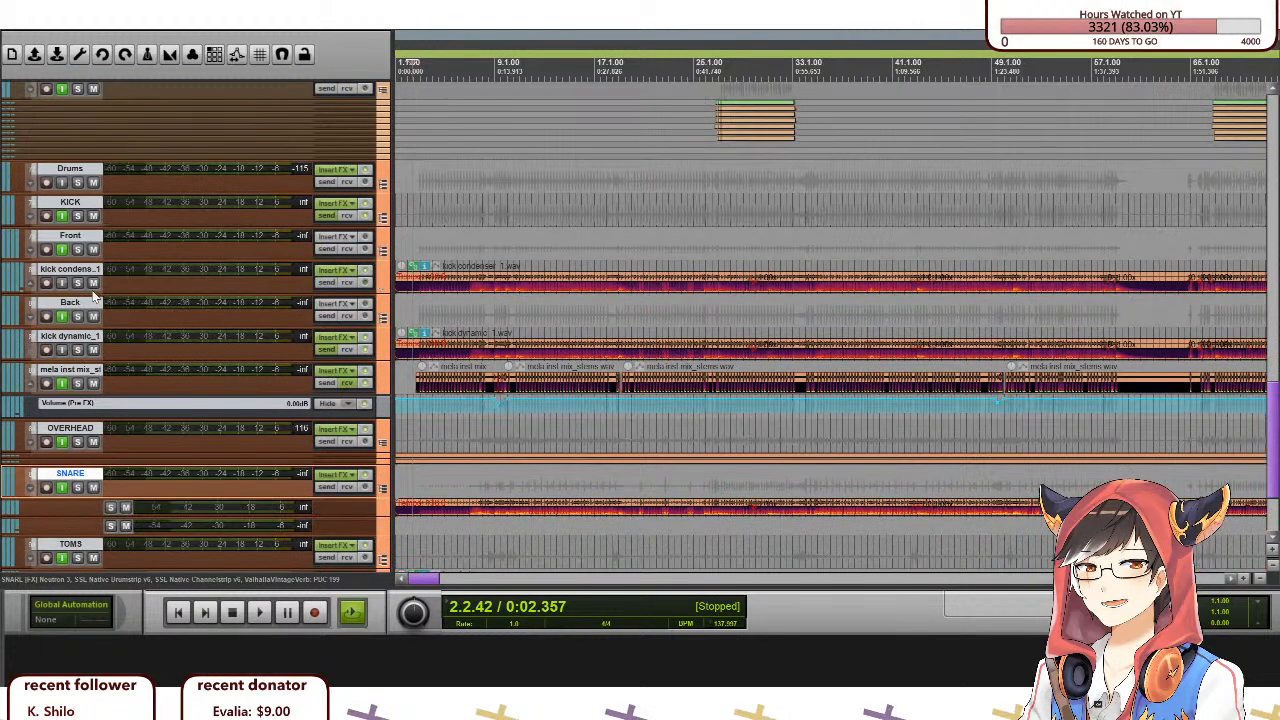
Go through the kick condenser, Back and mela inst mix stems tracks inside the KICK folder.
click(388, 283)
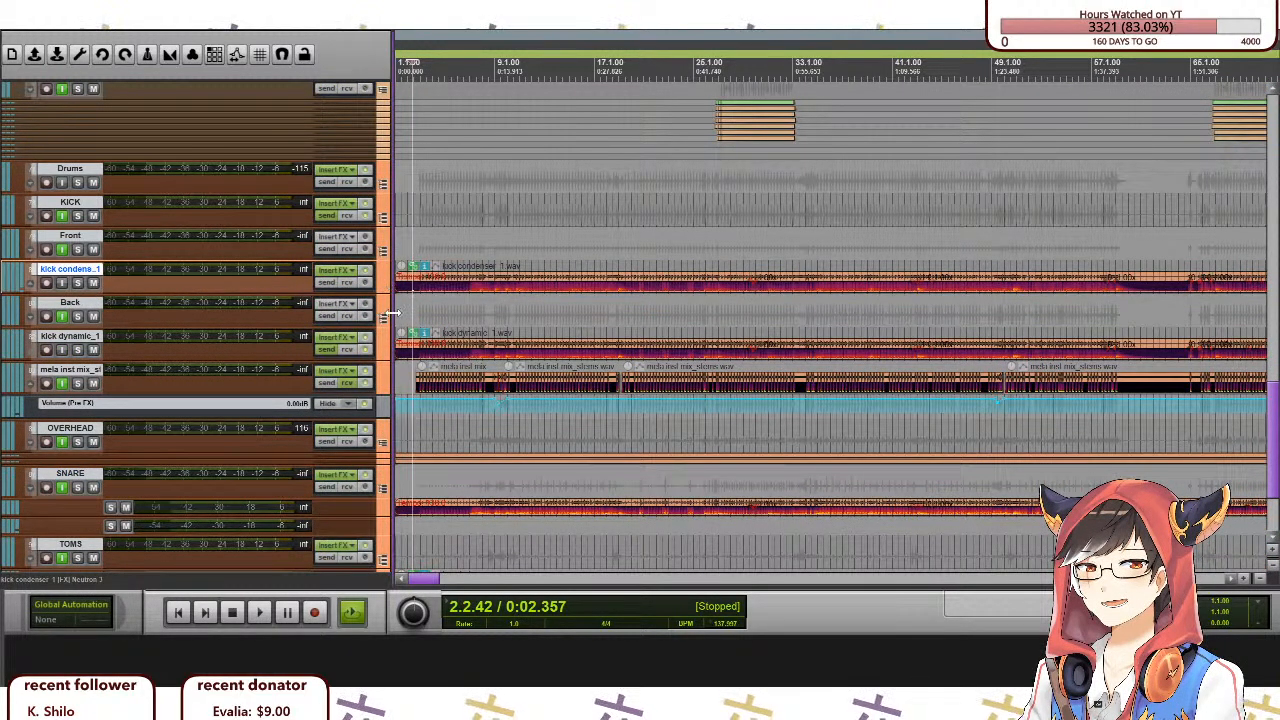
click(390, 315)
click(385, 383)
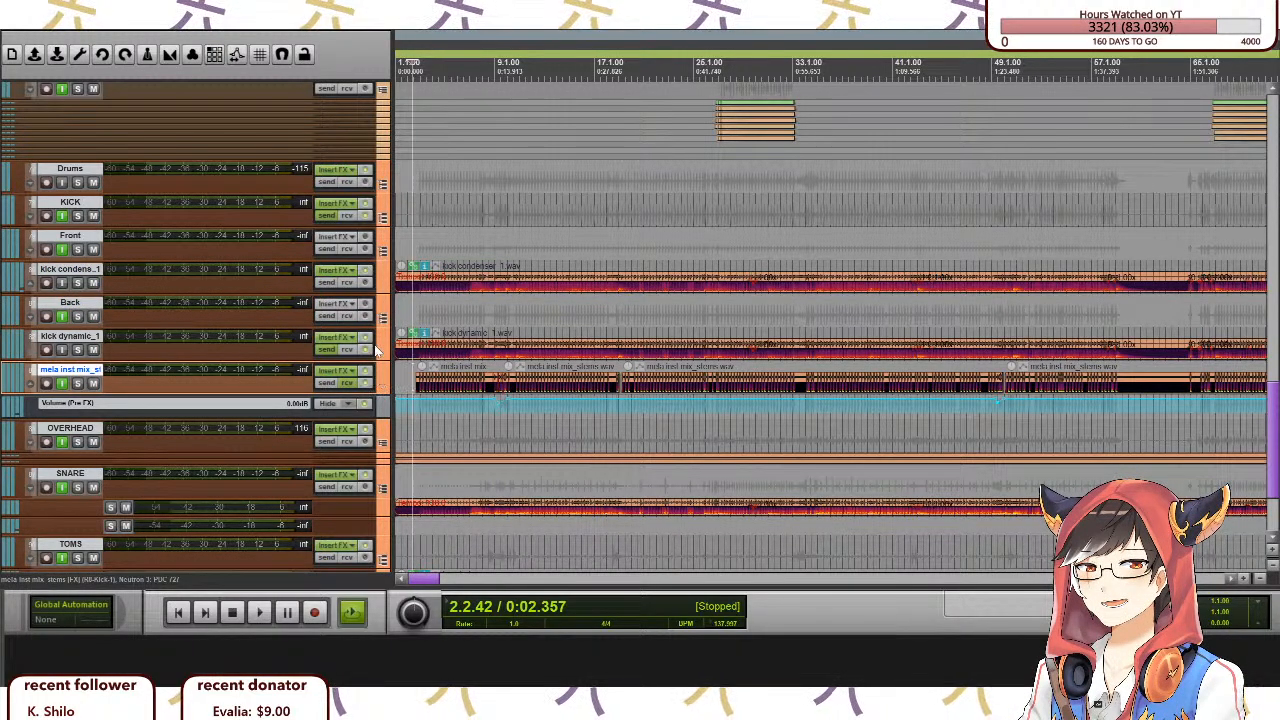
click(385, 312)
click(385, 388)
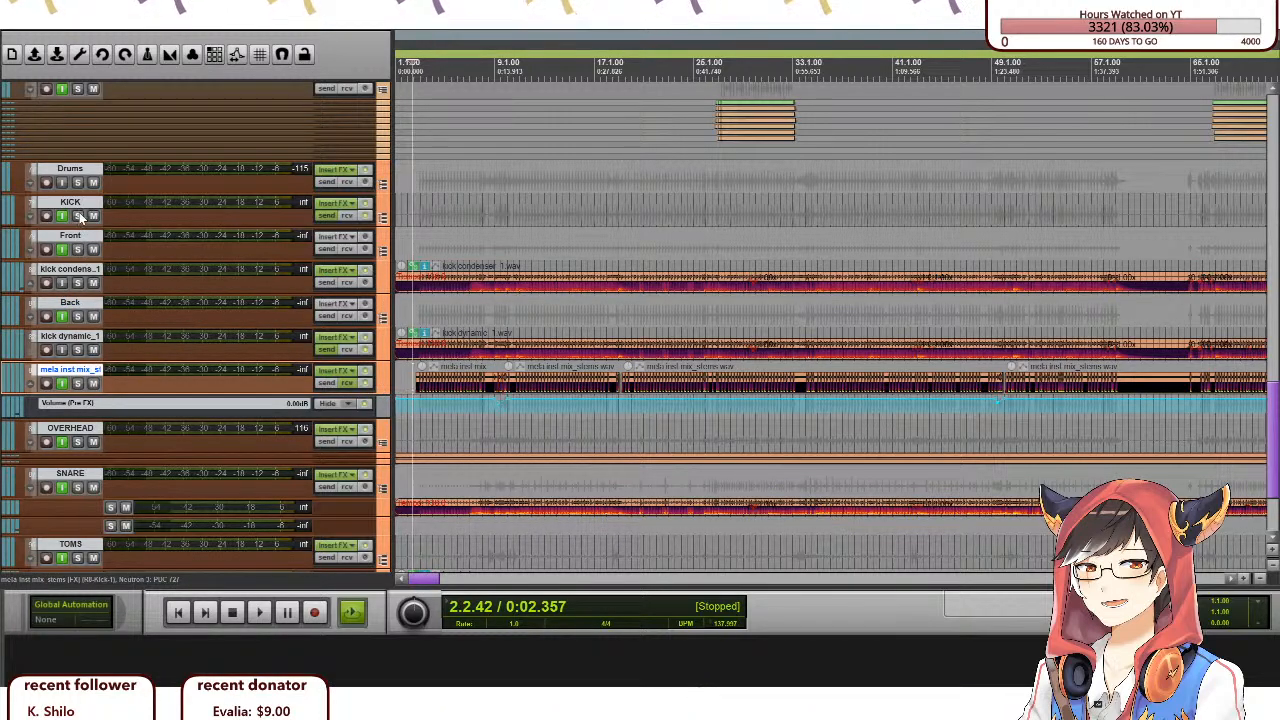
Solo the KICK folder together with its kick condenser and kick dynamic_1 microphone tracks.
click(78, 217)
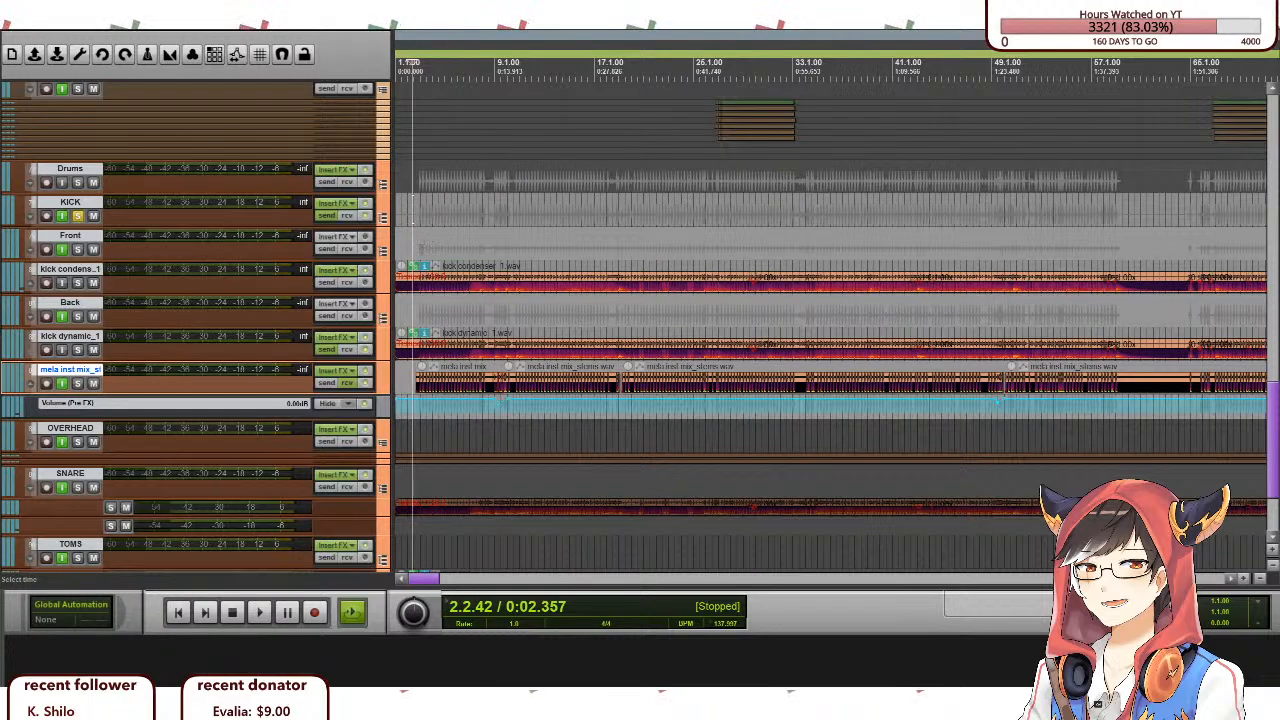
click(424, 248)
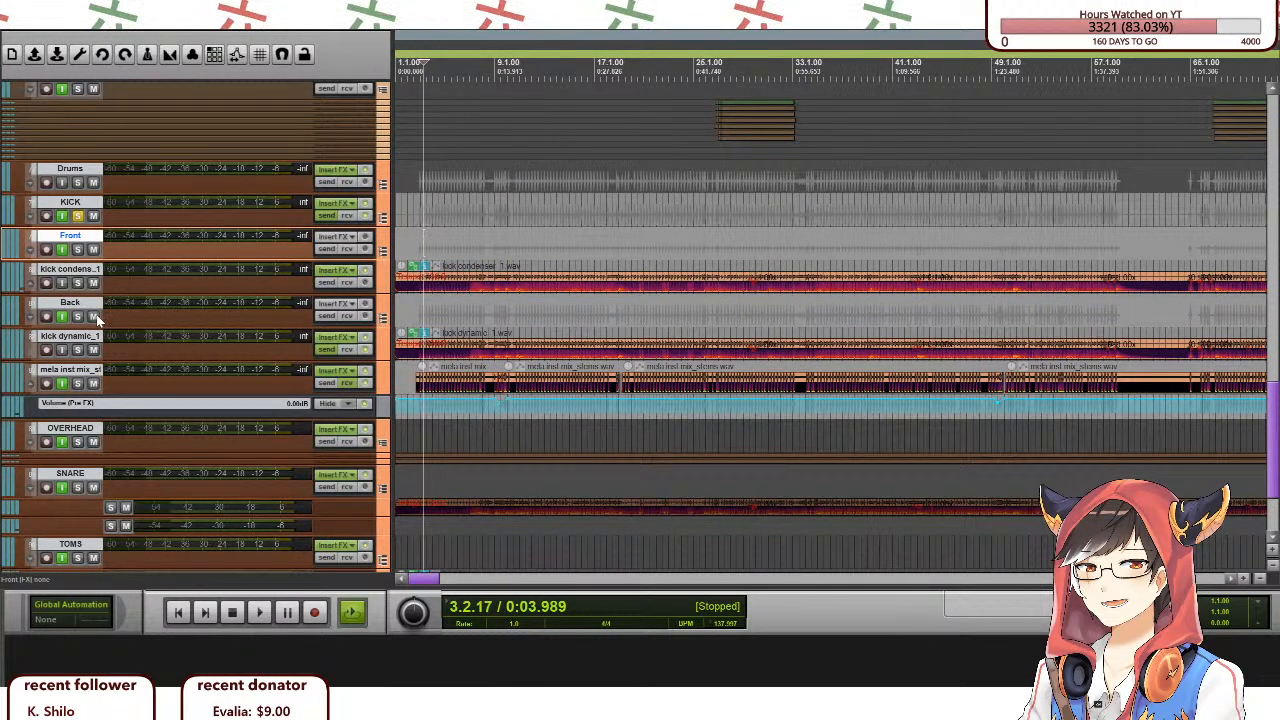
click(93, 383)
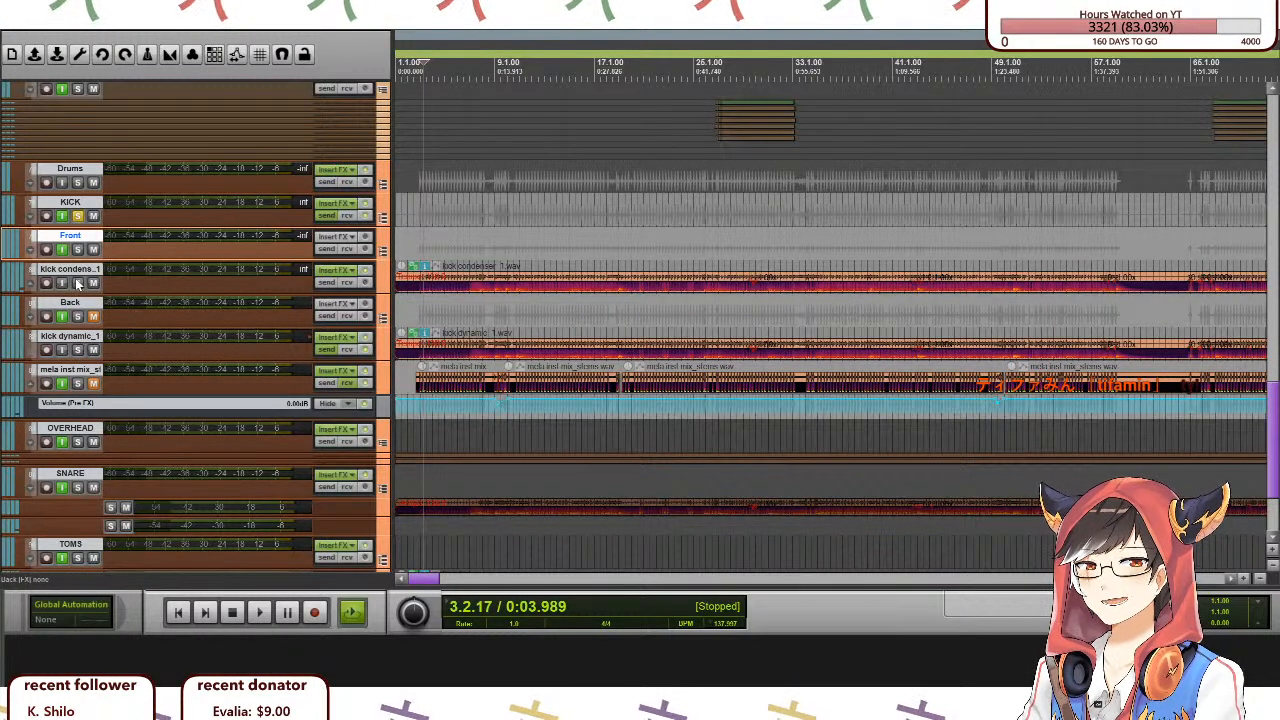
click(78, 349)
click(78, 283)
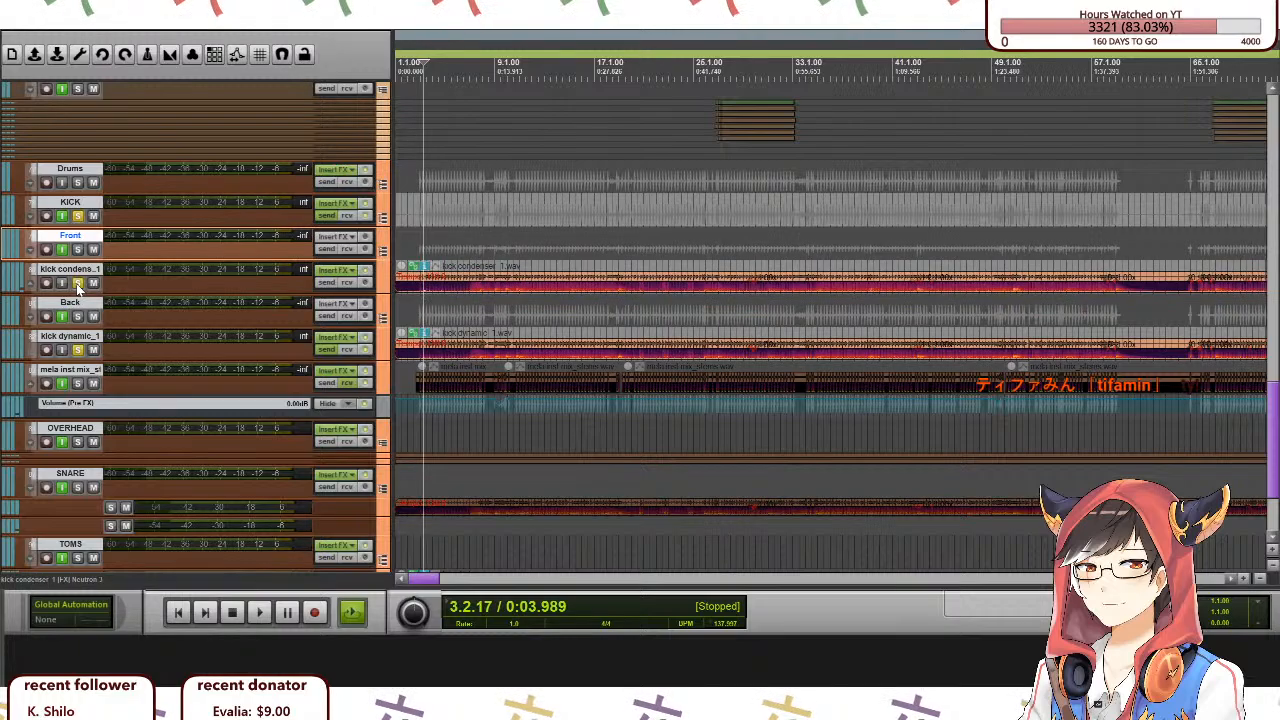
Bypass the effects on the kick condenser, kick dynamic_1 and KICK tracks and place the edit cursor near bar 2.
click(366, 271)
click(366, 338)
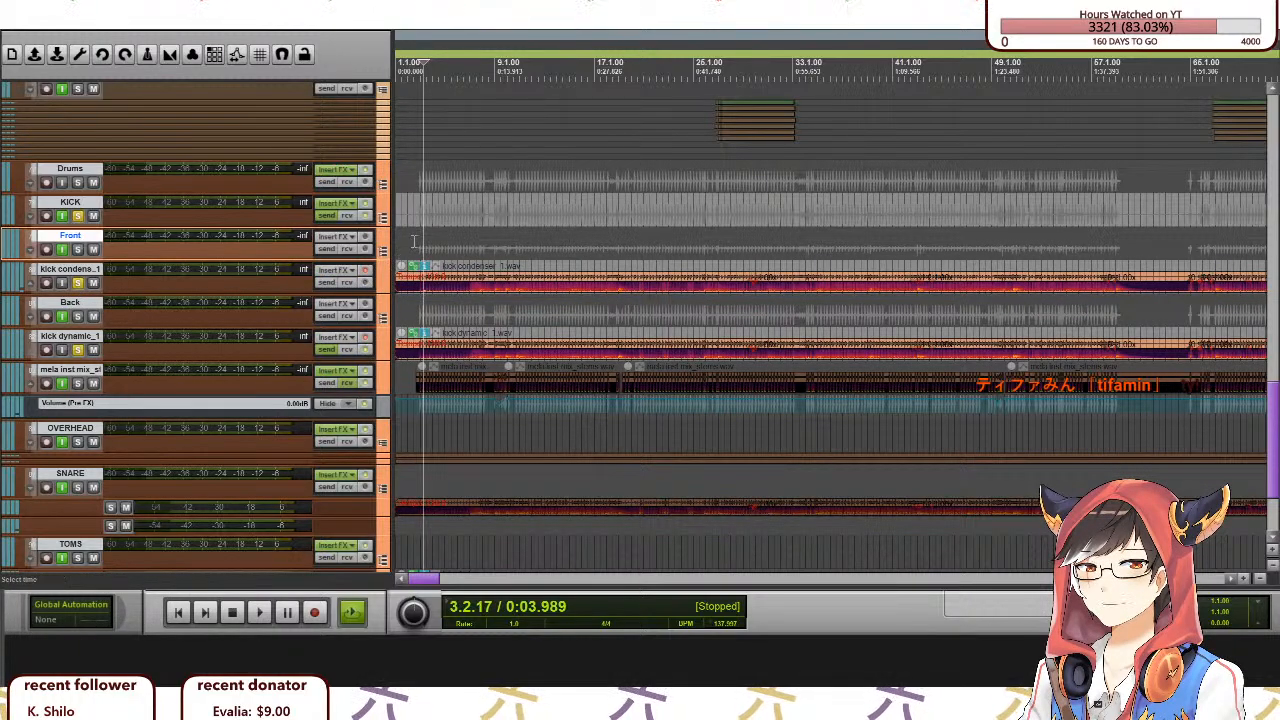
click(413, 211)
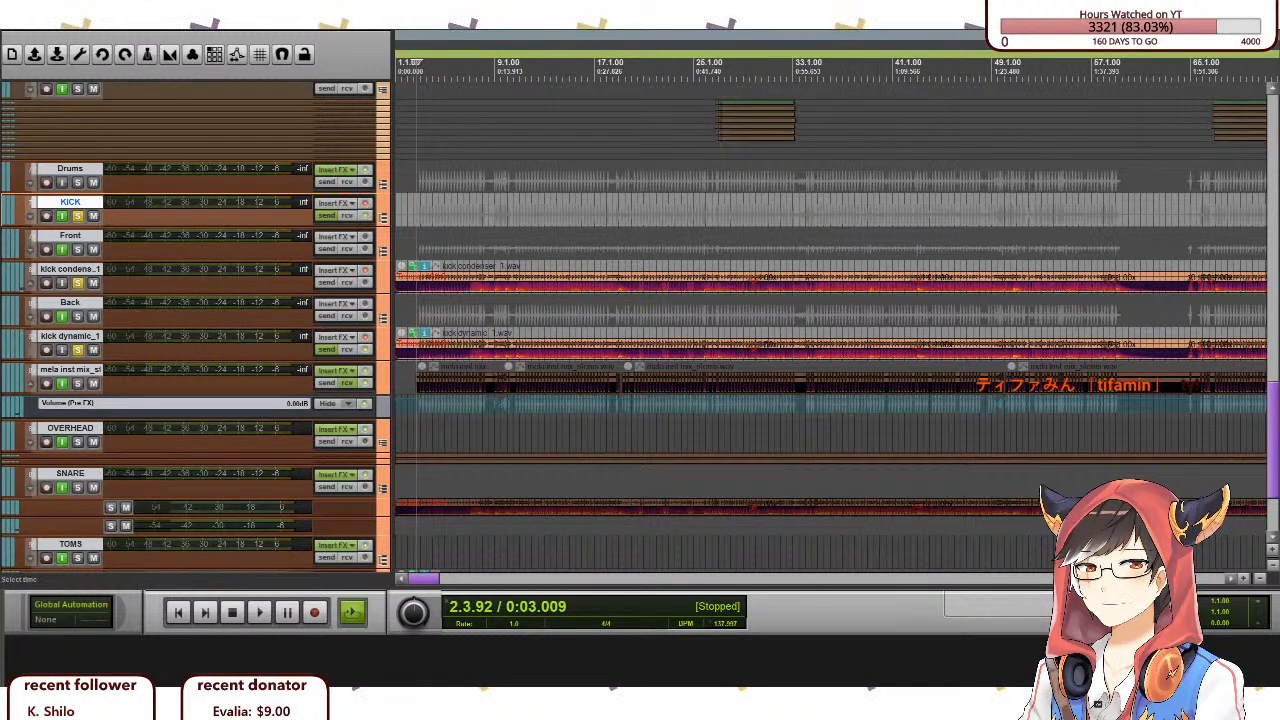
click(411, 212)
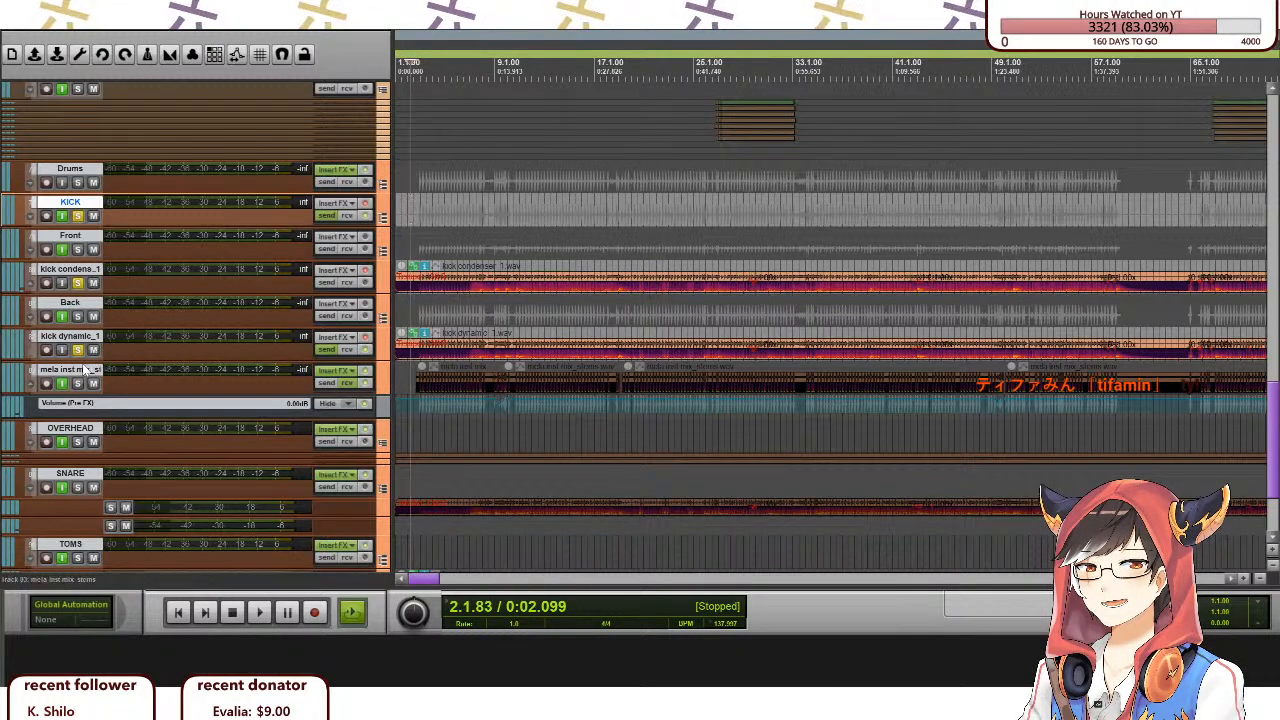
Make the kick condenser and kick dynamic_1 tracks slightly taller in the enlarged opening bars.
drag(89, 362, 91, 368)
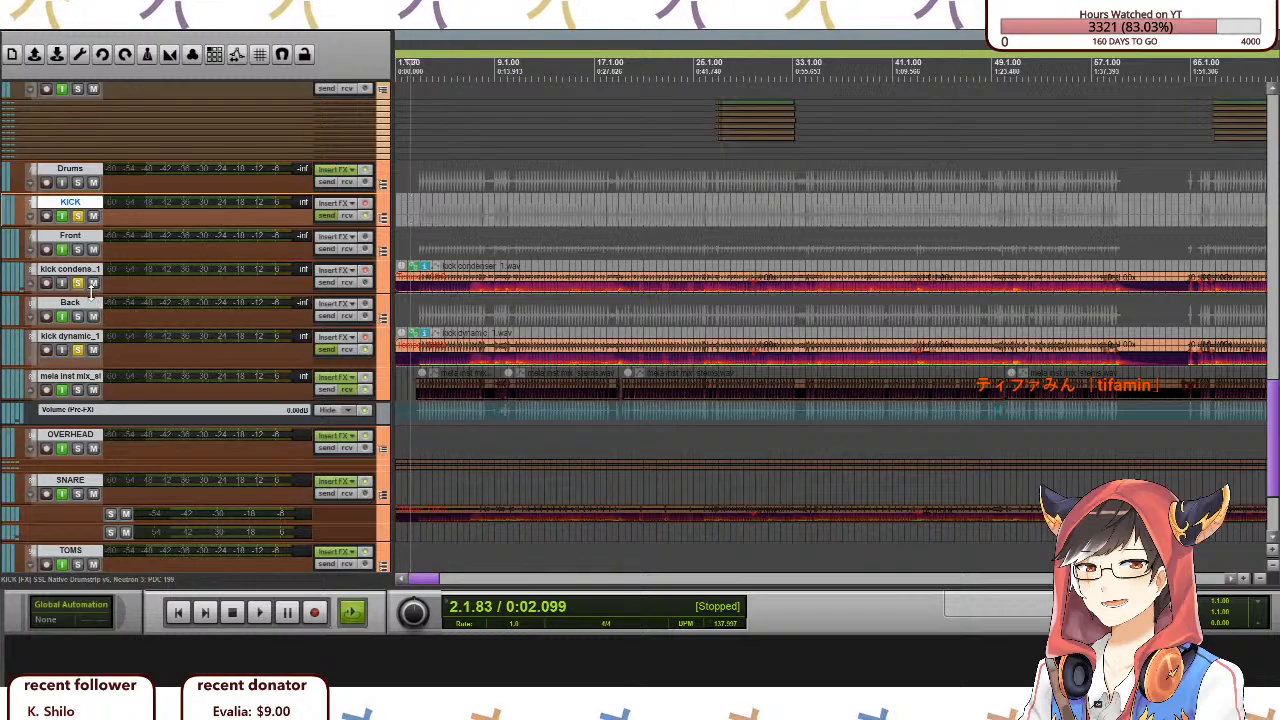
drag(91, 295, 91, 302)
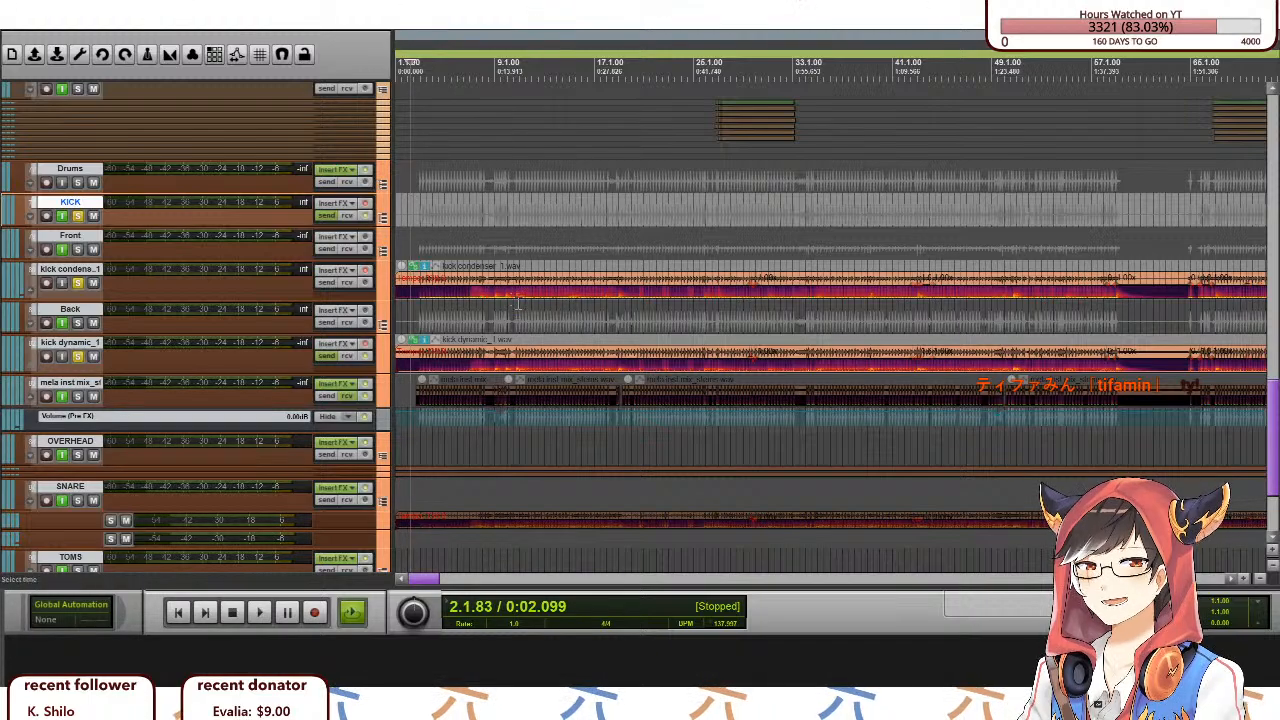
scroll(445, 285, up, 5)
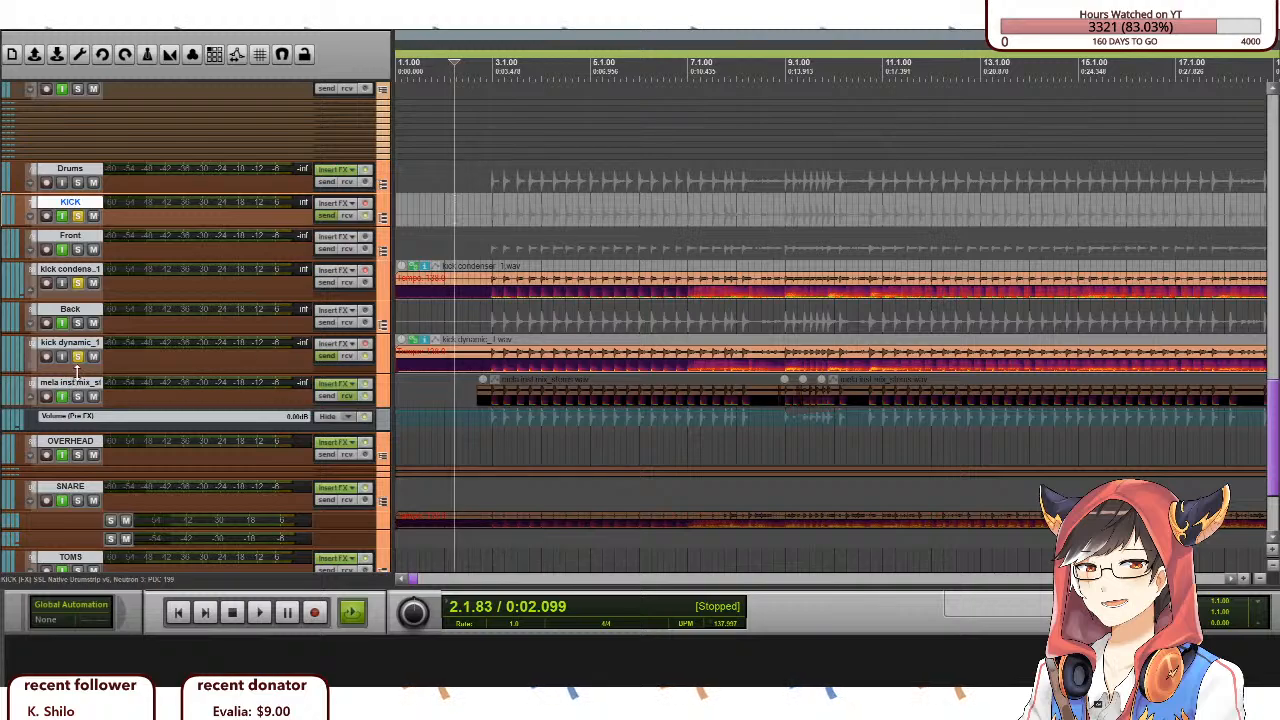
drag(76, 370, 77, 374)
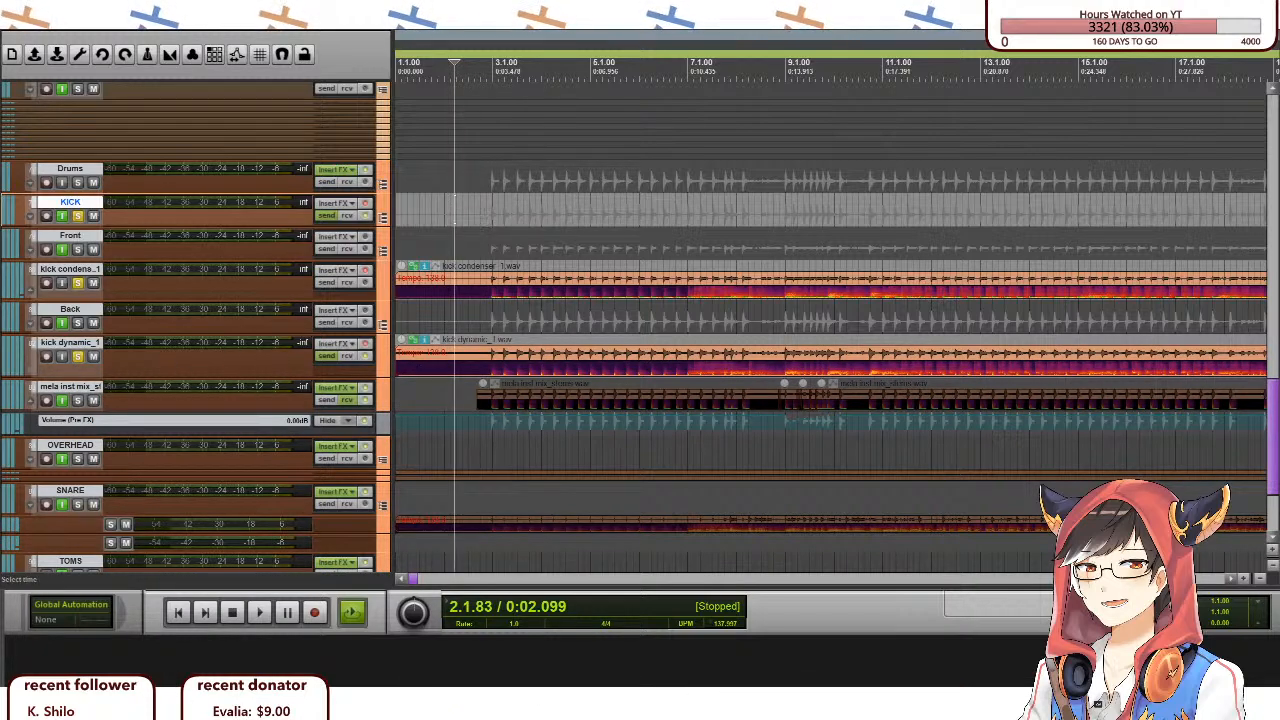
Play the soloed kick microphones without effects from about 1.4.98, follow the arrangement along the timeline, and stop playback.
click(484, 210)
click(472, 210)
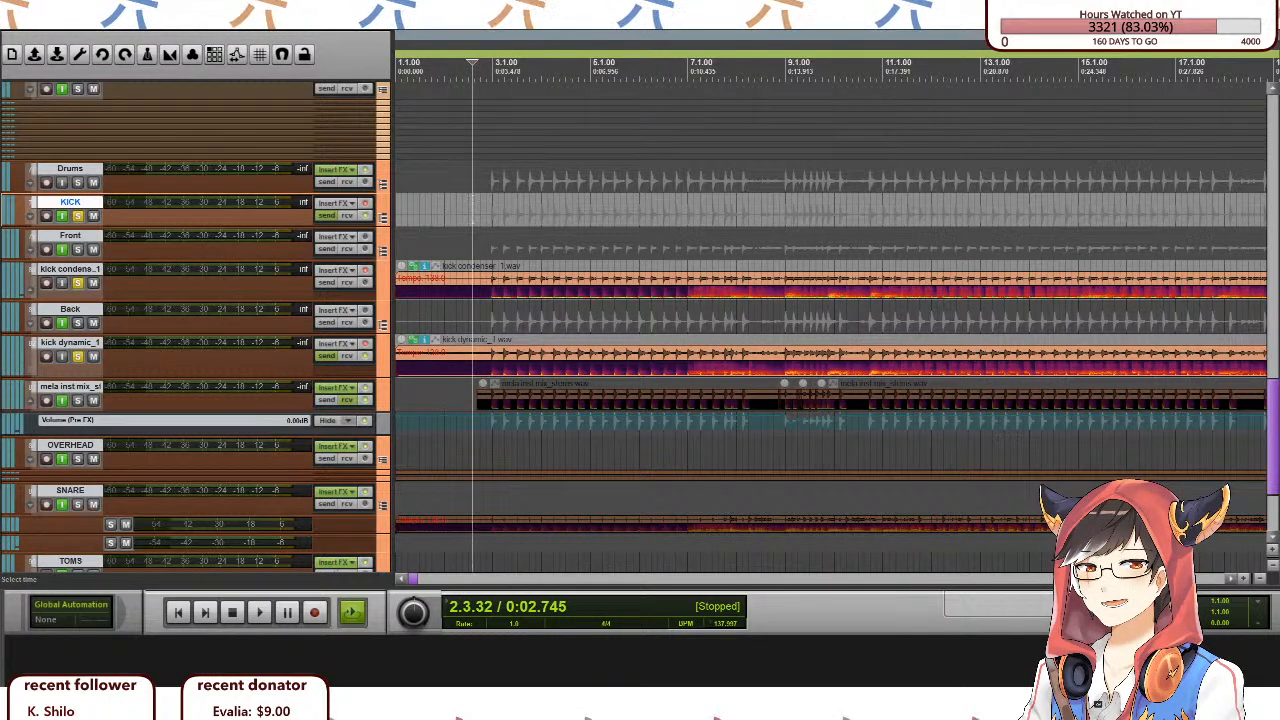
click(482, 210)
click(455, 210)
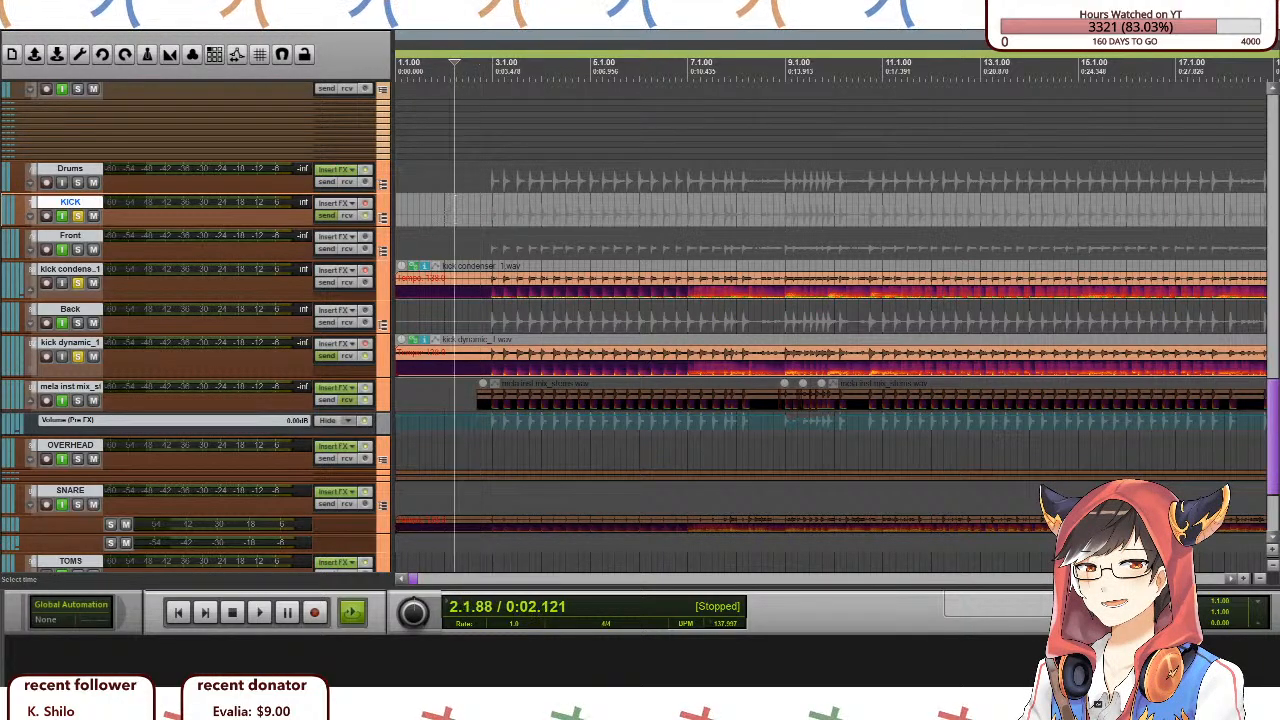
click(444, 212)
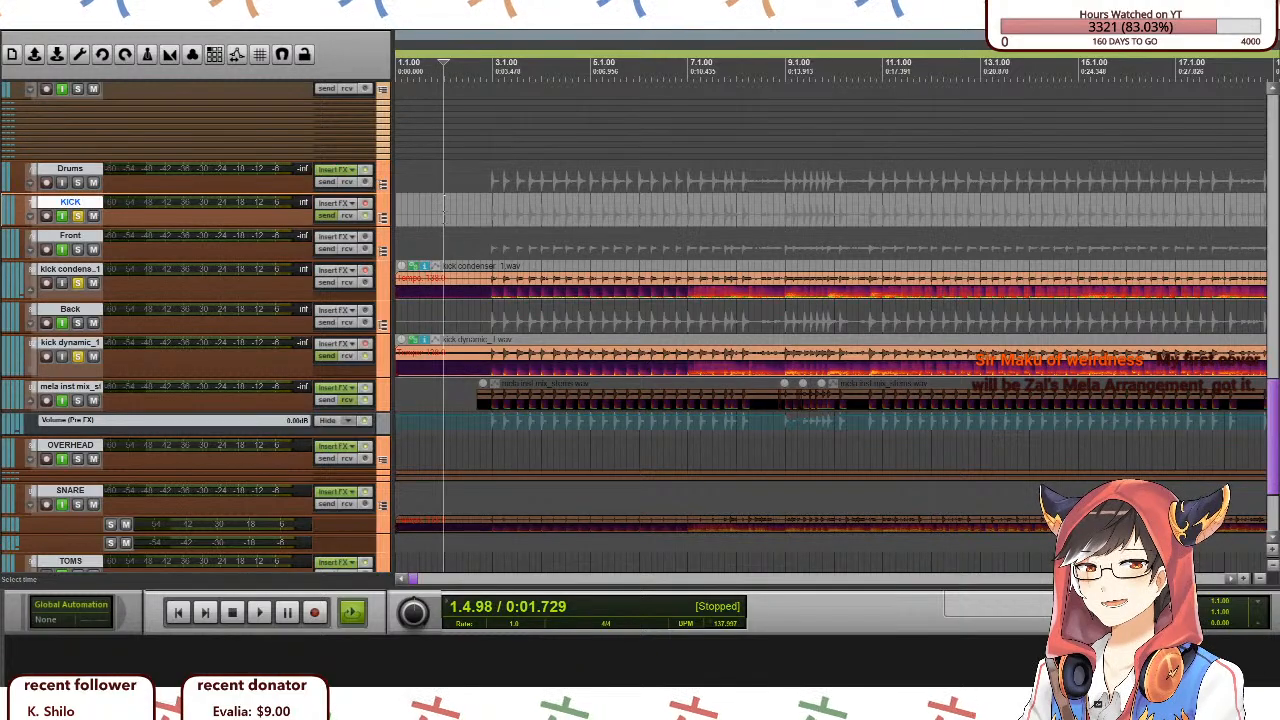
key(space)
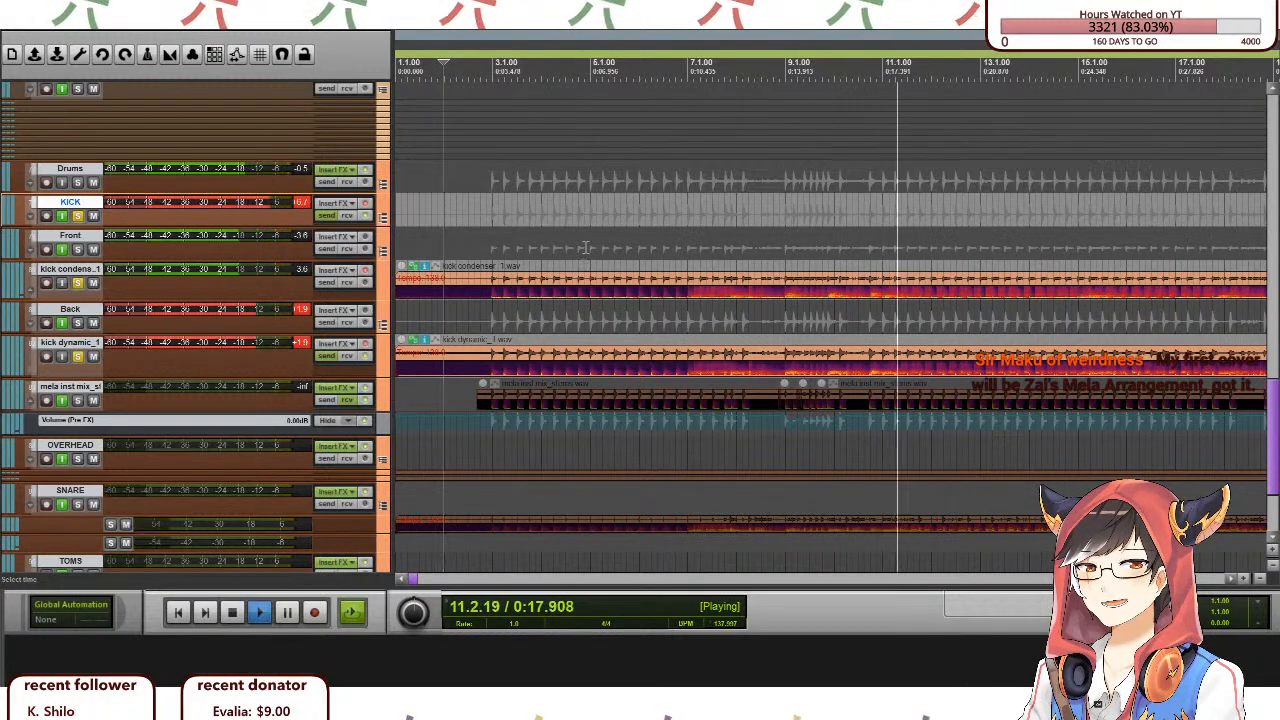
scroll(610, 352, down, 3)
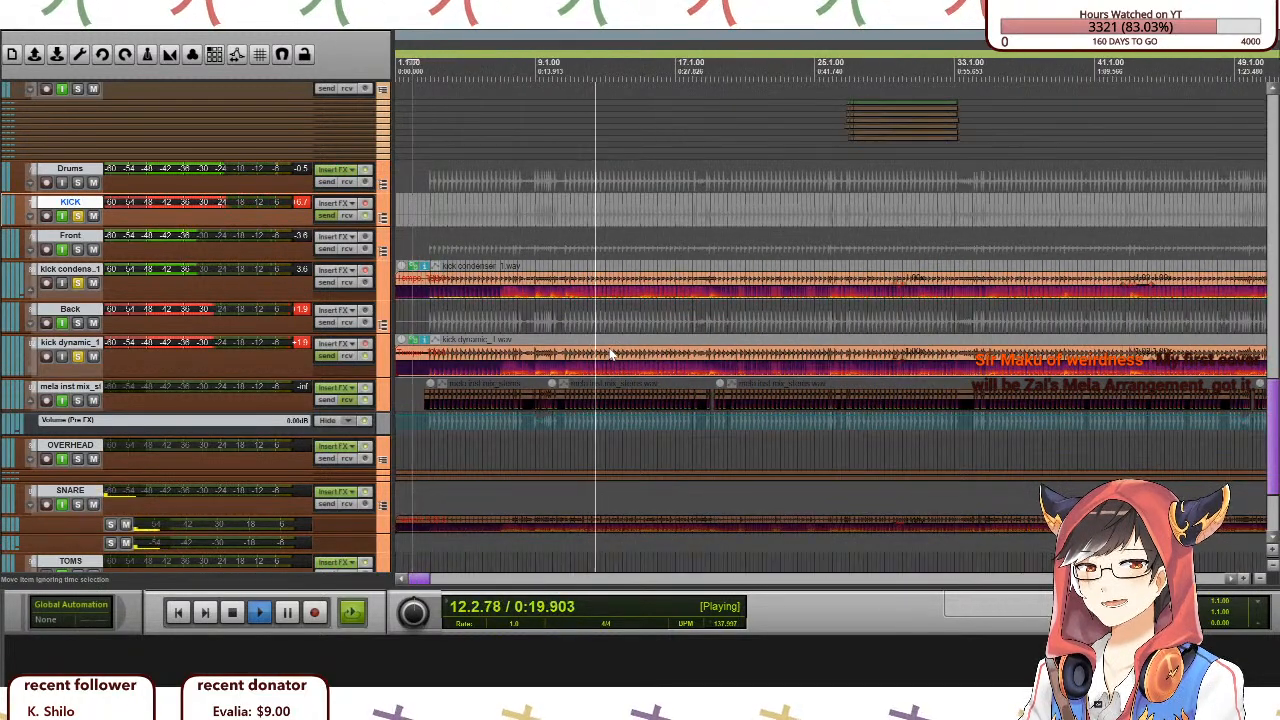
scroll(642, 357, down, 2)
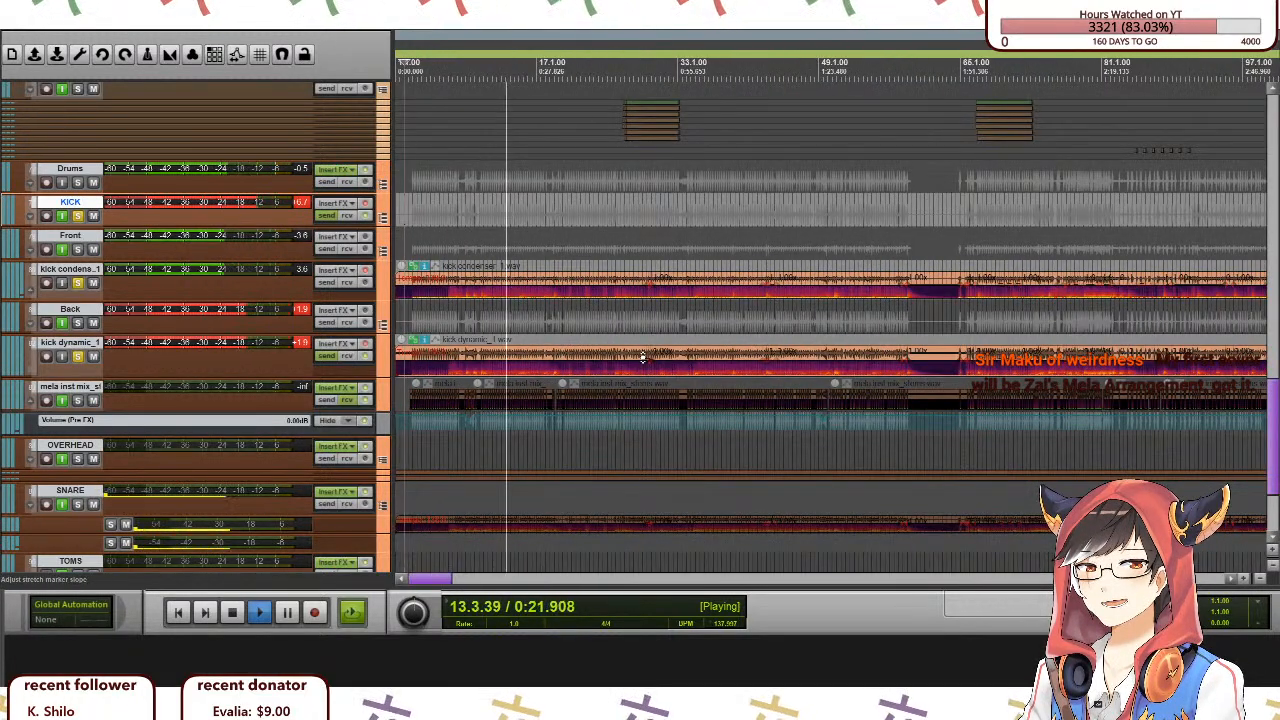
scroll(644, 355, up, 1)
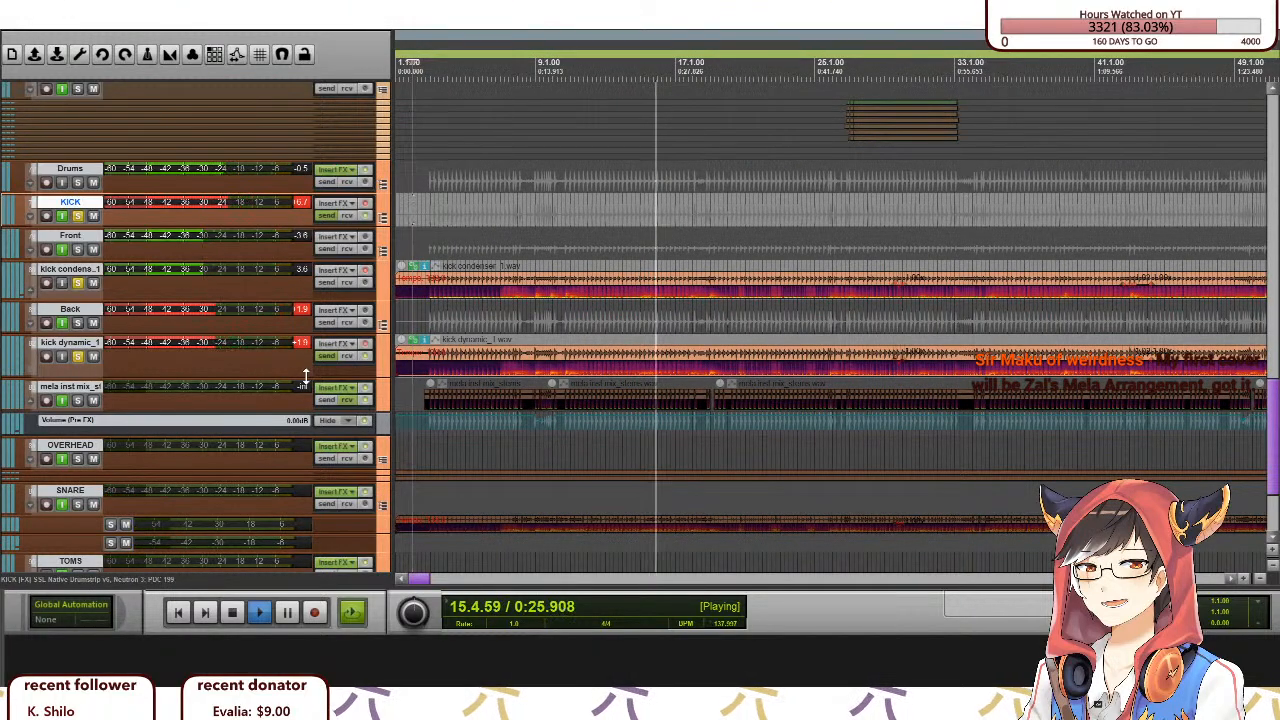
scroll(509, 372, up, 1)
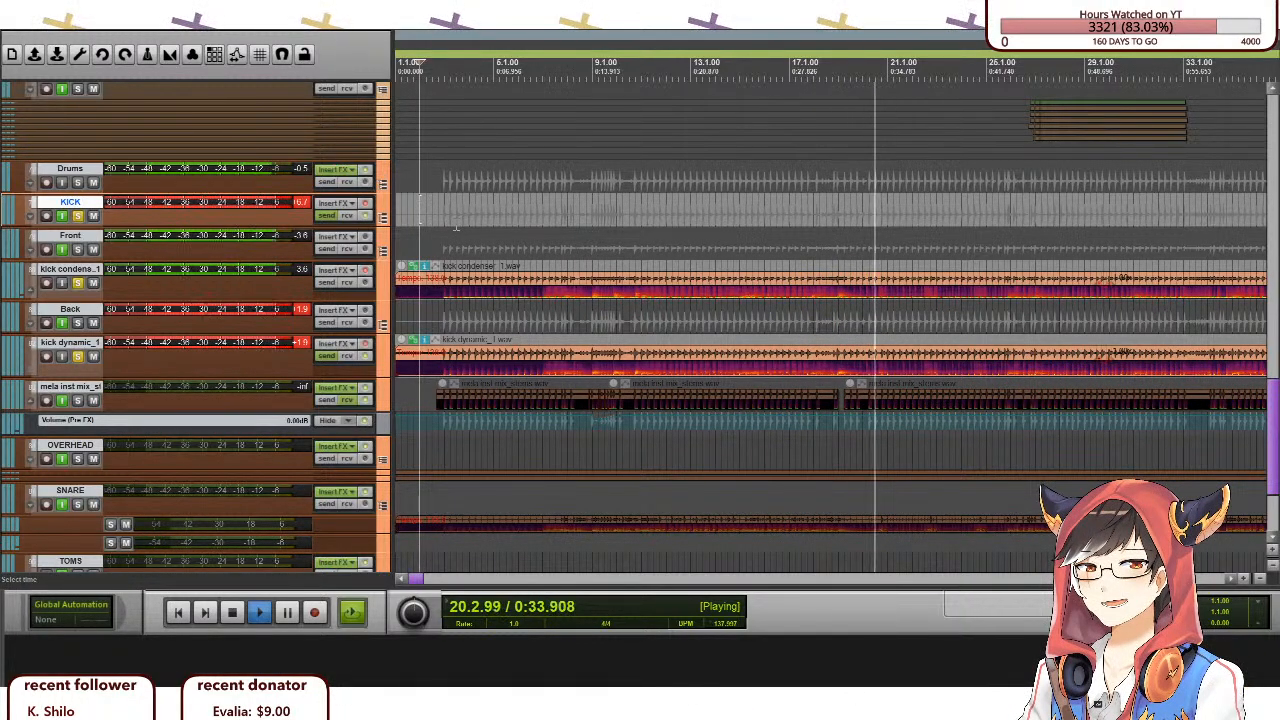
key(space)
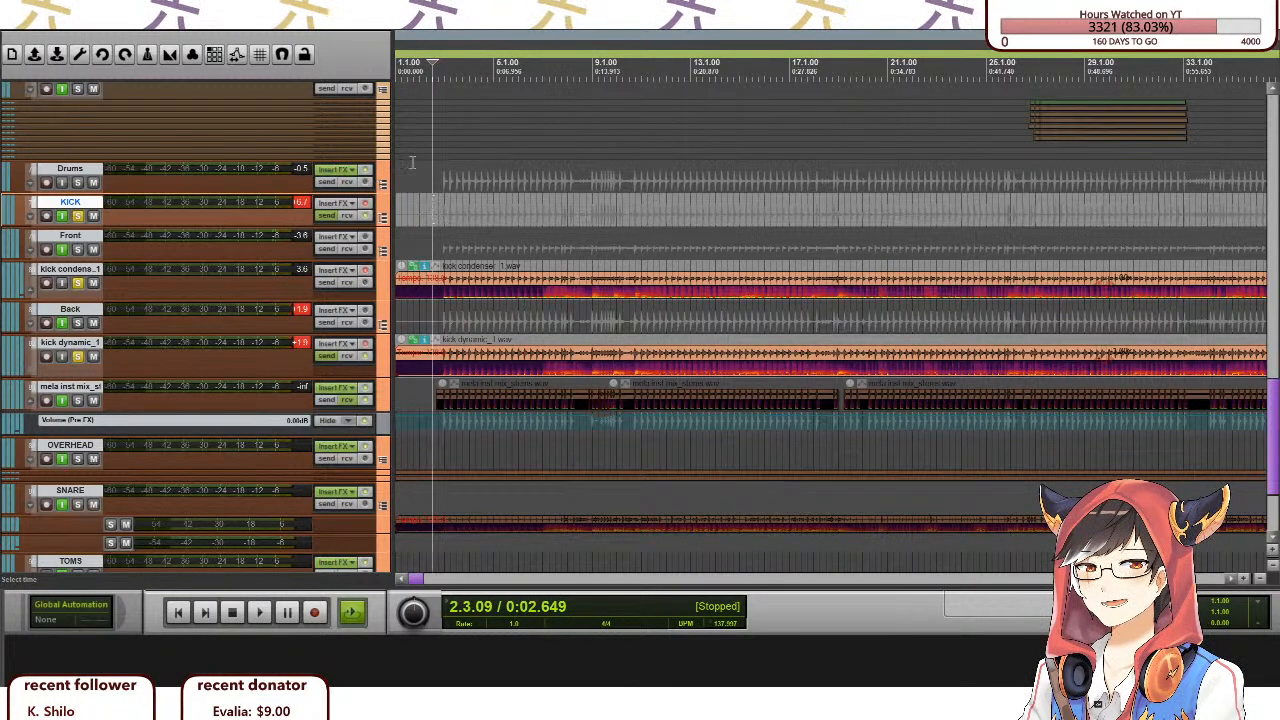
Re-enable the effects on the kick dynamic_1, kick condenser and KICK tracks.
click(366, 345)
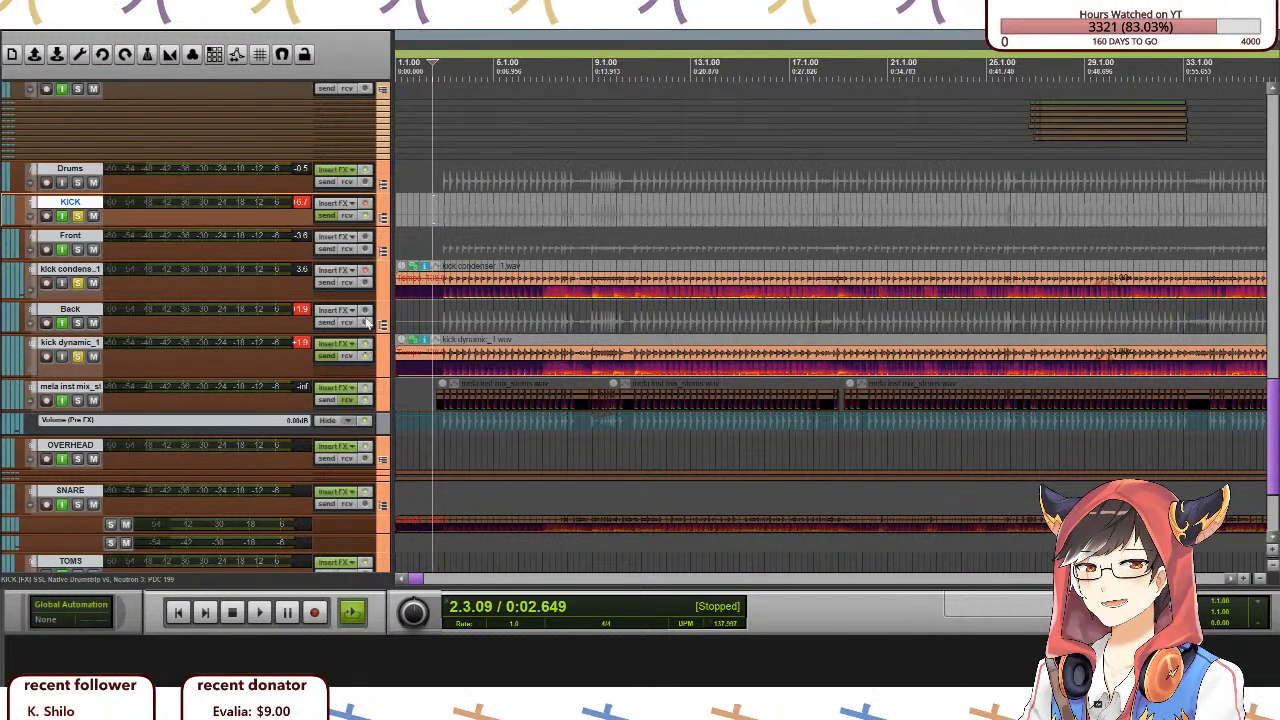
click(366, 271)
click(366, 205)
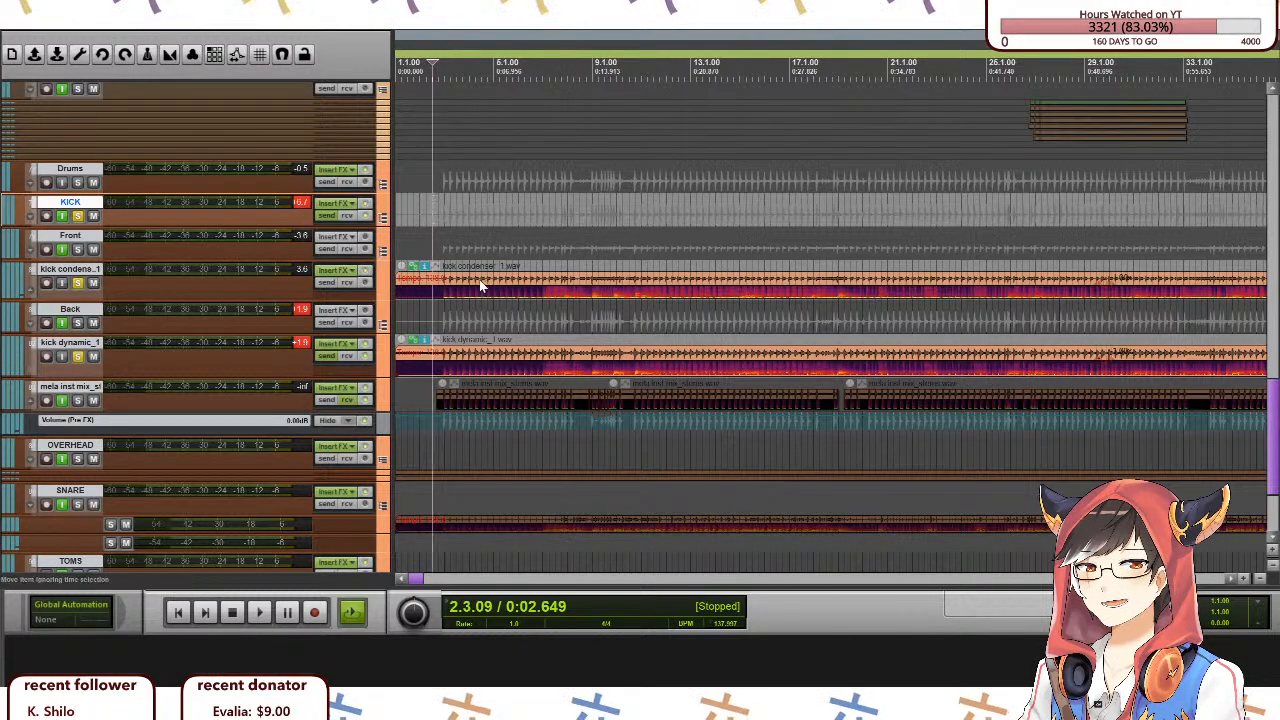
Place the edit cursor at about 2.3.01, just before the first kick hits.
click(438, 275)
click(432, 275)
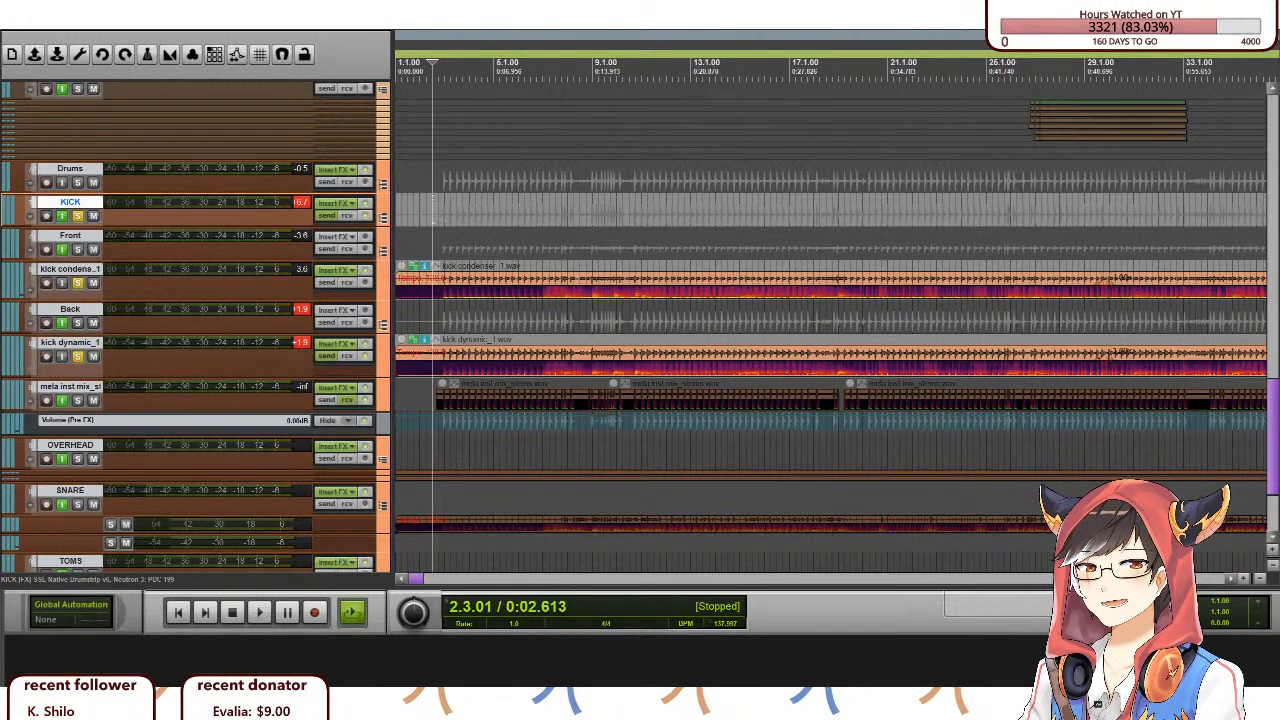
key(alt+Tab)
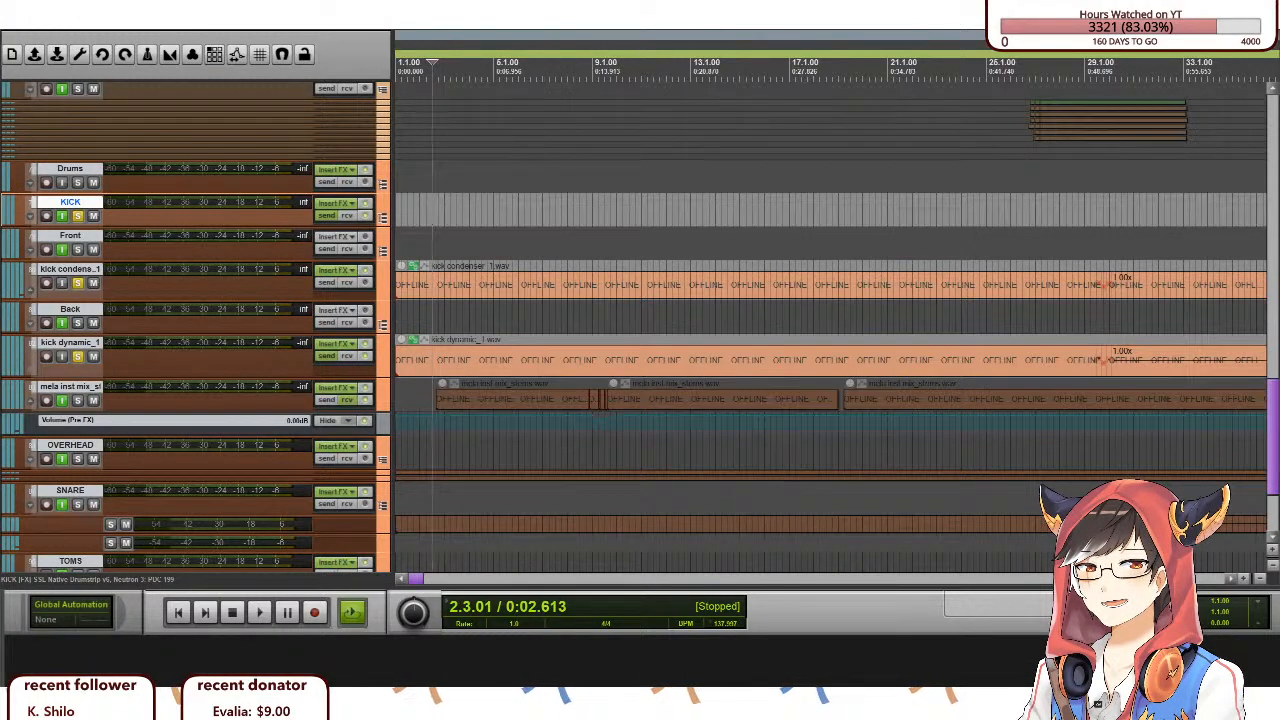
key(alt+Tab)
key(alt+Tab)
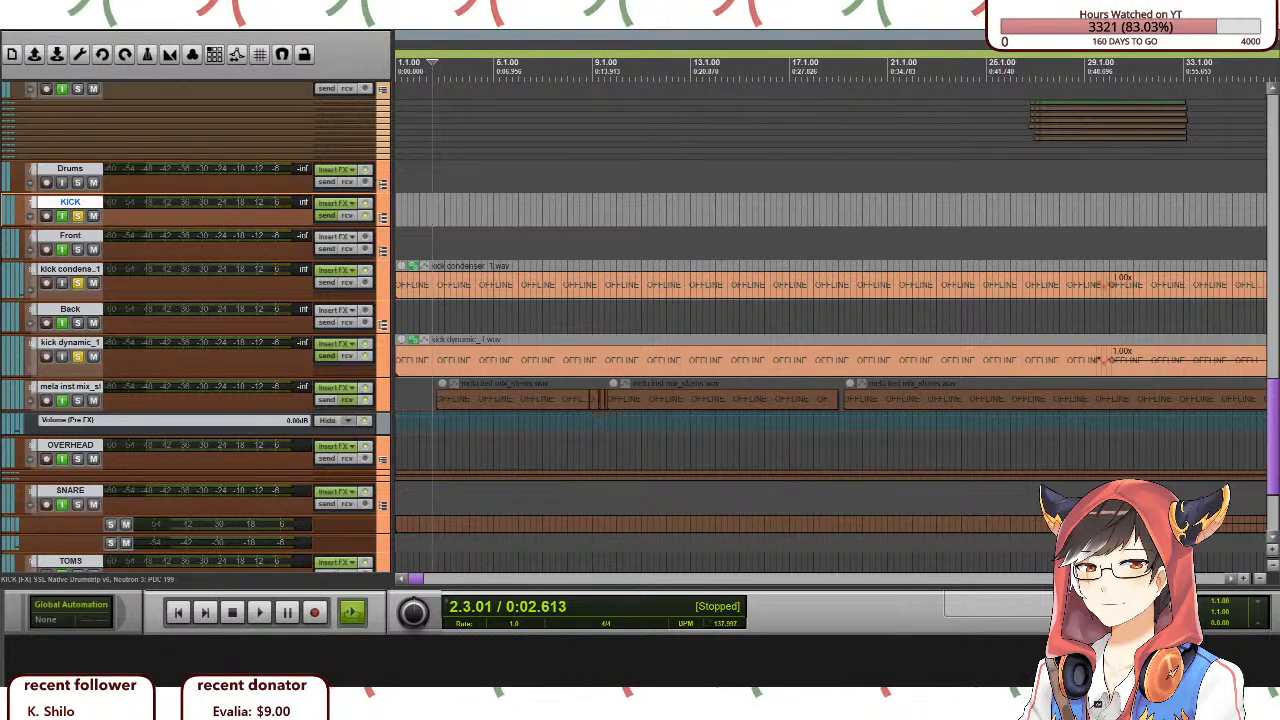
Enlarge the docked effects area for the kick dynamic_1 chain and display its Neutron 3 plug-in.
click(1058, 450)
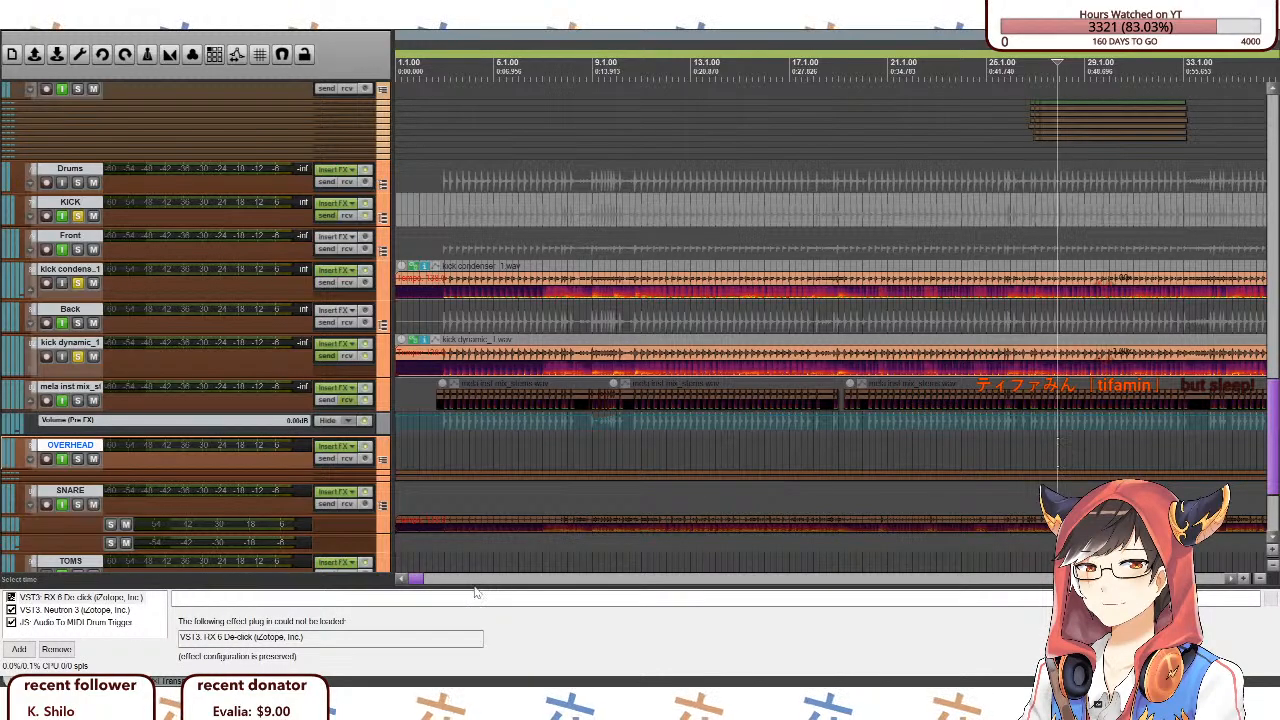
drag(476, 591, 479, 385)
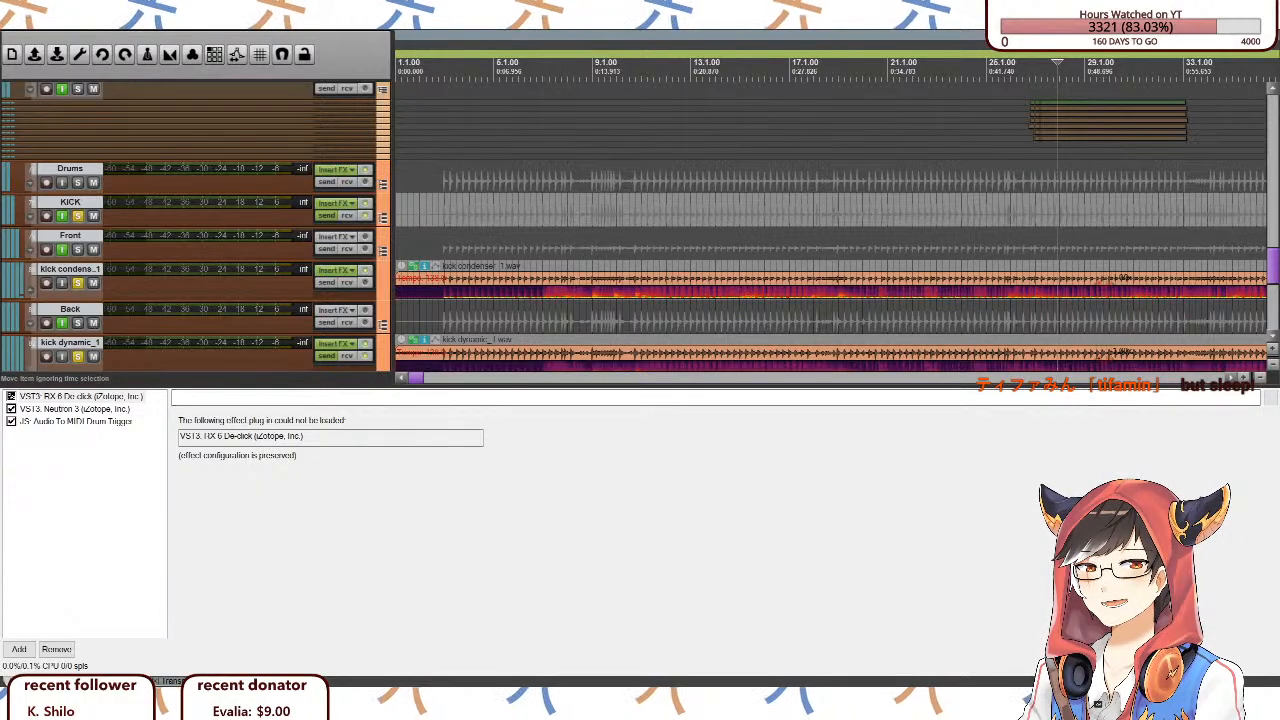
click(106, 410)
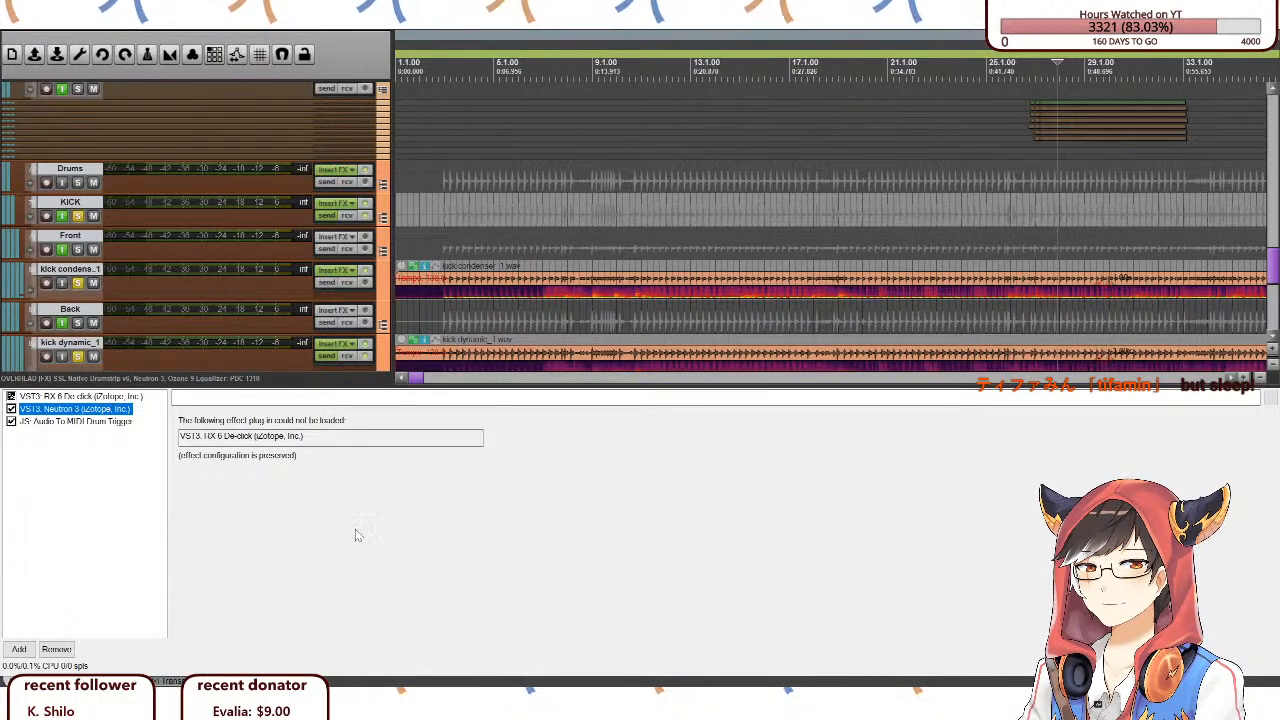
click(45, 397)
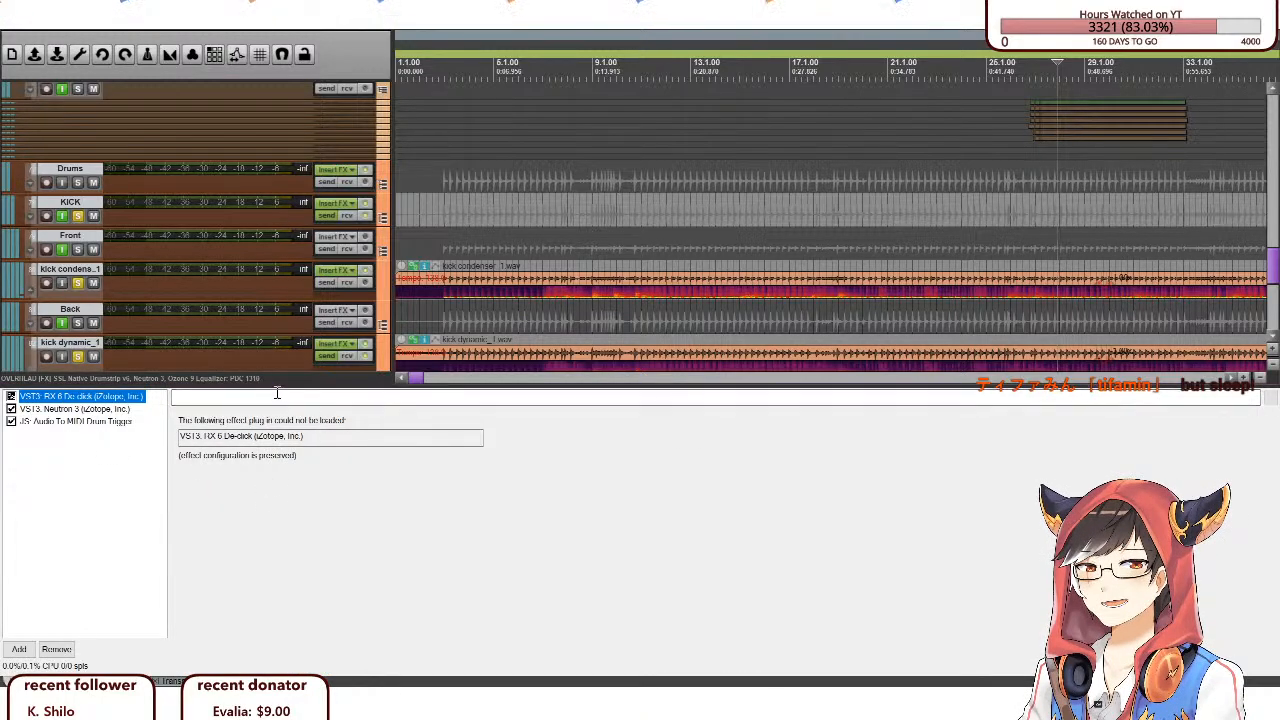
drag(278, 391, 276, 339)
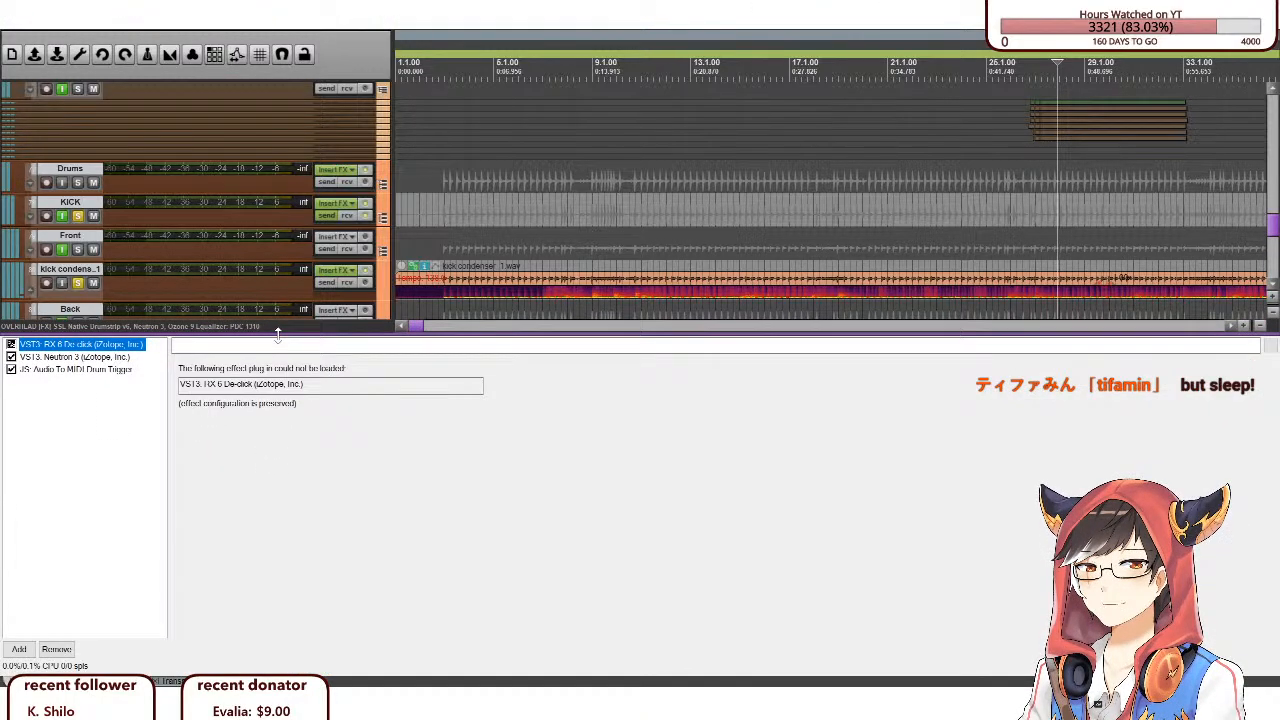
click(62, 357)
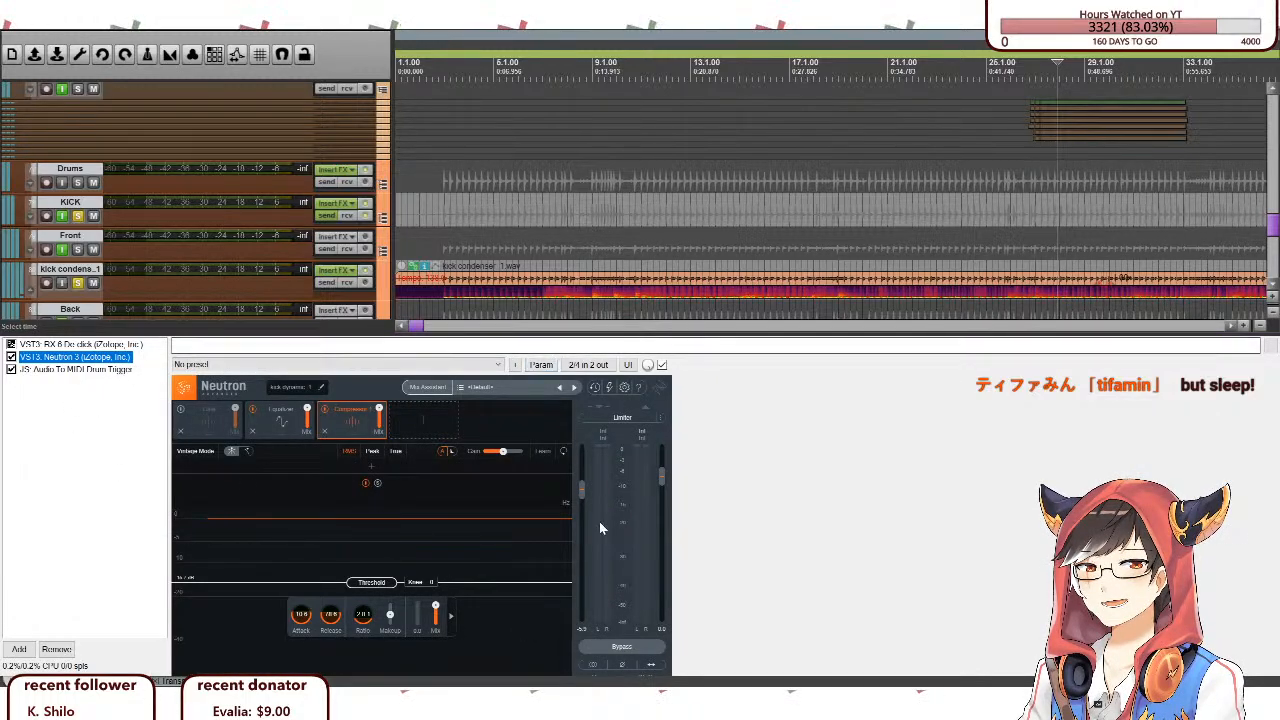
Examine the Equalizer and Compressor 1 modules in Neutron 3 on kick dynamic_1, returning to the Equalizer.
key(alt+Tab)
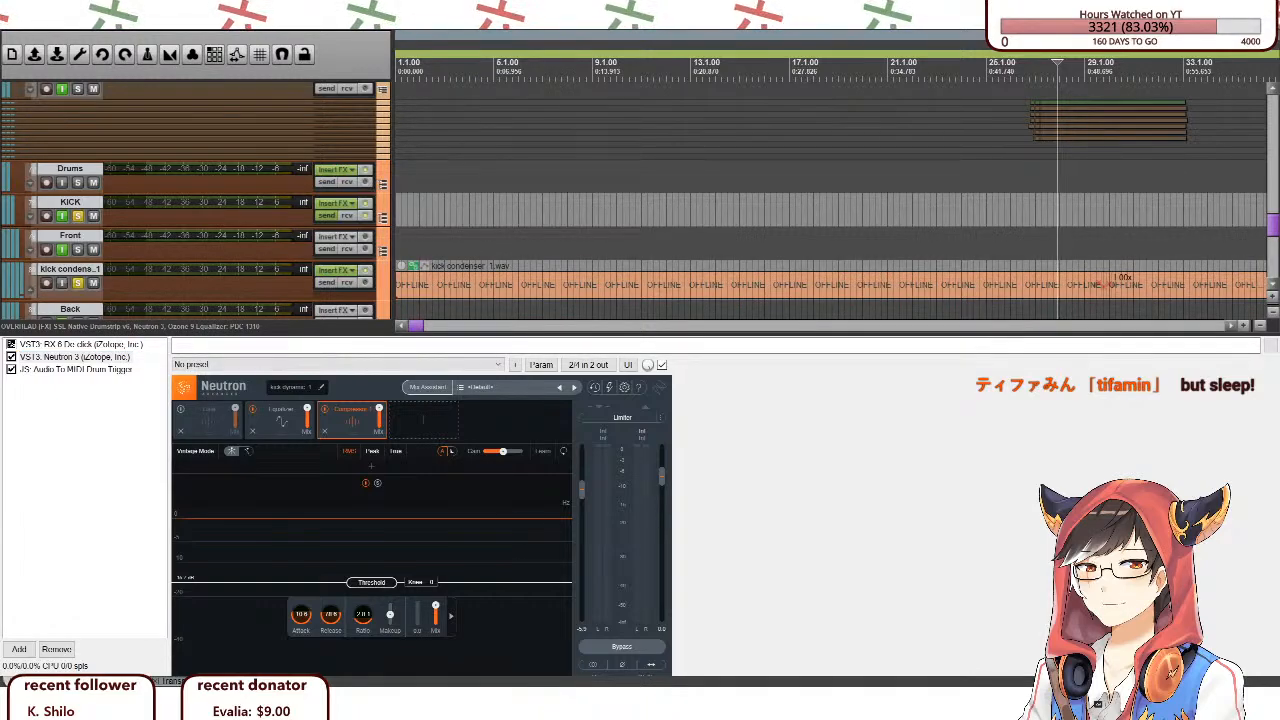
key(alt+Tab)
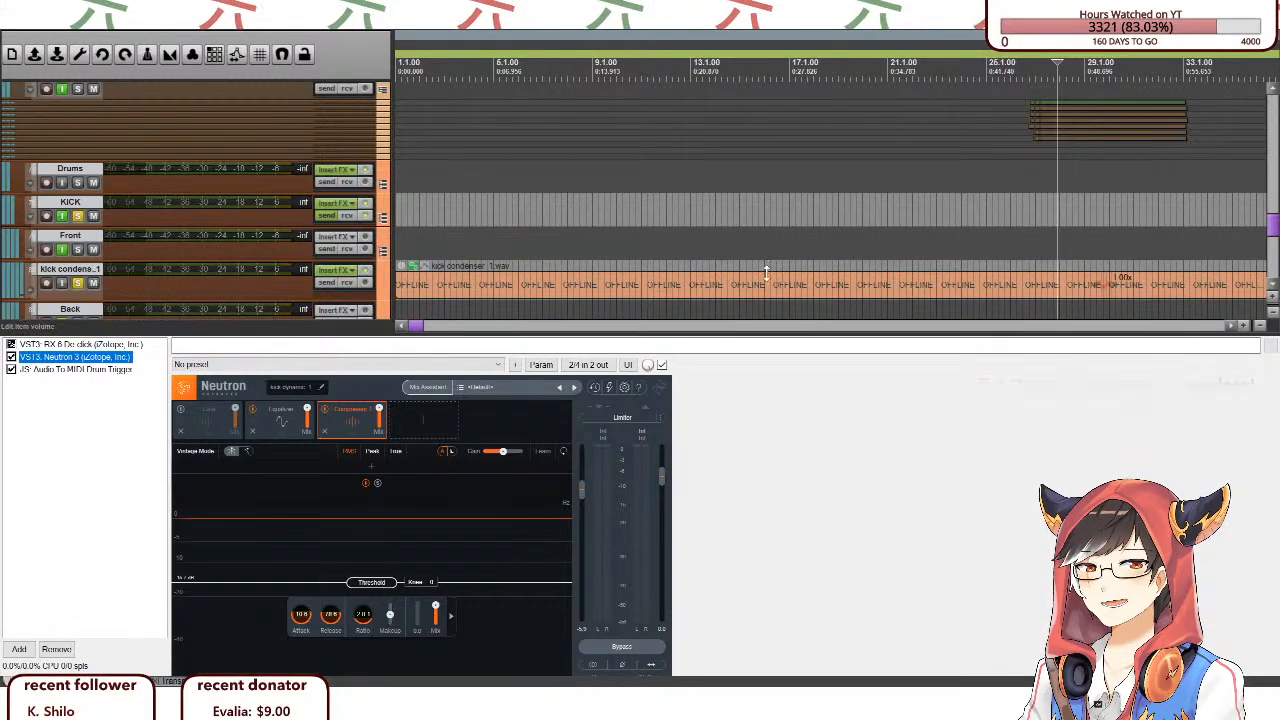
click(282, 420)
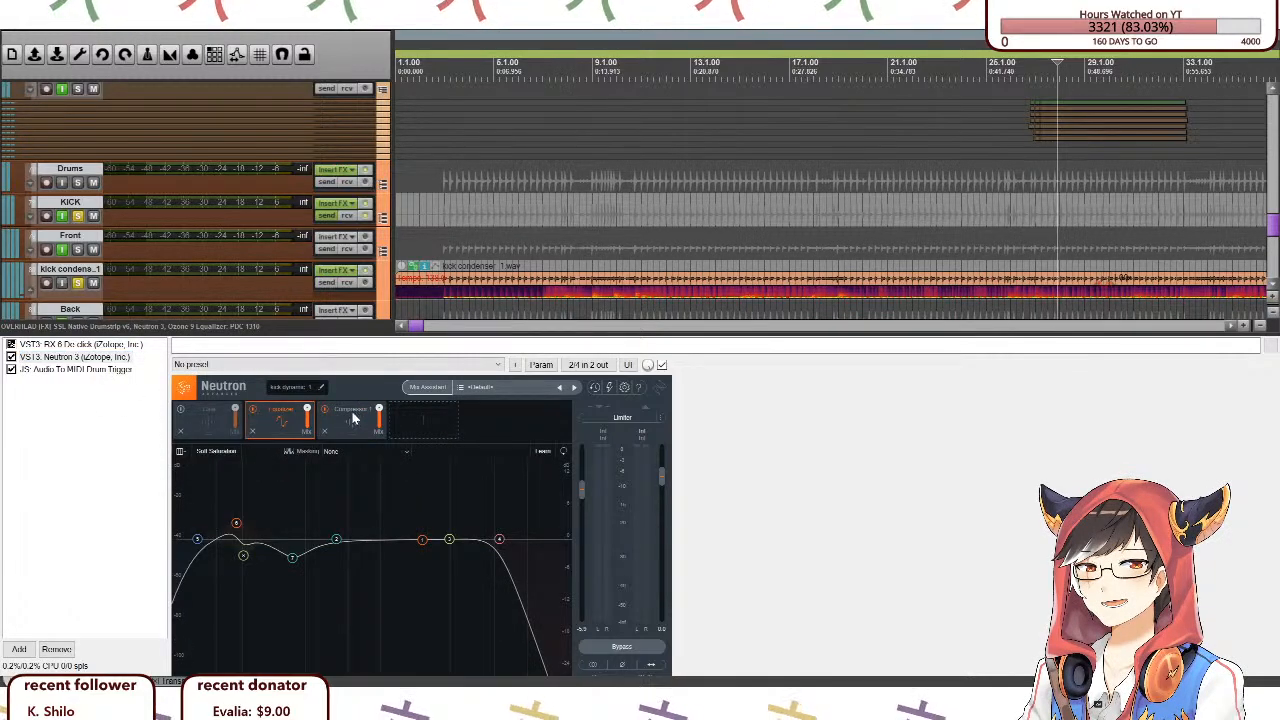
click(350, 422)
click(258, 418)
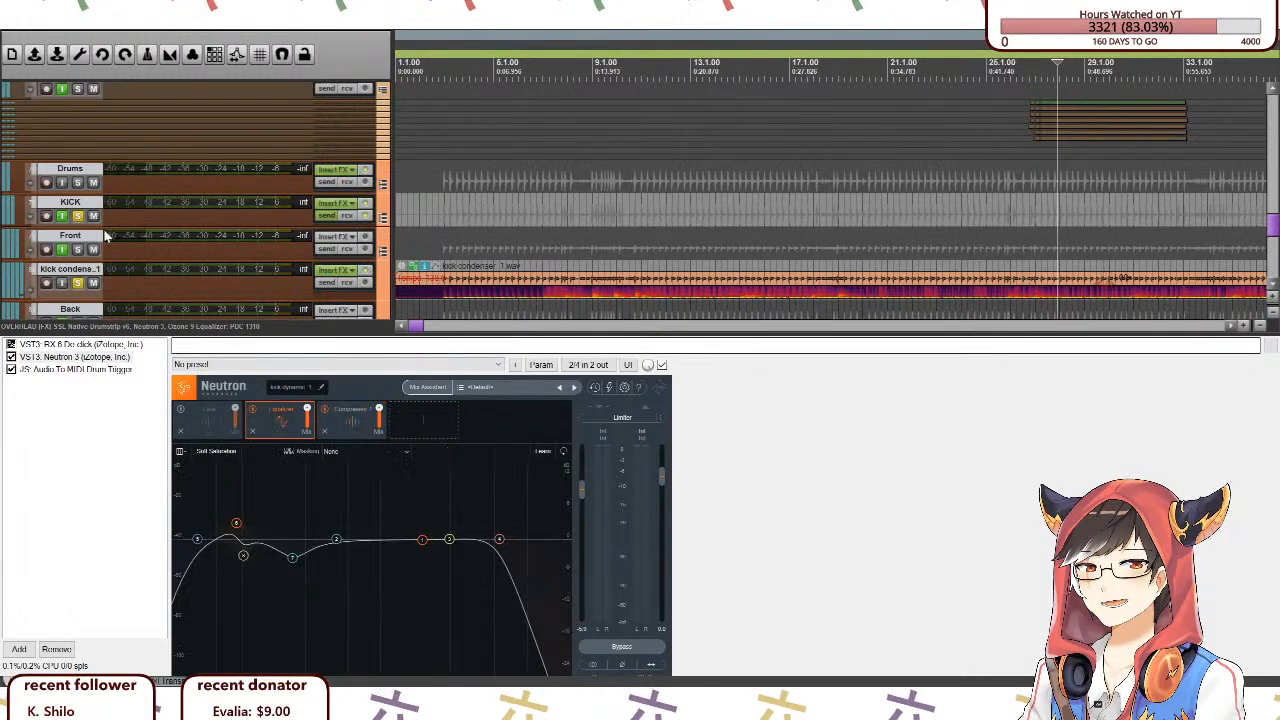
Shrink the docked area to show more tracks and place the edit cursor at about 2.3.34 on the kick condenser track.
scroll(349, 291, down, 1)
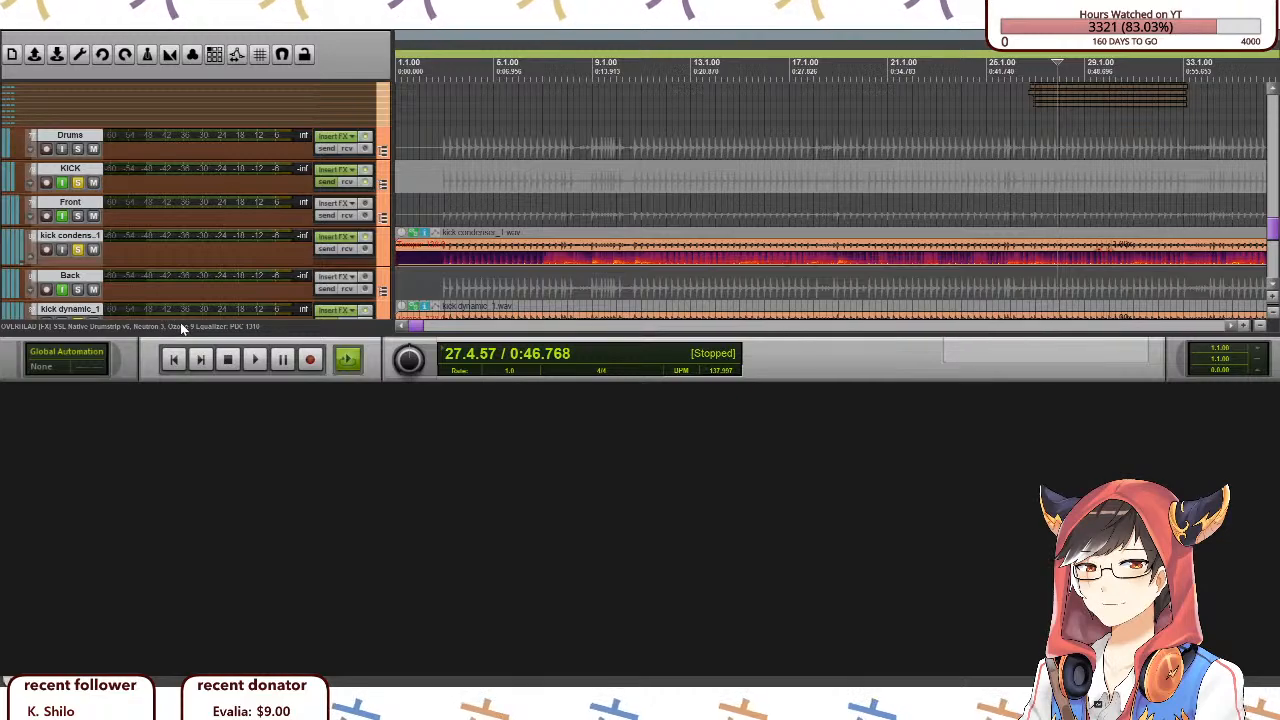
drag(186, 343, 227, 643)
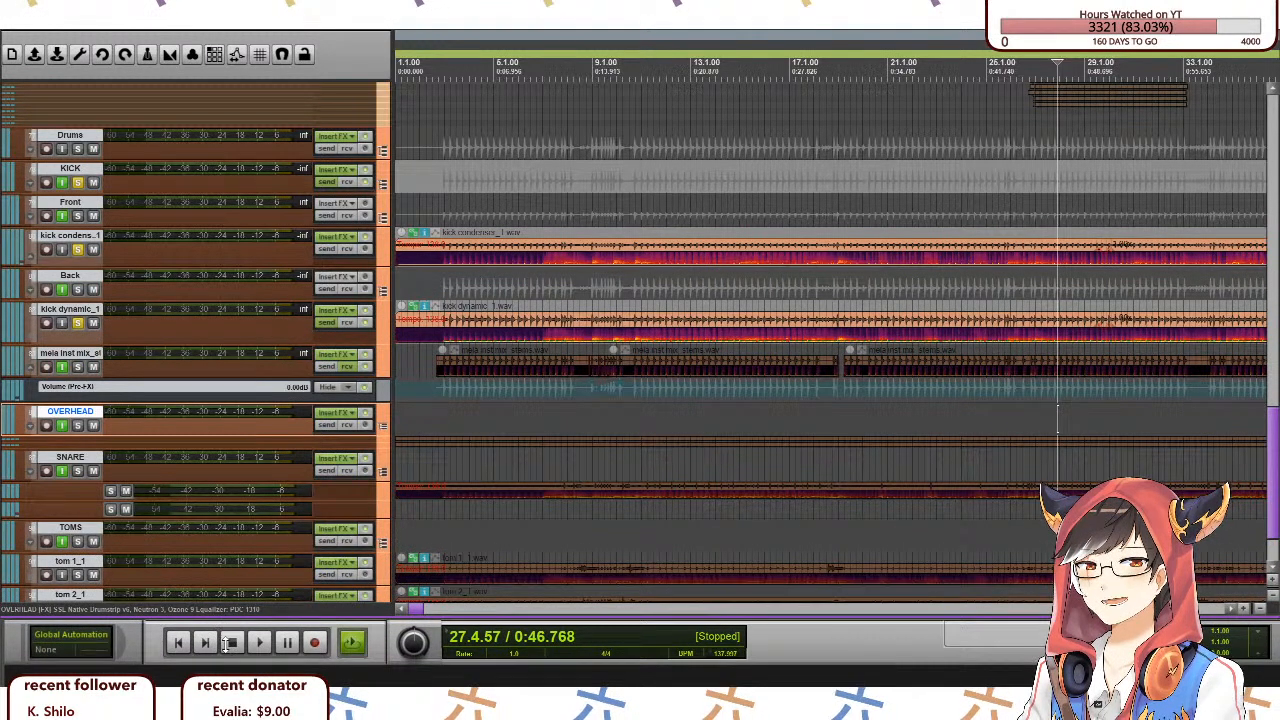
click(437, 180)
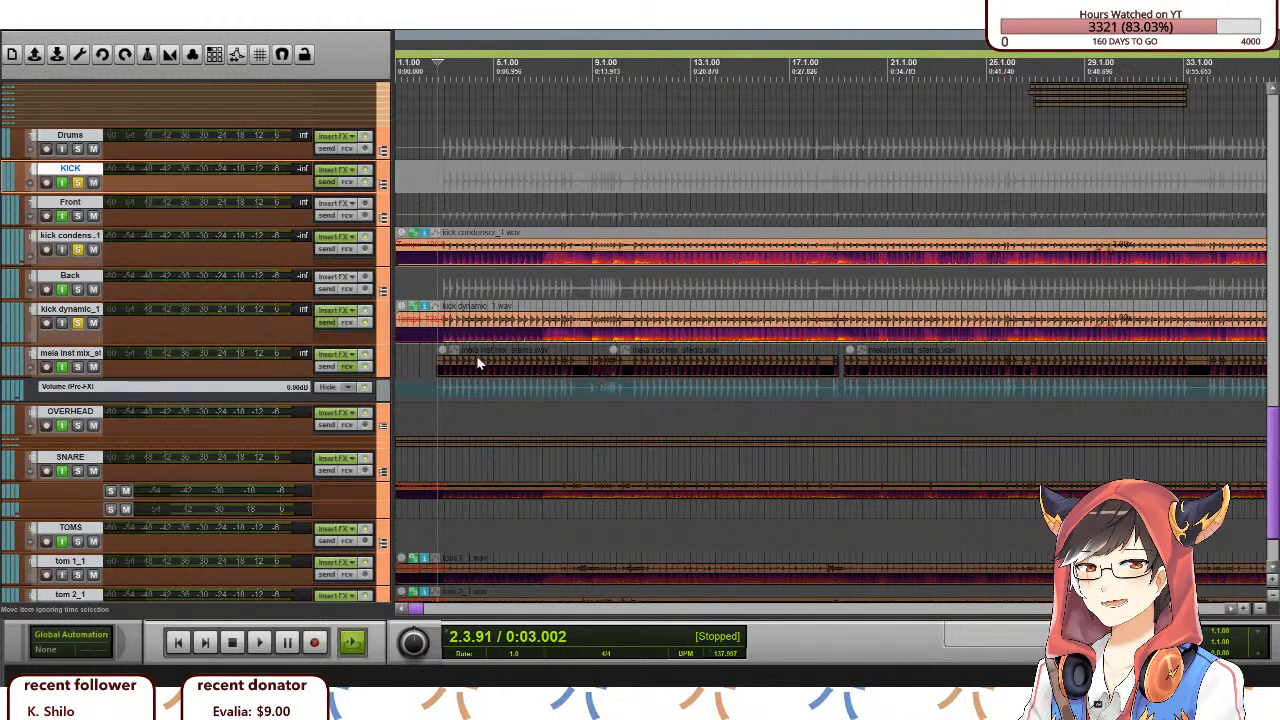
click(462, 330)
click(468, 251)
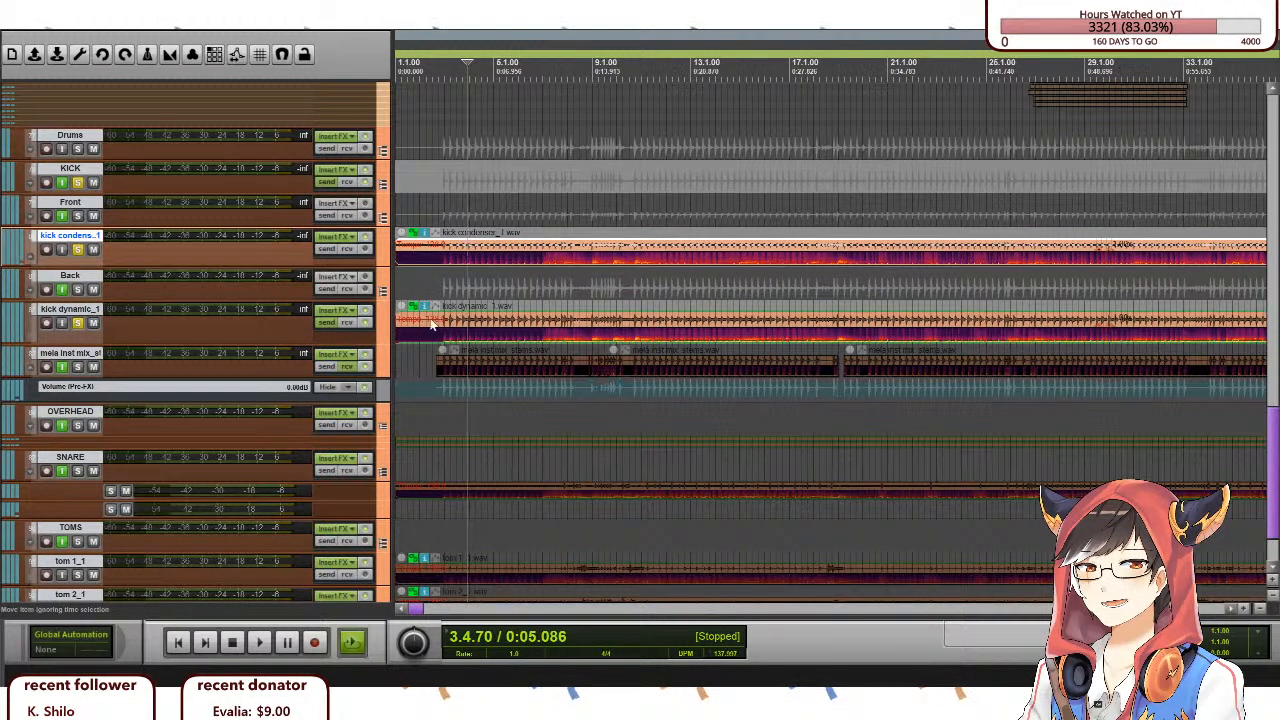
click(442, 332)
click(435, 249)
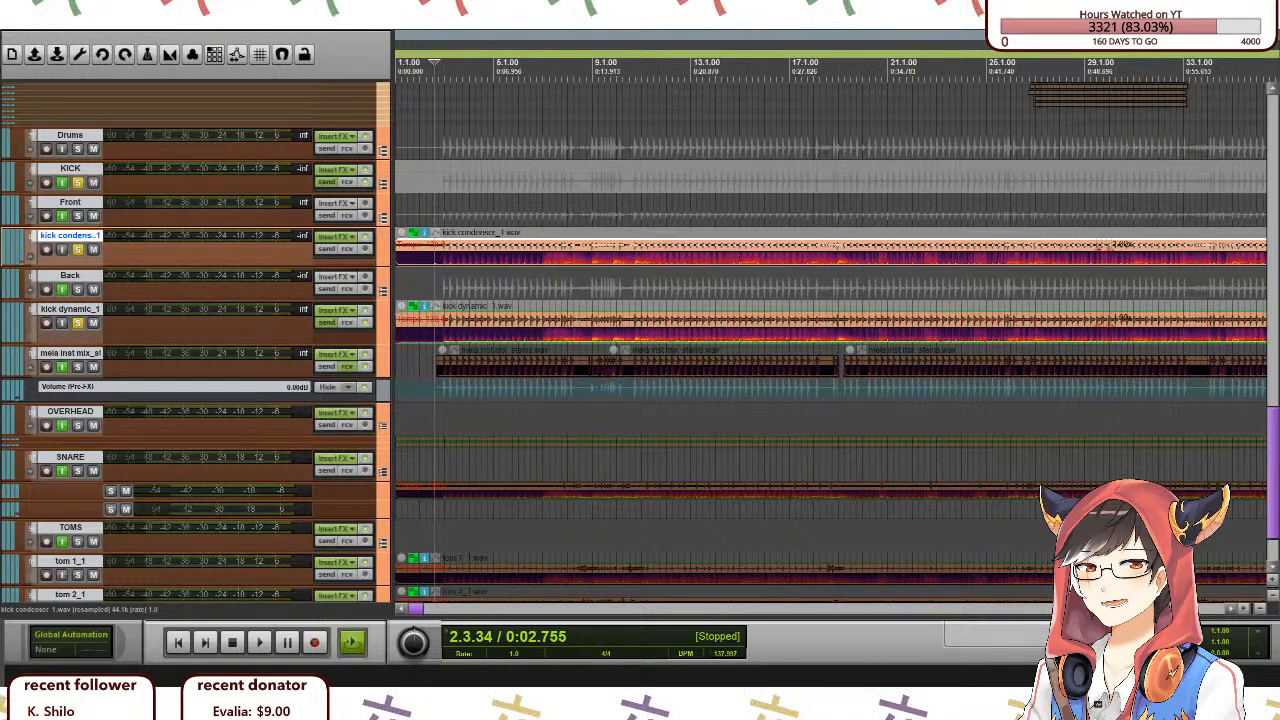
Place the edit cursor at about 1.4.57 on the KICK track and play the soloed kick microphones with effects.
click(436, 272)
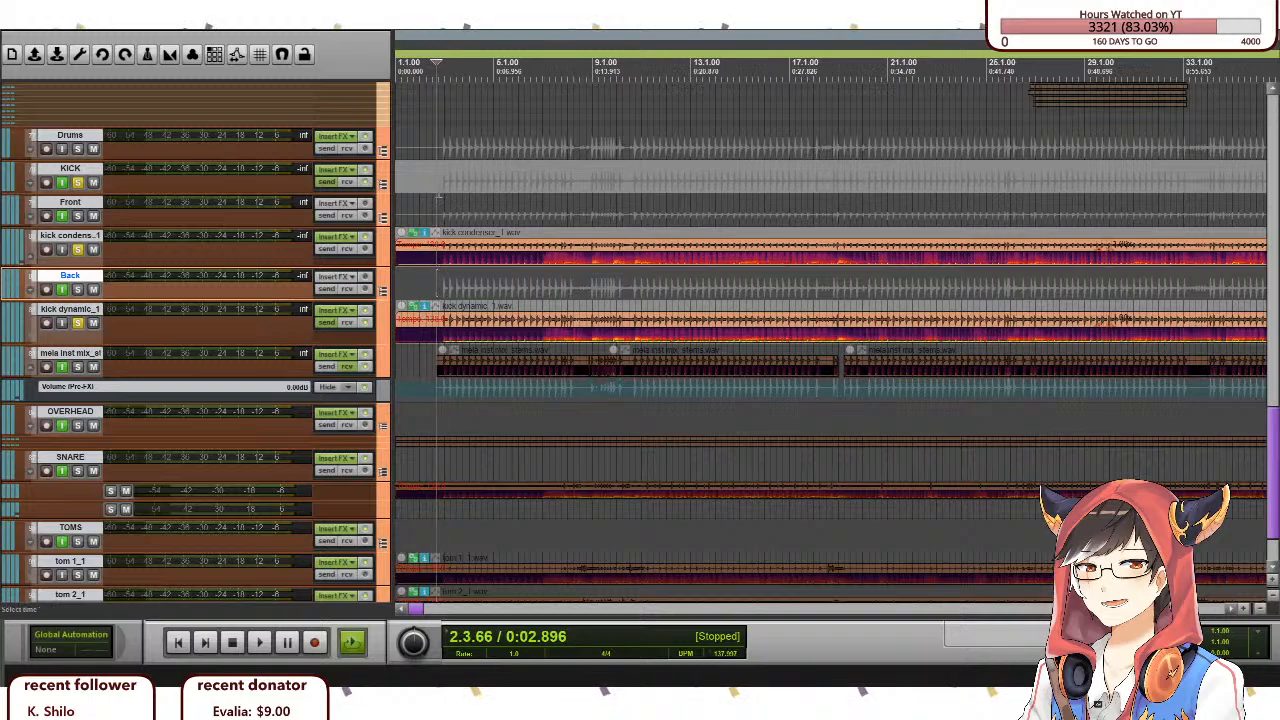
click(424, 180)
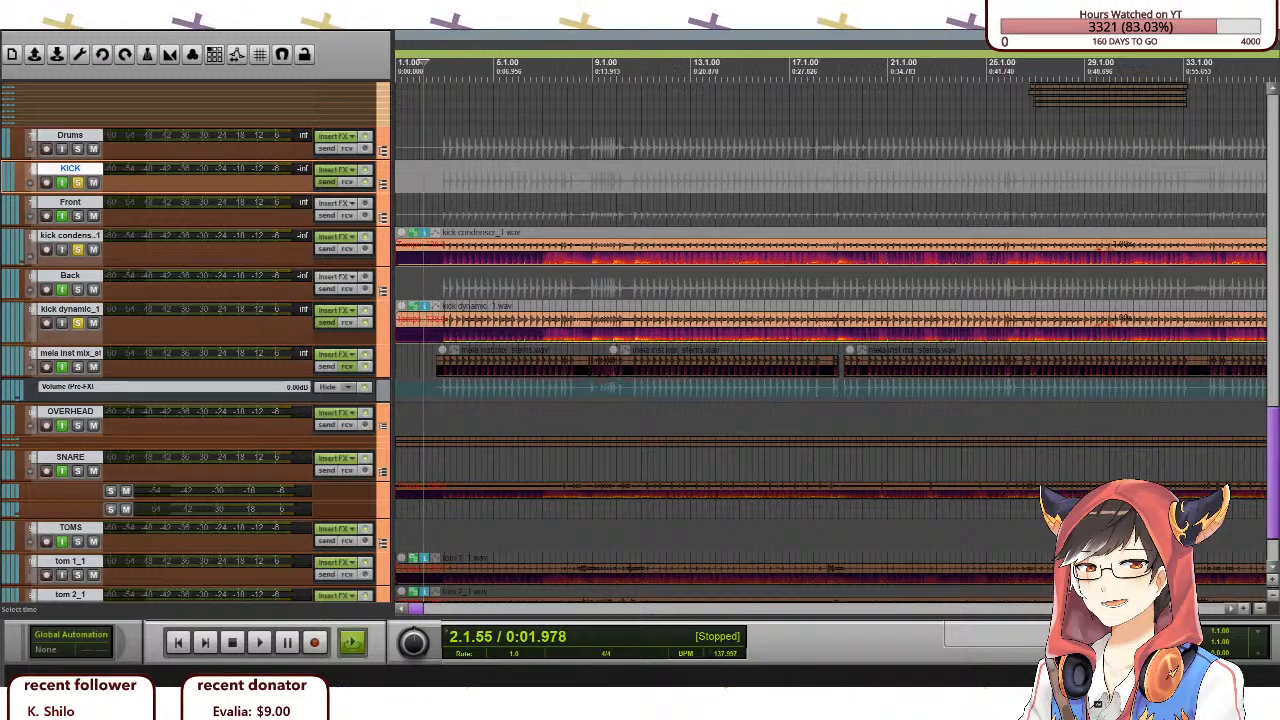
click(418, 187)
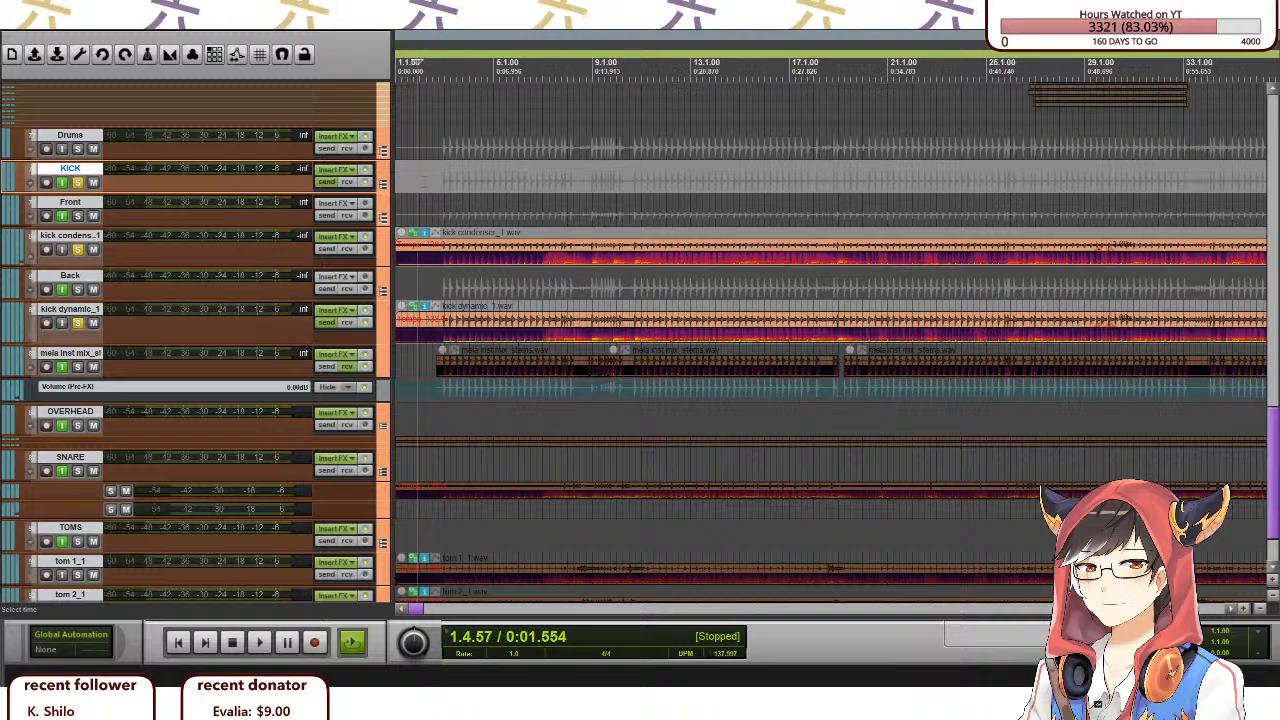
key(space)
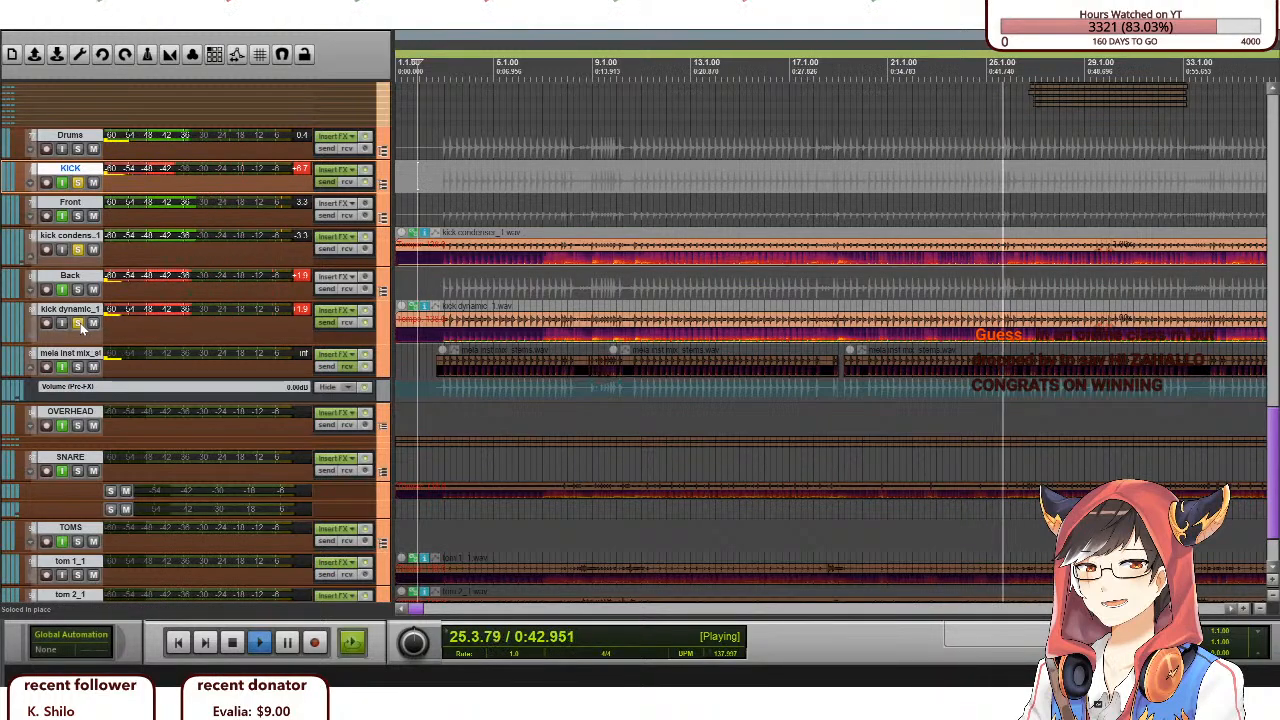
Unsolo the kick condenser and kick dynamic_1 tracks during playback, and make the mela inst mix track and its volume envelope lane taller.
click(76, 248)
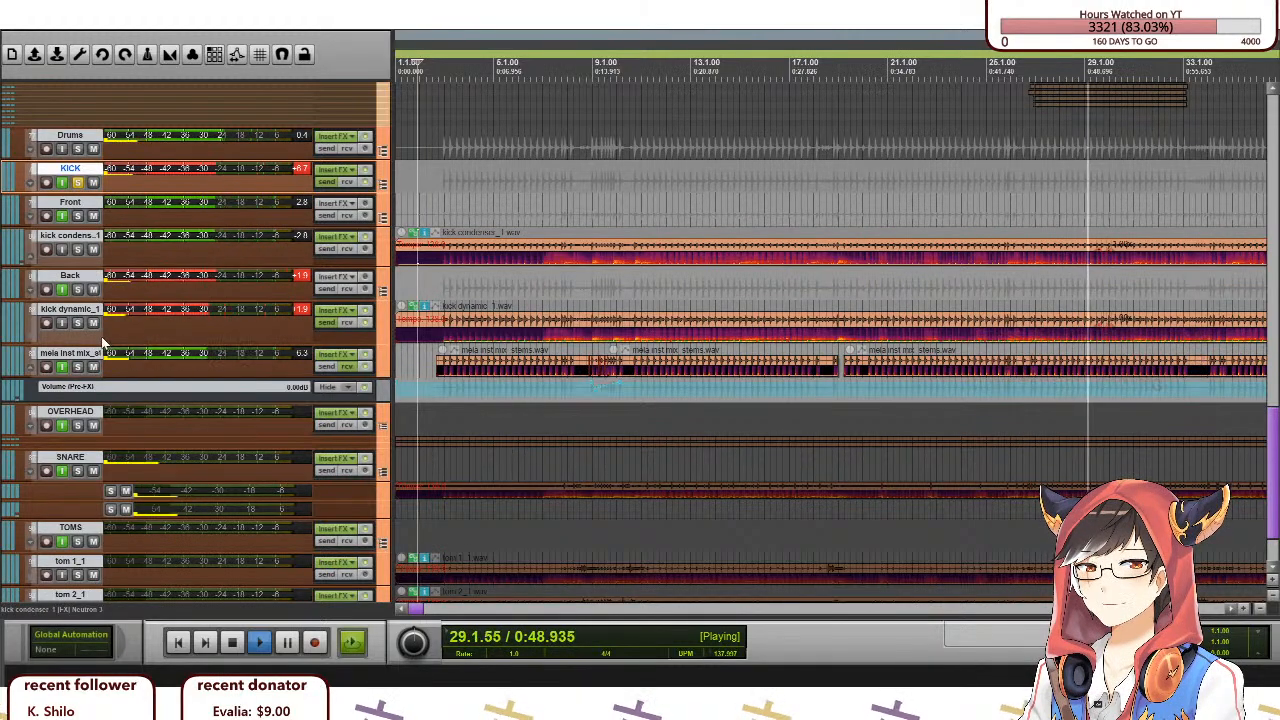
drag(80, 379, 86, 401)
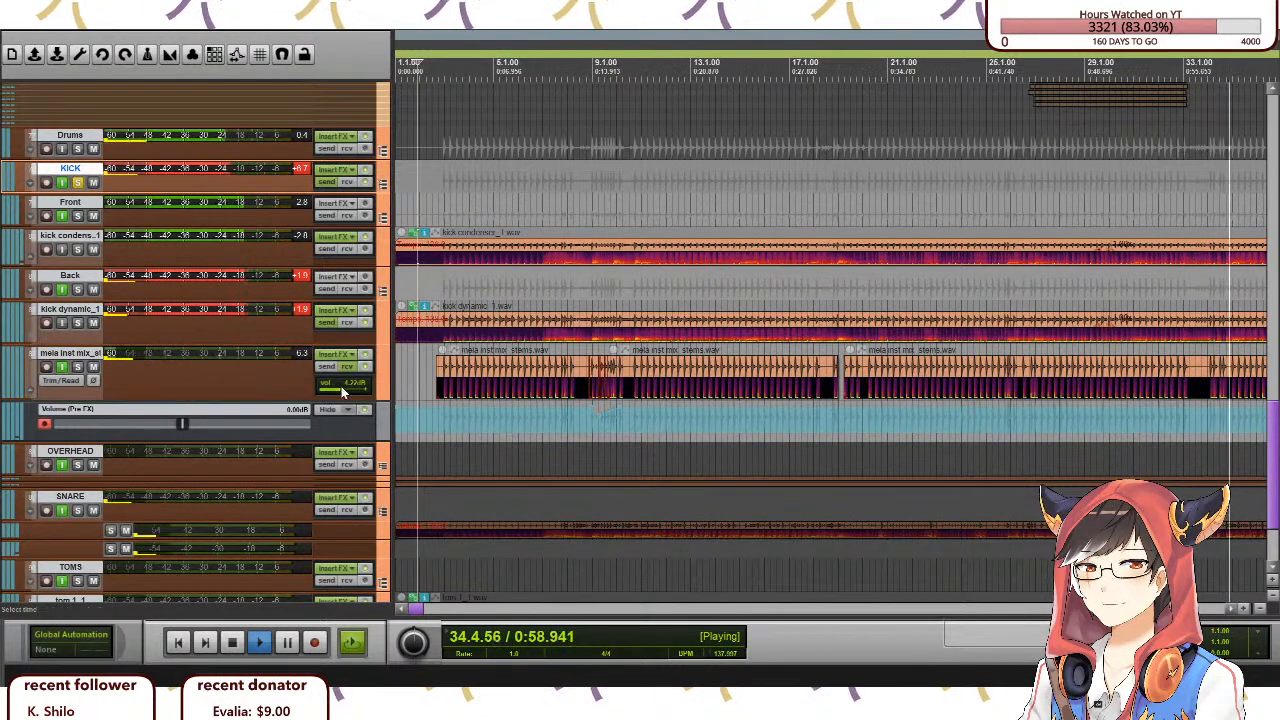
scroll(678, 383, down, 4)
scroll(678, 383, down, 1)
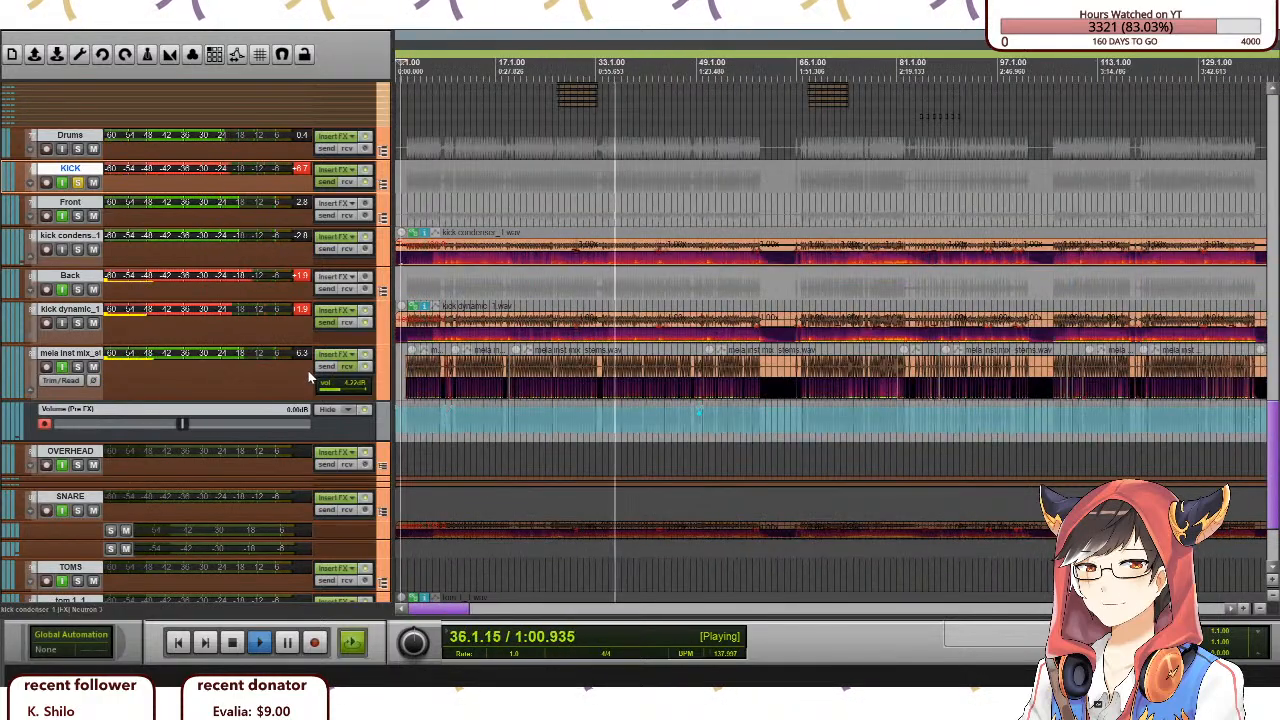
scroll(445, 380, up, 1)
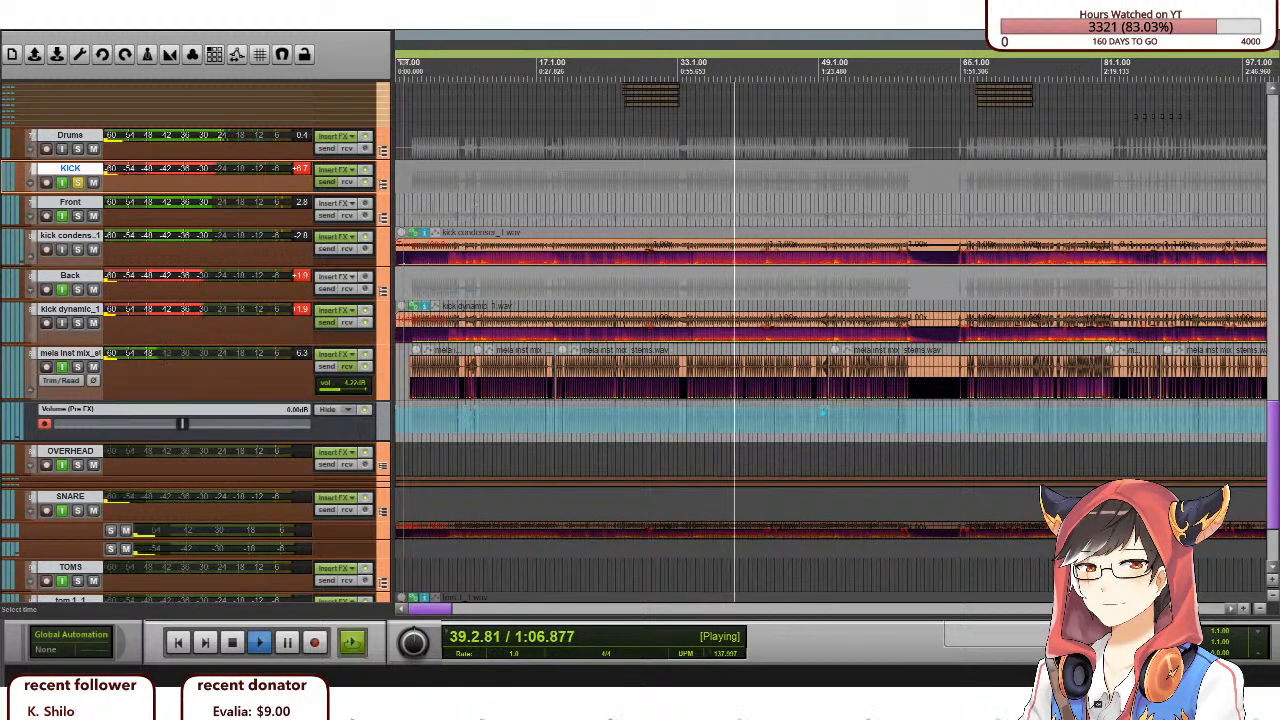
Stop playback and place the edit cursor at about 2.4.73, just before the first kick hit at bar 3.
click(432, 204)
key(space)
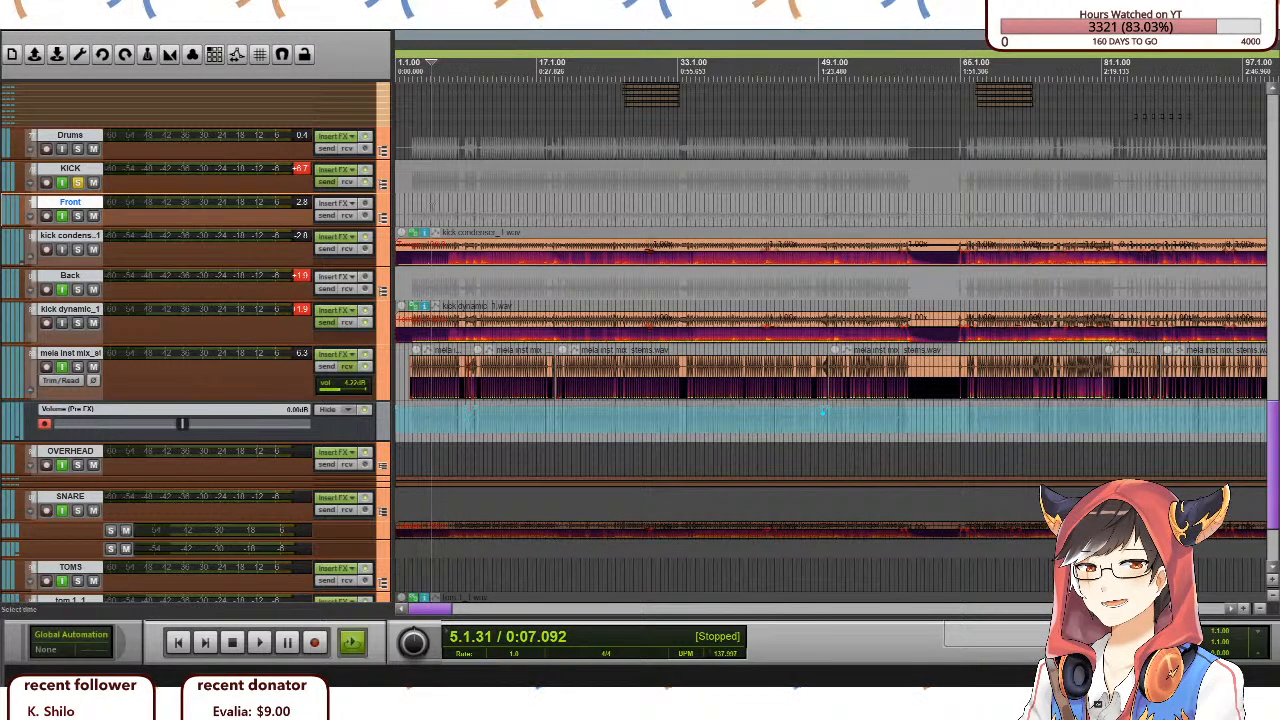
scroll(500, 400, up, 5)
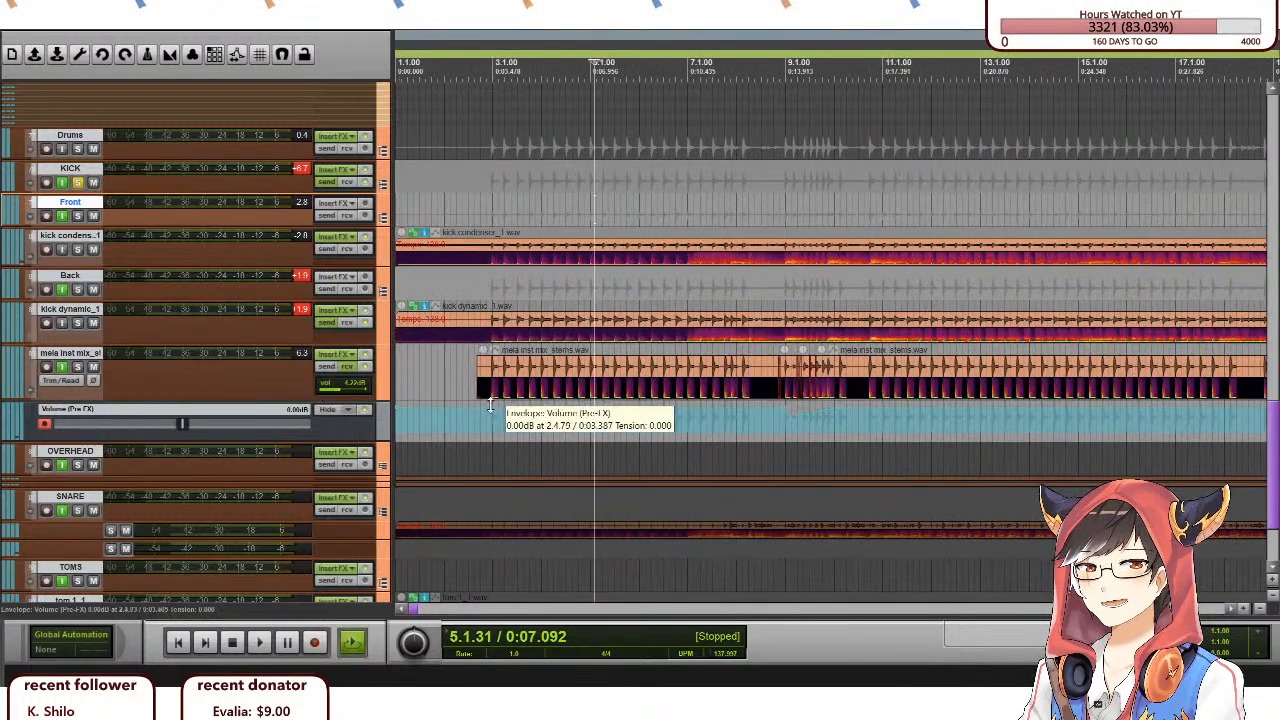
scroll(594, 380, up, 3)
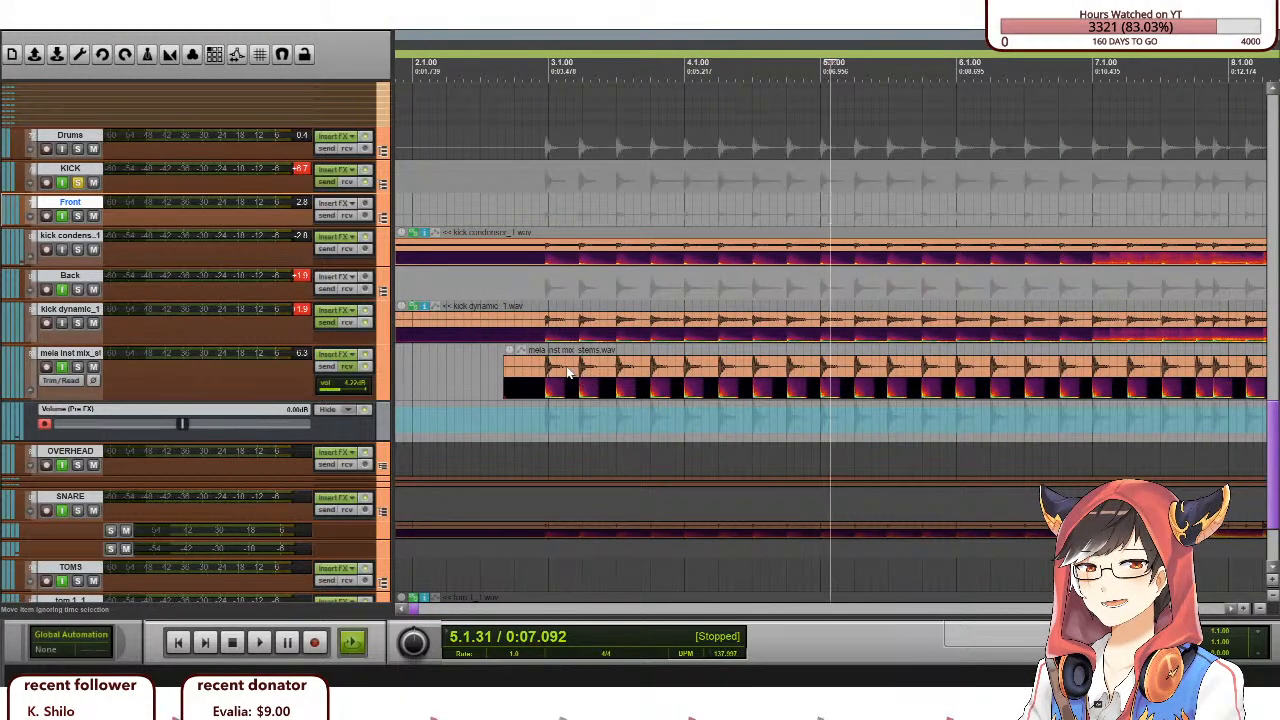
click(540, 283)
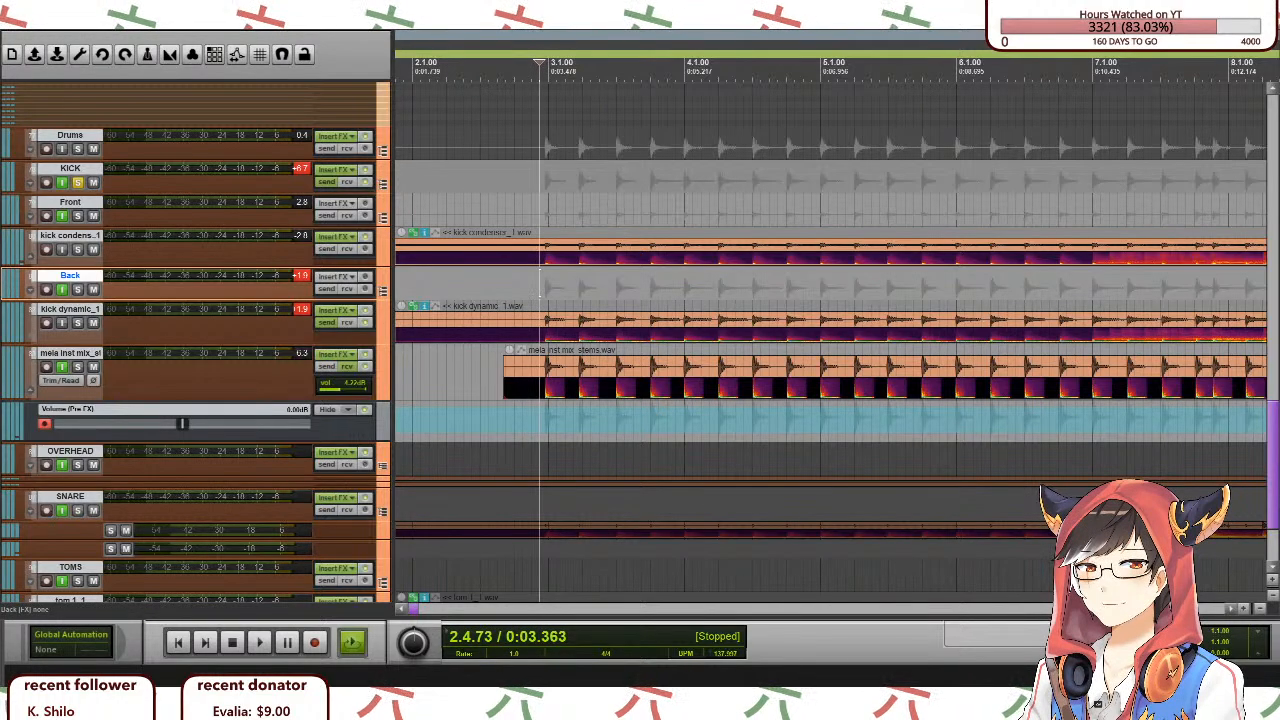
scroll(558, 372, up, 3)
scroll(558, 372, down, 3)
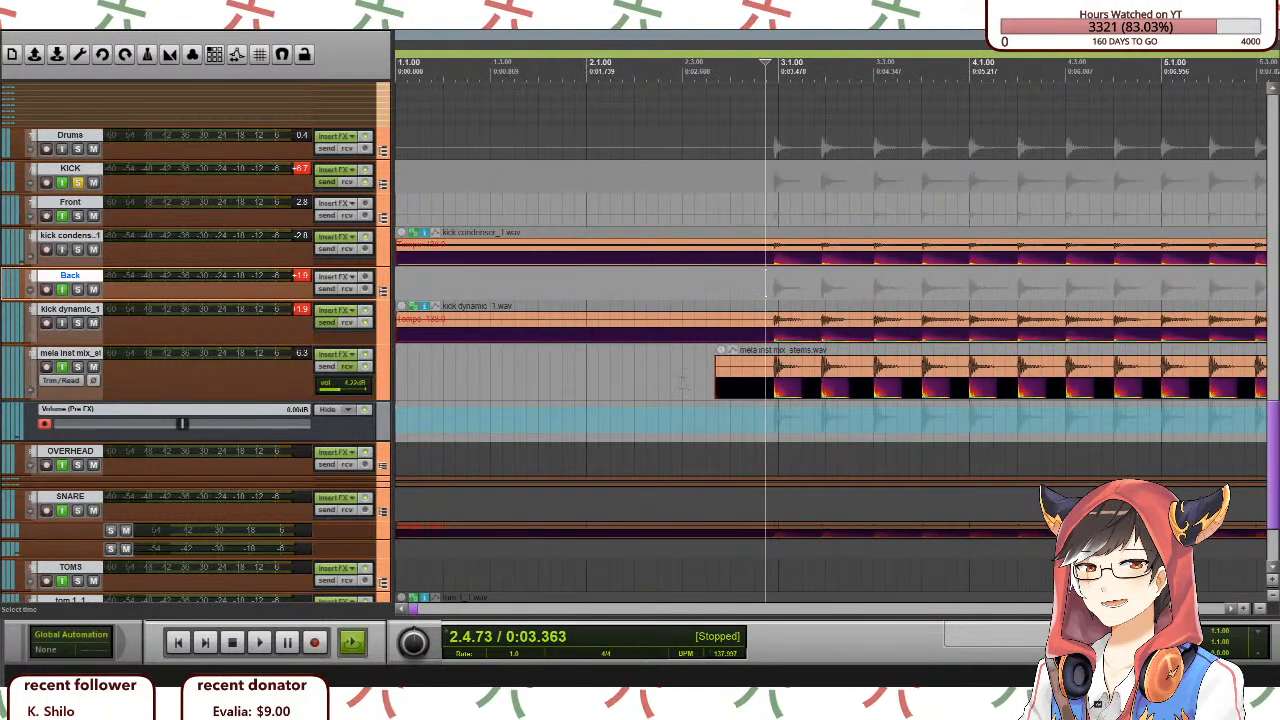
Select the kick dynamic_1 and kick condenser tracks alternately to compare them, ending on kick dynamic_1.
click(271, 324)
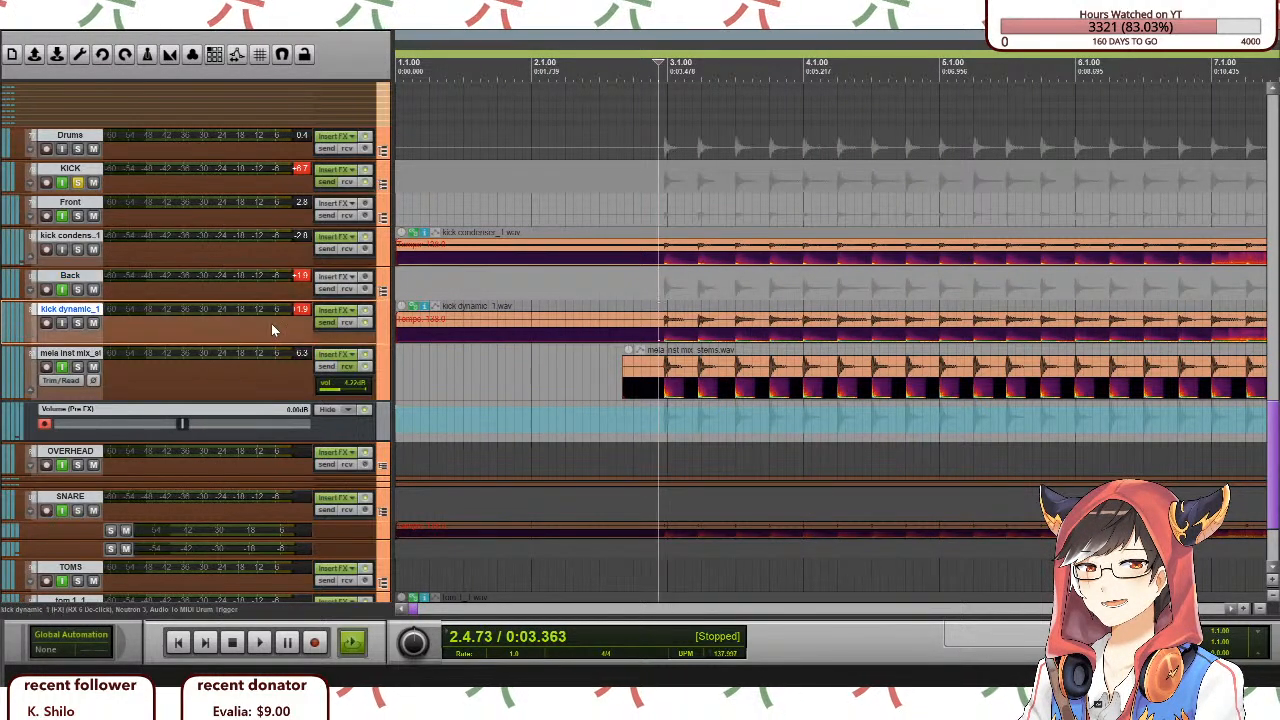
click(268, 256)
click(271, 322)
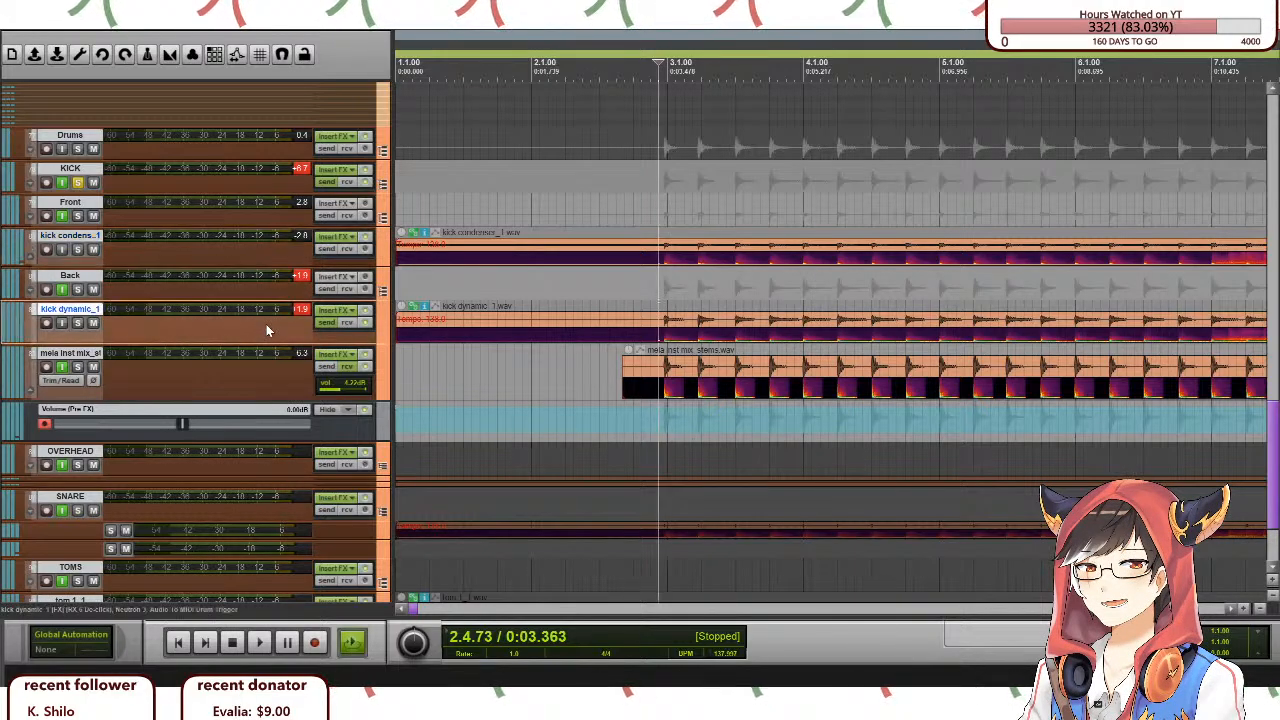
click(262, 258)
click(256, 258)
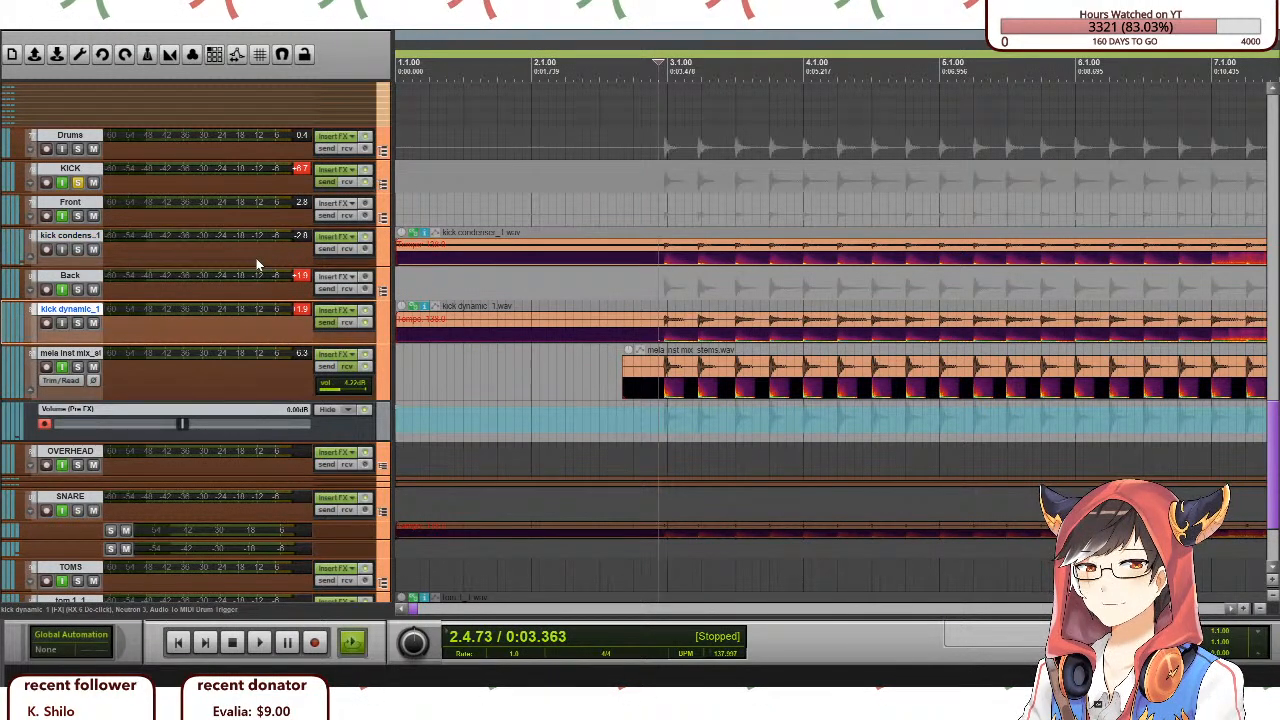
click(267, 328)
scroll(459, 354, down, 6)
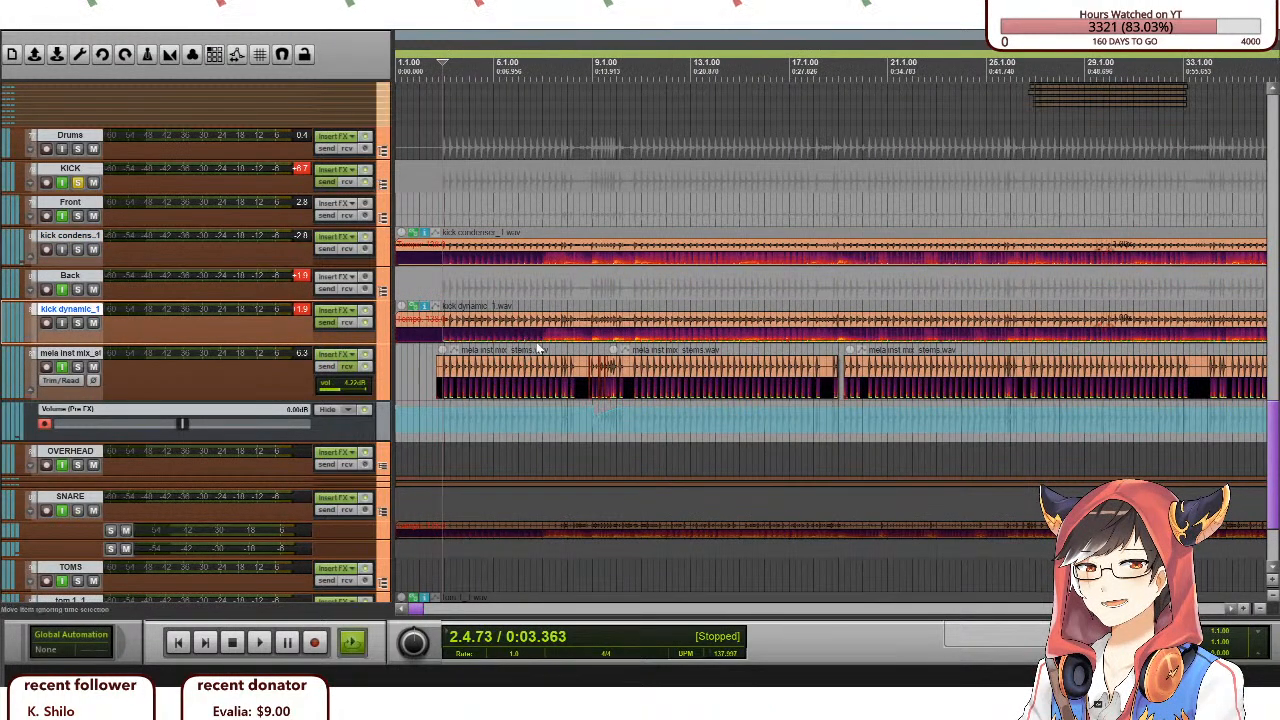
Examine the kick waveforms over the song and place the edit cursor at about 2.4.48 on the Front track.
scroll(618, 362, up, 6)
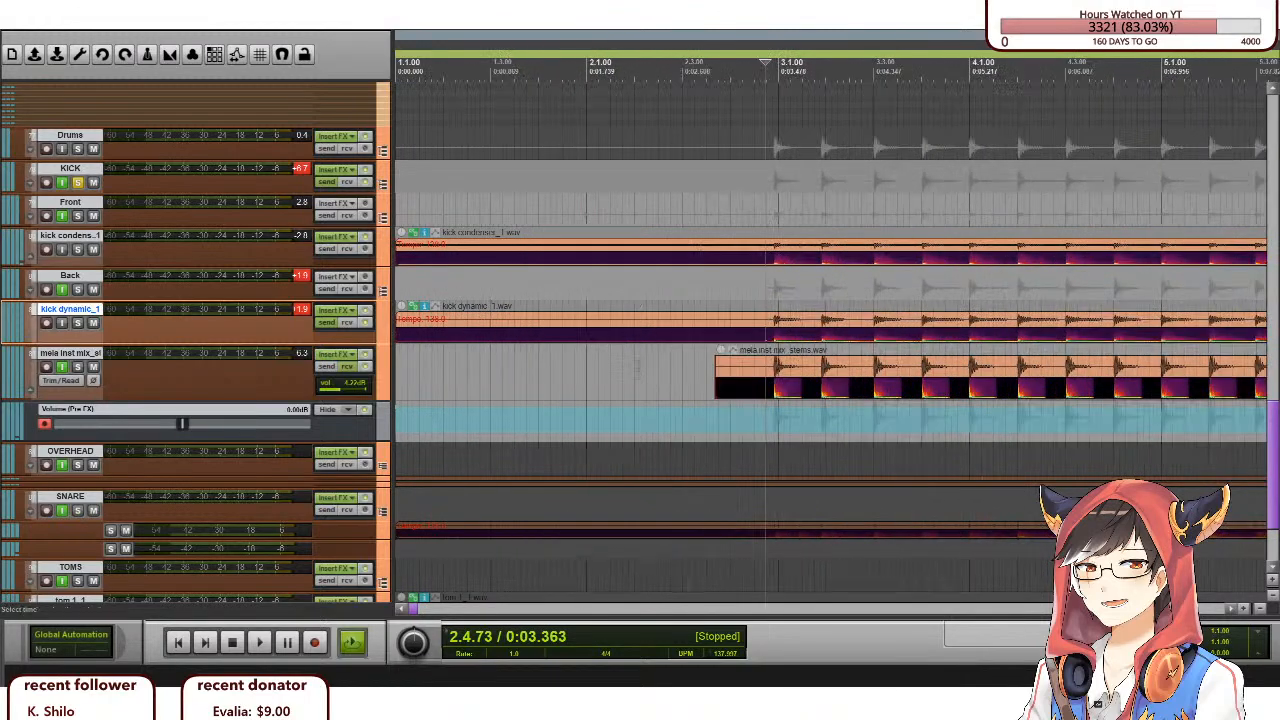
scroll(762, 390, down, 2)
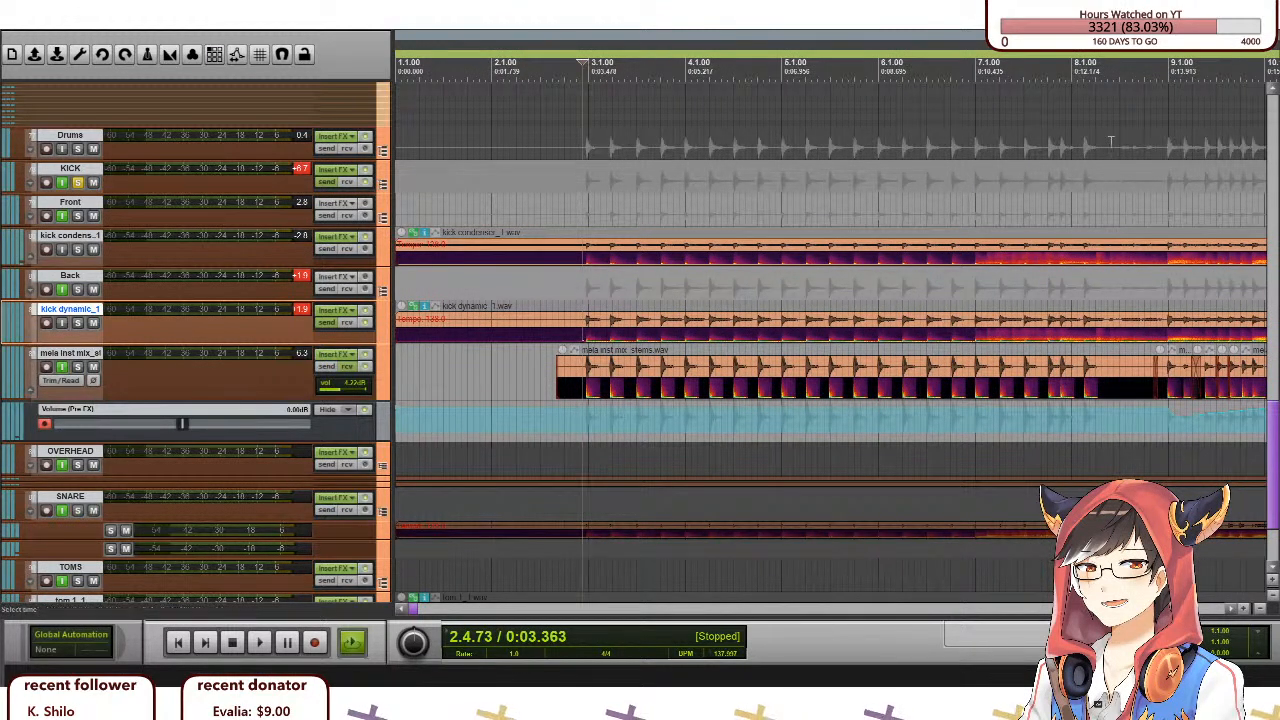
mouse_move(641, 367)
mouse_down()
mouse_move(561, 367)
mouse_move(641, 367)
mouse_up()
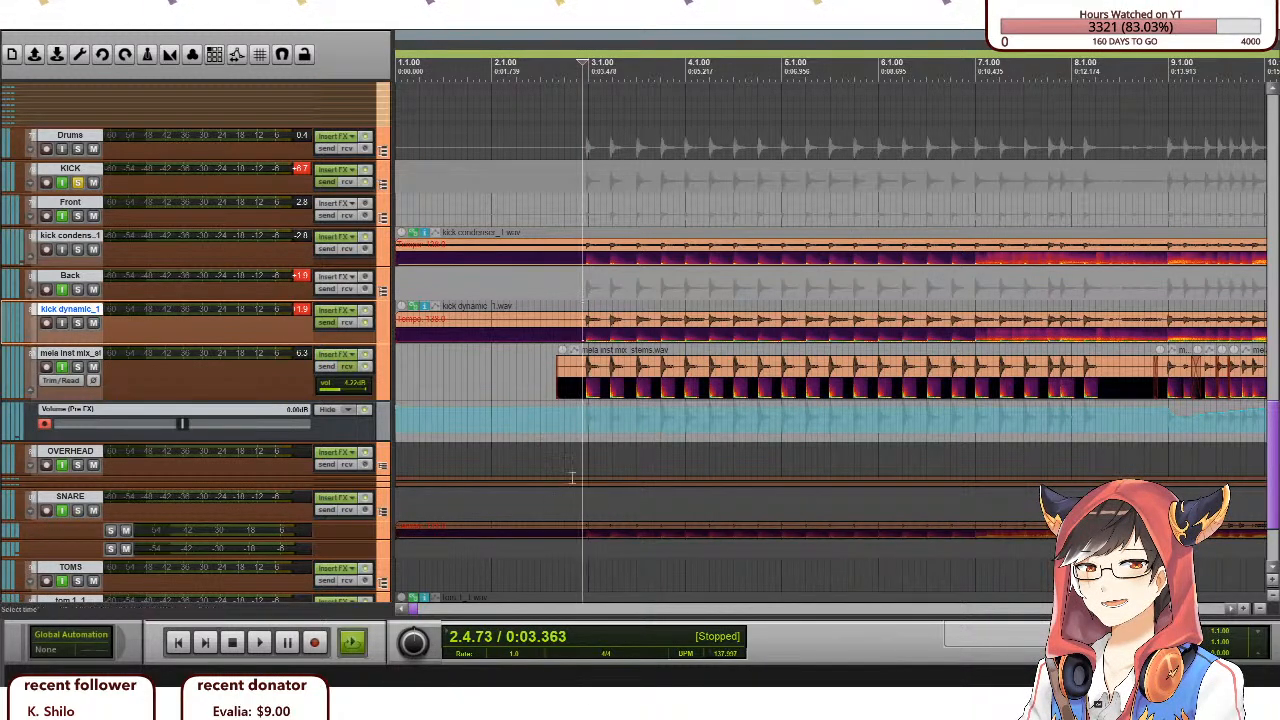
scroll(710, 489, down, 5)
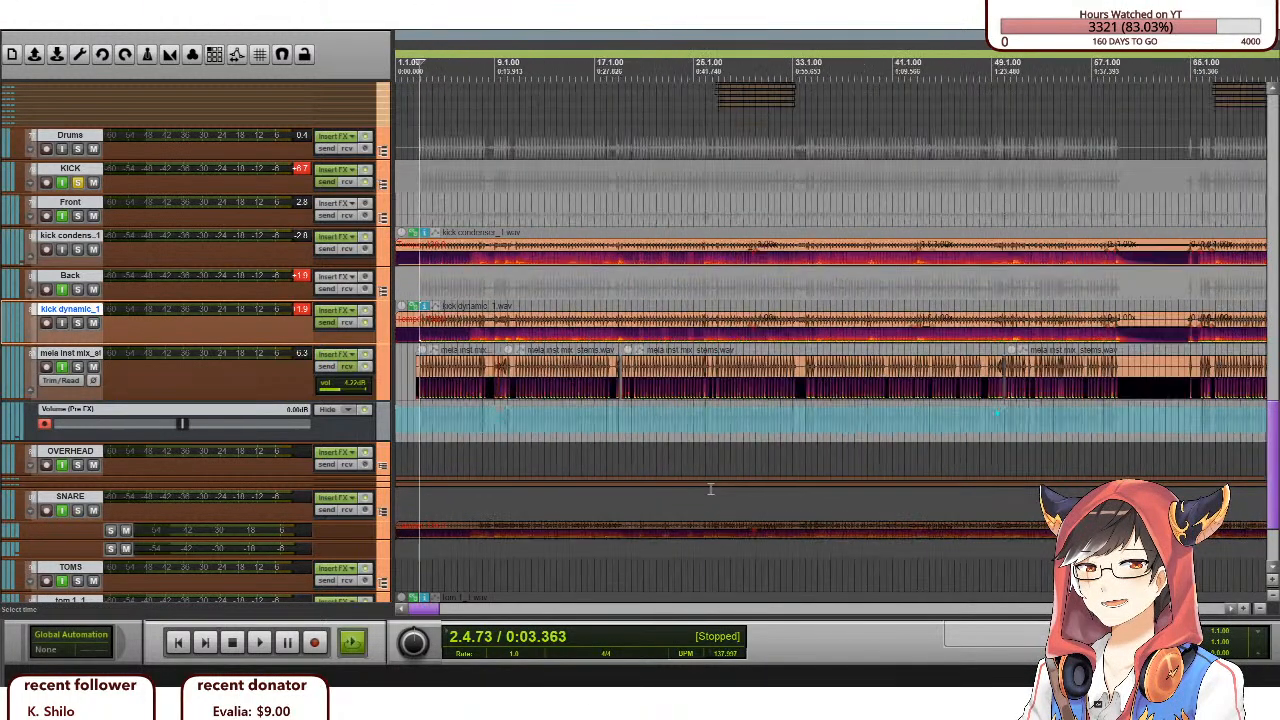
scroll(710, 489, up, 2)
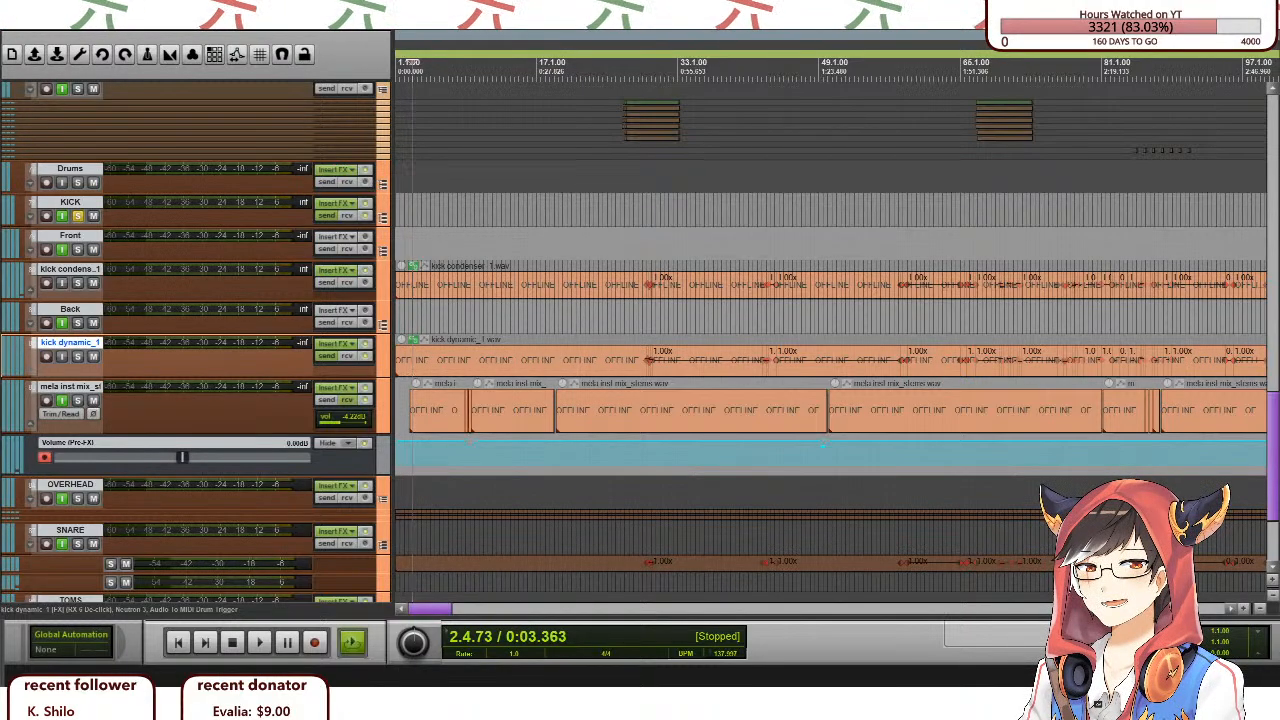
click(1006, 210)
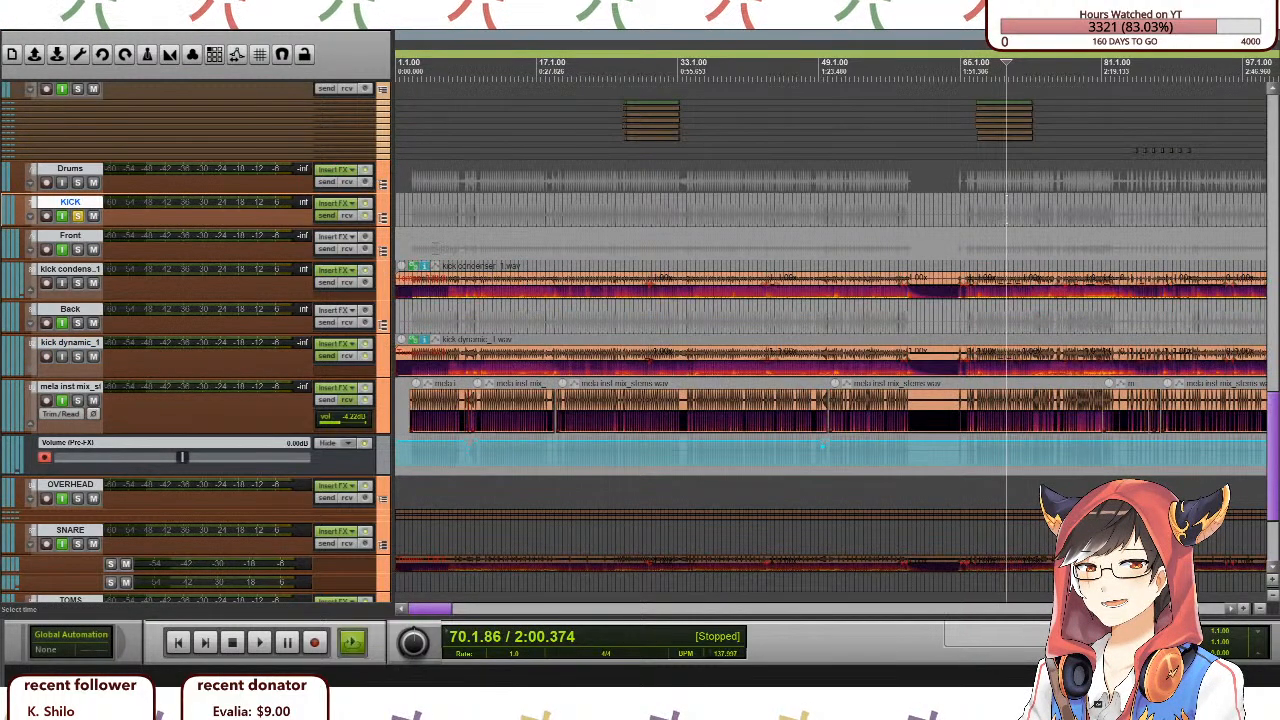
click(412, 236)
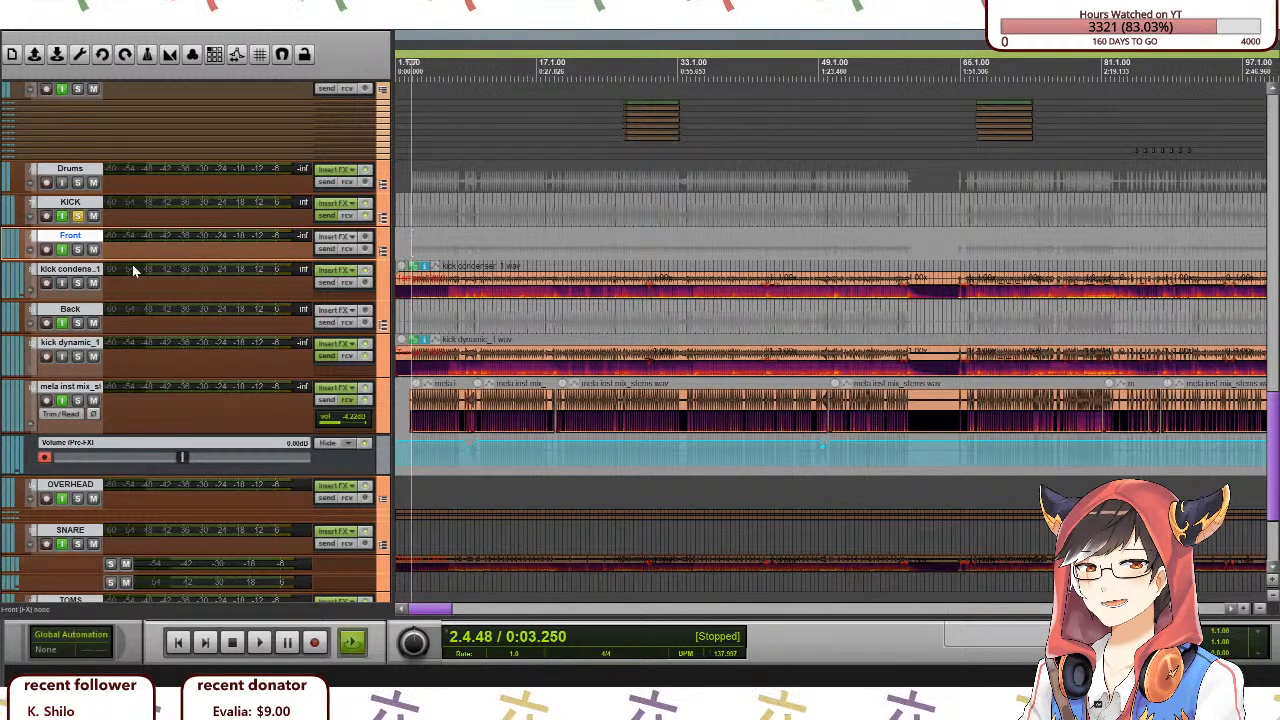
Look over the overhead, snare, tom and guitar tracks with KICK unsoloed, and solo KICK again.
click(78, 216)
scroll(275, 429, down, 5)
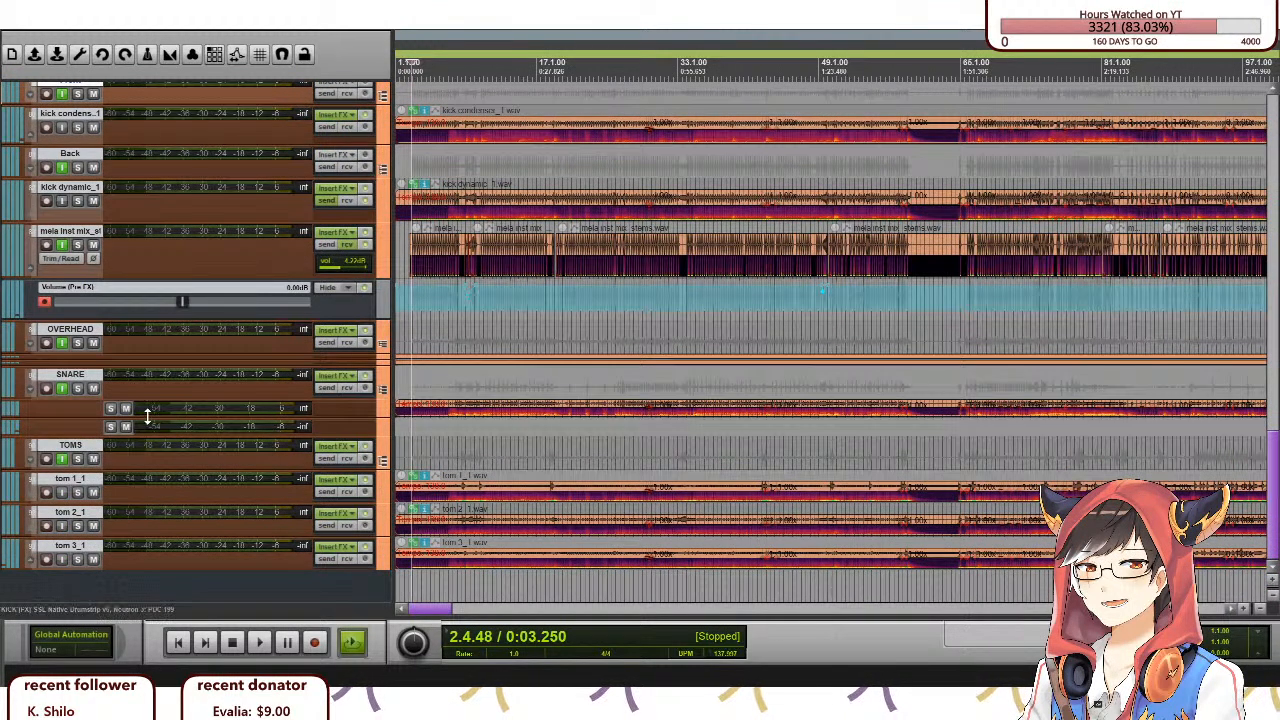
scroll(150, 421, up, 4)
scroll(194, 400, down, 10)
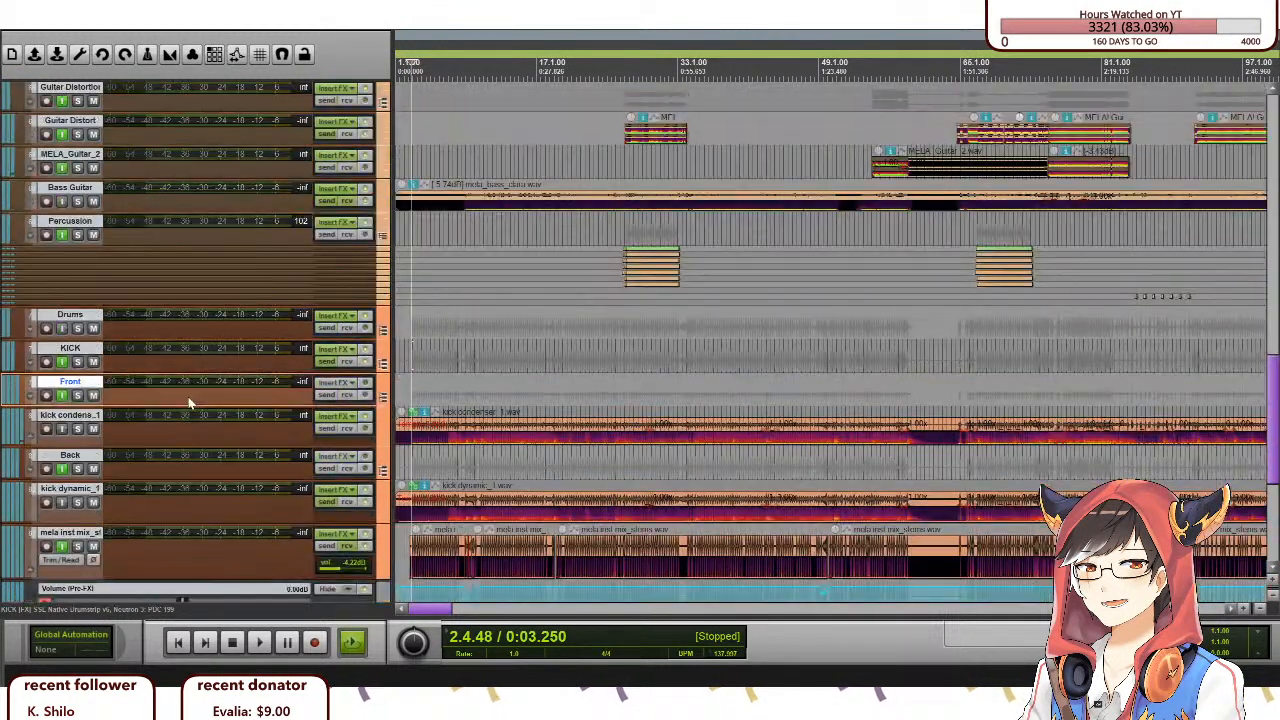
scroll(192, 395, up, 12)
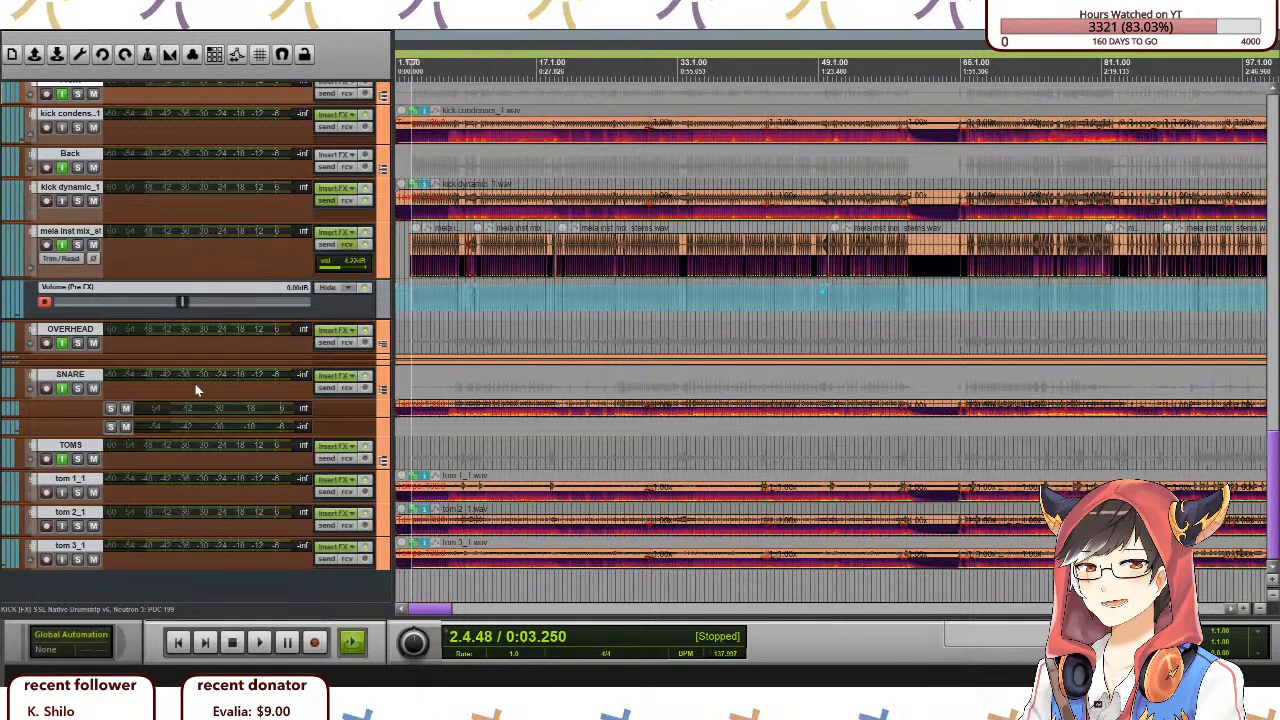
scroll(196, 390, up, 5)
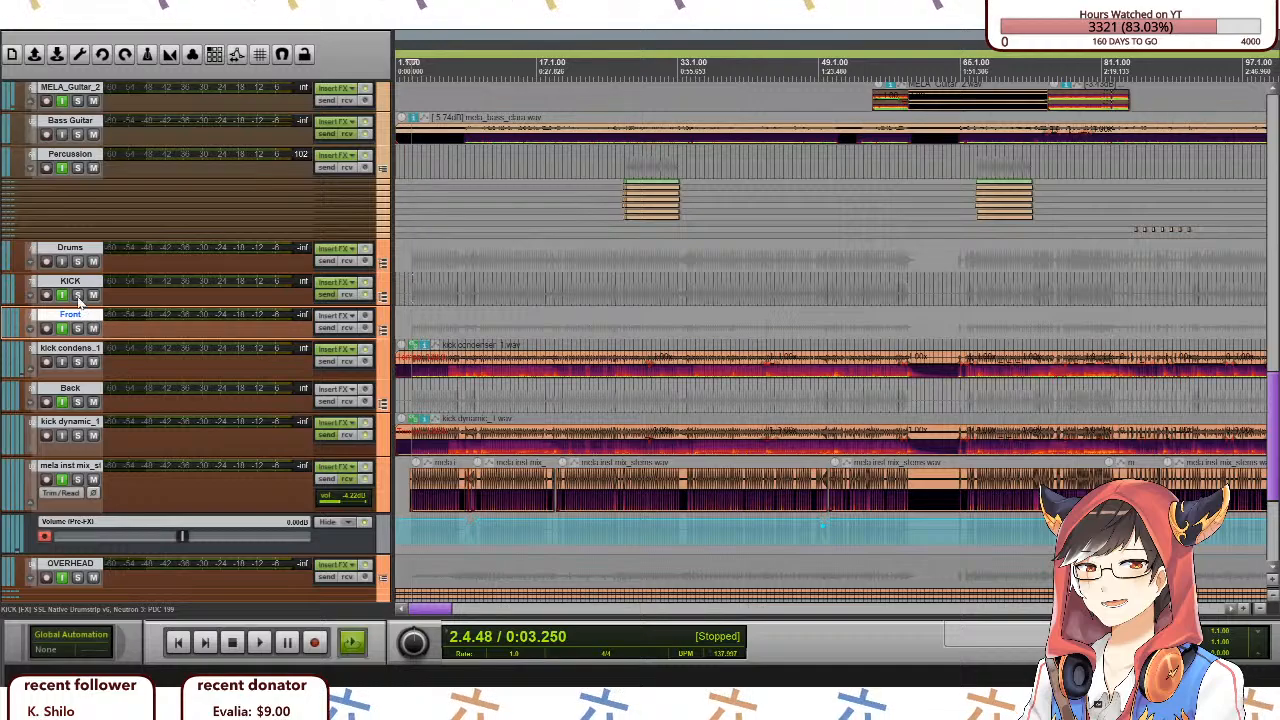
scroll(100, 330, up, 2)
scroll(100, 330, up, 3)
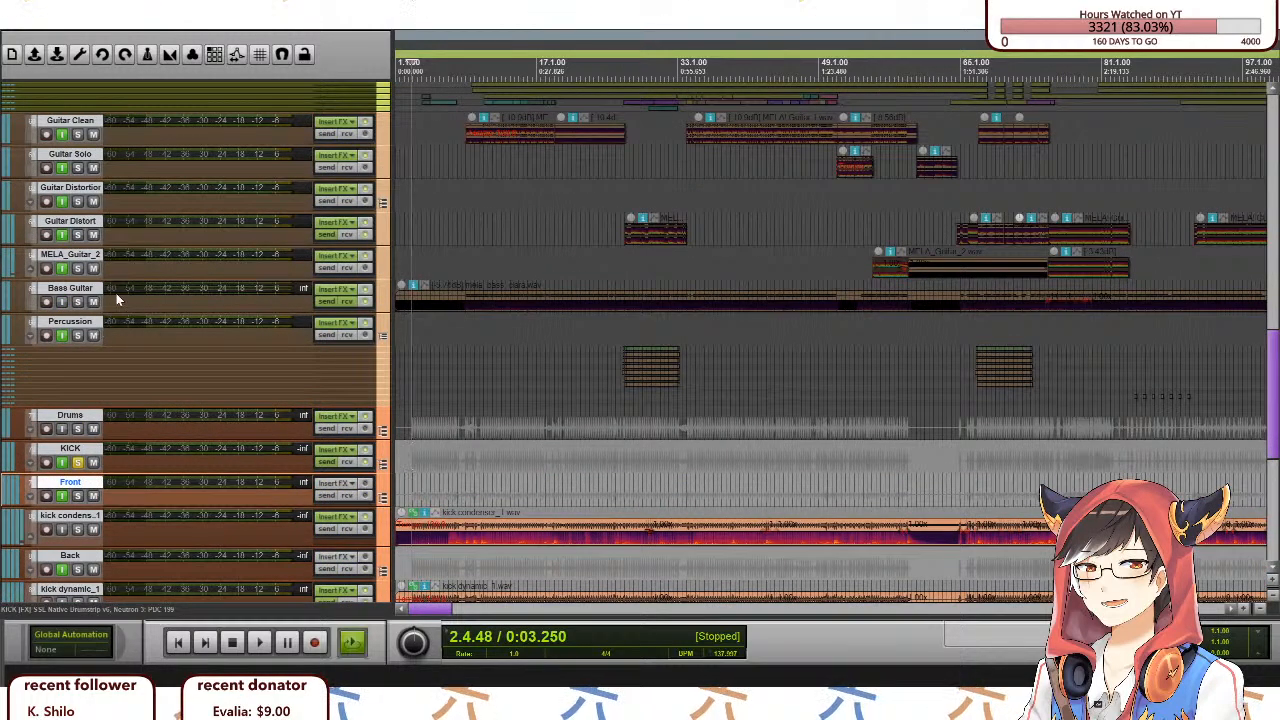
Solo the Bass Guitar track along with KICK and place the edit cursor at about 8.4.36, just before the bass enters.
click(78, 301)
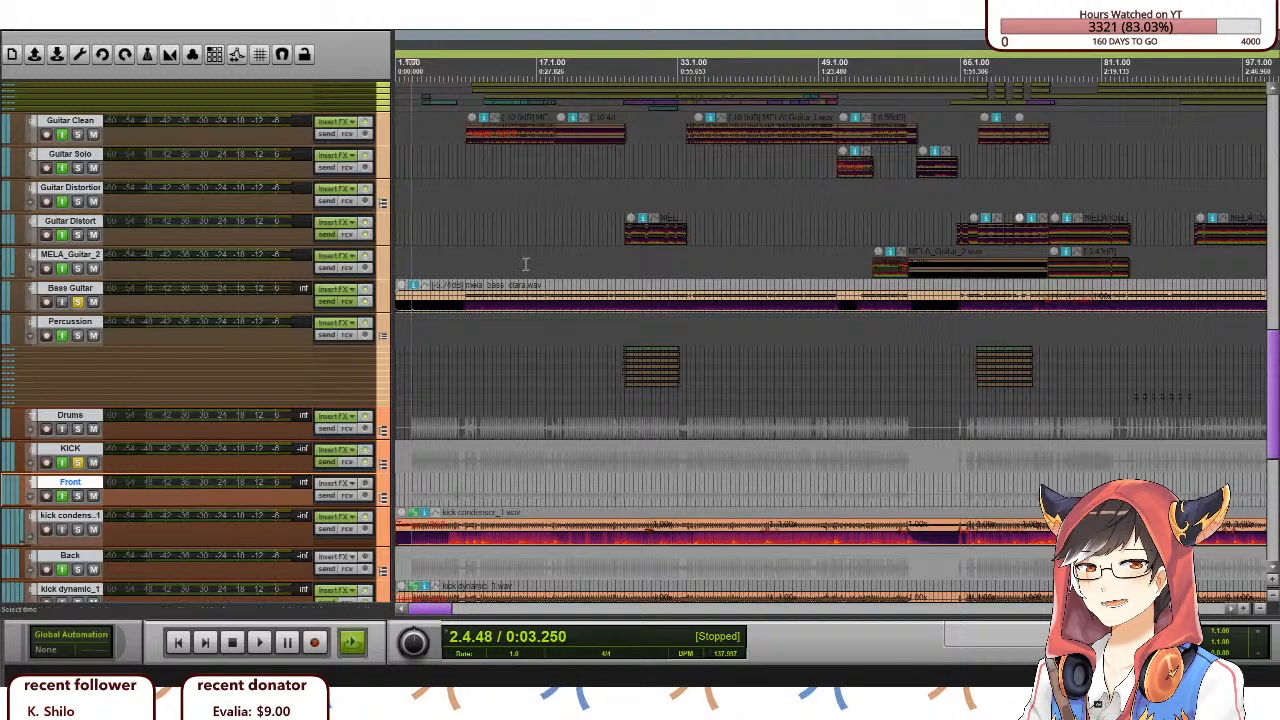
scroll(323, 431, down, 3)
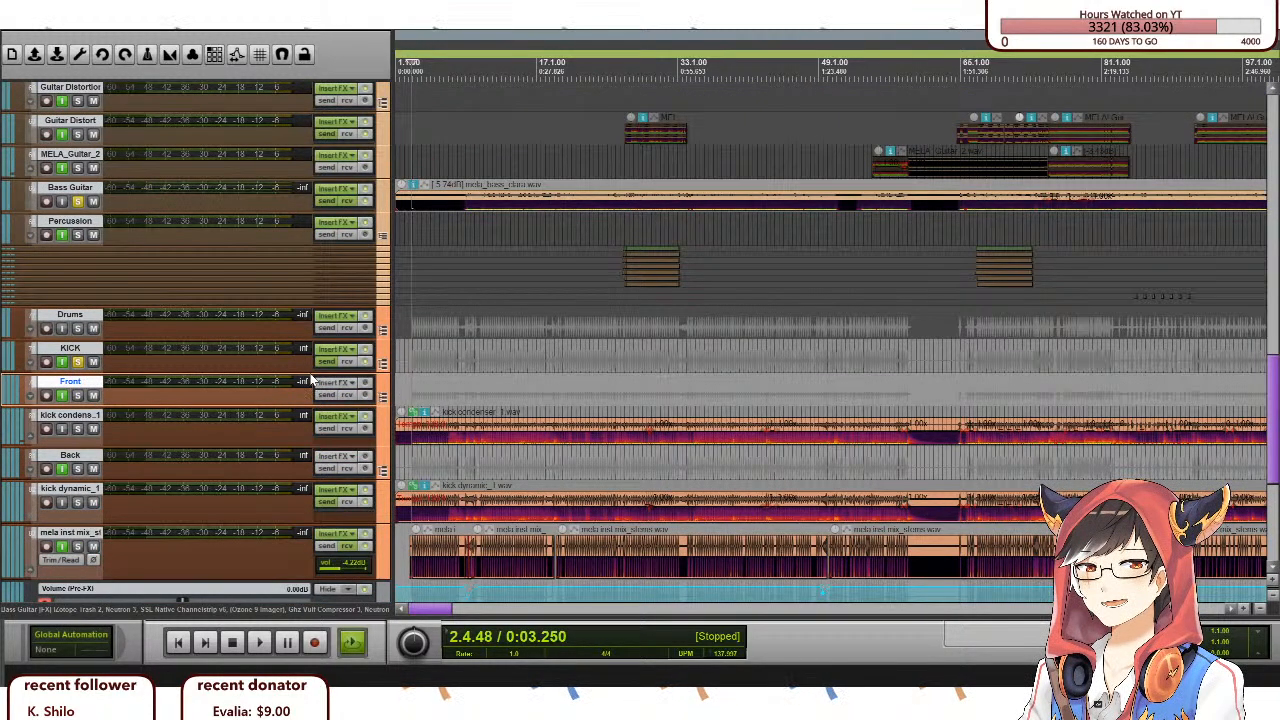
scroll(554, 377, up, 3)
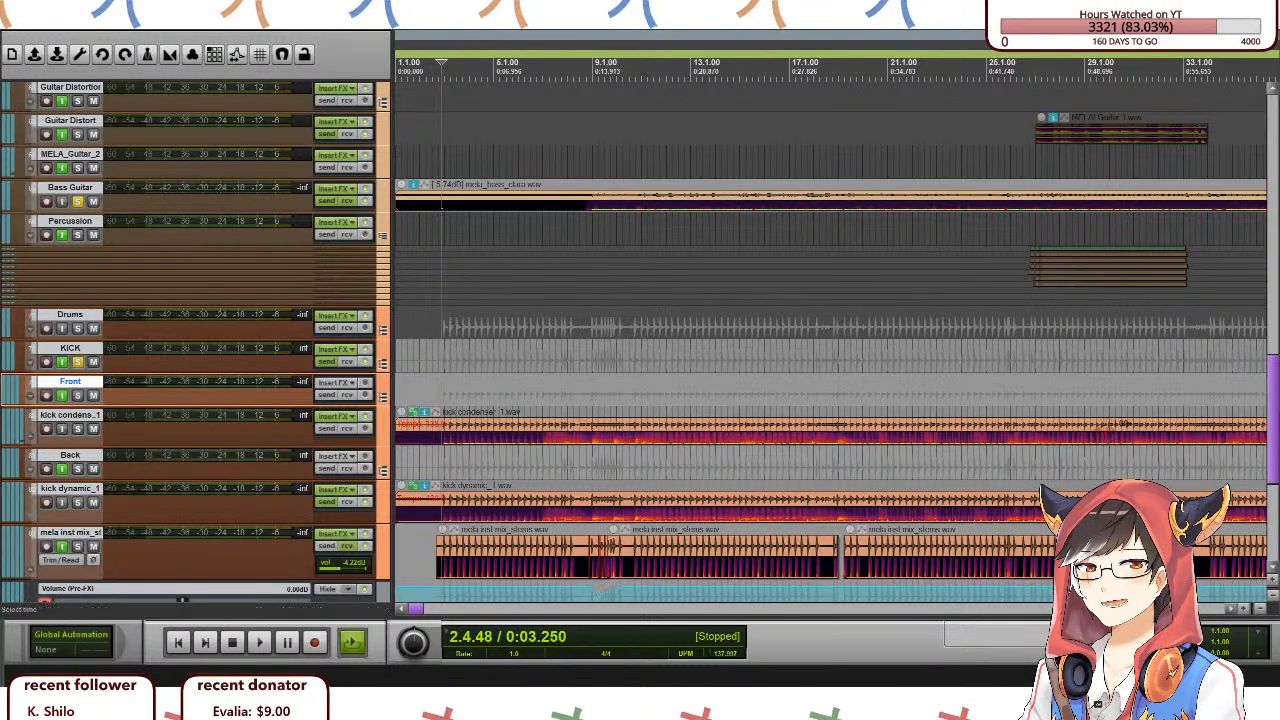
click(578, 167)
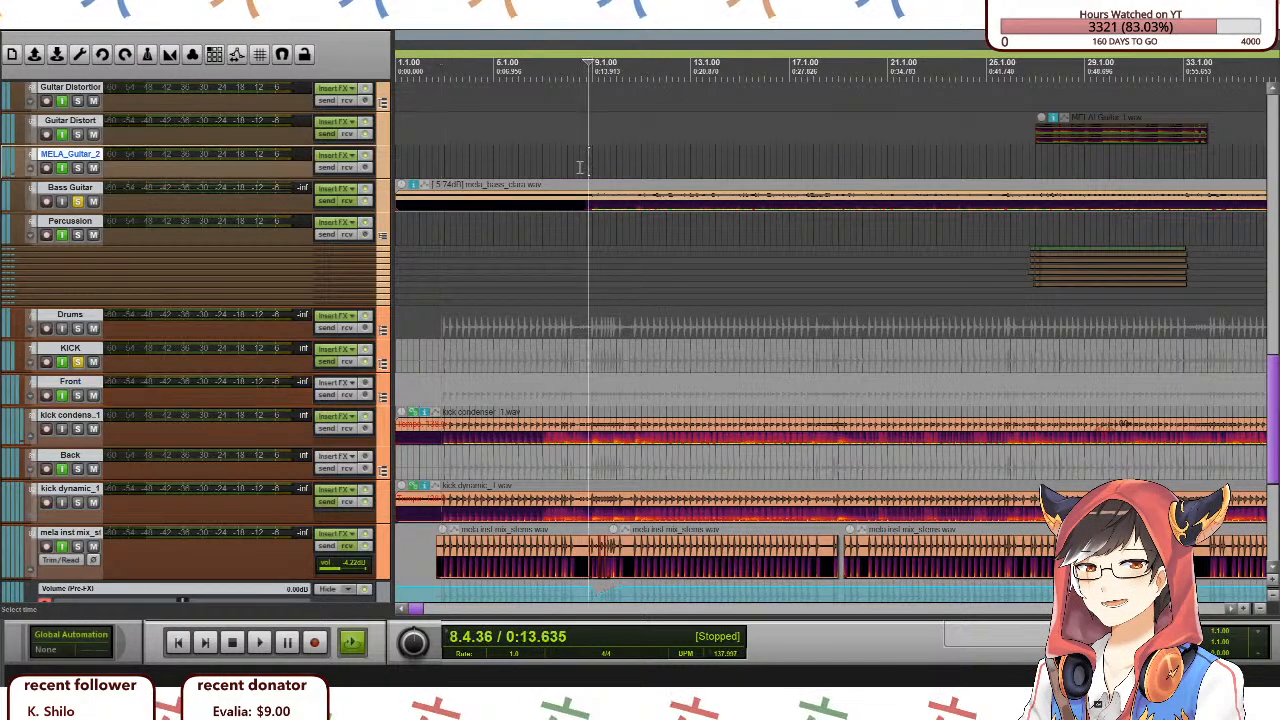
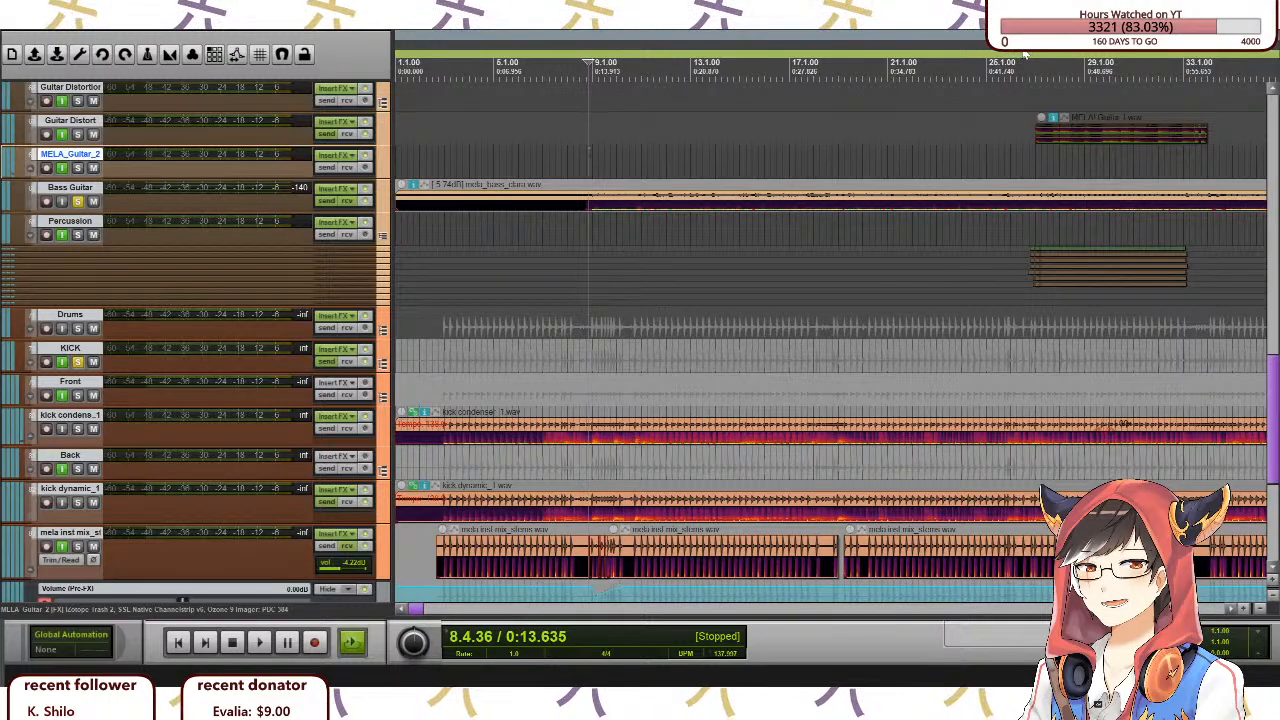
Place the edit cursor at about 2.4.64 on the Front track and make the Bass Guitar track taller.
scroll(156, 431, down, 5)
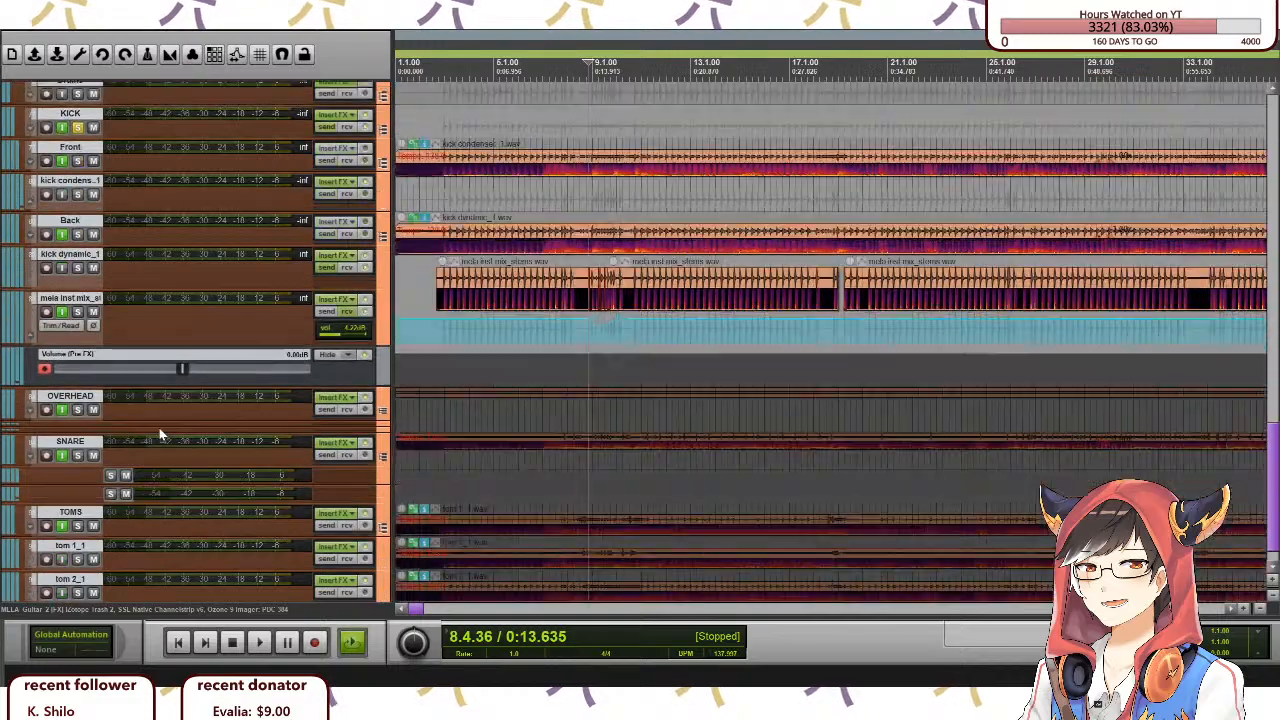
scroll(160, 427, up, 5)
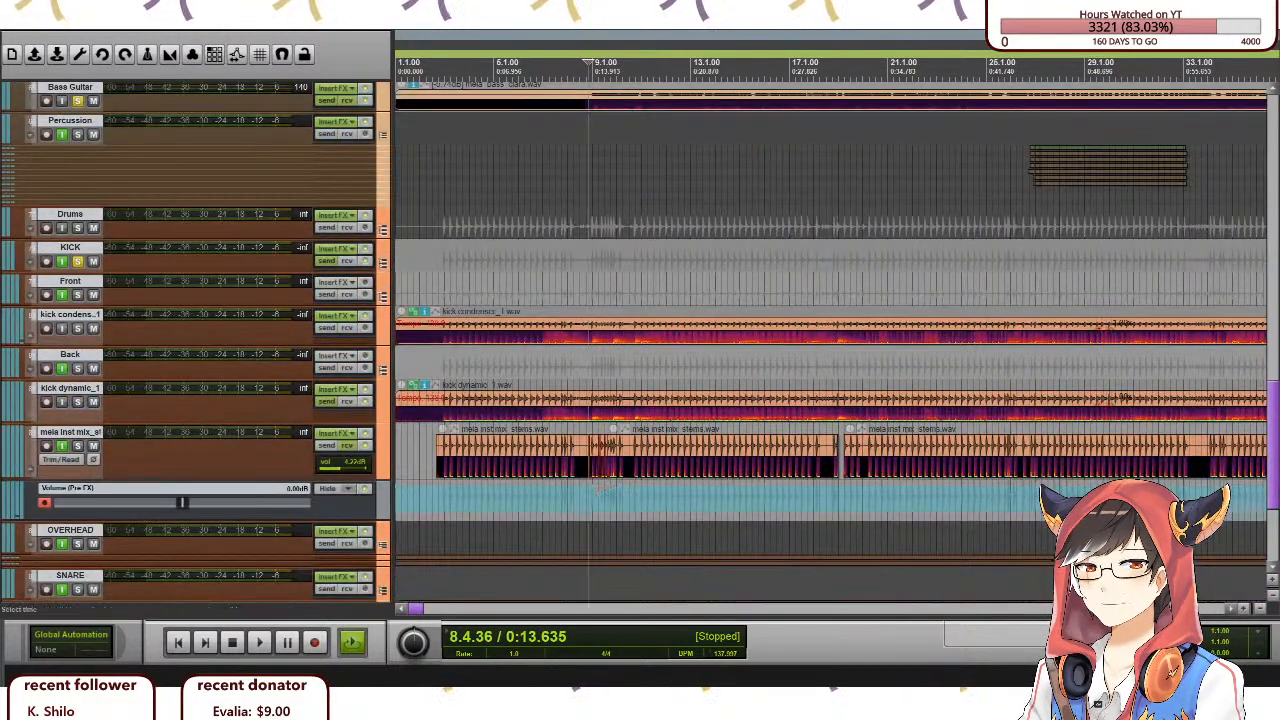
click(443, 281)
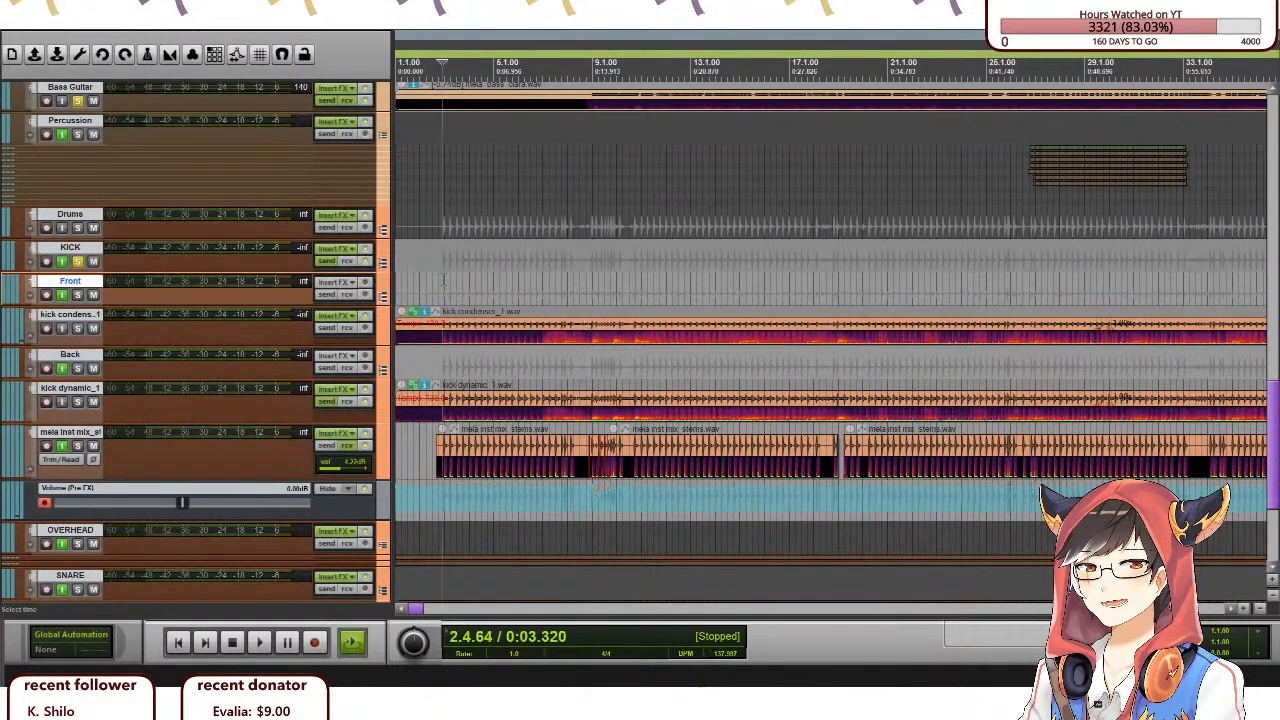
scroll(272, 284, up, 2)
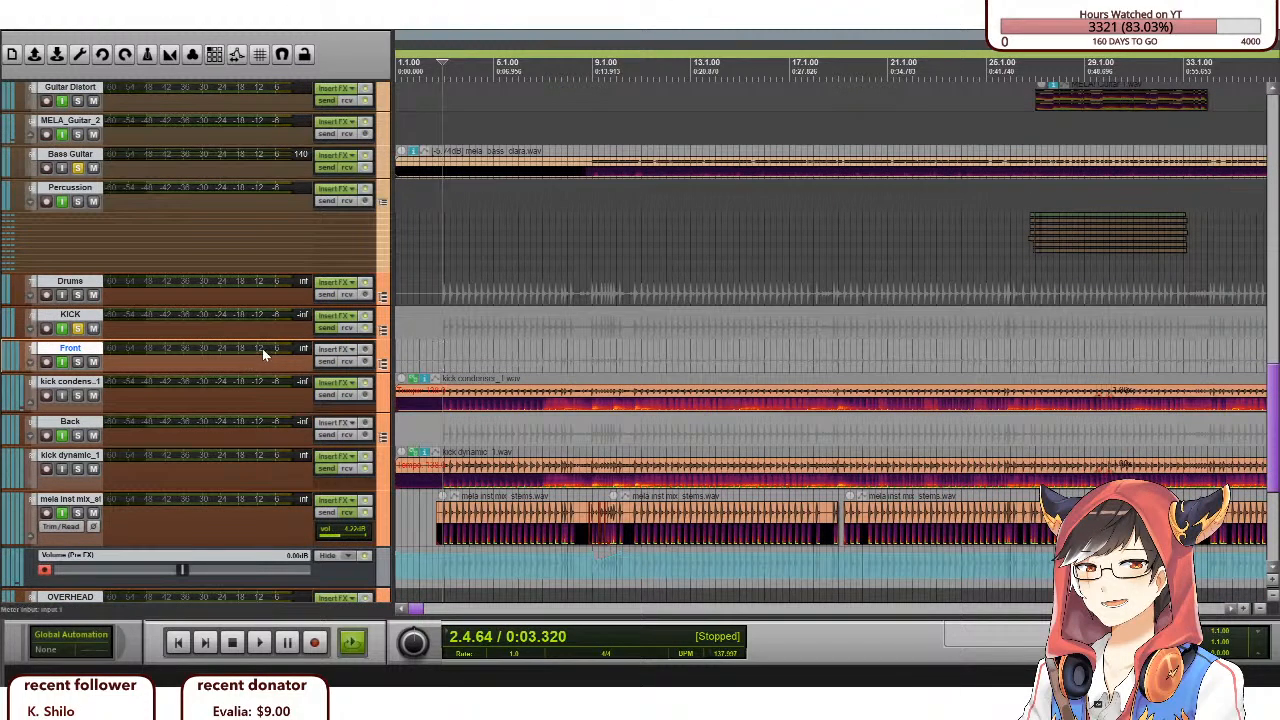
scroll(262, 349, up, 1)
scroll(267, 349, down, 1)
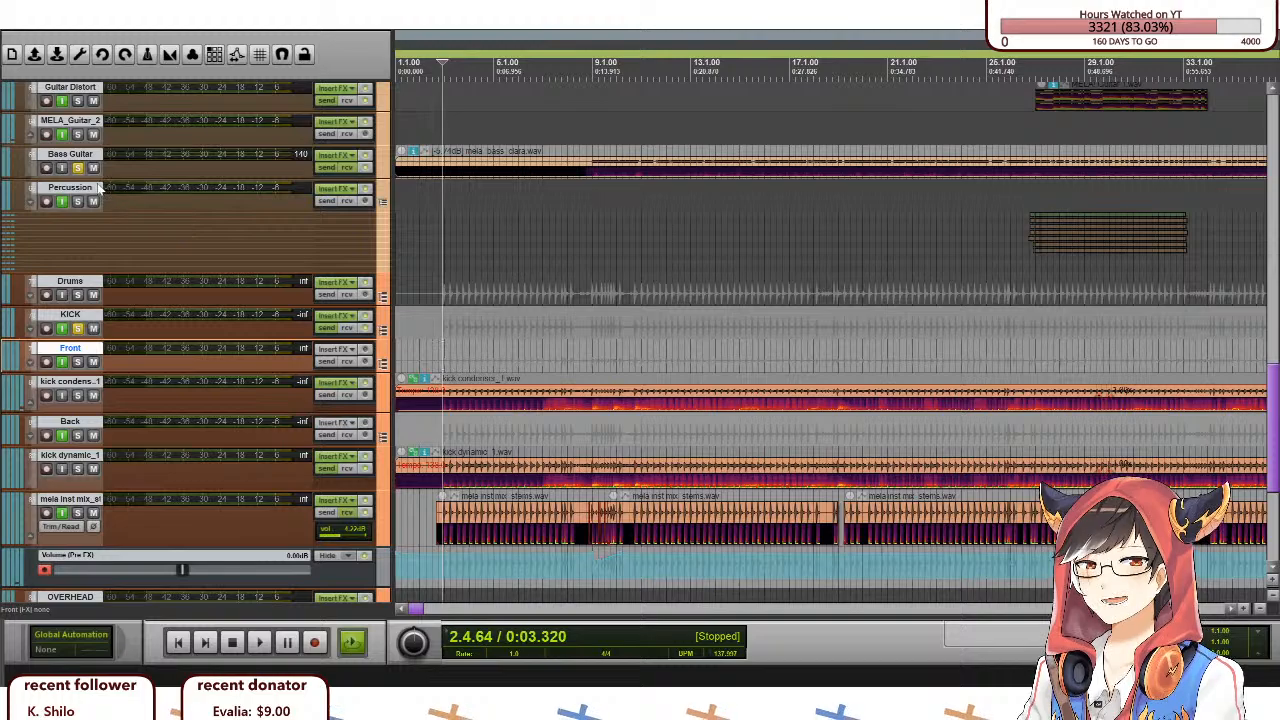
drag(94, 177, 107, 232)
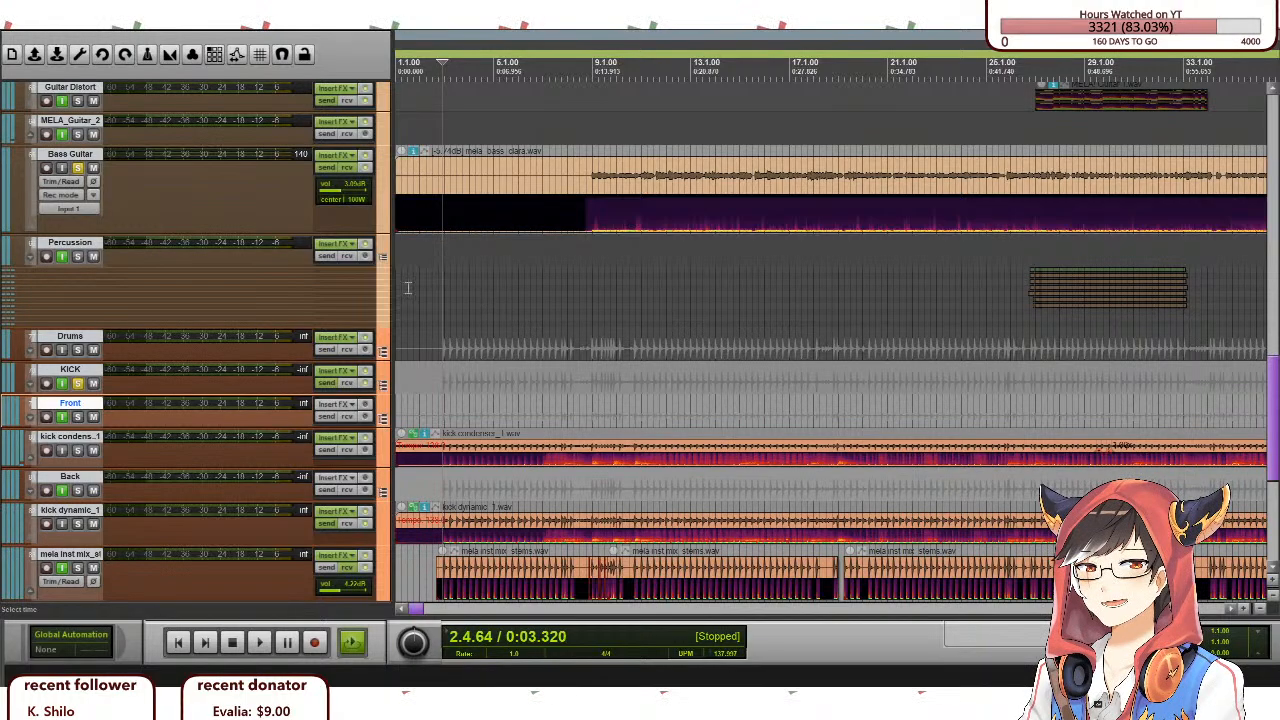
Place the edit cursor at about 7.3.73 on the Bass Guitar track and play the soloed bass and kick.
key(alt+Tab)
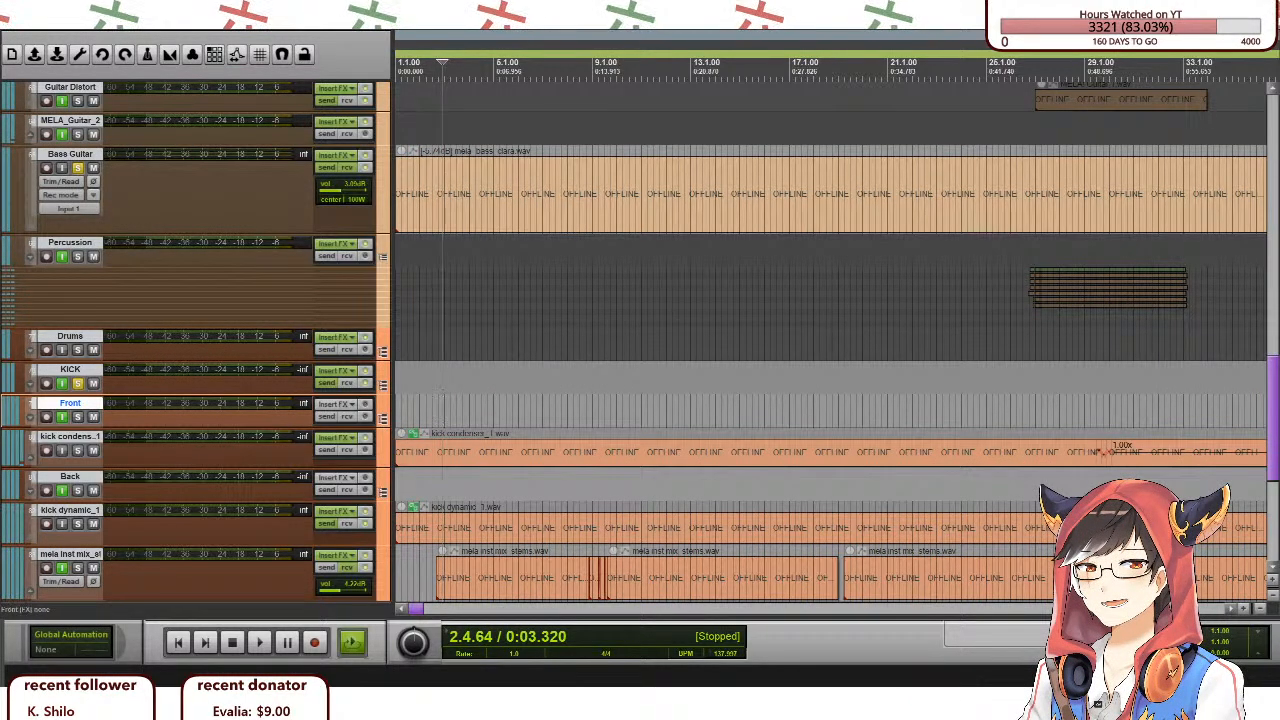
click(608, 179)
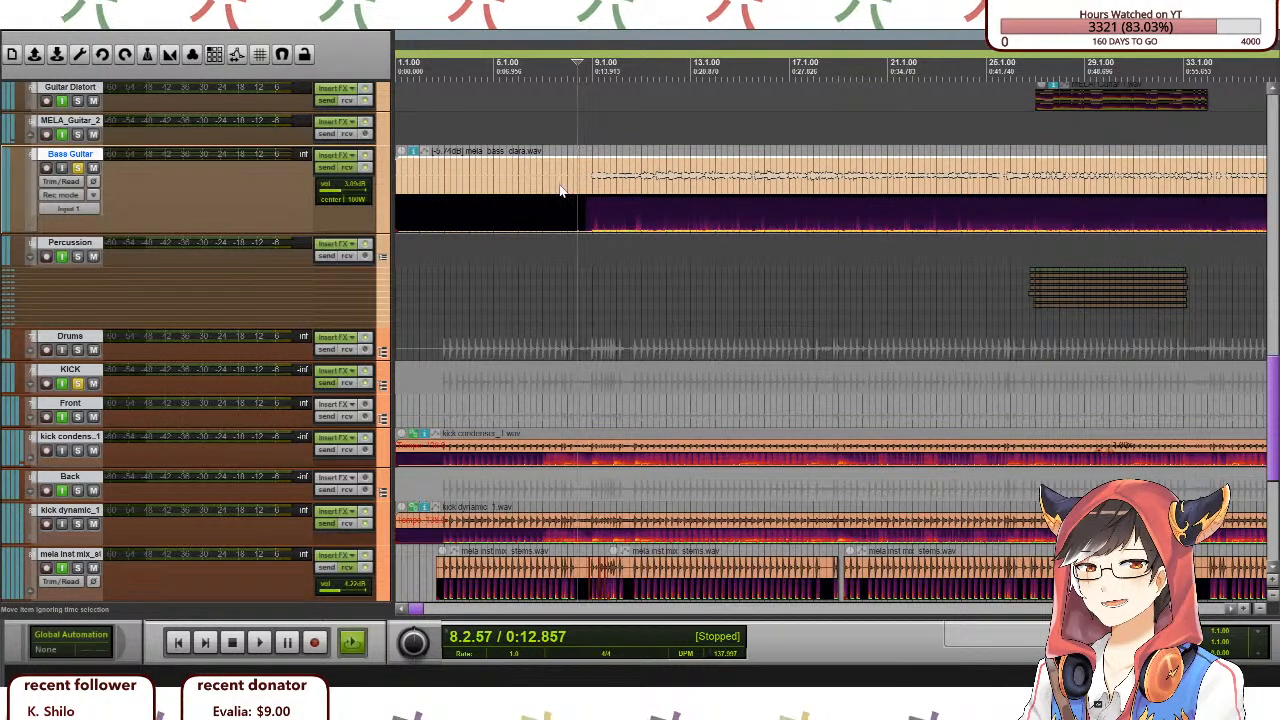
click(561, 191)
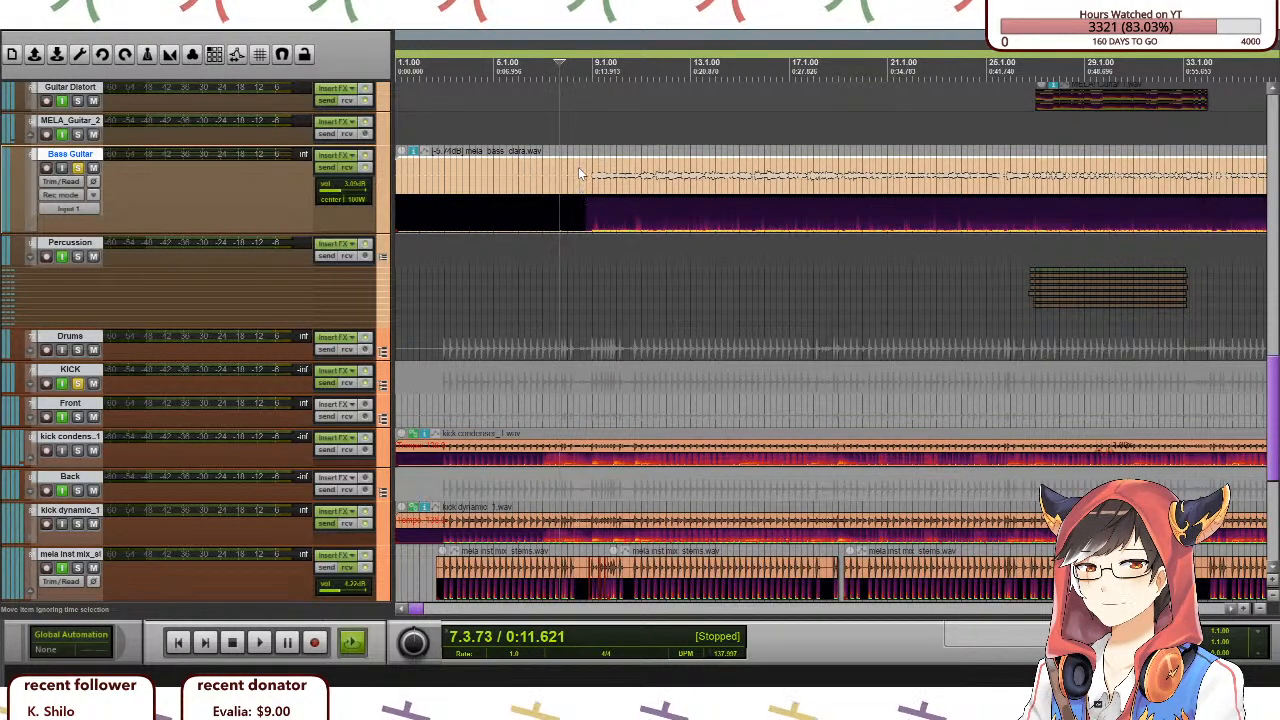
key(space)
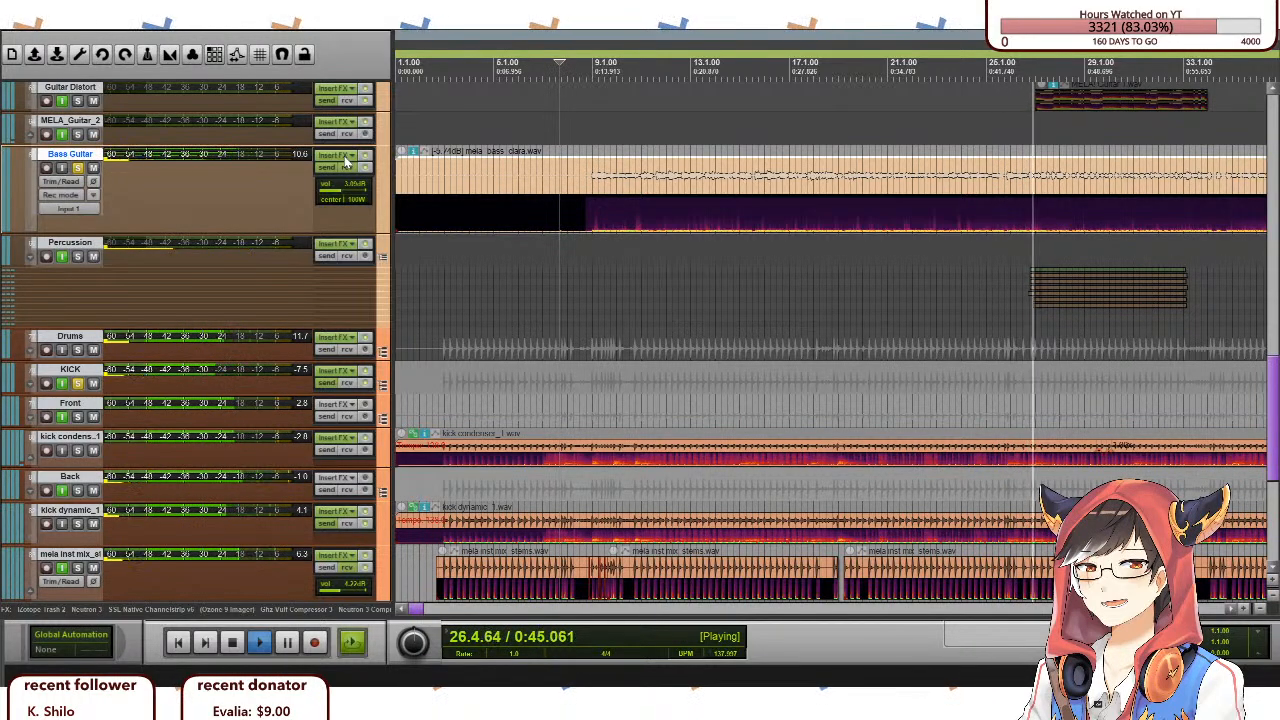
Examine the Bass Guitar and kick tracks along the timeline while the soloed bass and kick play.
key(ctrl+Left)
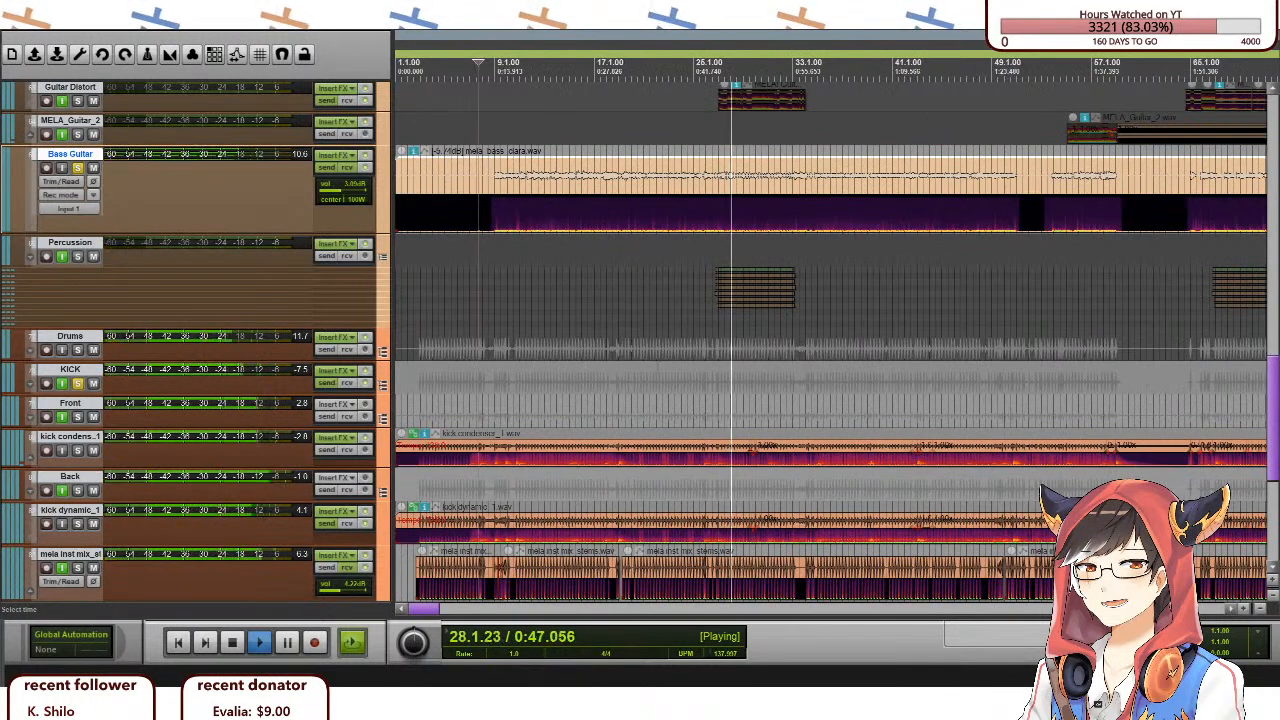
key(ctrl+Right)
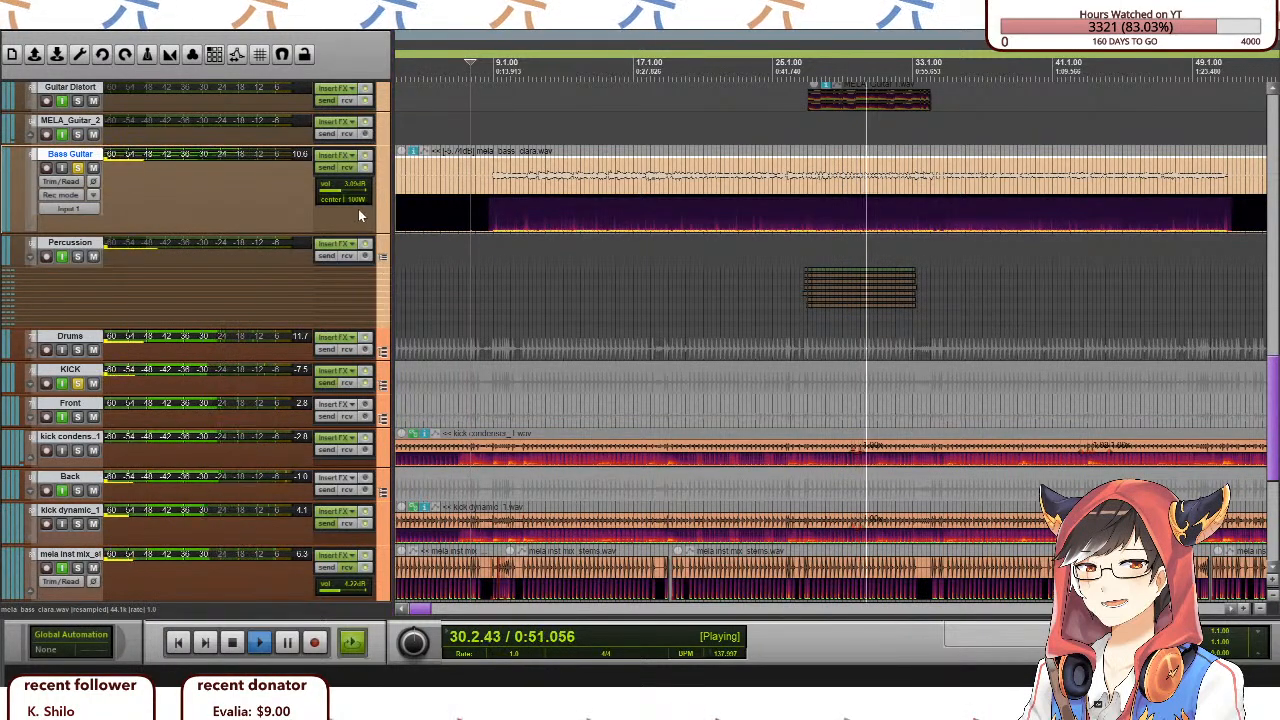
scroll(250, 442, down, 2)
scroll(250, 442, up, 1)
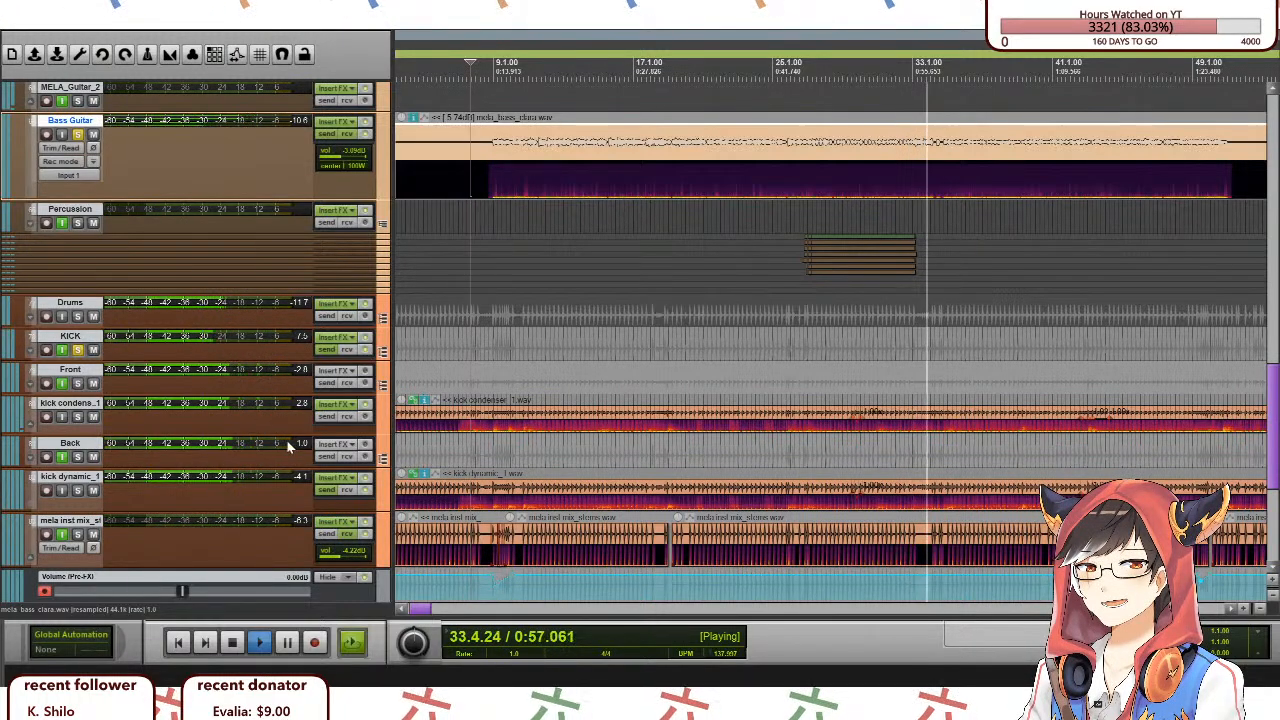
scroll(547, 489, down, 1)
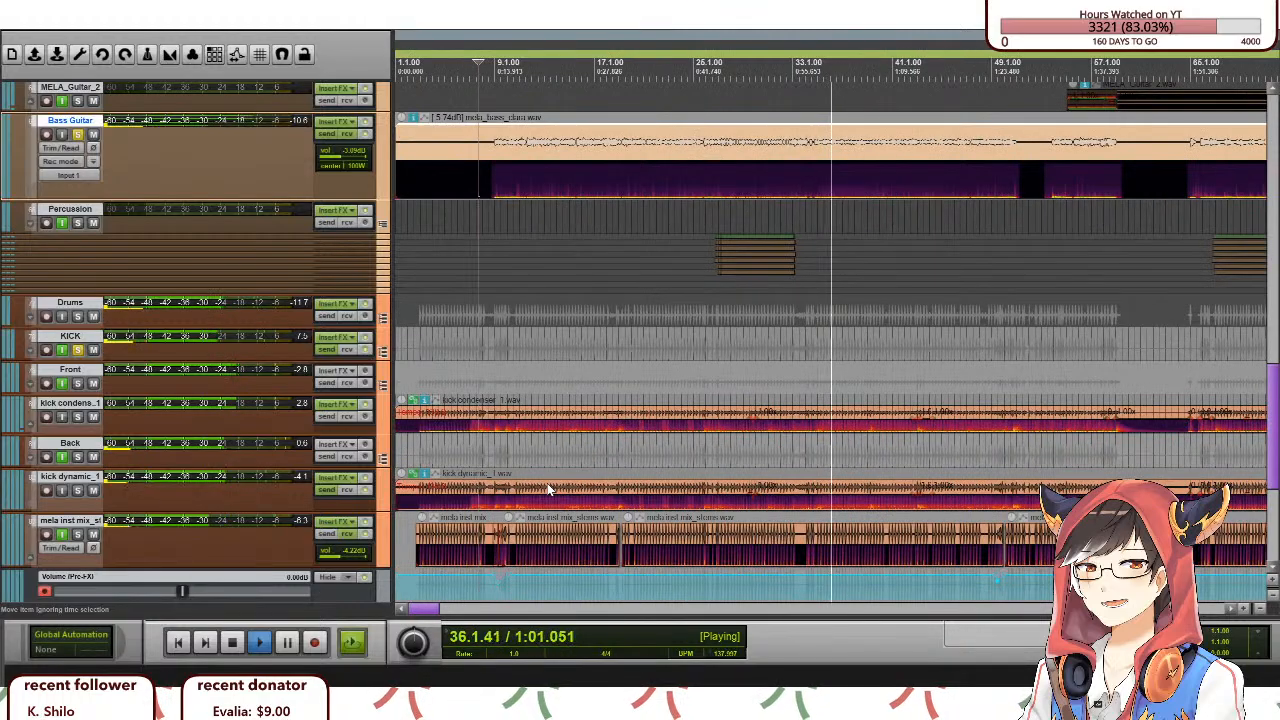
scroll(547, 489, up, 1)
scroll(547, 489, down, 1)
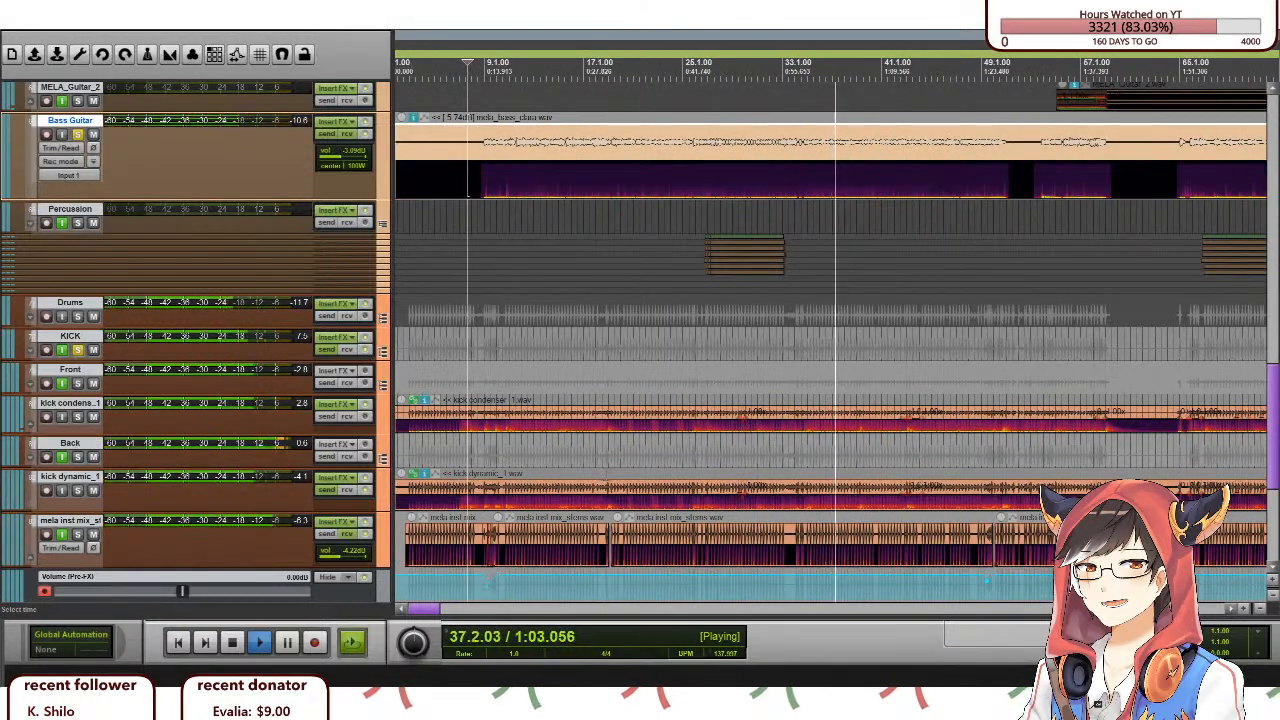
scroll(604, 482, down, 1)
scroll(234, 376, up, 2)
scroll(288, 312, down, 1)
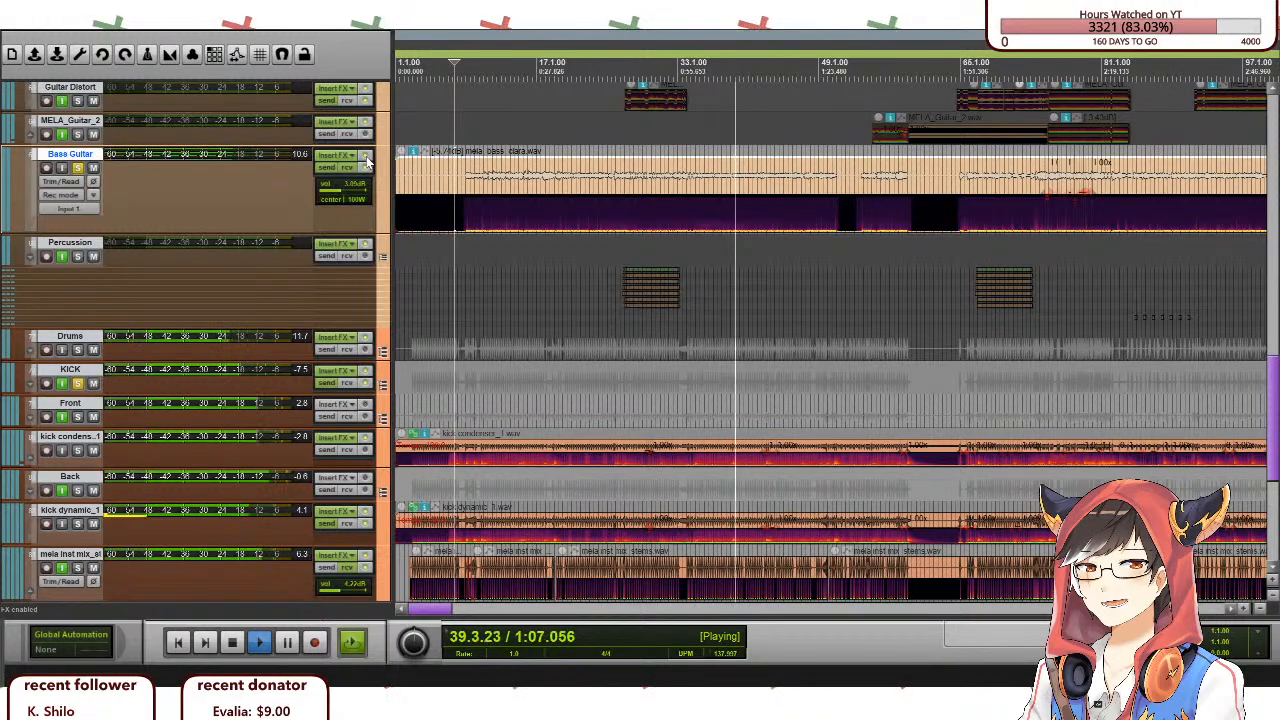
Stop playback and place the edit cursor at about 8.3.81 on the Bass Guitar track, just before the bass enters.
scroll(326, 382, down, 1)
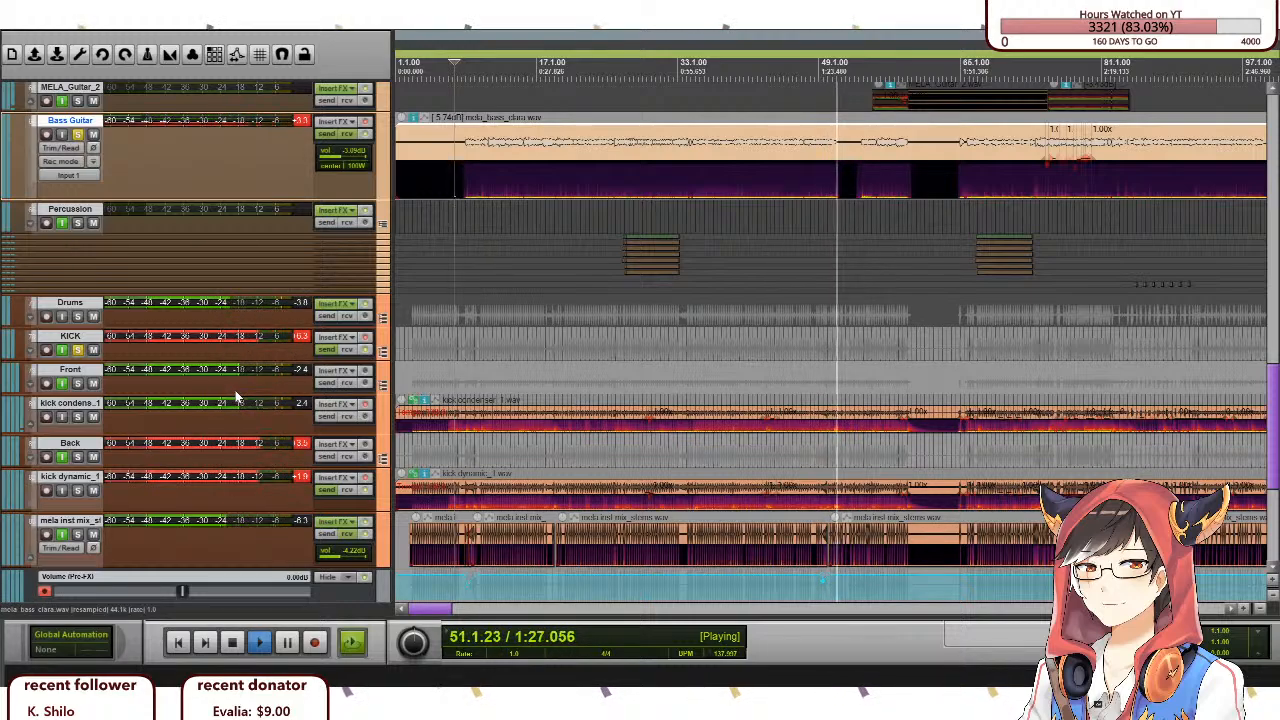
scroll(235, 390, up, 3)
click(463, 244)
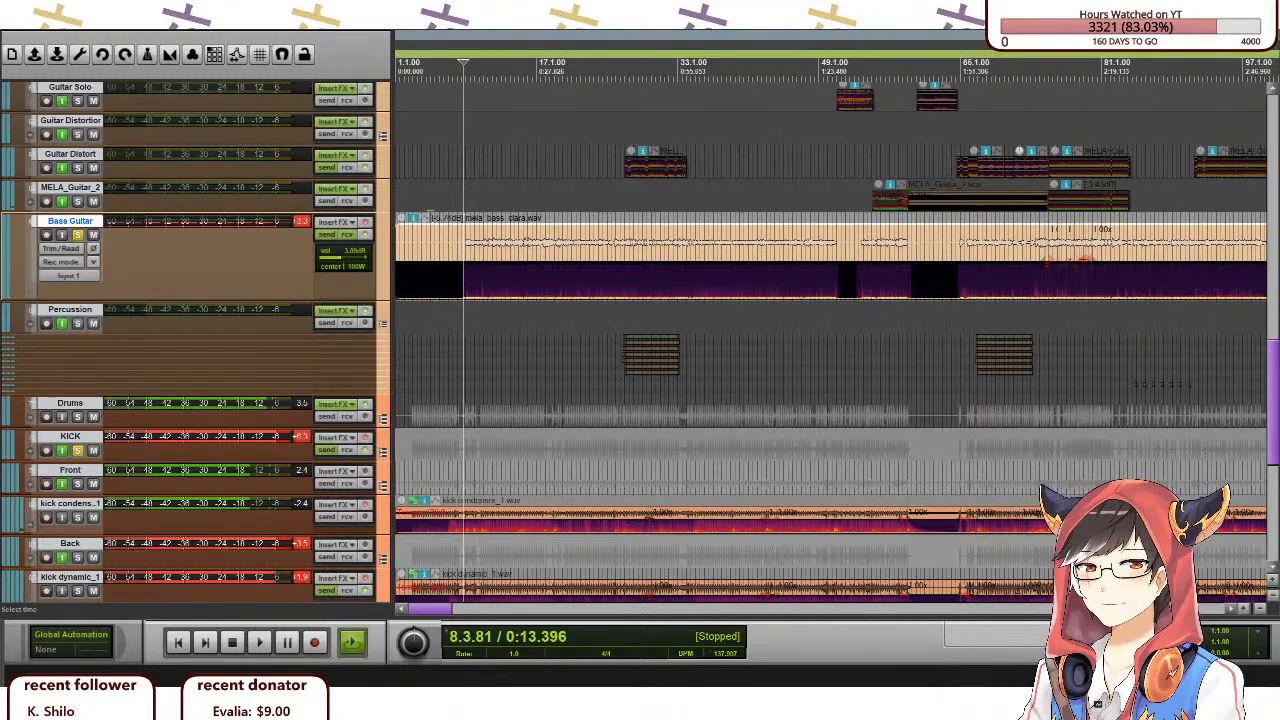
Play the soloed bass and kick from about 8.3.81 and clear the solos on all tracks during playback.
key(space)
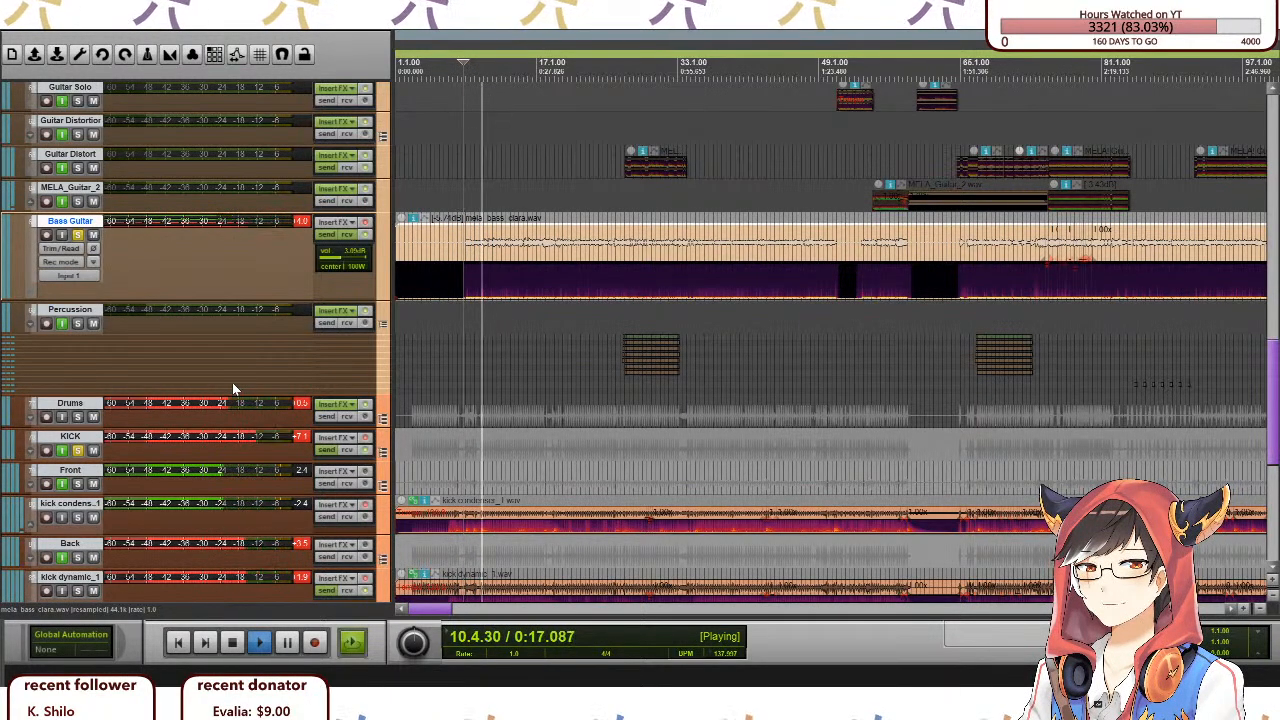
scroll(233, 383, down, 2)
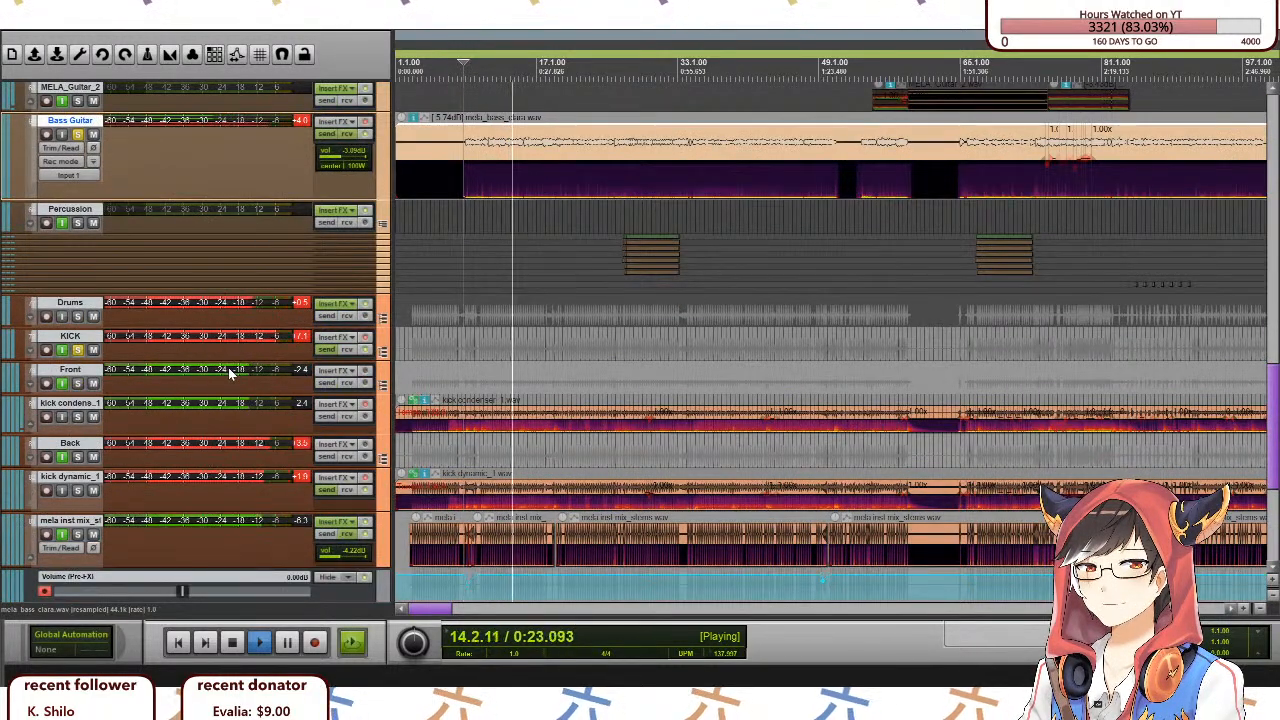
scroll(229, 368, up, 1)
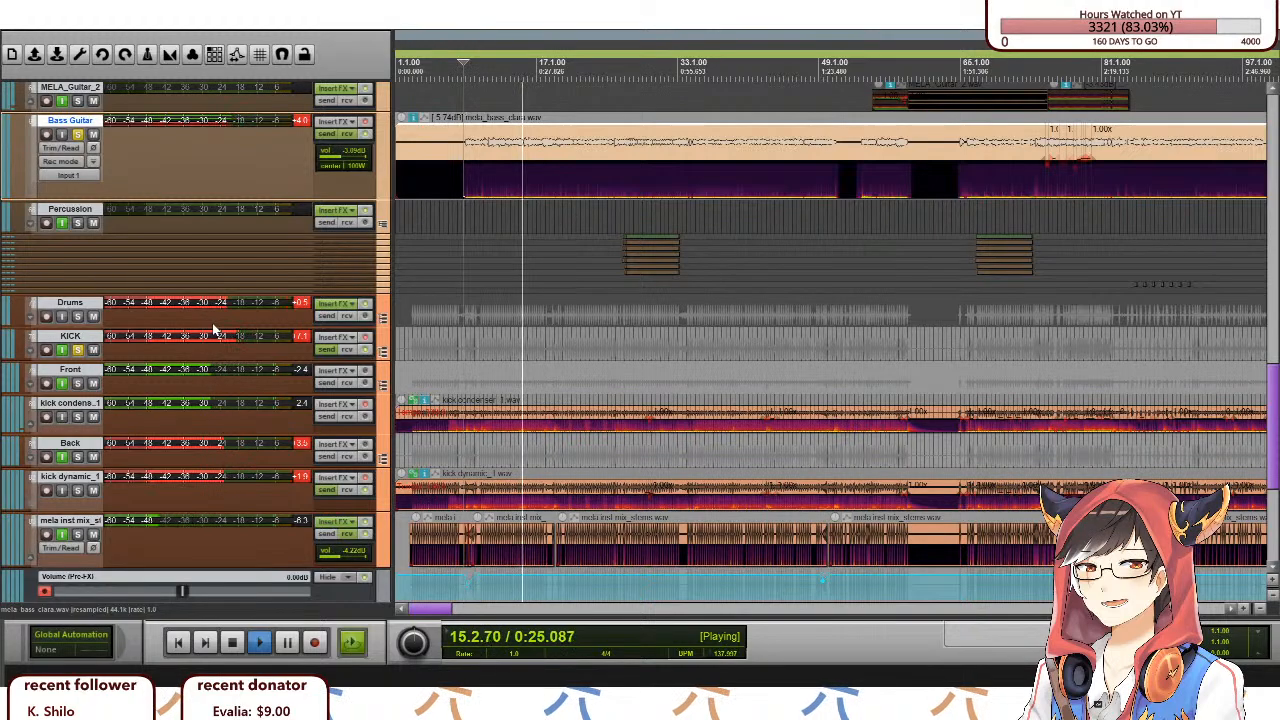
scroll(228, 358, down, 1)
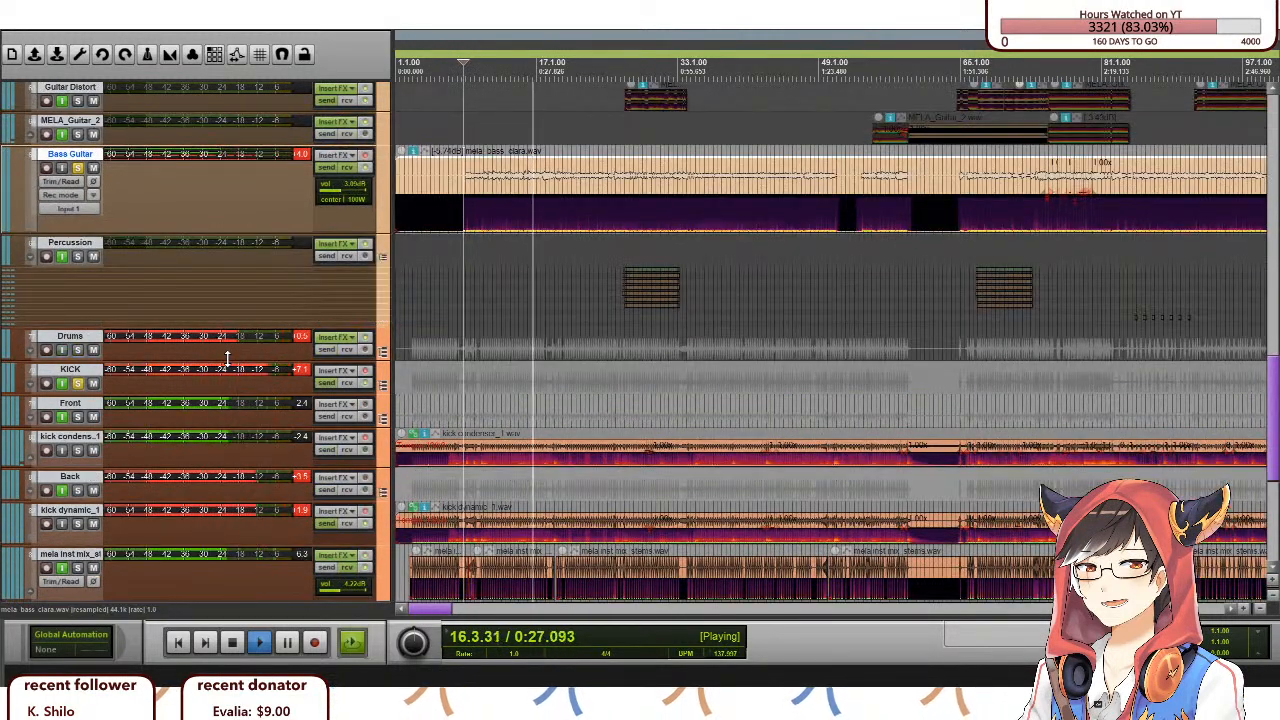
scroll(228, 360, up, 1)
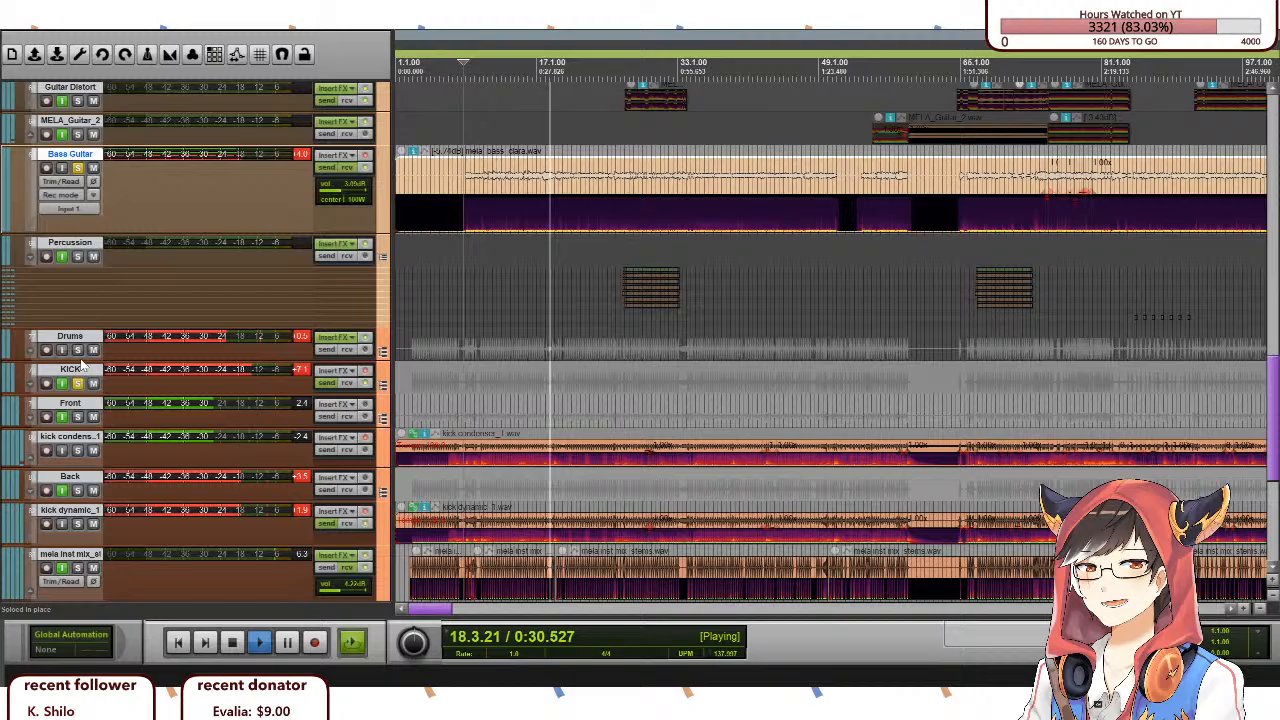
ctrl+click(78, 169)
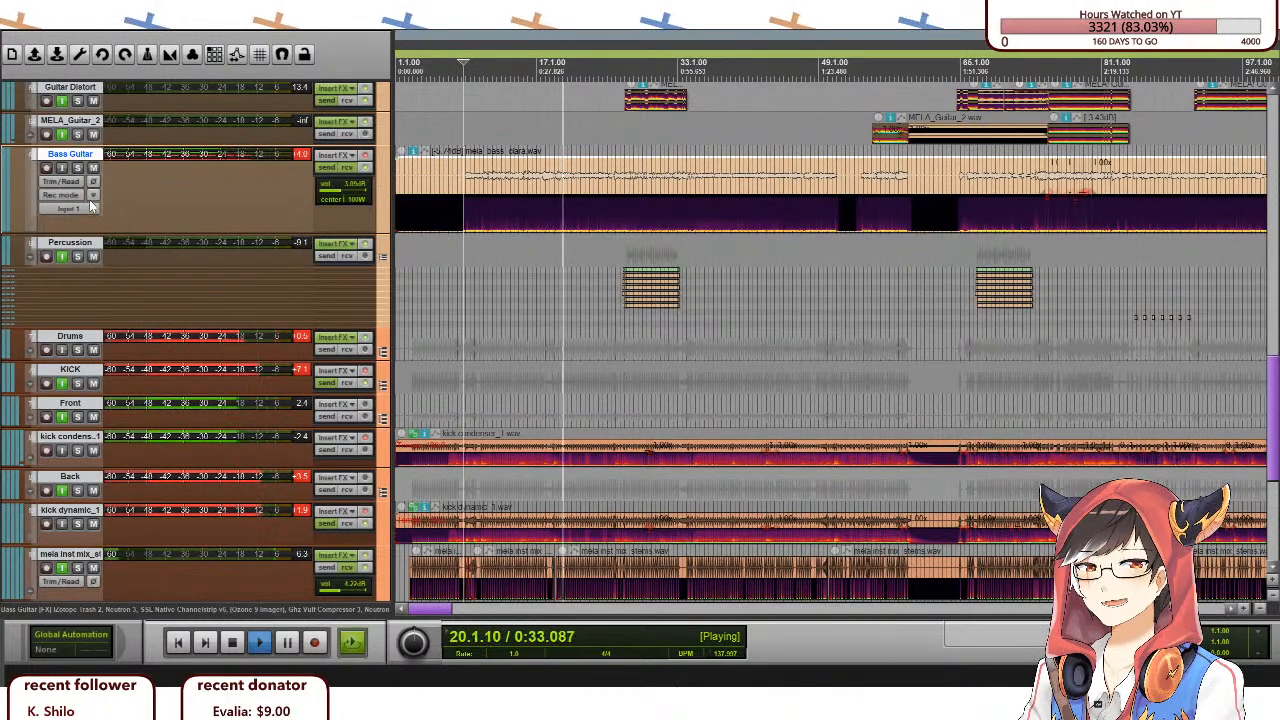
Look over the arrangement's tracks from INST PREMASTER down to the drum group while the full mix plays.
scroll(90, 205, up, 10)
scroll(97, 445, down, 2)
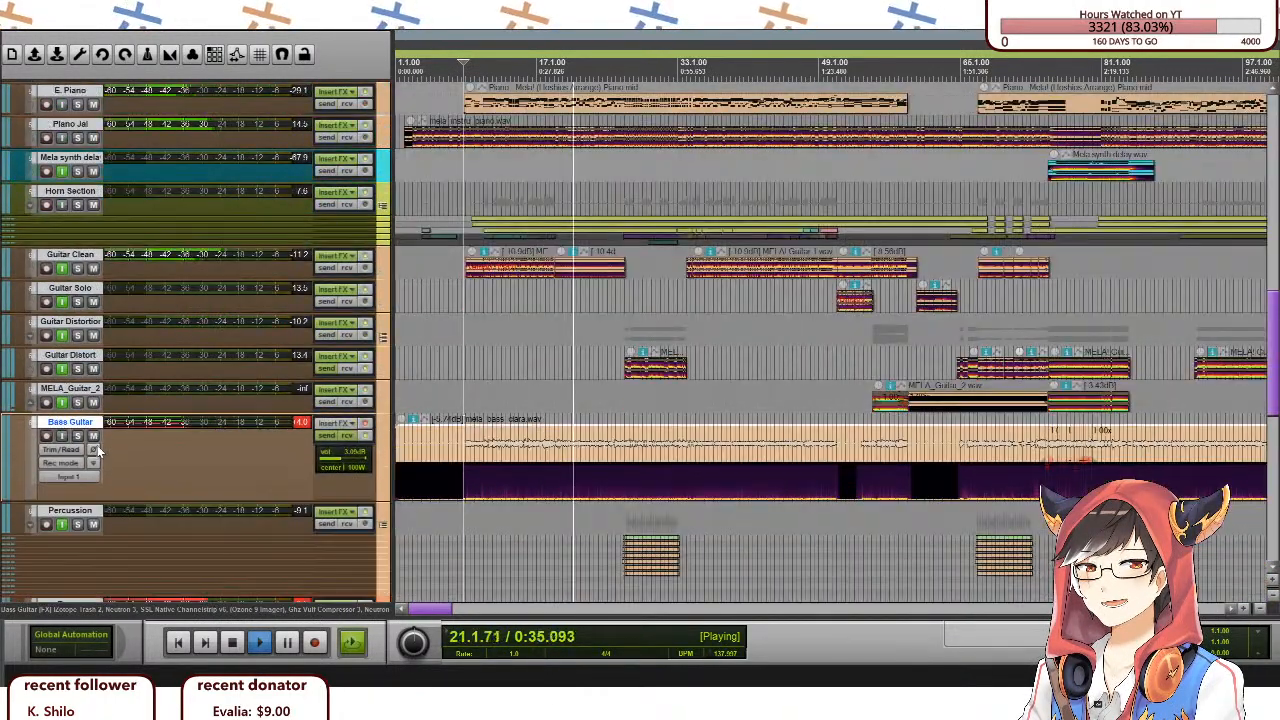
scroll(96, 431, down, 2)
scroll(85, 330, up, 8)
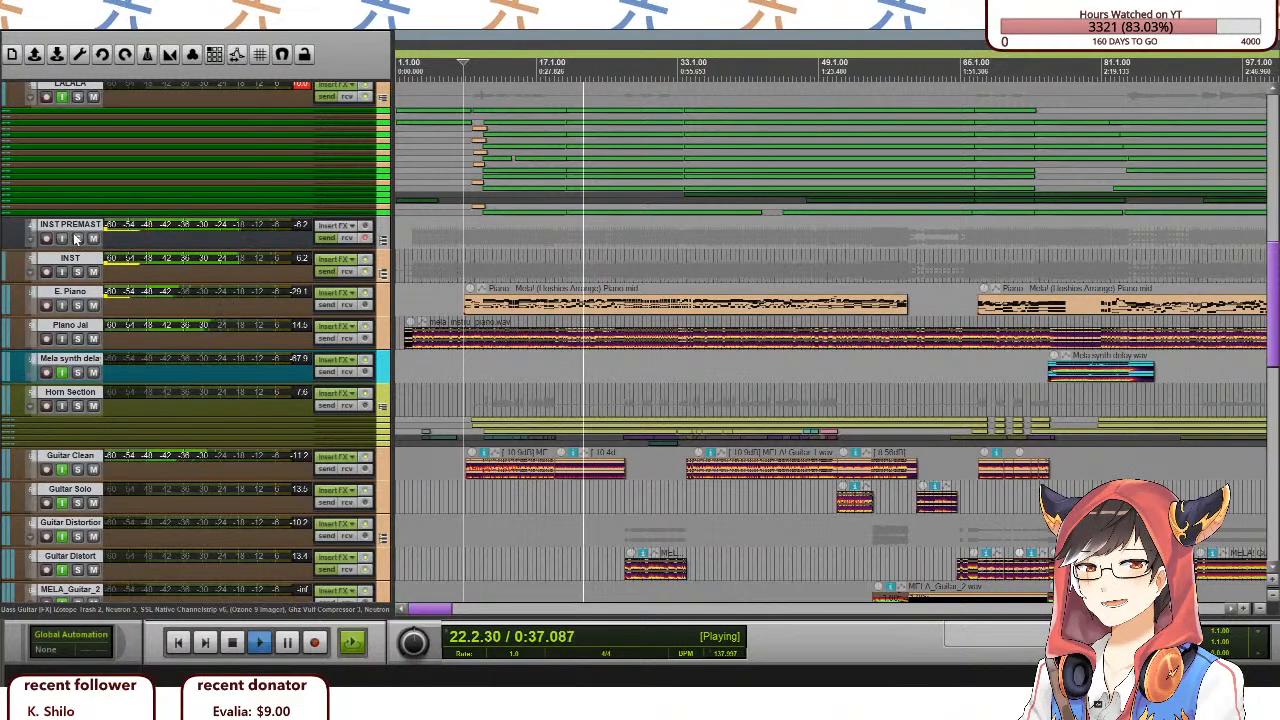
scroll(74, 290, down, 12)
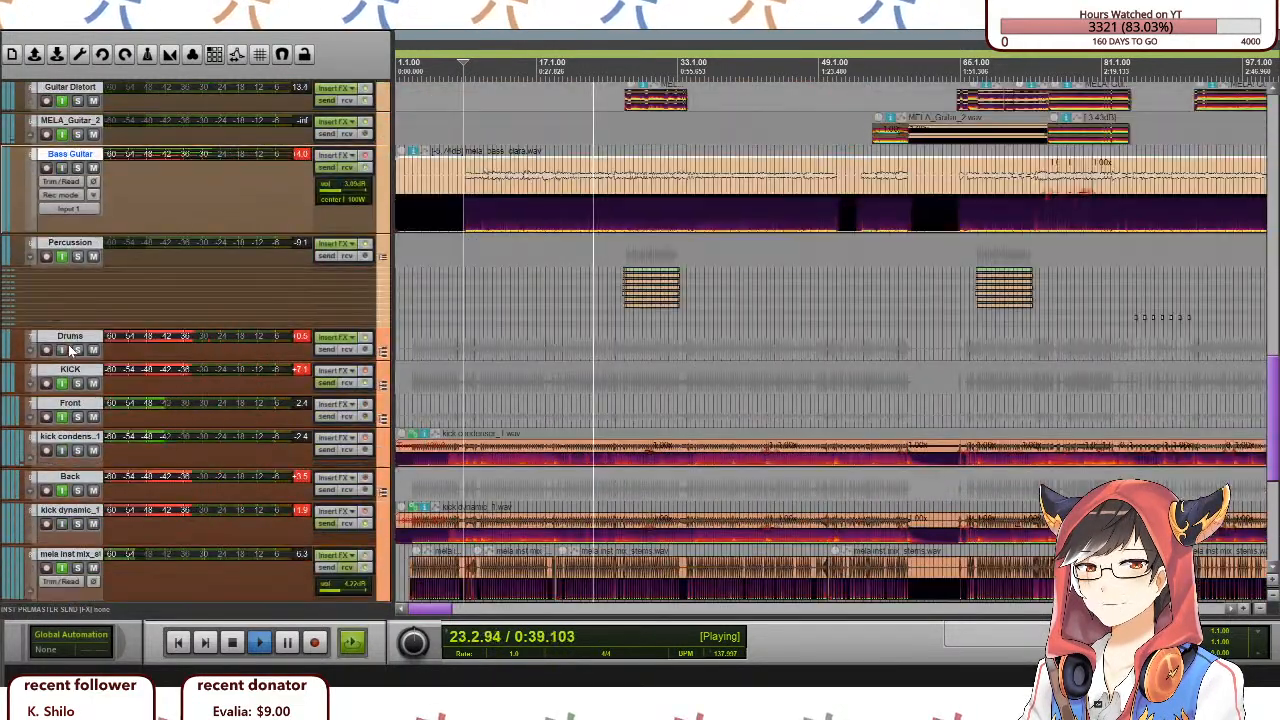
scroll(70, 348, down, 3)
scroll(68, 339, down, 3)
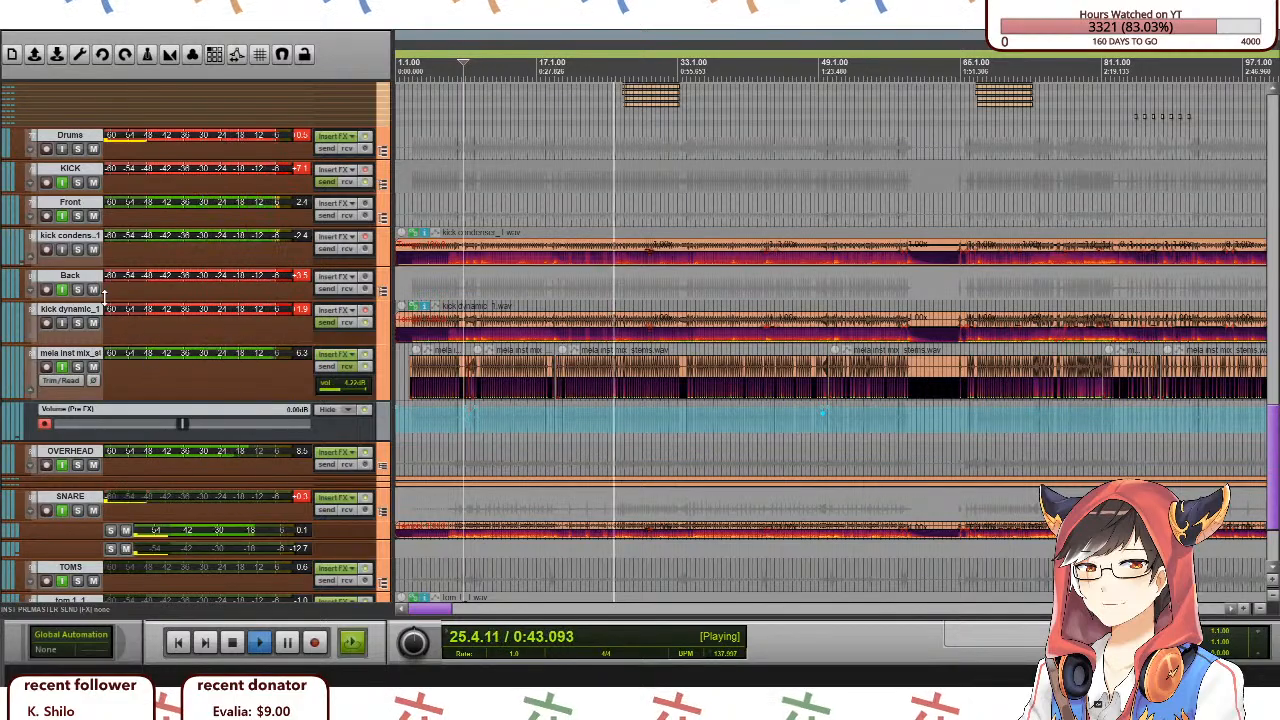
Examine the kick, overhead, snare and Bass Guitar tracks along the timeline while the full mix keeps playing.
scroll(104, 295, down, 1)
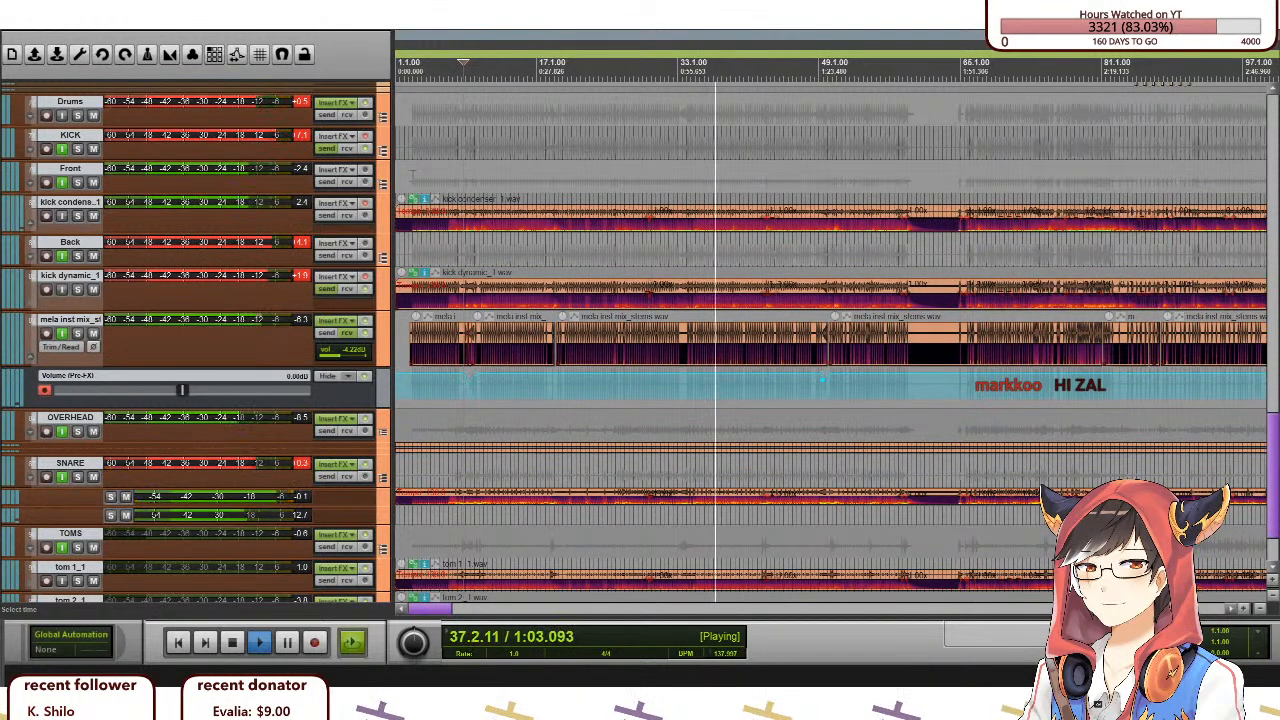
scroll(272, 398, up, 3)
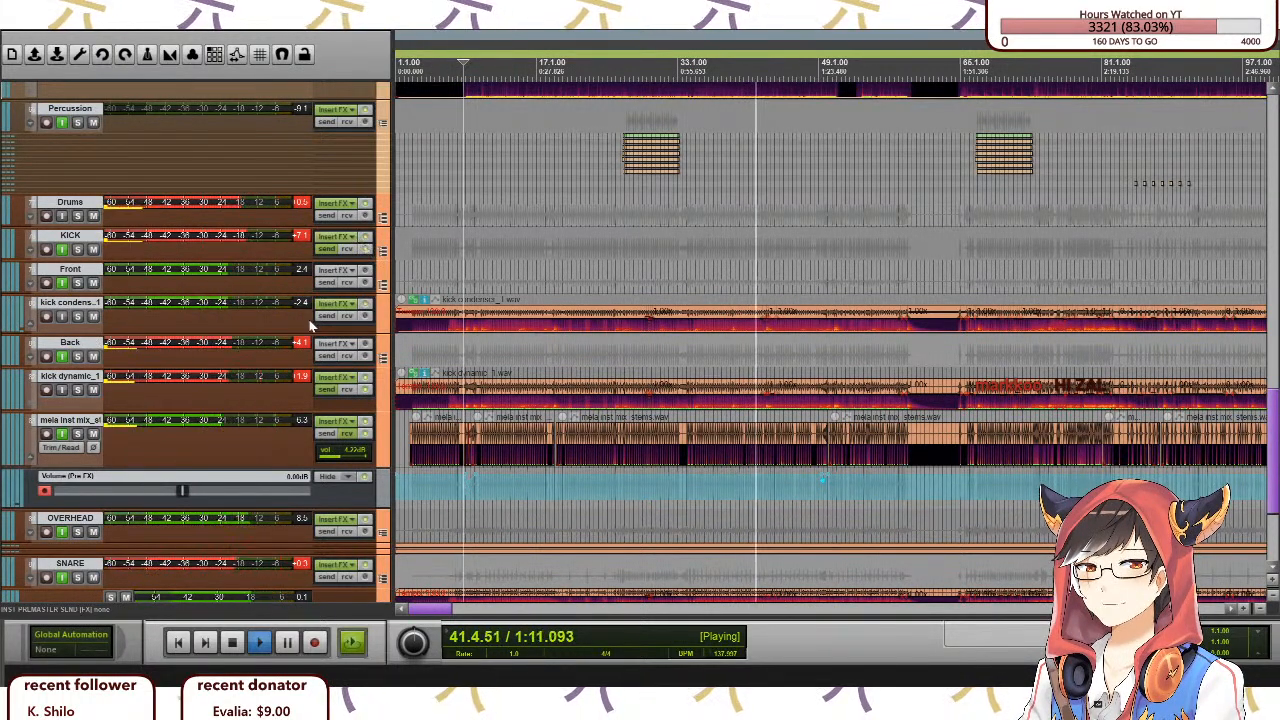
scroll(306, 331, up, 2)
scroll(310, 338, down, 3)
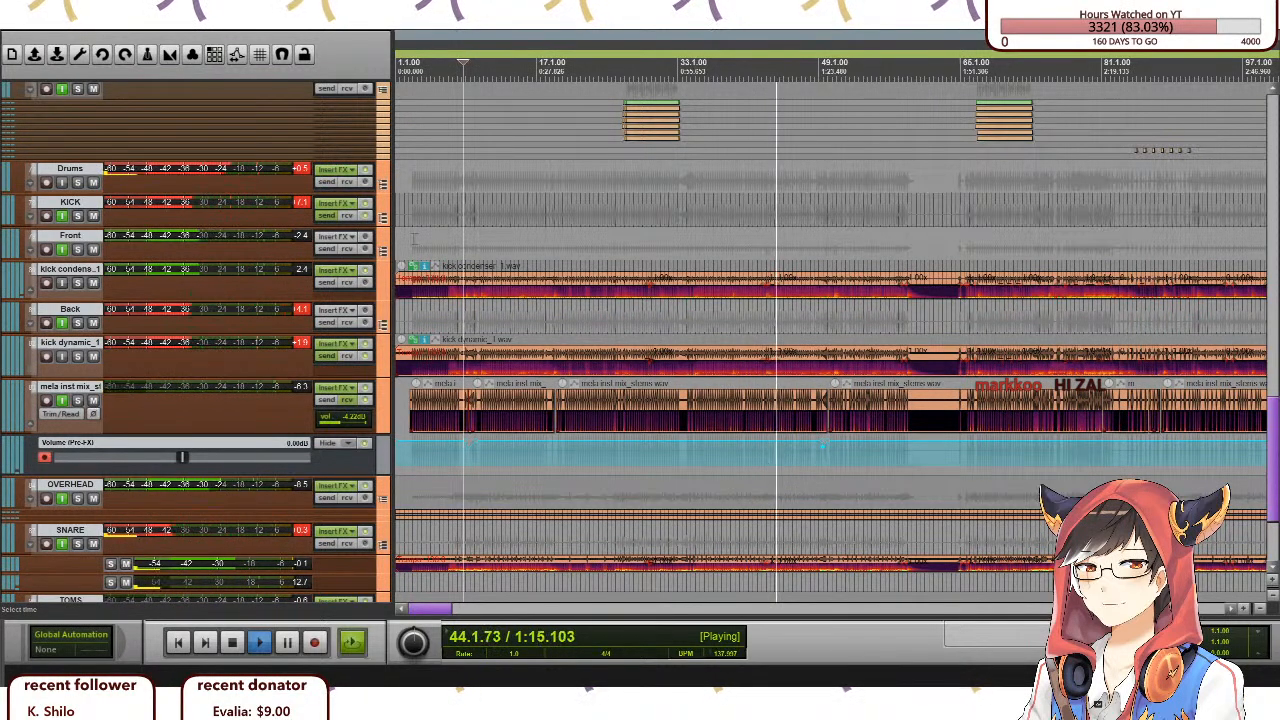
scroll(303, 321, up, 2)
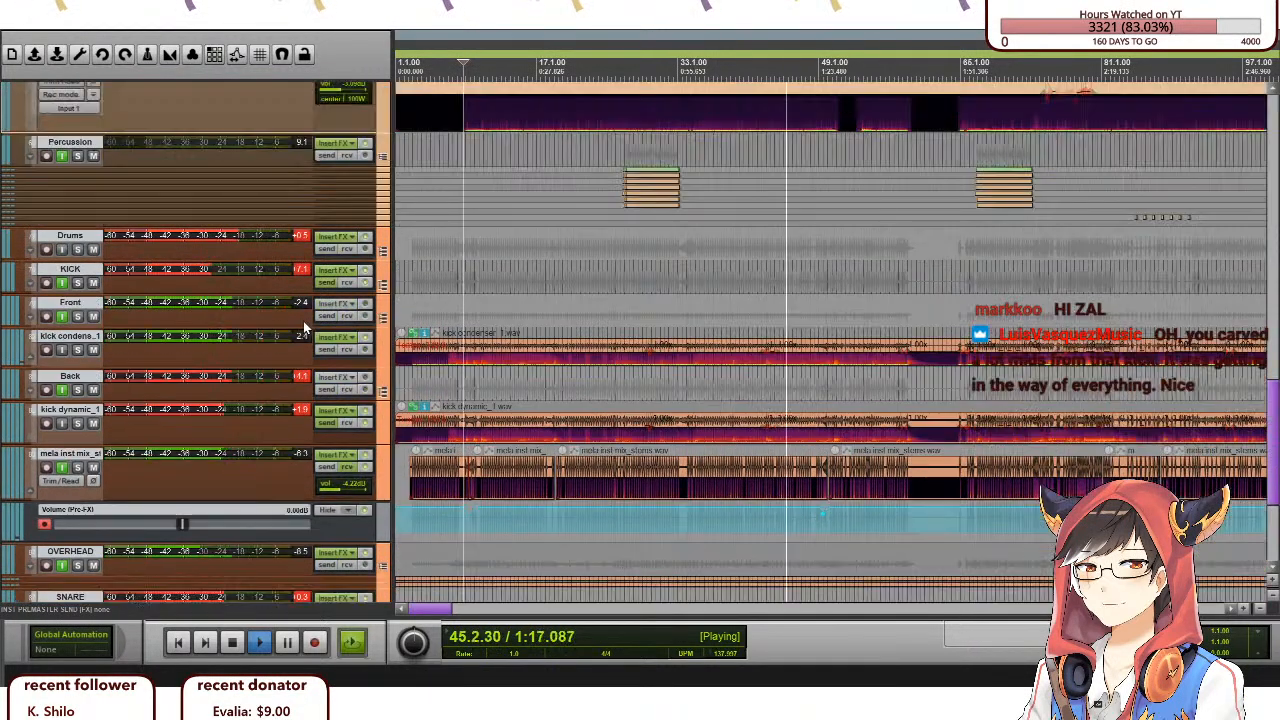
scroll(288, 337, up, 1)
scroll(270, 315, up, 3)
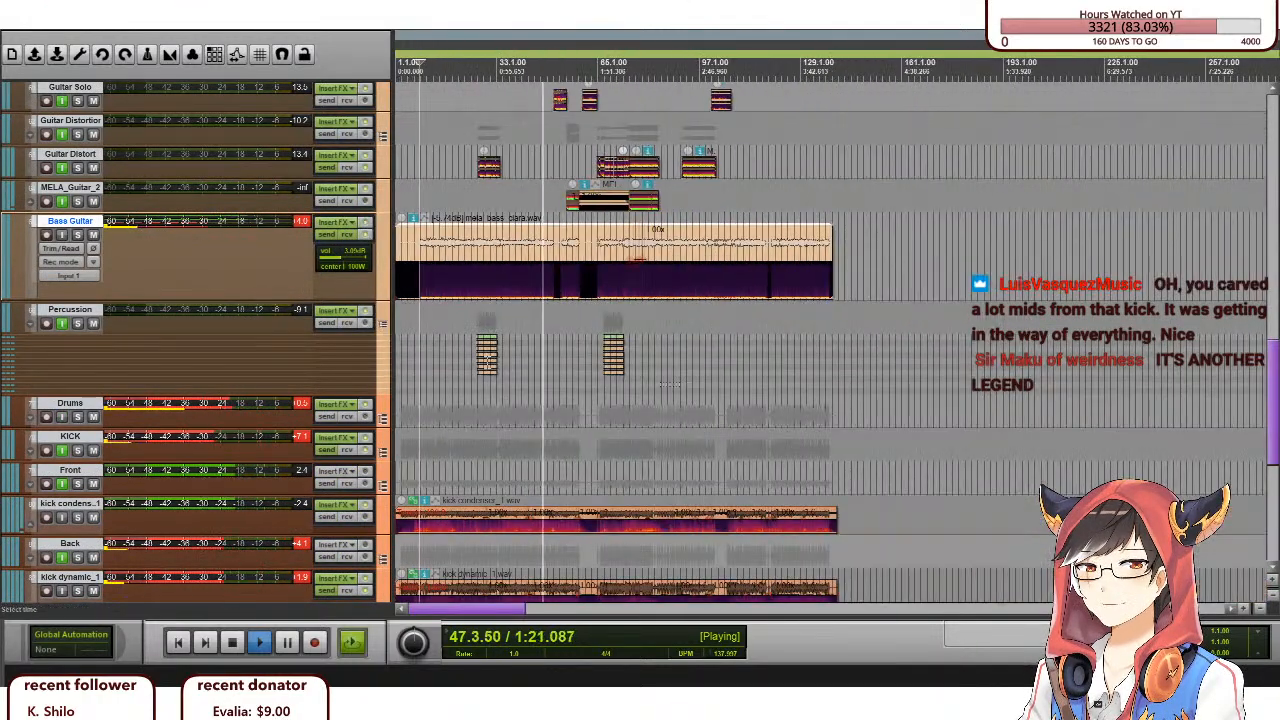
scroll(246, 390, down, 5)
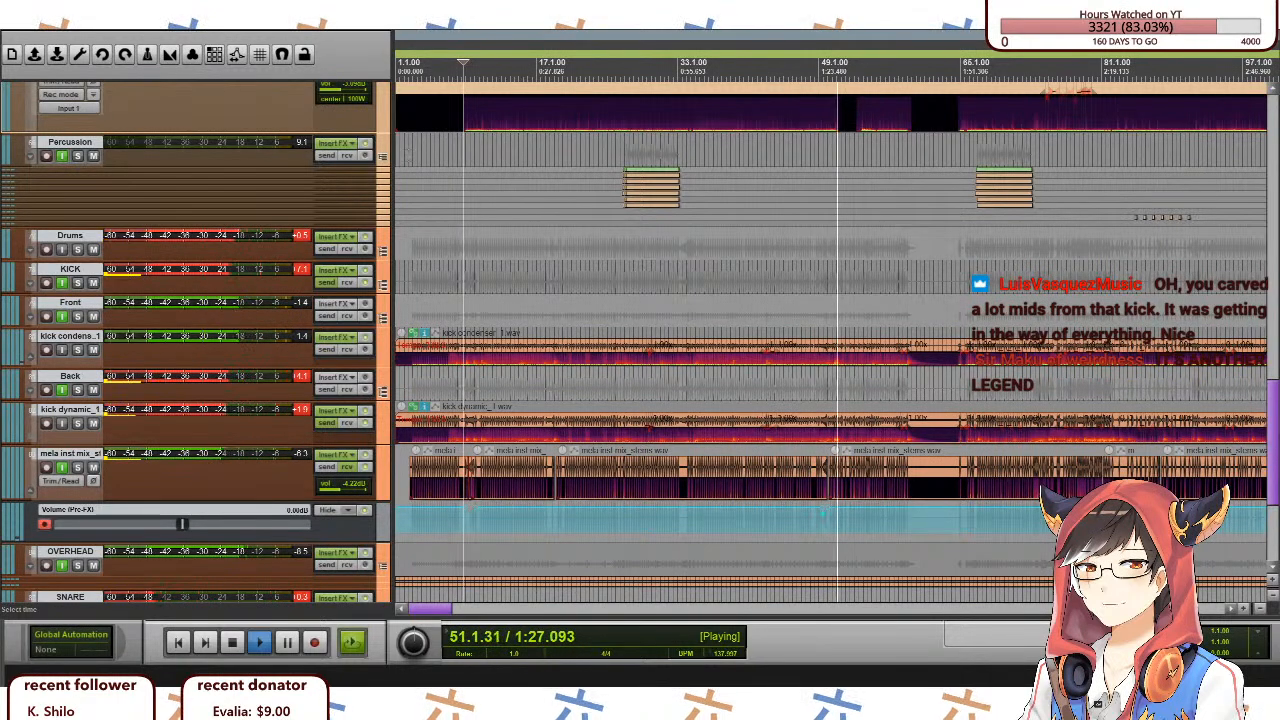
Play the full mix from about 2.2.44 with the edit cursor placed on the Percussion track, and stop playback.
click(407, 150)
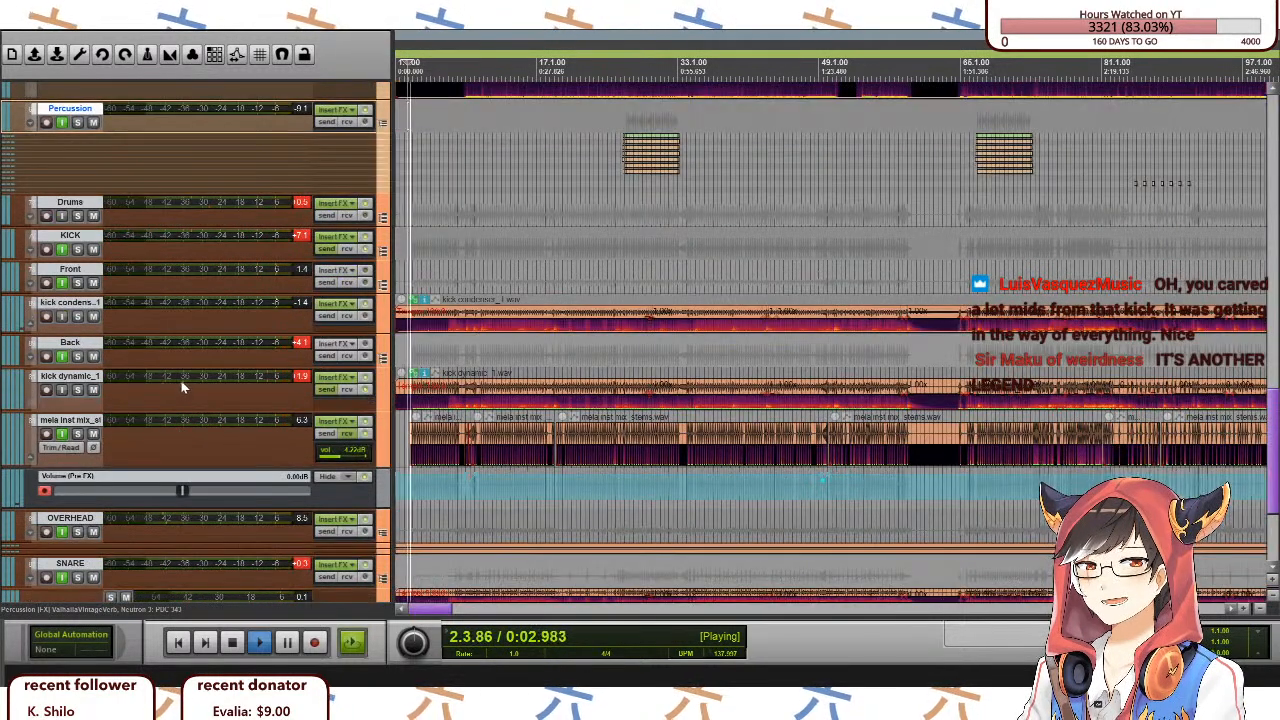
scroll(180, 379, down, 2)
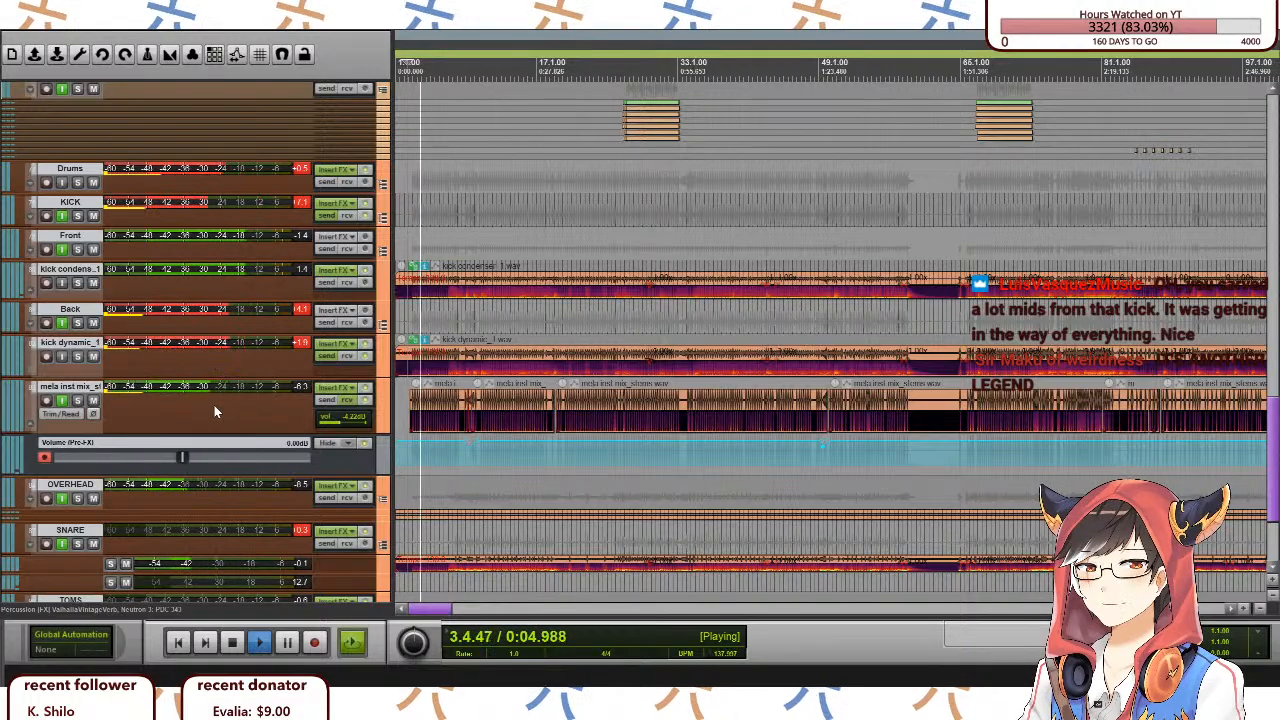
key(space)
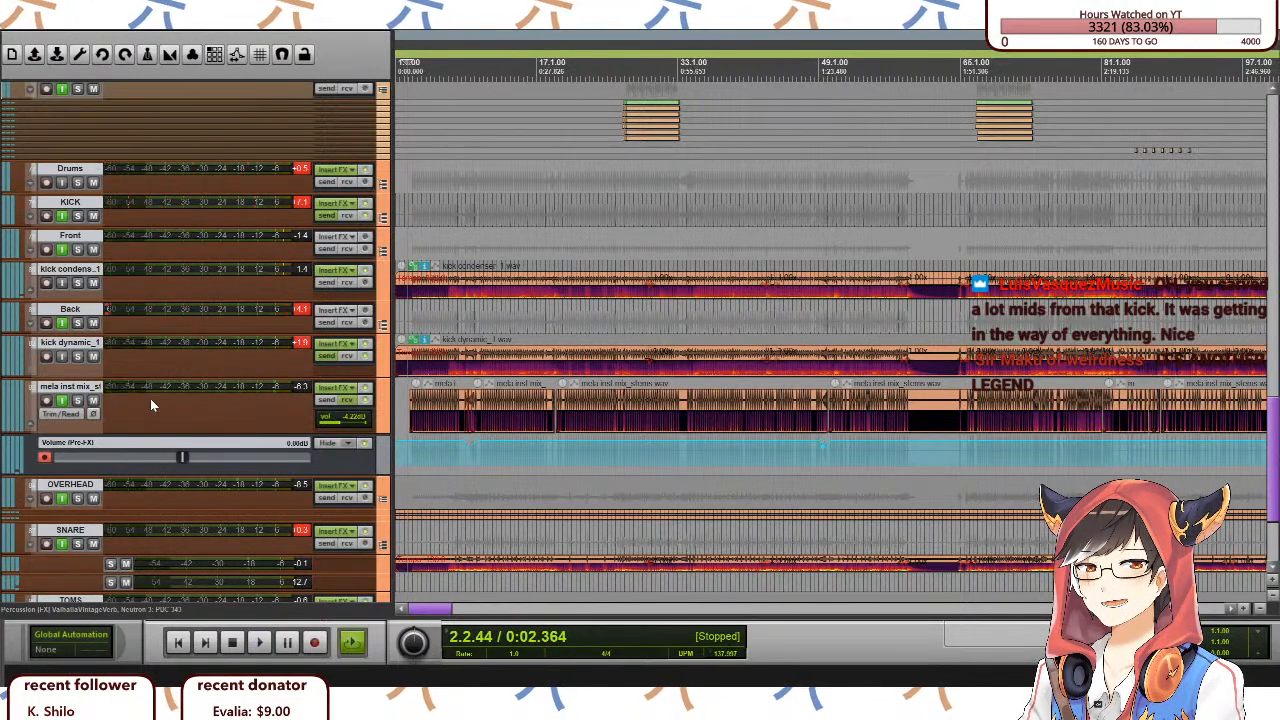
Make the mela inst mix_stems and kick dynamic_1 tracks slightly taller in the drum group.
scroll(146, 399, down, 3)
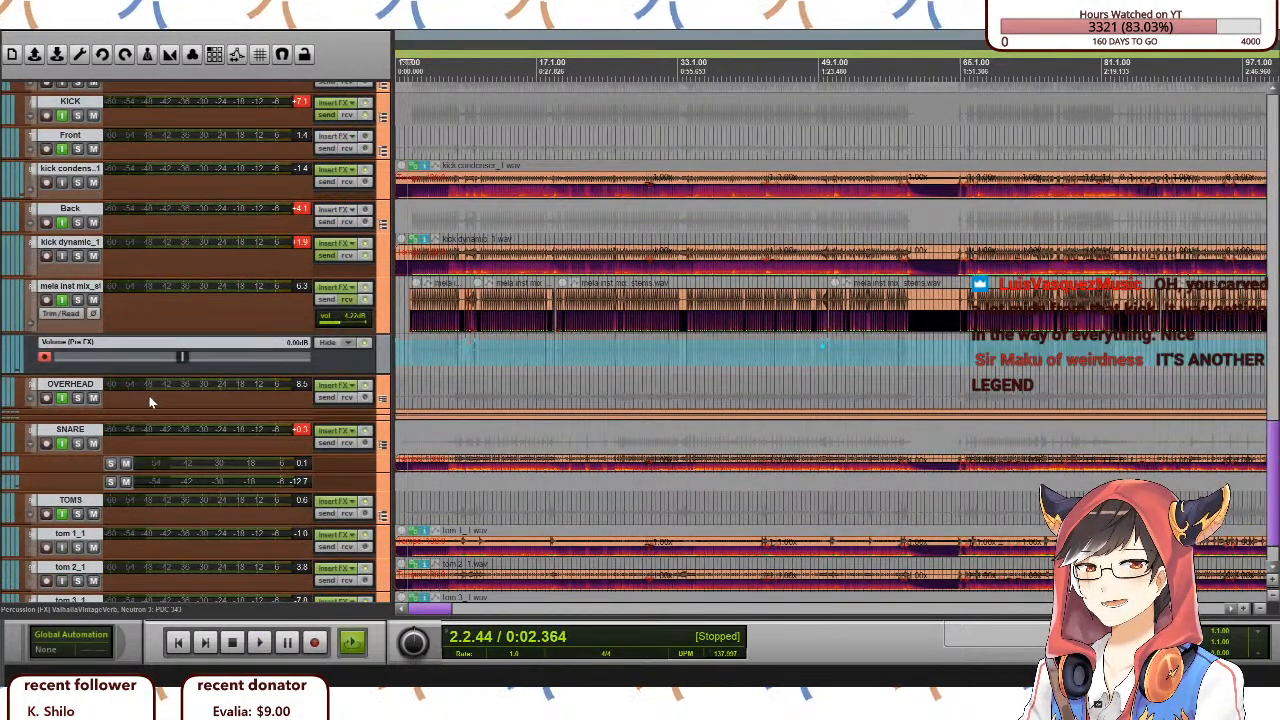
scroll(152, 384, up, 3)
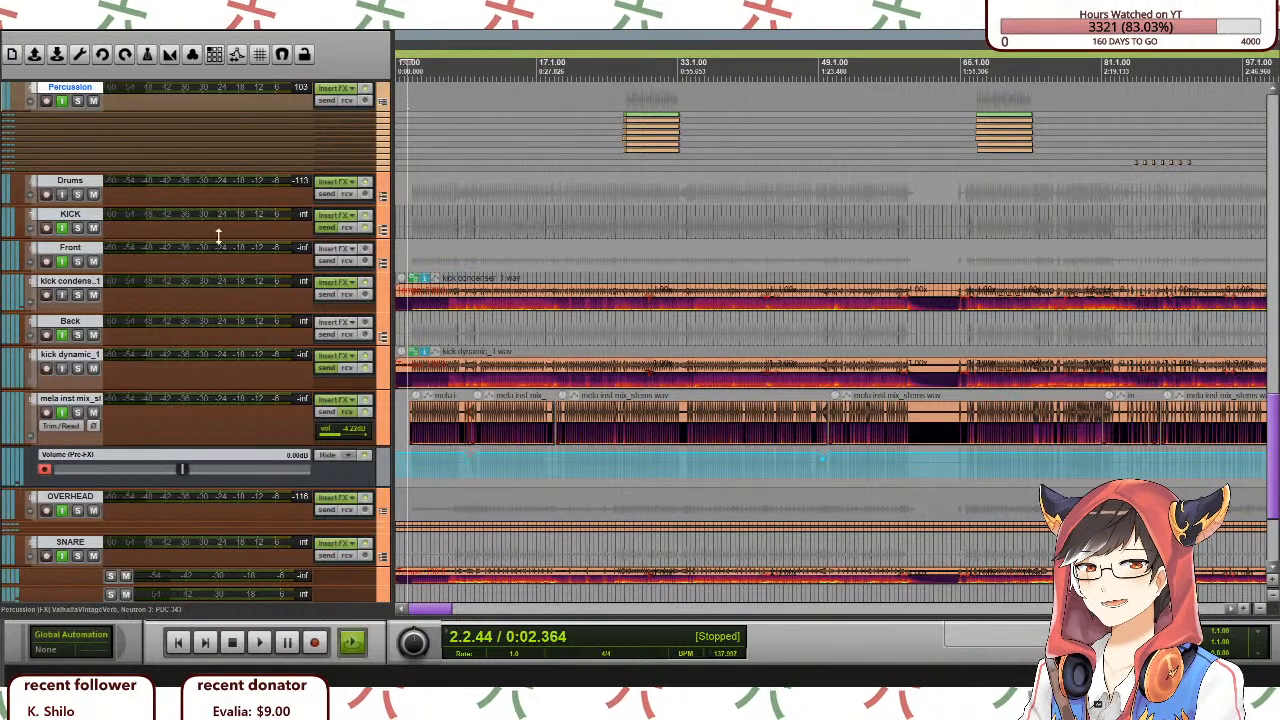
scroll(225, 345, down, 5)
scroll(177, 272, up, 4)
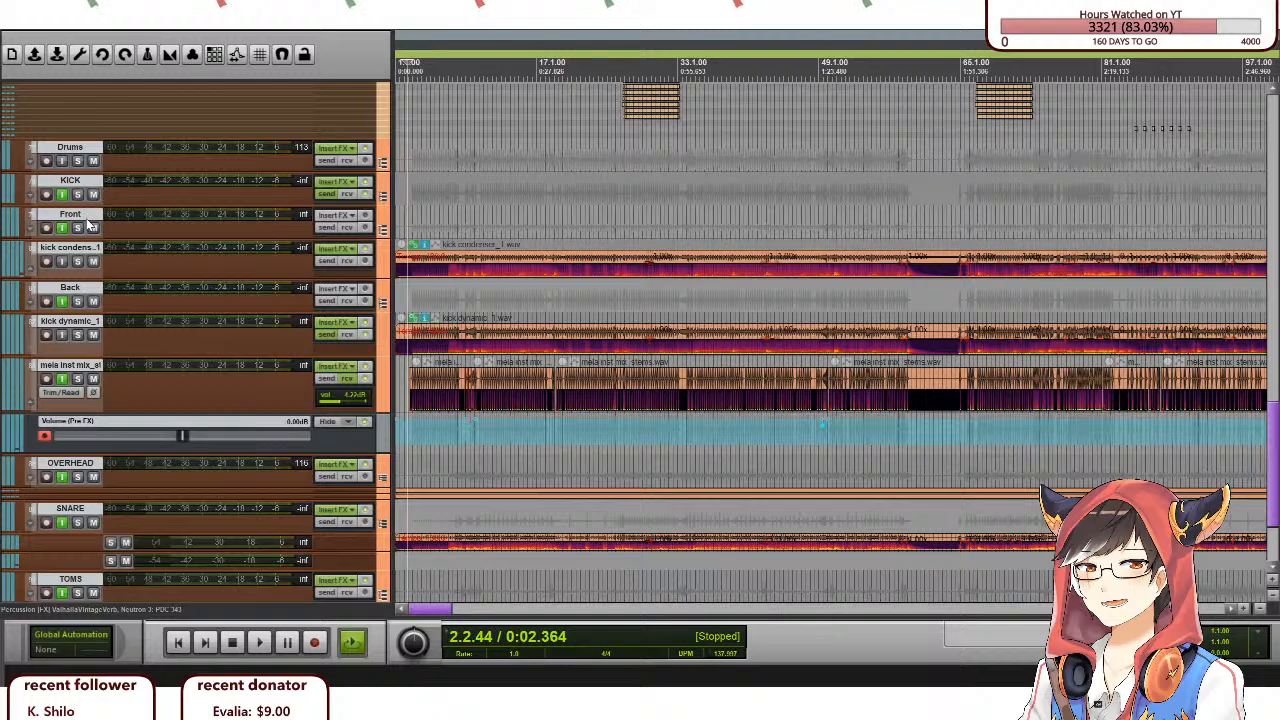
scroll(125, 269, down, 4)
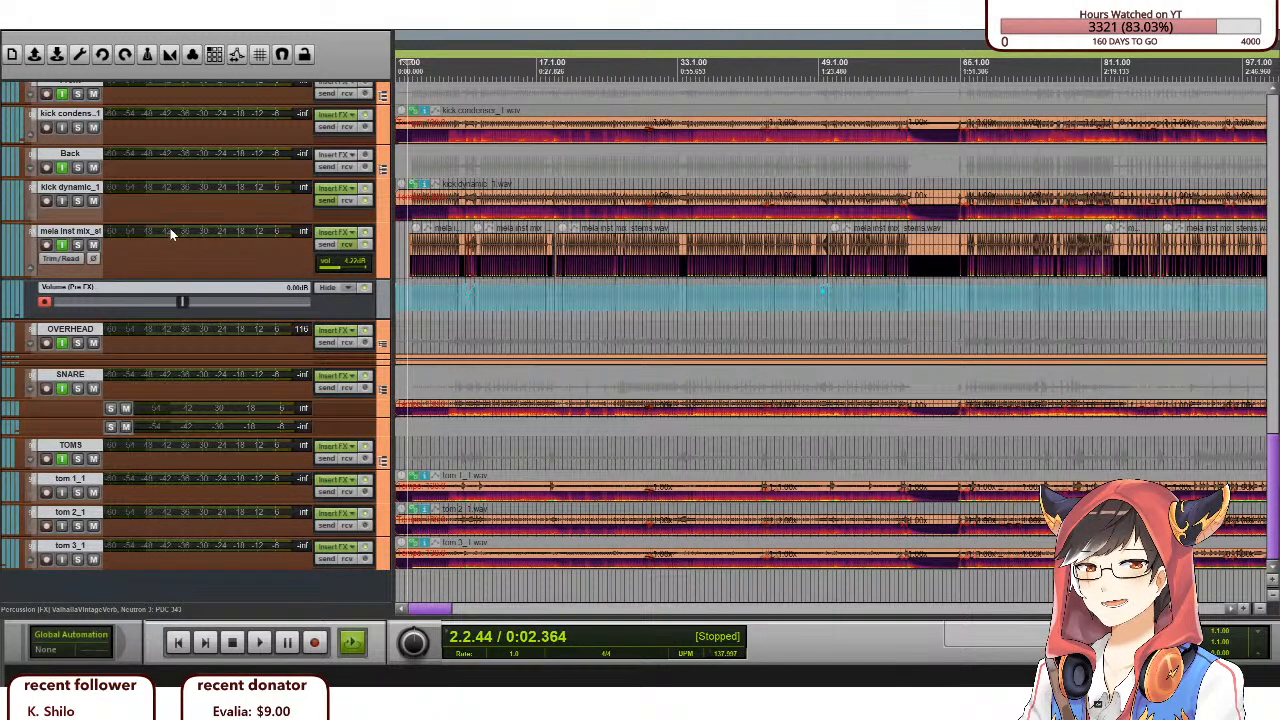
scroll(523, 311, up, 3)
scroll(178, 295, up, 3)
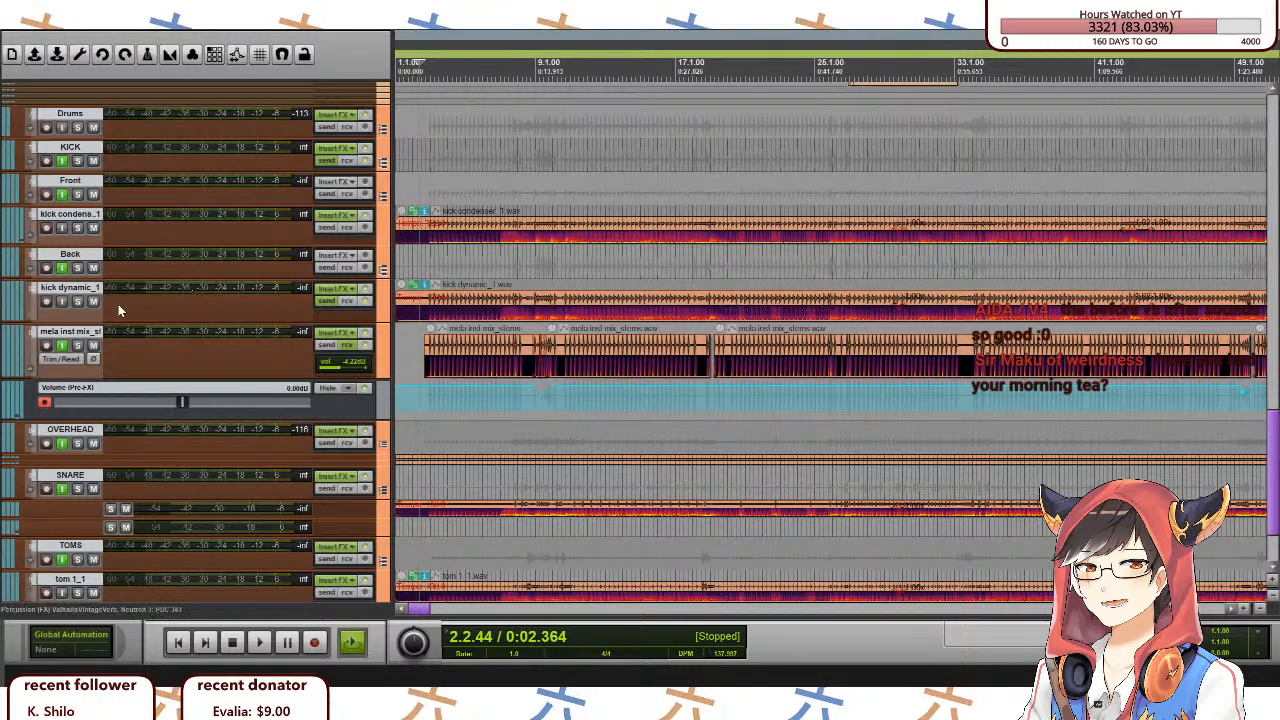
drag(86, 378, 88, 393)
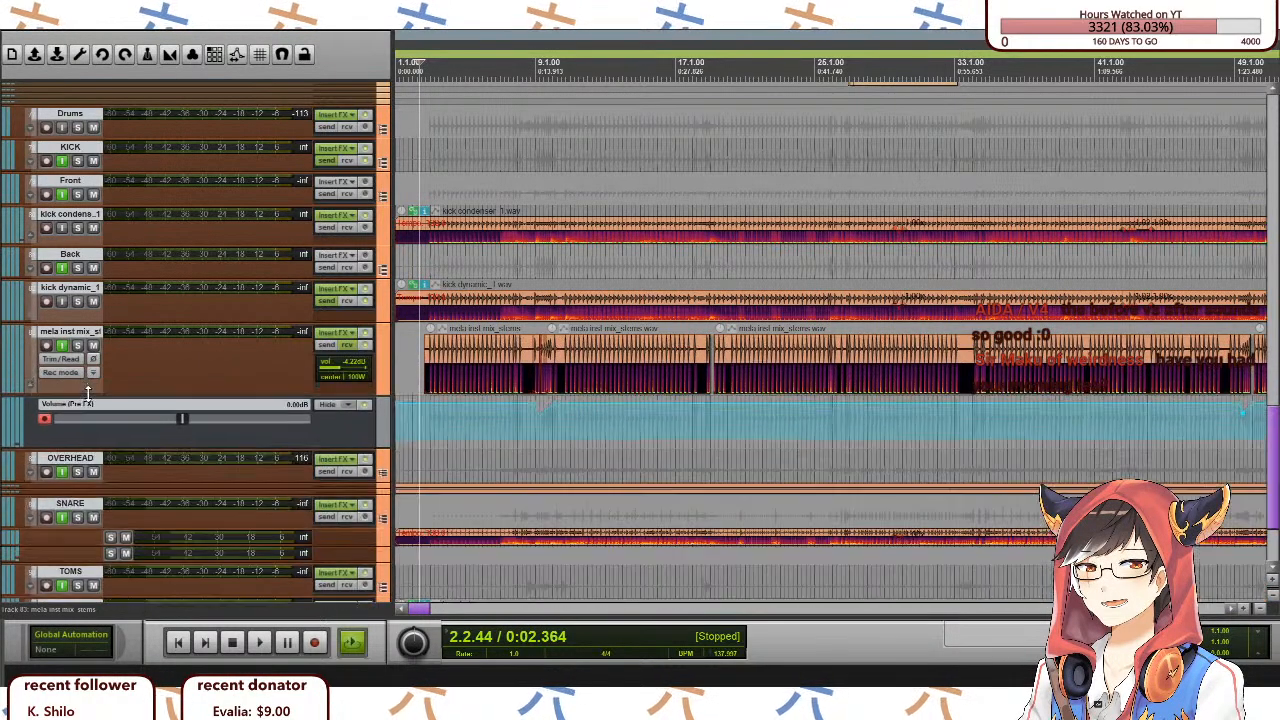
drag(86, 312, 88, 330)
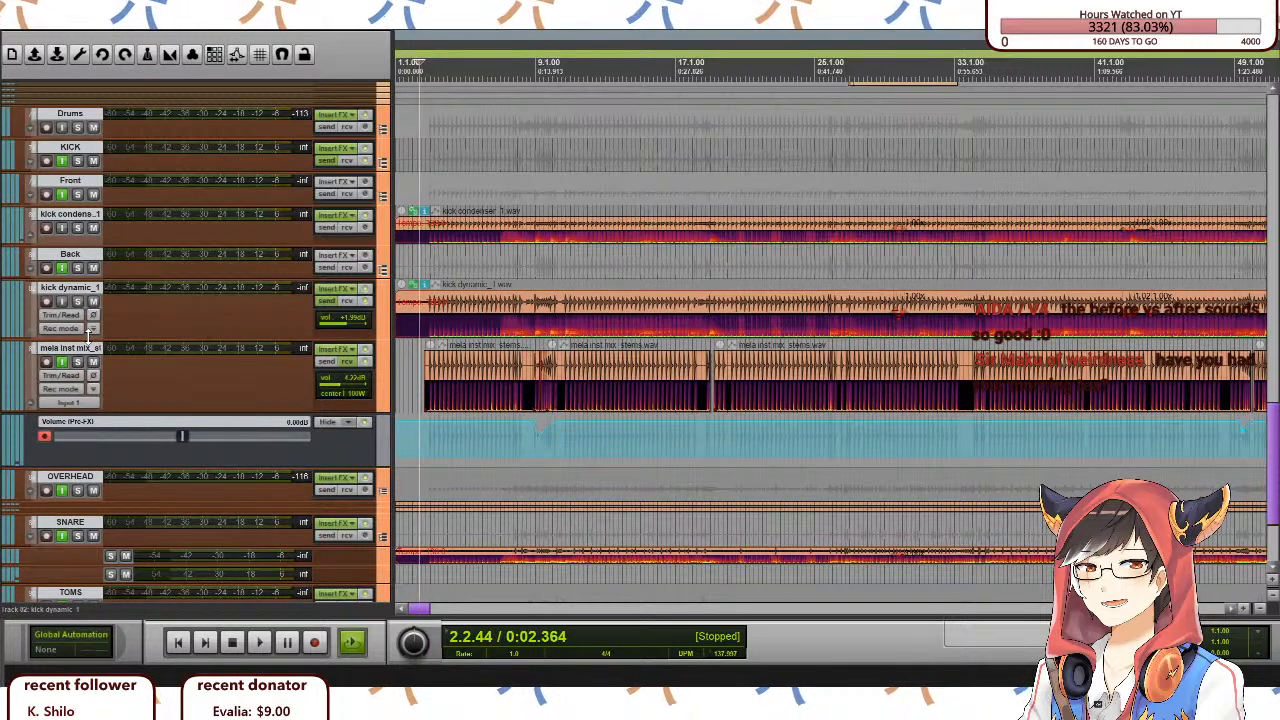
Select the Drums track and place the edit cursor at about 8.4.58, just before the bass enters.
scroll(162, 455, up, 5)
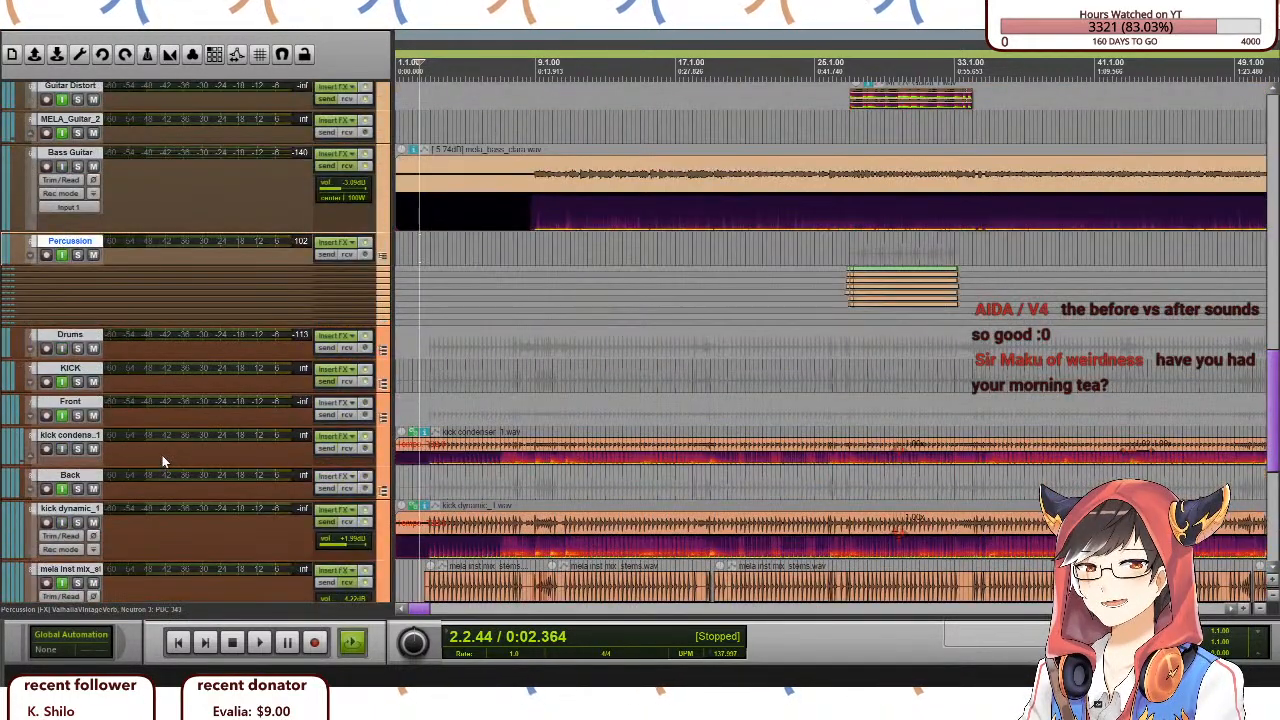
scroll(163, 455, up, 2)
scroll(165, 448, down, 5)
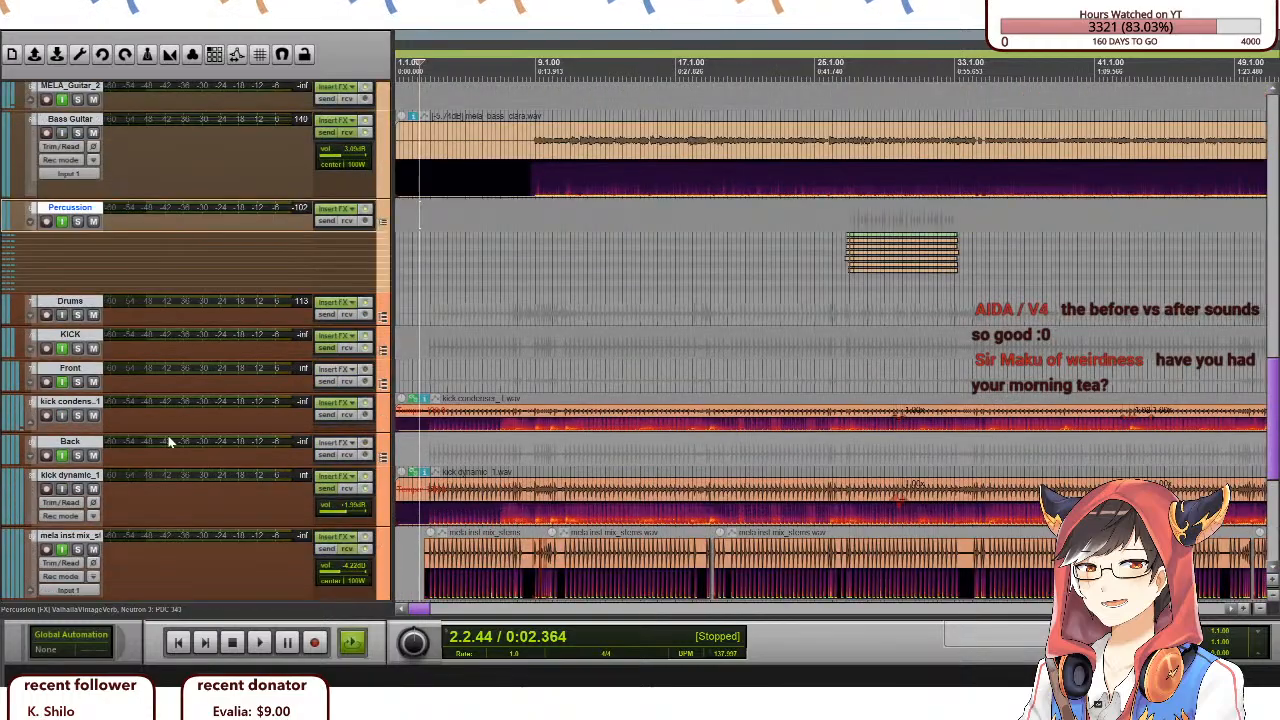
scroll(168, 433, up, 2)
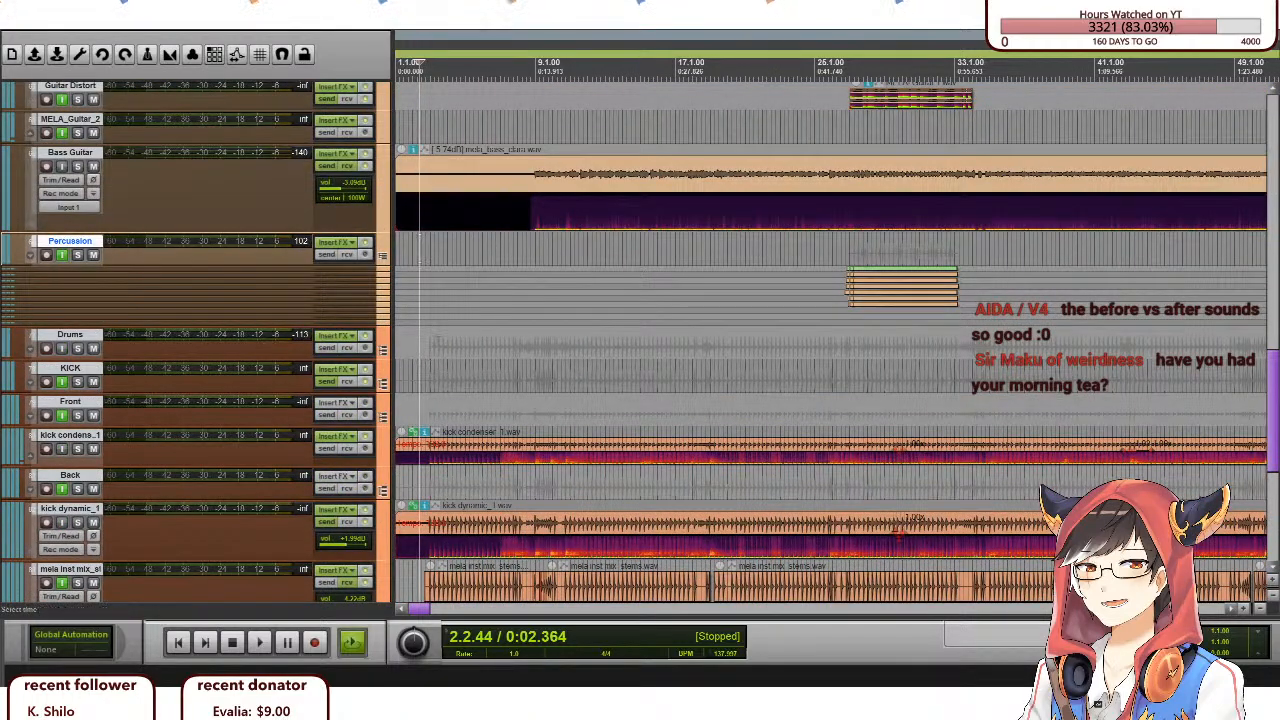
click(427, 350)
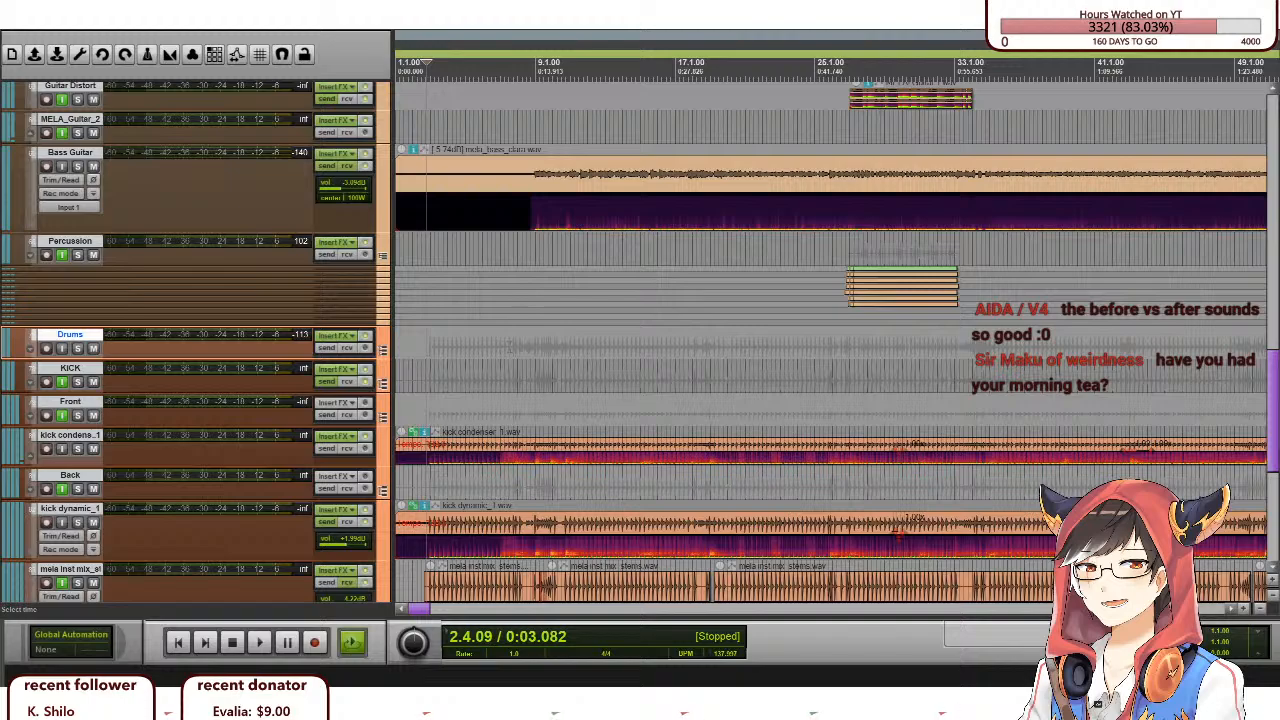
click(510, 350)
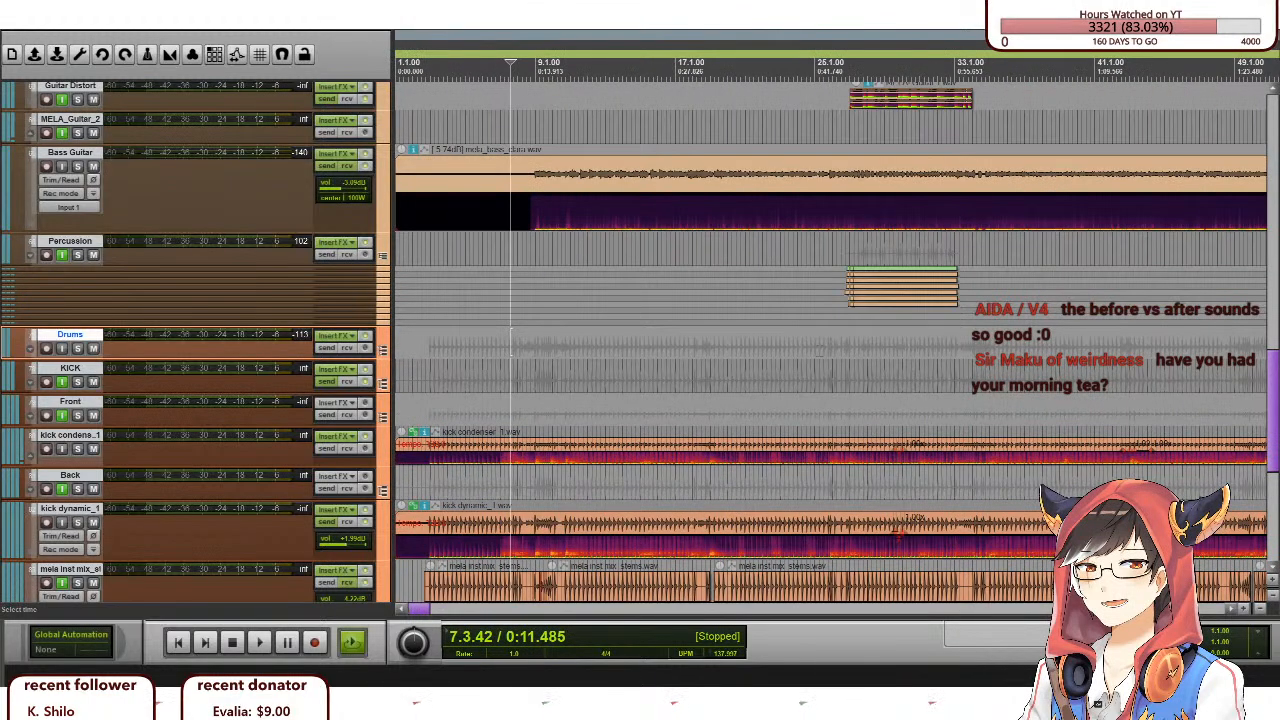
scroll(740, 358, up, 2)
scroll(740, 358, up, 2)
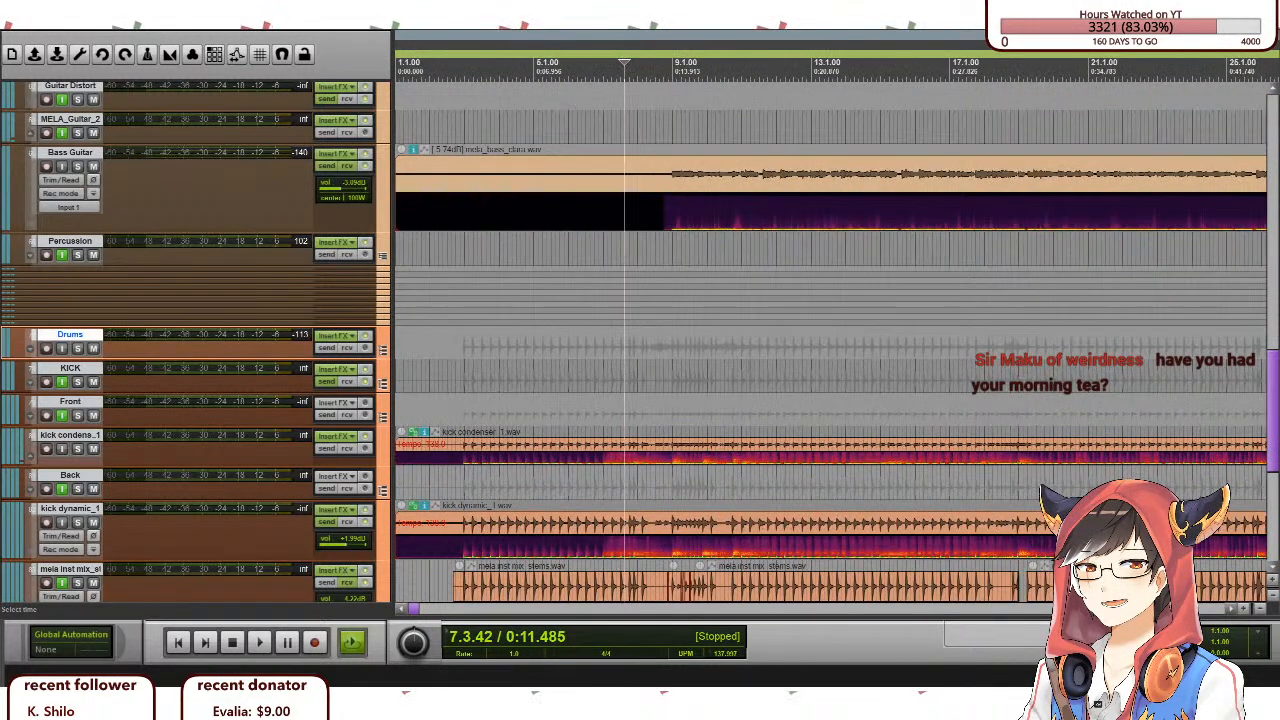
click(794, 355)
scroll(790, 350, down, 3)
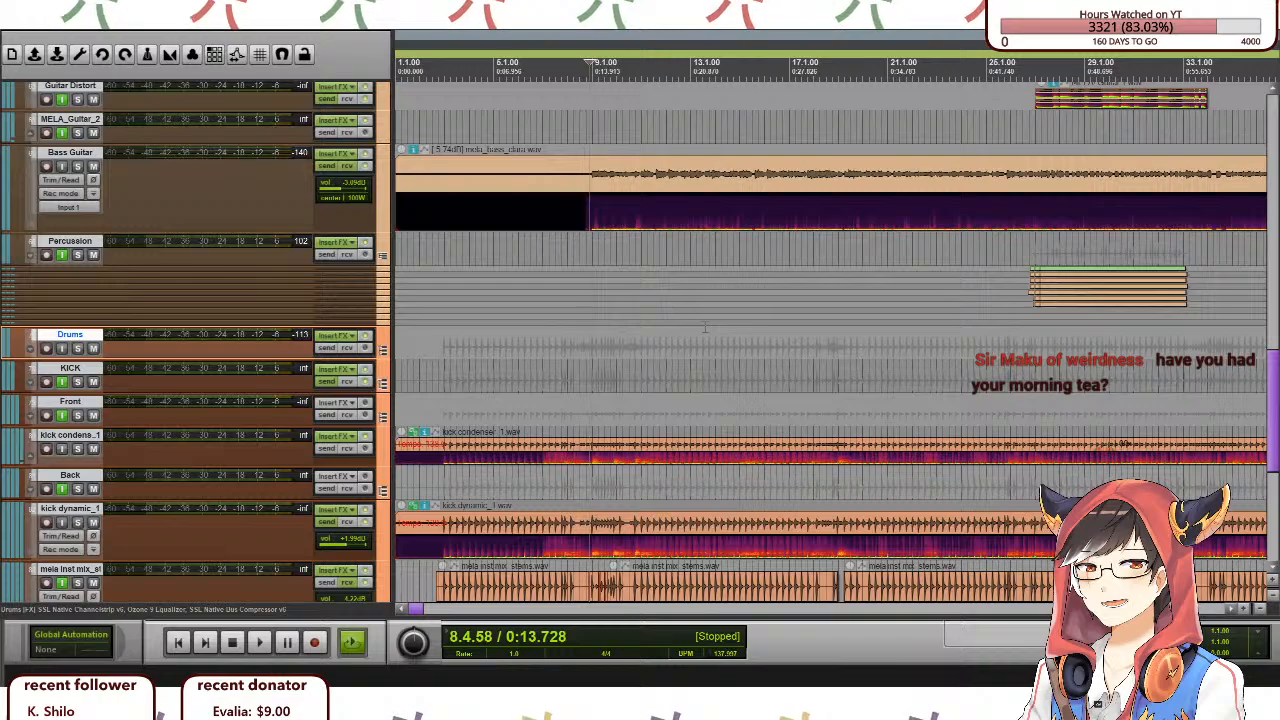
Examine the drum tracks around bars 3 to 15, from the kick through the overhead, snare and toms.
scroll(705, 299, up, 3)
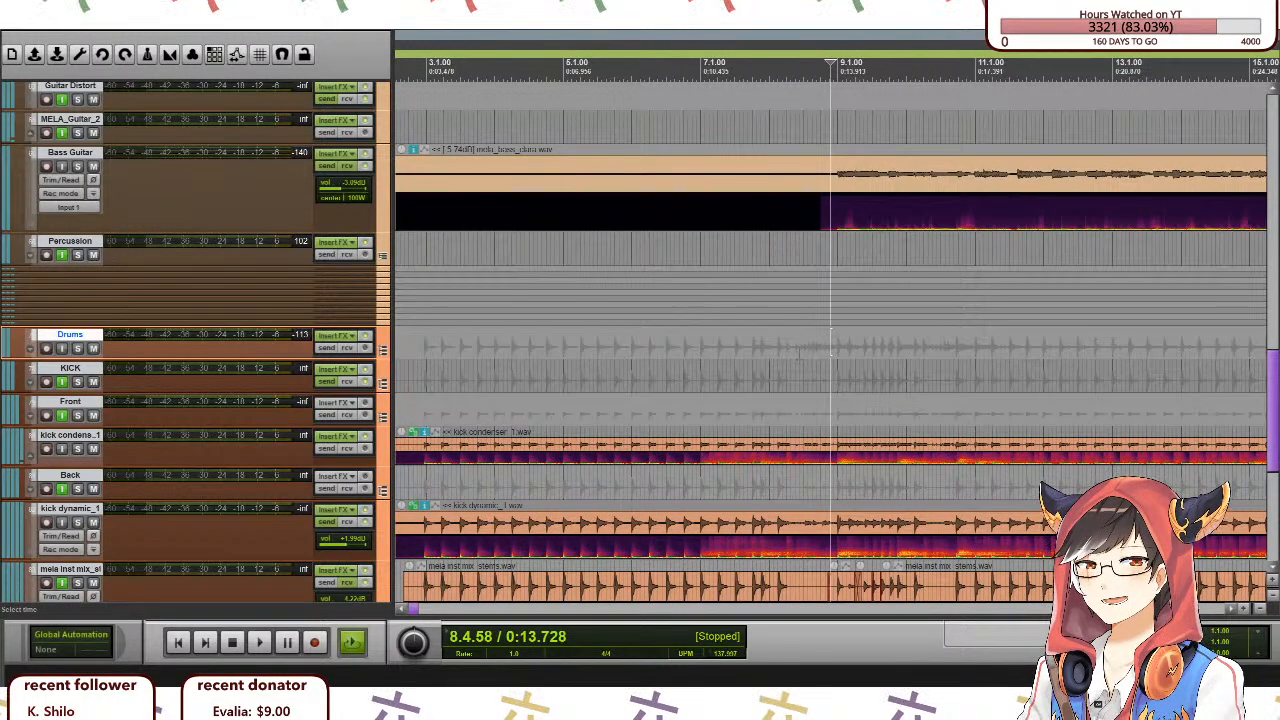
click(798, 345)
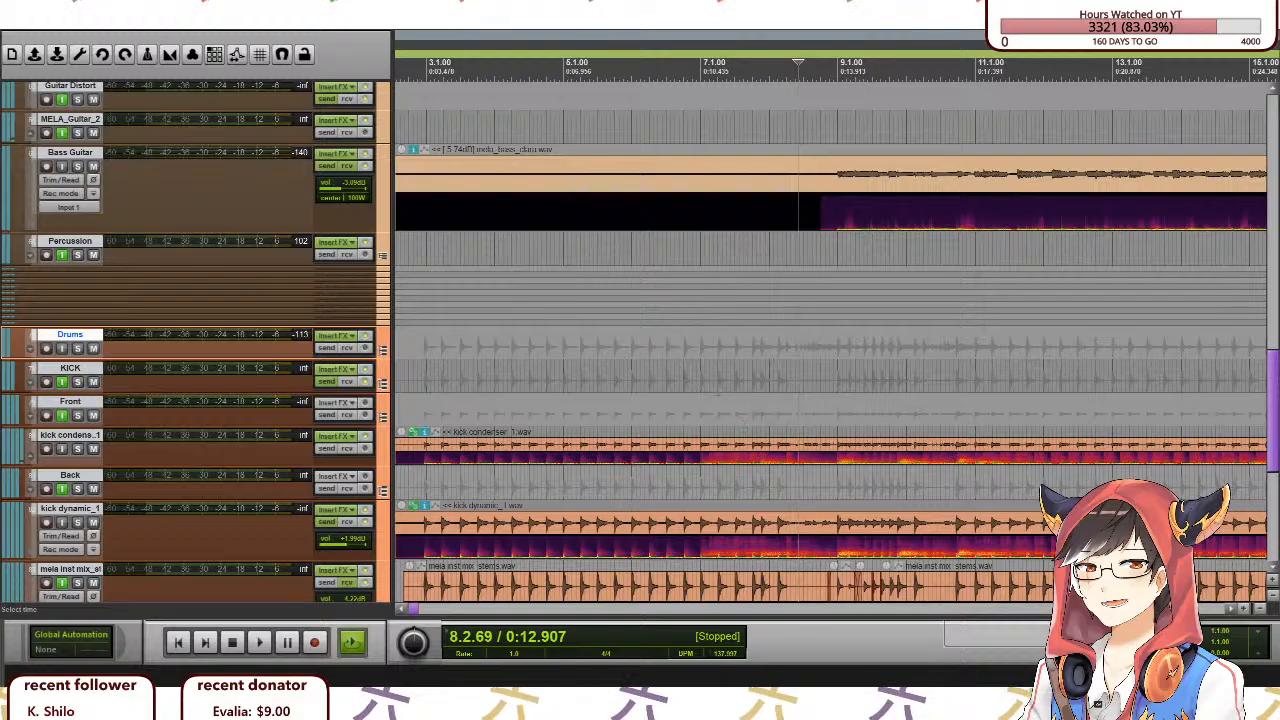
scroll(110, 398, down, 5)
scroll(110, 398, down, 1)
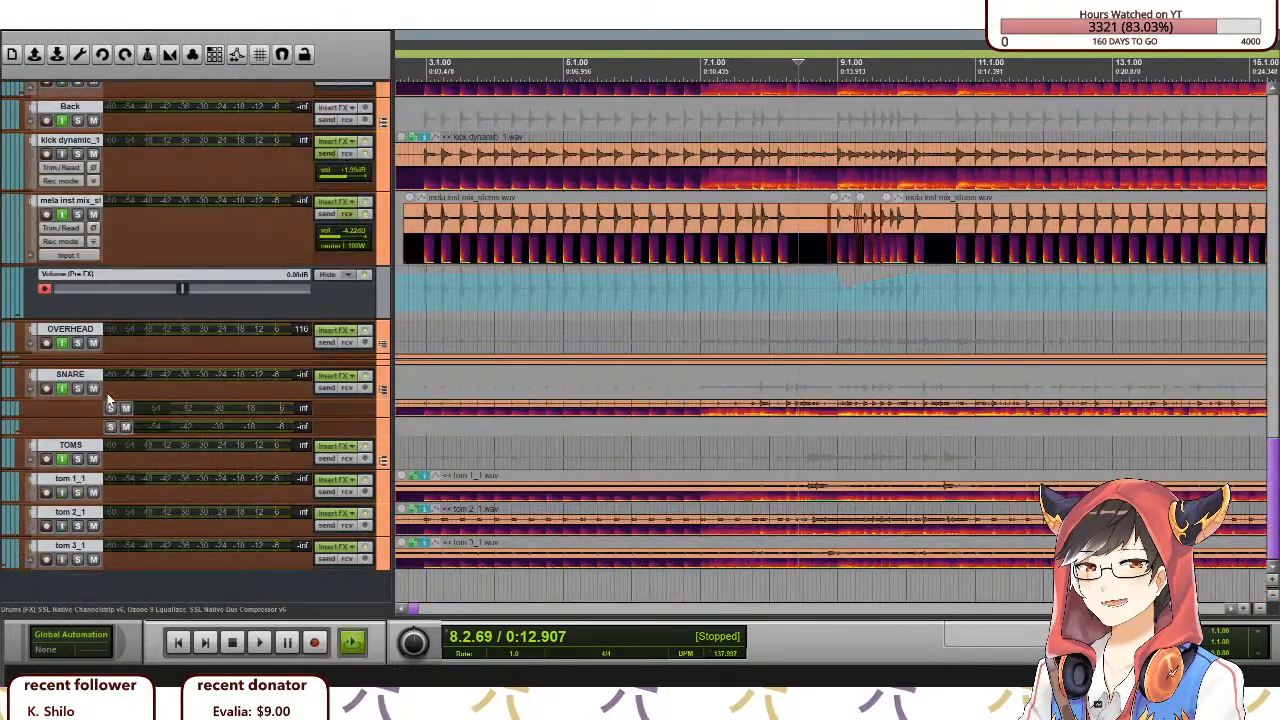
scroll(163, 400, up, 5)
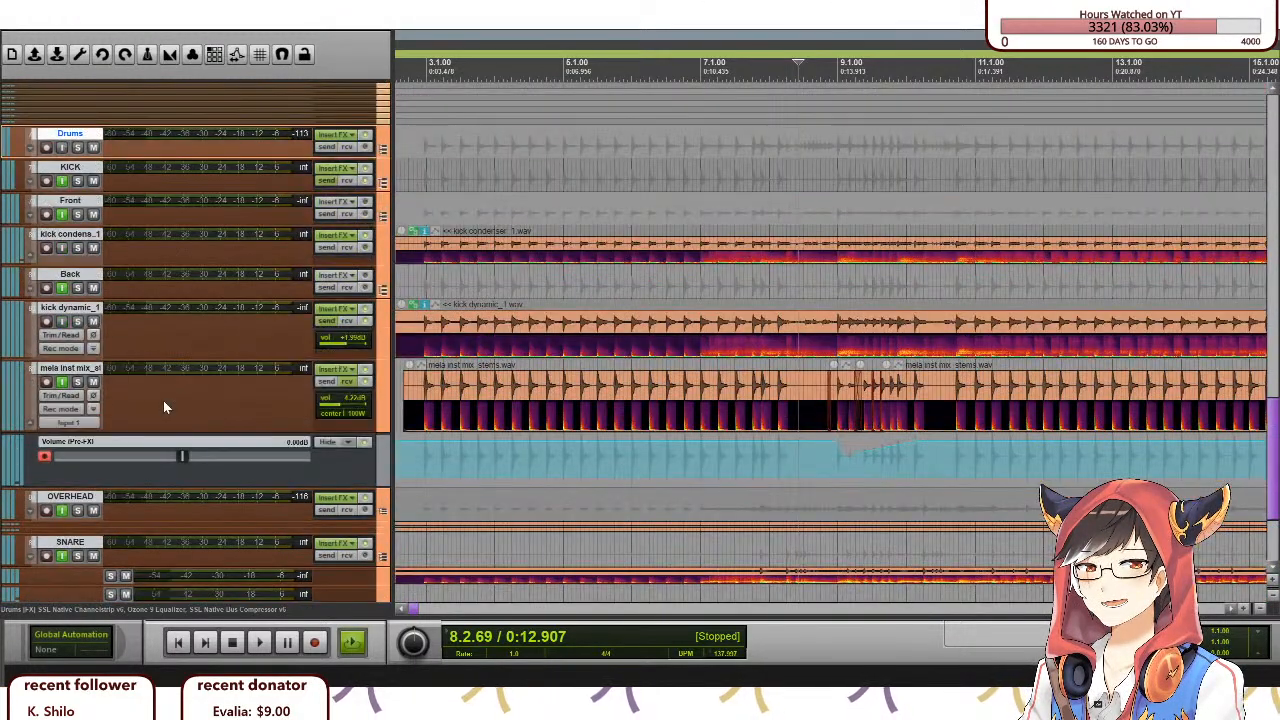
scroll(597, 411, down, 3)
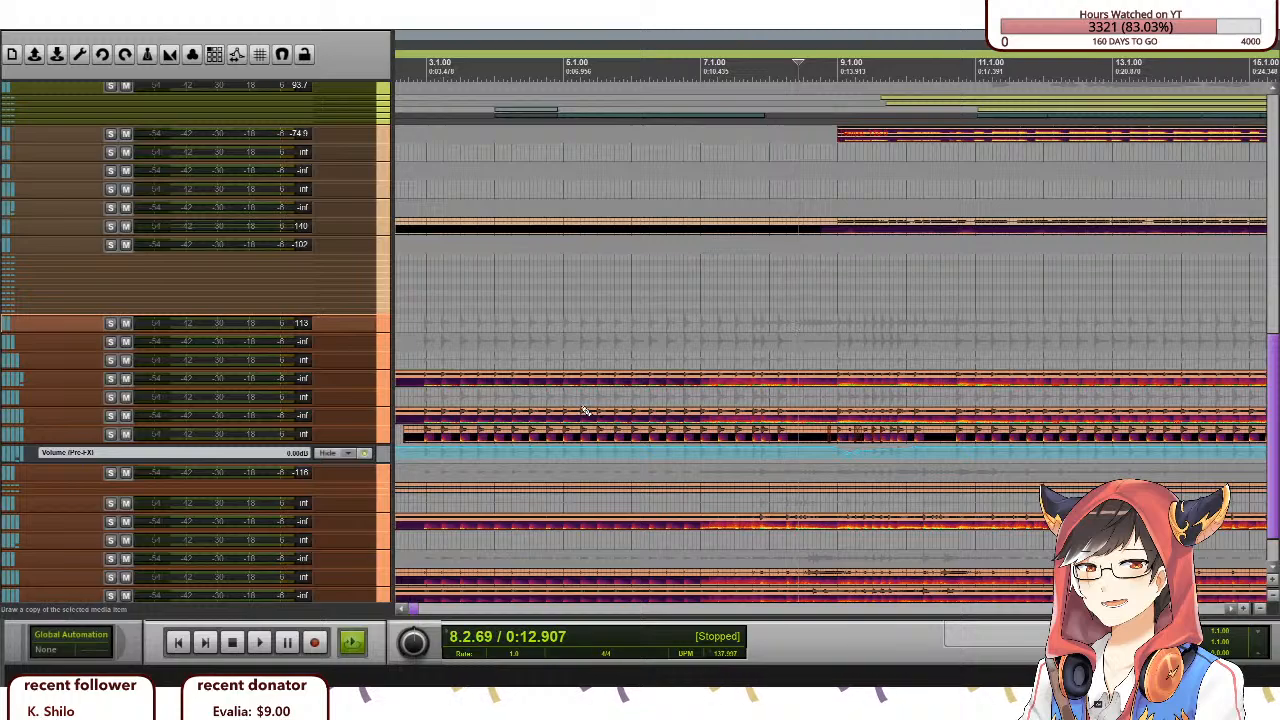
scroll(585, 410, up, 1)
scroll(213, 392, down, 1)
scroll(212, 392, up, 2)
scroll(212, 395, down, 3)
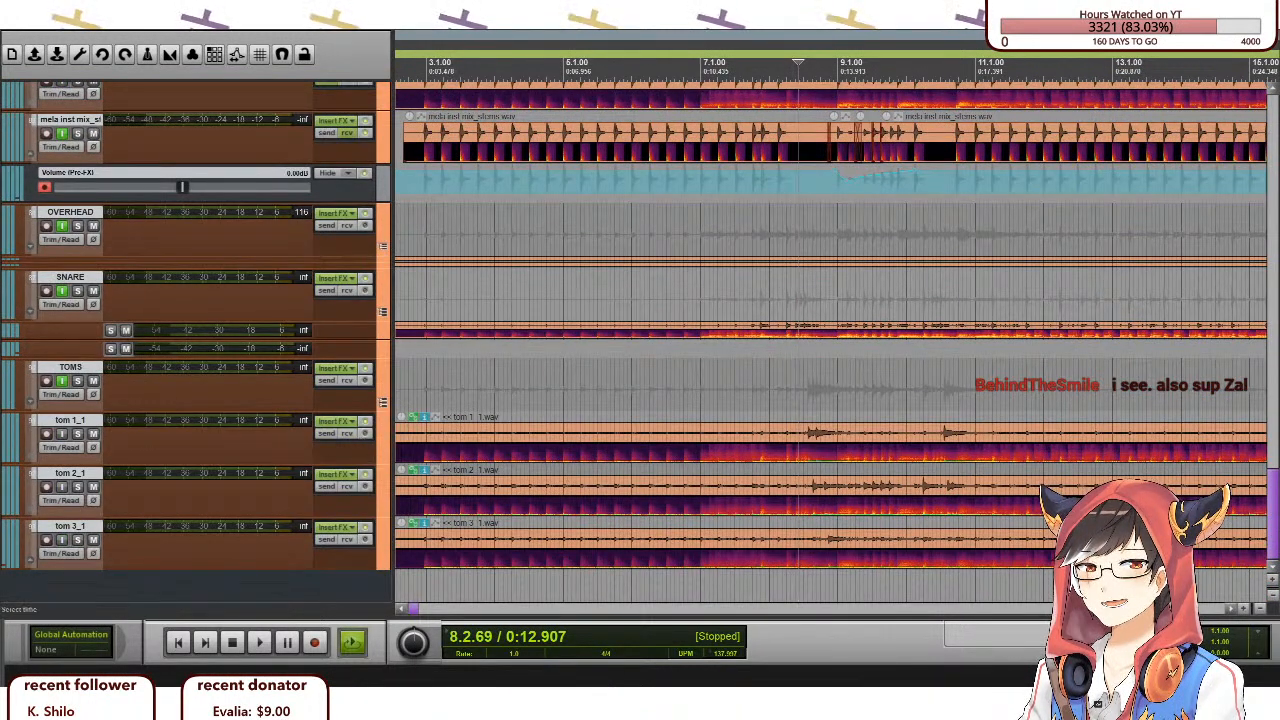
Solo the TOMS folder and enlarge the three tom tracks beneath it.
click(44, 388)
click(77, 383)
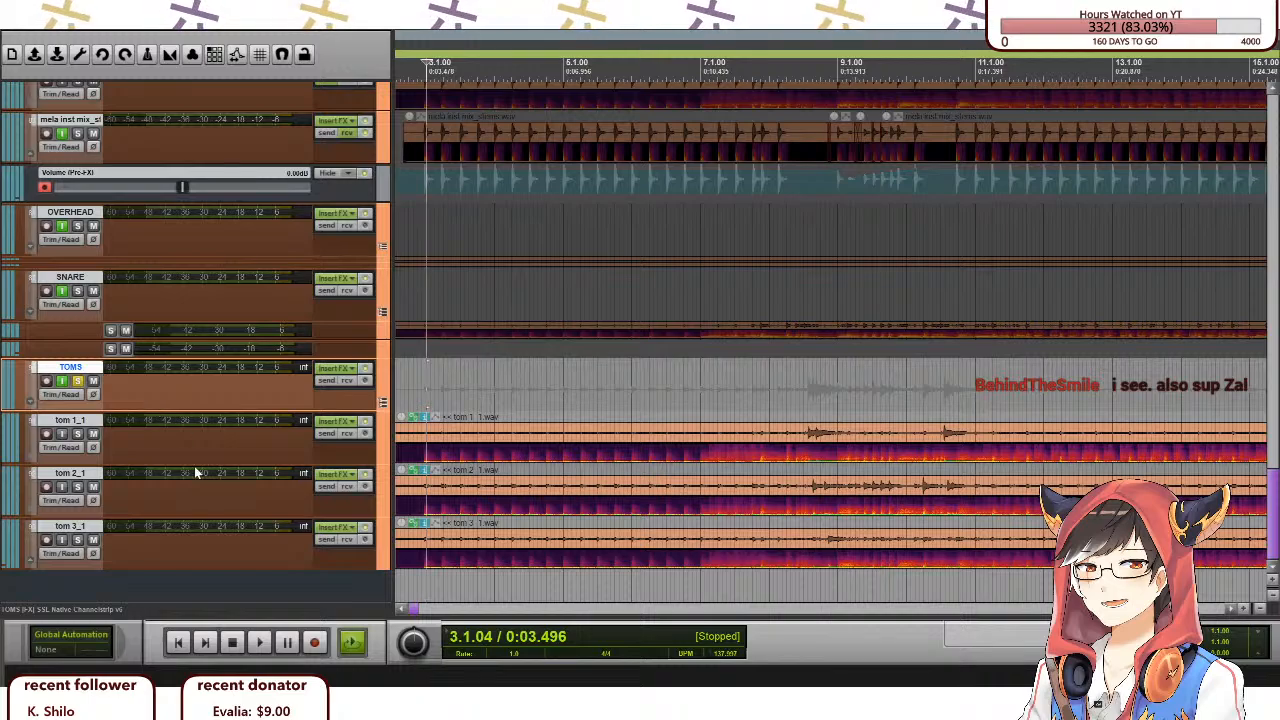
drag(204, 464, 227, 517)
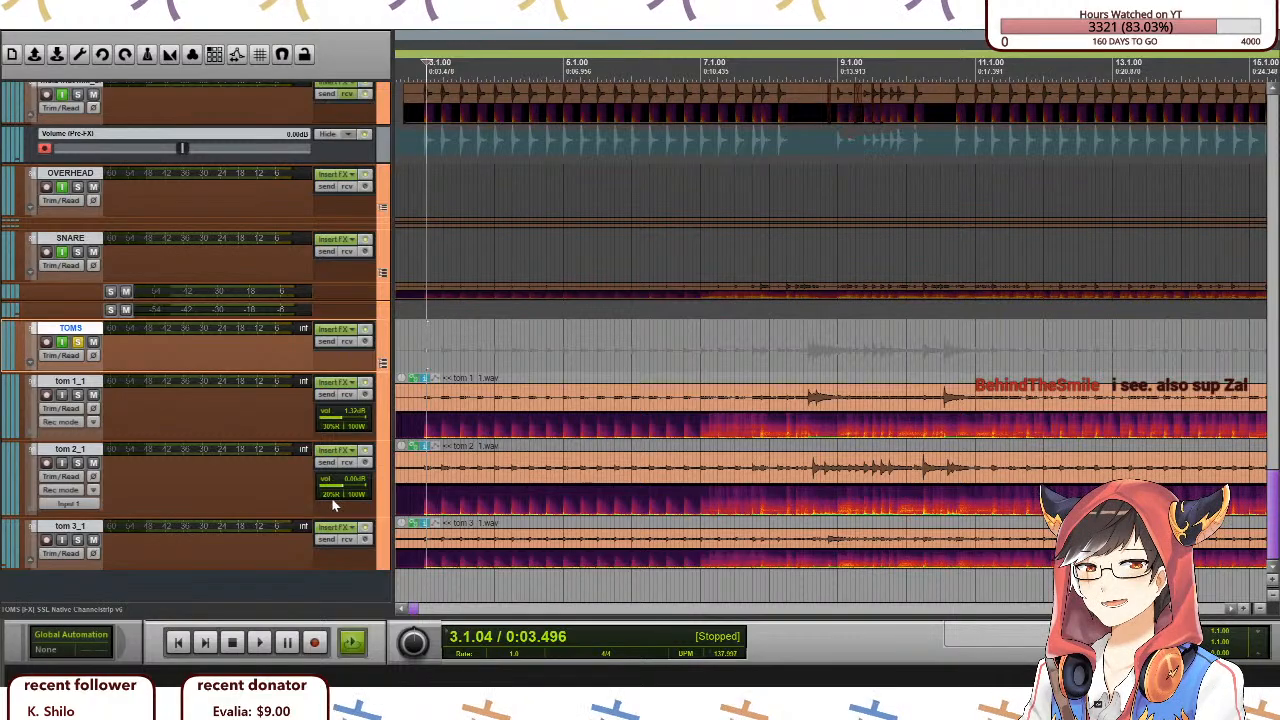
drag(240, 570, 242, 585)
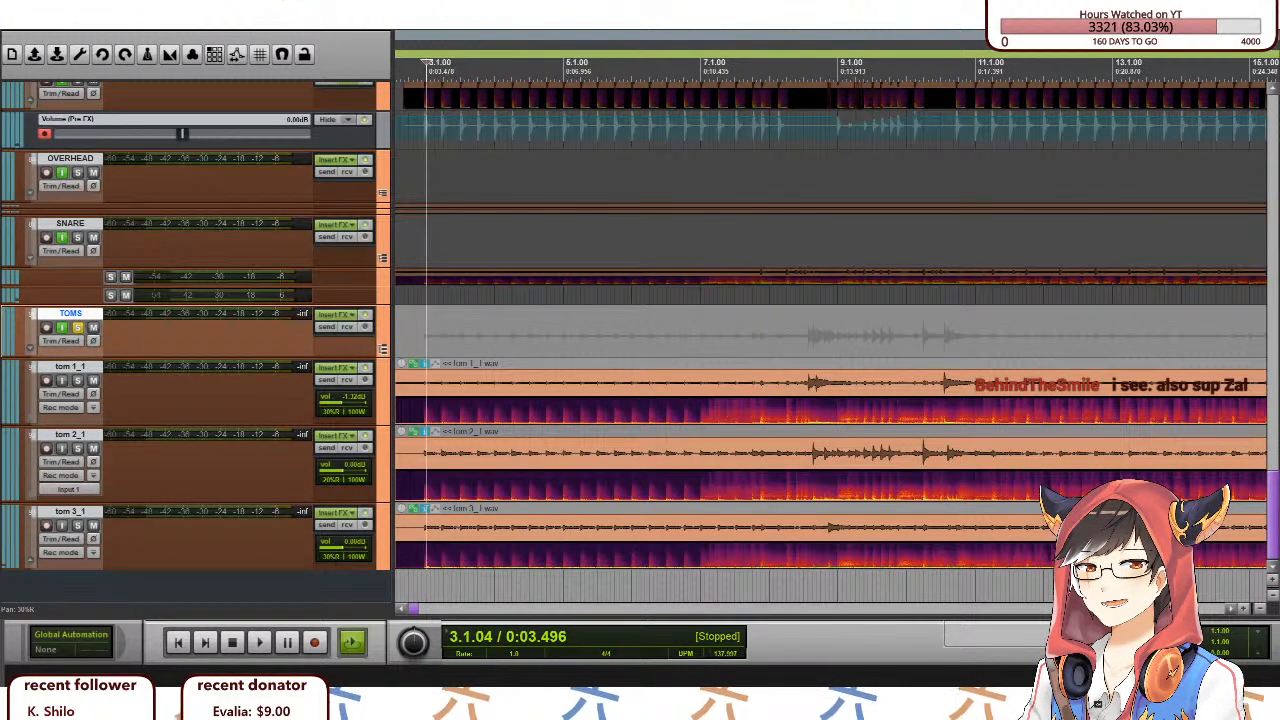
Play back the soloed toms from about bar 2 through the fills past bar 10, and stop.
key(space)
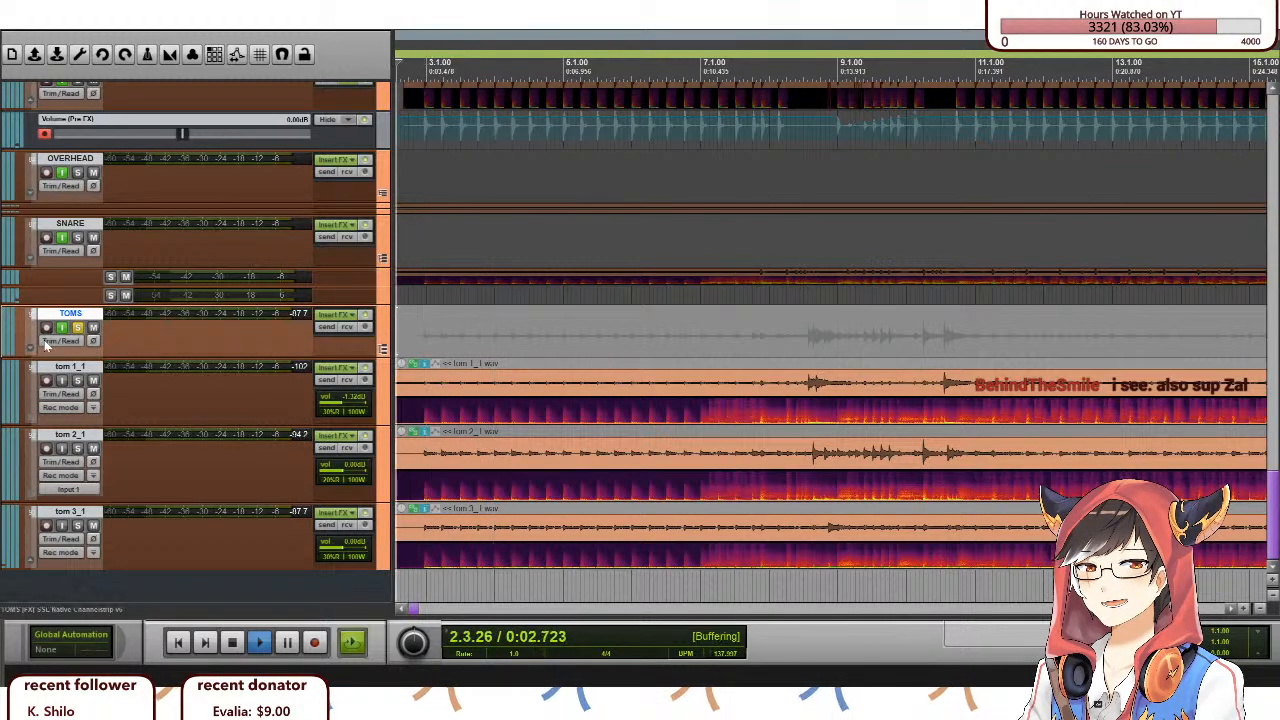
scroll(82, 365, up, 4)
scroll(84, 370, down, 15)
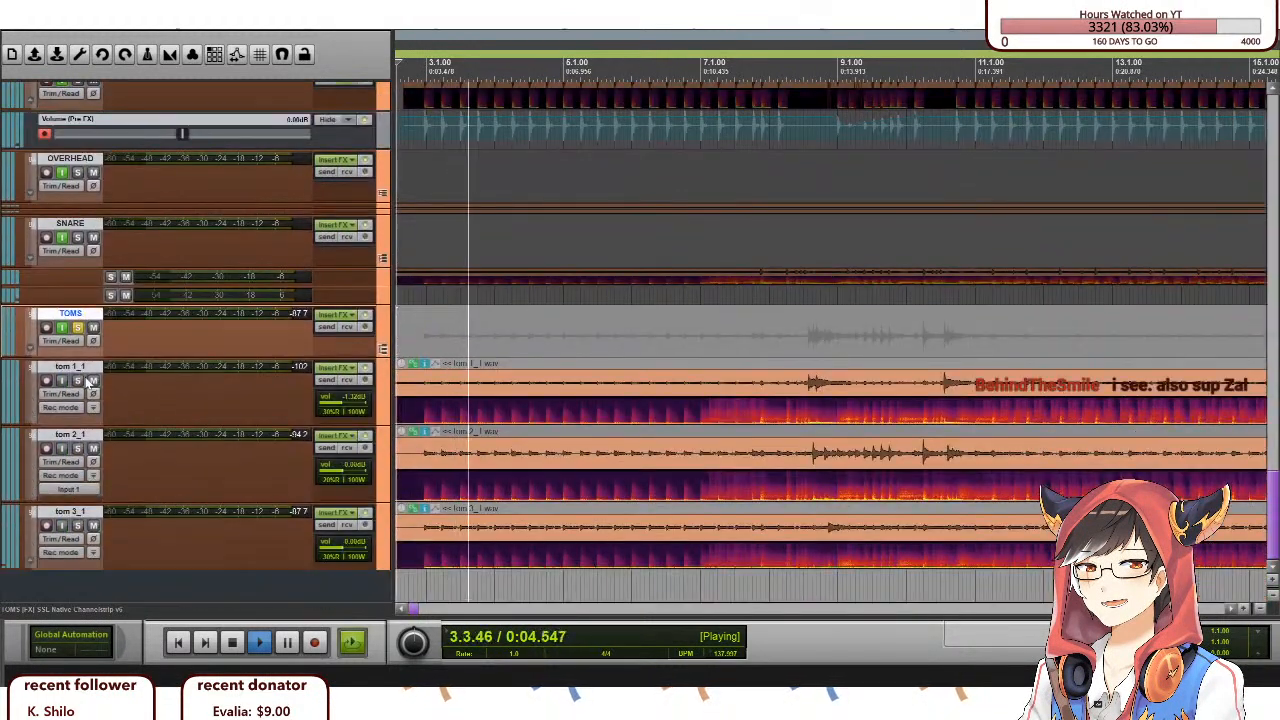
scroll(88, 383, up, 15)
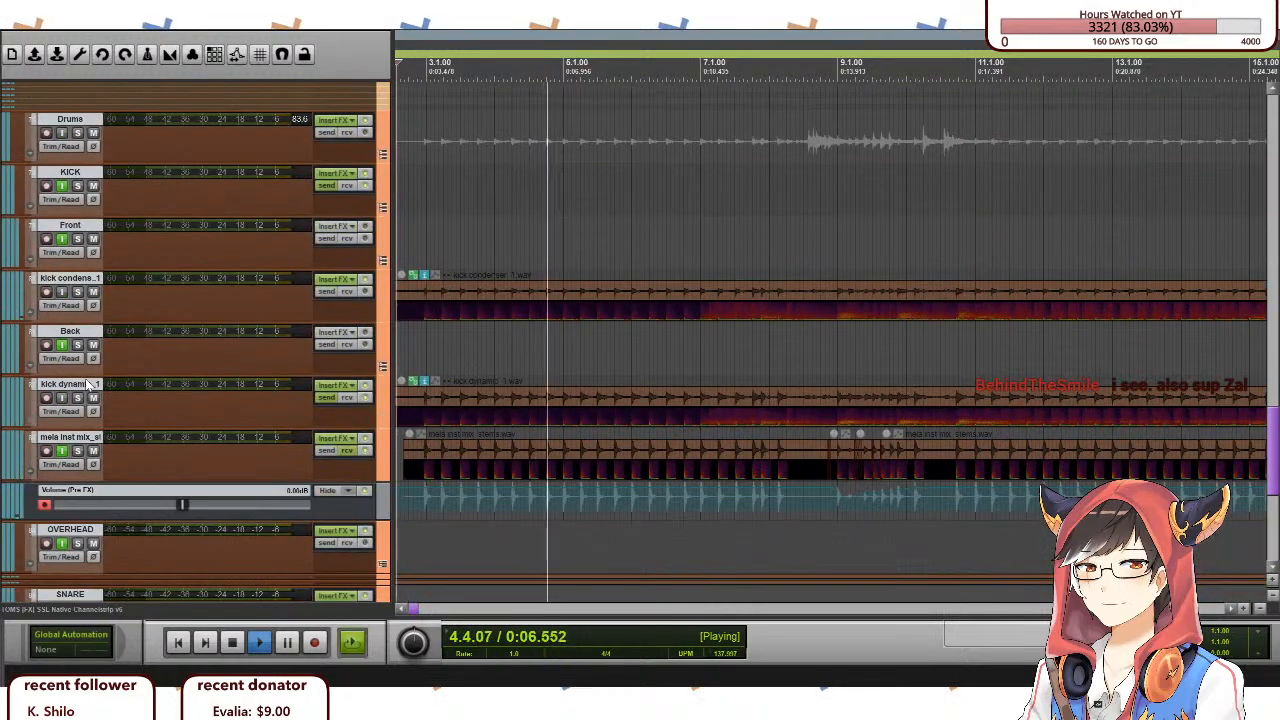
scroll(79, 330, down, 6)
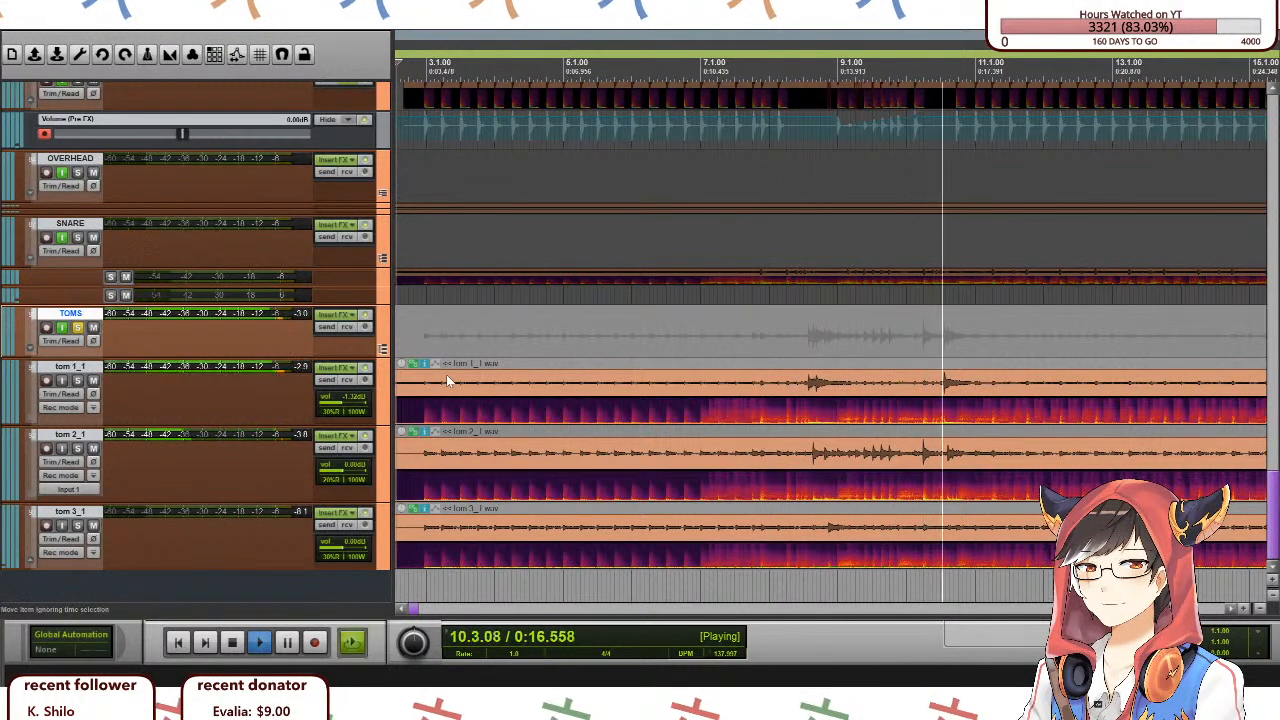
key(space)
scroll(830, 340, down, 3)
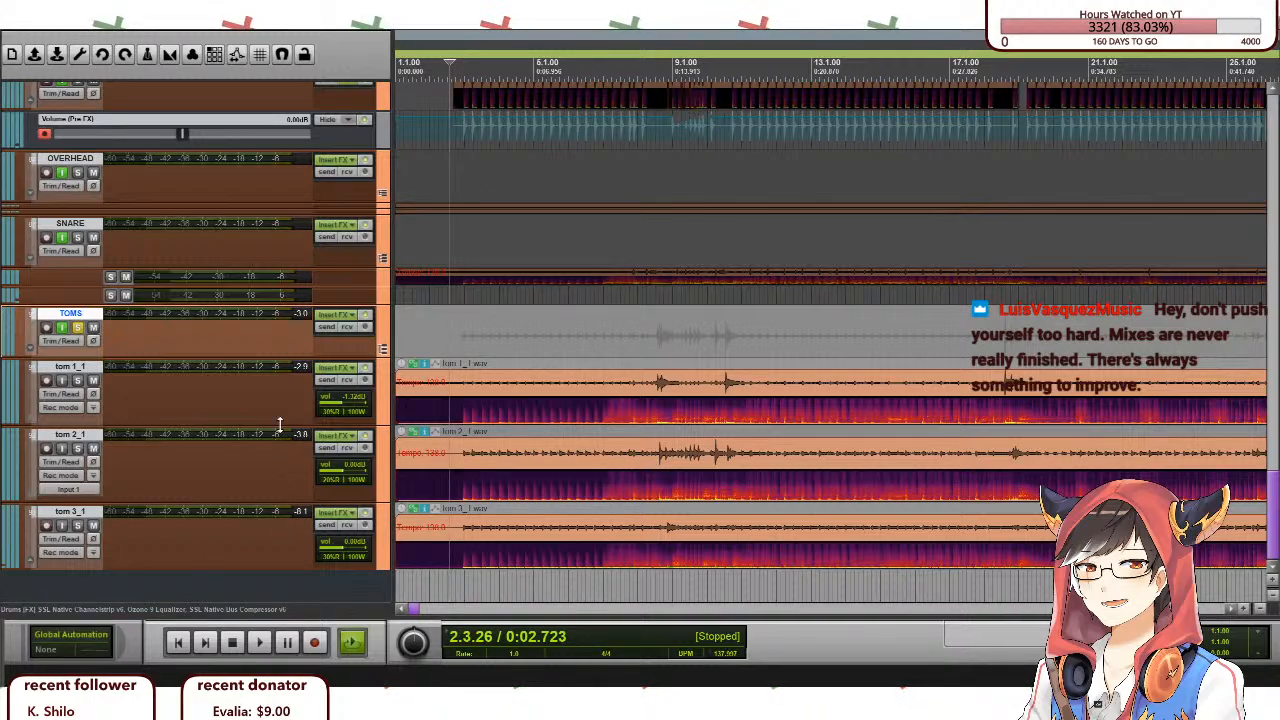
Switch the solo from the TOMS folder to the SNARE folder and enlarge the two snare_1 tracks.
click(78, 329)
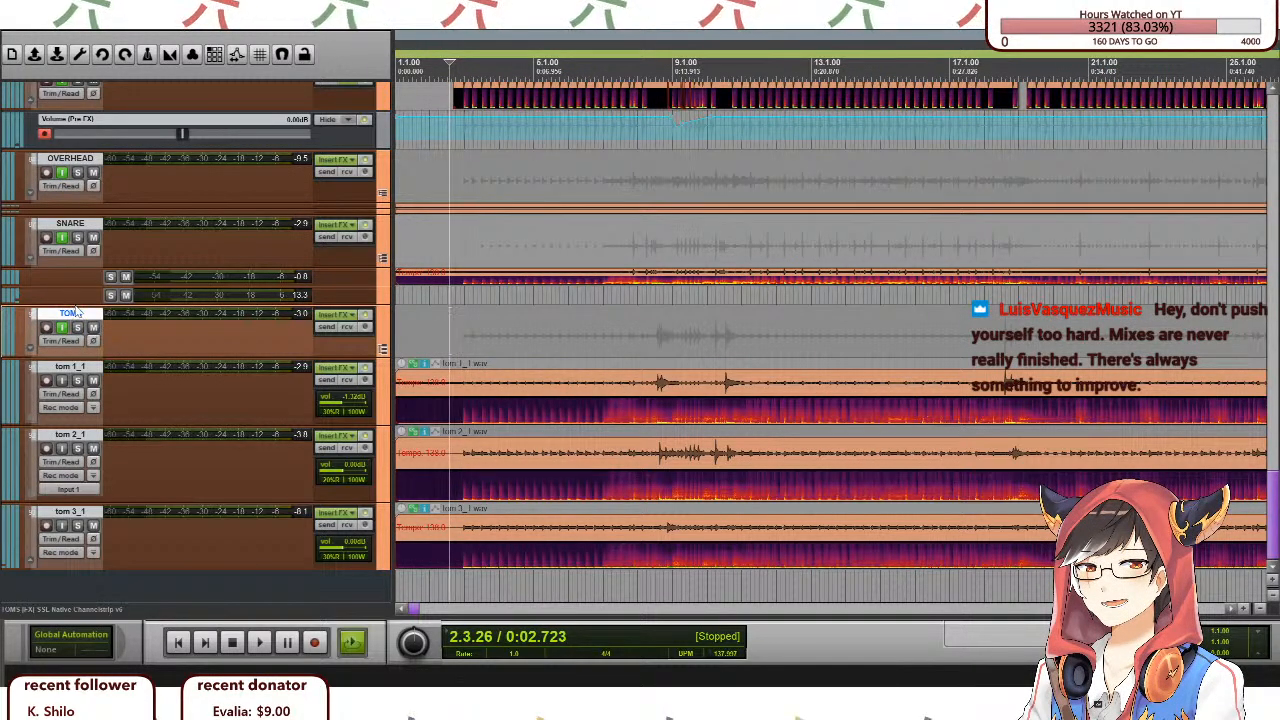
drag(77, 304, 76, 344)
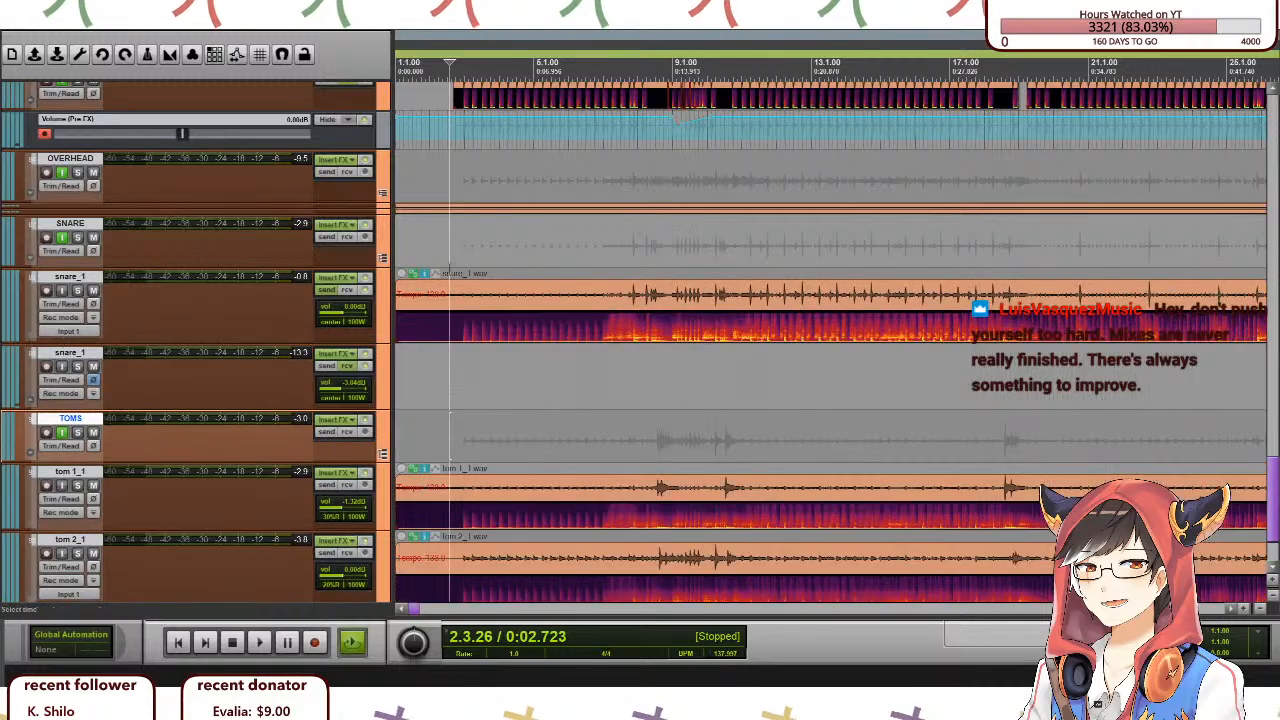
click(597, 243)
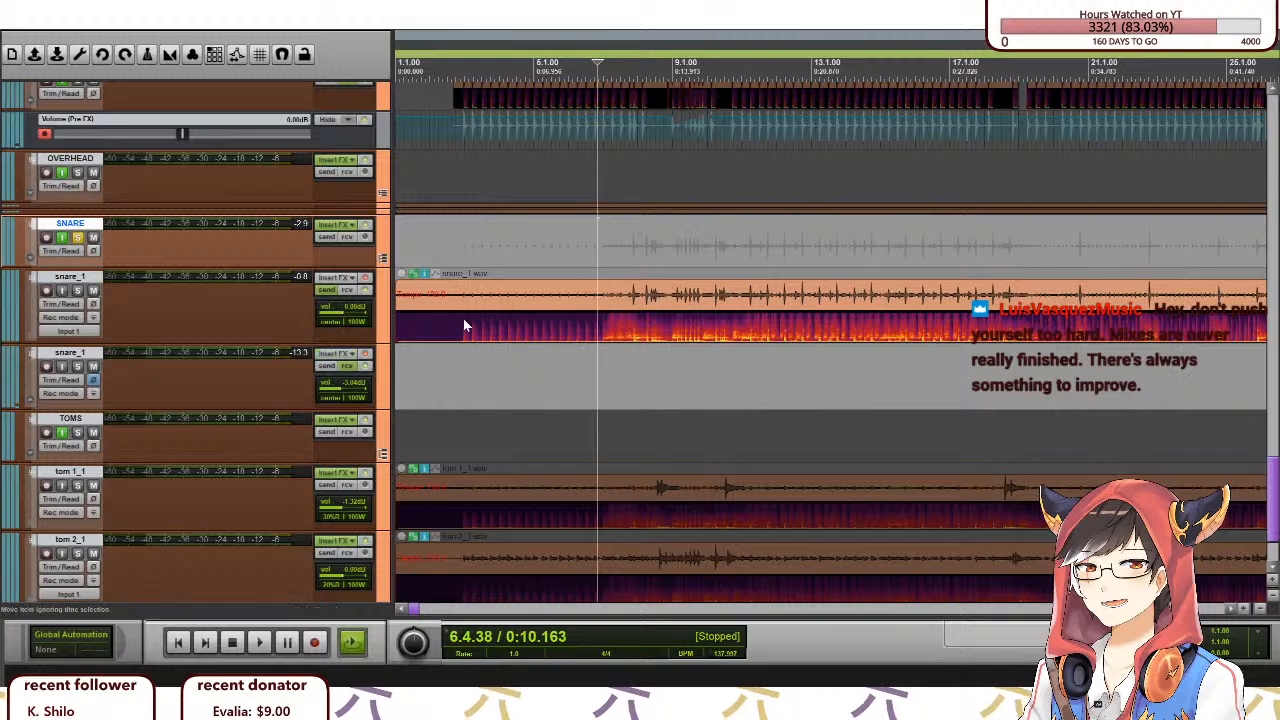
Play back the soloed SNARE folder from about bar 7 with the snare effects bypassed, and stop.
click(625, 258)
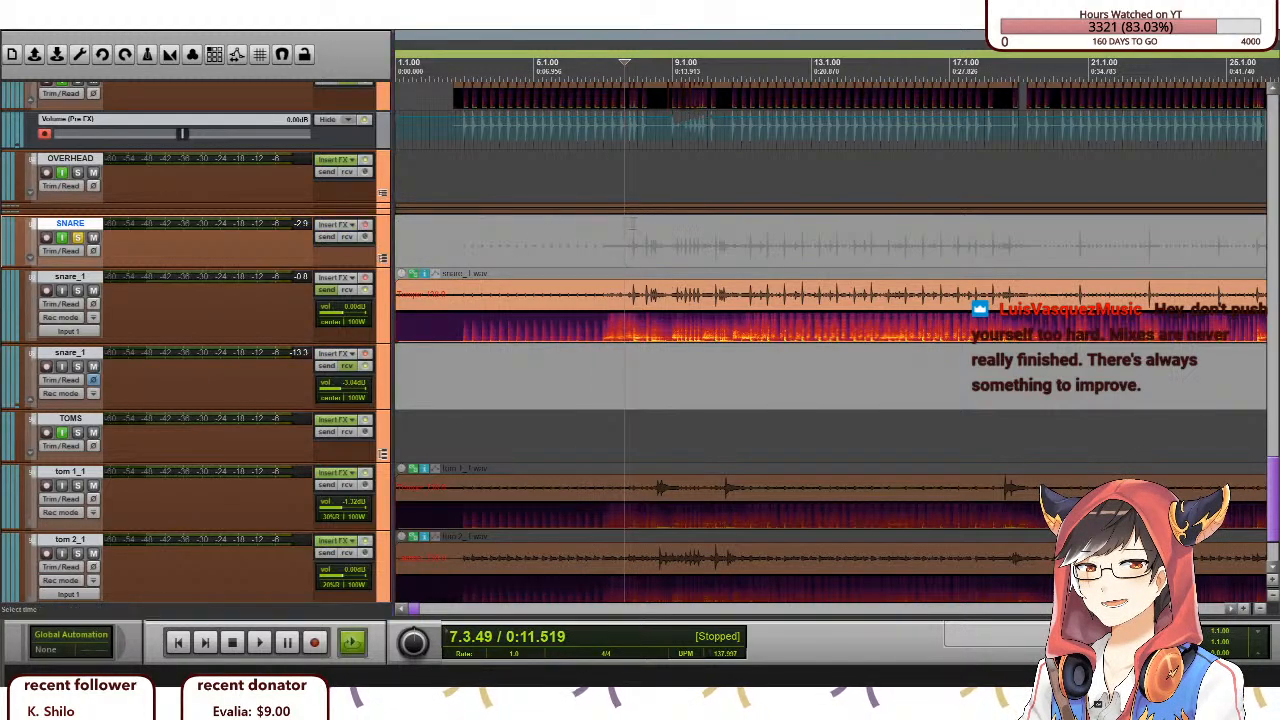
key(space)
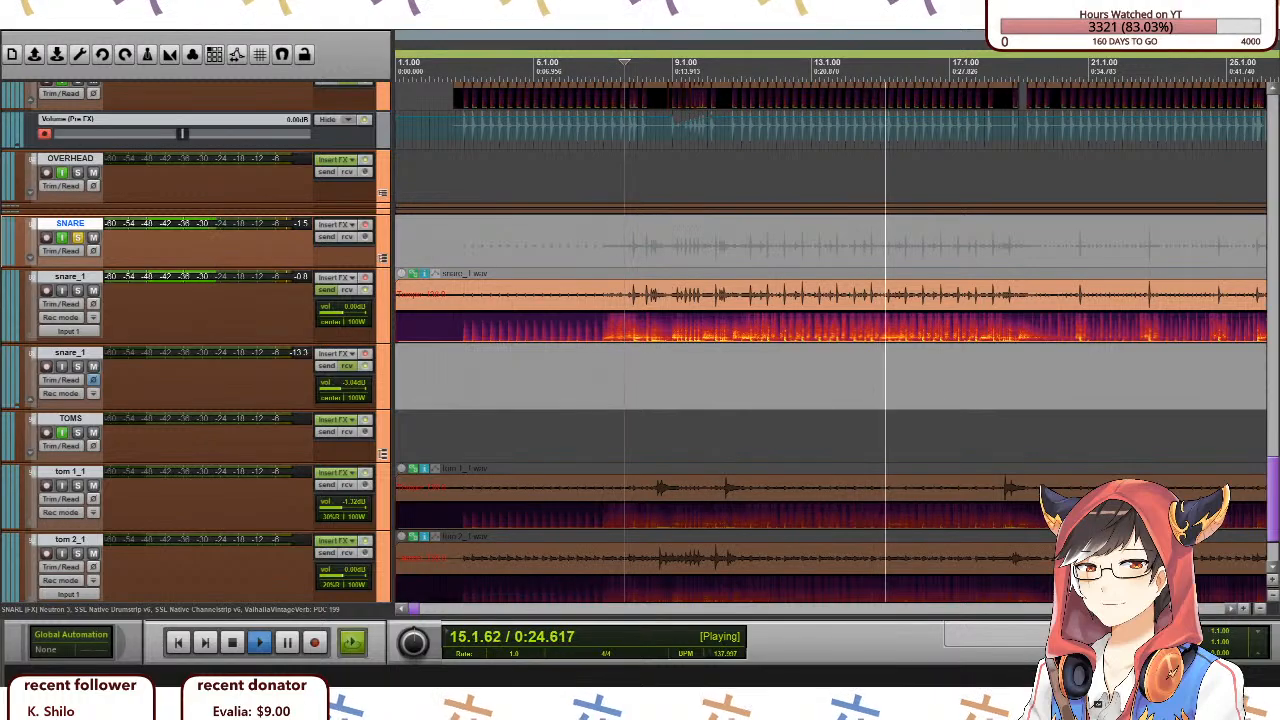
key(space)
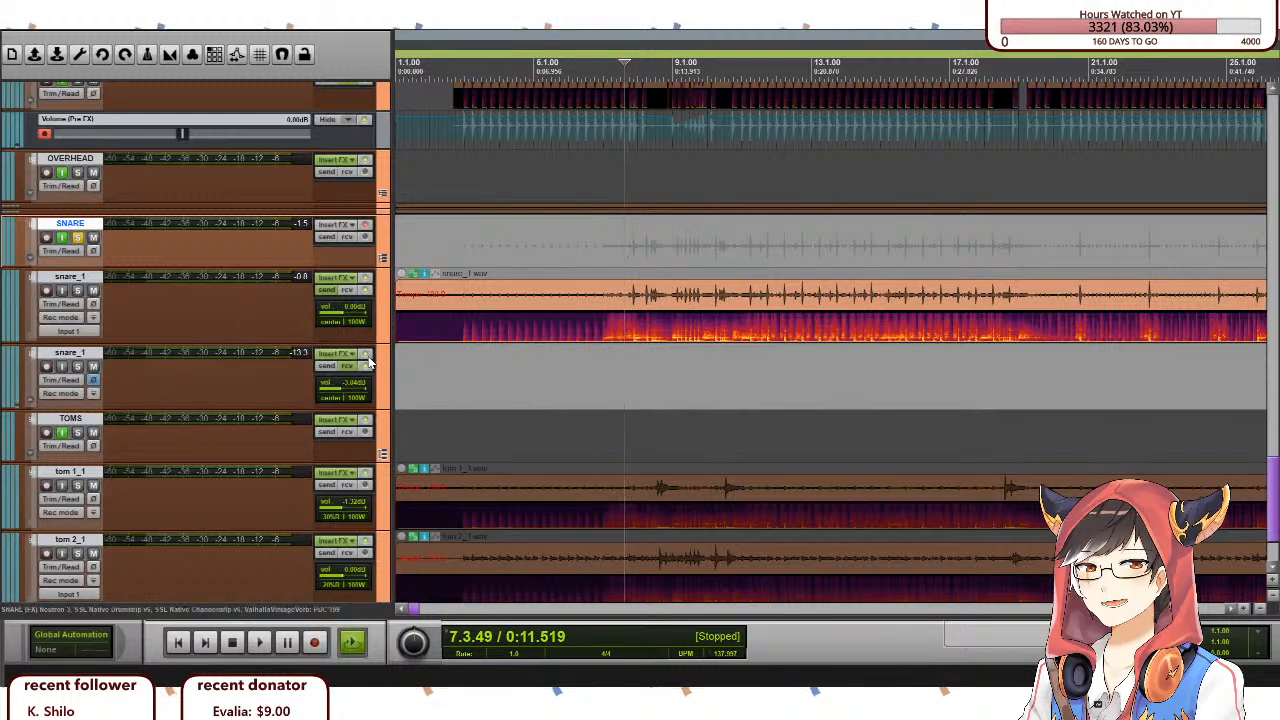
Mute the lower snare_1 track and play back the soloed SNARE folder from about bar 7.
click(95, 370)
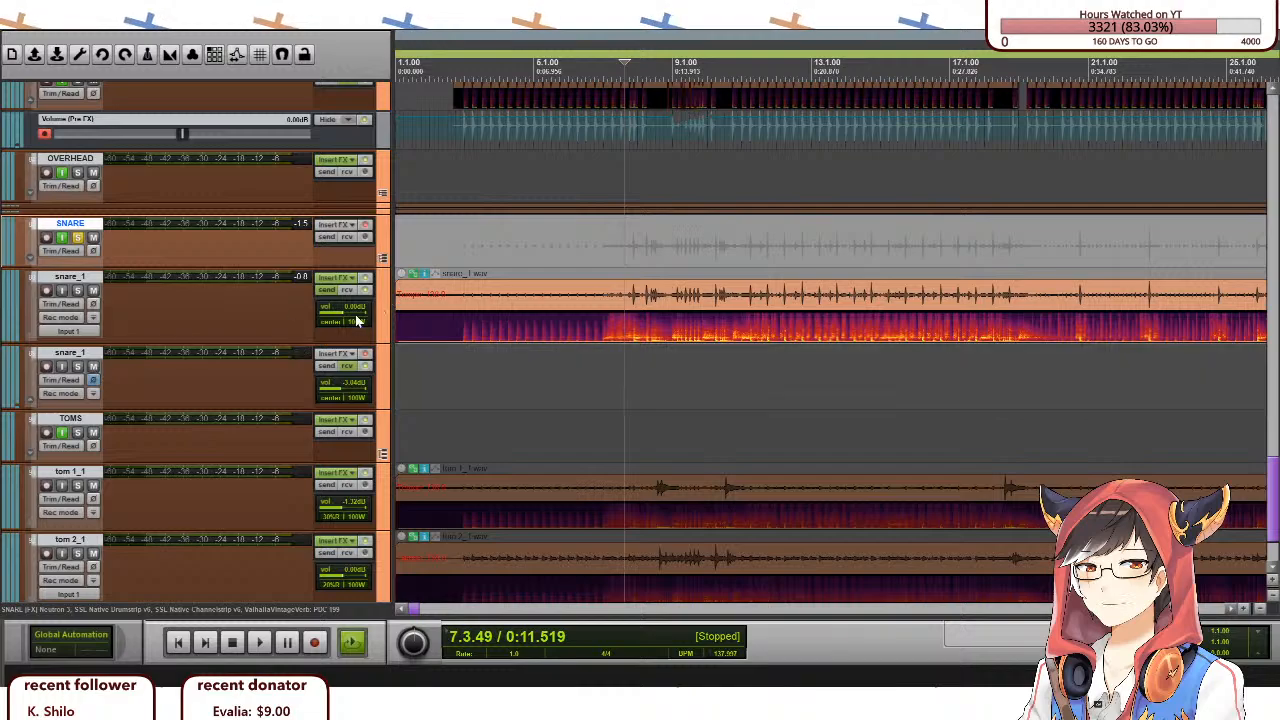
click(616, 262)
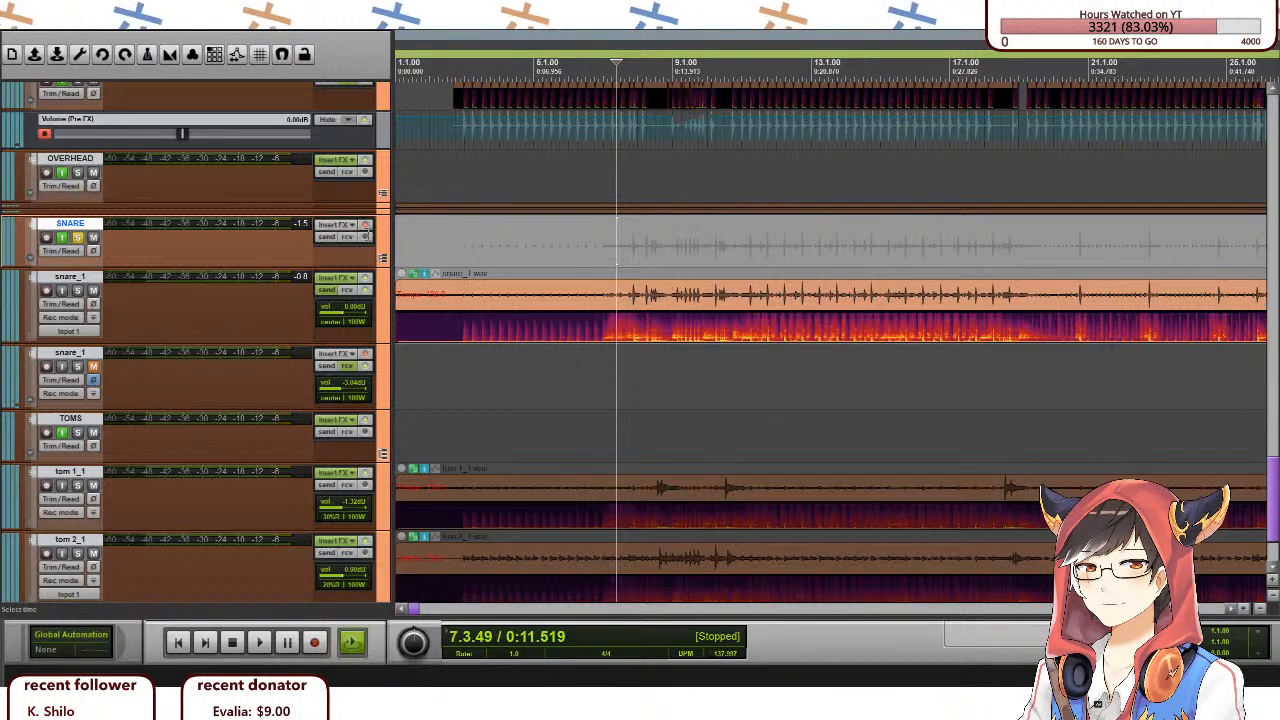
key(space)
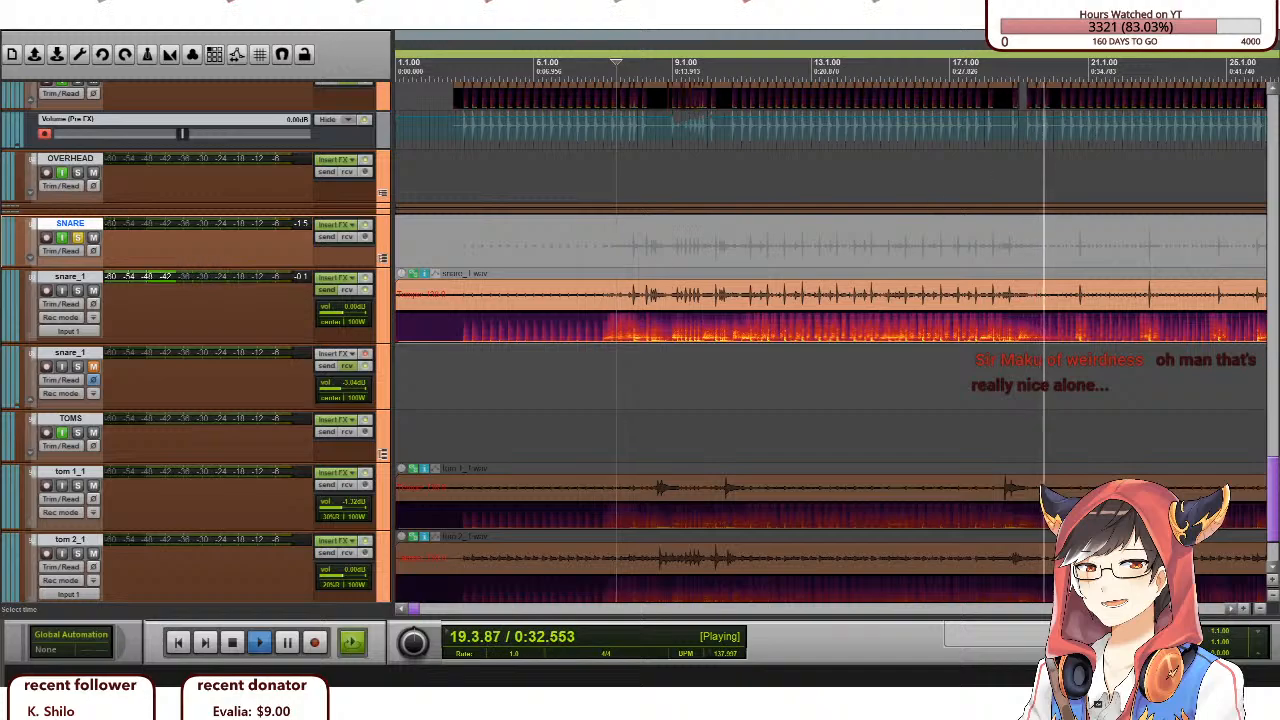
Unmute the lower snare_1 track, replay the SNARE folder from about bar 7, and unsolo it during playback.
click(92, 368)
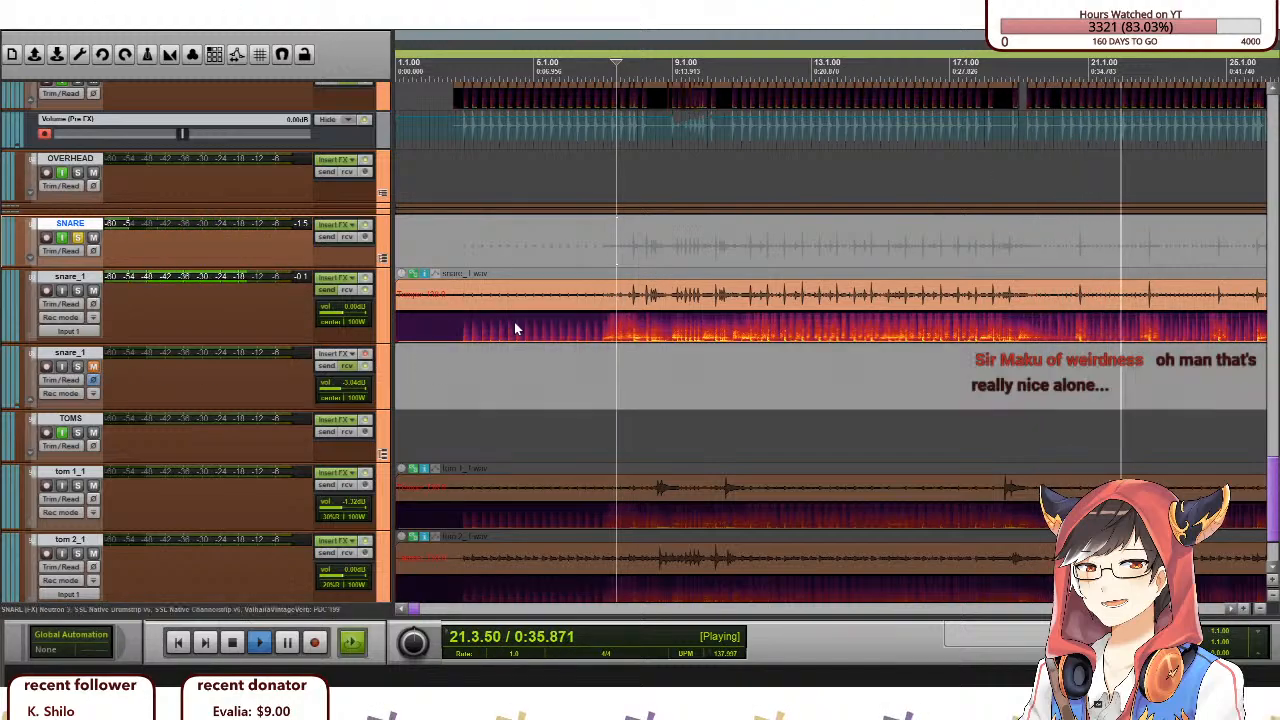
click(627, 240)
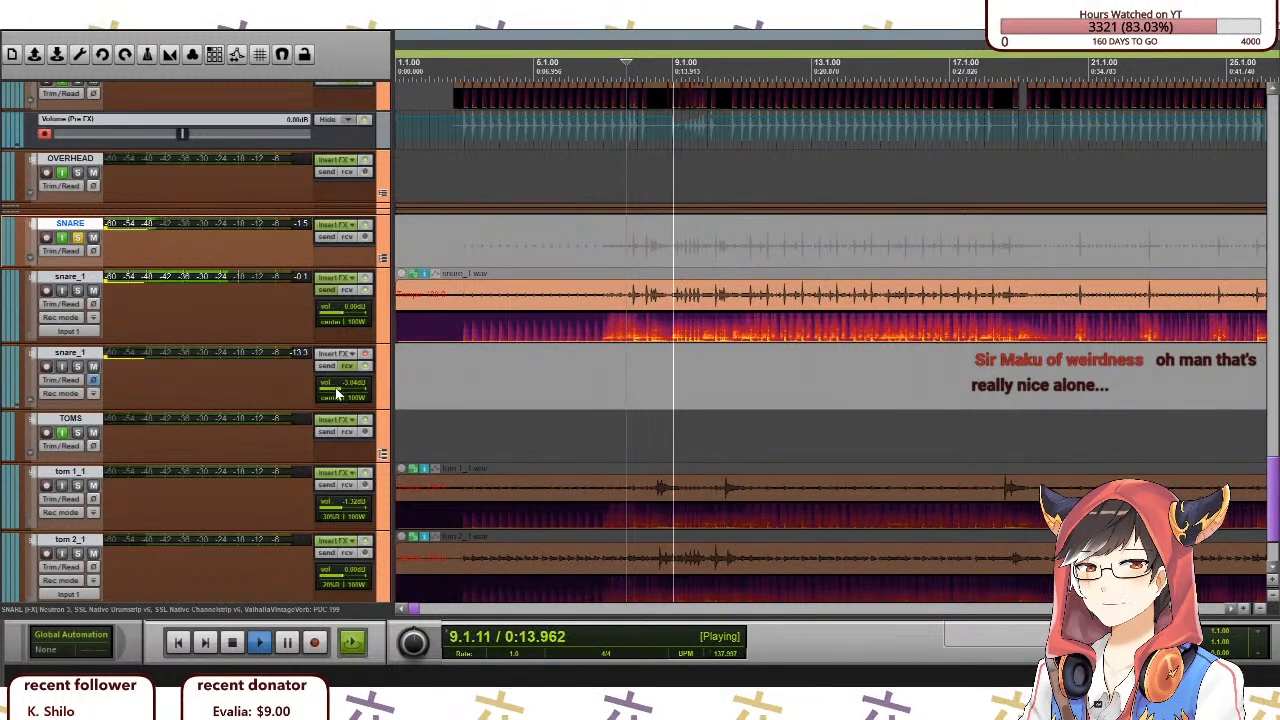
click(78, 237)
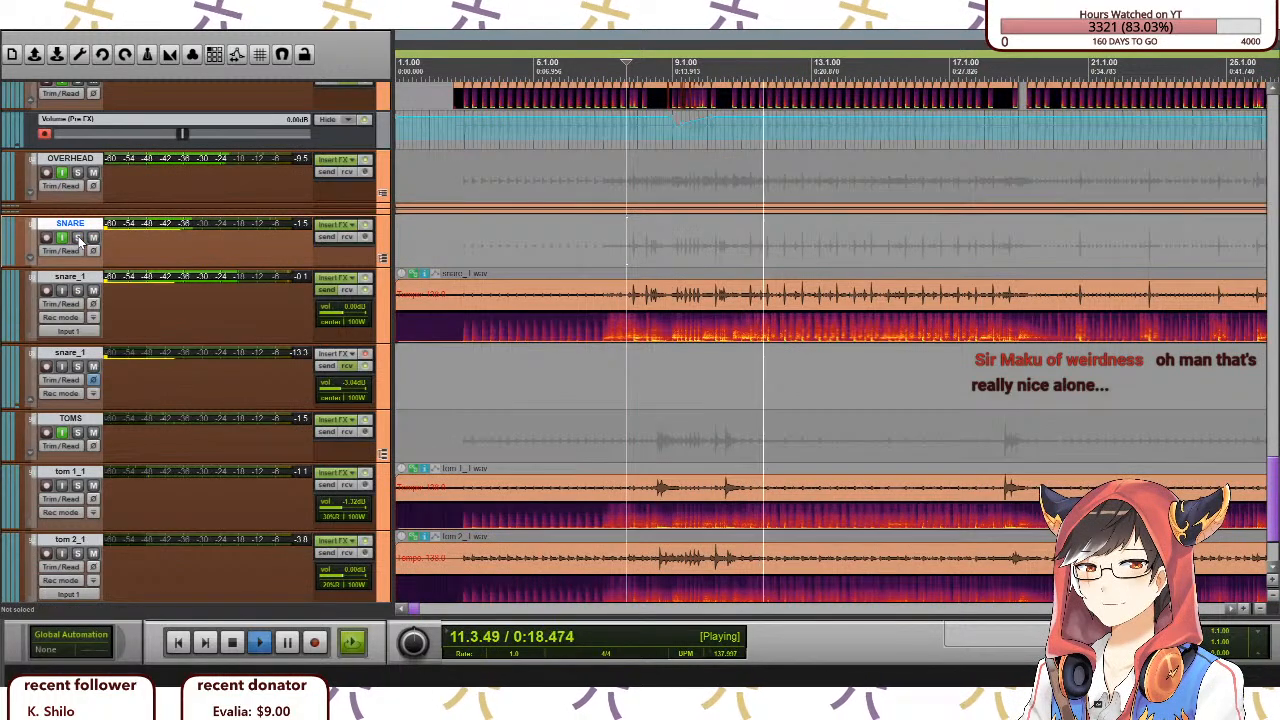
Audition the lower snare_1 track in solo during playback, and return to the full mix.
click(78, 367)
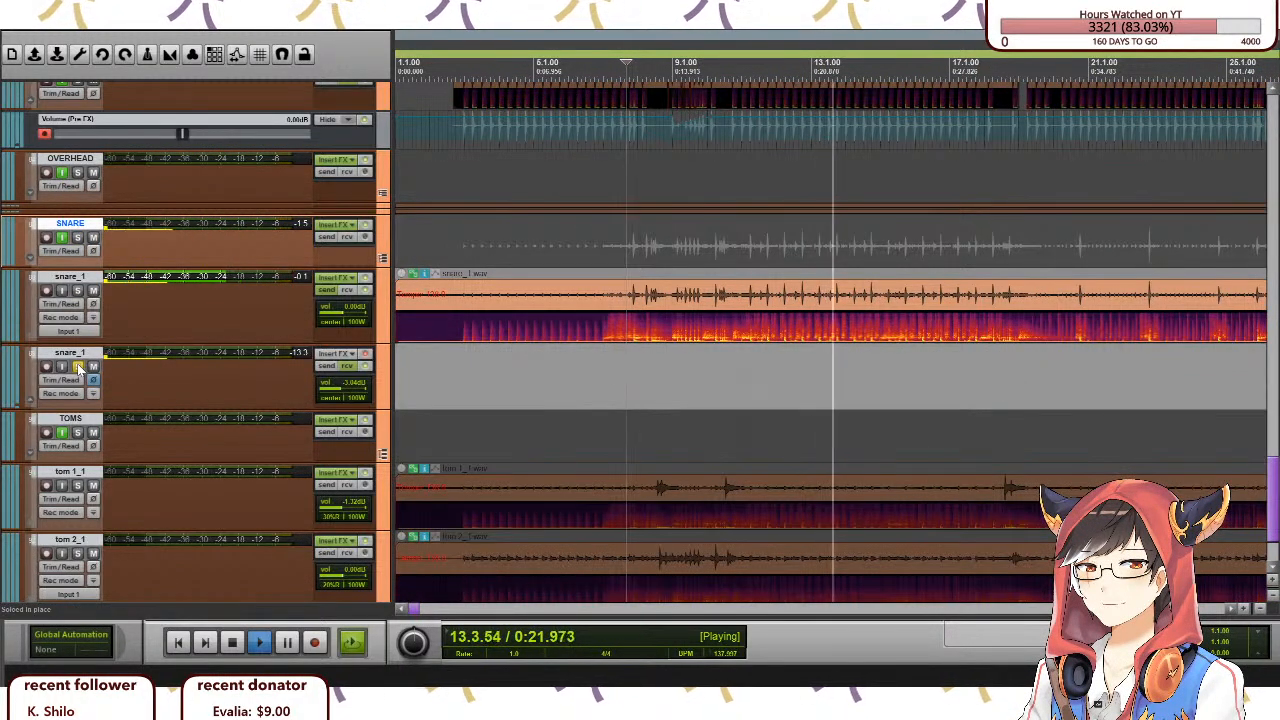
scroll(600, 412, down, 5)
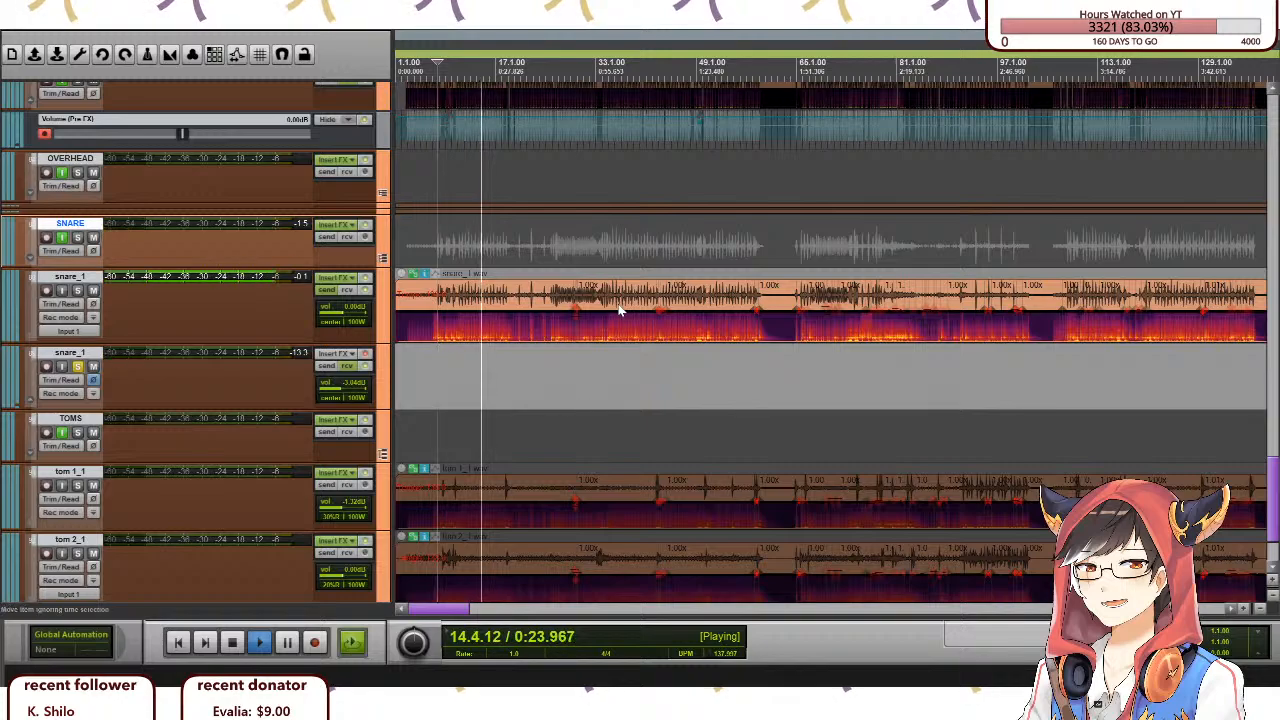
scroll(571, 358, up, 1)
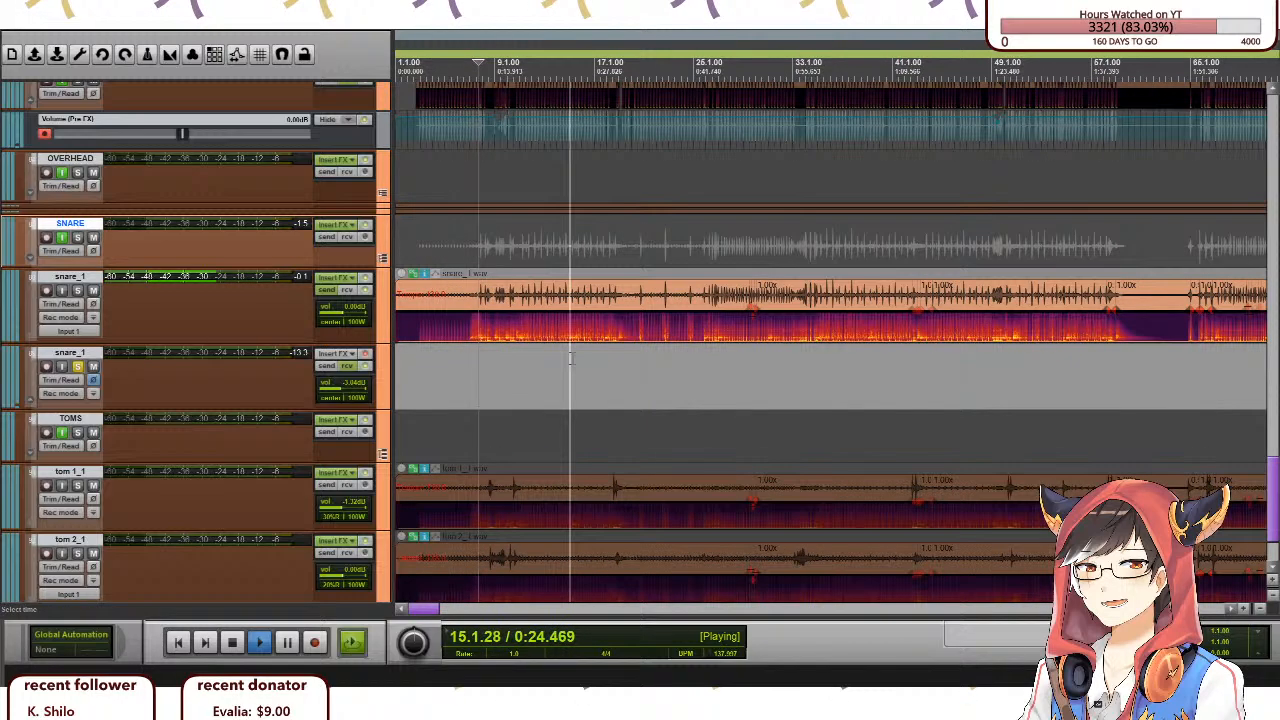
click(77, 366)
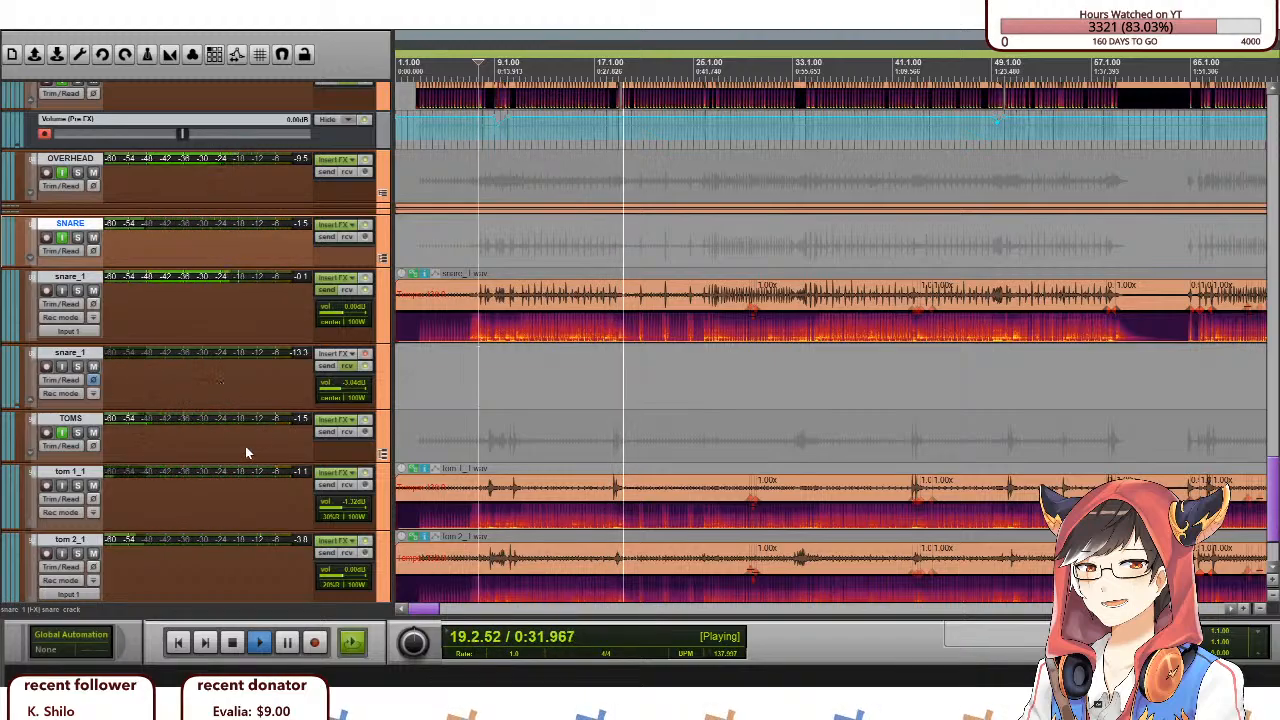
Audition both snare_1 tracks soloed together during playback, and unsolo them both.
scroll(403, 402, up, 1)
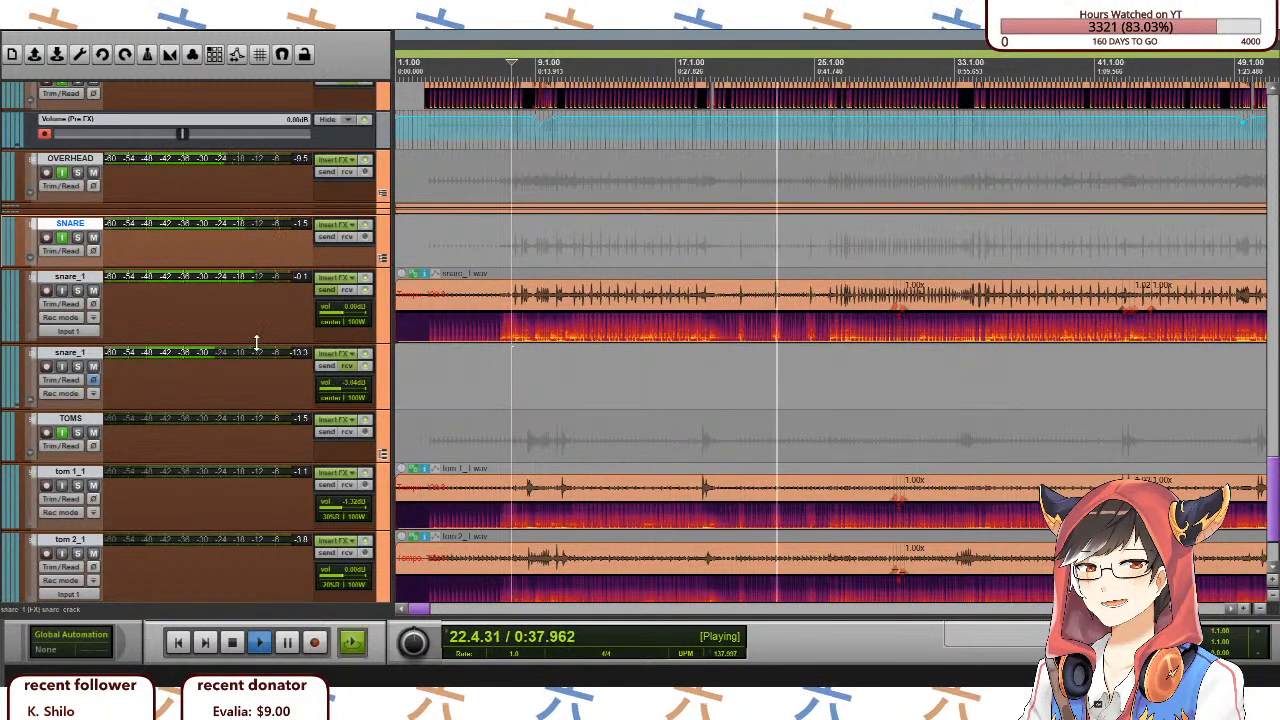
click(77, 367)
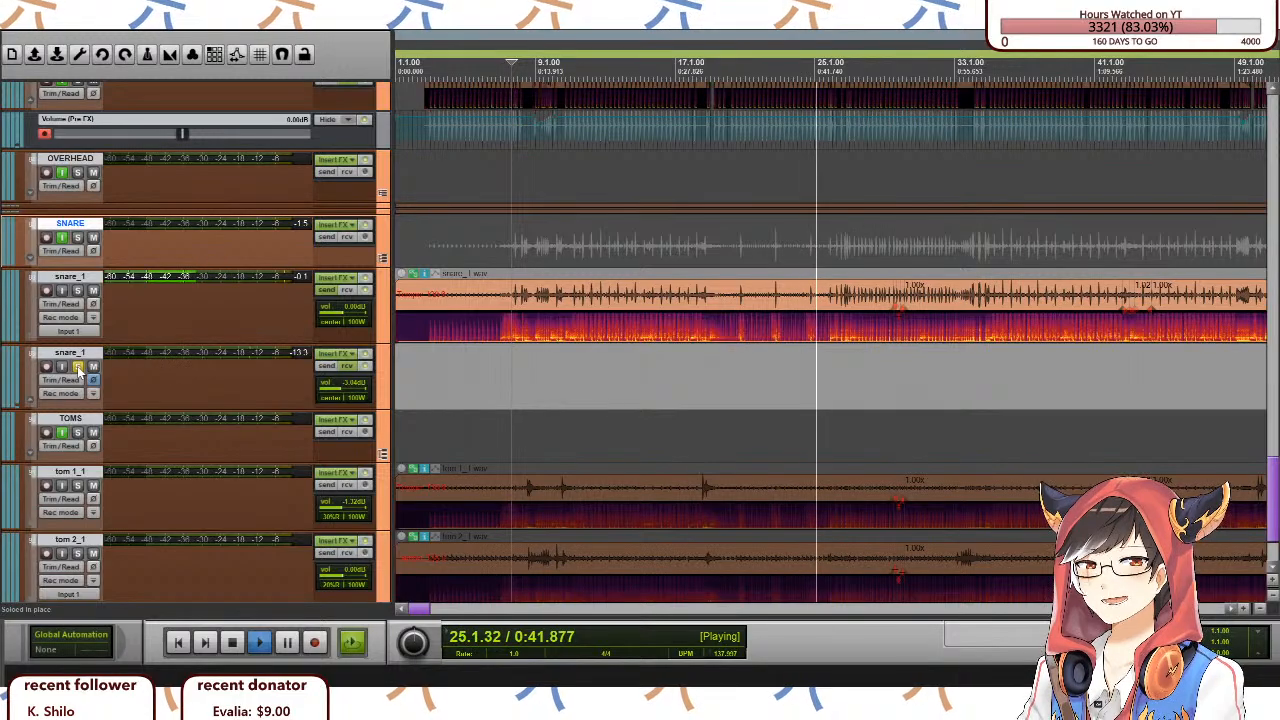
click(77, 367)
click(77, 366)
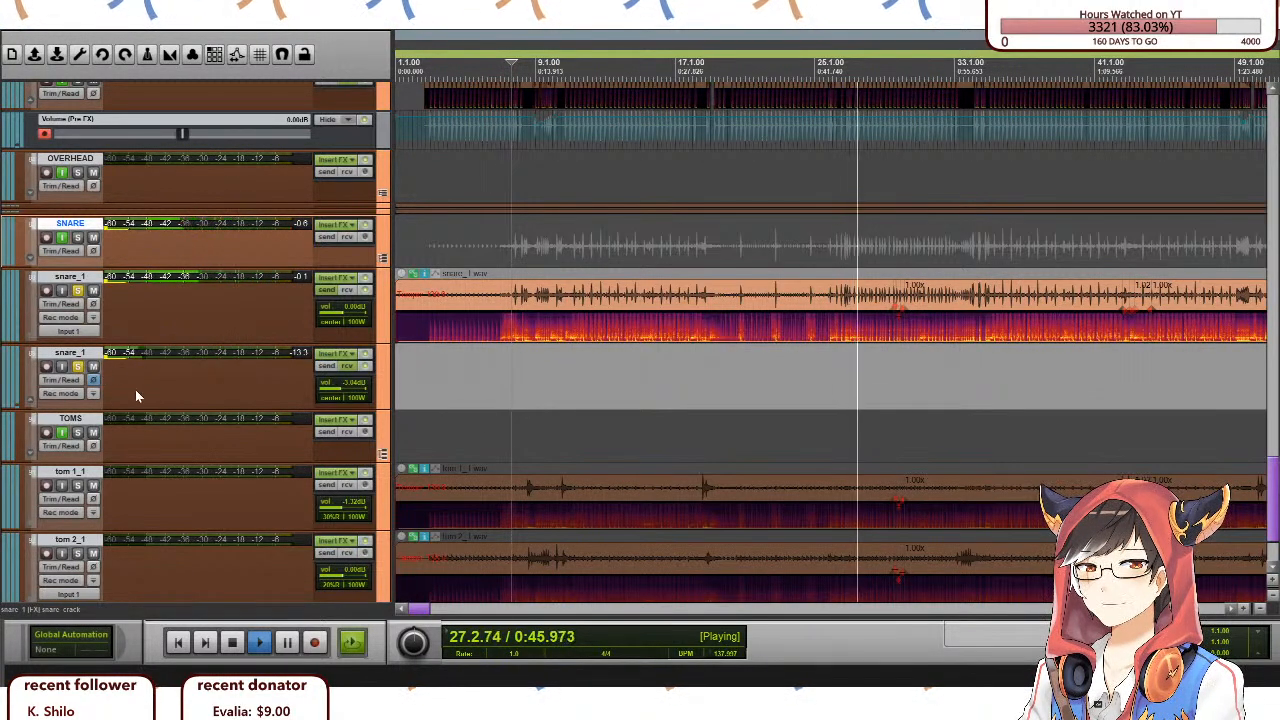
click(79, 366)
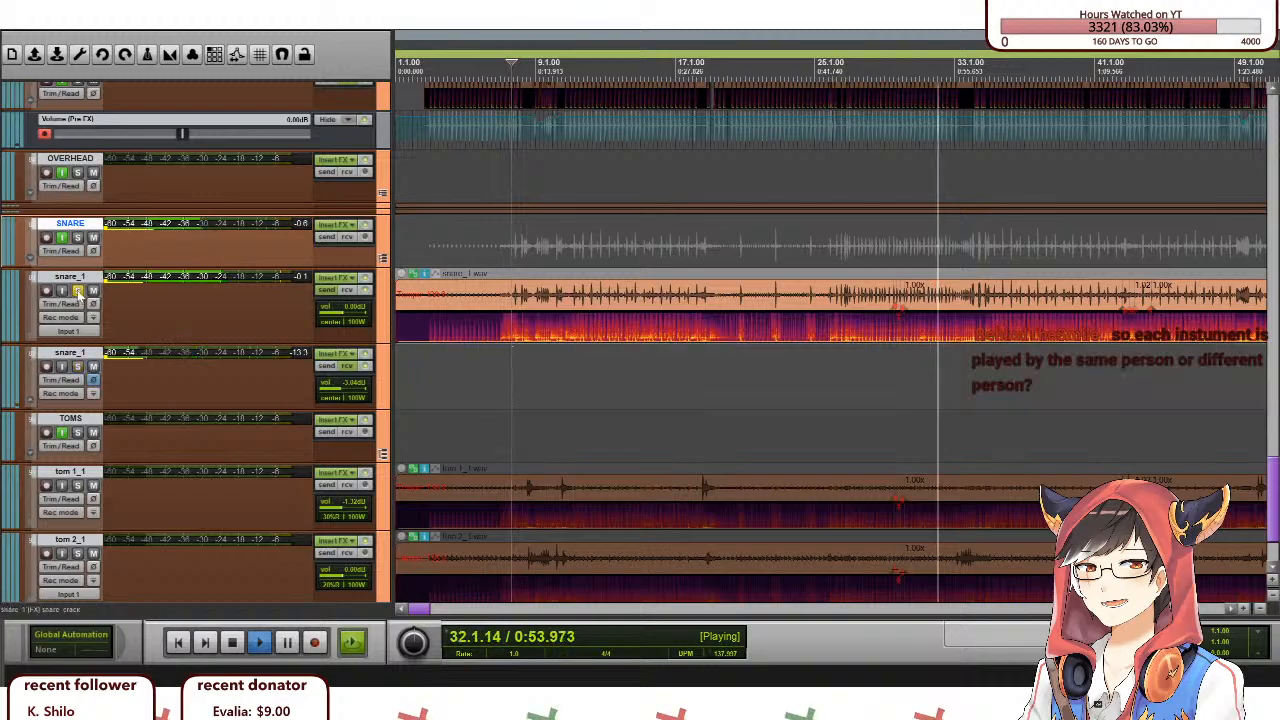
click(79, 291)
scroll(795, 367, down, 4)
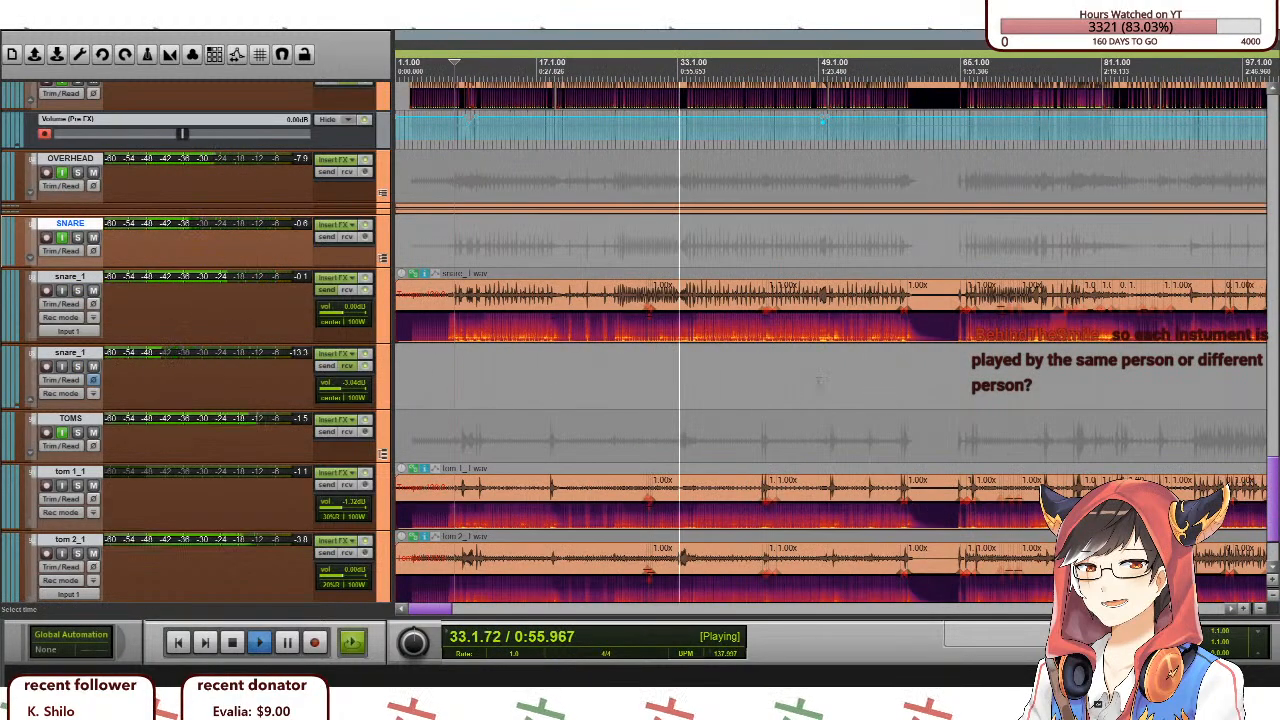
Examine the kick, overhead, snare and tom tracks and their level meters while the full drum mix plays.
scroll(795, 367, up, 3)
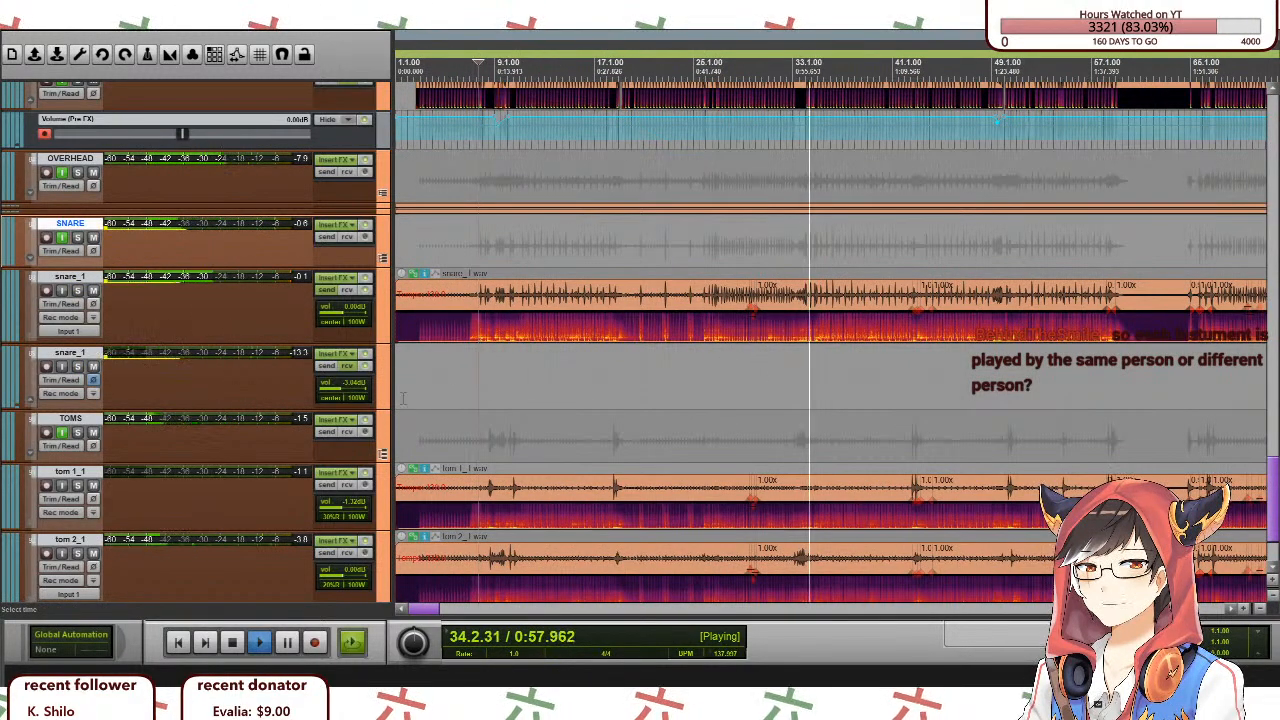
scroll(252, 405, up, 1)
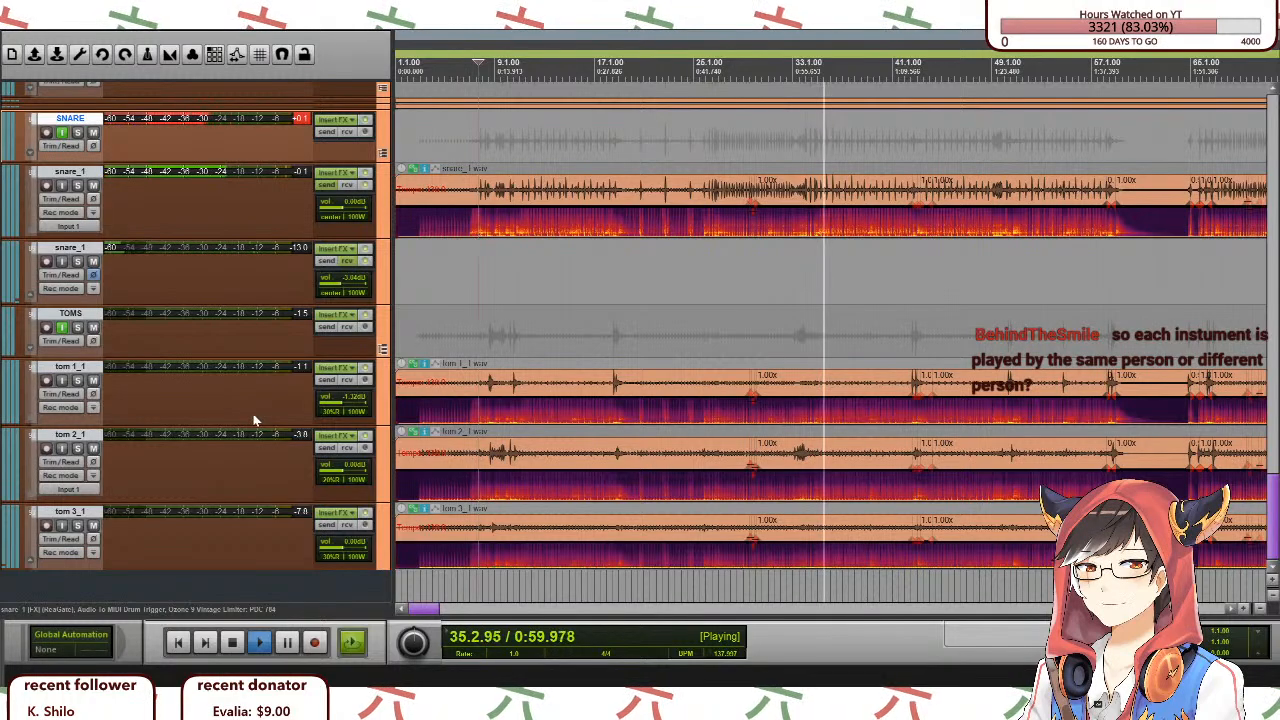
scroll(252, 407, up, 1)
scroll(252, 407, down, 2)
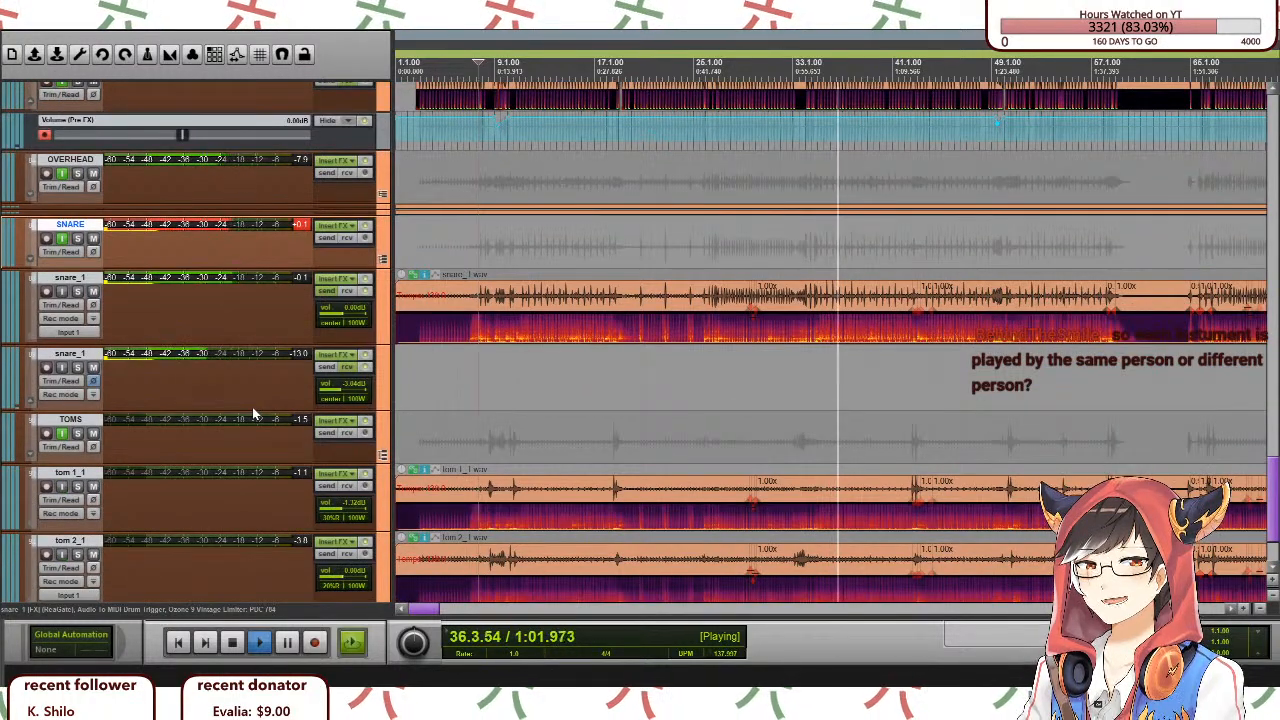
scroll(252, 407, up, 2)
scroll(252, 406, up, 1)
scroll(252, 405, down, 1)
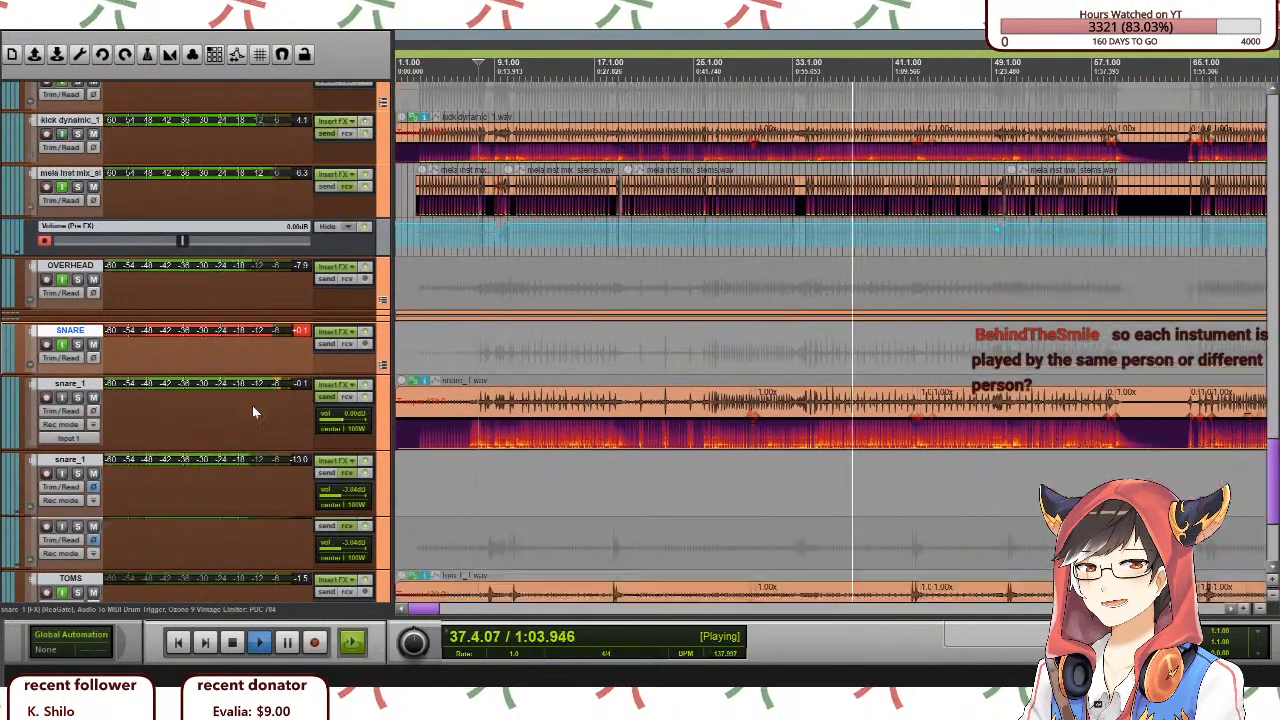
scroll(251, 404, up, 2)
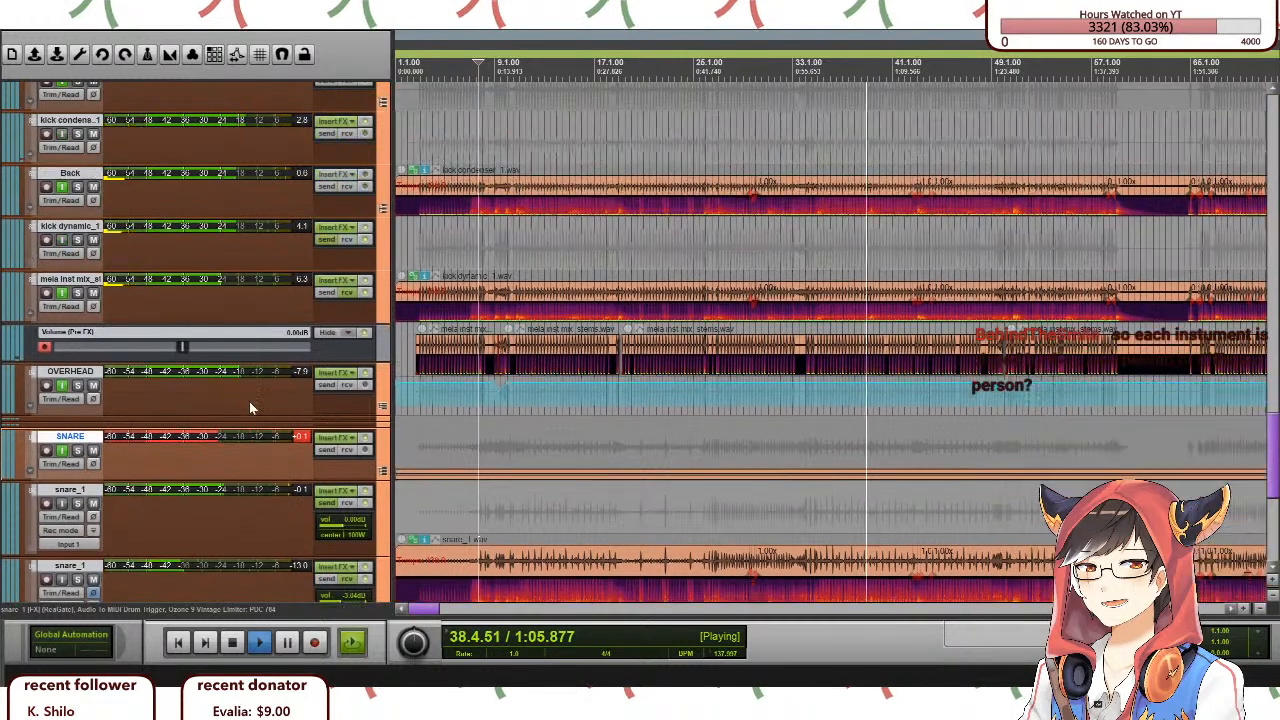
scroll(520, 405, down, 2)
scroll(67, 365, down, 3)
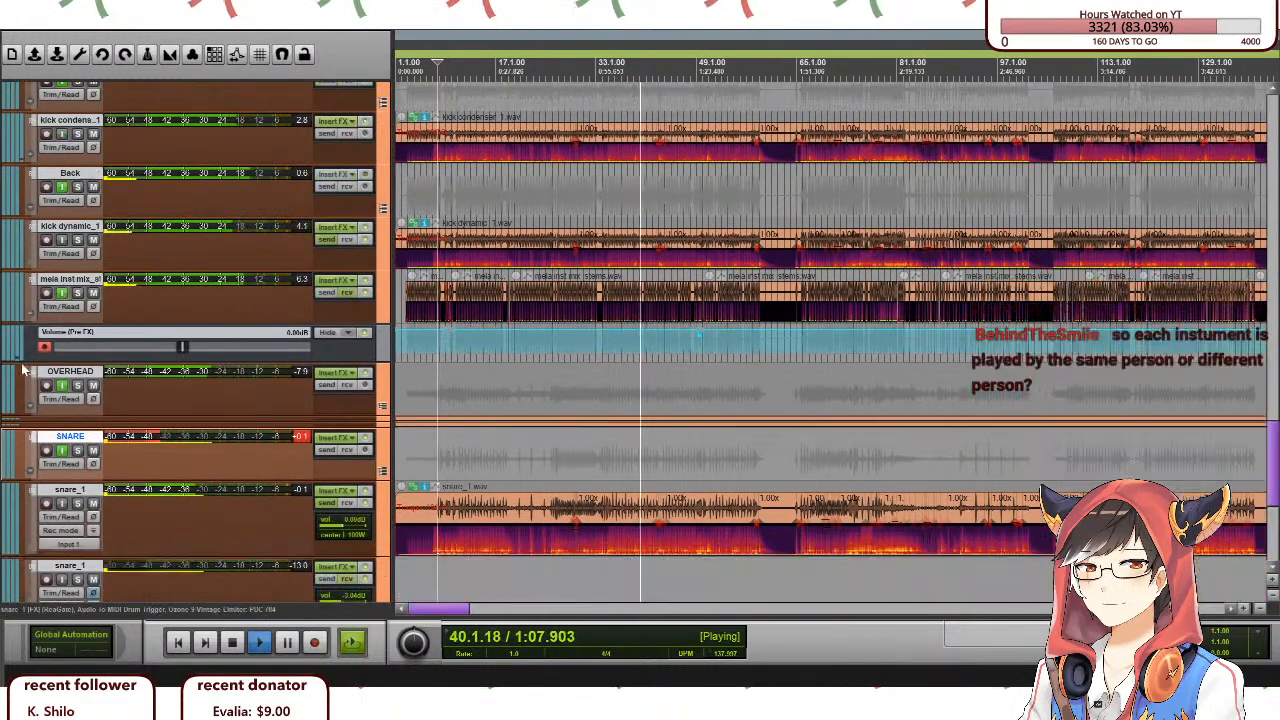
scroll(68, 365, down, 3)
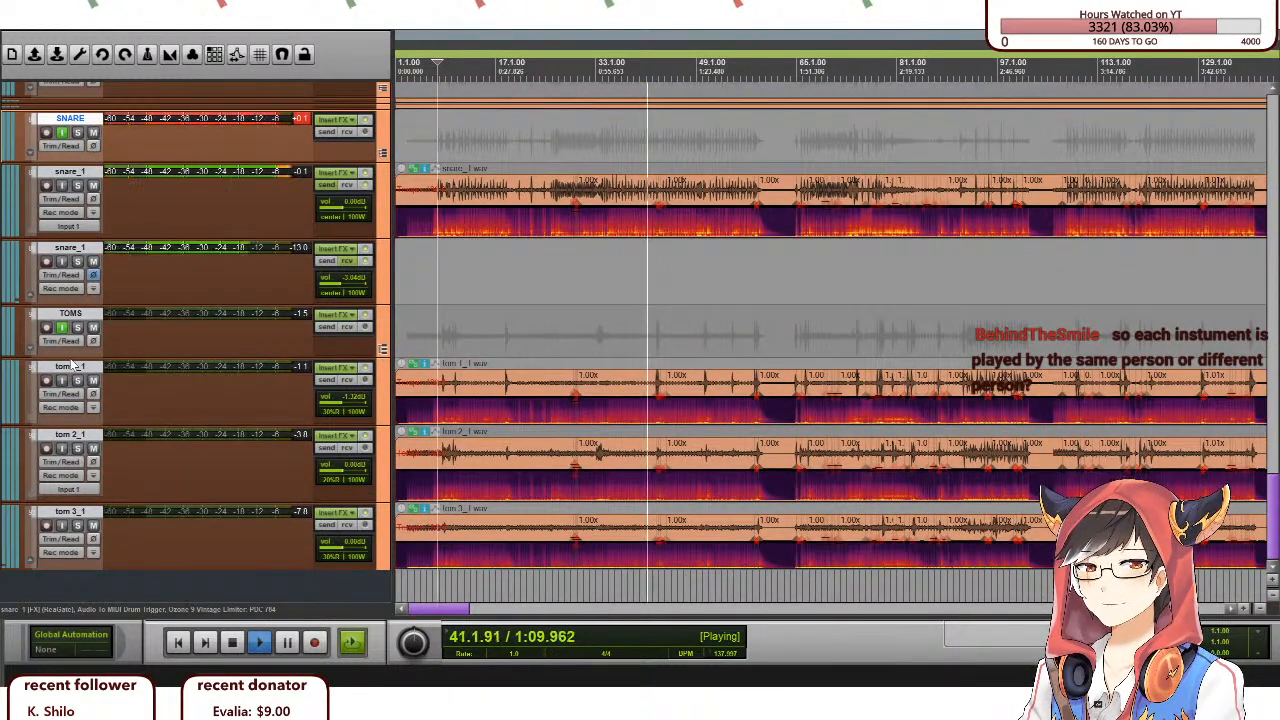
scroll(70, 363, up, 4)
scroll(70, 358, up, 2)
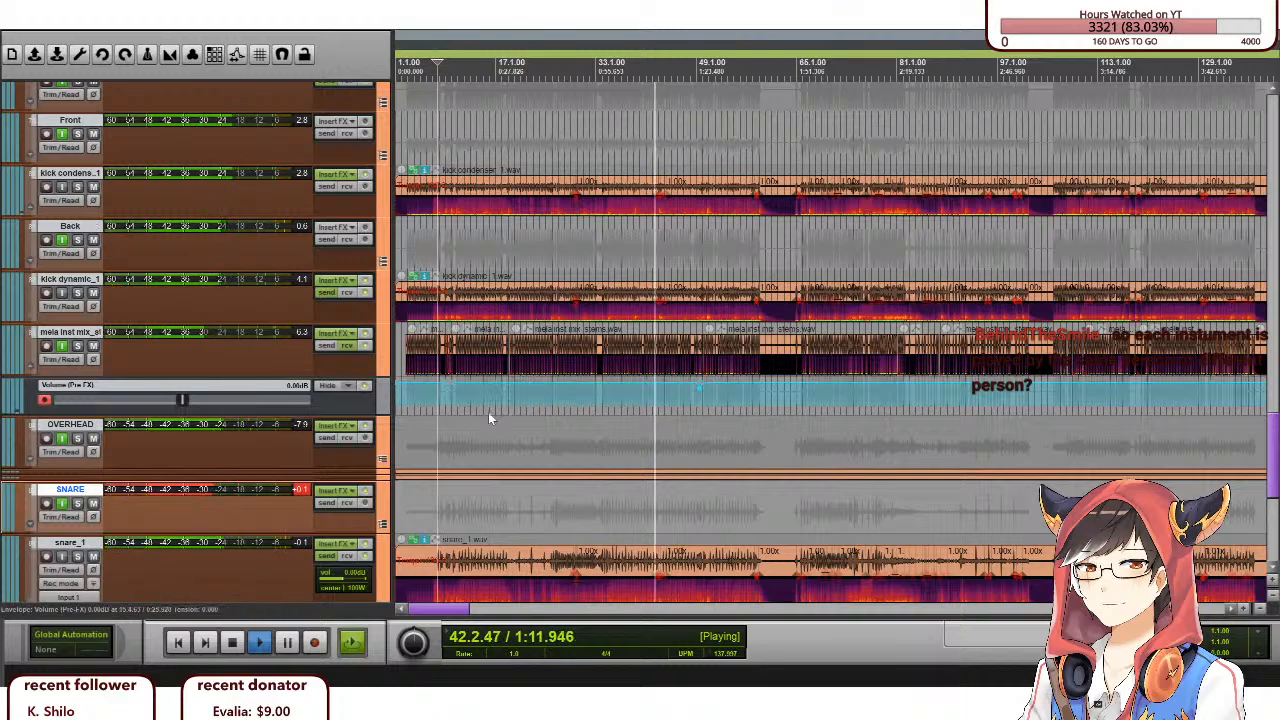
Select the OVERHEAD track, play the drum mix from just before bar 3, and stop playback.
click(437, 450)
key(space)
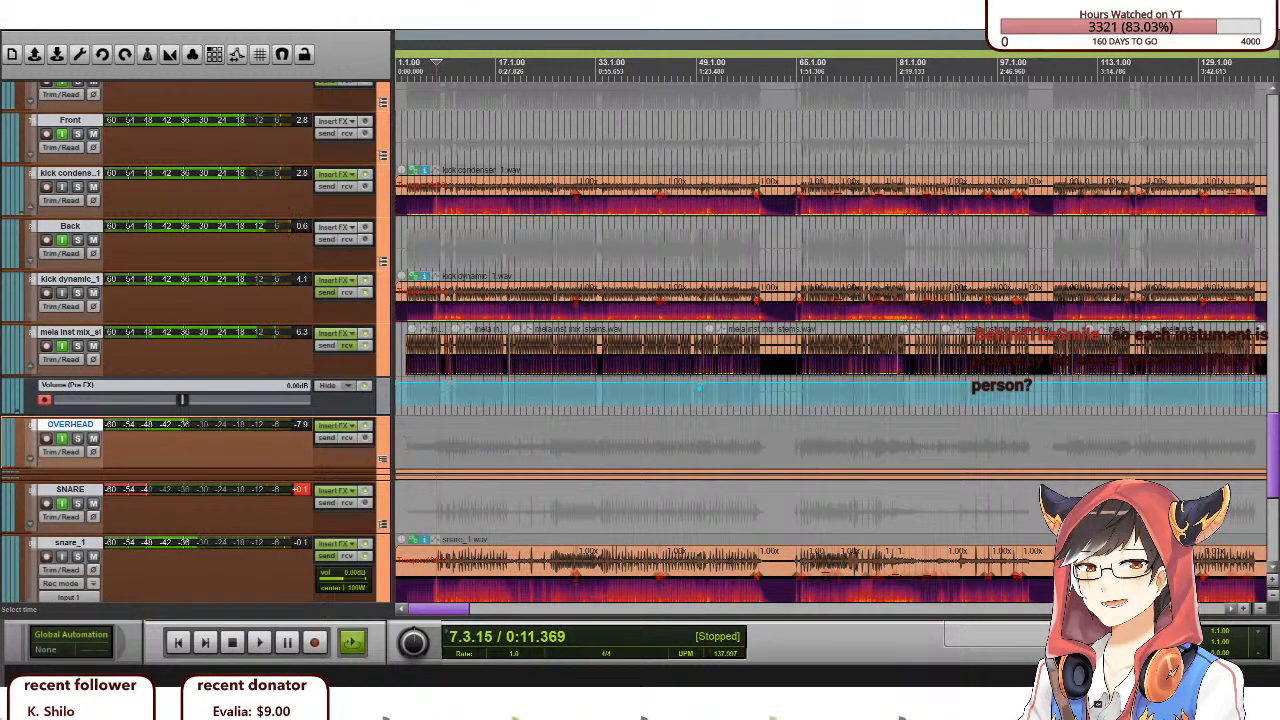
key(space)
scroll(492, 441, up, 6)
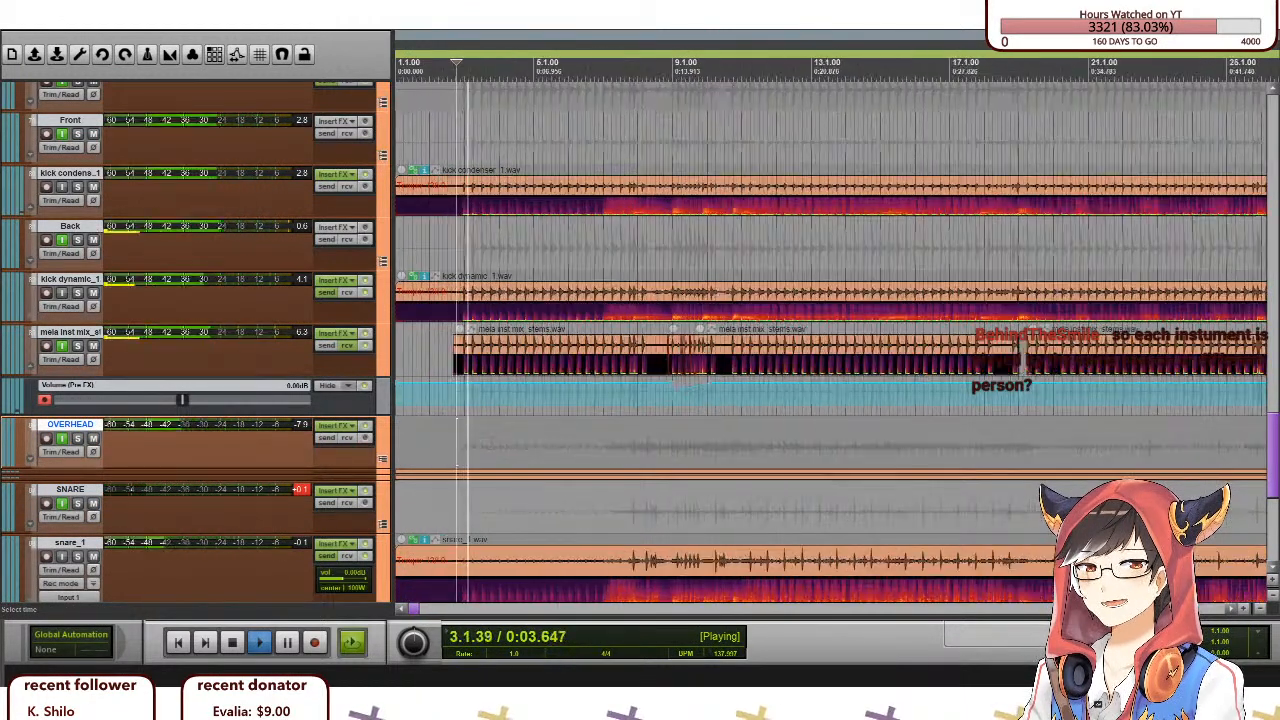
scroll(492, 441, down, 2)
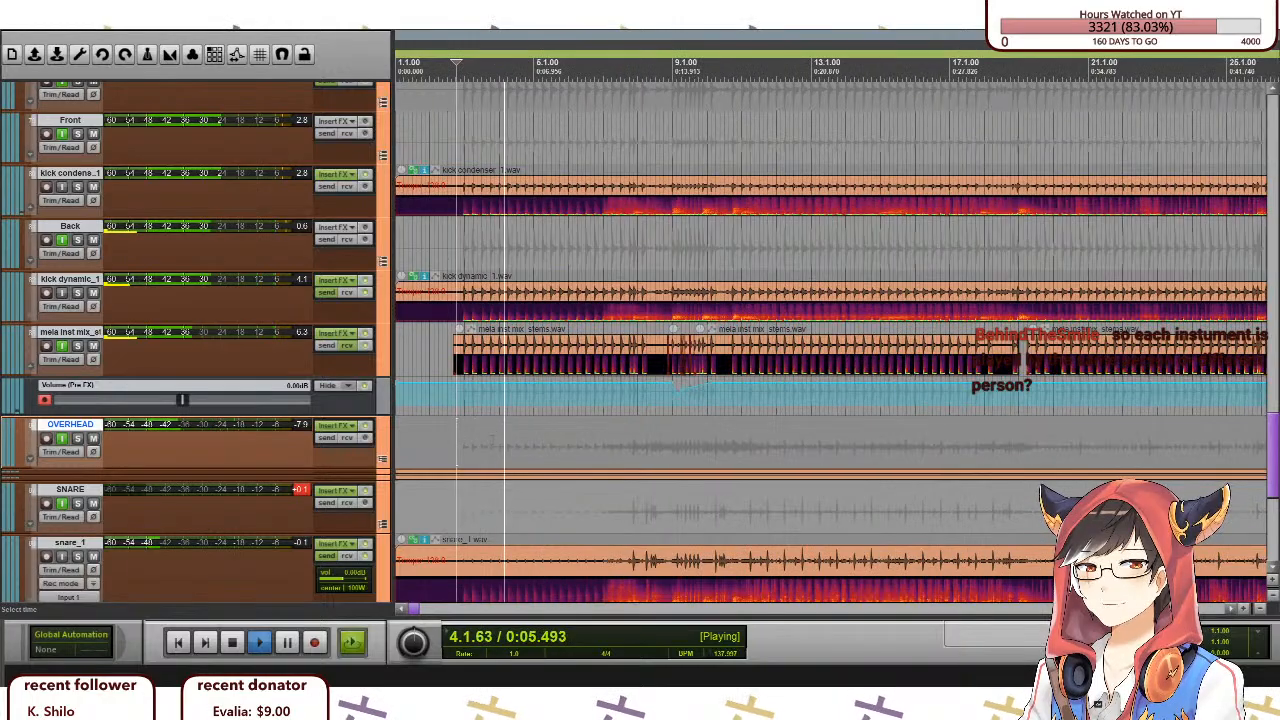
key(space)
Place the edit cursor on the lower snare_1 track just before bar 3, where the drum recordings begin.
scroll(331, 449, down, 5)
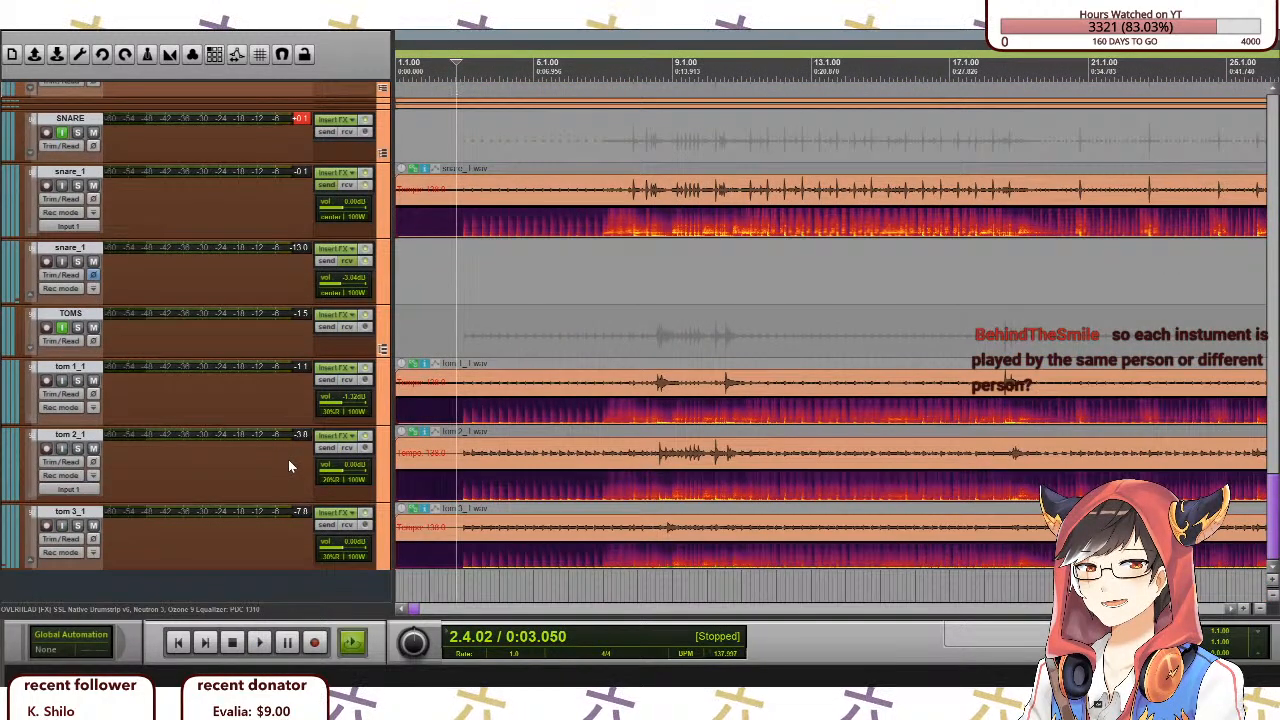
scroll(288, 459, up, 5)
scroll(288, 455, down, 5)
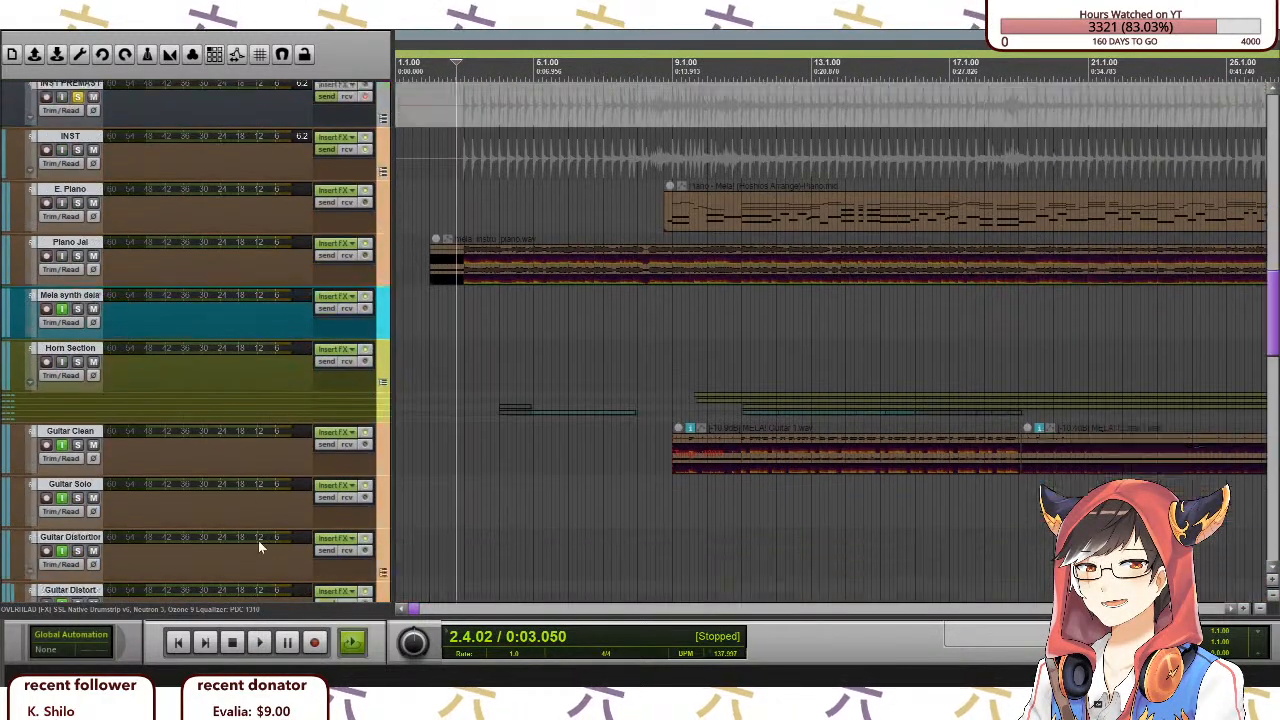
scroll(257, 480, up, 2)
scroll(257, 452, down, 2)
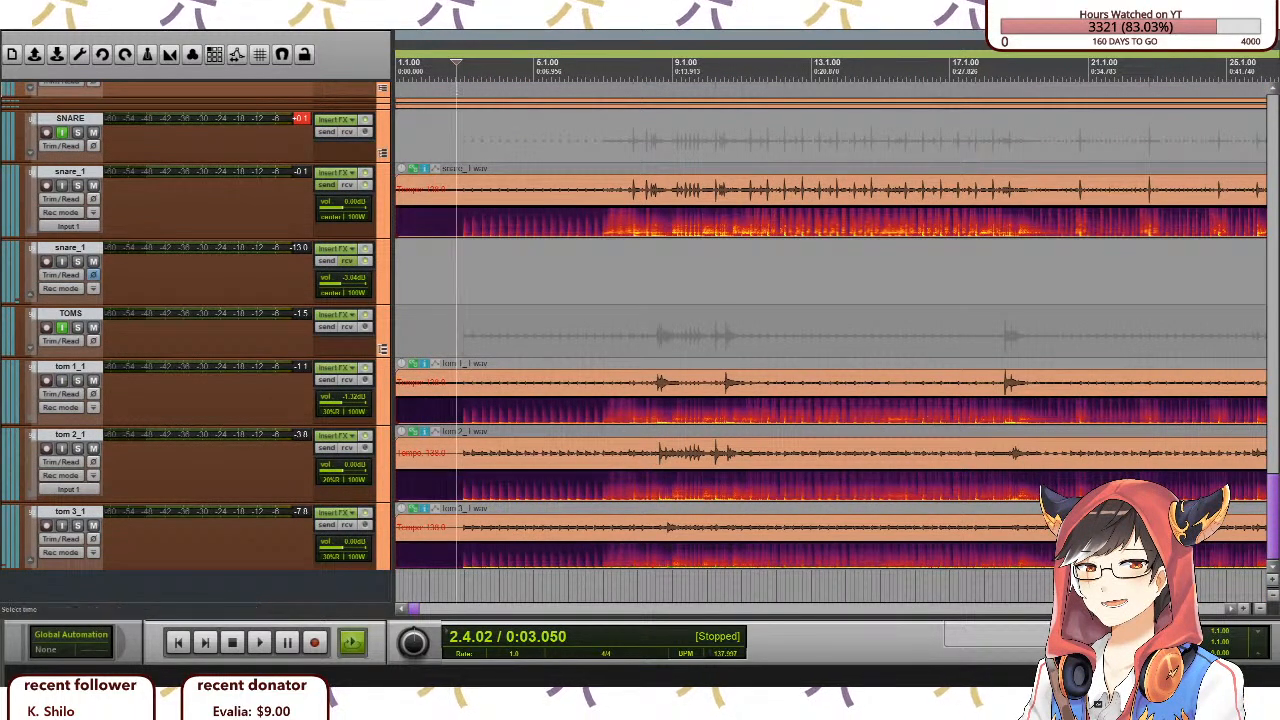
click(449, 334)
scroll(452, 335, up, 4)
click(545, 335)
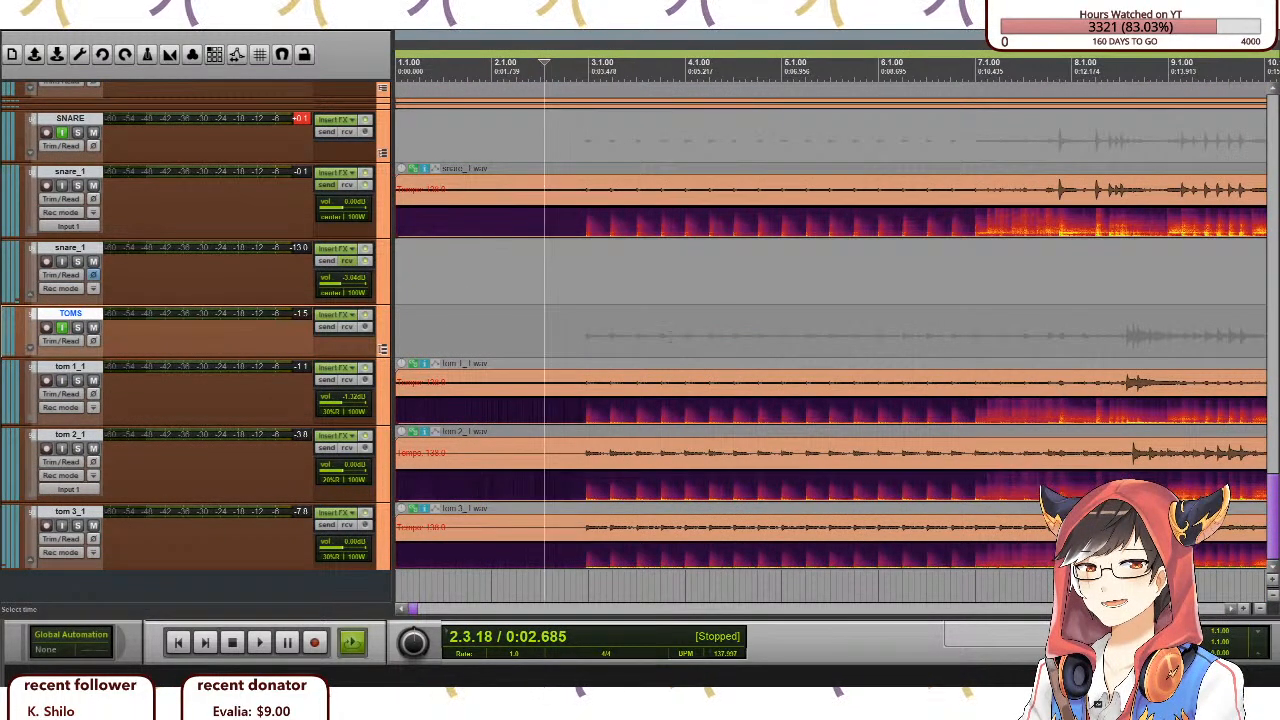
click(586, 281)
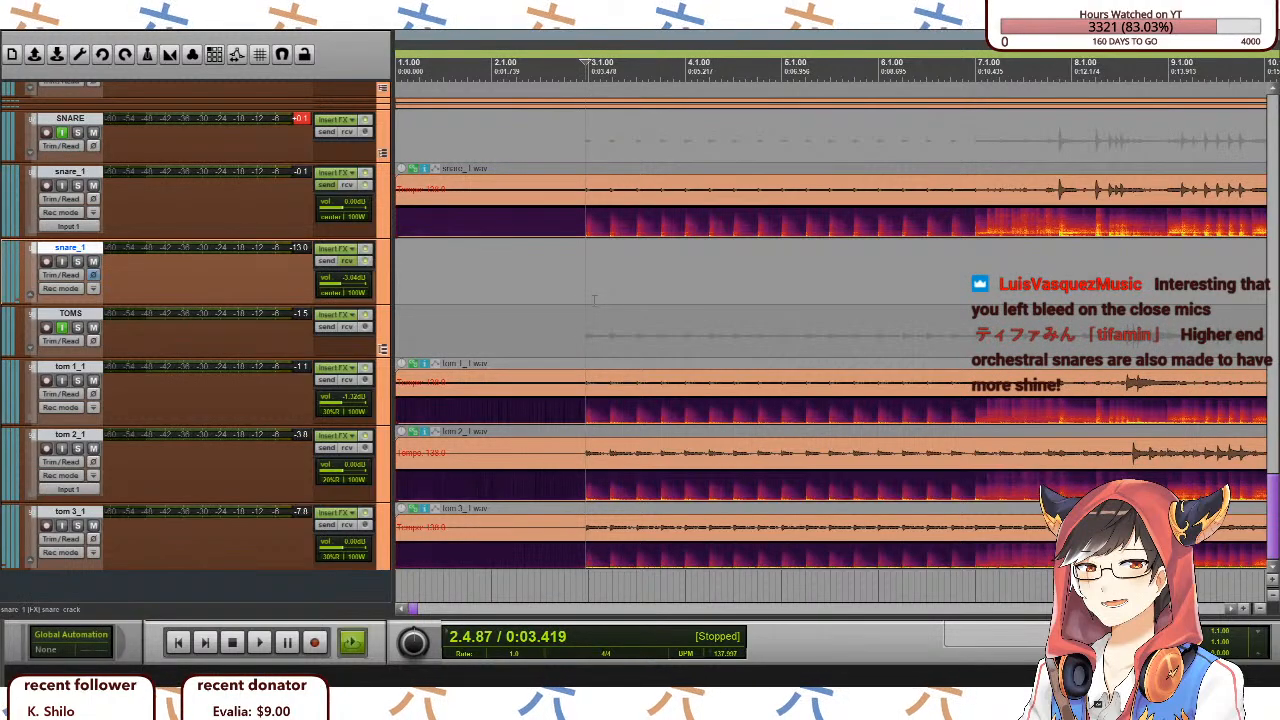
Examine the bass, percussion, kick, snare and tom tracks across the first 49 bars with playback stopped.
scroll(776, 320, down, 1)
scroll(776, 320, down, 3)
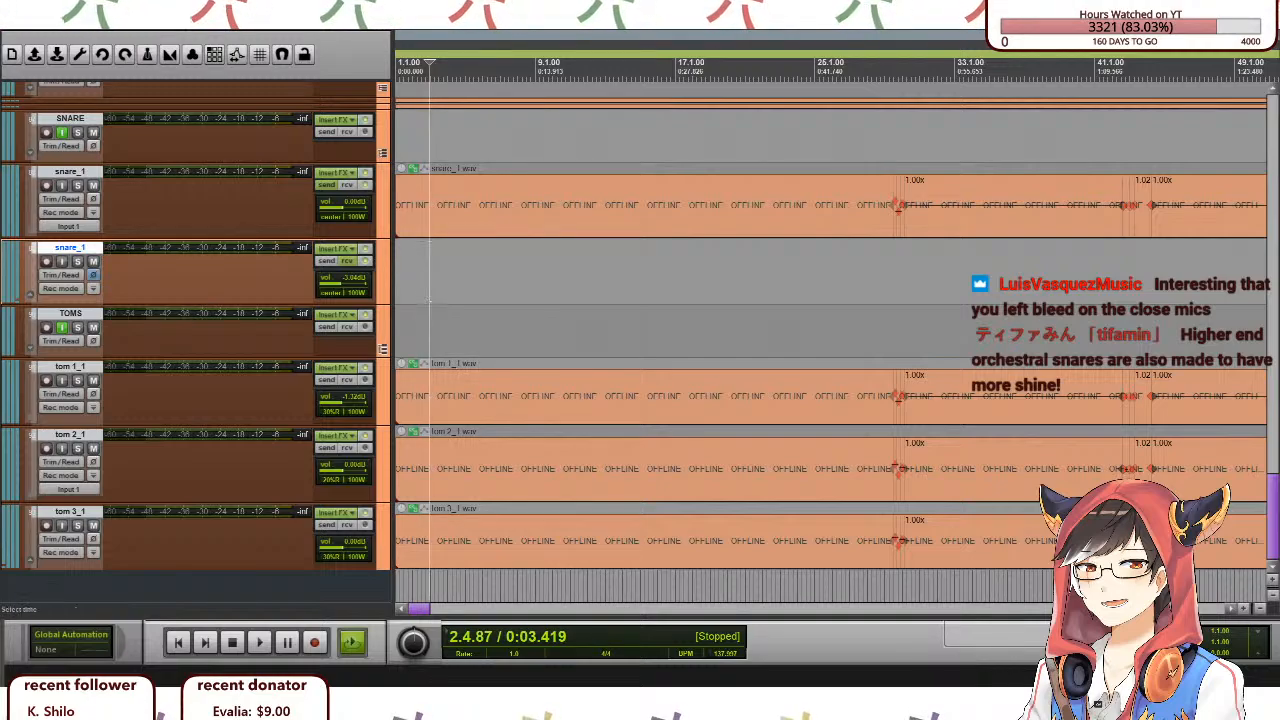
scroll(830, 330, up, 6)
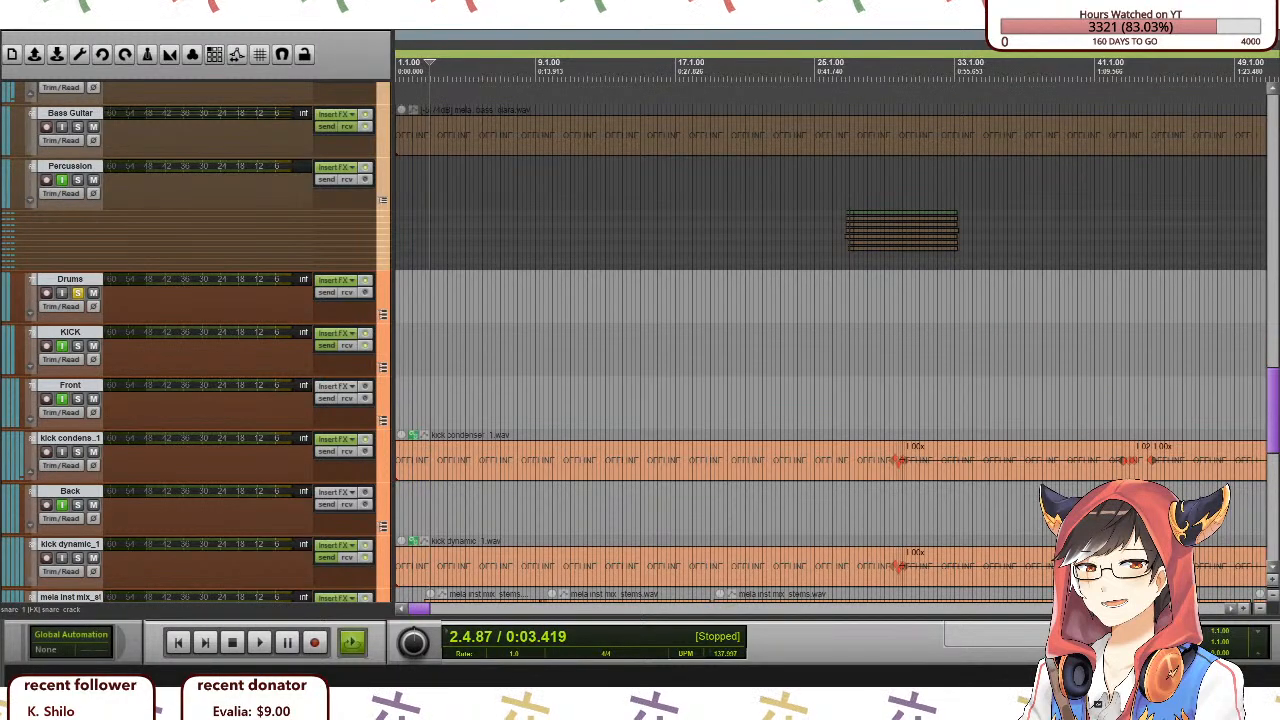
scroll(830, 330, up, 1)
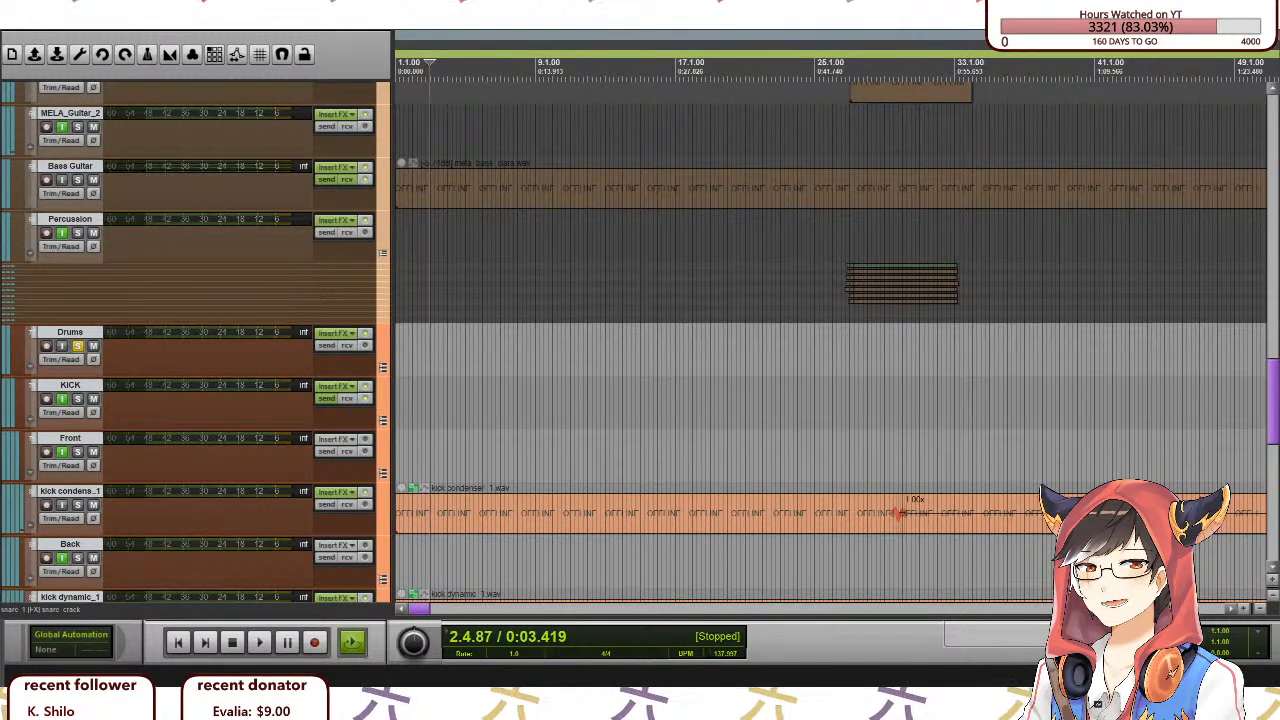
scroll(830, 330, up, 1)
scroll(830, 330, down, 2)
scroll(830, 330, up, 2)
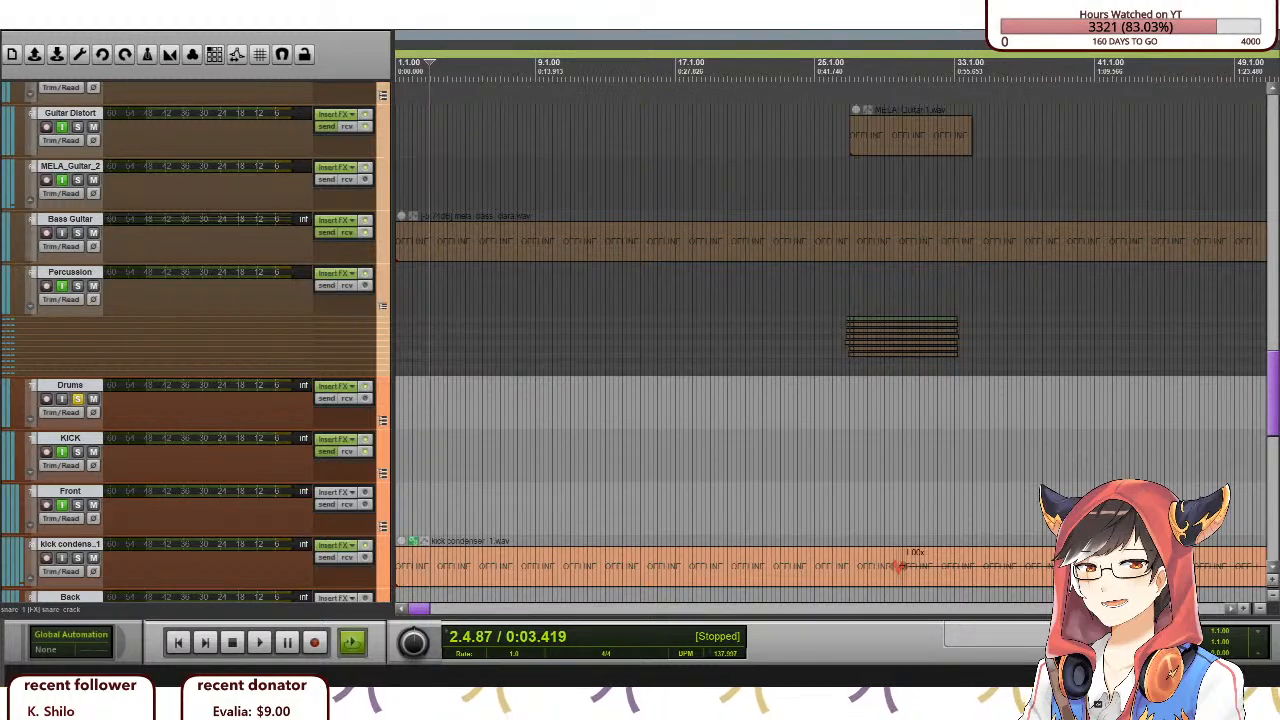
scroll(830, 330, down, 2)
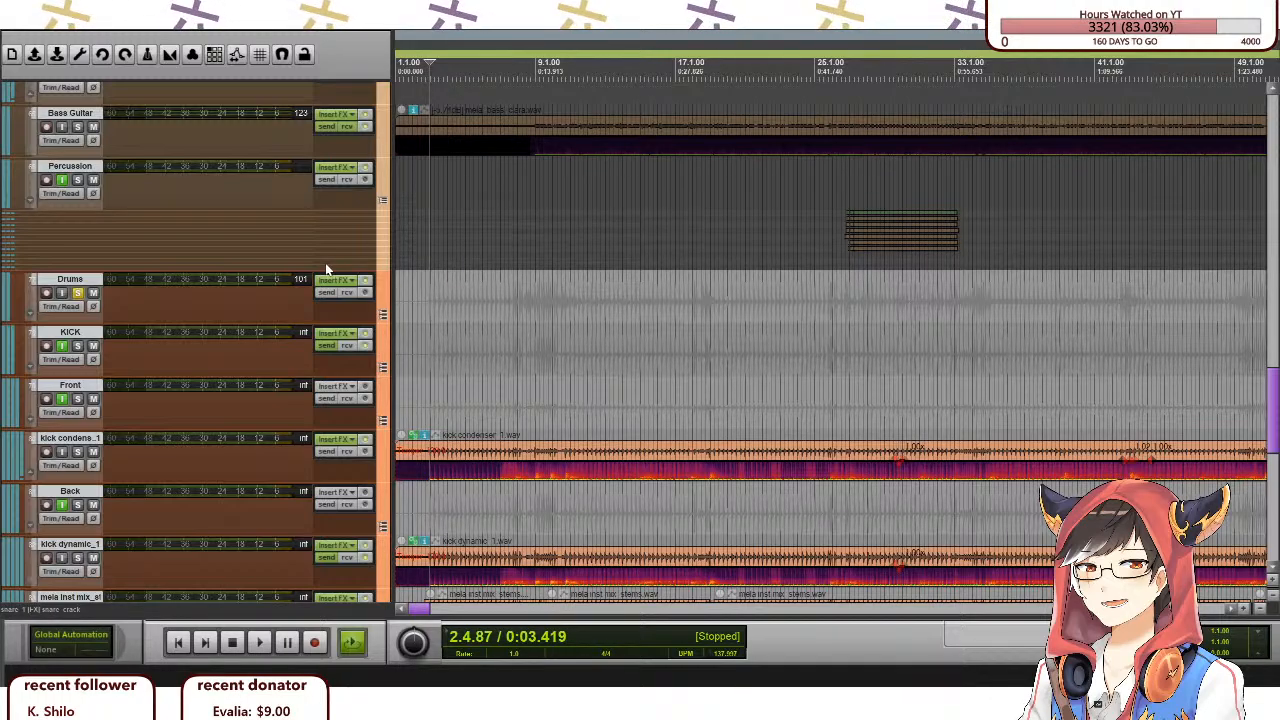
scroll(335, 280, down, 10)
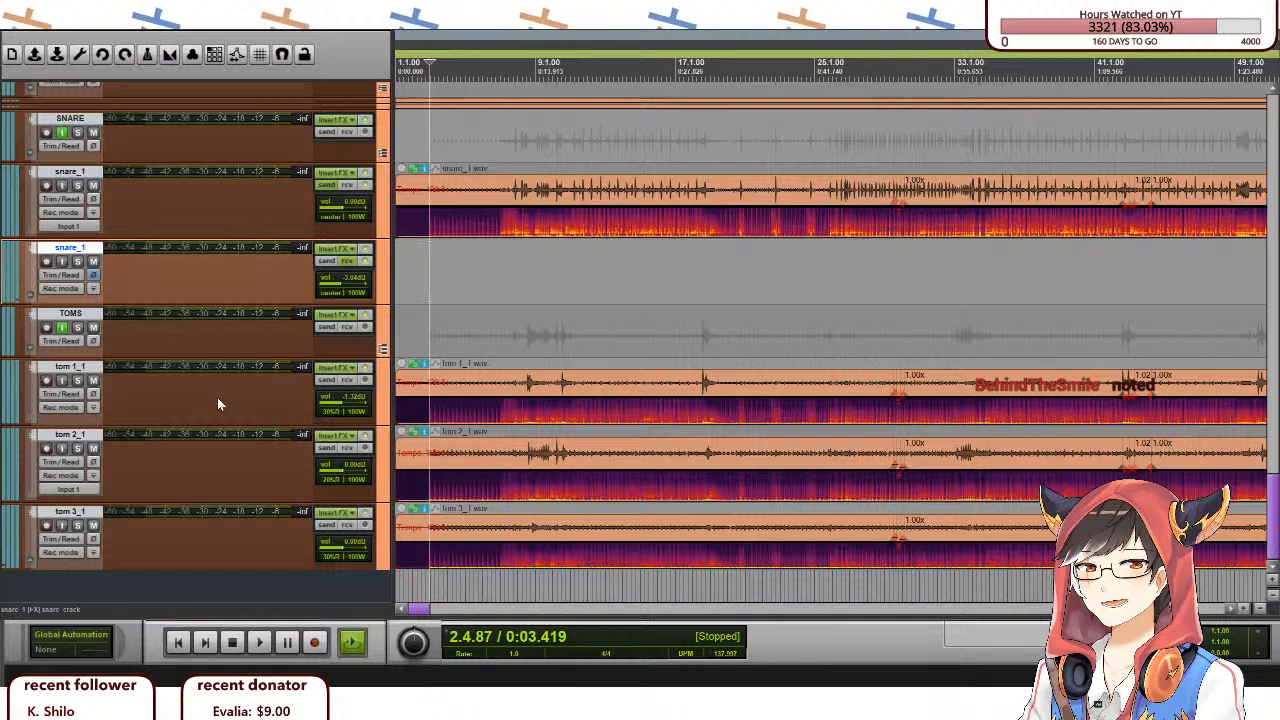
Take the Drums folder out of solo.
scroll(217, 397, up, 5)
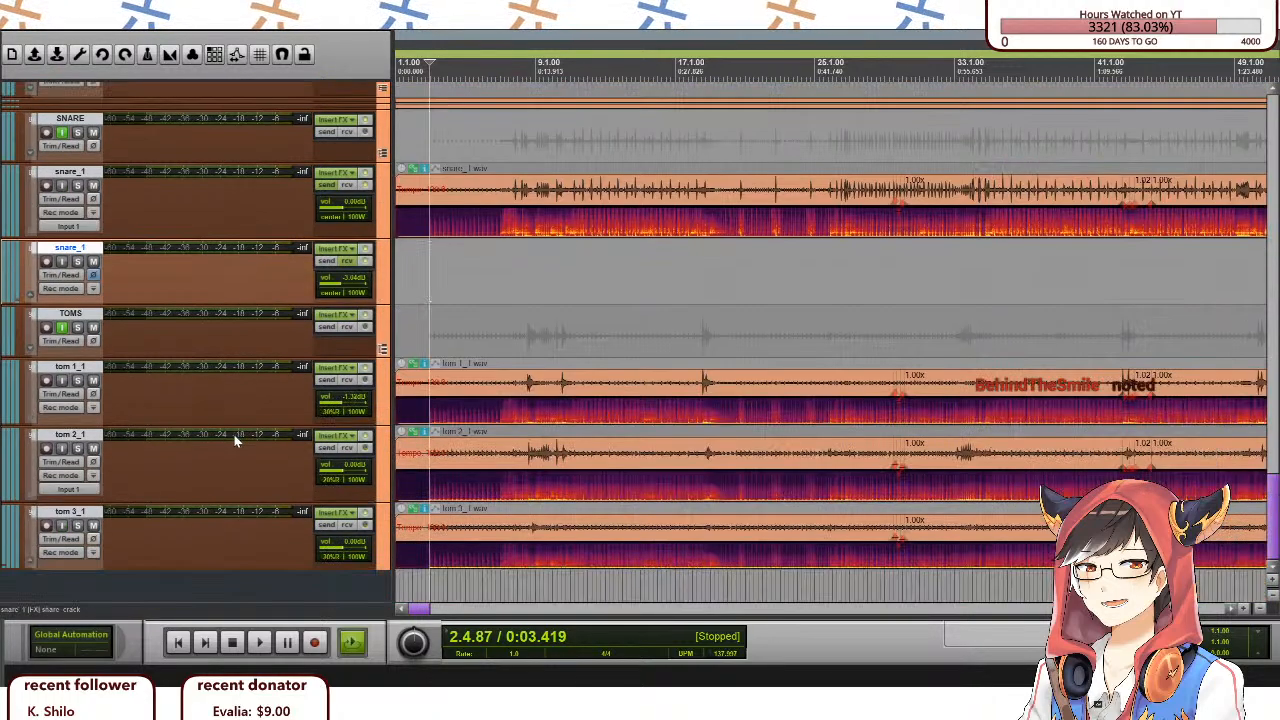
scroll(262, 422, up, 8)
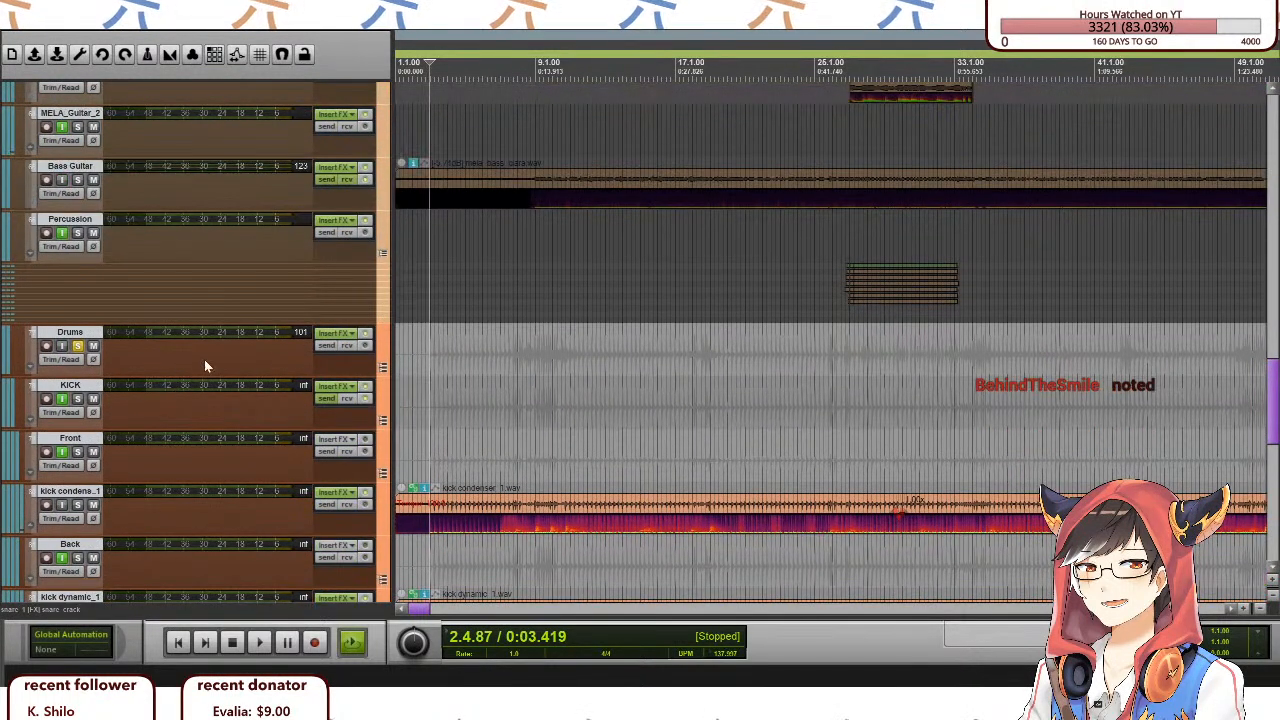
scroll(157, 371, down, 8)
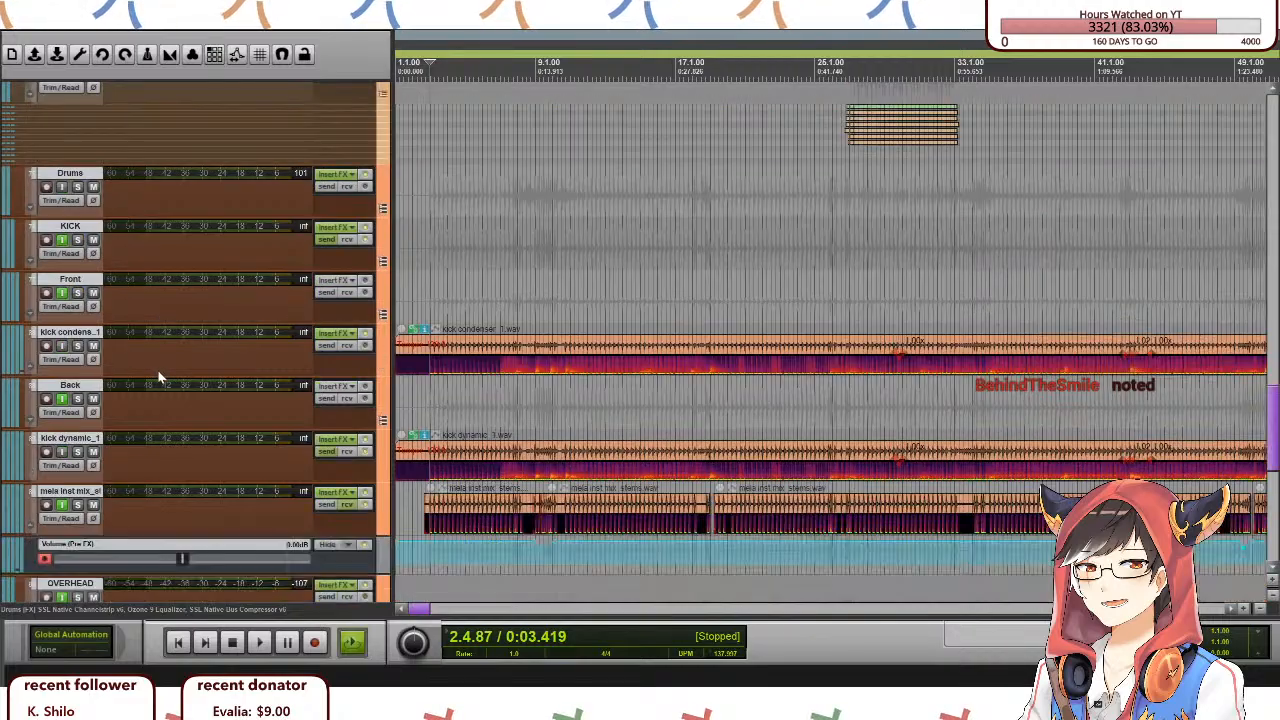
Expand the Horn Section folder to show its trombone, sax and trumpet tracks, and solo the folder.
scroll(158, 383, up, 6)
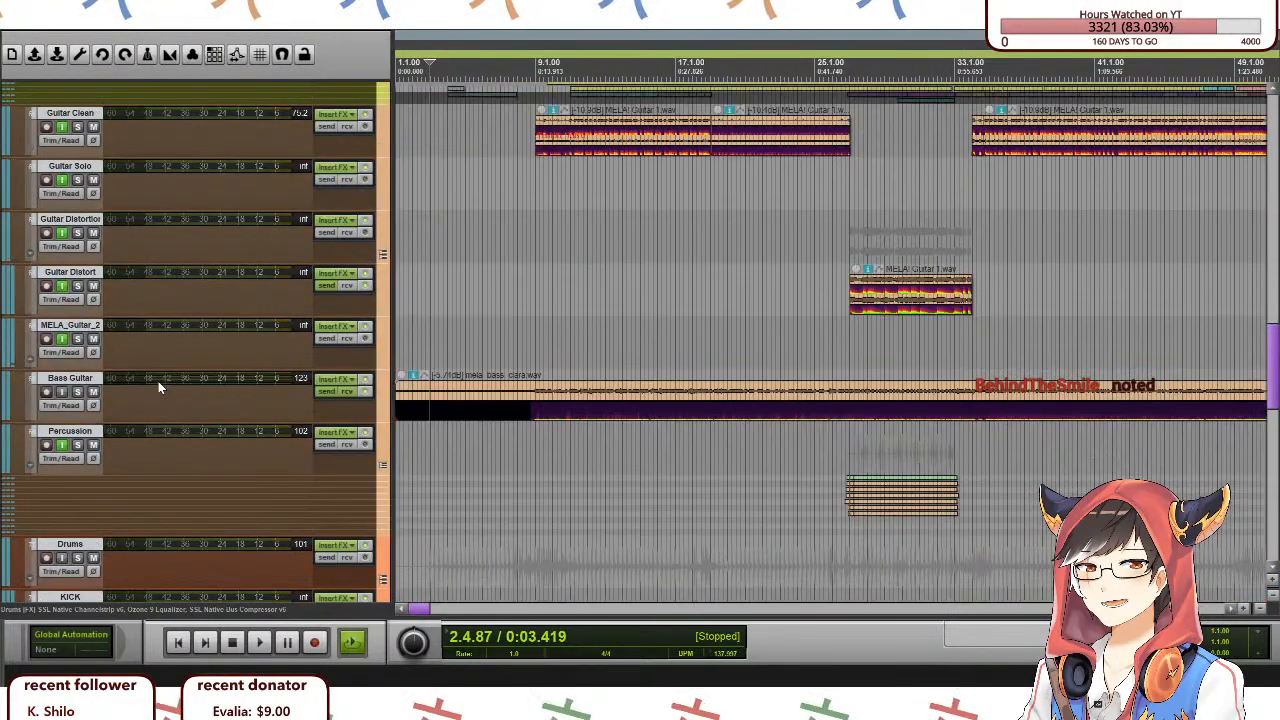
scroll(163, 386, up, 3)
scroll(166, 389, up, 2)
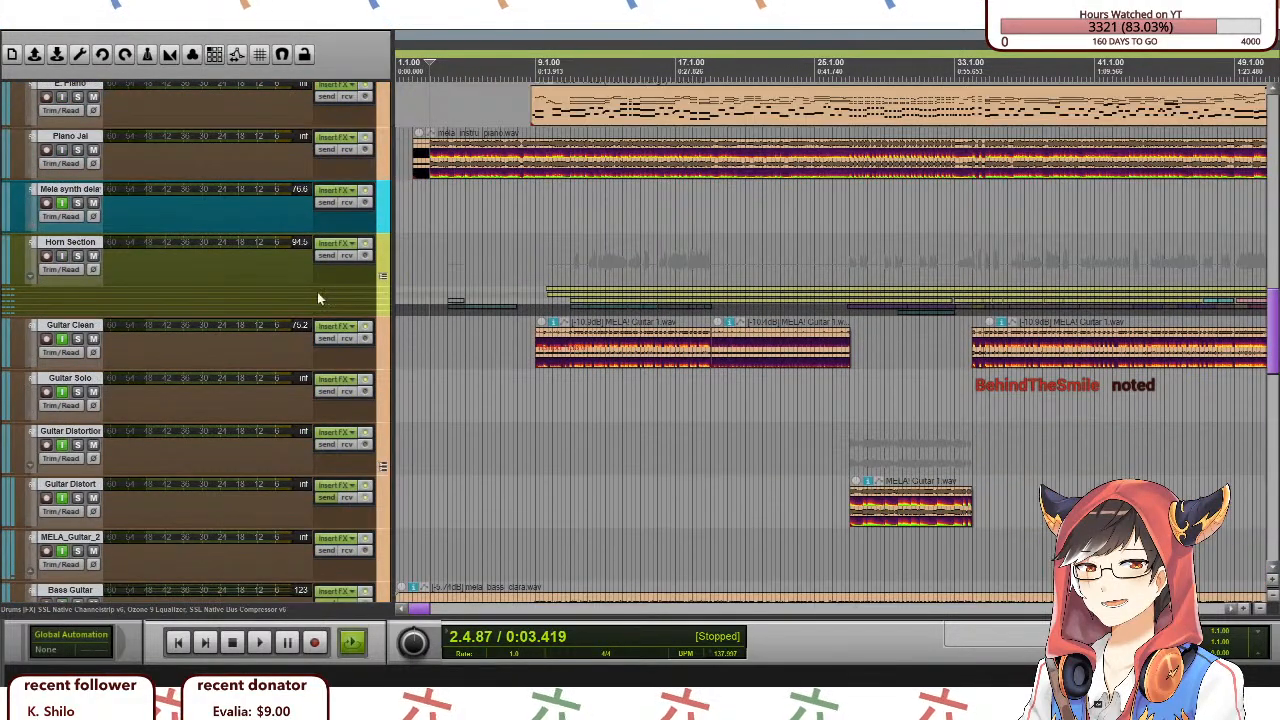
click(385, 277)
scroll(233, 356, down, 1)
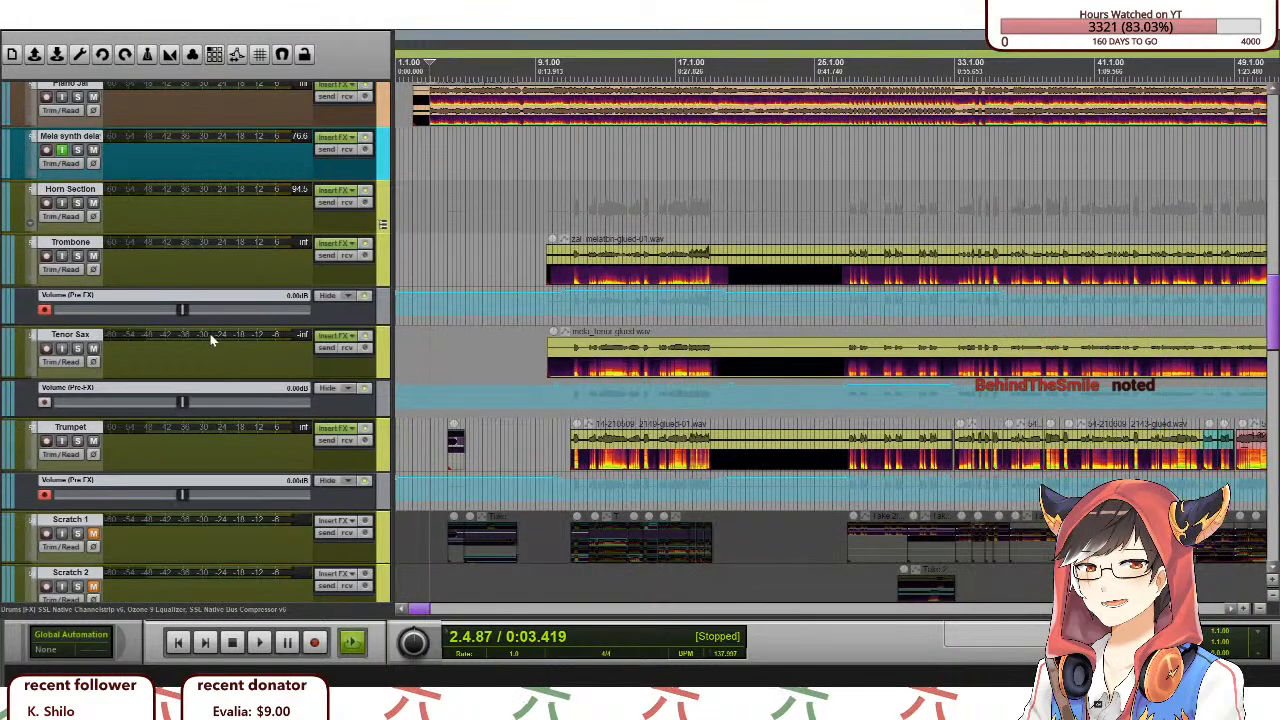
click(77, 203)
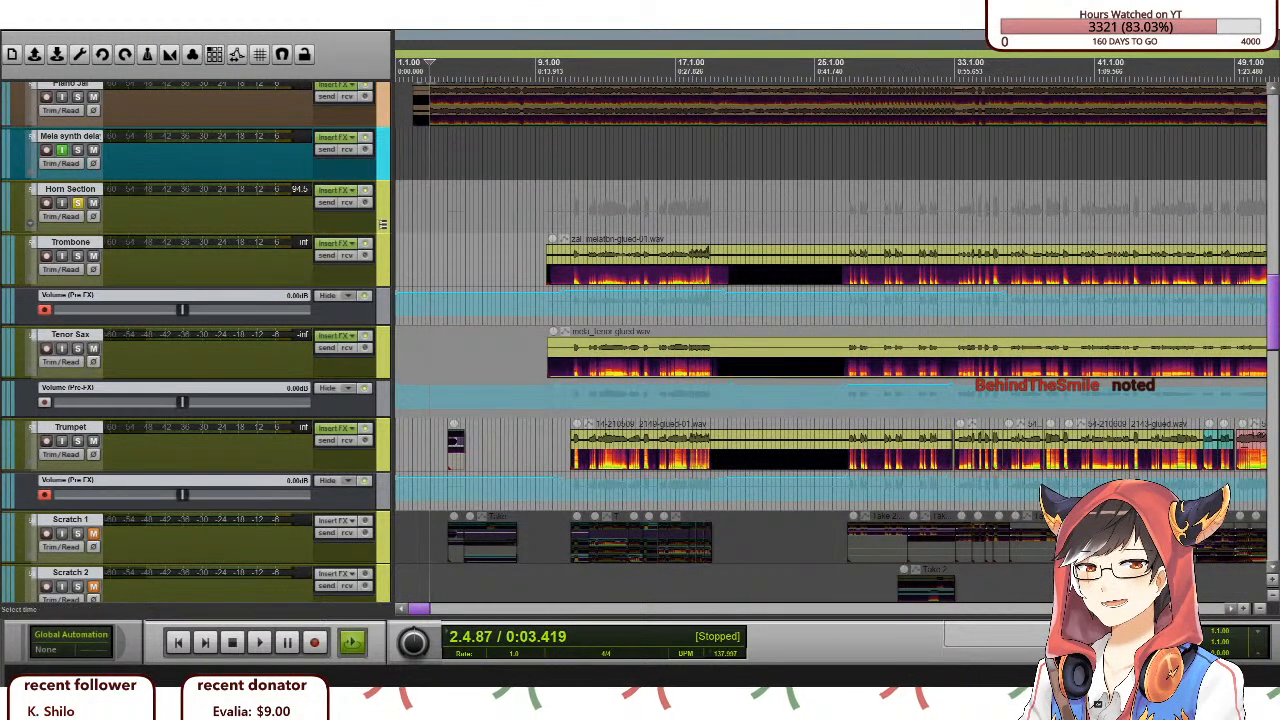
Try edit cursor positions between bars 9 and 11 on the Horn Section, ending at bar 11 where the trumpet clip starts.
click(568, 206)
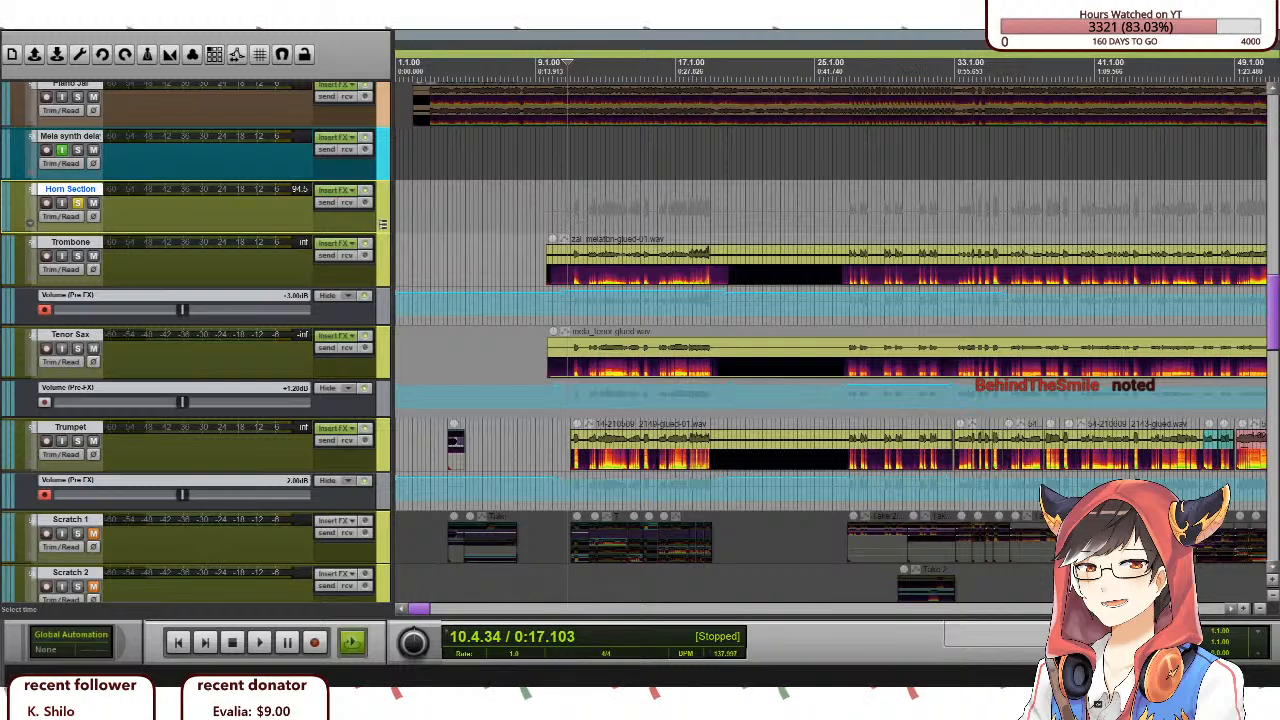
click(552, 207)
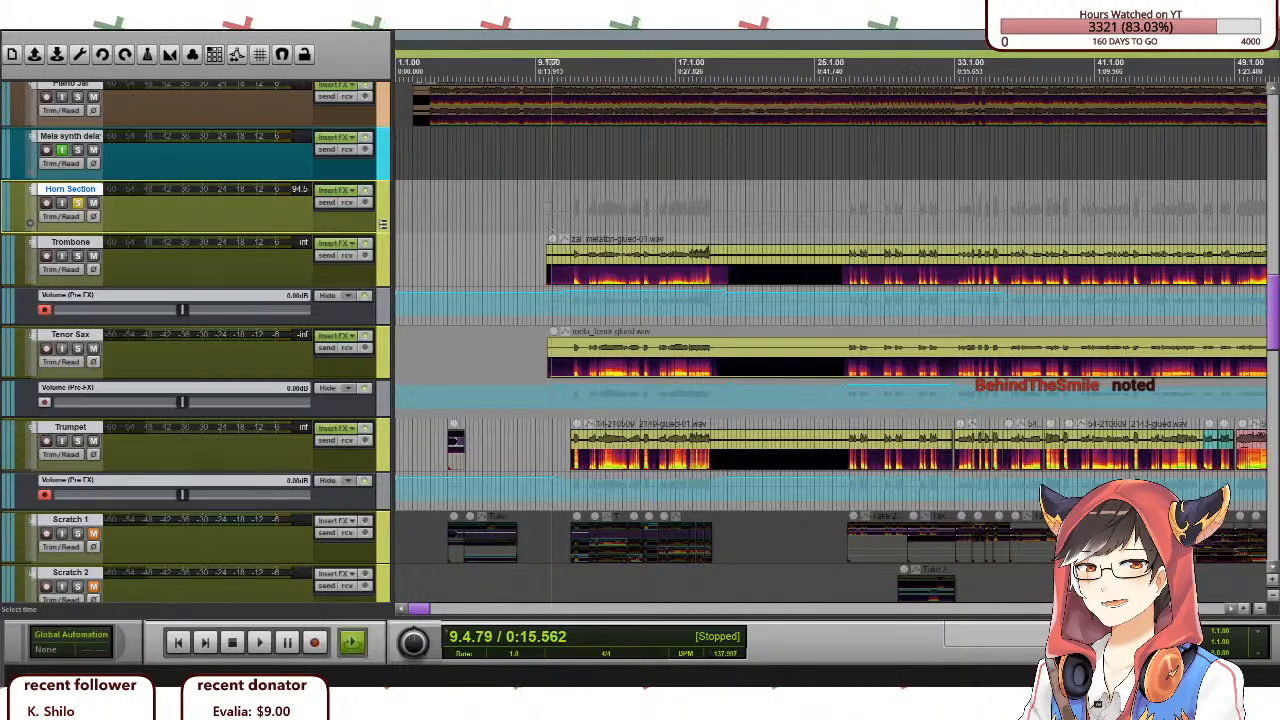
click(547, 207)
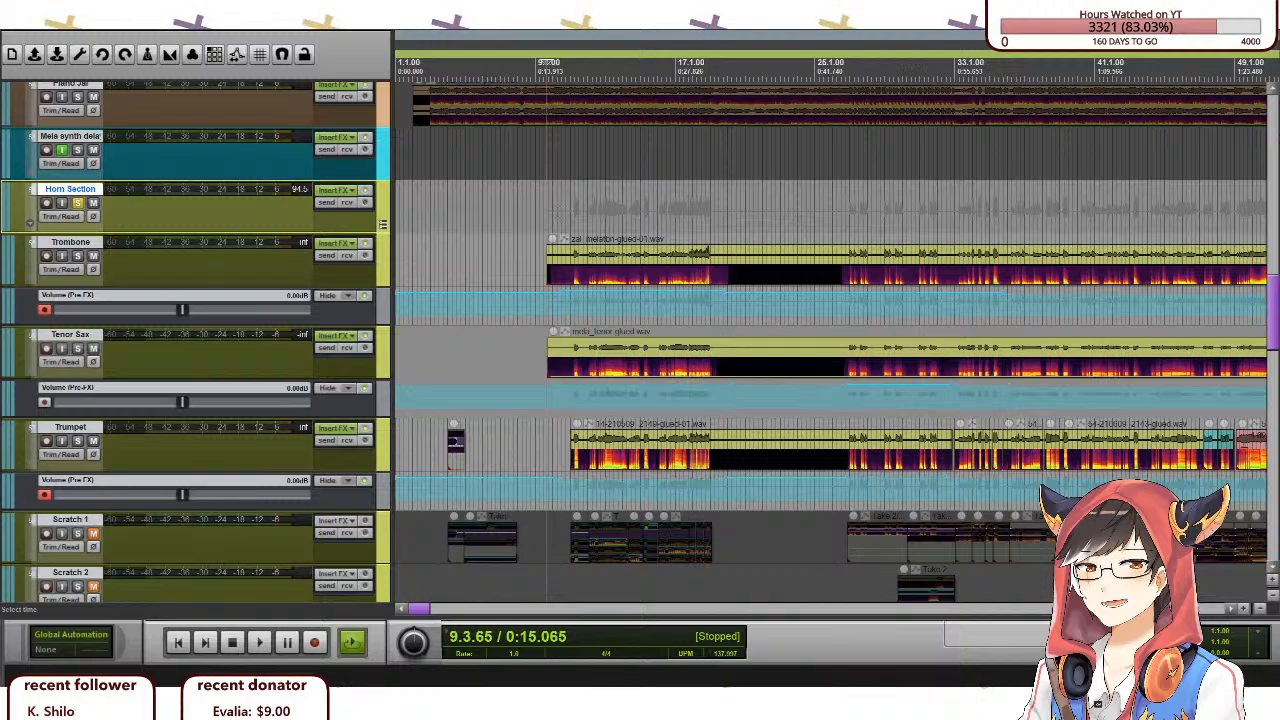
click(570, 200)
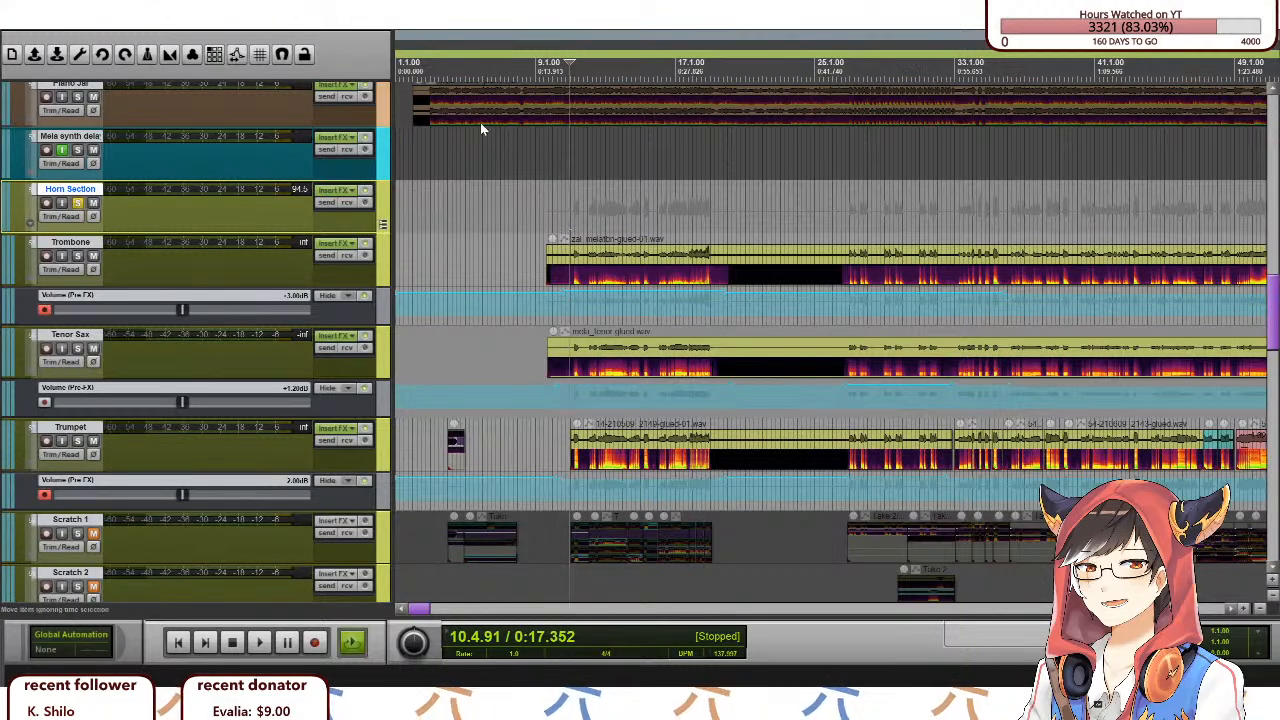
click(550, 63)
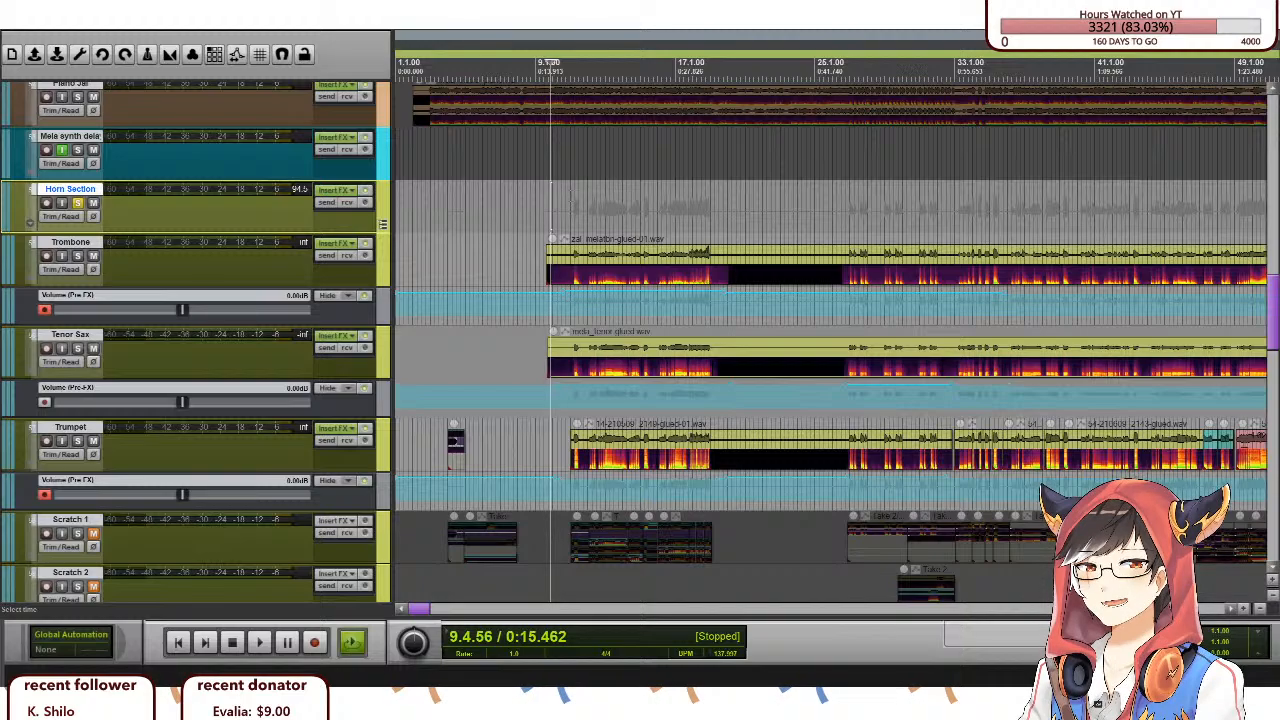
click(571, 63)
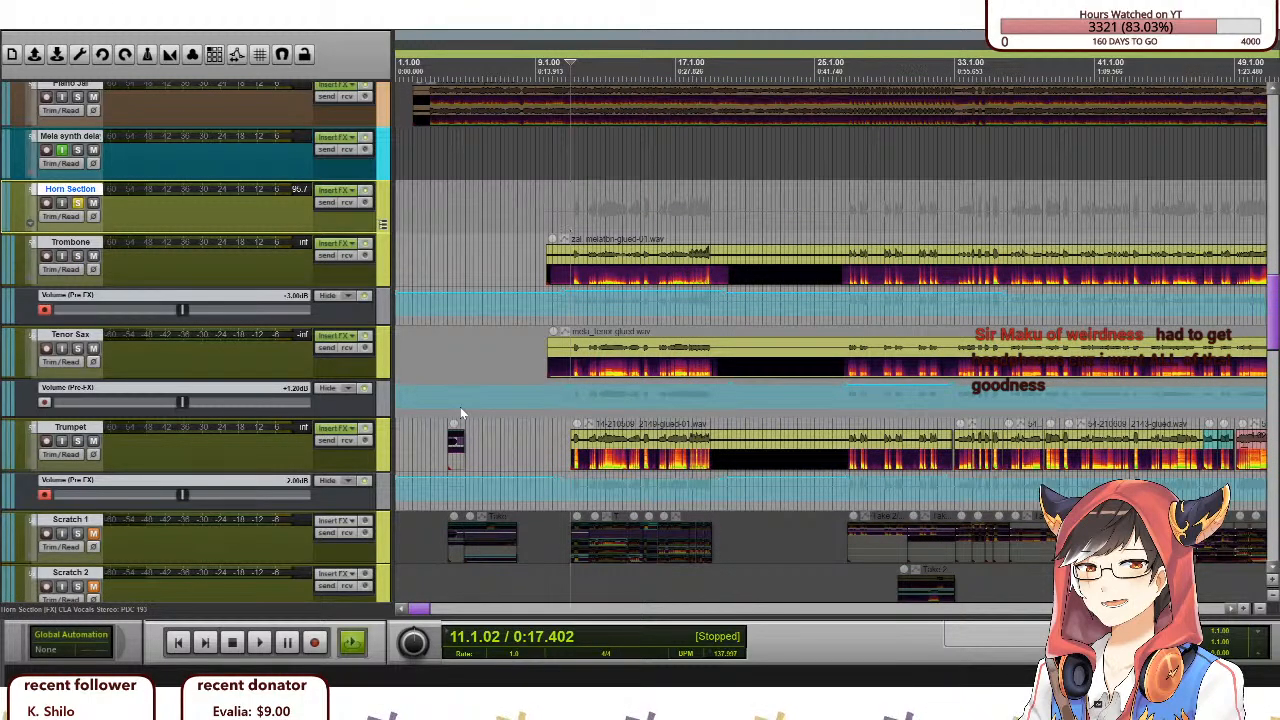
Play the soloed Horn Section from the start of bar 10 through the end of its first phrase around bar 18.
click(562, 62)
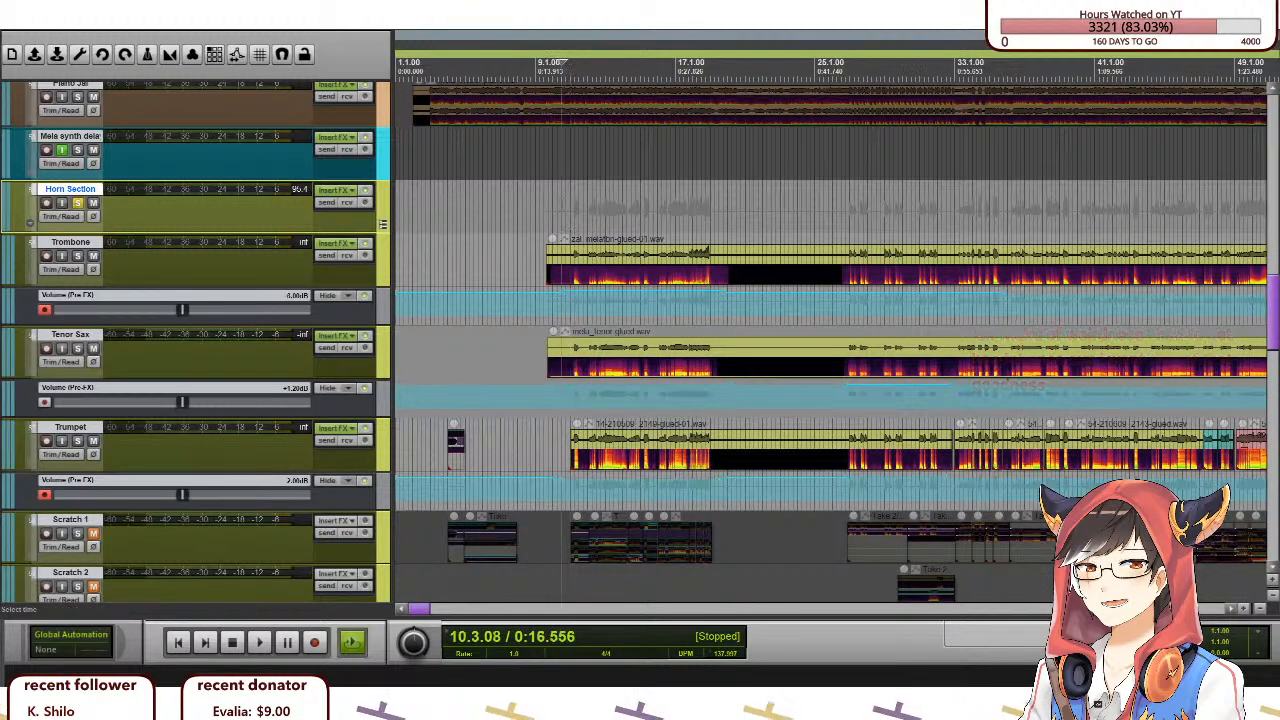
scroll(581, 312, up, 2)
scroll(765, 404, down, 2)
scroll(724, 412, down, 1)
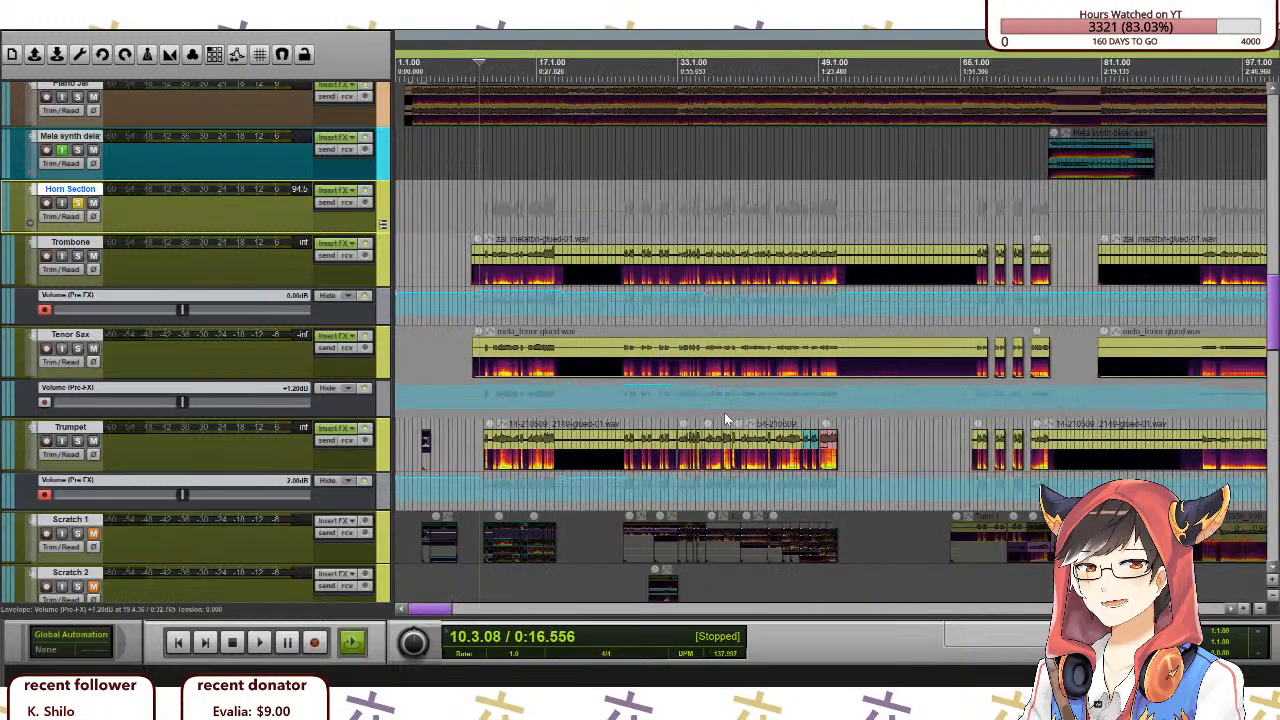
scroll(720, 410, up, 2)
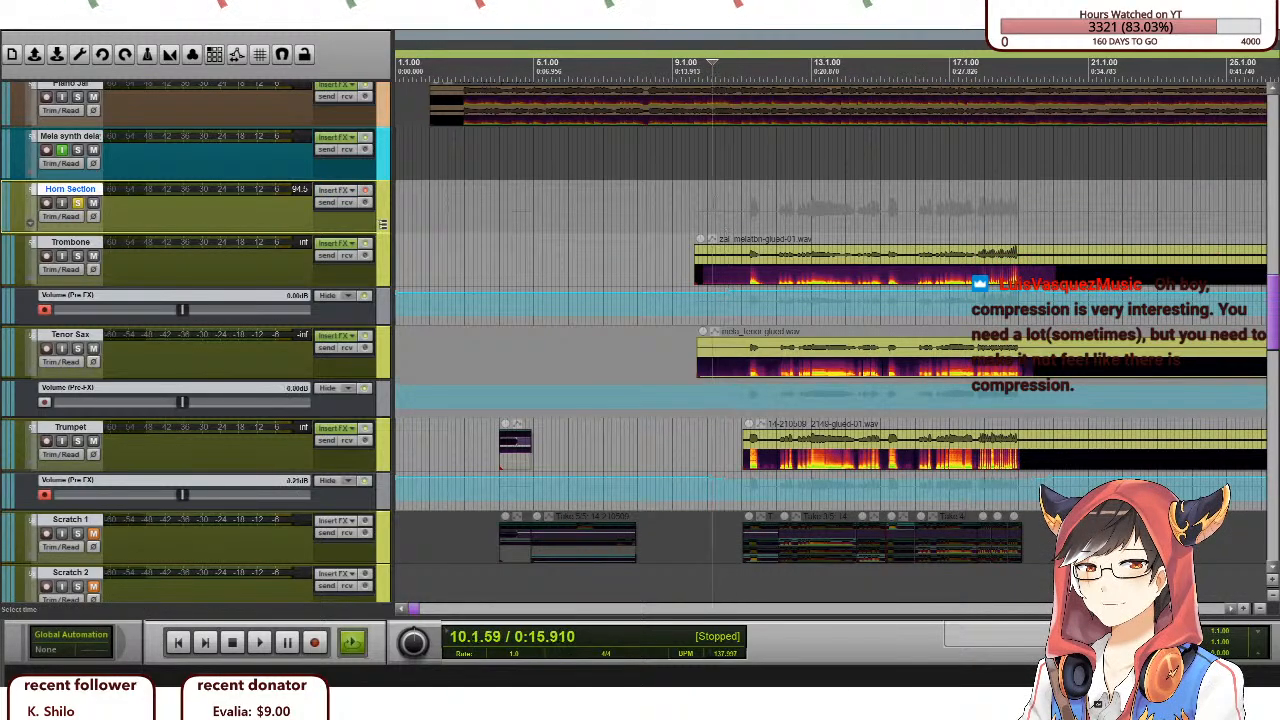
key(space)
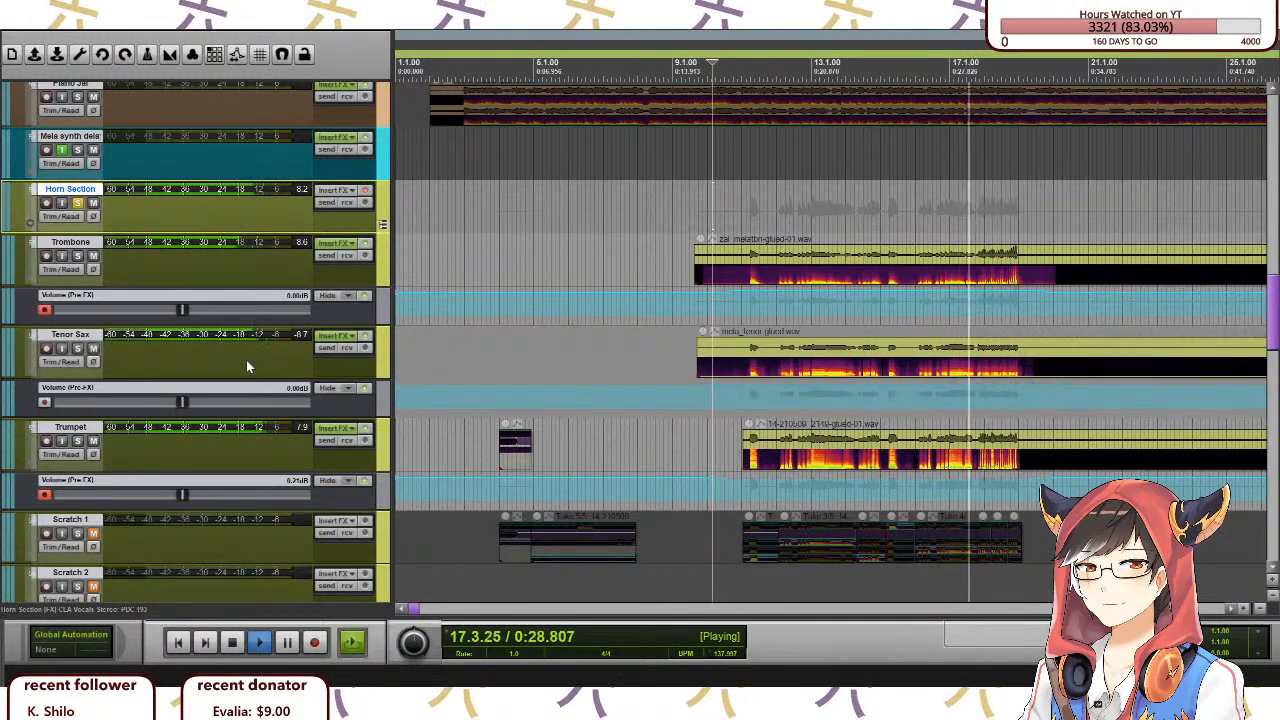
scroll(569, 385, down, 3)
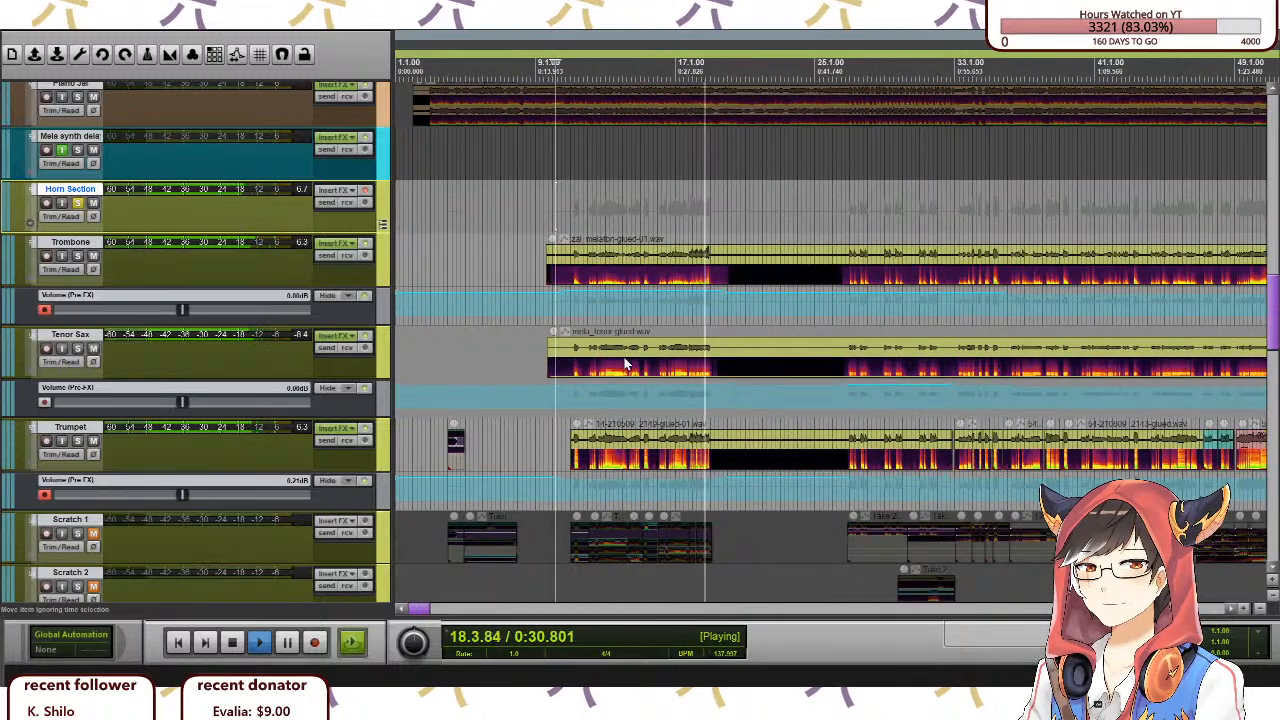
key(space)
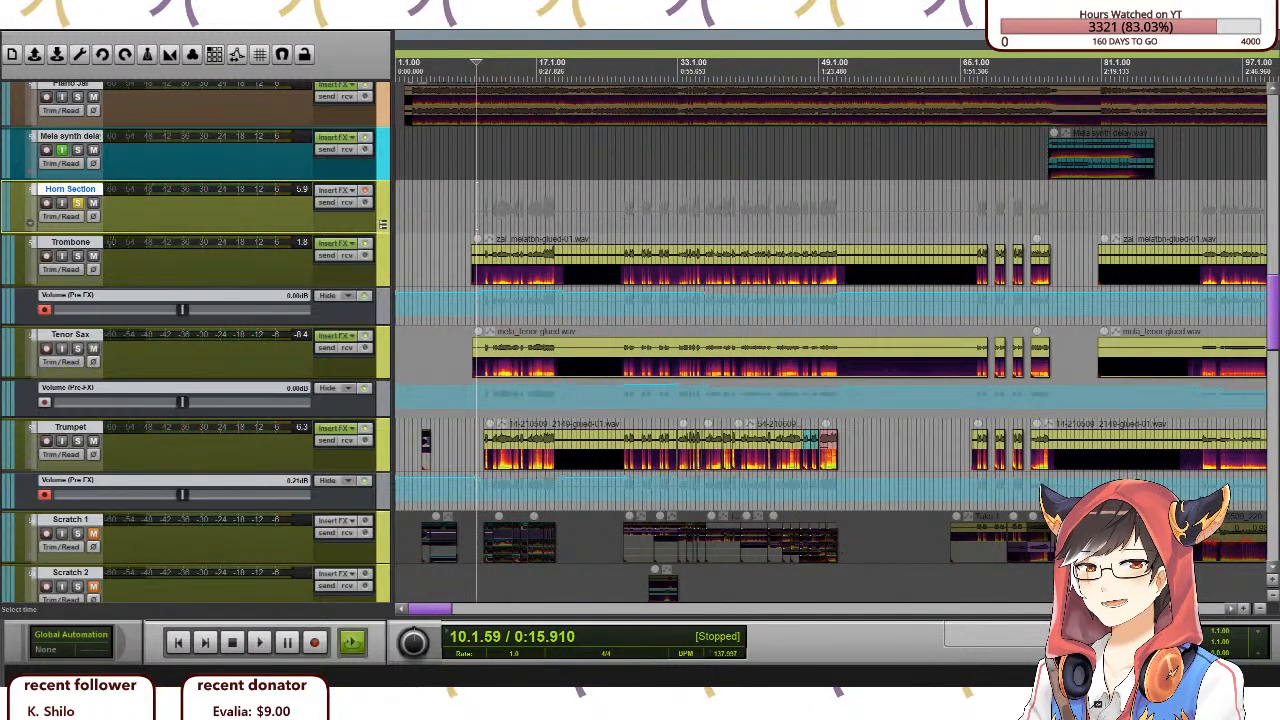
Replay the soloed Horn Section from the middle of bar 10, just before the trumpet entry, through about bar 18.
scroll(617, 242, up, 3)
scroll(701, 271, up, 1)
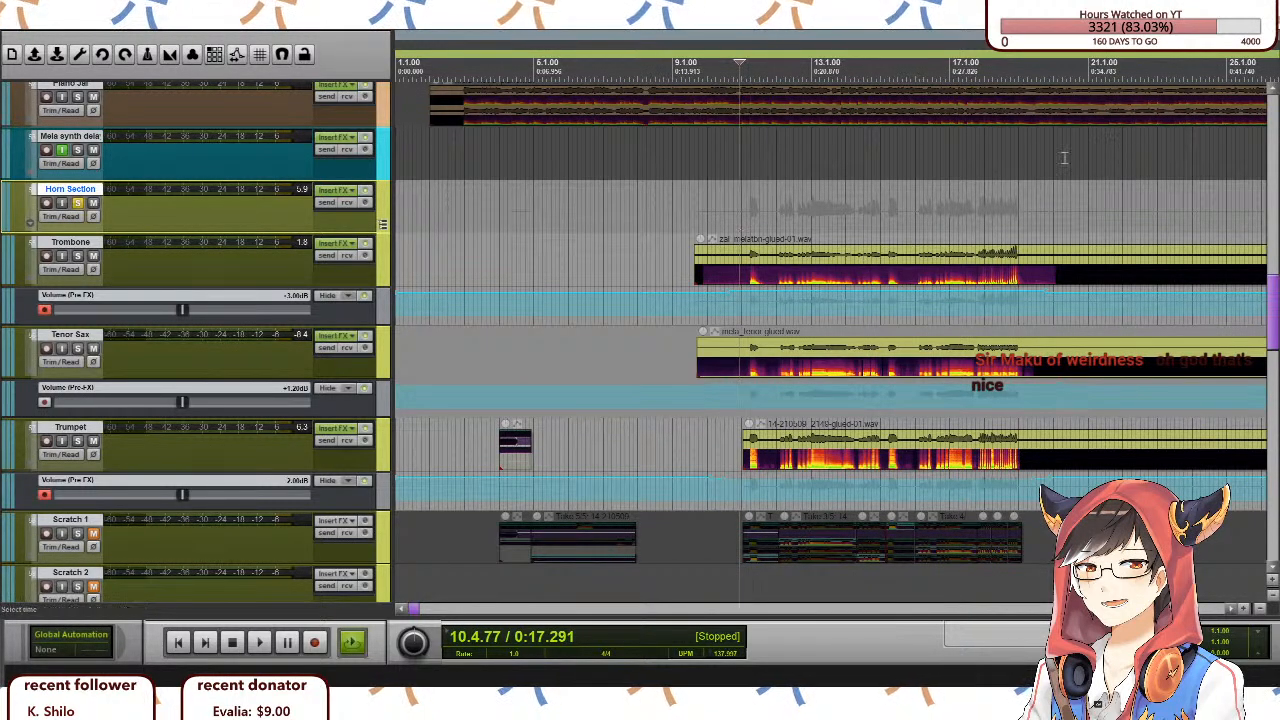
click(721, 445)
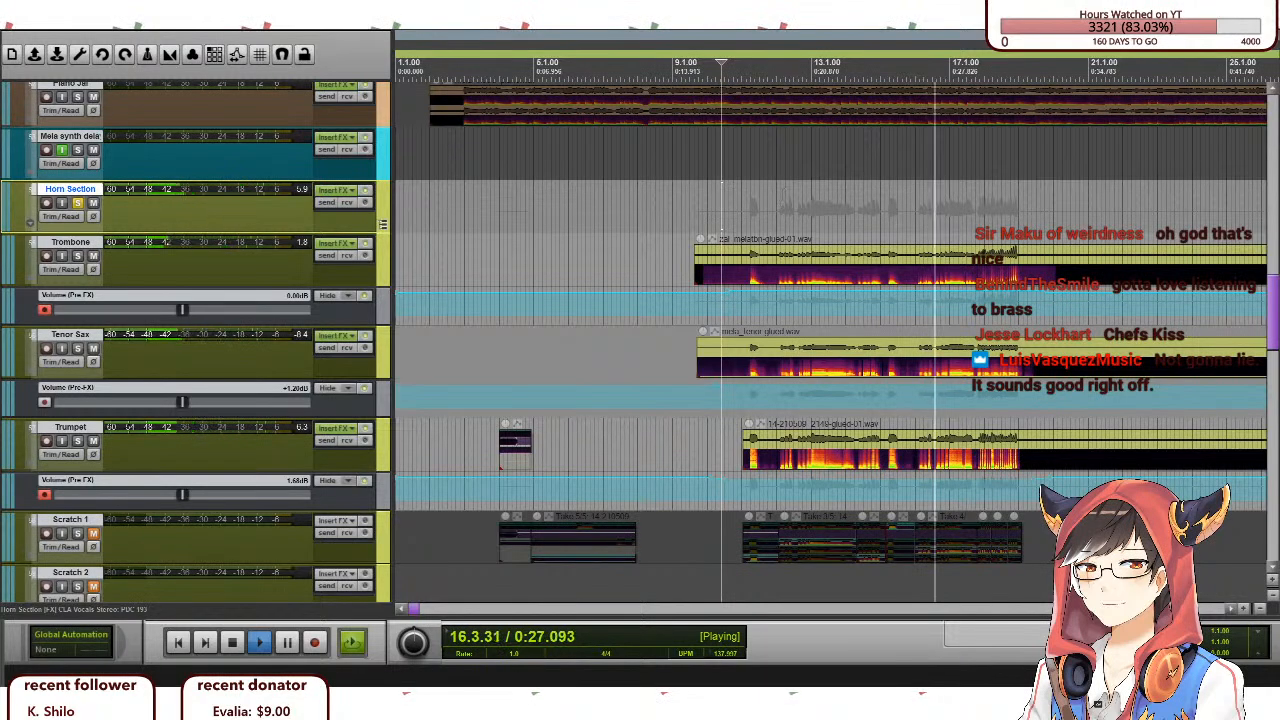
scroll(848, 300, down, 2)
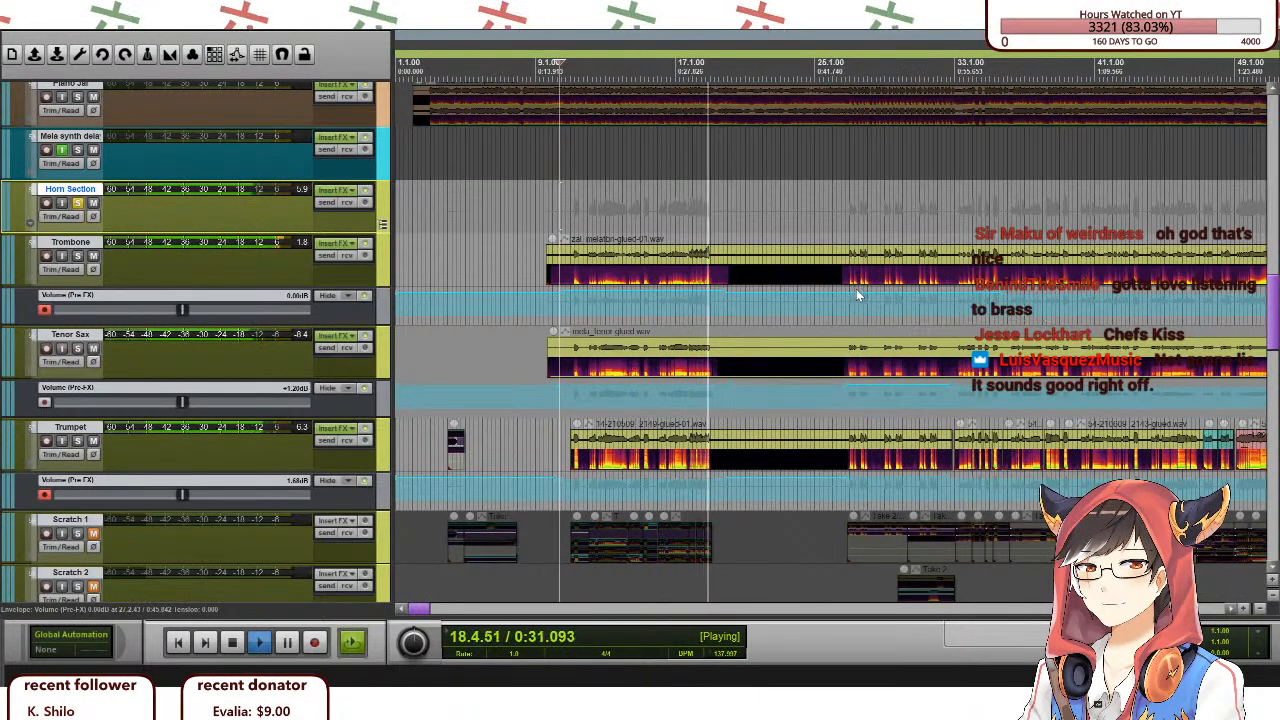
key(space)
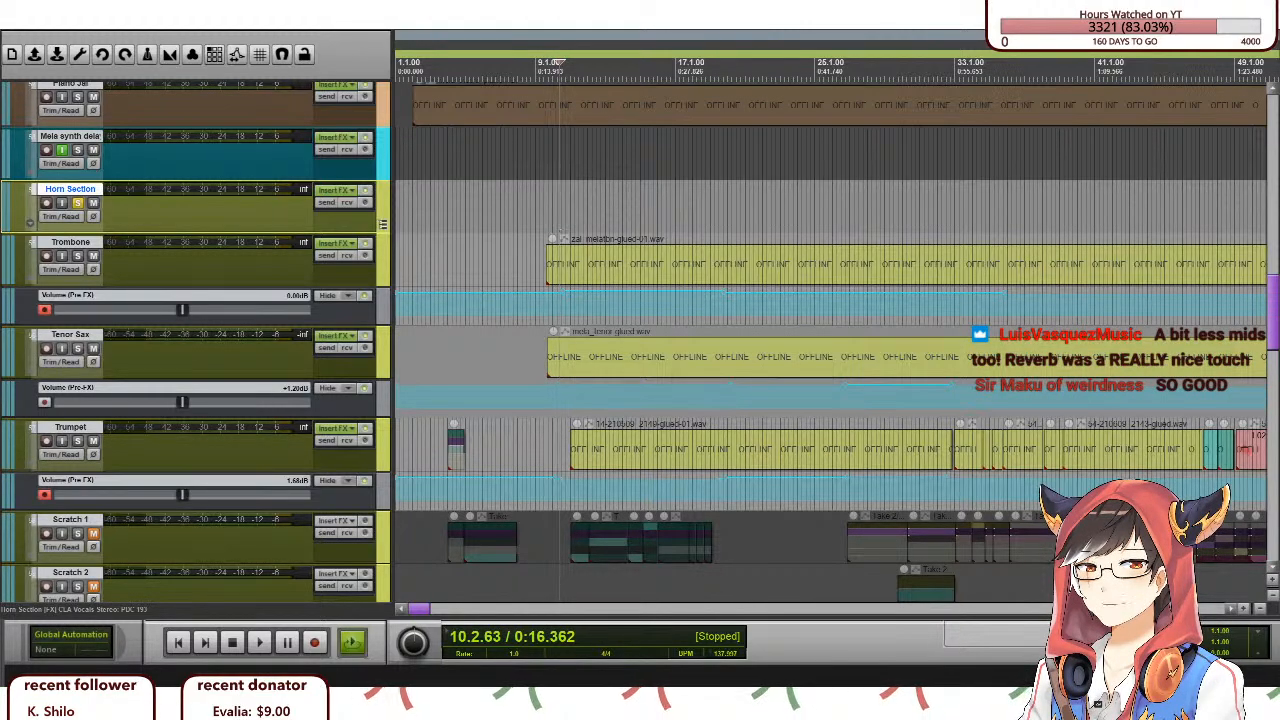
Place the edit cursor in bar 26, before the second horn passage, and take the Horn Section out of solo.
scroll(759, 234, down, 2)
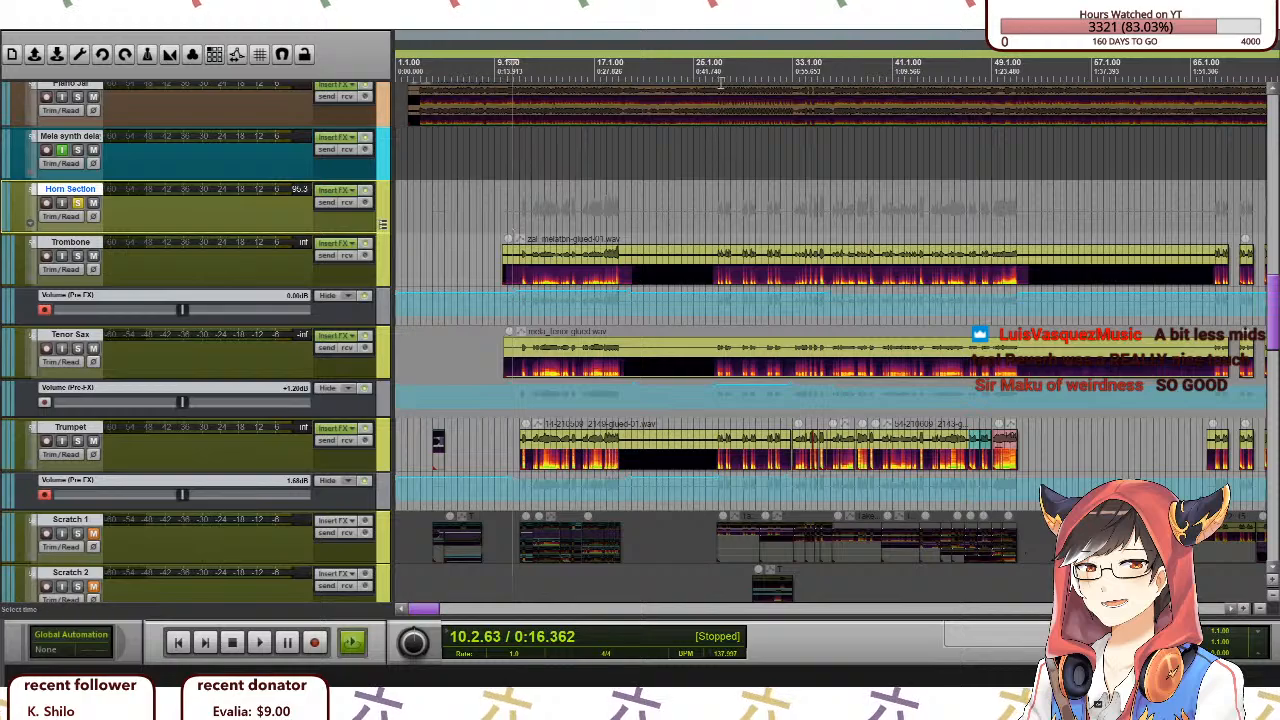
click(716, 208)
scroll(716, 208, up, 4)
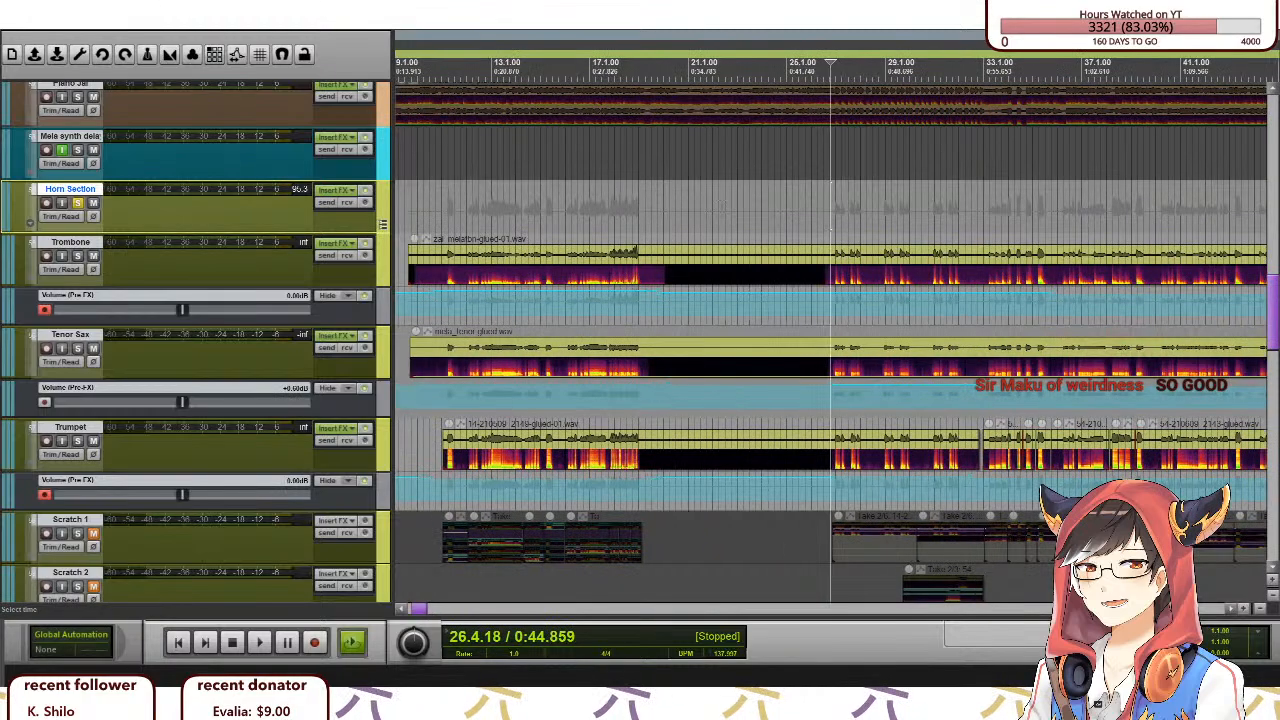
scroll(716, 208, down, 2)
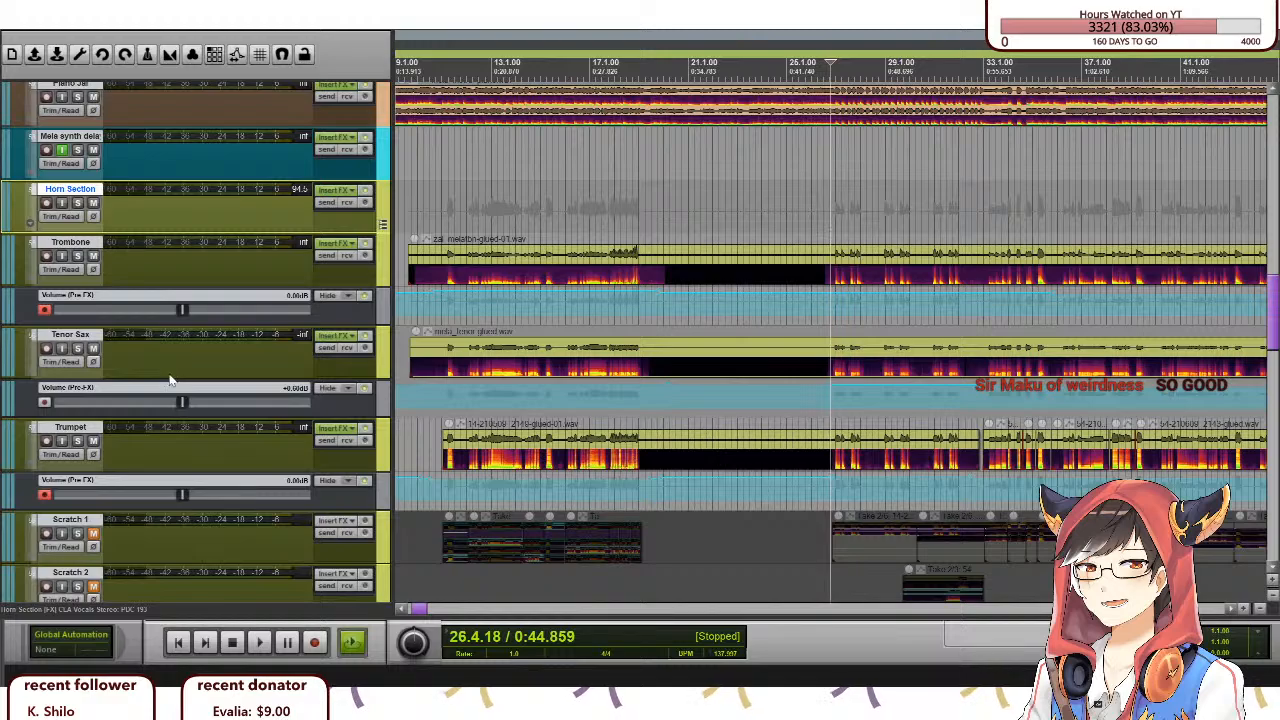
Place the edit cursor late in bar 11 and look through the vocal, reverb and instrumental tracks above the Horn Section.
scroll(160, 360, down, 3)
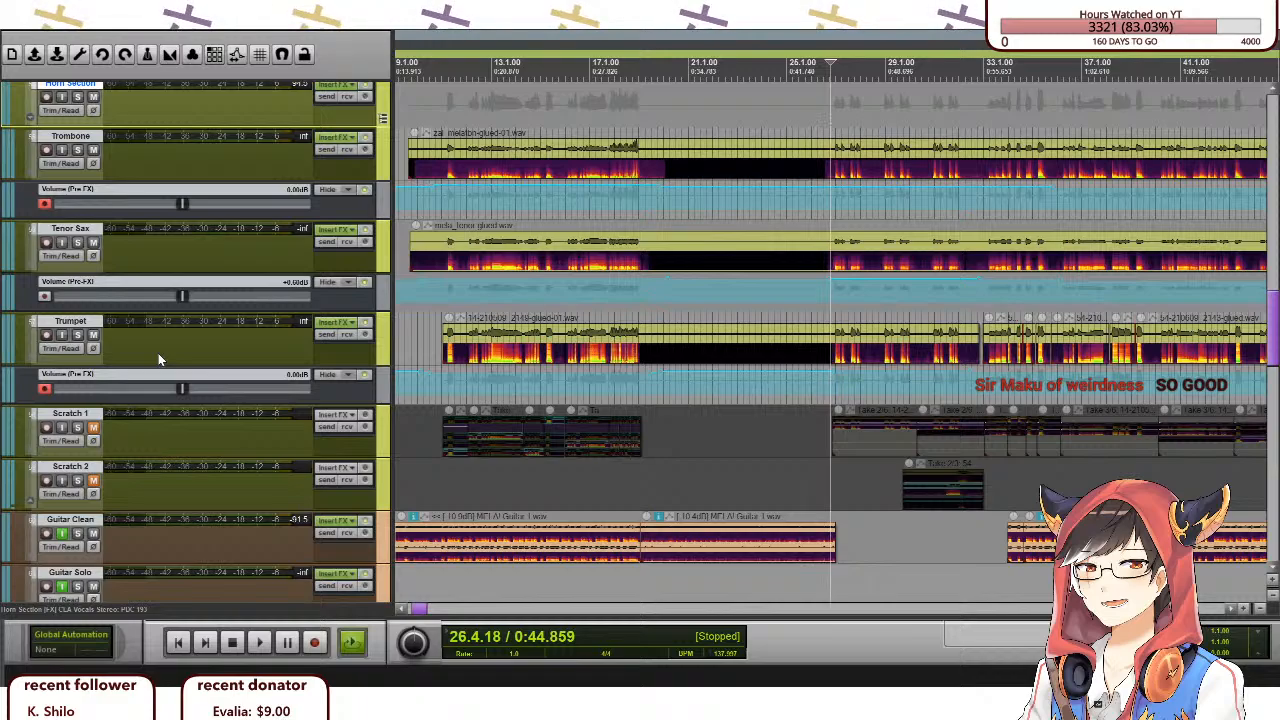
scroll(158, 360, up, 3)
scroll(466, 200, down, 3)
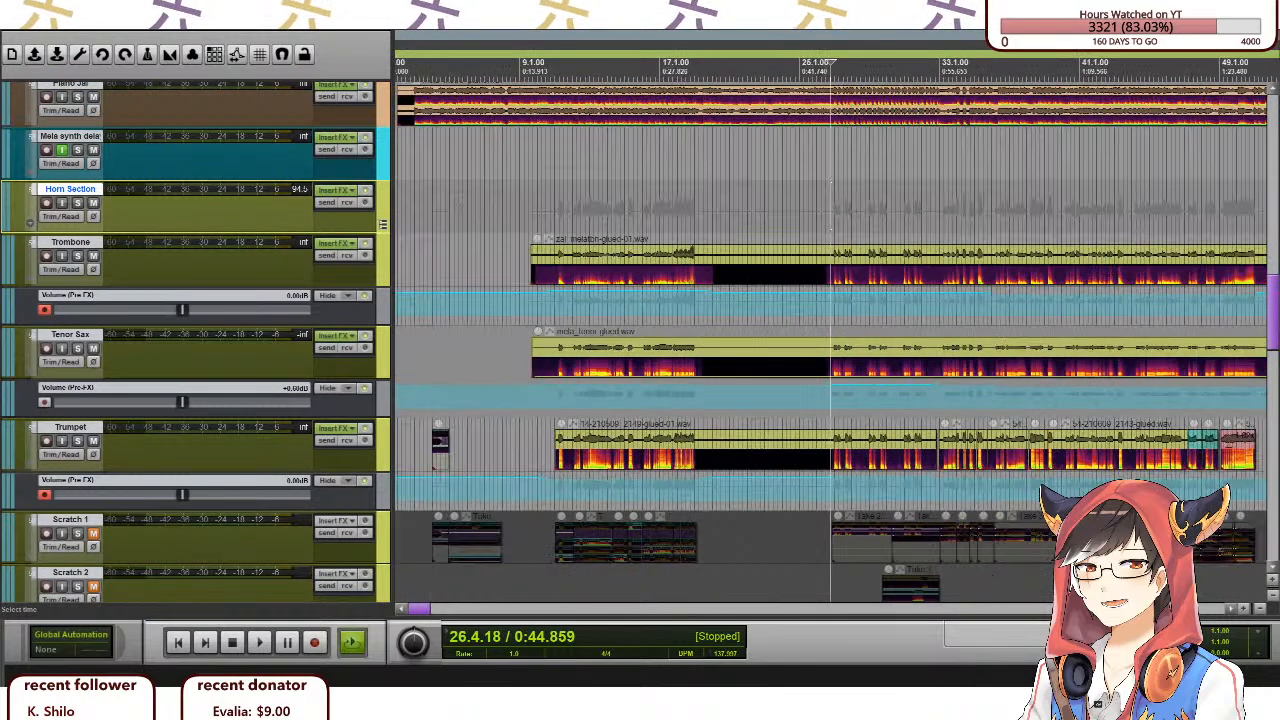
click(568, 210)
scroll(4, 240, up, 2)
scroll(77, 314, up, 10)
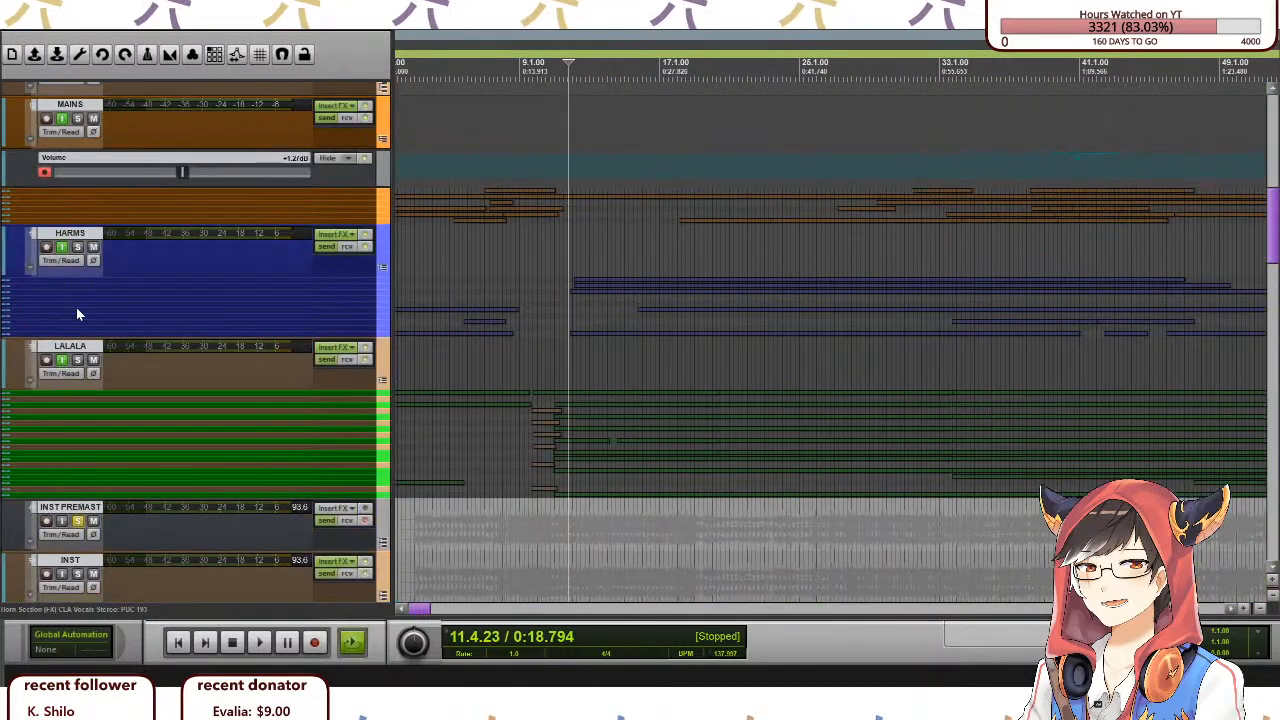
scroll(122, 332, down, 3)
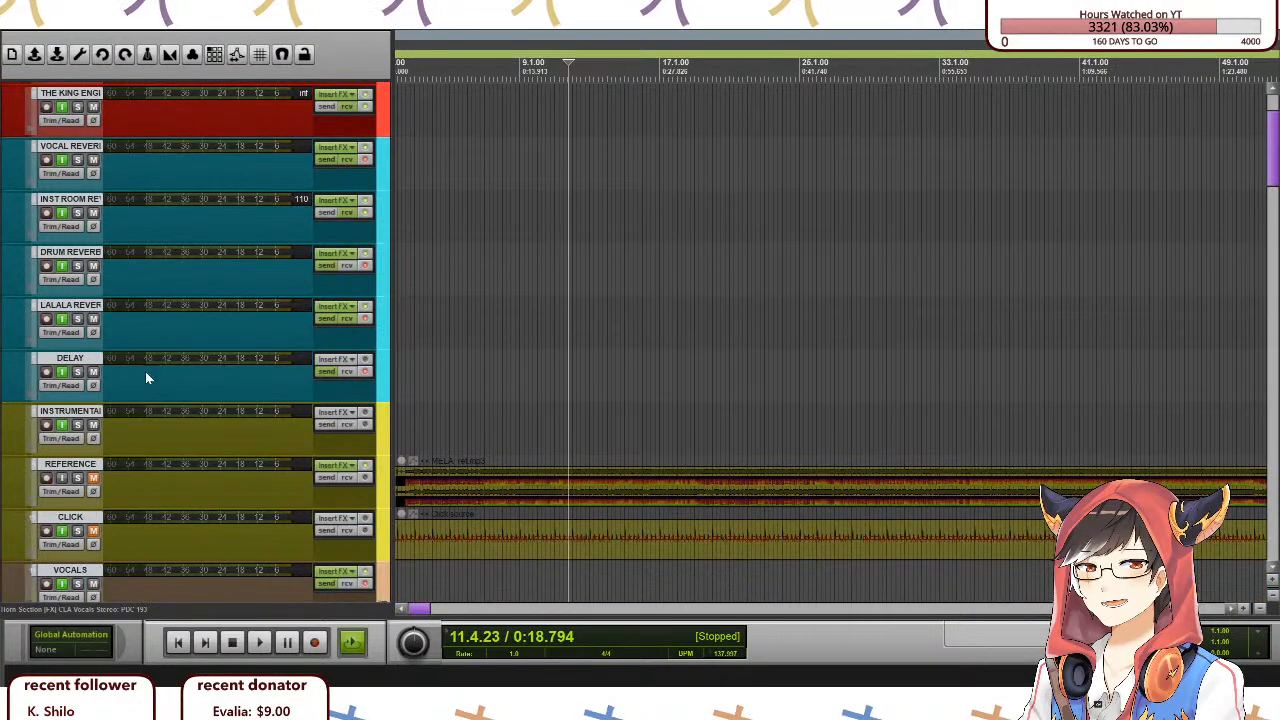
scroll(96, 436, down, 12)
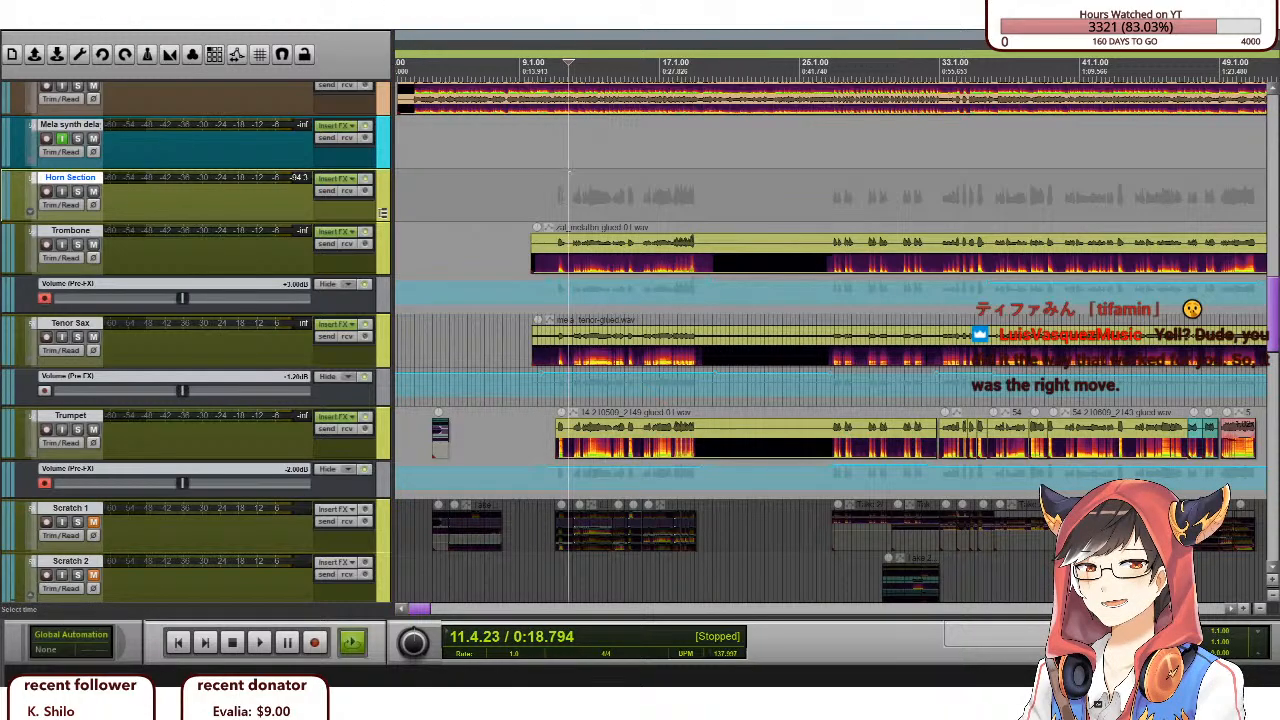
Play the mix with the Horn Section unsoloed from bar 66, where the short horn clips begin, through about bar 71.
scroll(578, 262, up, 3)
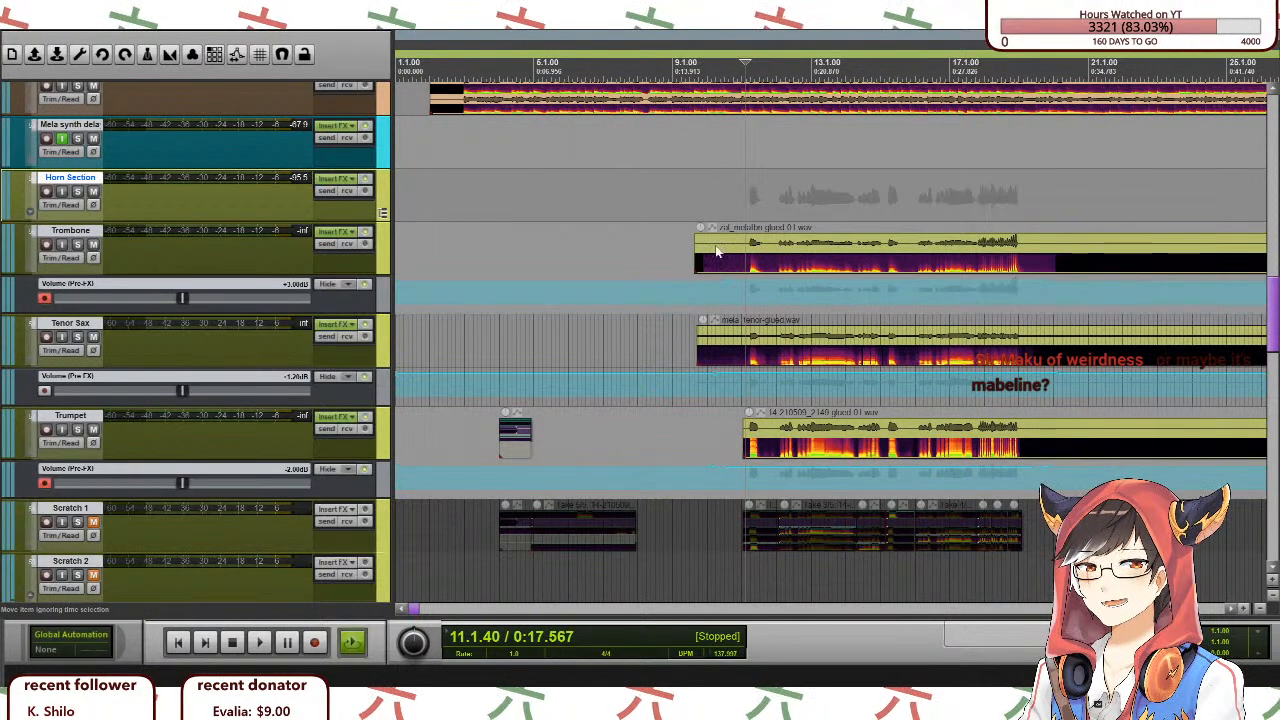
scroll(560, 348, down, 5)
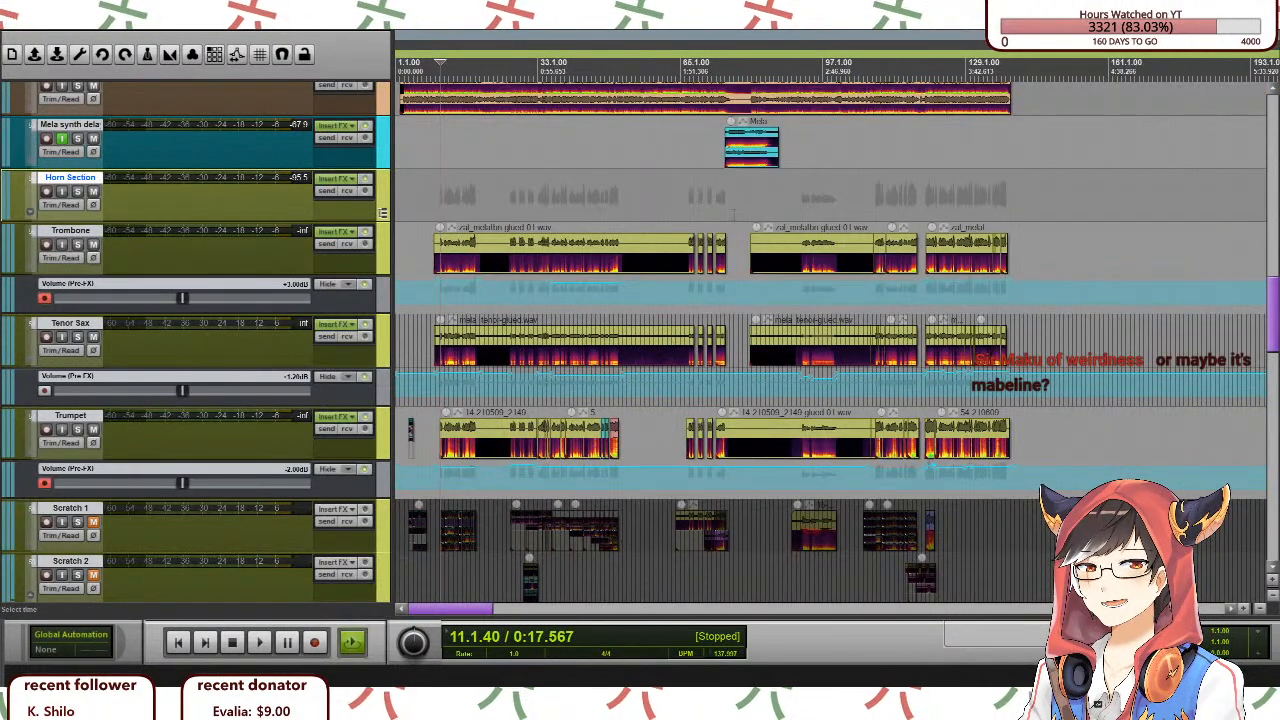
scroll(812, 208, up, 4)
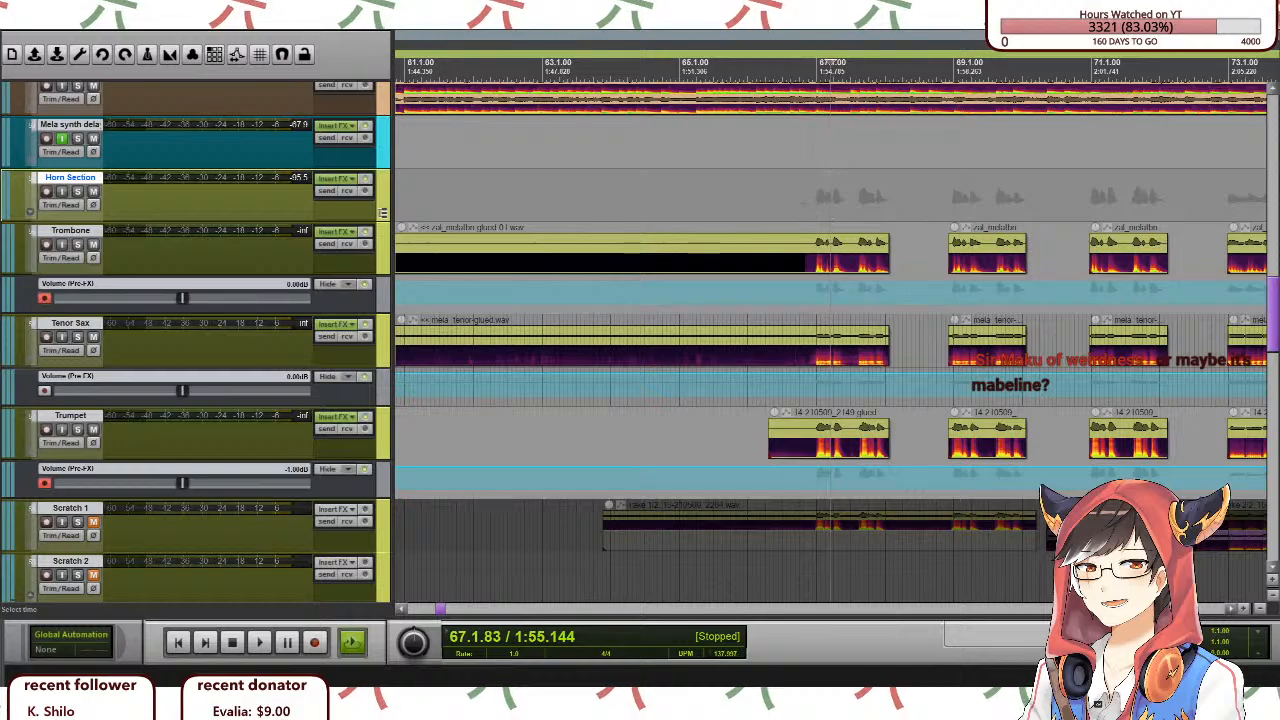
click(802, 251)
scroll(802, 251, down, 2)
scroll(802, 251, down, 3)
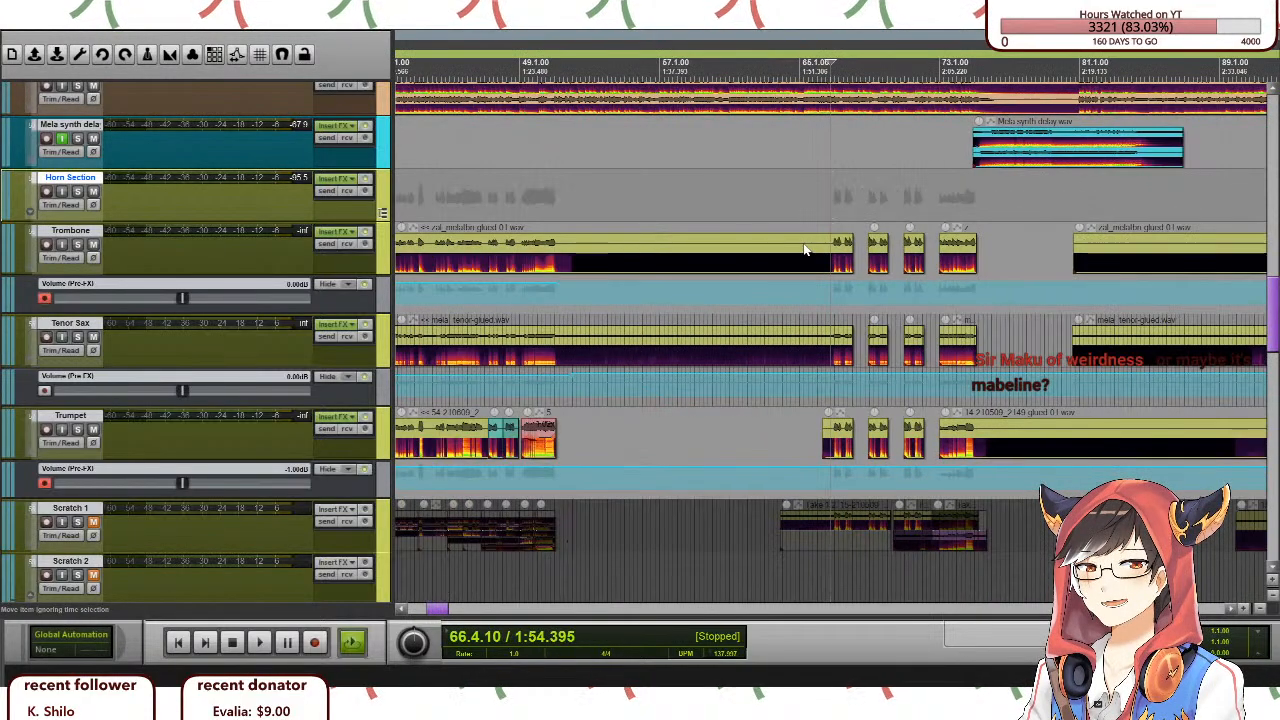
key(space)
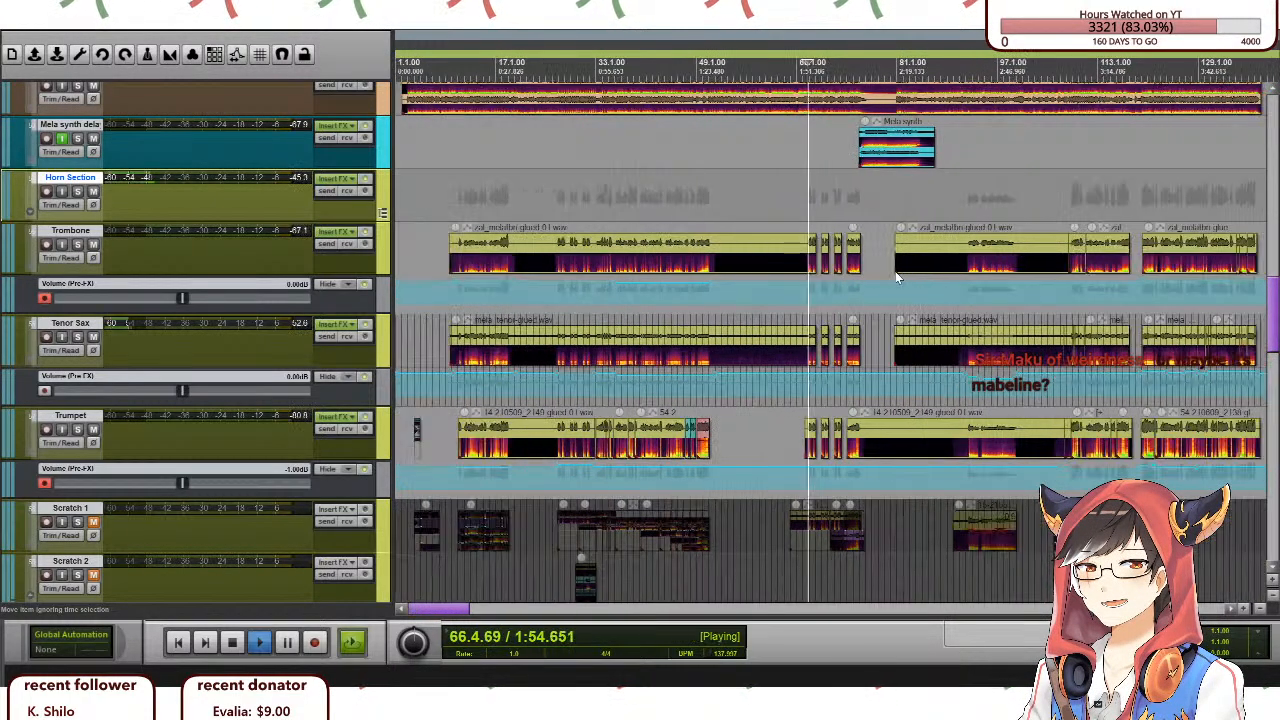
scroll(79, 264, down, 5)
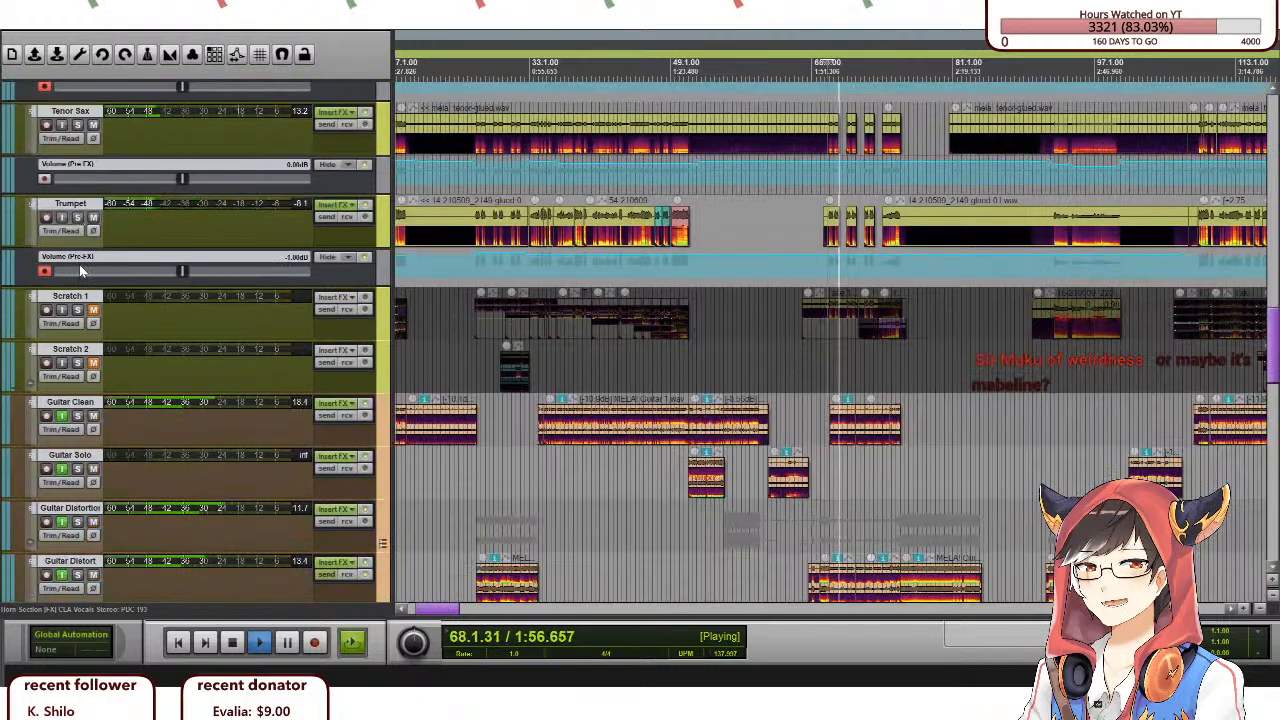
scroll(79, 264, up, 5)
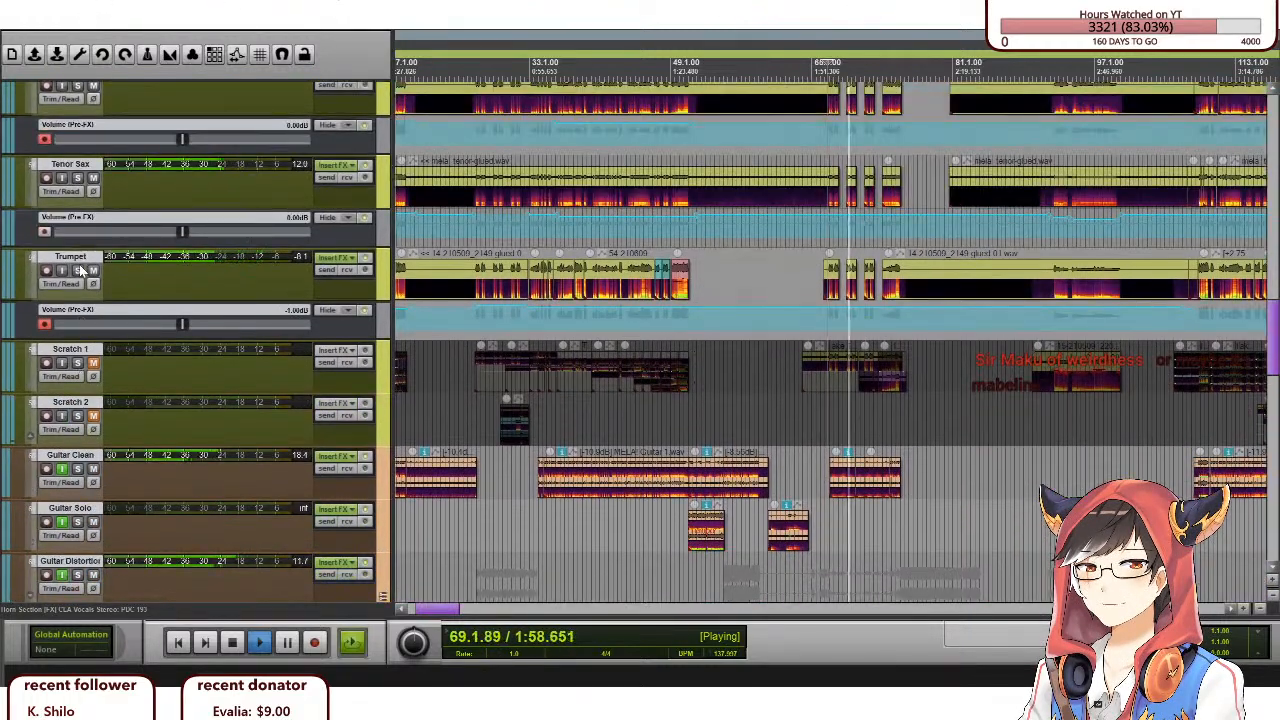
scroll(733, 351, down, 2)
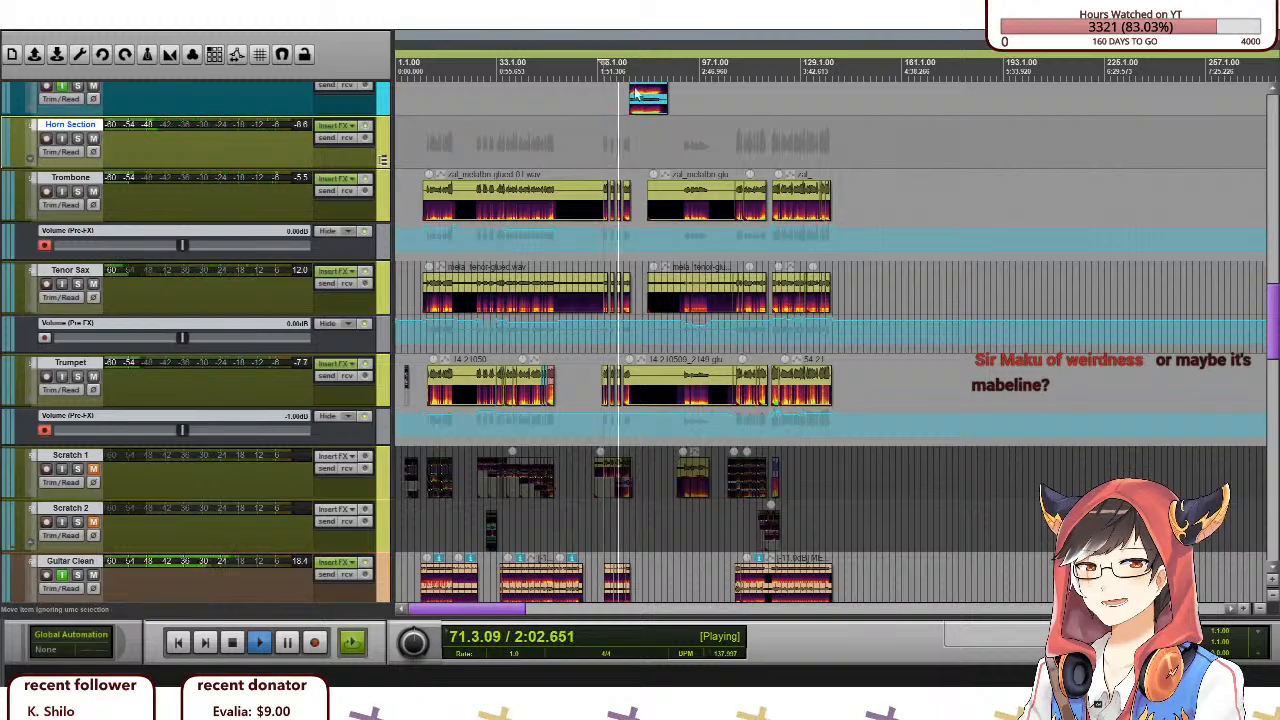
Play the mix from bar 108, before the later horn passage, through at least bar 117, then stop playback.
click(737, 150)
scroll(795, 187, up, 6)
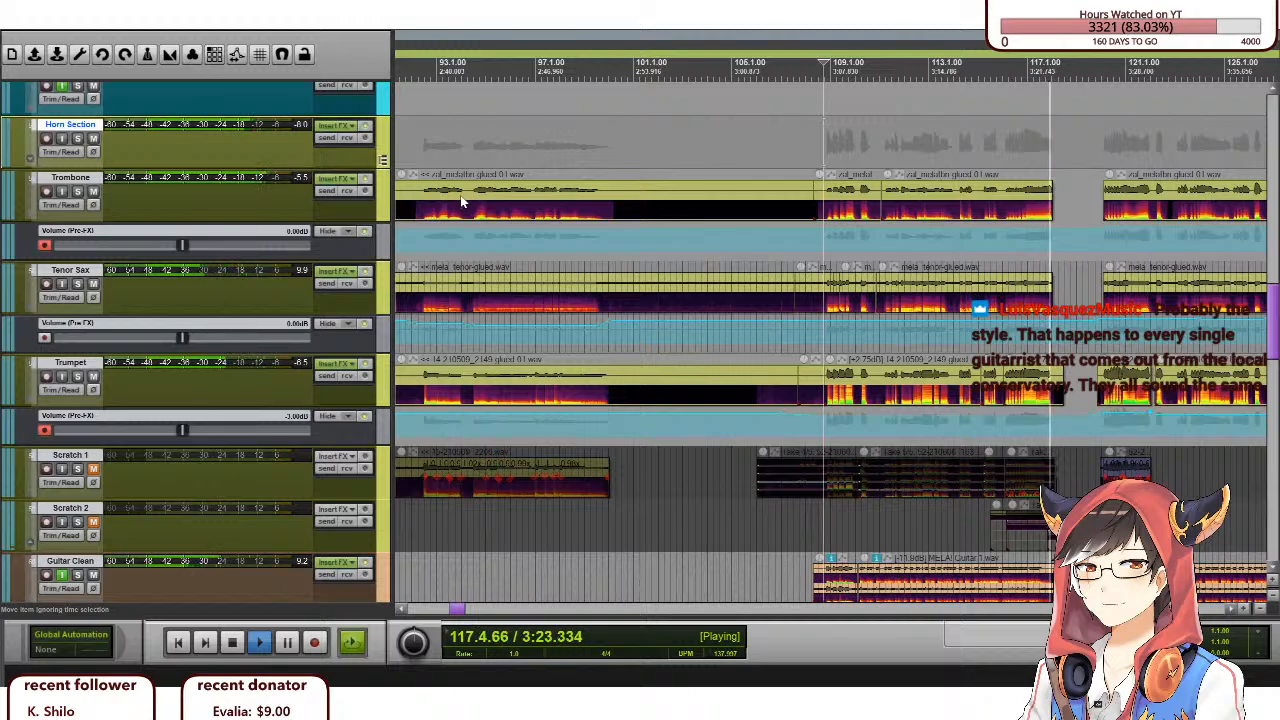
key(space)
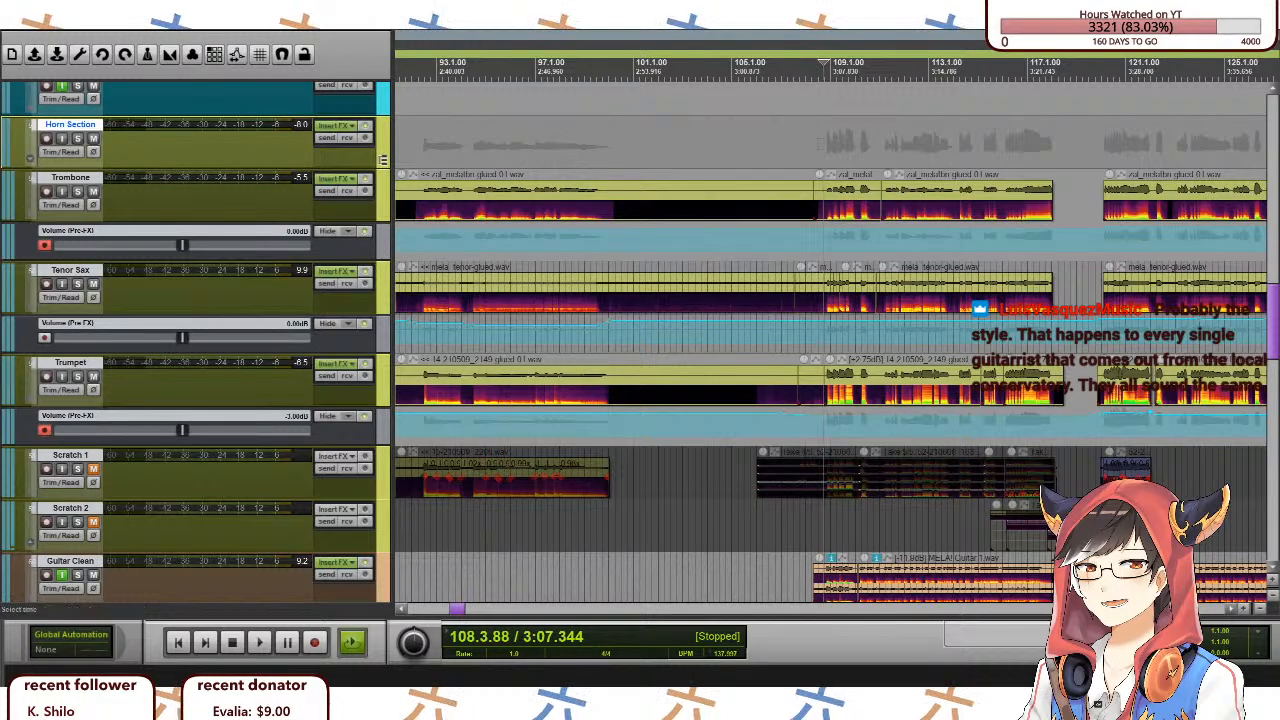
Try edit cursor positions around bars 107 to 109 on the Horn Section, ending at the very end of bar 107.
scroll(920, 255, down, 2)
scroll(920, 255, up, 2)
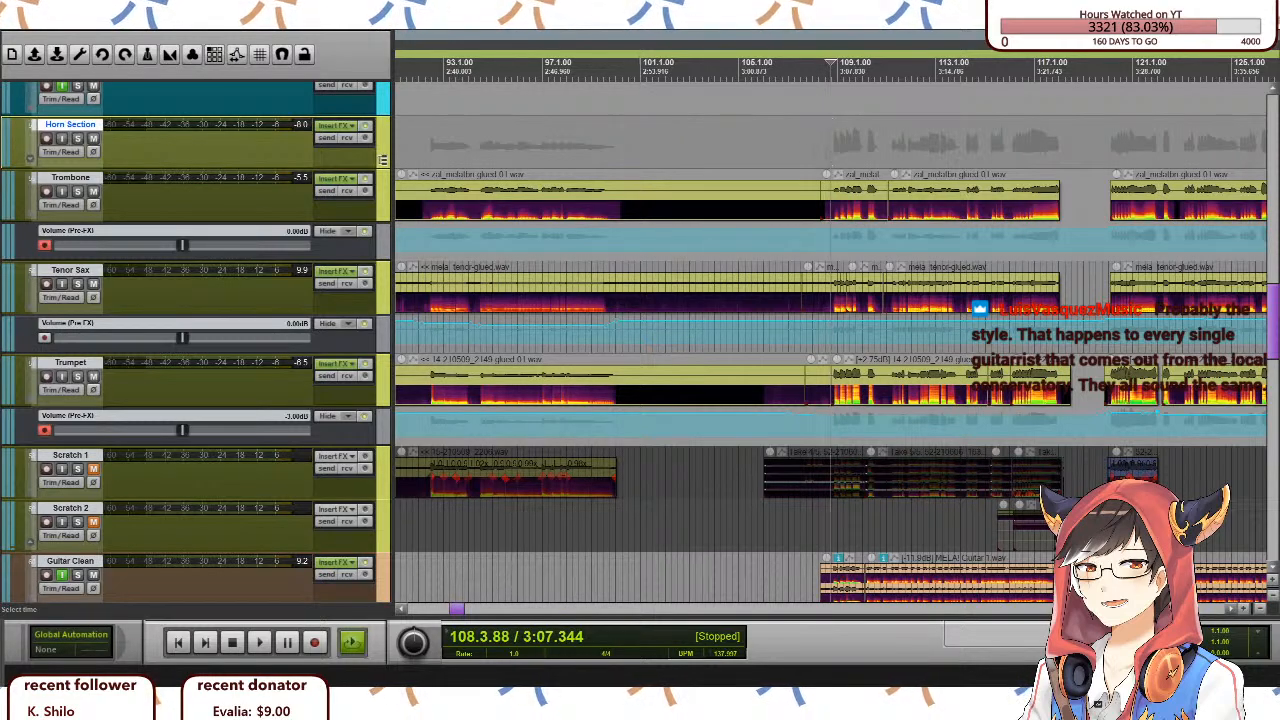
click(822, 142)
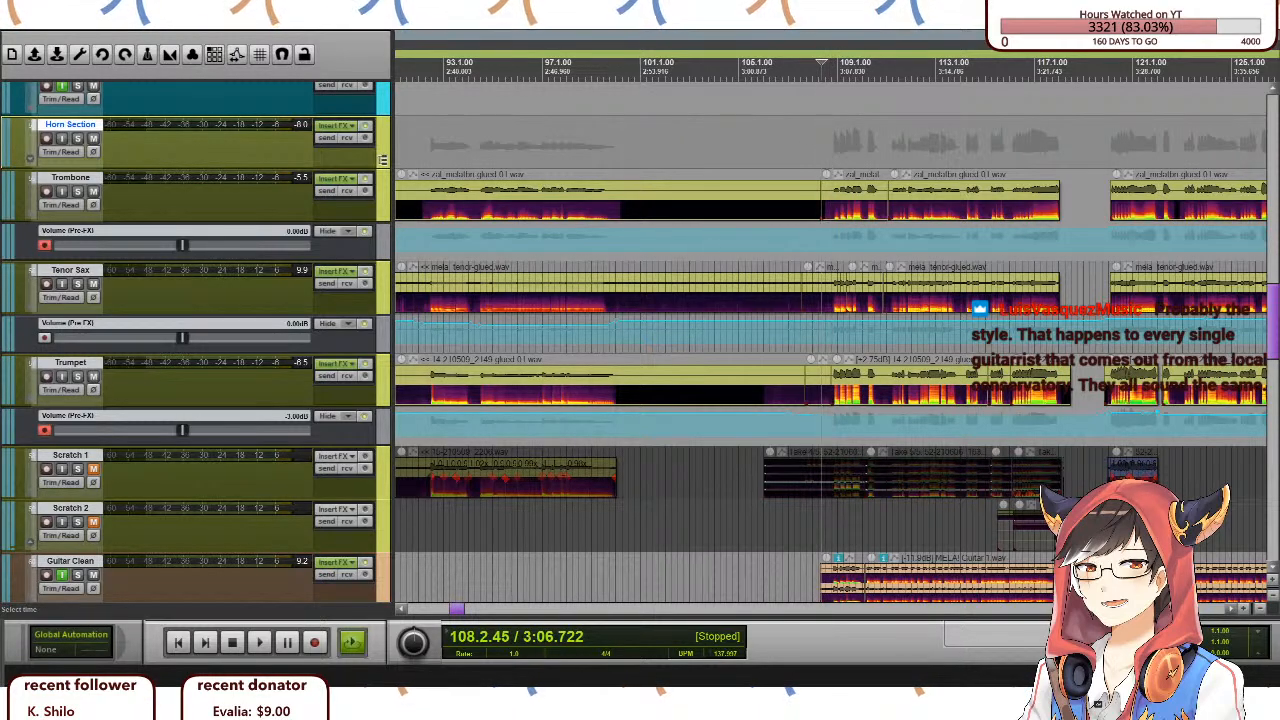
click(817, 148)
scroll(812, 148, up, 8)
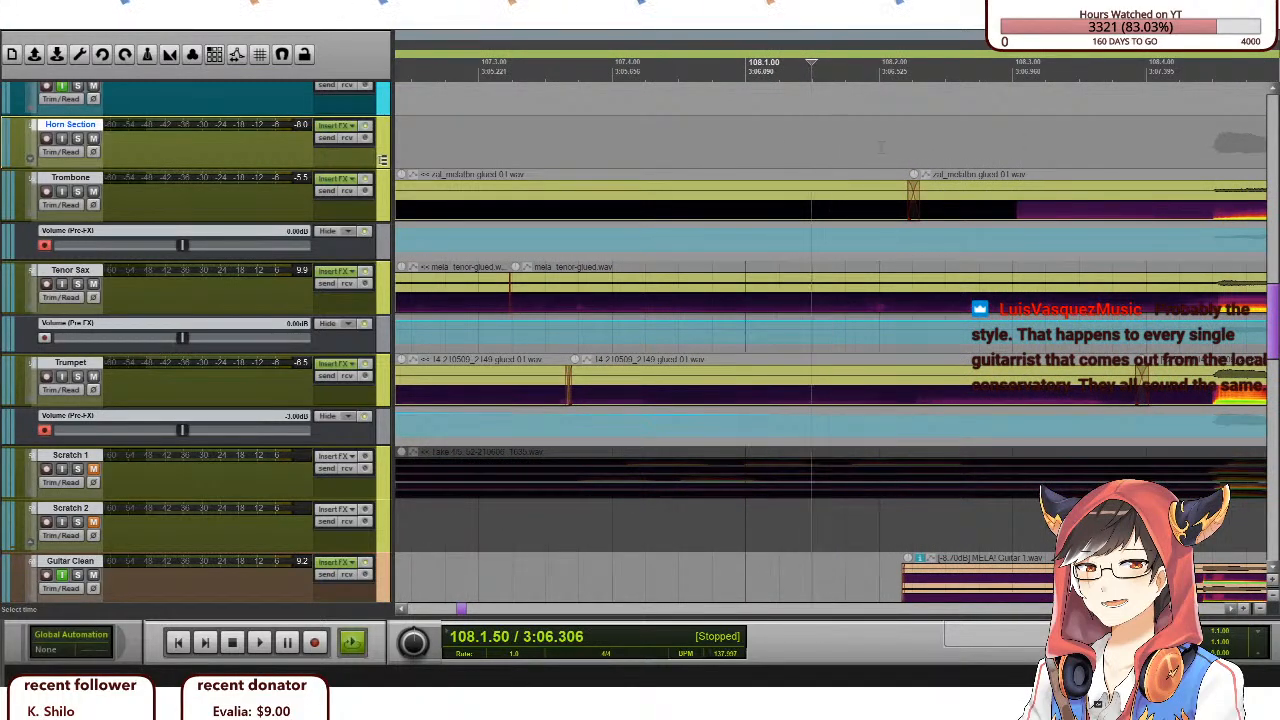
click(878, 157)
scroll(883, 157, down, 3)
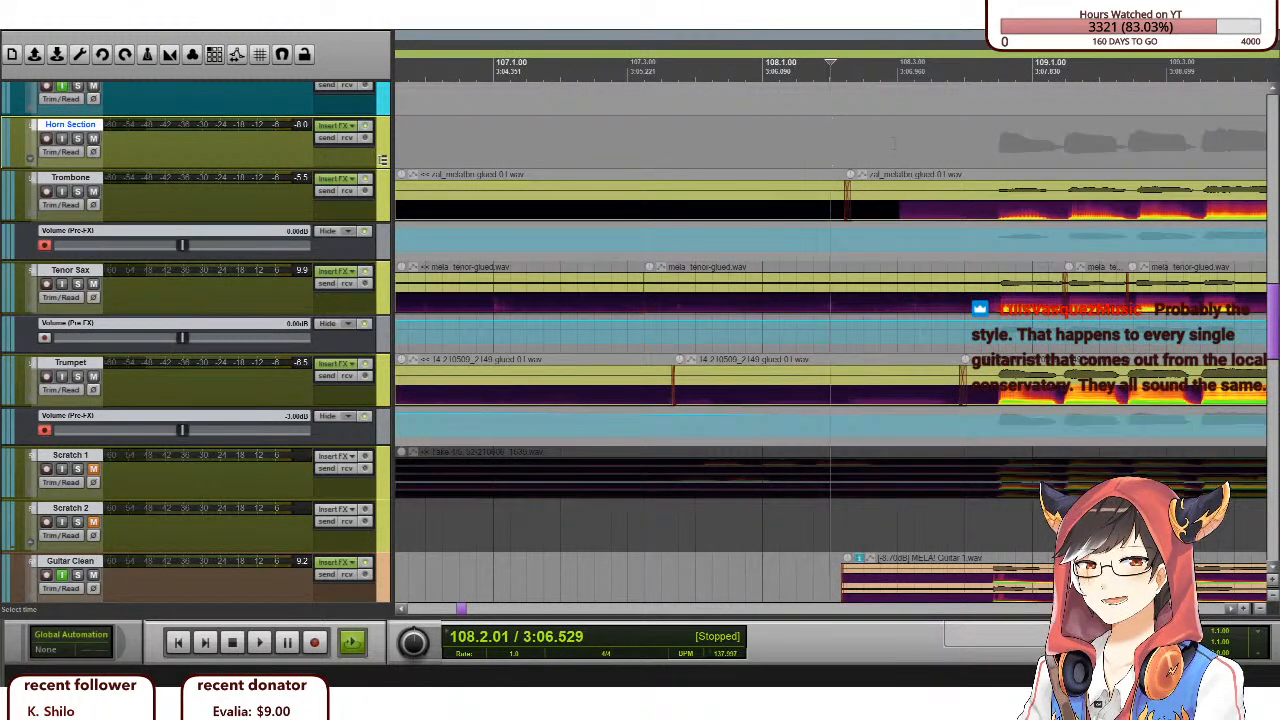
scroll(940, 132, down, 2)
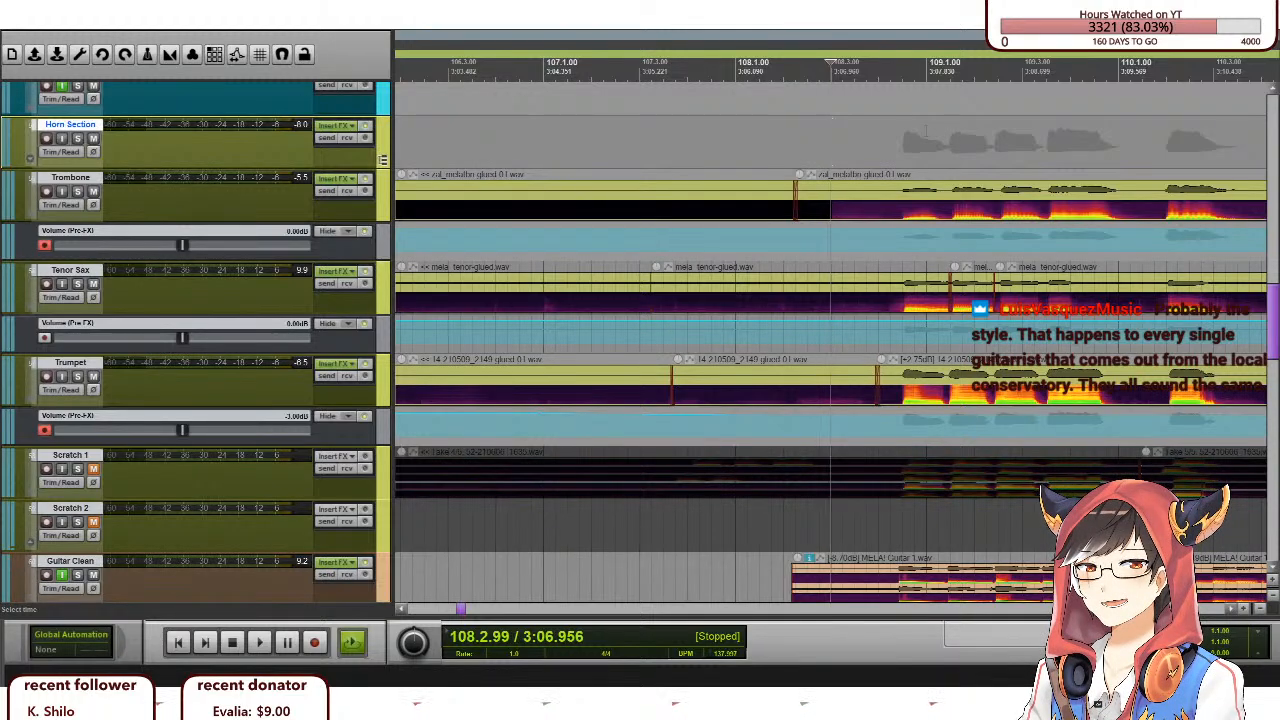
click(925, 131)
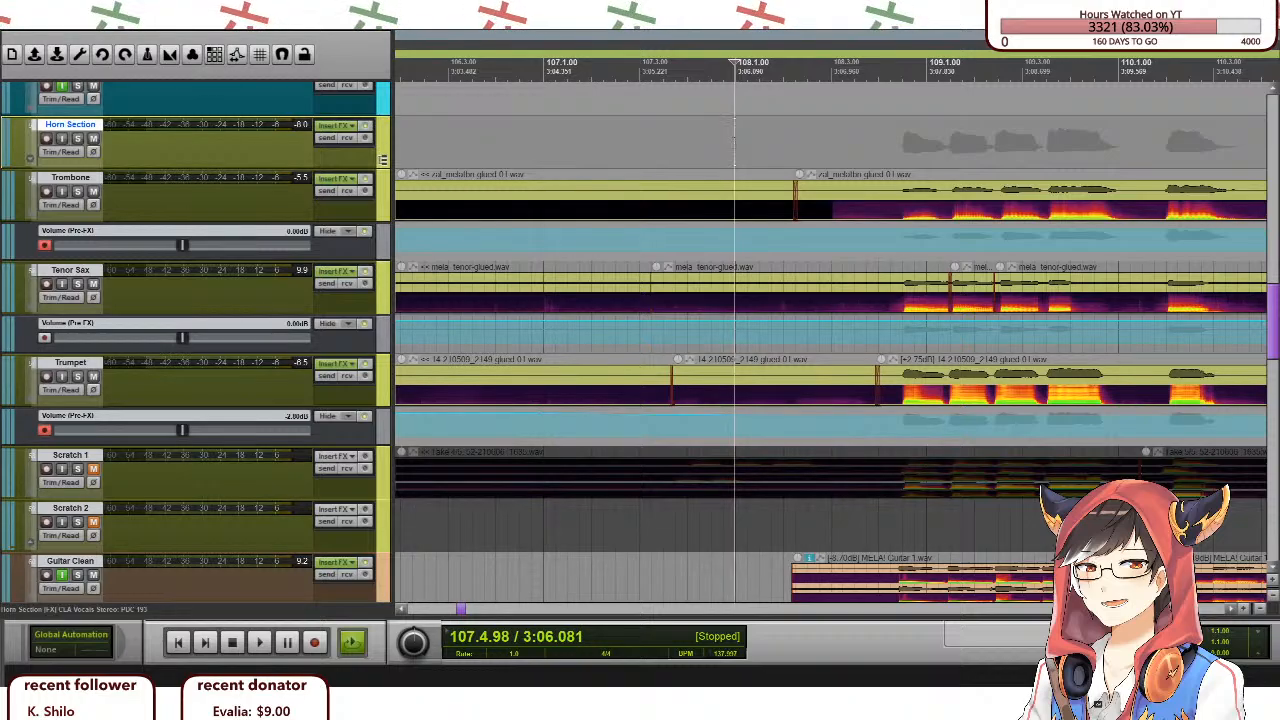
scroll(830, 340, down, 3)
scroll(830, 340, down, 2)
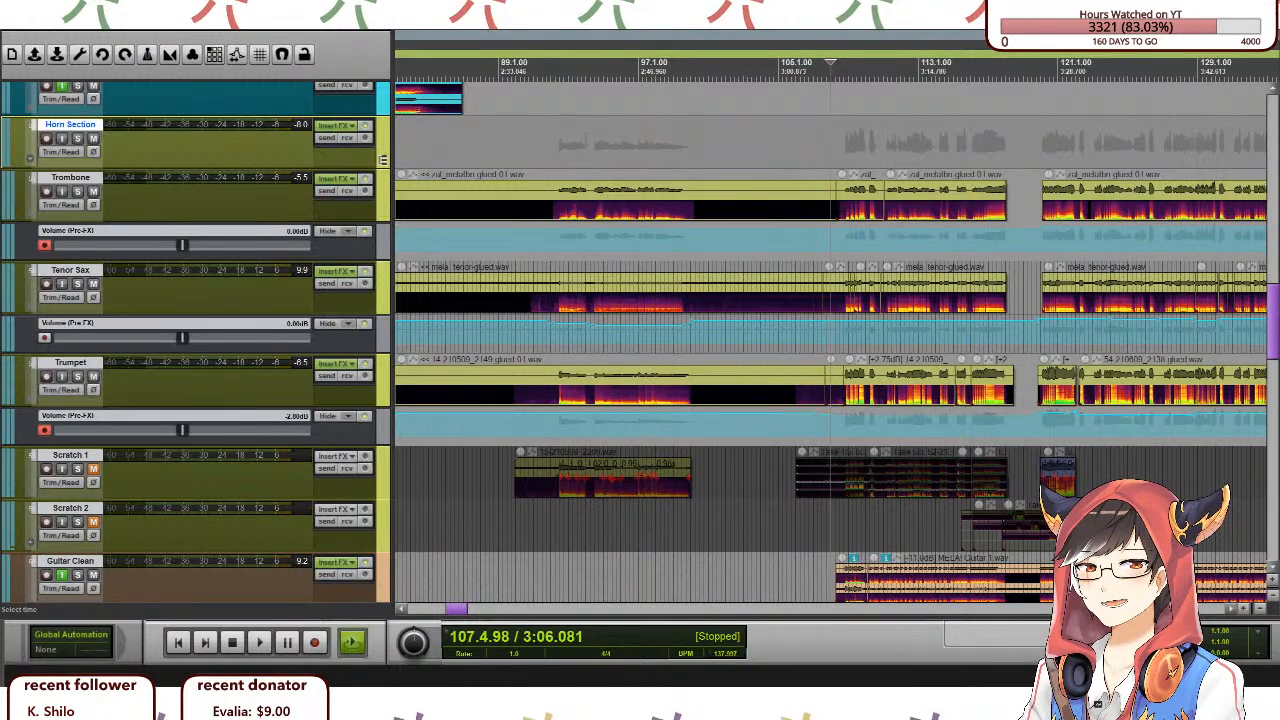
Place the edit cursor on the Horn Section in the sustained passage, settling at the start of bar 94.
click(586, 138)
scroll(586, 138, up, 5)
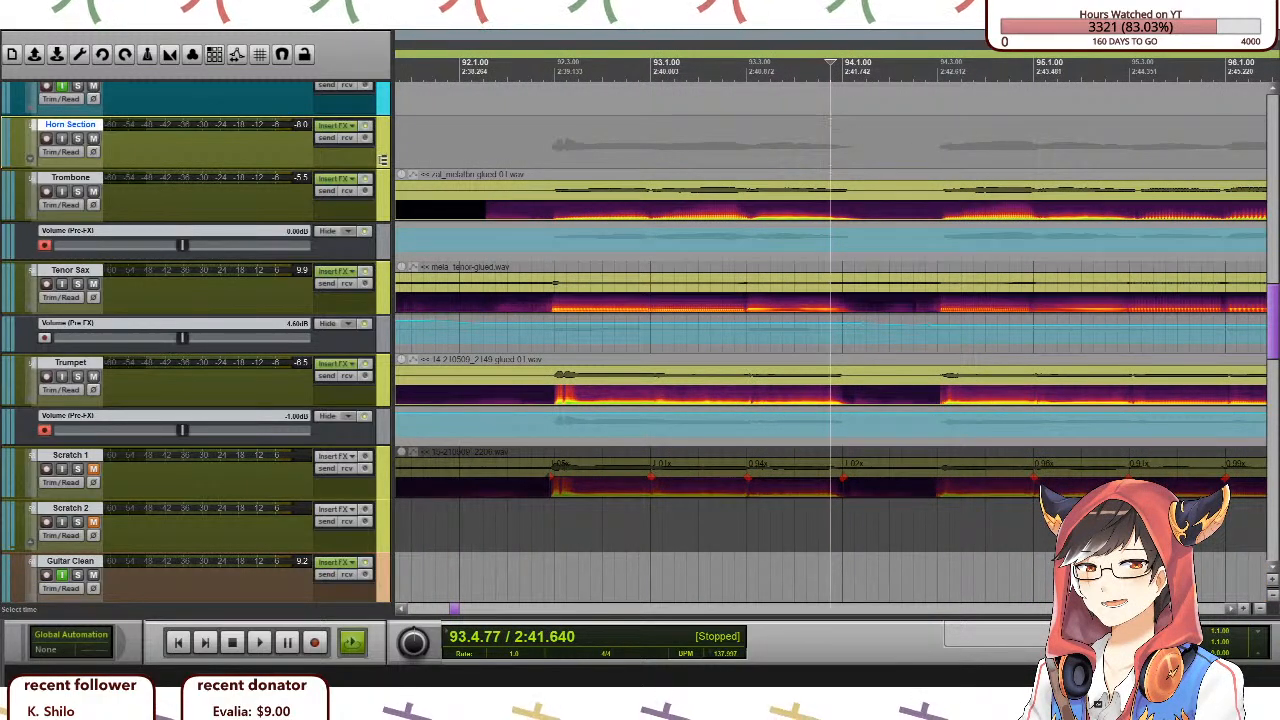
click(843, 145)
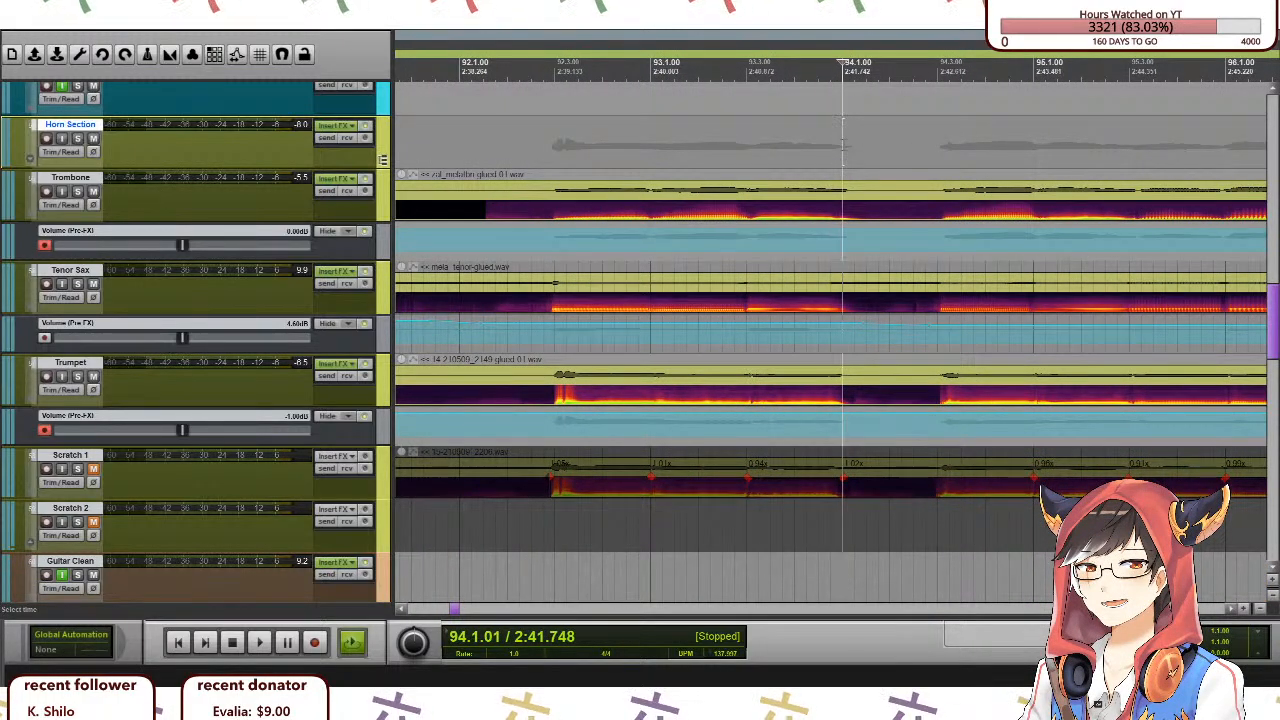
scroll(865, 240, down, 10)
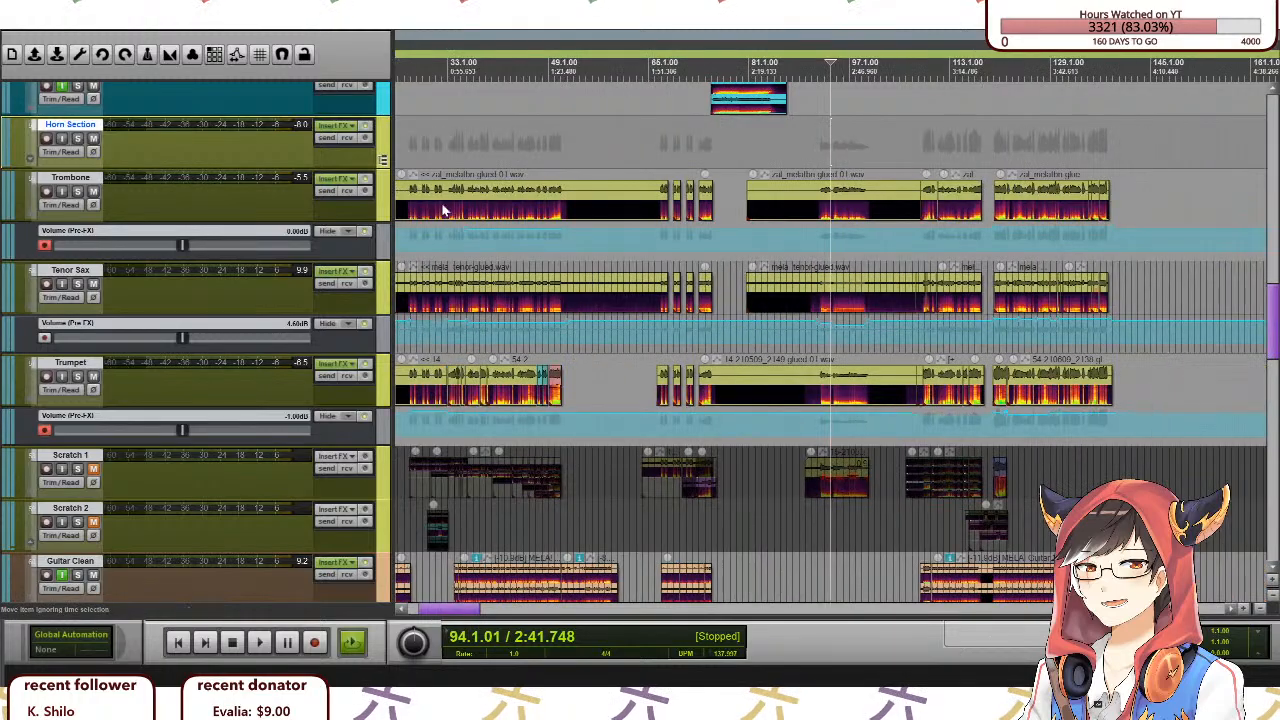
Place the edit cursor at the end of bar 9, around the lead-in to the first horn passage.
click(438, 145)
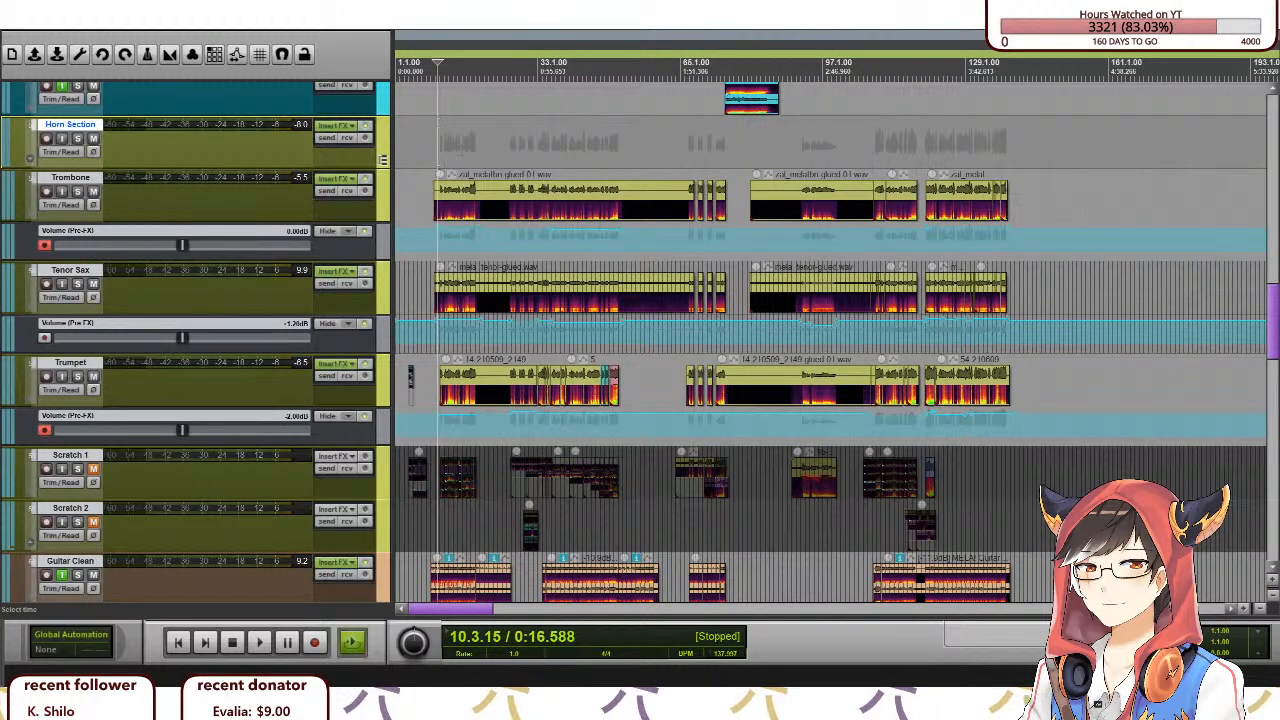
scroll(438, 145, up, 3)
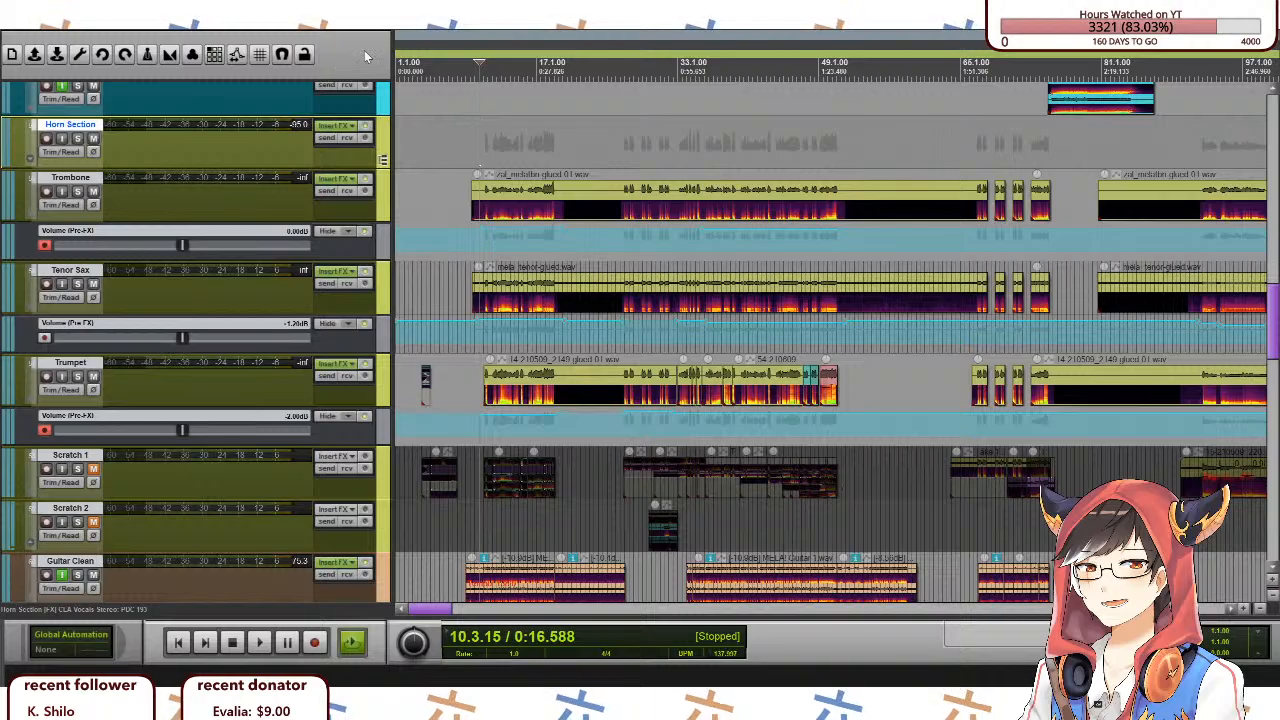
click(475, 154)
scroll(475, 154, up, 8)
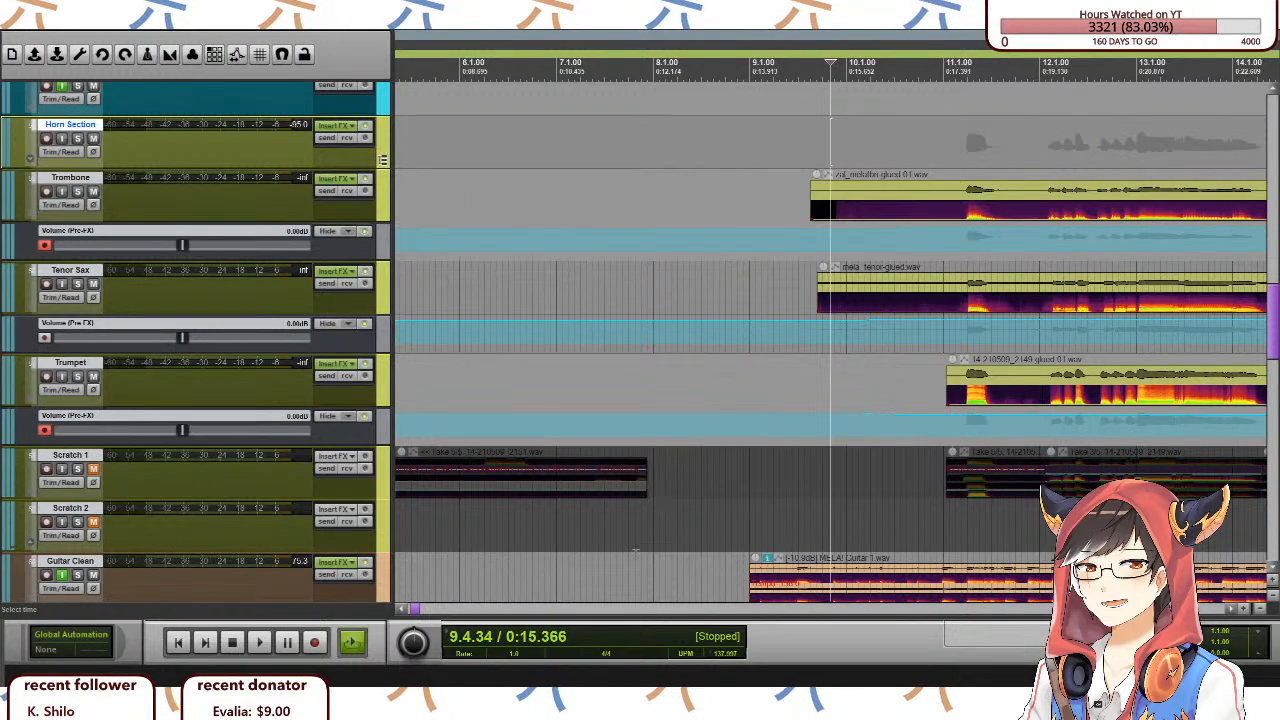
scroll(779, 462, down, 3)
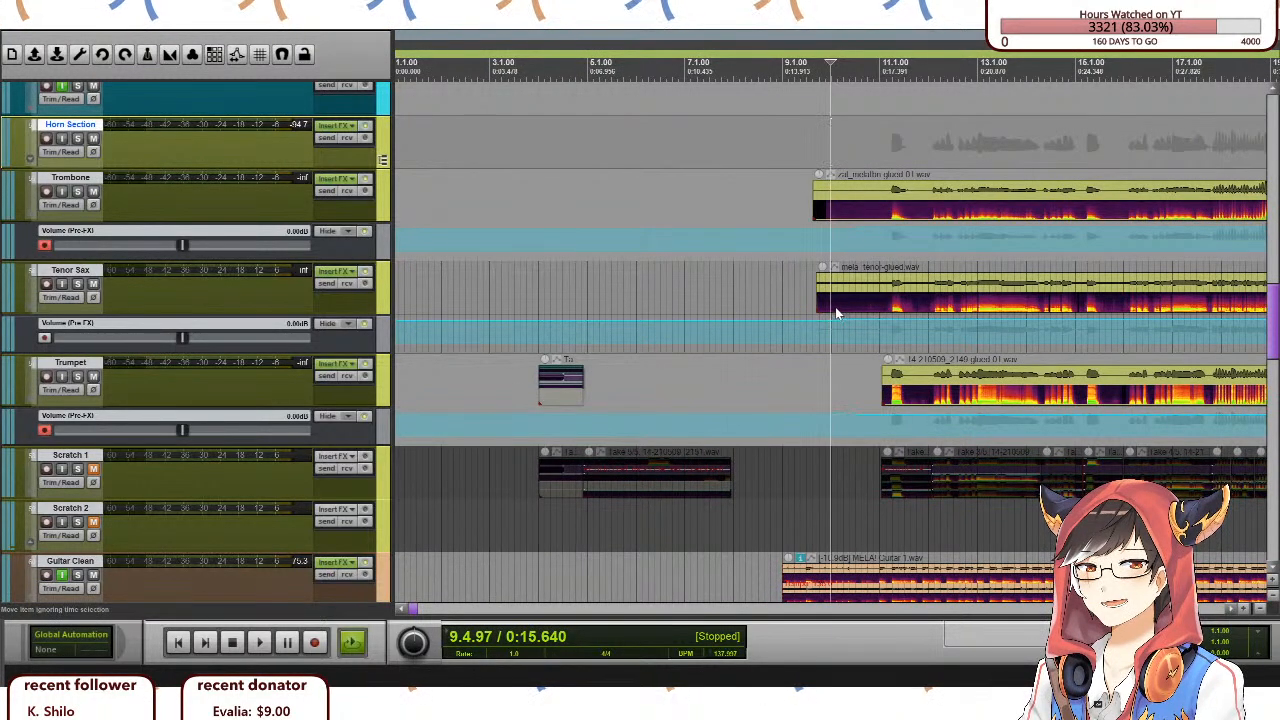
Trim the starts of the first Tenor Sax and Trombone clips to bar 11, in line with the Trumpet clip.
drag(818, 300, 880, 302)
drag(817, 210, 884, 216)
click(877, 290)
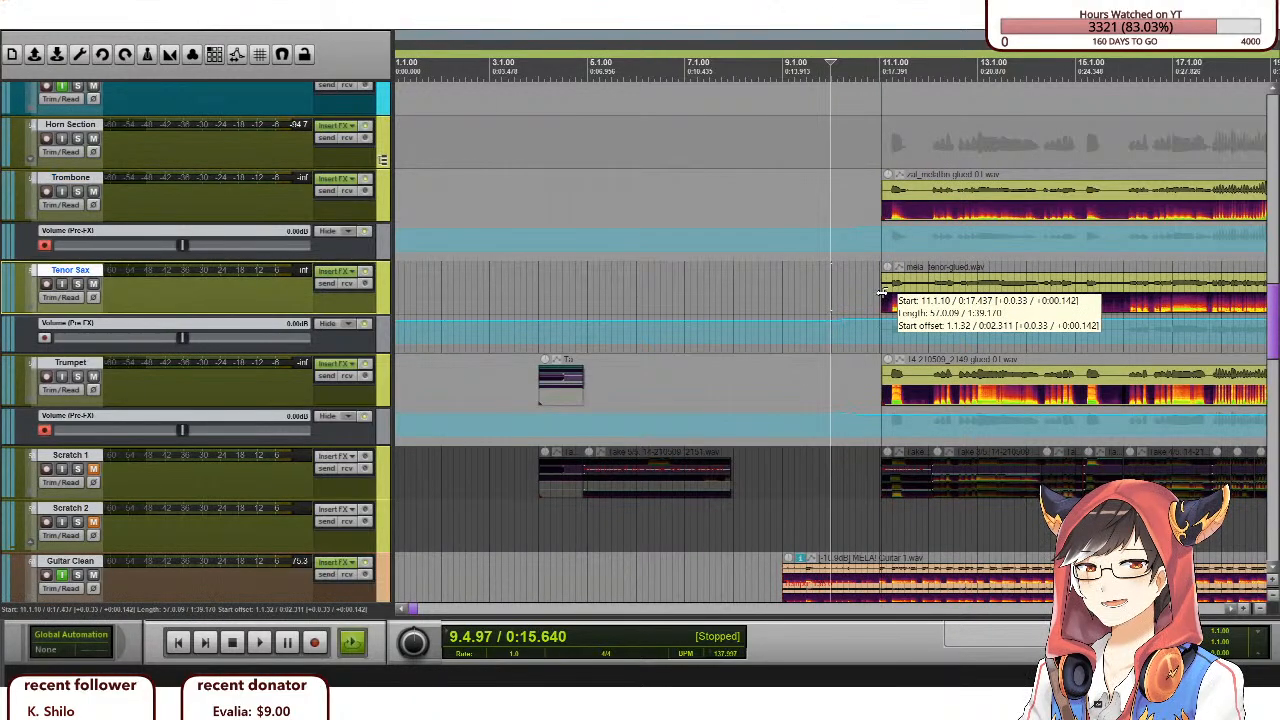
scroll(734, 348, down, 4)
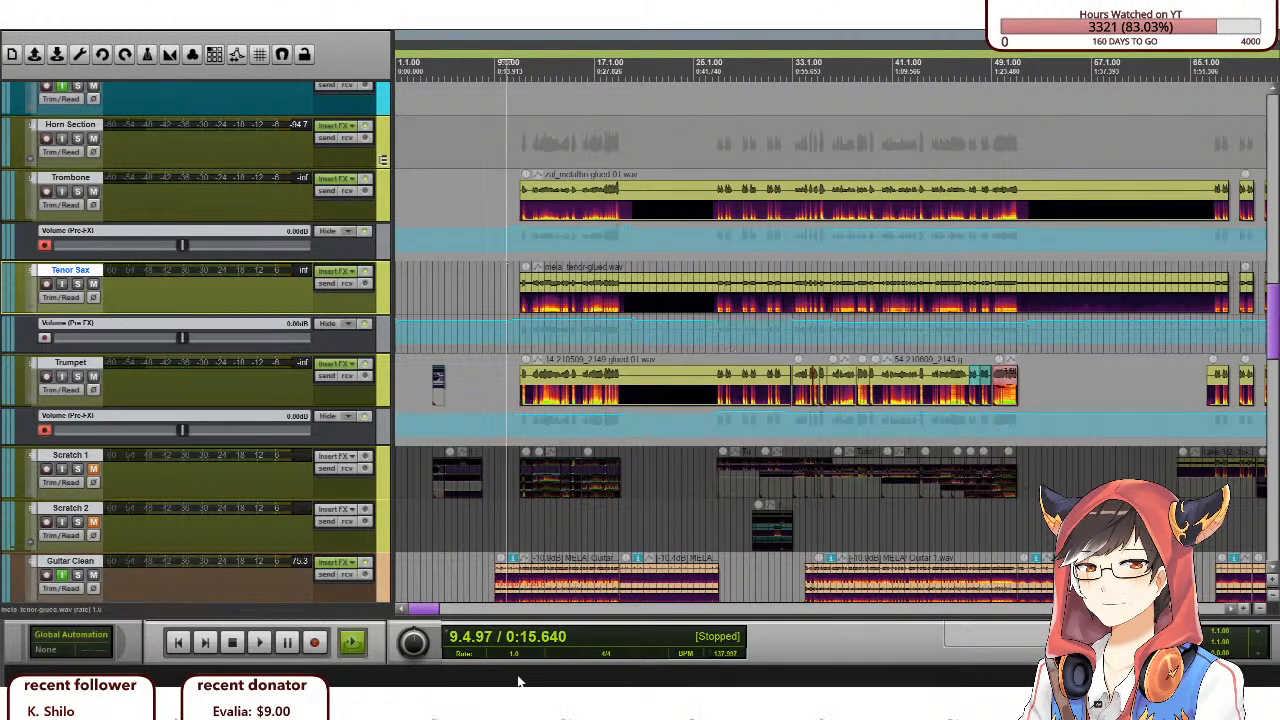
click(517, 702)
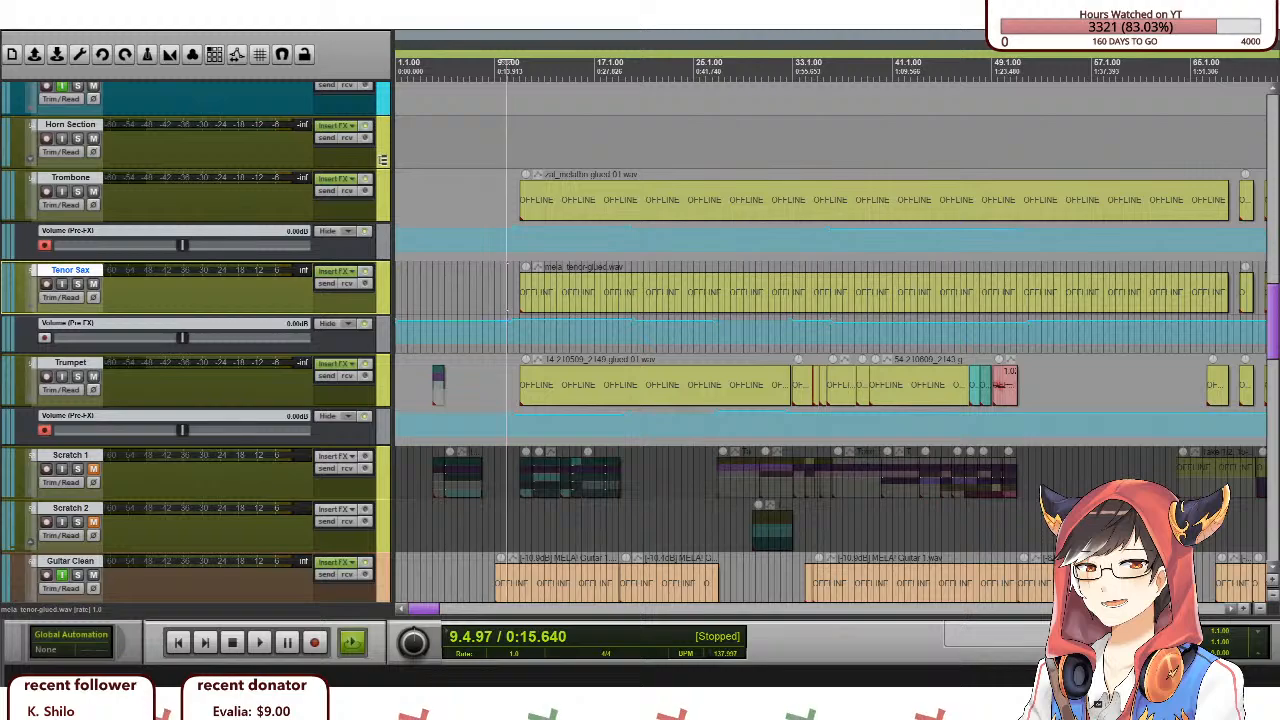
key(alt+Tab)
key(alt+Tab)
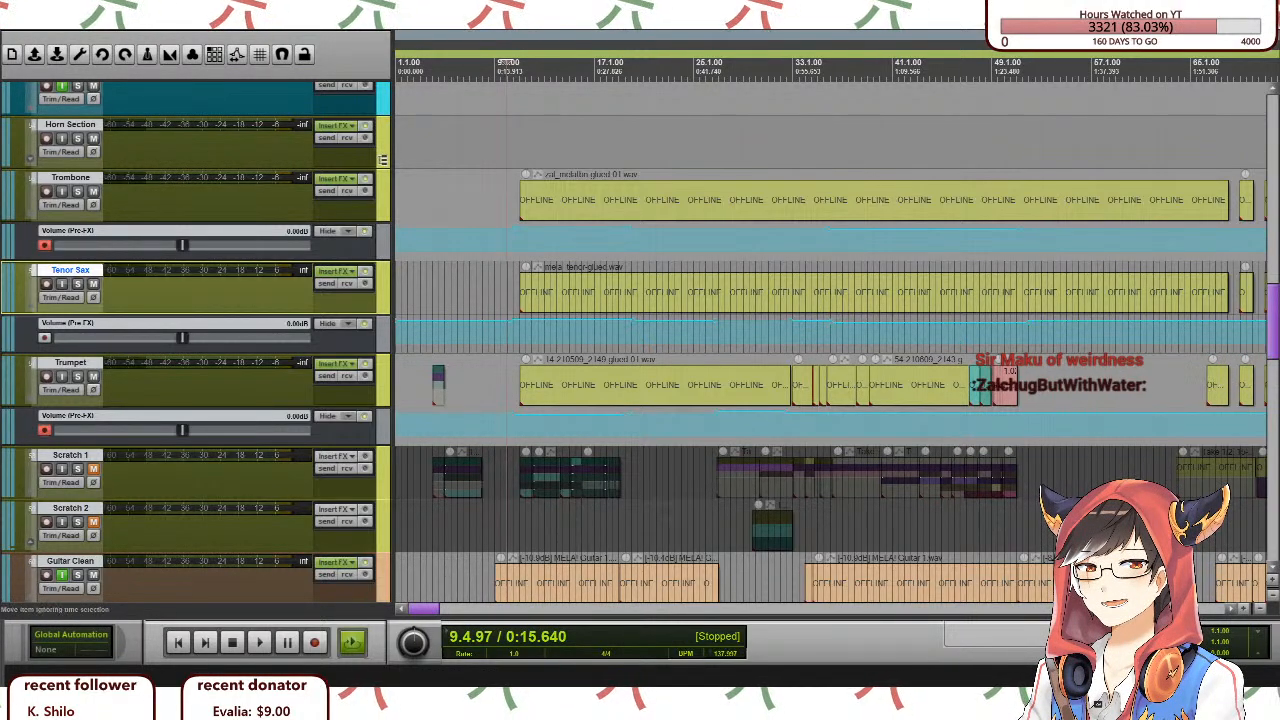
click(616, 243)
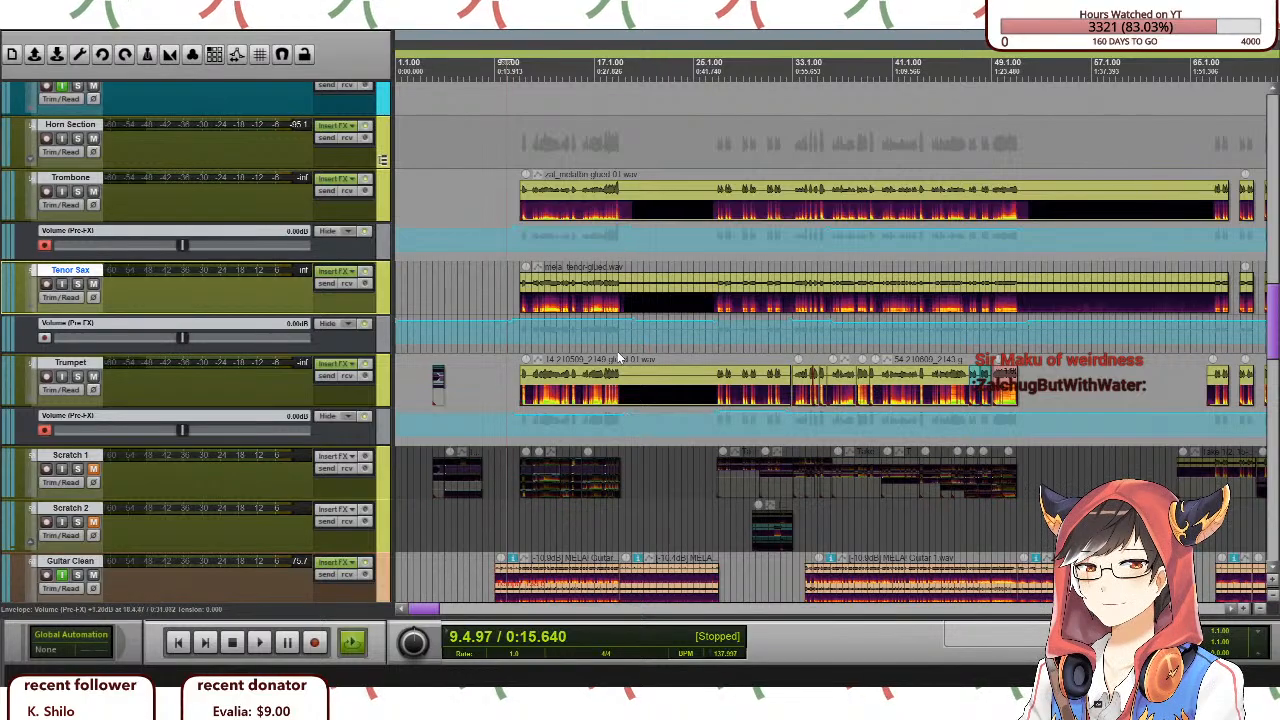
scroll(124, 262, up, 3)
scroll(80, 256, down, 3)
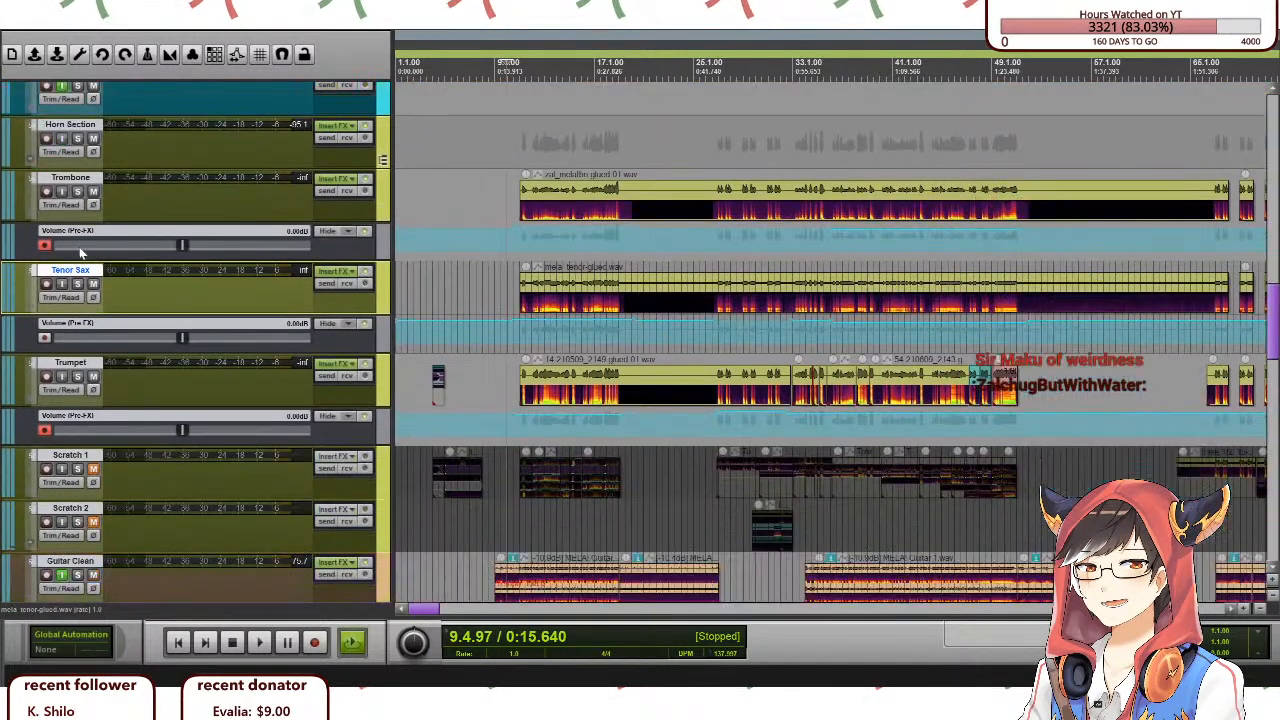
Solo the Guitar Clean track and play it from the end of bar 8, just before its first clip.
scroll(86, 287, down, 4)
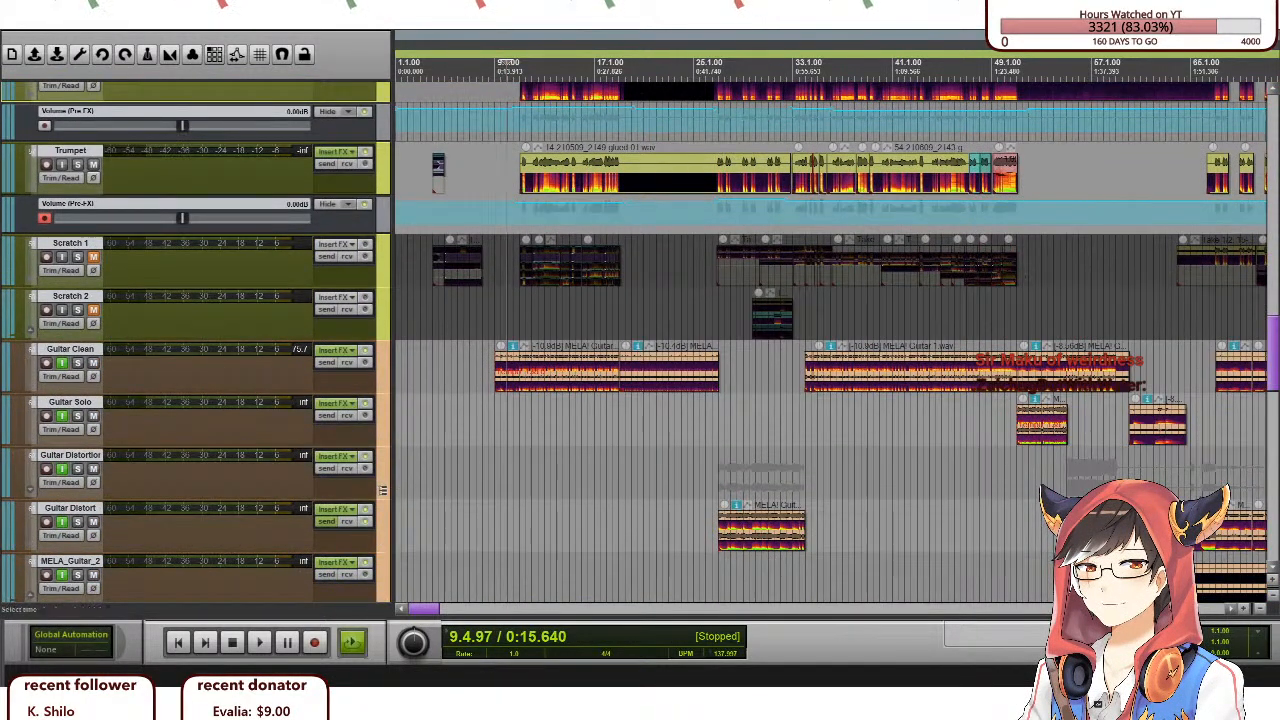
click(37, 358)
scroll(80, 366, down, 1)
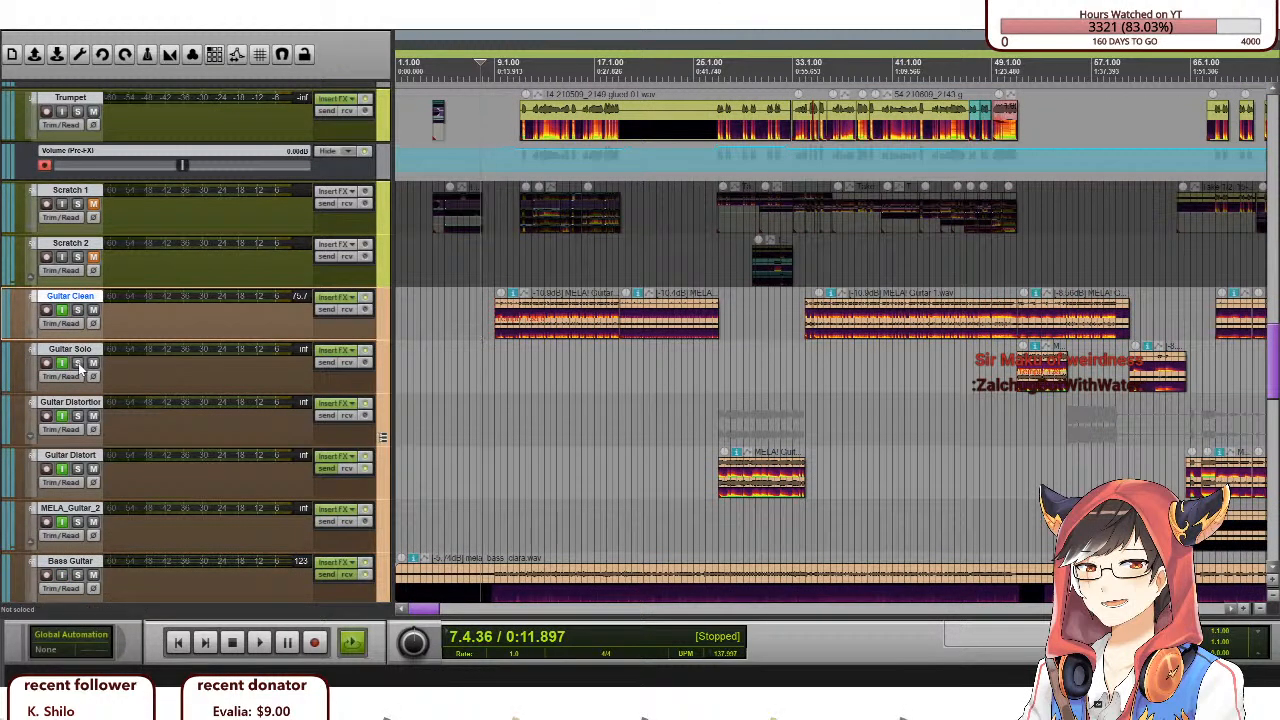
key(s)
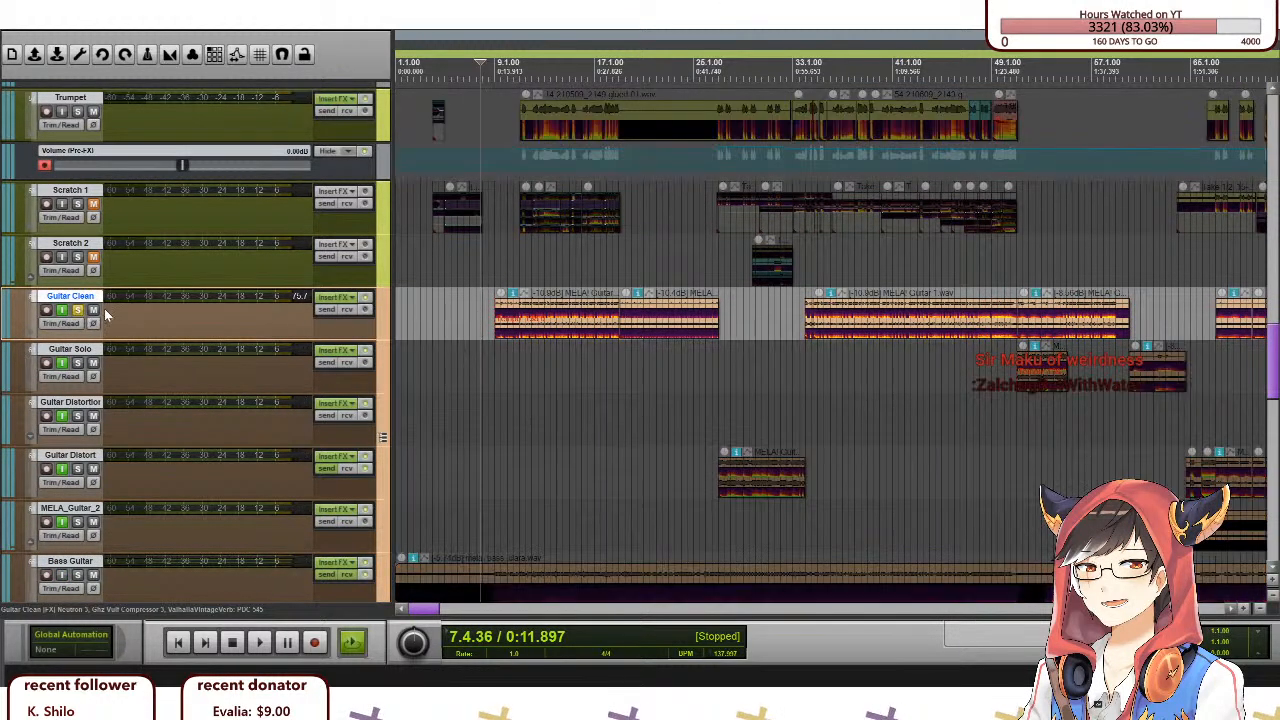
click(494, 272)
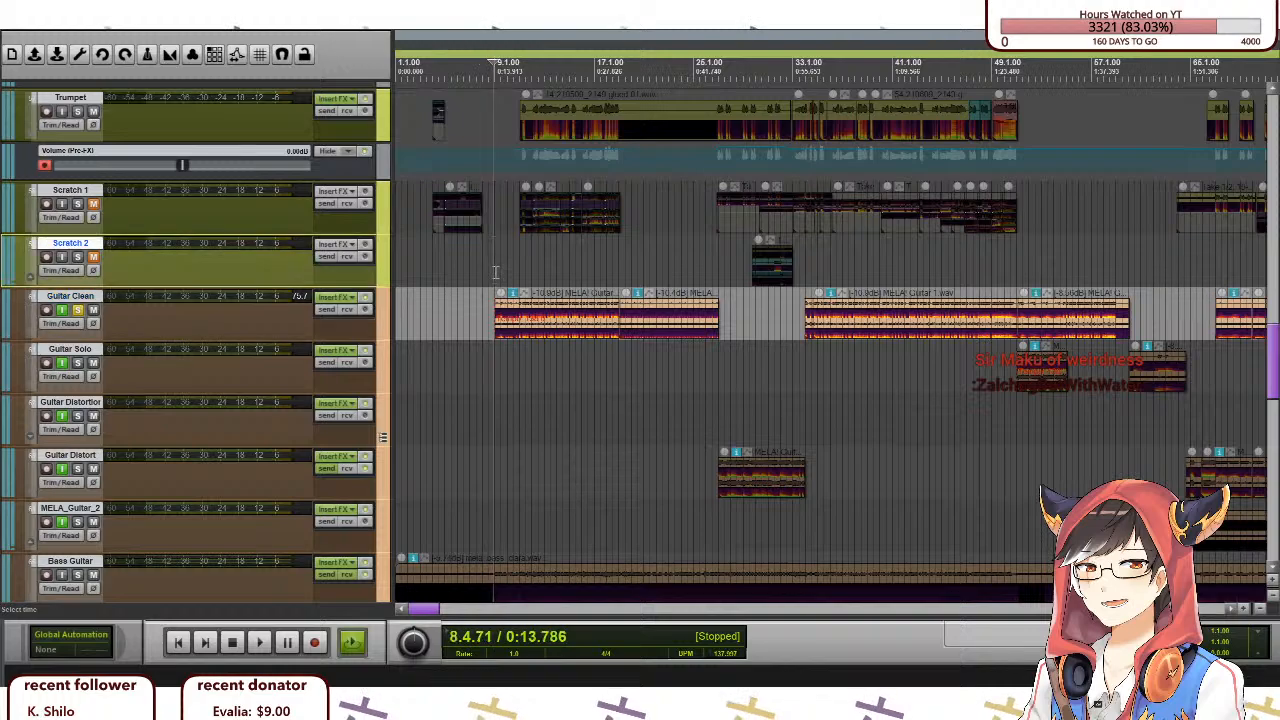
key(space)
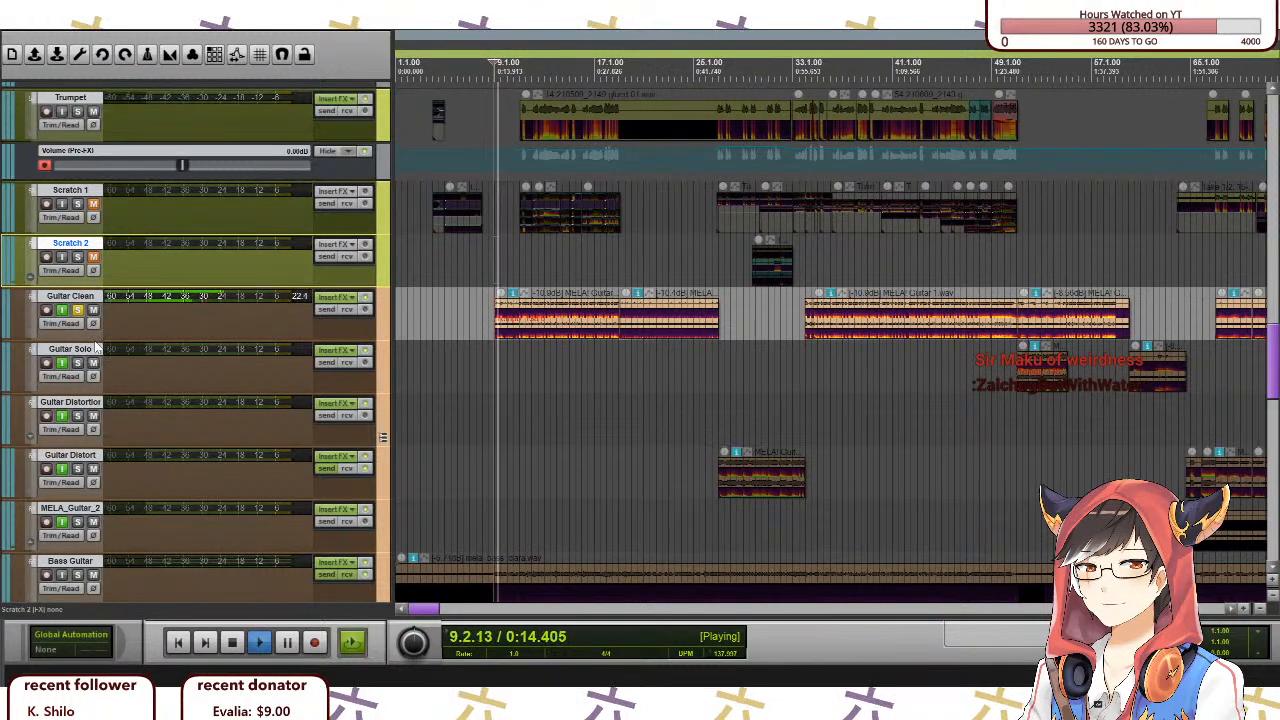
Make the Guitar Clean track taller, toggle its effects bypass during solo playback and look over the tracks below.
drag(129, 340, 129, 357)
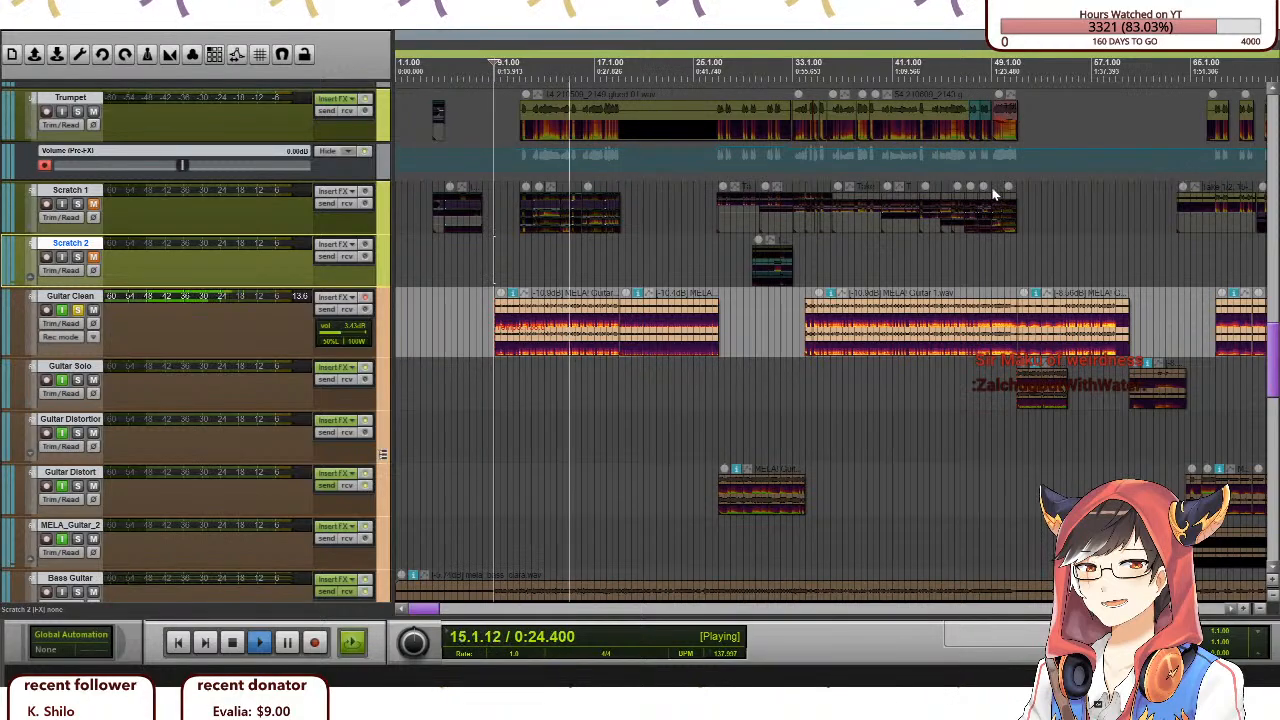
click(364, 298)
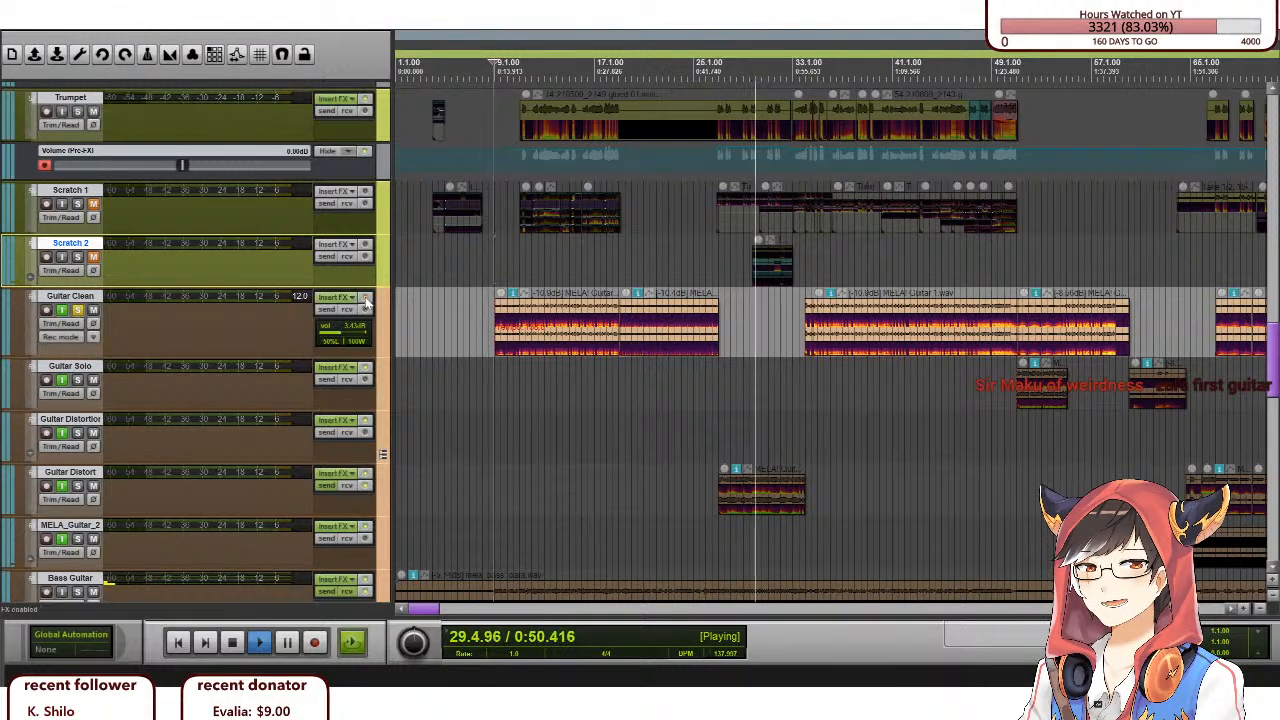
scroll(203, 397, down, 2)
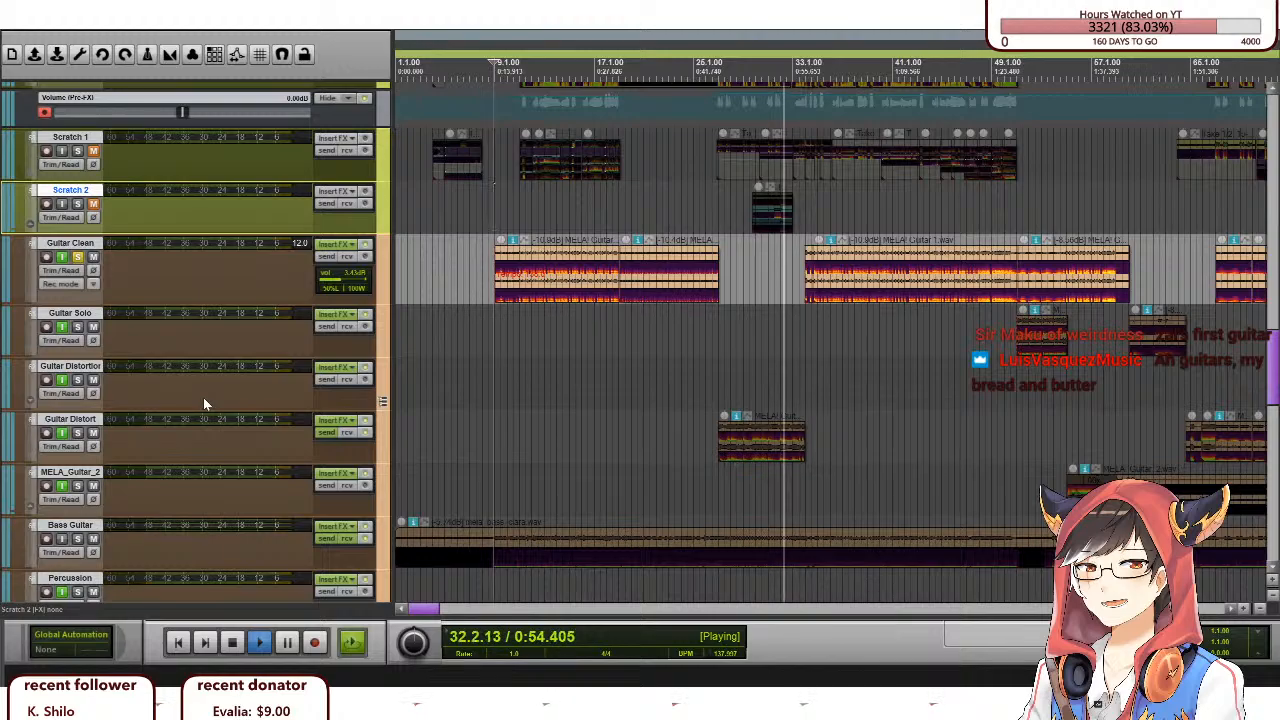
scroll(203, 404, down, 3)
scroll(203, 404, down, 2)
scroll(203, 397, up, 5)
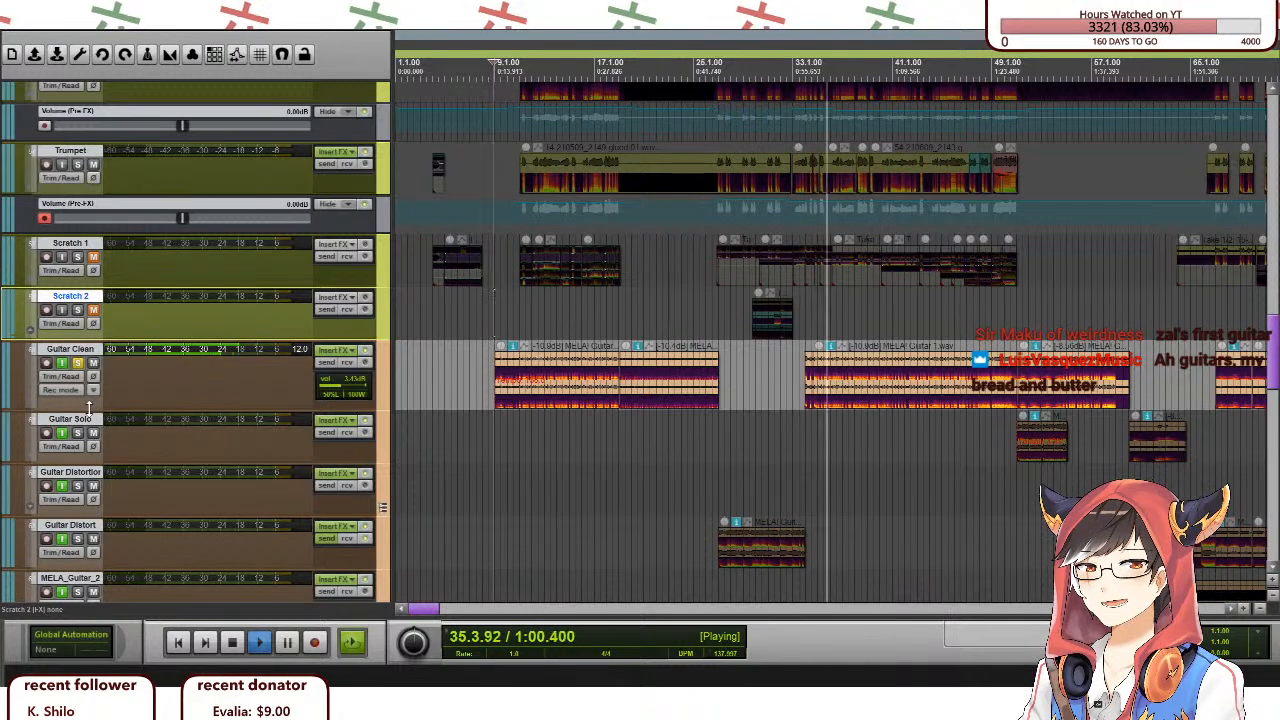
Enlarge the Guitar Clean track further to expose its input selector and keep it selected during playback.
drag(89, 411, 90, 420)
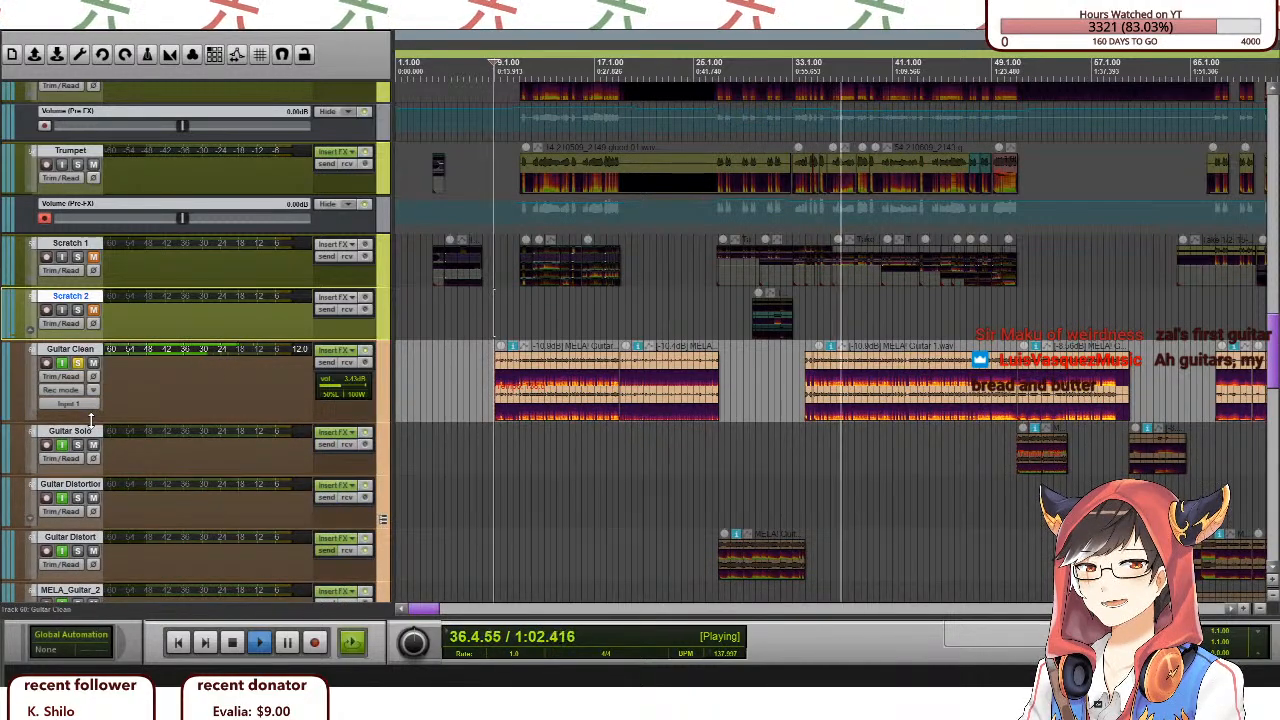
click(160, 400)
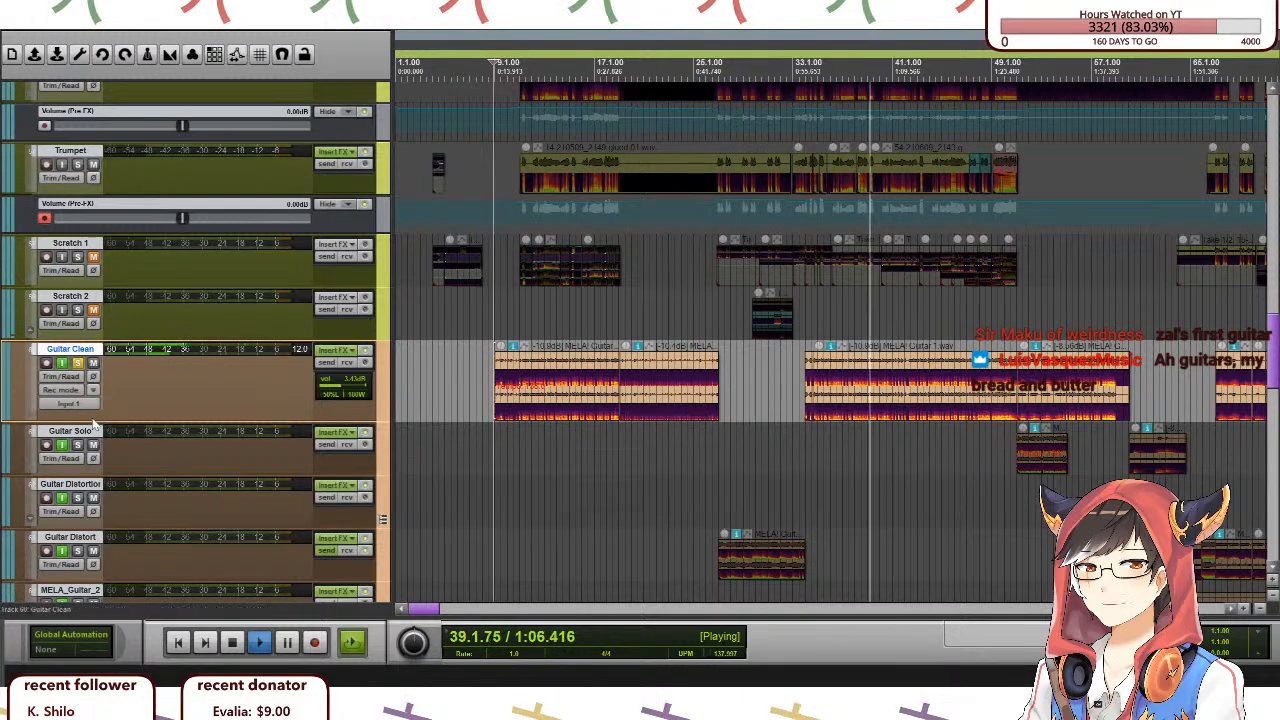
drag(89, 421, 89, 426)
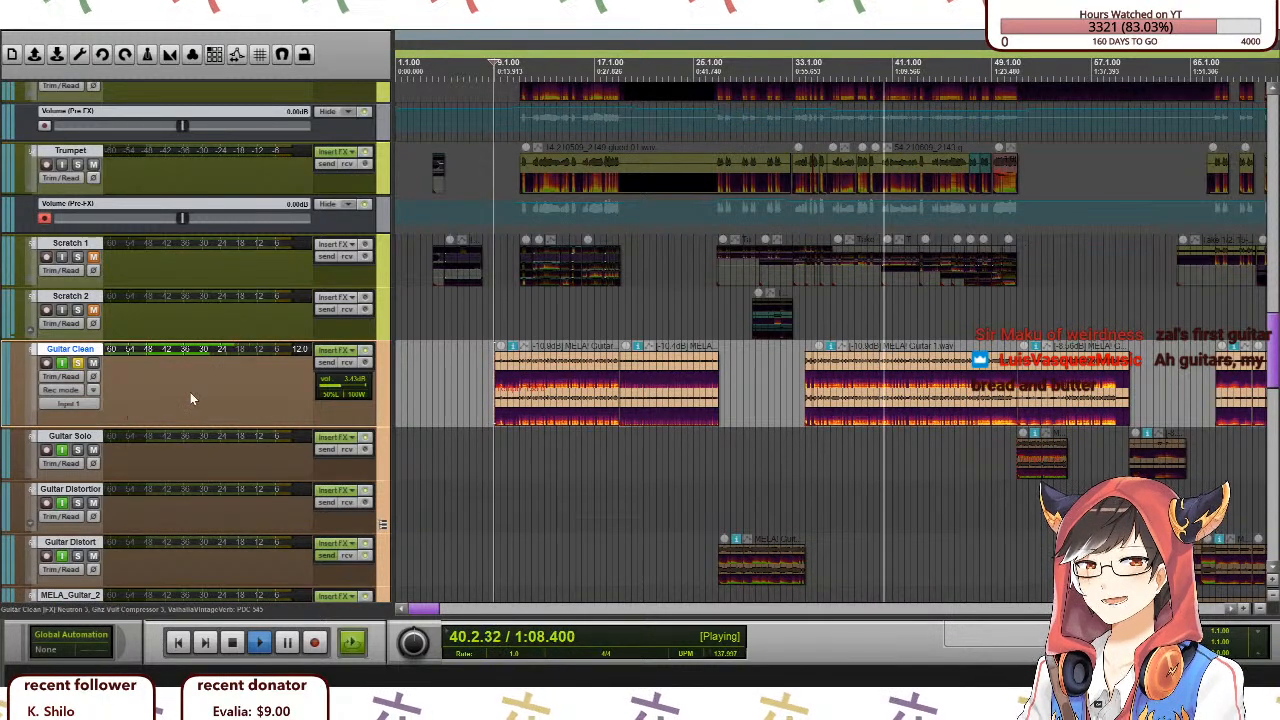
scroll(584, 532, down, 1)
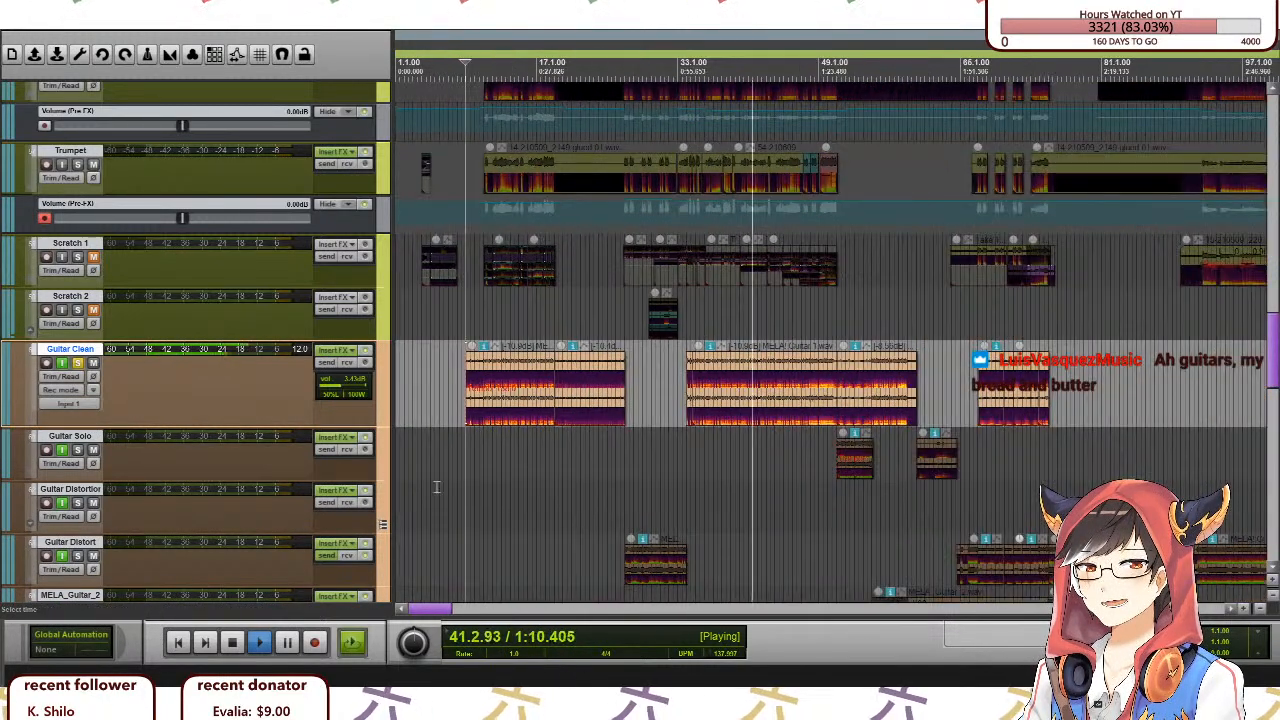
Audition Guitar Solo soloed together with Guitar Clean, and play both unsoloed in the full mix from just before bar 49.
scroll(176, 437, down, 1)
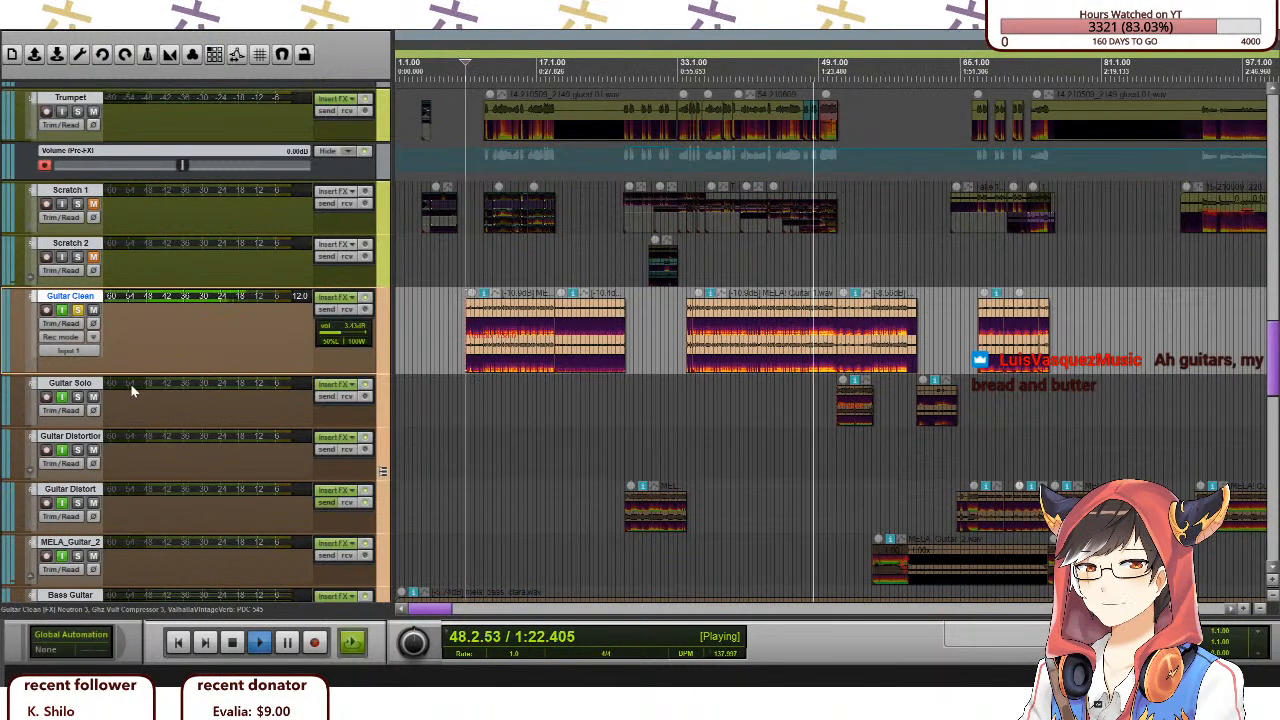
click(79, 397)
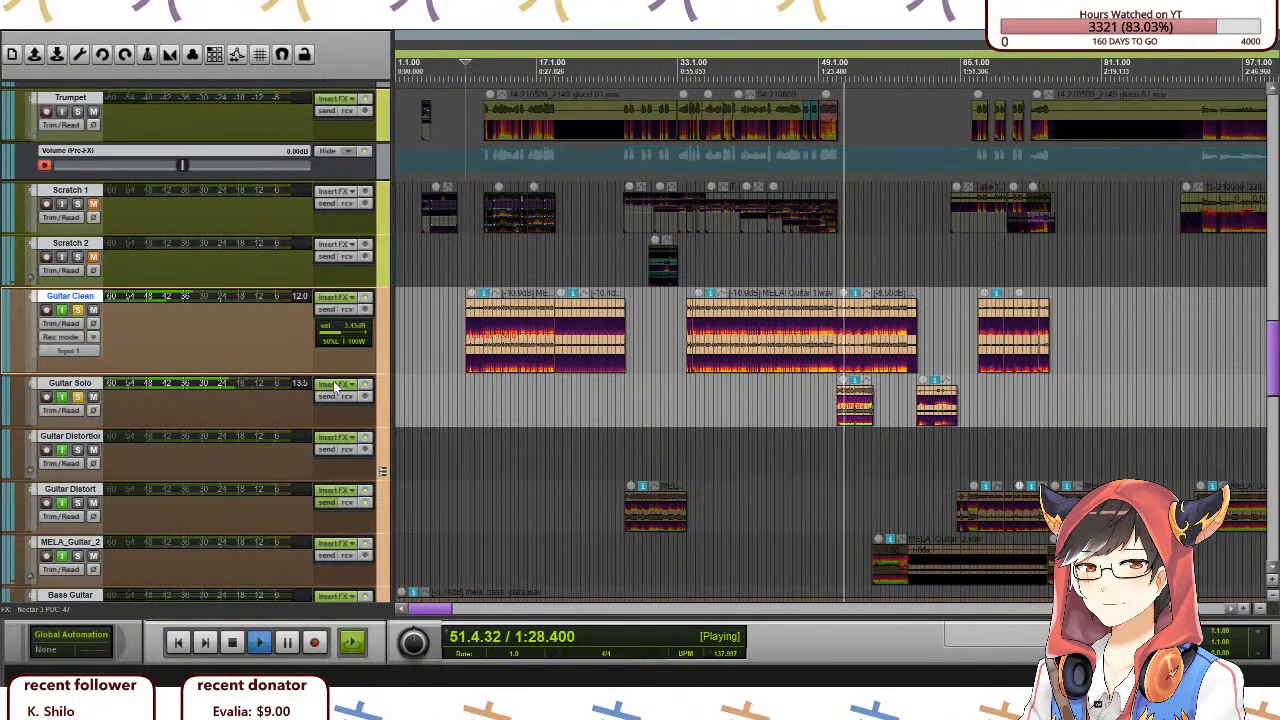
click(283, 415)
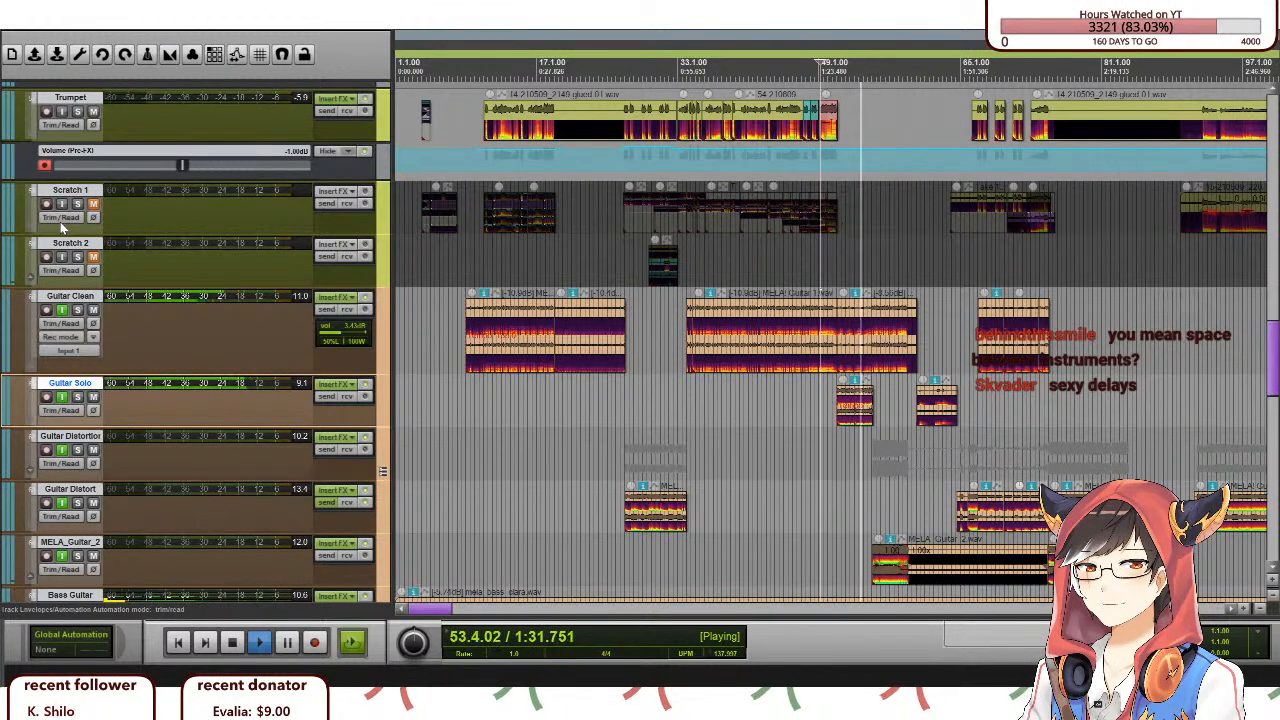
scroll(93, 340, down, 3)
scroll(115, 370, up, 2)
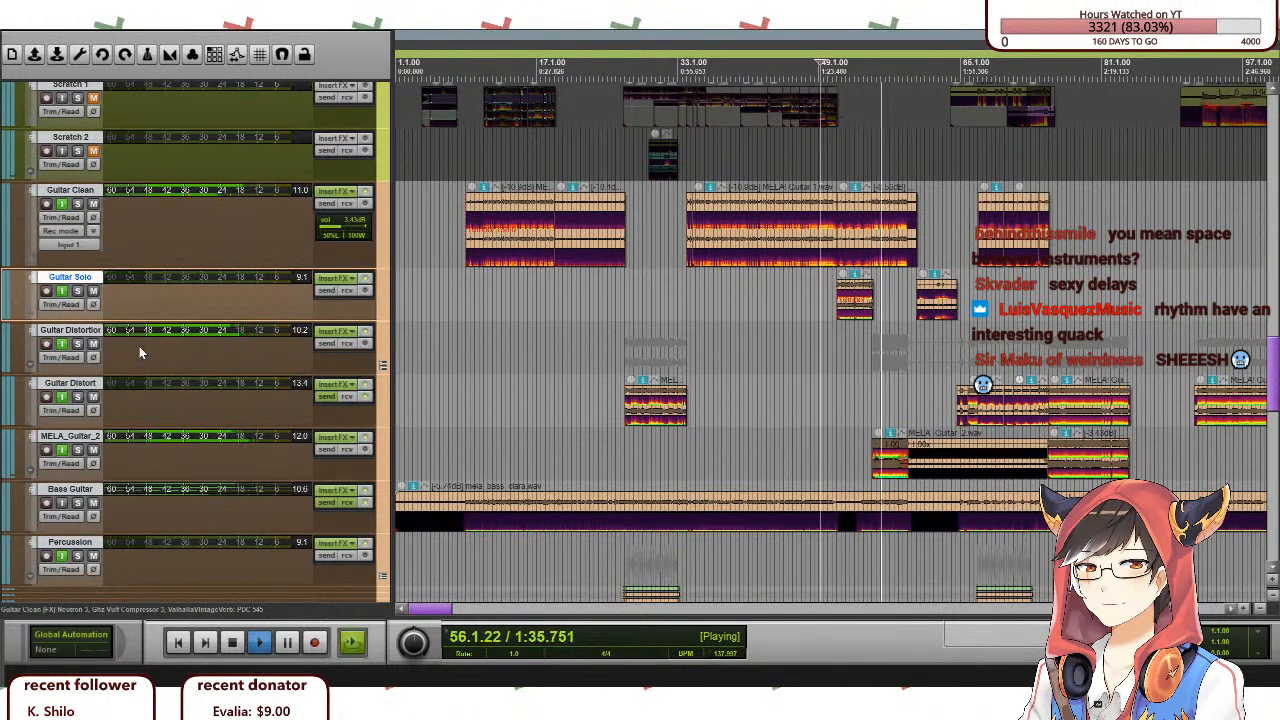
scroll(147, 384, up, 1)
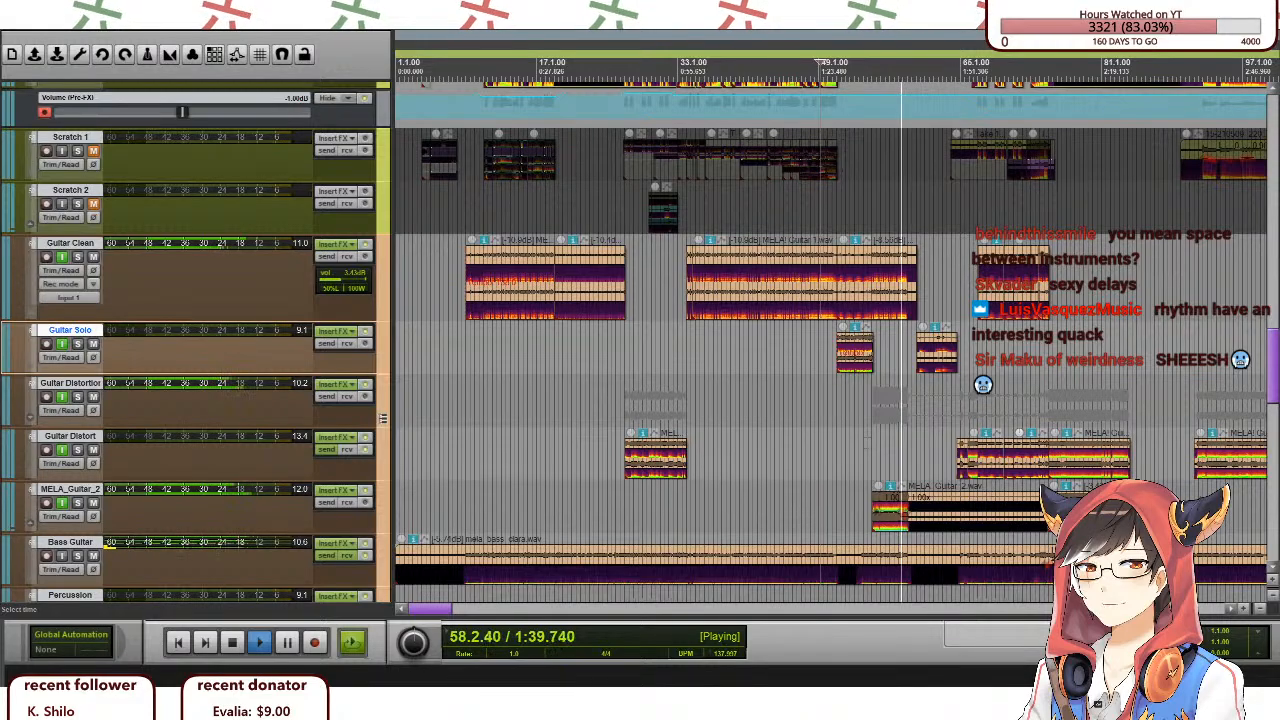
Stop playback and place the edit cursor in bar 54, just before the first MELA_Guitar_2 clip.
click(867, 443)
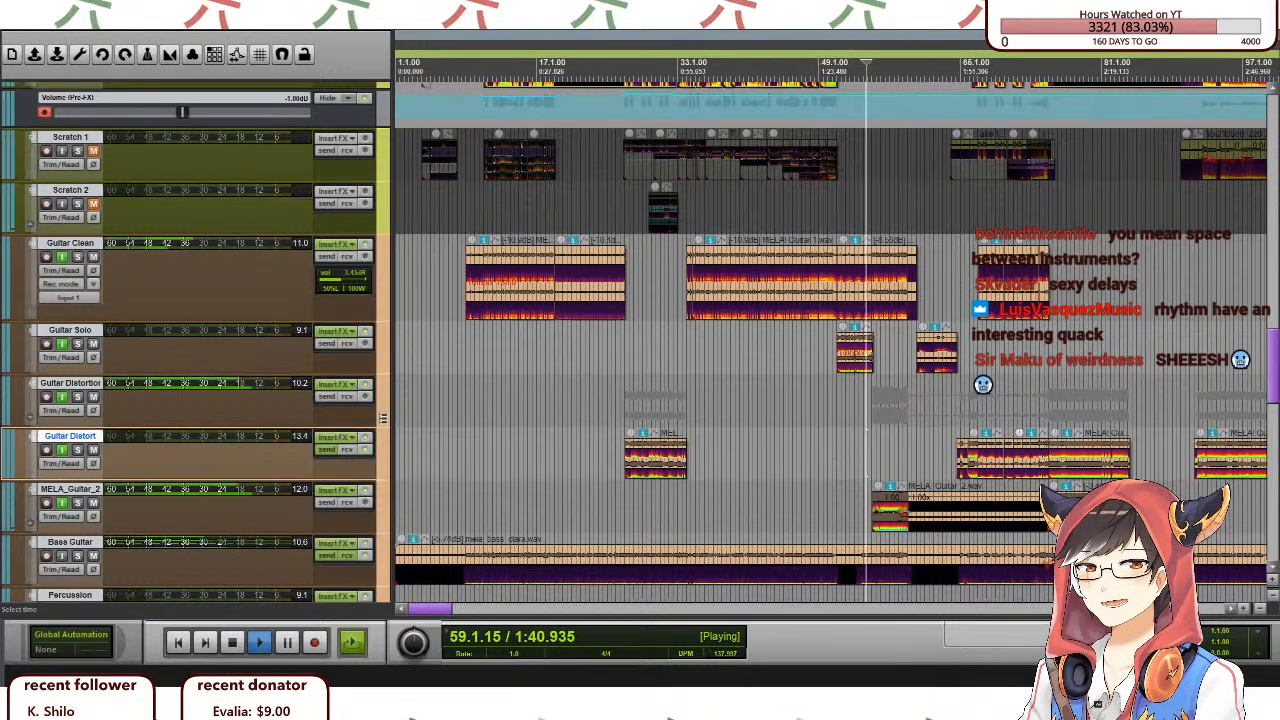
key(space)
scroll(163, 371, down, 2)
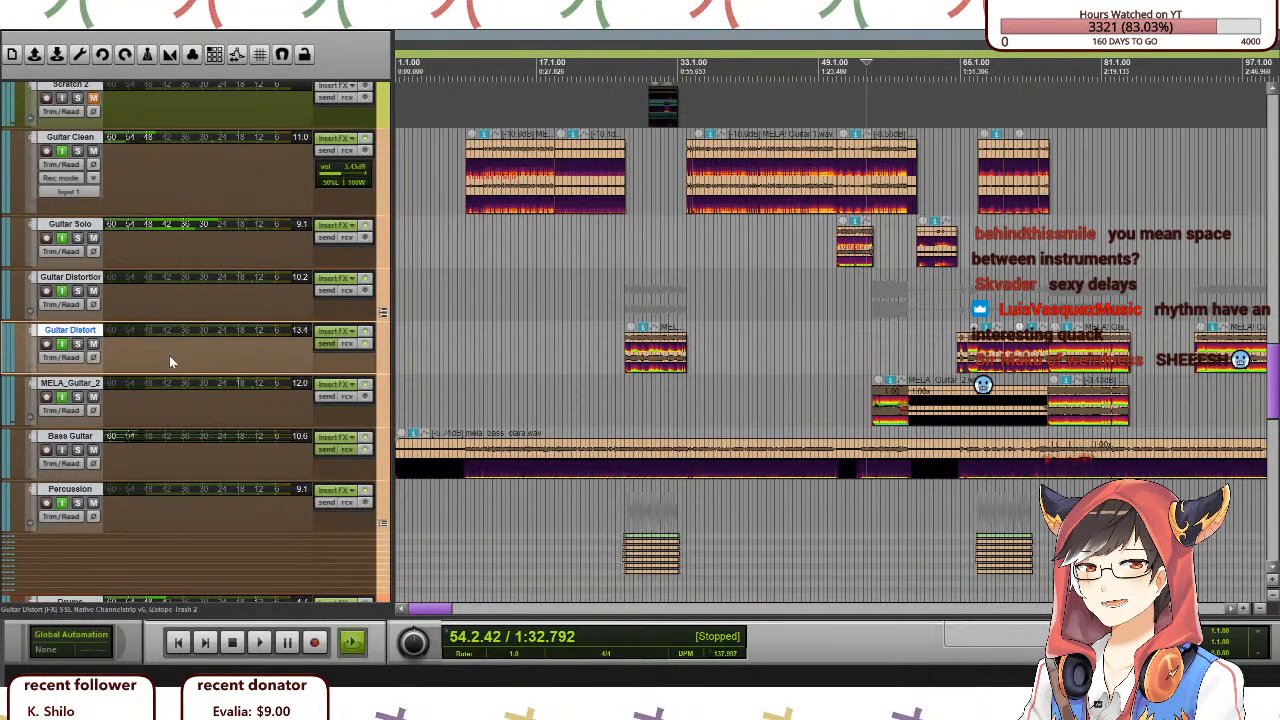
key(space)
key(space)
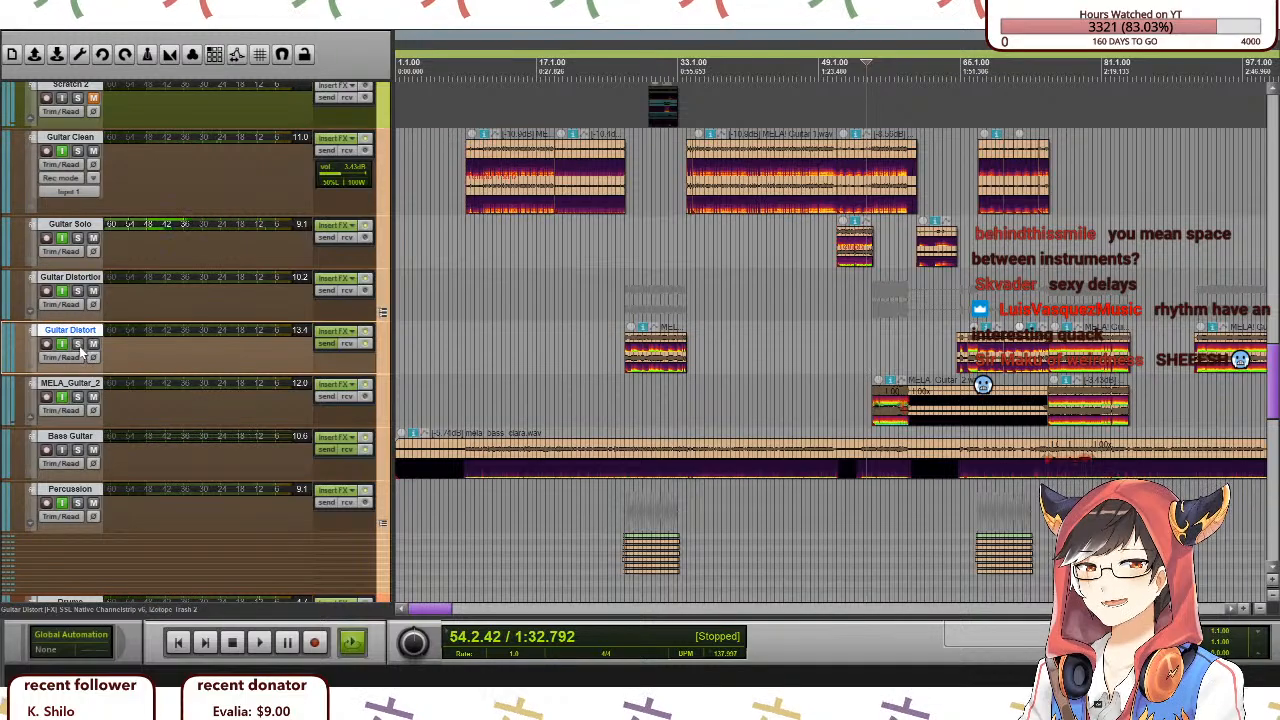
scroll(86, 370, up, 1)
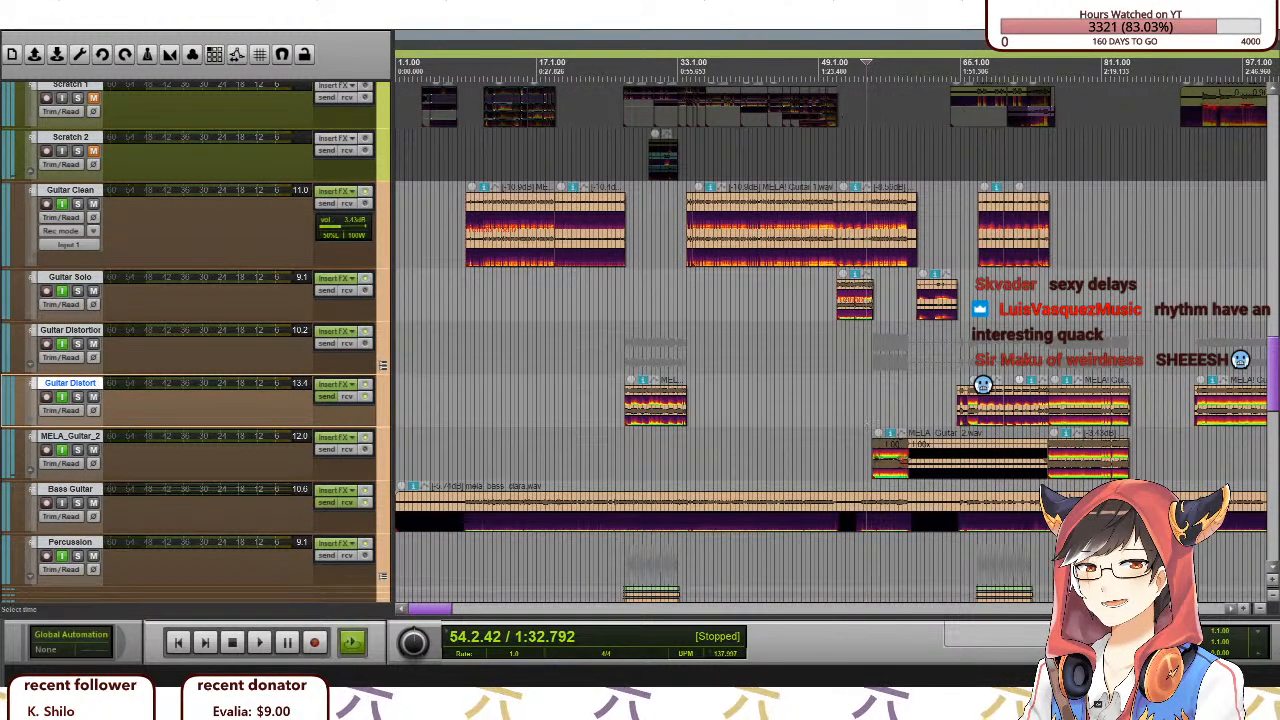
Place the edit cursor in bar 27 on Guitar Distortion, and move it to bar 54 just before the first MELA_Guitar_2 clip.
click(629, 350)
scroll(674, 351, up, 3)
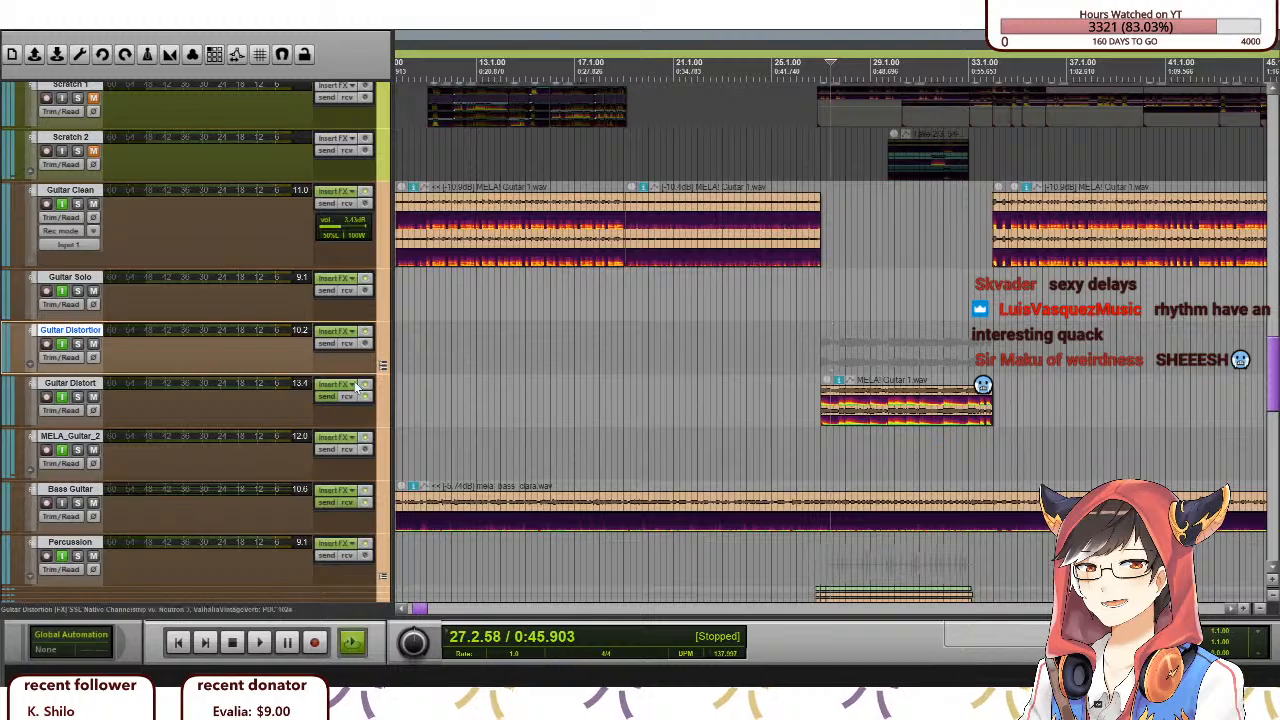
scroll(355, 388, down, 3)
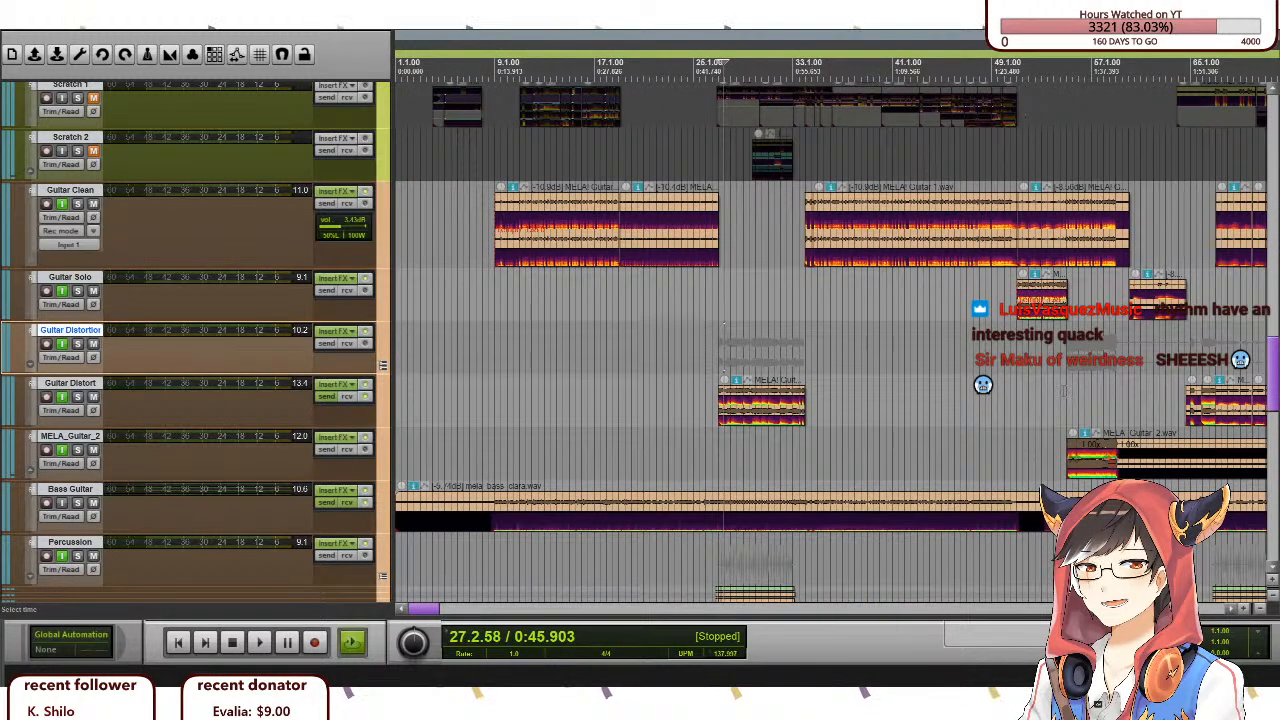
click(1065, 390)
scroll(1065, 390, up, 3)
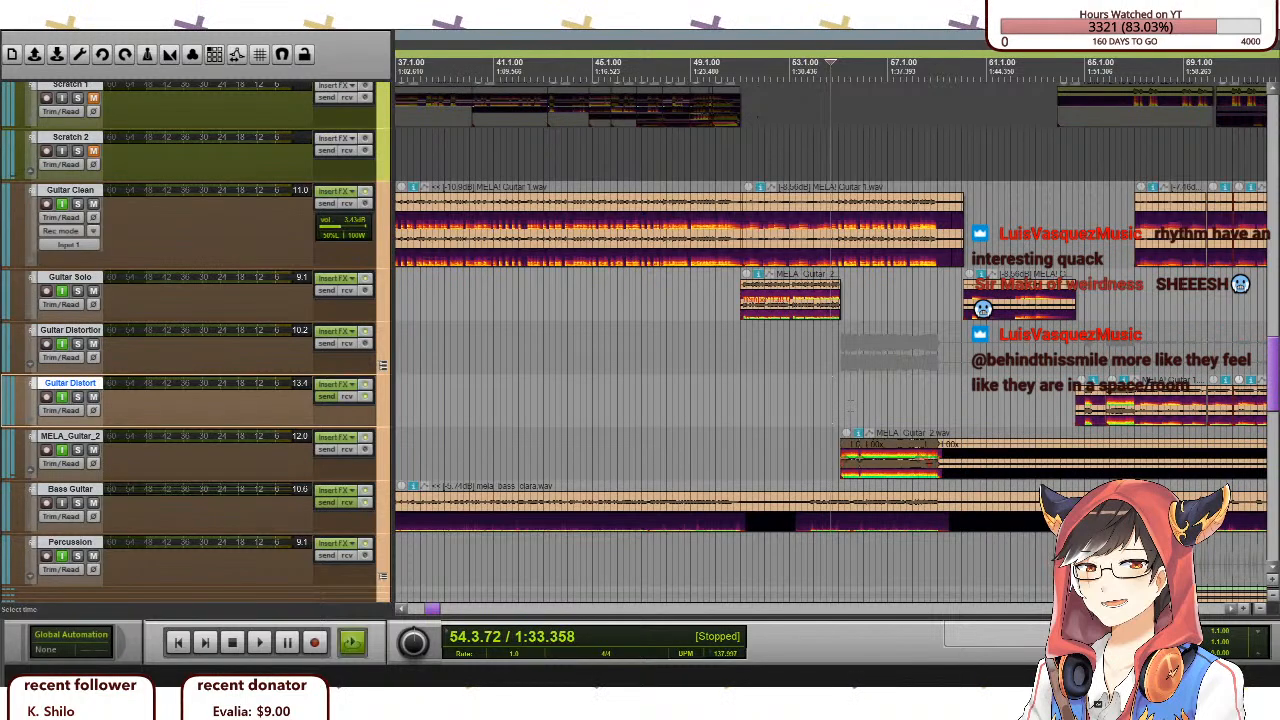
Solo the MELA_Guitar_2 track and make it taller to expose its volume, pan and input controls.
click(77, 450)
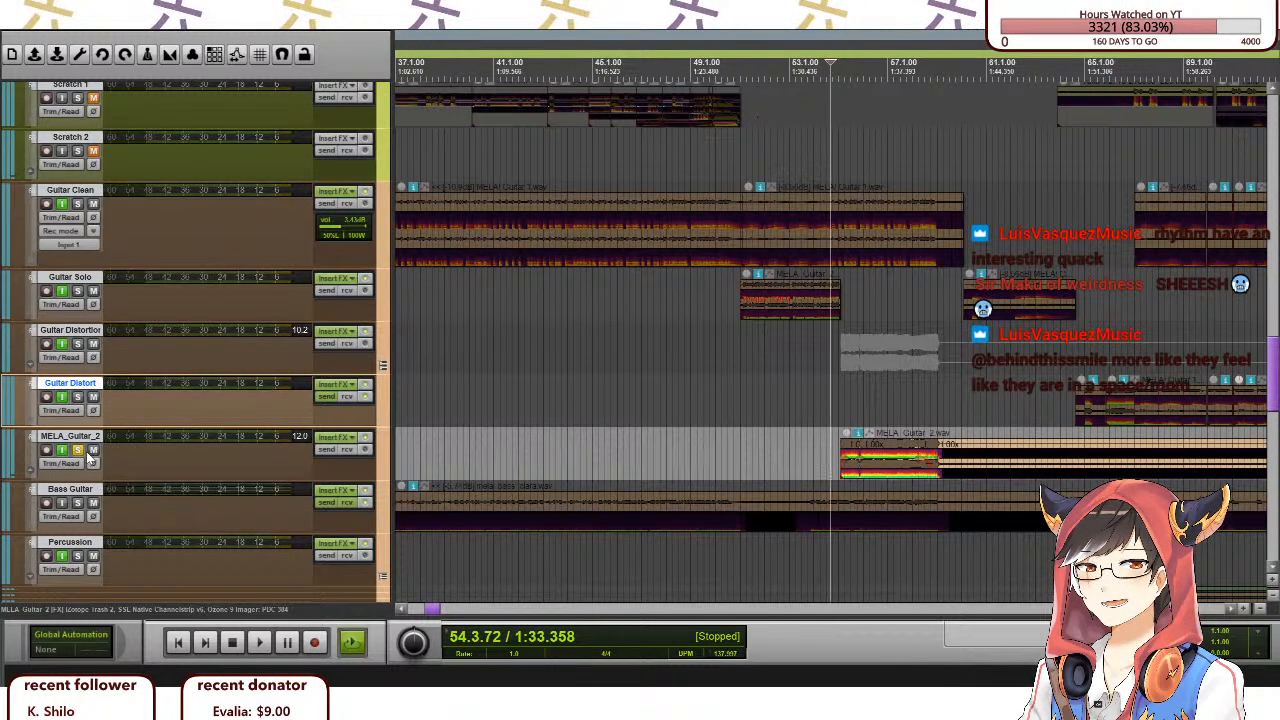
click(77, 450)
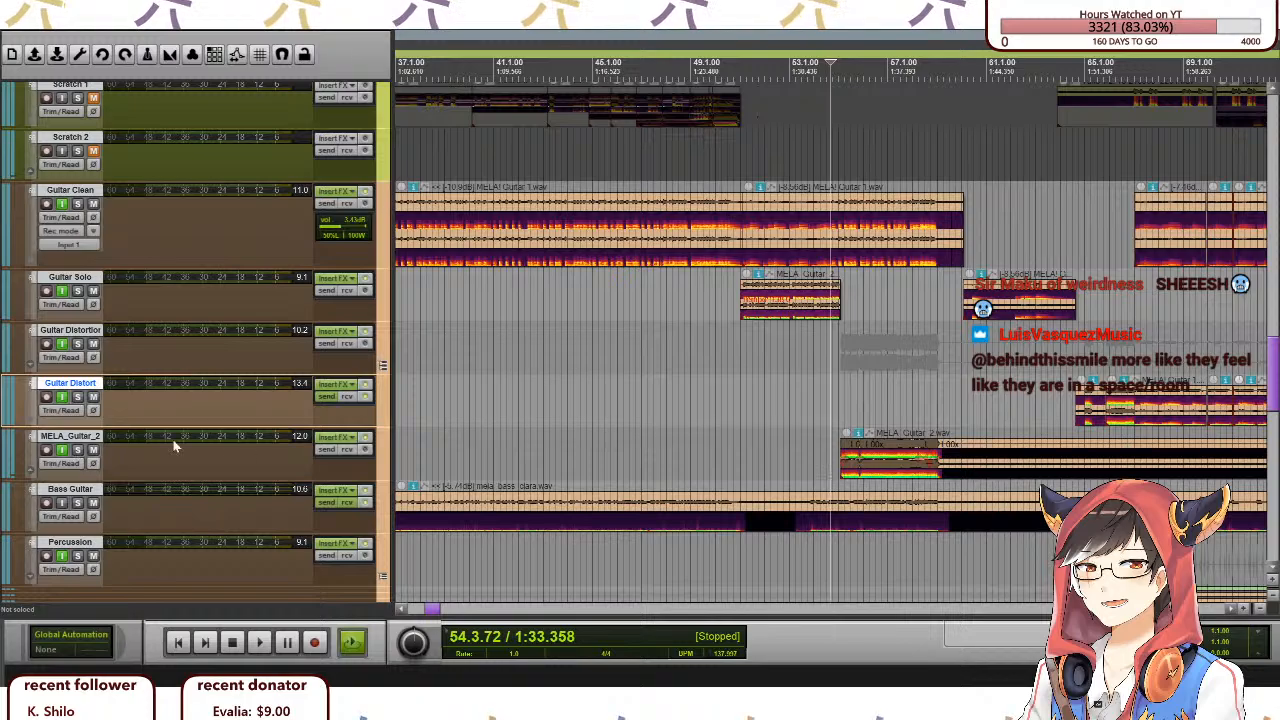
click(77, 450)
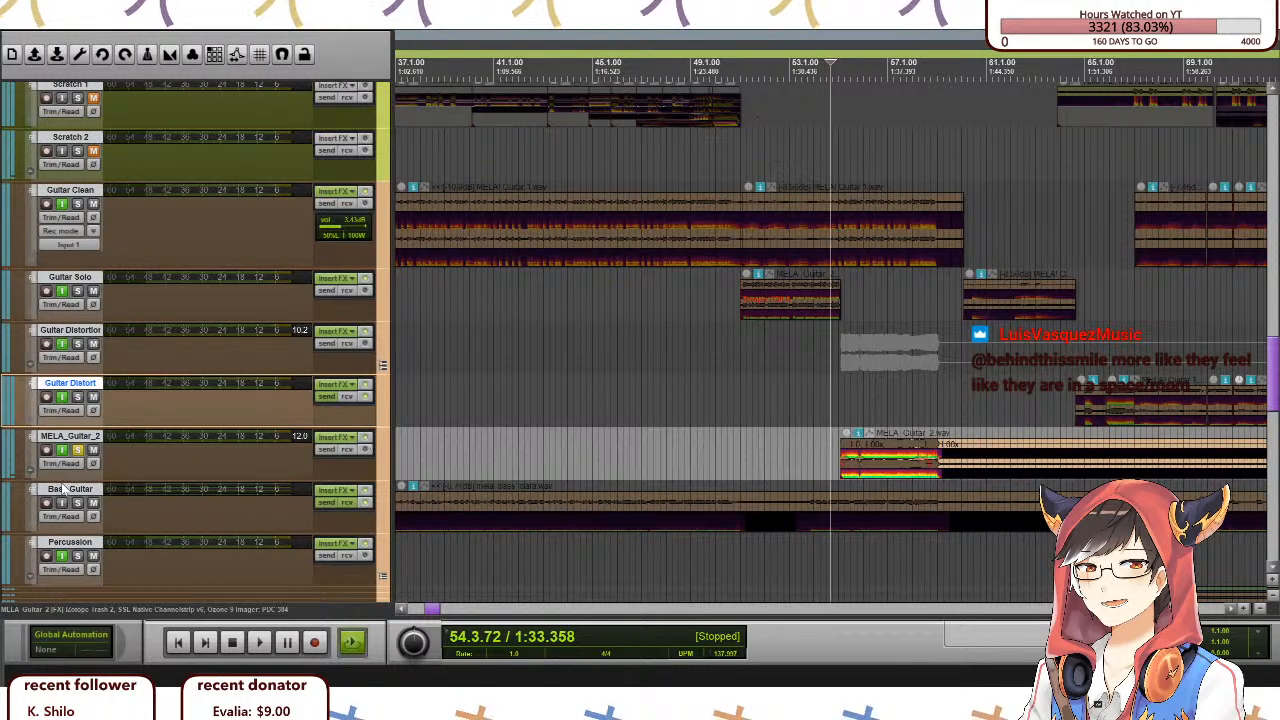
drag(67, 480, 71, 519)
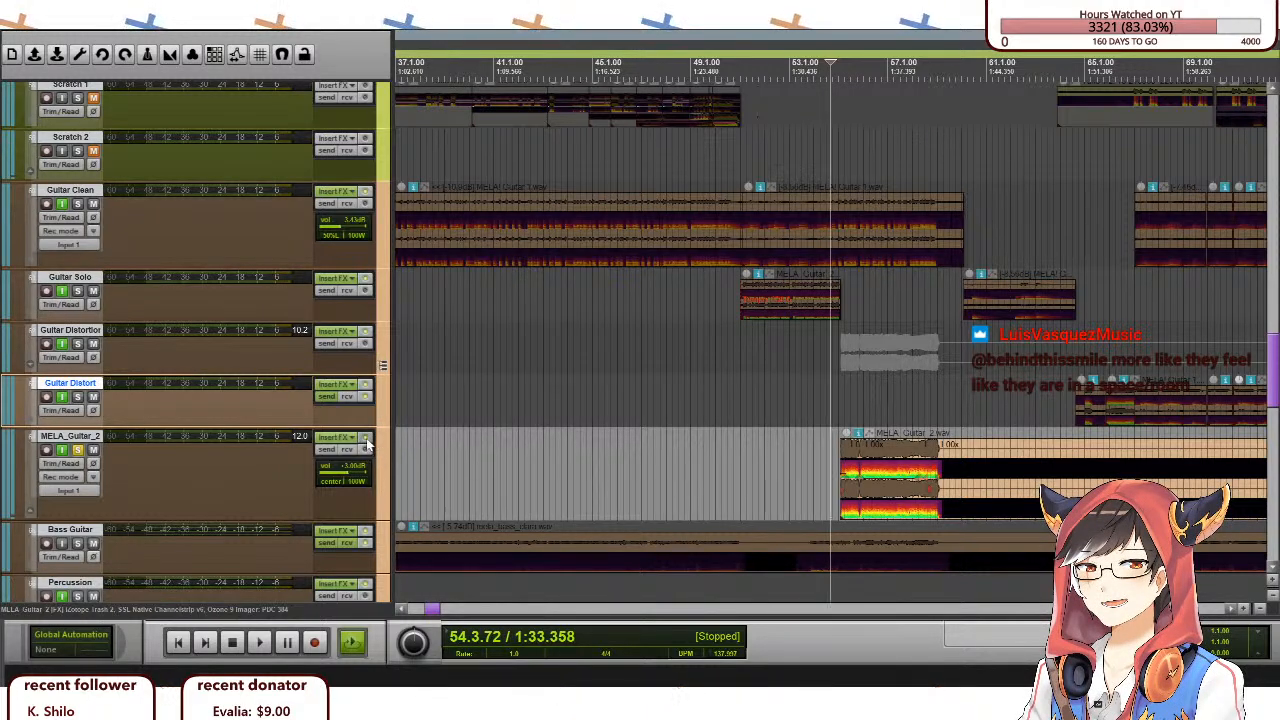
Audition MELA_Guitar_2 in solo from bar 54 twice, toggling its effects bypass, and unsolo the track after stopping.
key(space)
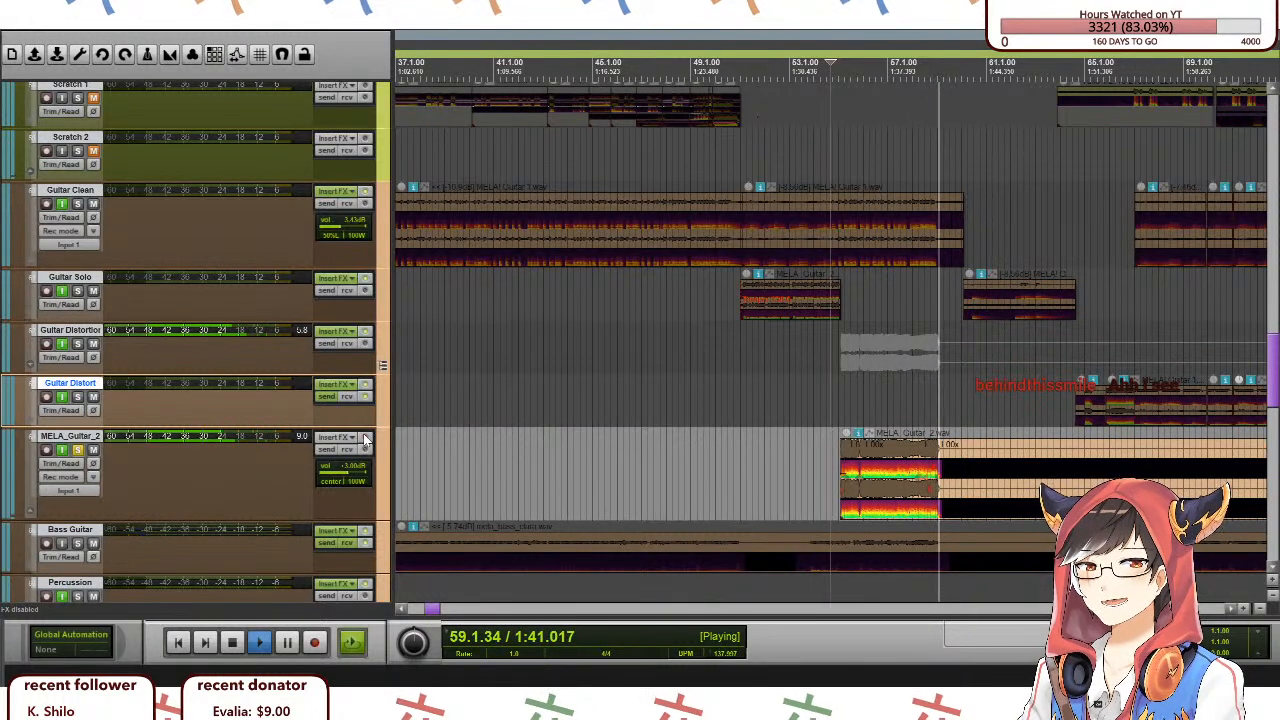
key(space)
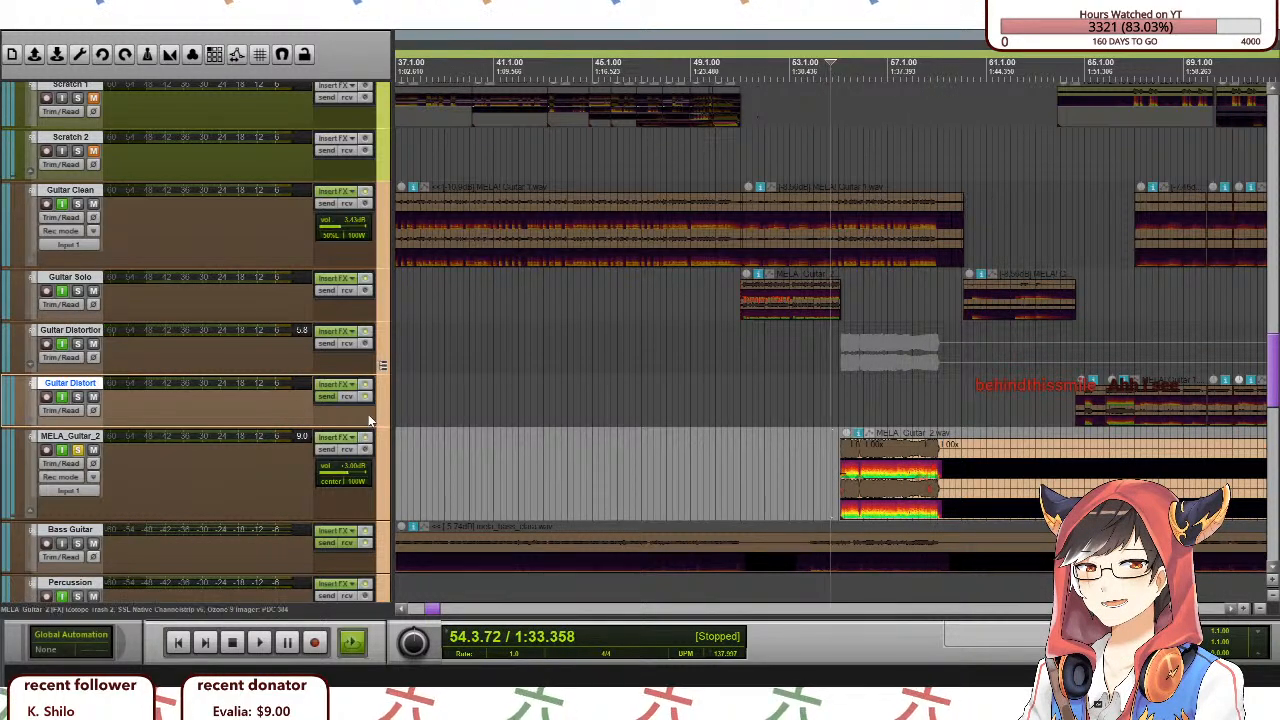
key(space)
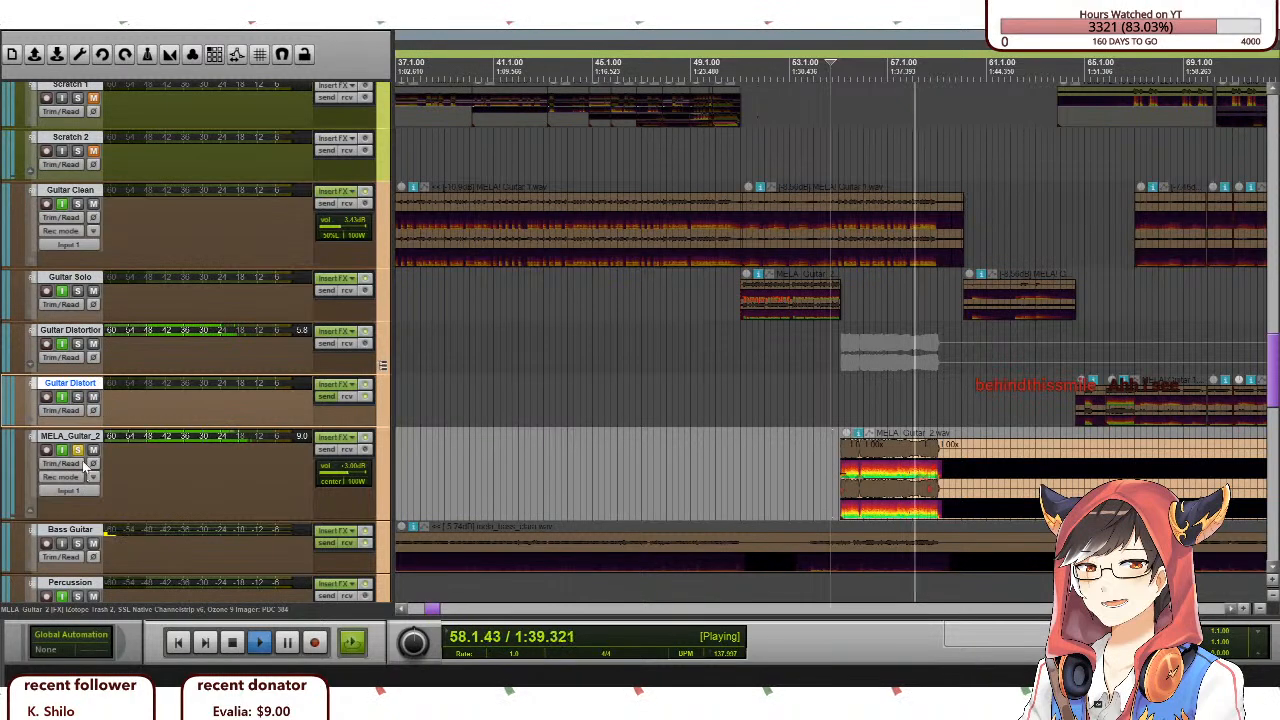
key(space)
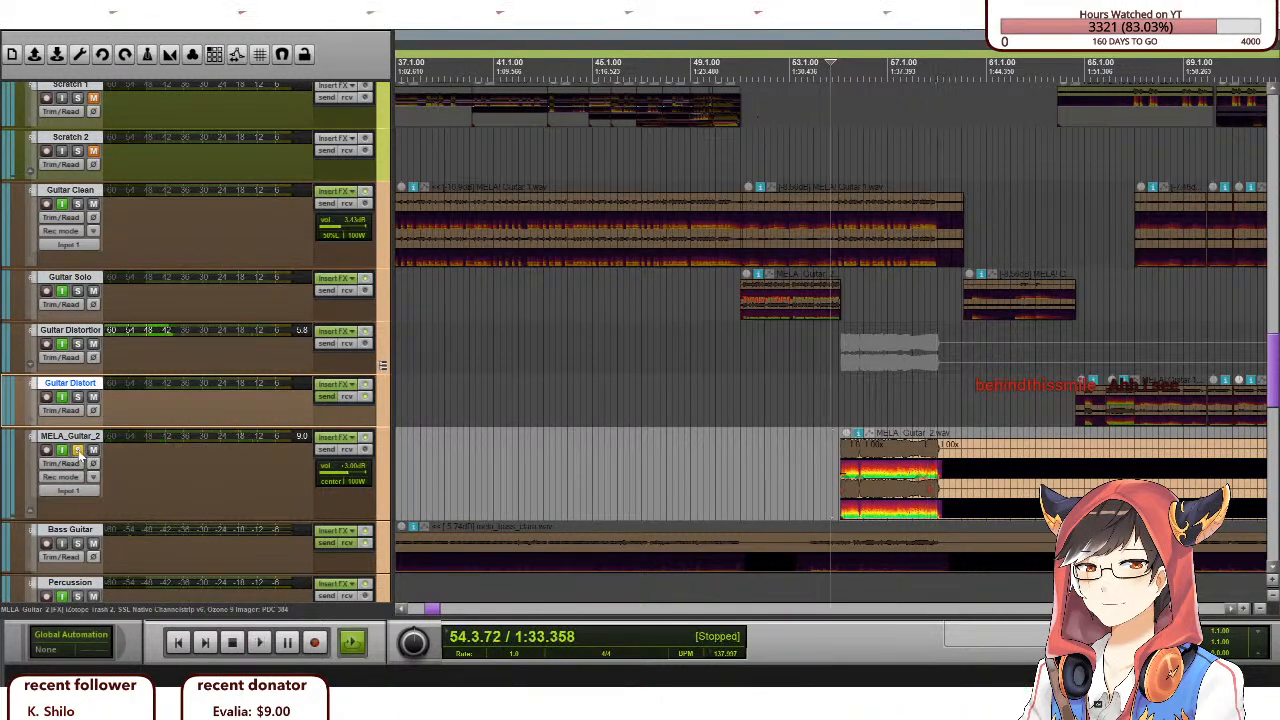
key(ctrl+bracketleft)
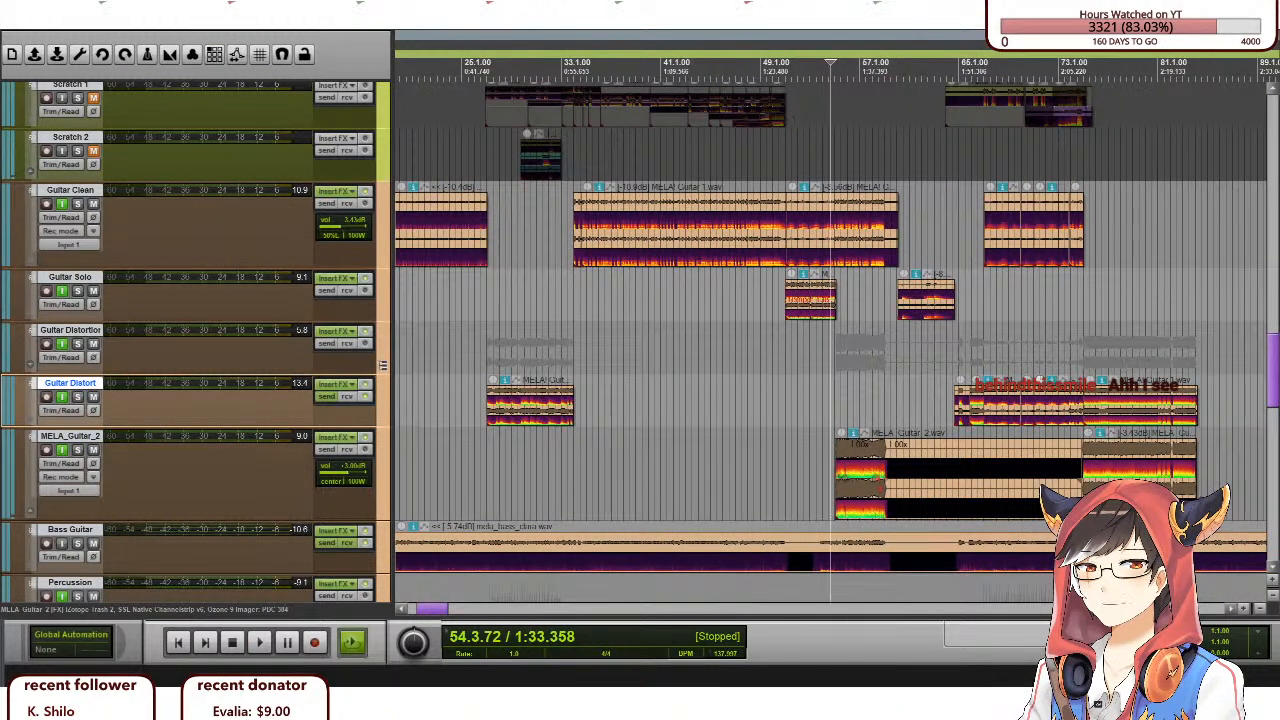
Switch away from the project and back, and examine the guitar clips around bar 54 and the bass, percussion and drum tracks below.
key(alt+Tab)
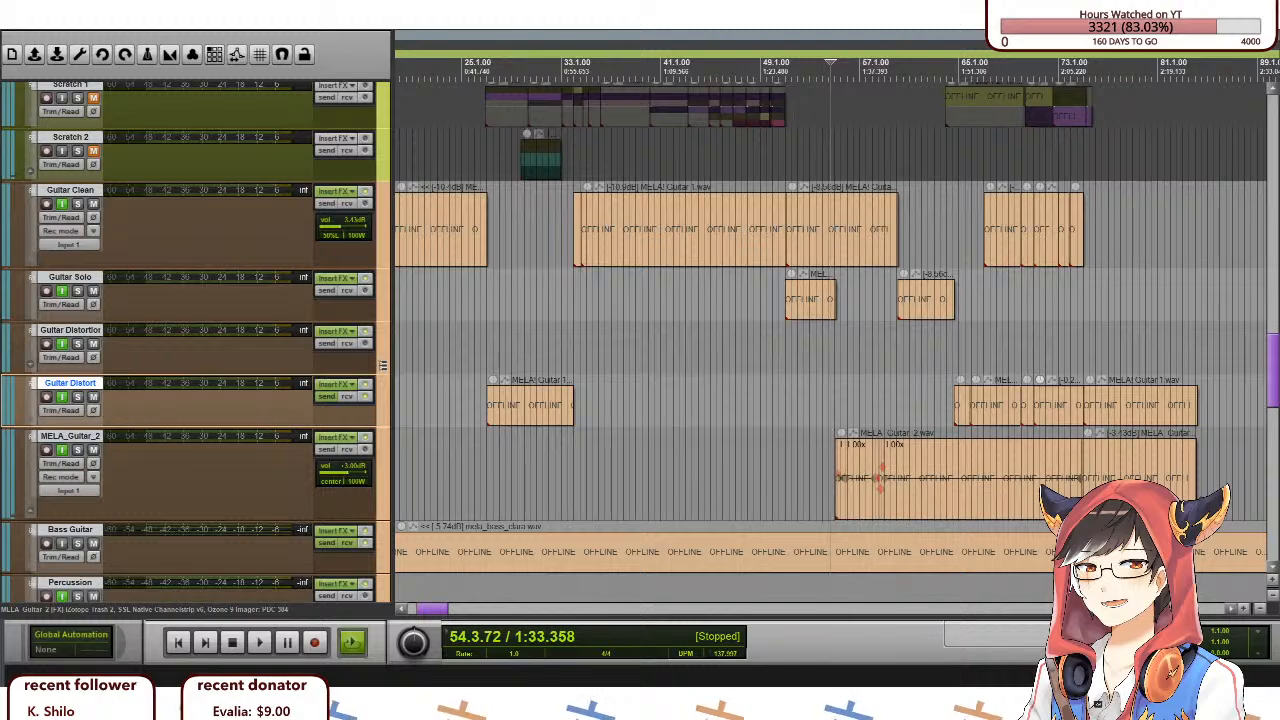
scroll(851, 449, down, 2)
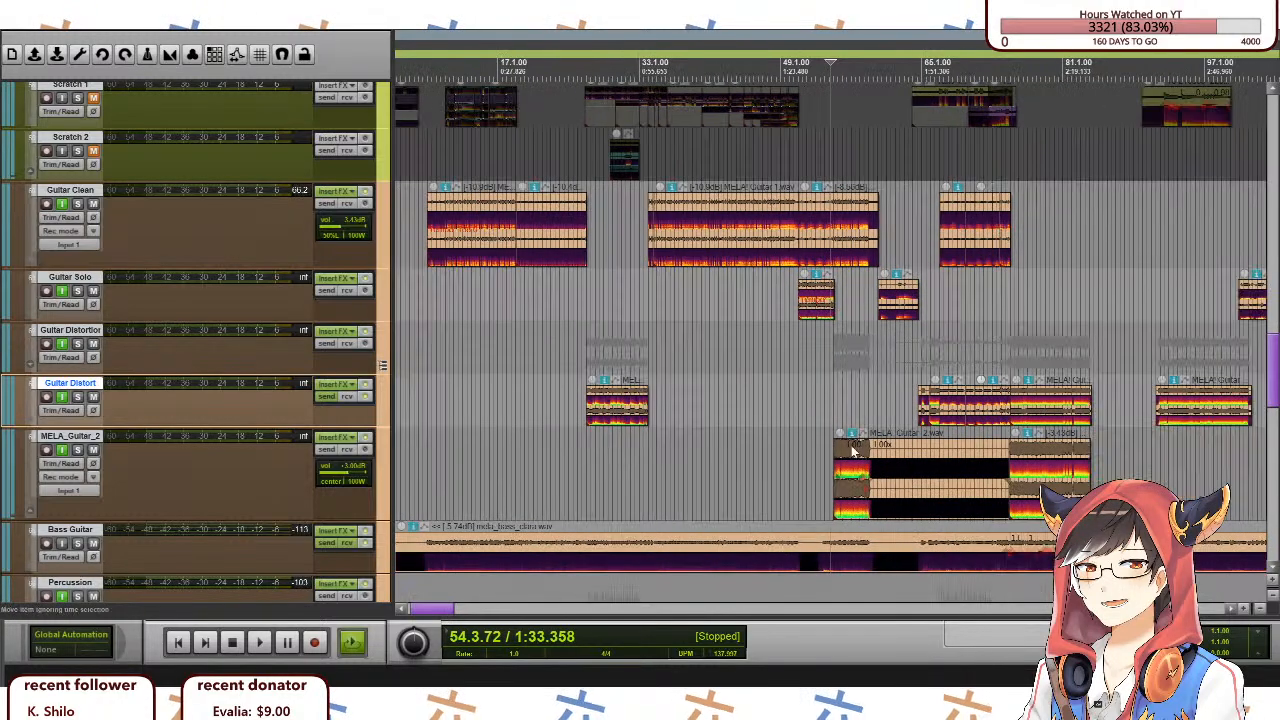
scroll(115, 428, down, 1)
scroll(117, 428, up, 2)
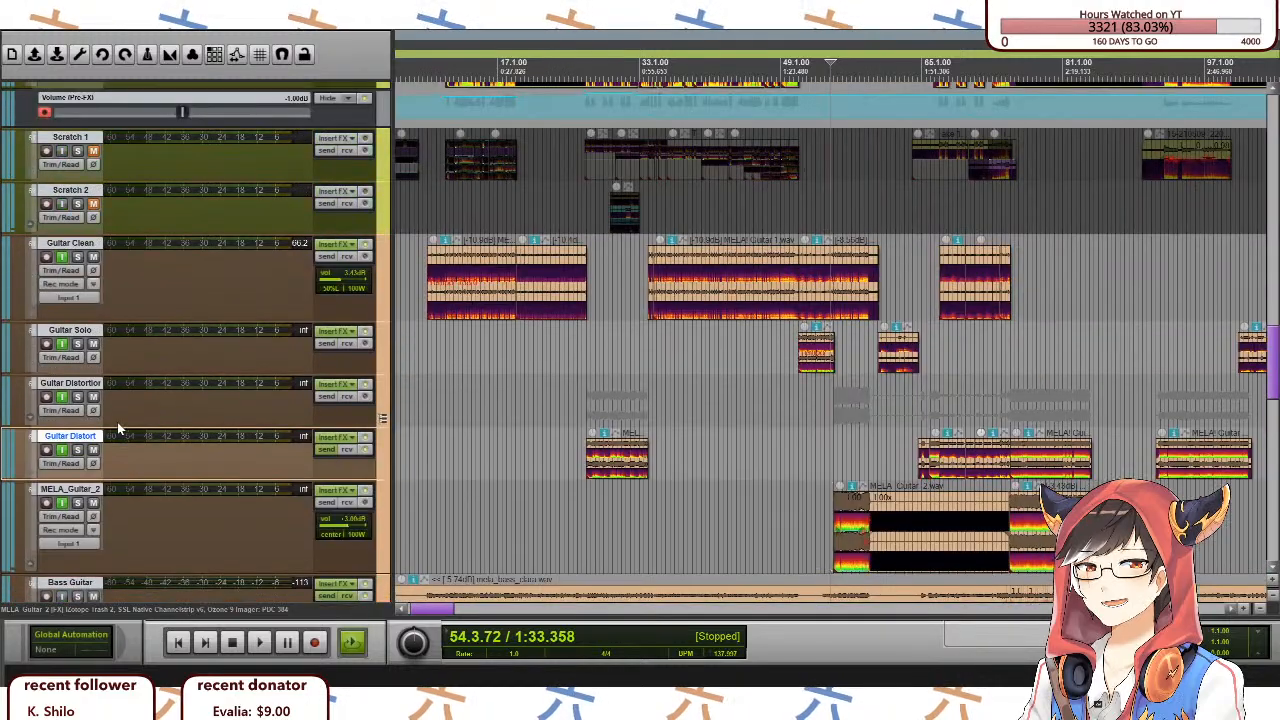
scroll(118, 428, down, 2)
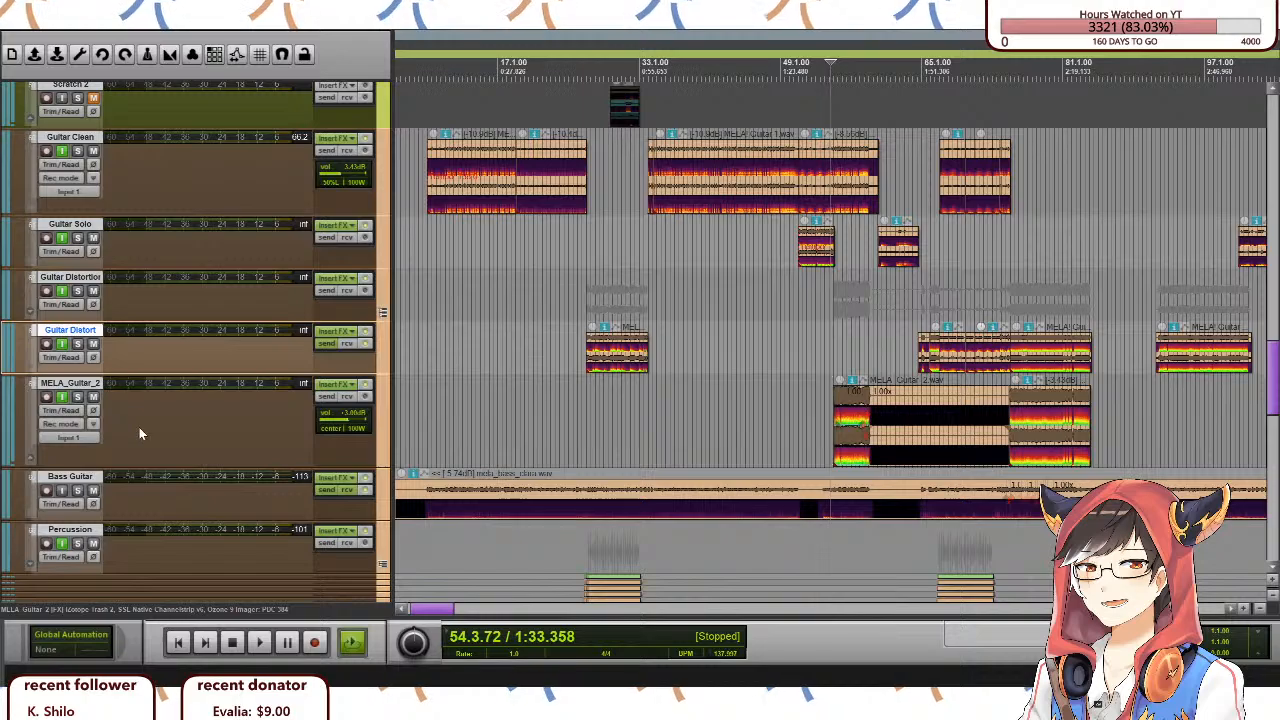
scroll(840, 300, up, 2)
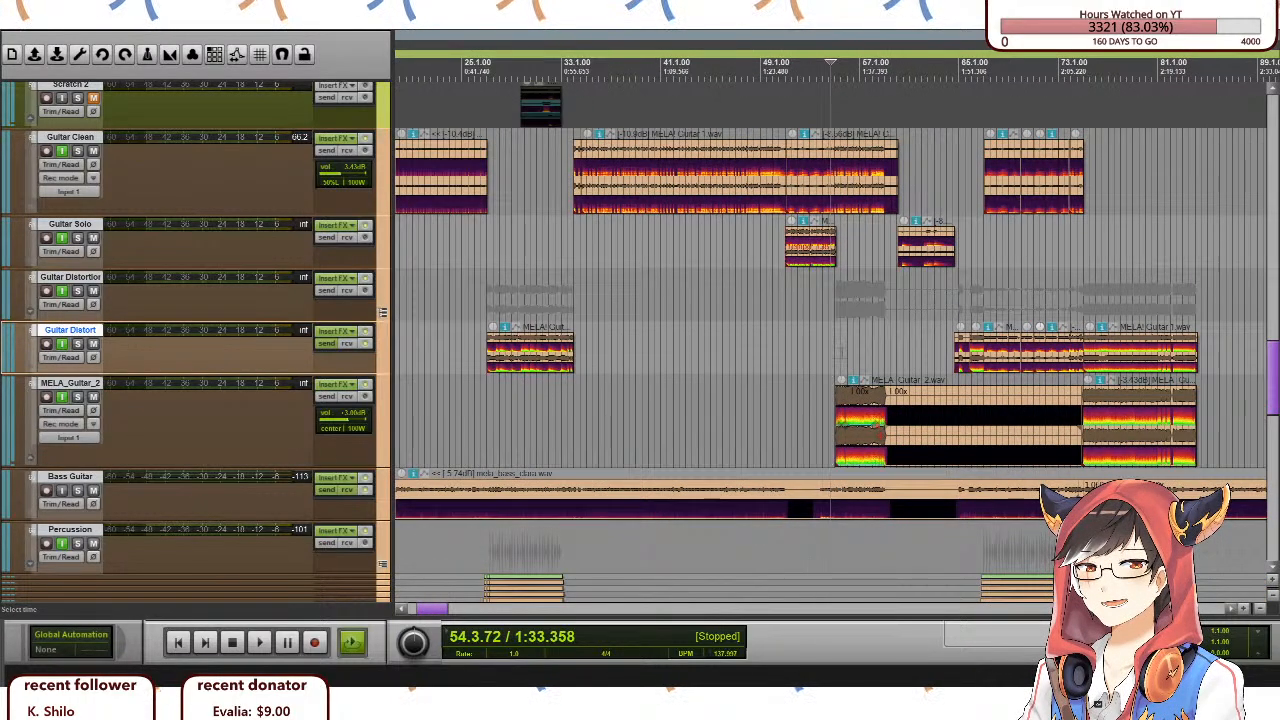
scroll(850, 352, up, 2)
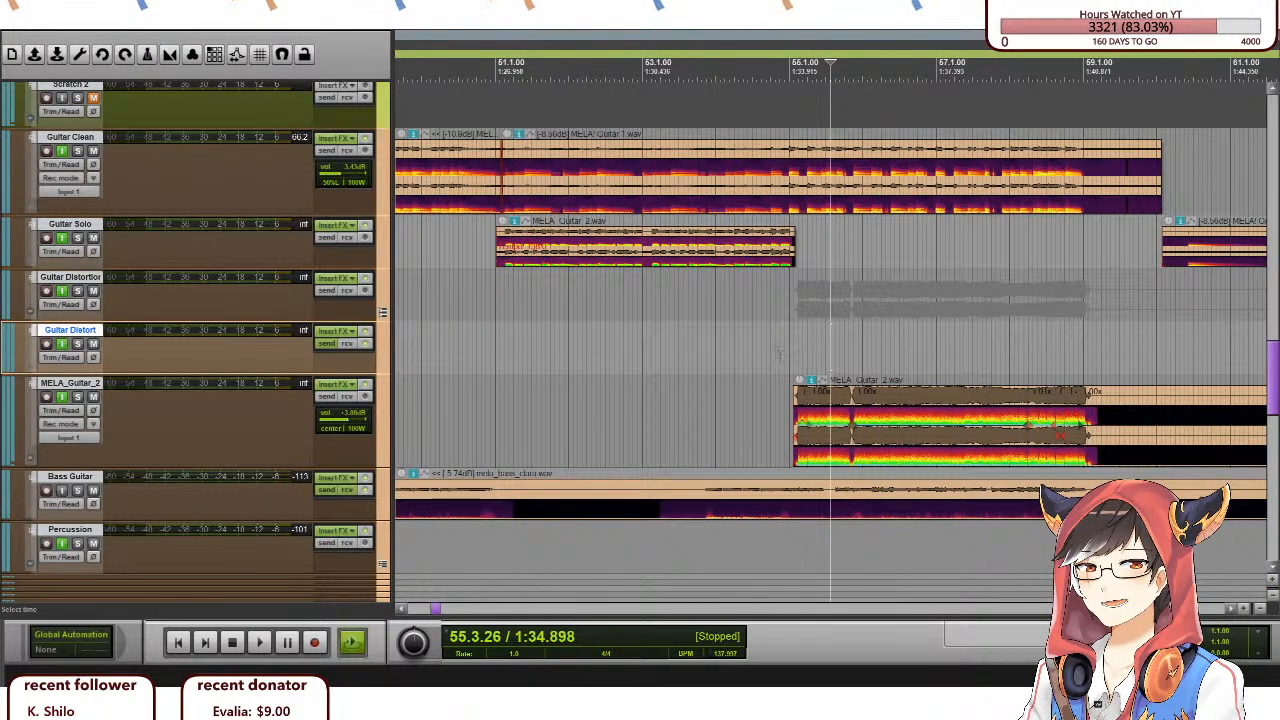
scroll(778, 352, down, 3)
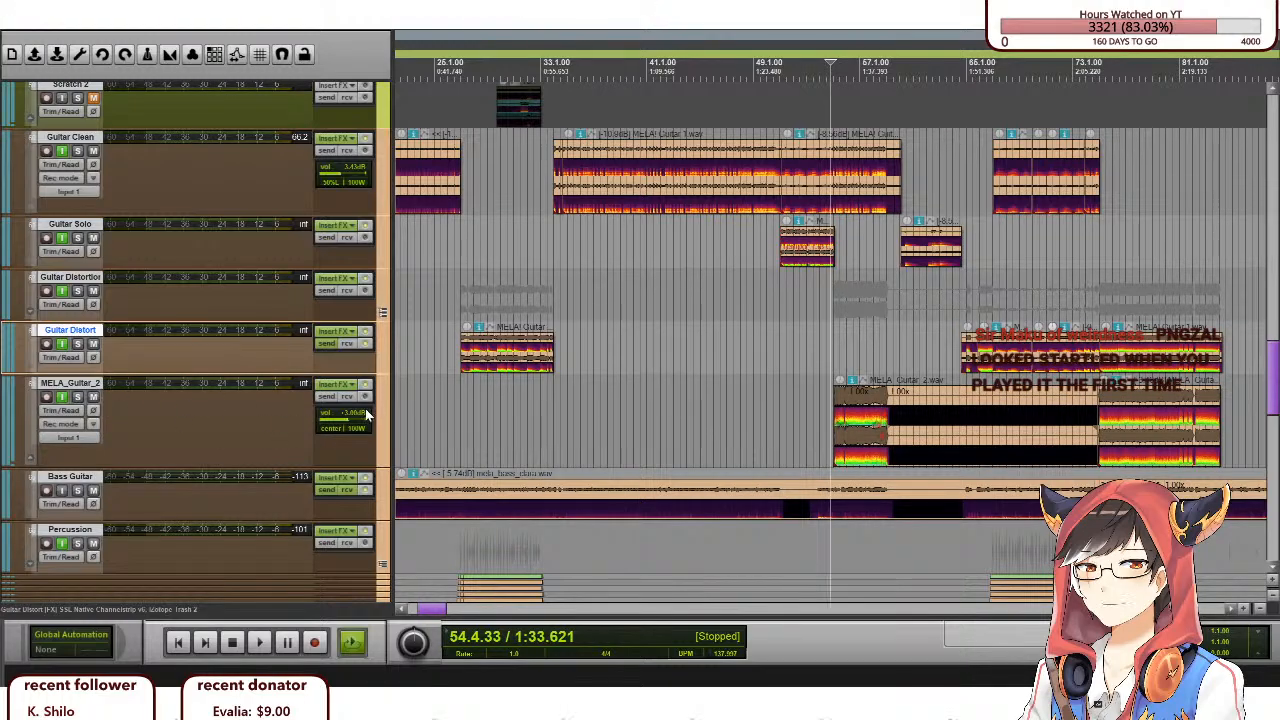
scroll(320, 390, down, 4)
scroll(250, 378, up, 1)
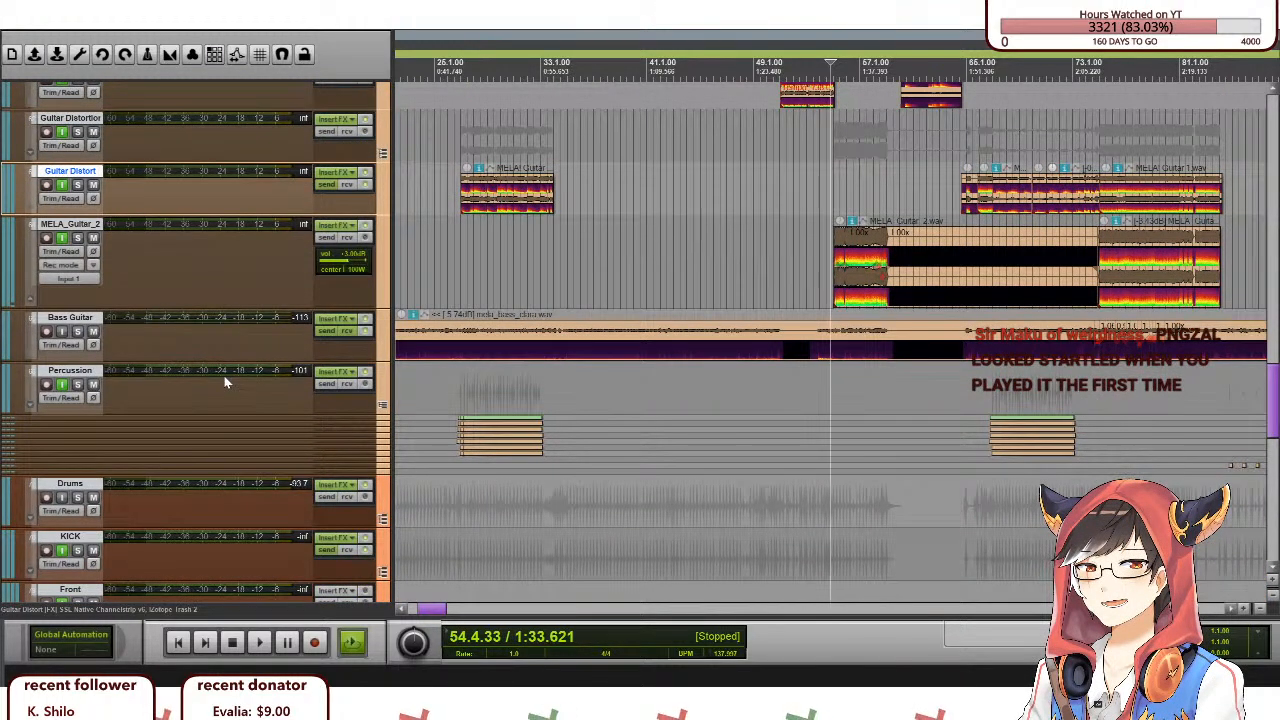
scroll(225, 382, up, 4)
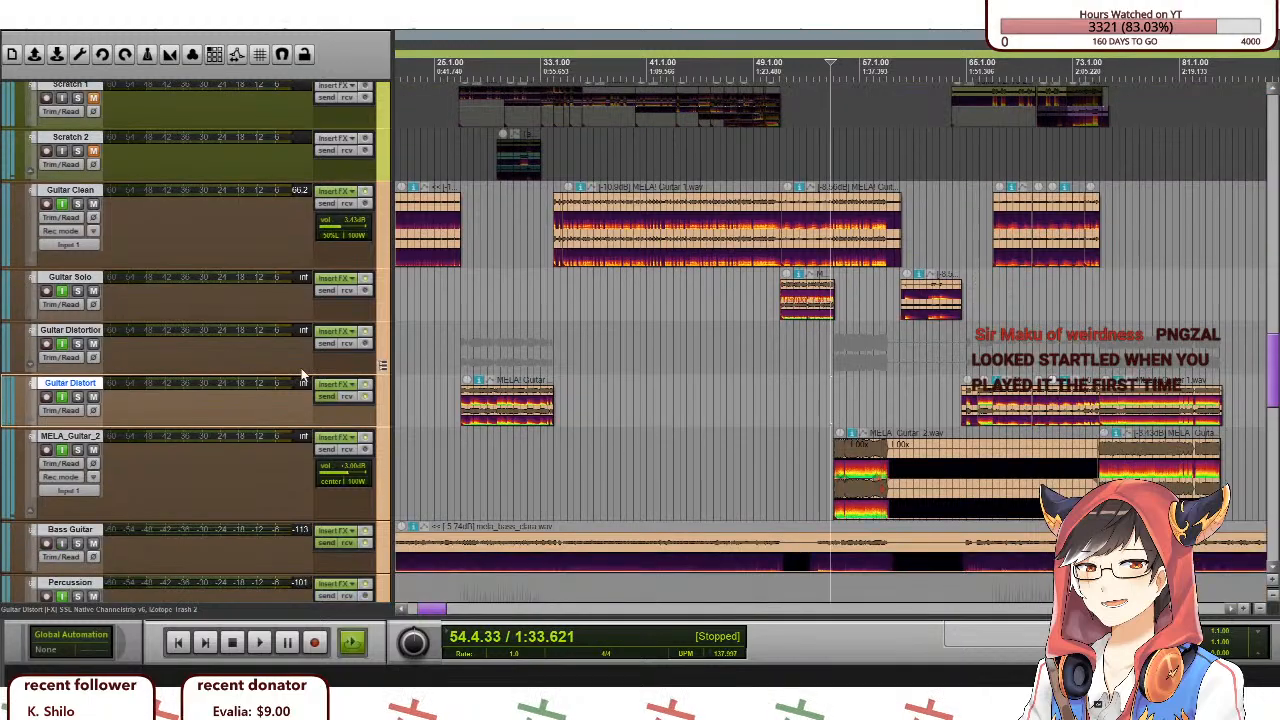
scroll(792, 413, down, 4)
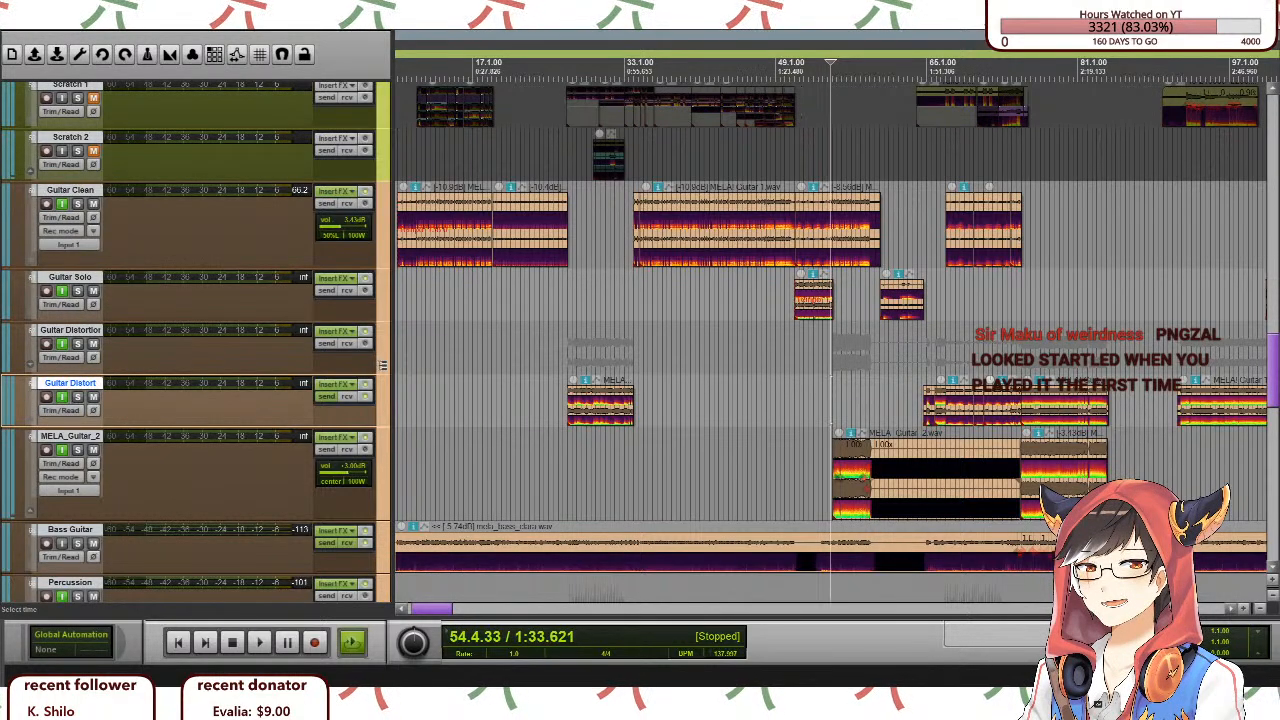
Place the edit cursor in bar 50 on Guitar Distortion and look over the guitar clips across the whole song.
click(791, 337)
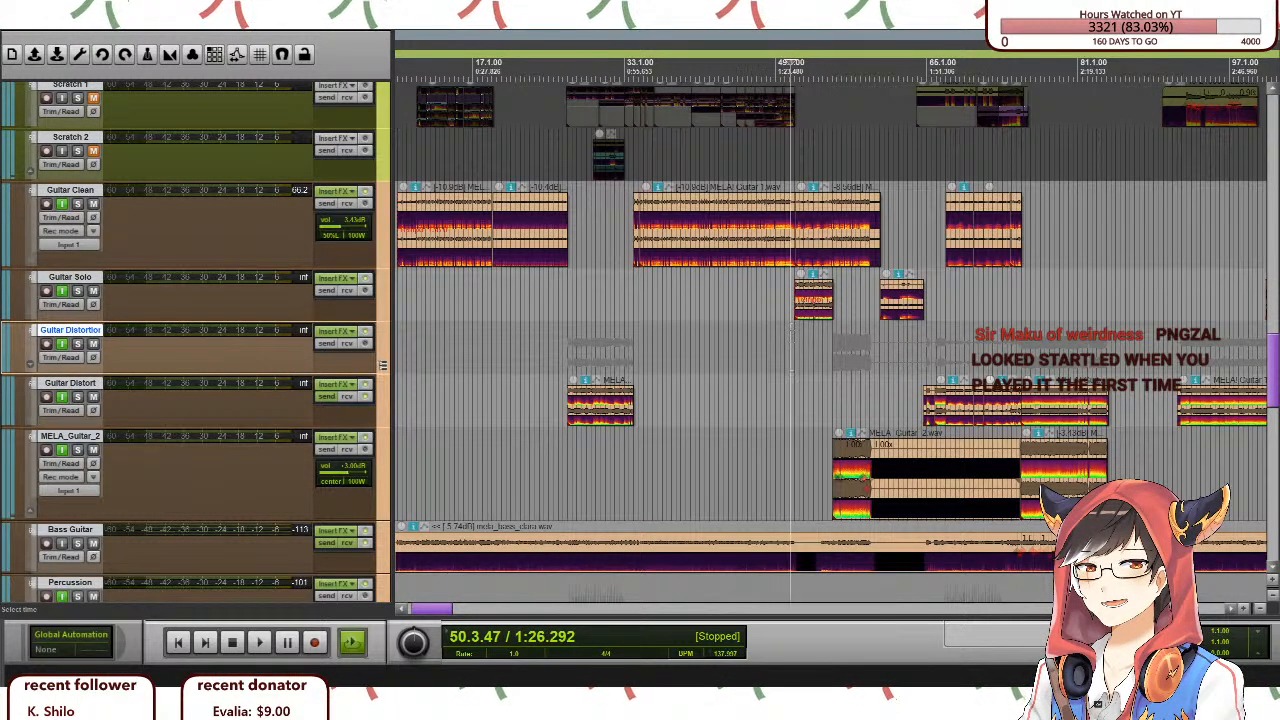
scroll(791, 337, down, 2)
scroll(420, 337, up, 1)
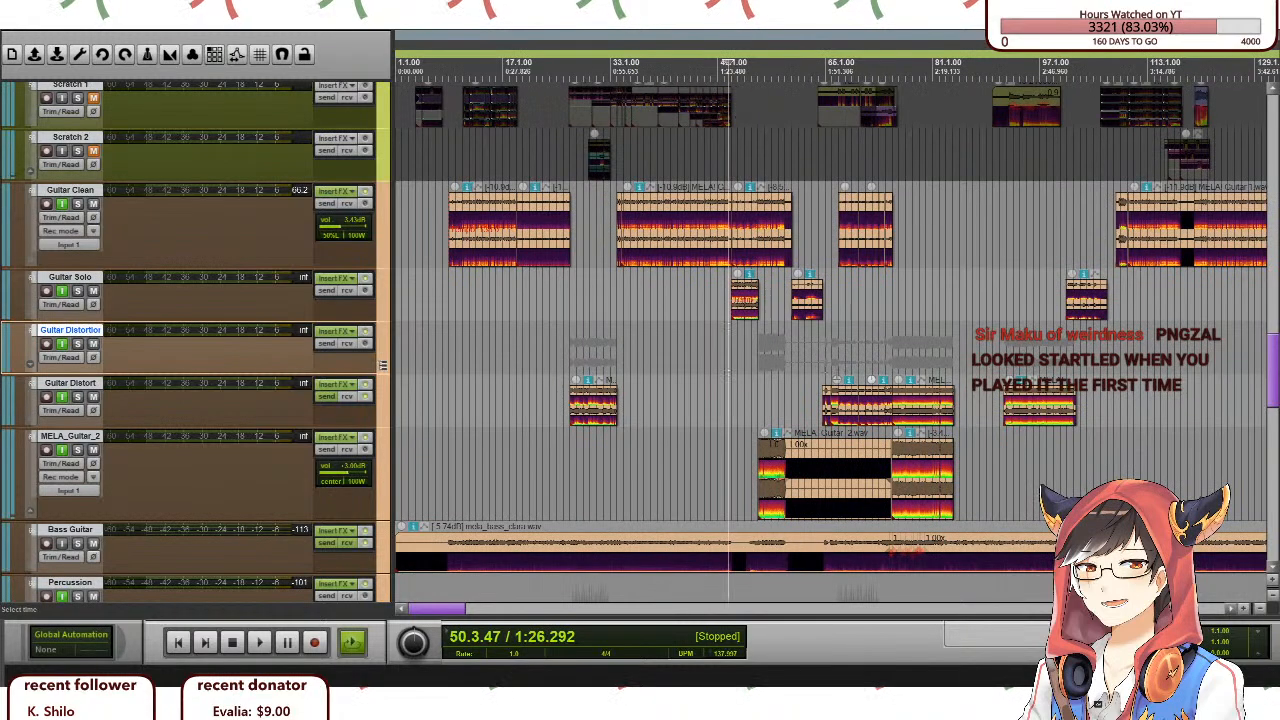
scroll(420, 337, down, 1)
scroll(132, 527, down, 3)
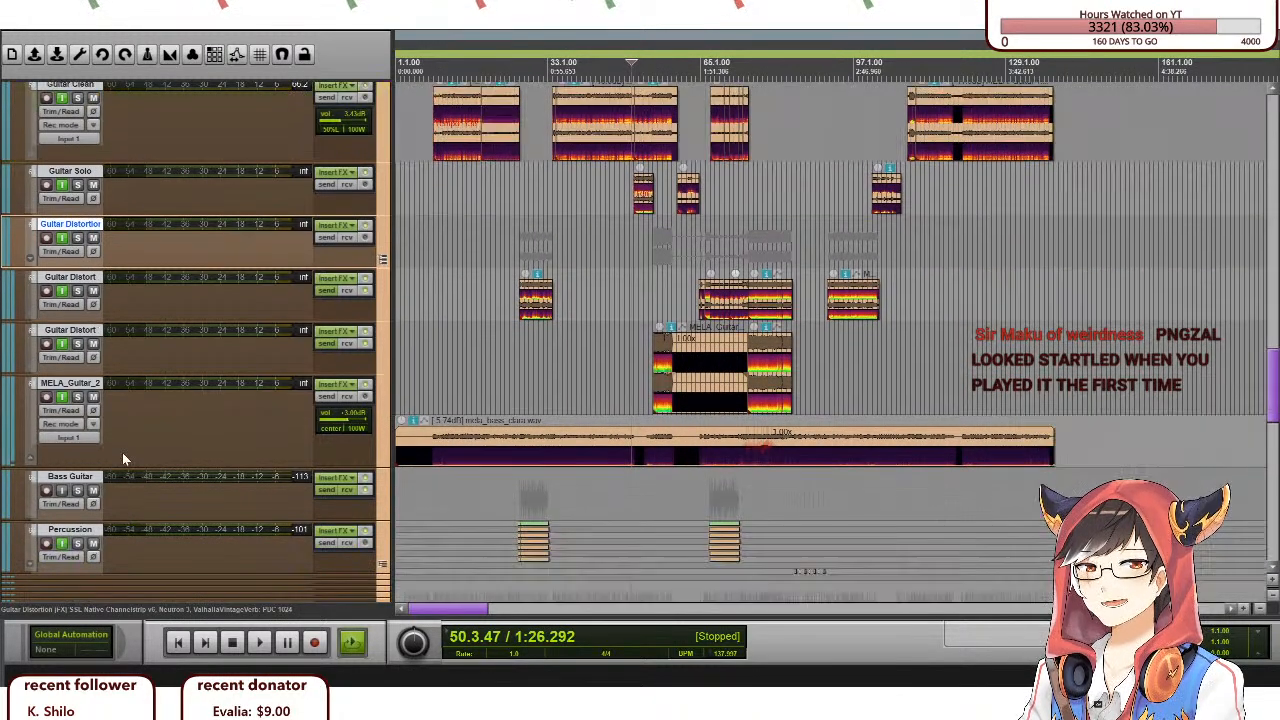
scroll(313, 453, up, 3)
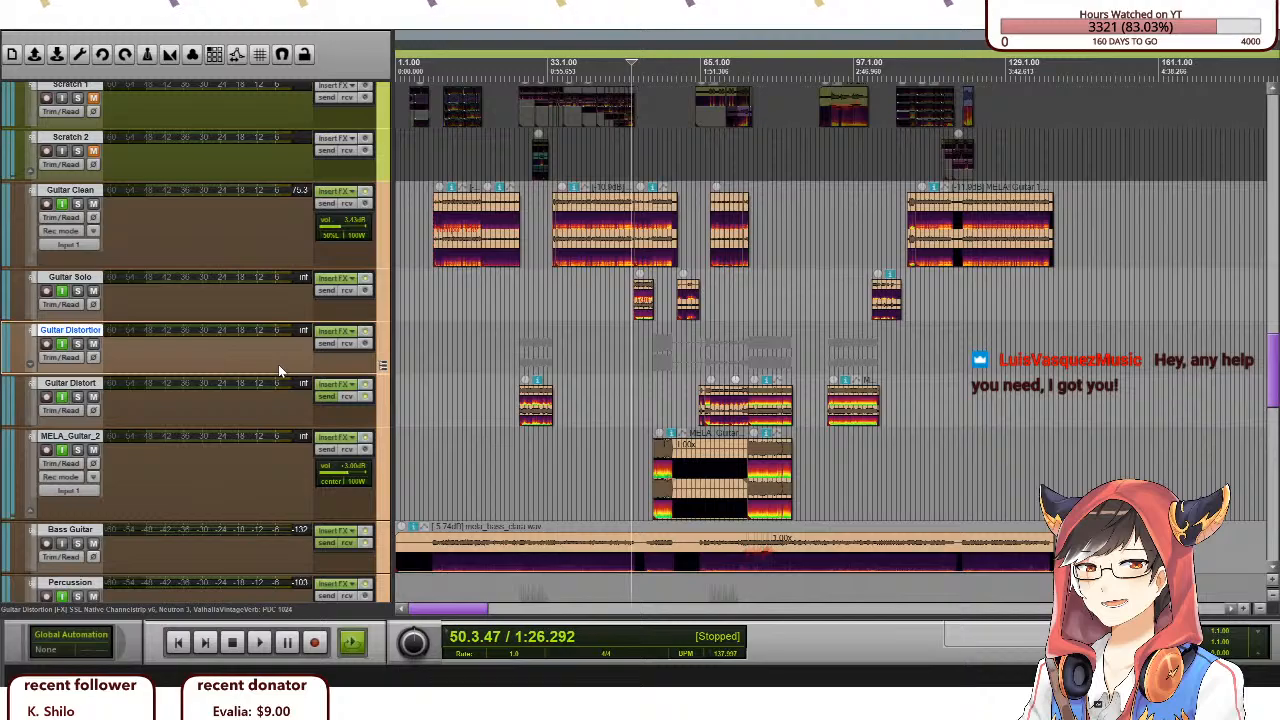
Expand the Percussion folder to show its child tracks and solo it, with the edit cursor placed in bar 25.
scroll(296, 461, down, 6)
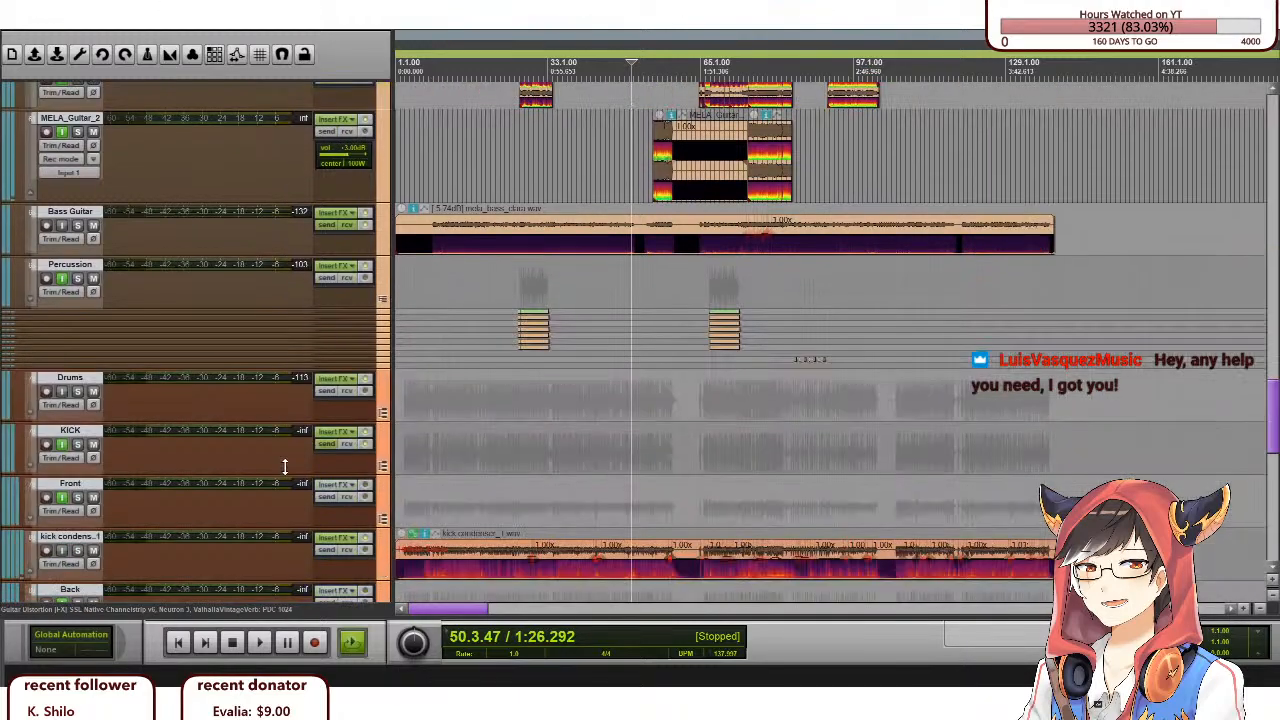
click(383, 300)
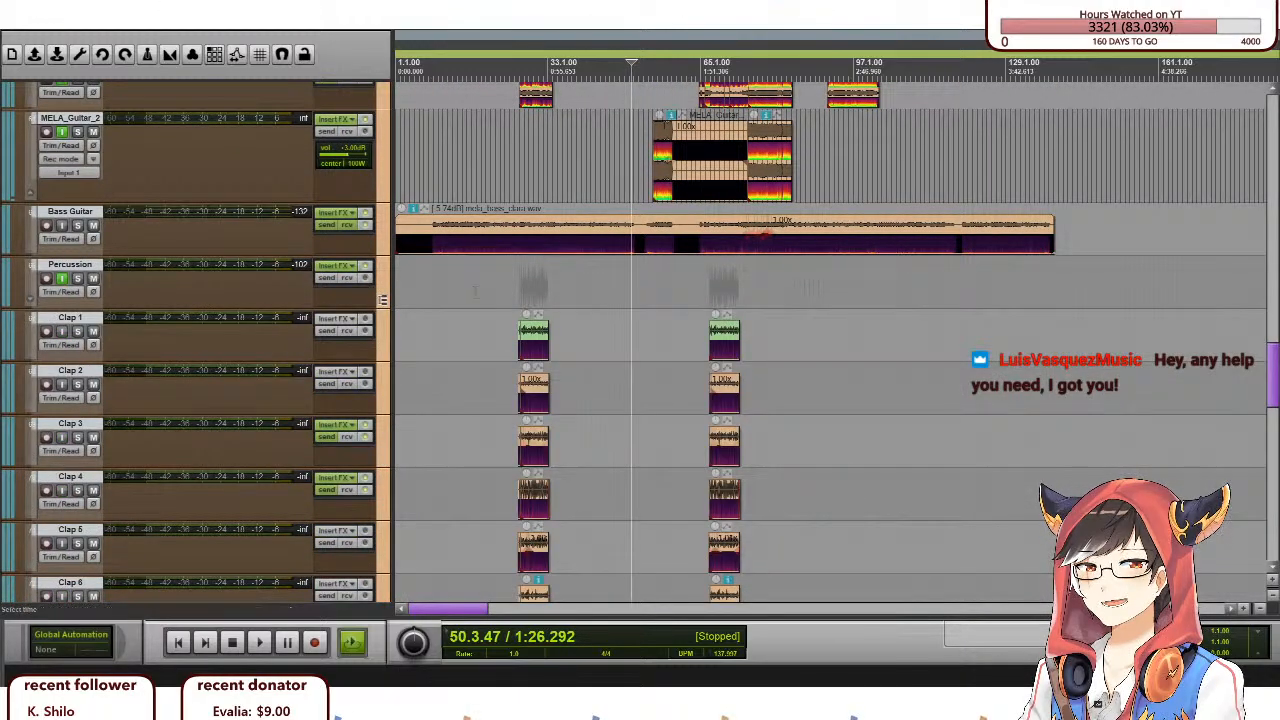
click(512, 275)
scroll(660, 330, up, 4)
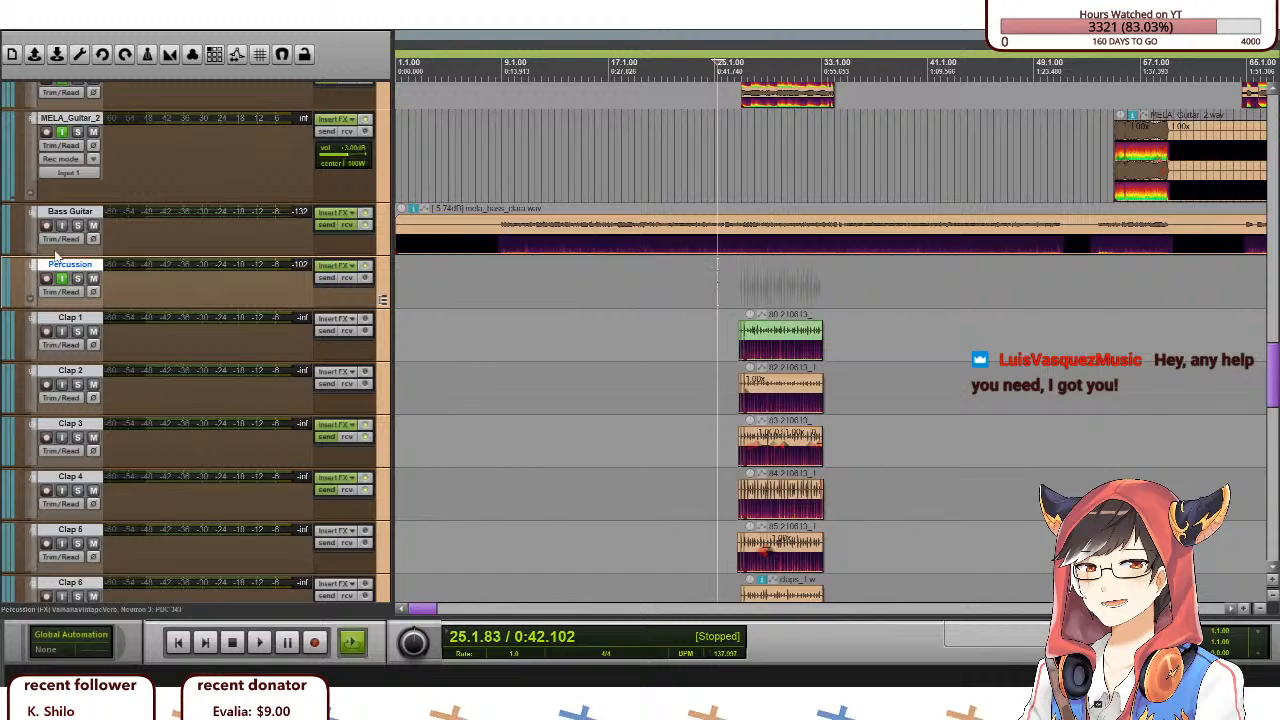
scroll(671, 337, down, 2)
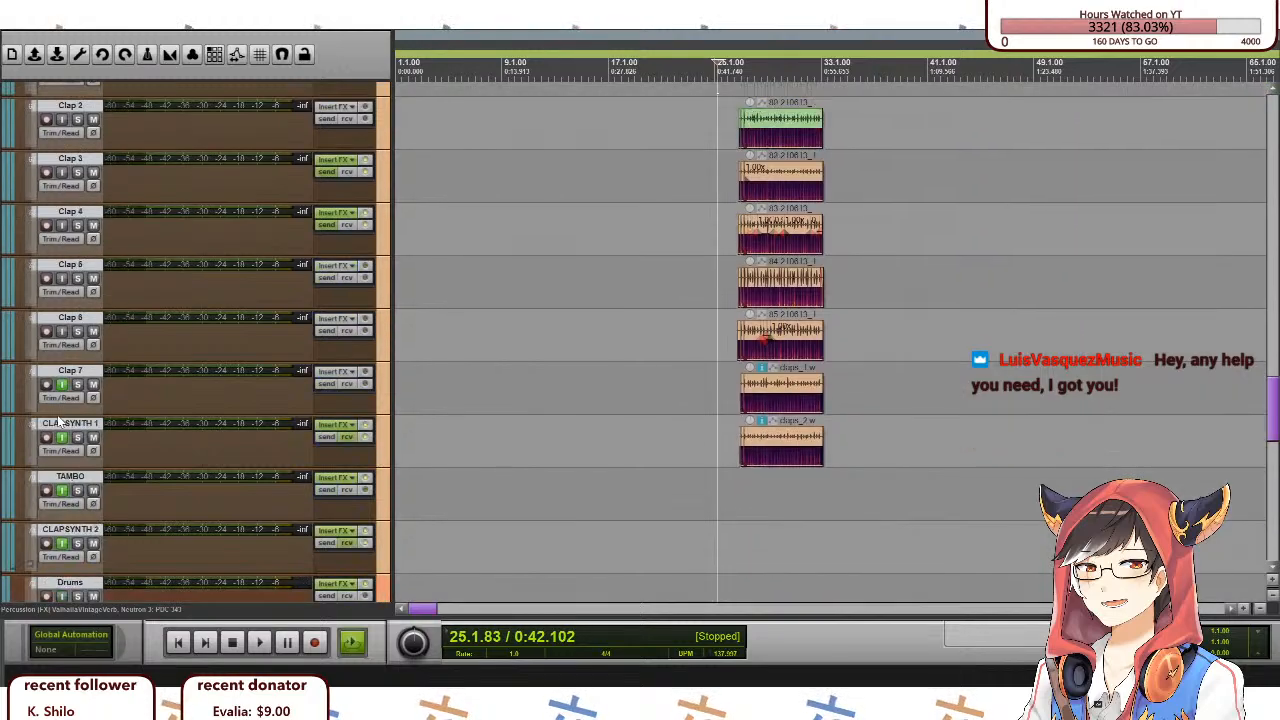
scroll(690, 340, down, 2)
scroll(280, 274, down, 2)
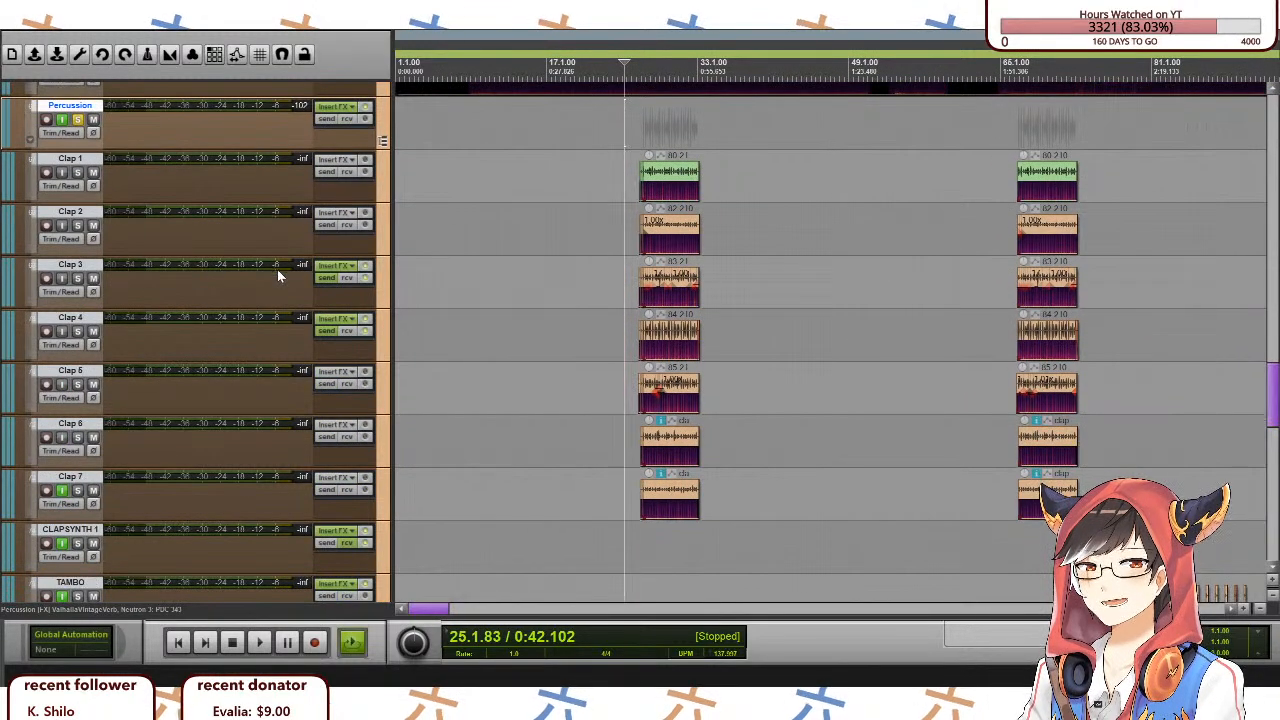
Place the edit cursor in bar 26 at the start of the first clap clips and look over the Percussion folder's tracks.
scroll(686, 316, down, 2)
scroll(686, 315, up, 2)
scroll(700, 328, up, 3)
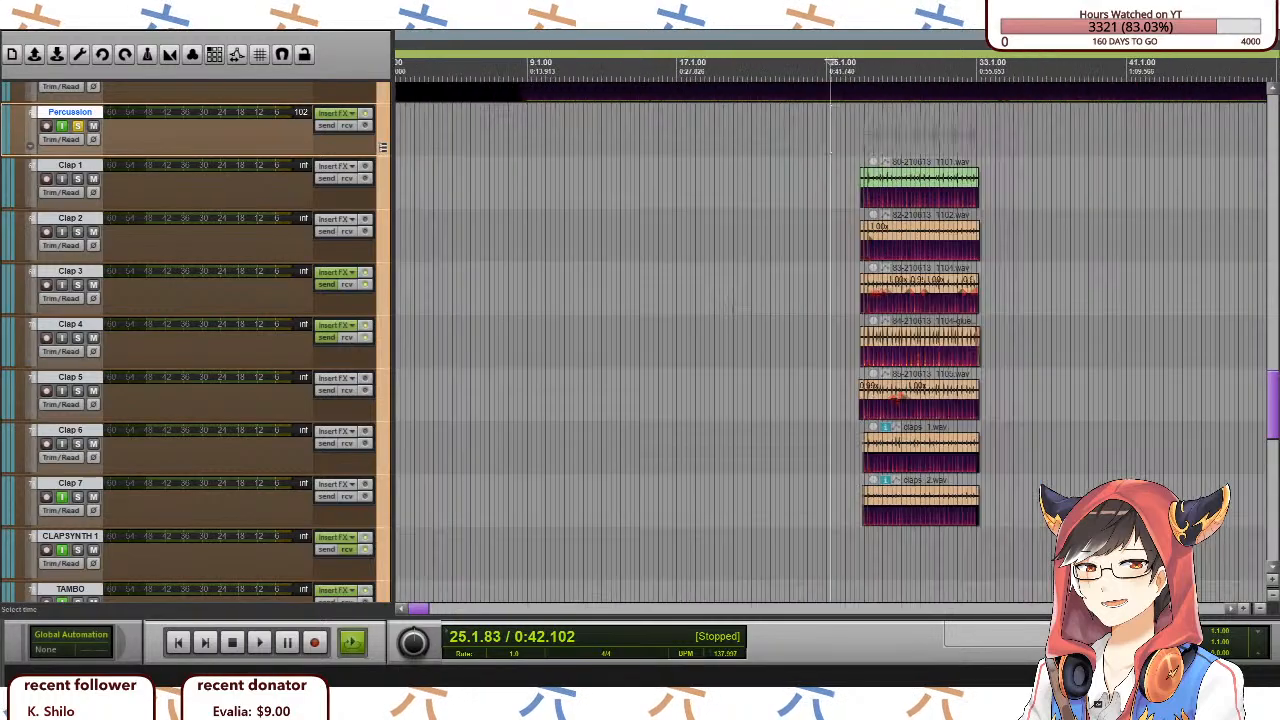
scroll(700, 328, down, 1)
click(864, 142)
scroll(927, 205, up, 5)
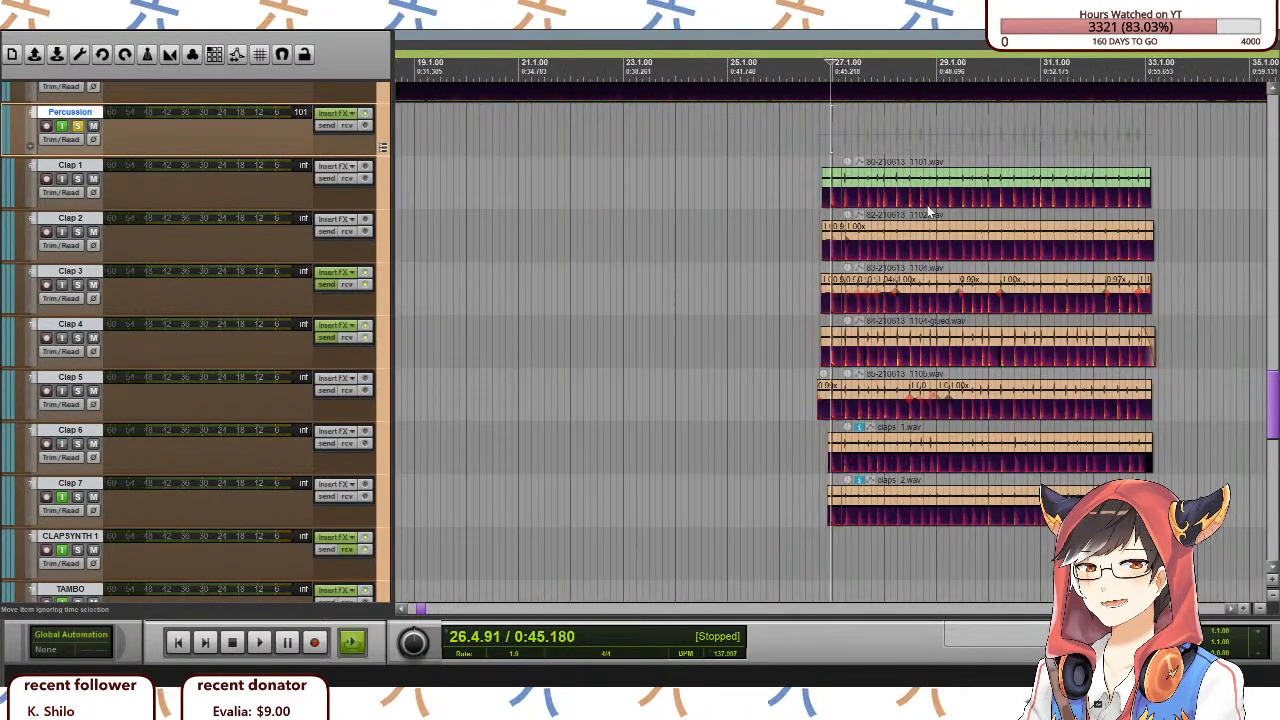
scroll(884, 189, down, 5)
scroll(884, 189, down, 1)
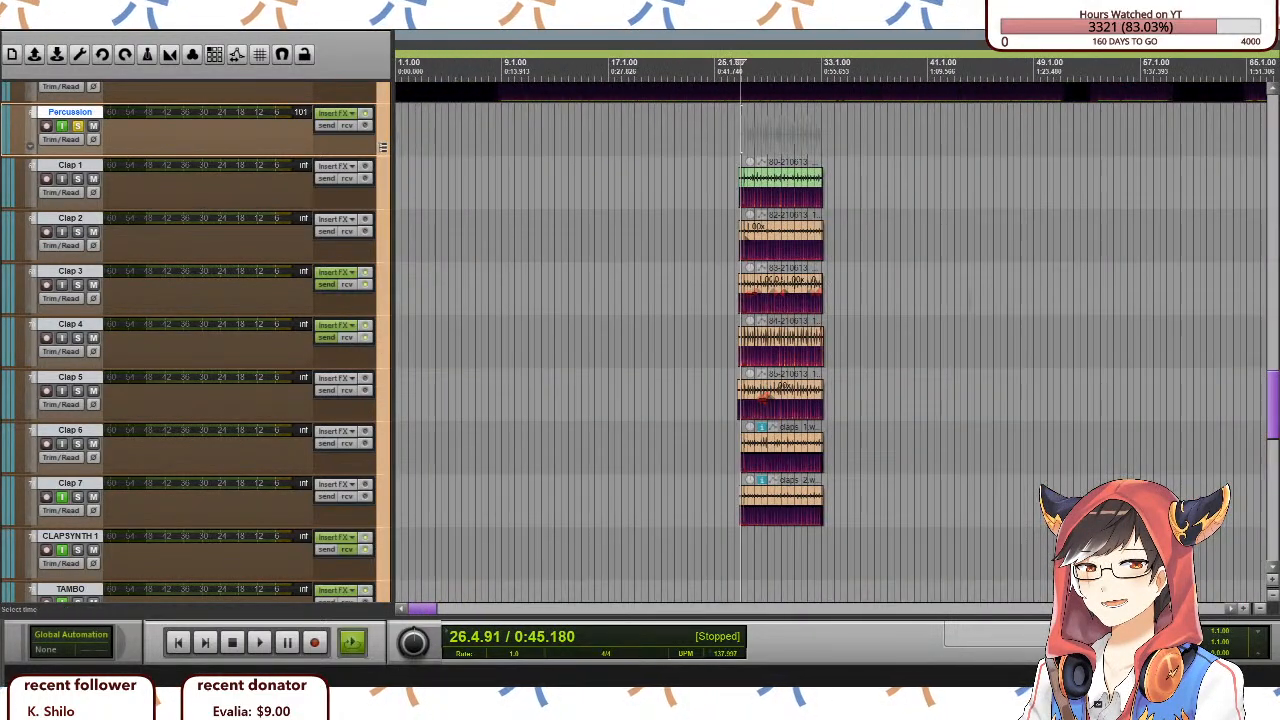
scroll(237, 425, down, 3)
scroll(158, 457, up, 1)
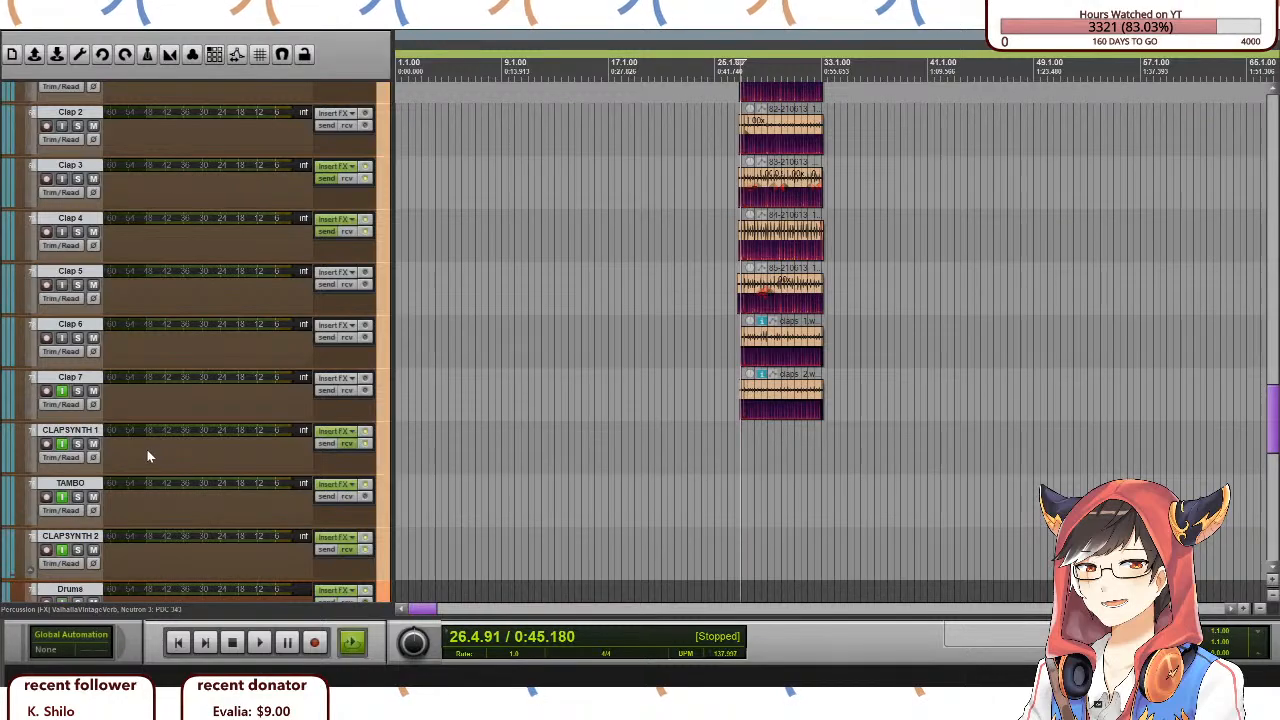
Mute the CLAPSYNTH 1 and CLAPSYNTH 2 tracks in the Percussion folder.
scroll(146, 448, up, 1)
scroll(150, 250, up, 2)
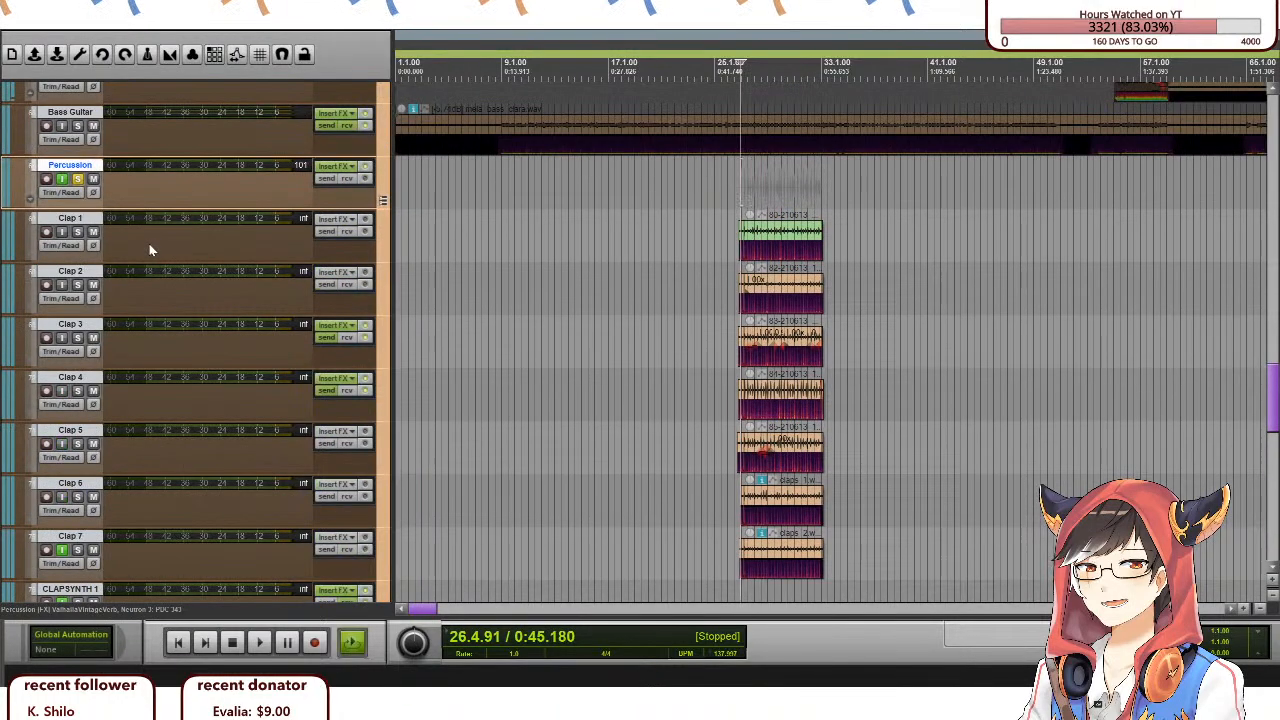
scroll(310, 321, down, 1)
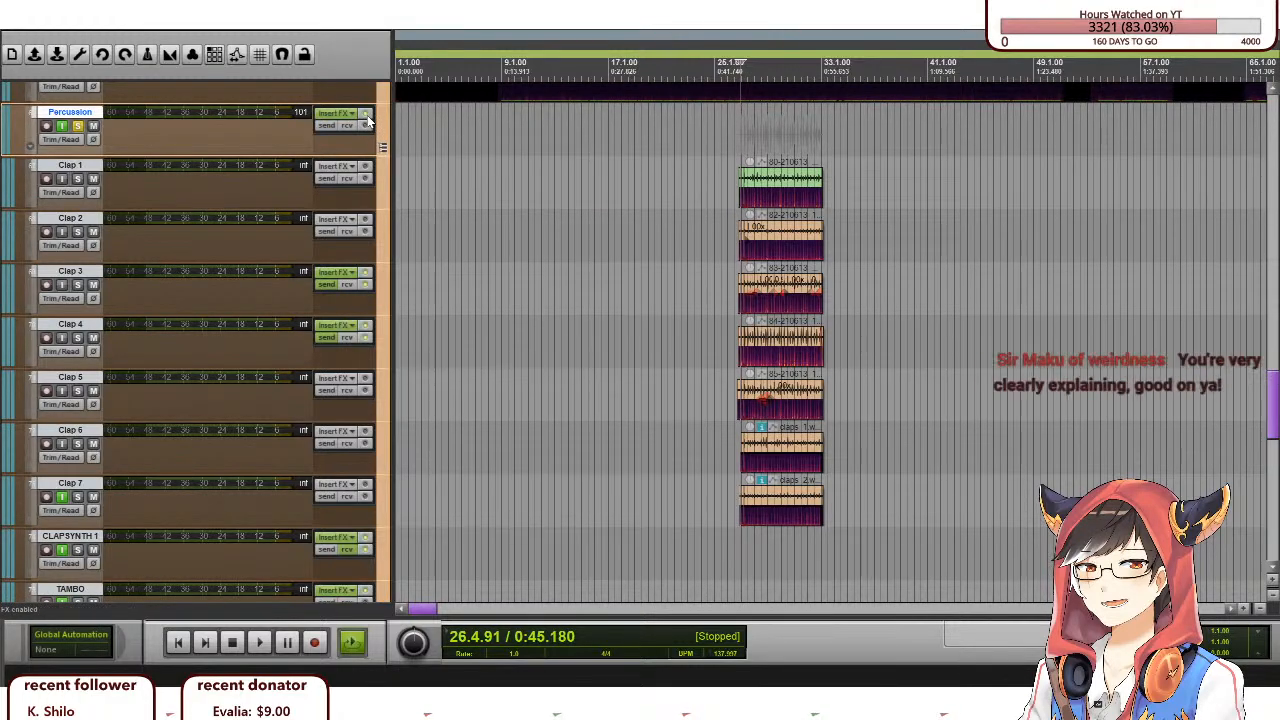
scroll(358, 185, down, 2)
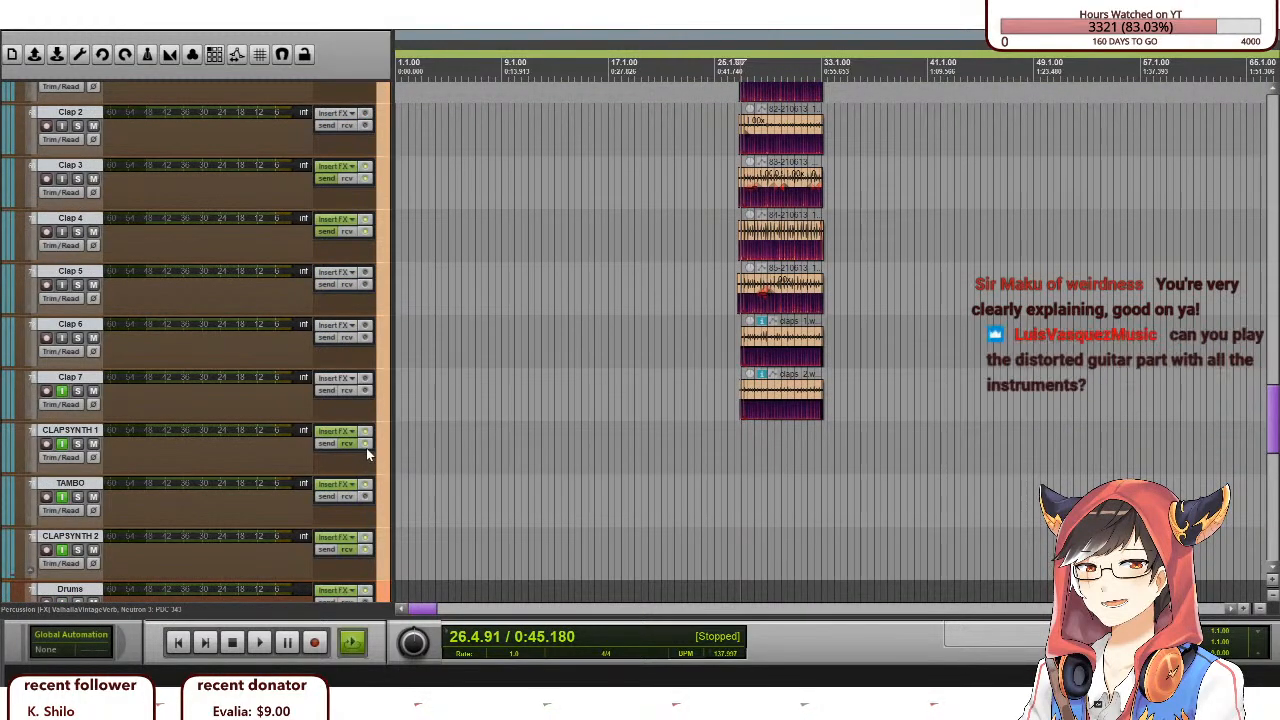
click(93, 444)
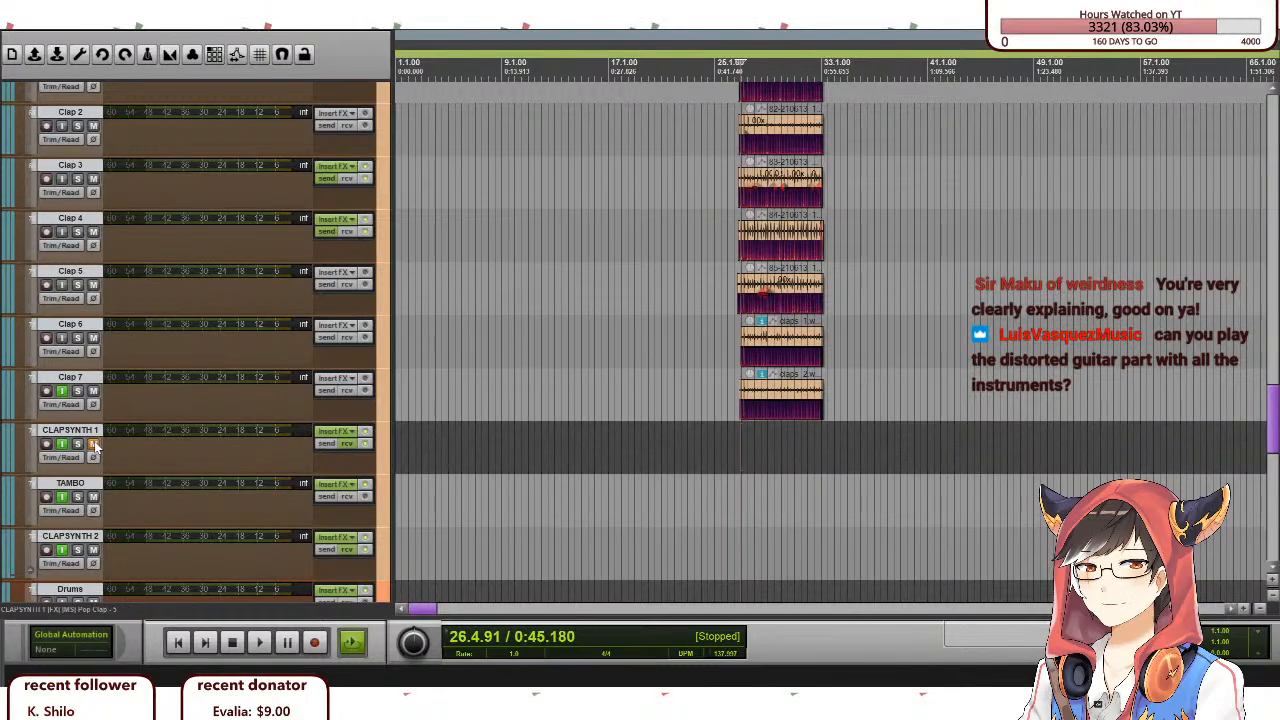
click(94, 551)
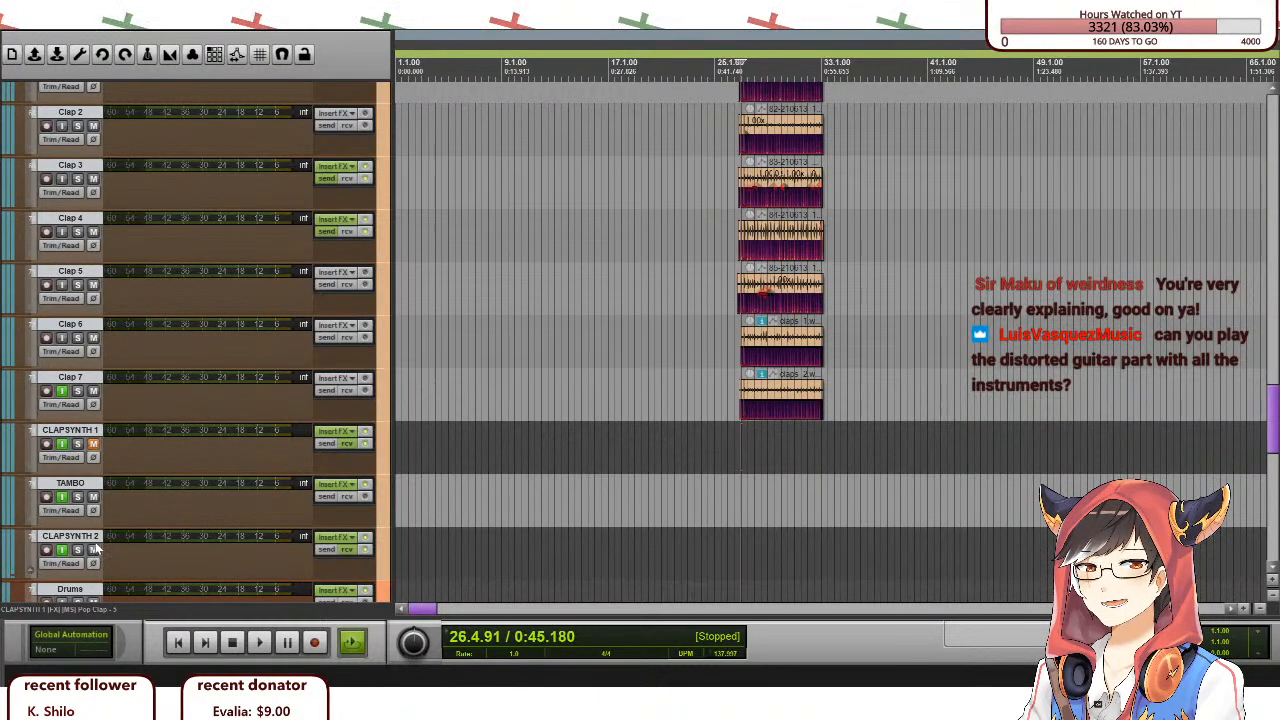
Play the soloed recorded claps from bar 26 with the Percussion folder's effects bypassed, and stop playback.
scroll(97, 550, up, 2)
scroll(897, 222, up, 2)
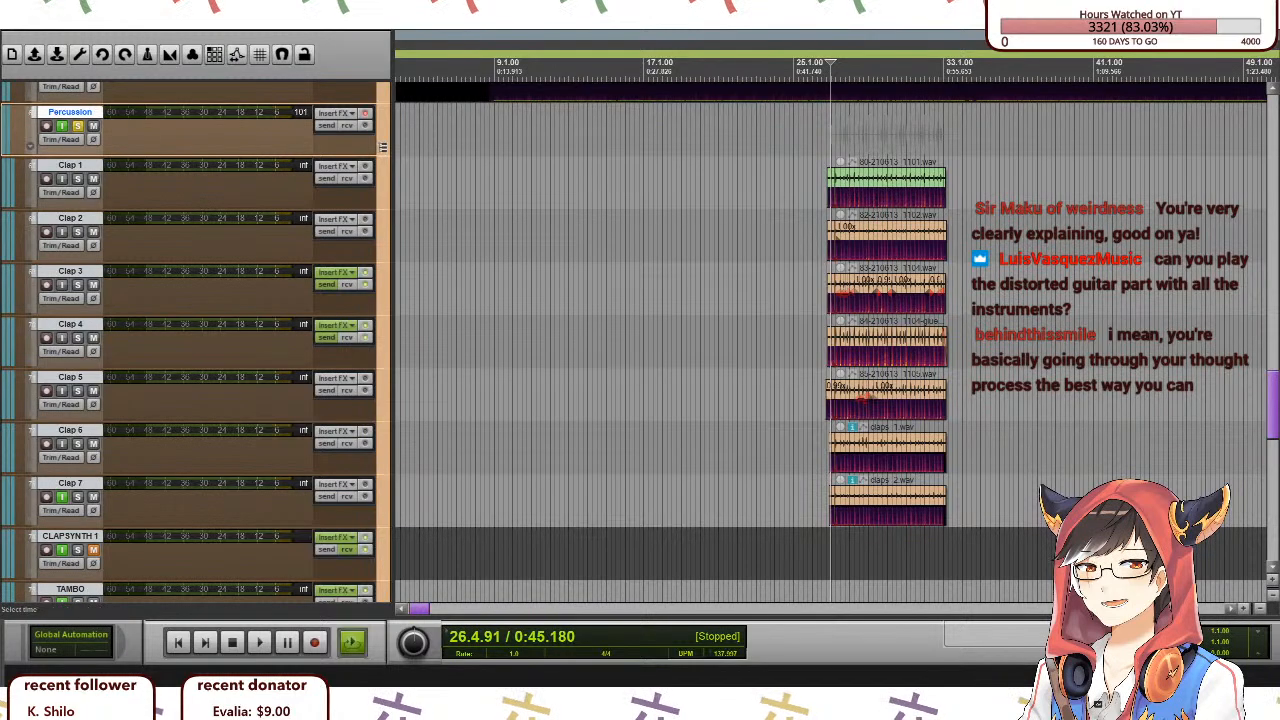
click(827, 137)
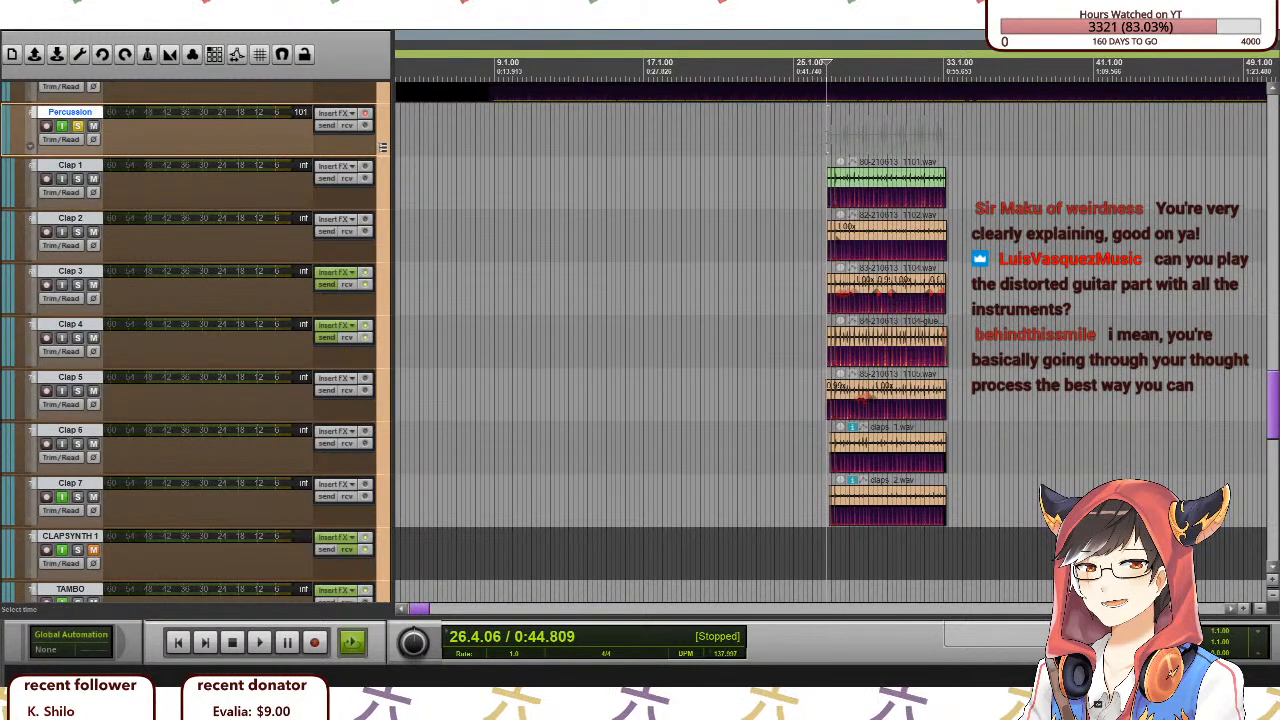
key(space)
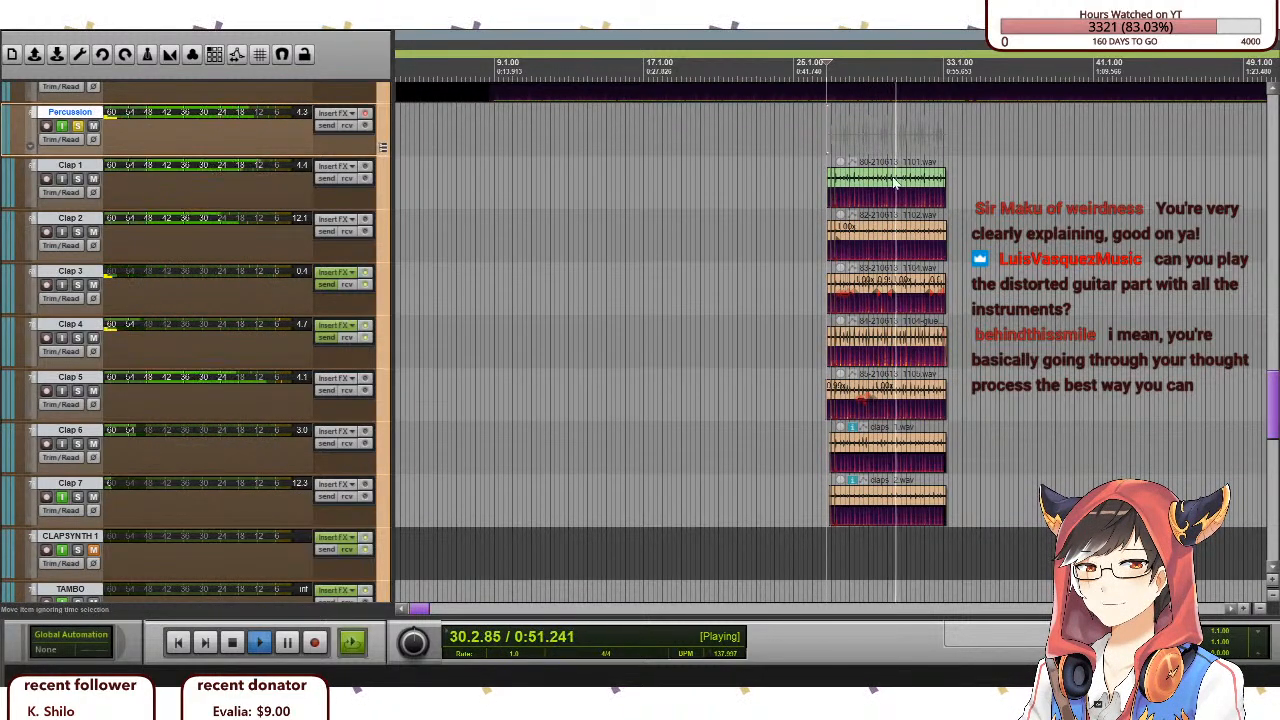
key(space)
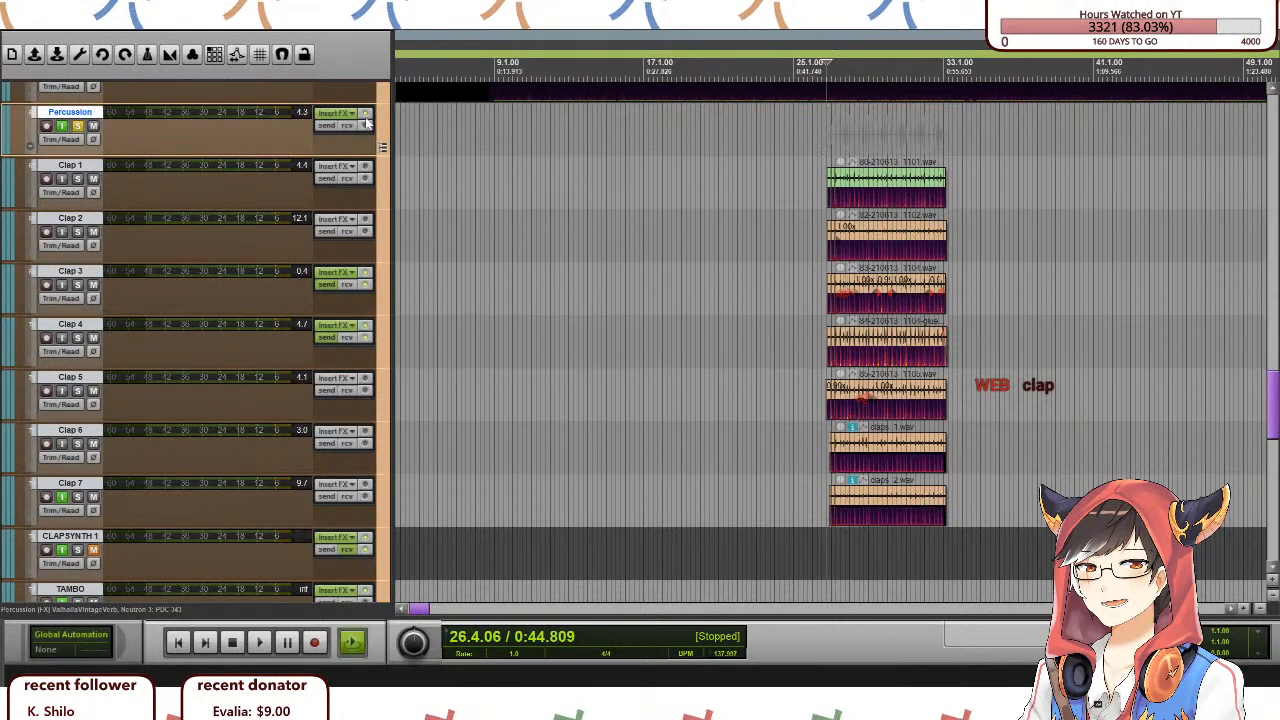
Unmute the CLAPSYNTH 1 and CLAPSYNTH 2 tracks.
scroll(264, 411, down, 1)
scroll(185, 535, down, 1)
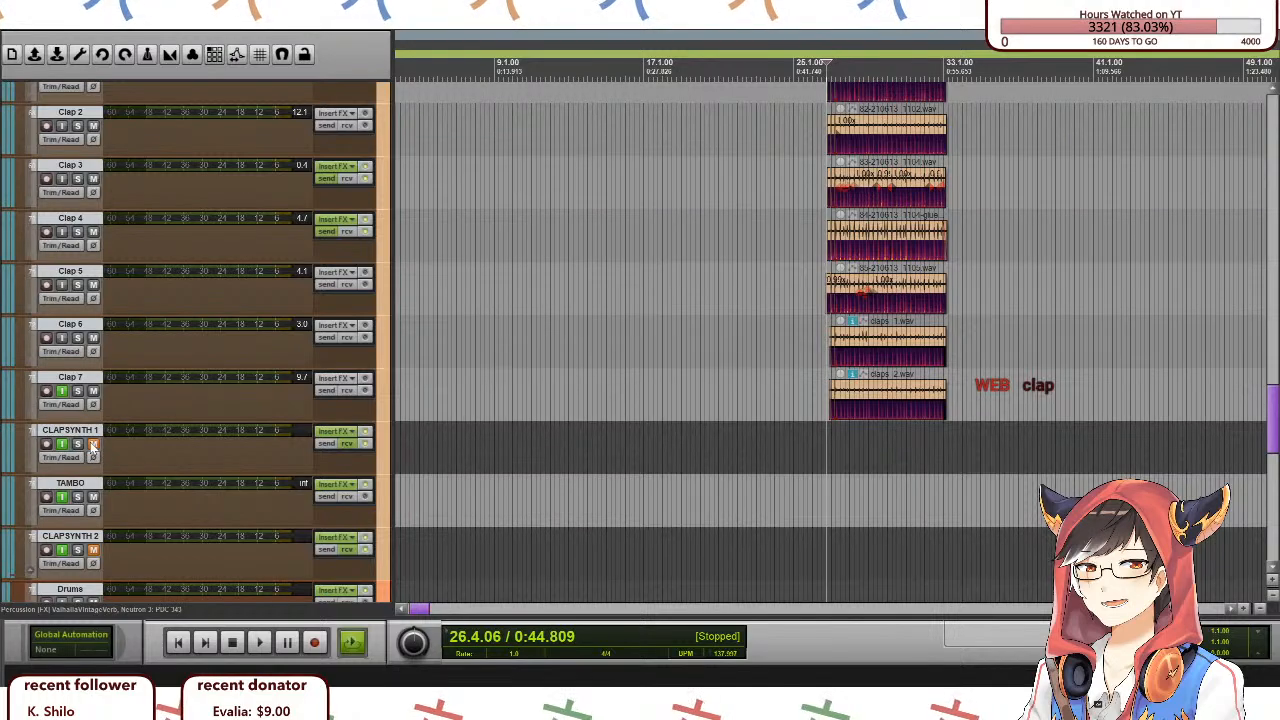
click(93, 444)
click(93, 550)
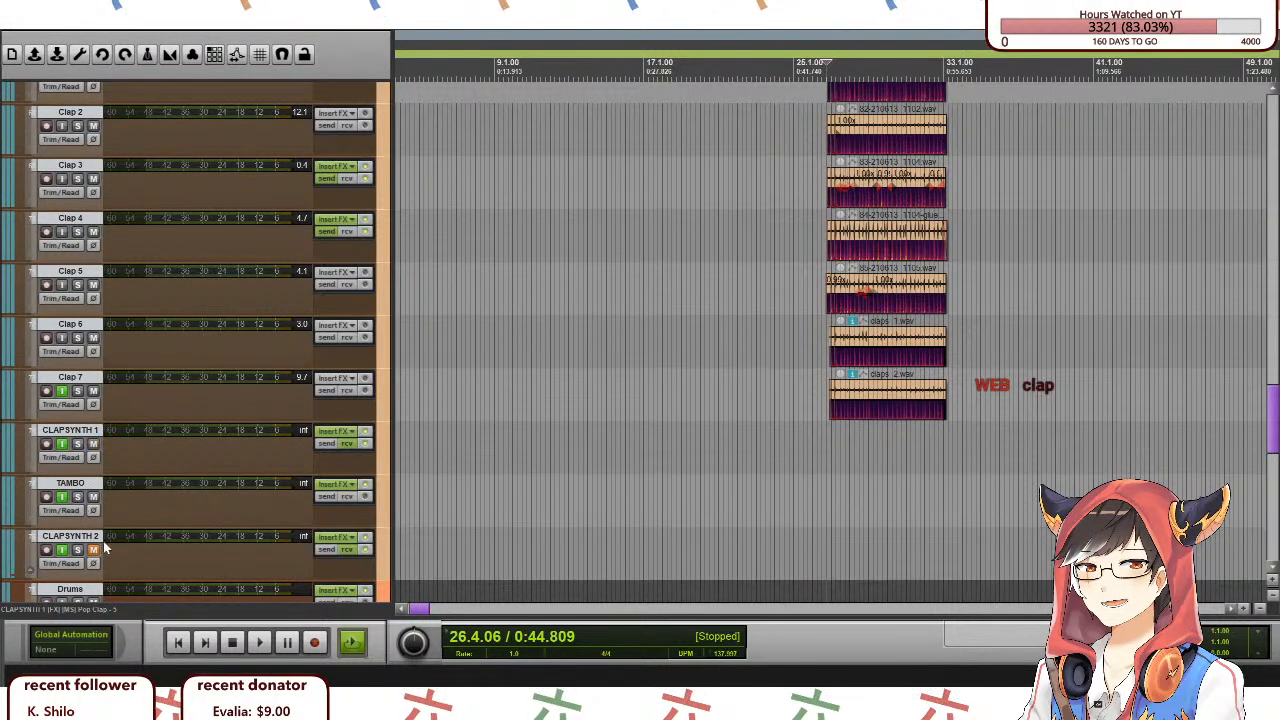
scroll(88, 549, down, 1)
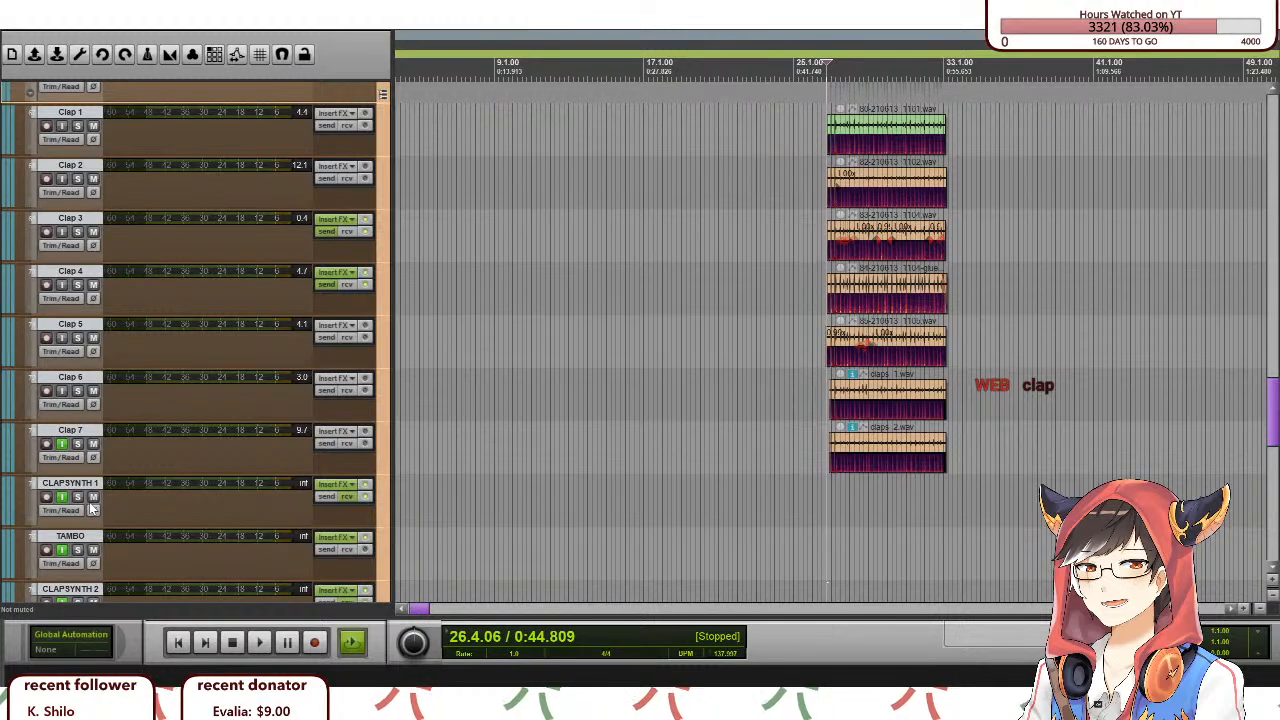
scroll(246, 506, up, 1)
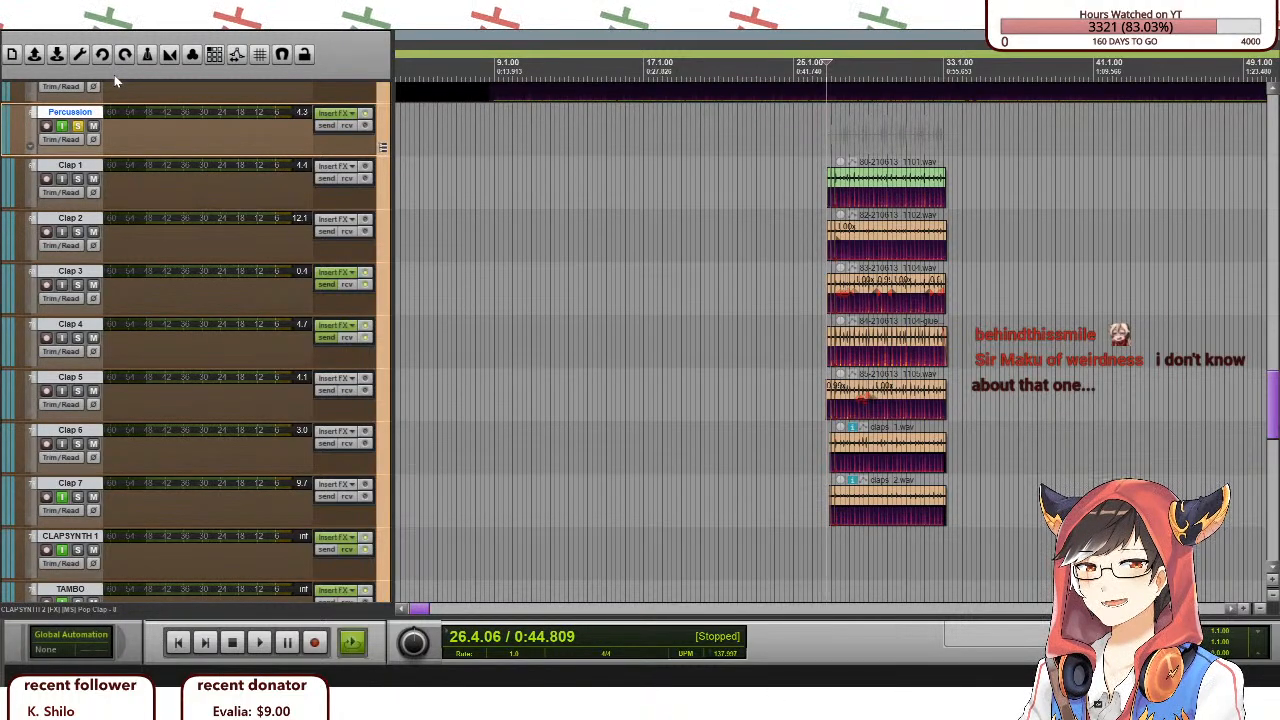
Play the first clap section again from bar 26 with the synth claps included, comparing the Percussion effects bypassed and enabled.
click(884, 60)
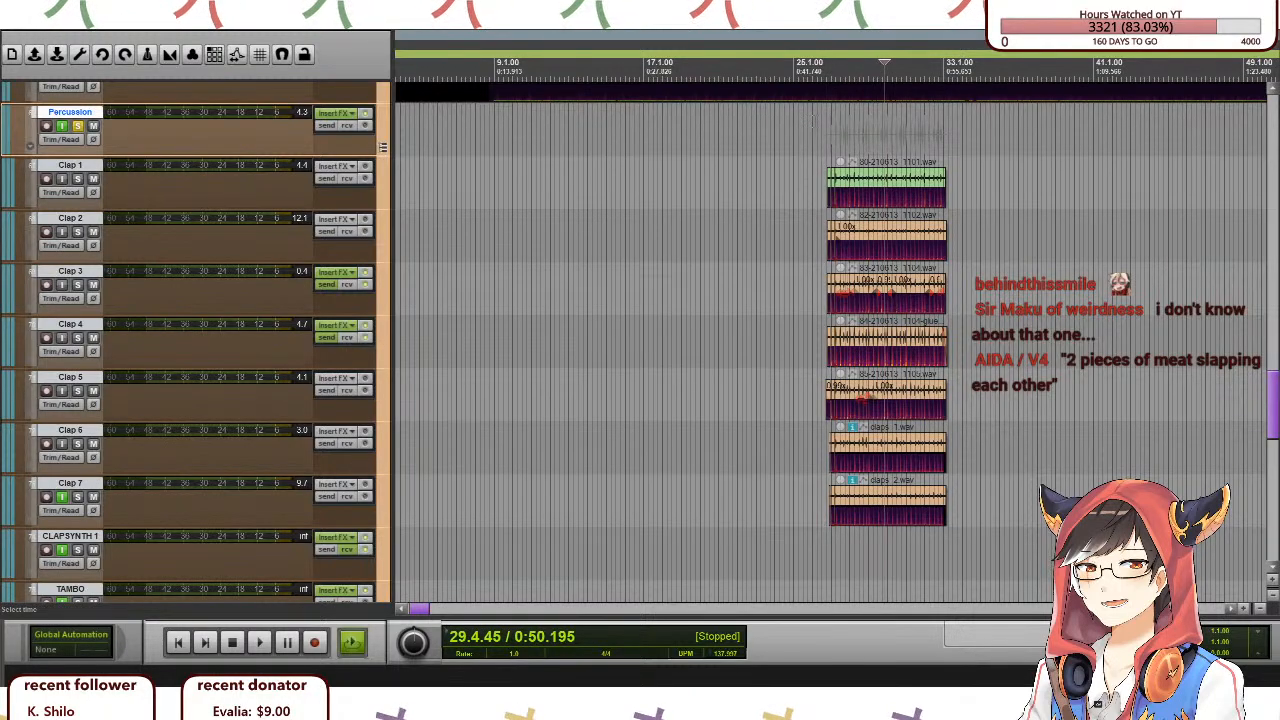
key(space)
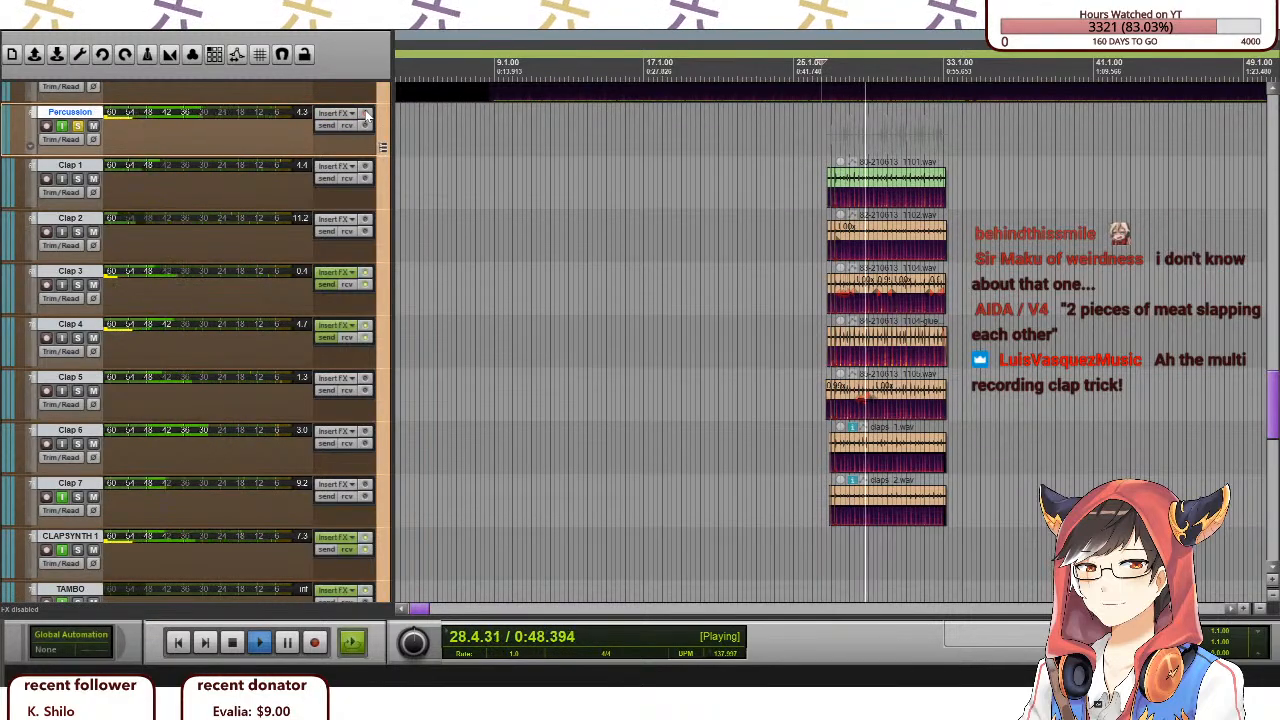
scroll(170, 362, down, 3)
scroll(168, 355, up, 3)
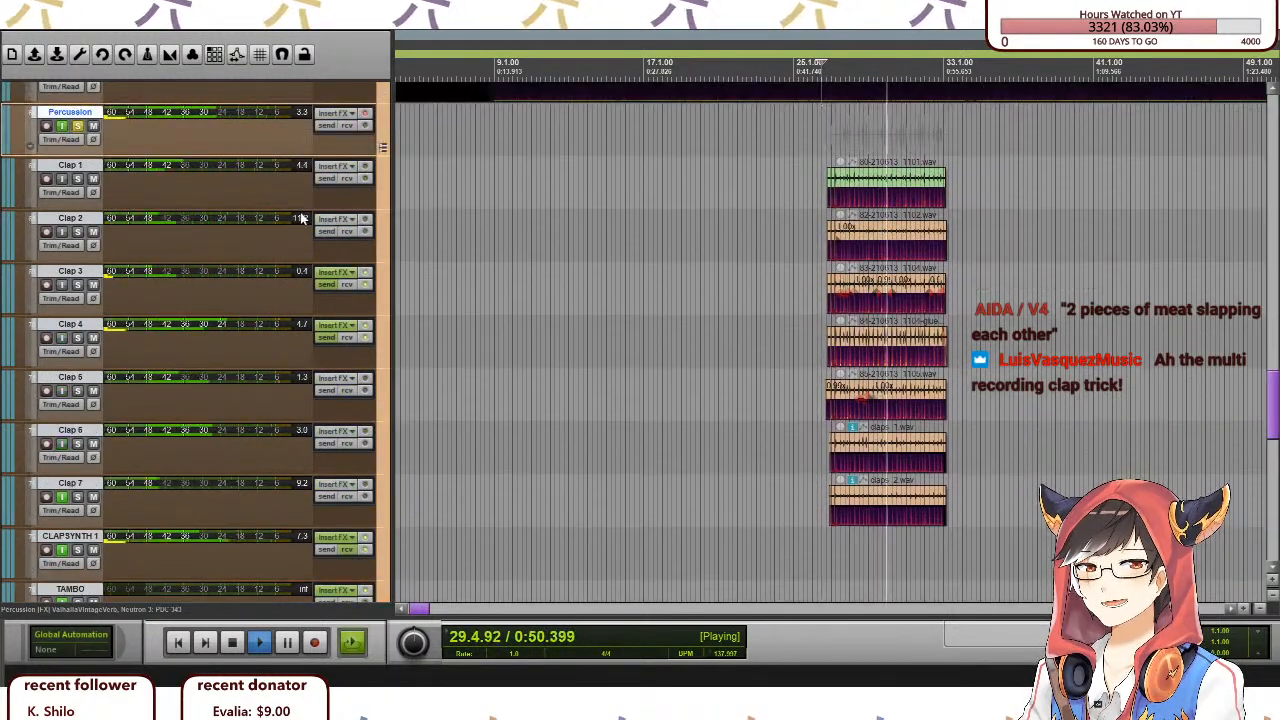
click(823, 132)
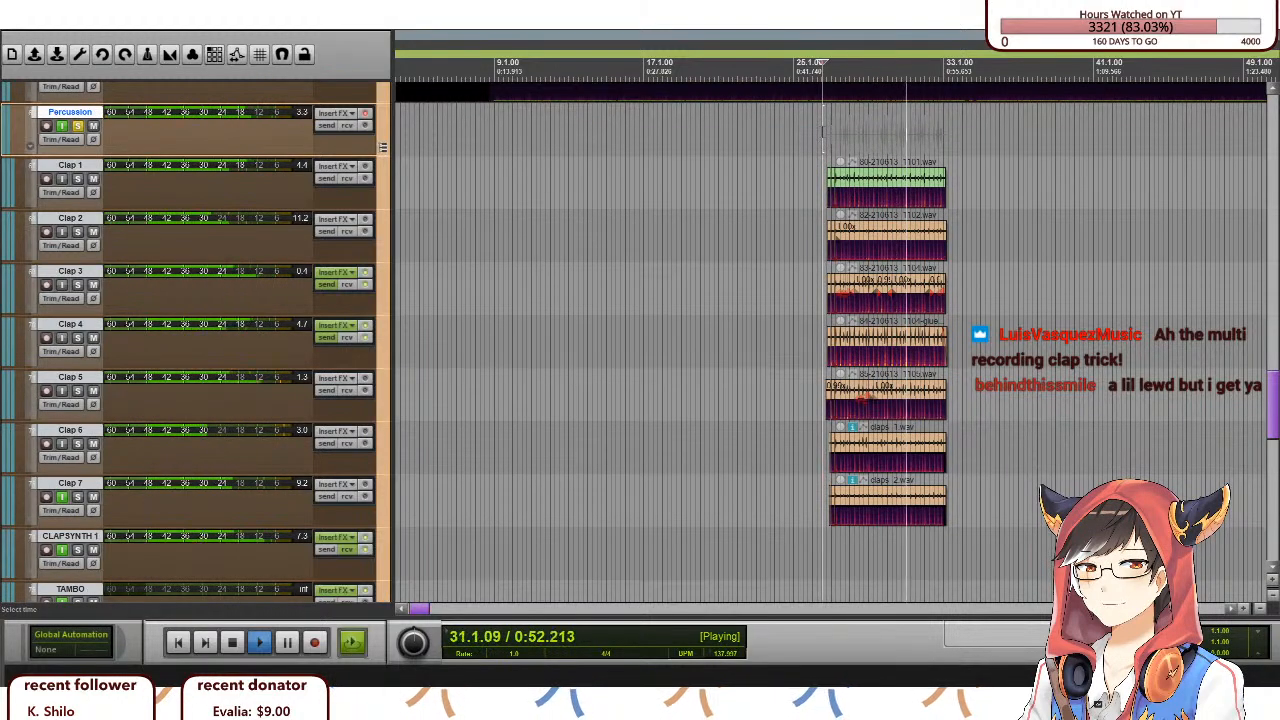
click(822, 132)
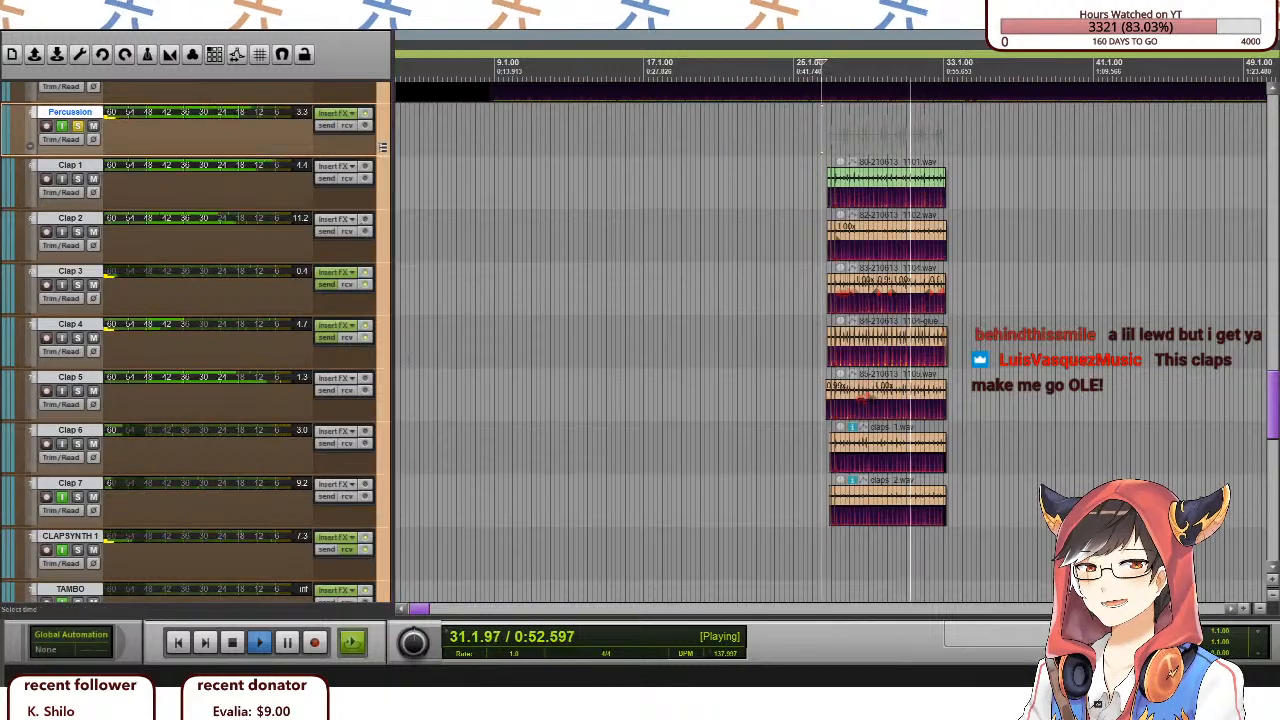
Audition the second clap section from bar 67 and stop playback.
scroll(685, 302, down, 2)
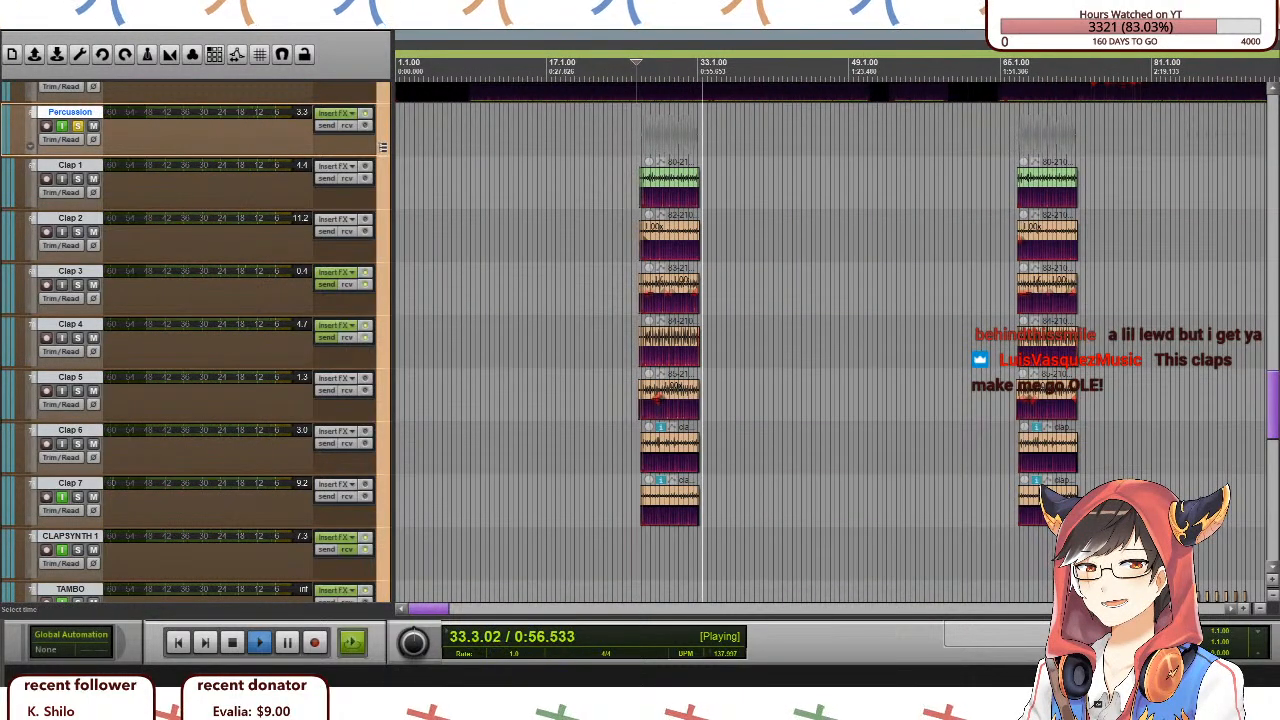
click(1008, 360)
scroll(938, 293, up, 2)
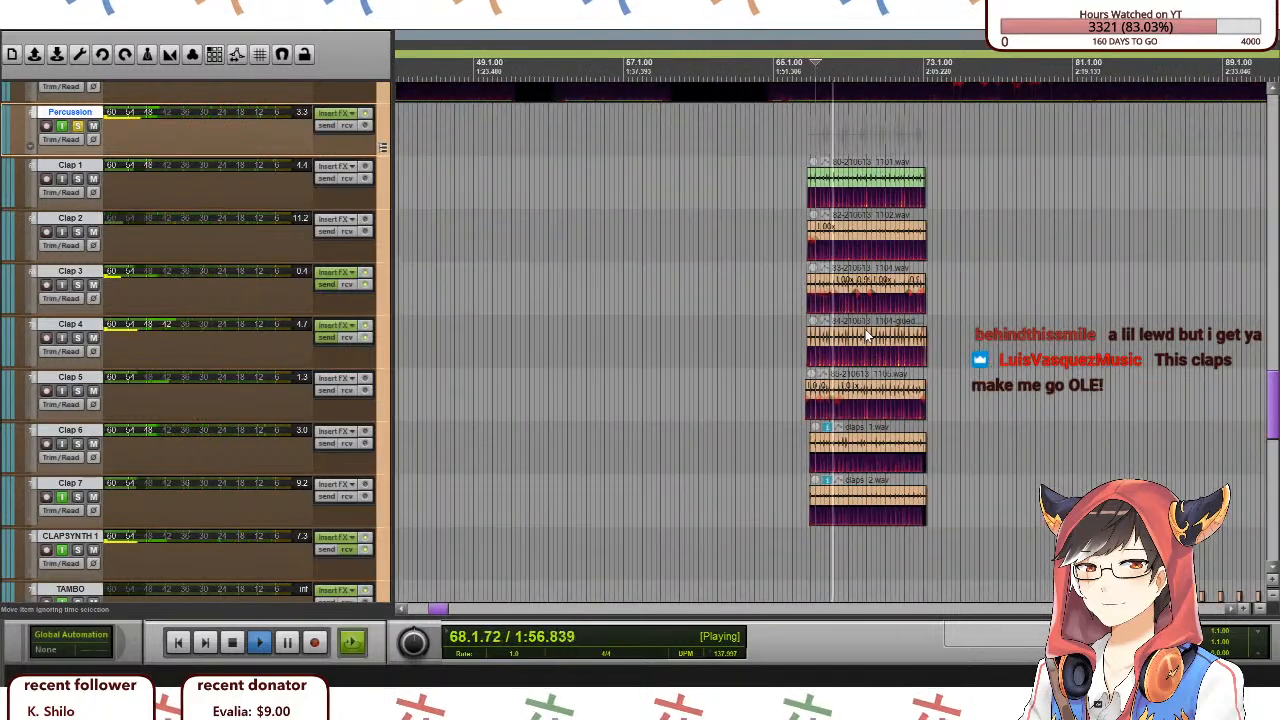
key(space)
Unsolo the Percussion folder and look over the guitar, bass and clap tracks around it.
scroll(471, 277, up, 1)
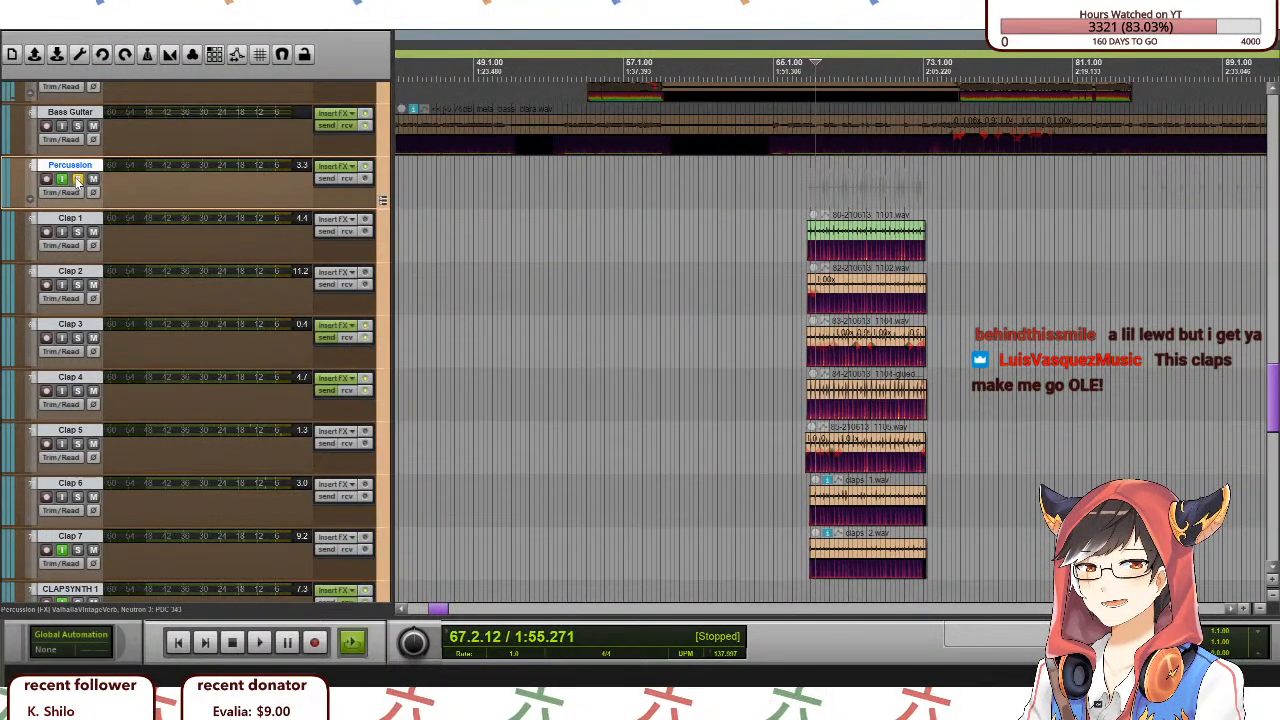
scroll(120, 165, up, 4)
scroll(228, 377, down, 2)
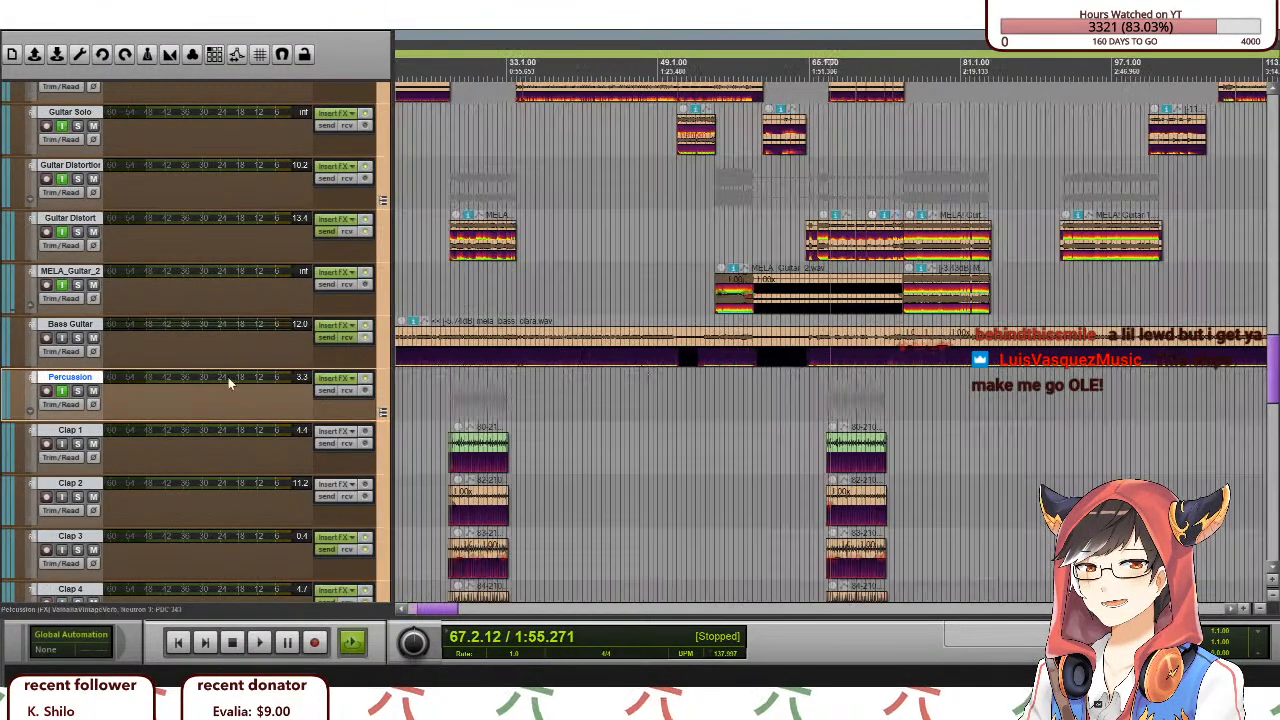
scroll(256, 496, down, 5)
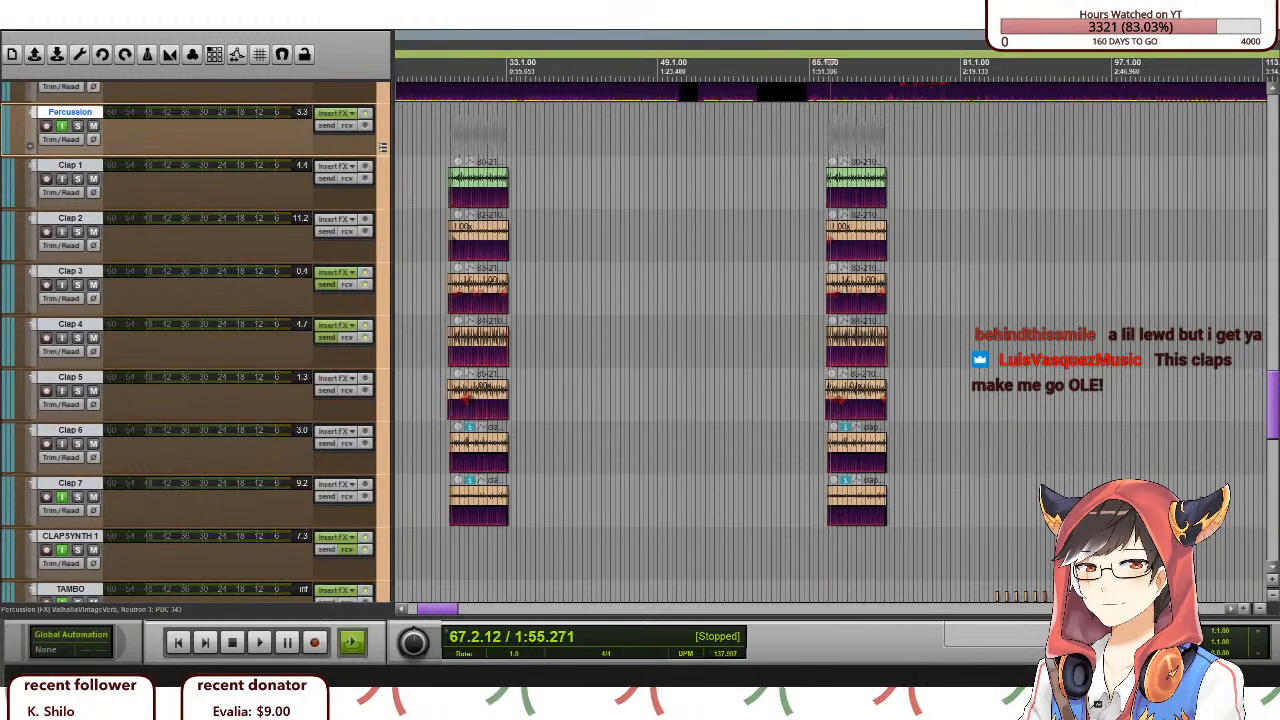
Switch away from the project and back, and place the edit cursor in bar 26 just before the first clap clips.
key(alt+Tab)
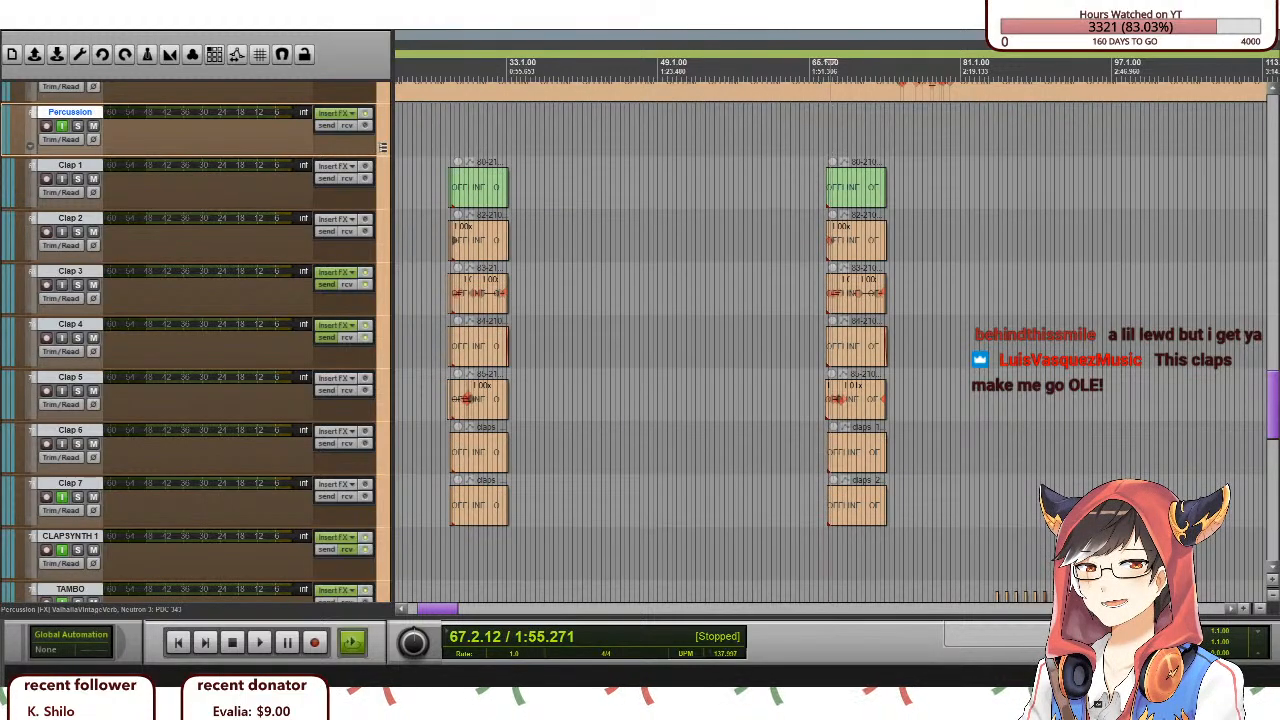
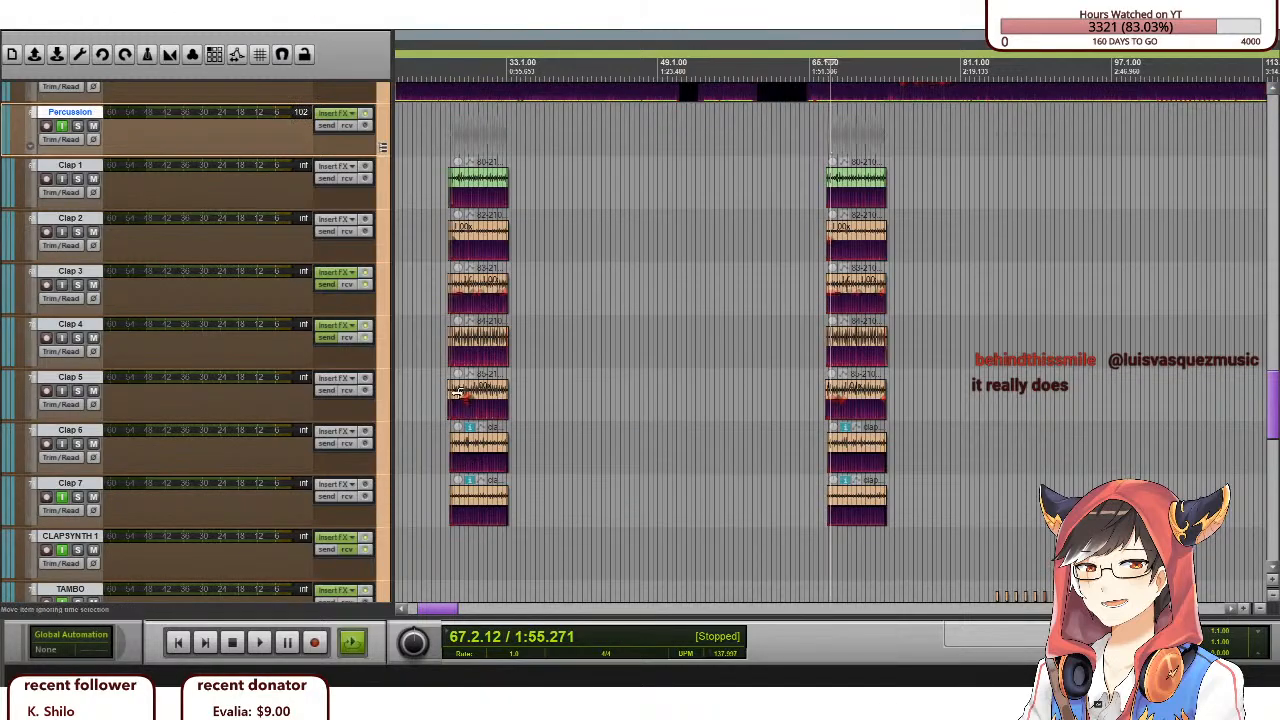
scroll(172, 450, down, 2)
scroll(174, 452, up, 2)
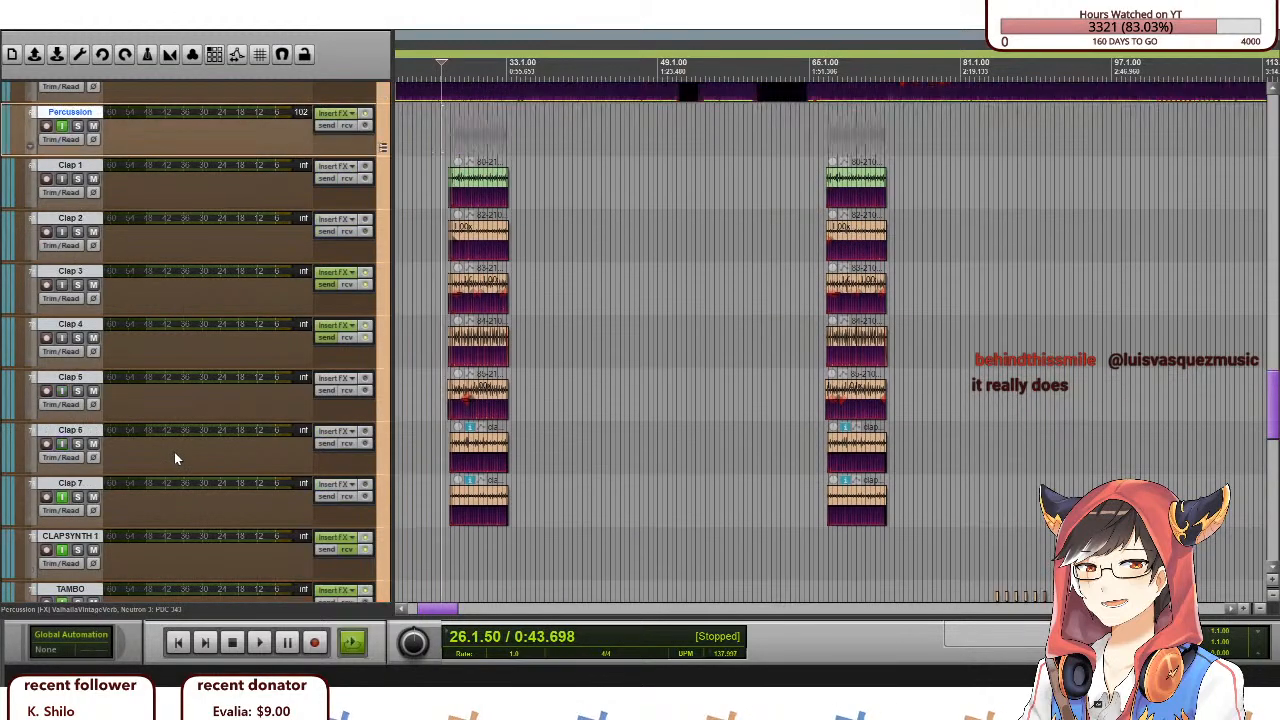
scroll(705, 373, up, 1)
scroll(705, 373, down, 2)
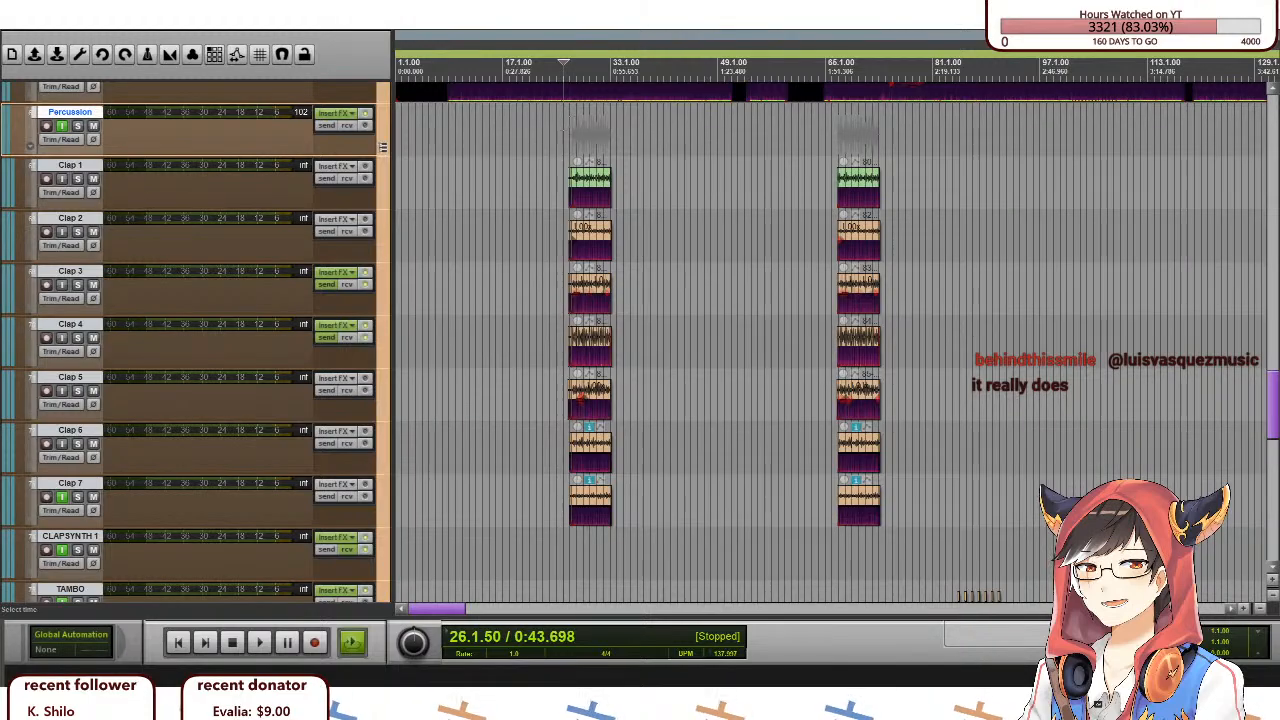
click(577, 130)
scroll(577, 130, up, 2)
scroll(577, 130, down, 3)
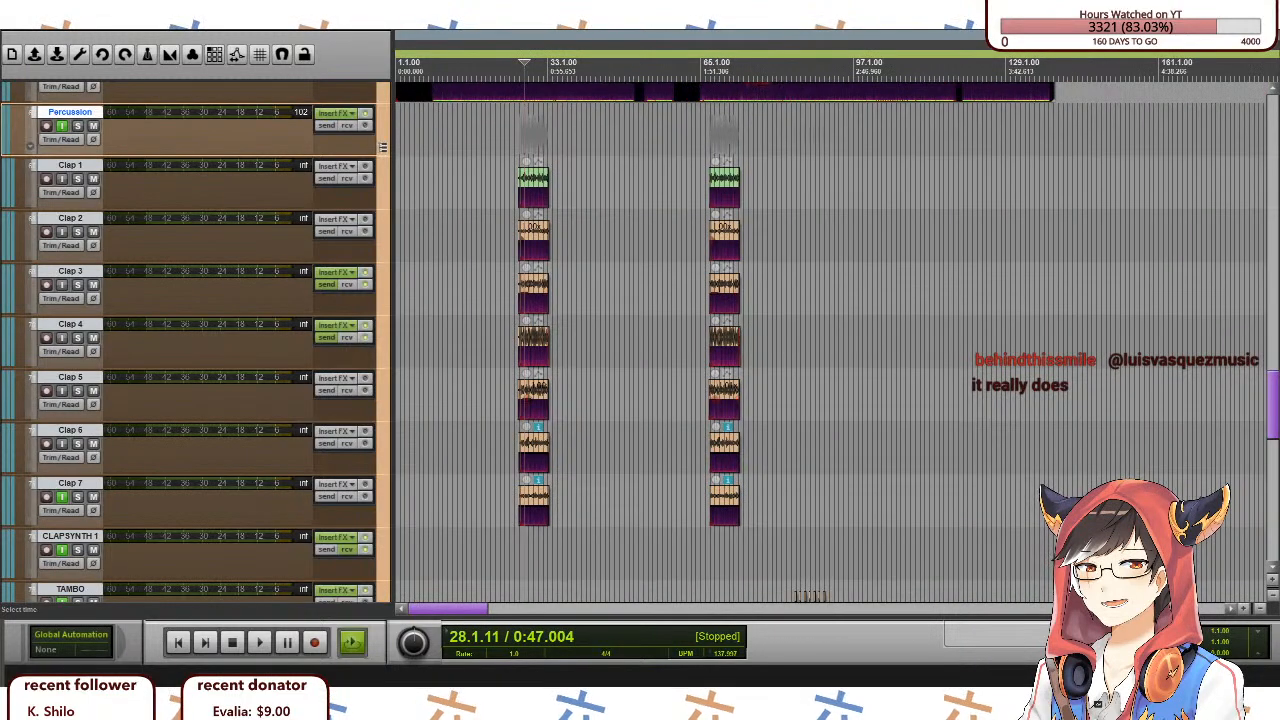
click(516, 130)
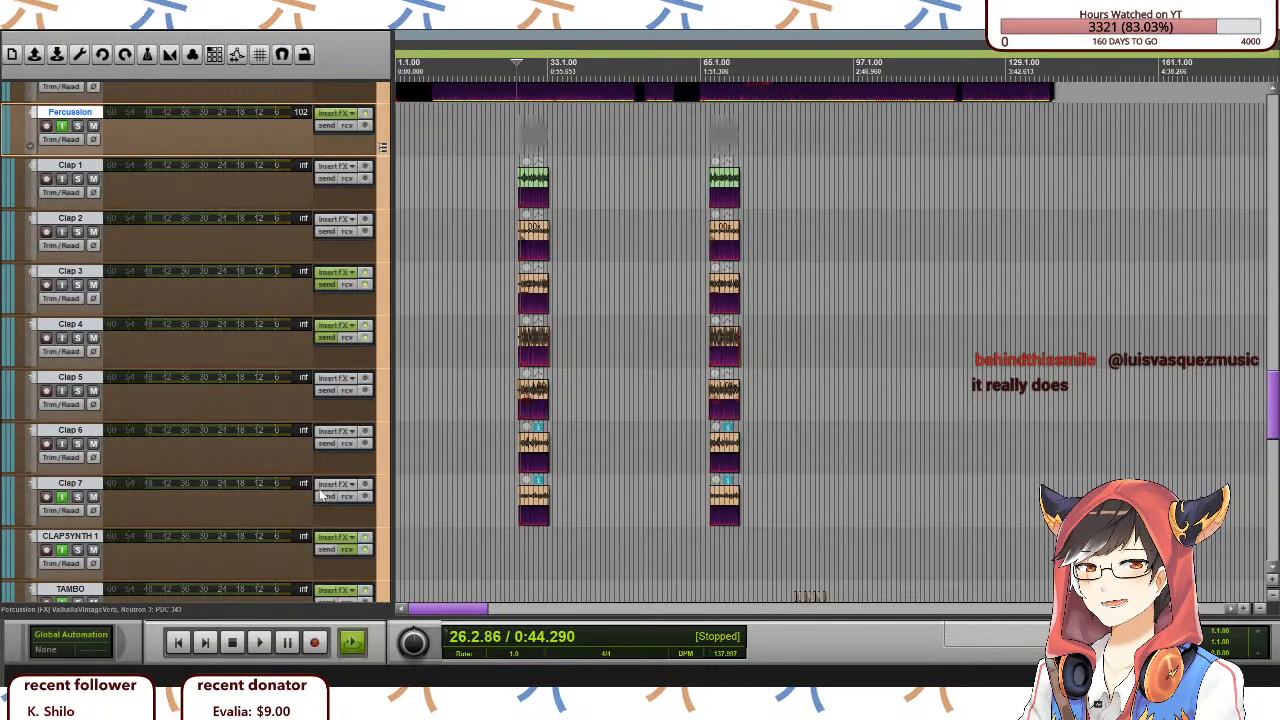
Compact the child tracks of the Percussion folder to their smallest height and start compacting those of the Drums folder.
scroll(201, 352, up, 3)
click(381, 306)
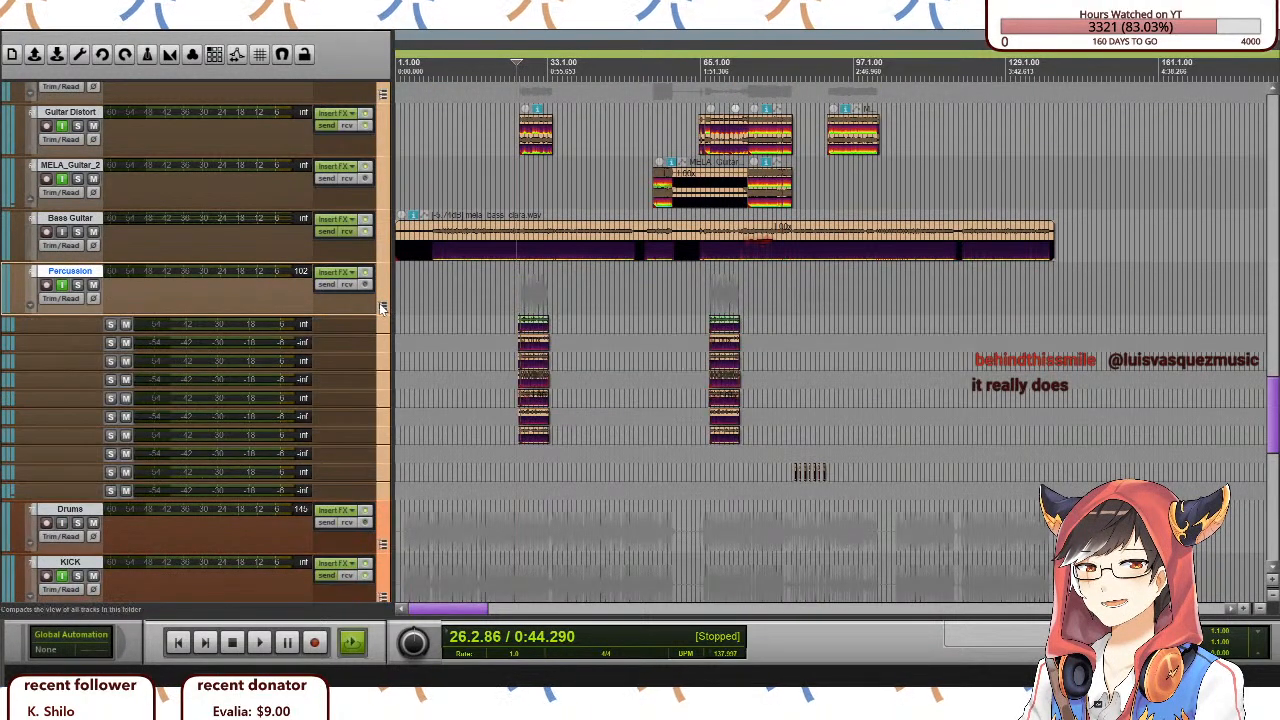
click(379, 303)
scroll(194, 390, down, 2)
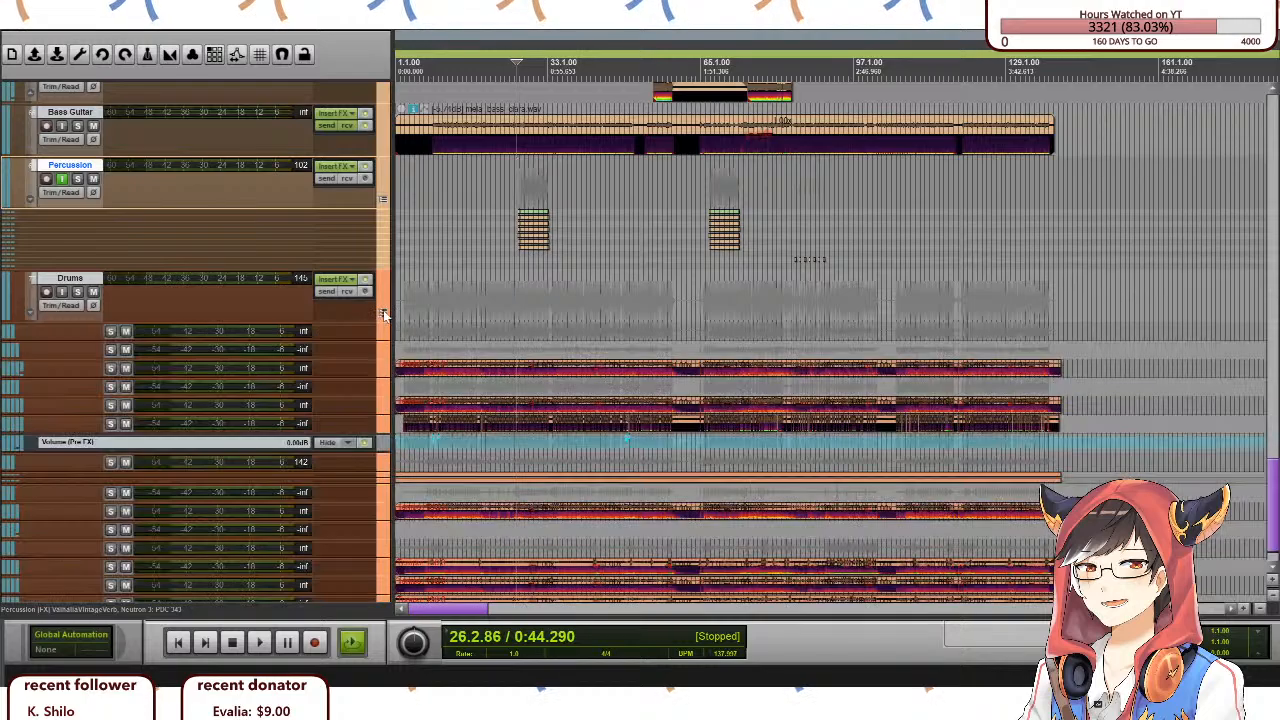
Compact the Horn Section's child tracks and look over the instrument tracks from INST PREMAST down to Drums.
scroll(143, 342, up, 8)
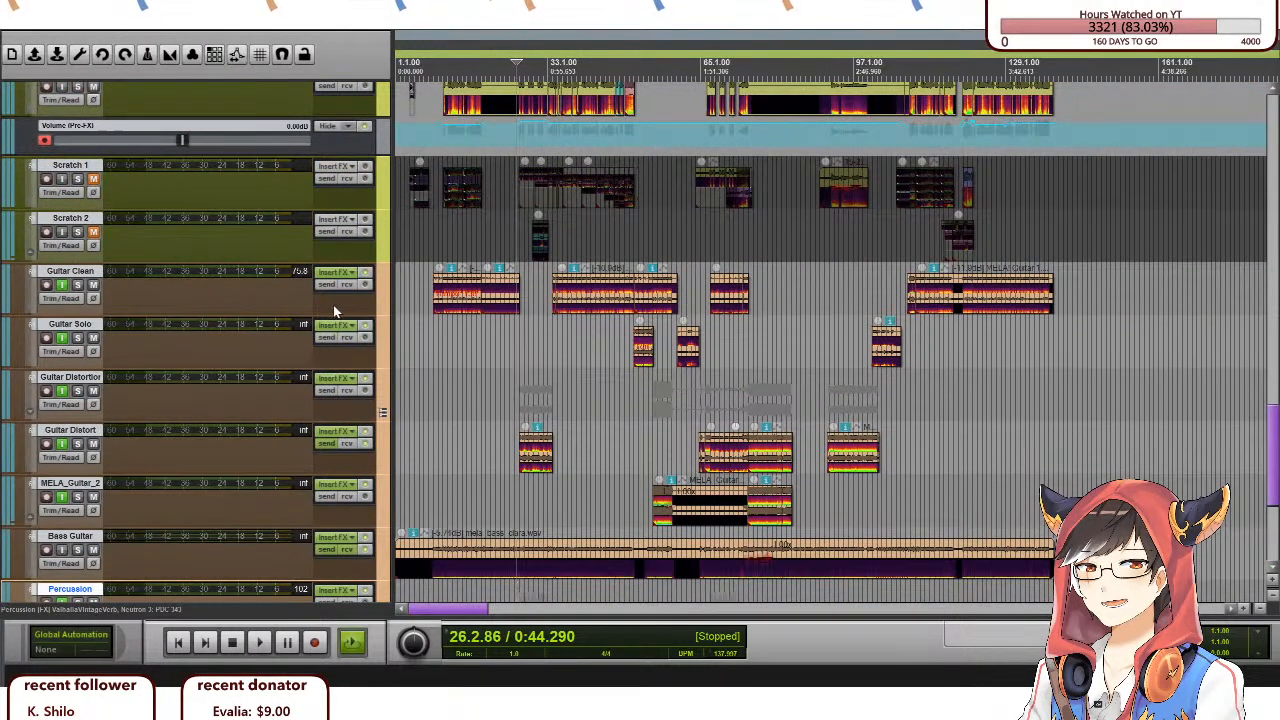
scroll(340, 306, up, 1)
scroll(360, 300, down, 1)
scroll(362, 313, up, 1)
scroll(362, 313, up, 7)
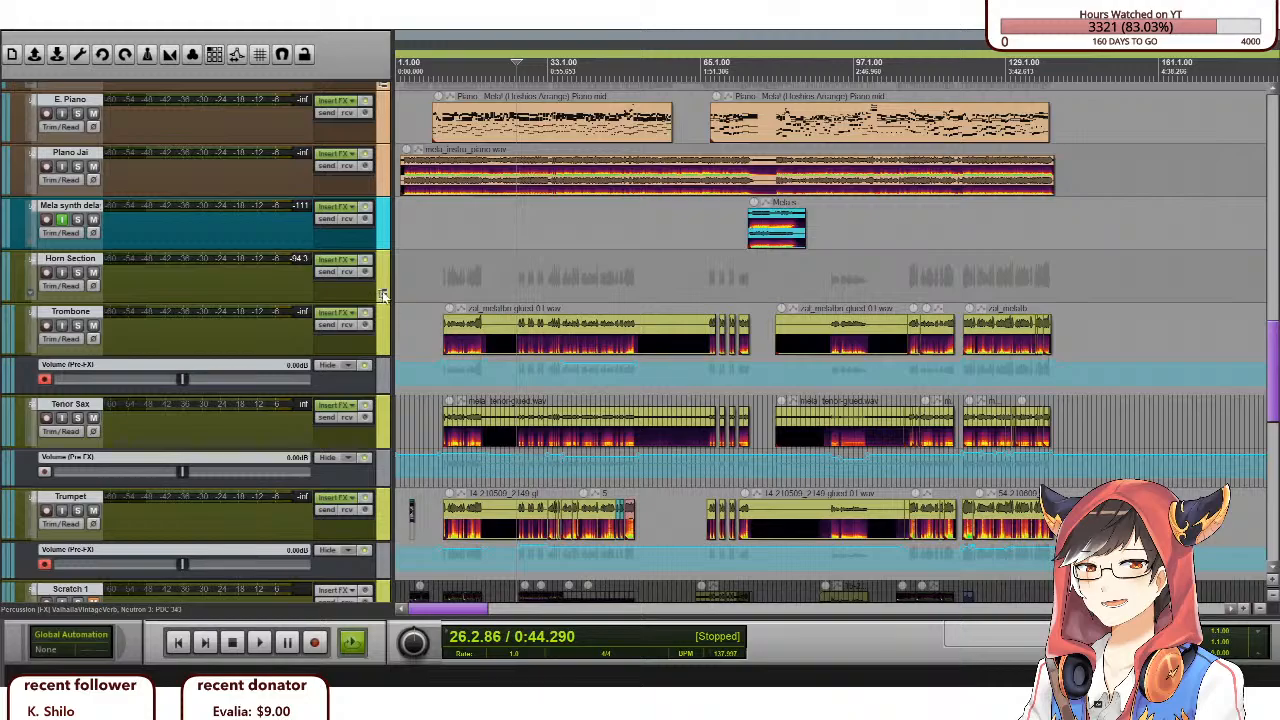
scroll(276, 379, up, 4)
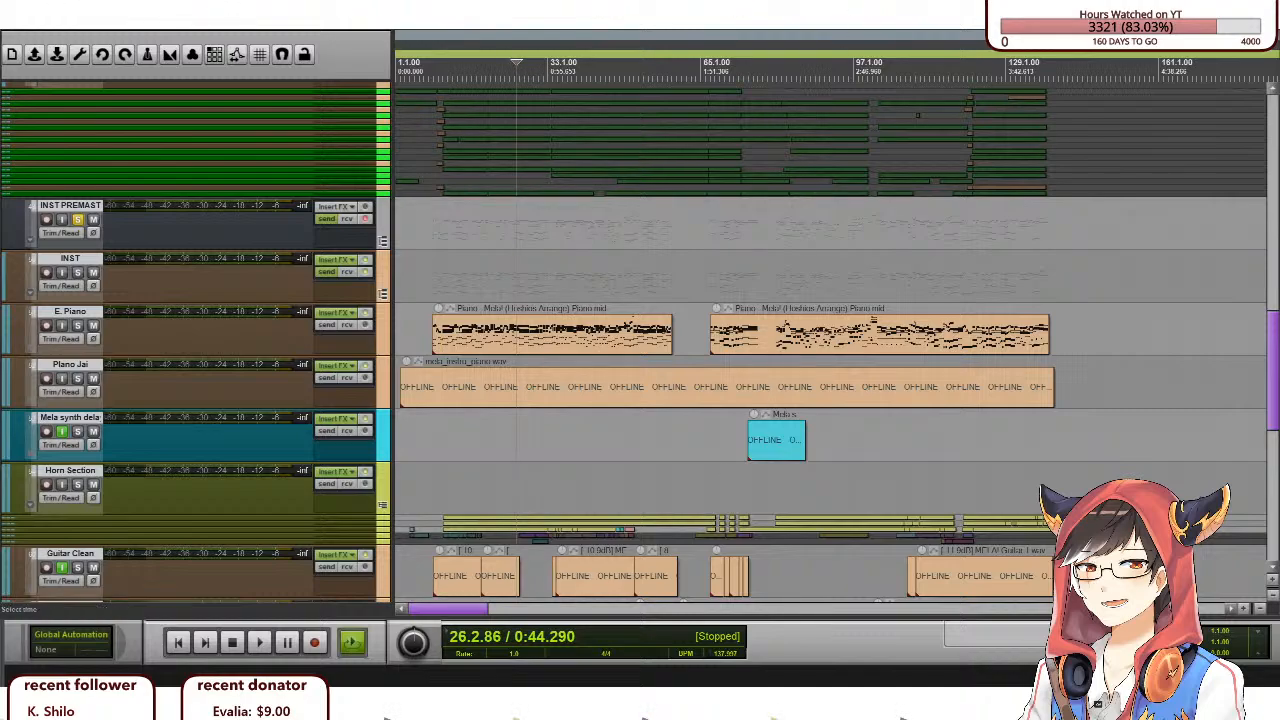
scroll(199, 424, down, 10)
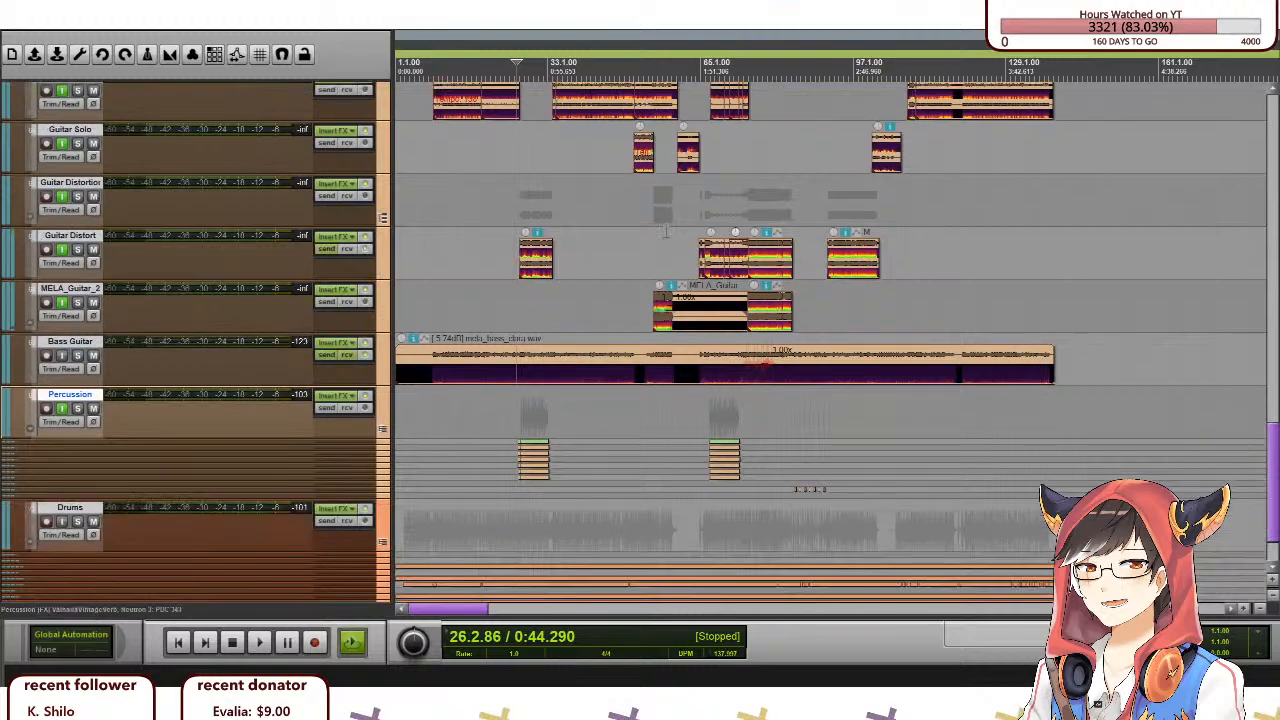
Play the mix from late in bar 48 to about bar 60 to audition the guitar tracks in context.
click(652, 249)
scroll(652, 249, up, 5)
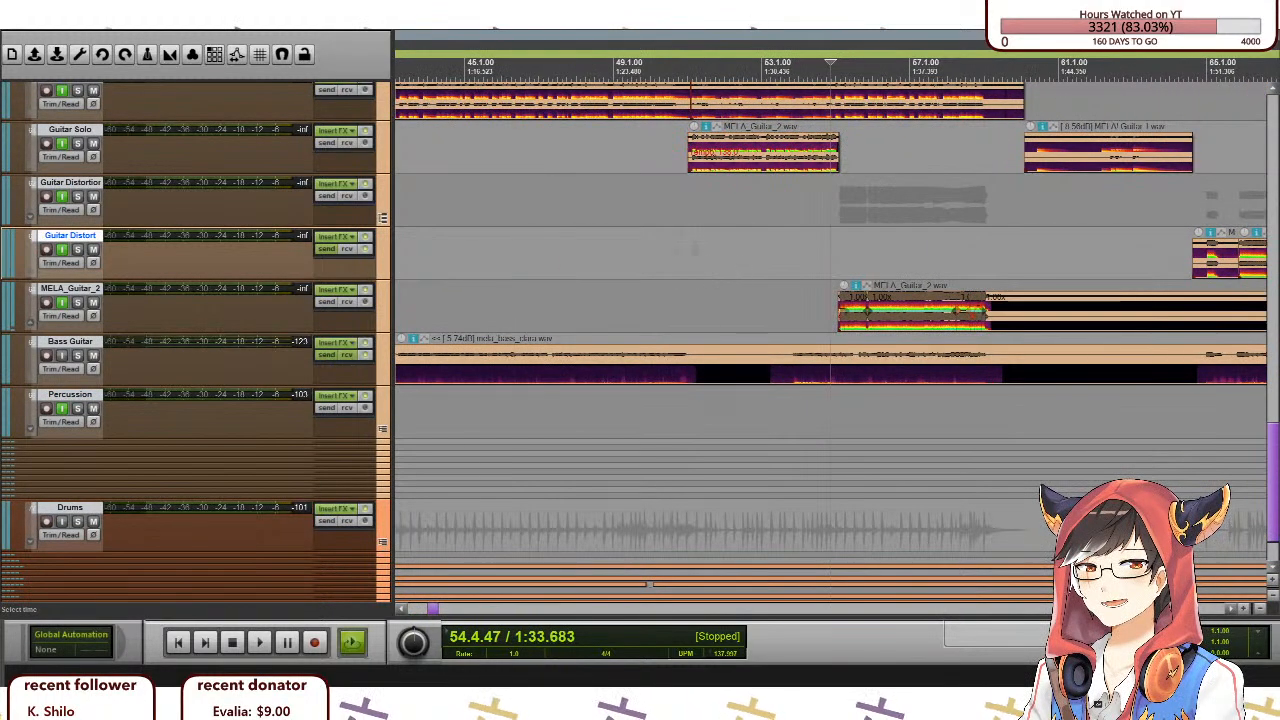
click(614, 250)
click(609, 251)
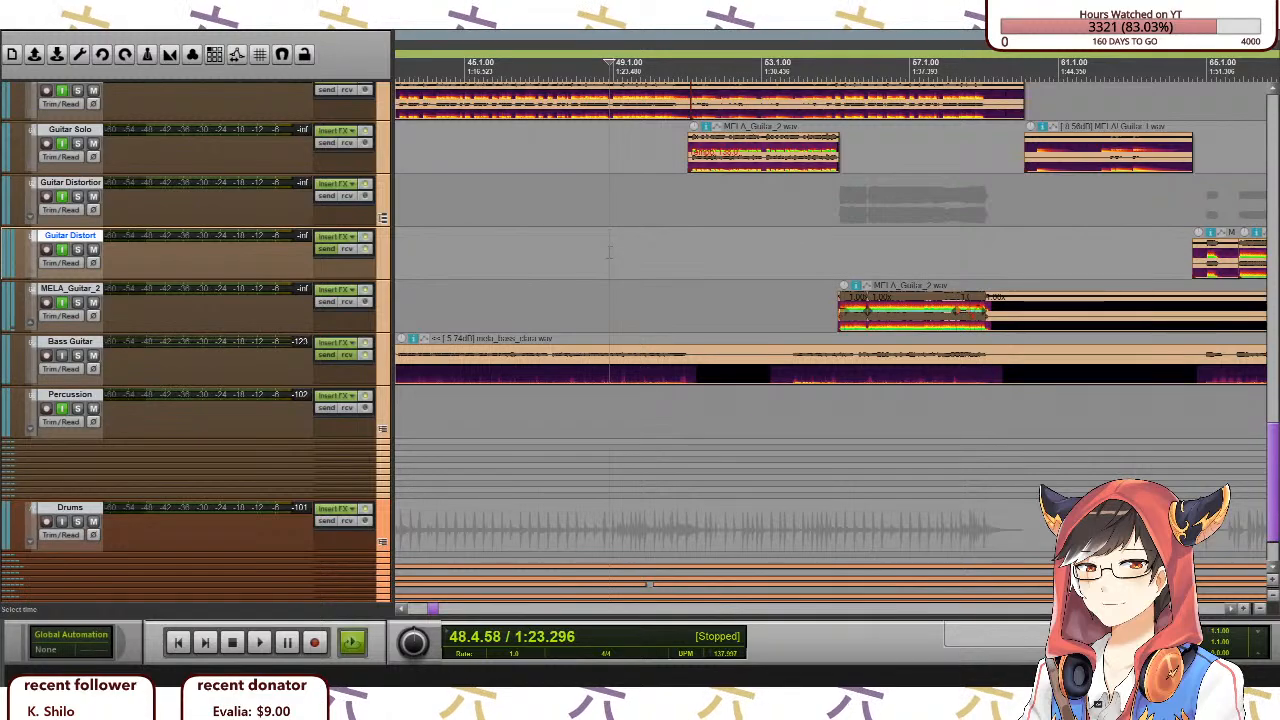
key(space)
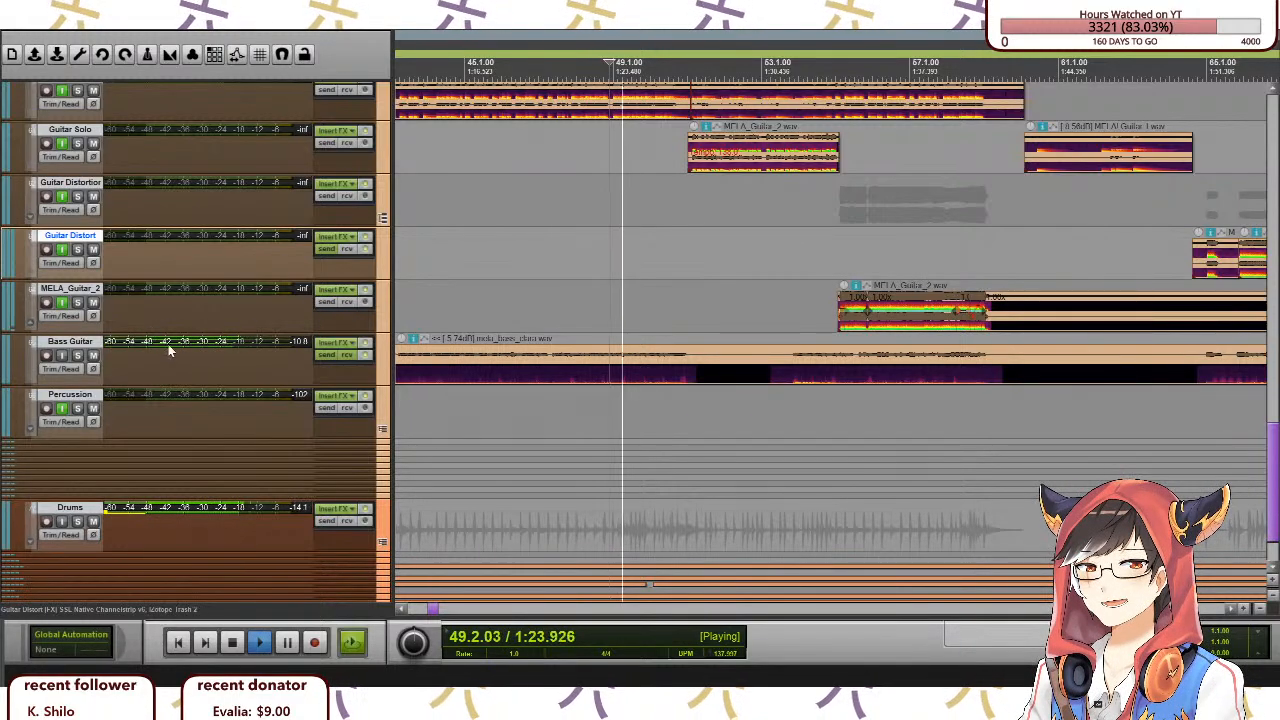
scroll(177, 349, up, 1)
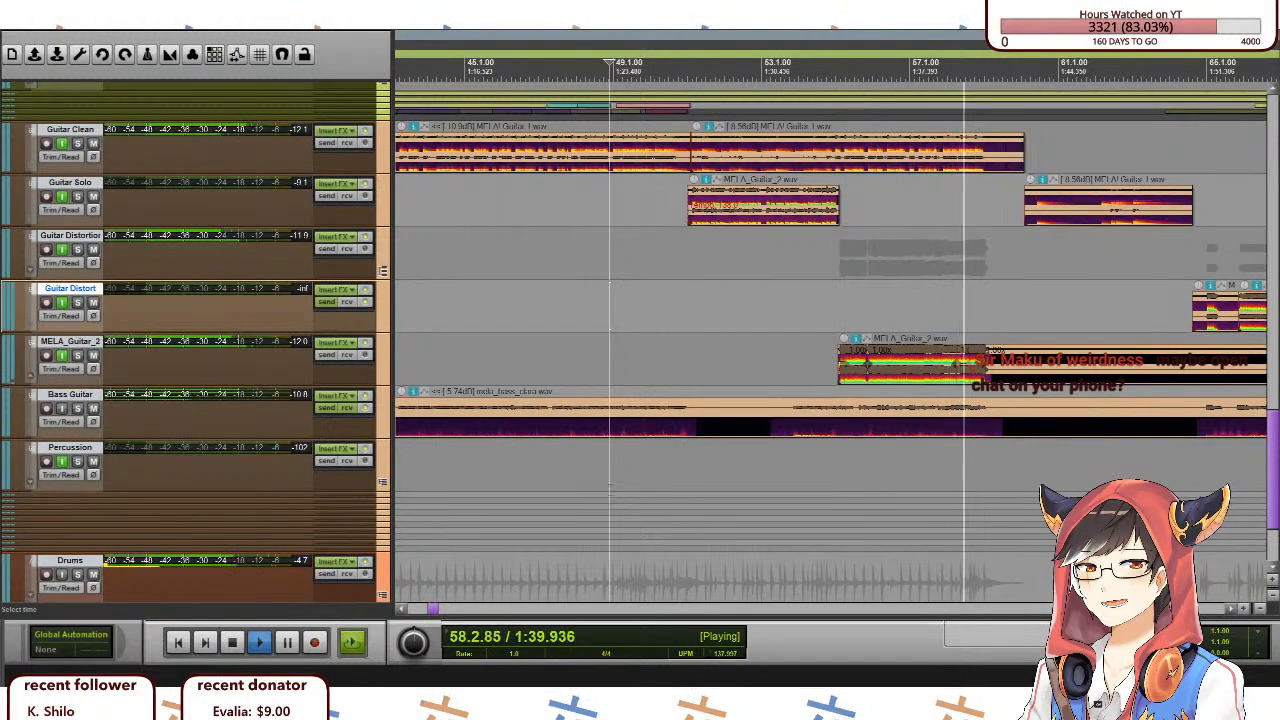
scroll(599, 446, down, 3)
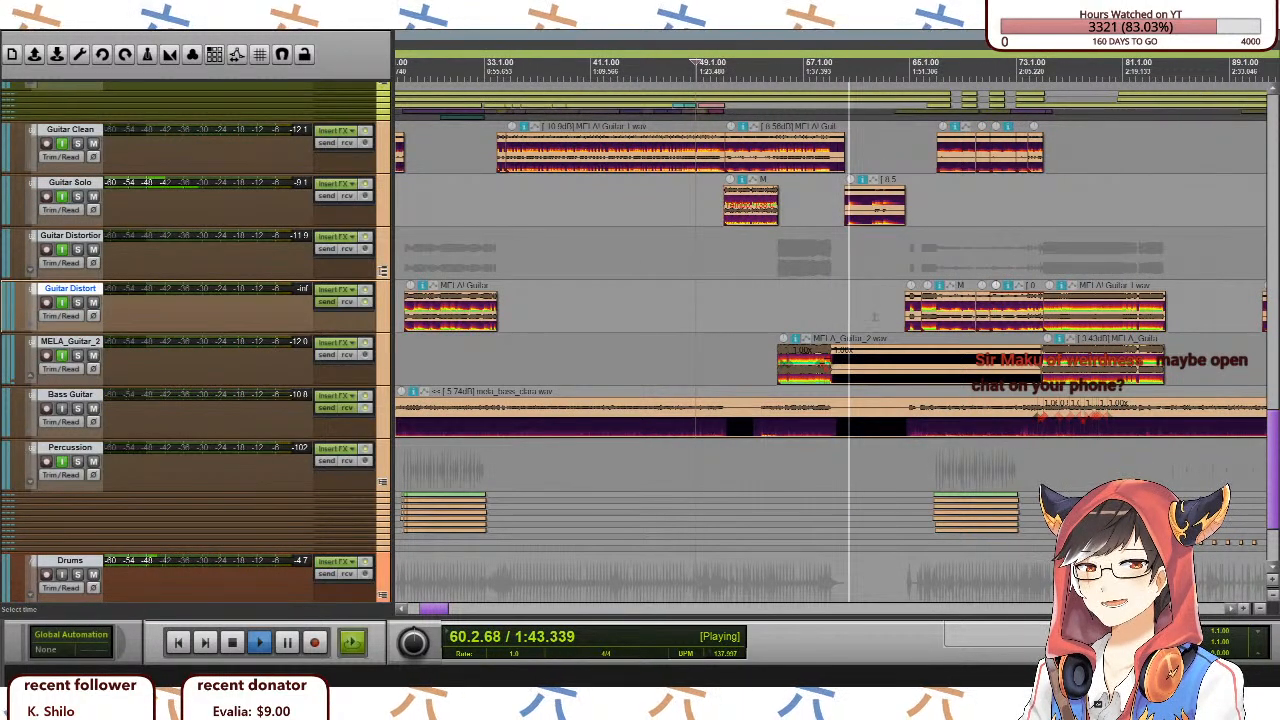
key(space)
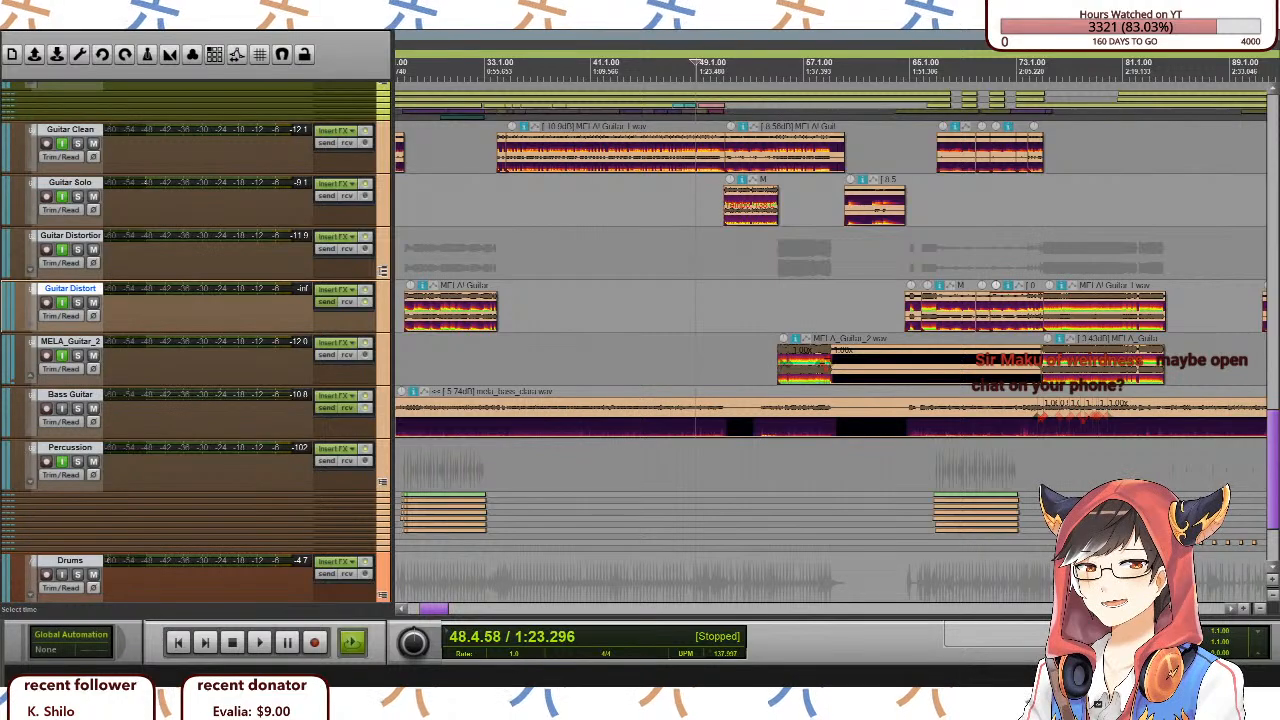
Place the edit cursor late in bar 71 and audition the distorted guitars in context through about bar 84.
click(1020, 211)
scroll(1020, 211, up, 5)
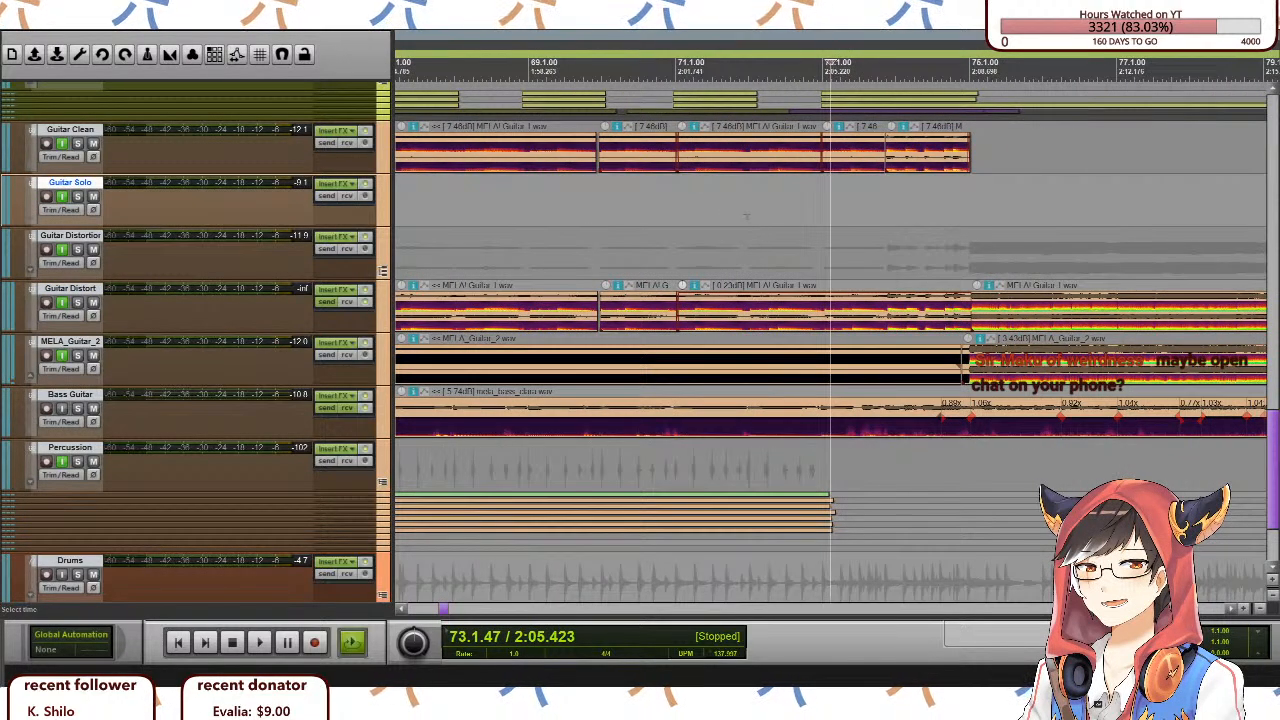
scroll(33, 295, up, 1)
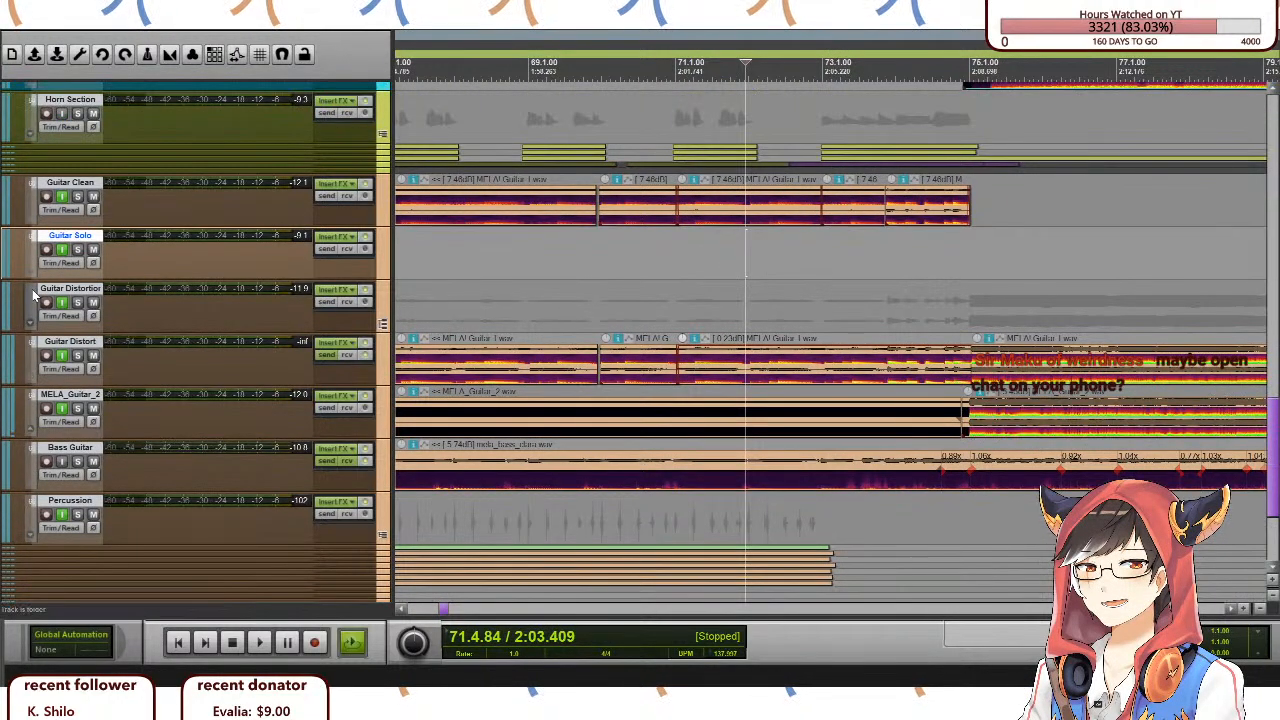
scroll(508, 329, down, 3)
key(space)
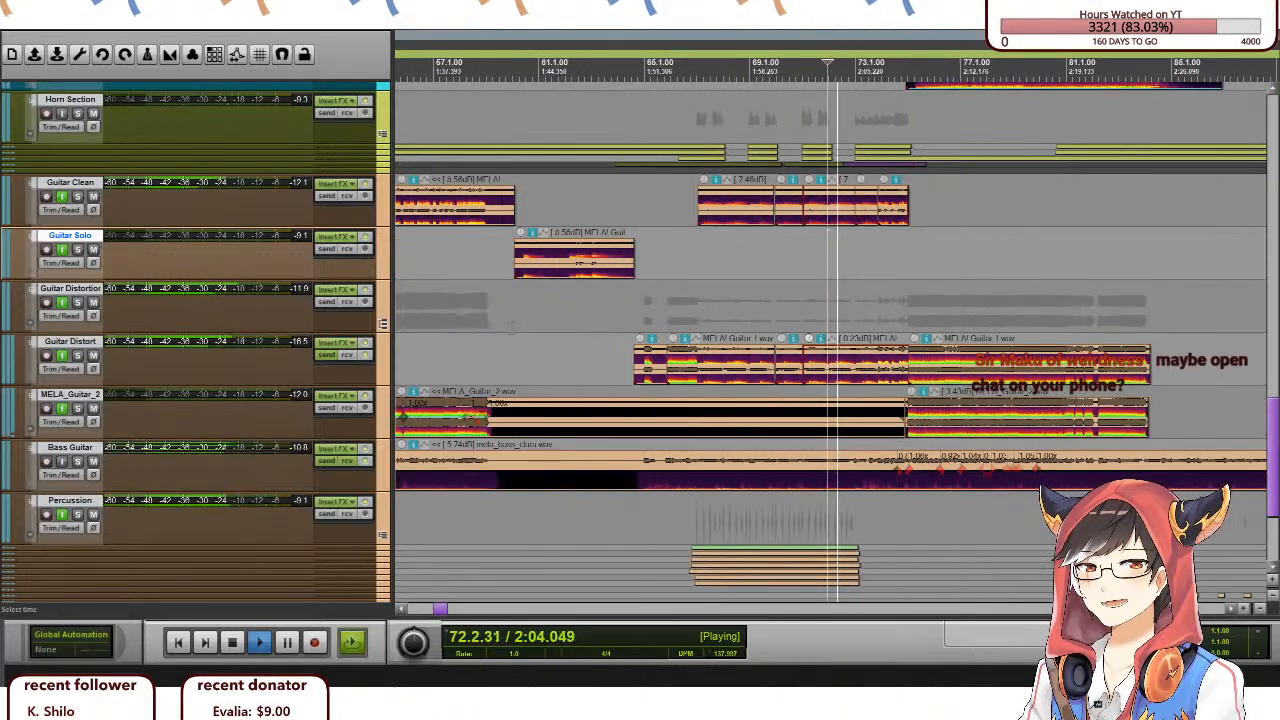
scroll(109, 298, up, 2)
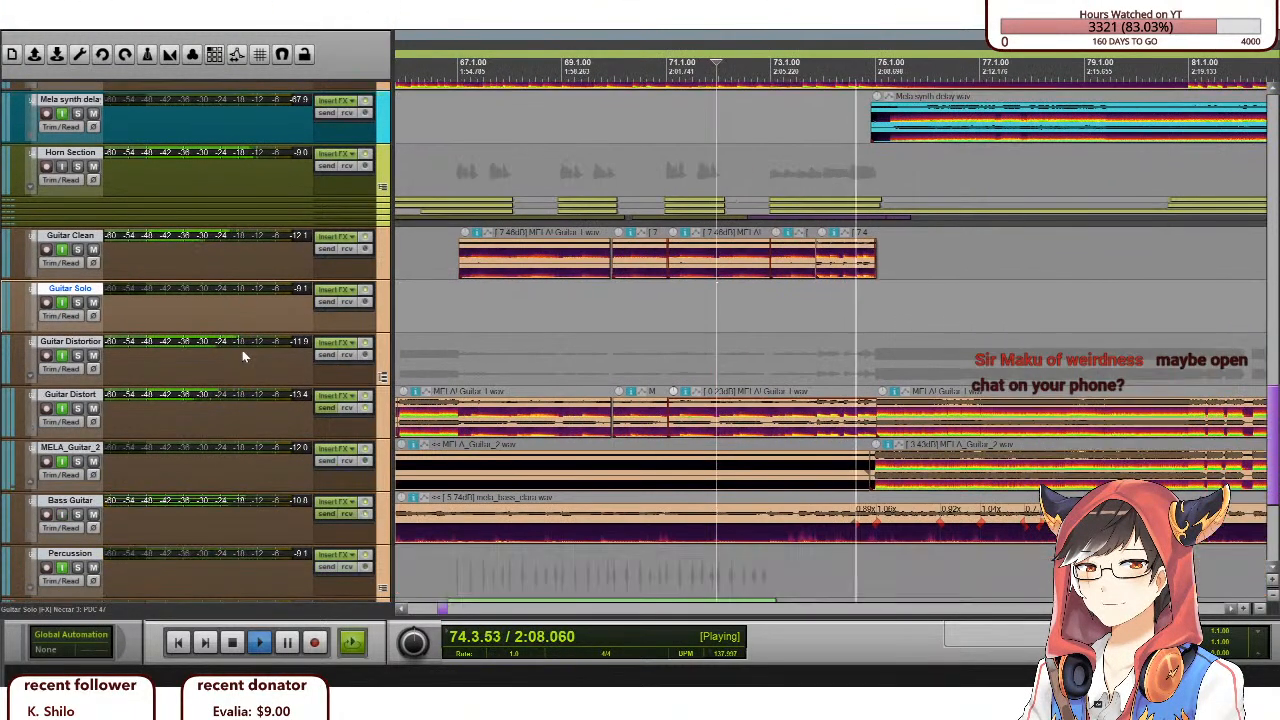
scroll(899, 450, down, 1)
scroll(901, 401, down, 2)
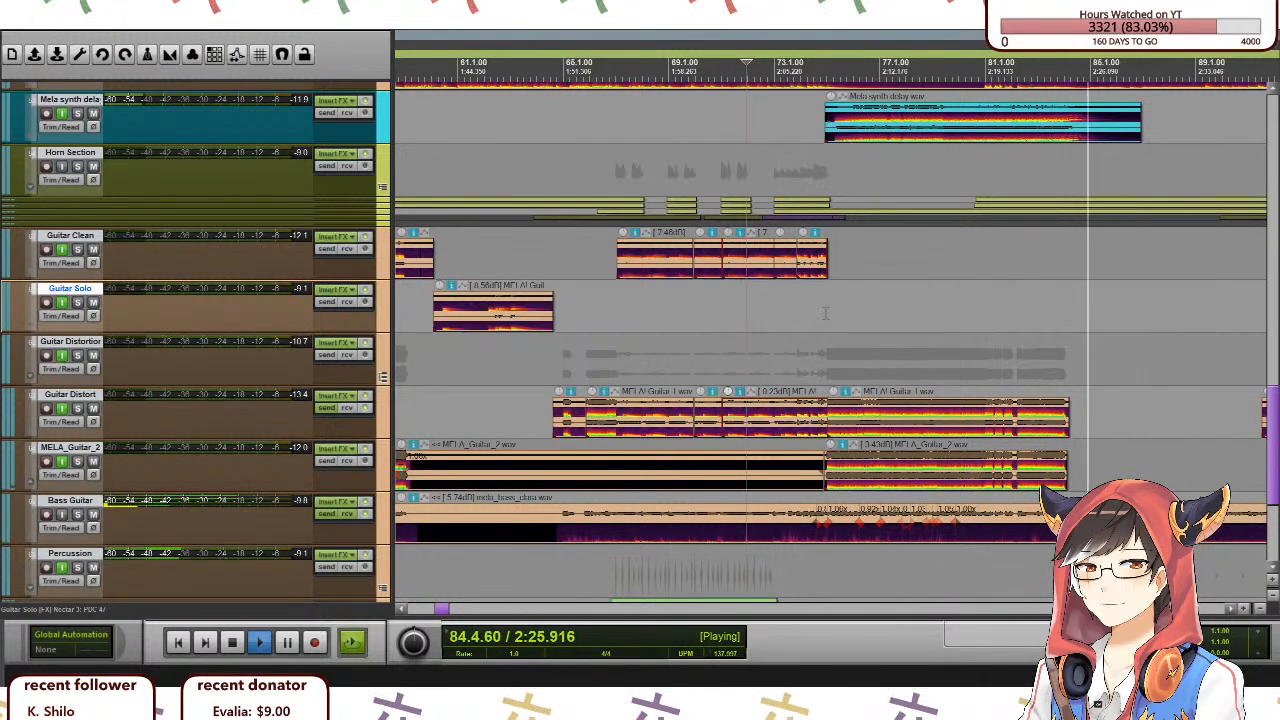
key(space)
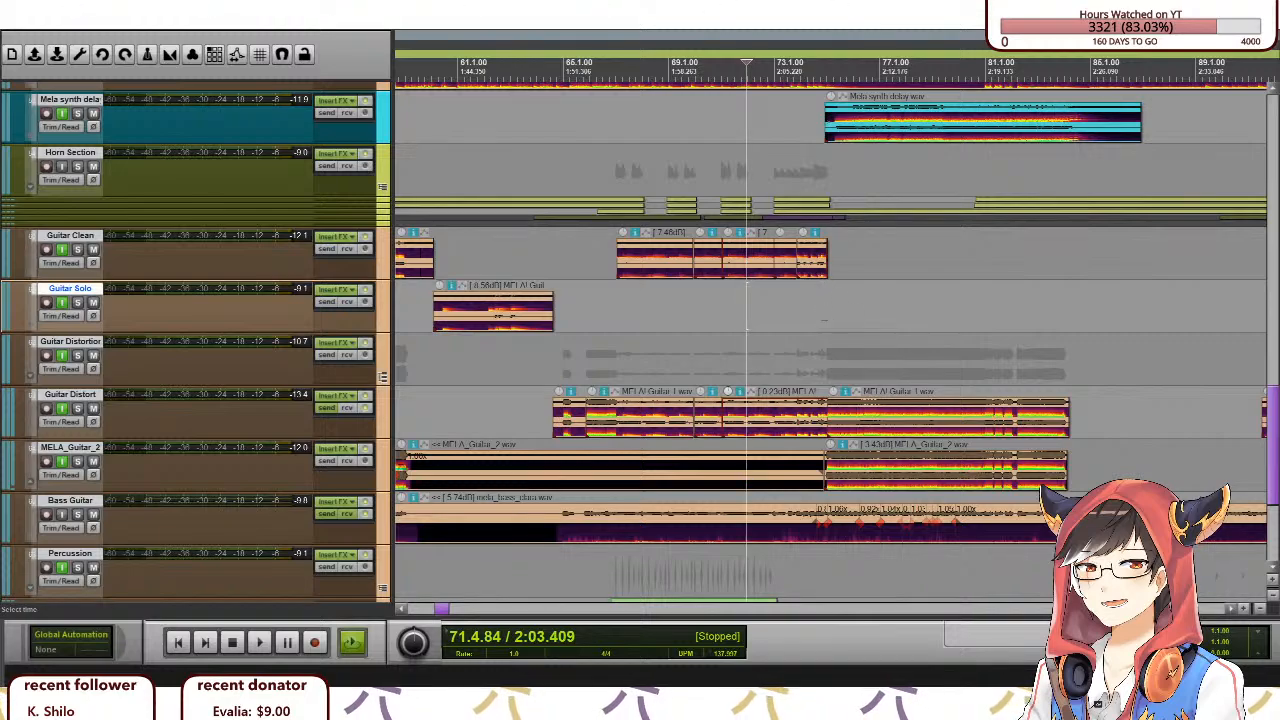
Place the edit cursor late in bar 74, just before the Mela synth delay clip, and examine the guitar clips around it.
click(823, 320)
ctrl+scroll(823, 320, up, 3)
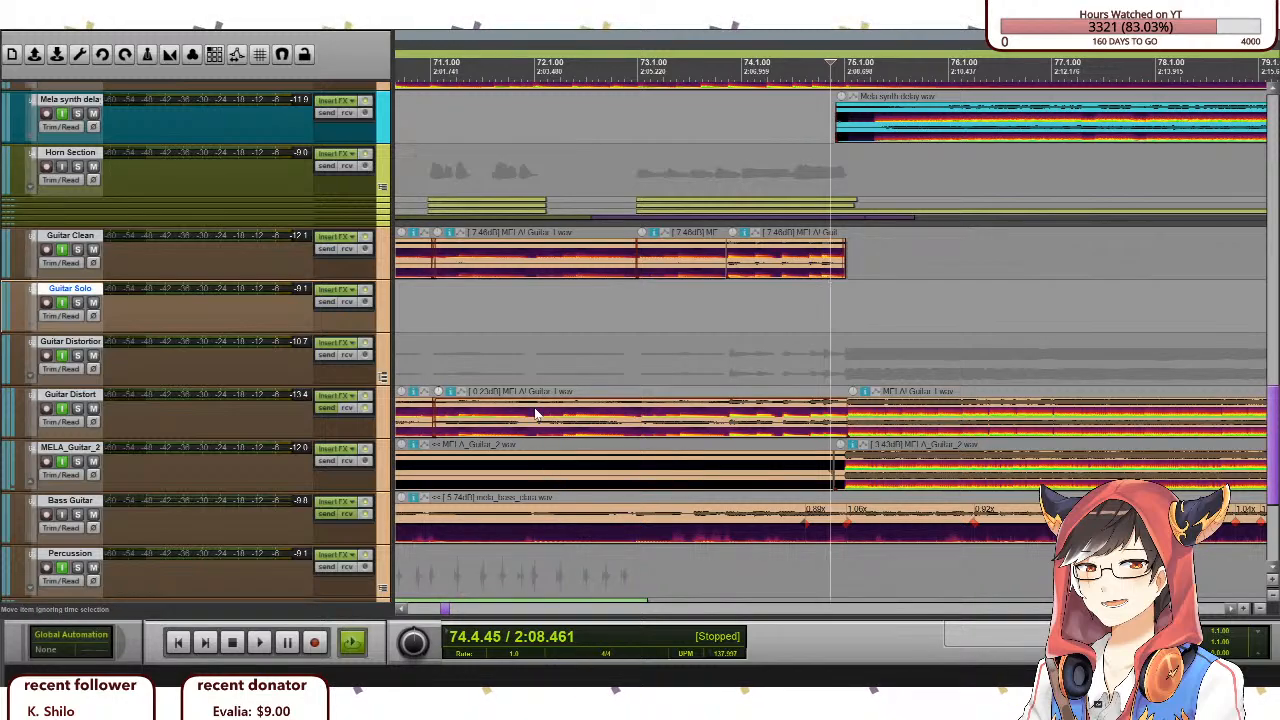
ctrl+scroll(538, 412, down, 2)
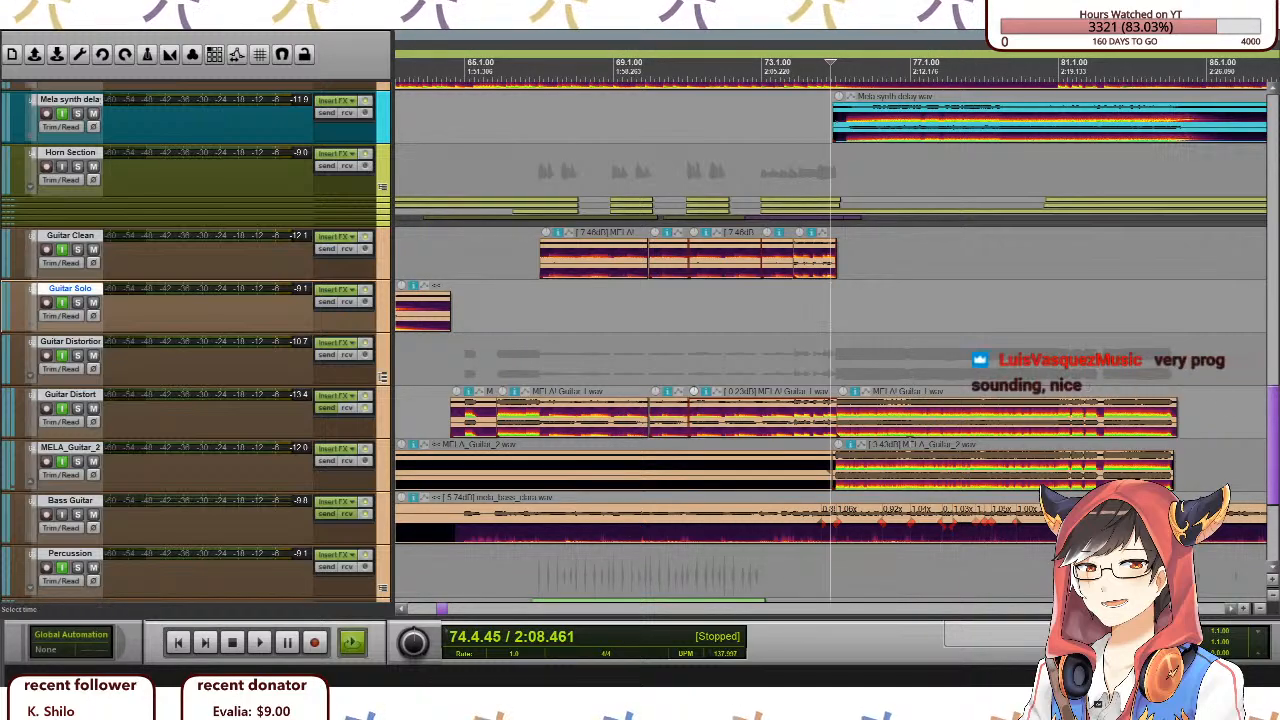
scroll(908, 463, down, 2)
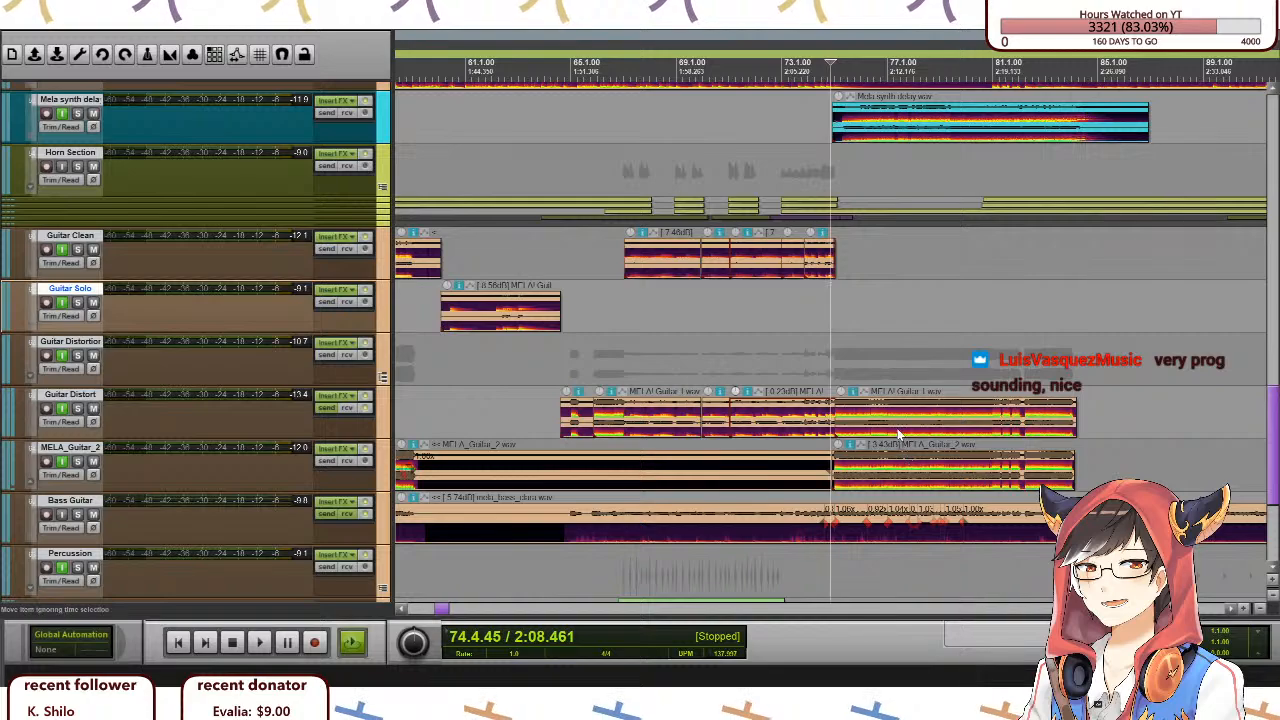
scroll(897, 421, up, 2)
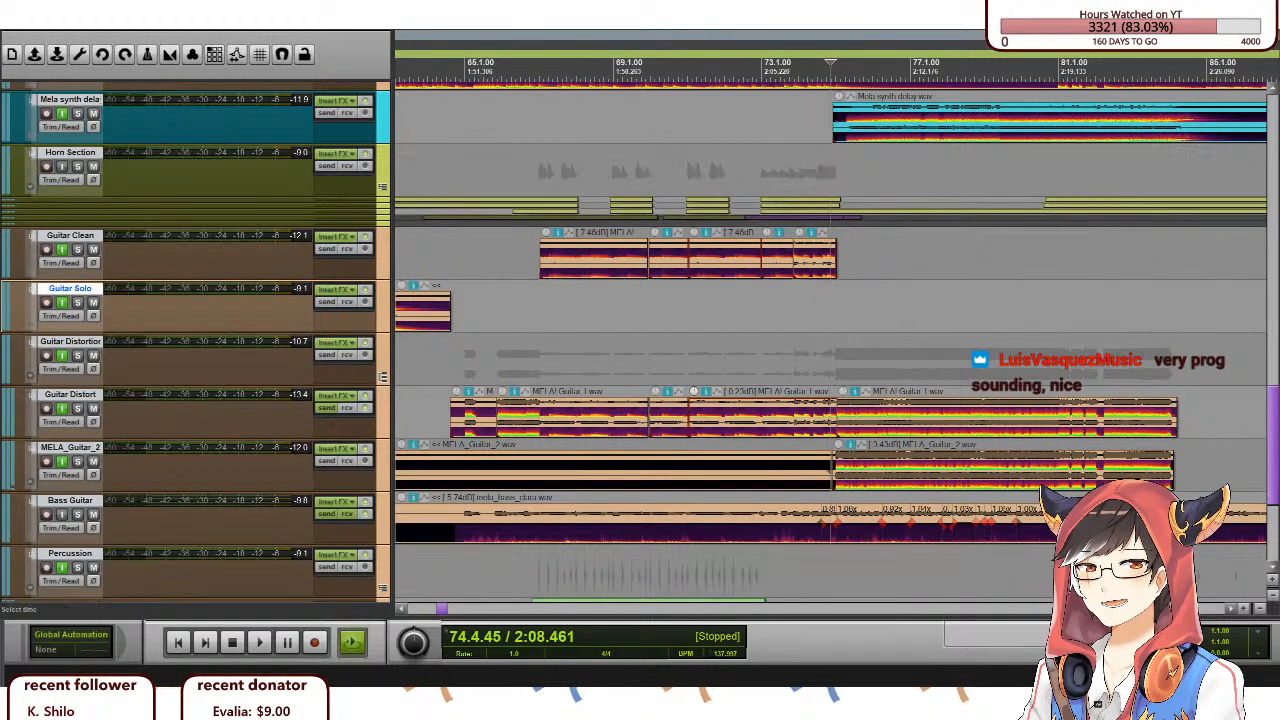
key(alt+Tab)
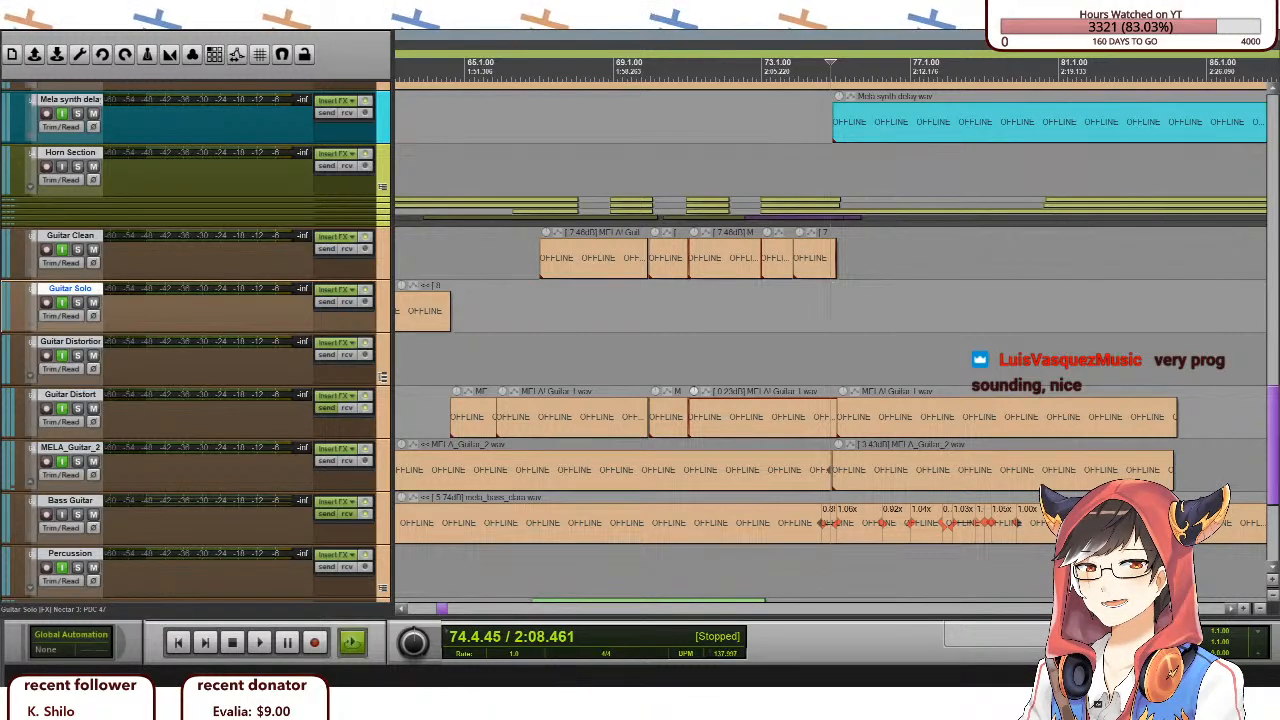
key(alt+Tab)
key(alt+Tab)
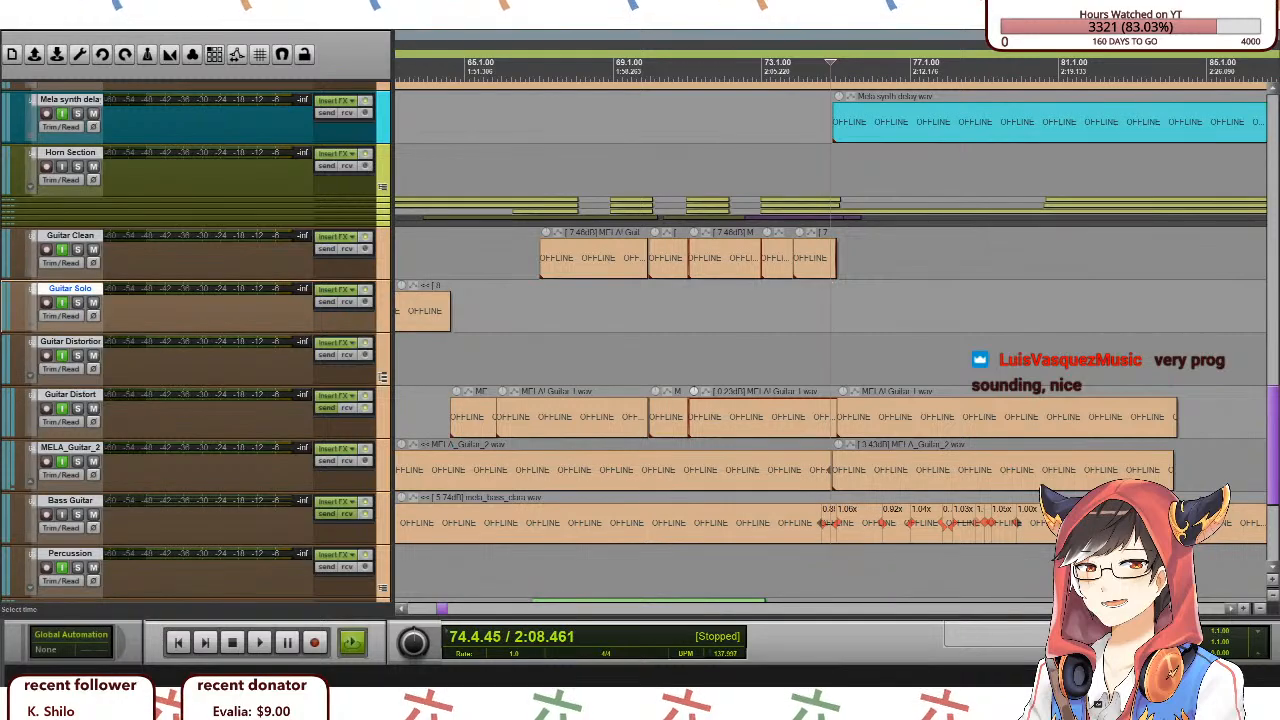
Look over the instrument tracks up to INST PREMAST and solo the Piano Jai track.
scroll(898, 318, down, 6)
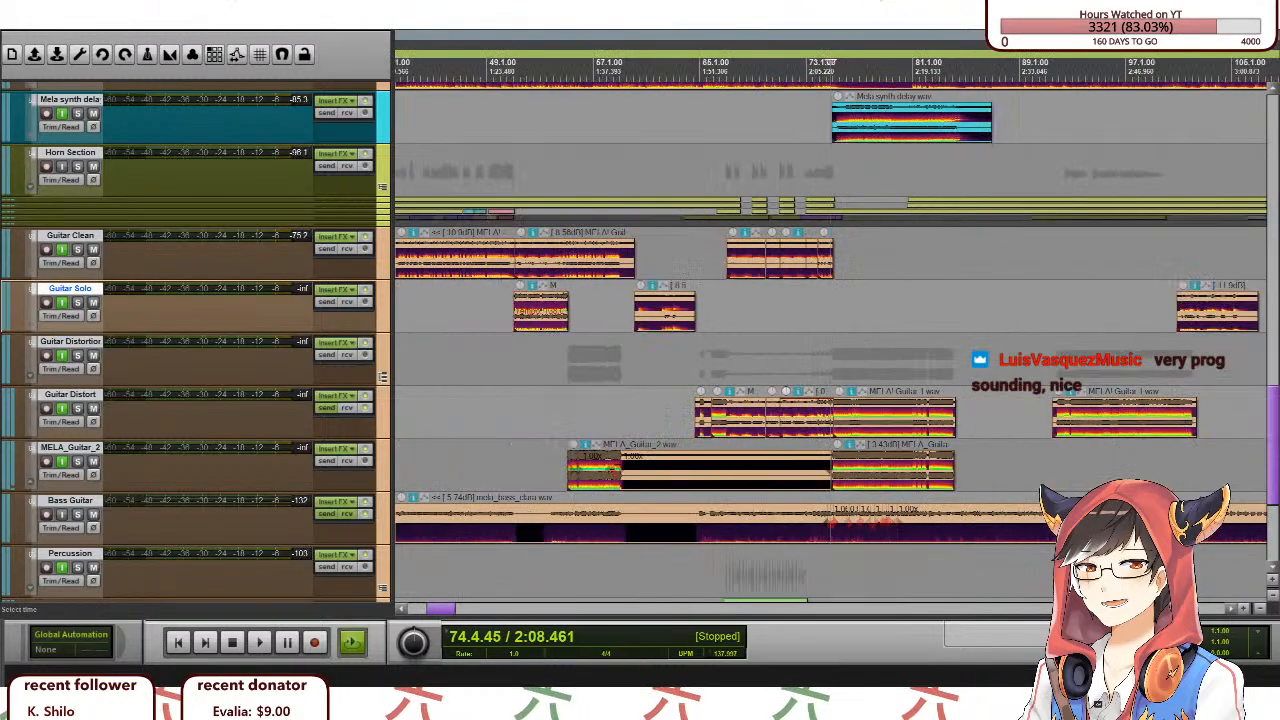
scroll(154, 240, up, 3)
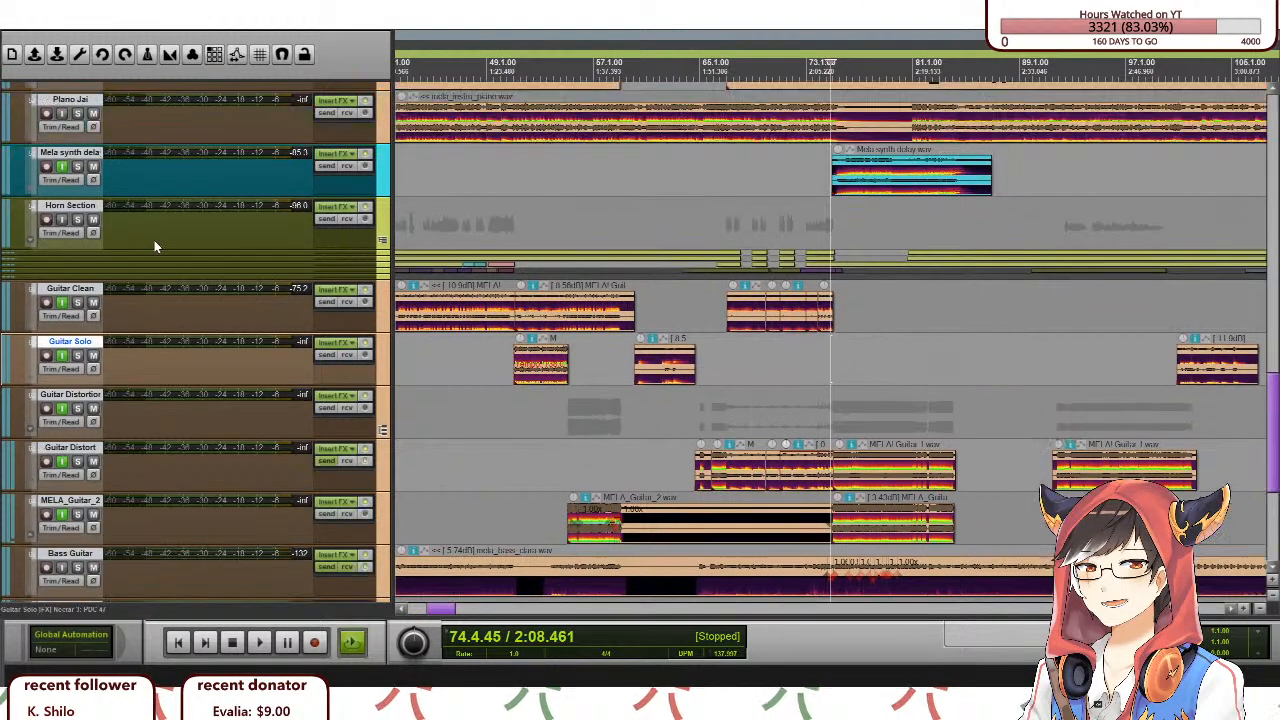
scroll(323, 366, up, 2)
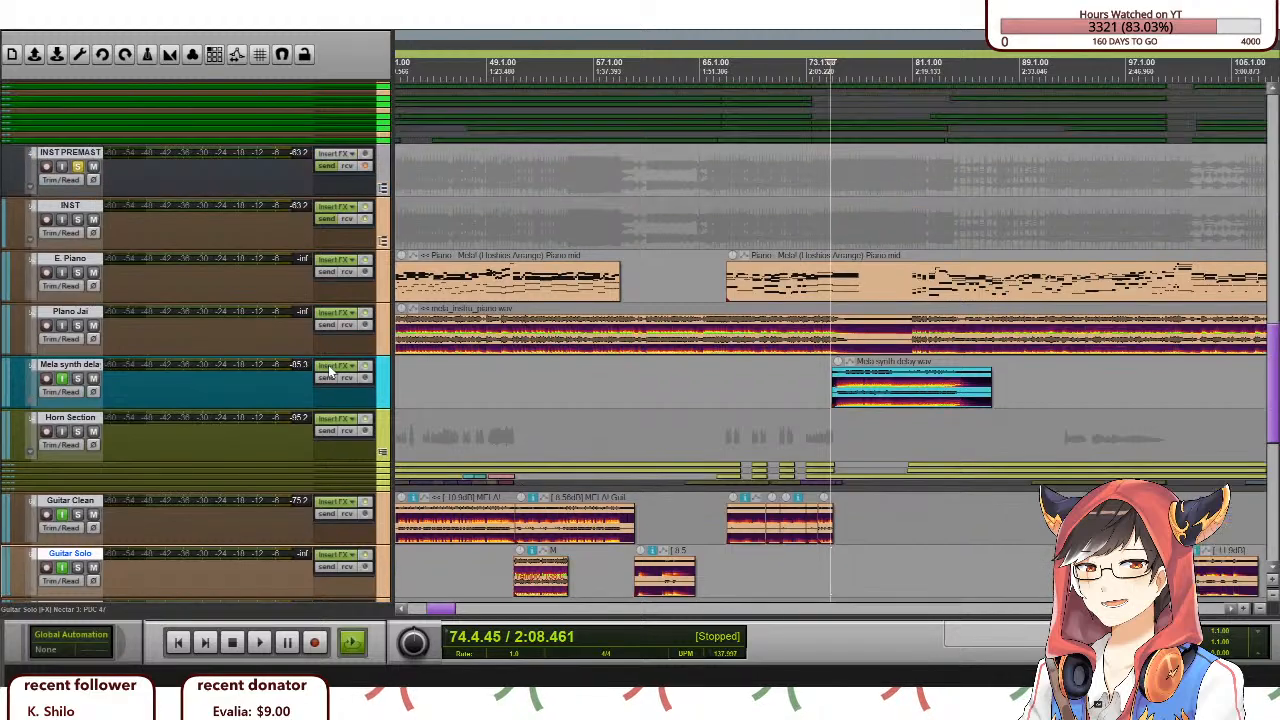
scroll(323, 370, up, 1)
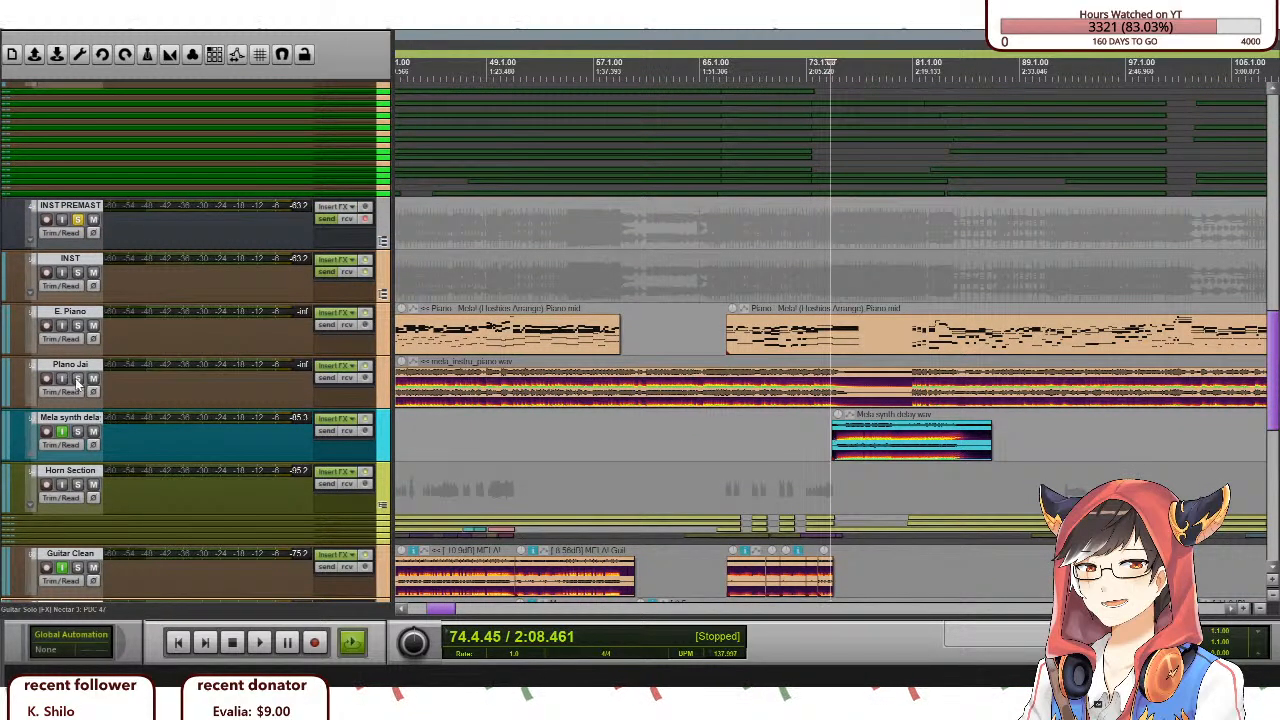
scroll(713, 393, down, 2)
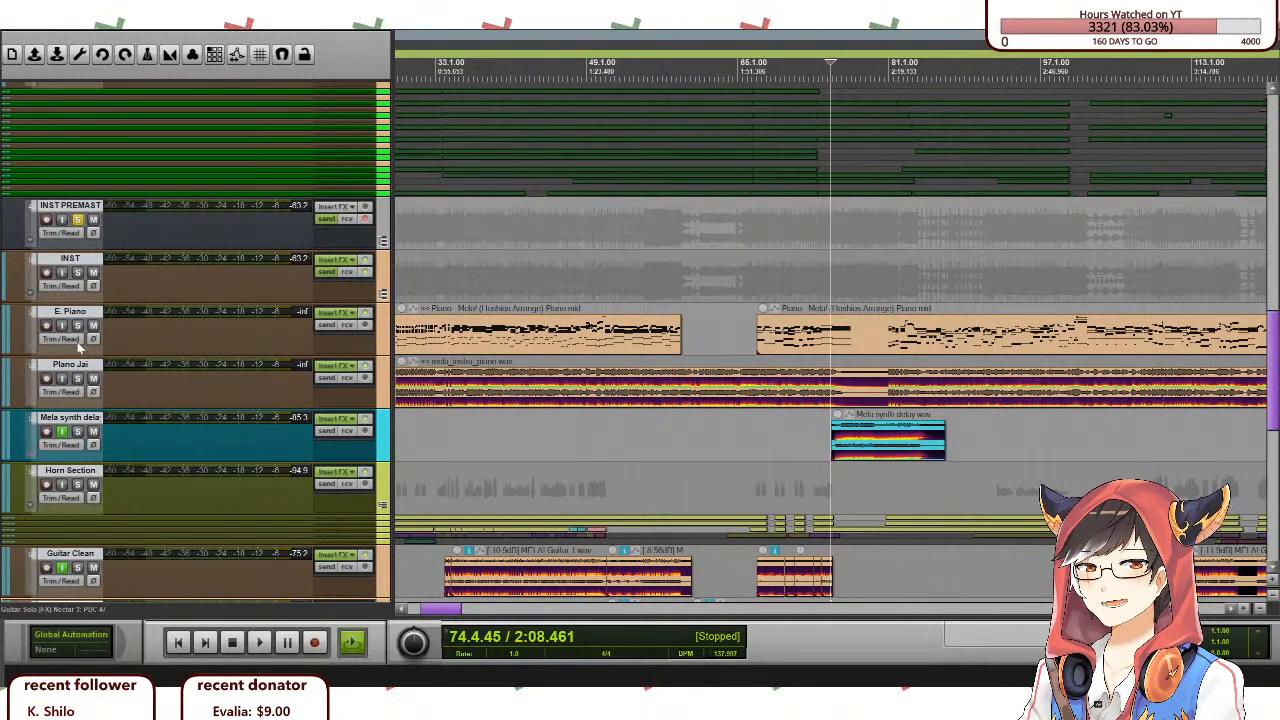
scroll(540, 390, down, 3)
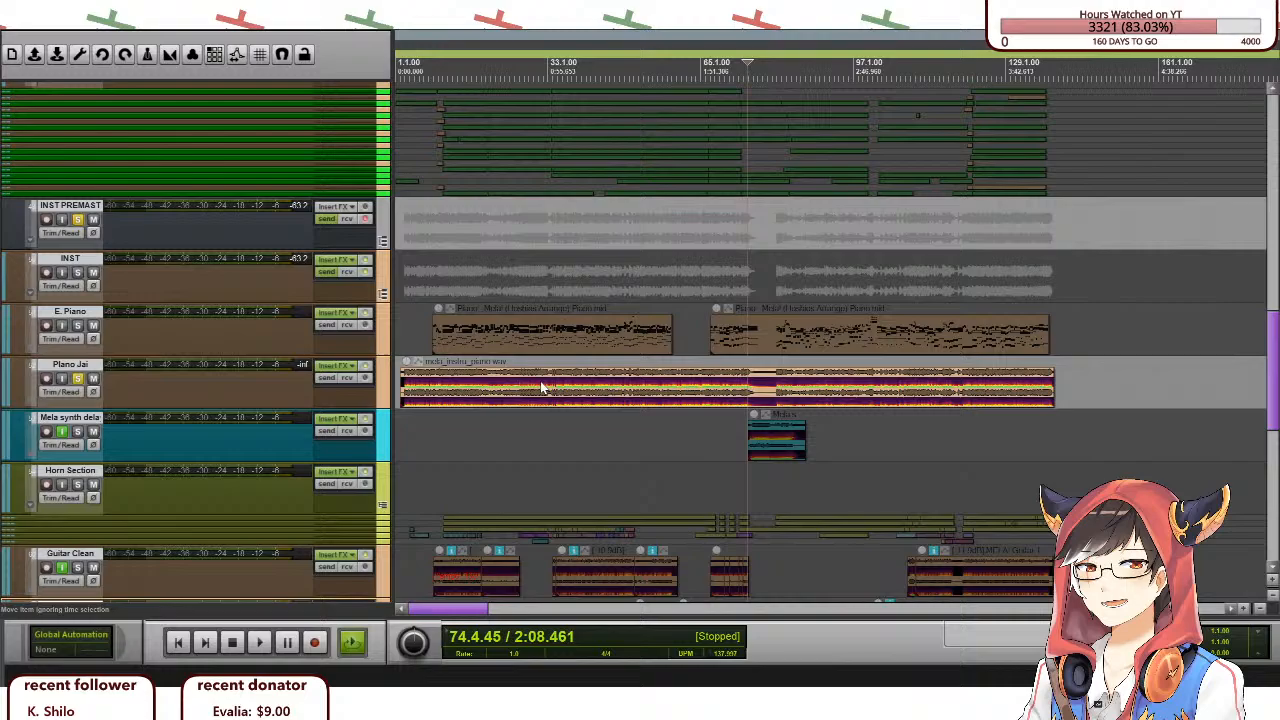
Place the edit cursor late in bar 8, where the first E. Piano clip starts, and play the soloed Piano Jai track from there.
click(435, 380)
scroll(600, 395, up, 8)
click(814, 382)
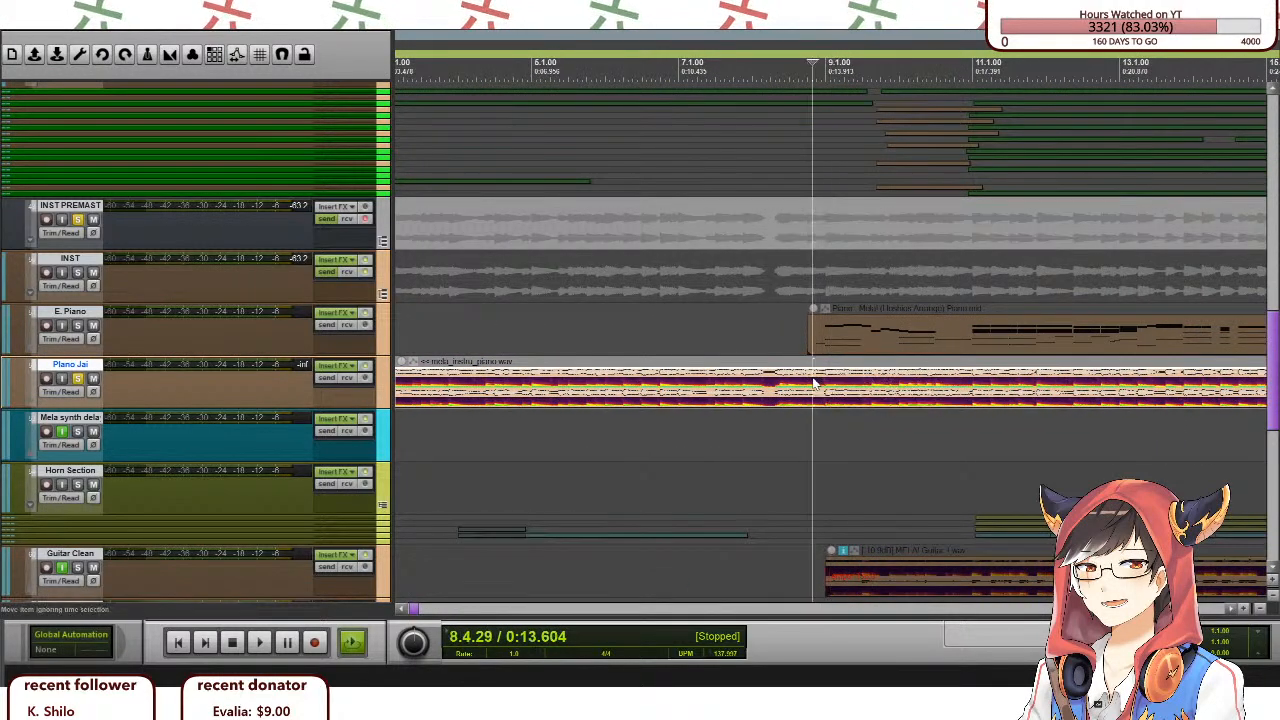
scroll(814, 382, down, 2)
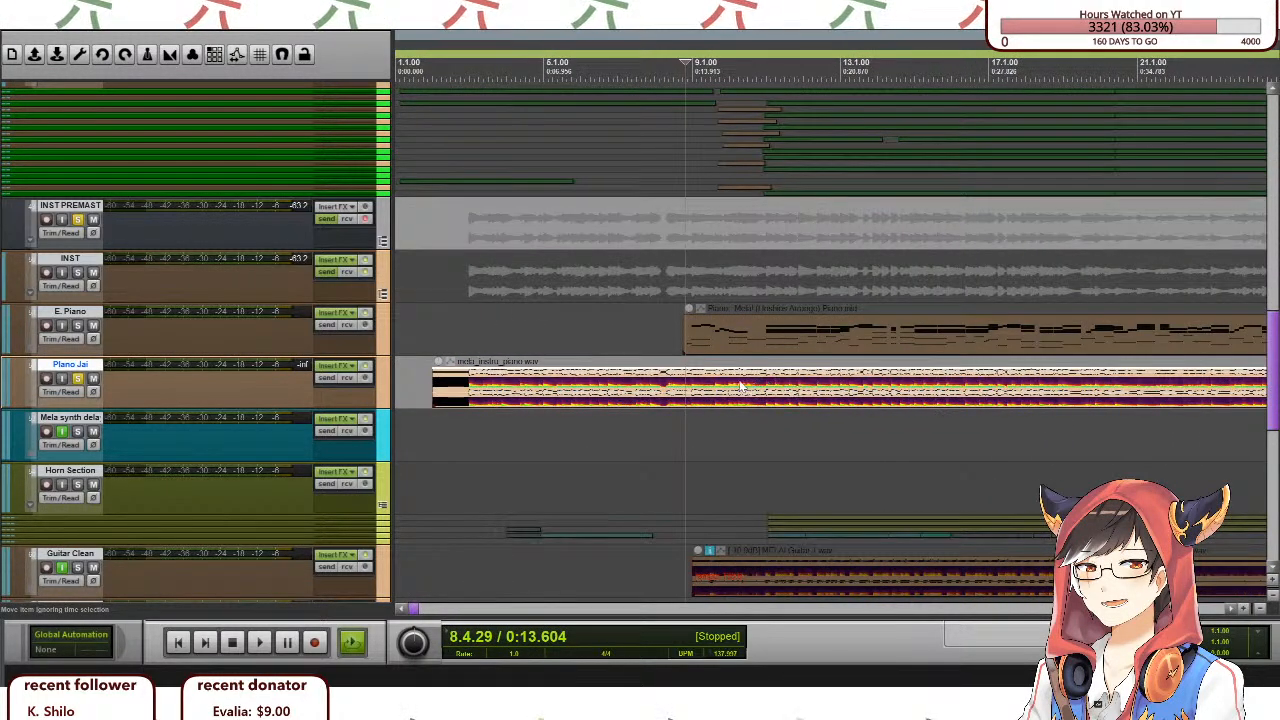
key(space)
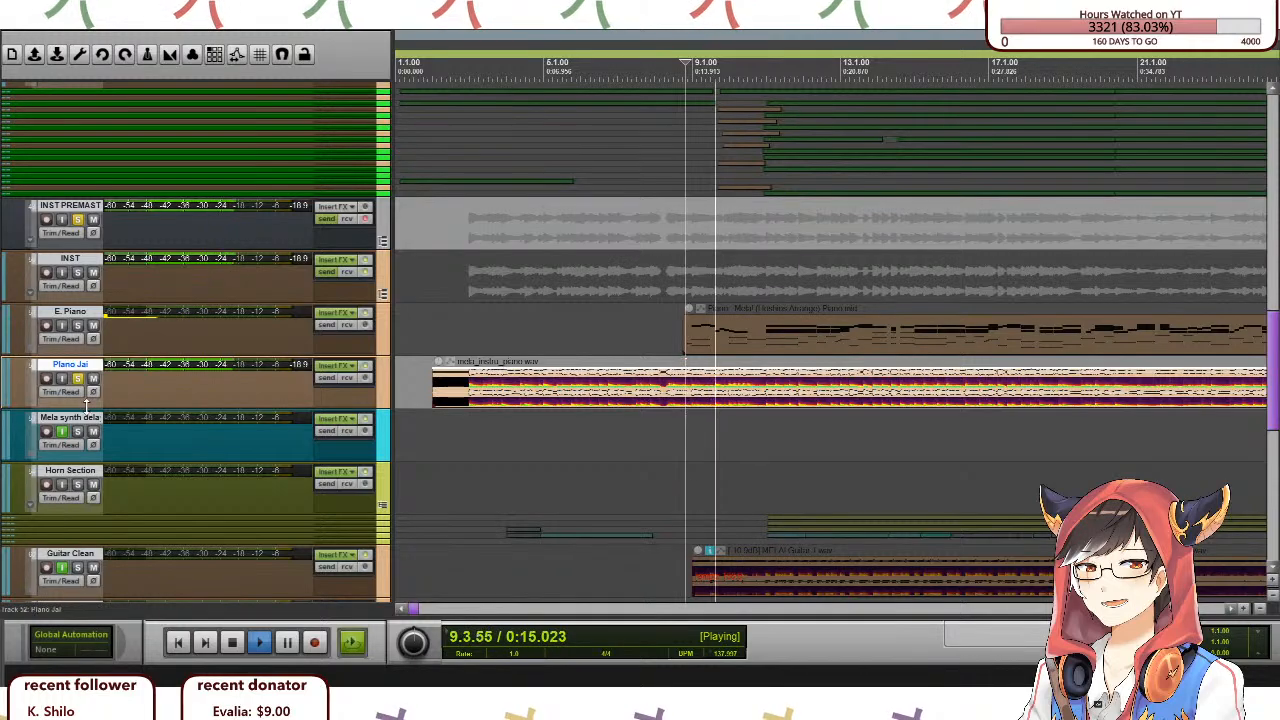
Enlarge the Piano Jai and E. Piano tracks and switch the solo from Piano Jai to E. Piano.
drag(86, 407, 88, 440)
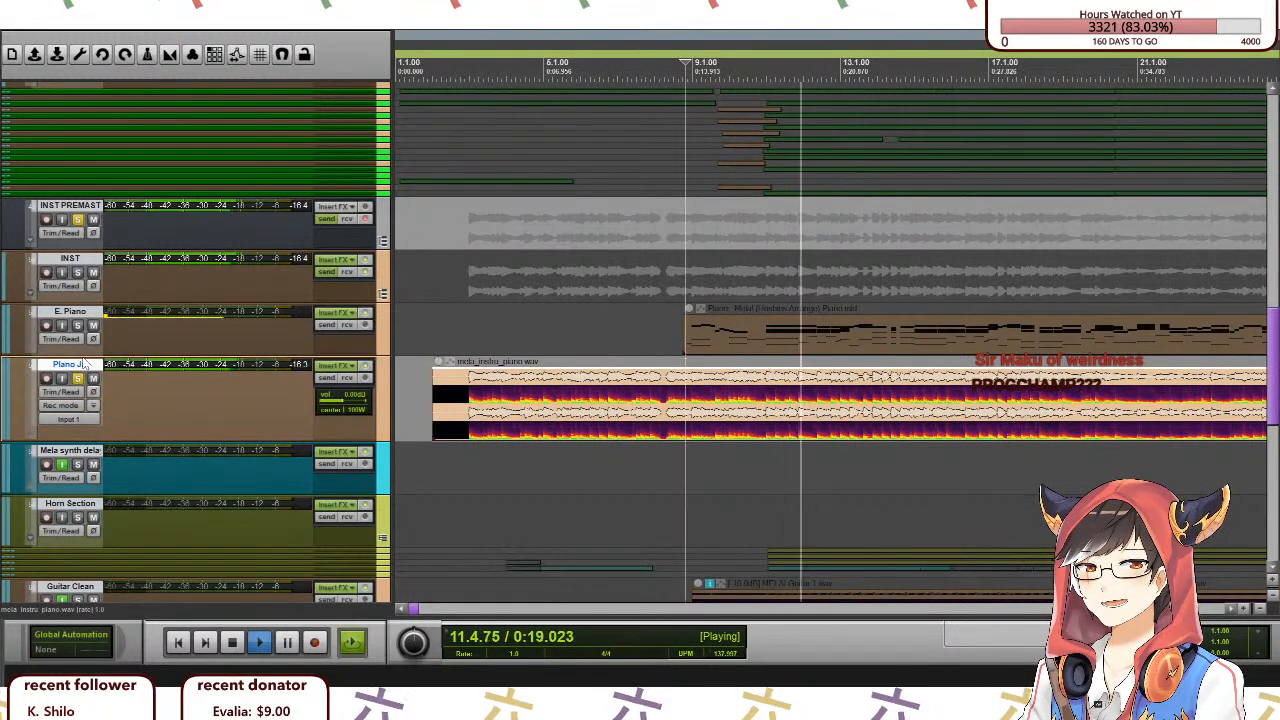
drag(86, 358, 90, 386)
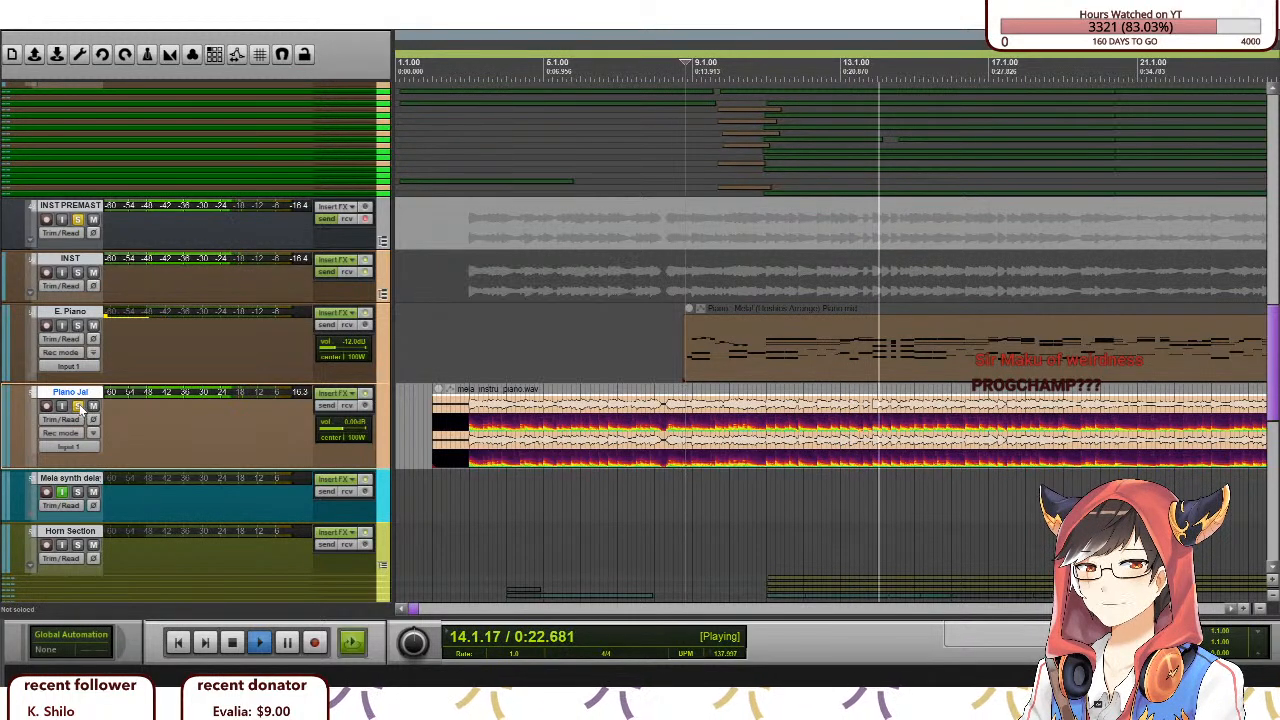
click(78, 326)
click(78, 407)
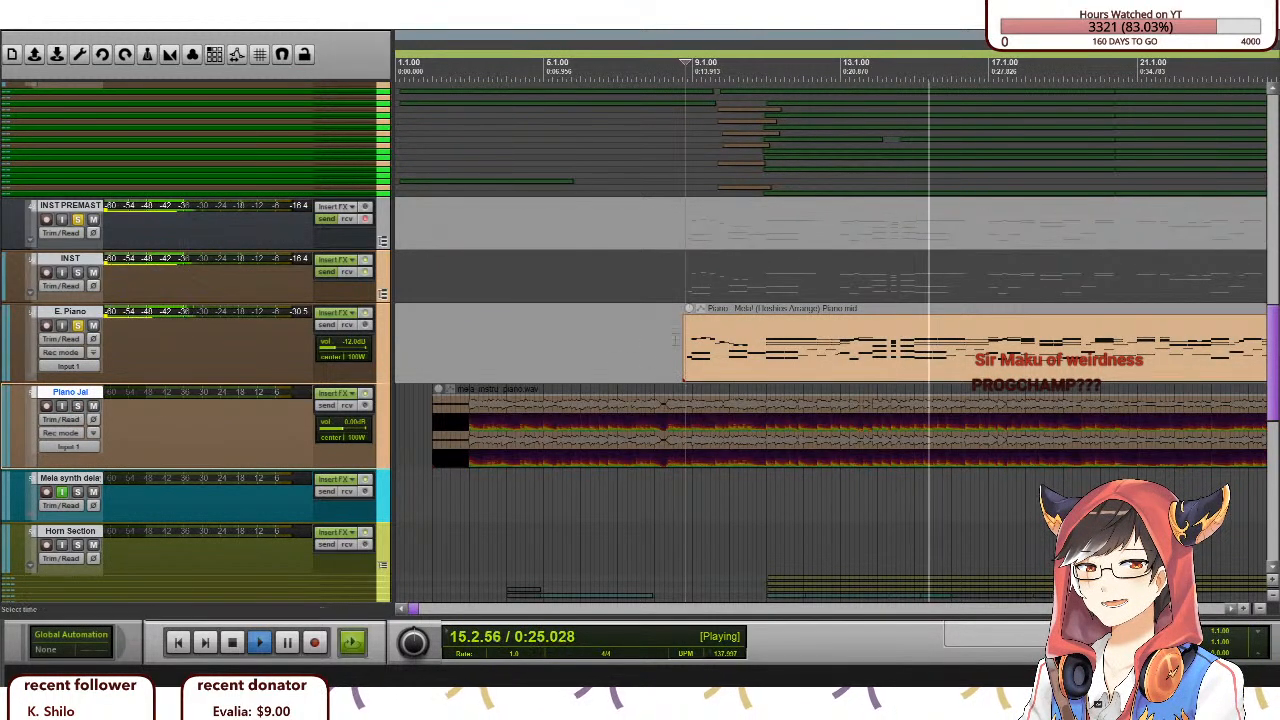
drag(65, 384, 65, 403)
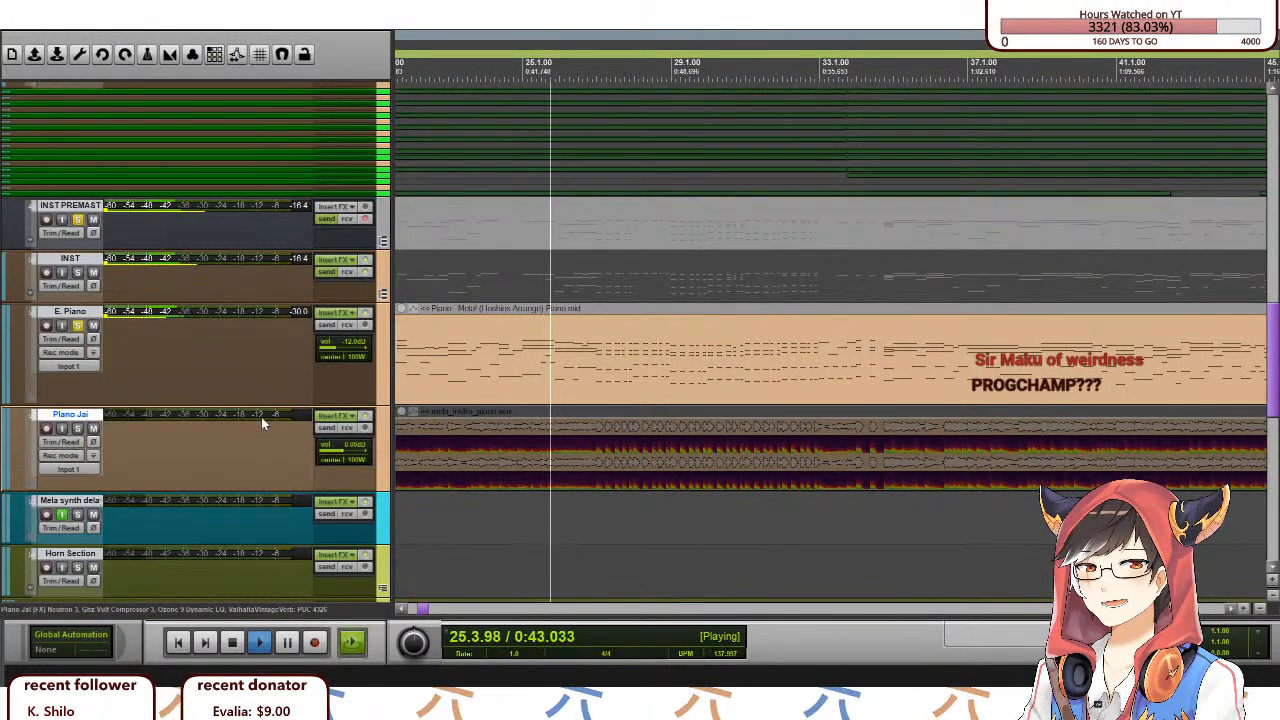
Solo Piano Jai together with E. Piano and raise the E. Piano track's volume to about -6.3 dB.
click(77, 429)
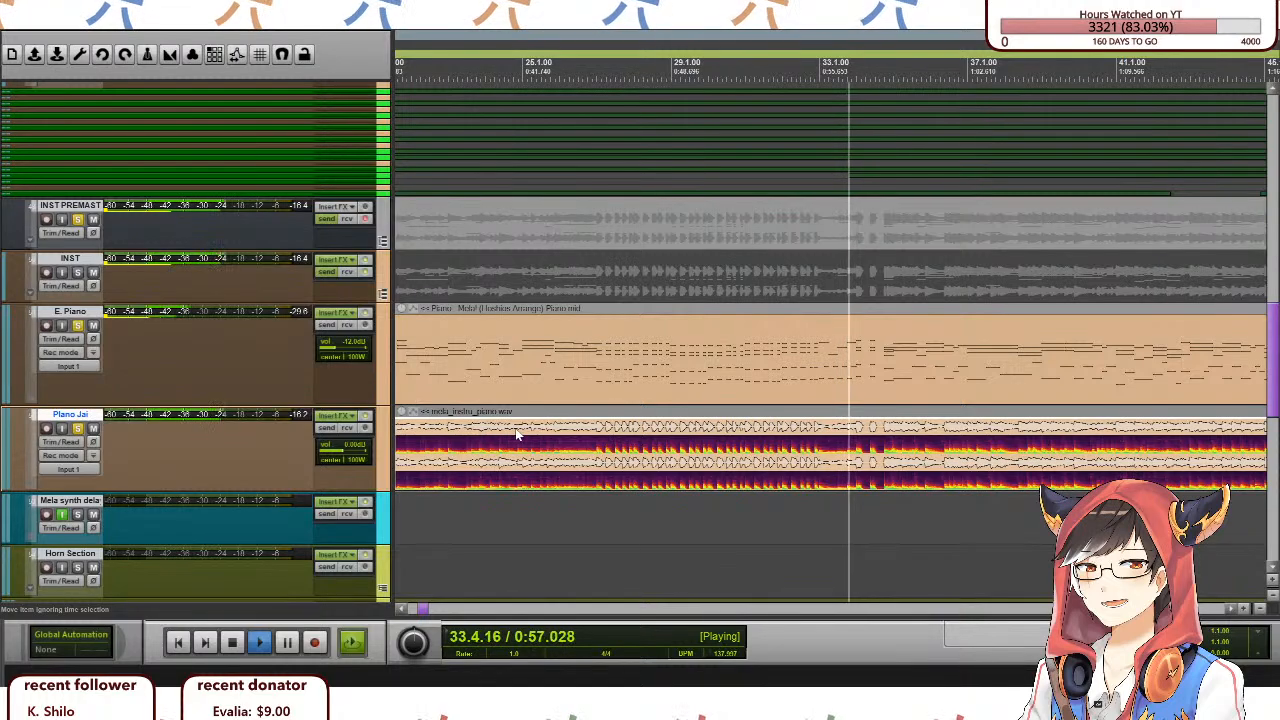
scroll(517, 434, down, 1)
drag(336, 349, 340, 349)
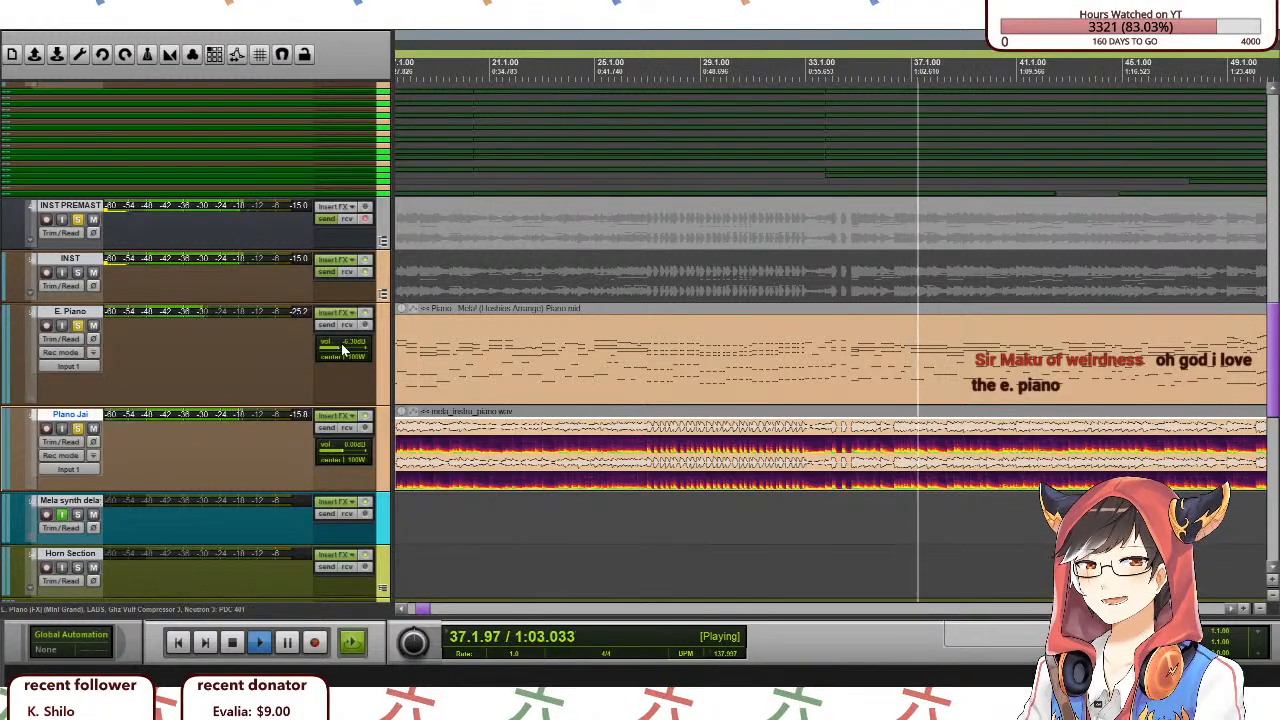
Select the first E. Piano clip and place the edit cursor around bar 50 while both pianos keep playing.
scroll(475, 387, down, 1)
scroll(481, 392, down, 3)
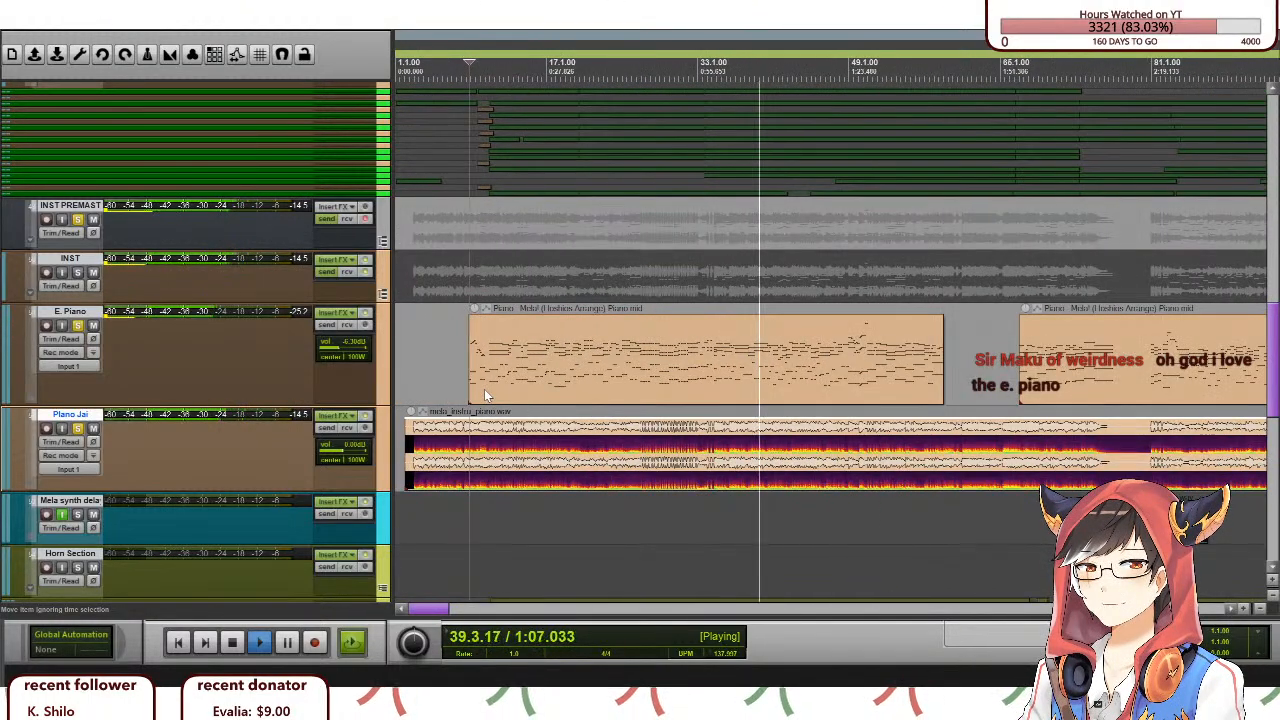
scroll(484, 389, up, 1)
click(963, 384)
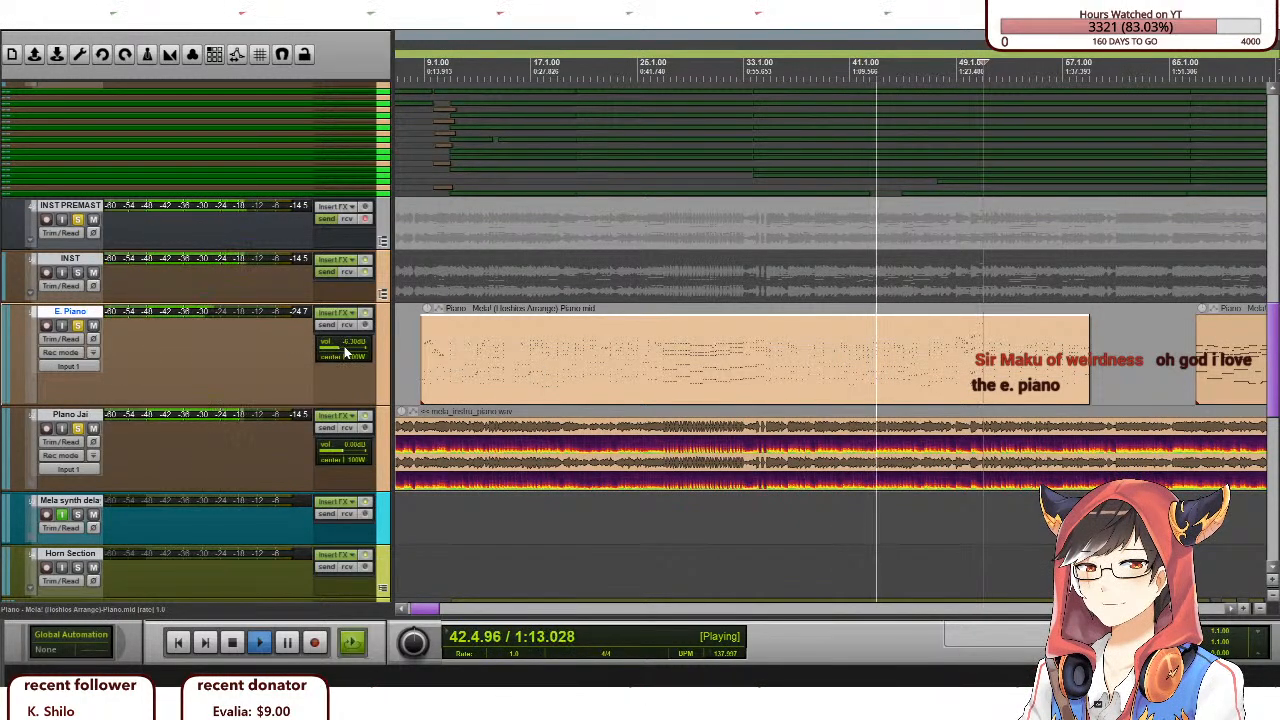
Lower the E. Piano track's volume to -12.0 dB, stop playback and take both piano tracks out of solo.
drag(344, 348, 340, 348)
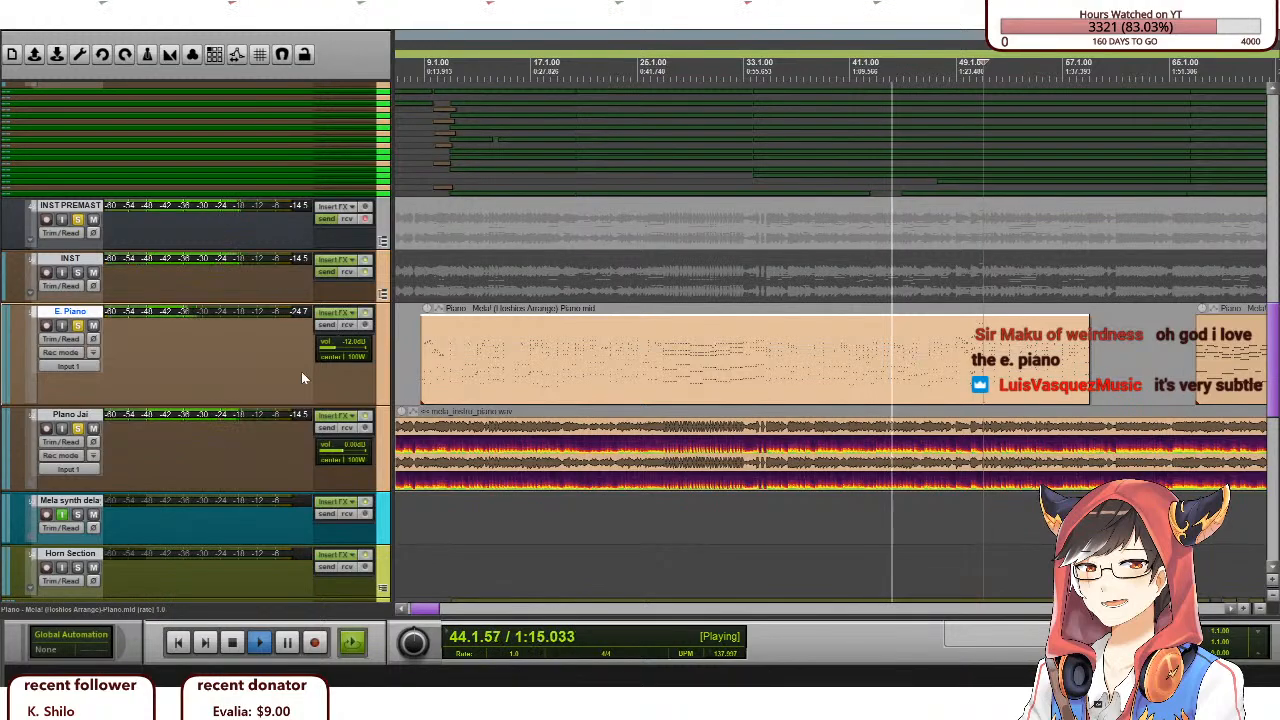
key(space)
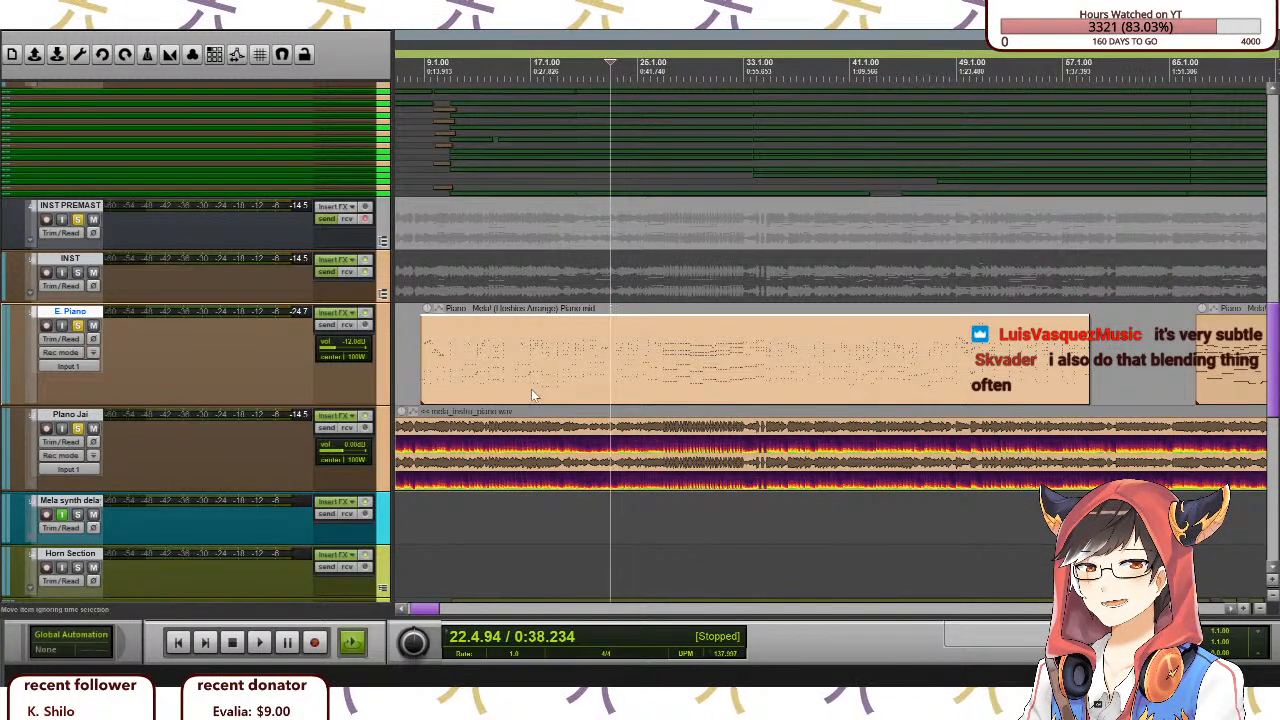
click(212, 461)
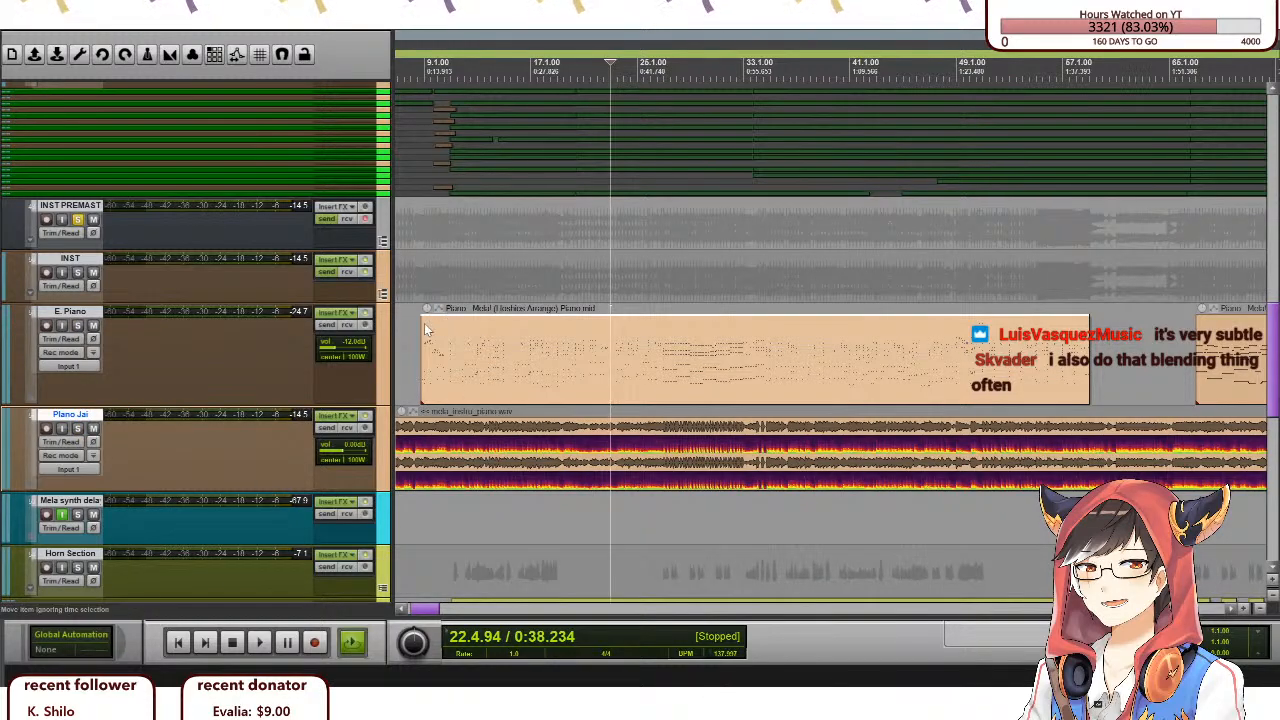
Place the edit cursor around bar 9, near the start of the first E. Piano clip, and audition the pianos within the instrumental.
click(424, 324)
scroll(529, 347, up, 5)
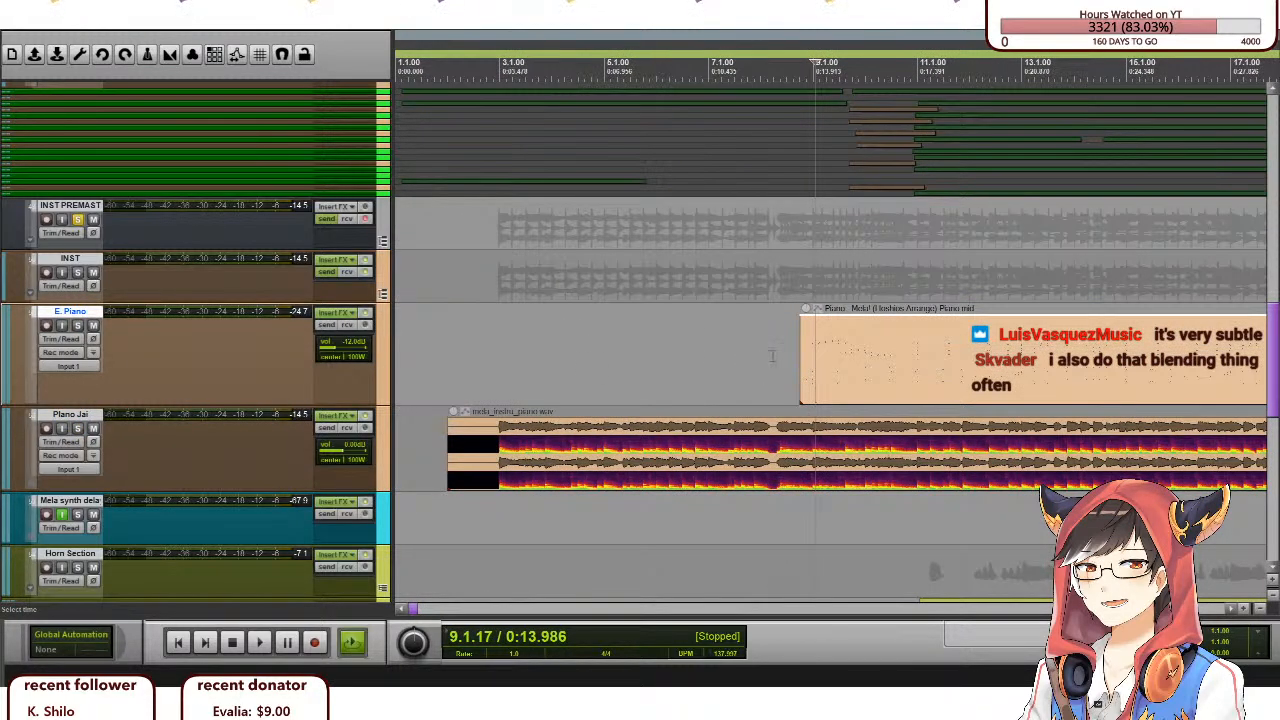
scroll(840, 348, down, 4)
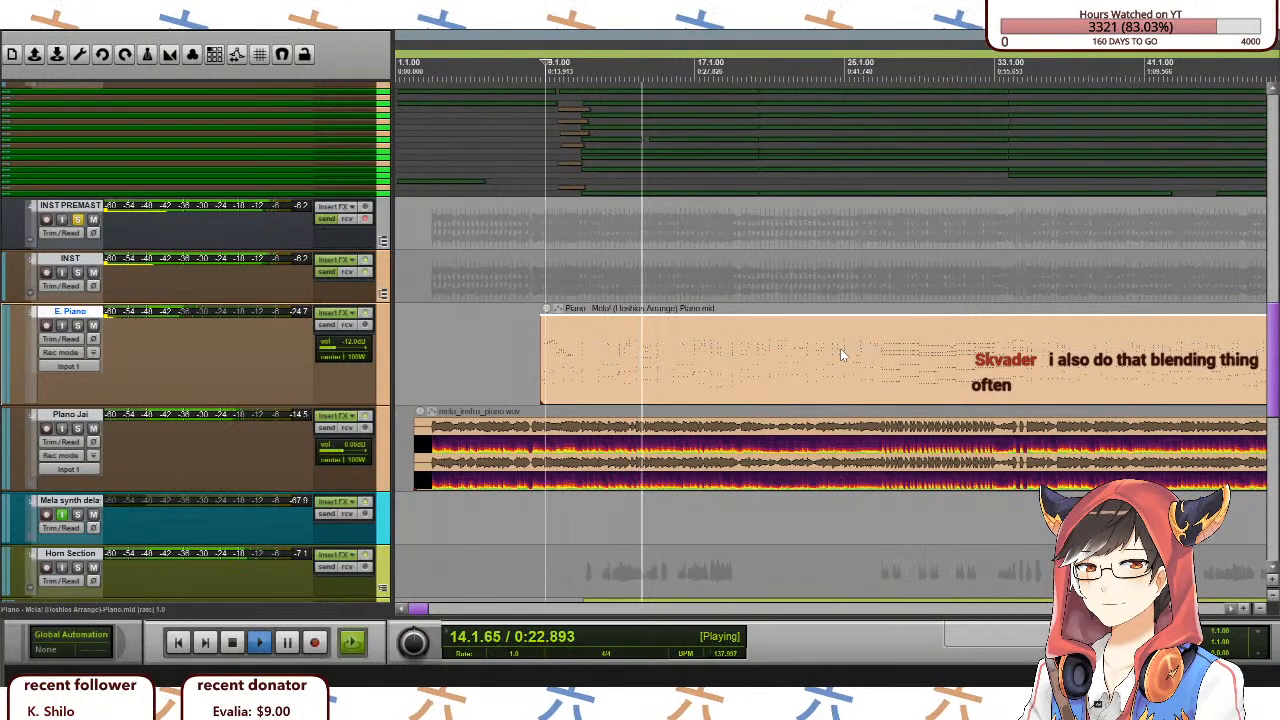
key(space)
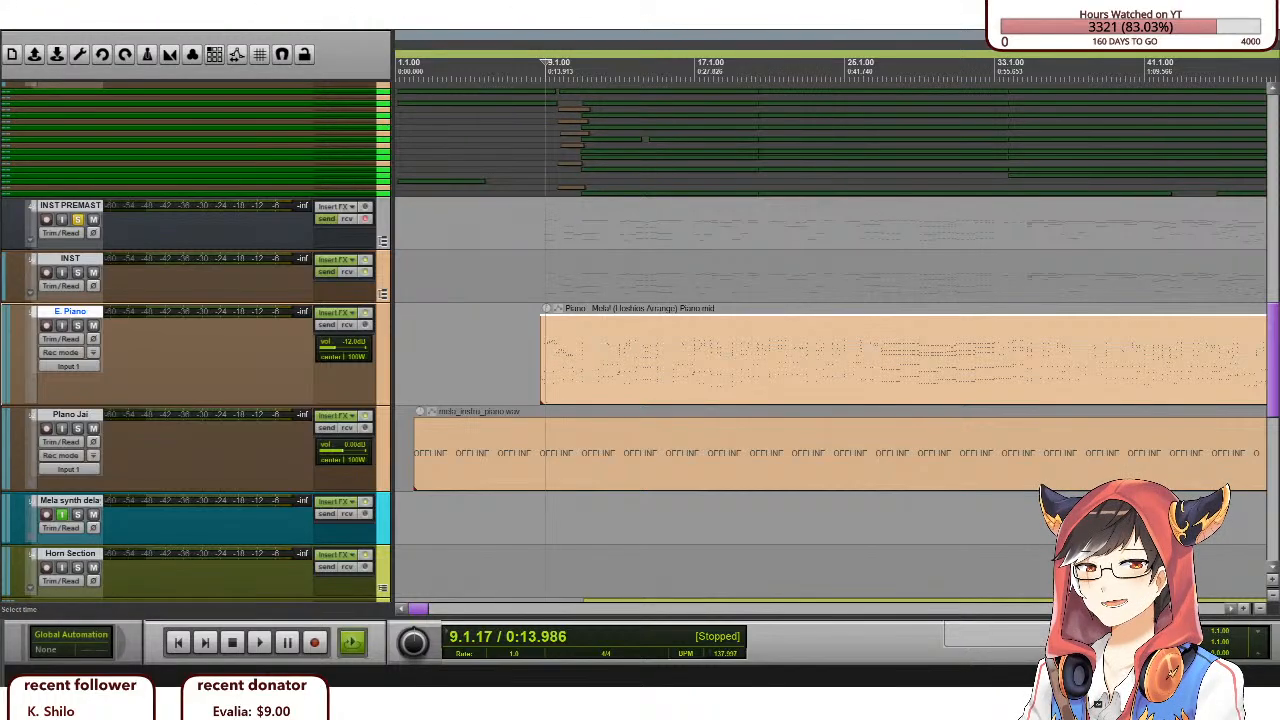
Enlarge the Mela synth delay track, select its clip and place the edit cursor near the clip's start, around bar 75.
key(ctrl+bracketleft)
key(ctrl+bracketleft)
key(ctrl+bracketleft)
click(654, 276)
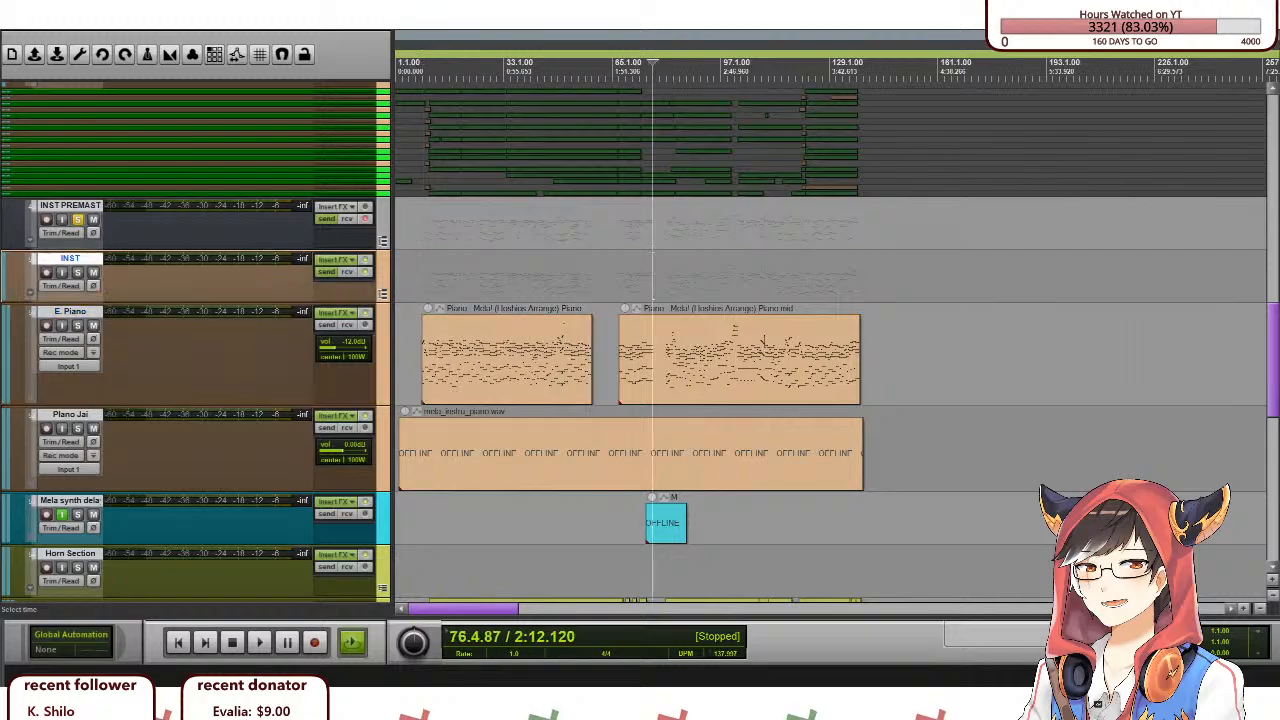
scroll(136, 325, down, 4)
scroll(593, 328, up, 5)
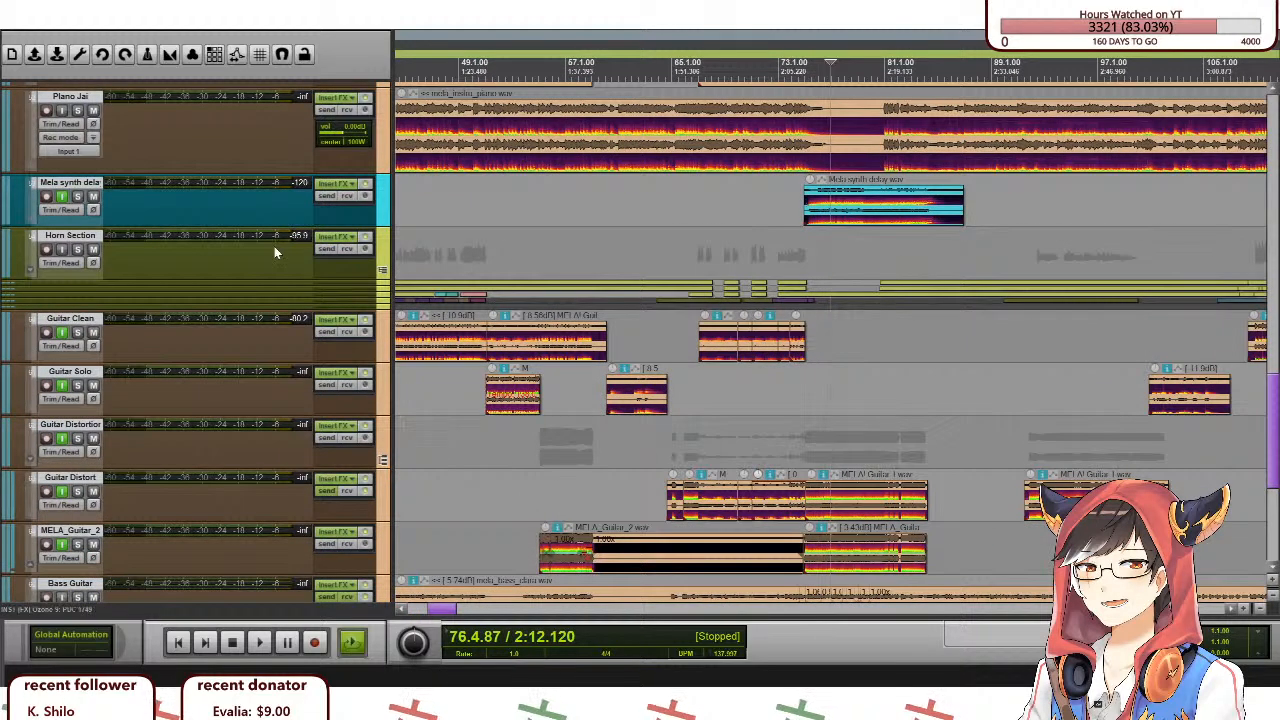
drag(61, 227, 64, 322)
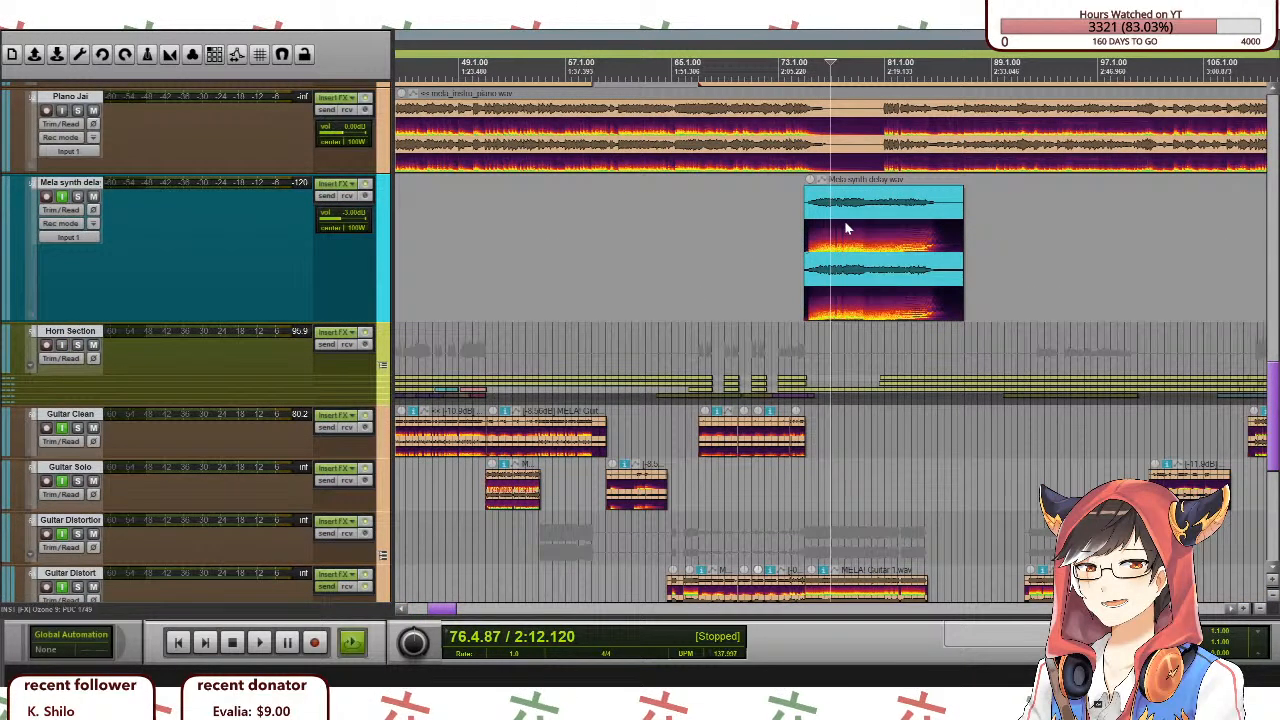
click(813, 273)
scroll(67, 315, up, 3)
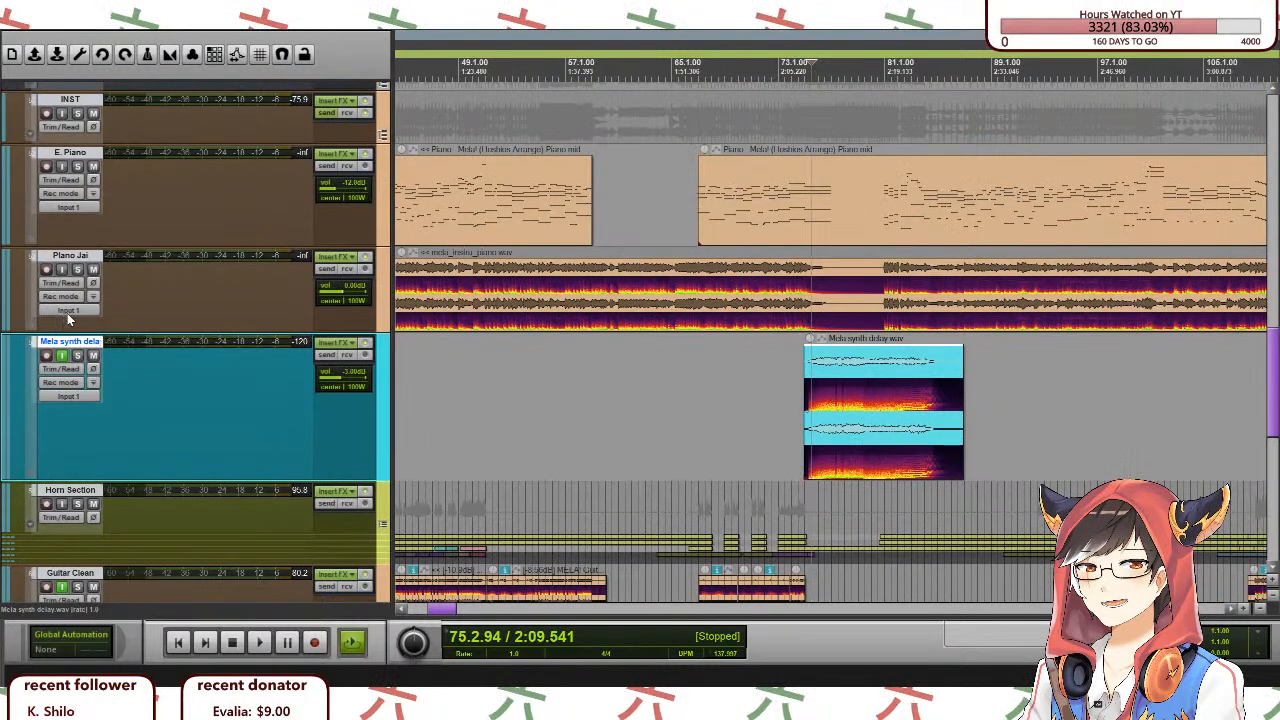
Examine the track list from the PRE-MASTER and reverb buses through the vocal folders to INST PREMAST and INST.
scroll(118, 322, up, 4)
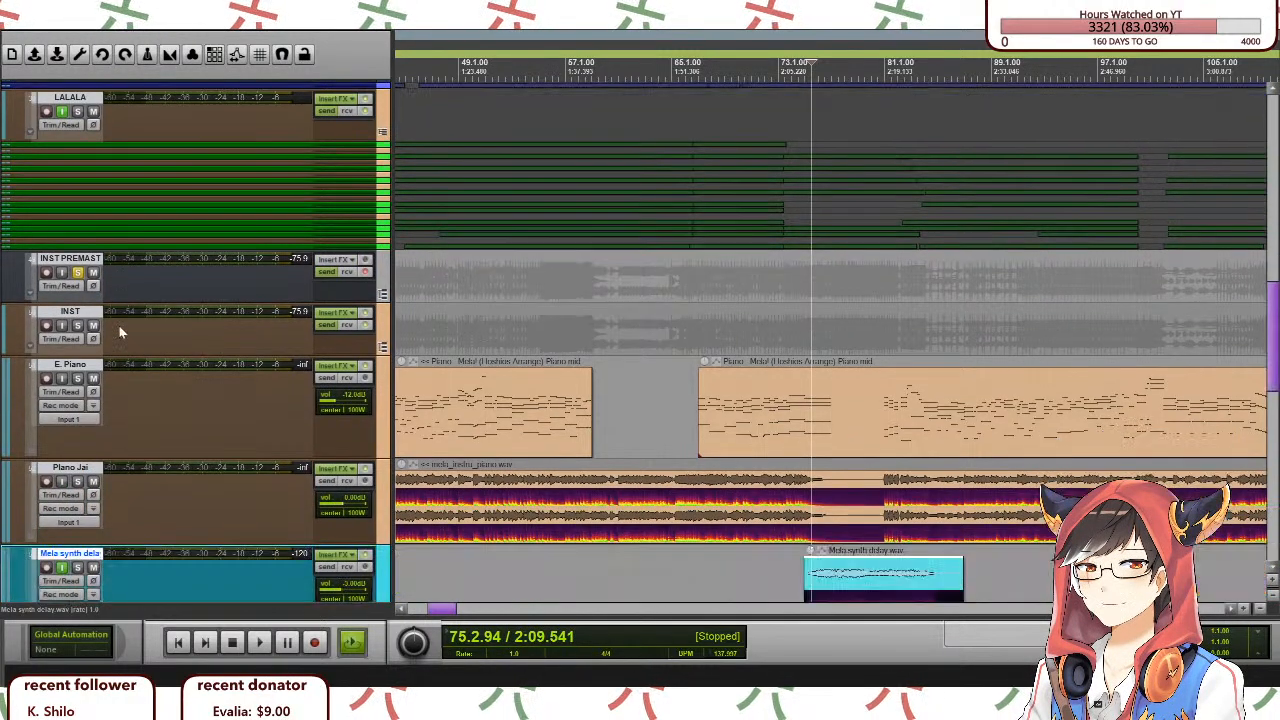
scroll(118, 332, down, 1)
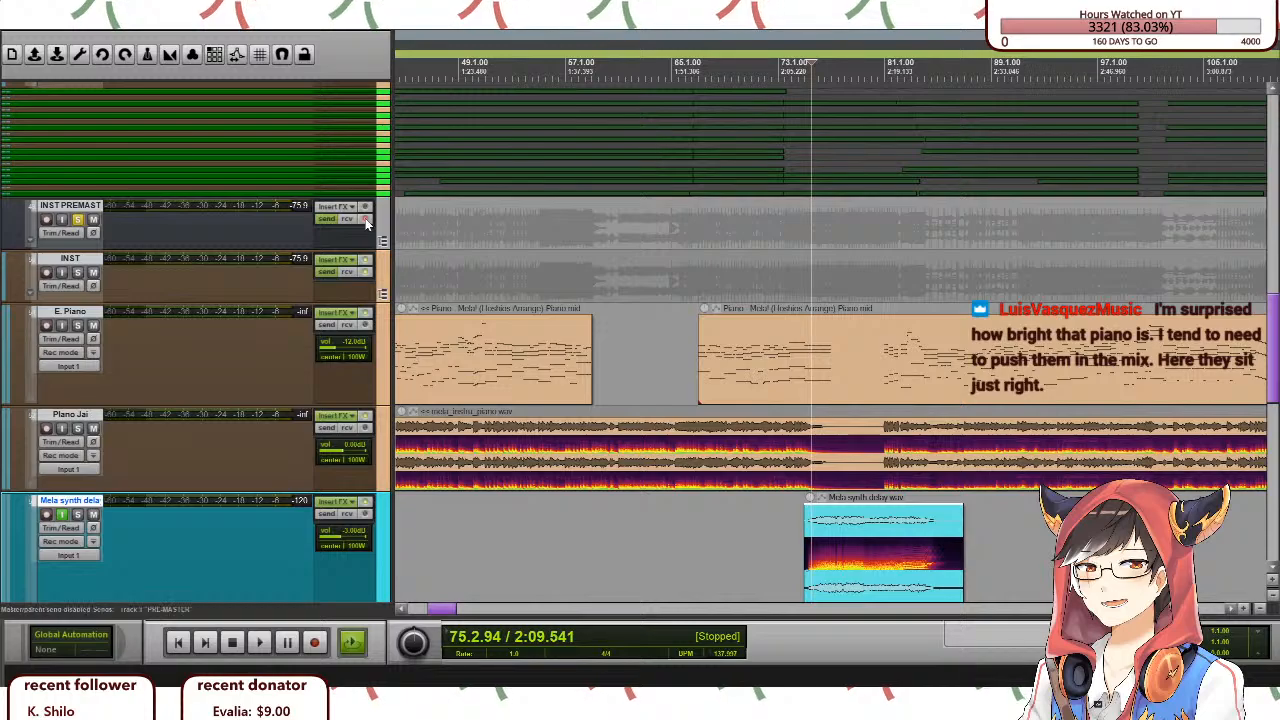
scroll(135, 329, up, 3)
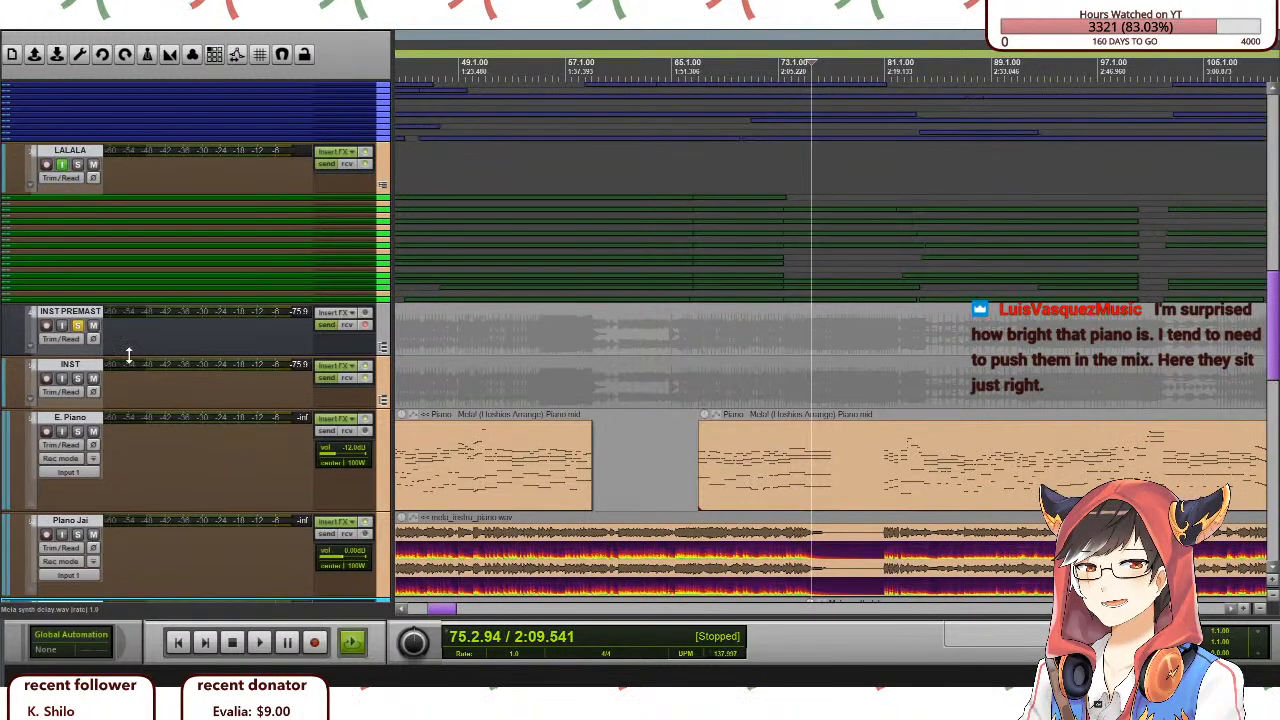
scroll(139, 355, up, 3)
scroll(139, 355, down, 7)
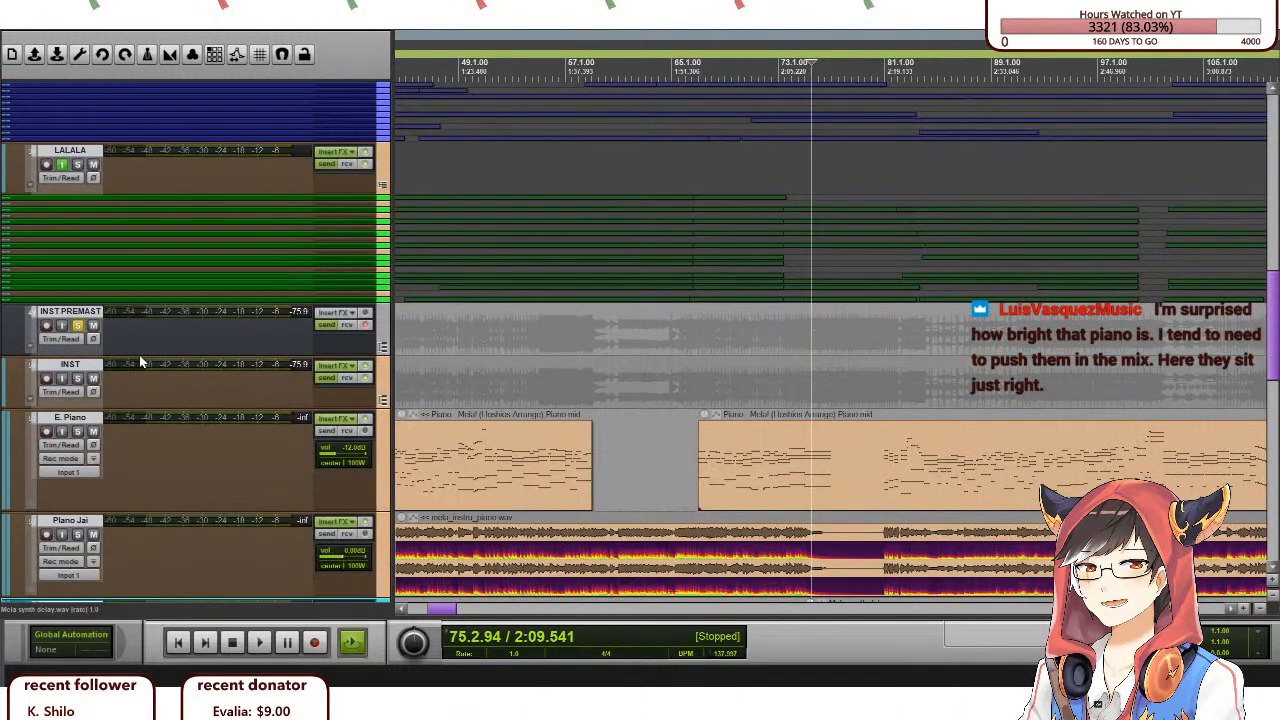
scroll(141, 356, up, 9)
scroll(144, 360, up, 6)
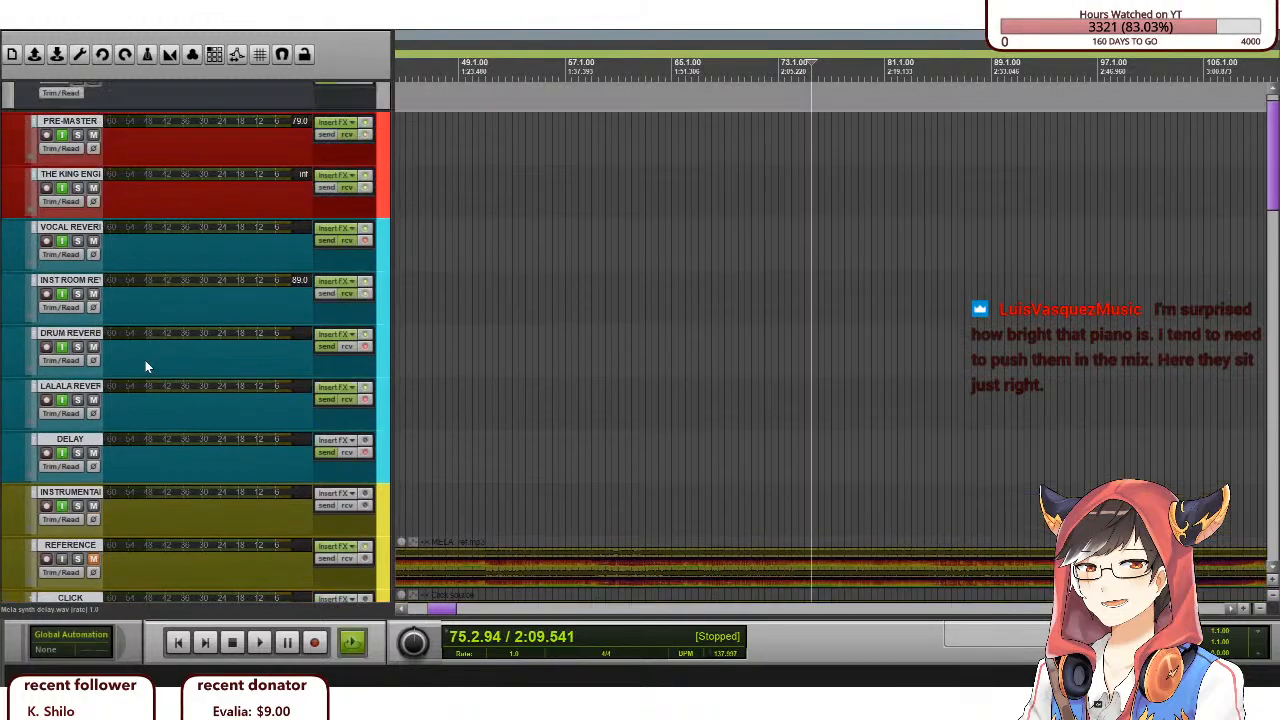
scroll(146, 360, down, 5)
scroll(147, 361, up, 7)
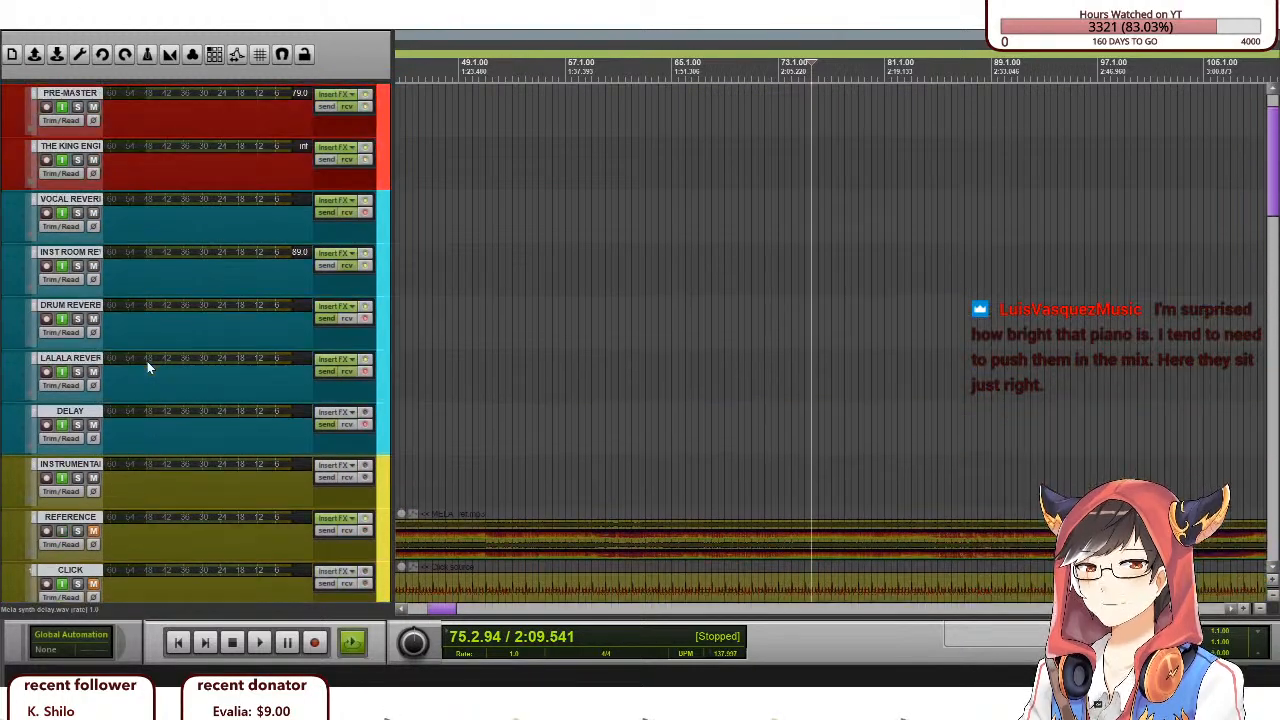
scroll(147, 361, down, 5)
scroll(298, 376, down, 7)
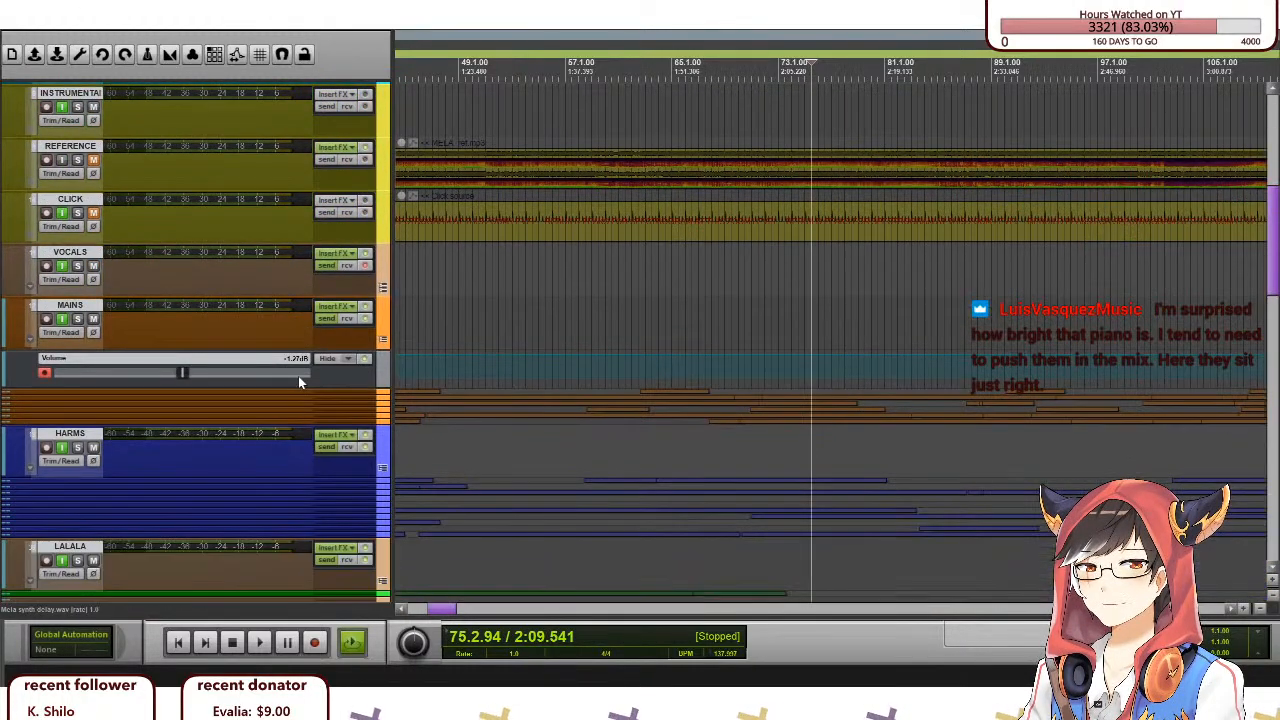
scroll(324, 316, down, 3)
scroll(324, 317, up, 3)
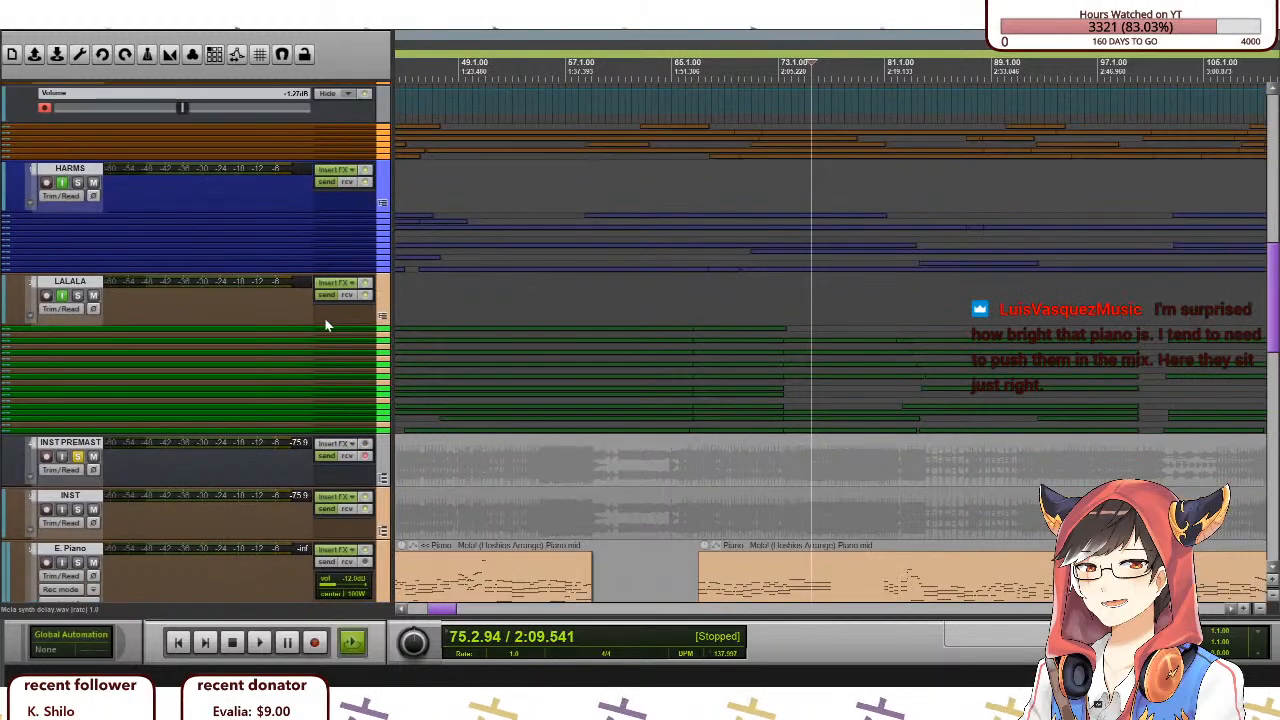
scroll(343, 336, up, 2)
scroll(343, 333, up, 2)
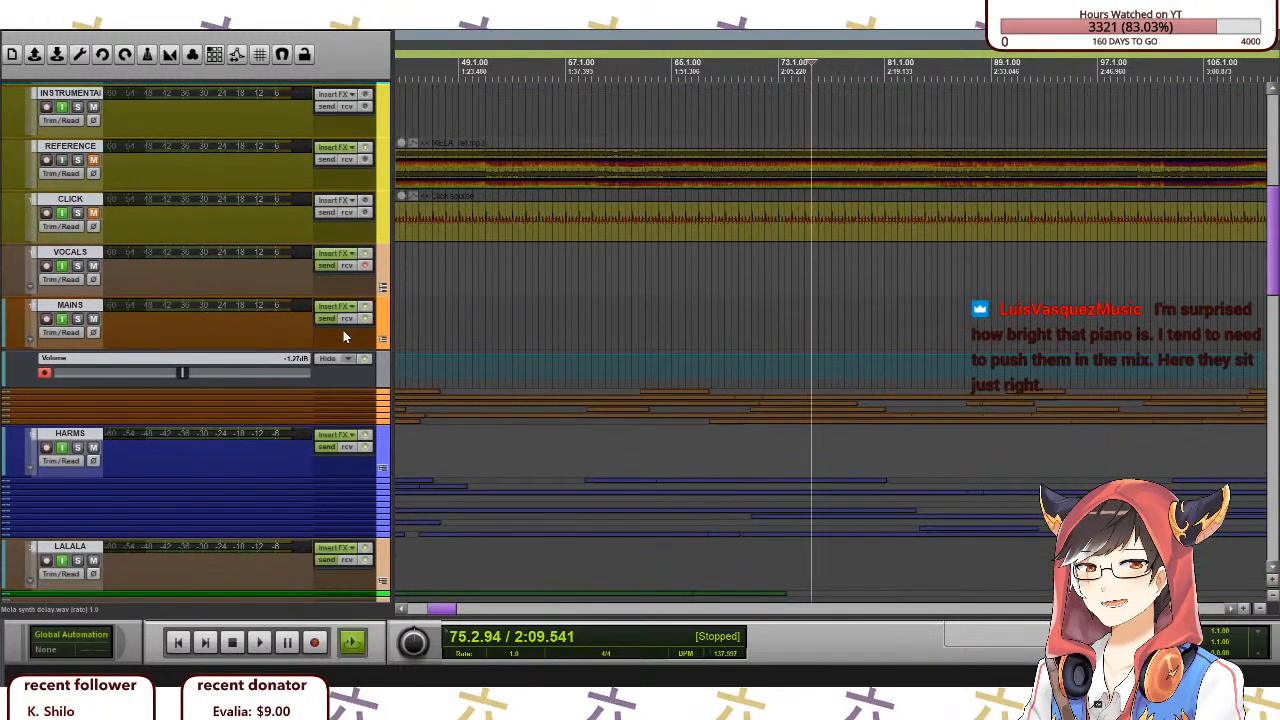
scroll(343, 333, down, 4)
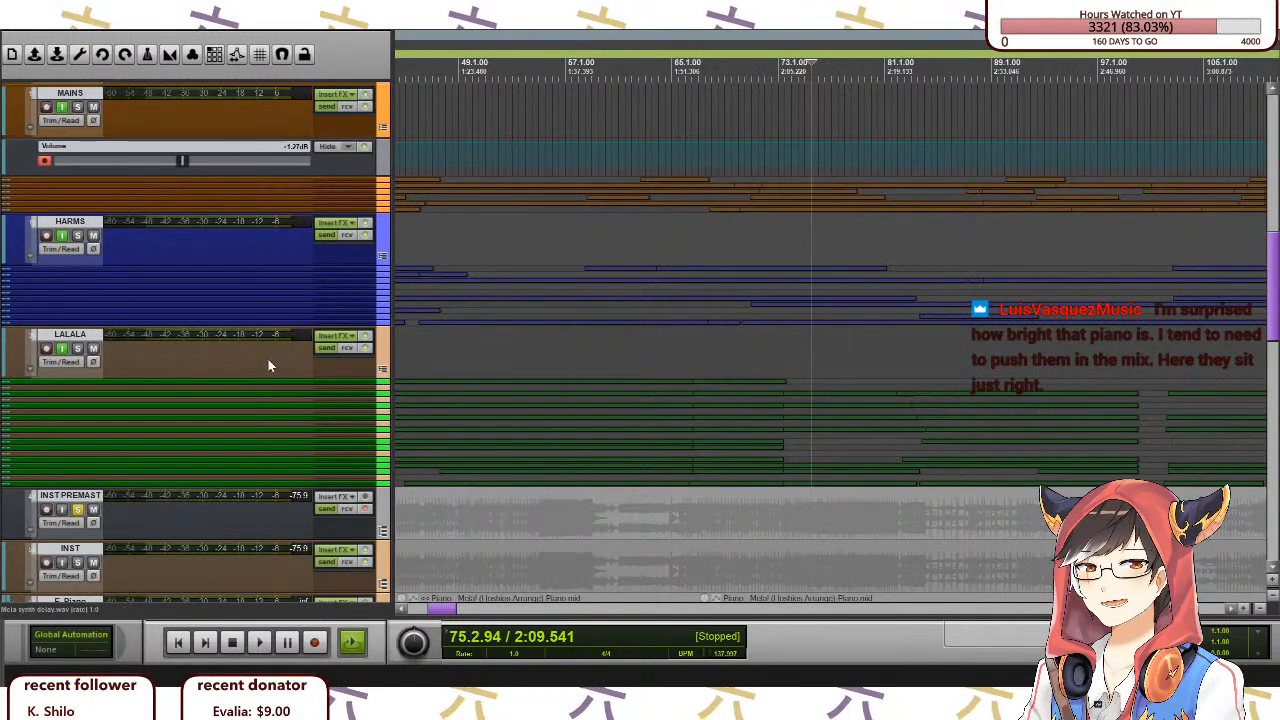
scroll(273, 366, up, 4)
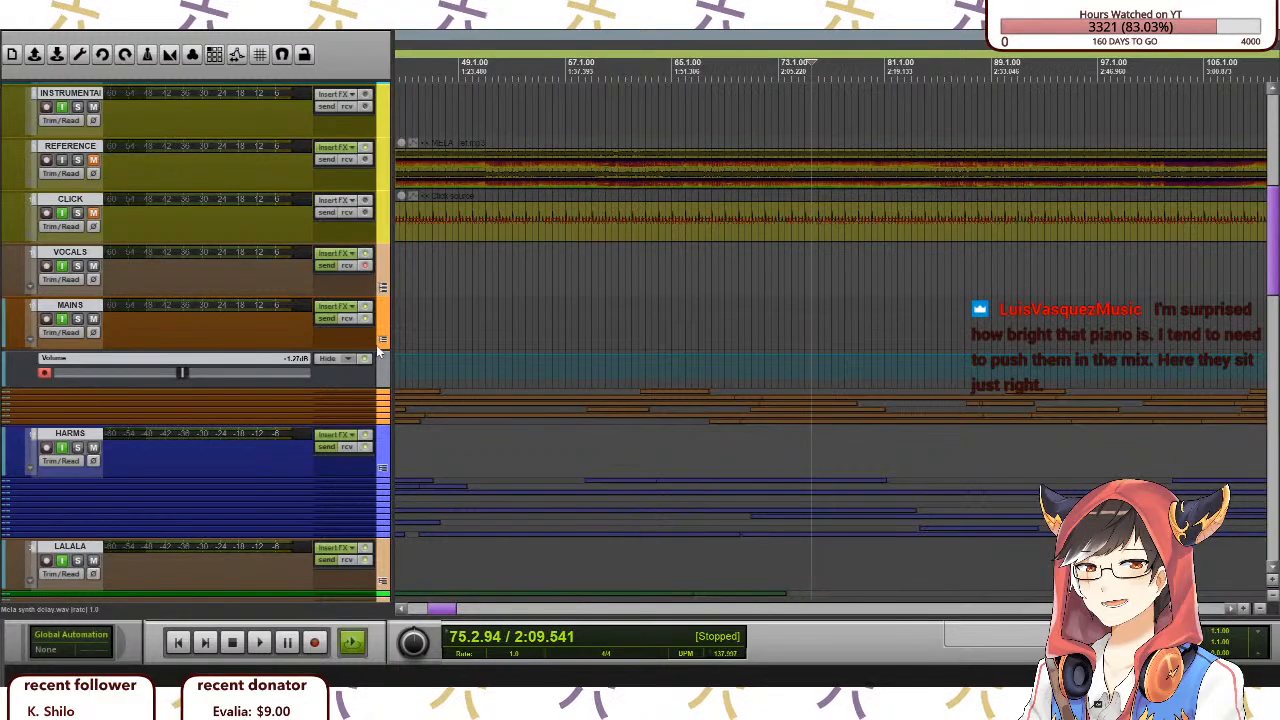
scroll(195, 415, down, 7)
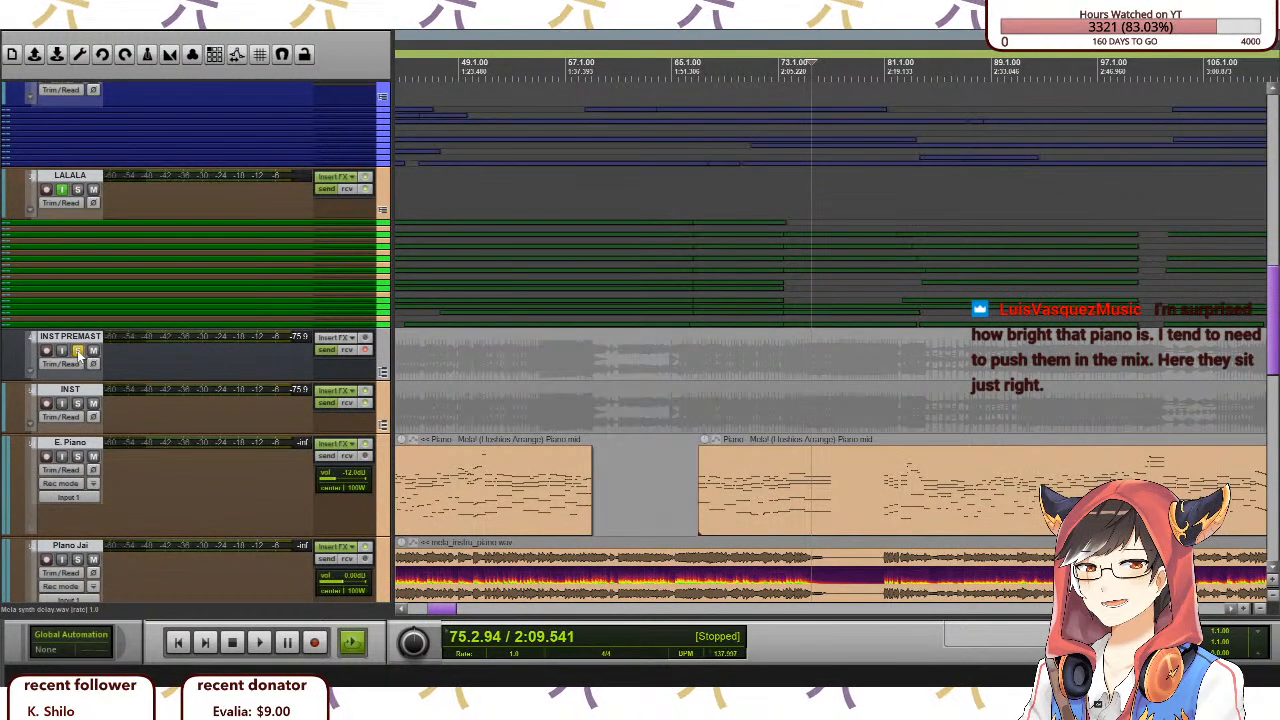
Clear the solo on INST PREMAST and resize all tracks to a uniform height that shows their volume controls.
scroll(104, 361, up, 12)
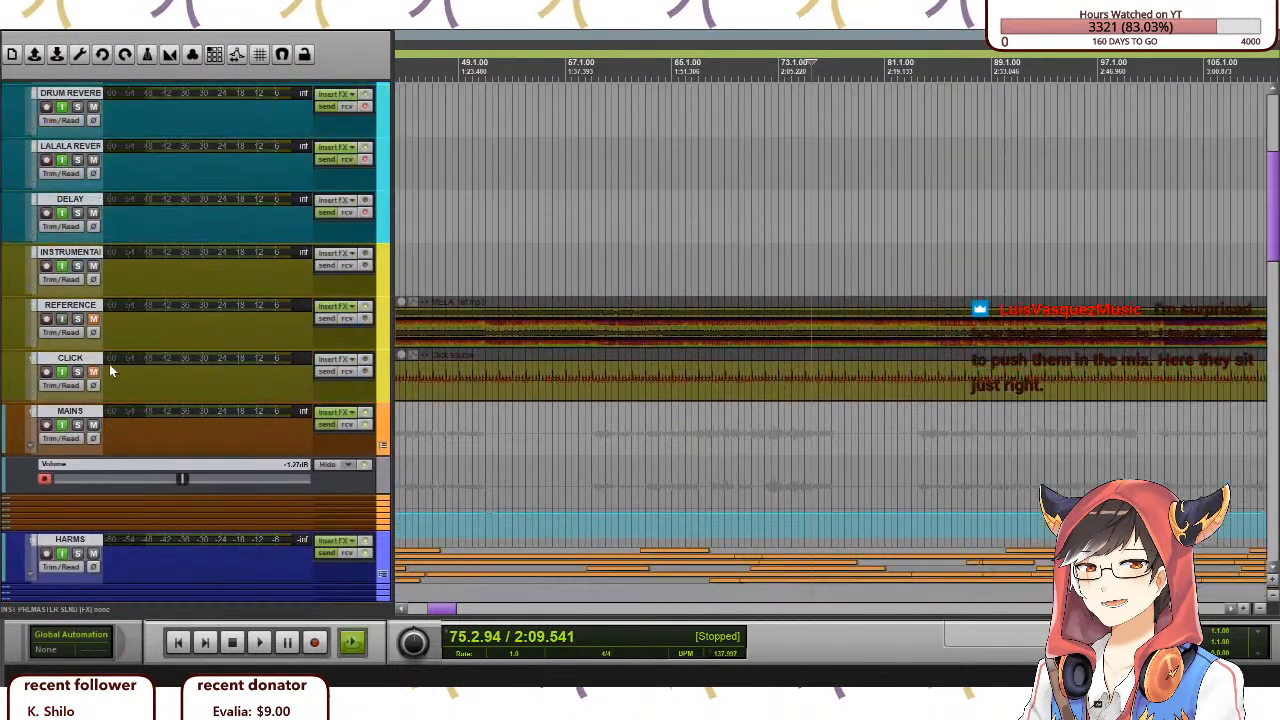
scroll(109, 364, up, 5)
scroll(107, 379, down, 6)
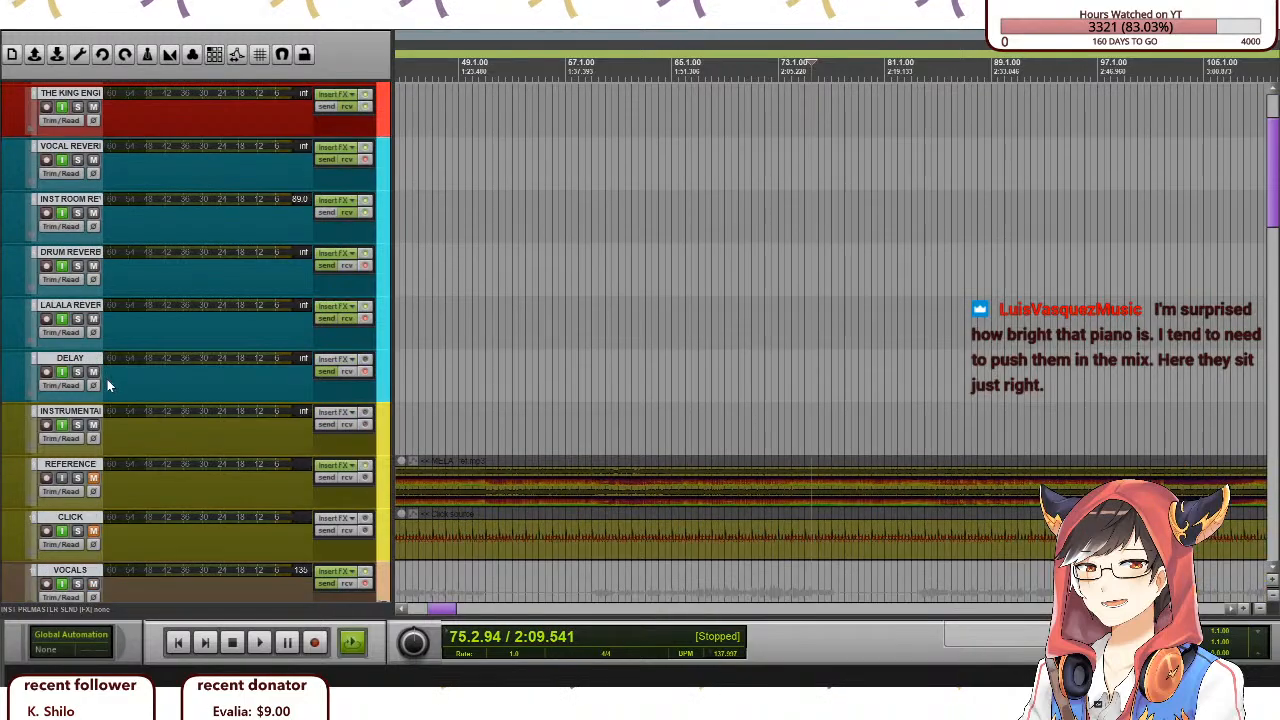
key(grave)
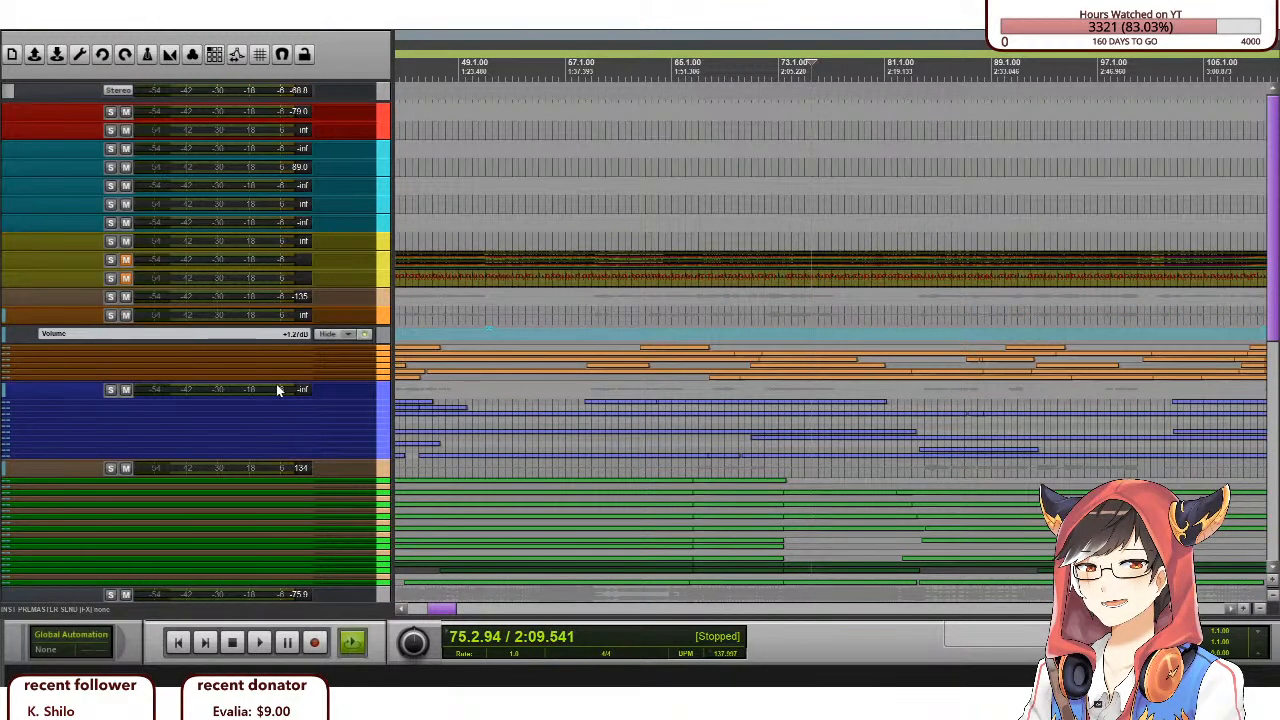
scroll(299, 378, down, 3)
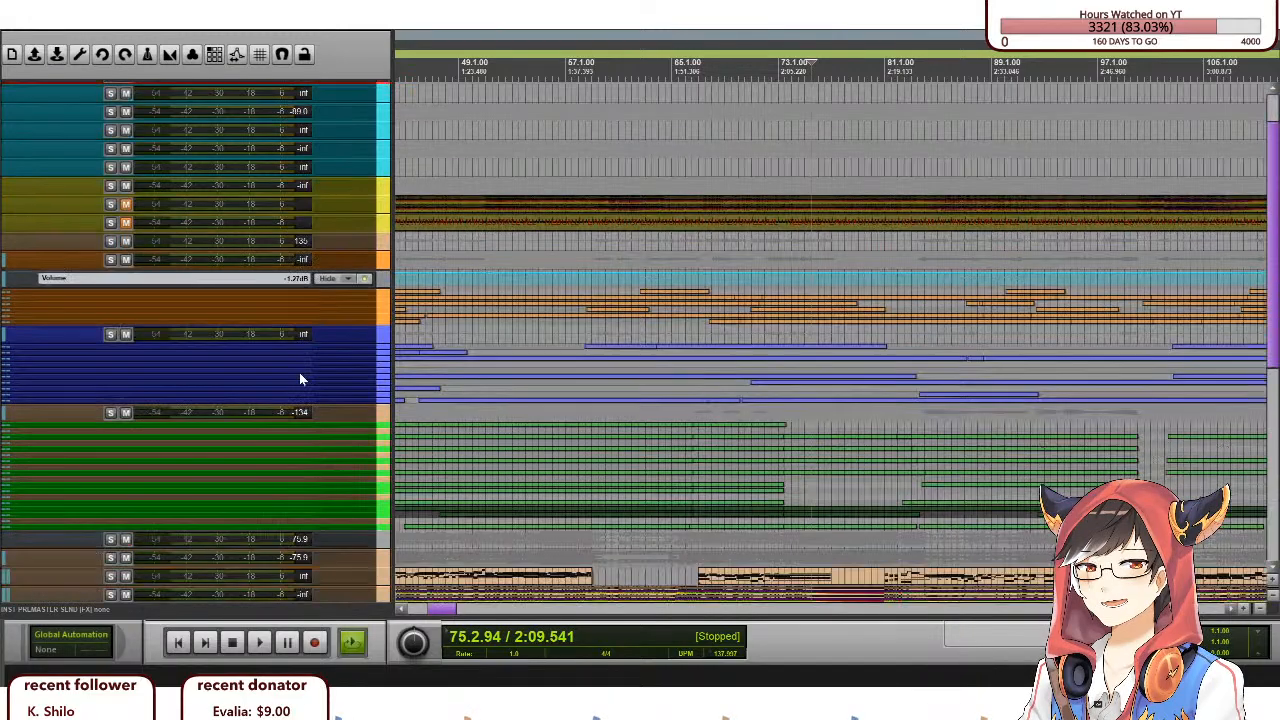
scroll(299, 372, down, 5)
key(grave)
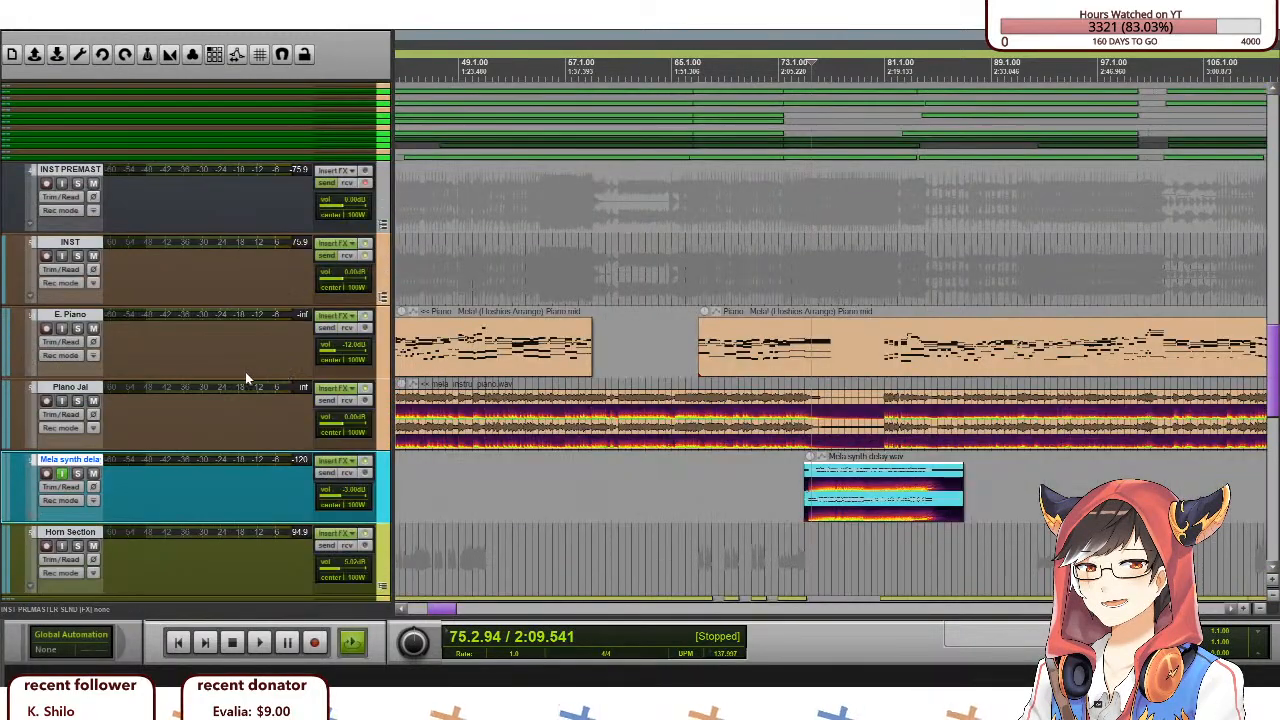
scroll(235, 375, up, 10)
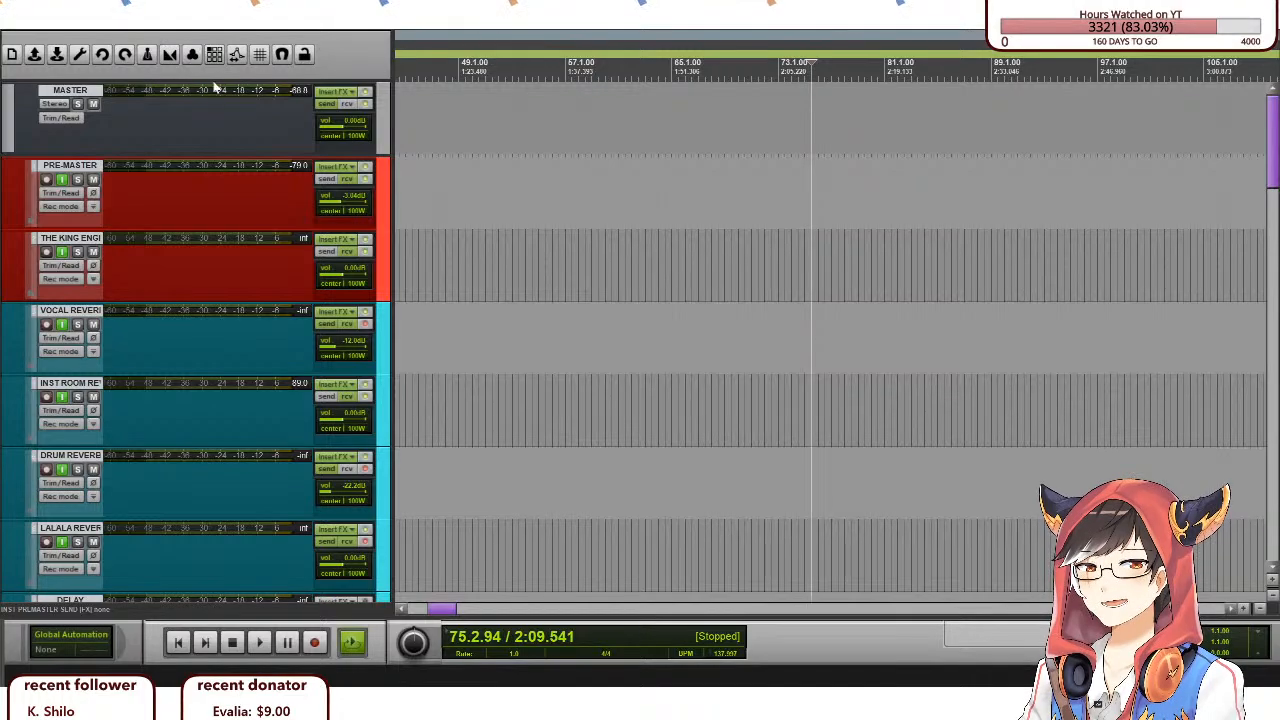
Show the project's track wiring diagram, enlarge it over the arrangement and select the MASTER node.
click(288, 333)
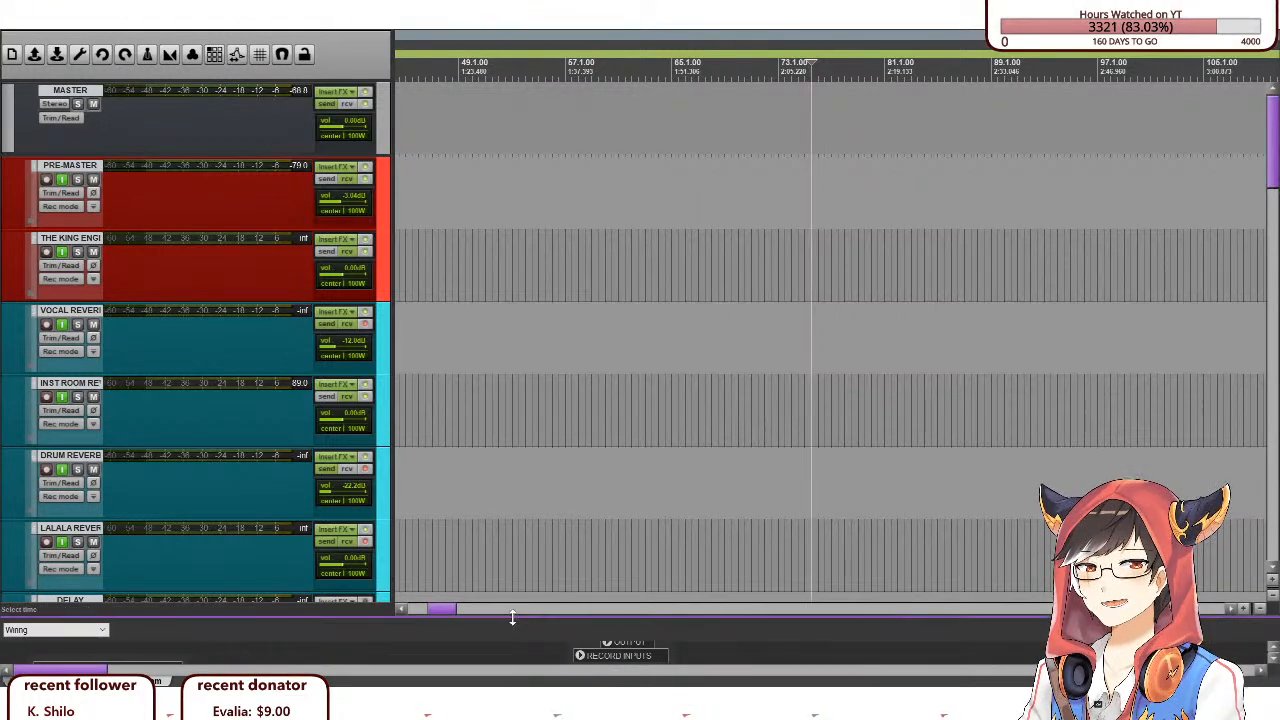
drag(513, 615, 514, 124)
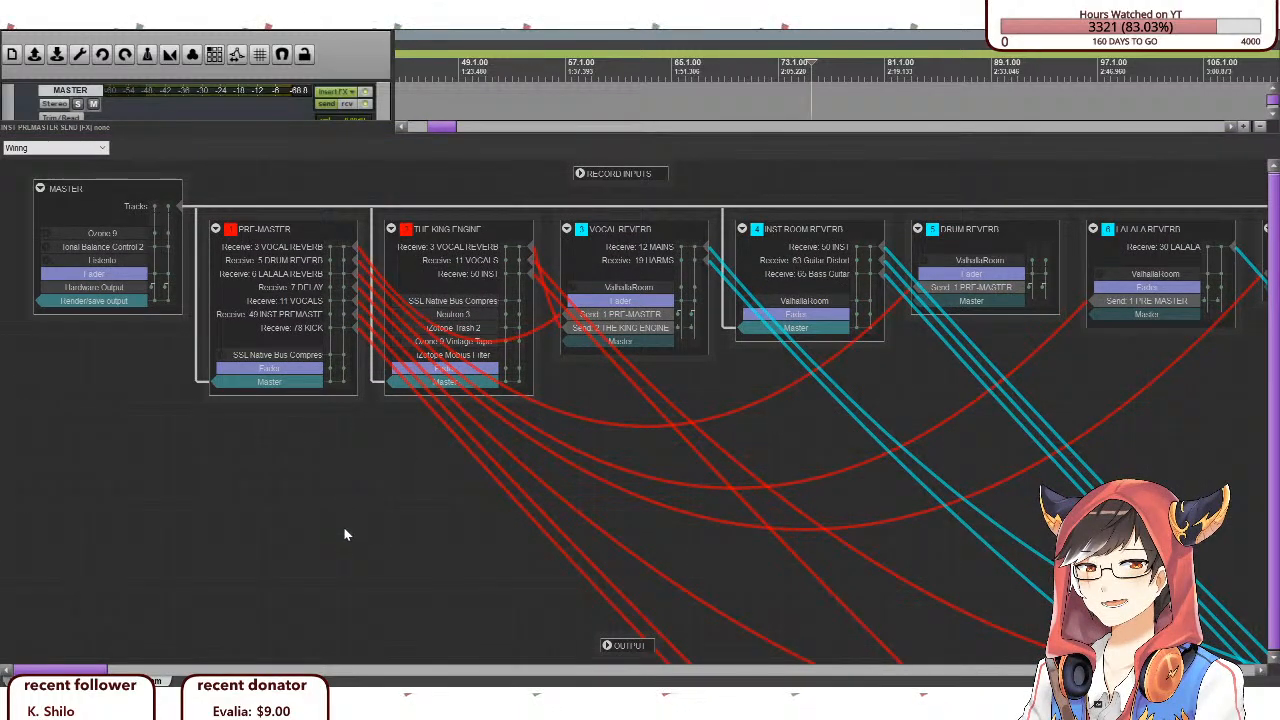
mouse_move(93, 668)
mouse_down()
mouse_move(123, 668)
mouse_move(82, 669)
mouse_up()
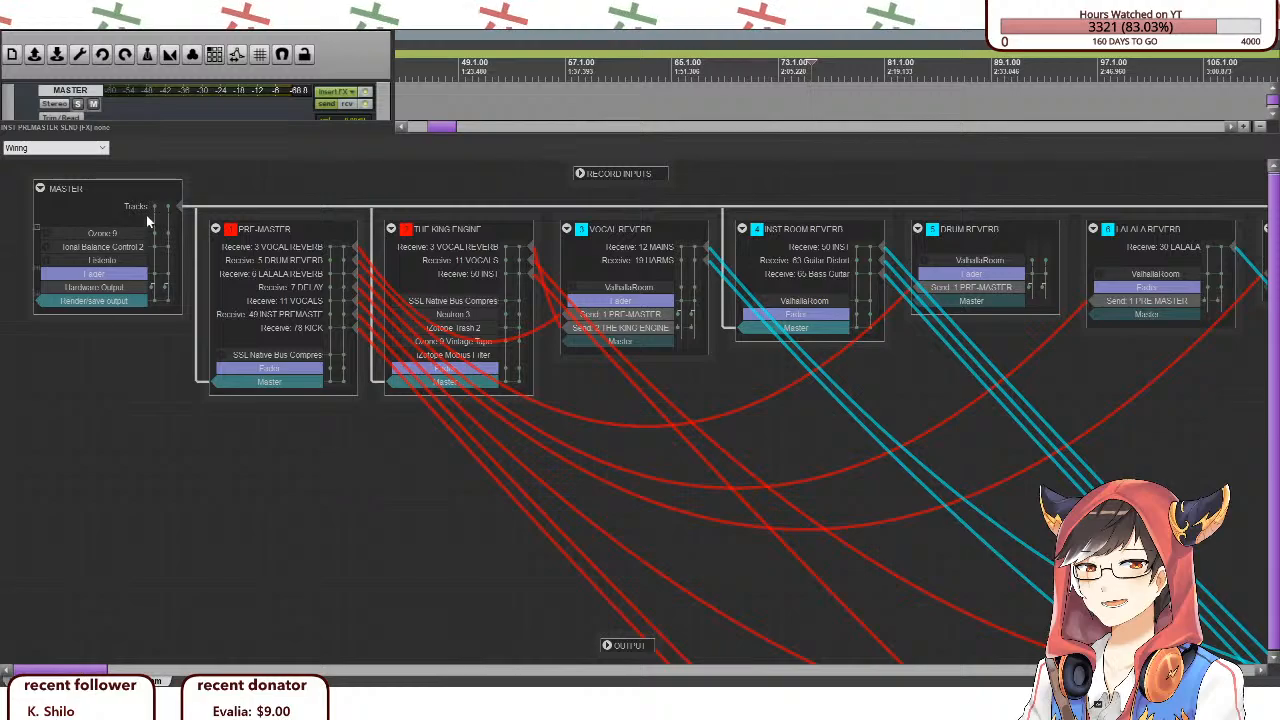
click(118, 185)
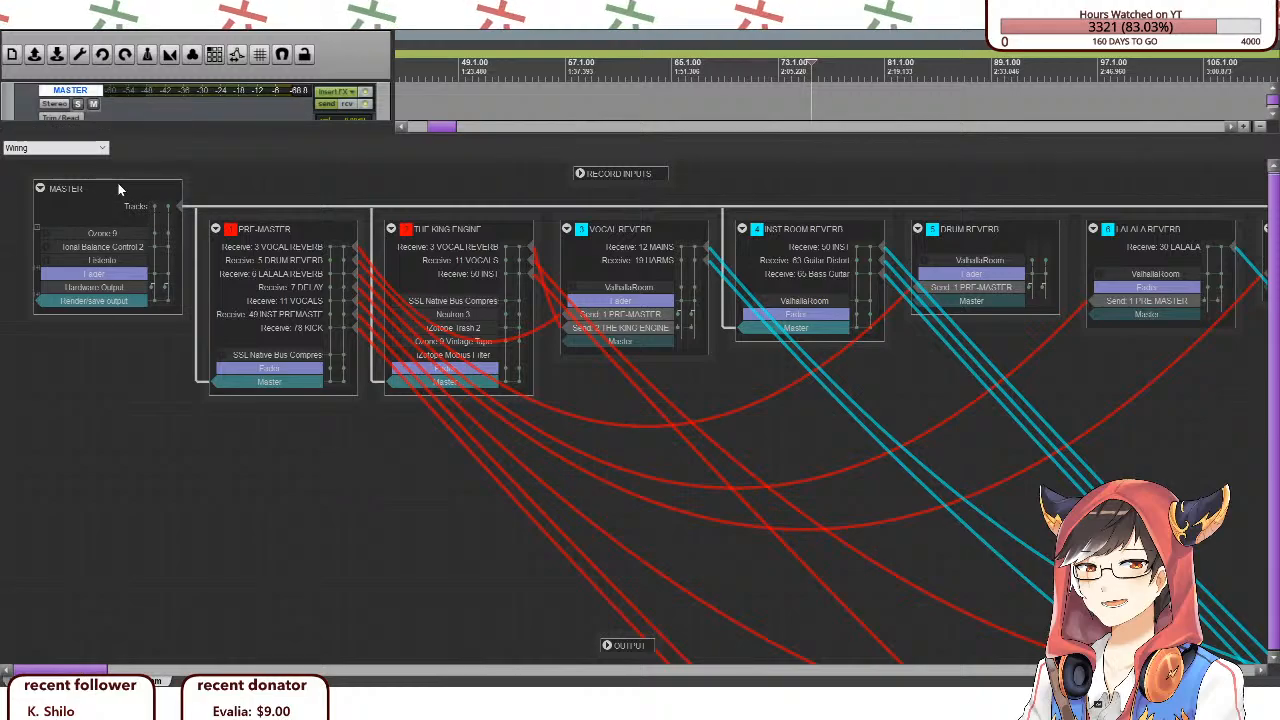
Examine the routing of the PRE-MASTER, THE KING ENGINE, INSTRUMENTAL, REFERENCE and CLICK tracks in the wiring diagram.
mouse_move(82, 668)
mouse_down()
mouse_move(112, 669)
mouse_move(80, 668)
mouse_up()
click(261, 230)
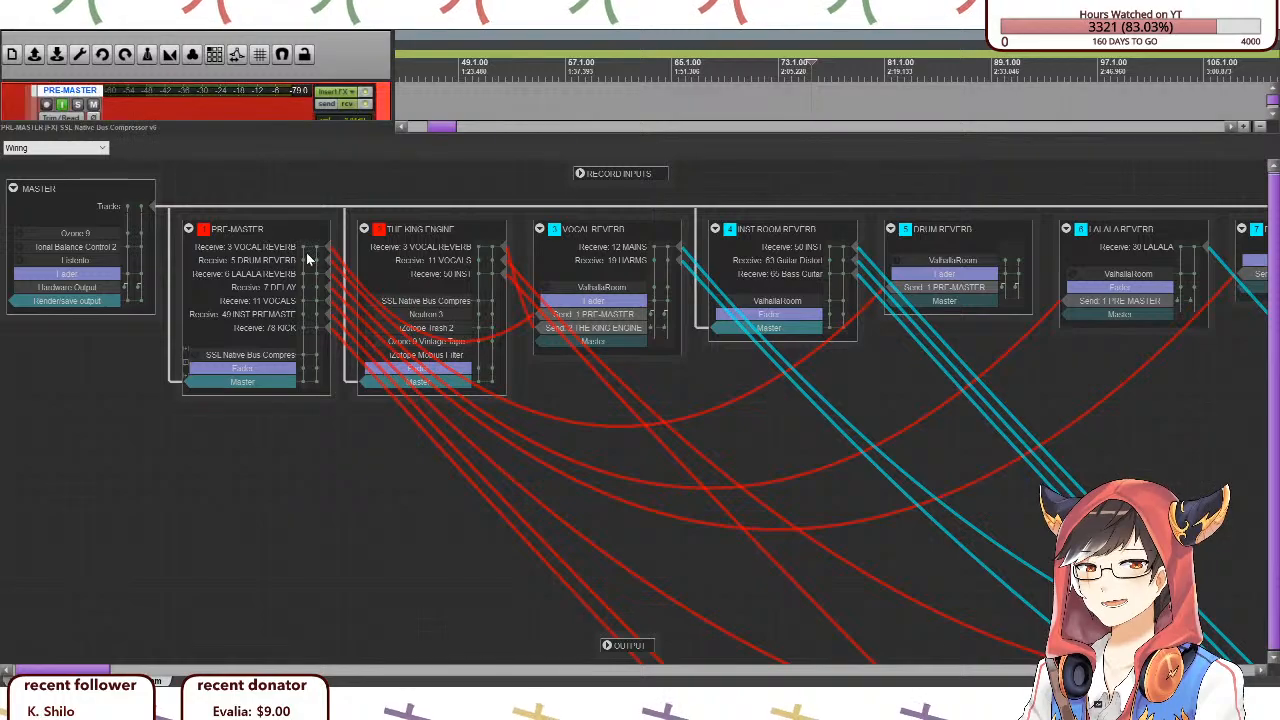
click(430, 229)
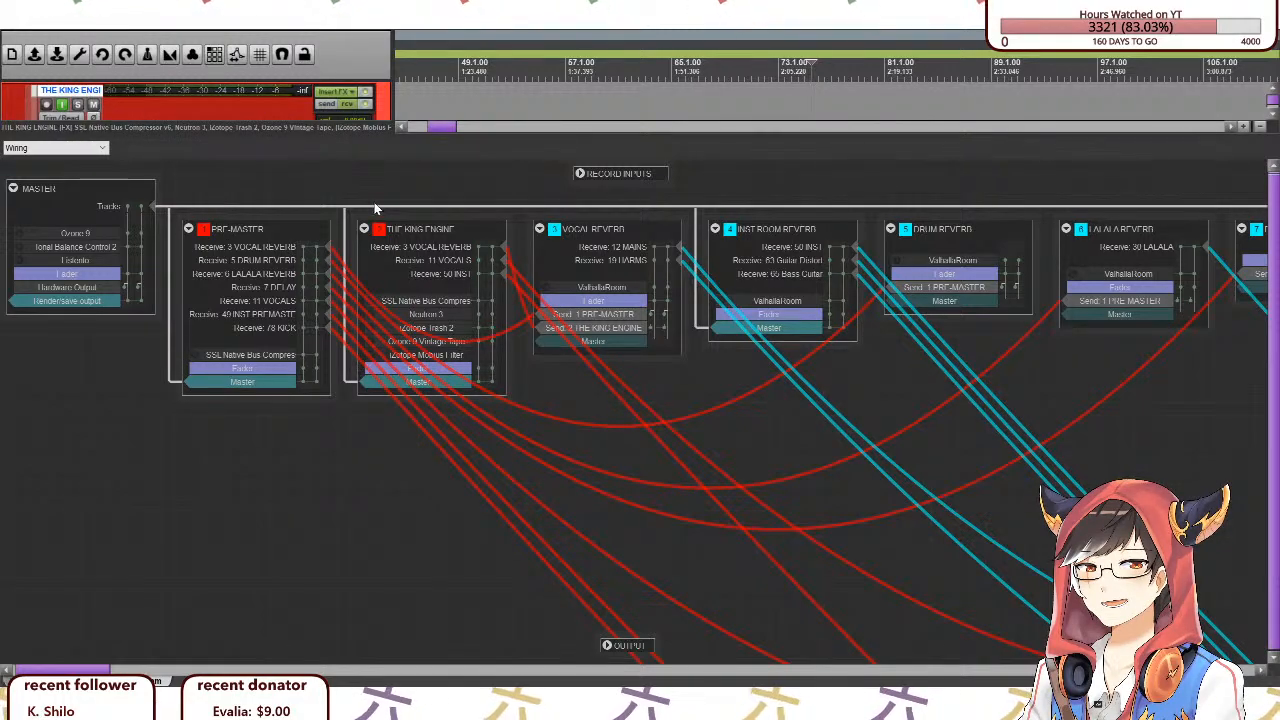
drag(87, 668, 100, 668)
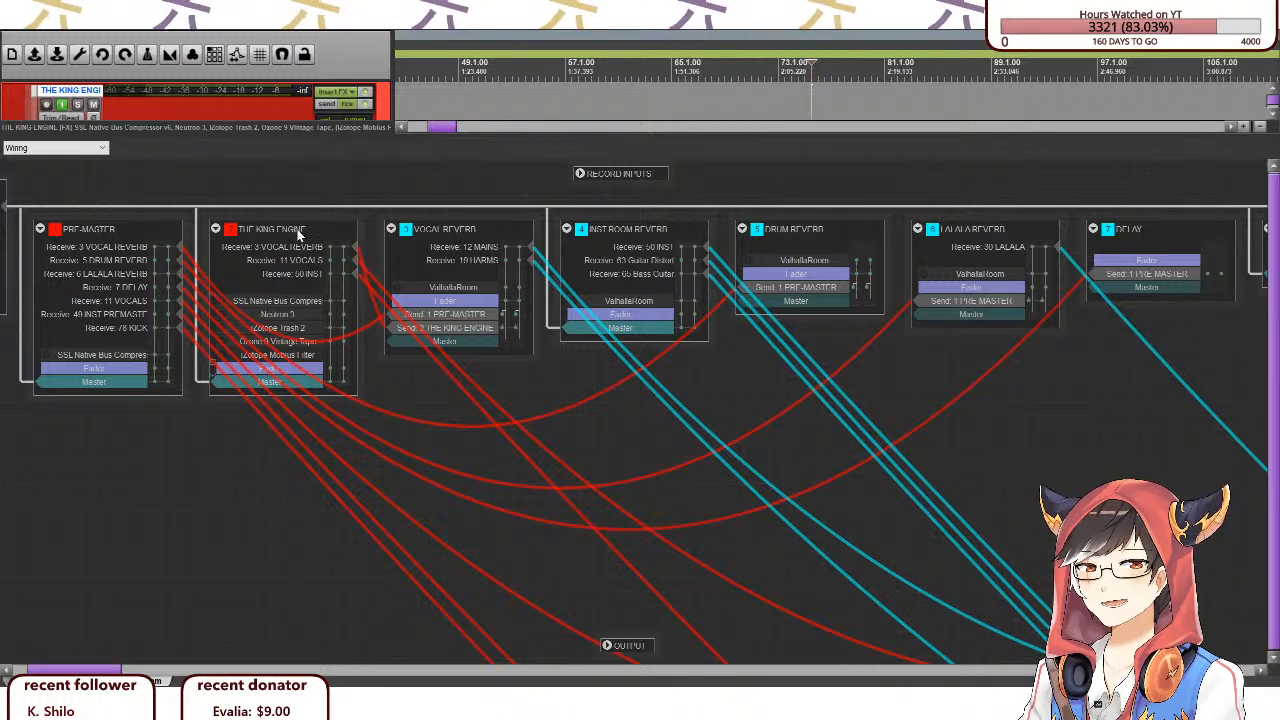
drag(112, 669, 178, 670)
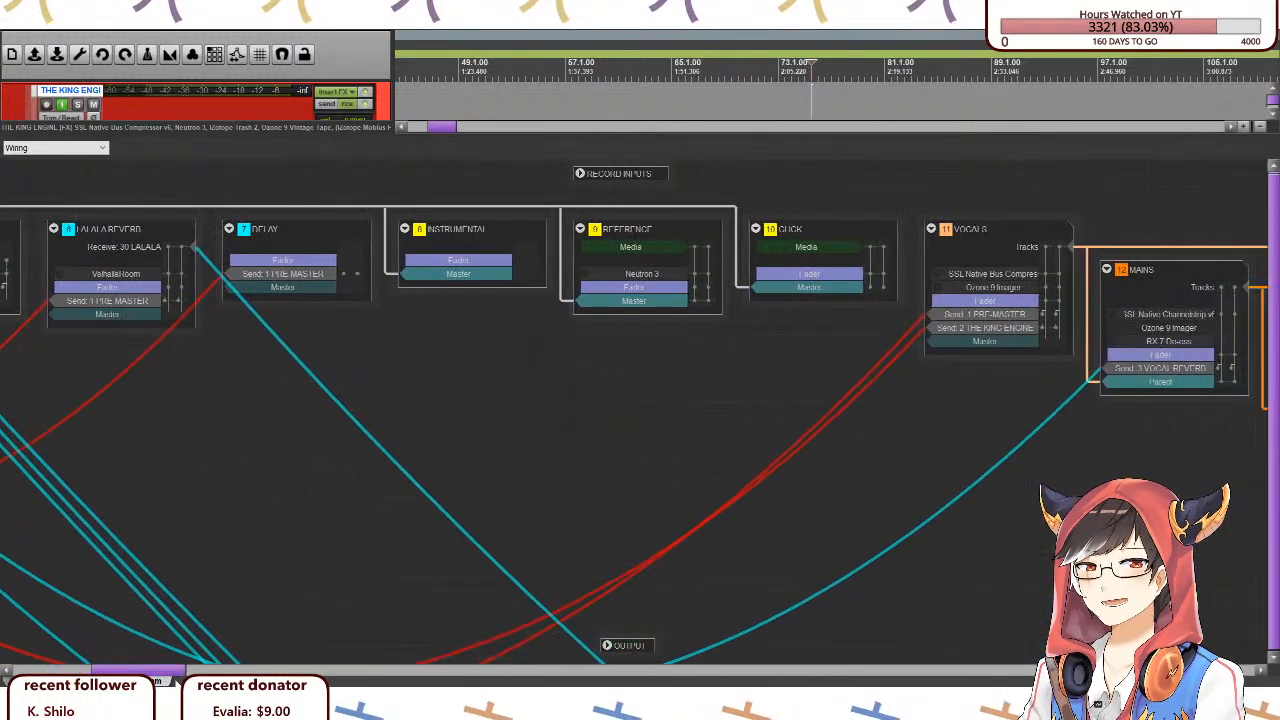
click(406, 251)
click(640, 232)
click(820, 231)
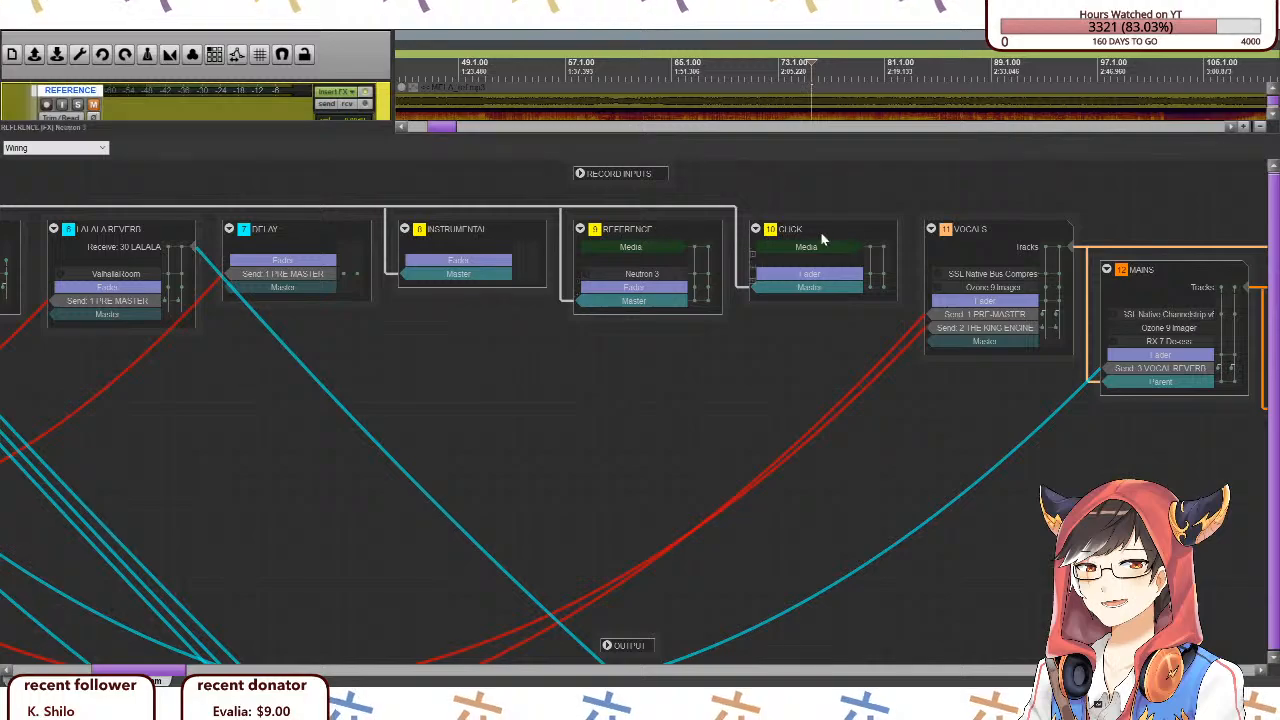
Inspect how the INST PREMASTER SEND and INST tracks are routed in the wiring diagram.
drag(164, 676, 704, 678)
click(327, 256)
click(270, 234)
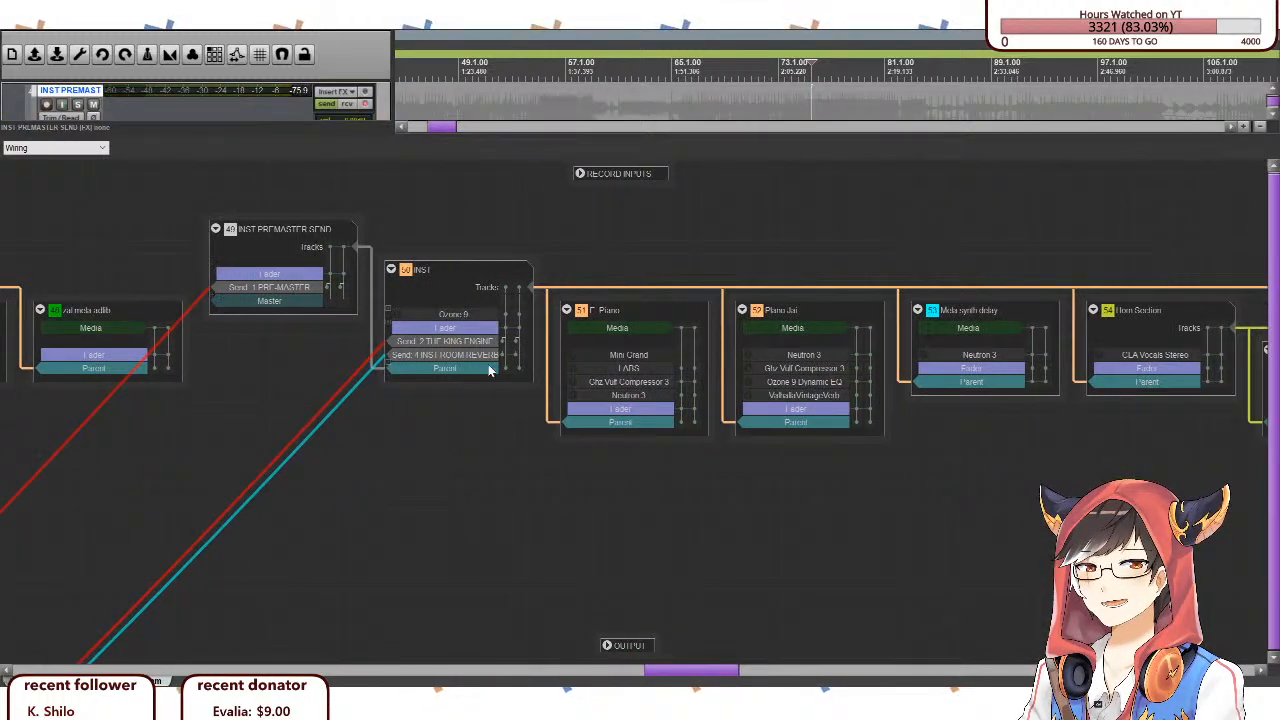
click(469, 273)
Review the VOCALS bus in the wiring diagram together with its MAINS, HARMS and LALALA subgroups.
drag(716, 678, 184, 680)
click(690, 231)
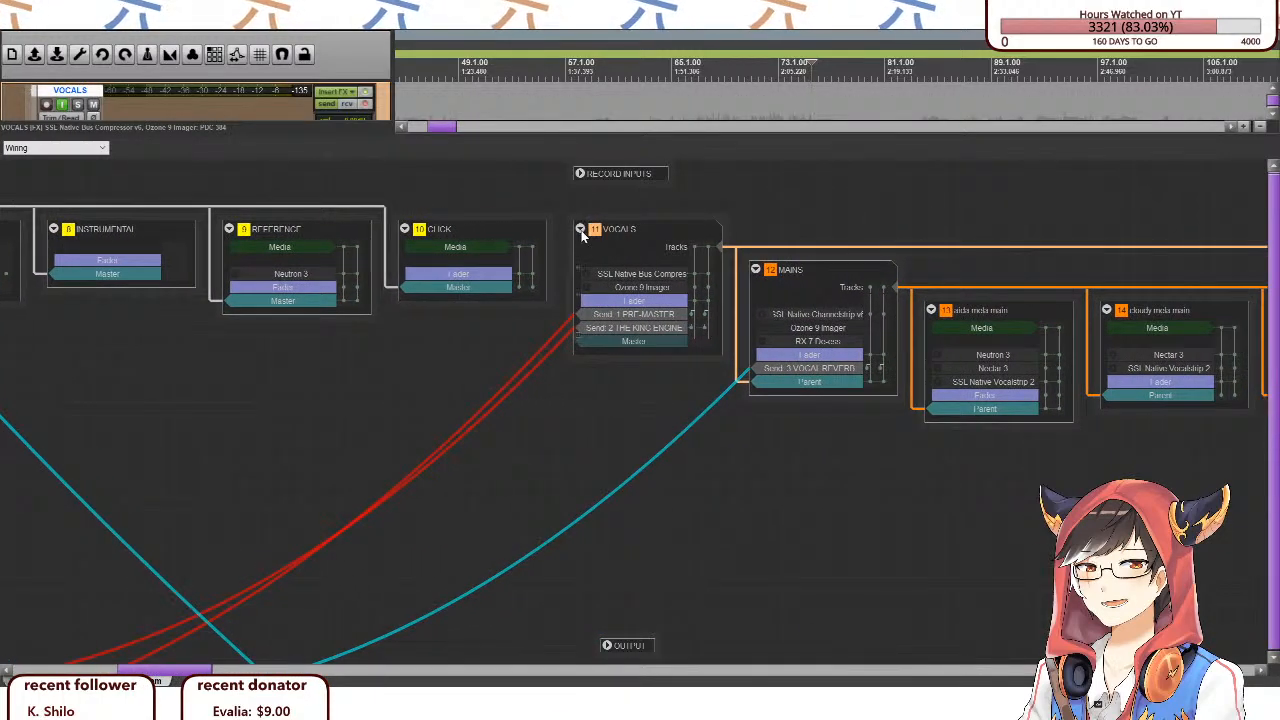
click(580, 229)
click(580, 229)
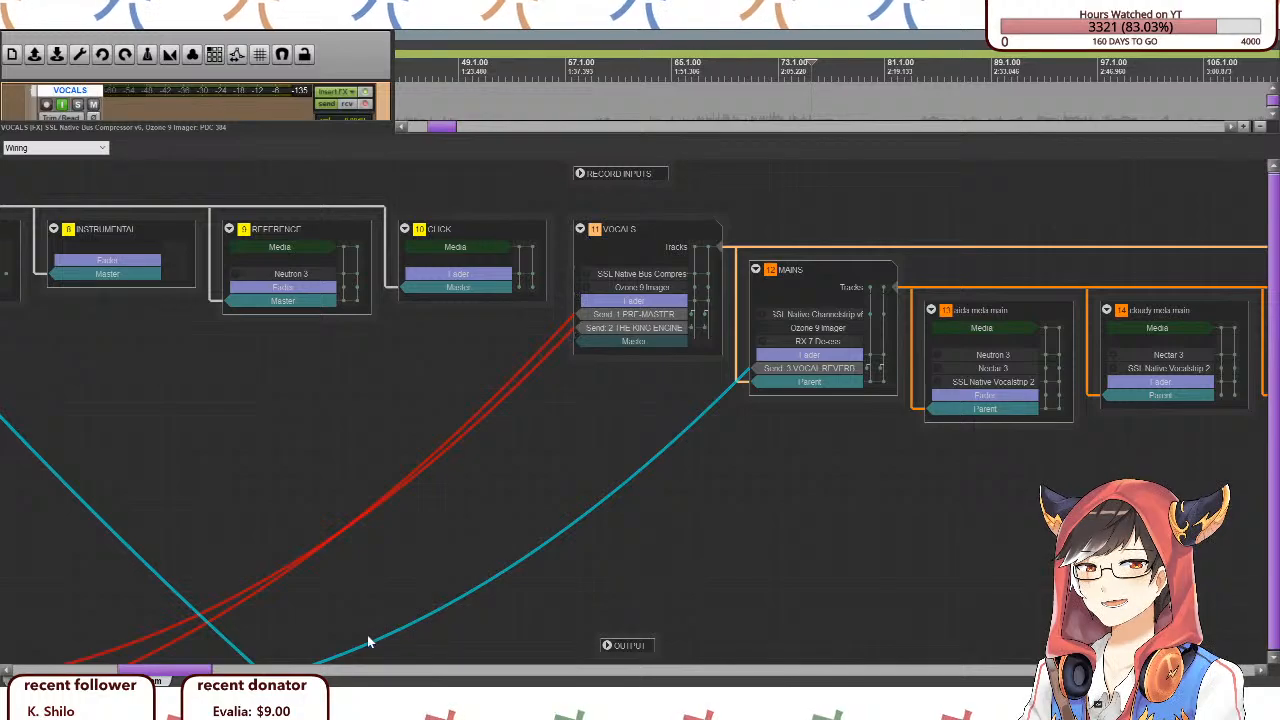
drag(172, 672, 275, 668)
click(160, 270)
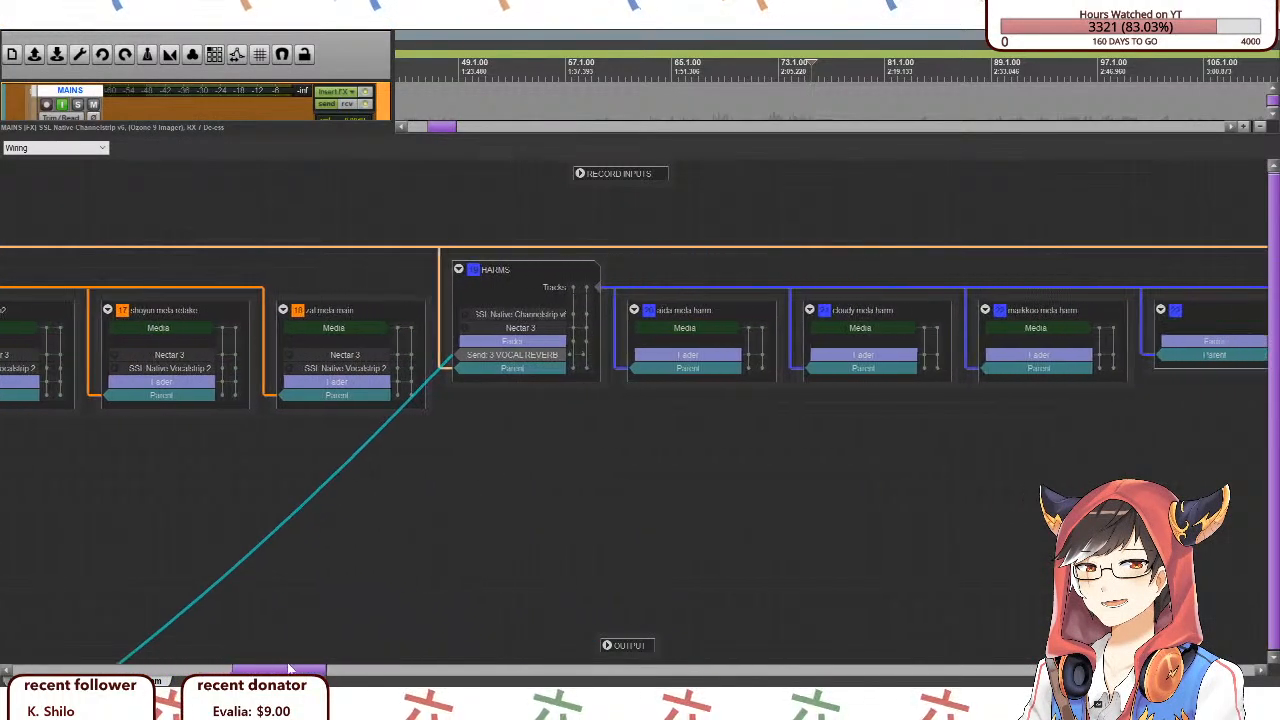
click(503, 272)
scroll(761, 324, right, 5)
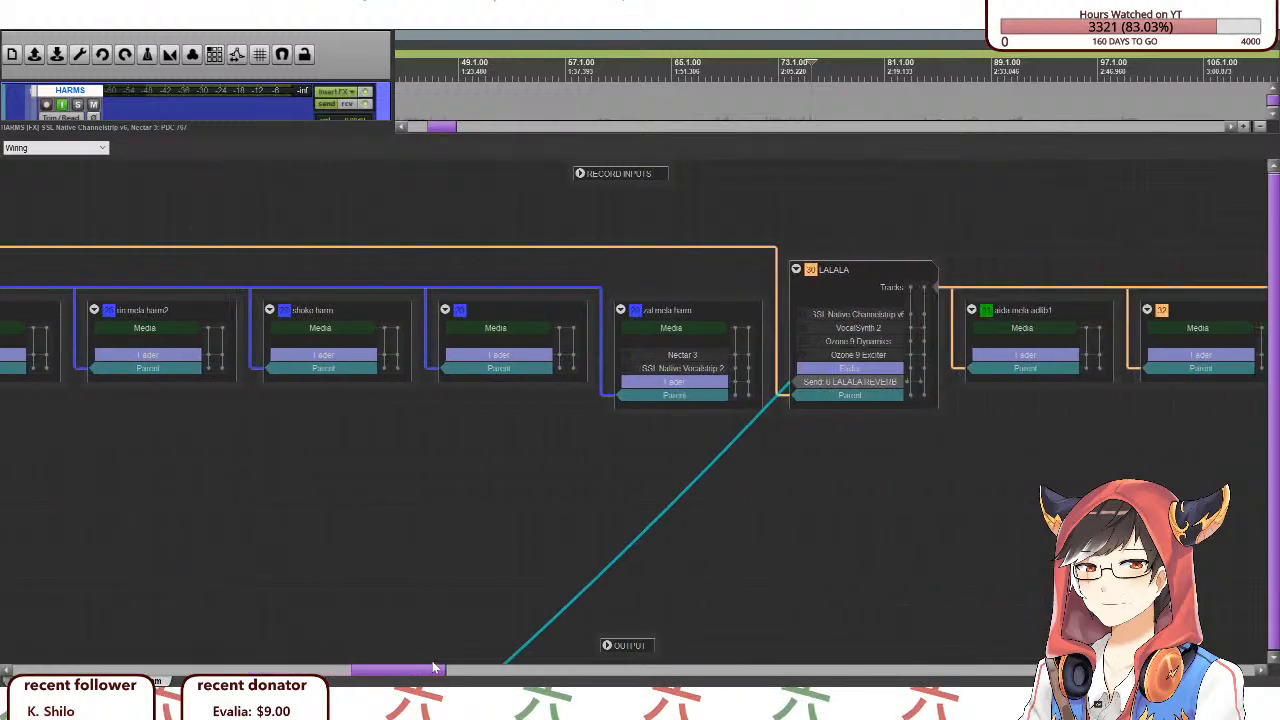
click(842, 270)
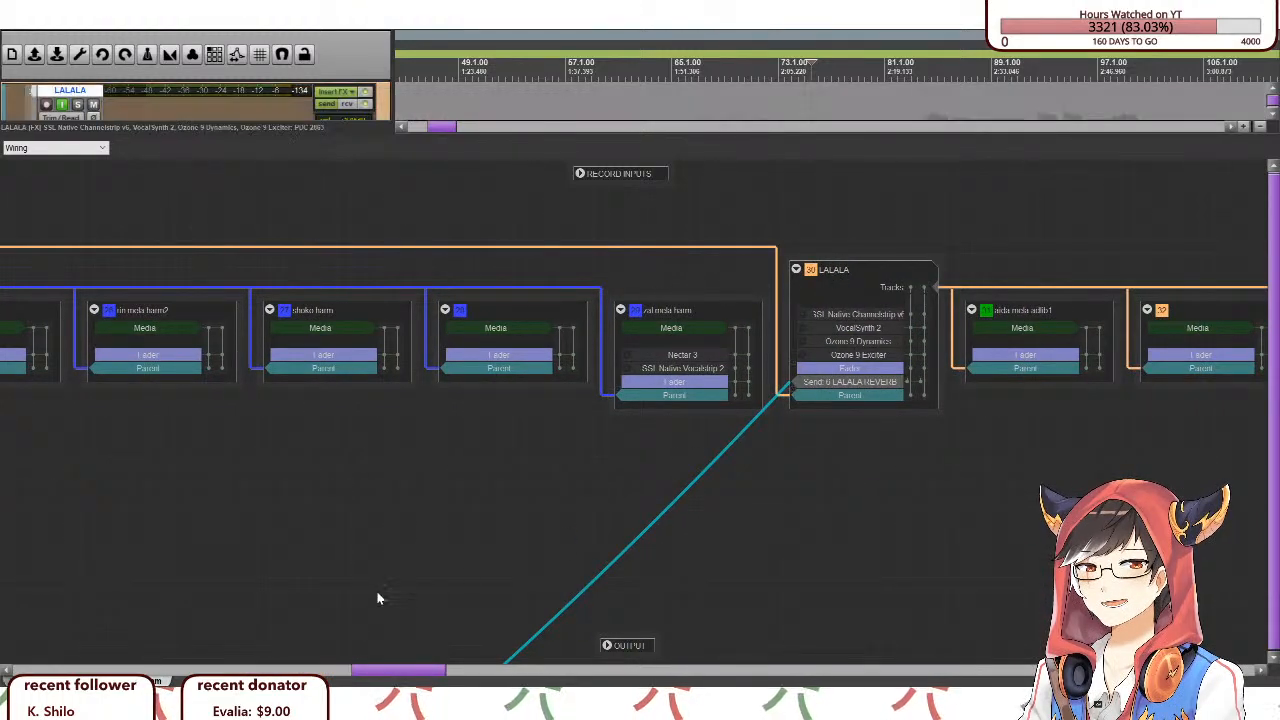
mouse_move(378, 671)
mouse_down()
mouse_move(407, 673)
mouse_move(400, 684)
mouse_up()
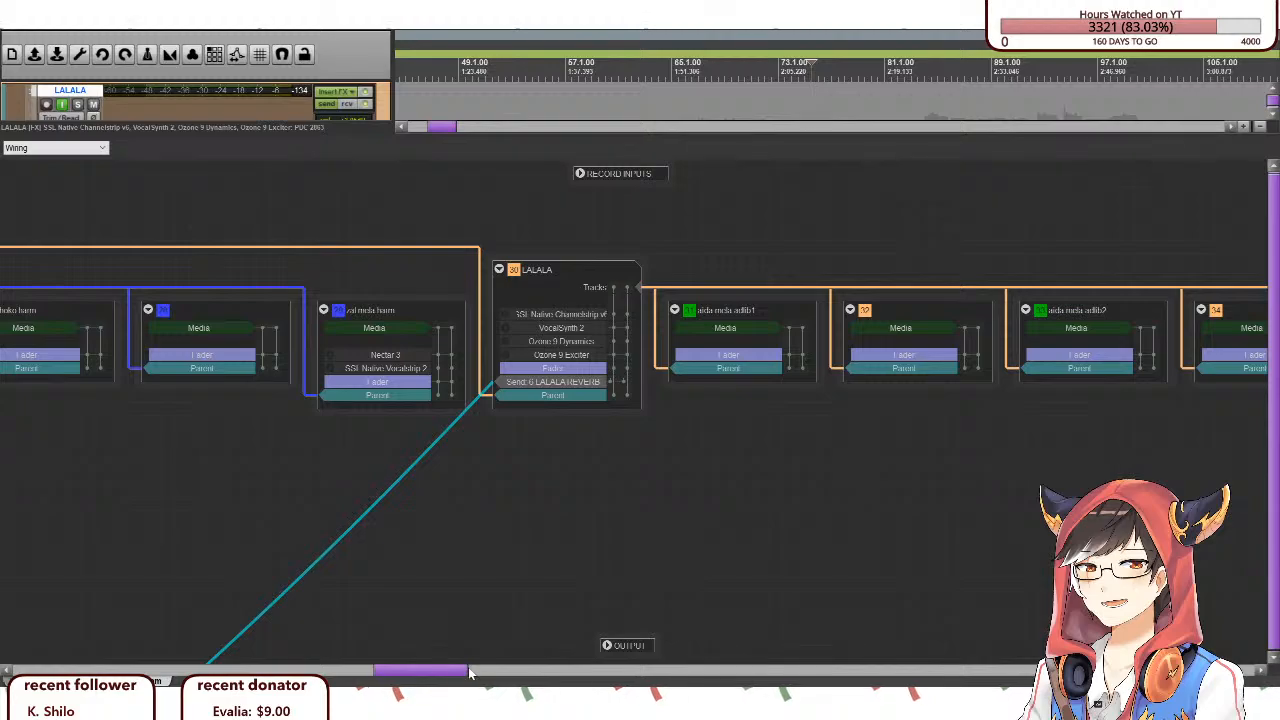
Trace the VOCALS bus sends back to the PRE-MASTER and THE KING ENGINE tracks.
drag(438, 671, 191, 667)
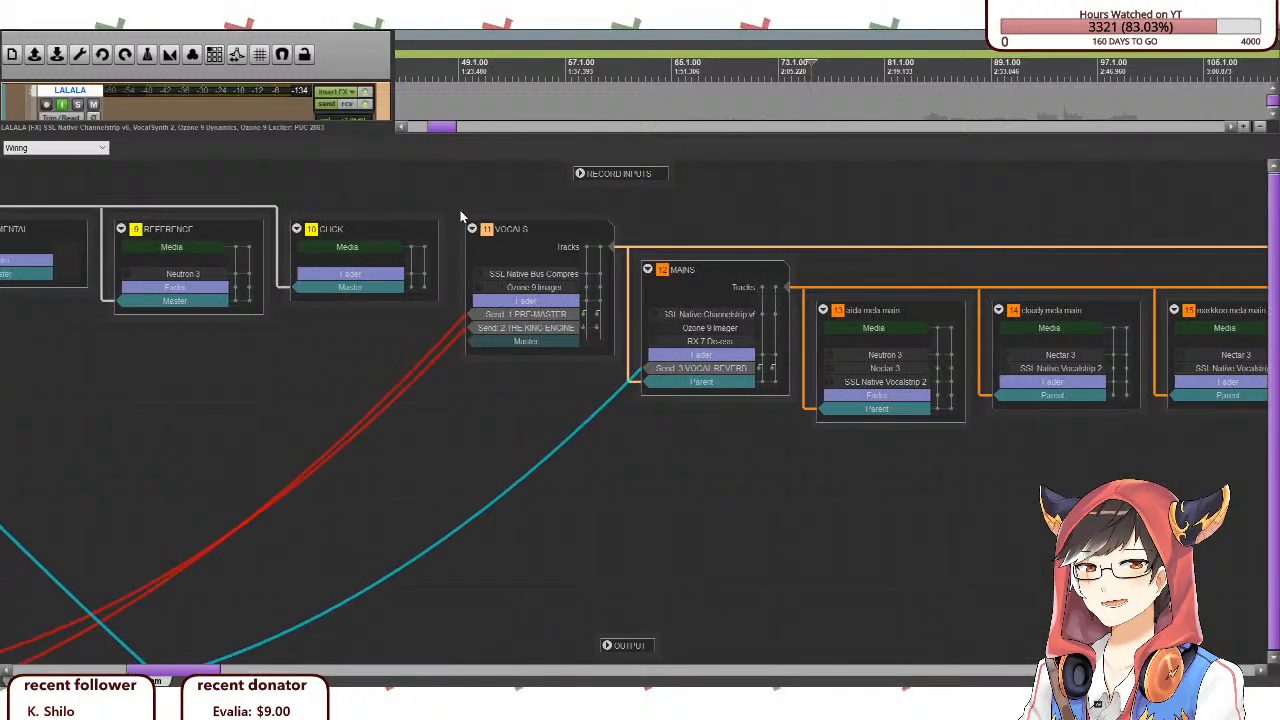
click(505, 304)
scroll(576, 387, left, 3)
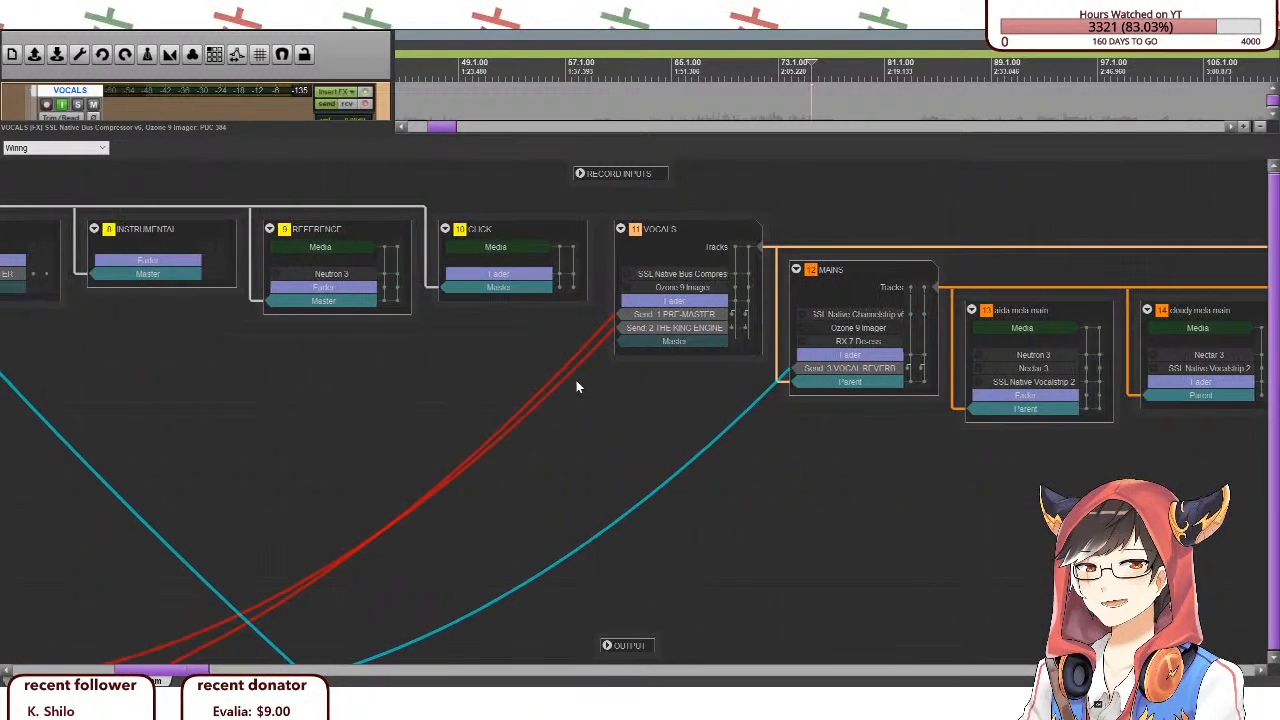
scroll(457, 495, left, 15)
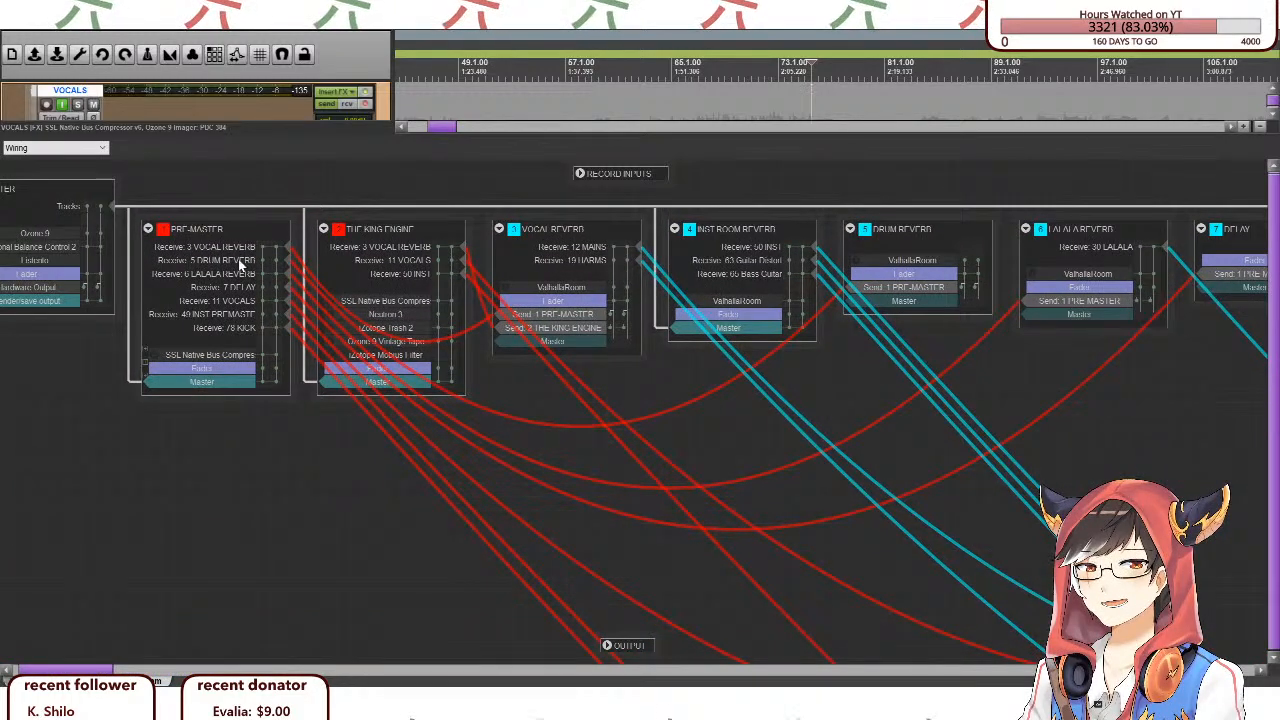
scroll(763, 322, right, 20)
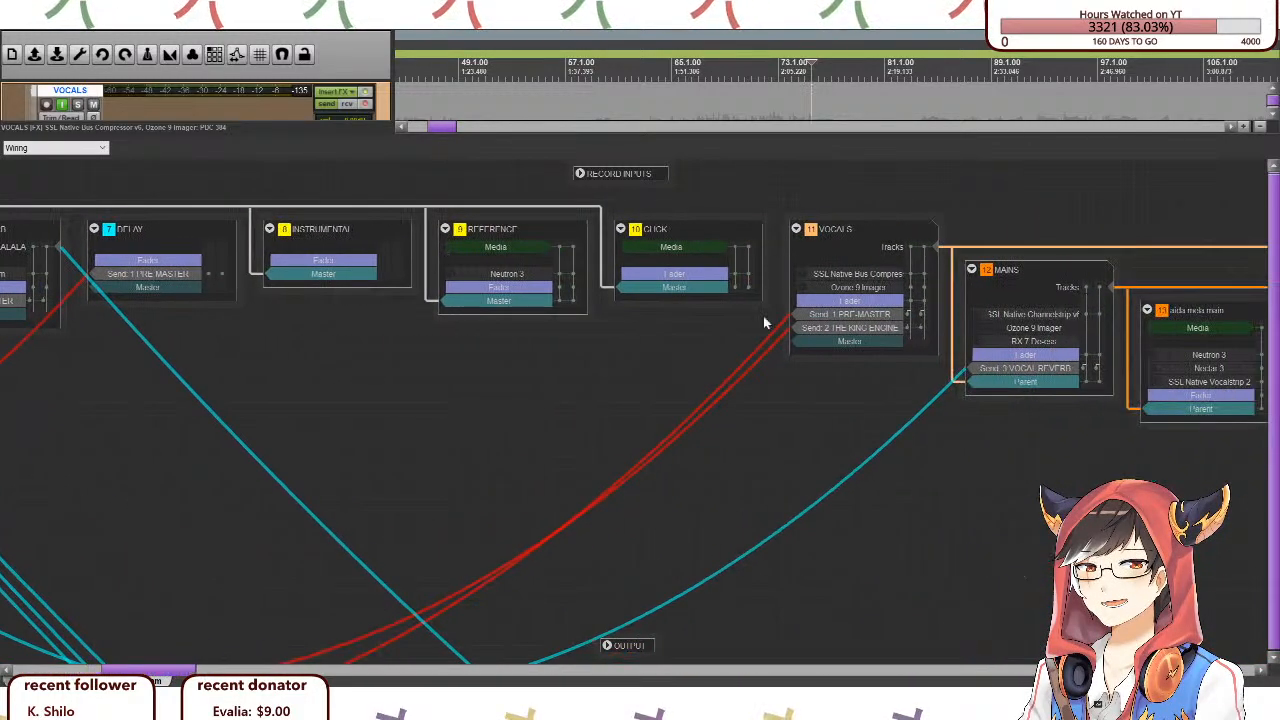
scroll(326, 214, left, 20)
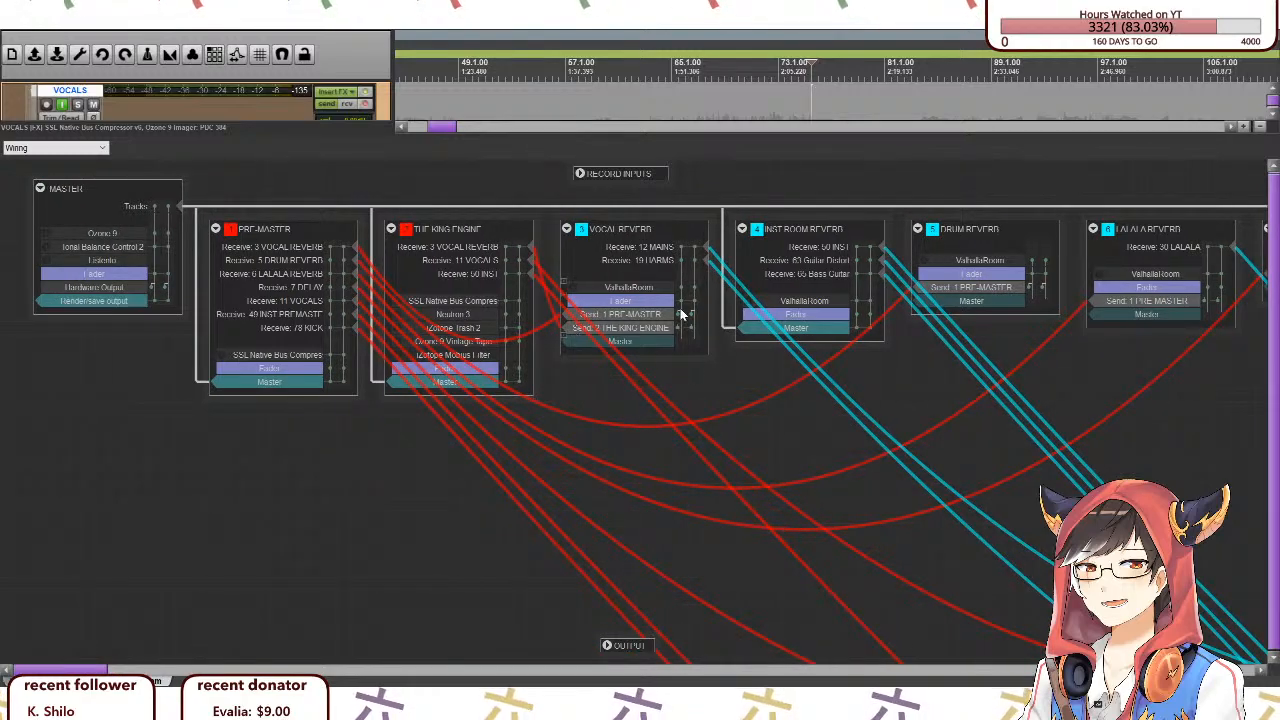
scroll(575, 338, right, 15)
scroll(646, 434, right, 5)
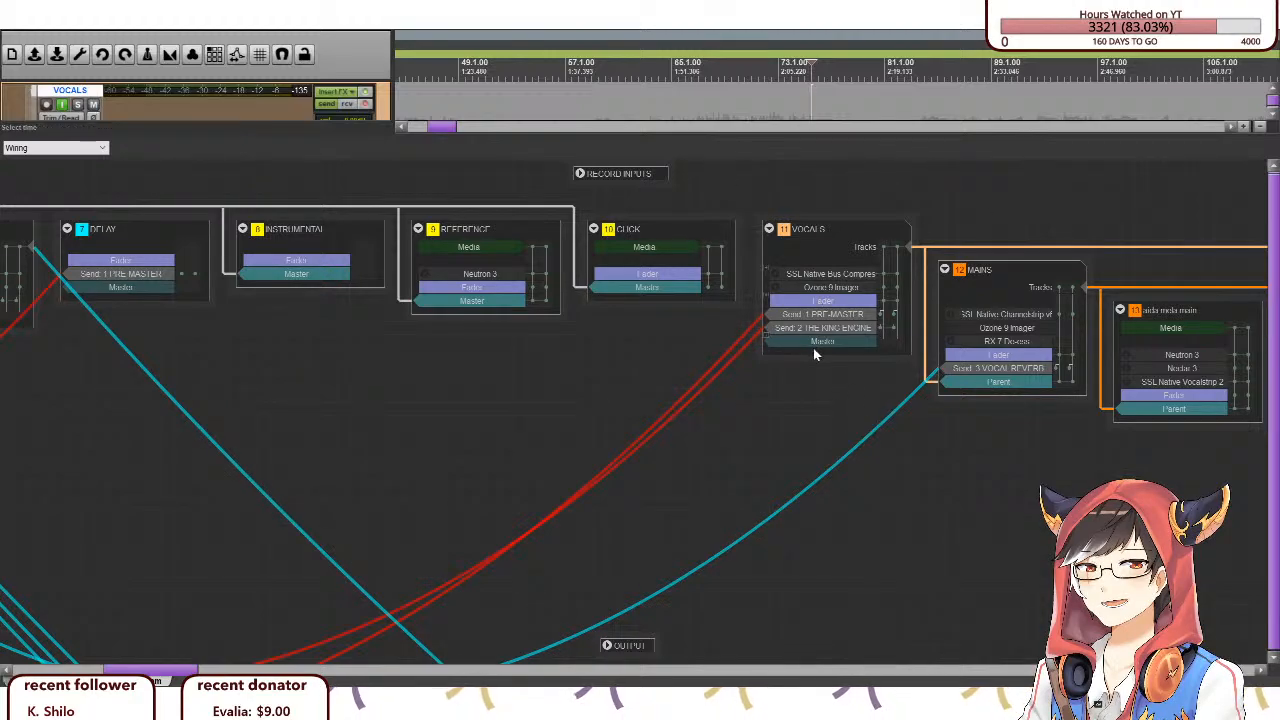
scroll(212, 668, left, 20)
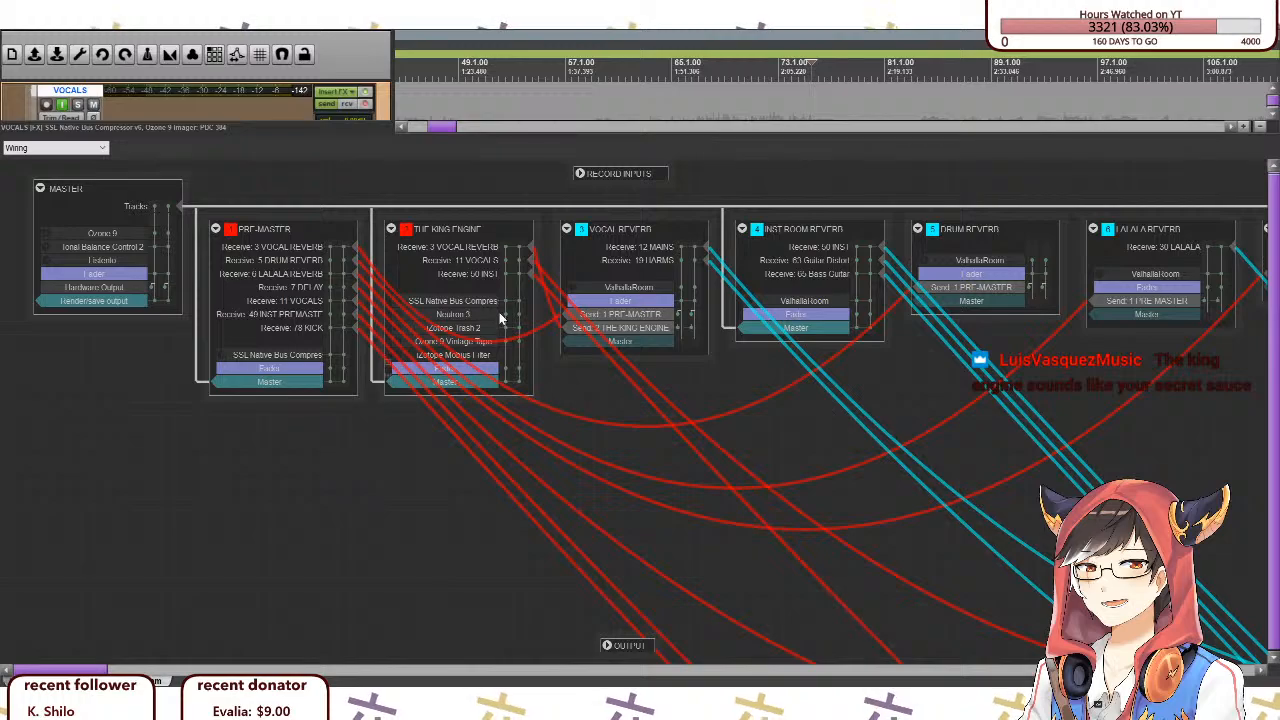
Enlarge the track arrangement area over the wiring diagram and bring the MASTER track at the head of the project into view.
drag(50, 668, 210, 683)
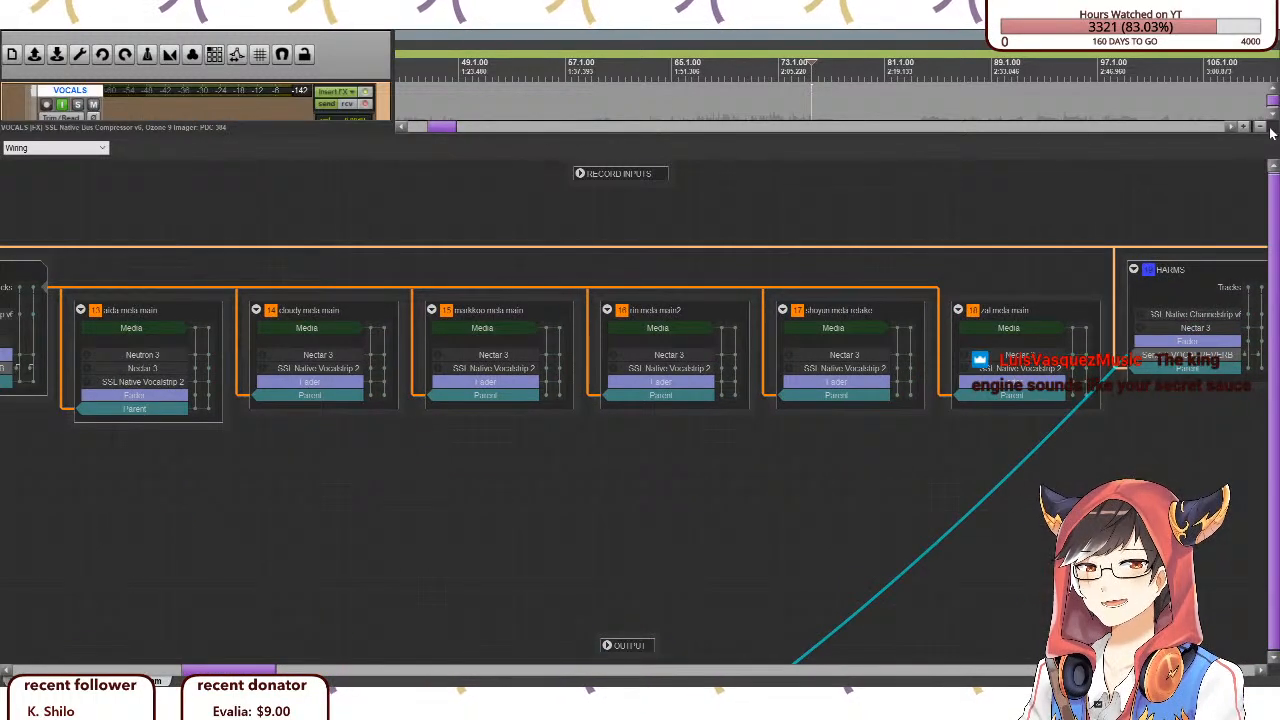
drag(1157, 136, 1157, 656)
scroll(197, 385, up, 10)
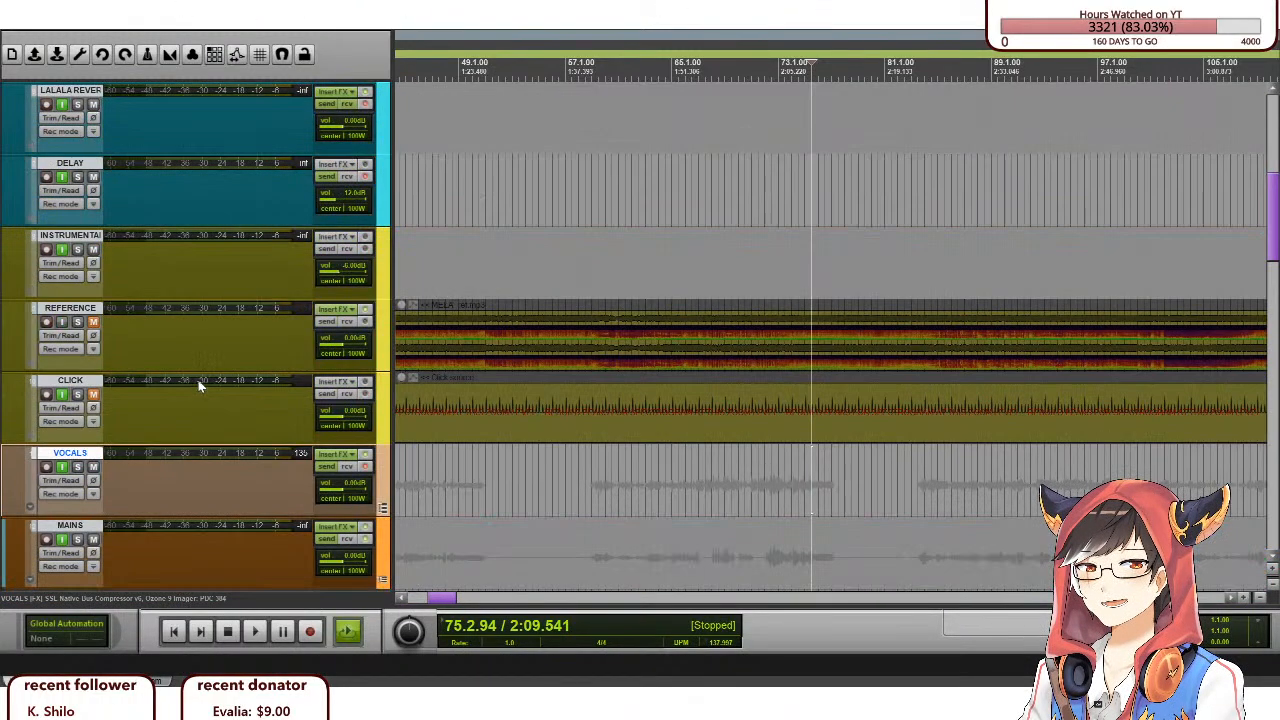
scroll(198, 380, down, 3)
scroll(199, 375, up, 3)
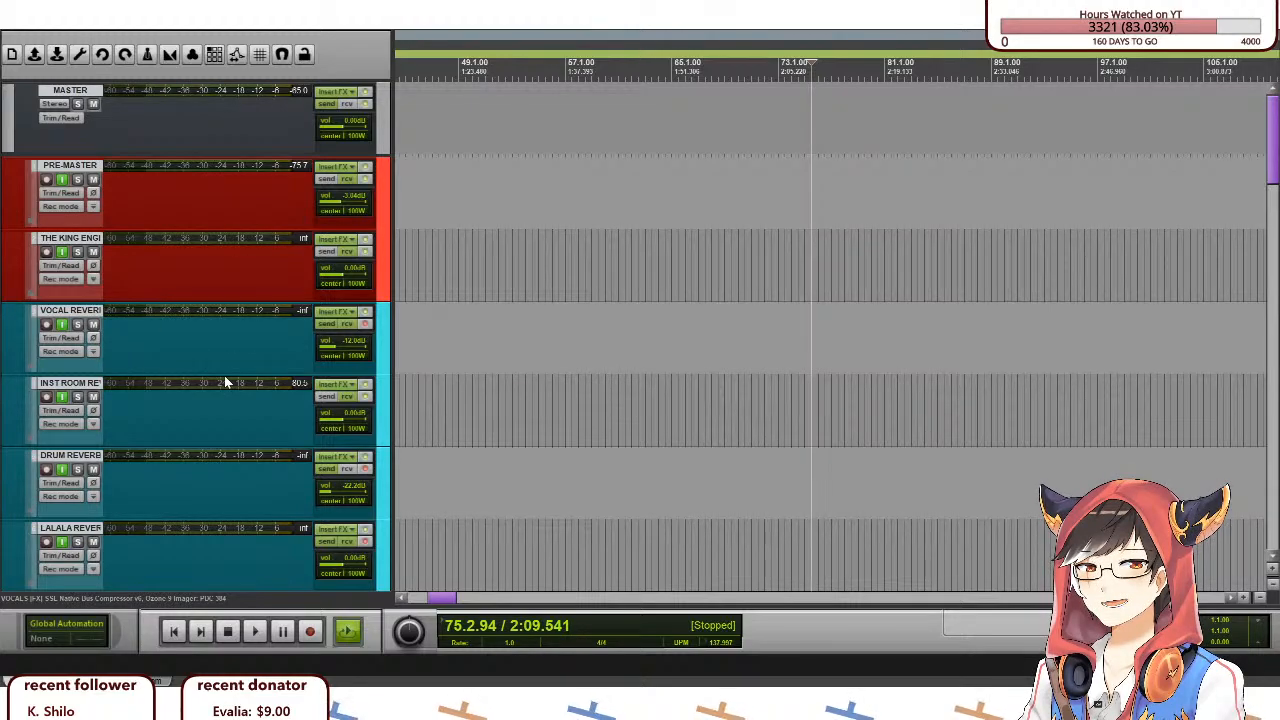
Select the PRE-MASTER track and the MASTER track in turn, and look over the instrument, guitar, percussion and drum tracks.
click(199, 203)
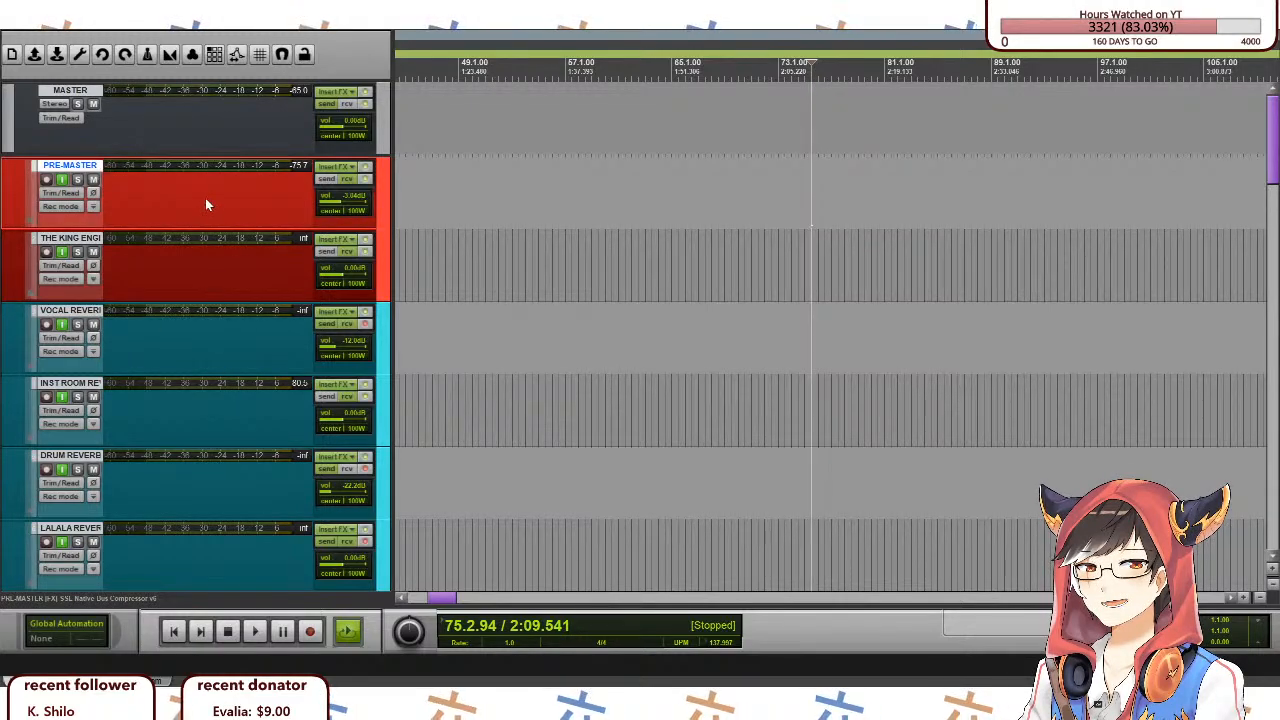
click(231, 139)
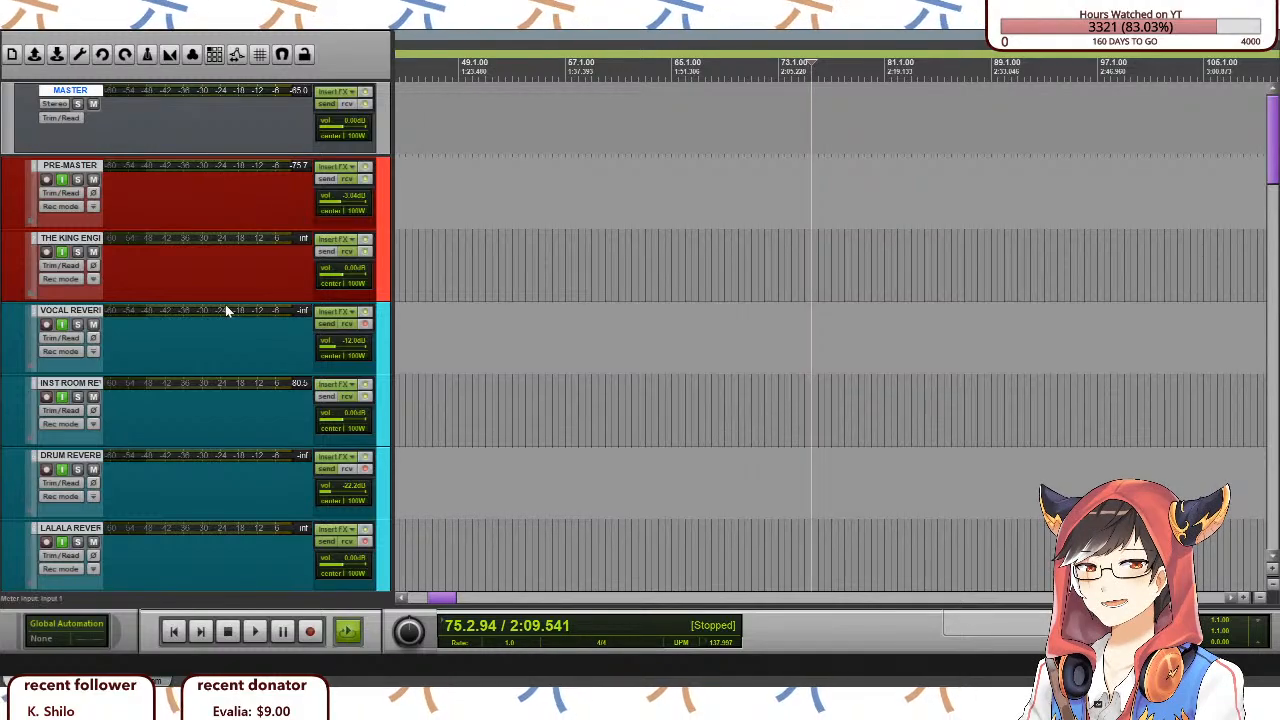
scroll(250, 300, down, 10)
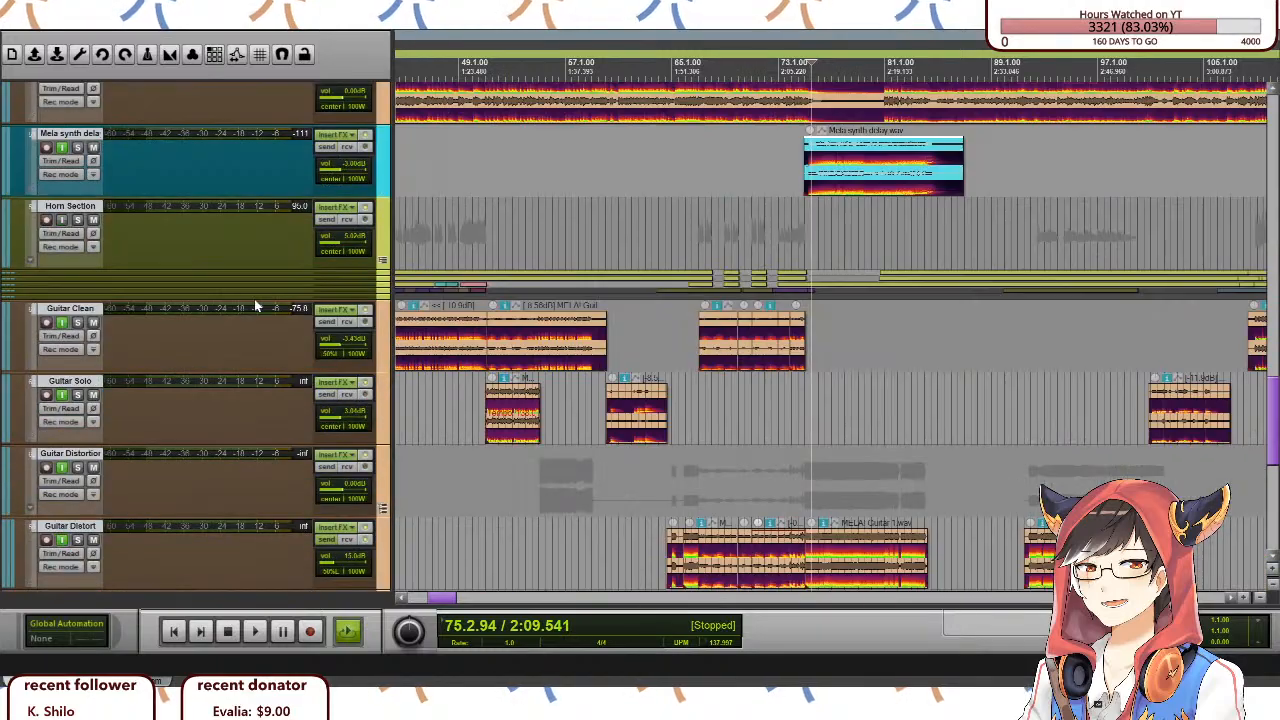
scroll(254, 299, down, 5)
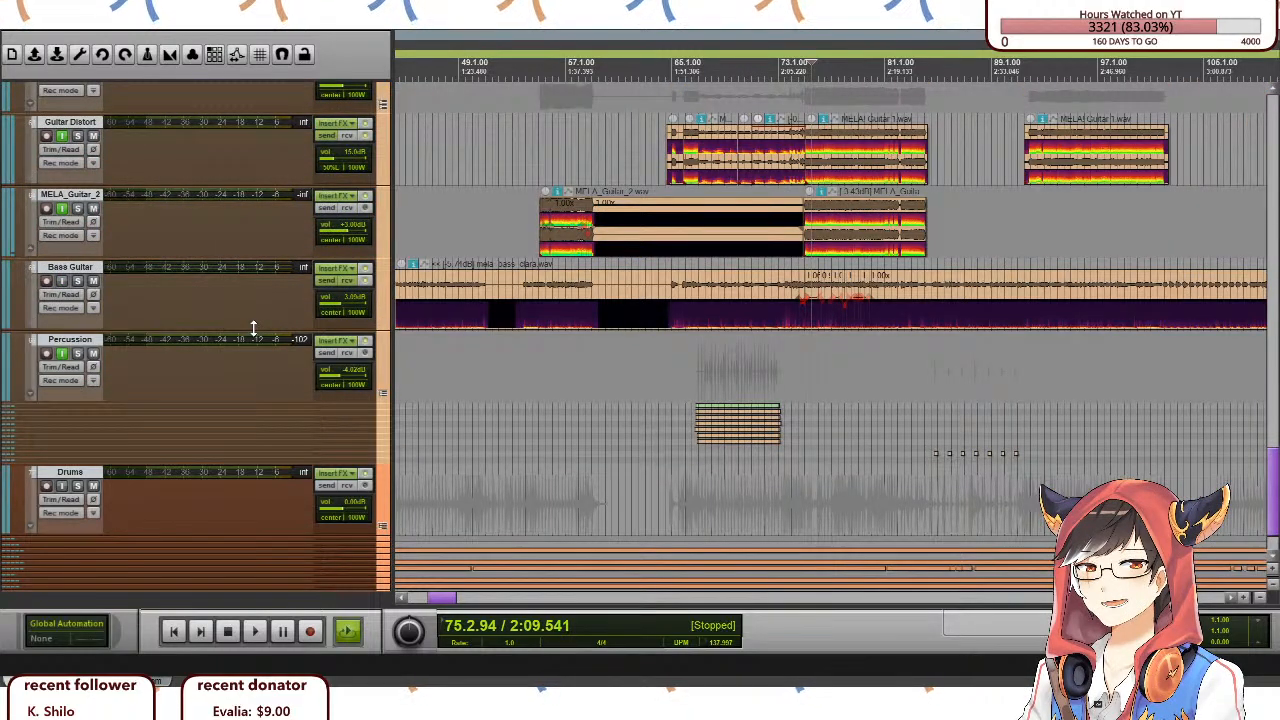
scroll(240, 310, up, 15)
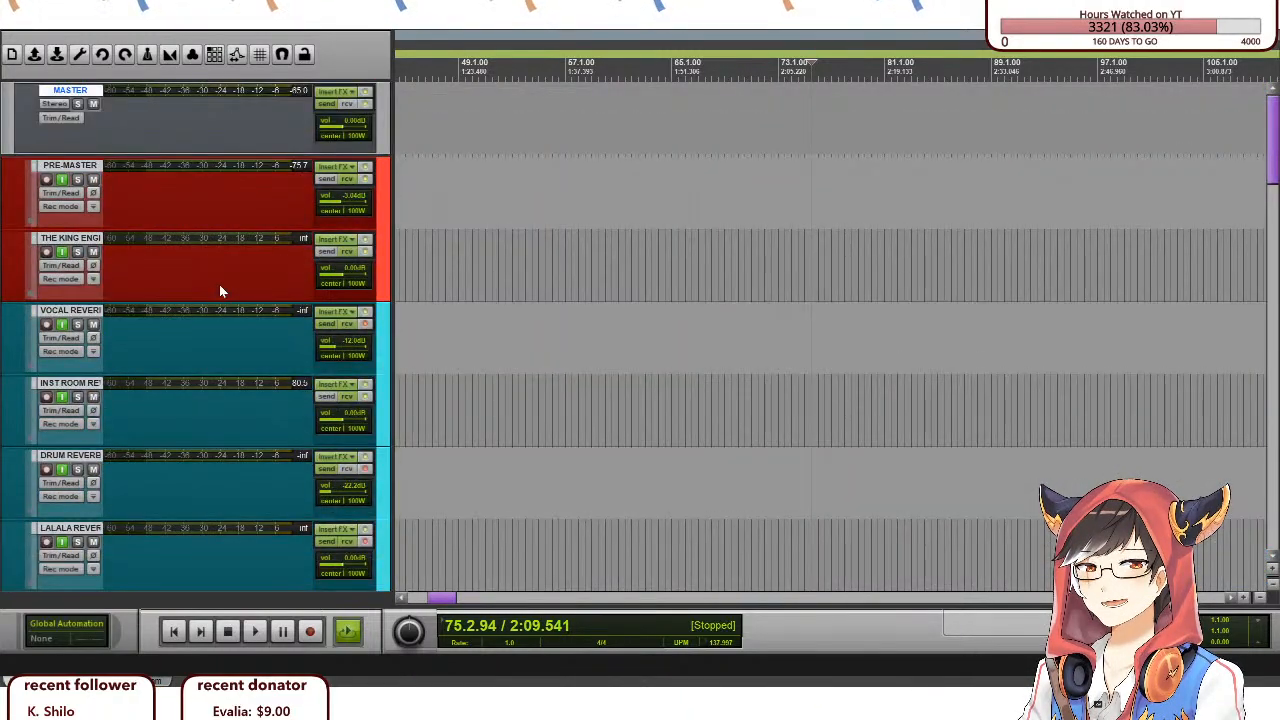
Review the reverb and DELAY effect tracks and the INSTRUMENTAL, REFERENCE and CLICK tracks in the track list.
scroll(220, 288, down, 2)
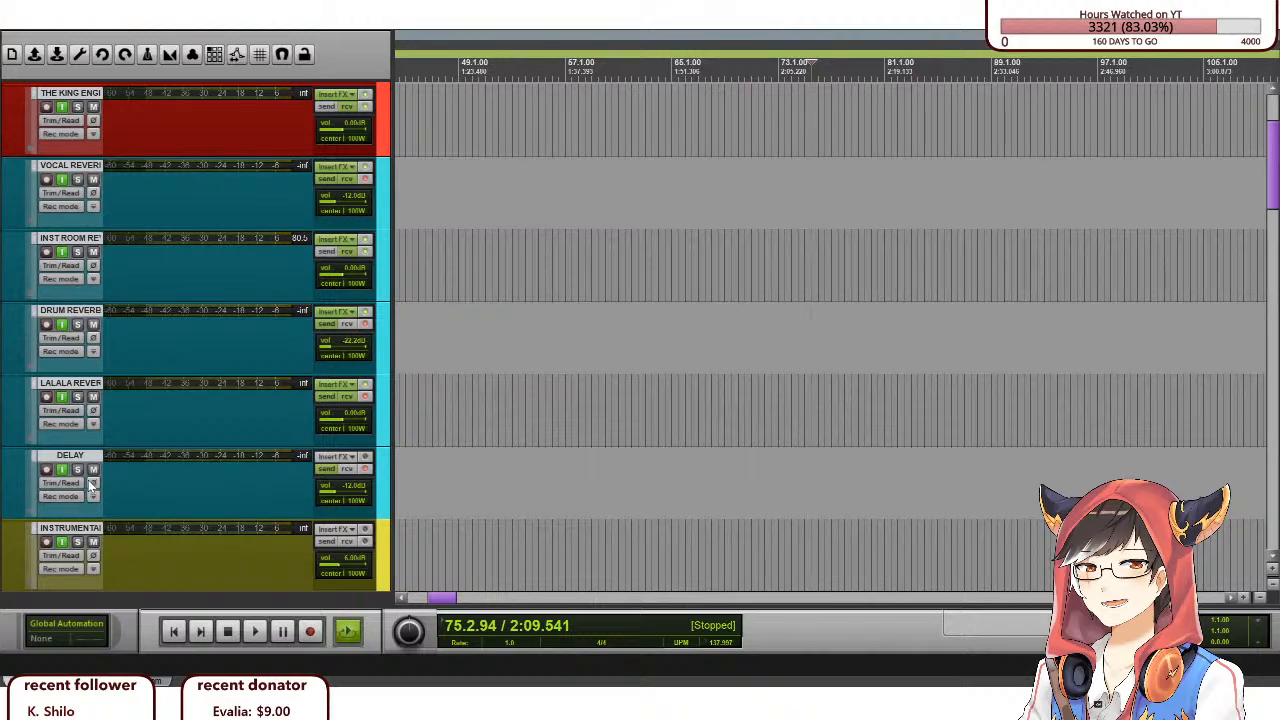
scroll(88, 480, down, 2)
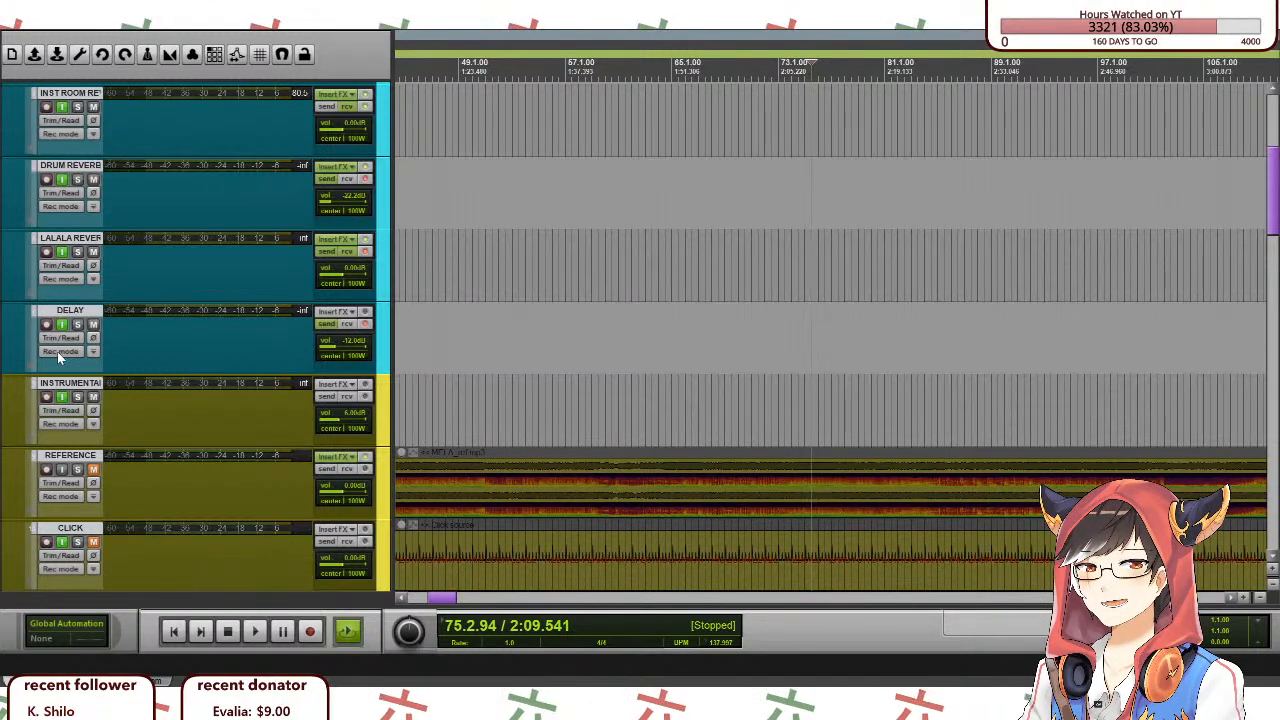
scroll(126, 380, up, 1)
scroll(128, 380, up, 2)
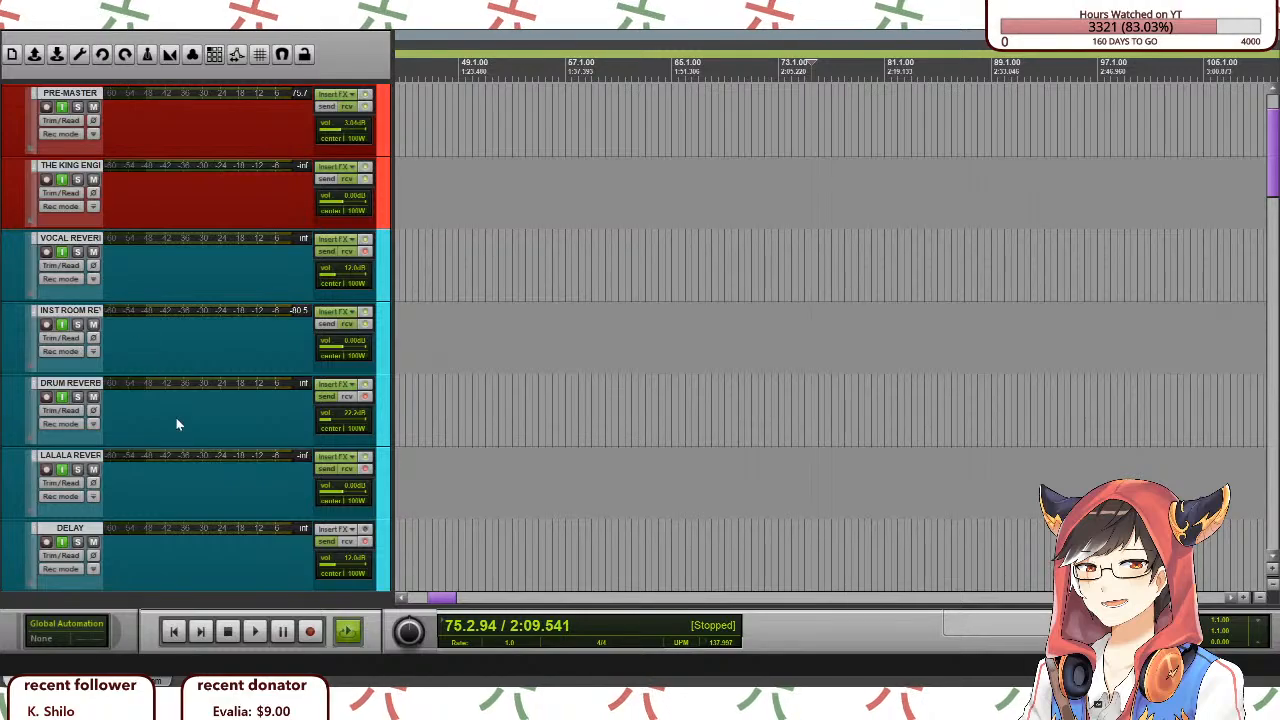
scroll(199, 455, down, 1)
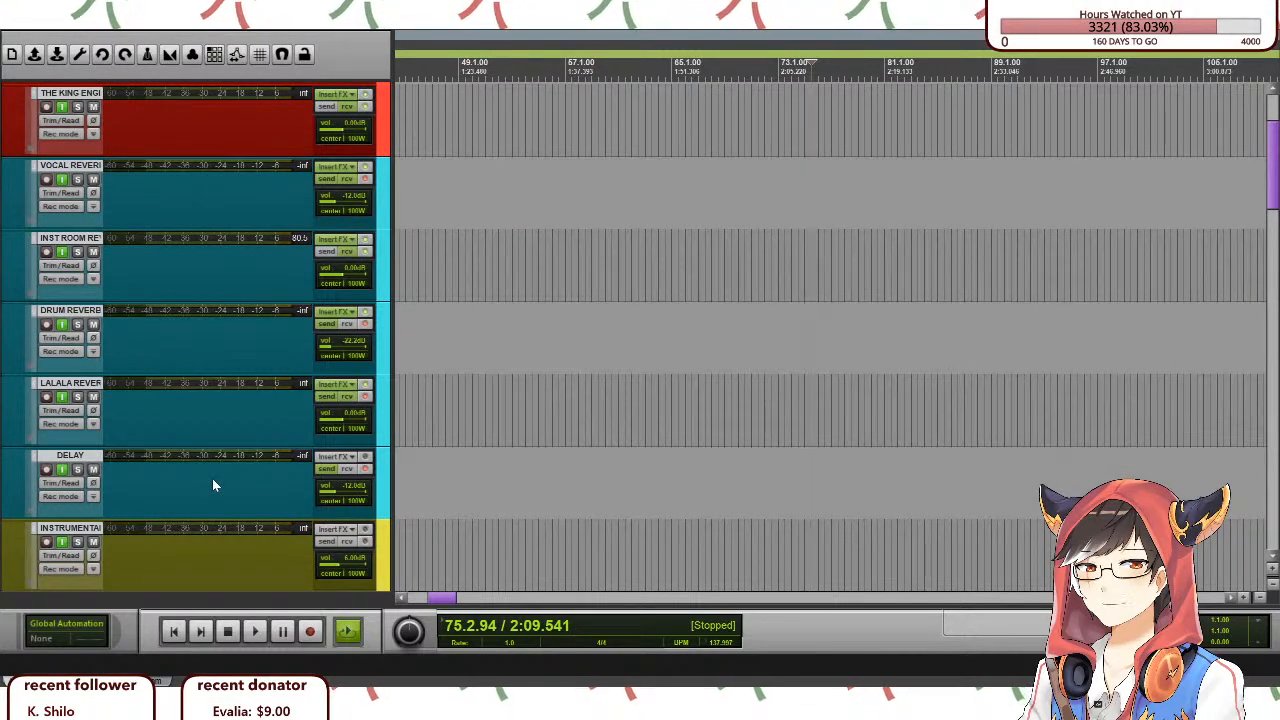
scroll(212, 485, down, 2)
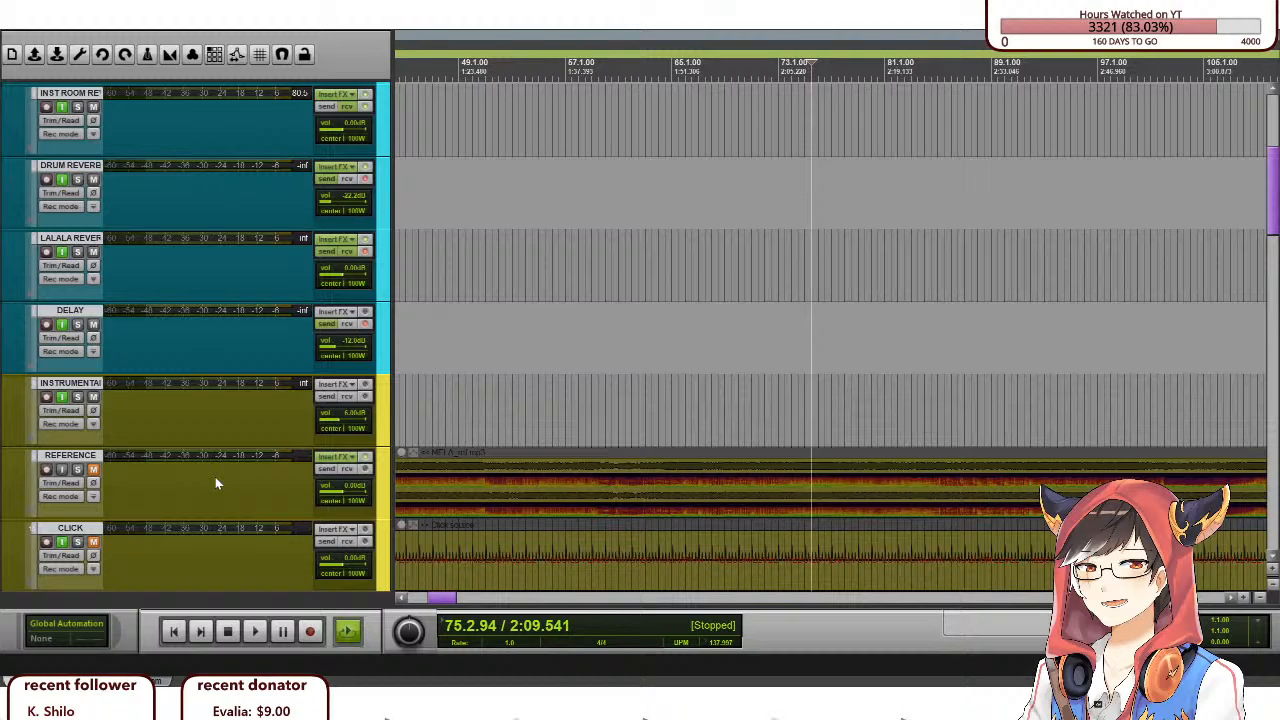
scroll(165, 336, up, 1)
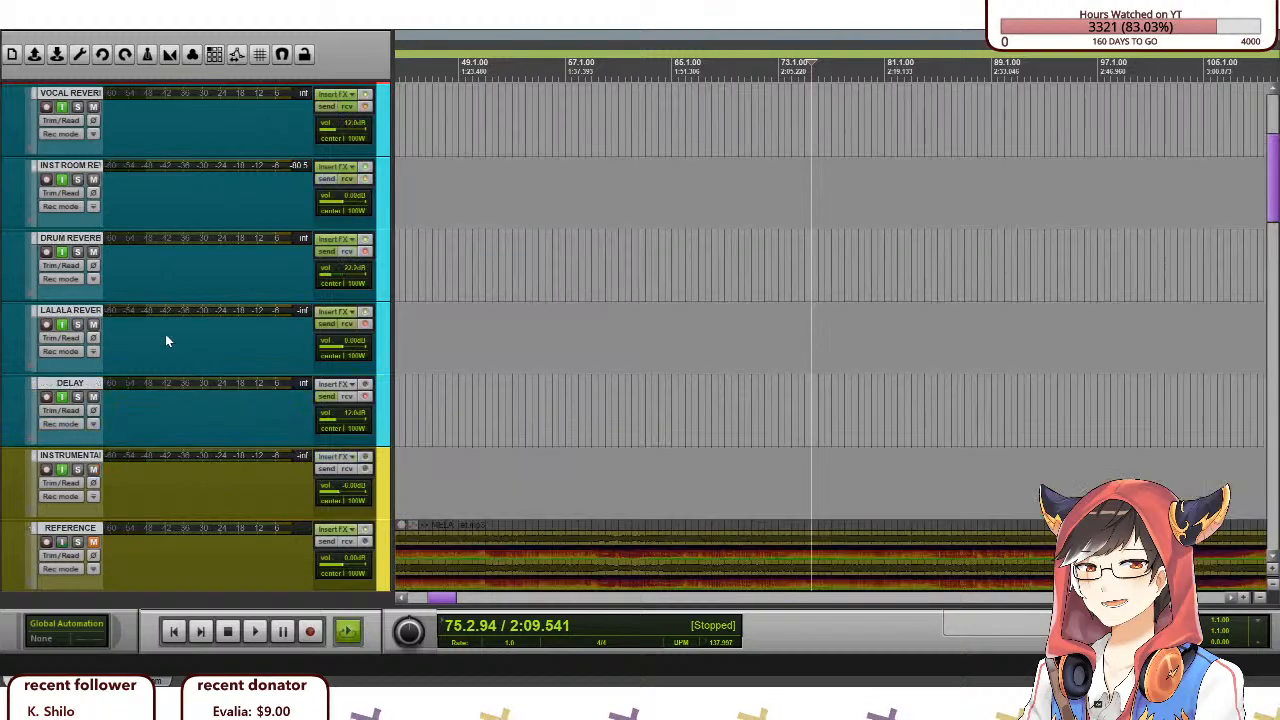
Expand the MAINS folder to show its individual main vocal tracks at full height.
scroll(173, 350, down, 5)
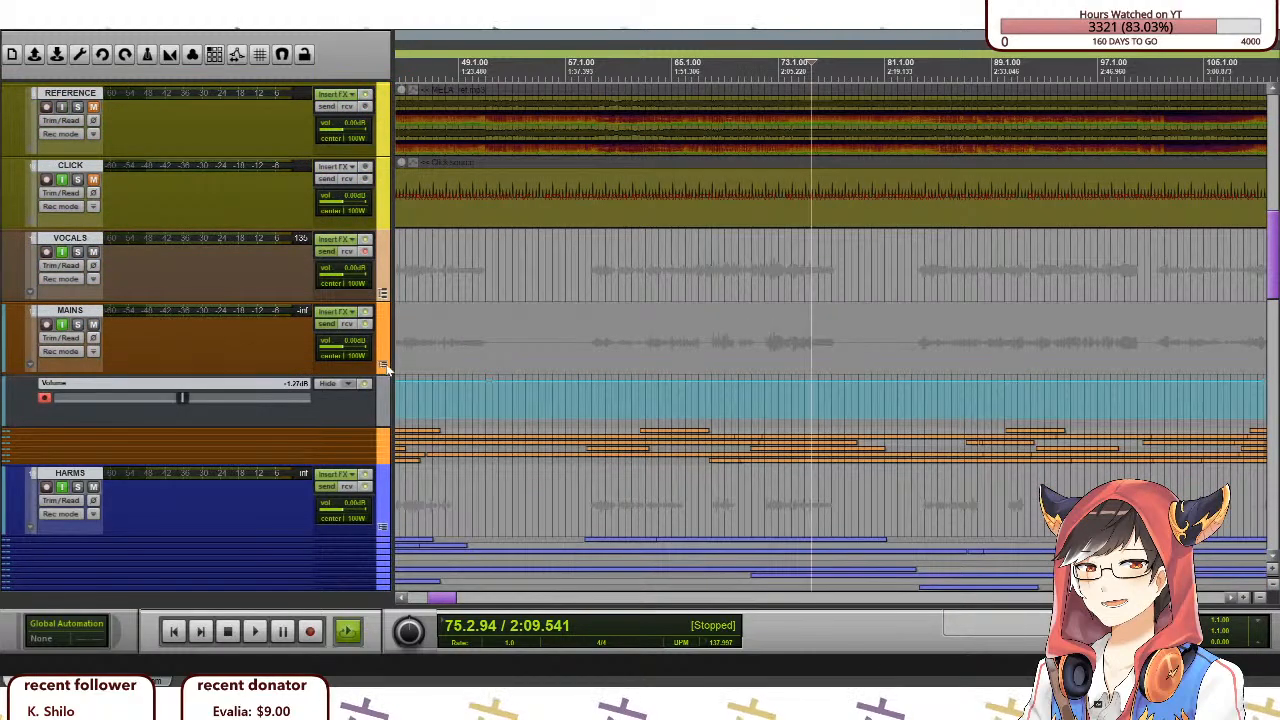
click(382, 365)
scroll(247, 350, down, 3)
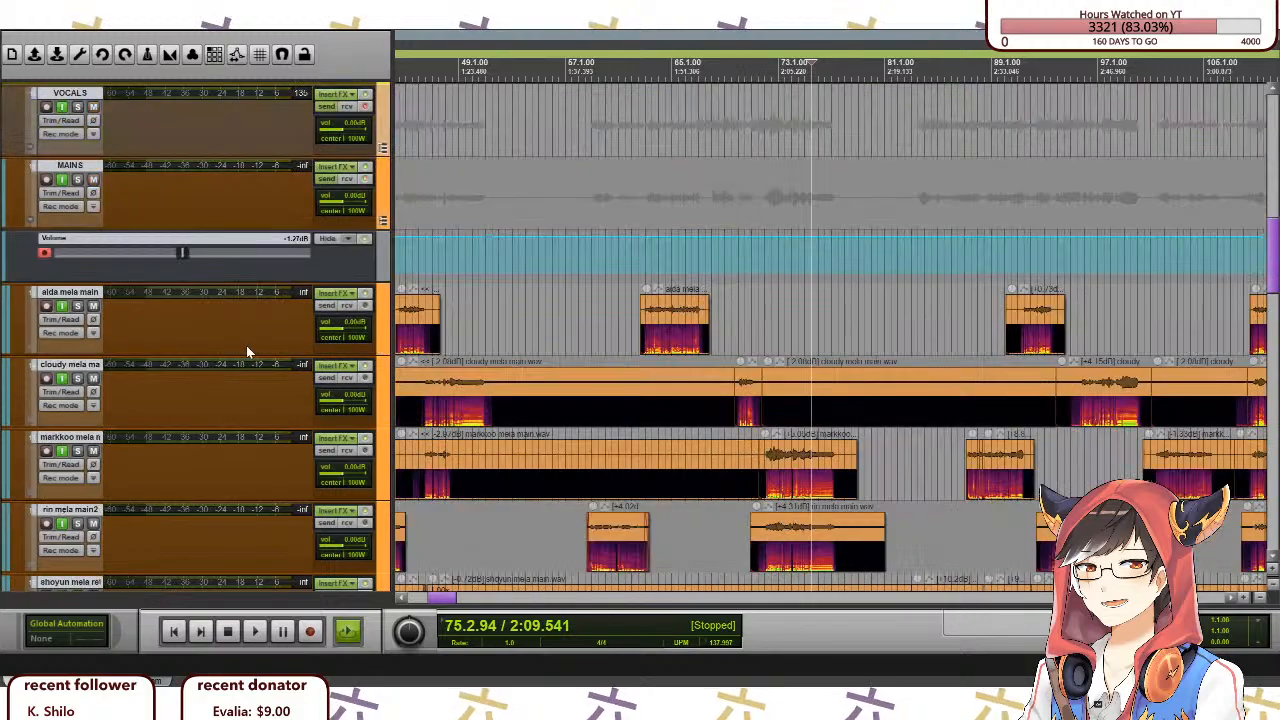
Reduce the track heights so all the main vocal tracks fit in view, and solo the MAINS folder.
key(Page_Down)
key(Page_Up)
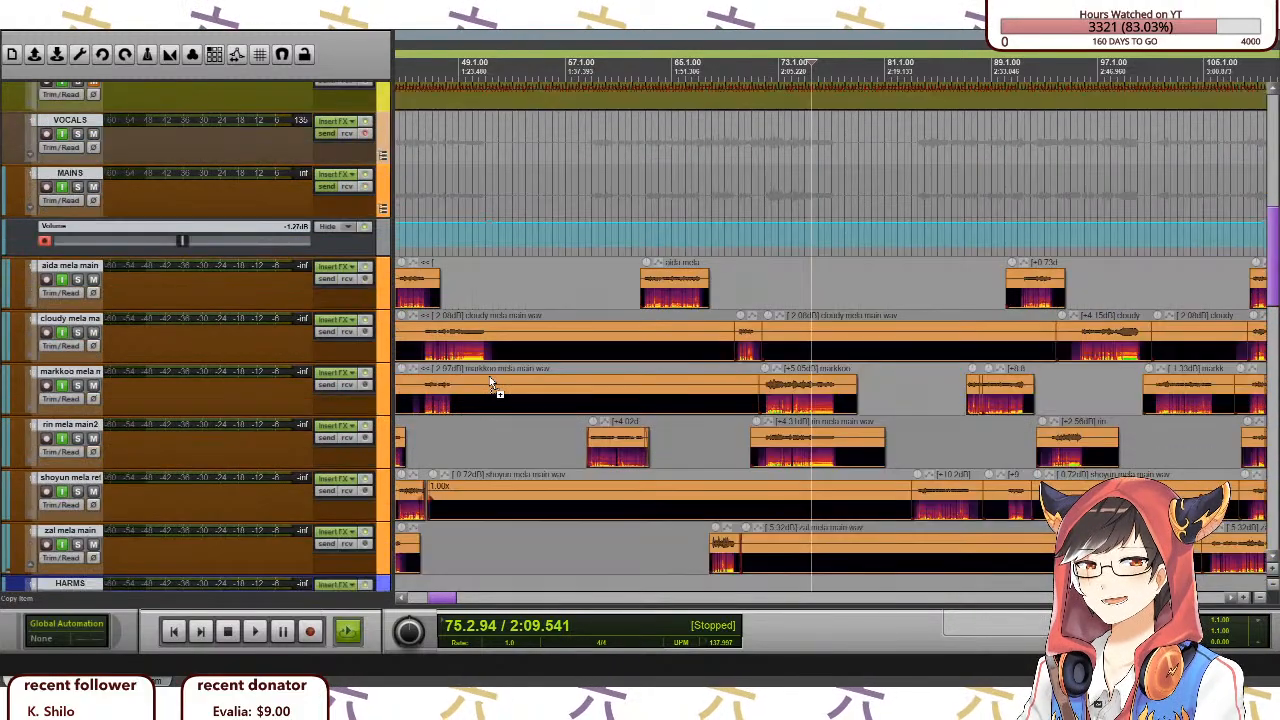
click(78, 187)
scroll(453, 414, down, 3)
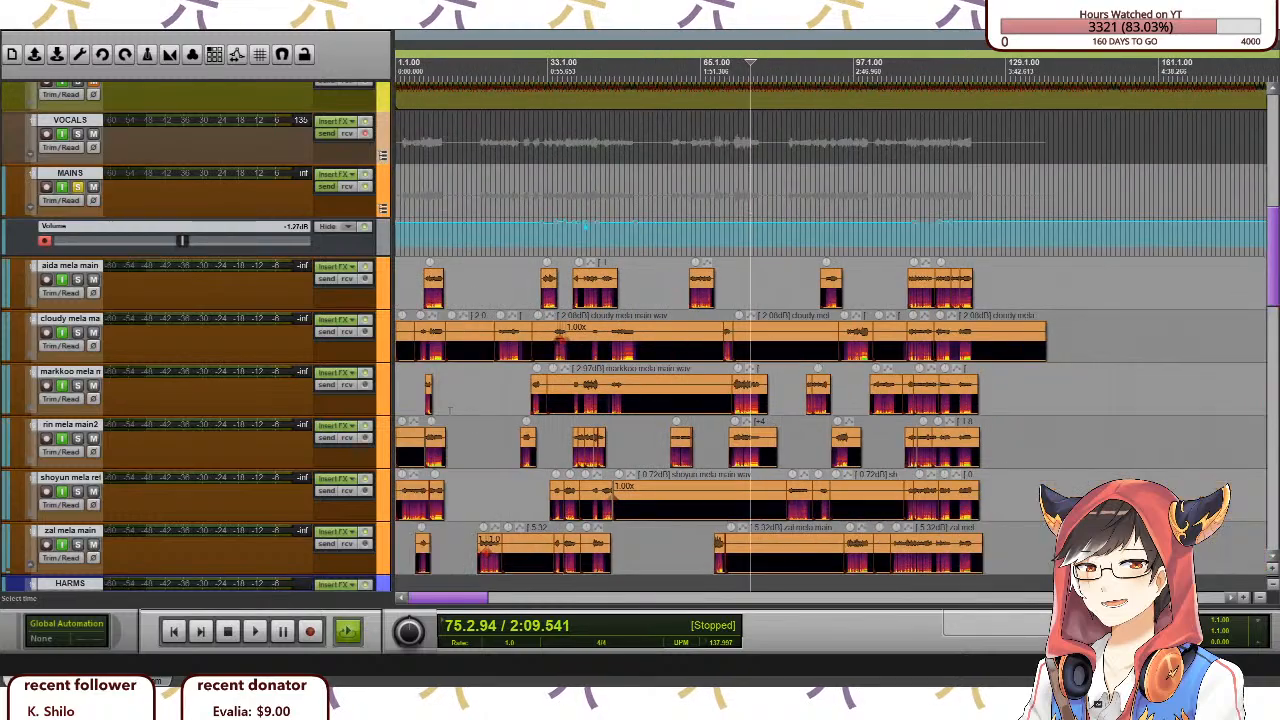
scroll(453, 414, up, 1)
scroll(241, 412, down, 1)
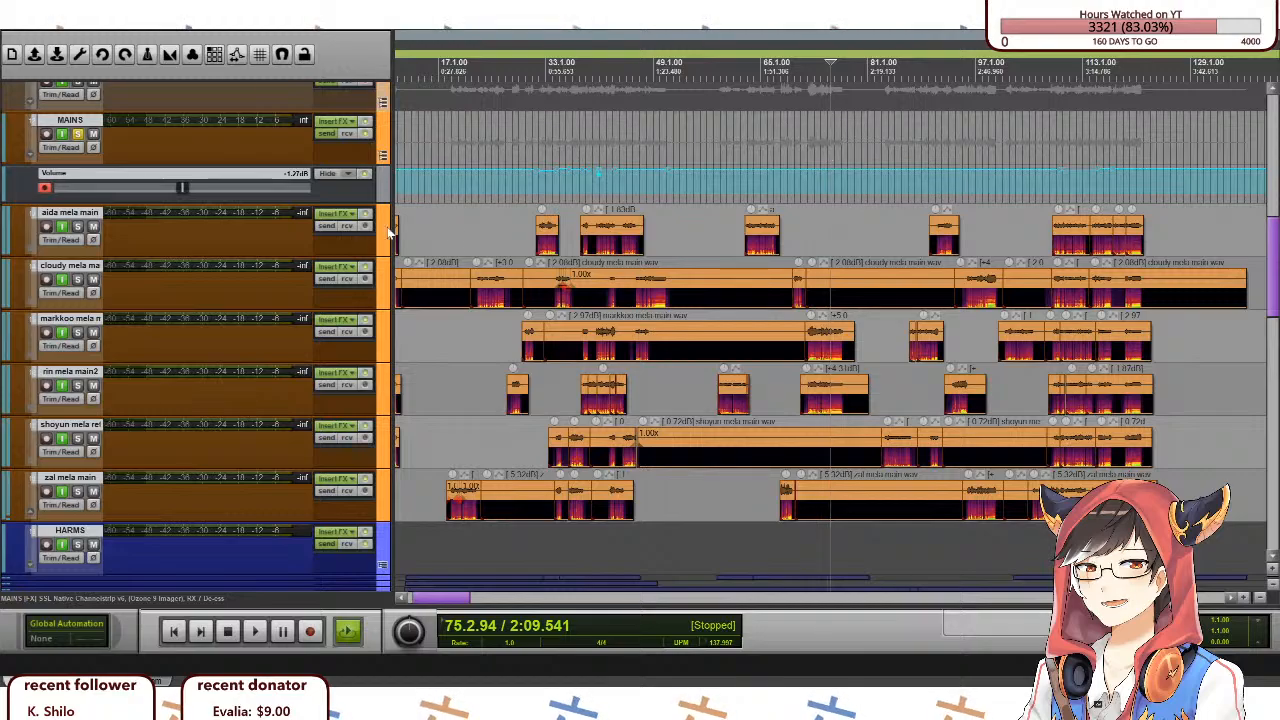
Place the edit cursor near bar 5 on the first main vocal track and near bar 31 on the MAINS folder to compare vocal entries.
scroll(408, 300, down, 2)
click(417, 300)
scroll(590, 290, up, 5)
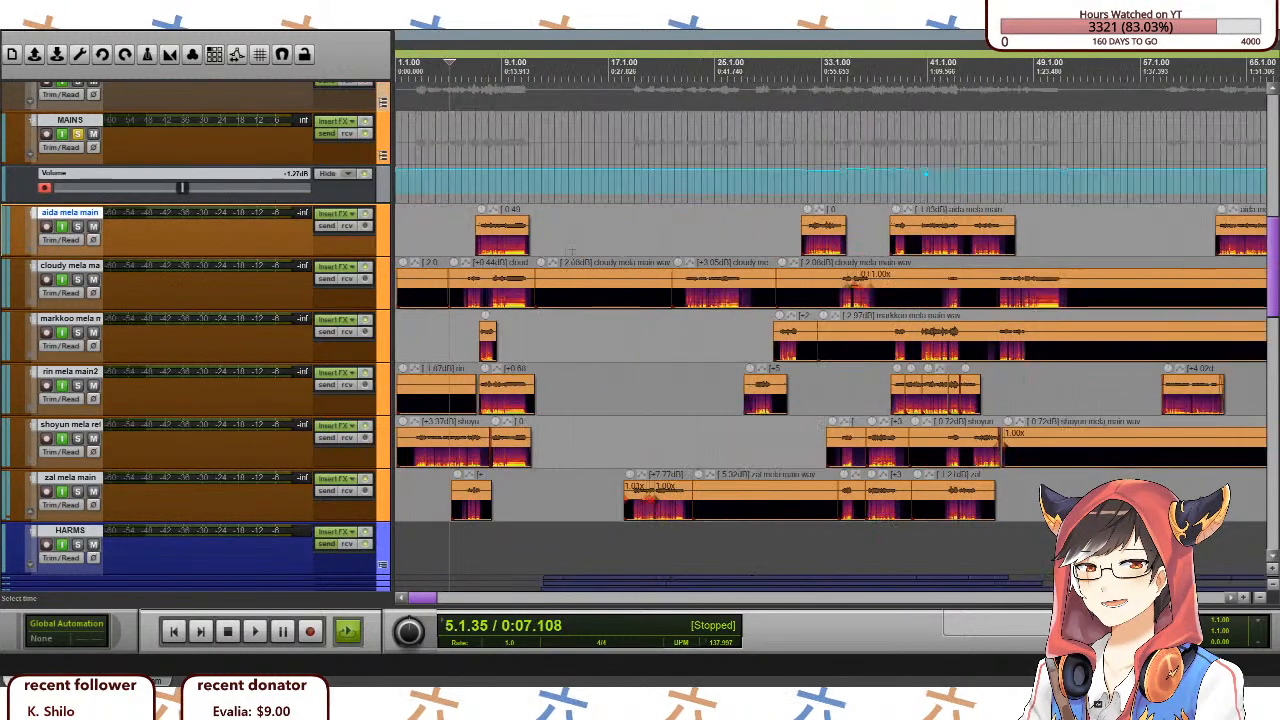
scroll(540, 300, down, 3)
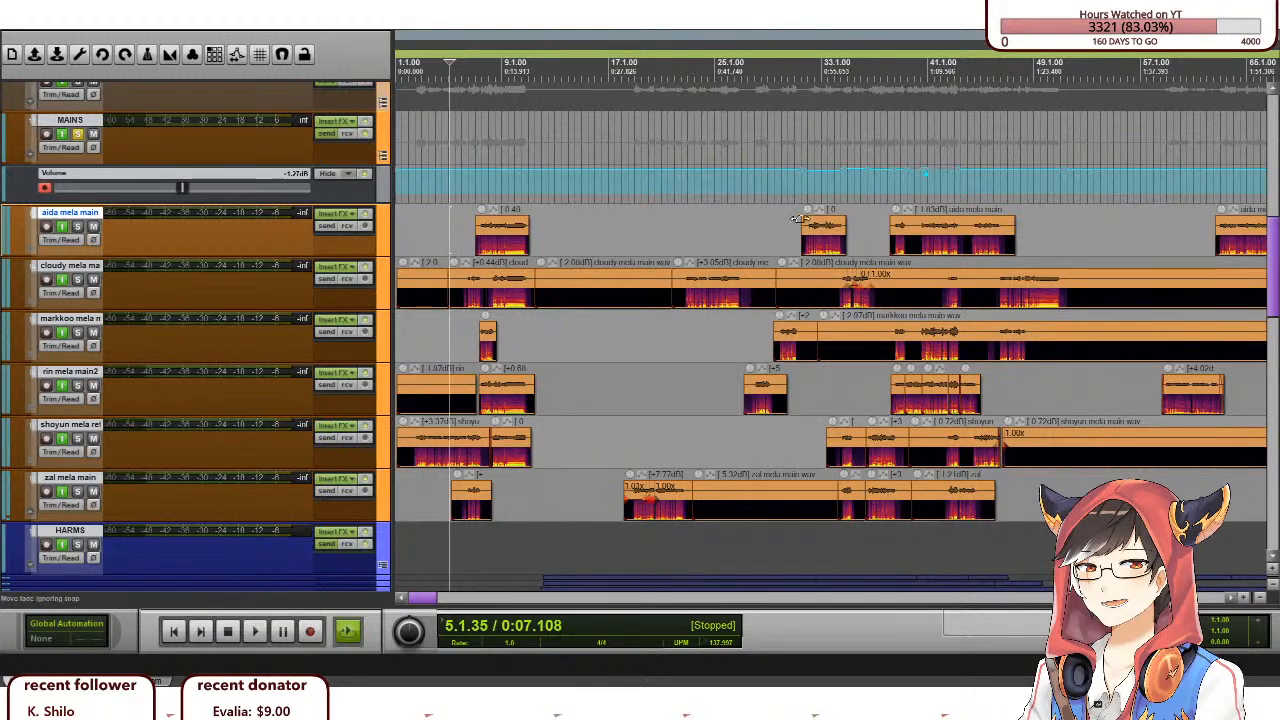
click(807, 147)
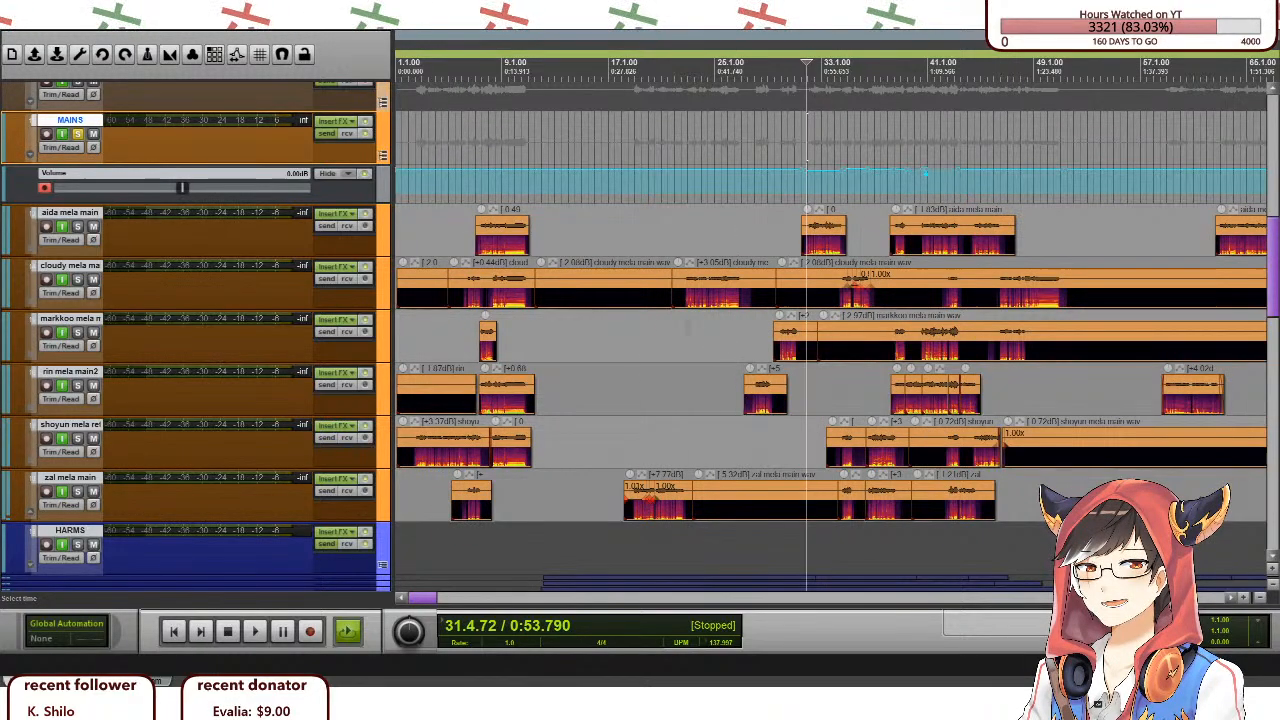
Make the first main vocal track under MAINS taller and show its Volume (Pre-FX), Volume and Pan envelopes.
drag(88, 262, 88, 280)
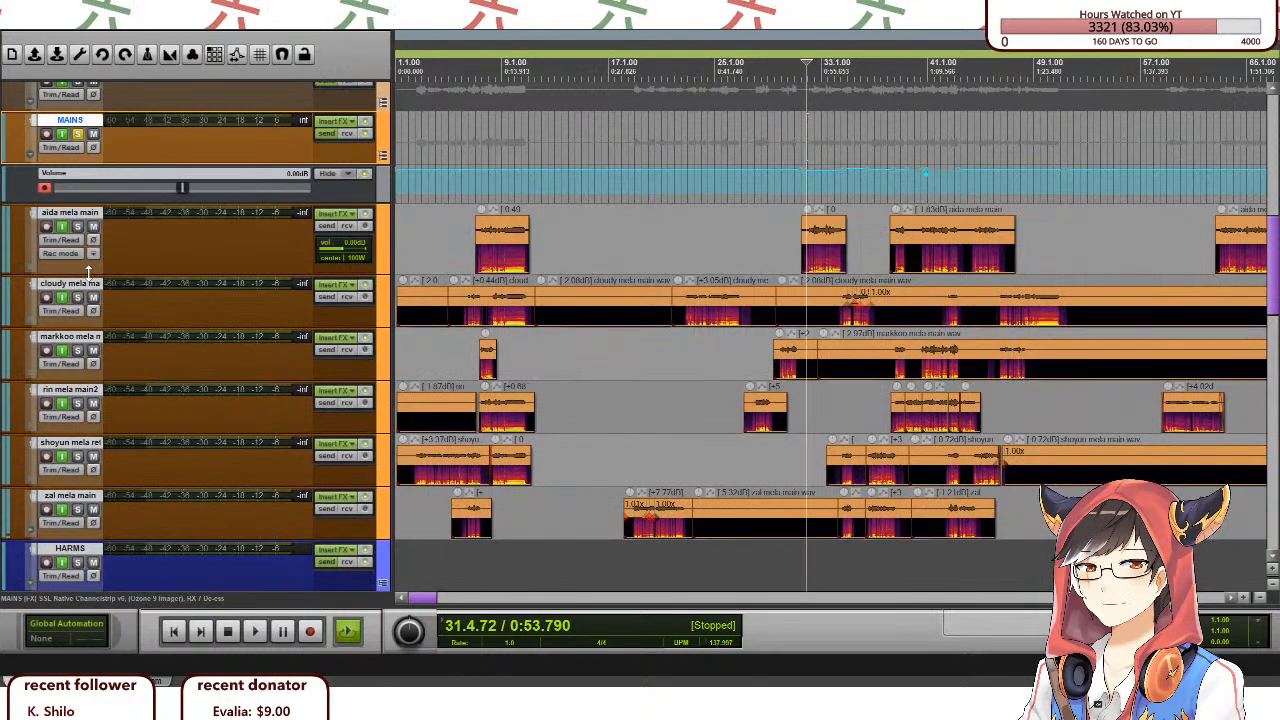
click(193, 249)
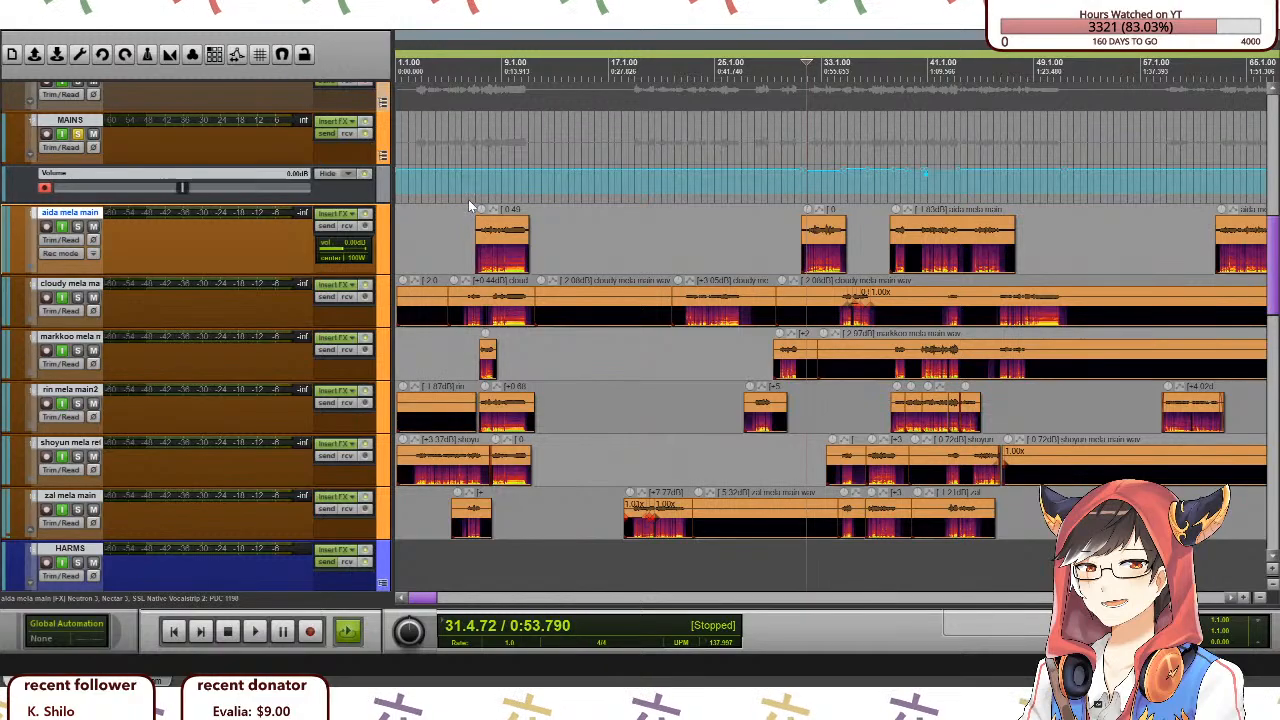
key(v)
key(shift+v)
key(p)
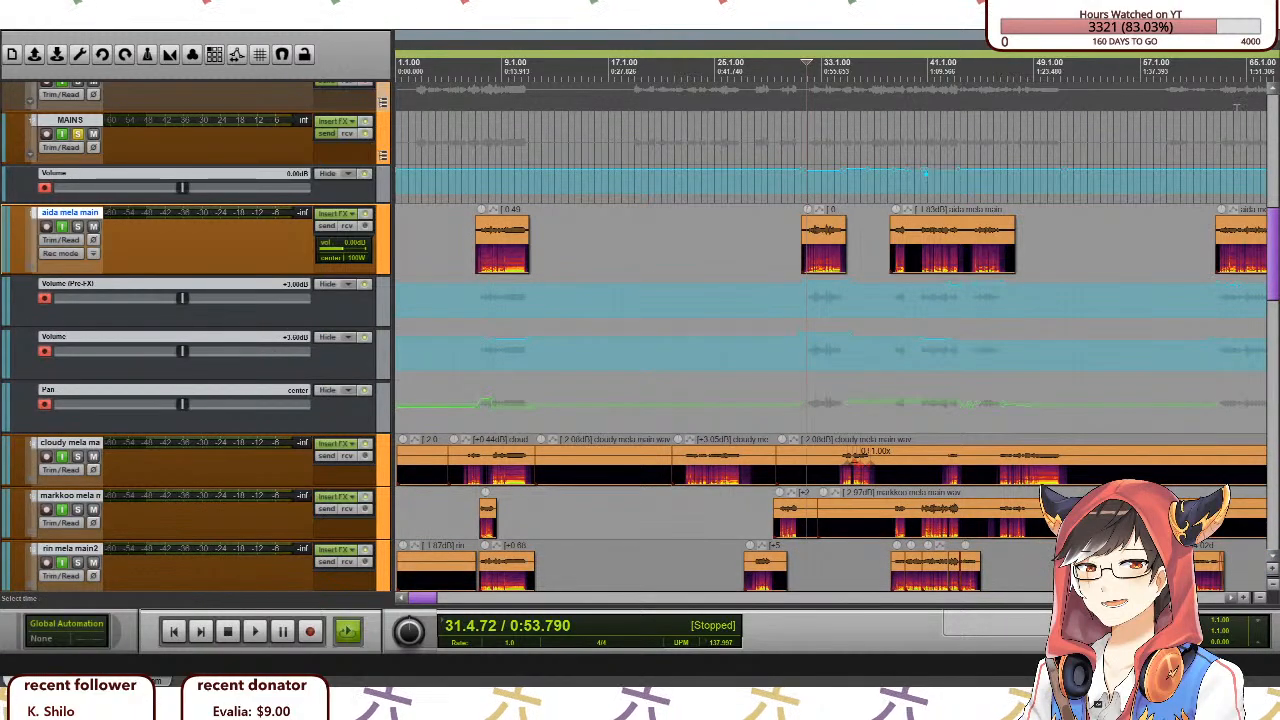
Look over the first main vocal's automation along the song and hide its Volume (Pre-FX), Volume and Pan envelopes.
scroll(680, 357, down, 4)
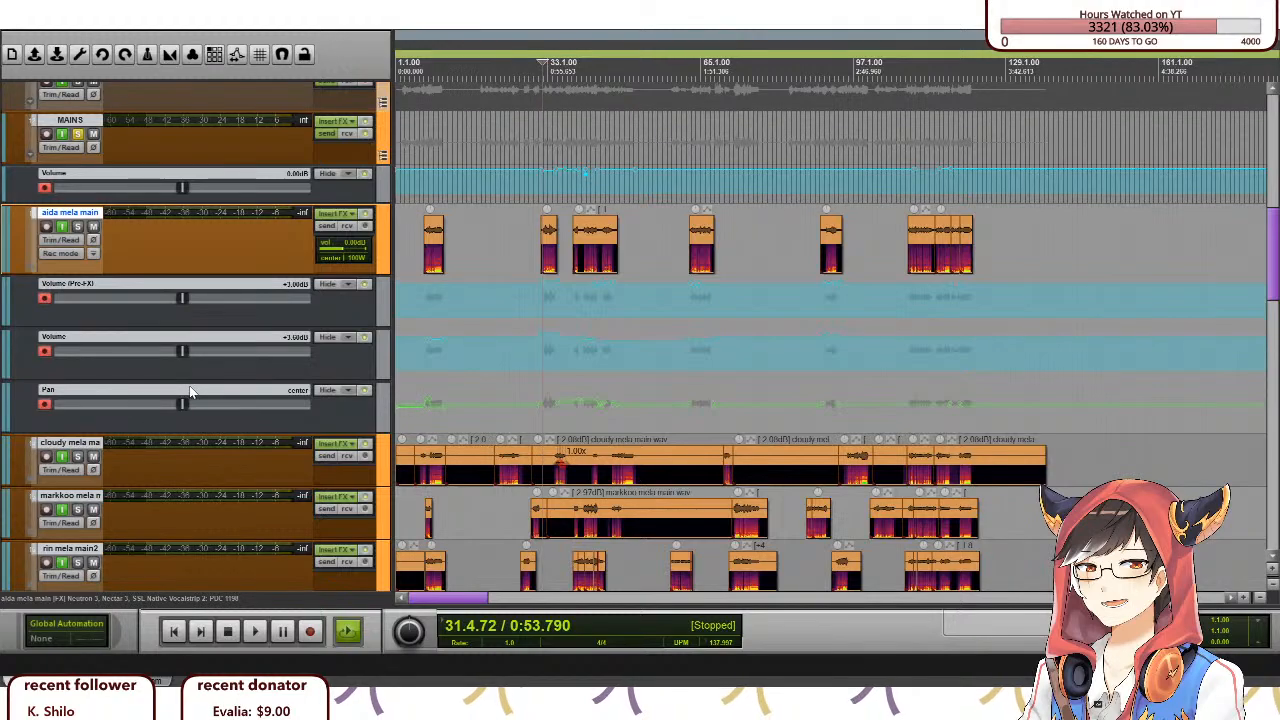
scroll(198, 398, down, 3)
scroll(198, 398, up, 3)
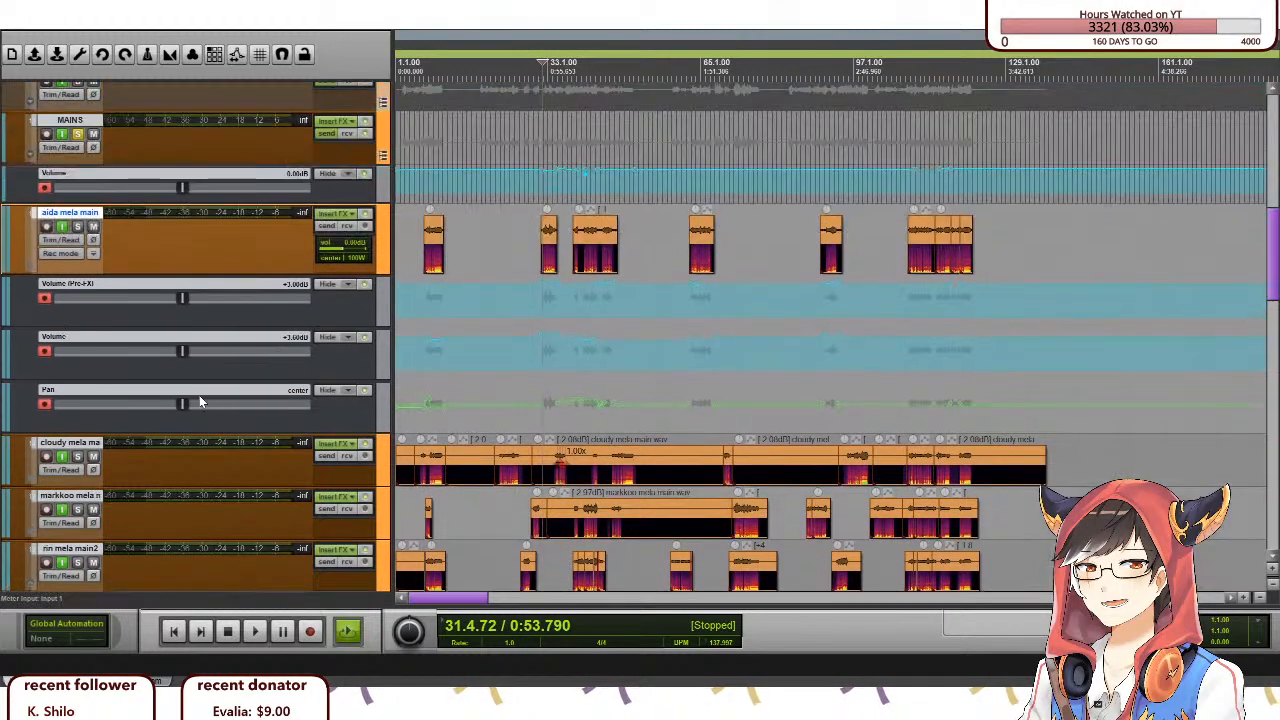
scroll(635, 344, up, 4)
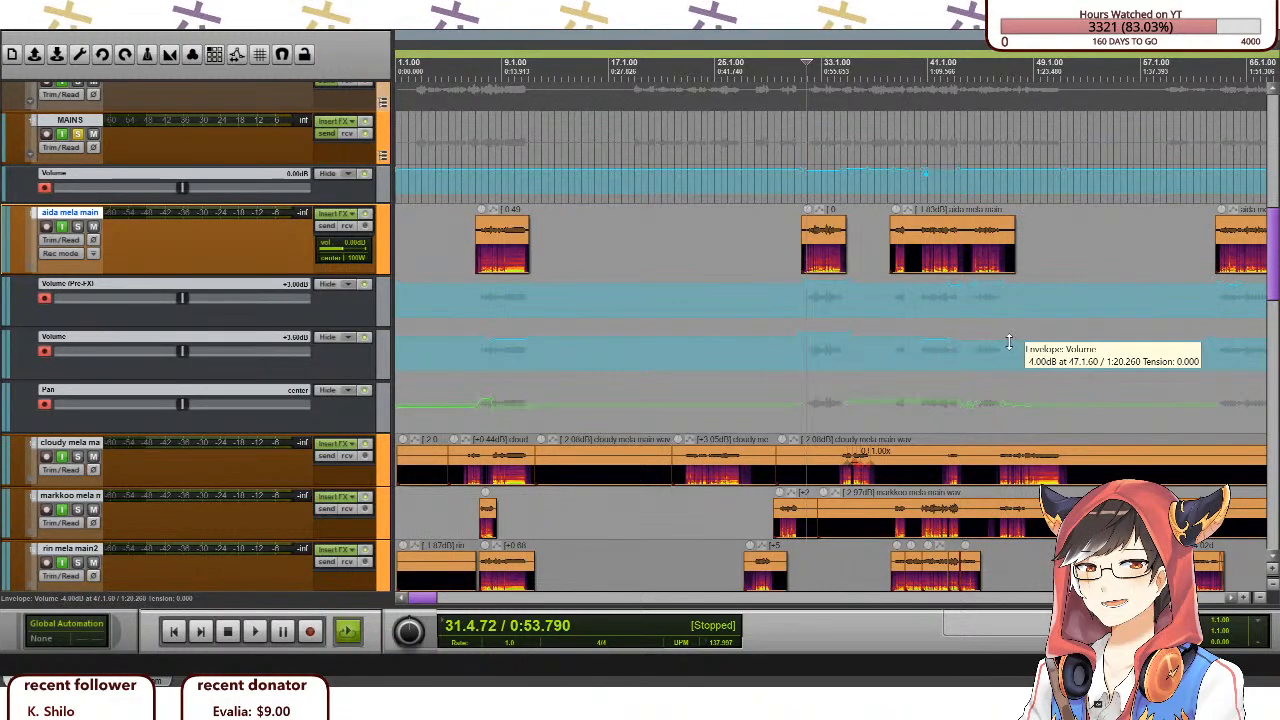
scroll(817, 344, down, 4)
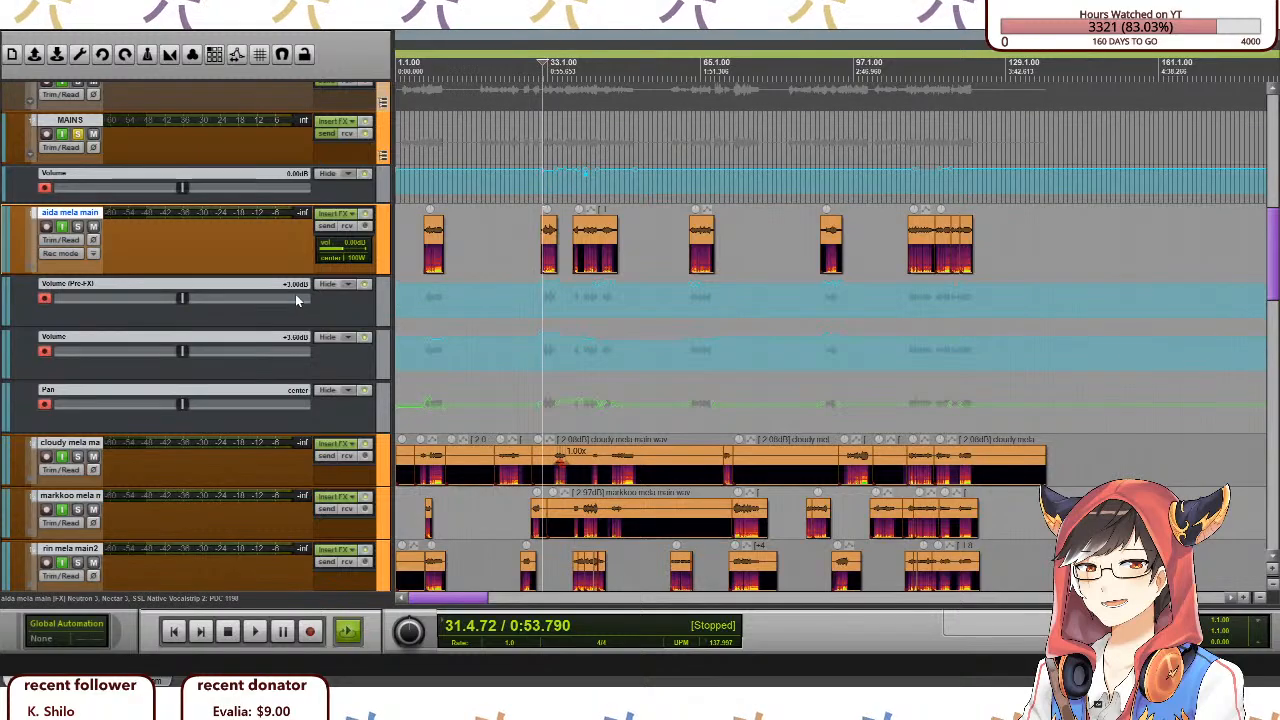
click(334, 288)
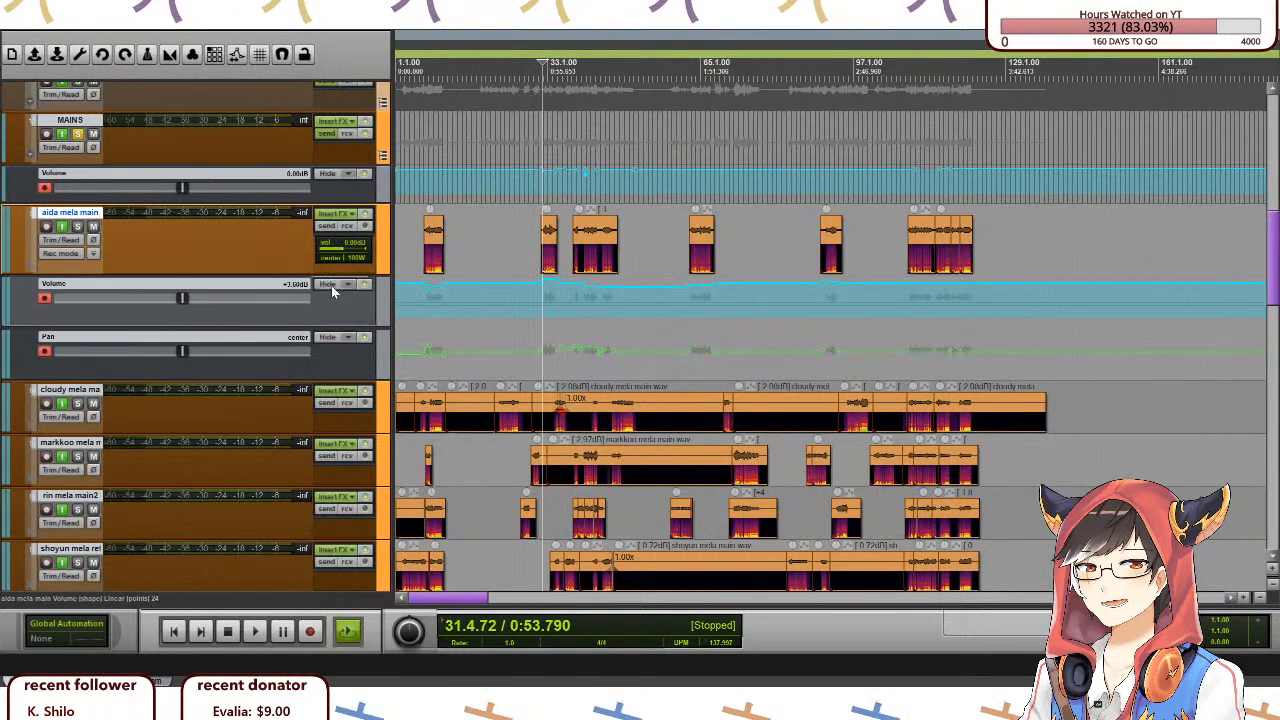
click(336, 299)
click(335, 297)
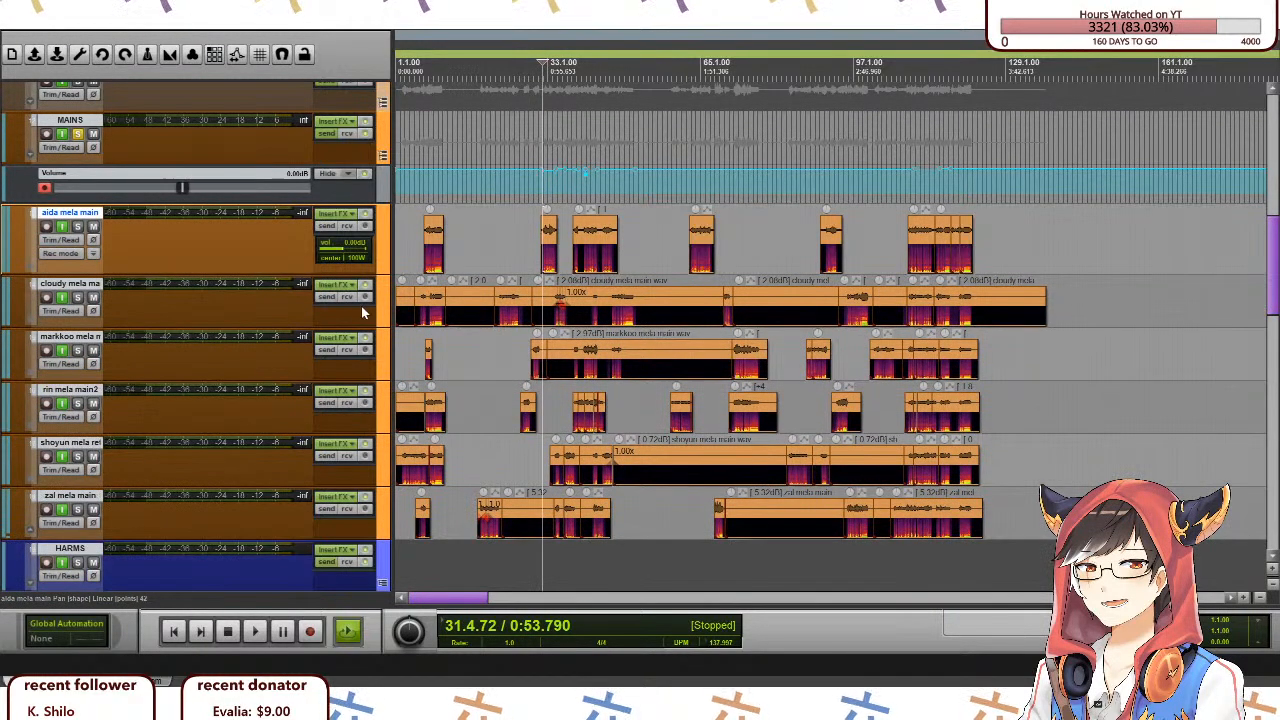
Examine how the singers' main vocal clips are spread over the song's opening, placing the edit cursor near bar 7.
scroll(438, 325, up, 3)
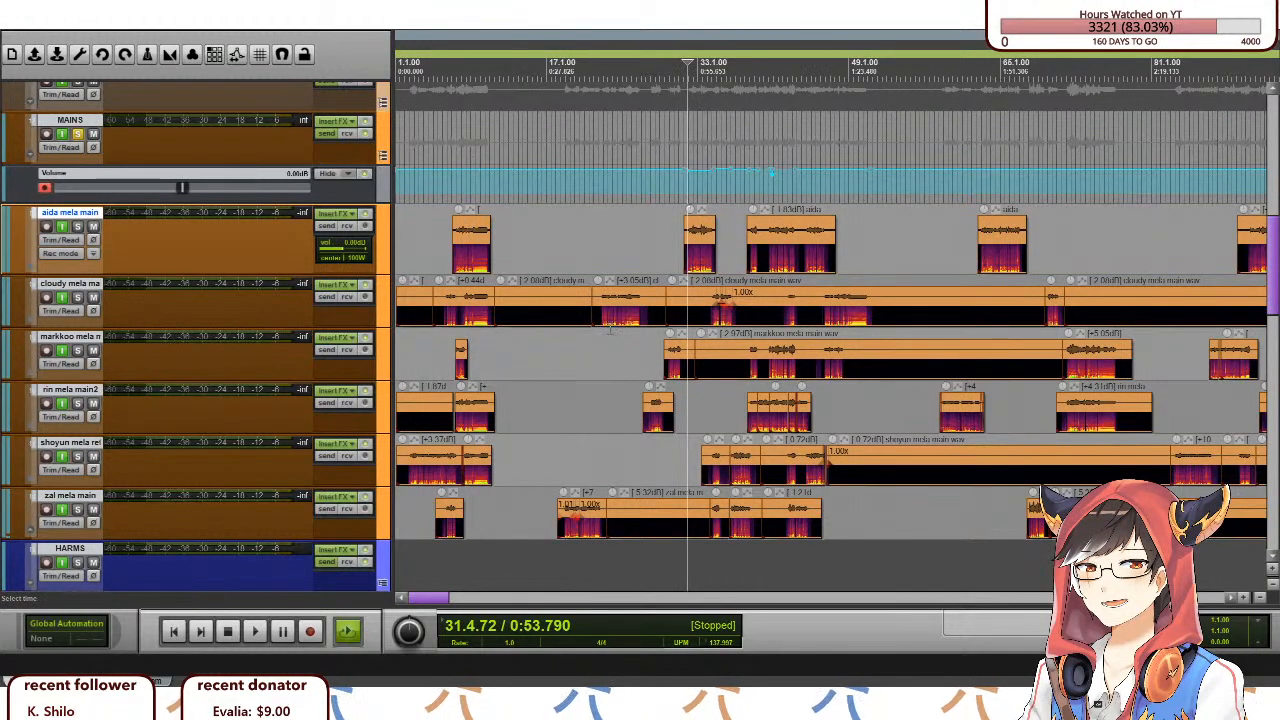
scroll(591, 333, up, 2)
scroll(591, 333, down, 2)
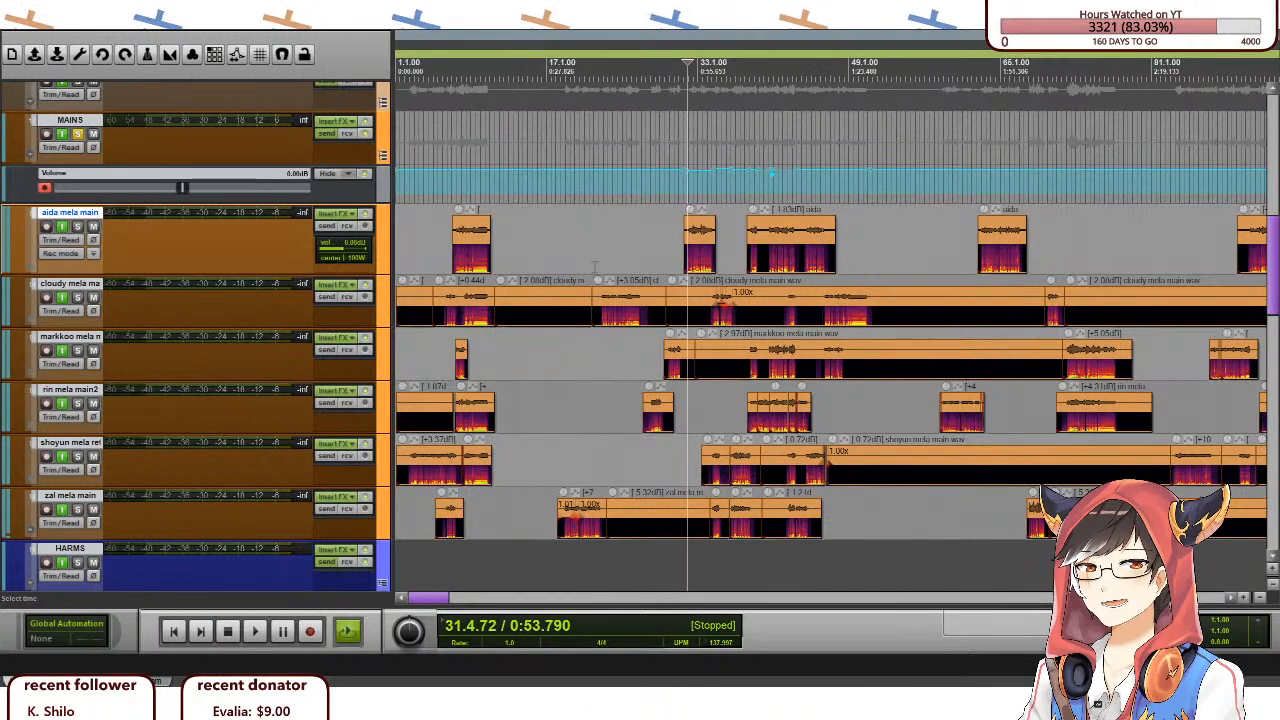
scroll(594, 266, down, 2)
scroll(633, 377, up, 2)
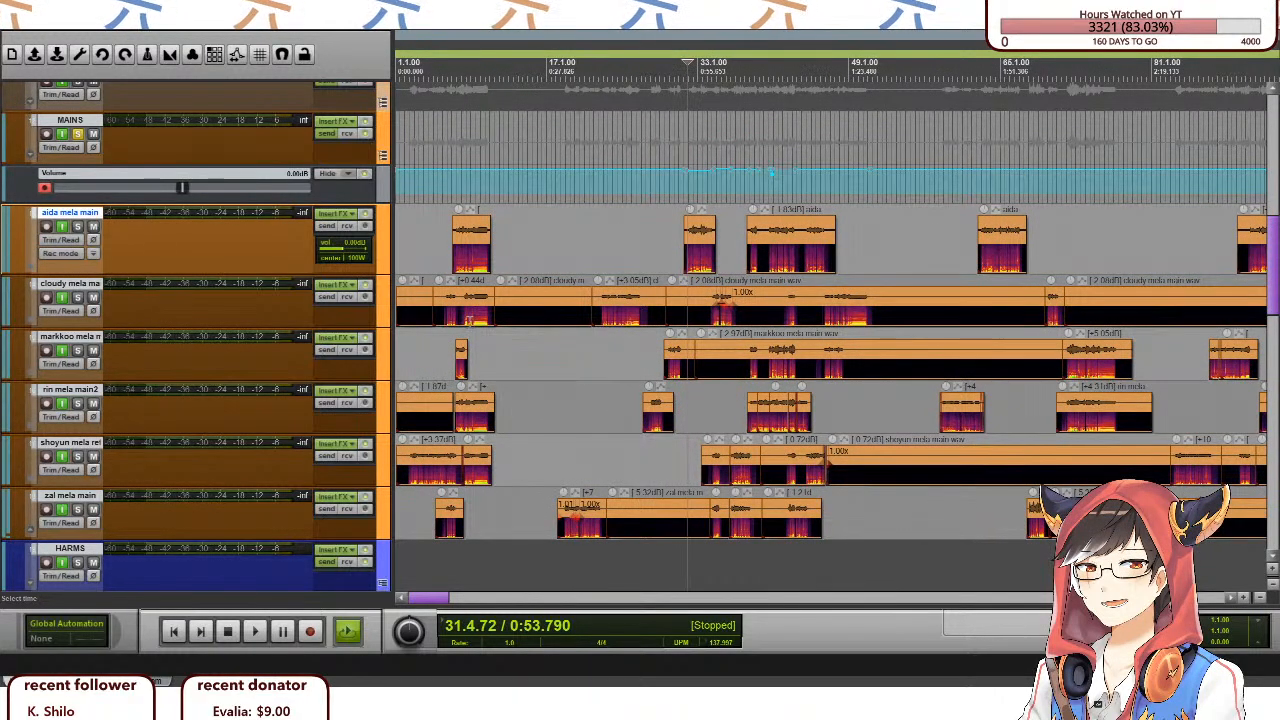
click(453, 145)
scroll(460, 240, up, 4)
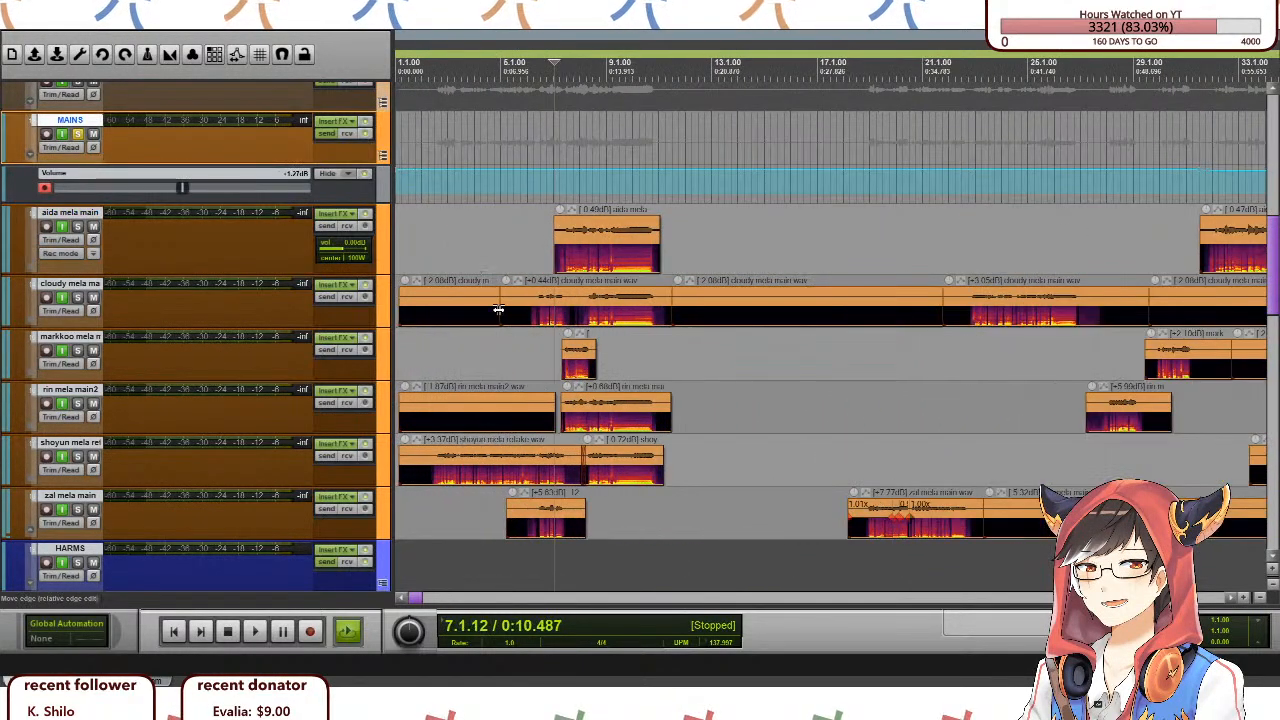
scroll(498, 310, down, 1)
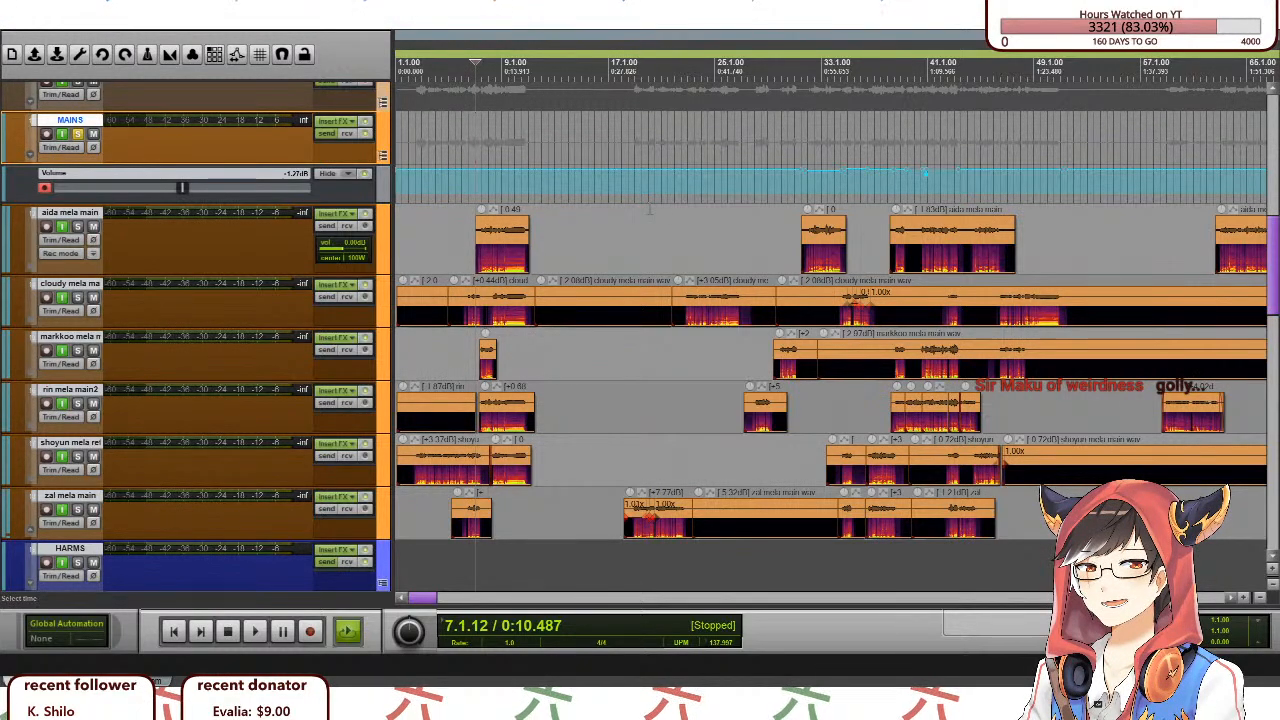
scroll(696, 288, down, 2)
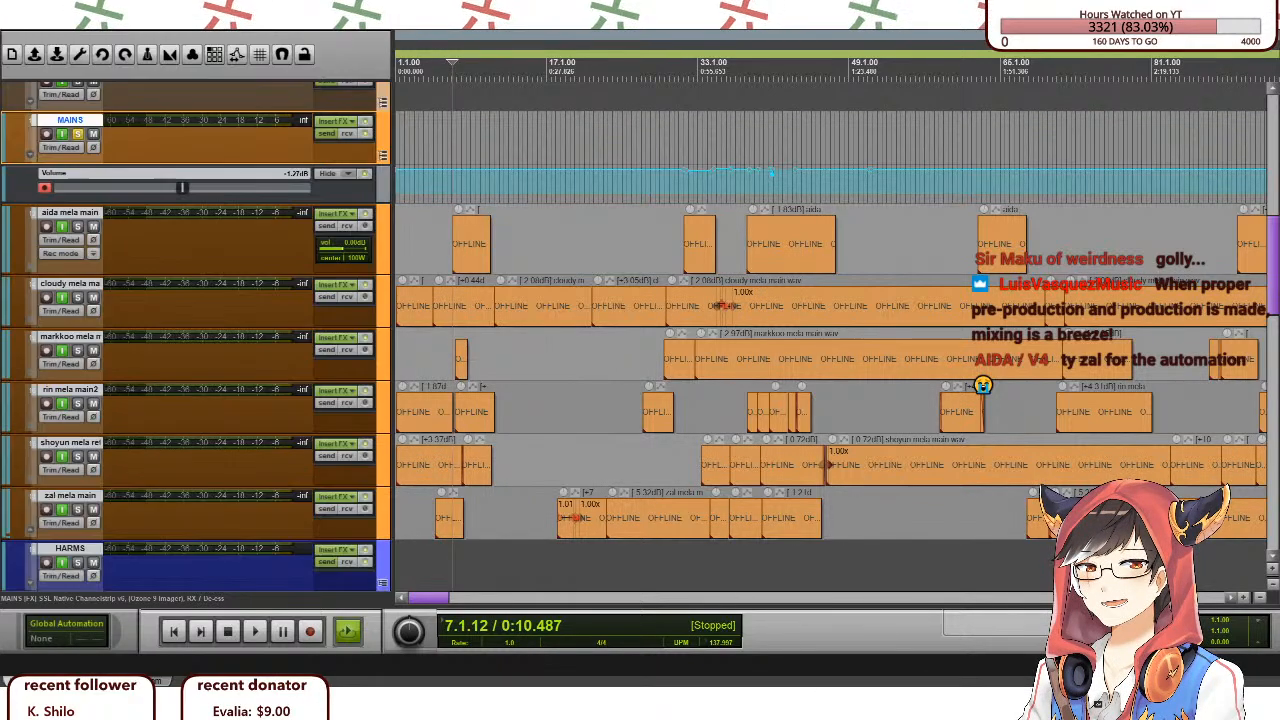
scroll(653, 450, down, 2)
scroll(703, 452, up, 2)
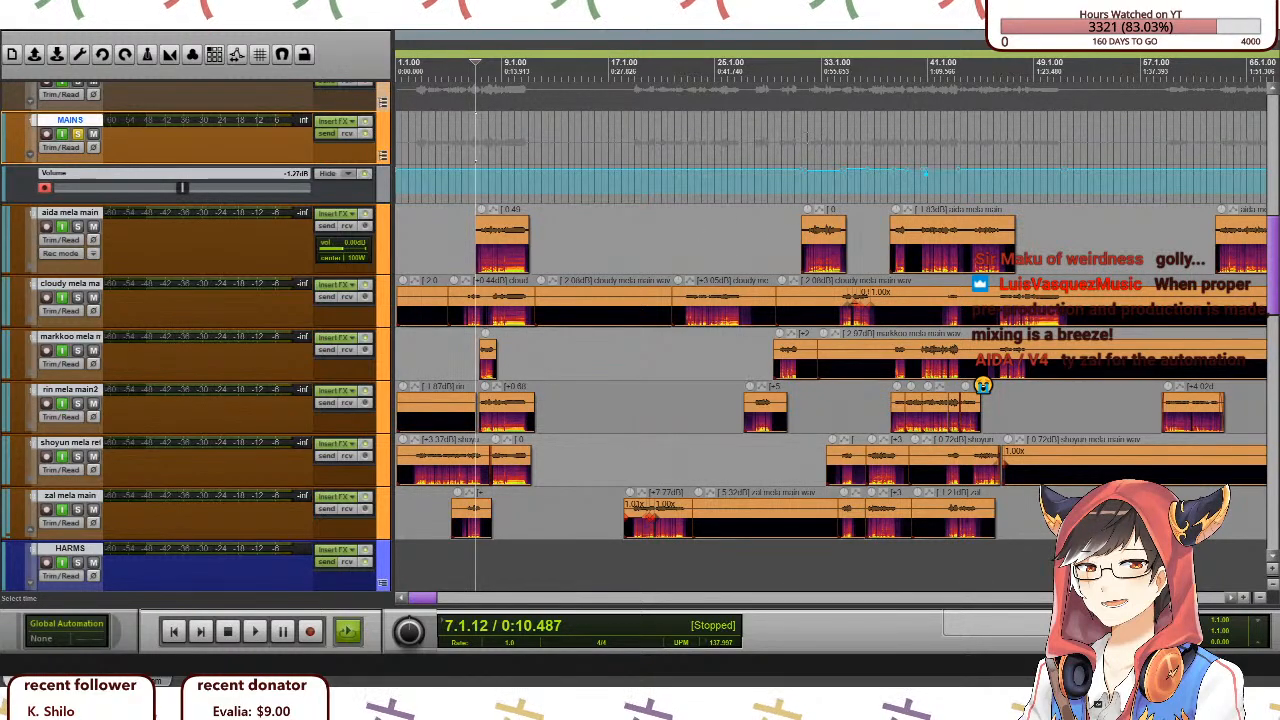
Place the edit cursor near bar 31 and examine the main vocal clip layout and the neighbouring VOCALS, HARMS and LALALA groups.
click(806, 140)
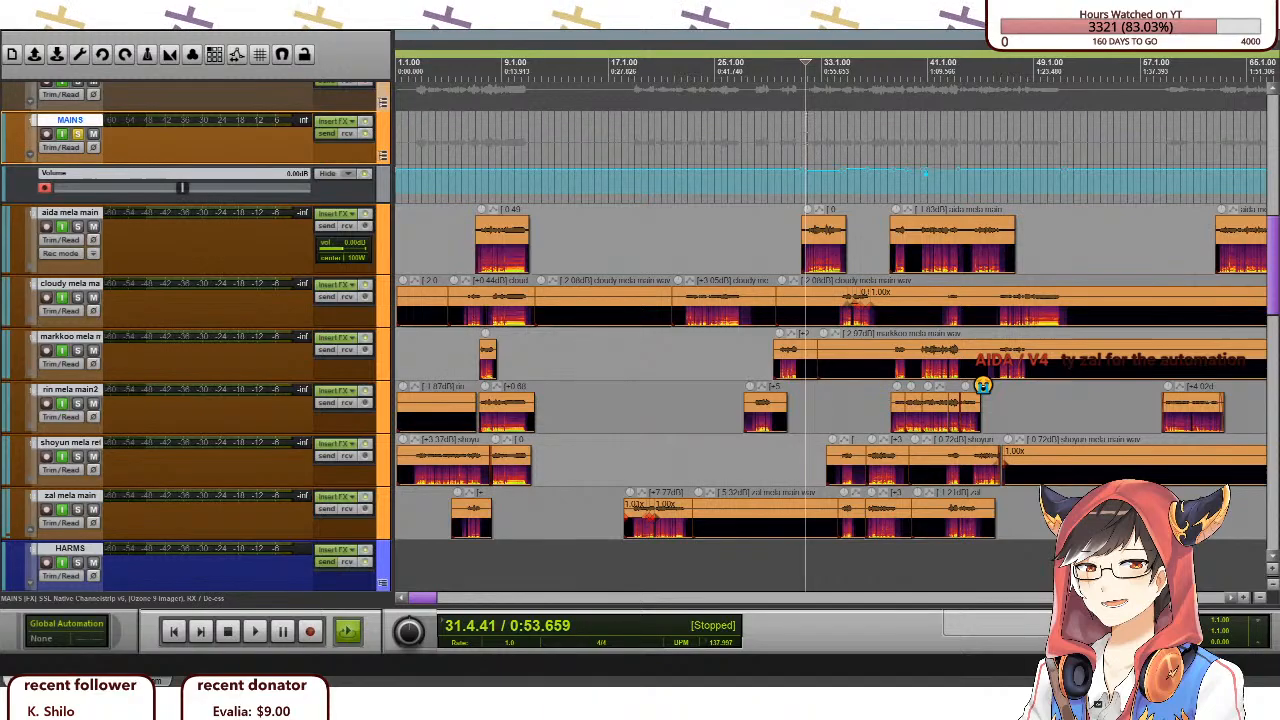
scroll(780, 322, down, 3)
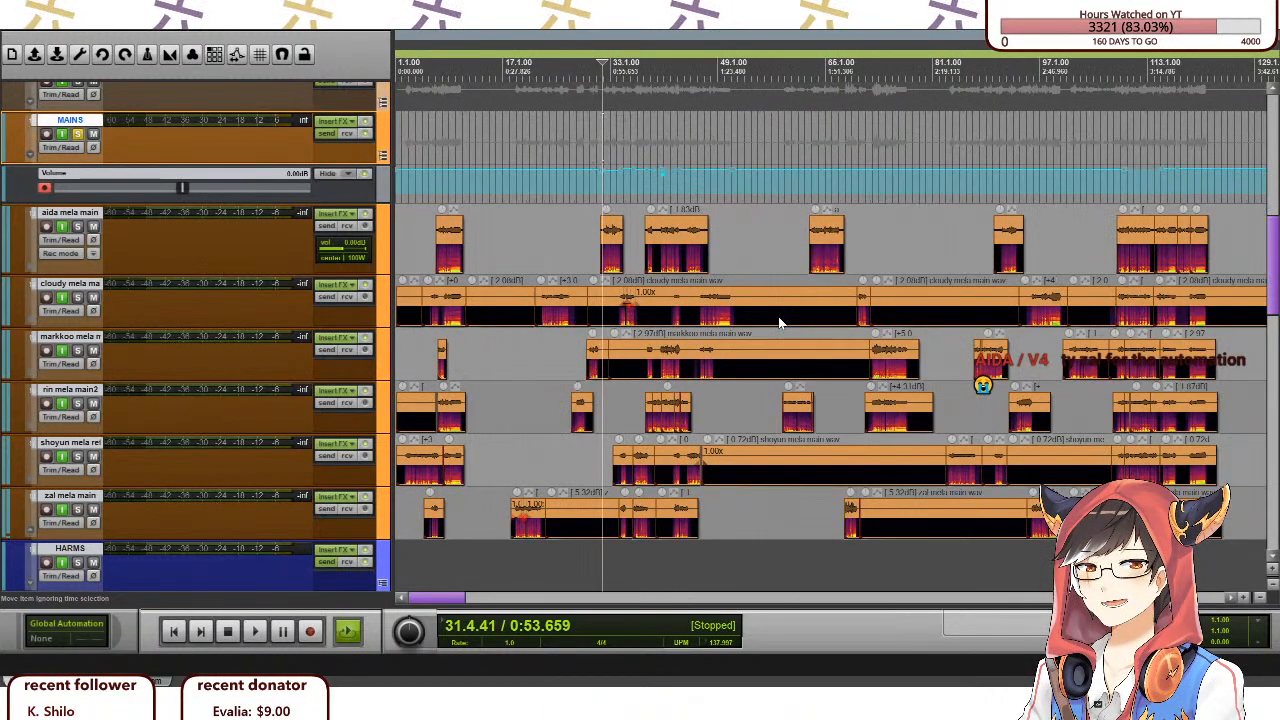
scroll(777, 321, down, 2)
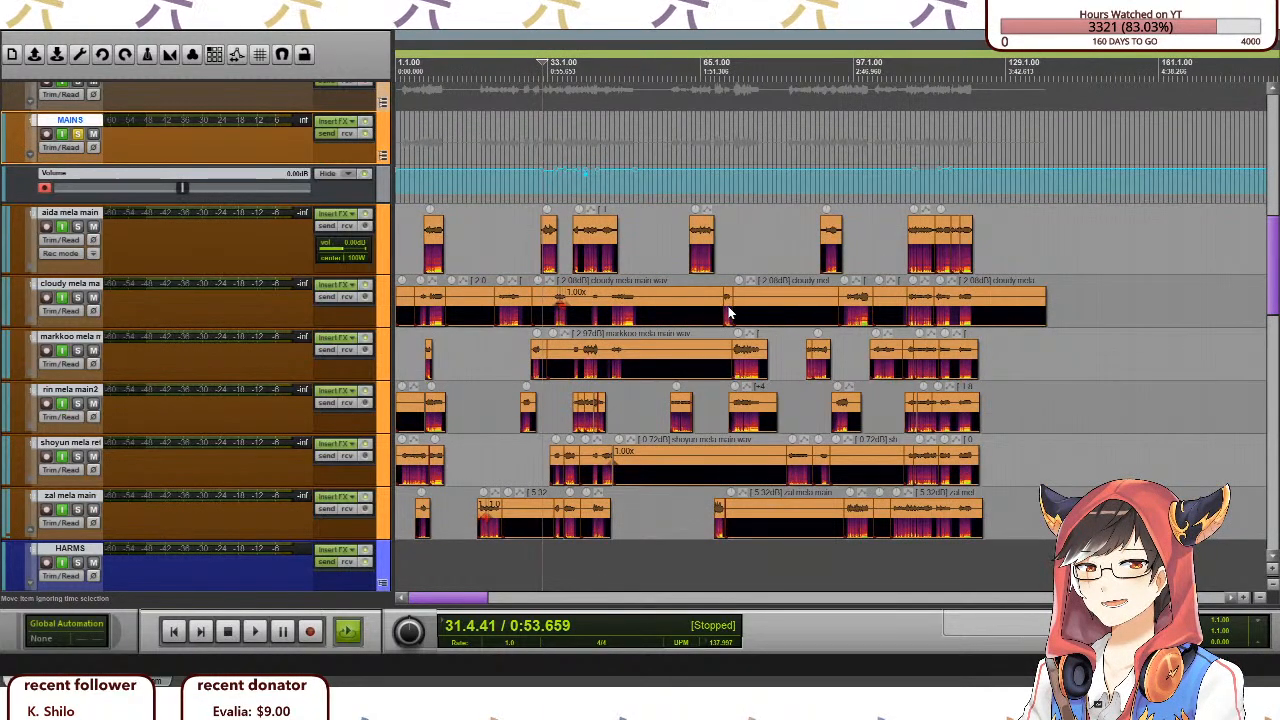
scroll(1058, 168, up, 1)
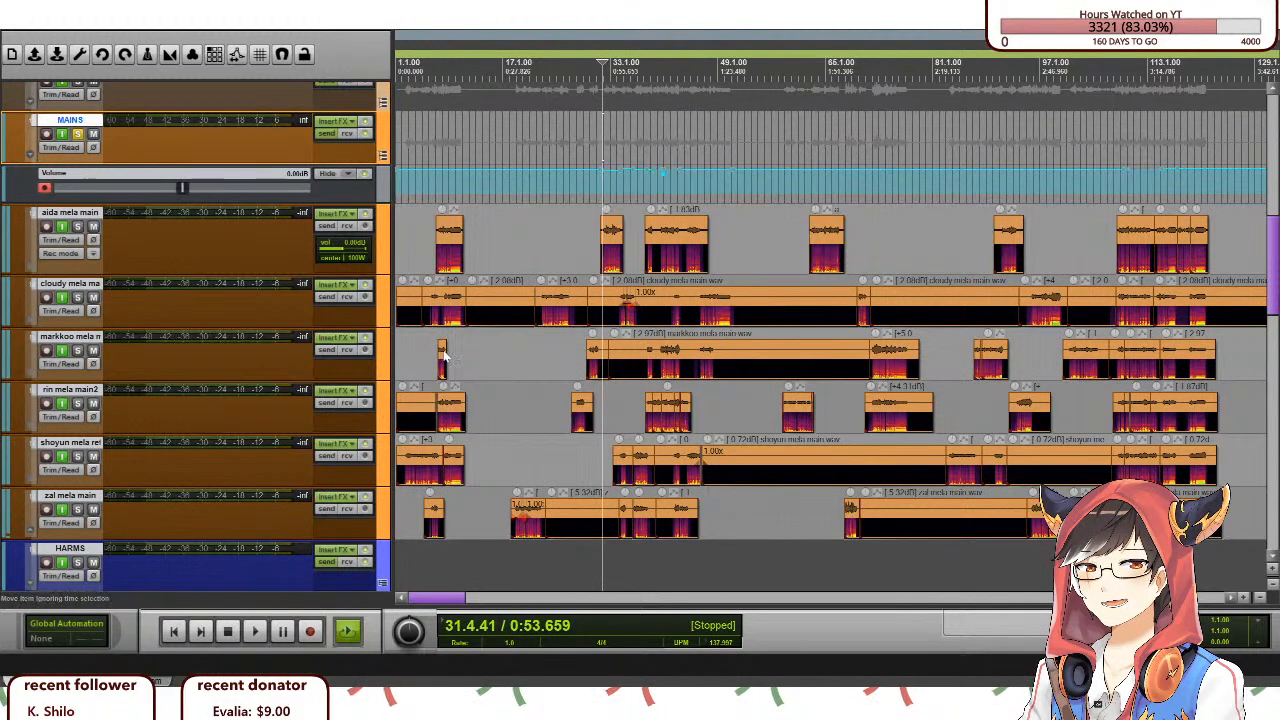
scroll(458, 352, down, 1)
scroll(458, 352, up, 1)
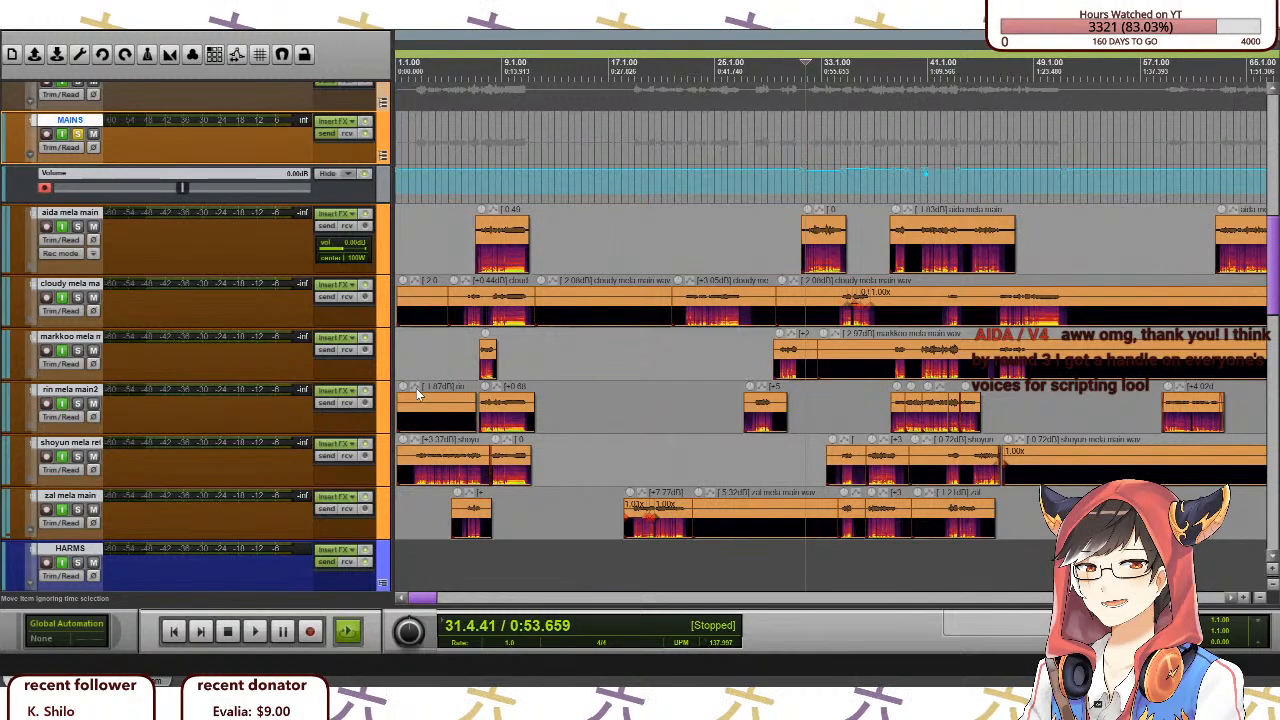
scroll(252, 317, up, 1)
scroll(252, 317, down, 1)
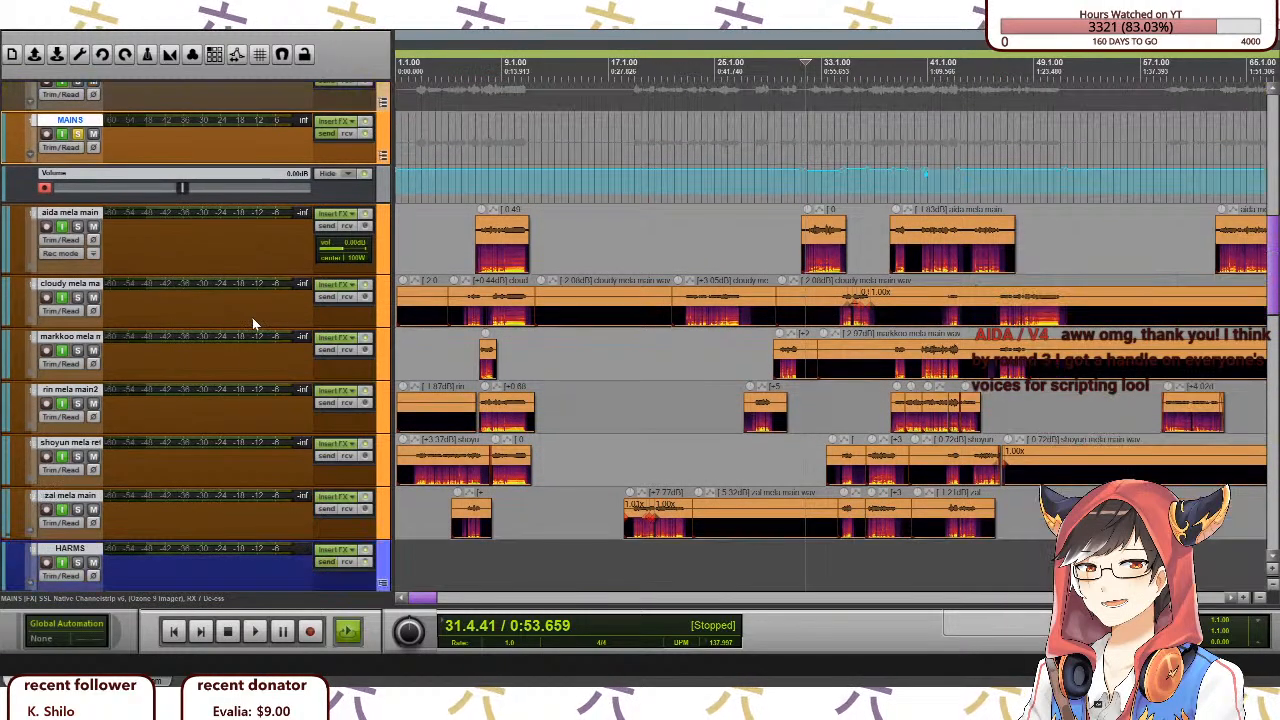
scroll(252, 317, up, 1)
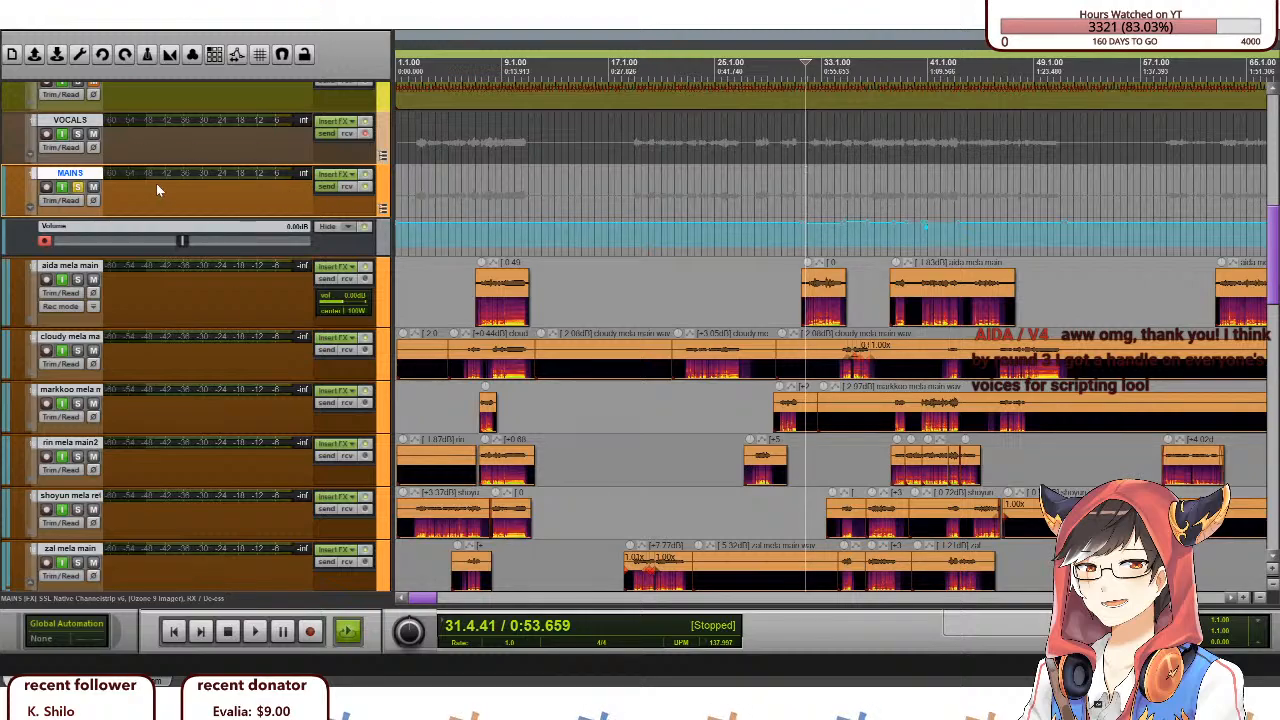
scroll(209, 250, down, 1)
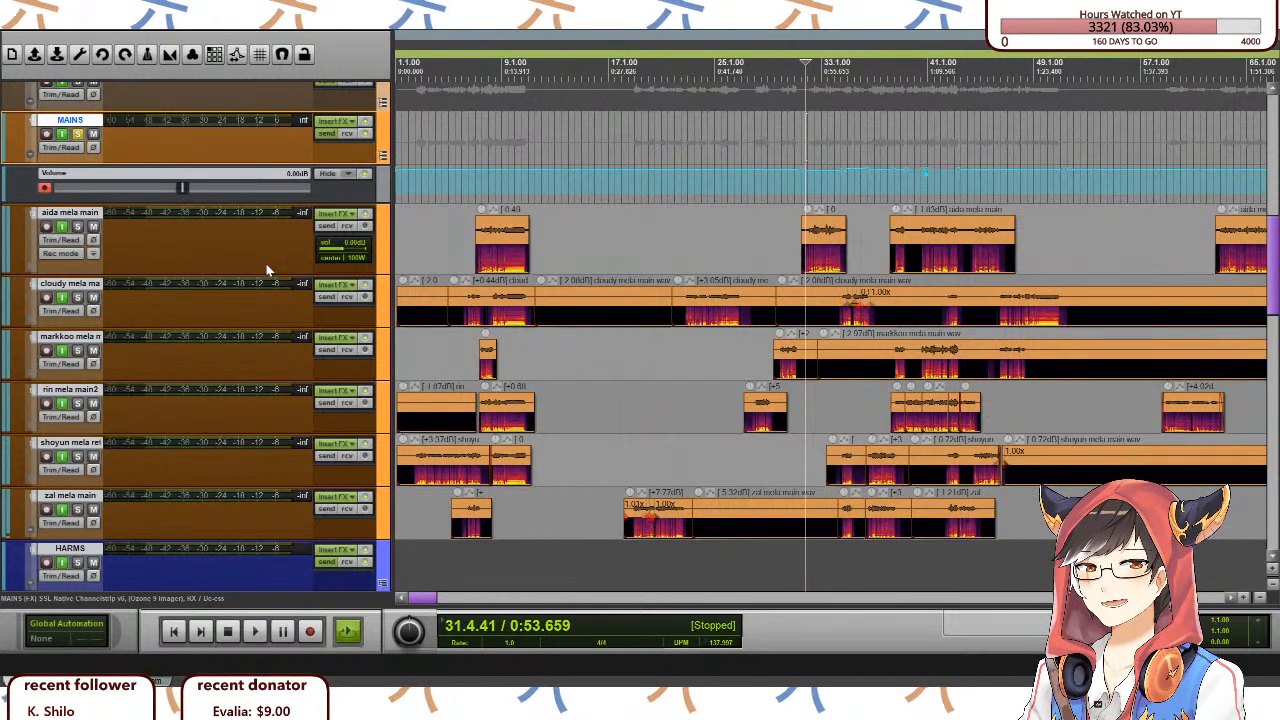
scroll(297, 404, down, 1)
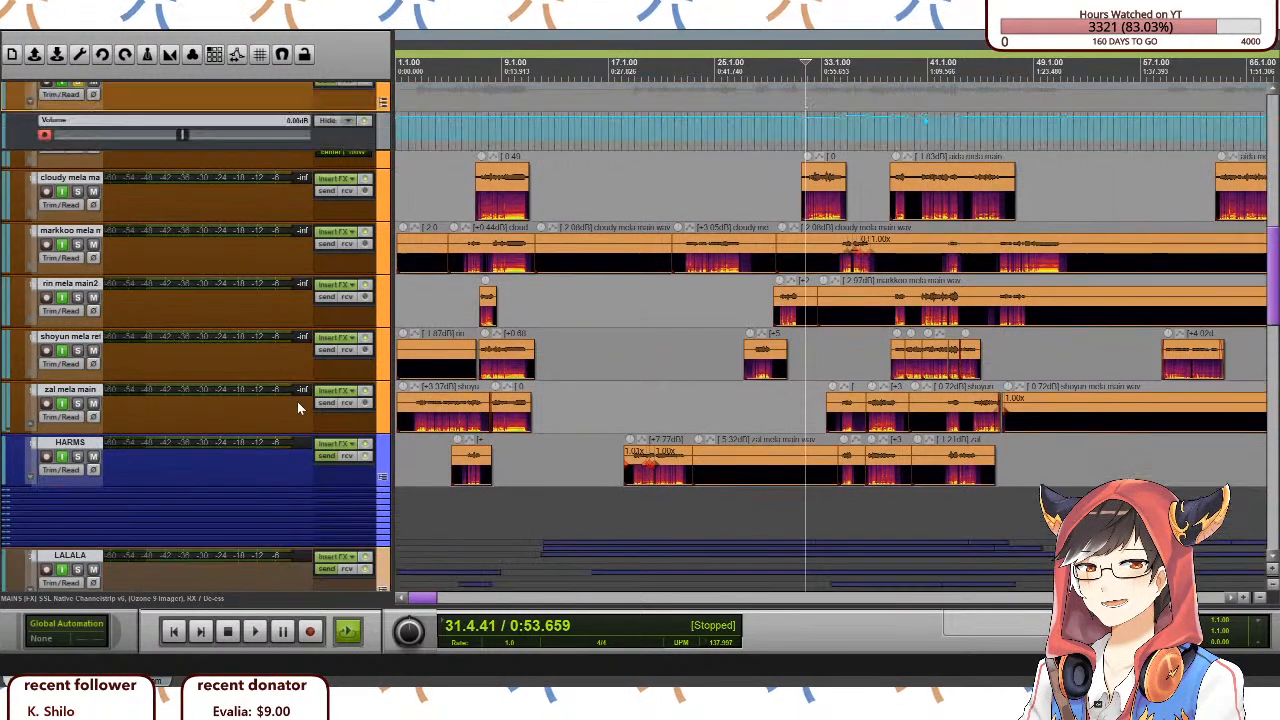
scroll(297, 404, up, 1)
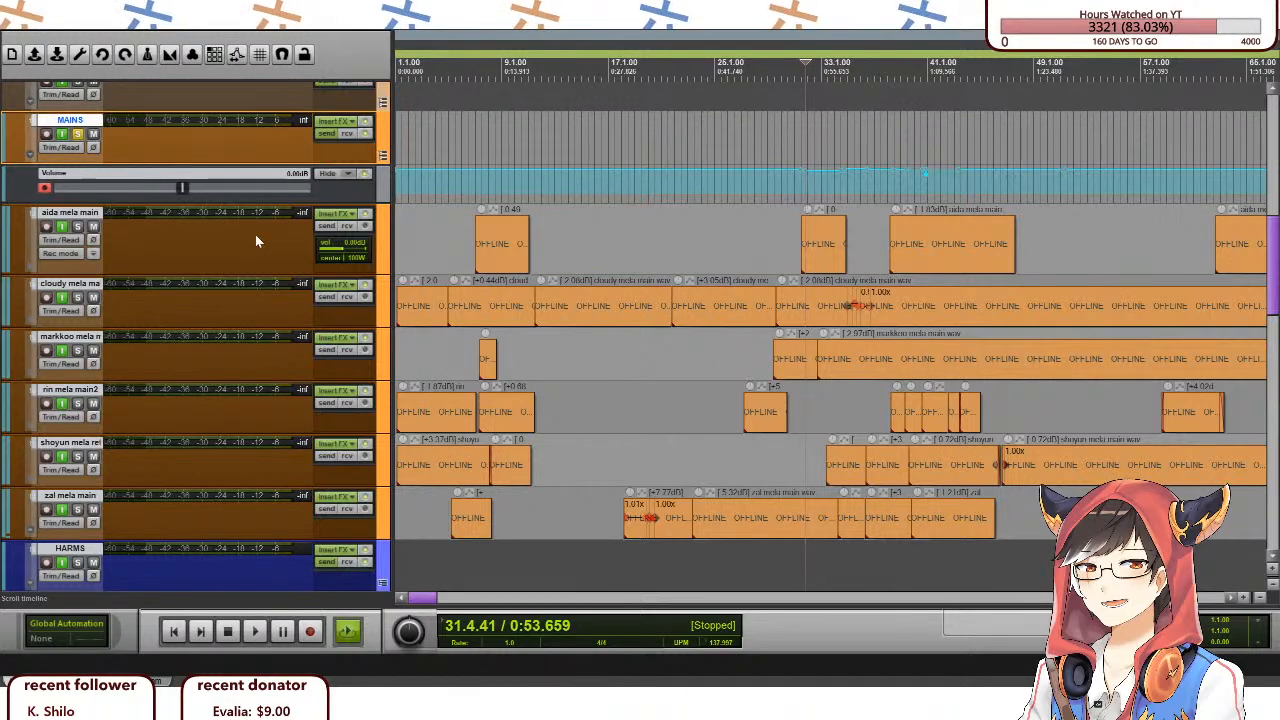
Place the edit cursor at the opening vocal entries around bars 5 to 7, and at bar 33 for a close look at its clips.
click(486, 178)
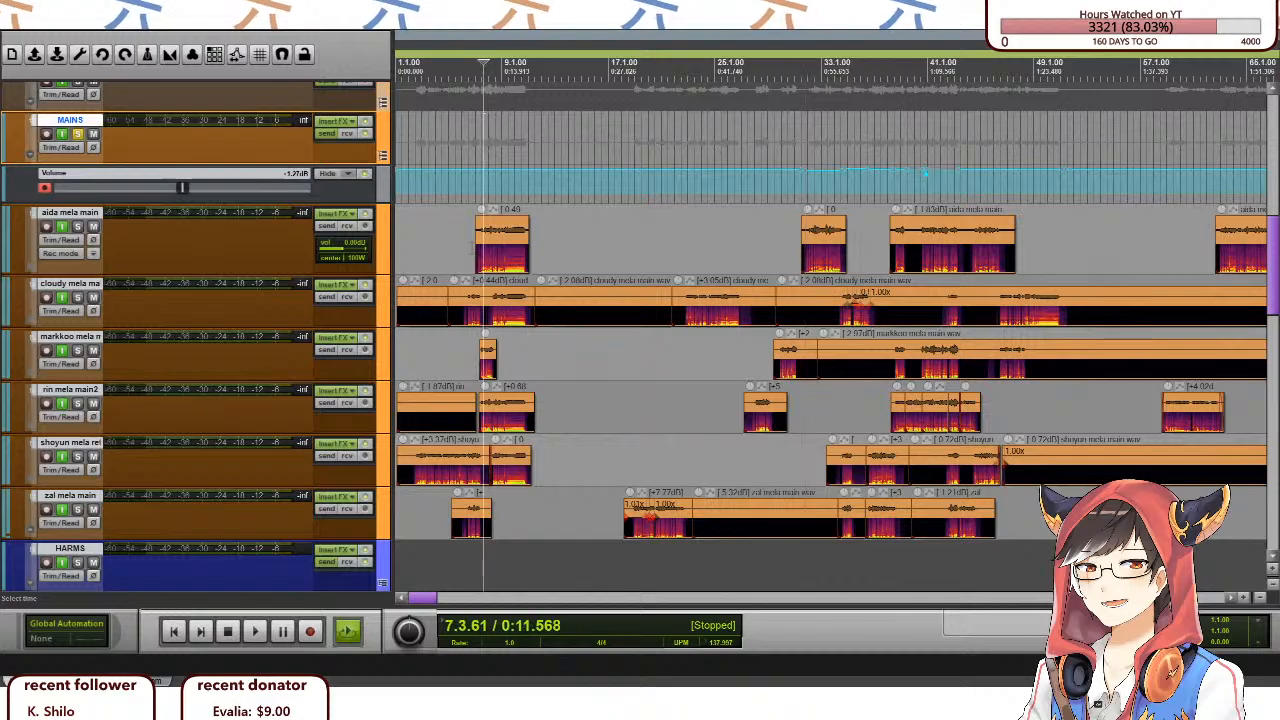
scroll(494, 194, up, 1)
click(481, 180)
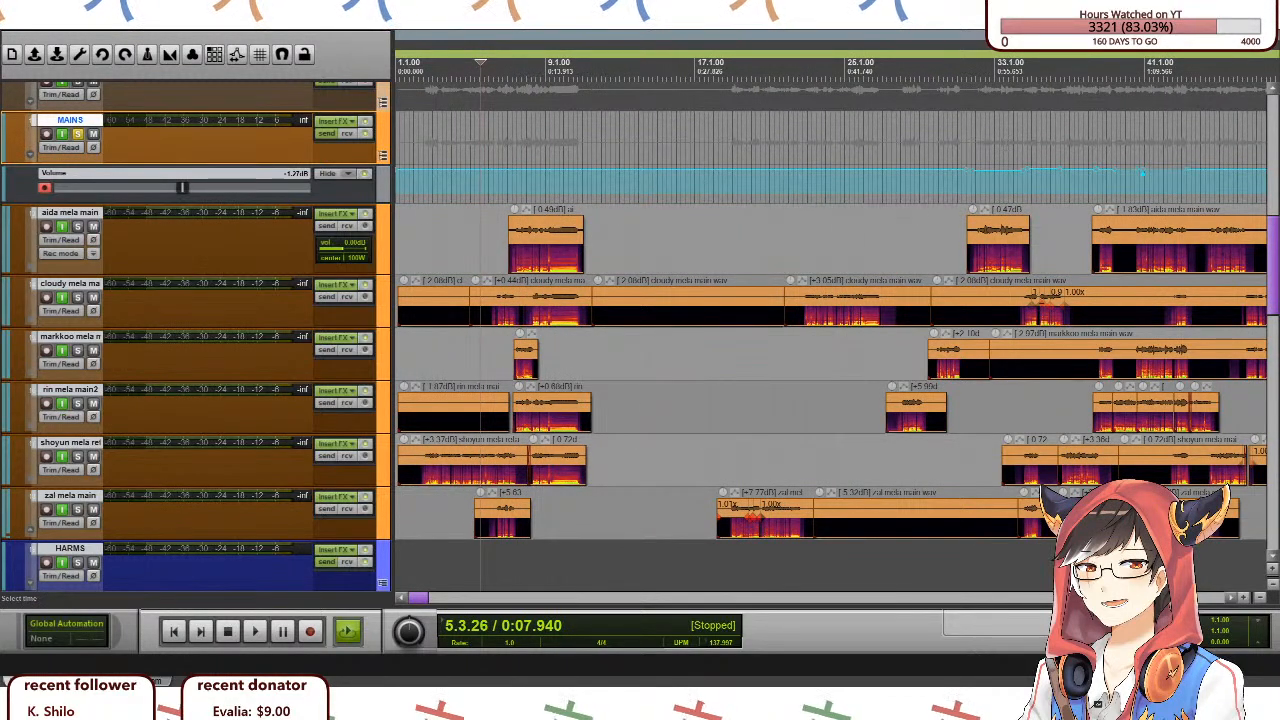
click(1008, 180)
scroll(1025, 217, up, 3)
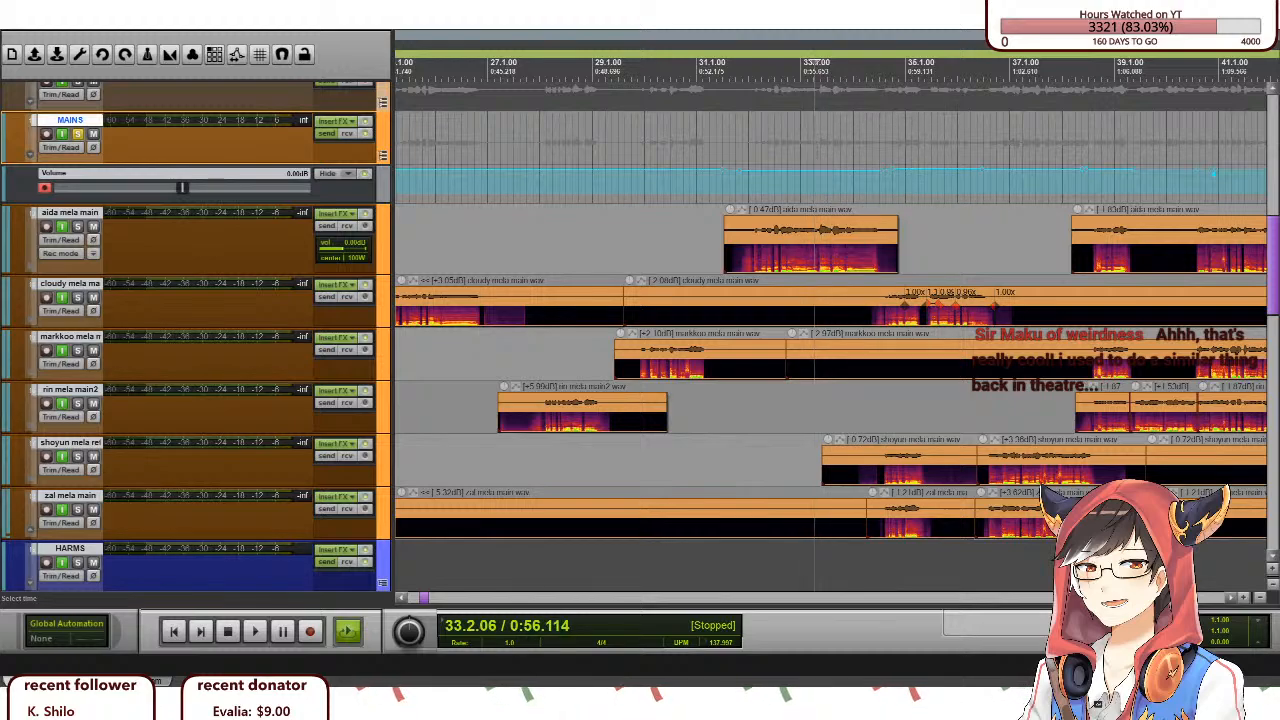
Place the edit cursor near bar 28 and play the soloed main vocals from there.
scroll(830, 265, down, 2)
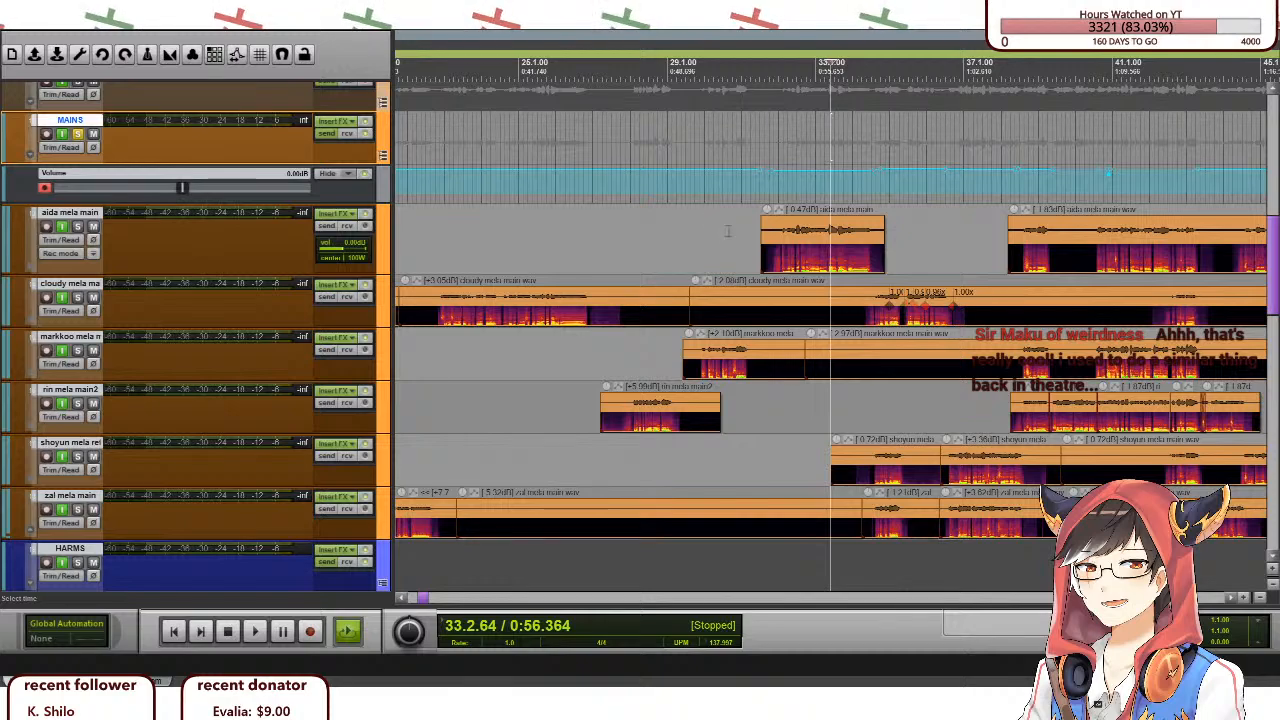
scroll(728, 231, left, 4)
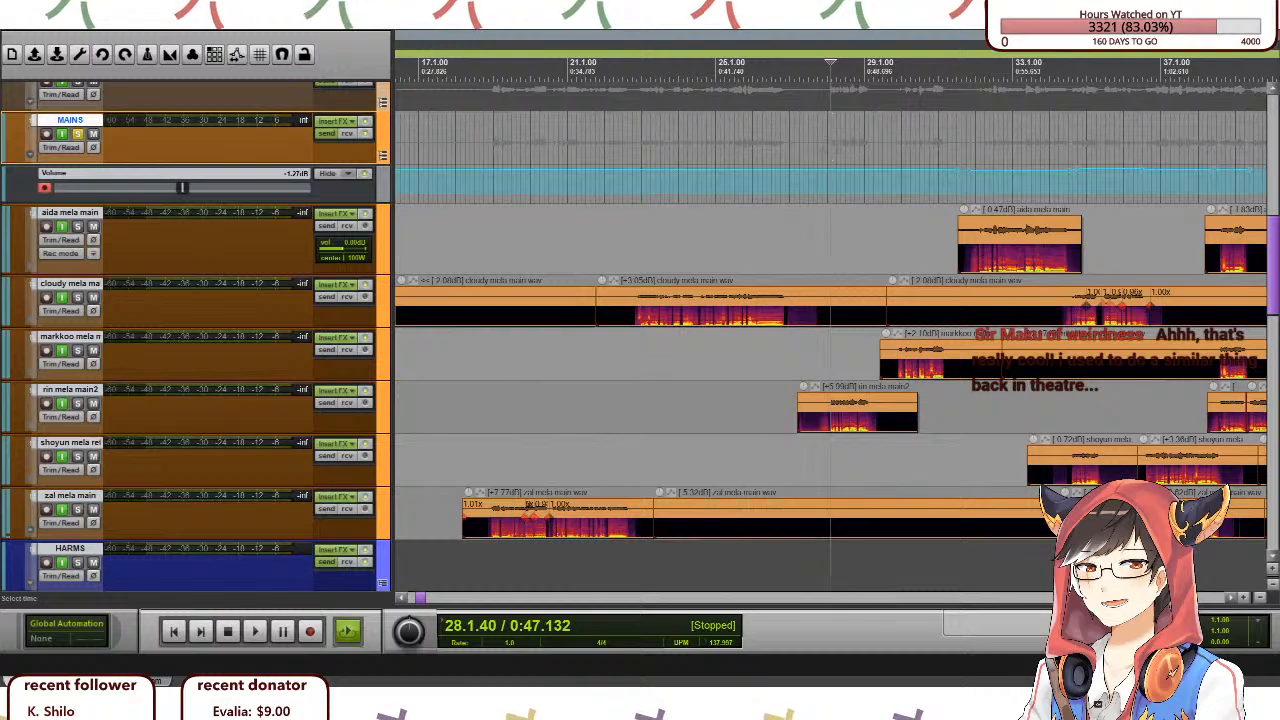
scroll(893, 231, left, 1)
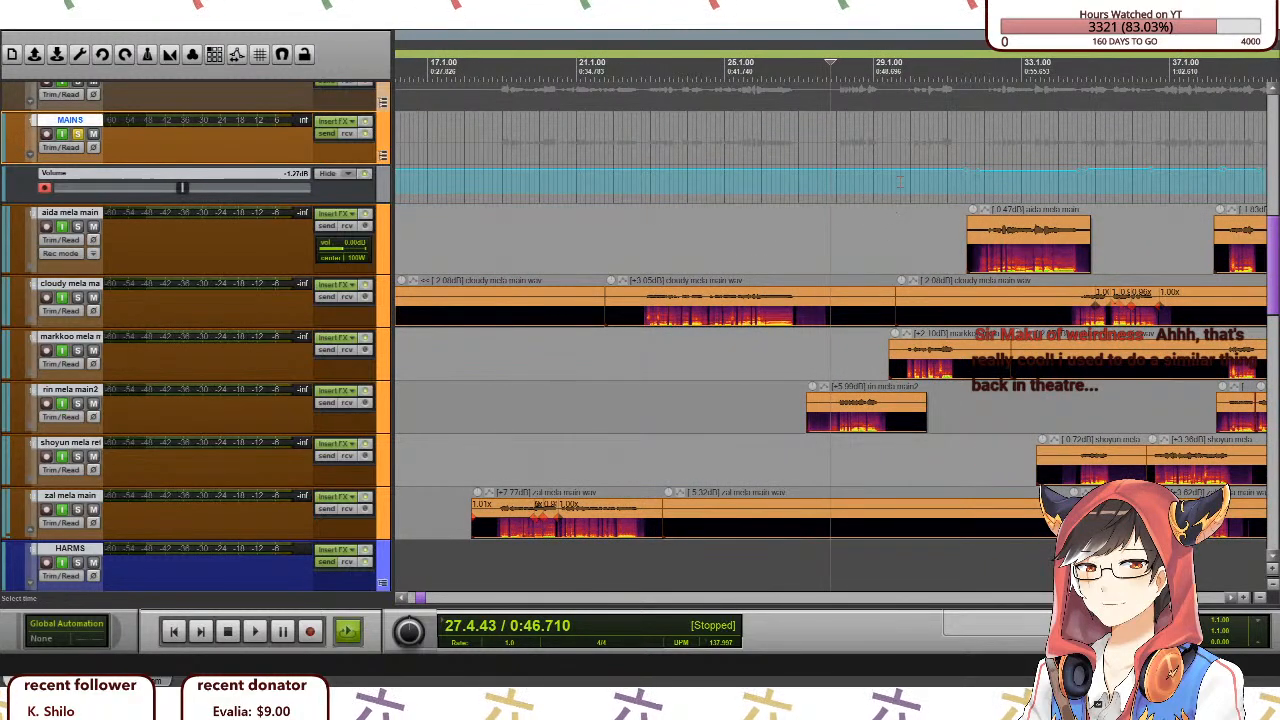
key(space)
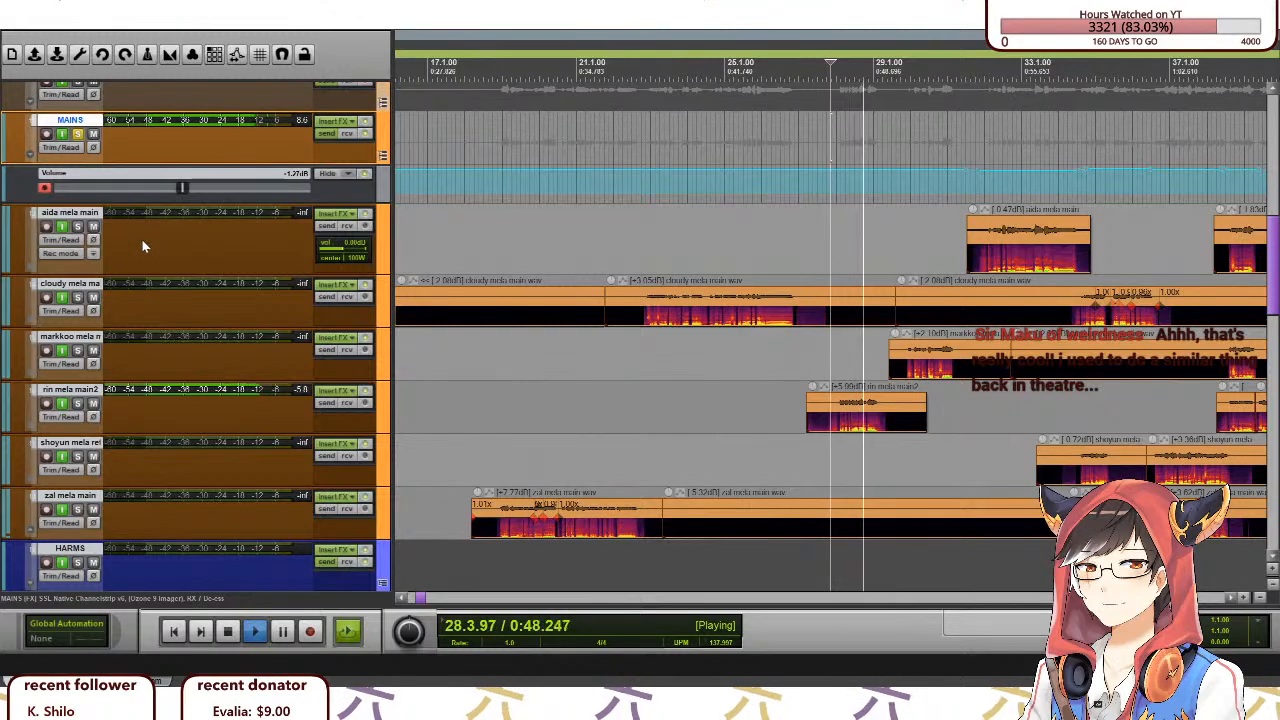
scroll(169, 331, down, 1)
scroll(170, 331, up, 1)
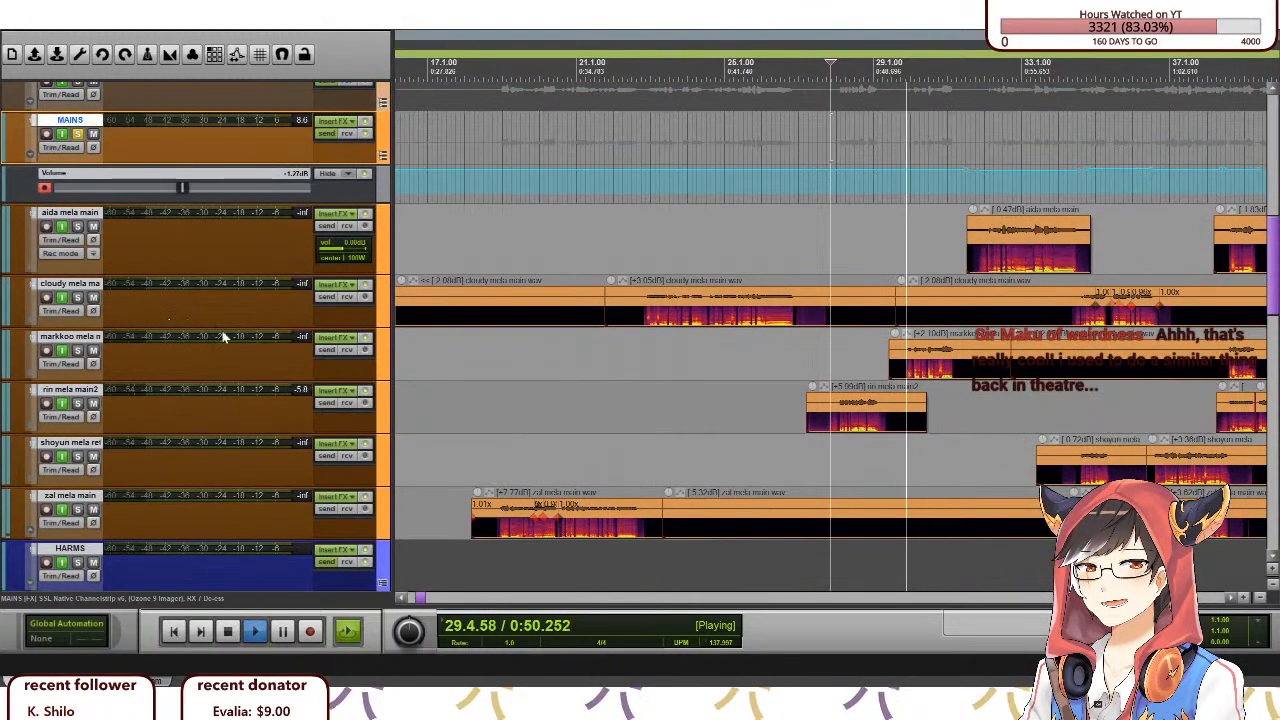
Follow the main vocals' playback from bar 29 to about bar 42, checking each singer's entries, then stop near bar 40.
scroll(628, 345, down, 1)
scroll(798, 345, down, 1)
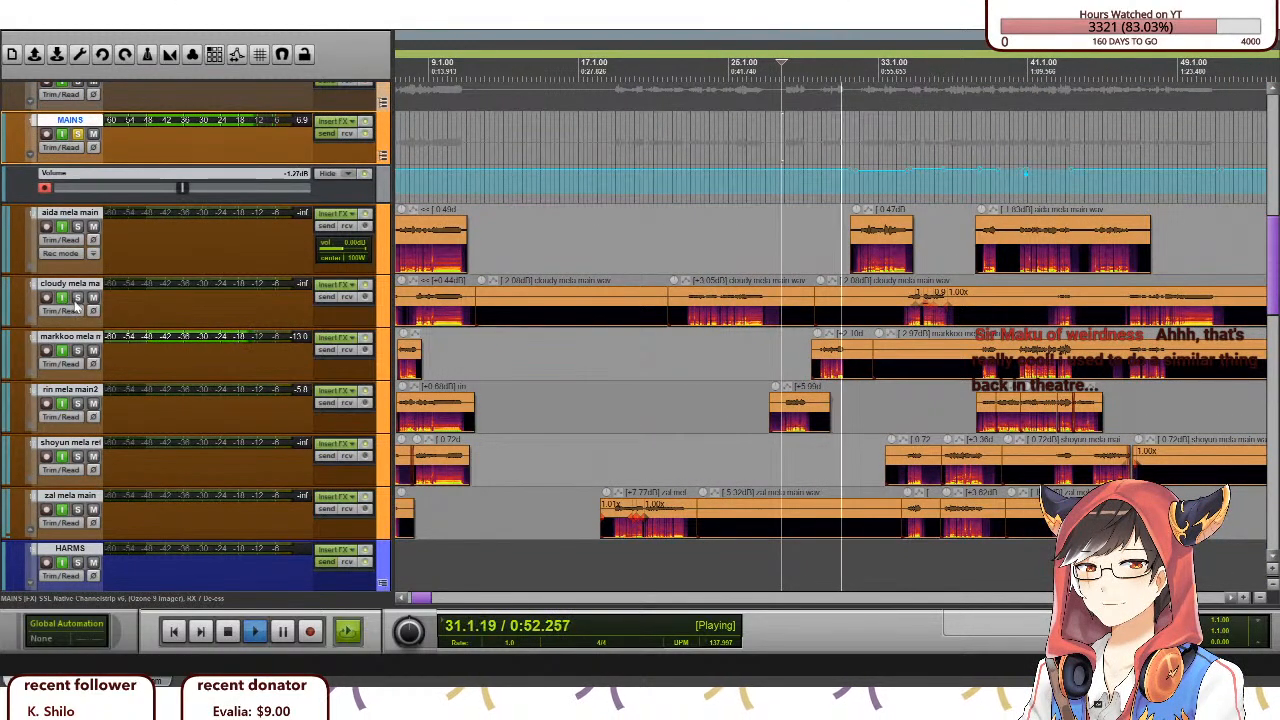
scroll(109, 330, down, 1)
scroll(109, 330, up, 1)
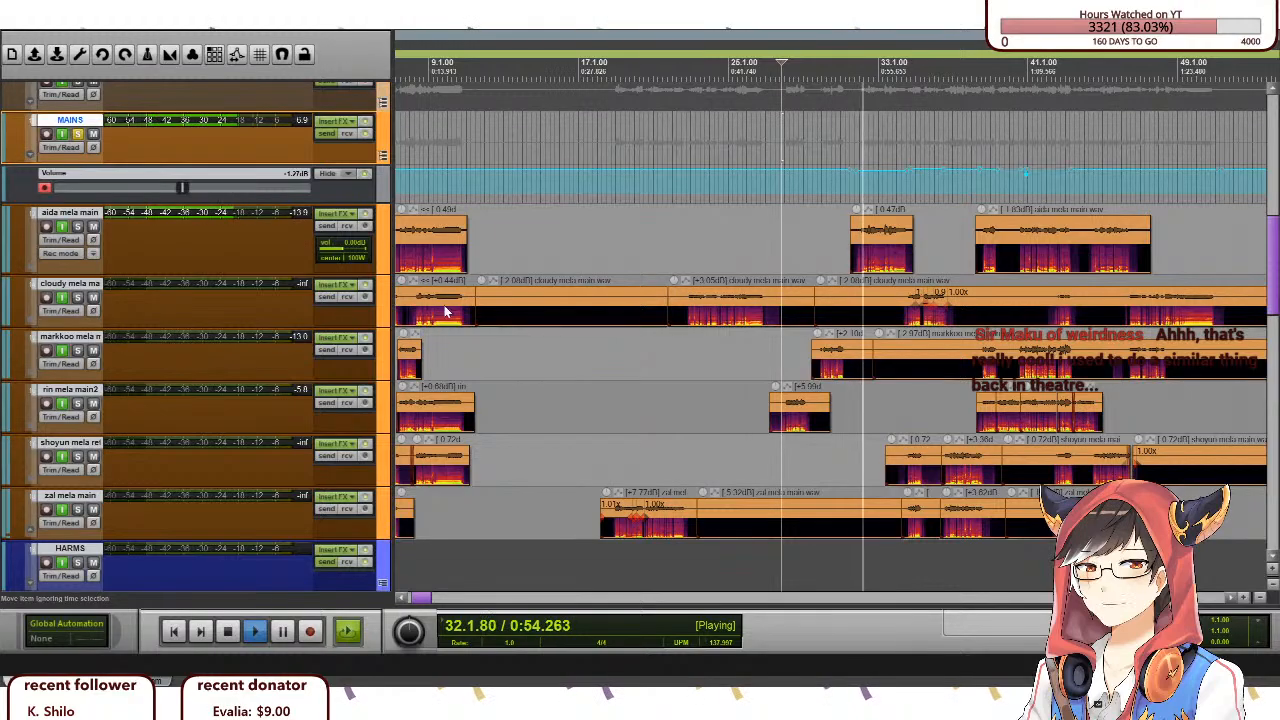
scroll(852, 372, right, 1)
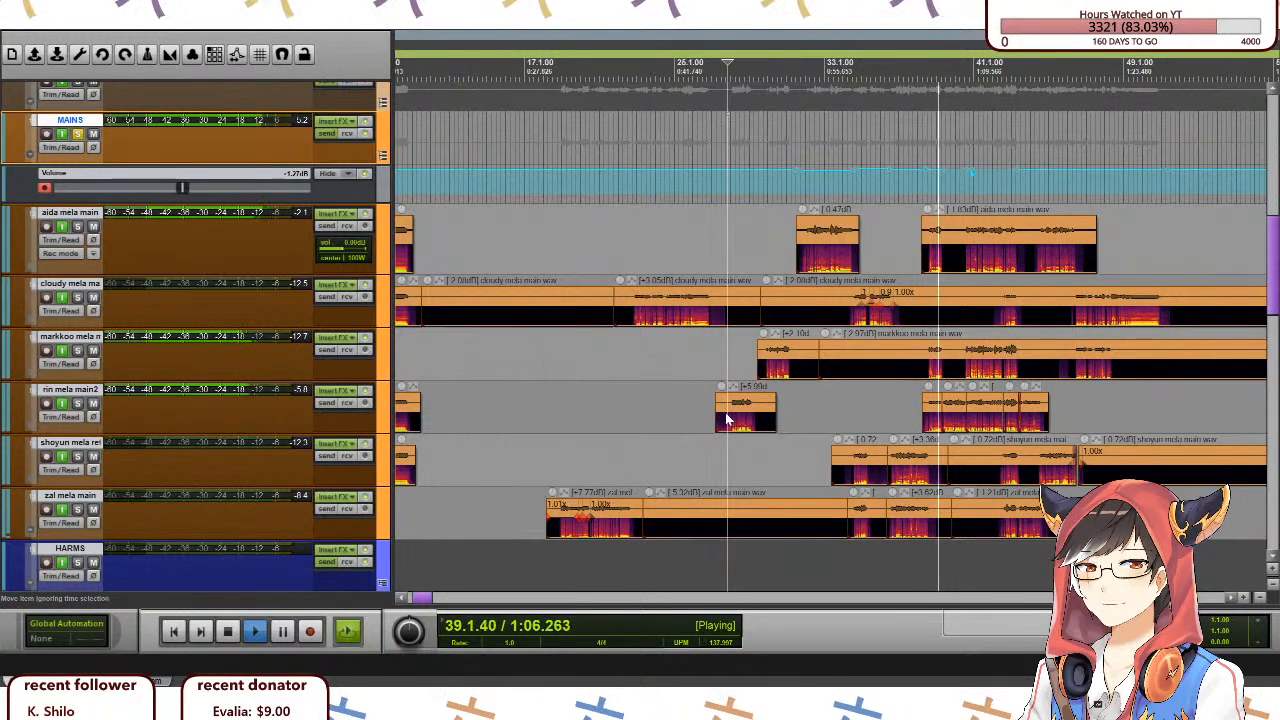
scroll(738, 422, down, 2)
scroll(776, 417, up, 2)
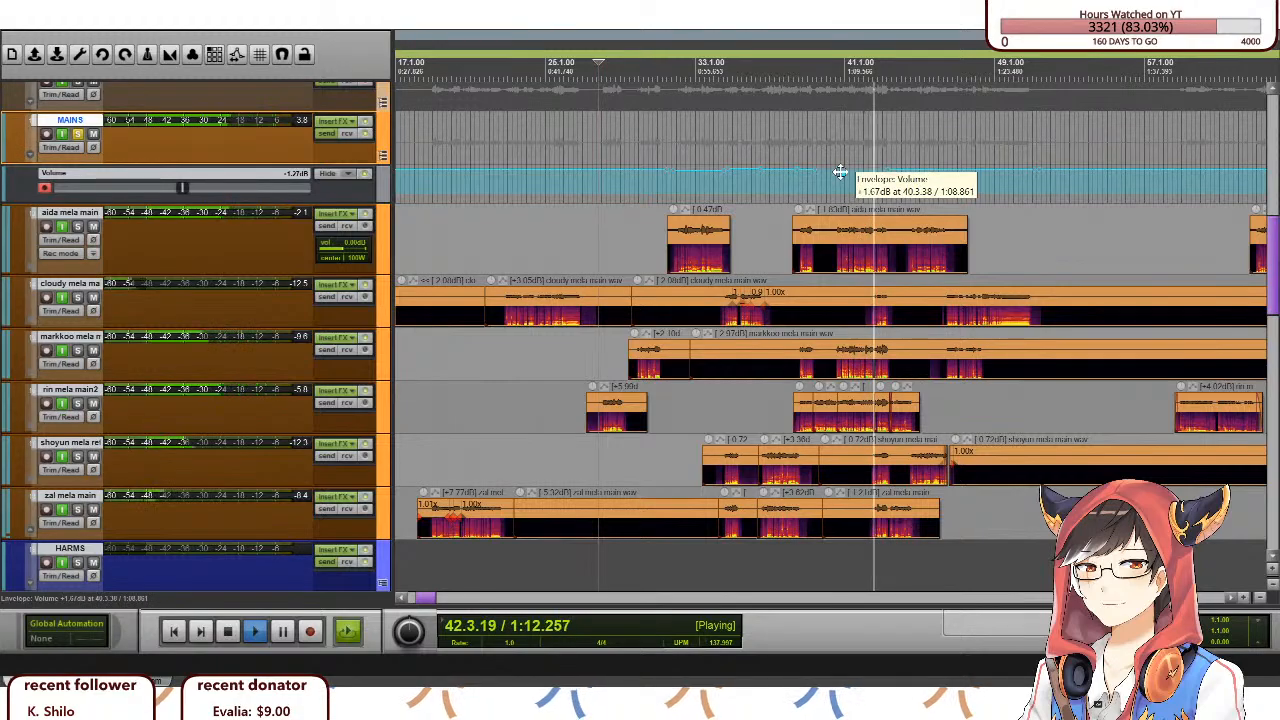
key(space)
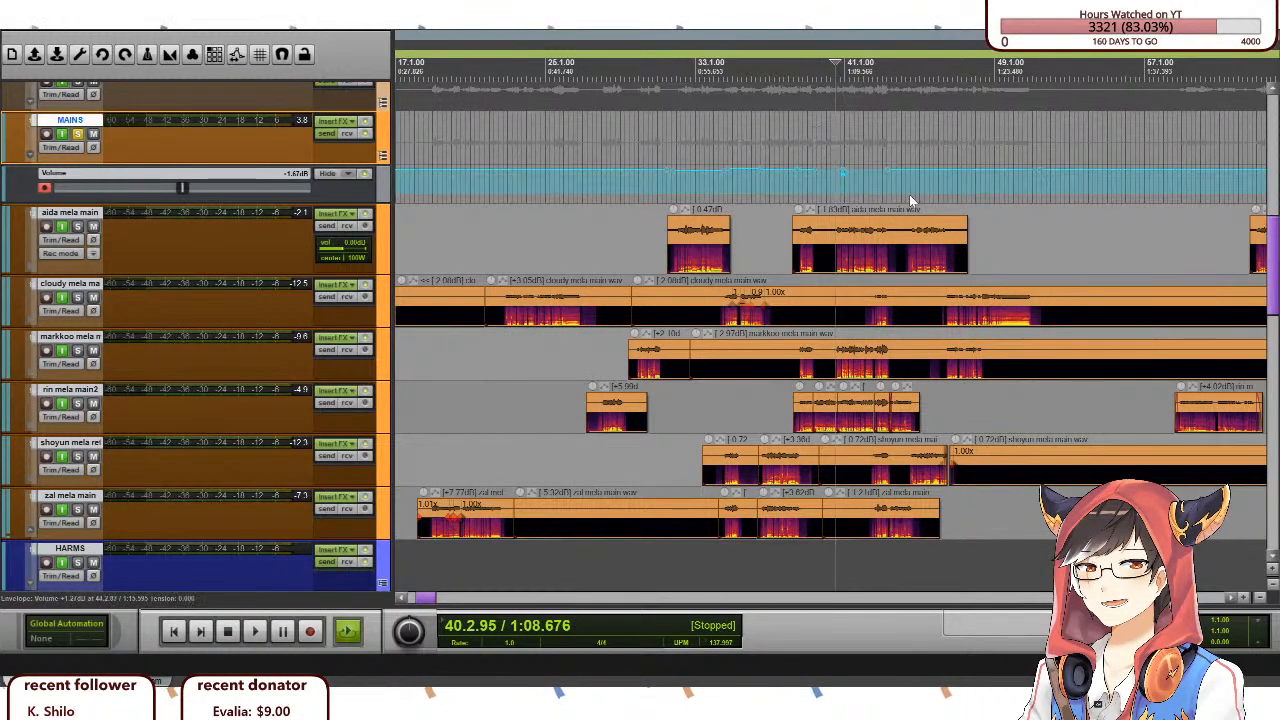
Examine the singers' overlapping main vocal clips around bar 40, placing the edit cursor there on the MAINS track.
scroll(974, 271, up, 3)
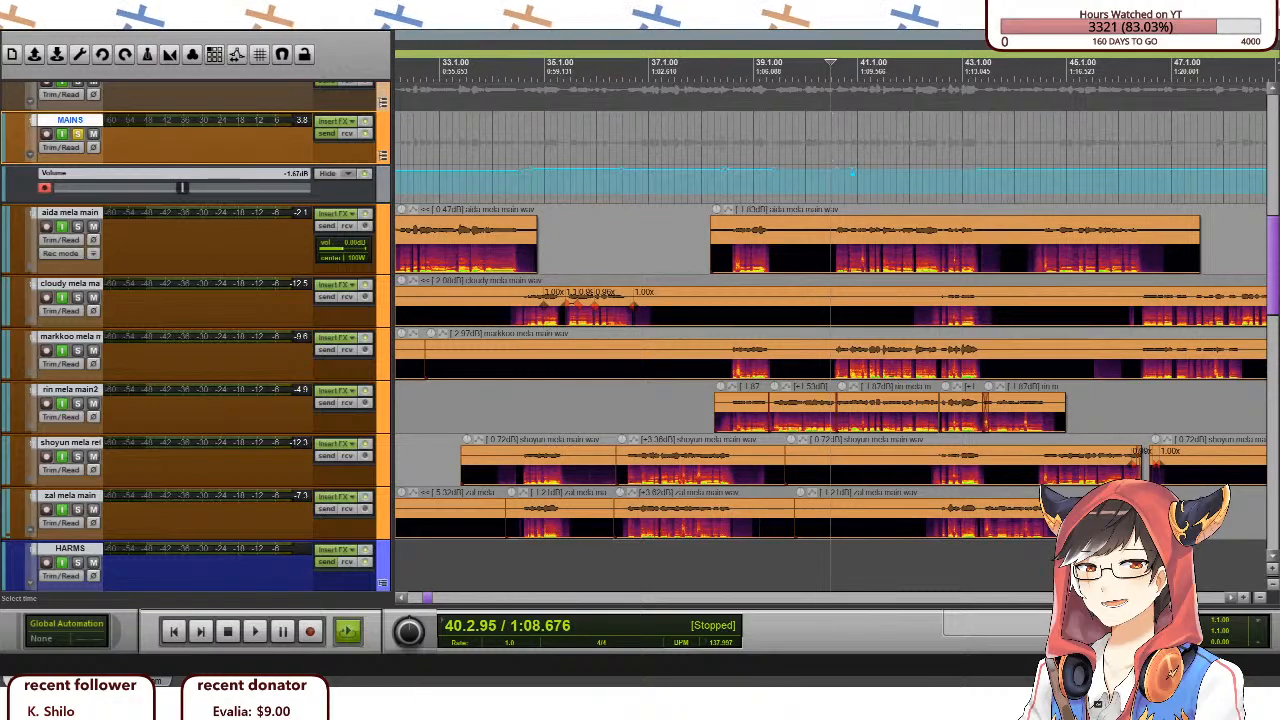
click(386, 252)
click(375, 362)
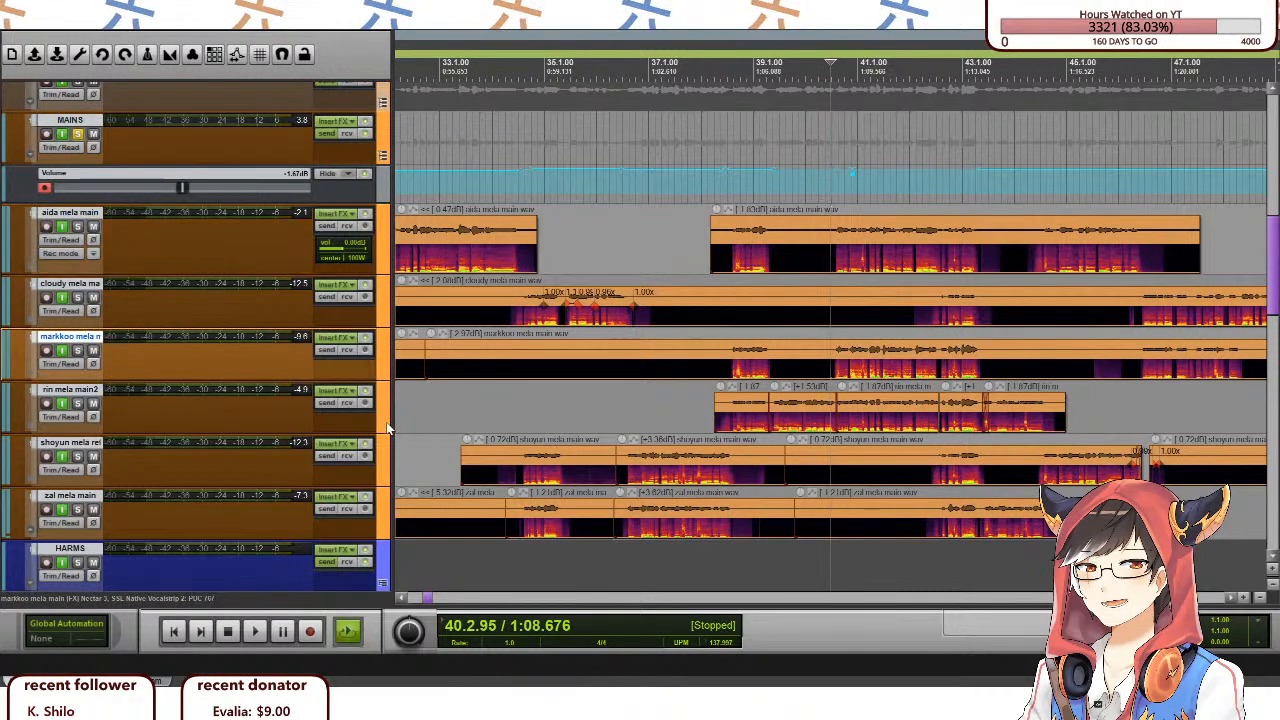
click(388, 428)
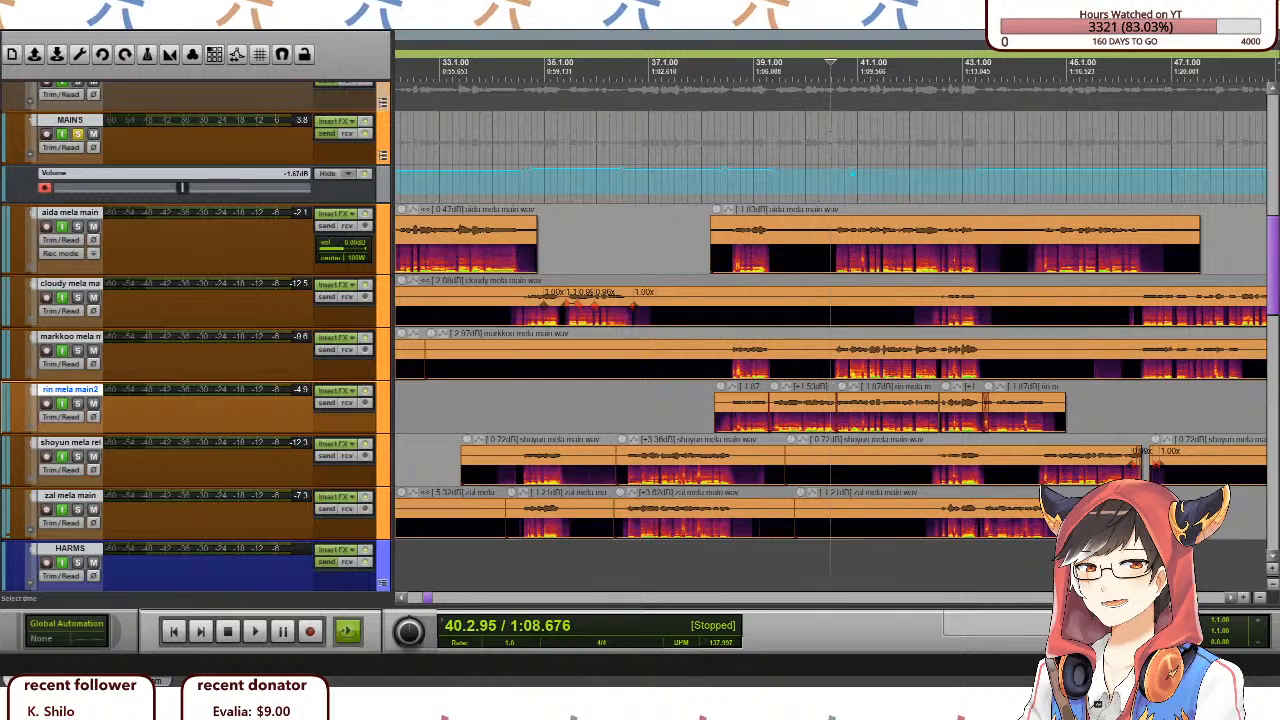
click(830, 150)
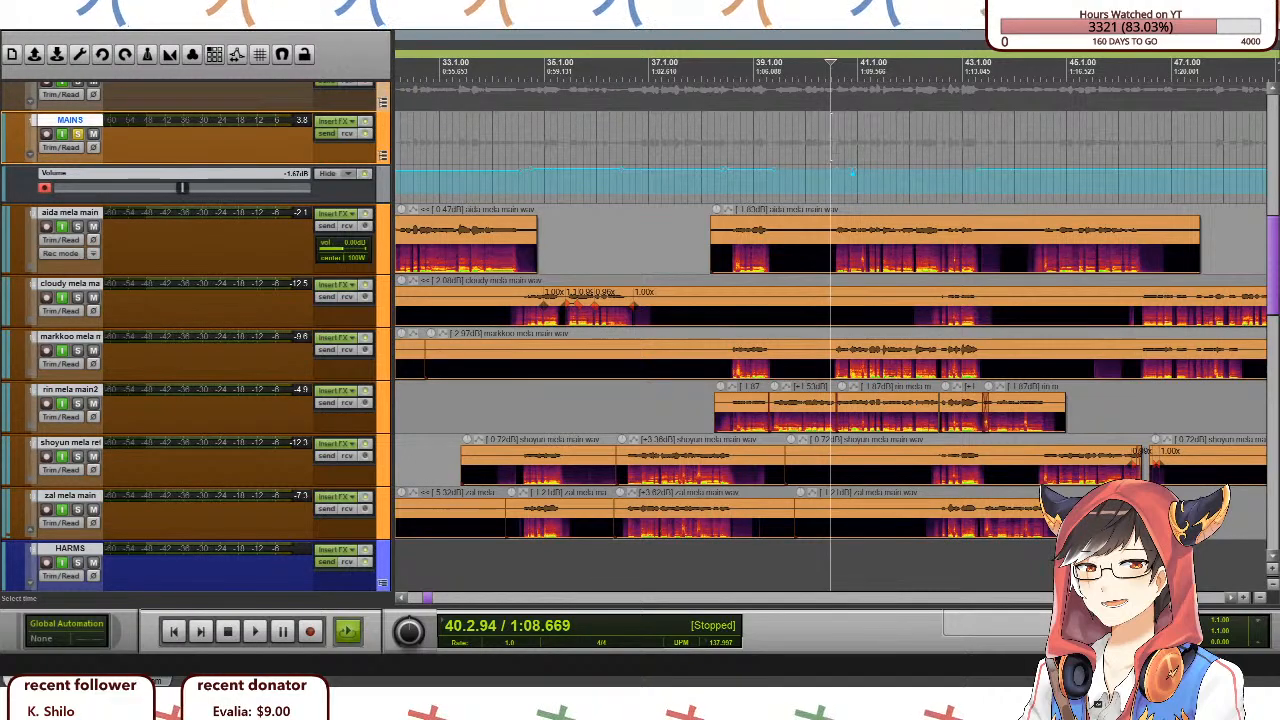
click(834, 152)
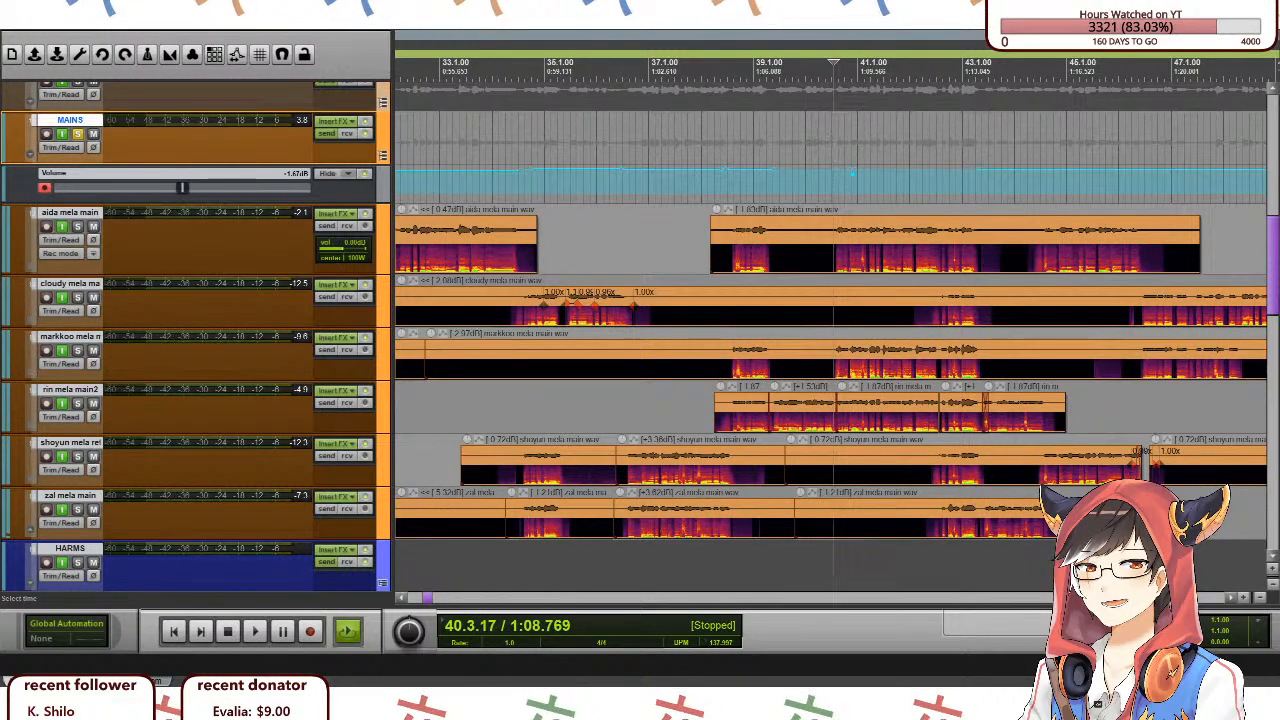
click(822, 137)
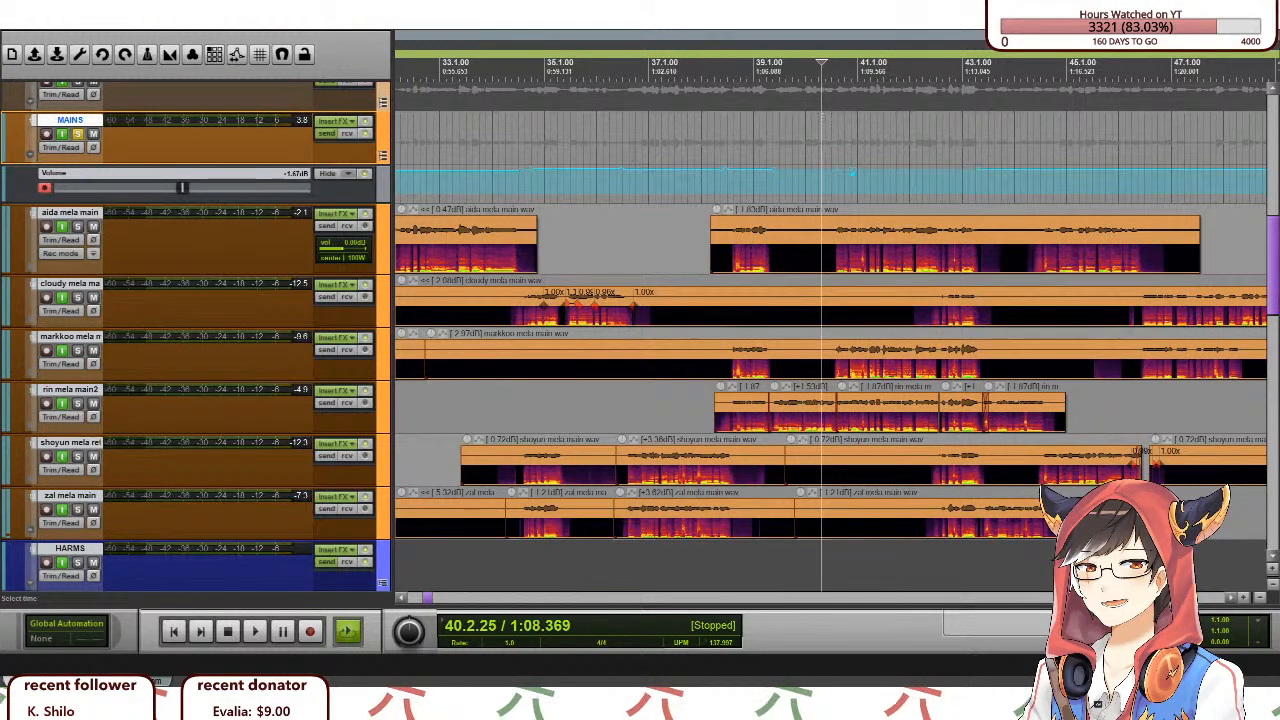
Trim the empty starts of the first and fourth main vocals' clips near bar 38 and play the main vocals from bar 34.
click(620, 192)
scroll(605, 235, left, 4)
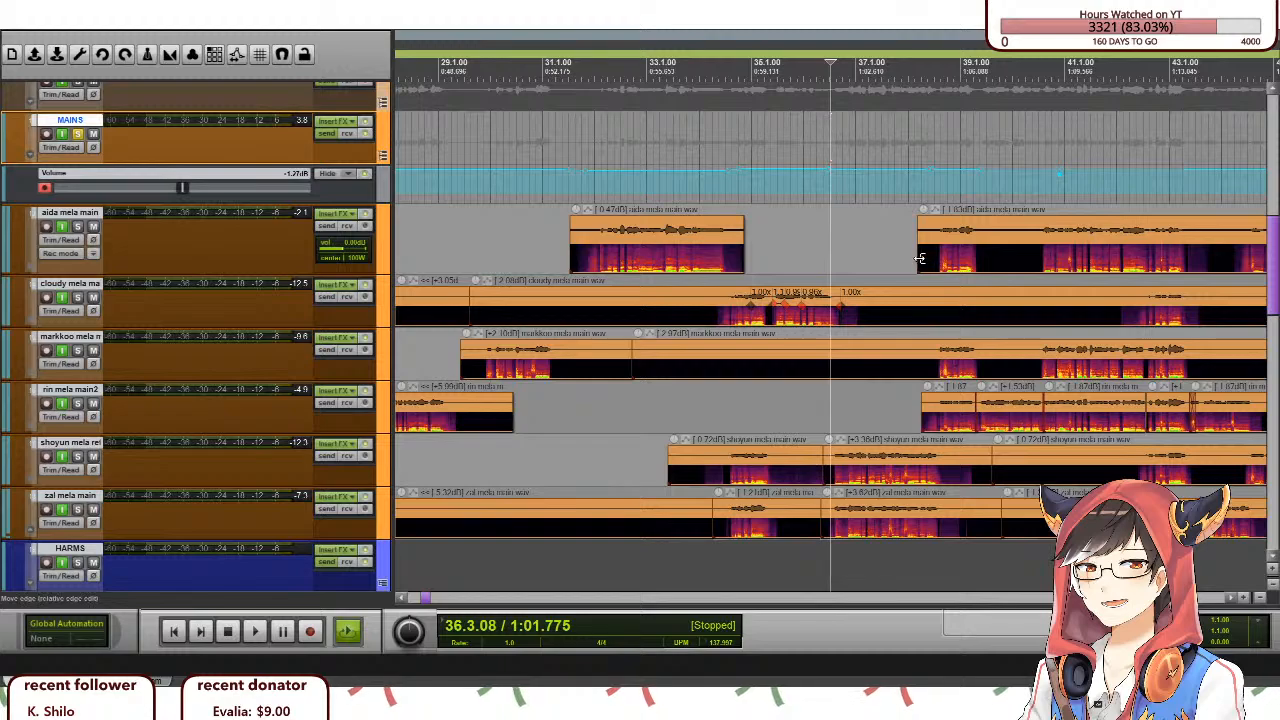
drag(919, 258, 937, 262)
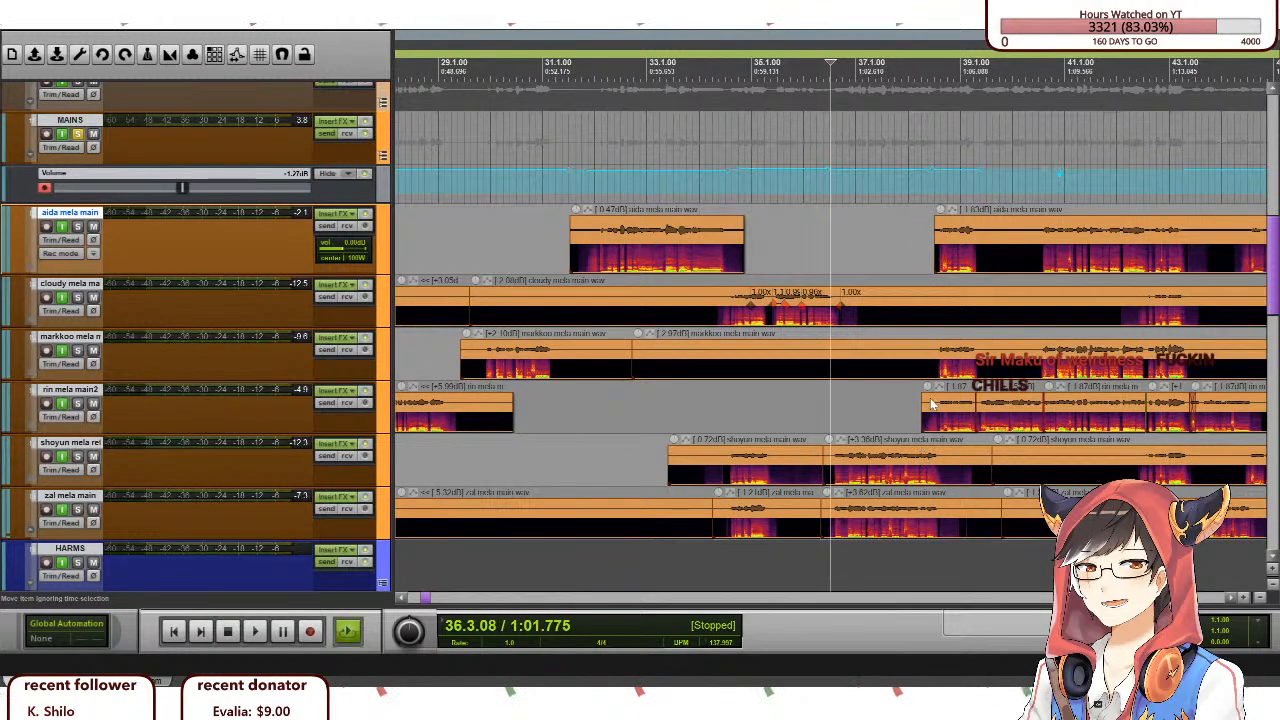
drag(922, 404, 938, 405)
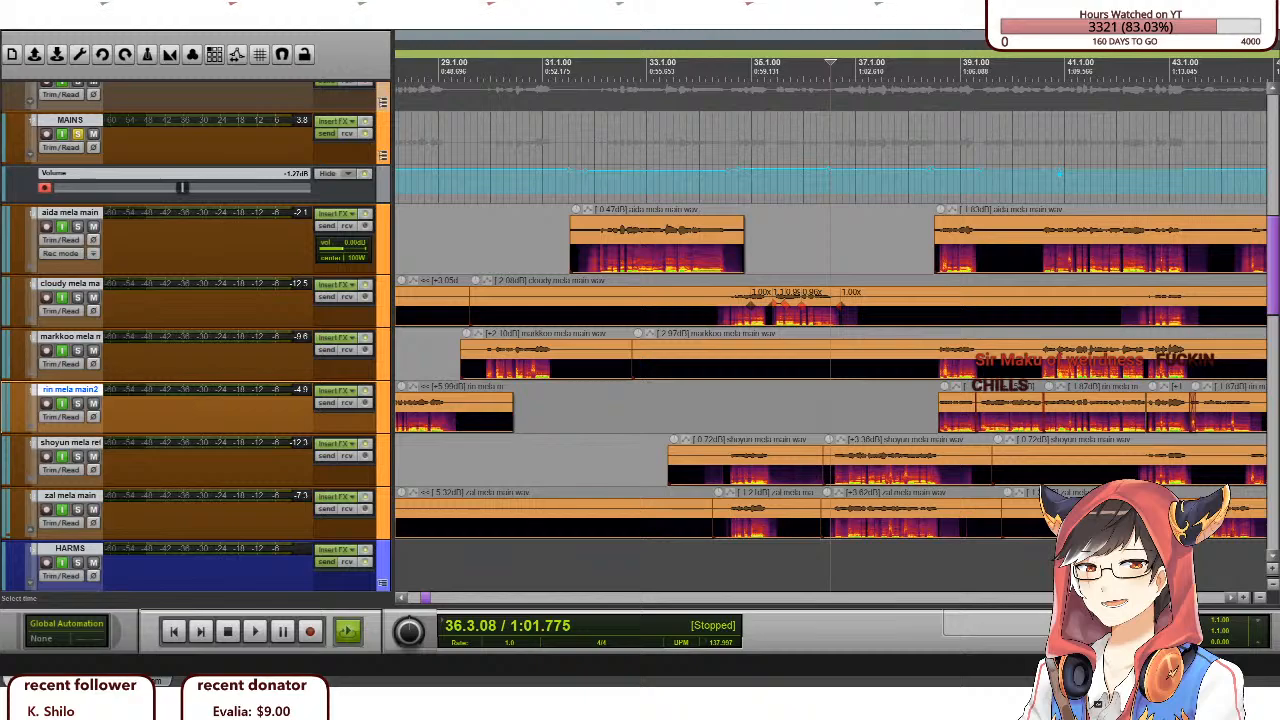
click(734, 141)
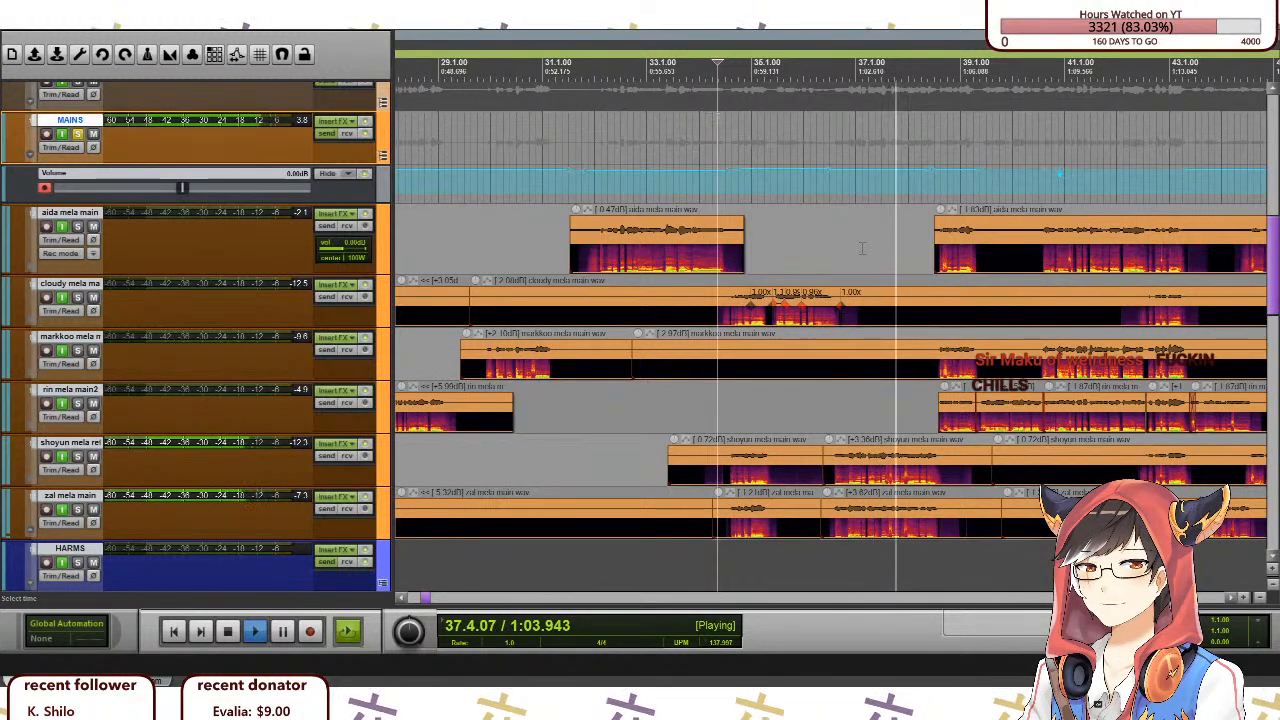
key(space)
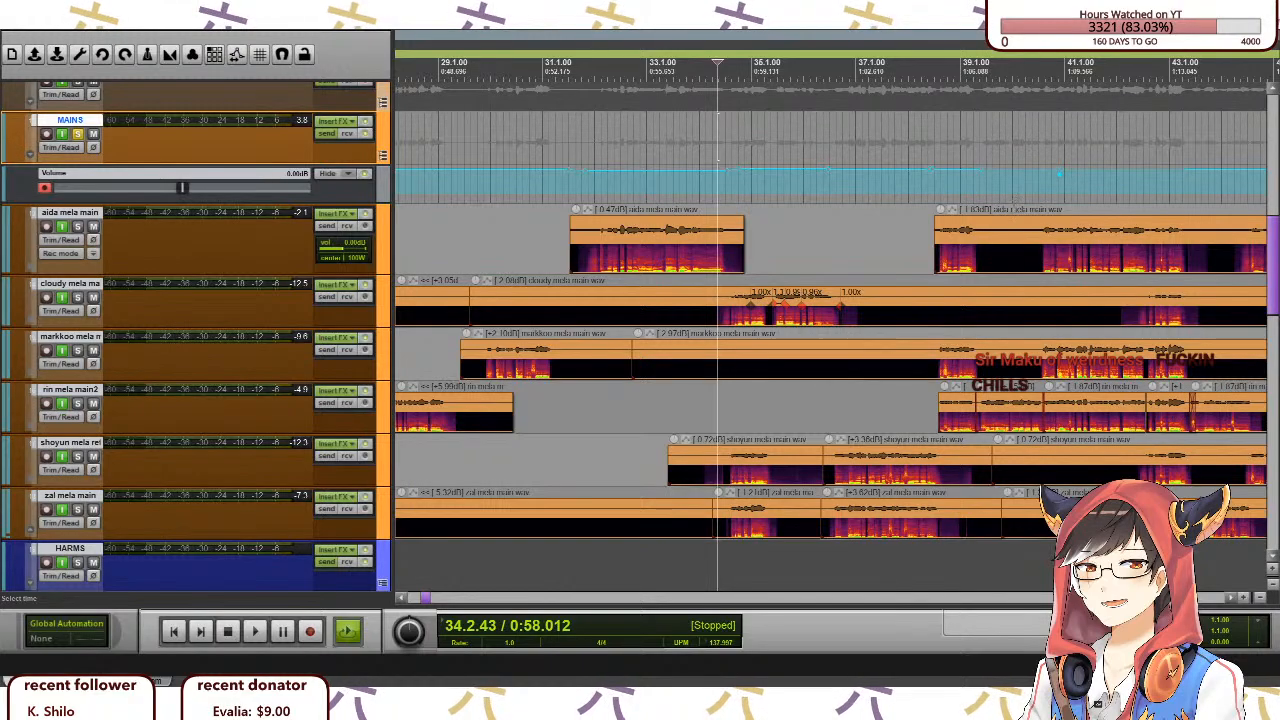
Mark the main vocals' passage from about bar 40 to bar 43 as a time selection to examine it.
click(1030, 230)
scroll(1010, 245, down, 2)
scroll(991, 257, up, 2)
drag(830, 172, 992, 170)
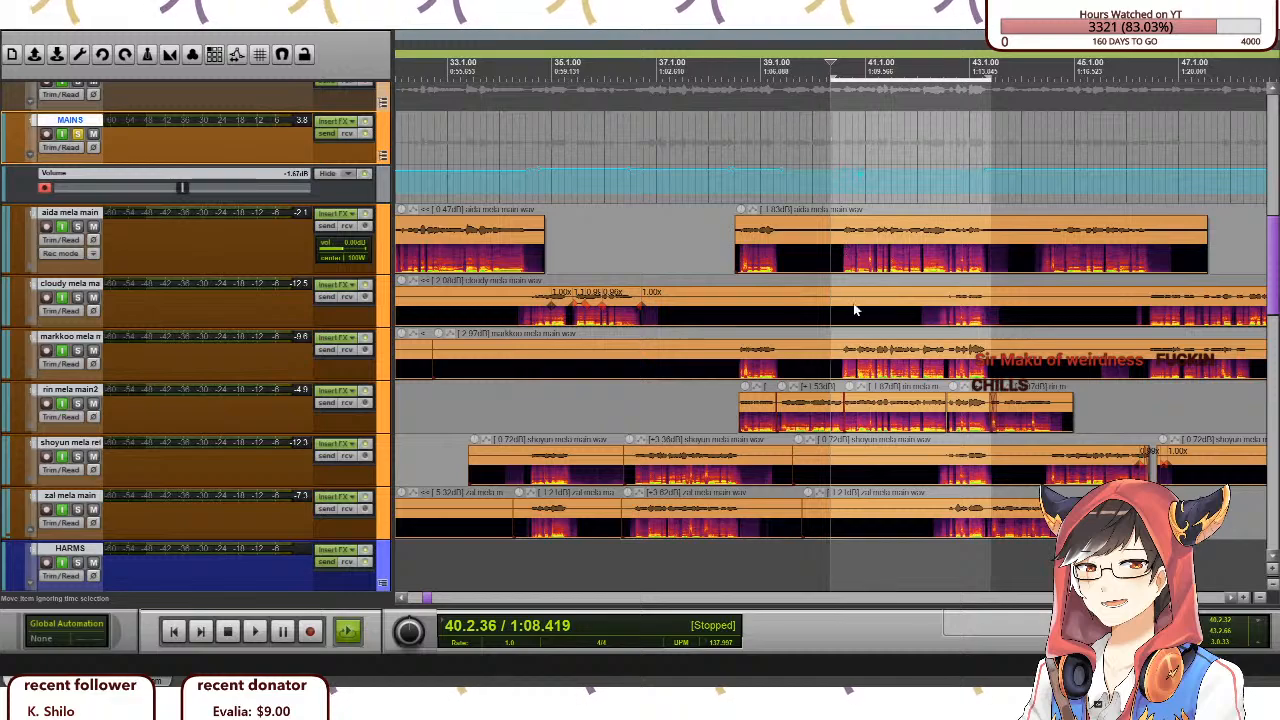
key(space)
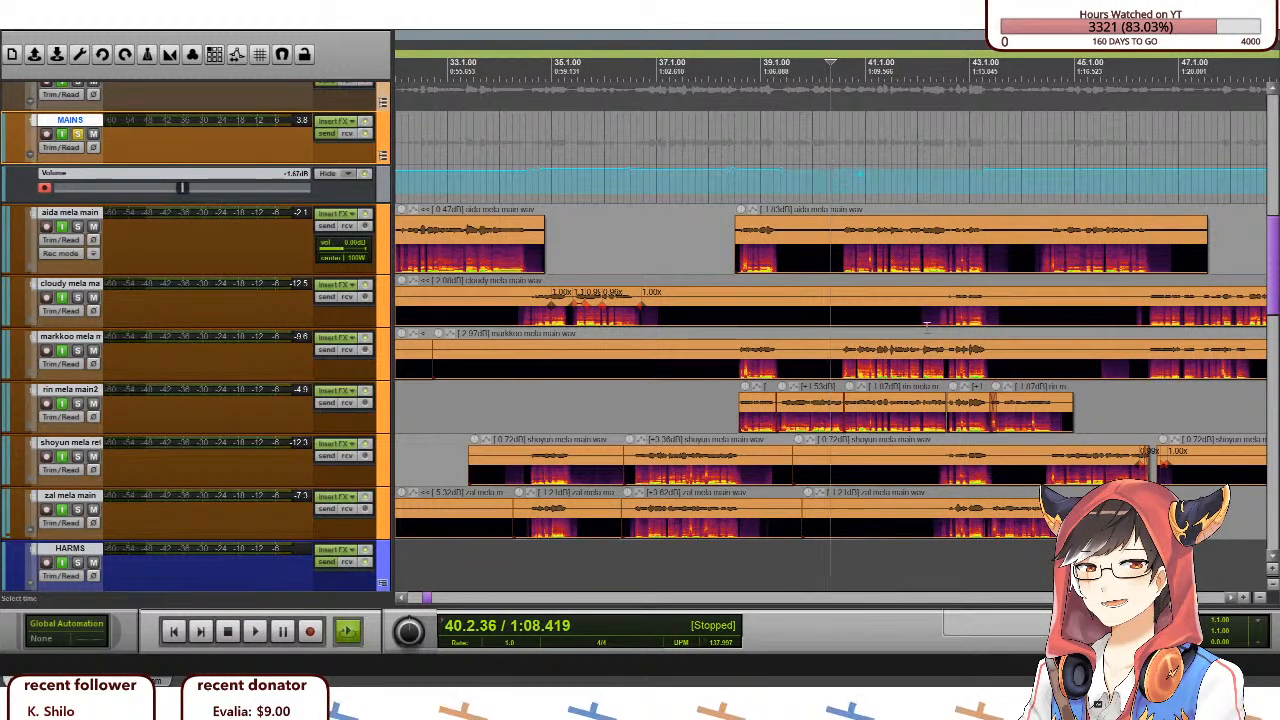
Place the edit cursor near bar 38 and play the soloed main vocals from there to about bar 44.
scroll(858, 175, down, 5)
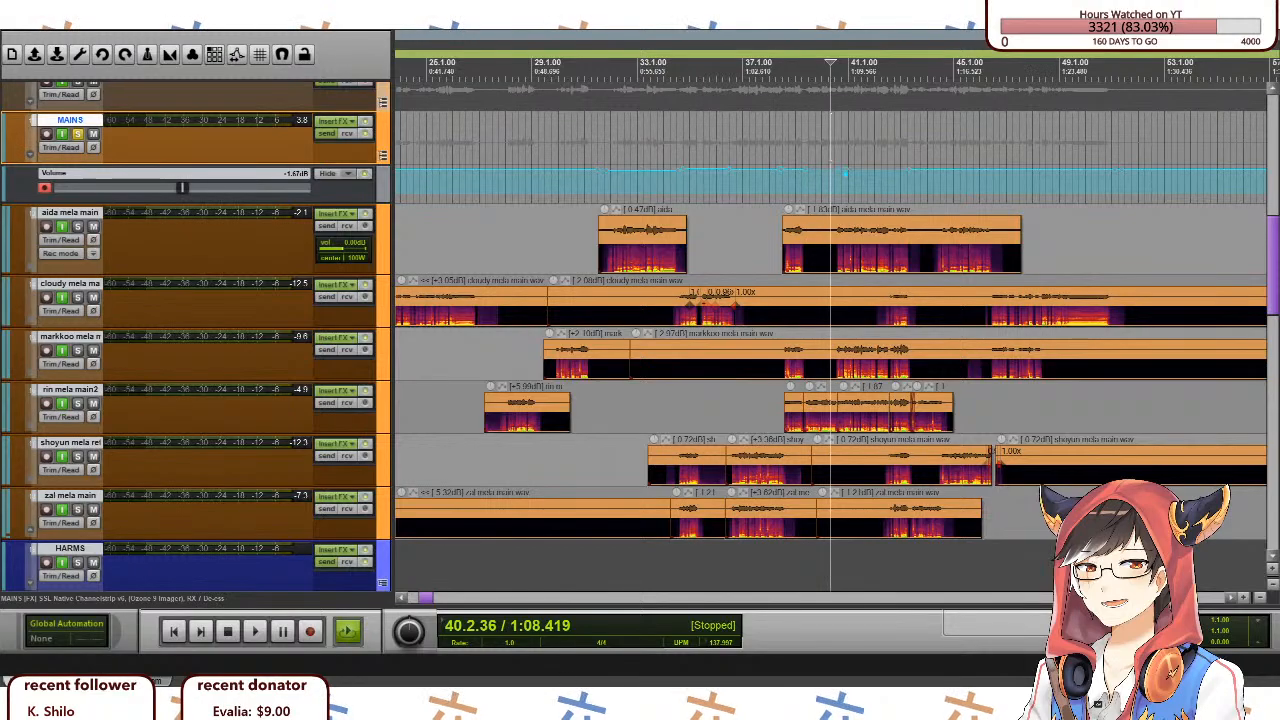
scroll(835, 180, down, 2)
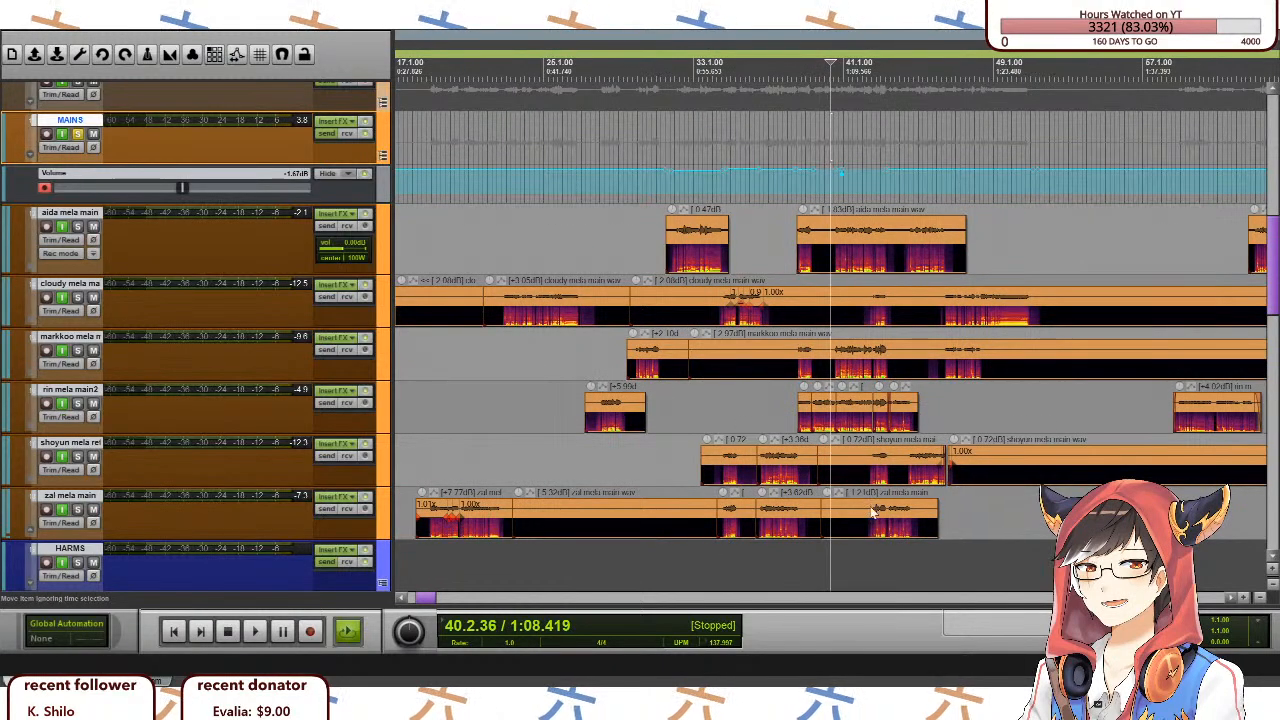
scroll(834, 179, up, 3)
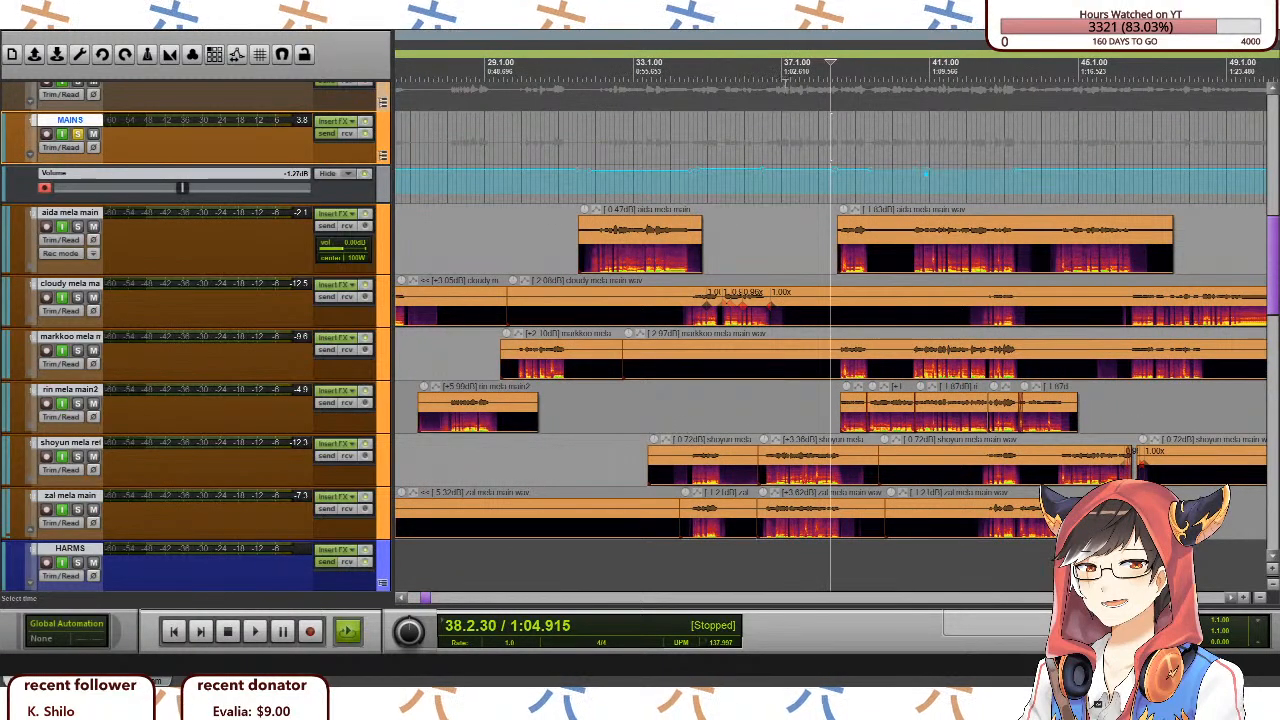
key(space)
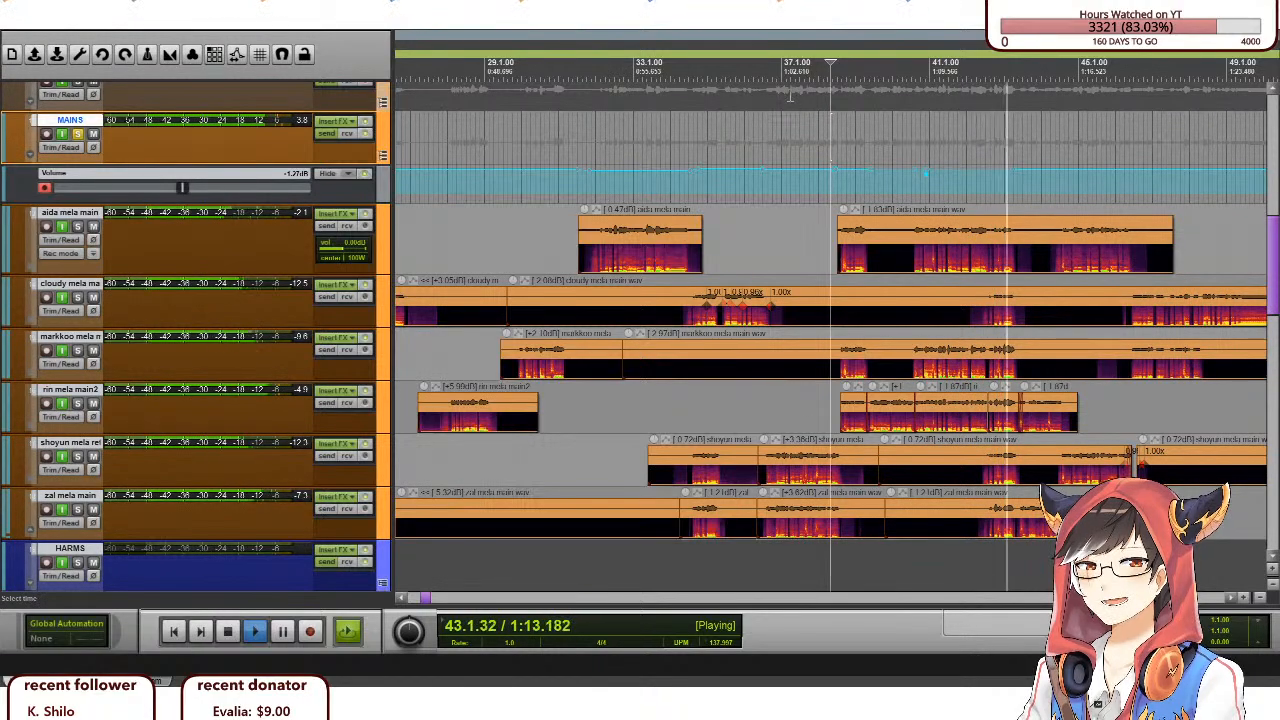
scroll(1075, 288, down, 3)
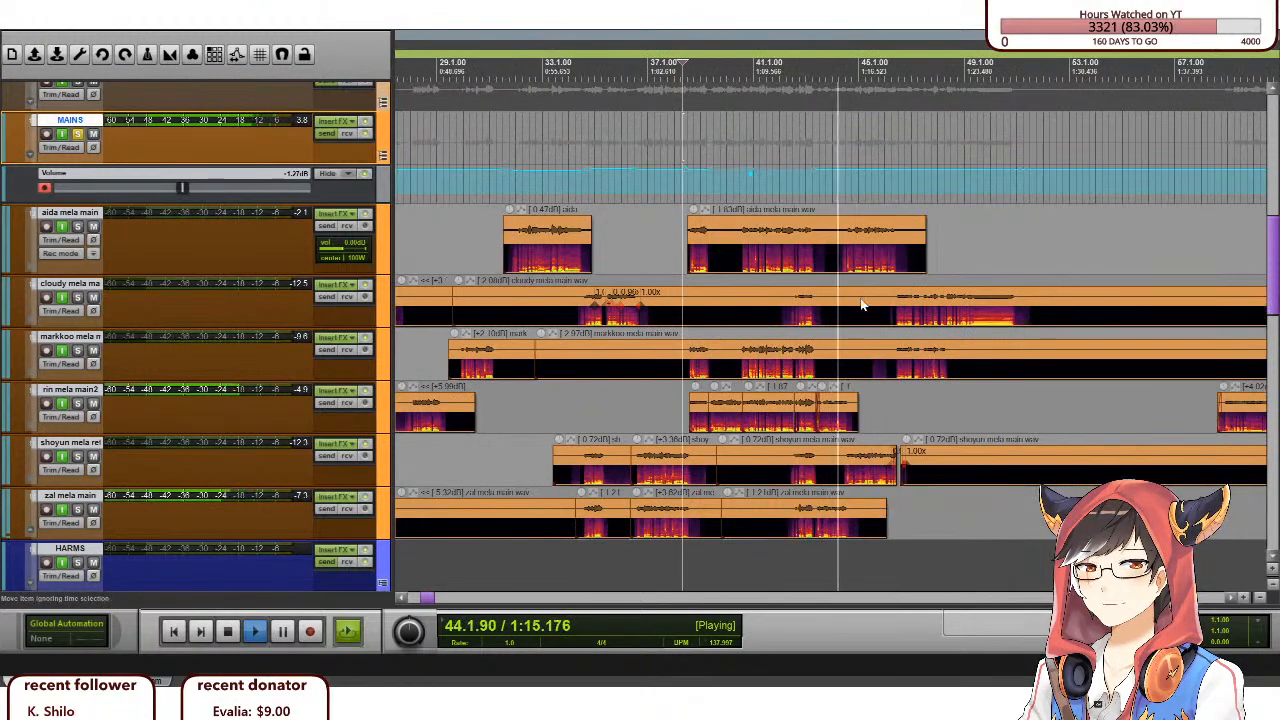
key(space)
Solo the HARMS group together with the MAINS and play both from bar 32.
scroll(147, 341, down, 5)
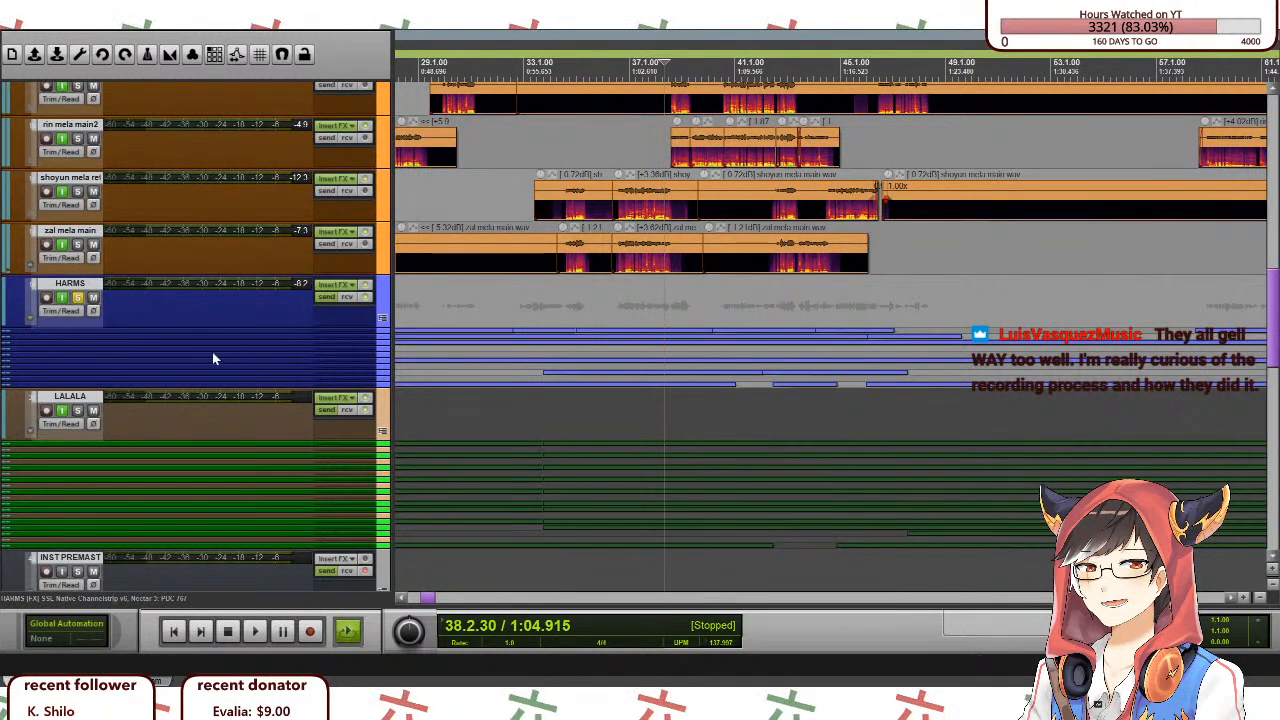
scroll(219, 355, up, 3)
scroll(237, 274, up, 1)
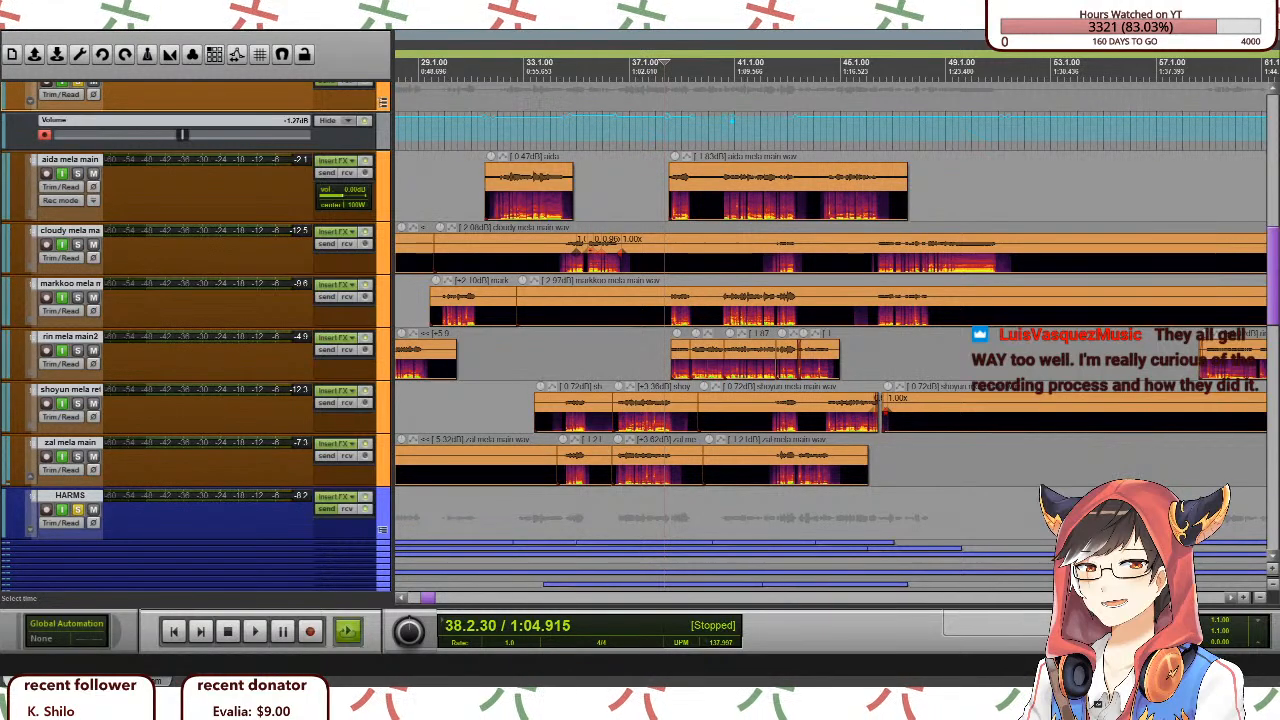
click(565, 100)
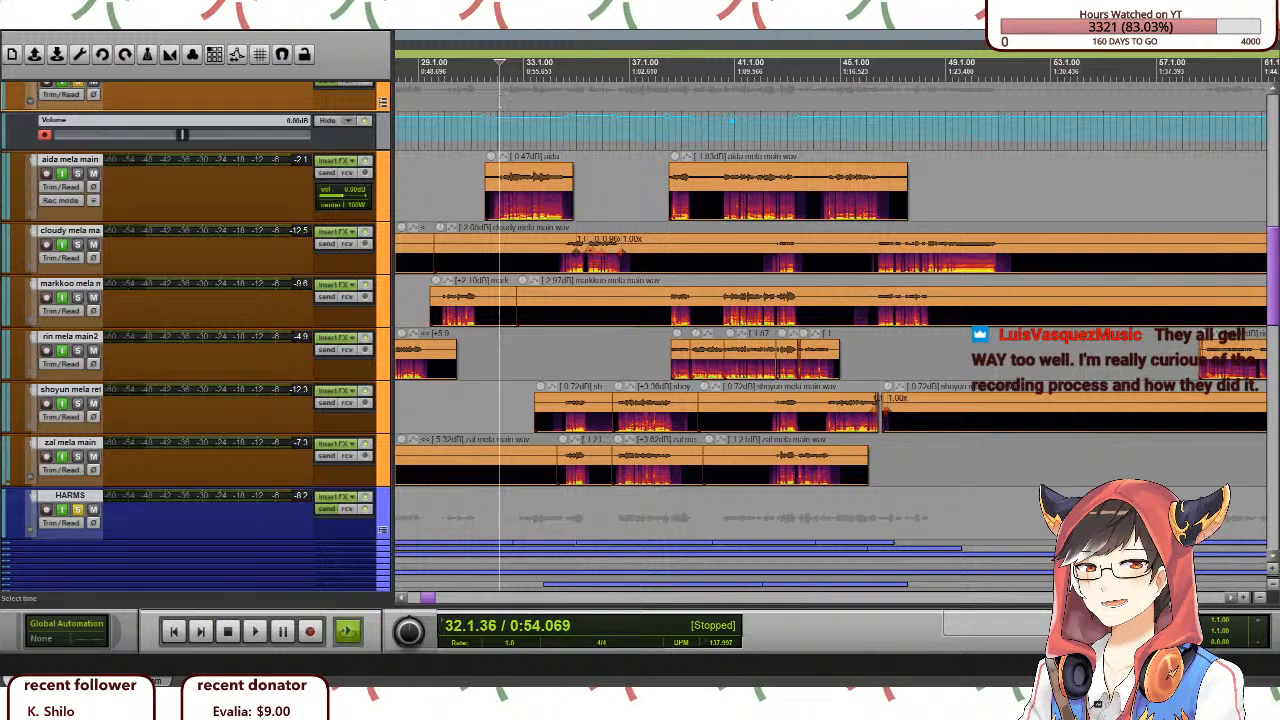
key(space)
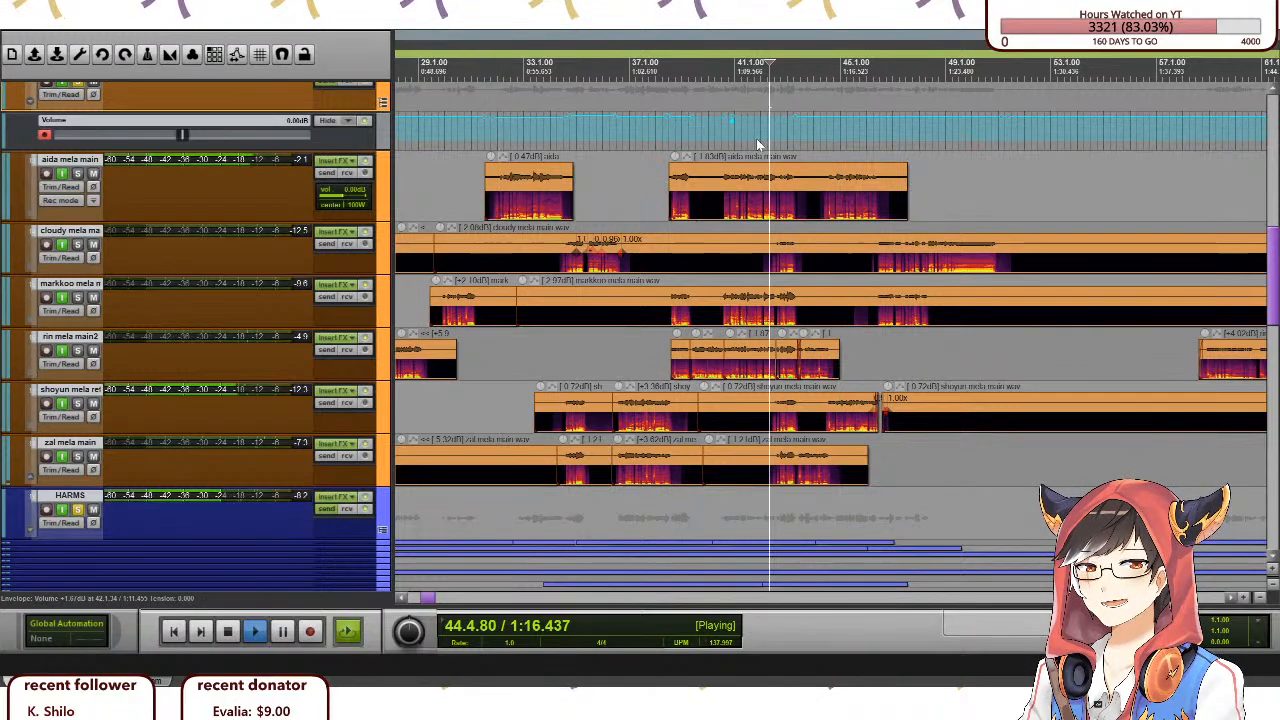
Replay the main vocals and harmonies from near bar 42 and examine the clips around bar 43 closely.
key(space)
scroll(890, 196, up, 4)
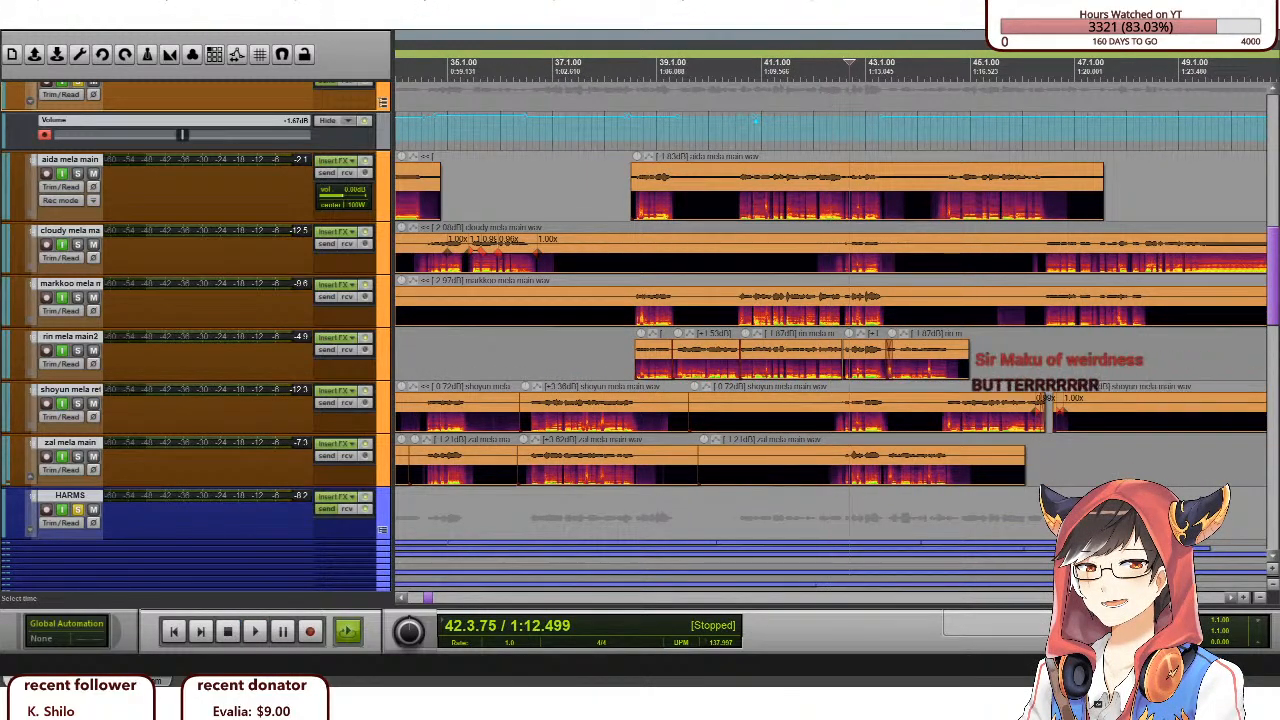
key(space)
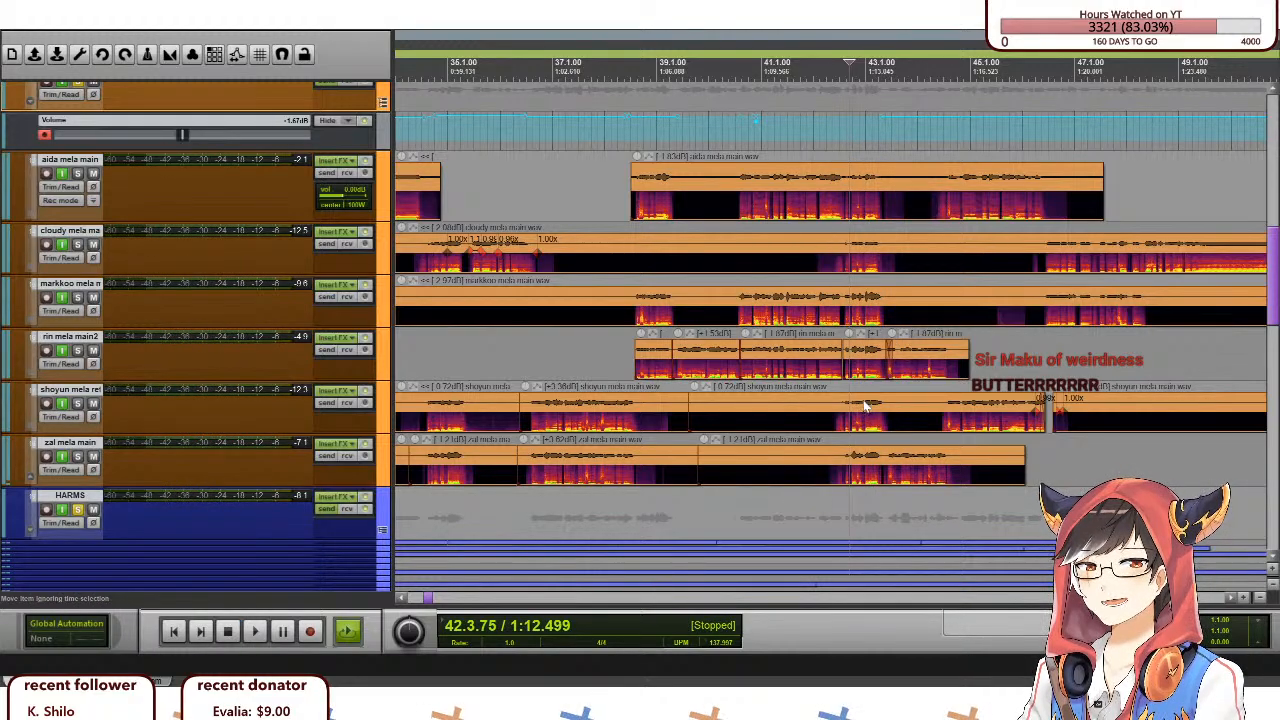
scroll(828, 265, down, 3)
scroll(872, 369, up, 3)
scroll(928, 432, up, 2)
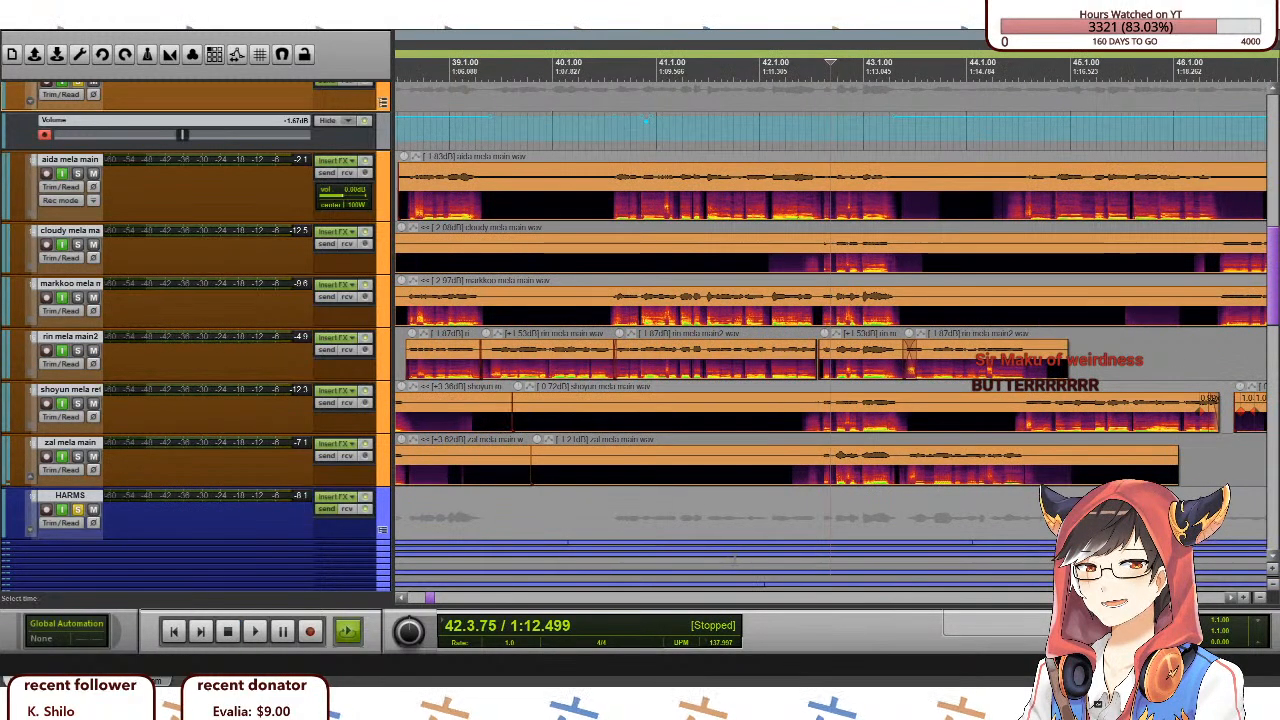
Place the edit cursor near bar 42 and examine how the main vocals' clips line up around it.
click(817, 500)
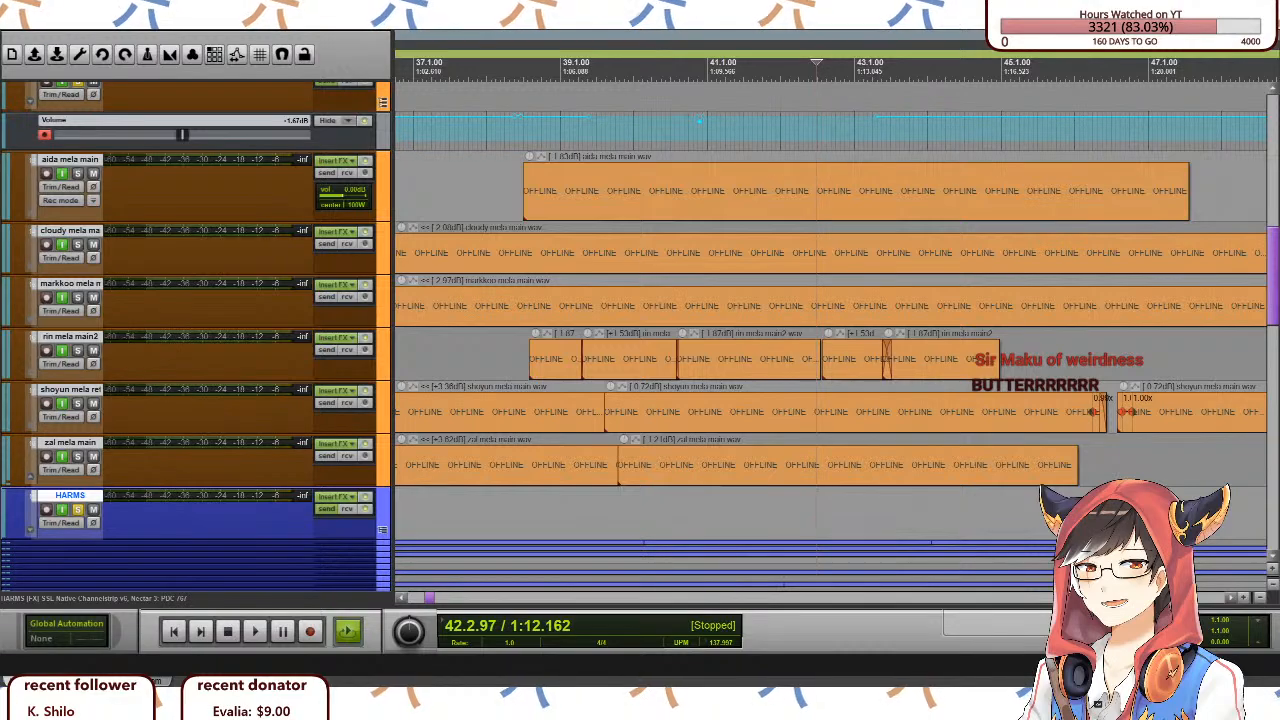
scroll(824, 490, down, 2)
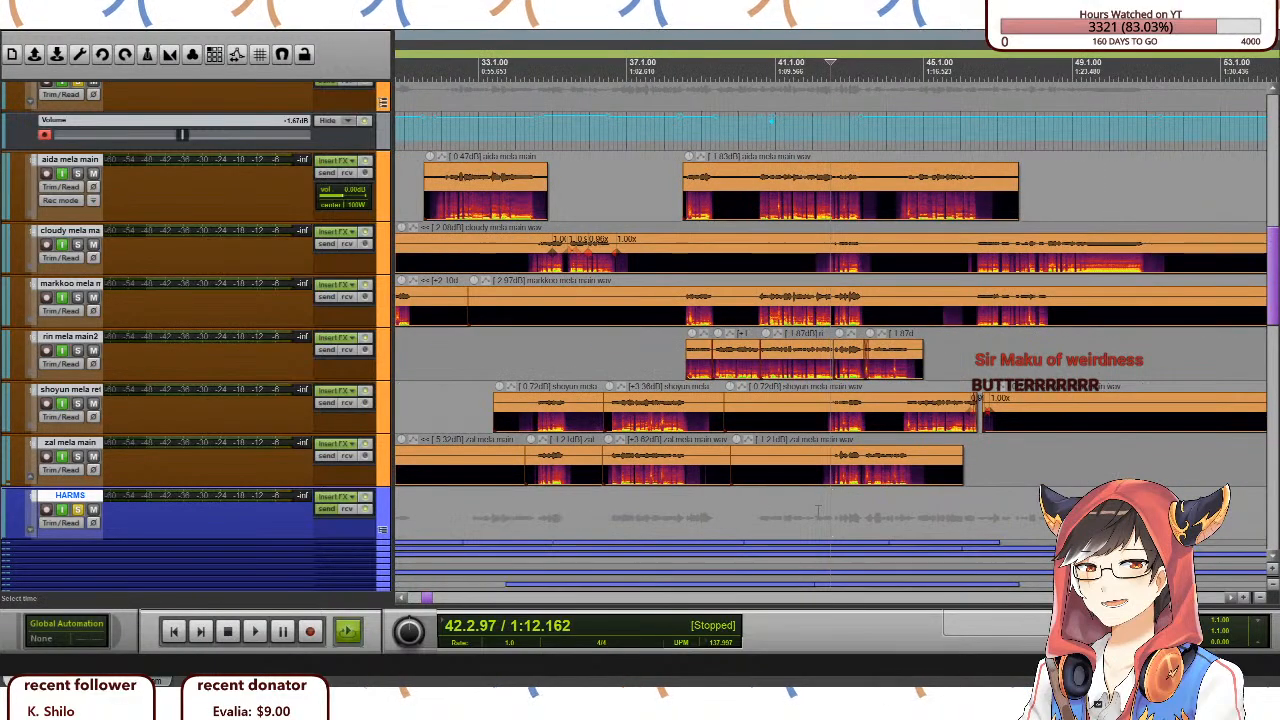
scroll(862, 507, up, 3)
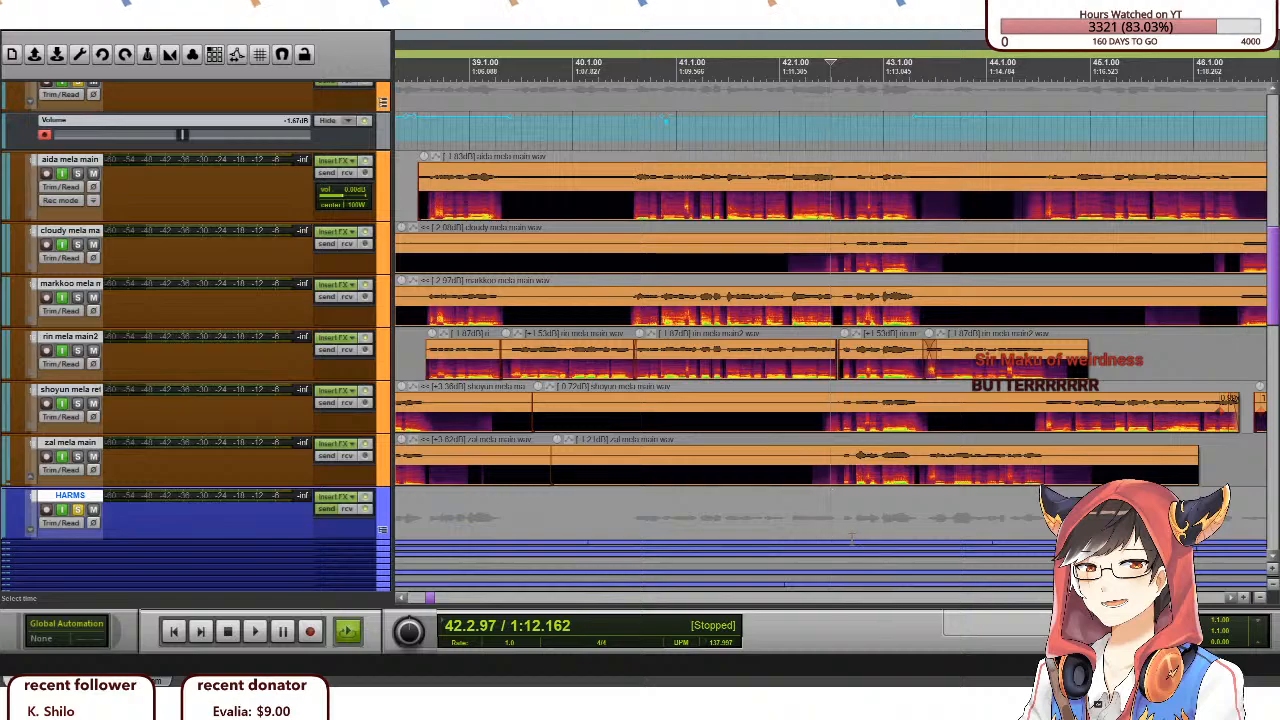
scroll(851, 538, down, 1)
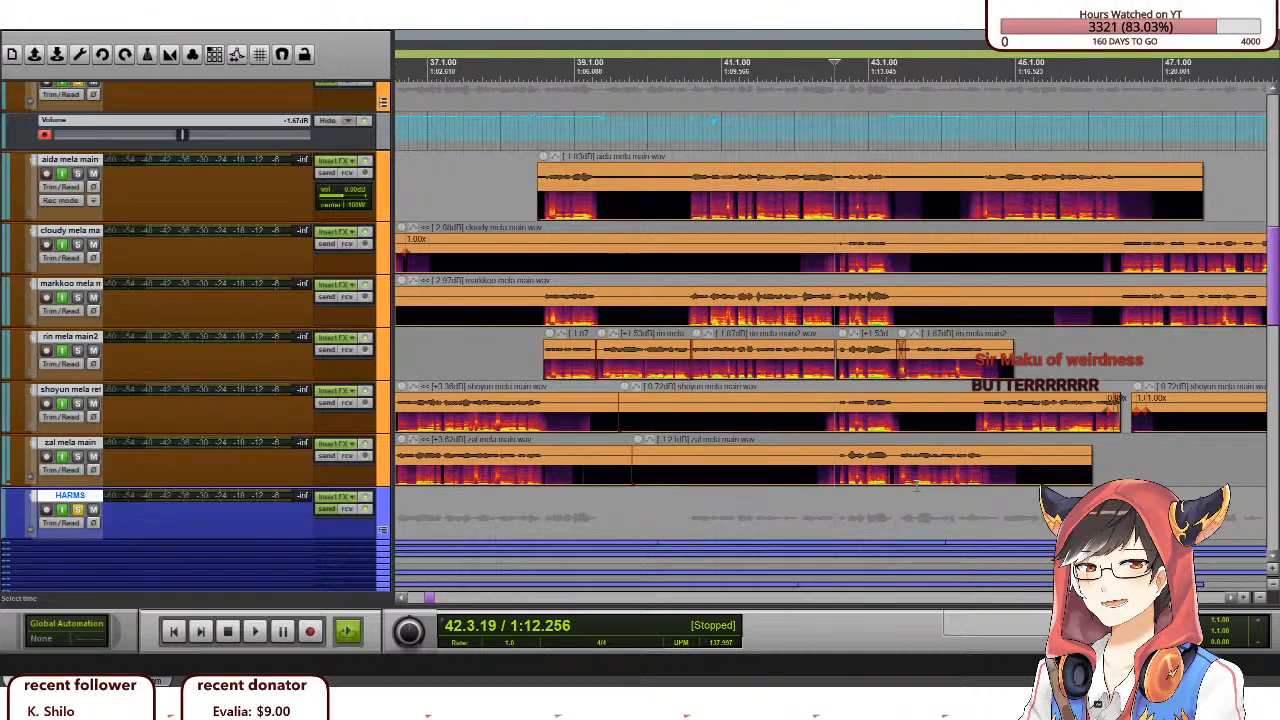
scroll(900, 490, down, 2)
scroll(810, 510, down, 1)
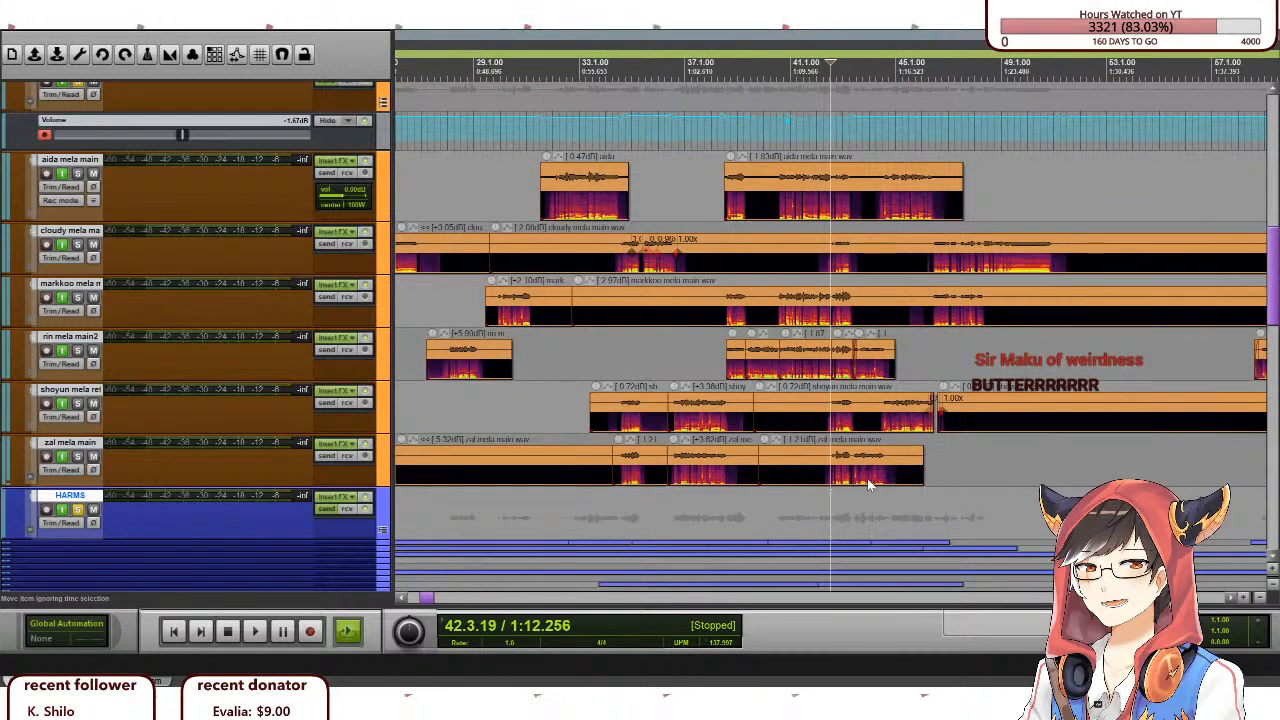
scroll(867, 478, up, 4)
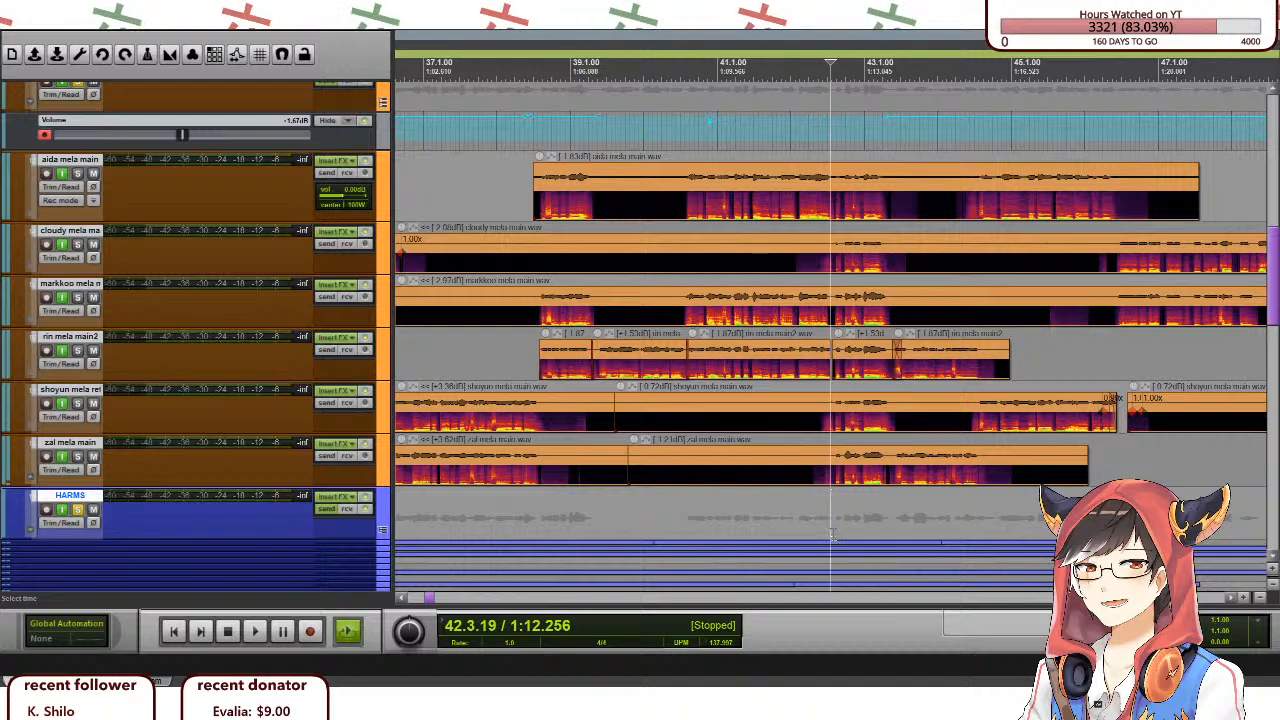
scroll(841, 516, down, 1)
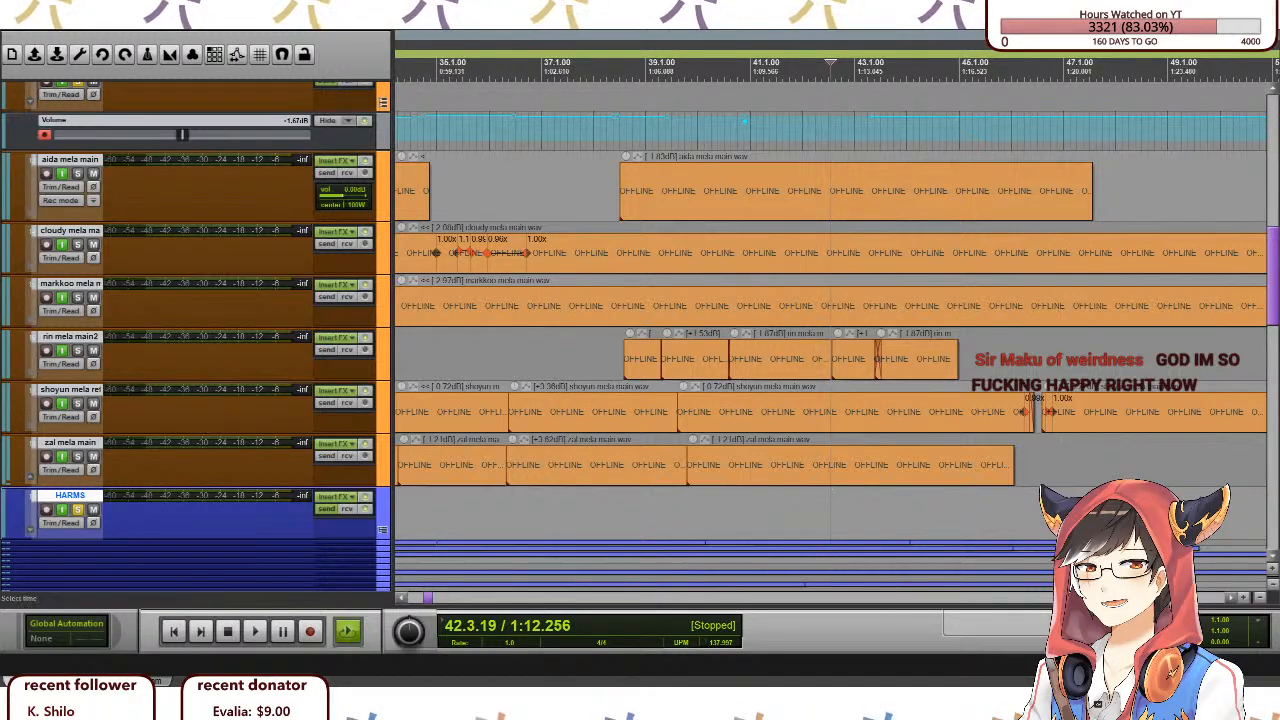
Play the soloed main vocals and harmonies from about bar 38, and replay them from about bar 42.
click(627, 507)
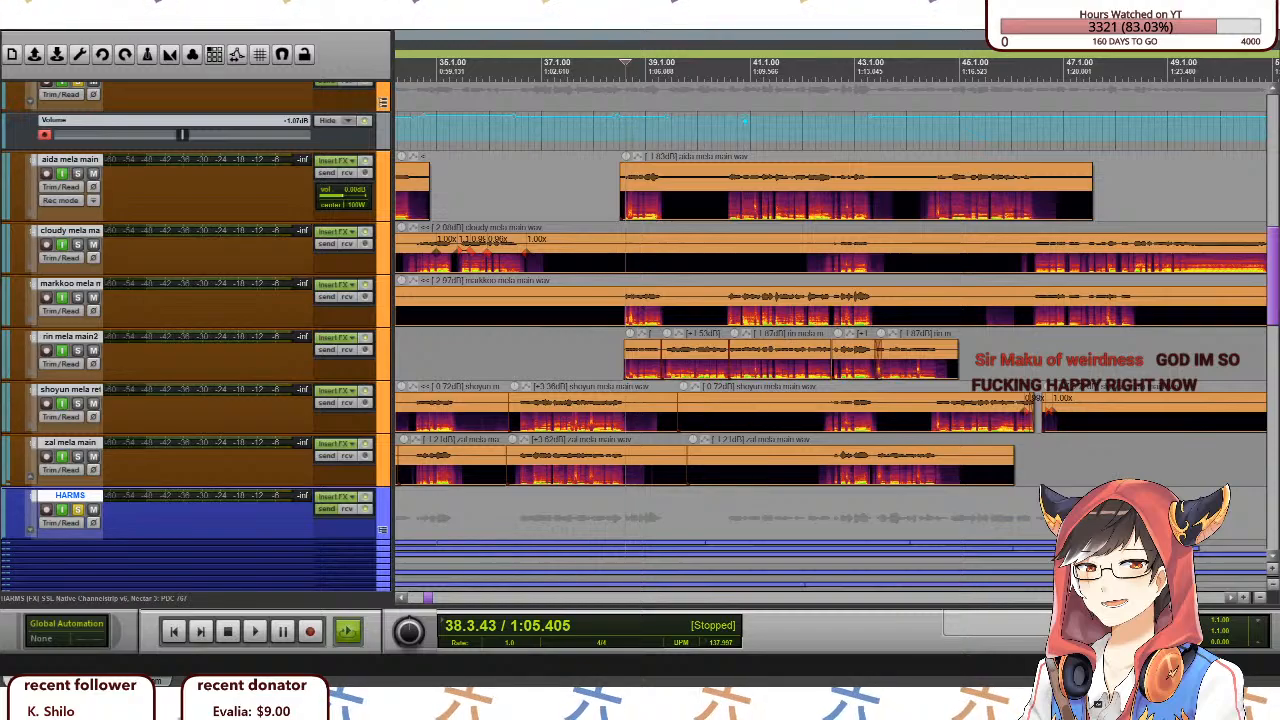
scroll(824, 361, down, 5)
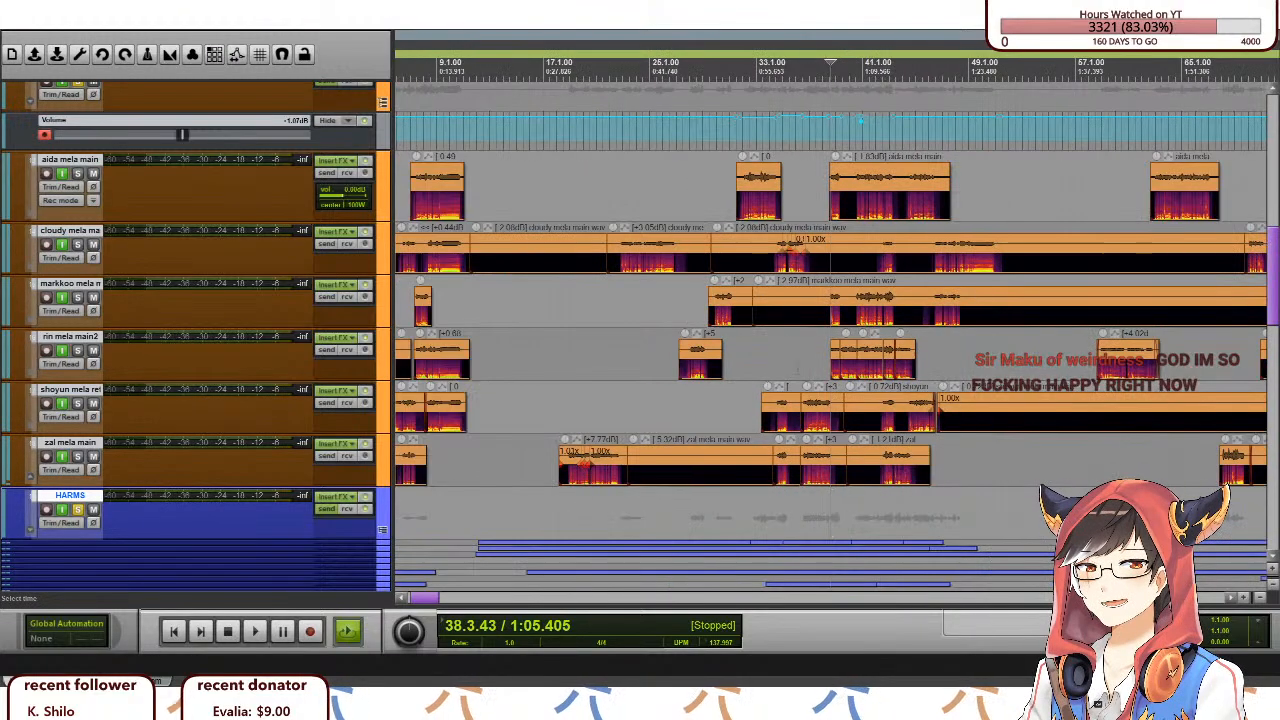
key(space)
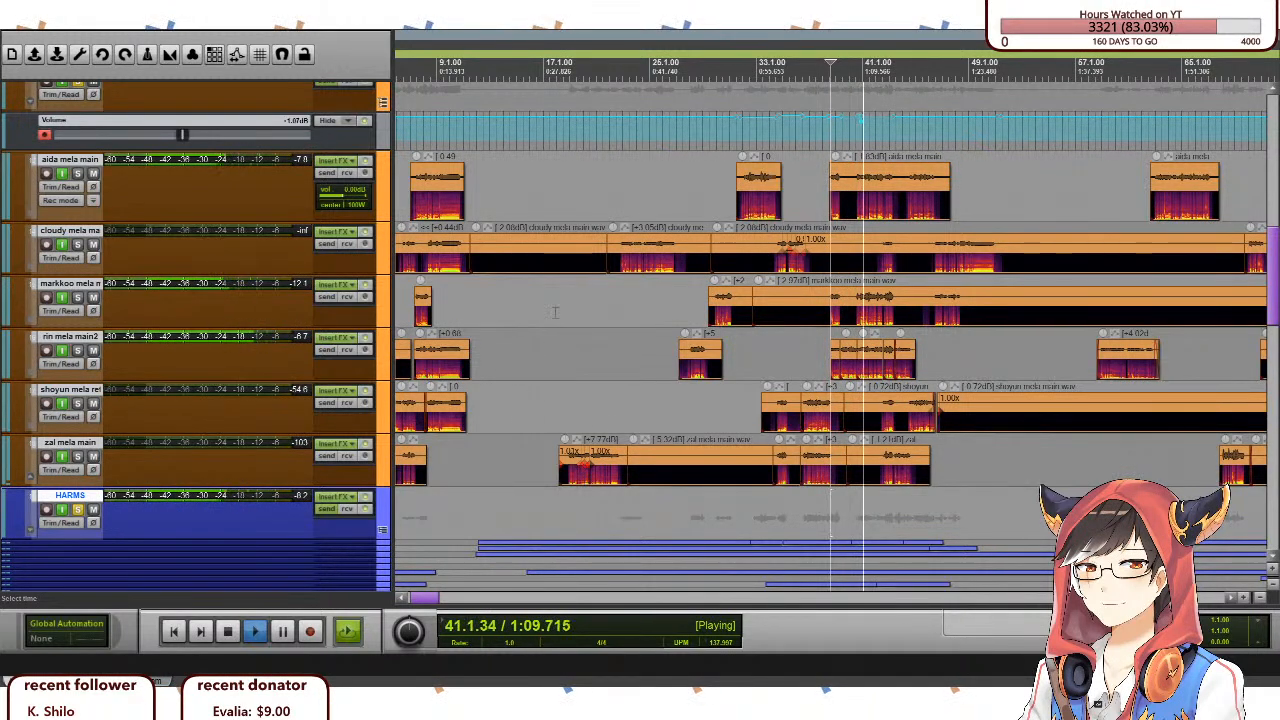
scroll(838, 459, down, 4)
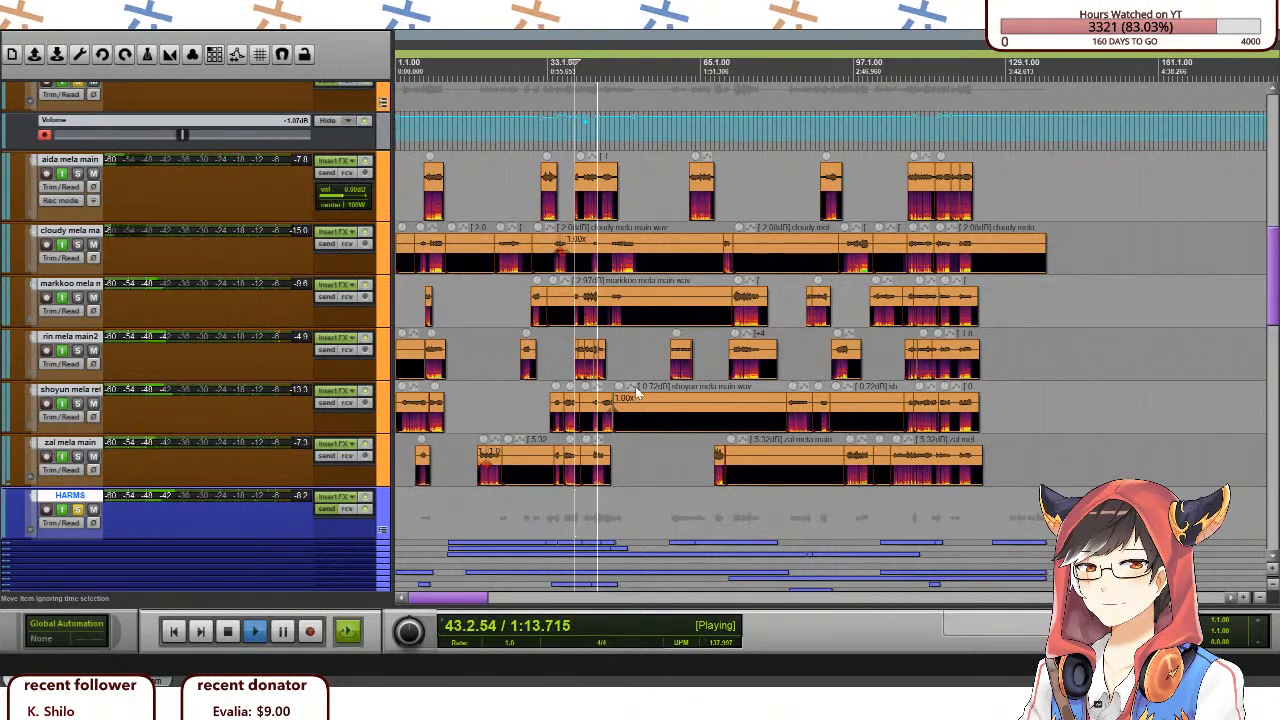
scroll(736, 443, up, 6)
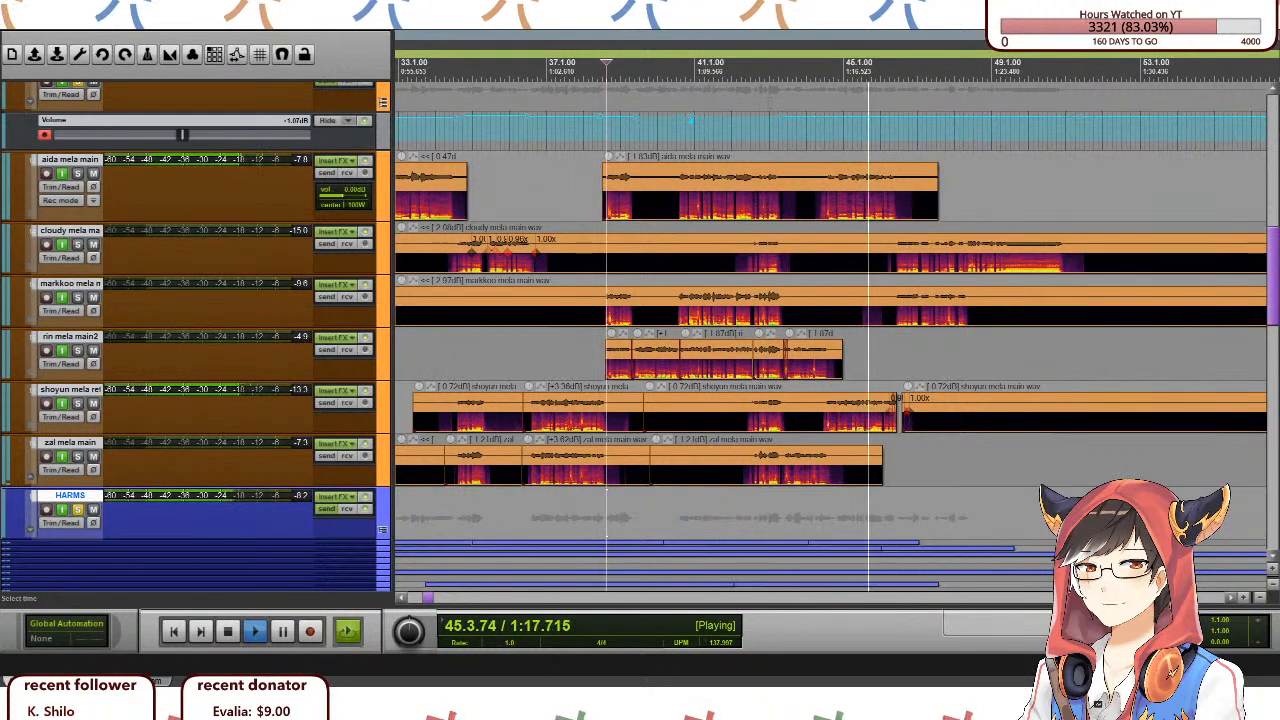
click(762, 120)
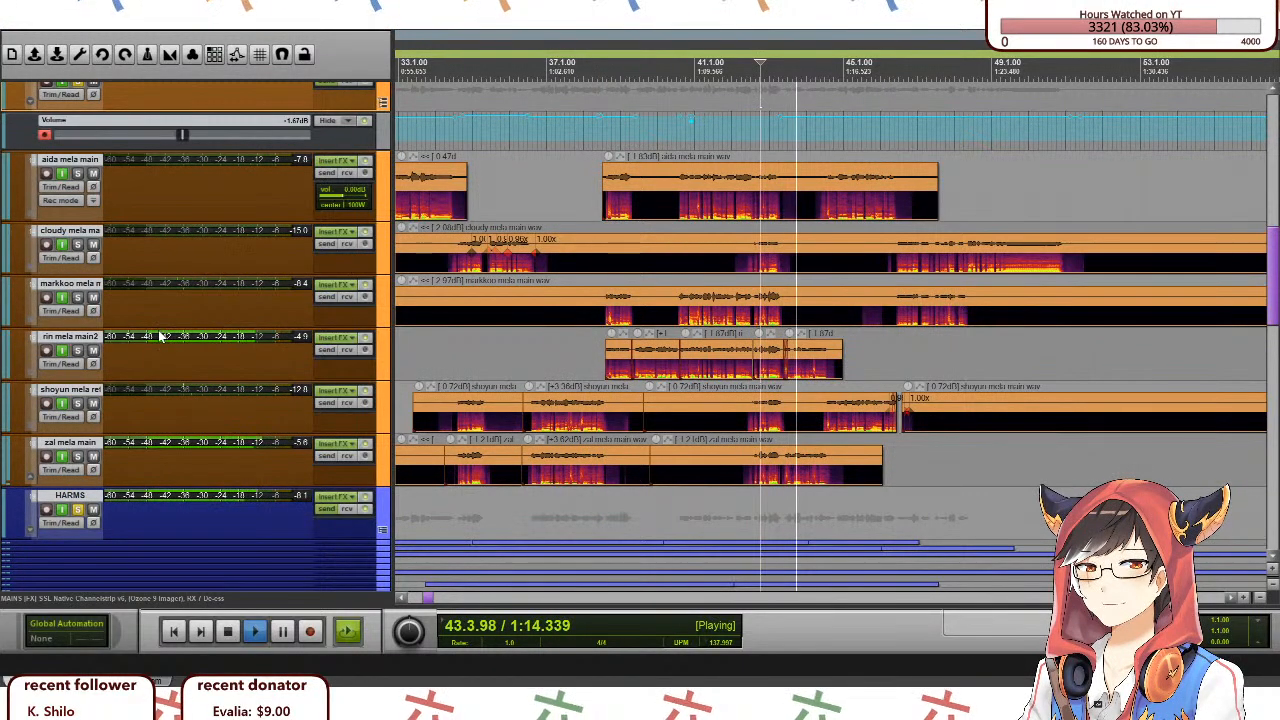
key(space)
Expand the HARMS folder and look through the individual harmony tracks with their volume and pan envelopes.
scroll(158, 332, down, 4)
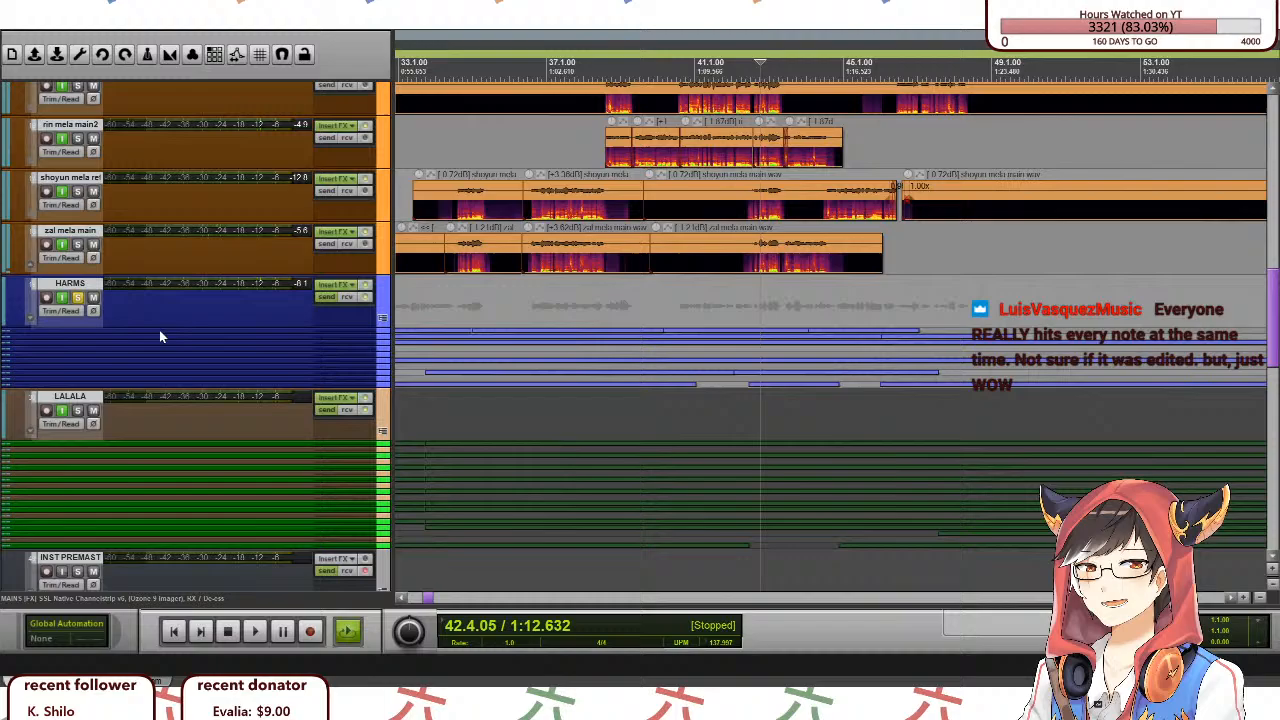
click(382, 318)
scroll(164, 349, down, 3)
scroll(164, 349, down, 4)
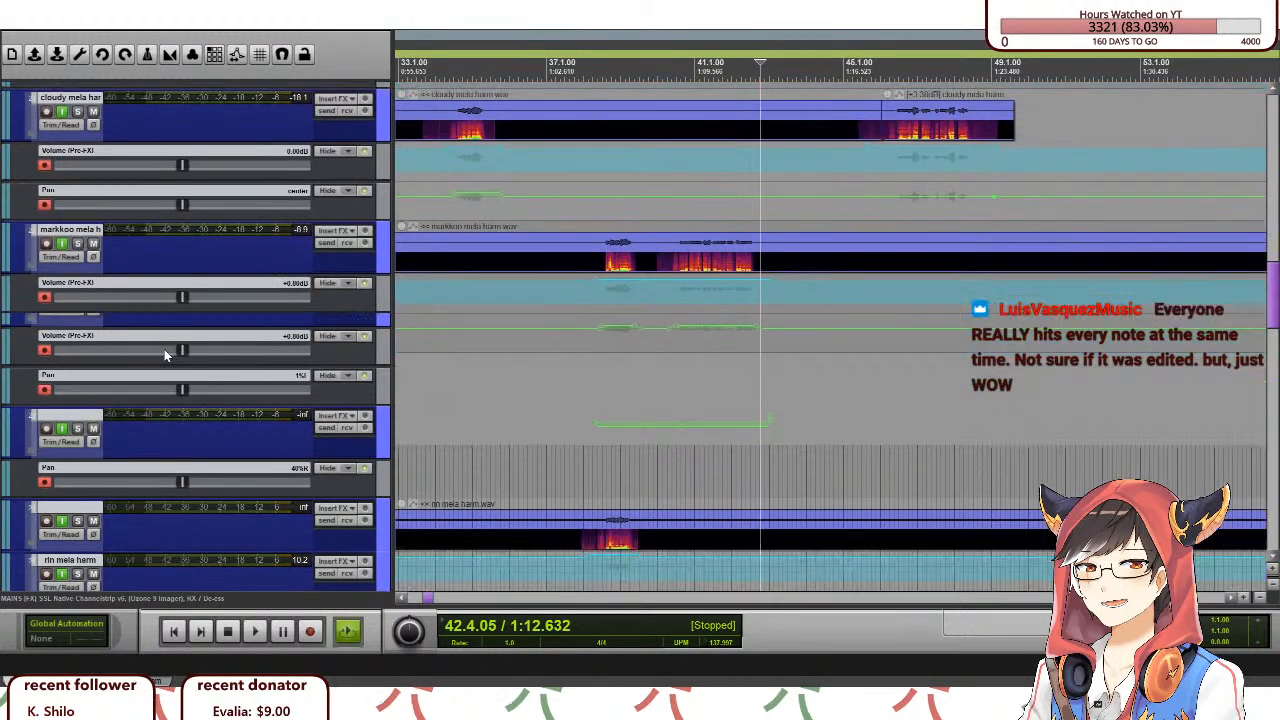
scroll(164, 350, up, 7)
scroll(165, 356, up, 6)
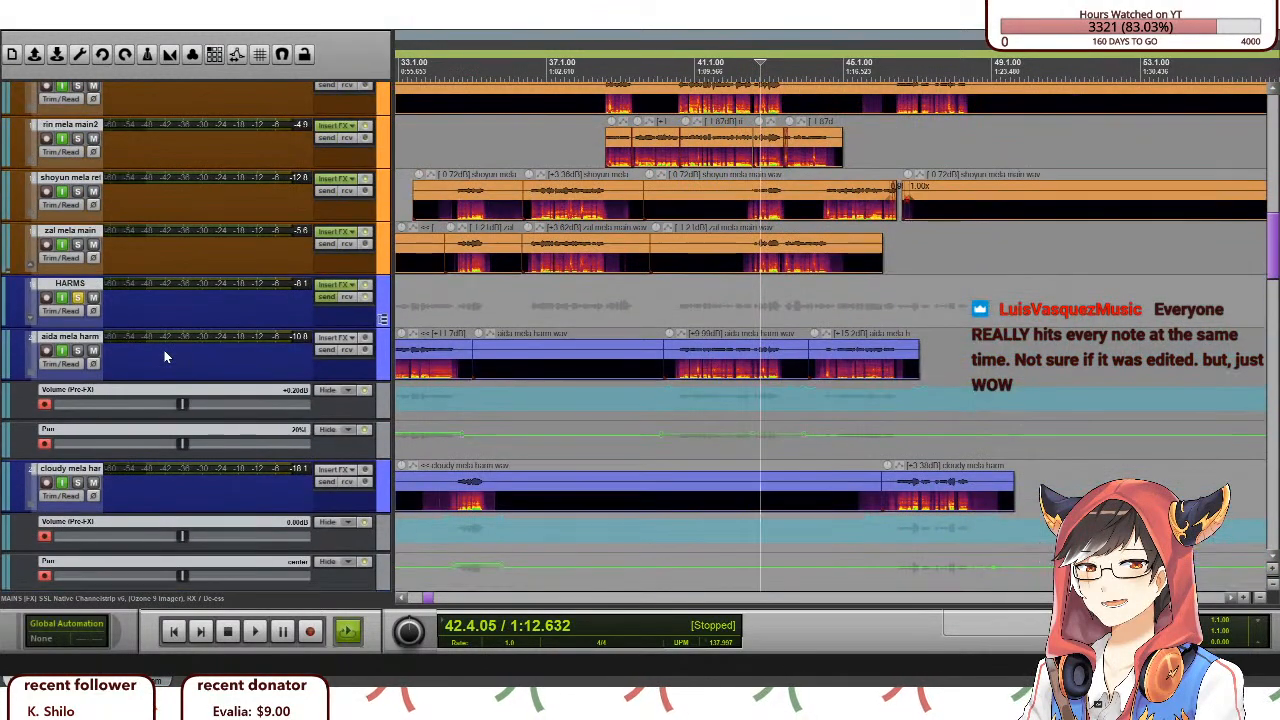
Examine how the singers' main vocal clips are distributed across the whole song under the MAINS group.
scroll(164, 357, up, 1)
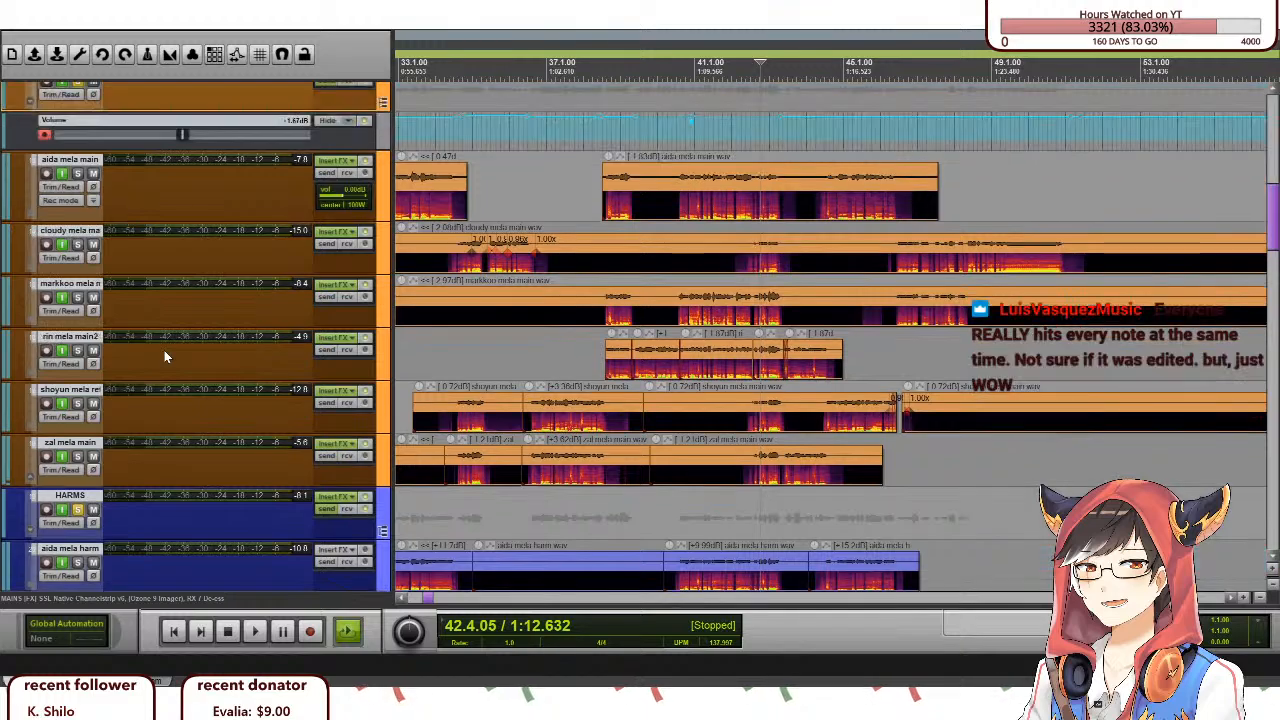
scroll(166, 357, down, 1)
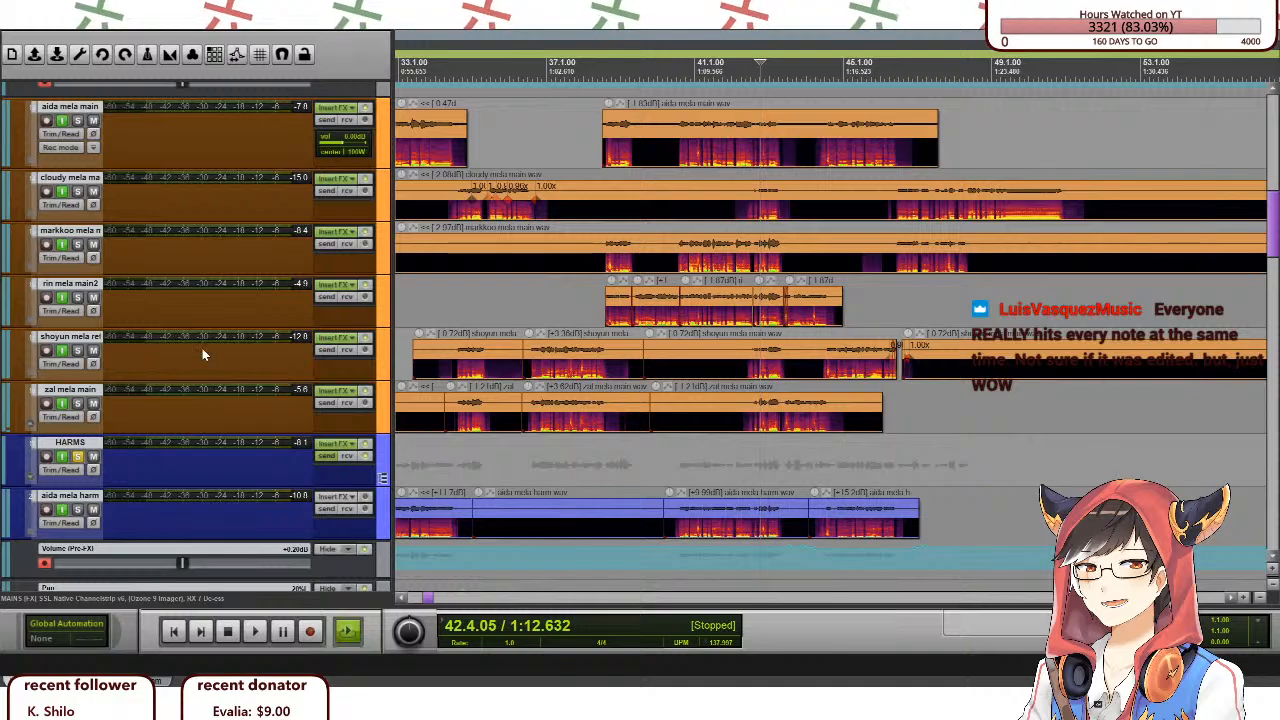
scroll(98, 290, up, 1)
scroll(98, 290, up, 1)
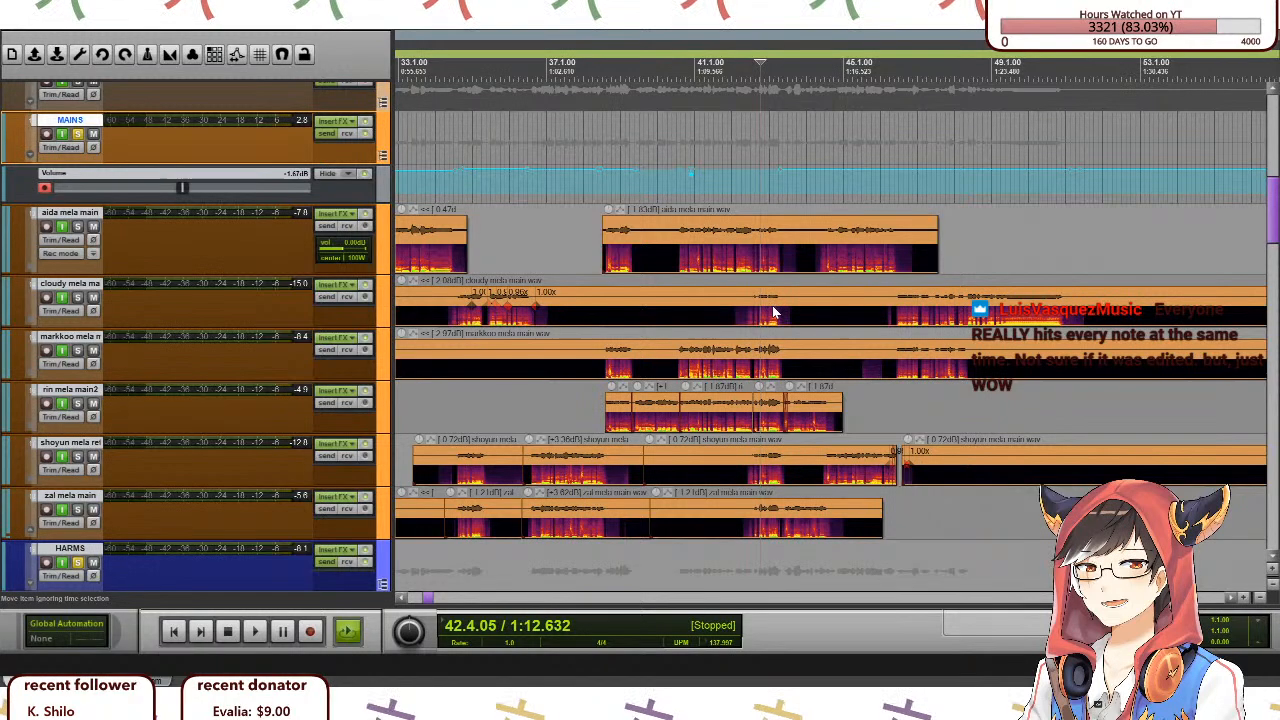
scroll(864, 368, down, 1)
scroll(864, 366, down, 1)
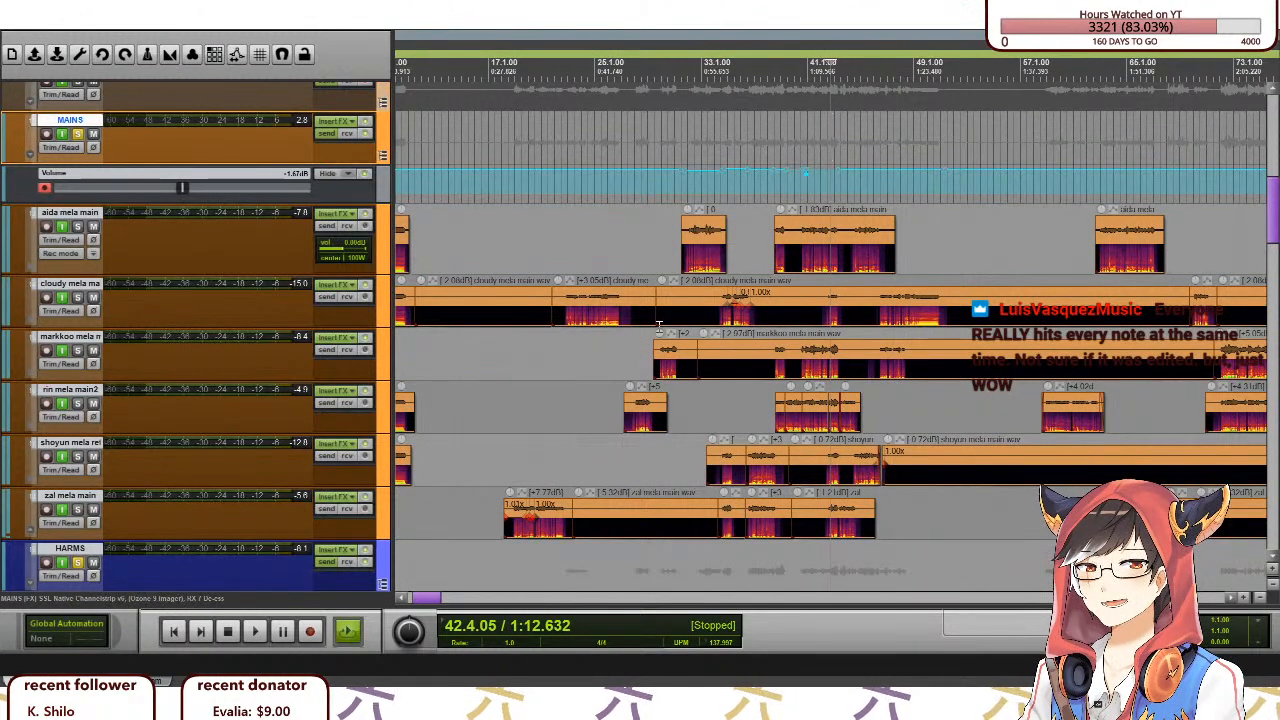
scroll(665, 318, down, 1)
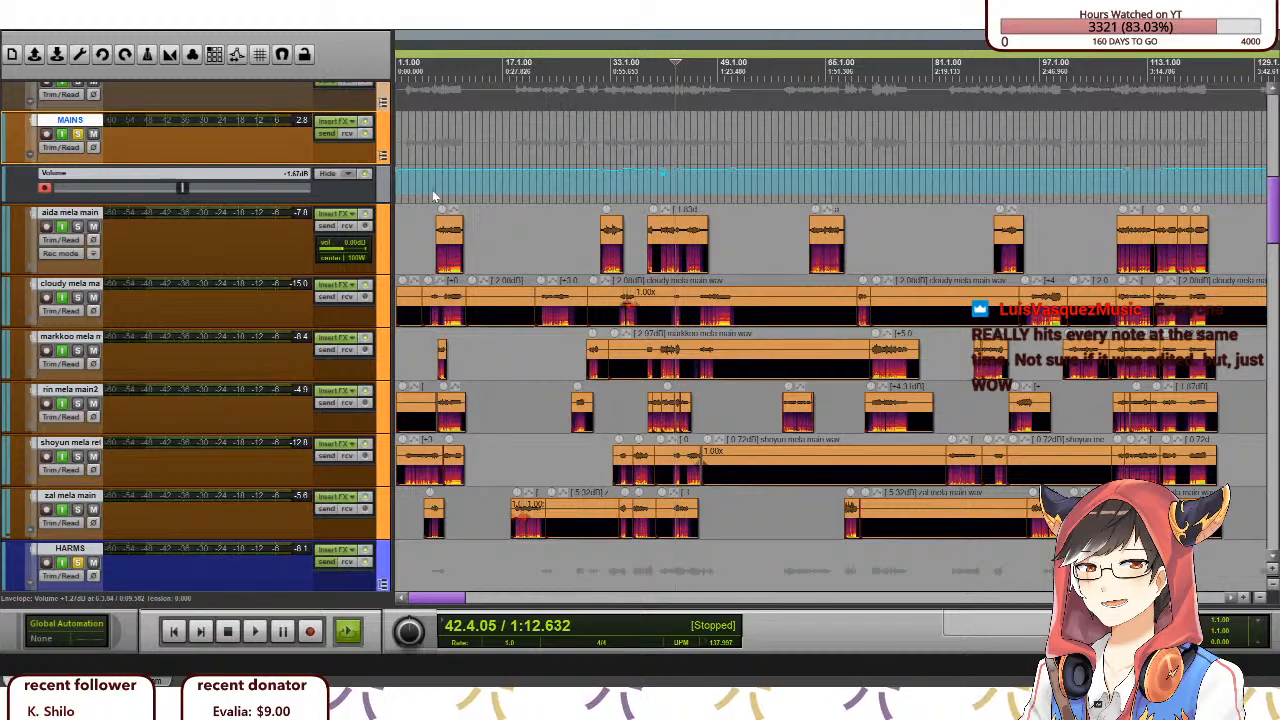
Place the edit cursor near bar 5 and examine the opening main vocal clips of each singer.
click(433, 62)
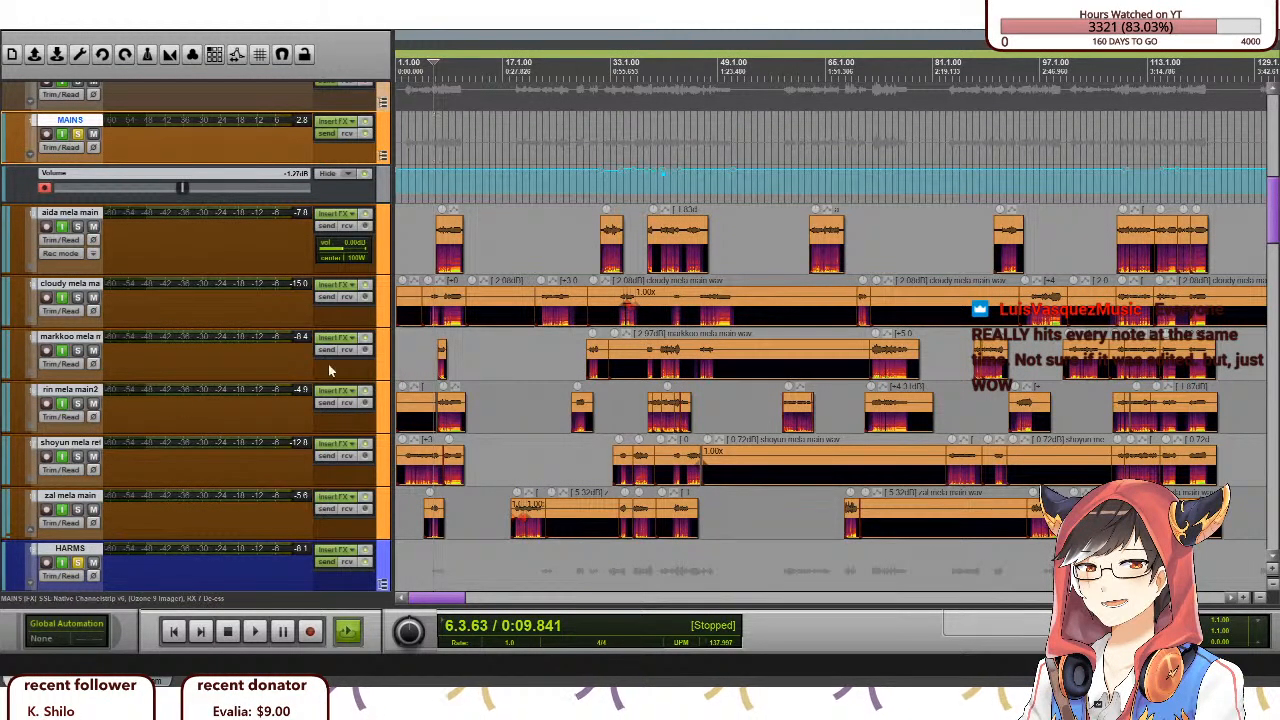
scroll(497, 250, up, 2)
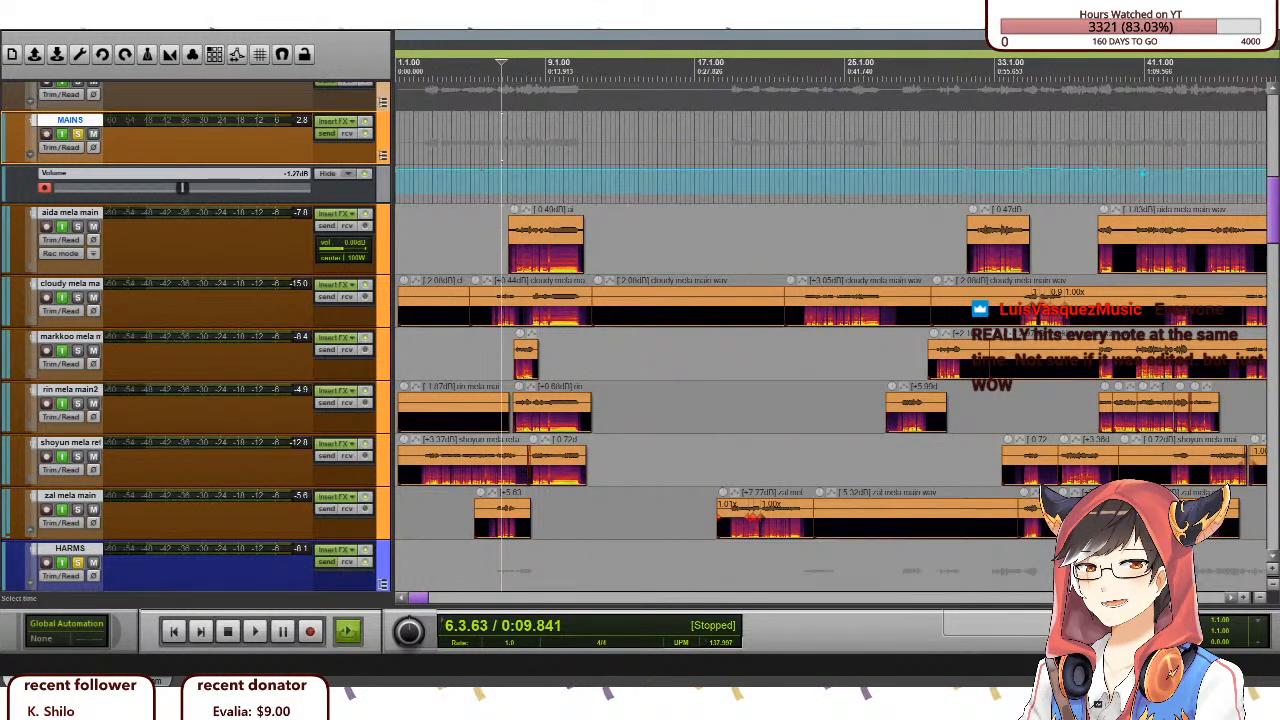
click(480, 157)
scroll(462, 463, up, 2)
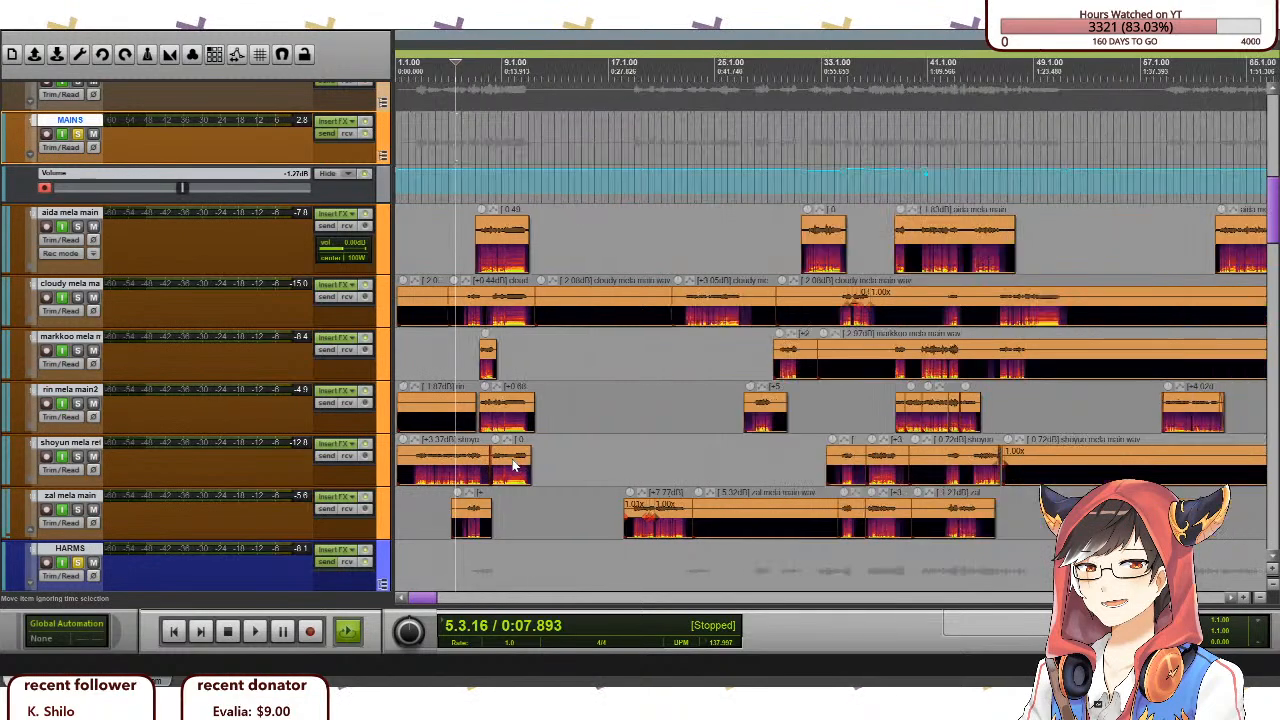
scroll(213, 438, down, 1)
scroll(216, 443, up, 1)
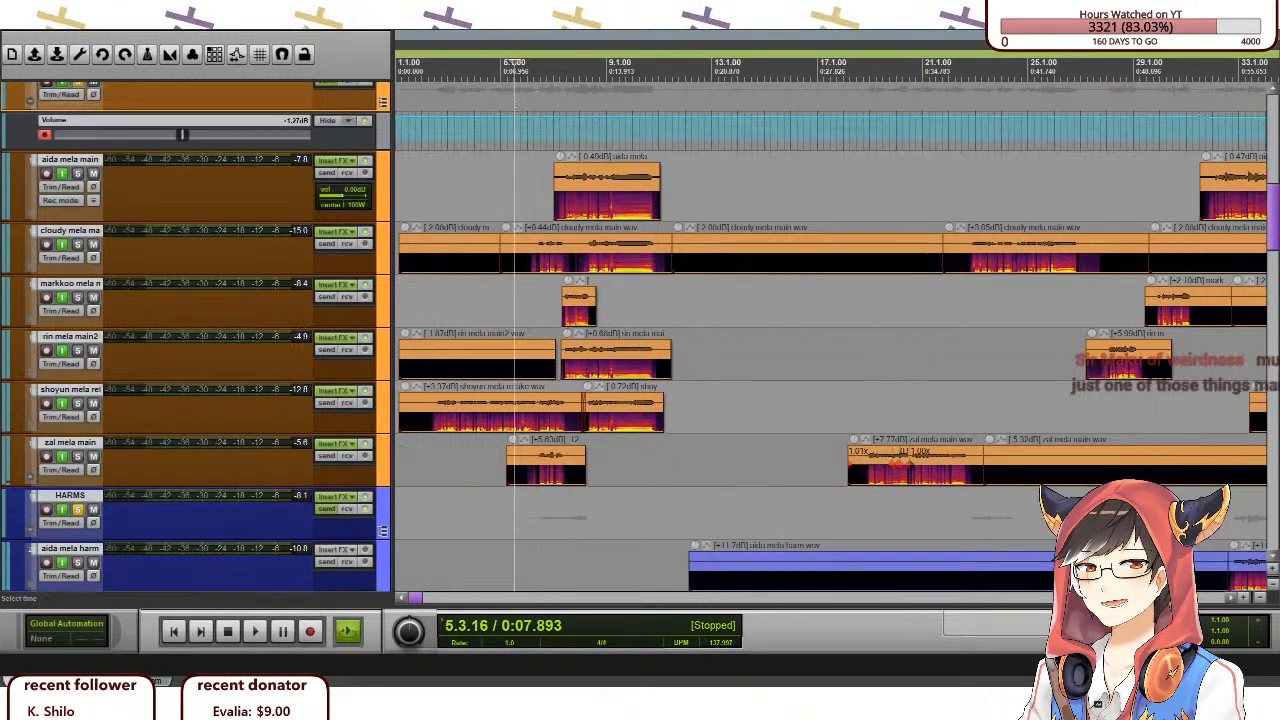
scroll(430, 250, down, 2)
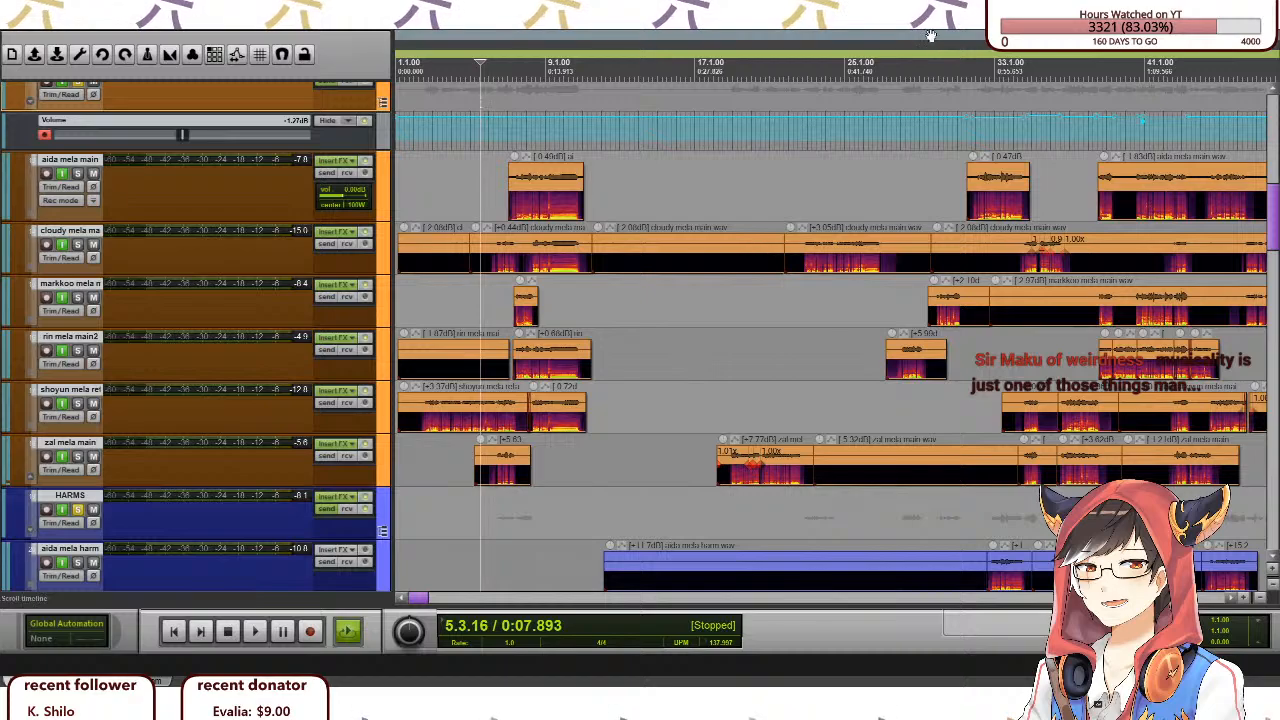
scroll(560, 210, down, 2)
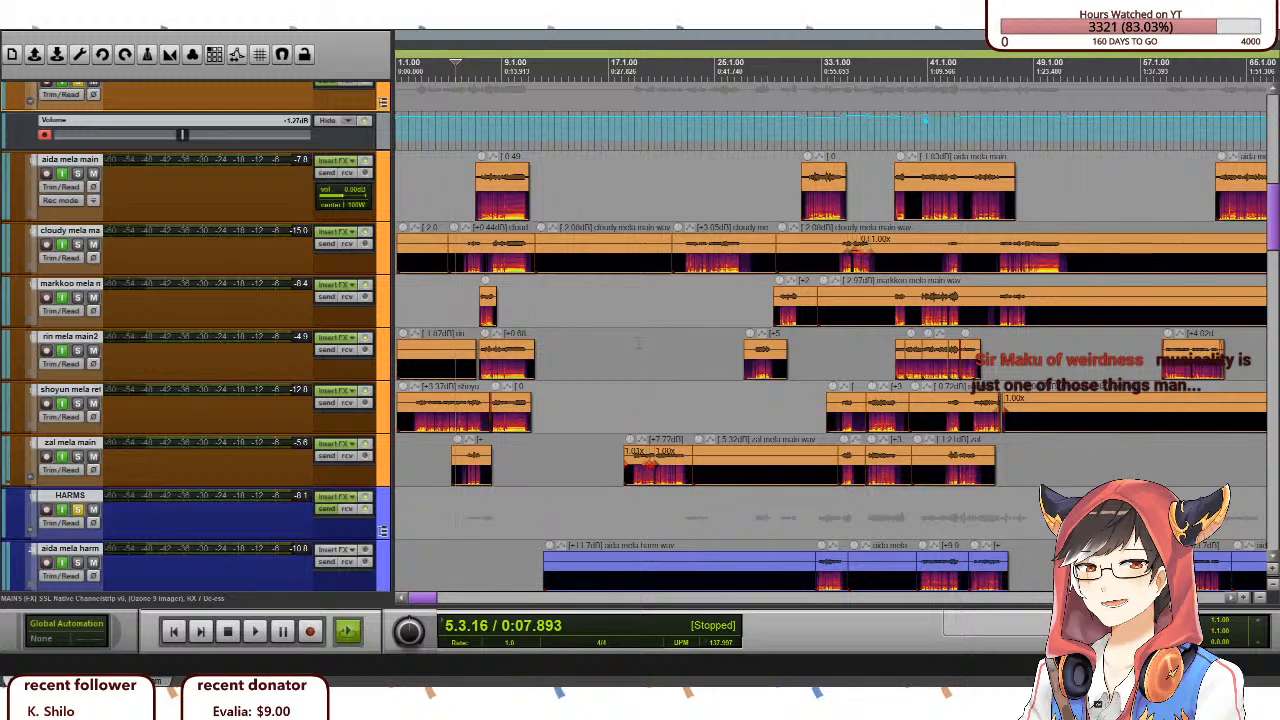
Compare the tracks in the MAINS group with the harmony tracks in the HARMS group over the full arrangement.
scroll(270, 400, up, 3)
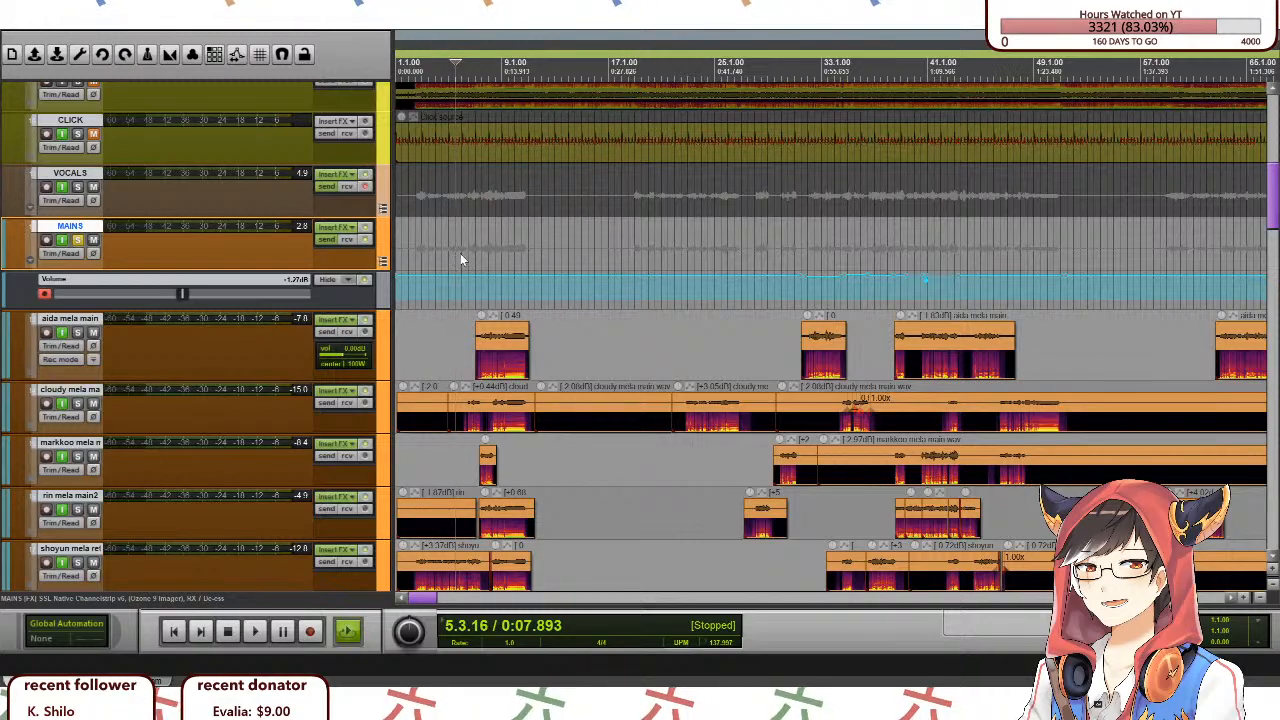
scroll(306, 287, down, 5)
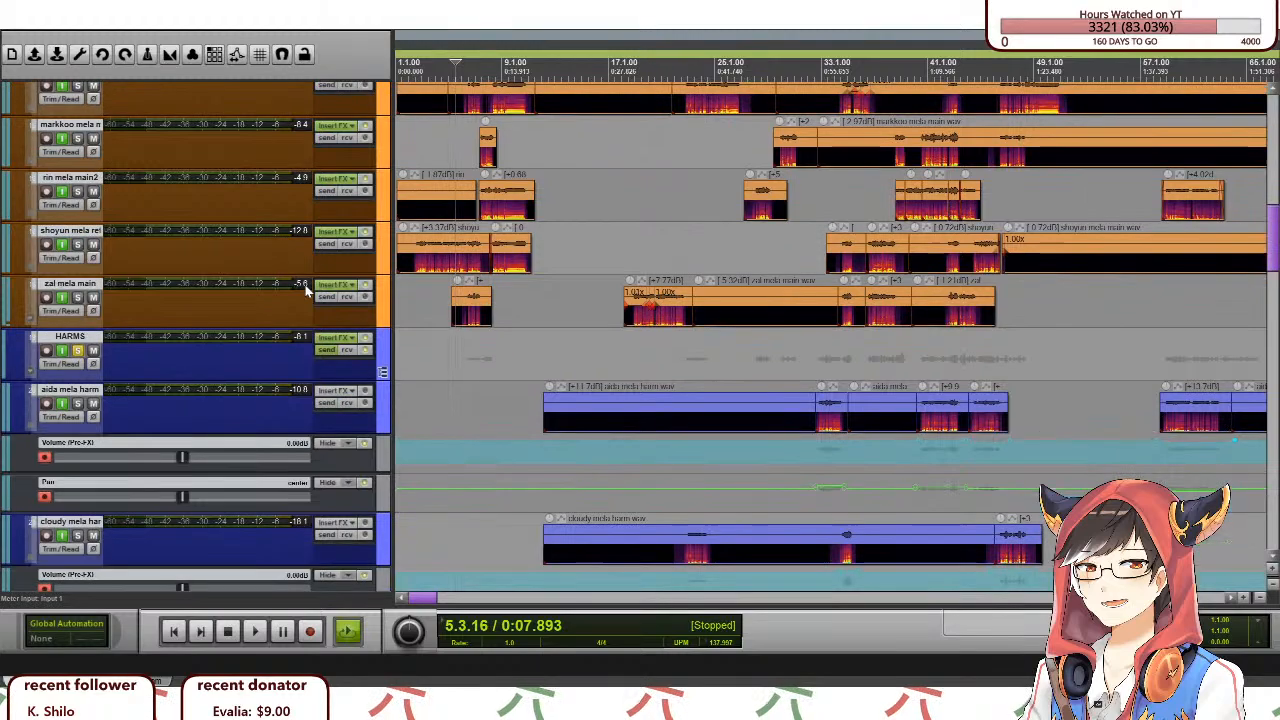
scroll(306, 287, up, 4)
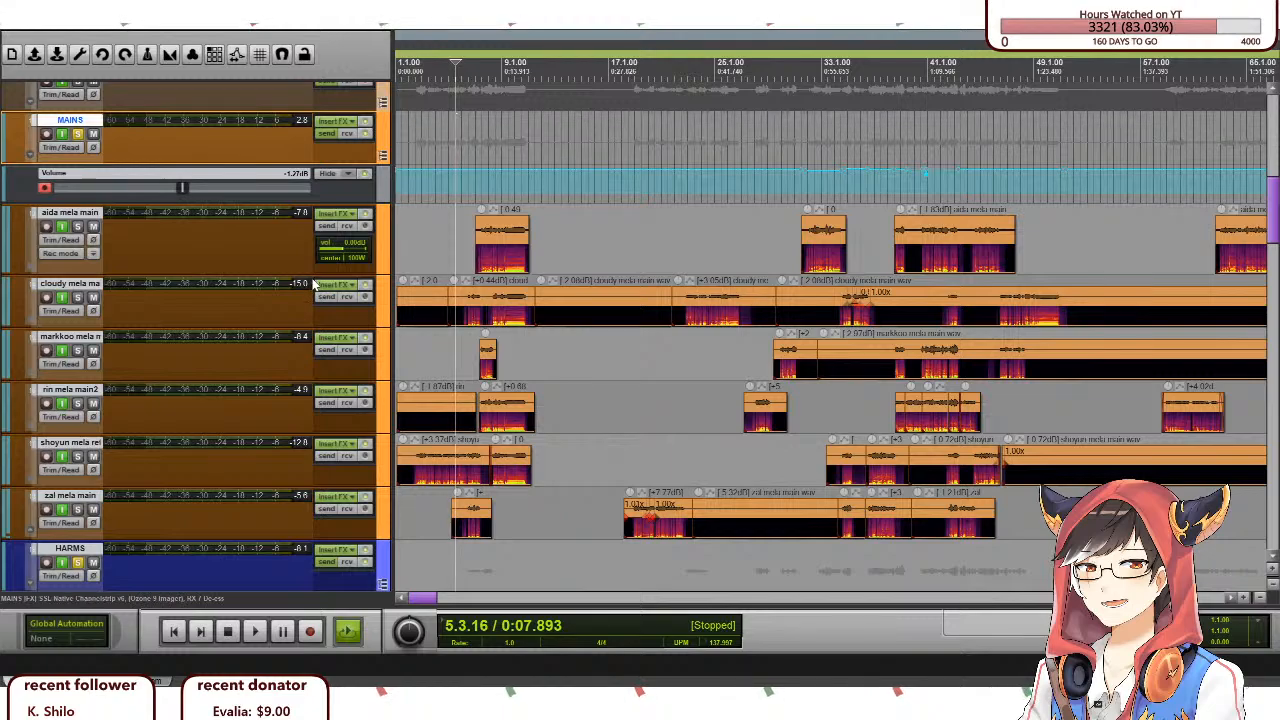
scroll(350, 160, up, 1)
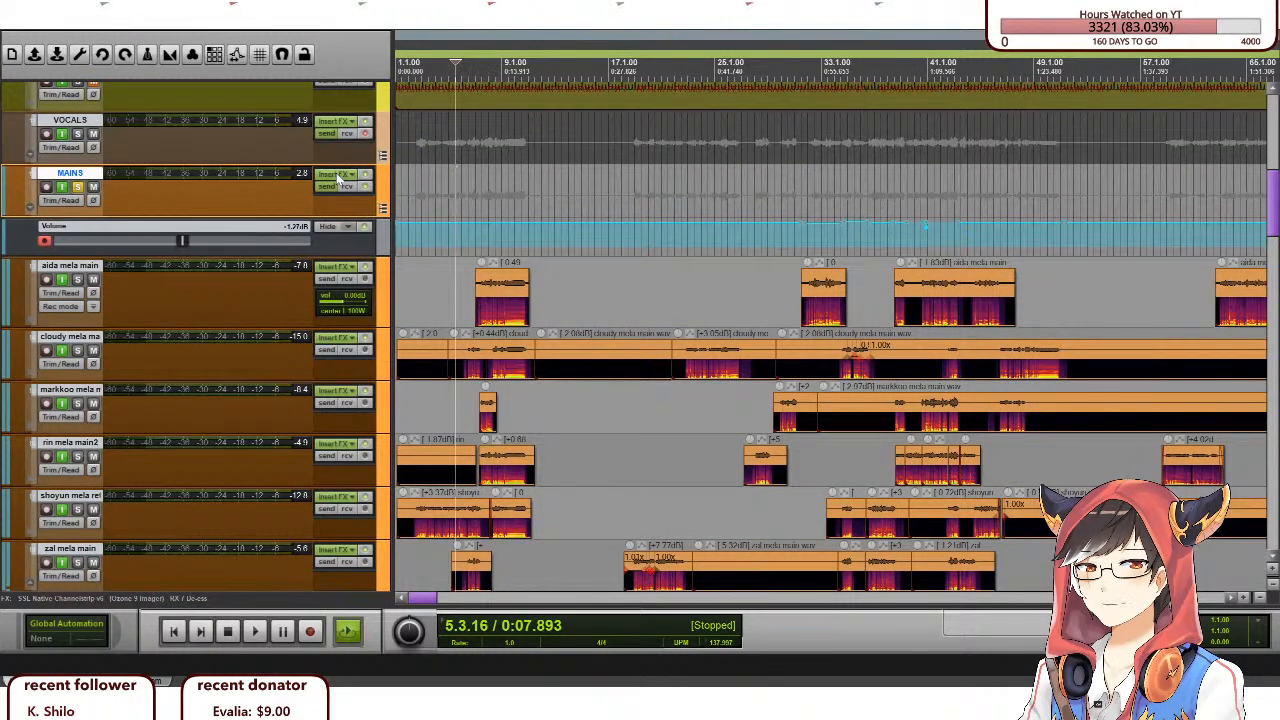
scroll(313, 343, down, 3)
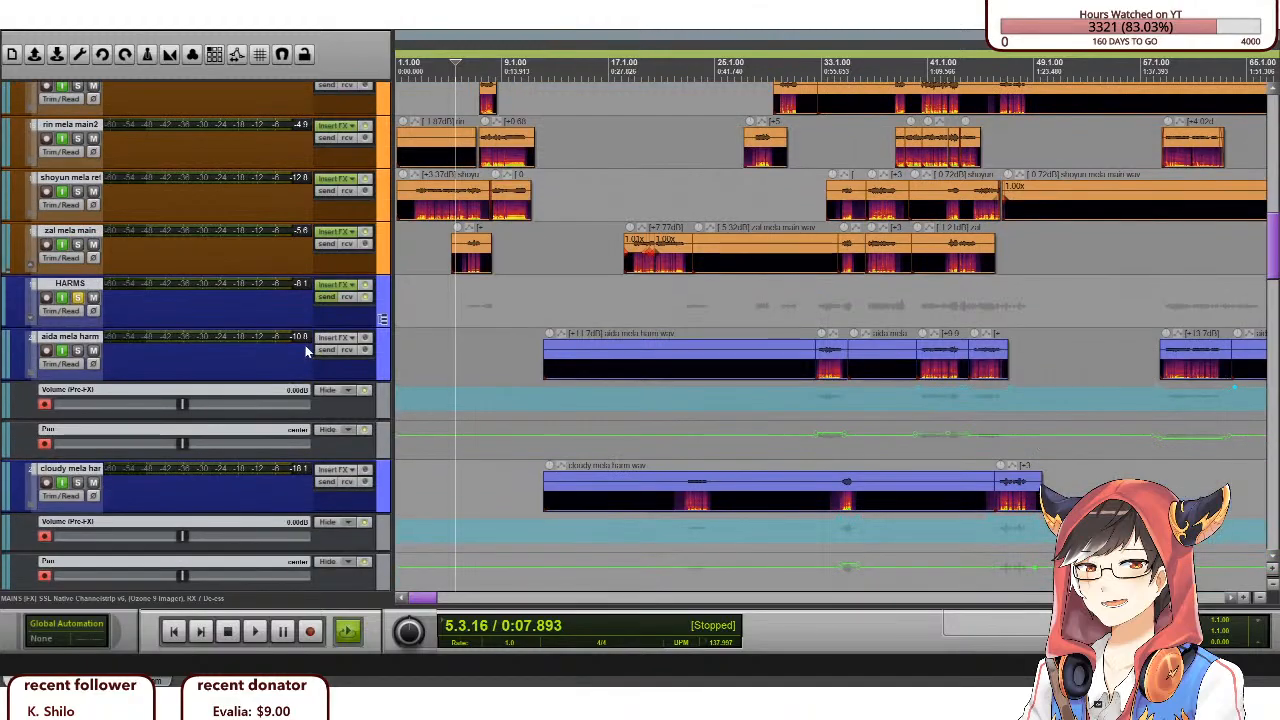
scroll(303, 339, down, 6)
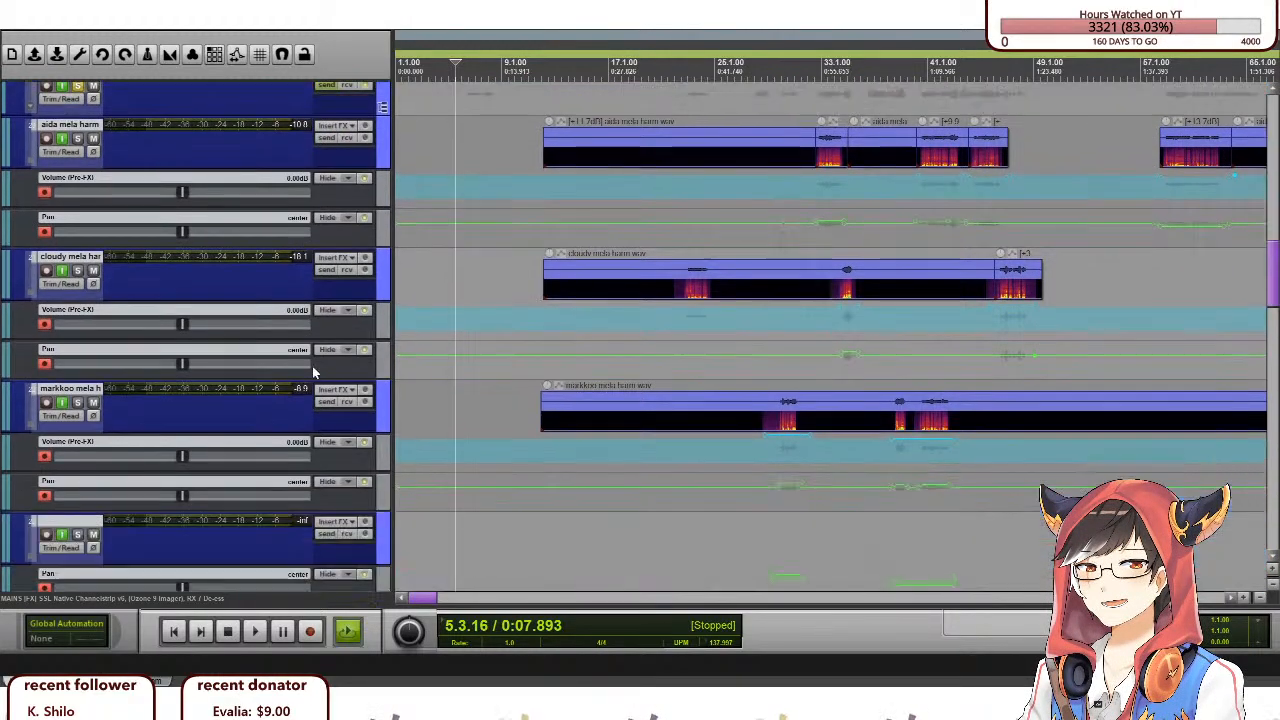
scroll(312, 361, up, 9)
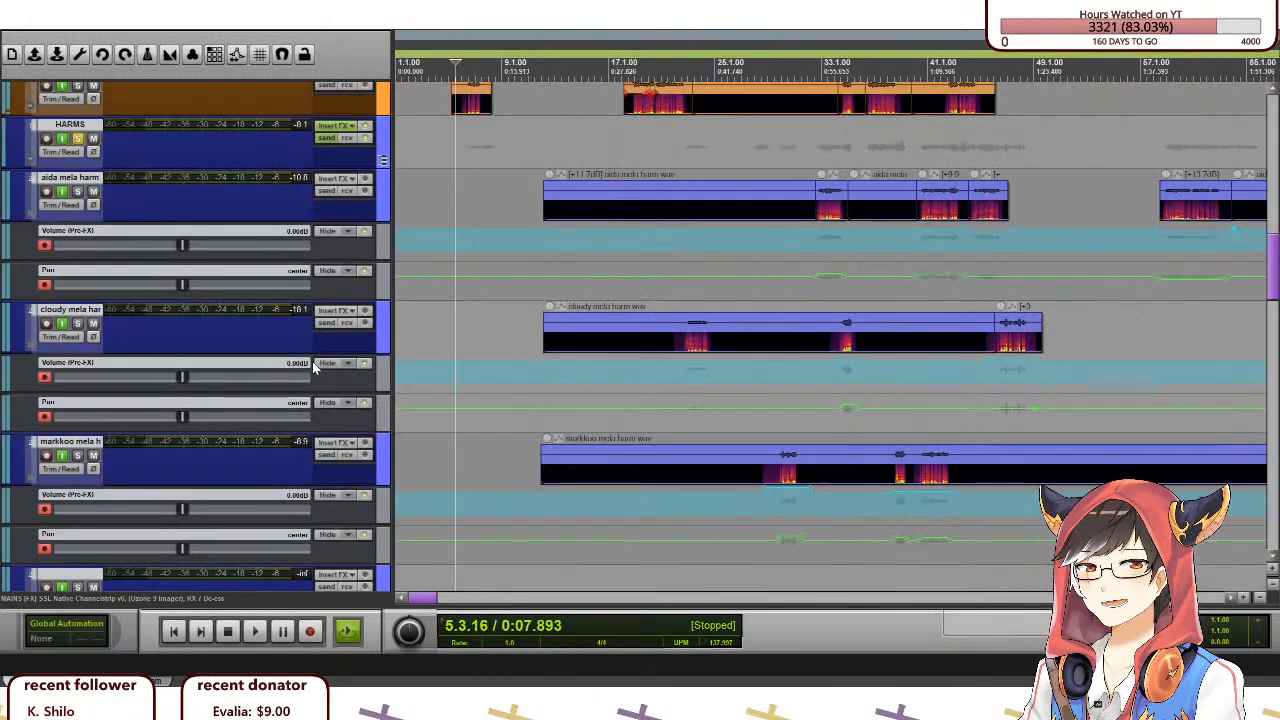
scroll(830, 340, down, 2)
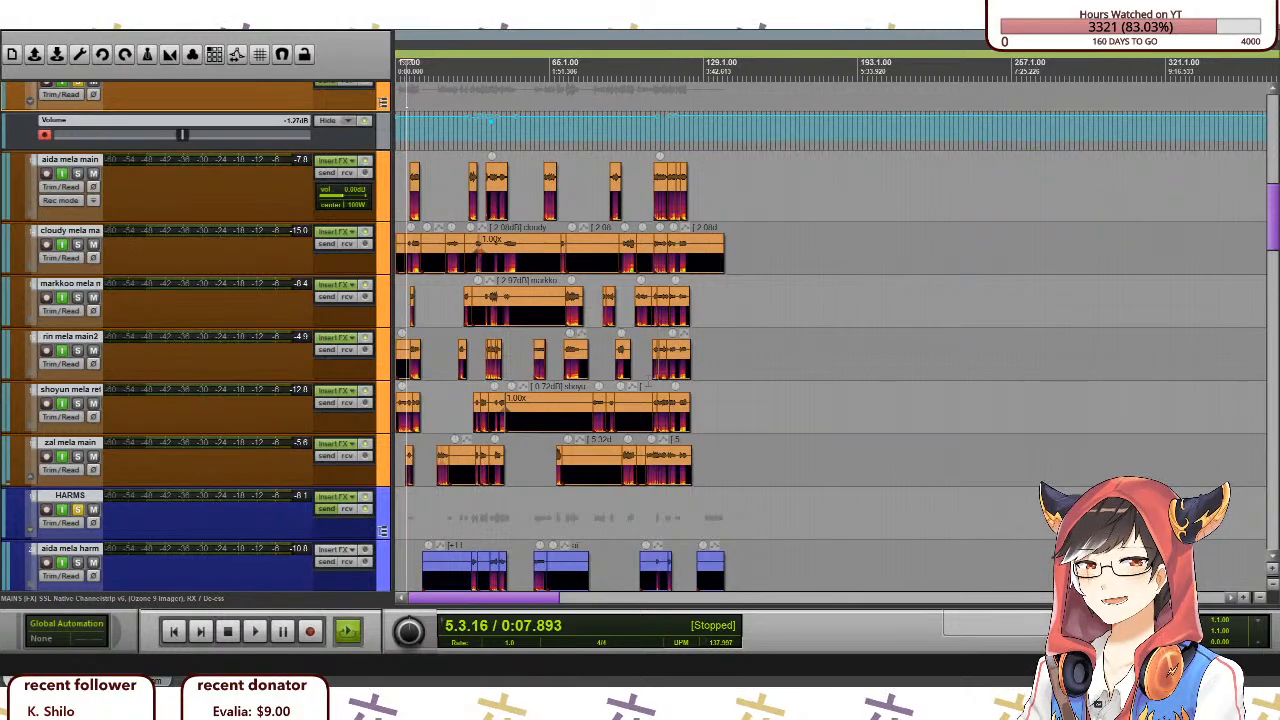
Place the edit cursor near bar 105 and examine the main vocal and HARMS tracks in the song's second half.
click(753, 180)
scroll(753, 180, up, 3)
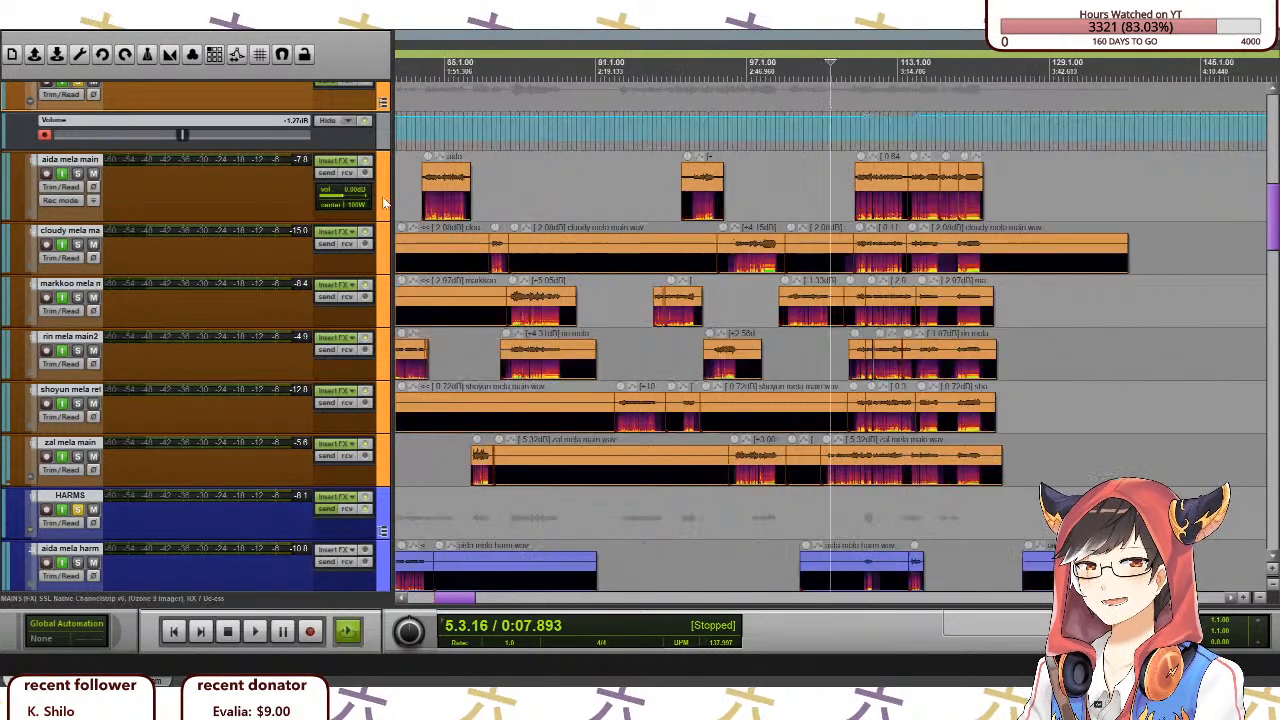
scroll(69, 204, up, 2)
scroll(78, 189, down, 10)
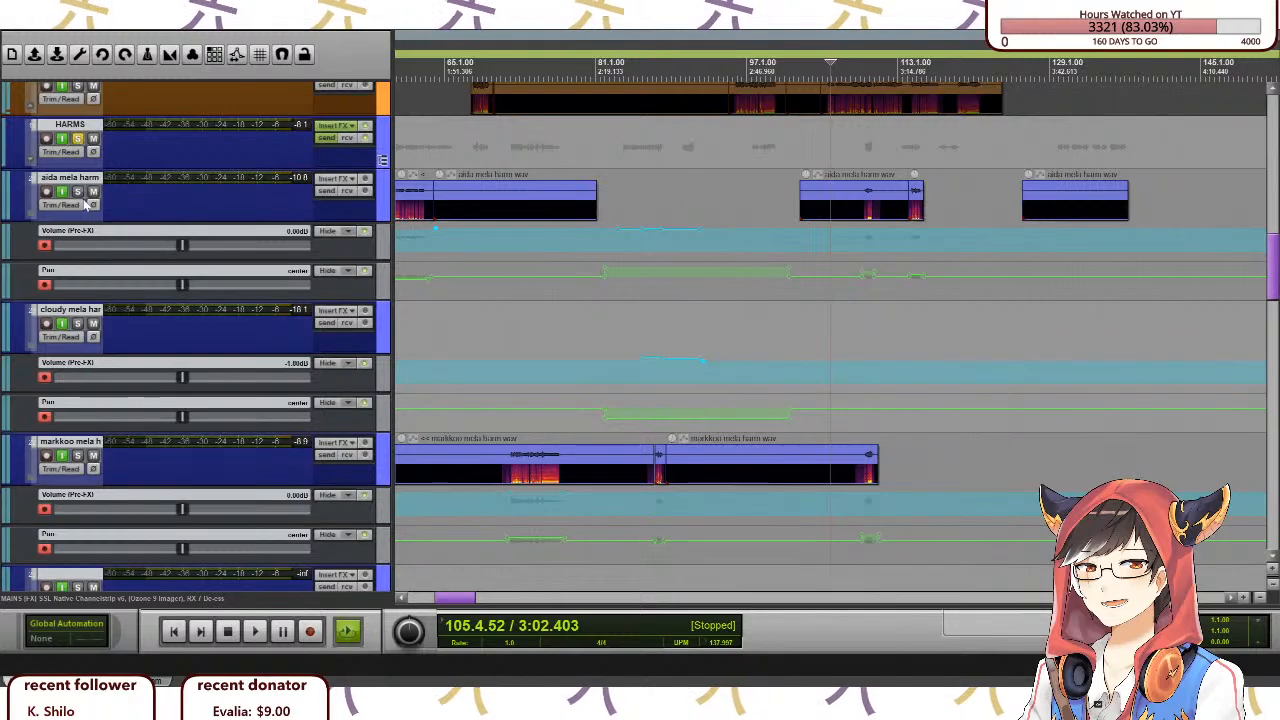
scroll(80, 238, down, 6)
scroll(80, 238, down, 5)
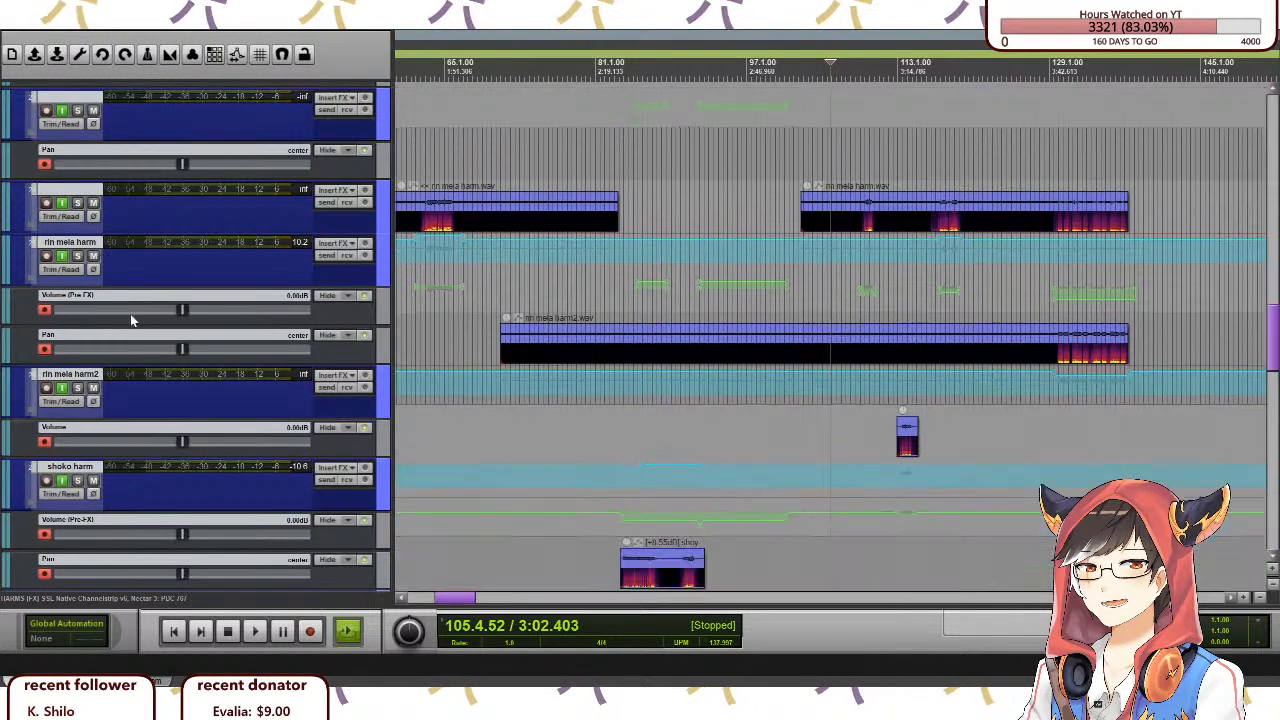
scroll(125, 280, down, 5)
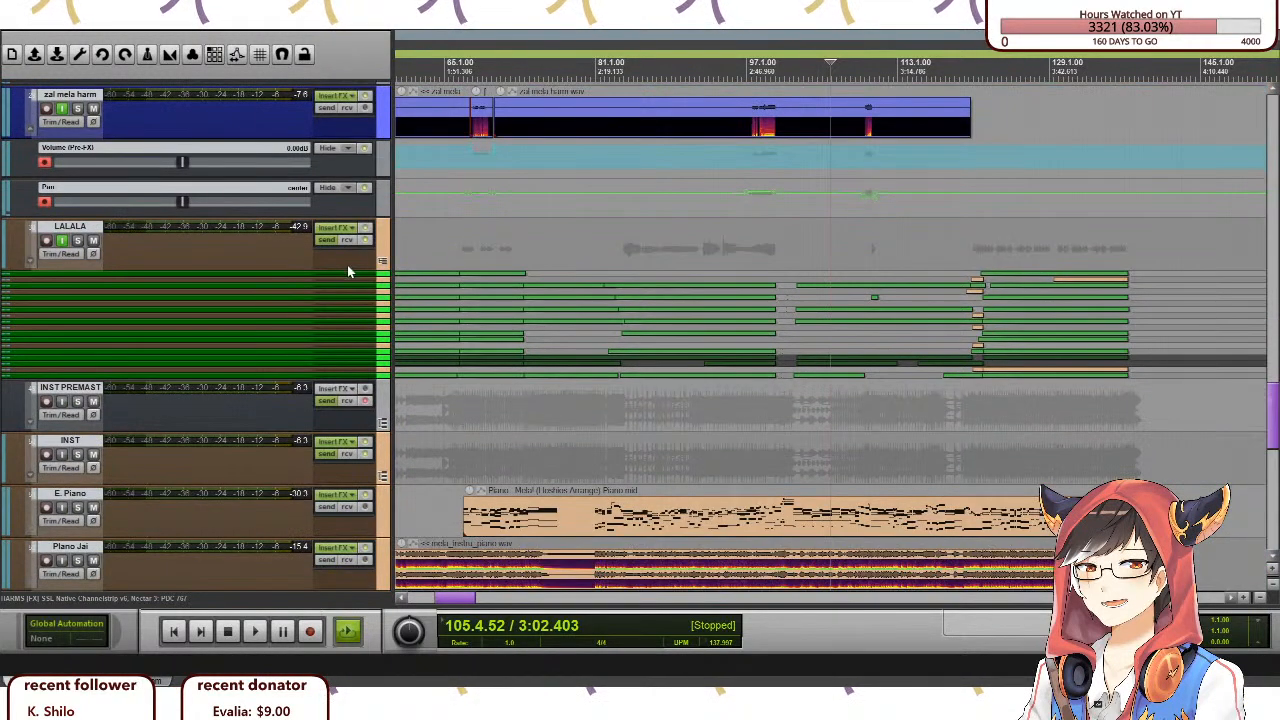
Expand the LALALA folder into full-height ad-lib tracks and place the edit cursor near bar 9.
click(380, 265)
scroll(830, 330, down, 4)
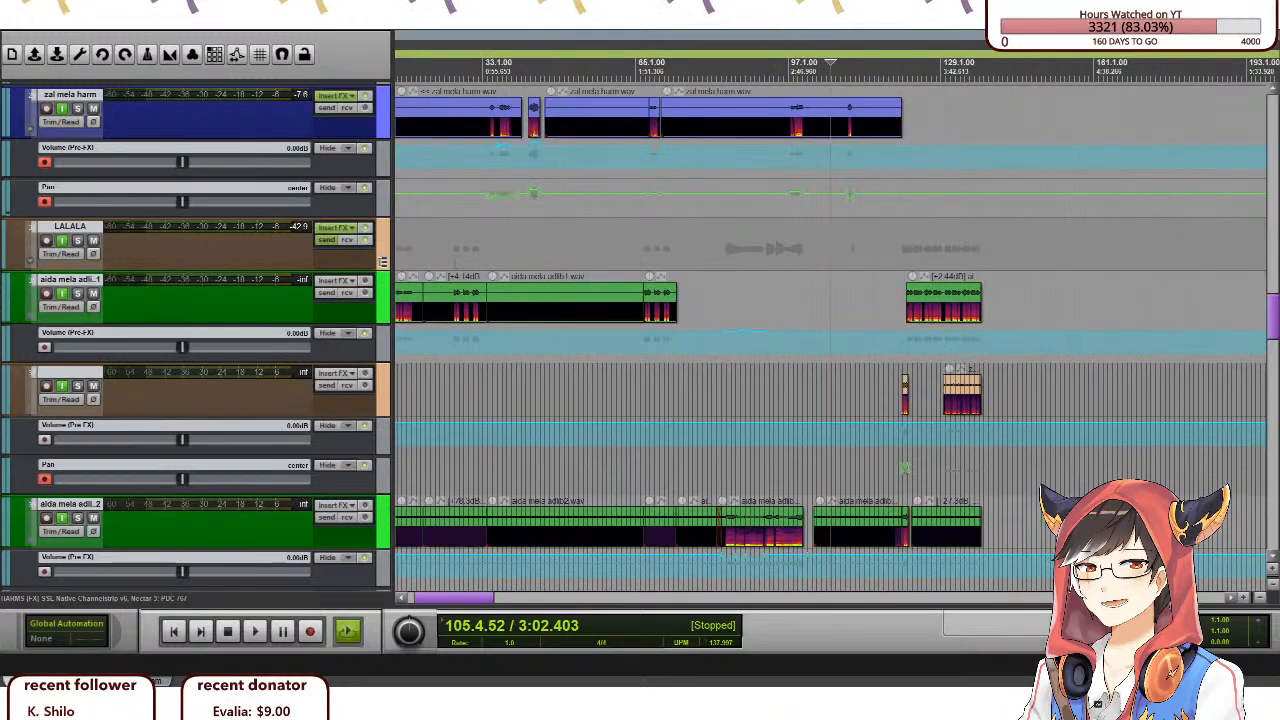
click(418, 252)
scroll(425, 252, up, 5)
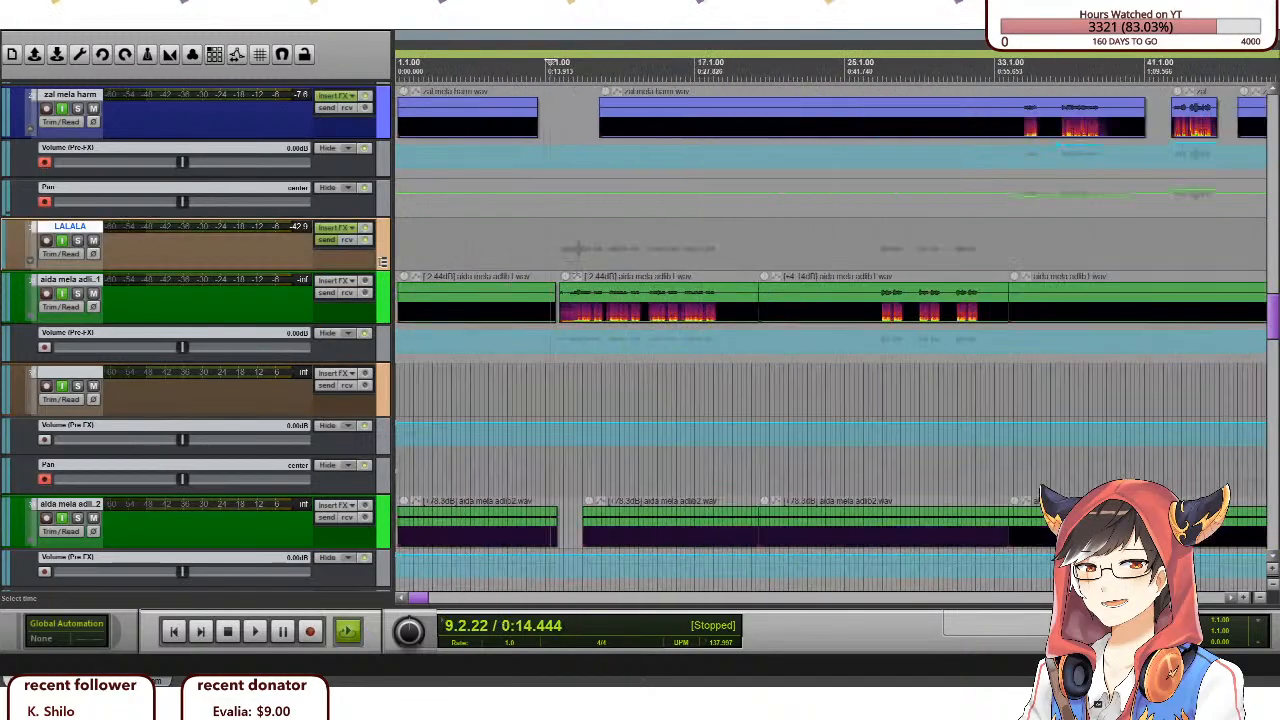
scroll(577, 252, up, 1)
scroll(568, 340, down, 2)
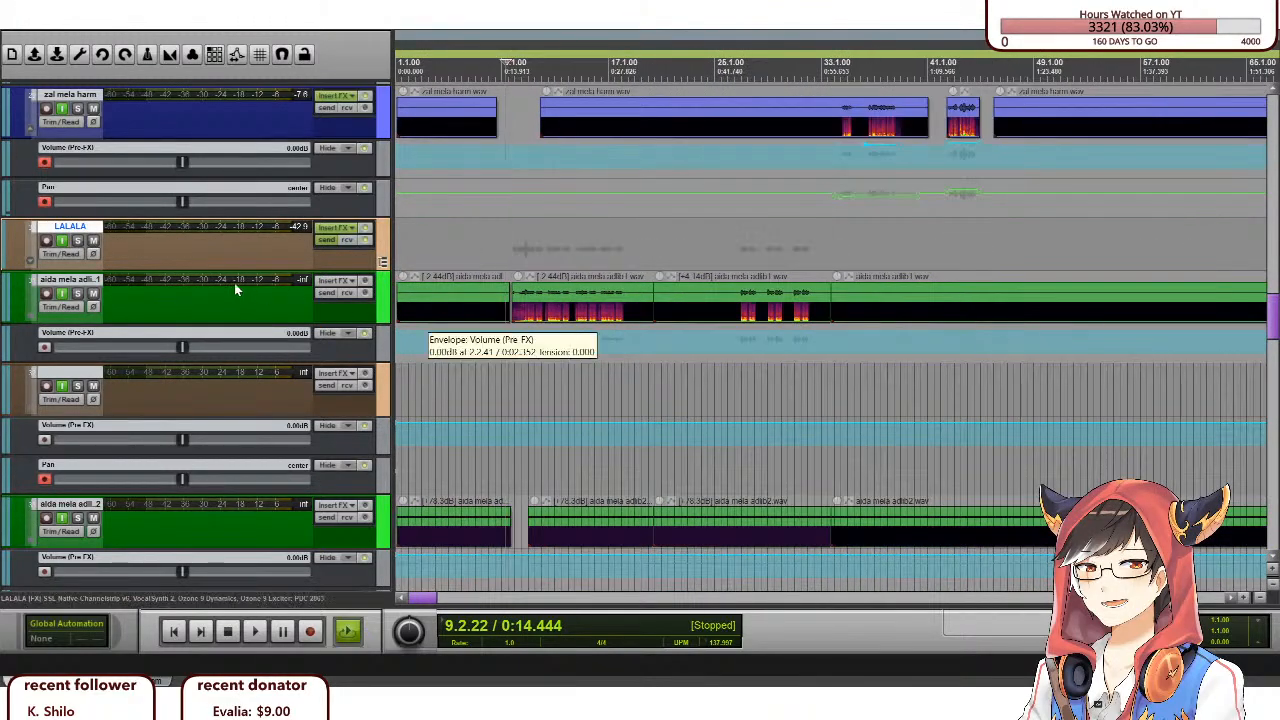
Select the second ad-lib track's clip near bar 12 and look through the LALALA tracks with their volume and pan envelopes.
scroll(234, 283, down, 3)
scroll(233, 283, up, 3)
scroll(602, 325, down, 3)
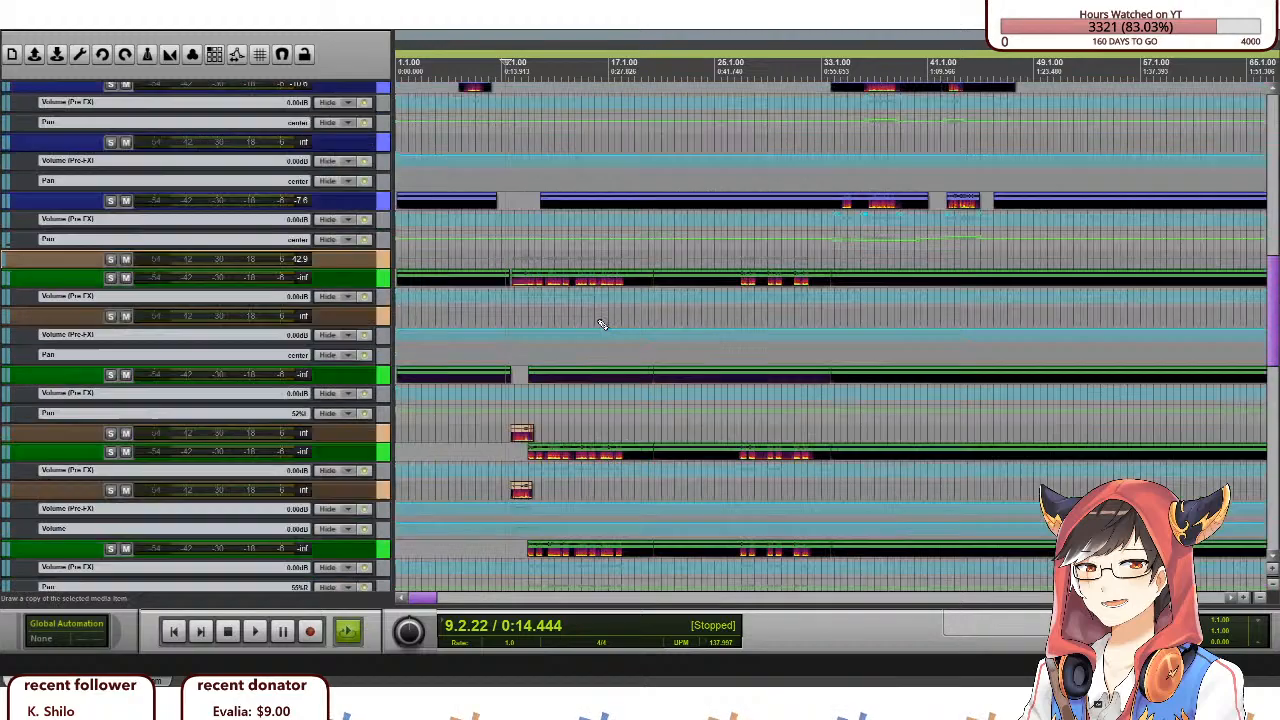
scroll(590, 332, up, 2)
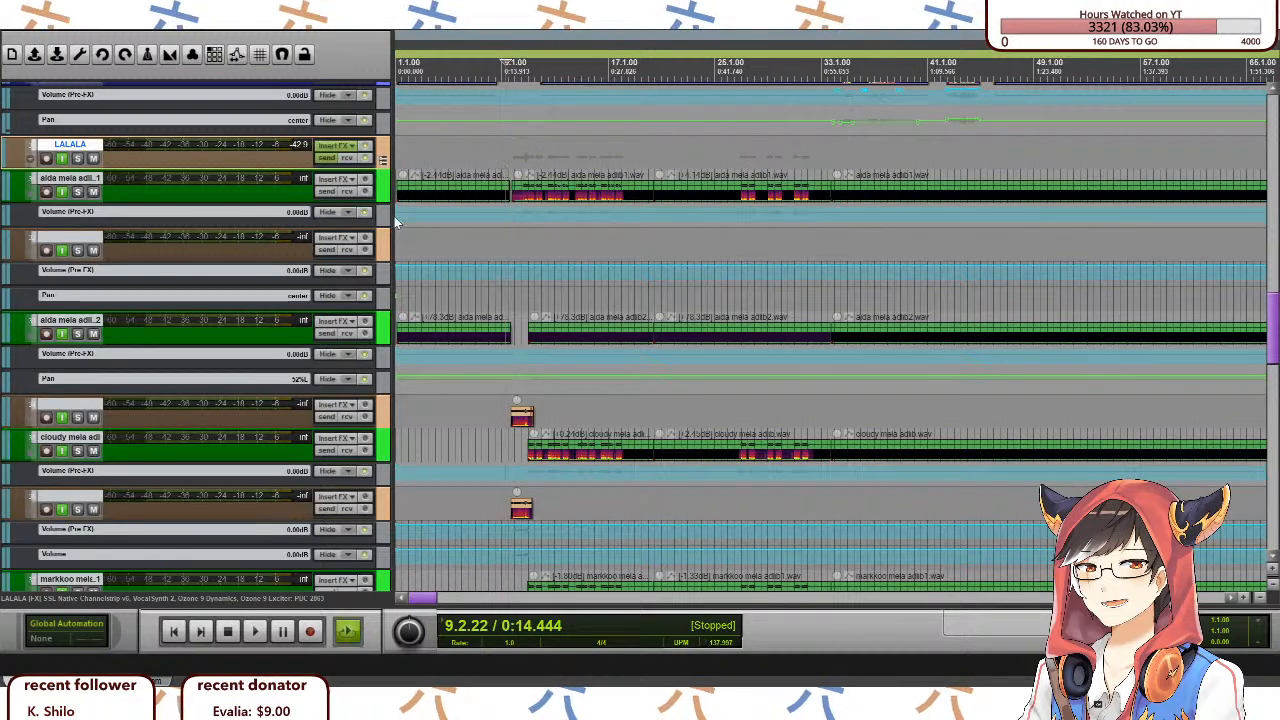
click(551, 320)
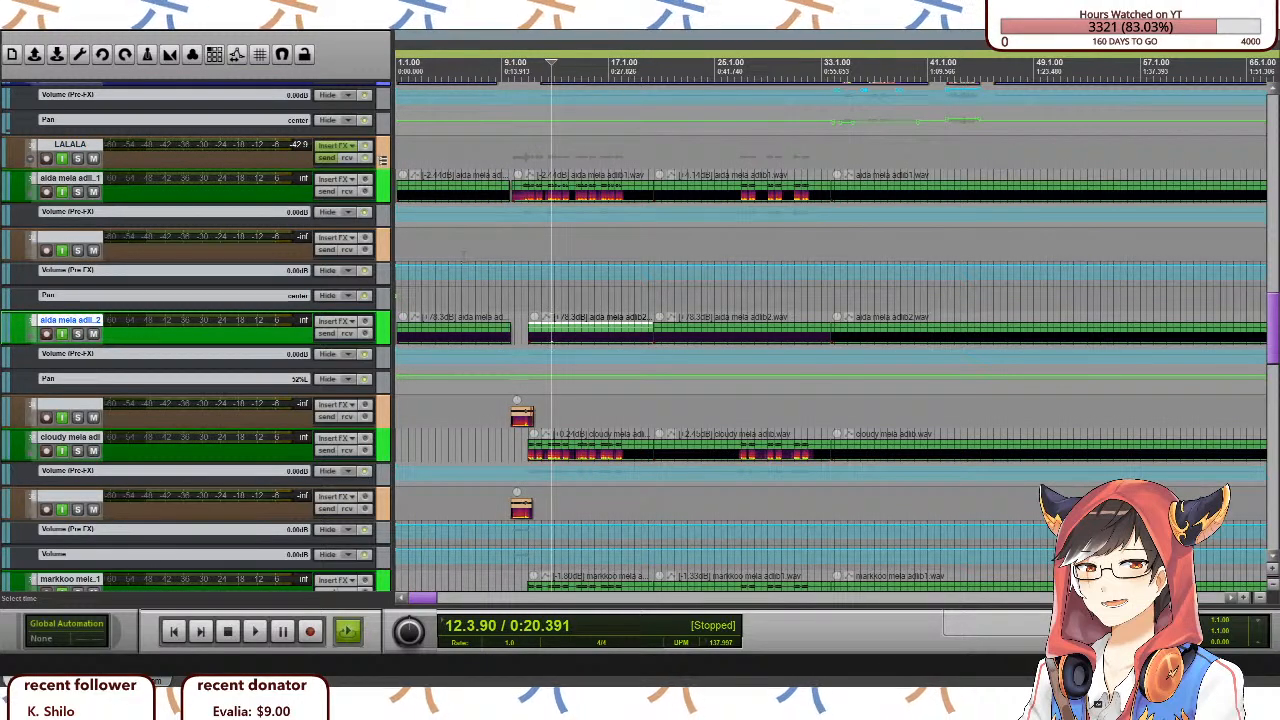
scroll(242, 392, down, 5)
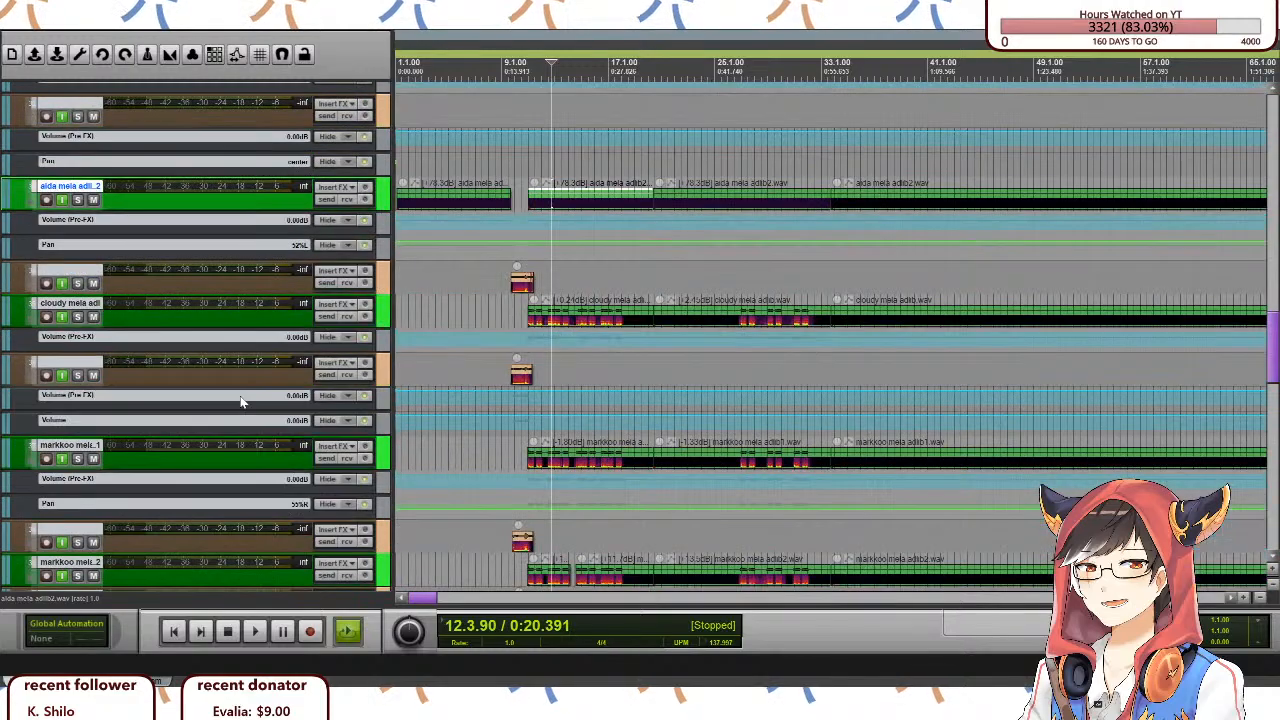
scroll(242, 392, down, 3)
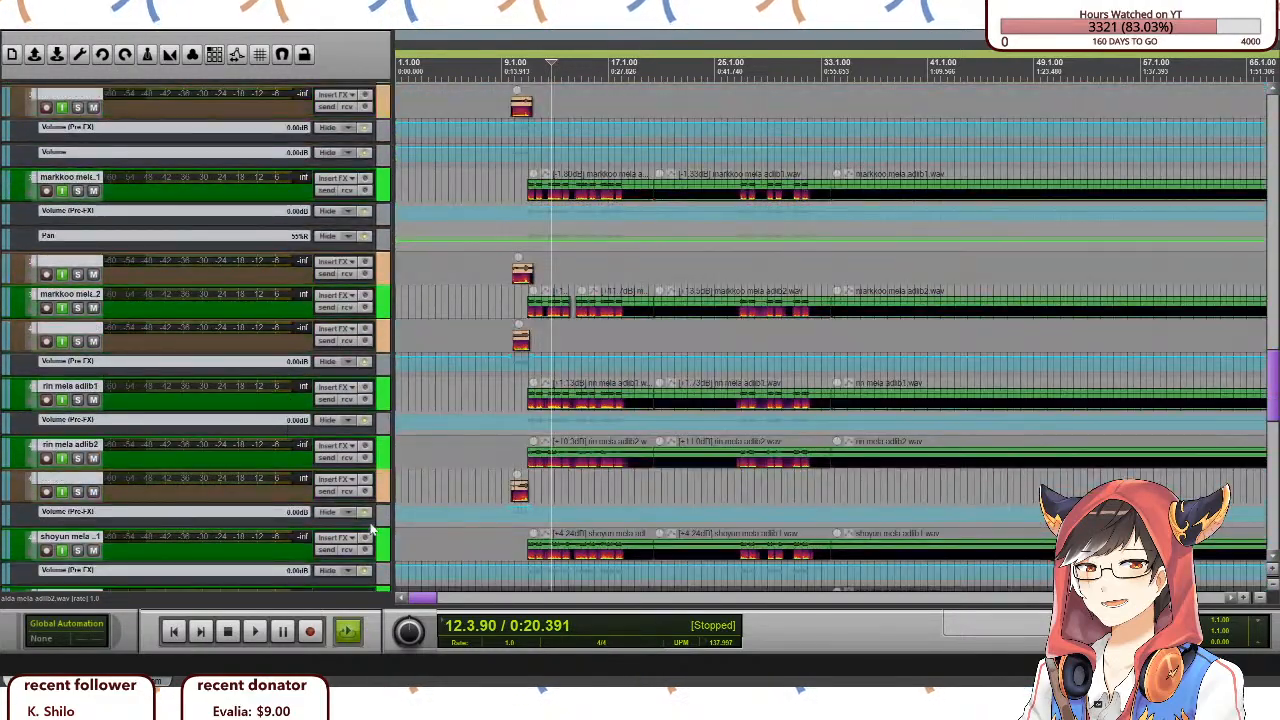
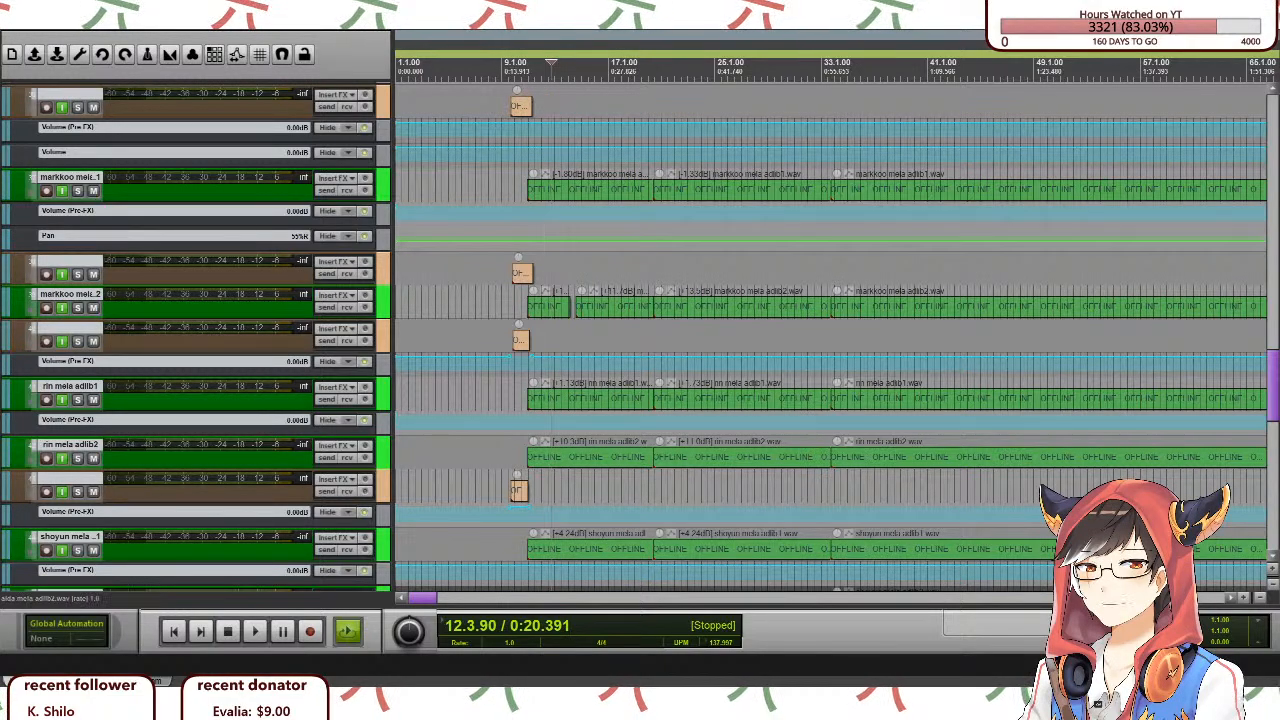
Place the edit cursor near bar 9 and examine the short clips on the unnamed tracks that precede the ad-libs.
click(516, 188)
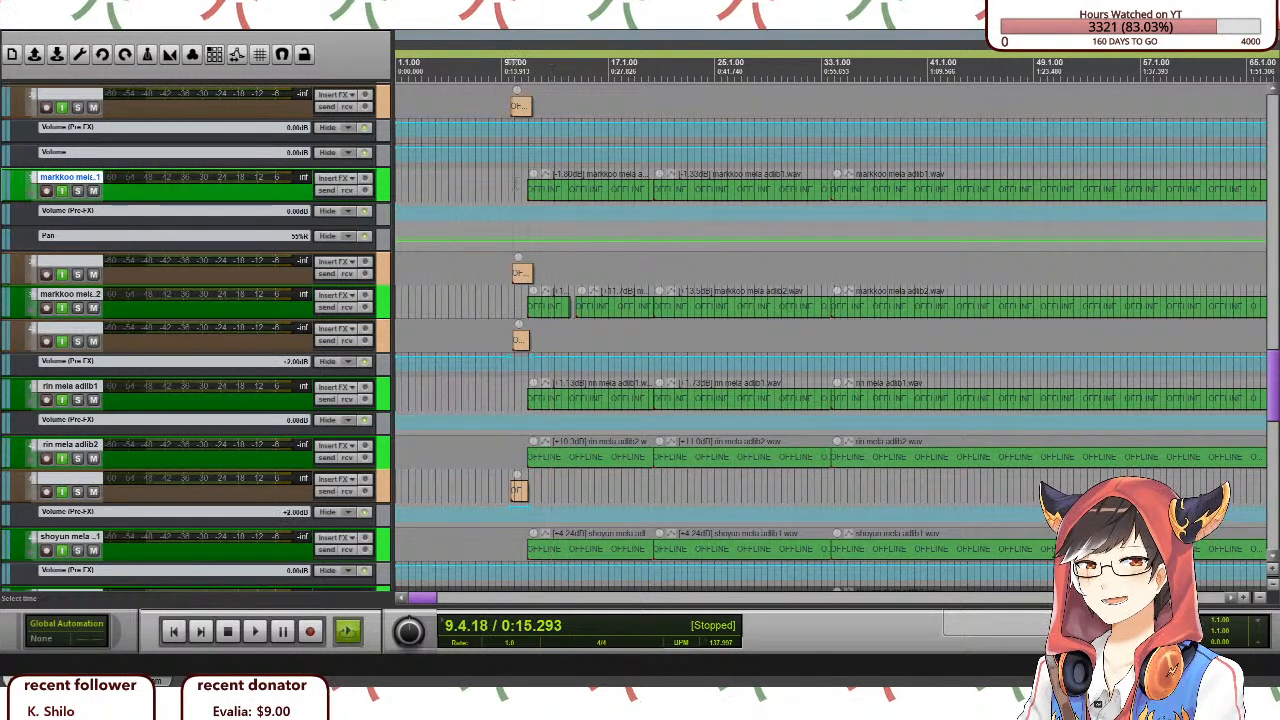
scroll(522, 223, up, 3)
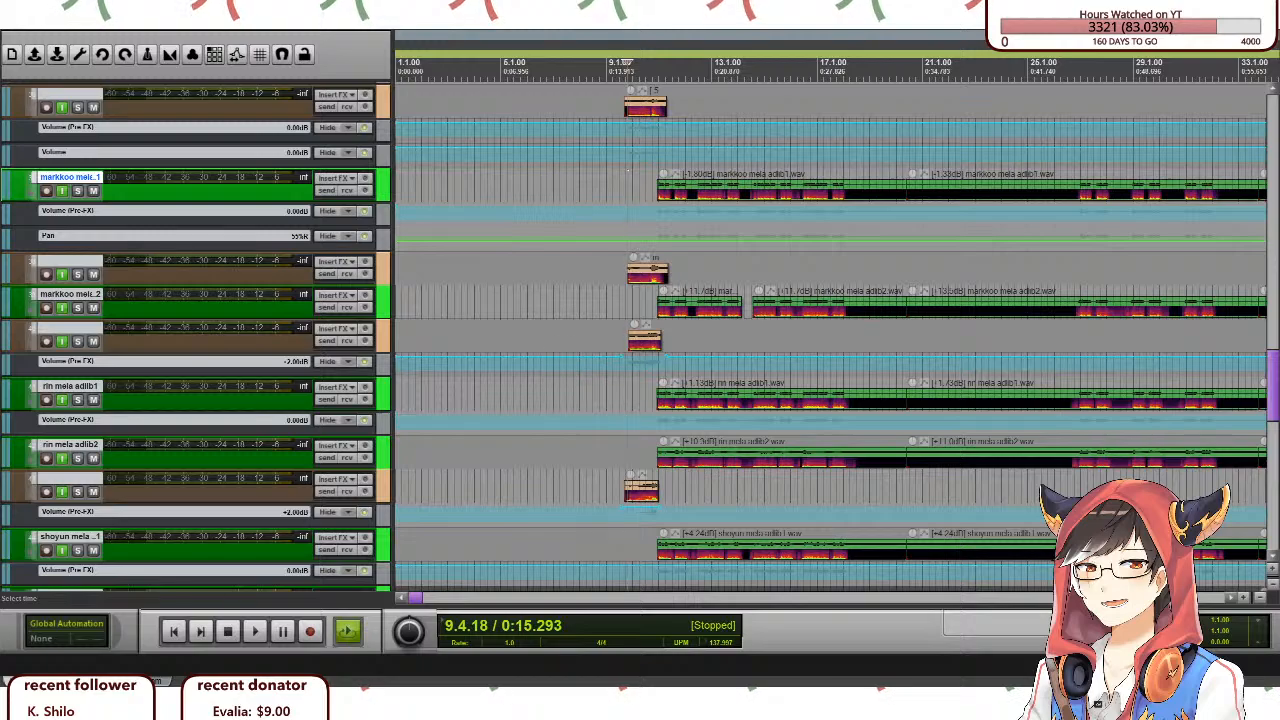
scroll(628, 345, down, 3)
scroll(288, 325, down, 3)
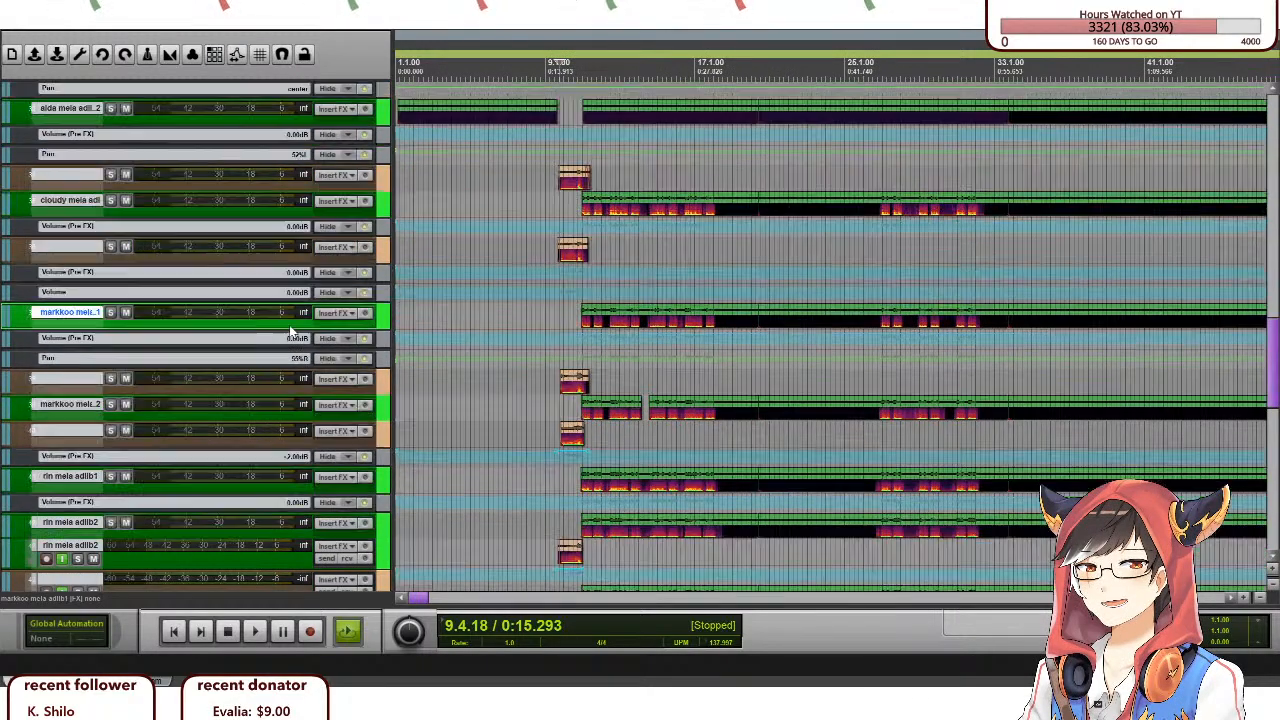
scroll(290, 328, down, 2)
scroll(290, 328, up, 3)
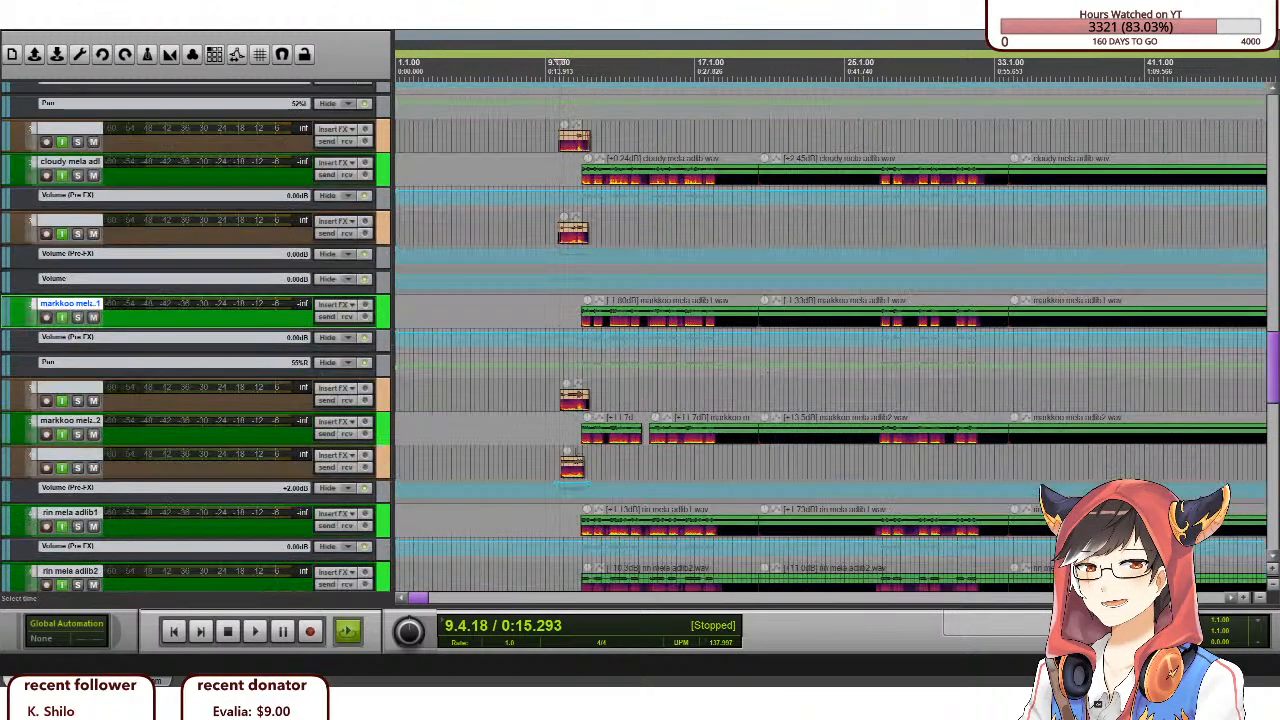
scroll(830, 370, up, 2)
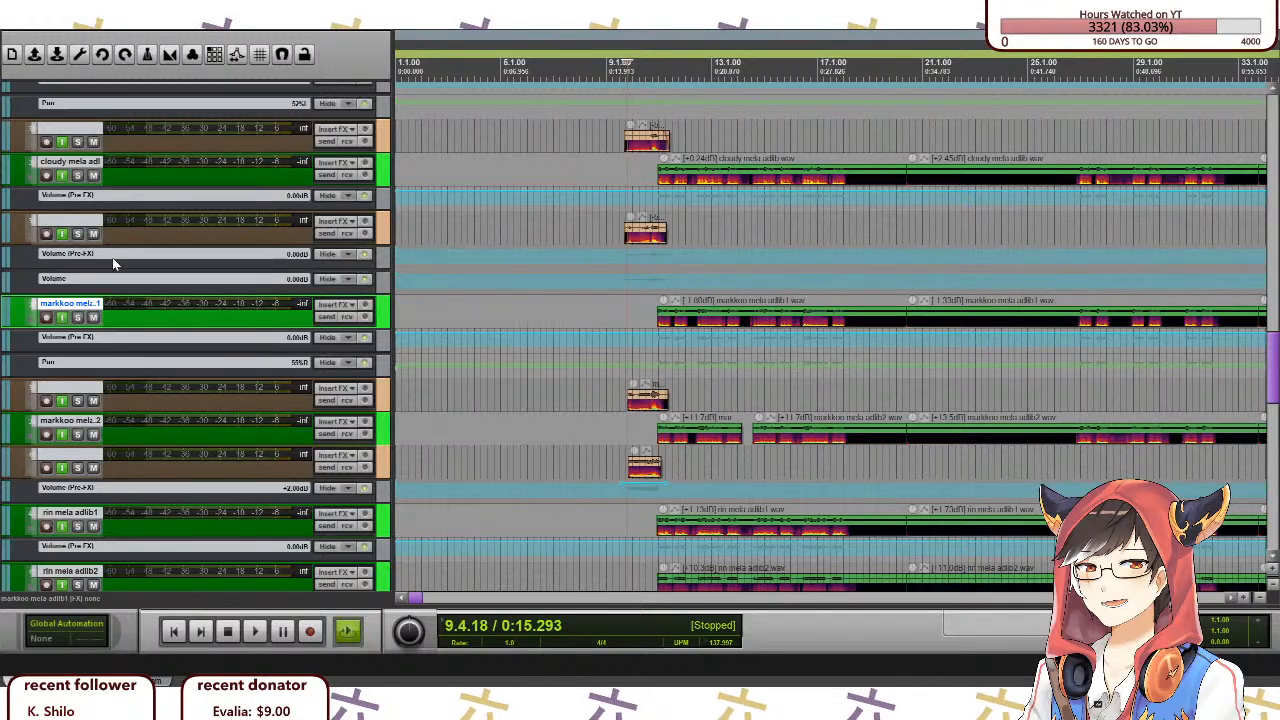
Solo the LALALA group and start playback from just before bar 9.
scroll(112, 257, up, 10)
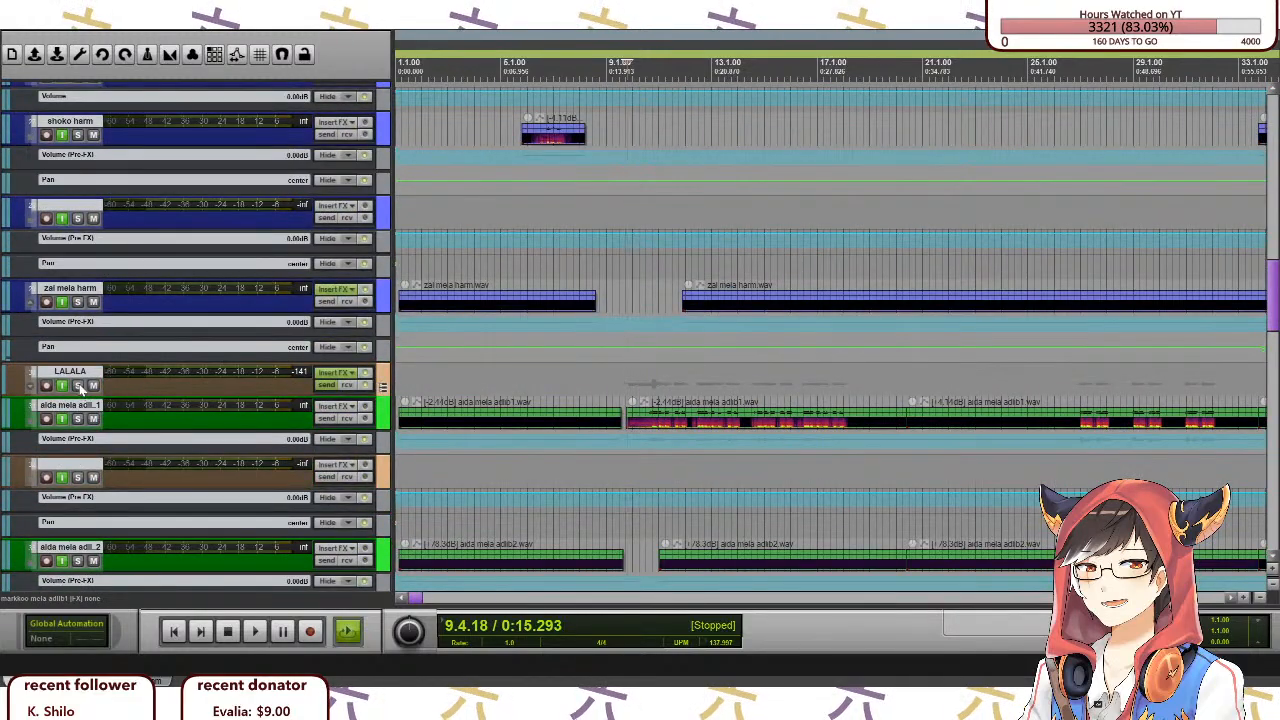
scroll(78, 410, down, 5)
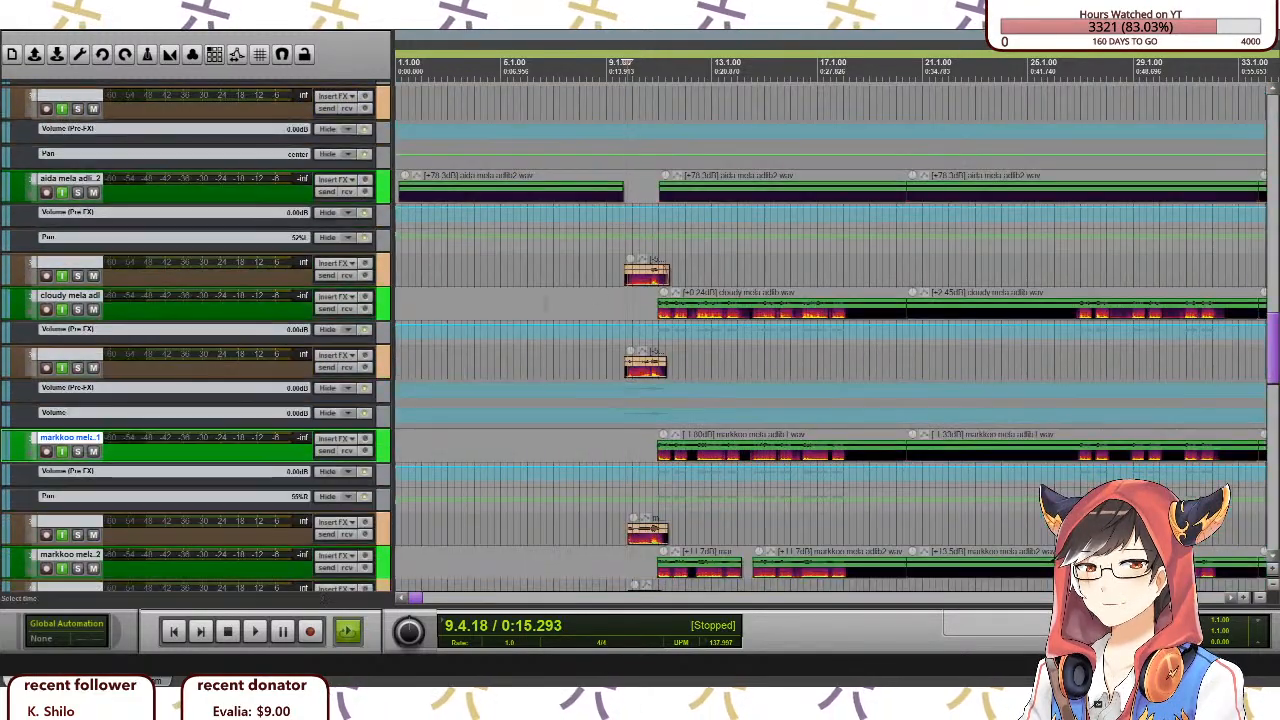
click(598, 312)
scroll(148, 340, down, 1)
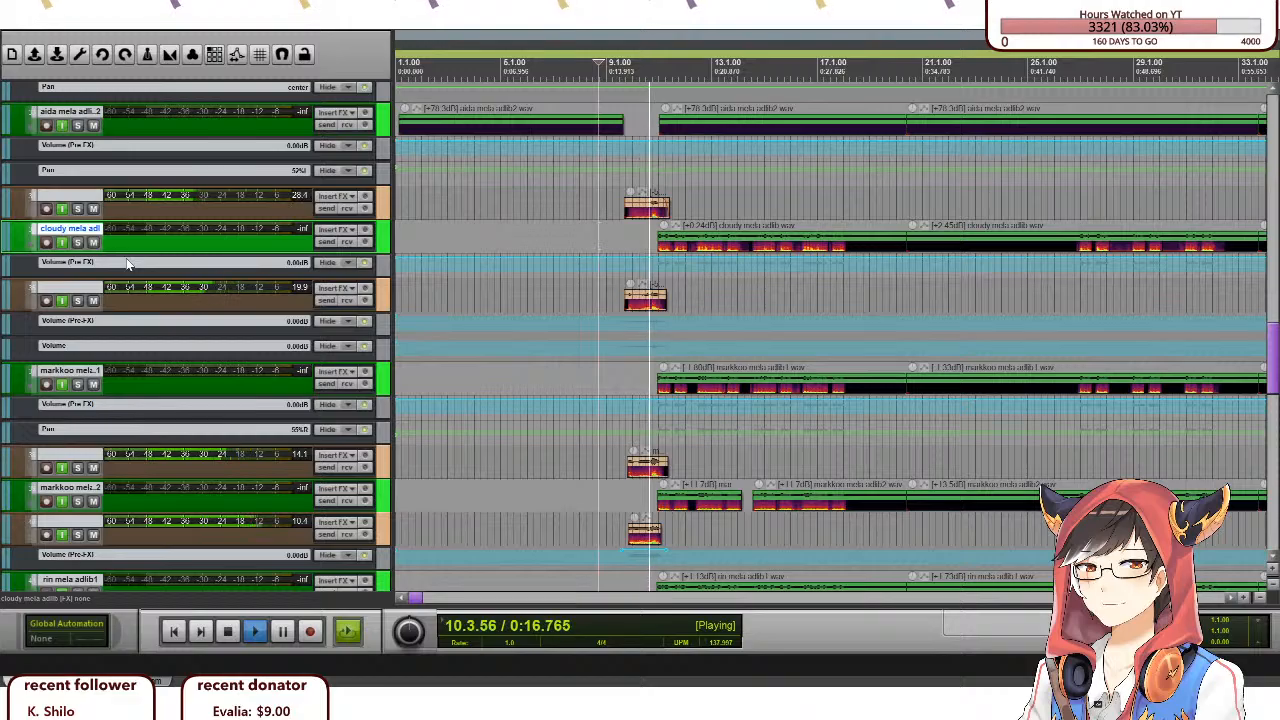
Follow the levels of the individual LALALA ad-lib tracks during playback, down to the instrumental group and back.
scroll(134, 295, down, 5)
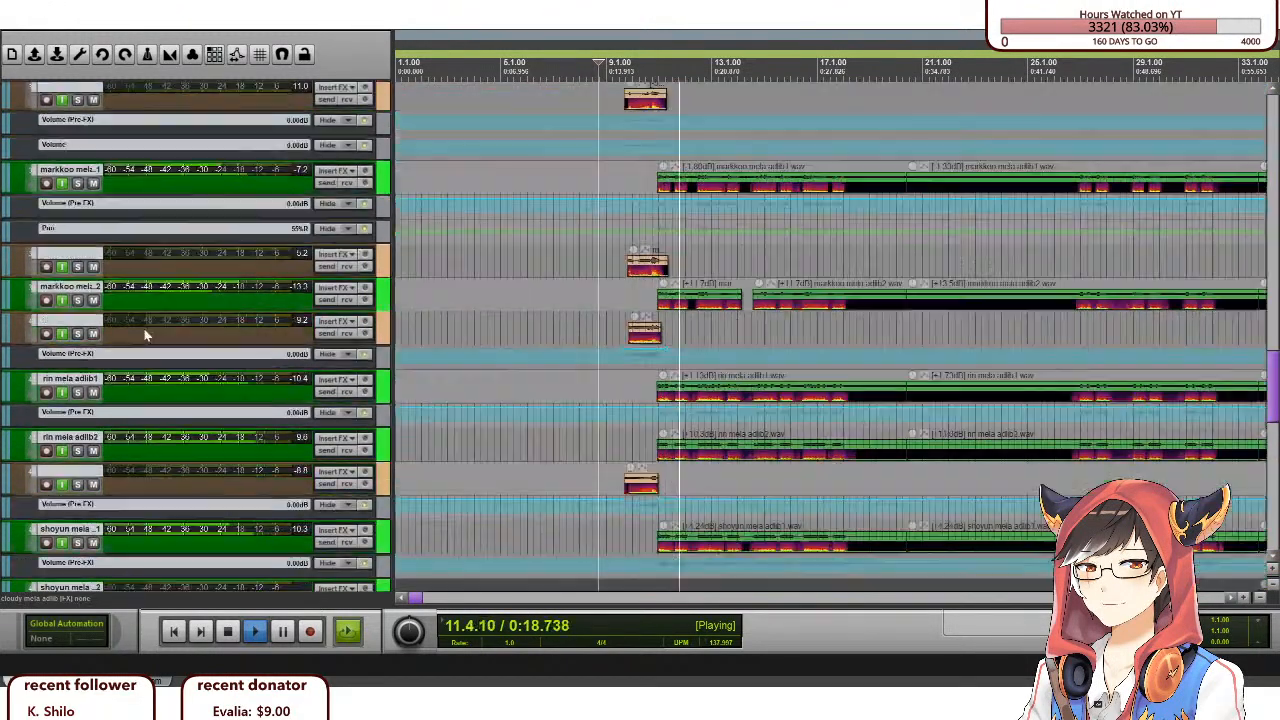
scroll(145, 340, down, 2)
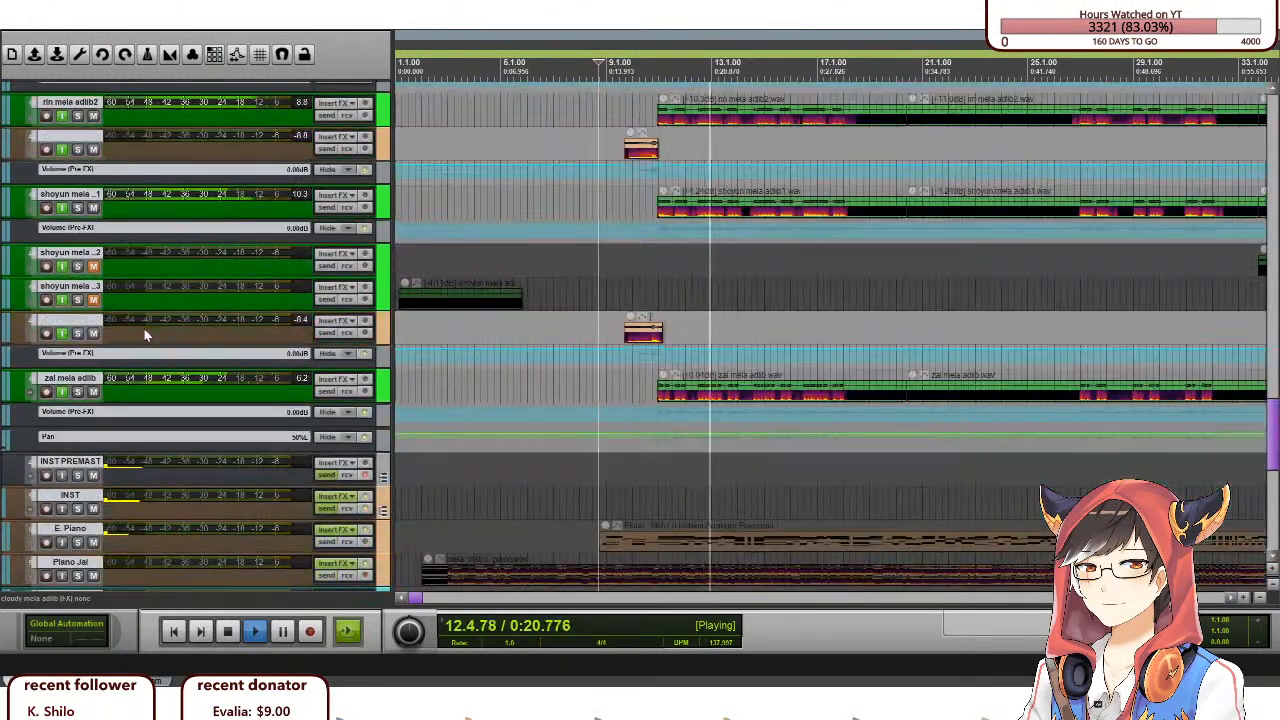
scroll(150, 361, up, 2)
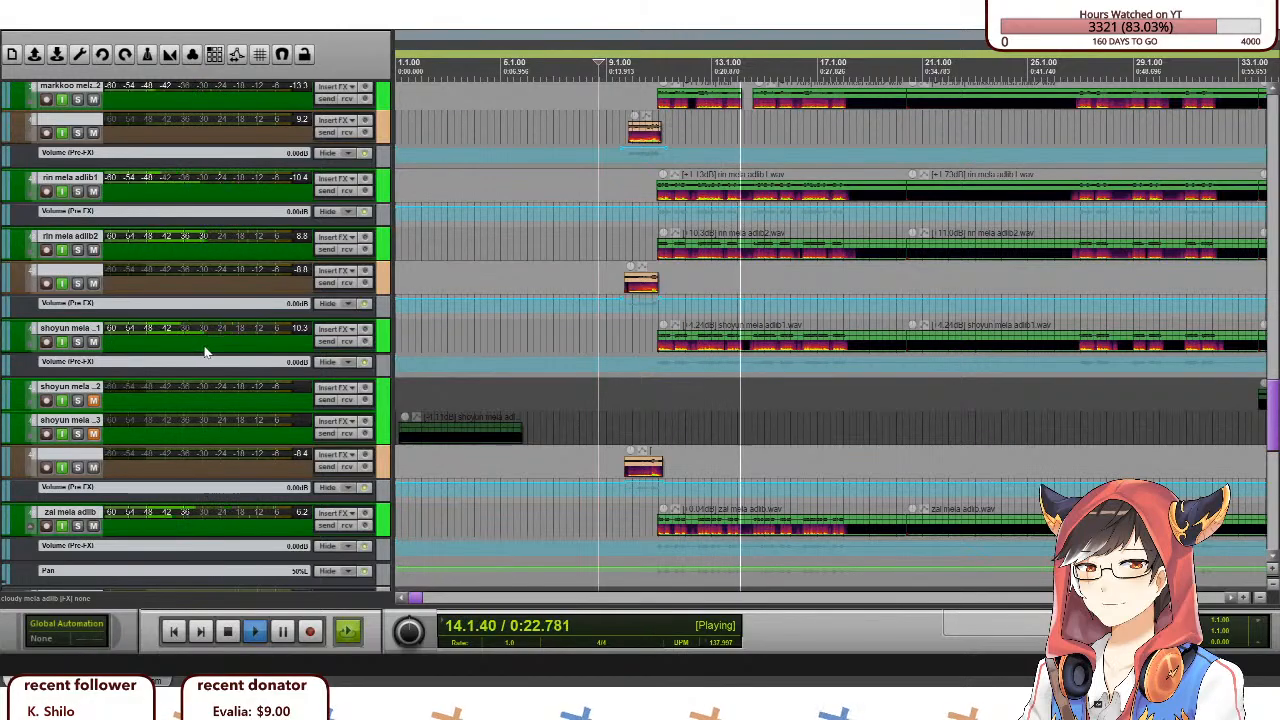
scroll(206, 351, down, 2)
scroll(207, 348, up, 3)
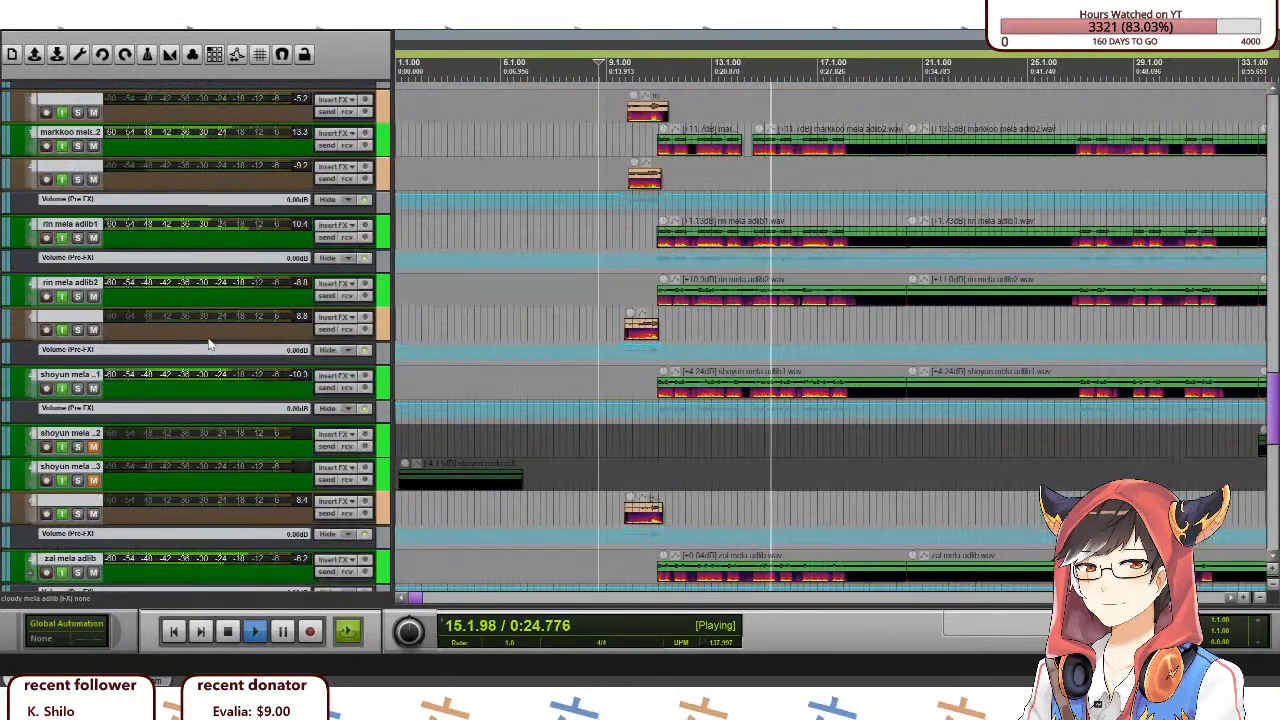
scroll(208, 344, down, 2)
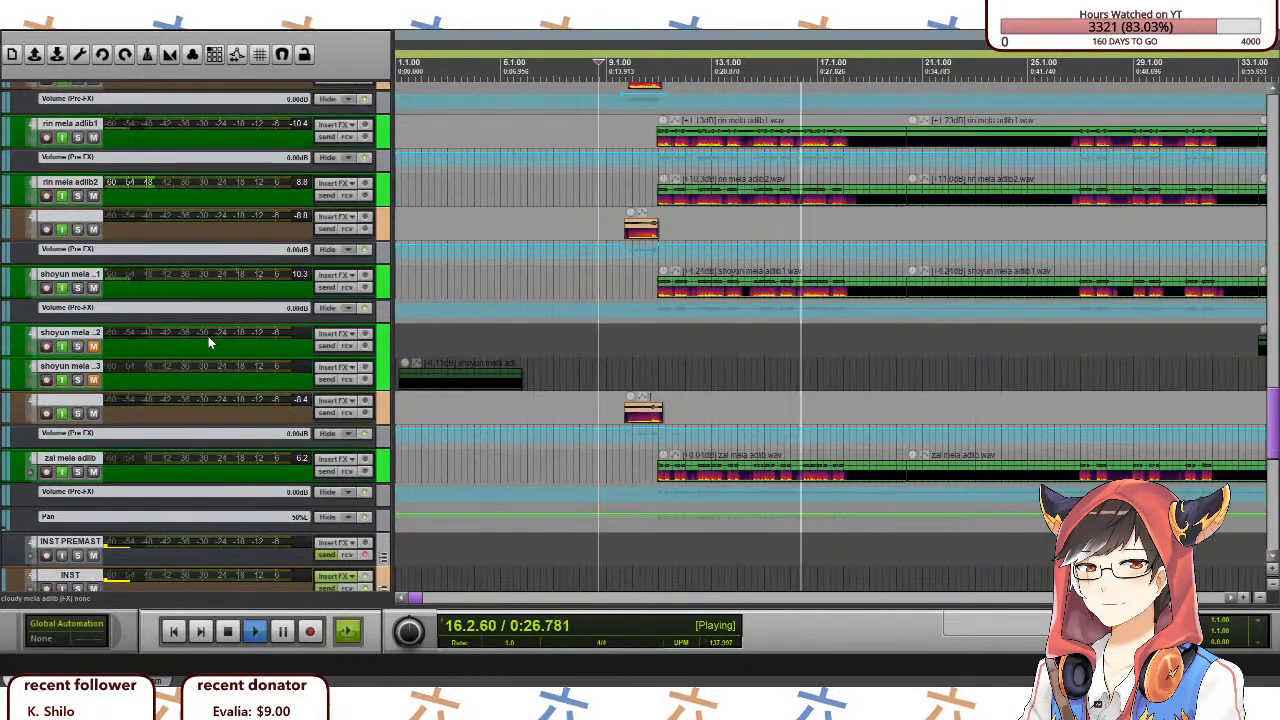
scroll(208, 343, up, 2)
scroll(208, 342, up, 6)
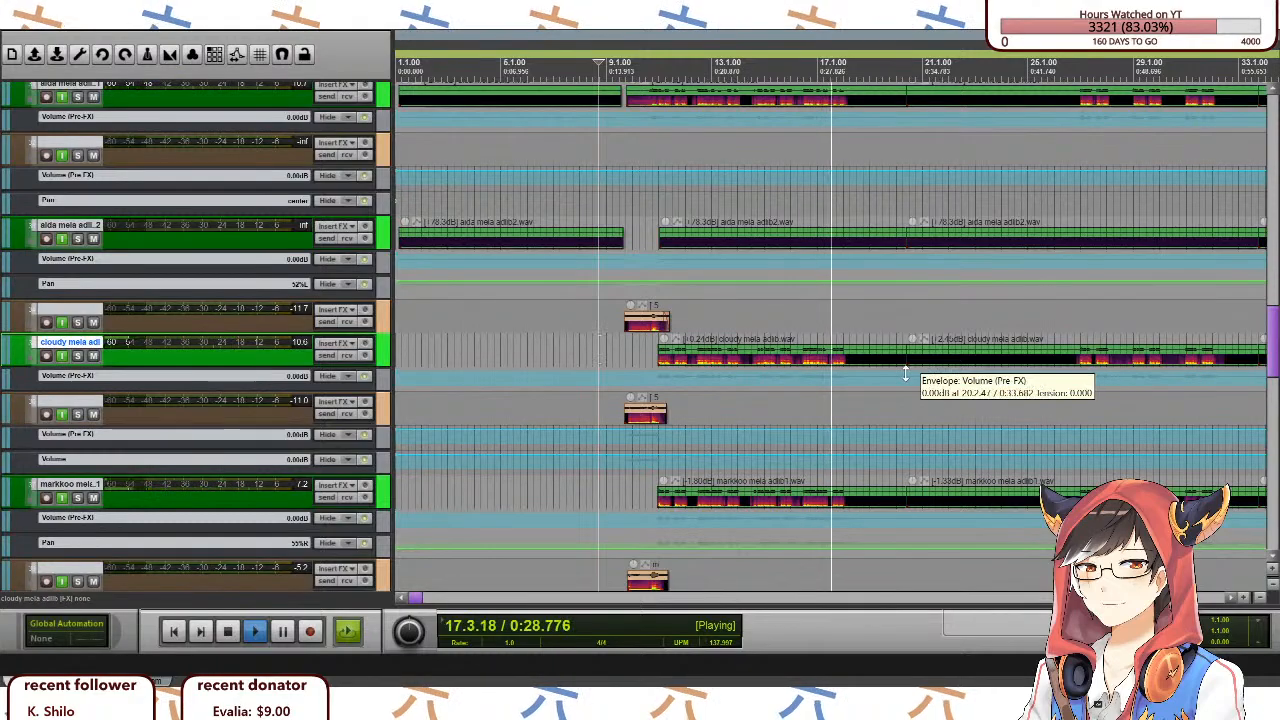
Move the edit cursor to about bar 10, stop playback and return to the LALALA group track.
scroll(900, 368, down, 2)
click(523, 149)
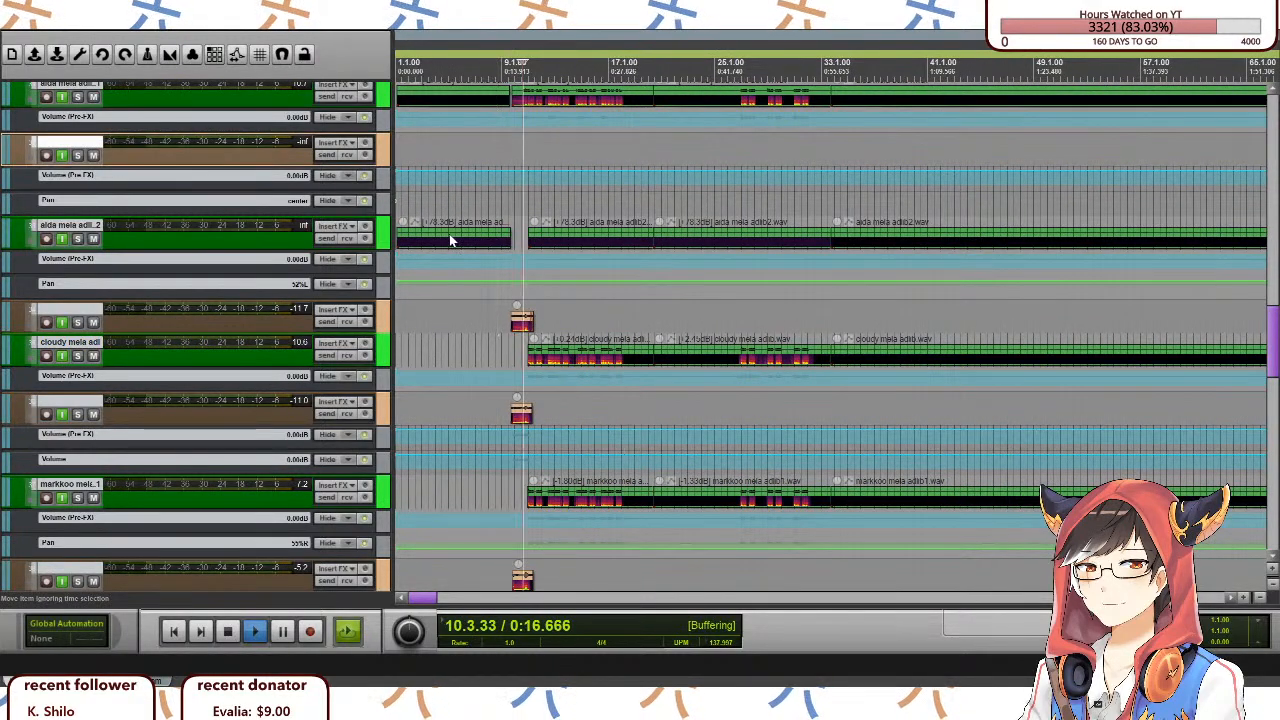
key(space)
scroll(200, 310, up, 2)
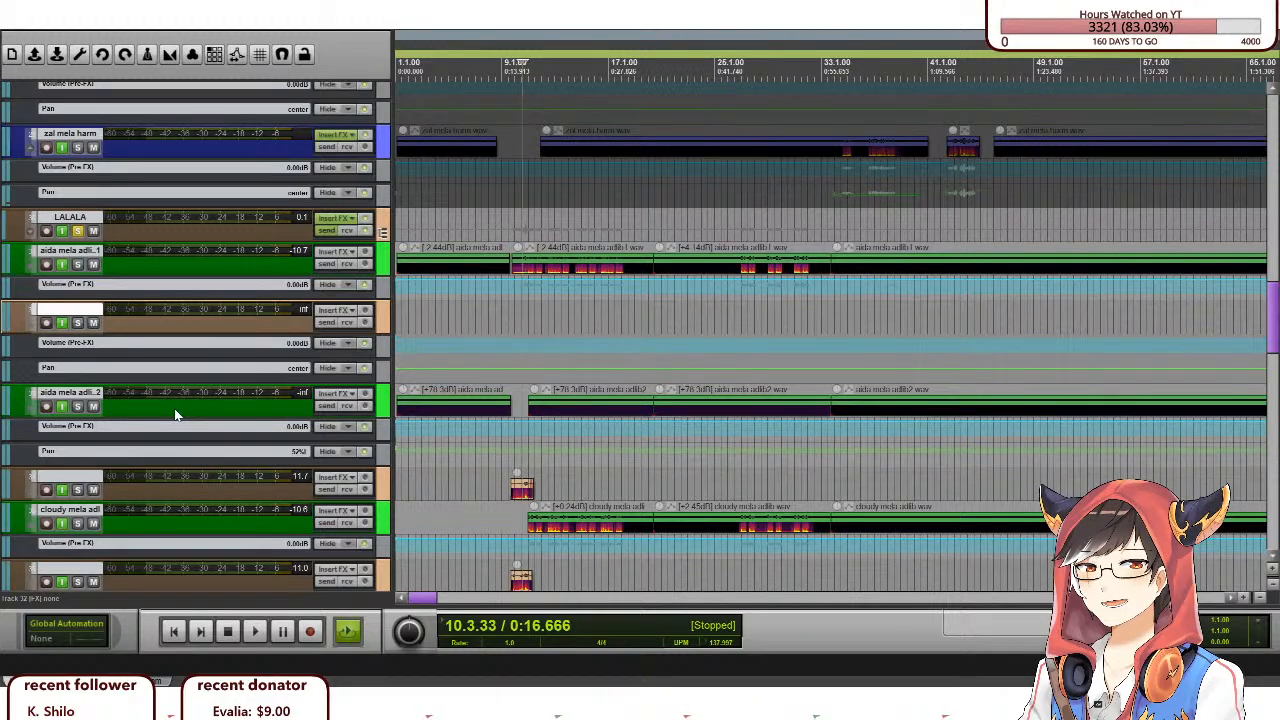
Examine how the short clips and ad-lib clips under LALALA are spread over the whole song.
scroll(168, 420, down, 10)
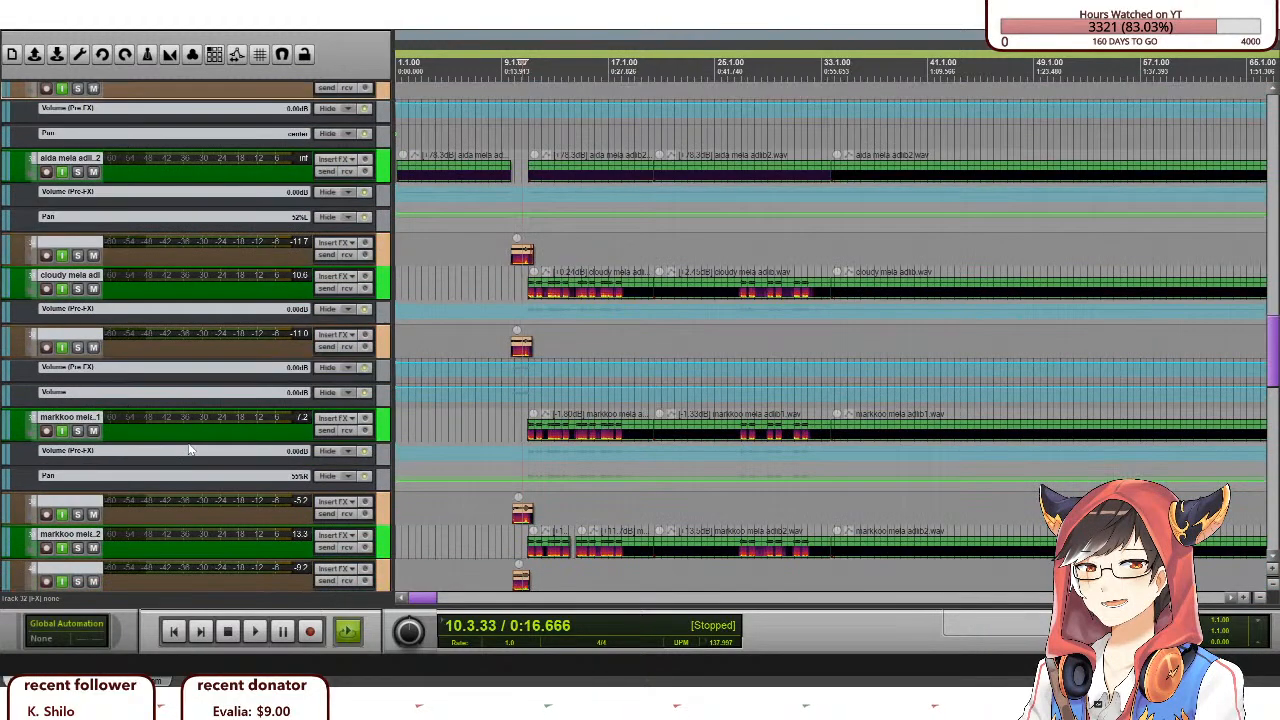
scroll(195, 450, down, 8)
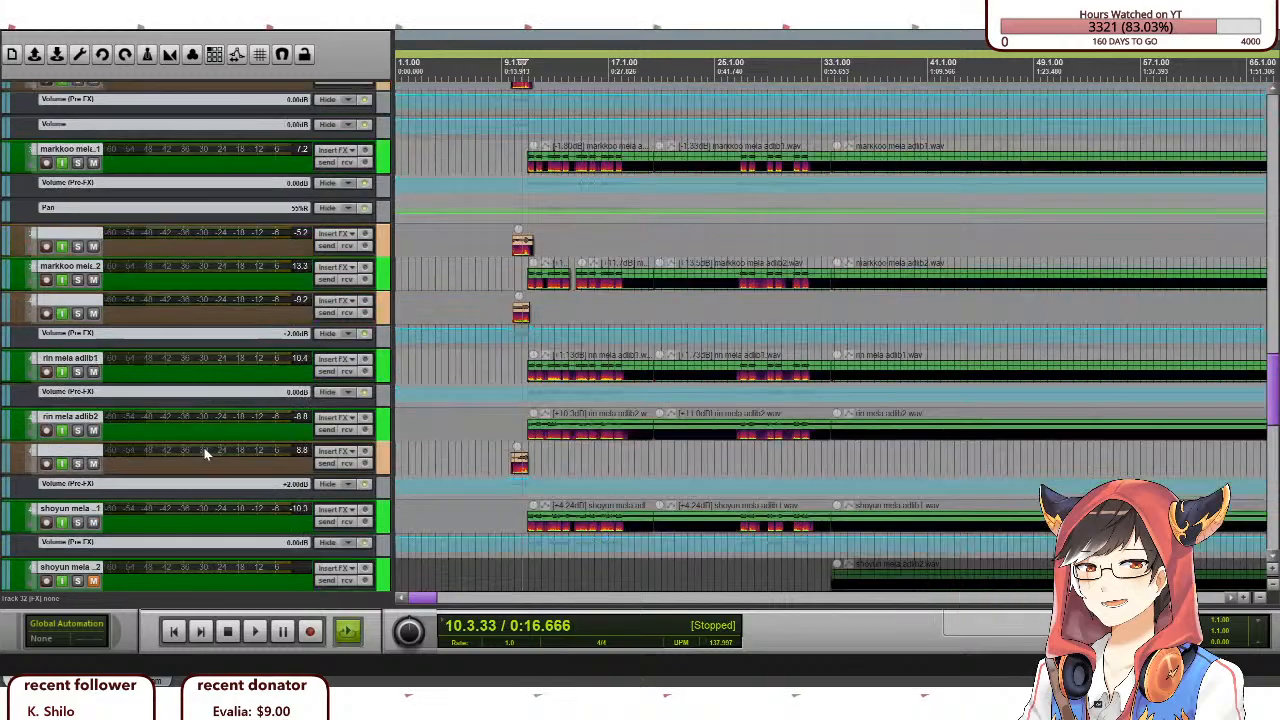
scroll(230, 240, up, 1)
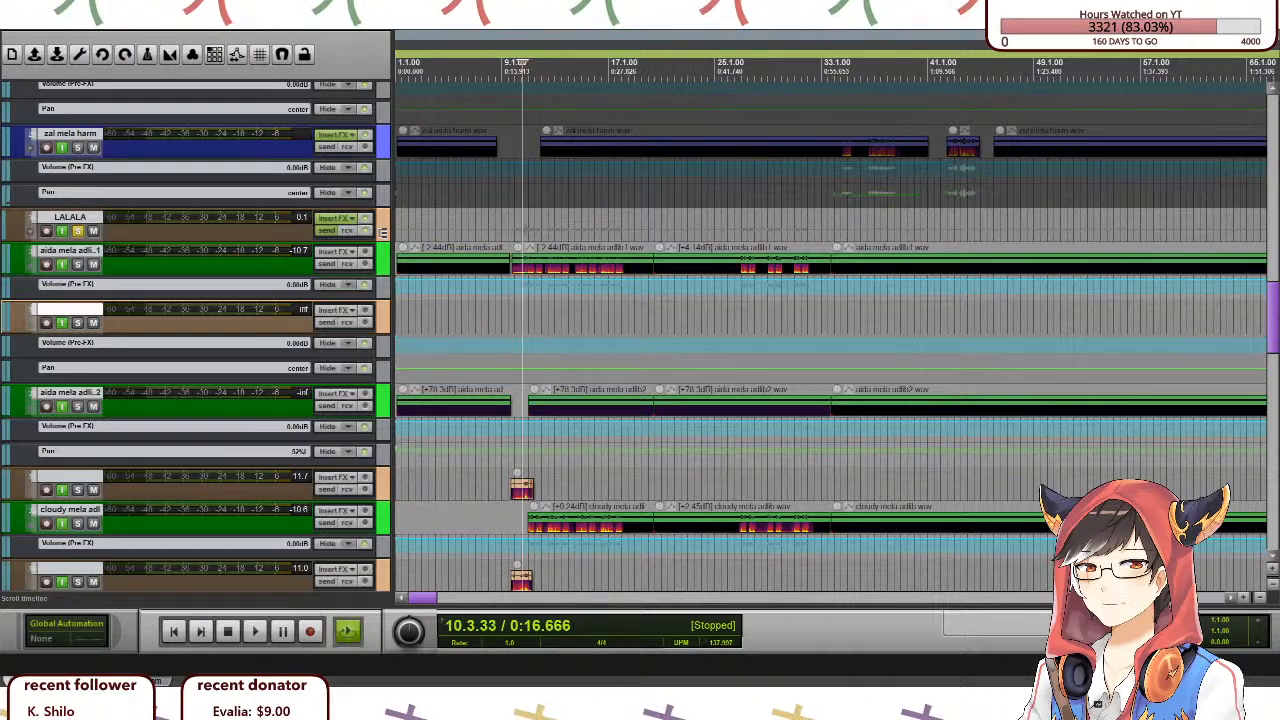
scroll(167, 283, down, 2)
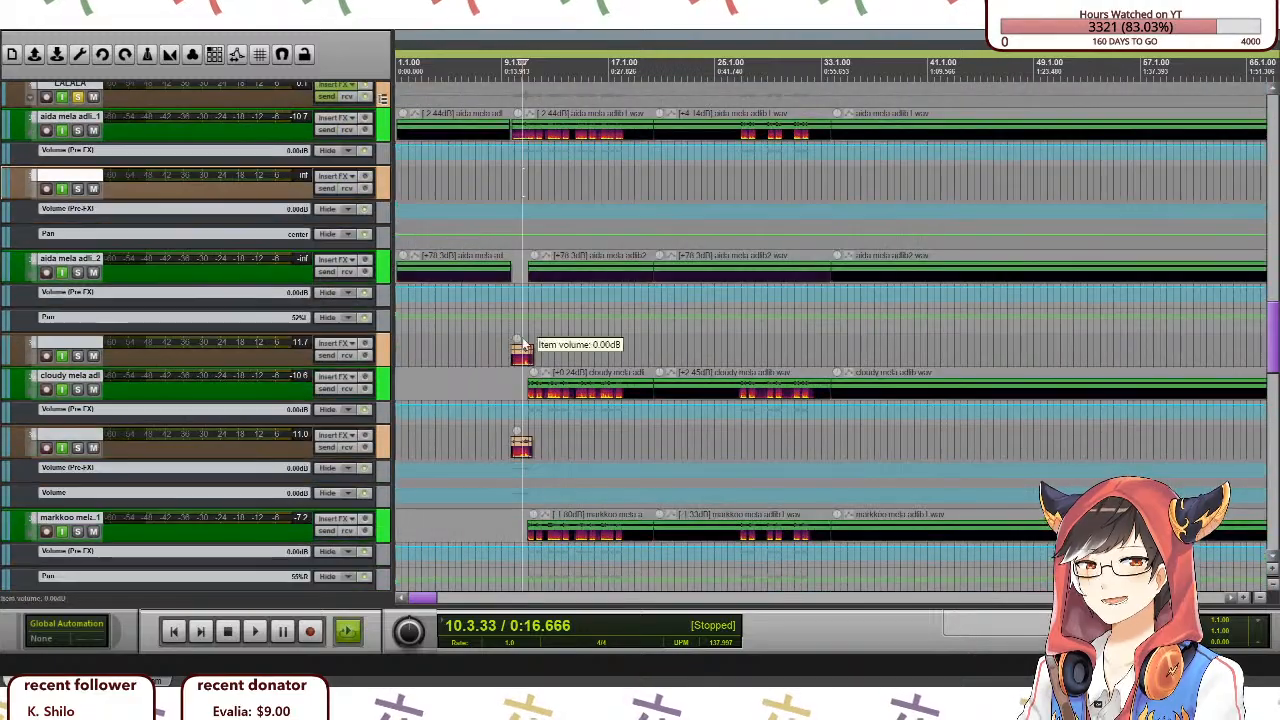
scroll(527, 344, down, 5)
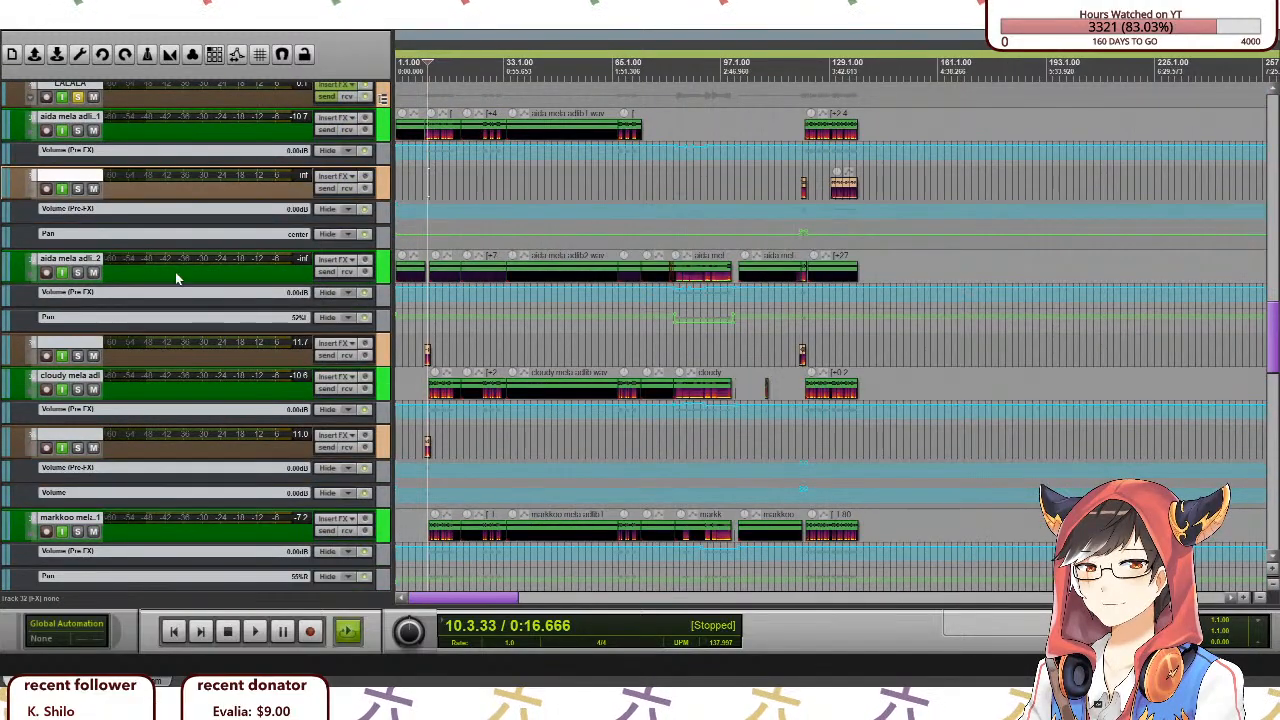
Go back to the start of the track list to view the master, reverb, delay and vocal buses.
scroll(412, 279, up, 3)
scroll(169, 275, up, 6)
scroll(217, 313, up, 10)
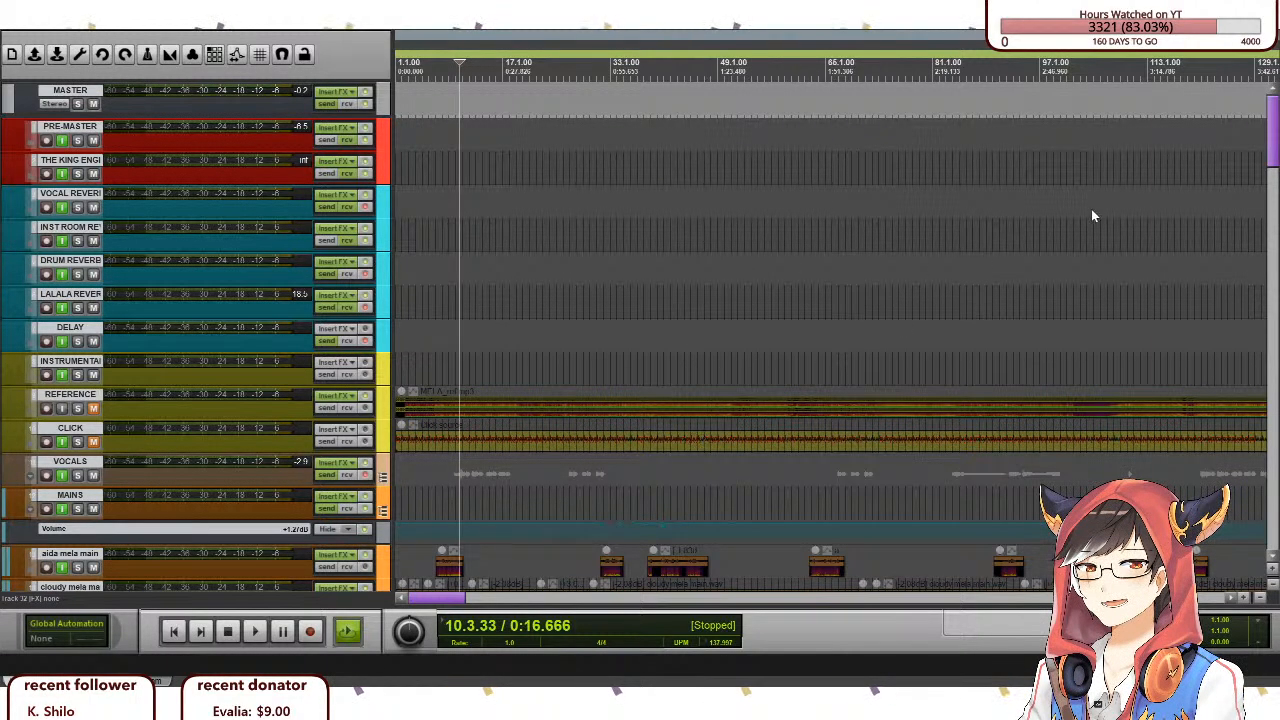
Look through the track list from the buses past the harmonies to the green ad-lib tracks and their clip layout.
scroll(270, 441, down, 15)
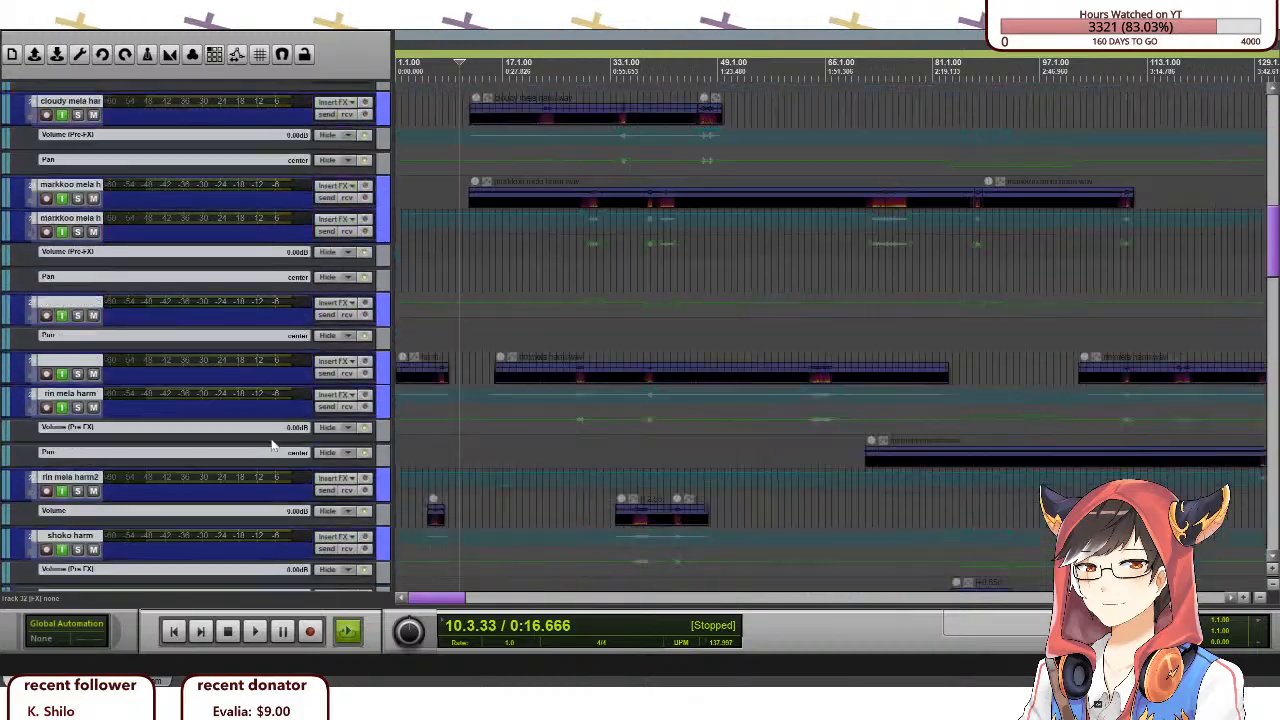
scroll(271, 443, down, 5)
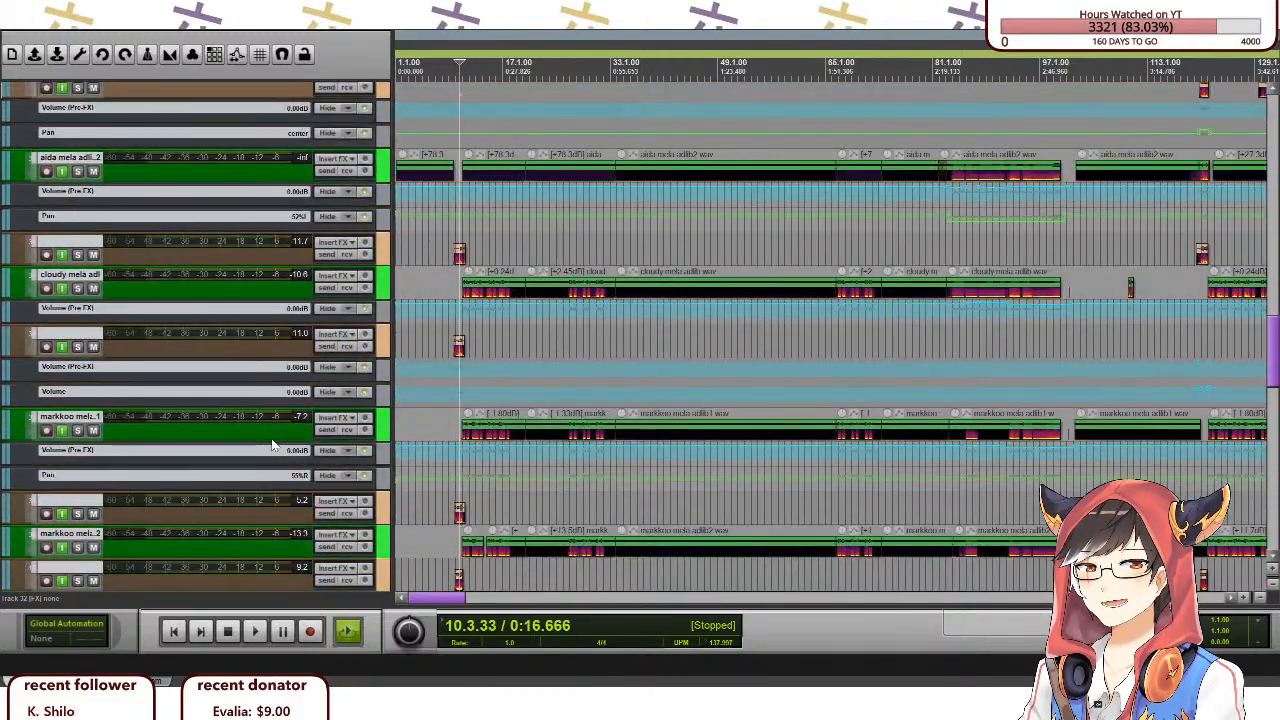
scroll(340, 330, down, 4)
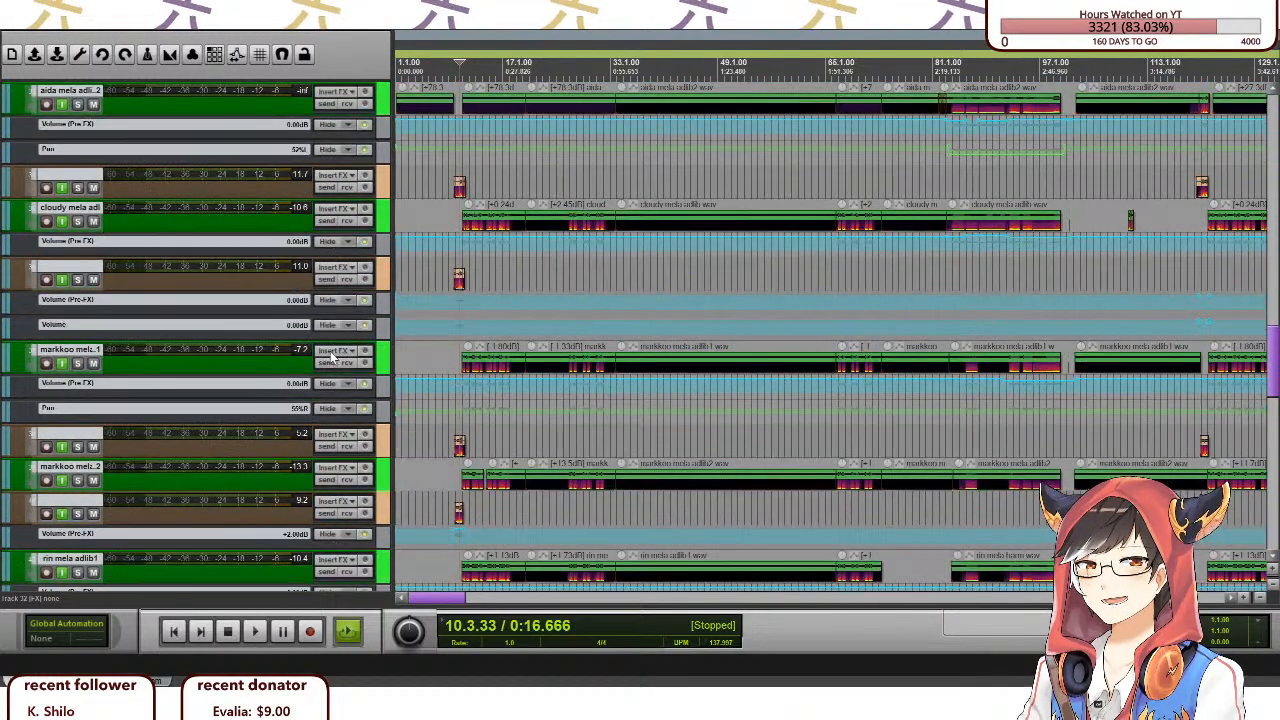
scroll(333, 352, down, 6)
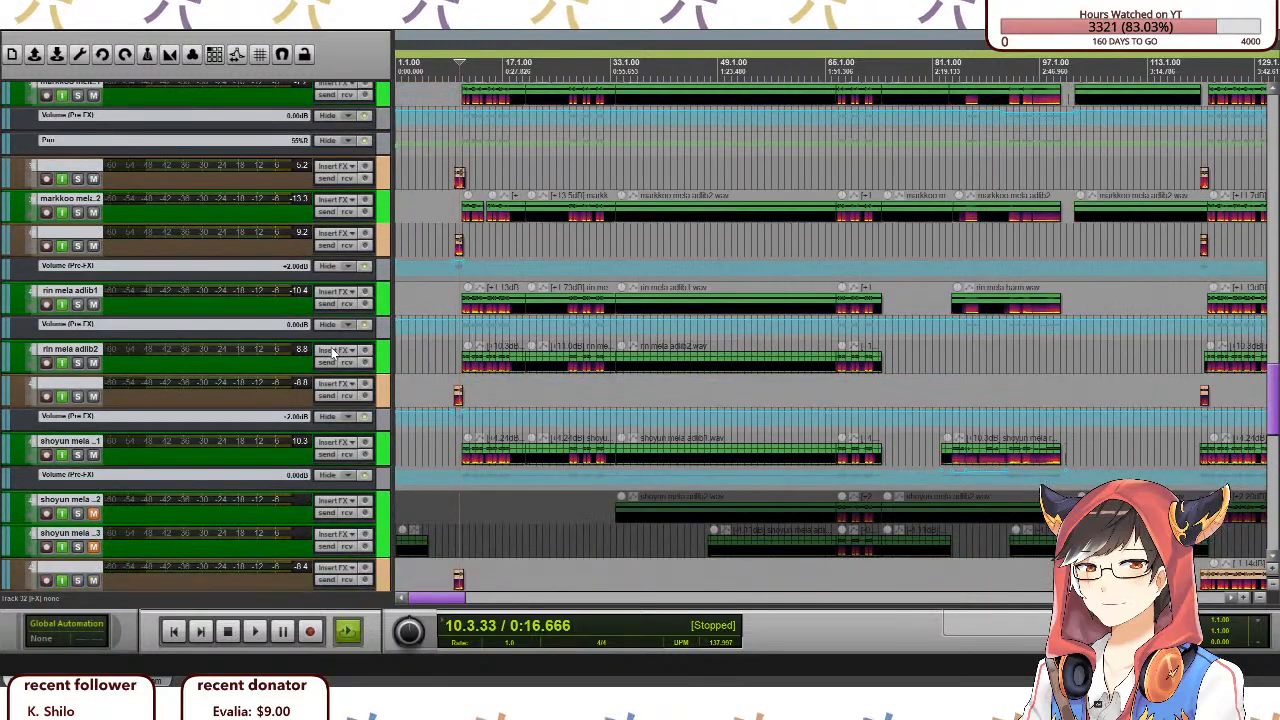
scroll(333, 352, down, 1)
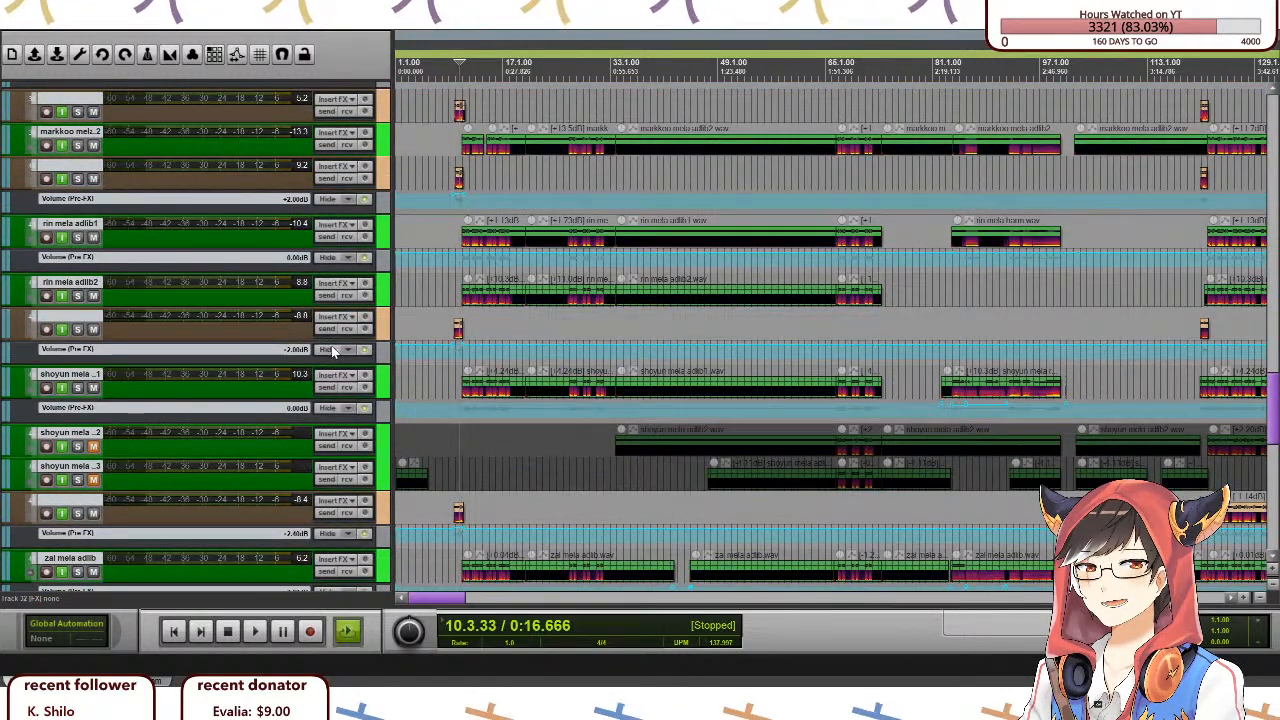
scroll(333, 352, up, 2)
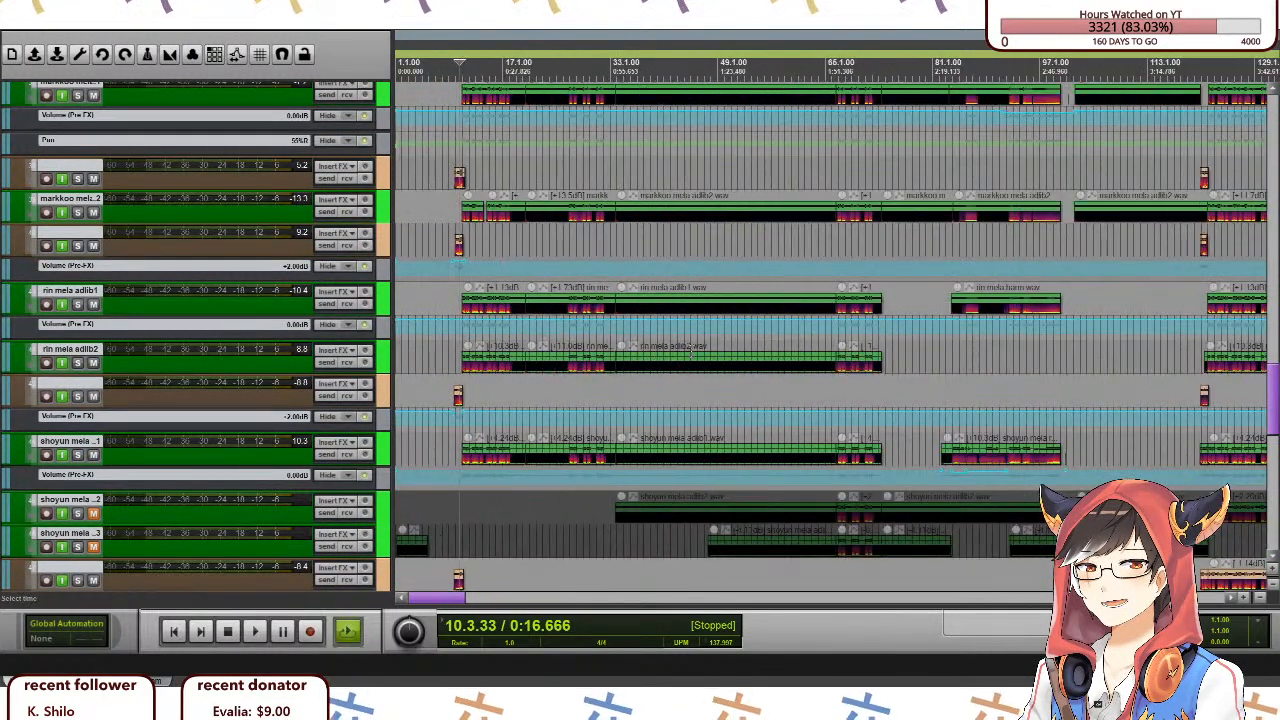
Place the edit cursor at about bar 26 and enlarge the rin mela adlib1 track and the unnamed track above it.
click(567, 240)
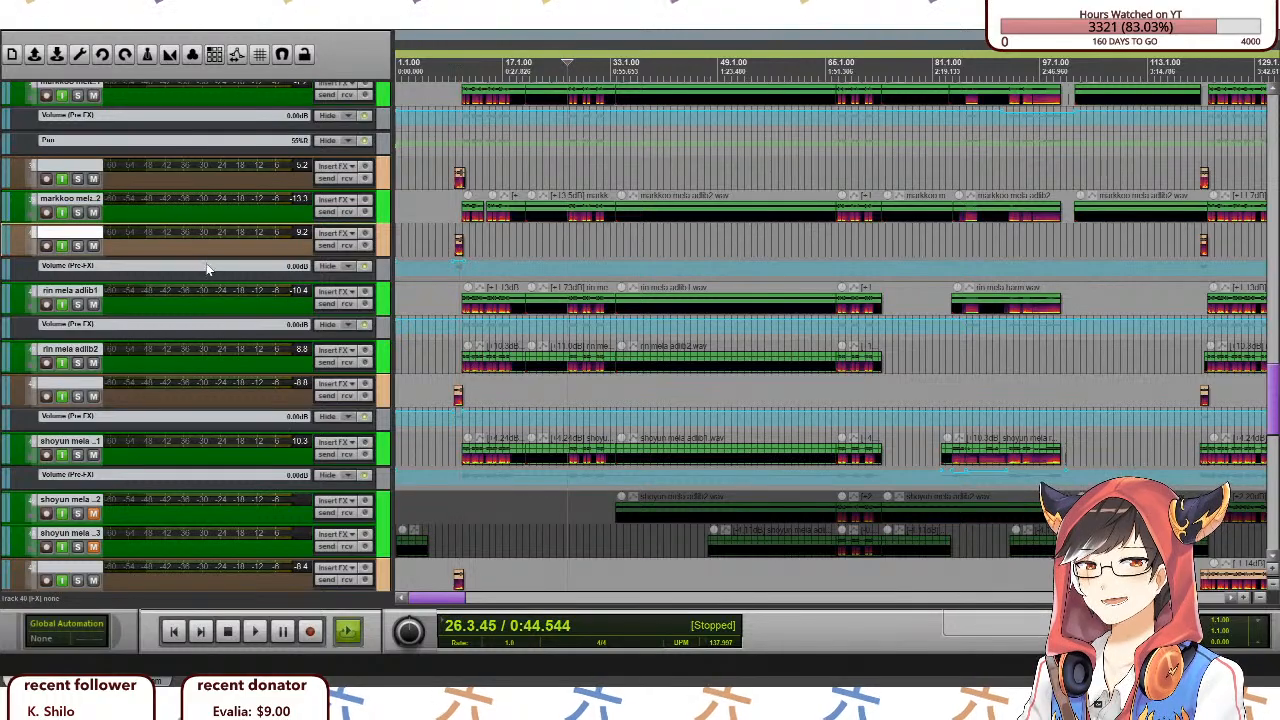
drag(208, 257, 208, 285)
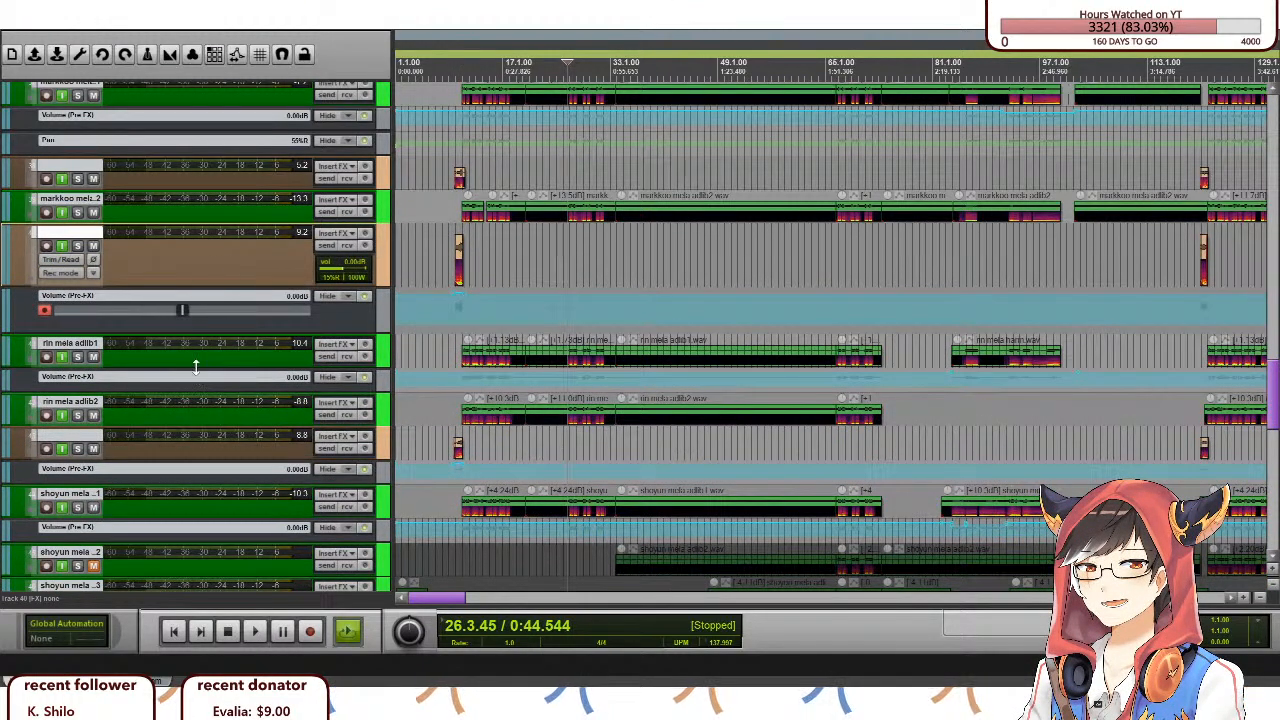
drag(196, 367, 196, 396)
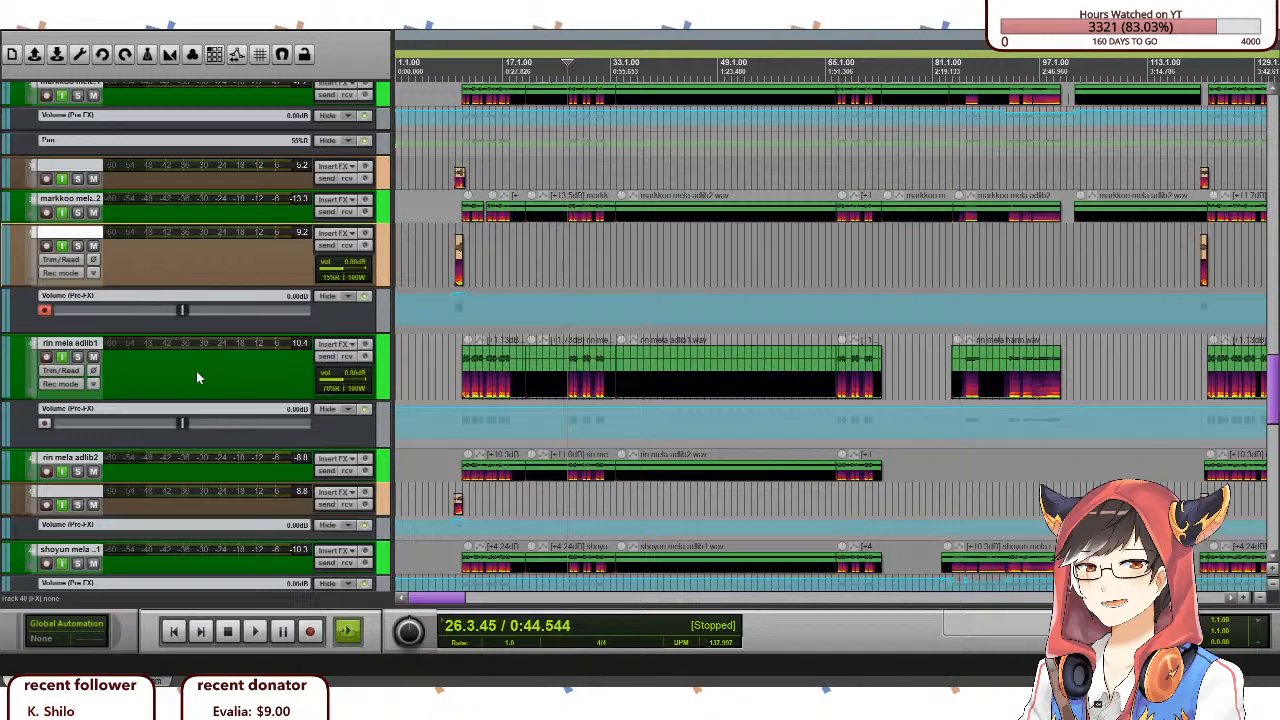
Enlarge the zal mela adlib track together with its volume and pan envelope lanes.
scroll(196, 378, down, 6)
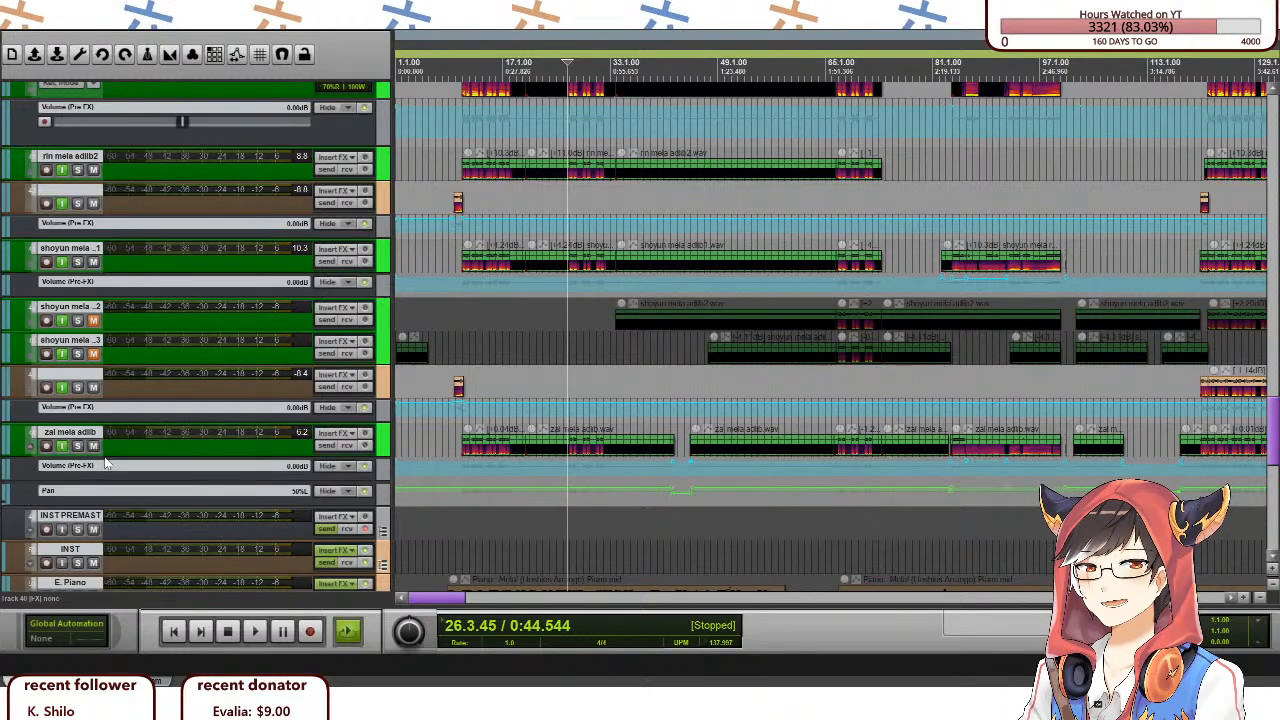
drag(104, 457, 108, 509)
scroll(326, 480, down, 2)
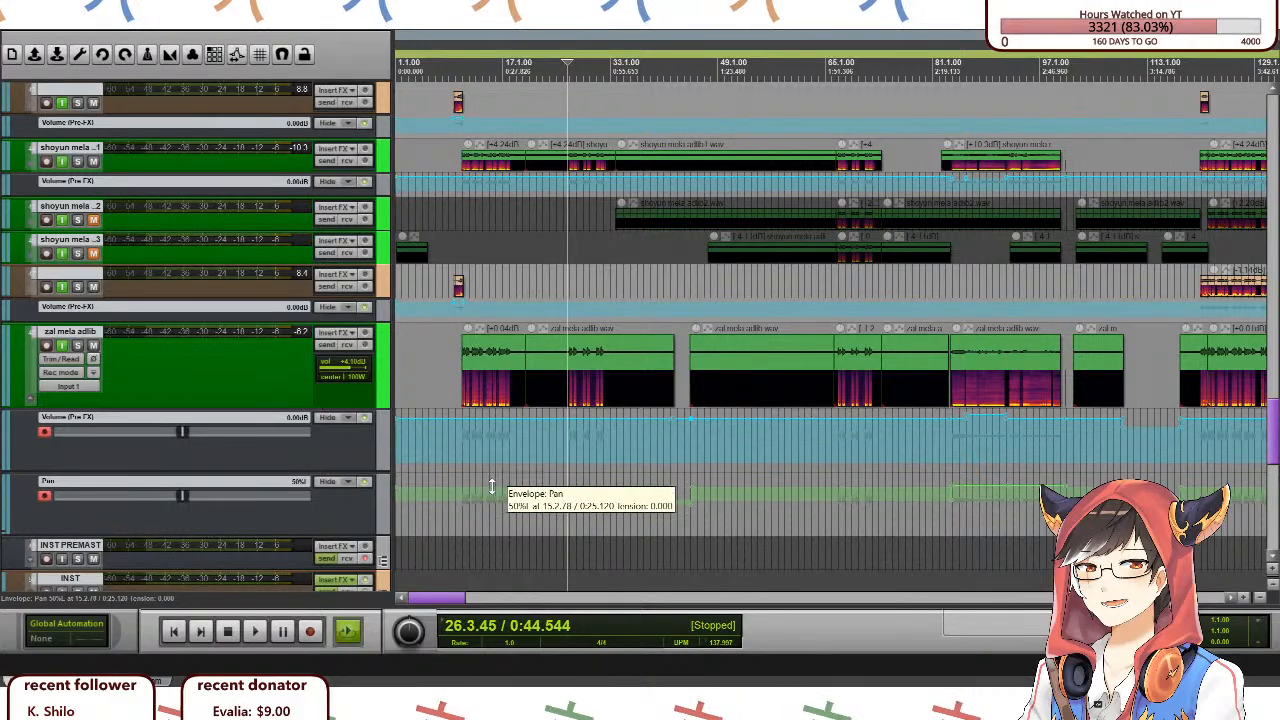
scroll(250, 507, down, 3)
scroll(421, 444, up, 4)
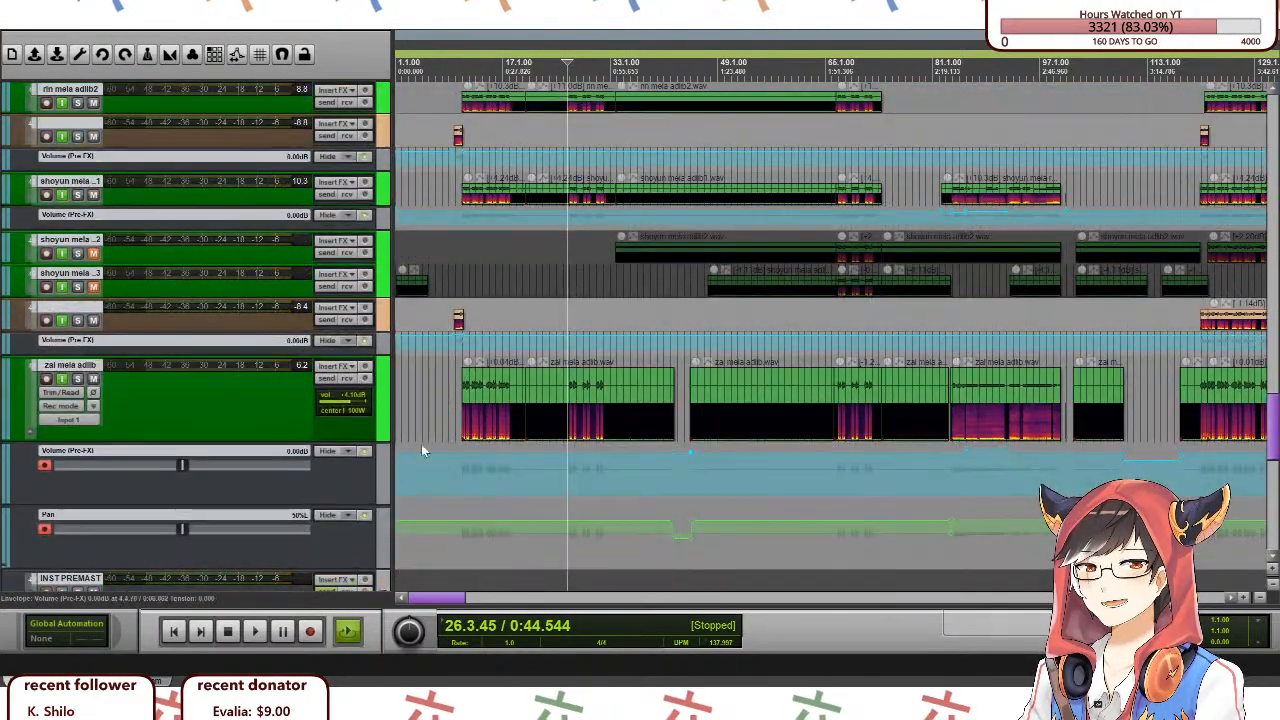
Enlarge the markkoo mela adlib2 and adlib1 tracks to show their volume and pan settings.
scroll(471, 403, up, 8)
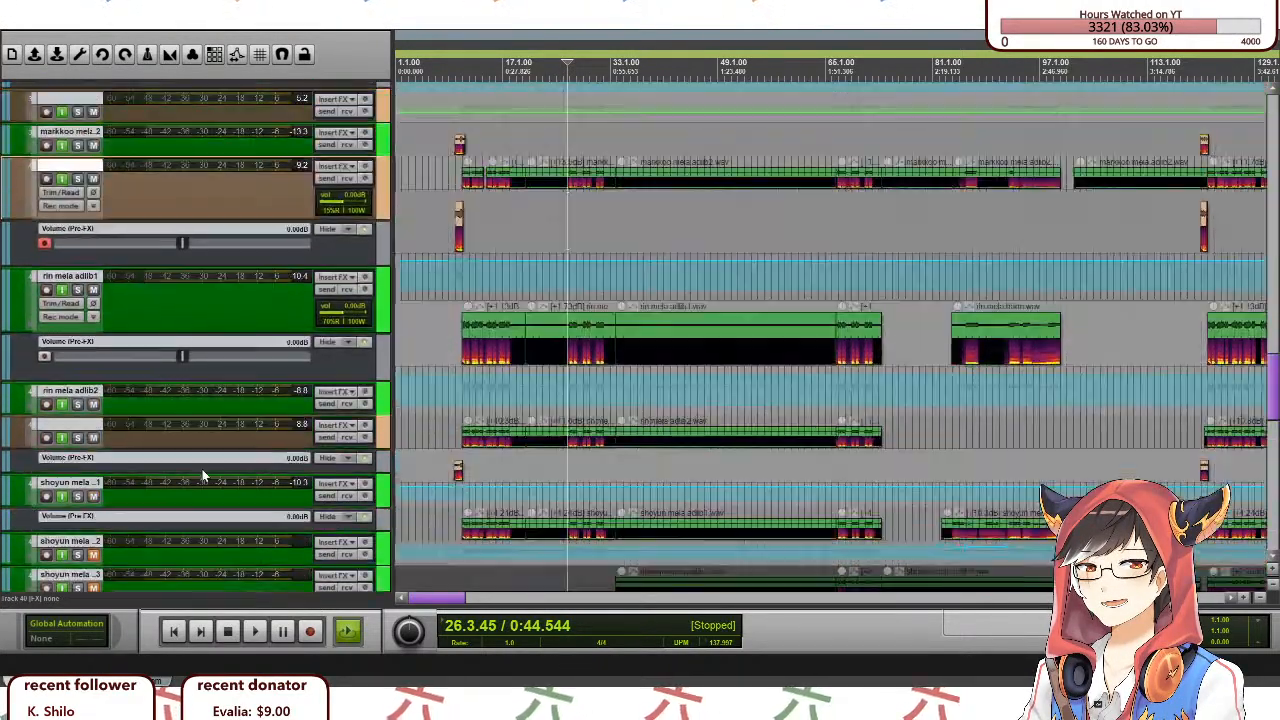
scroll(207, 466, up, 5)
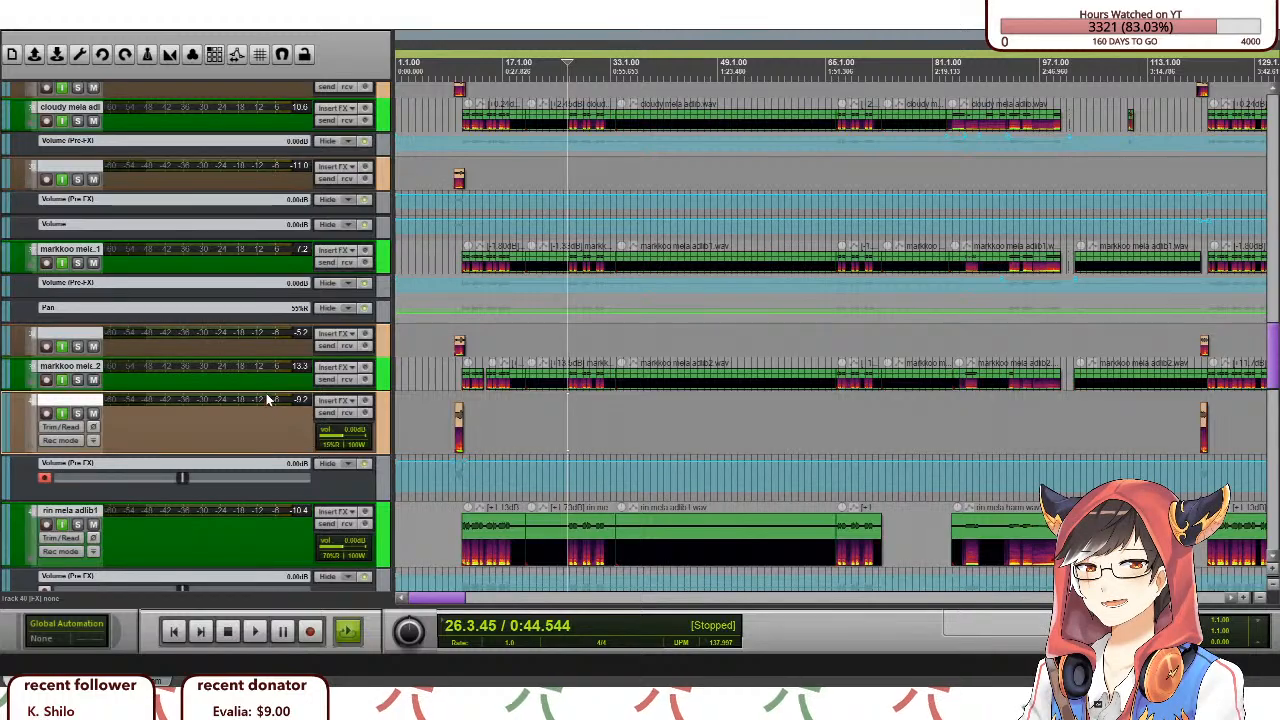
drag(266, 385, 268, 437)
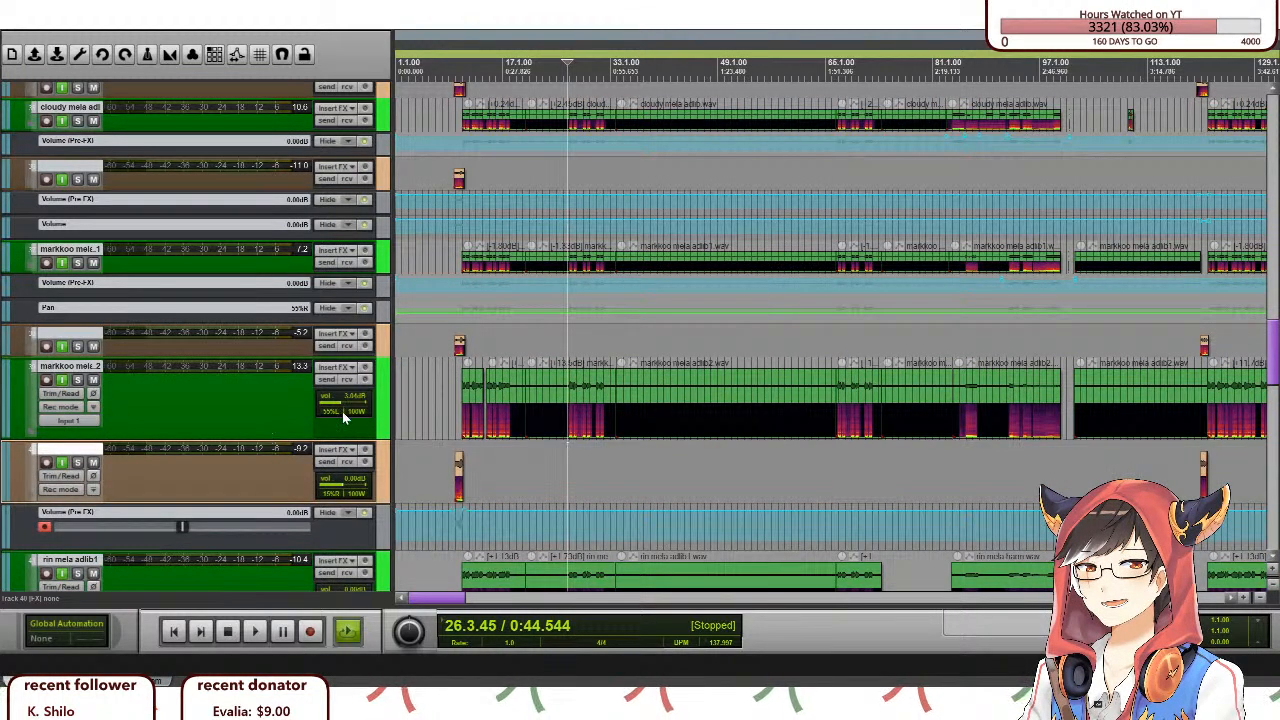
scroll(256, 440, down, 1)
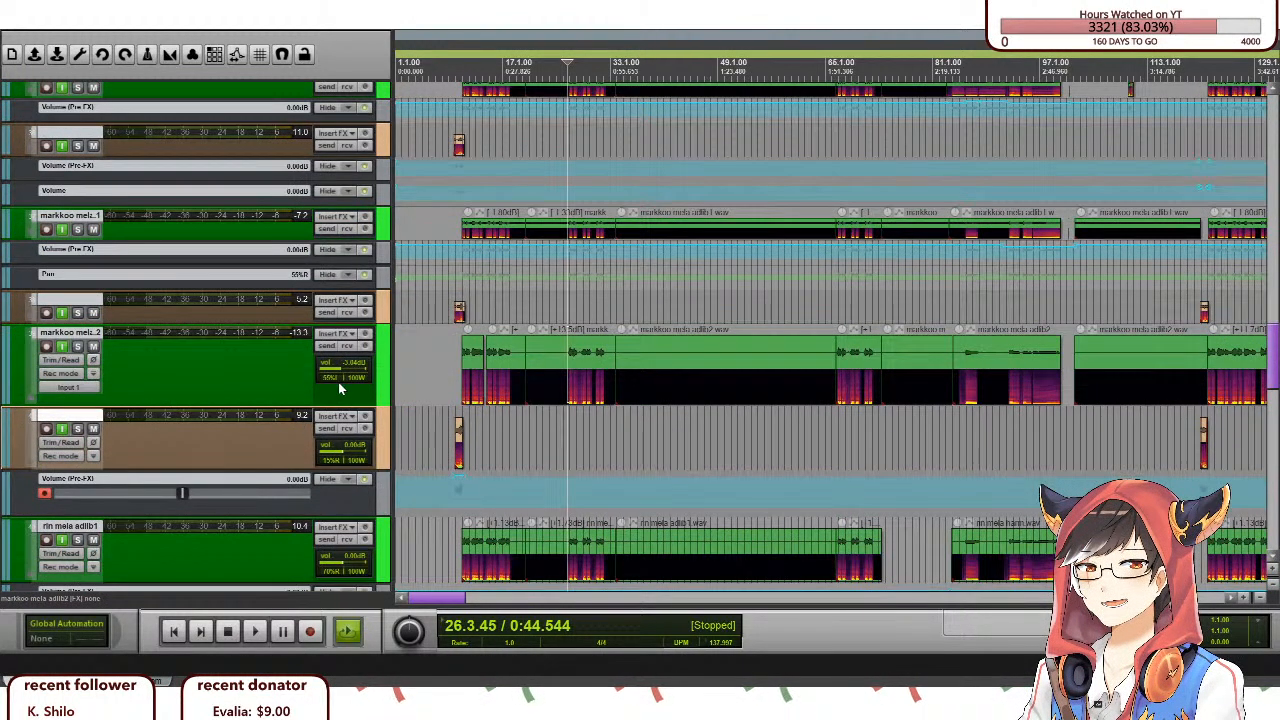
scroll(232, 398, up, 1)
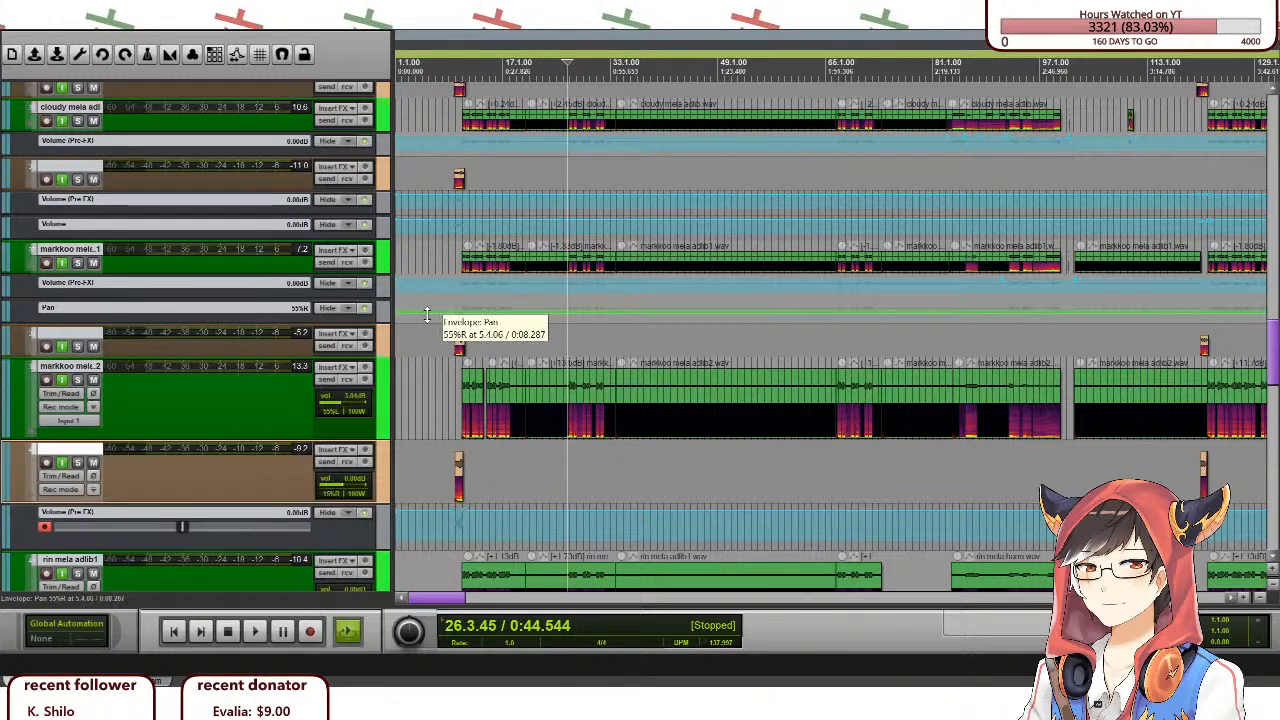
double_click(62, 255)
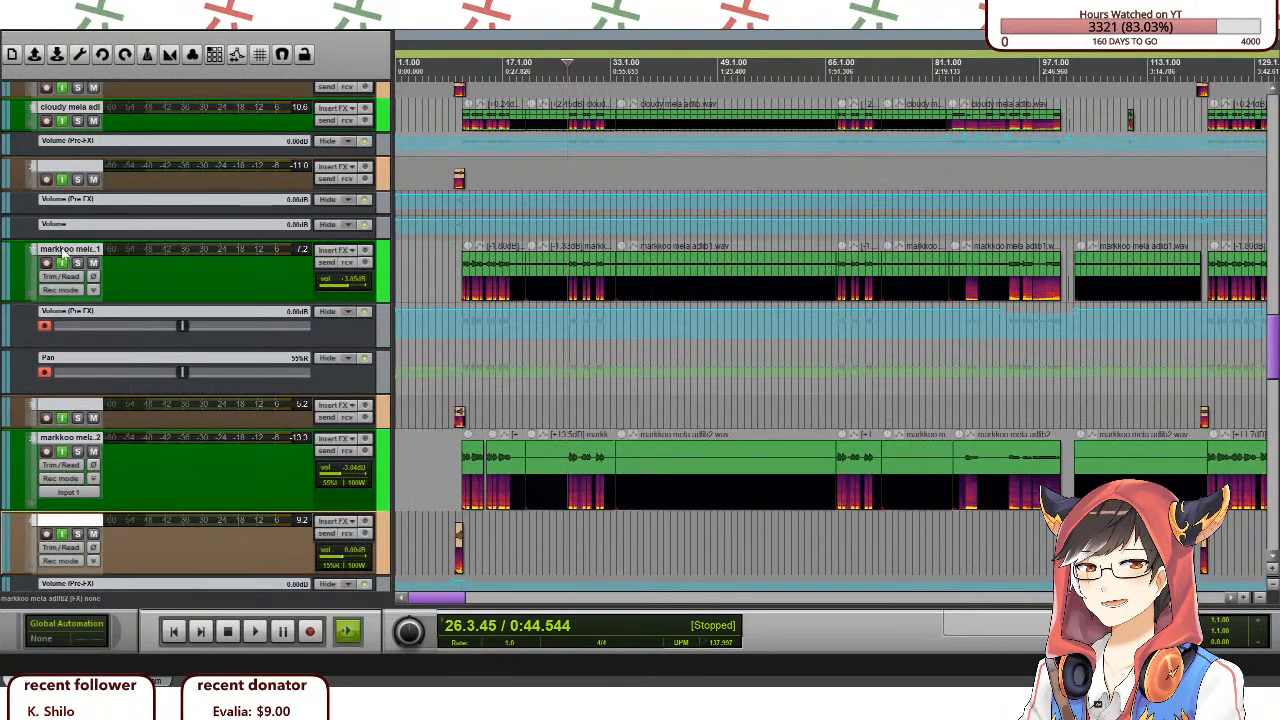
Solo the zal mela adlib and markkoo mela adlib1 tracks and listen to them together from about bar 10.
scroll(105, 535, down, 10)
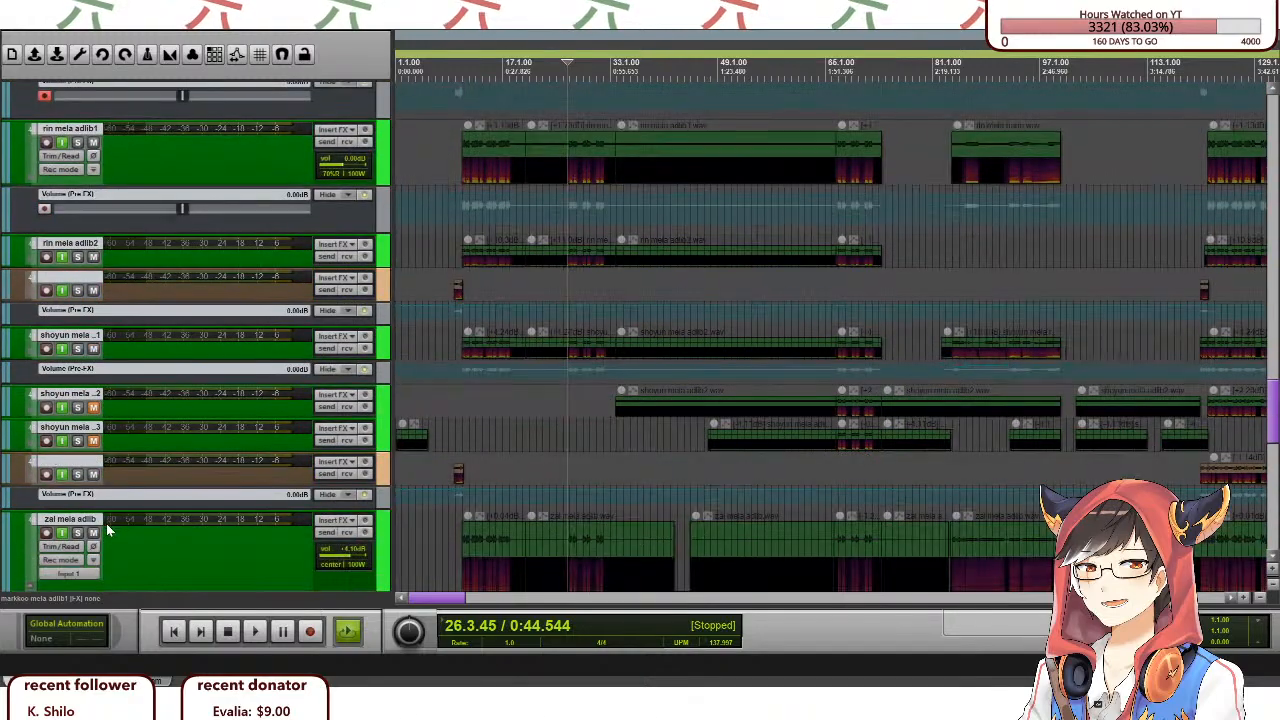
scroll(108, 531, down, 3)
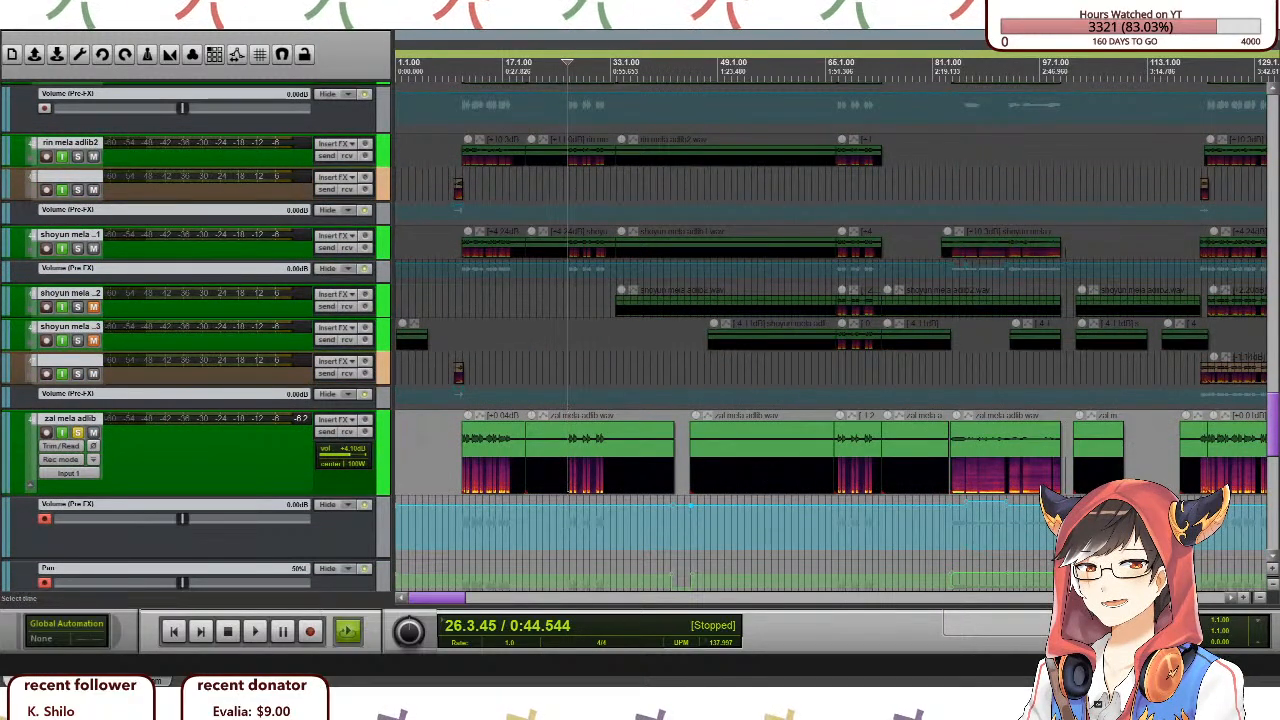
click(459, 447)
key(space)
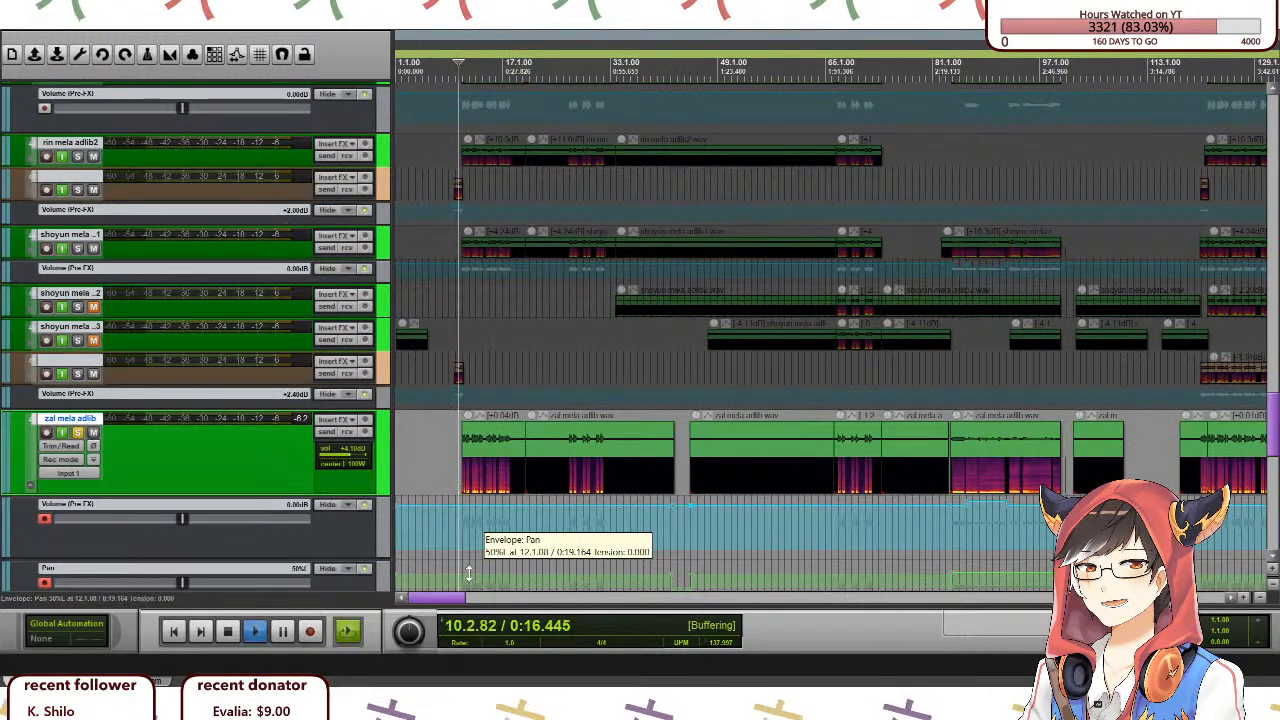
scroll(316, 513, up, 10)
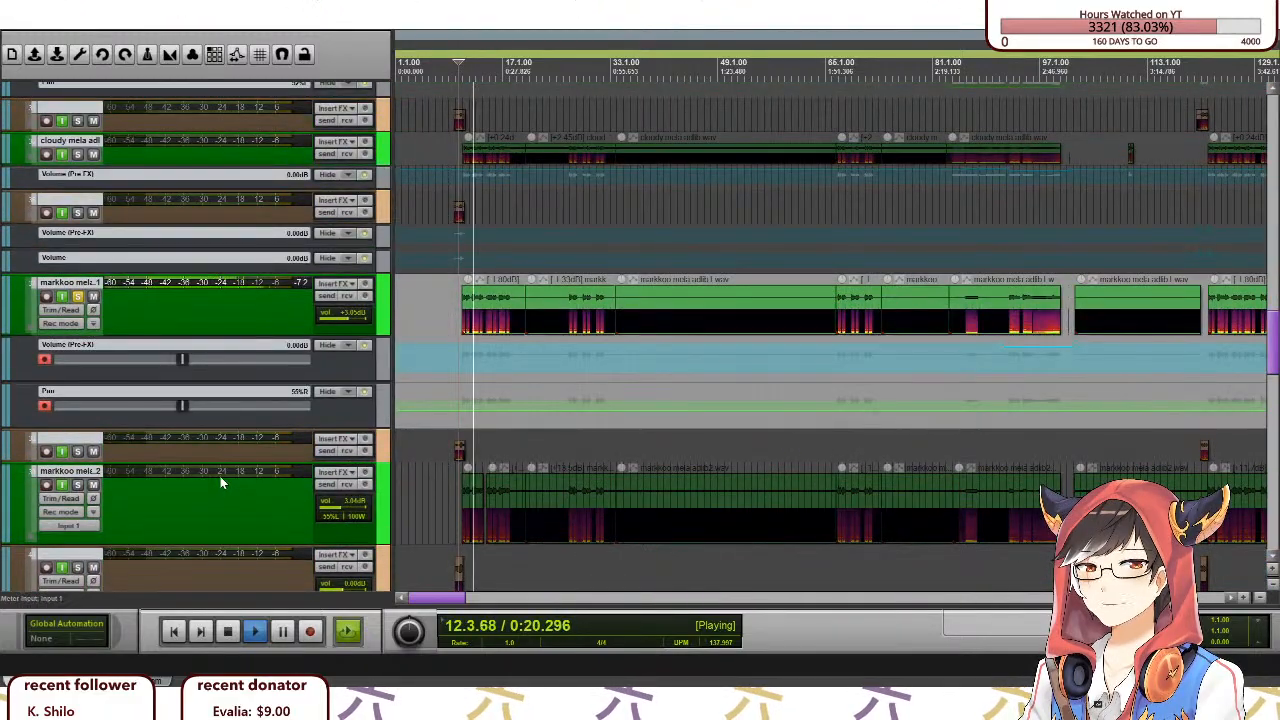
scroll(220, 476, down, 2)
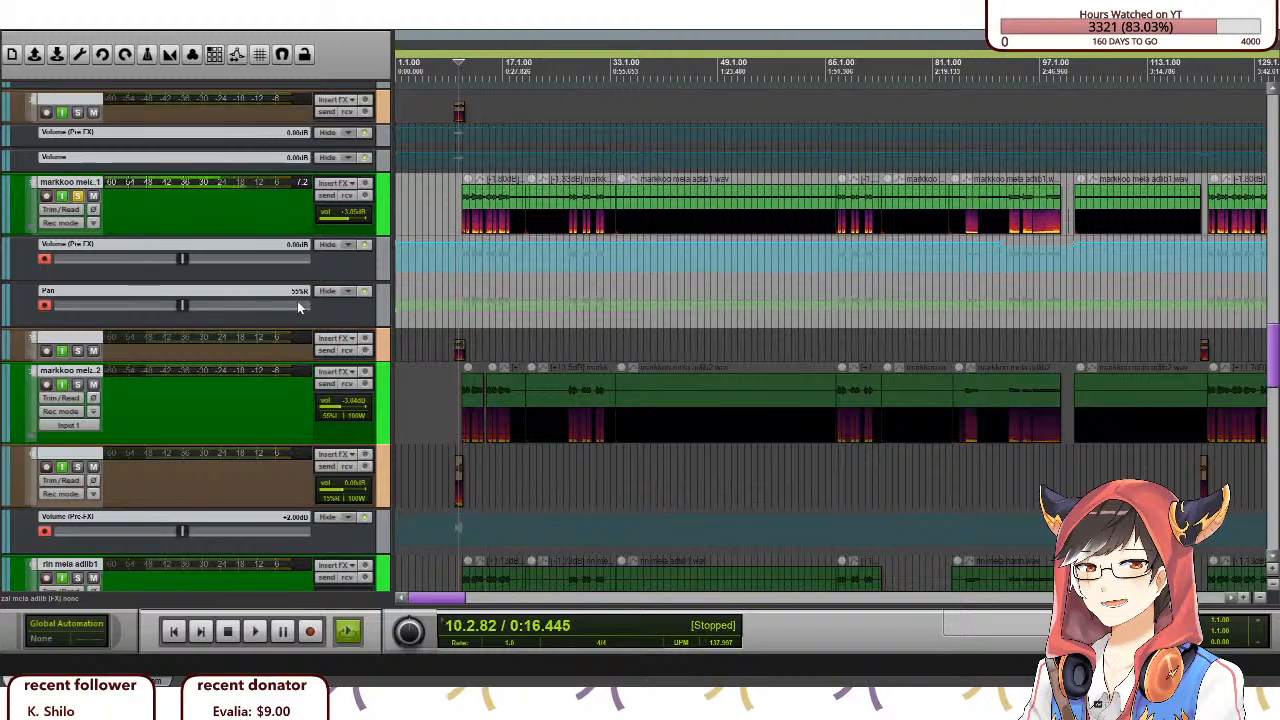
Remove the solo from the markkoo mela adlib1 and zal mela adlib tracks.
click(80, 197)
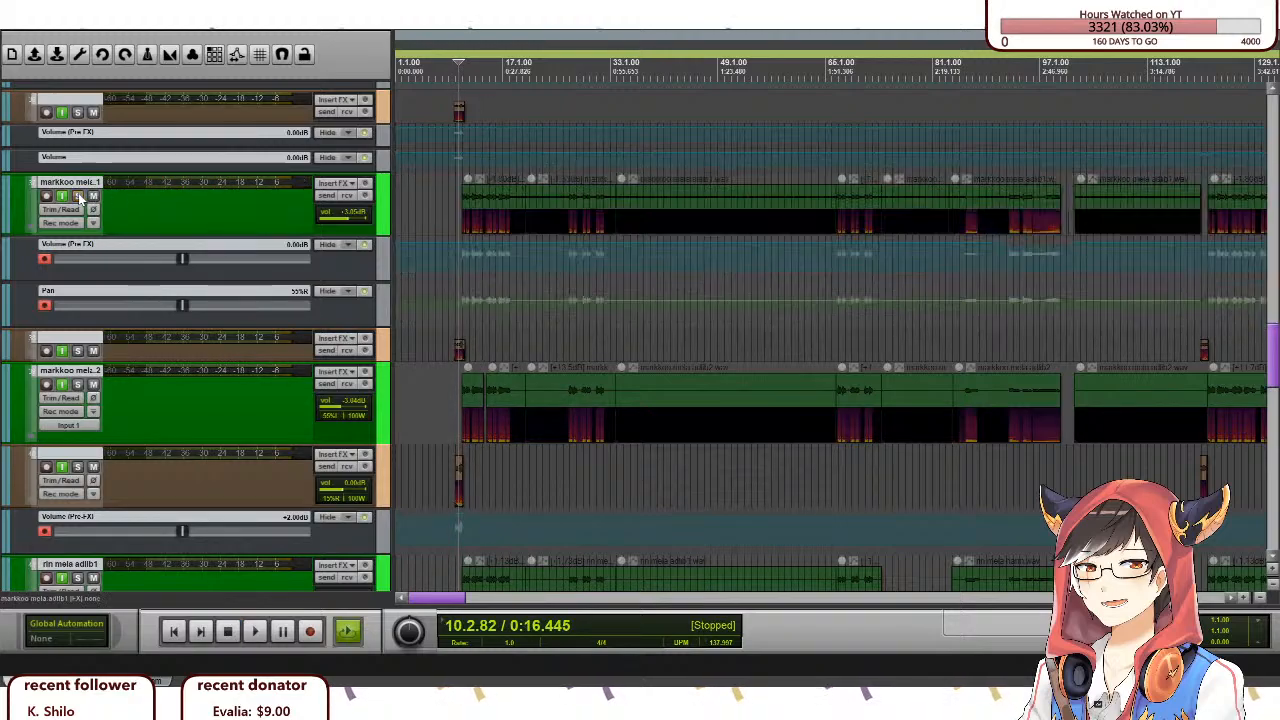
scroll(132, 317, down, 6)
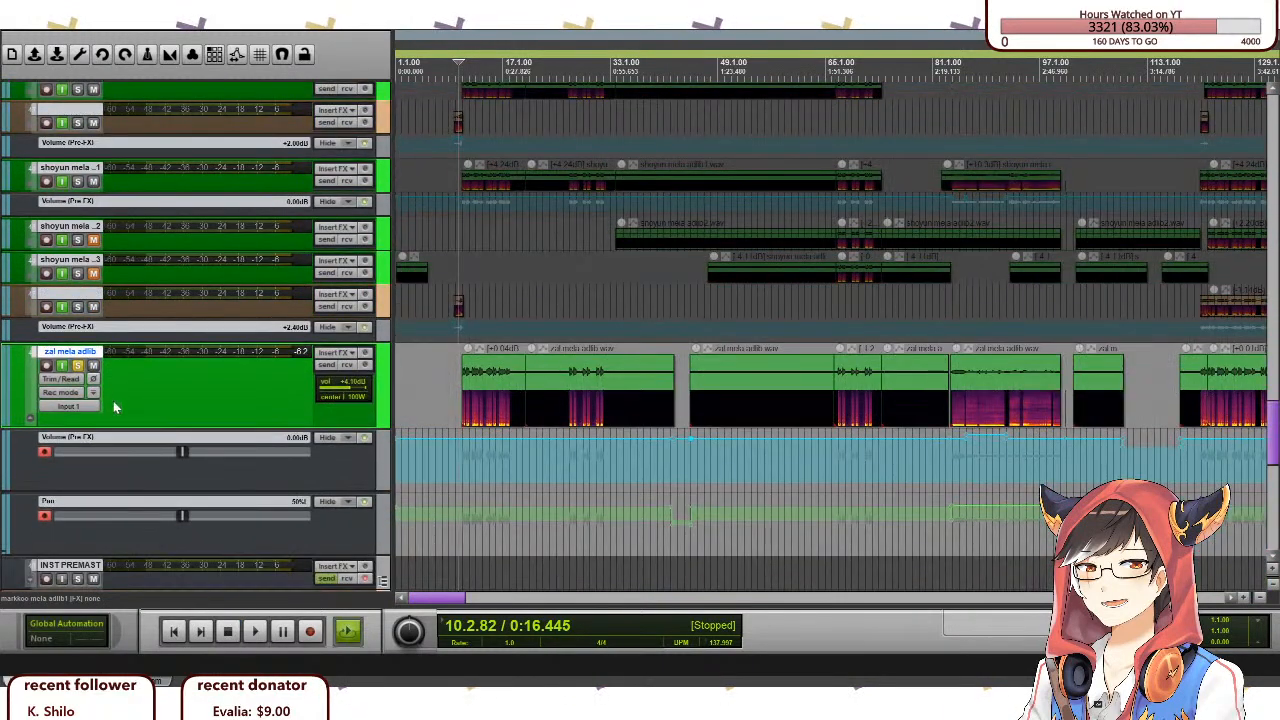
click(80, 367)
Solo only the markkoo mela adlib1 track and play it from about bar 10.
scroll(80, 367, up, 2)
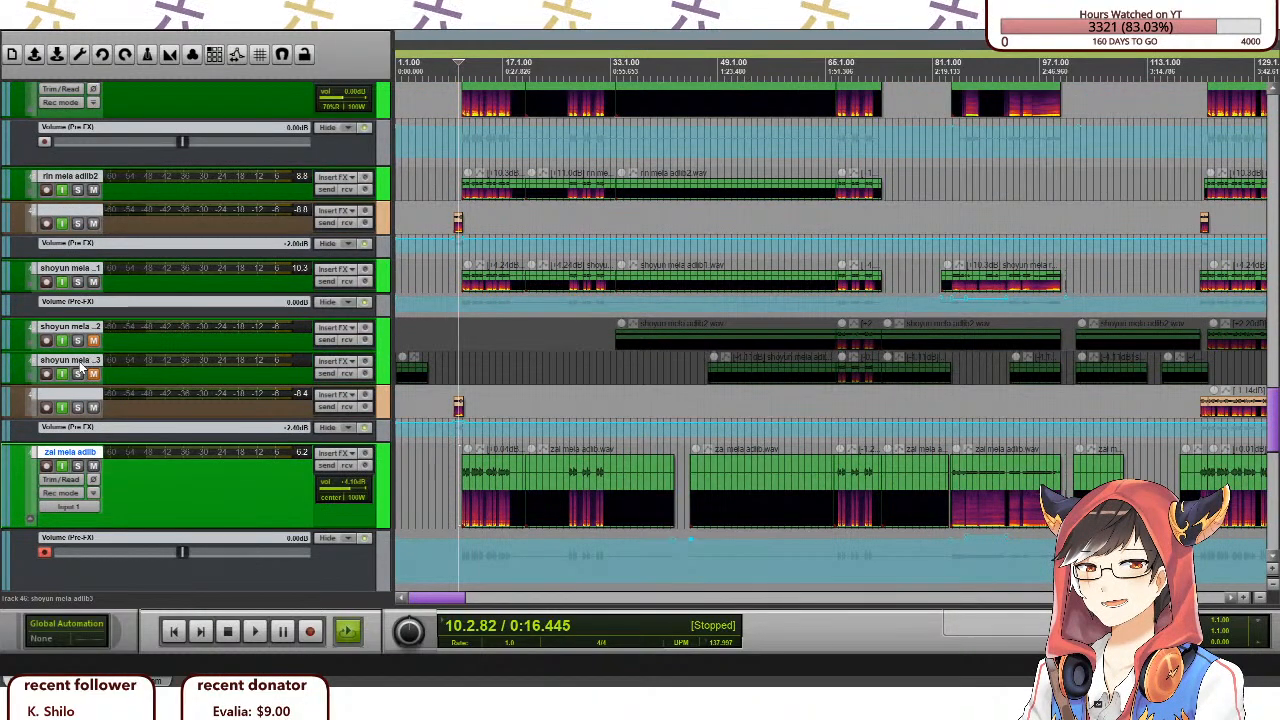
scroll(80, 367, up, 3)
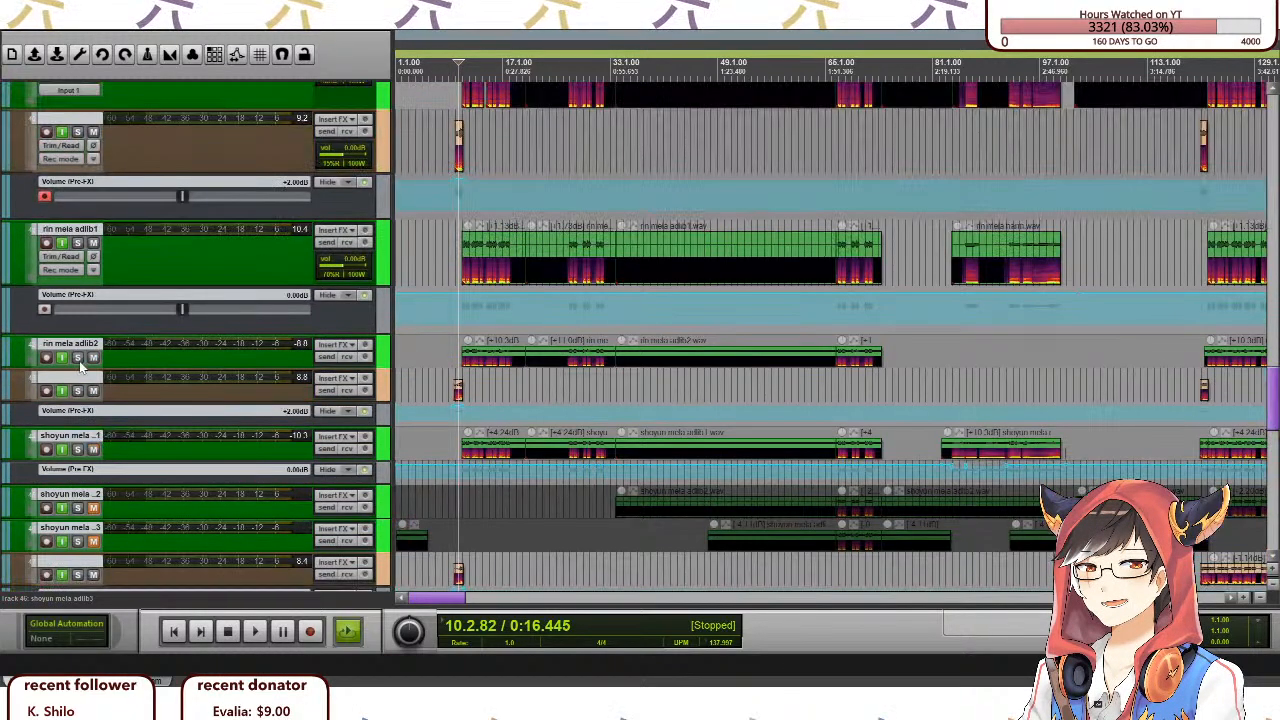
scroll(83, 363, up, 10)
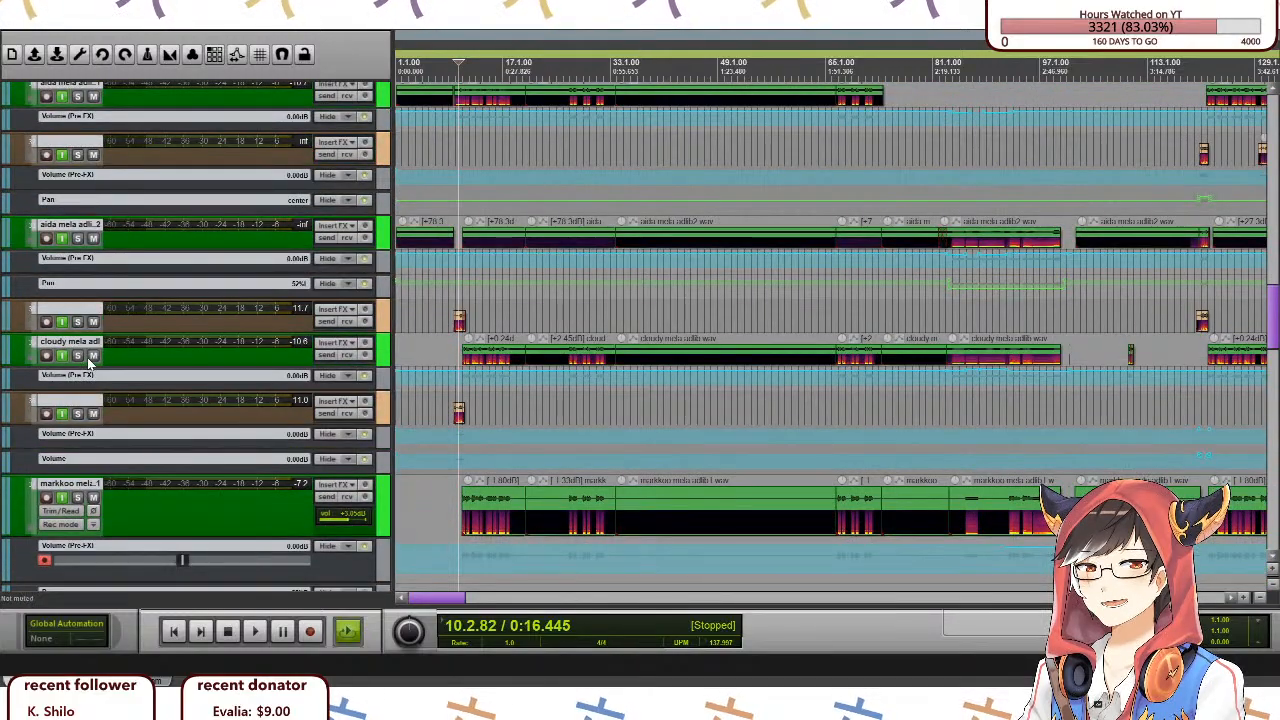
scroll(88, 367, down, 1)
scroll(80, 437, down, 1)
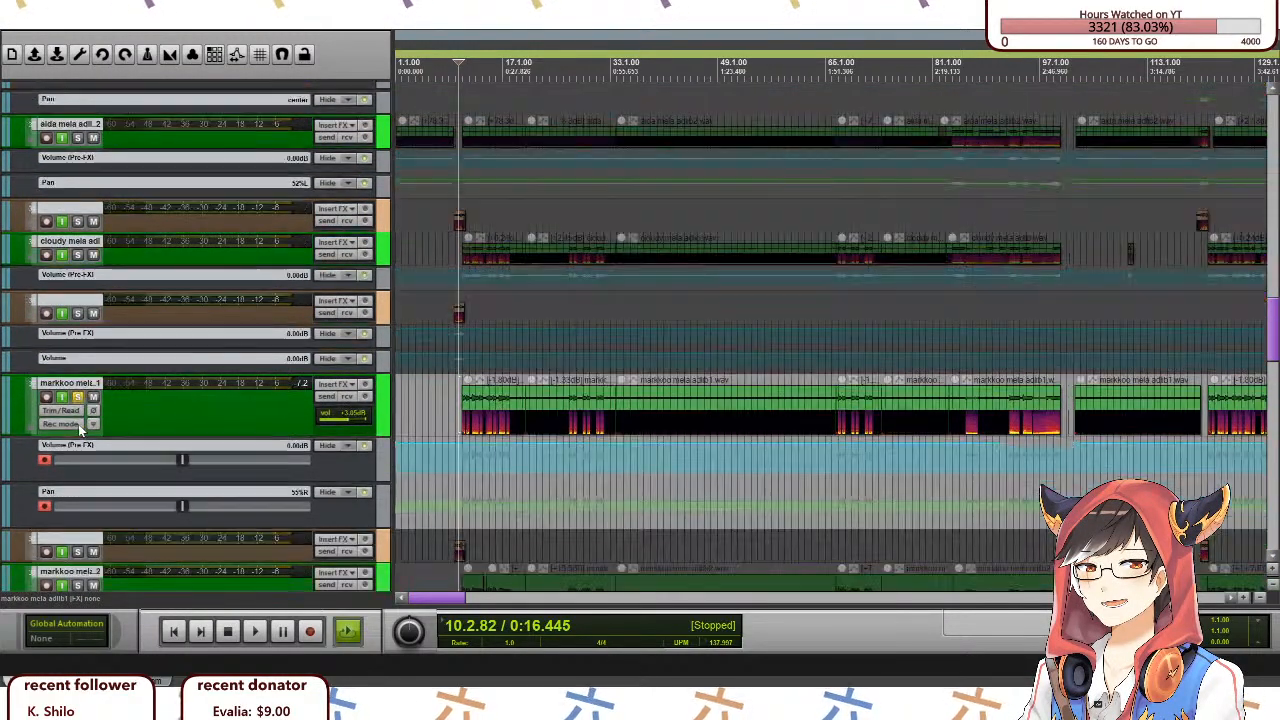
scroll(85, 418, down, 1)
key(space)
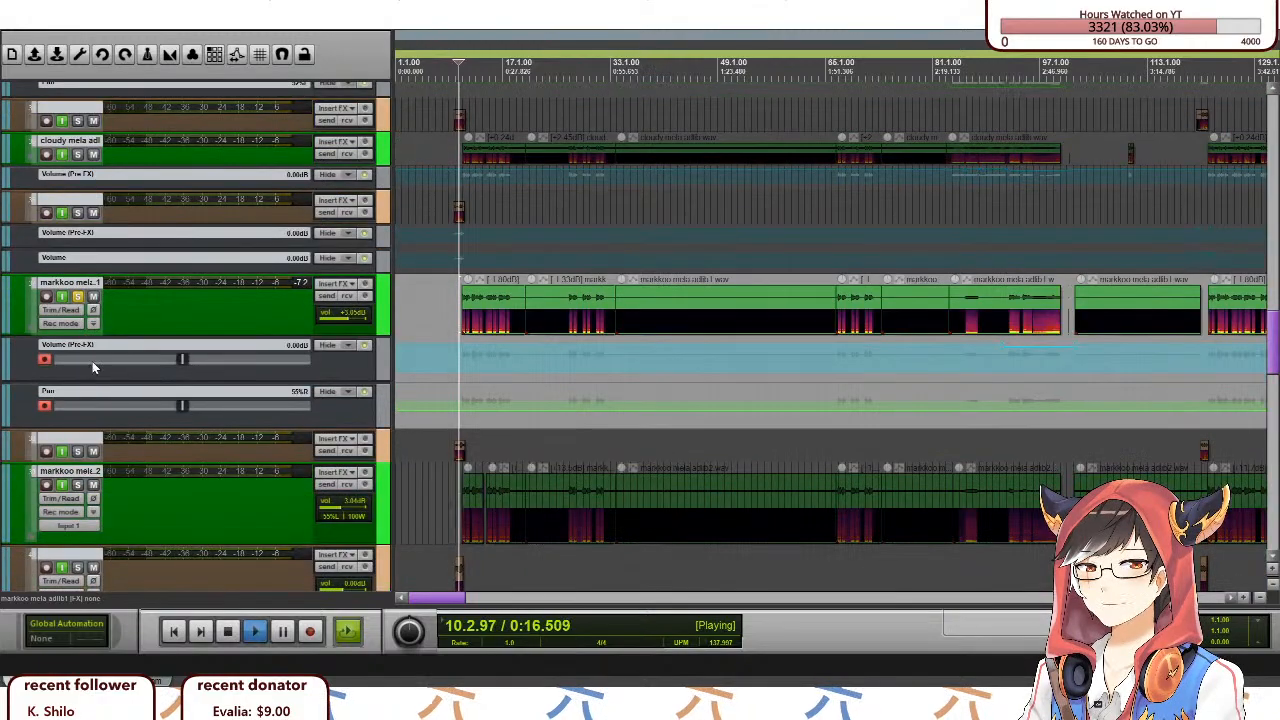
Switch the solo from markkoo mela adlib1 to markkoo mela adlib2 during playback to compare the two.
scroll(80, 322, down, 1)
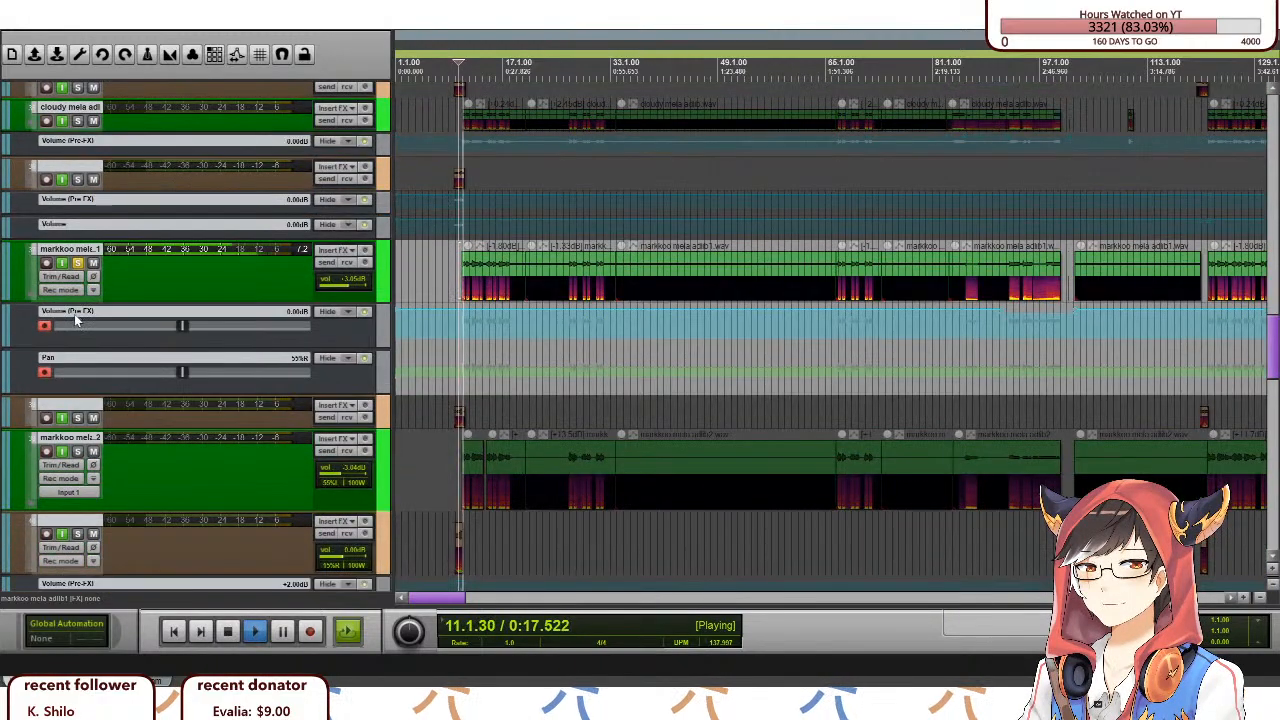
click(78, 262)
click(79, 451)
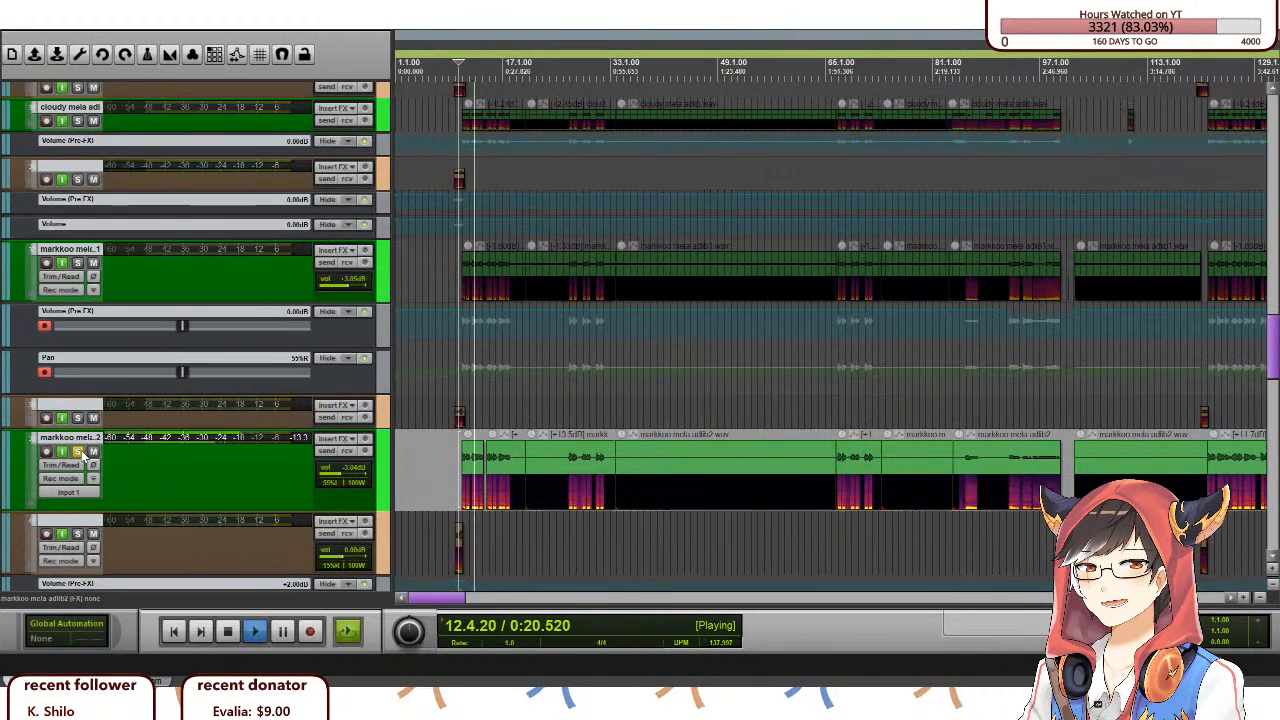
Unsolo markkoo mela adlib2 and follow the remaining ad-lib tracks' levels down to the instrumental group during playback.
scroll(79, 451, down, 5)
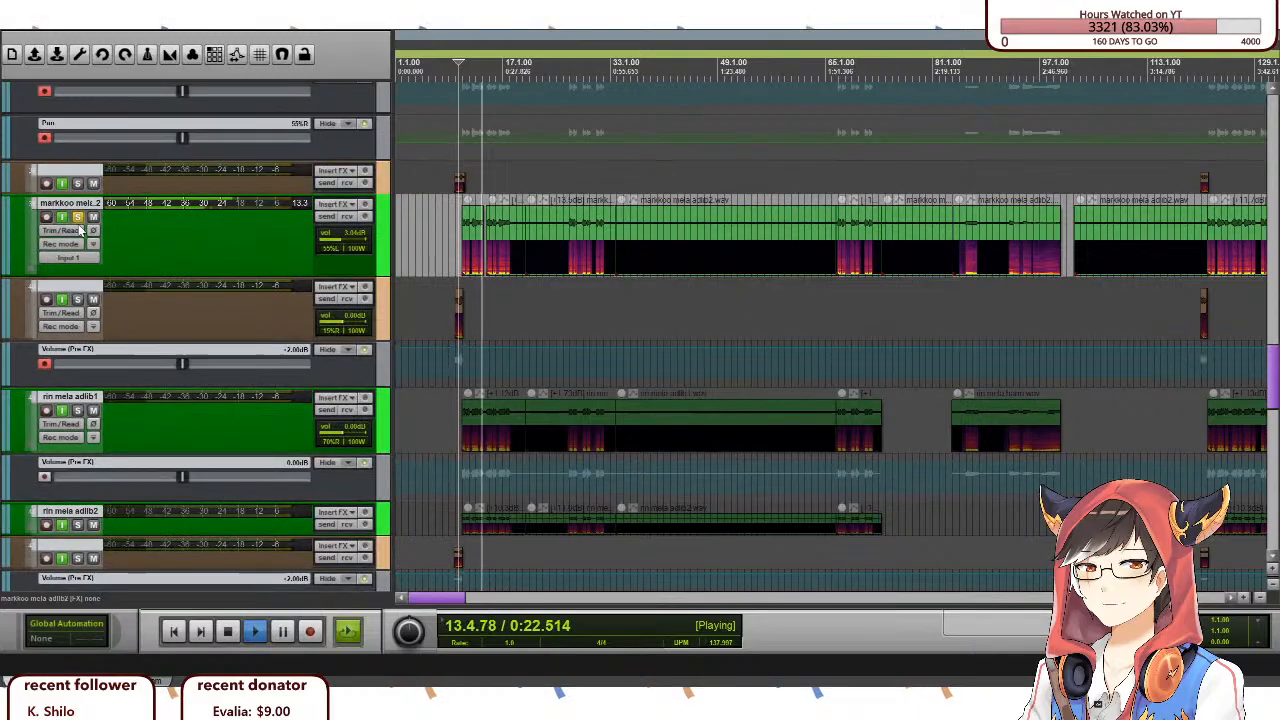
click(78, 218)
scroll(72, 300, down, 6)
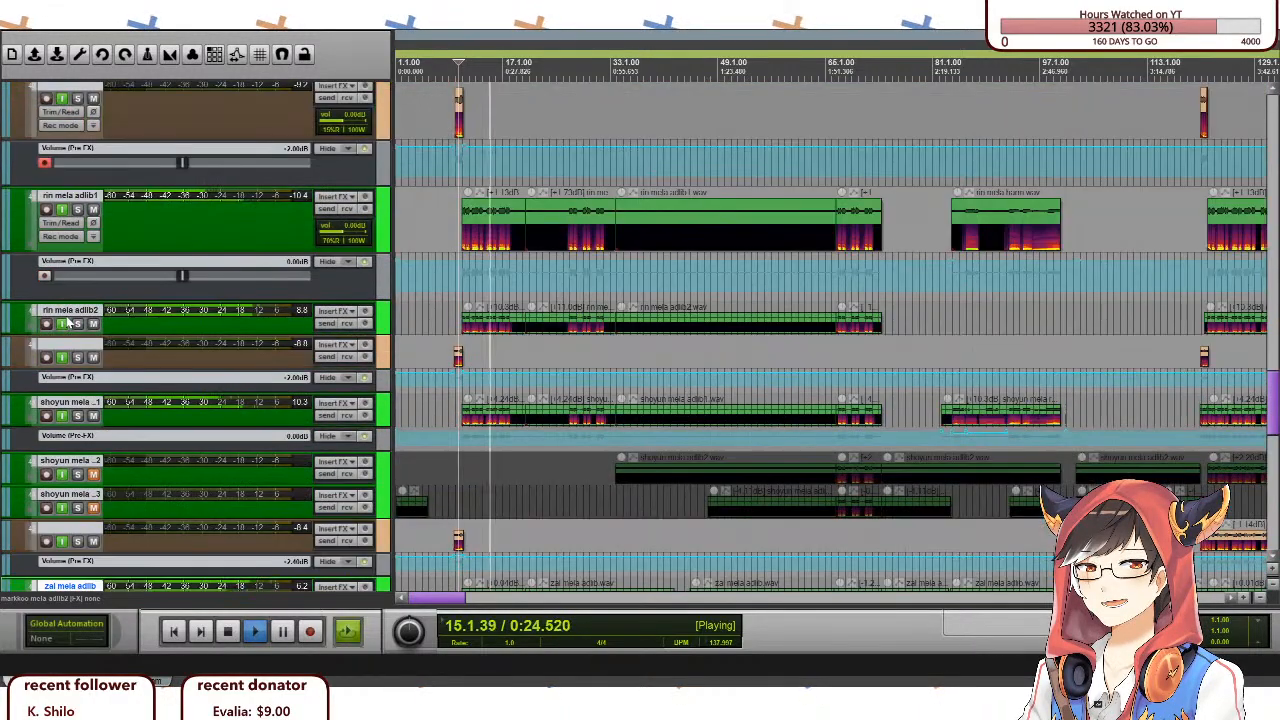
scroll(67, 318, down, 8)
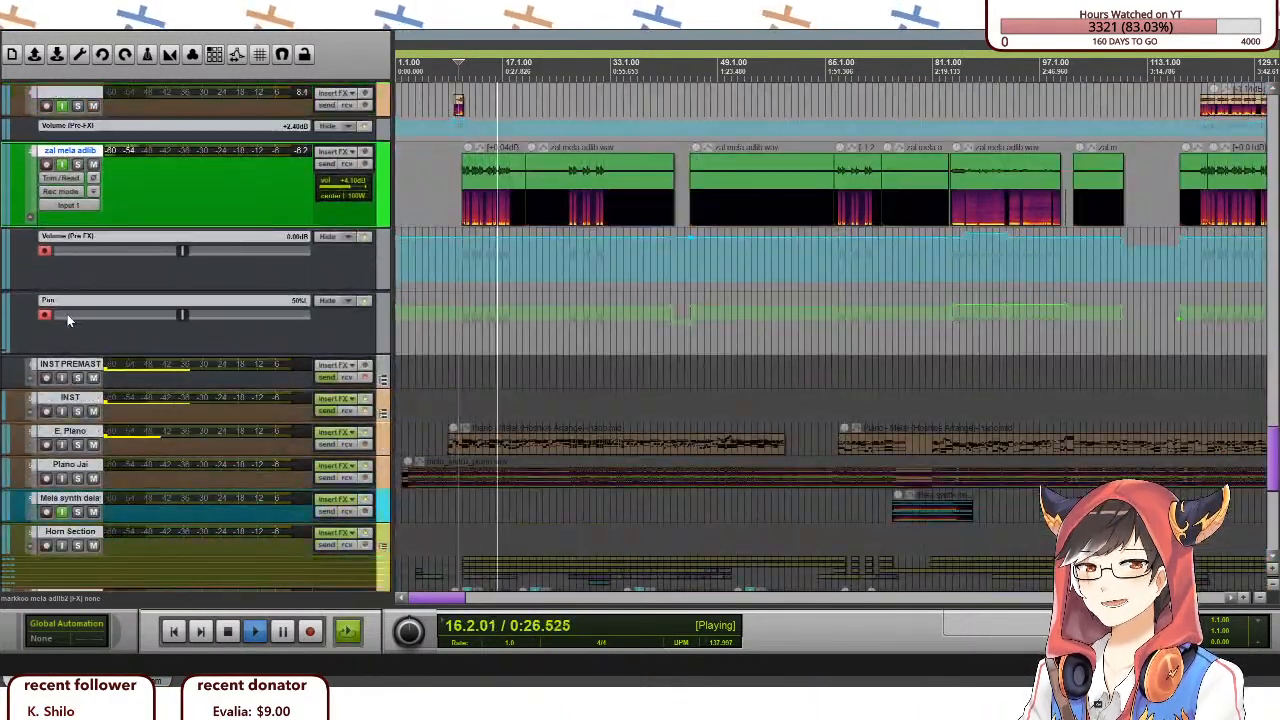
Stop playback and go back up through the ad-lib tracks to the LALALA group.
scroll(67, 318, up, 2)
scroll(67, 318, up, 5)
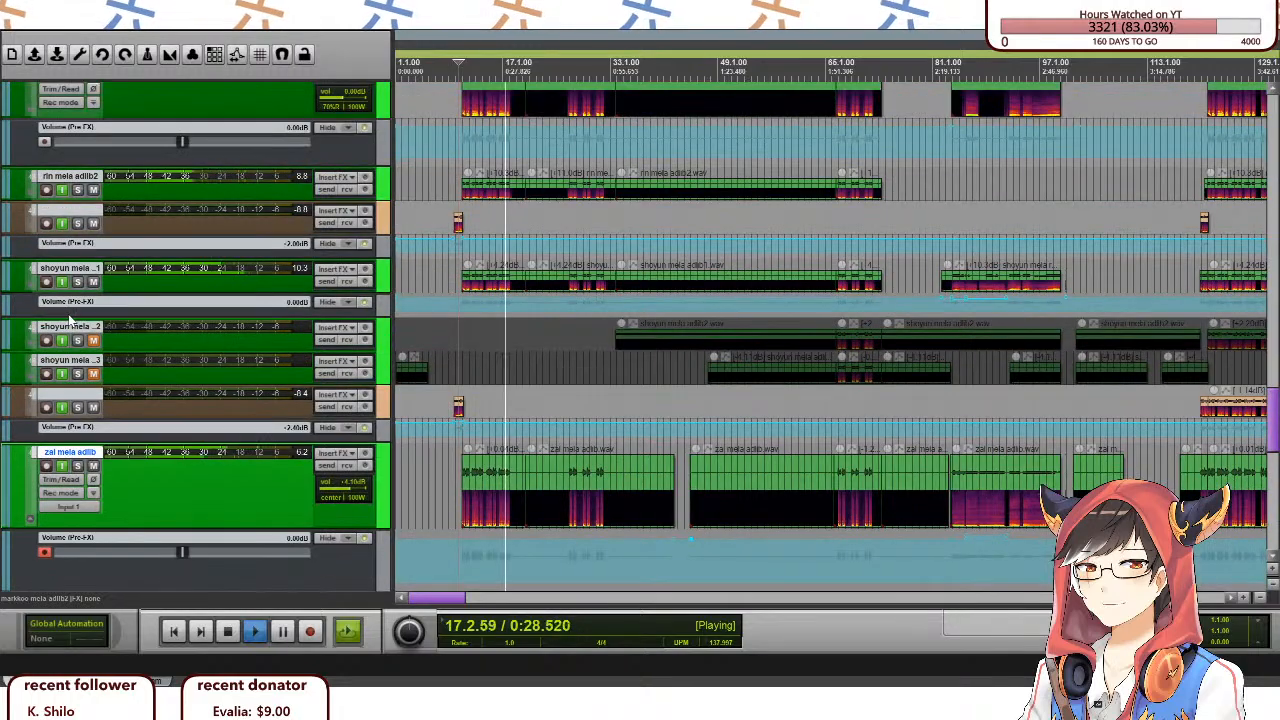
scroll(91, 354, up, 3)
key(space)
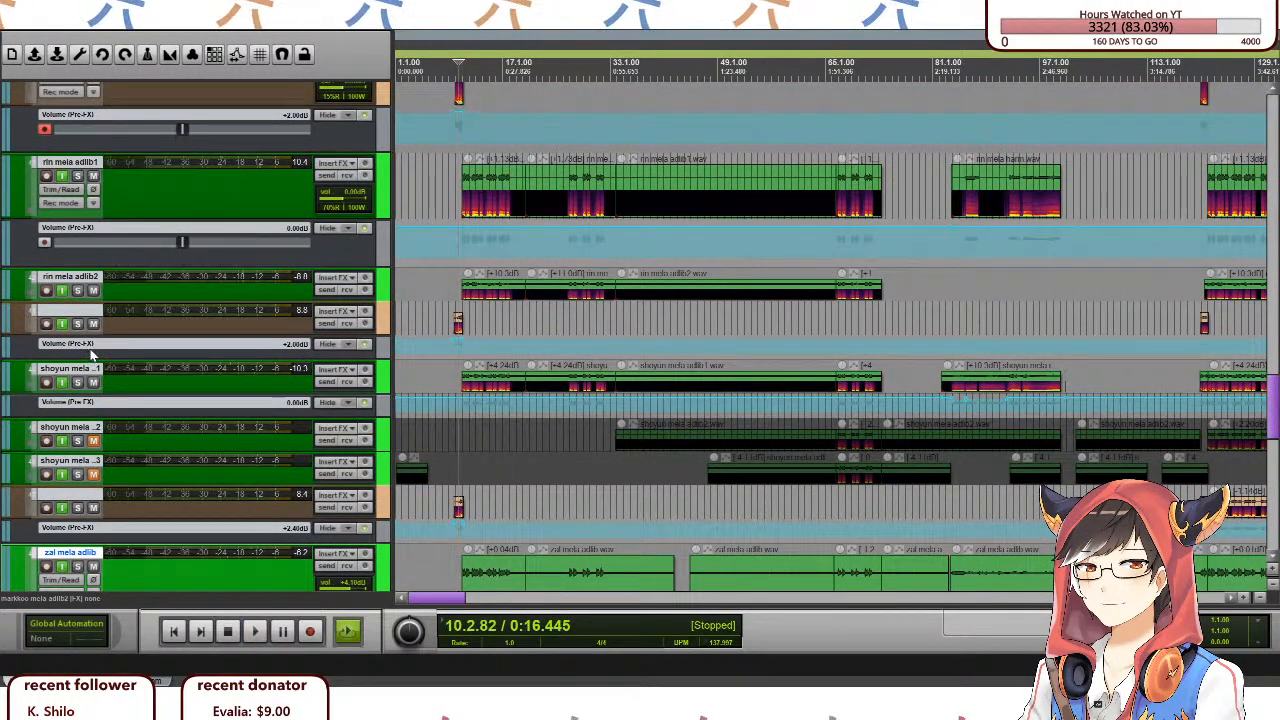
scroll(90, 352, up, 2)
scroll(90, 352, up, 8)
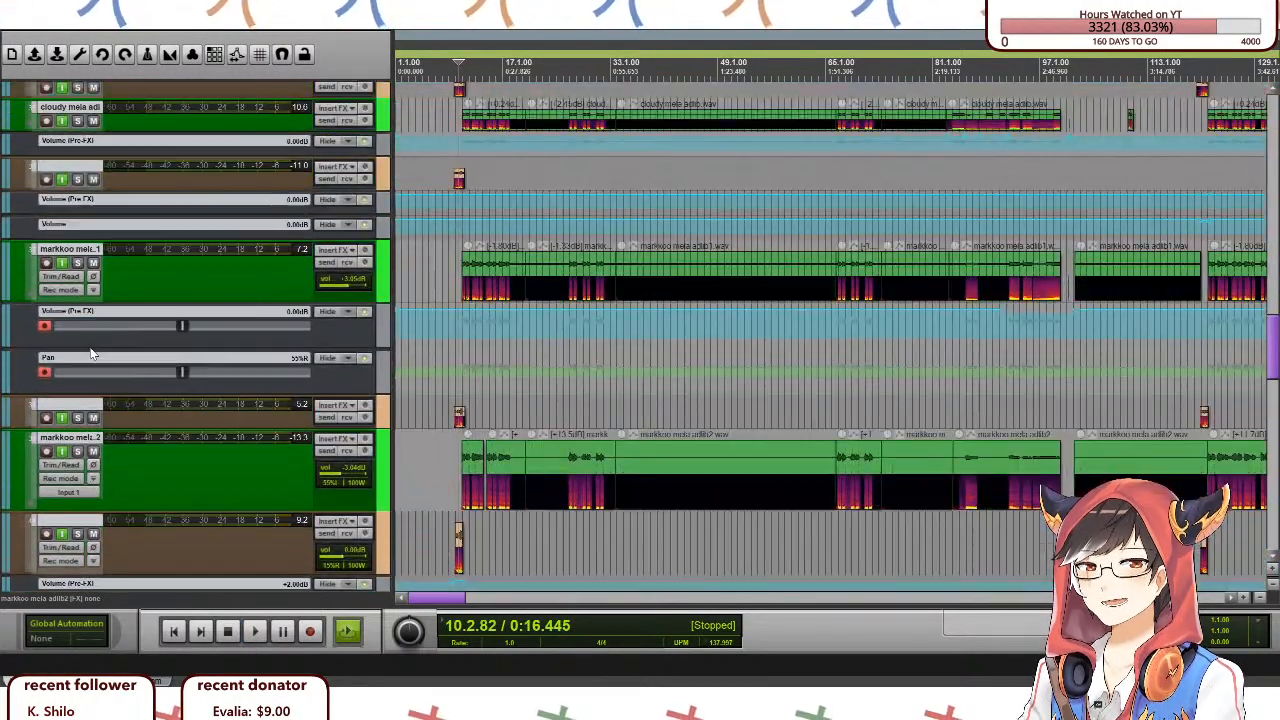
scroll(91, 352, up, 7)
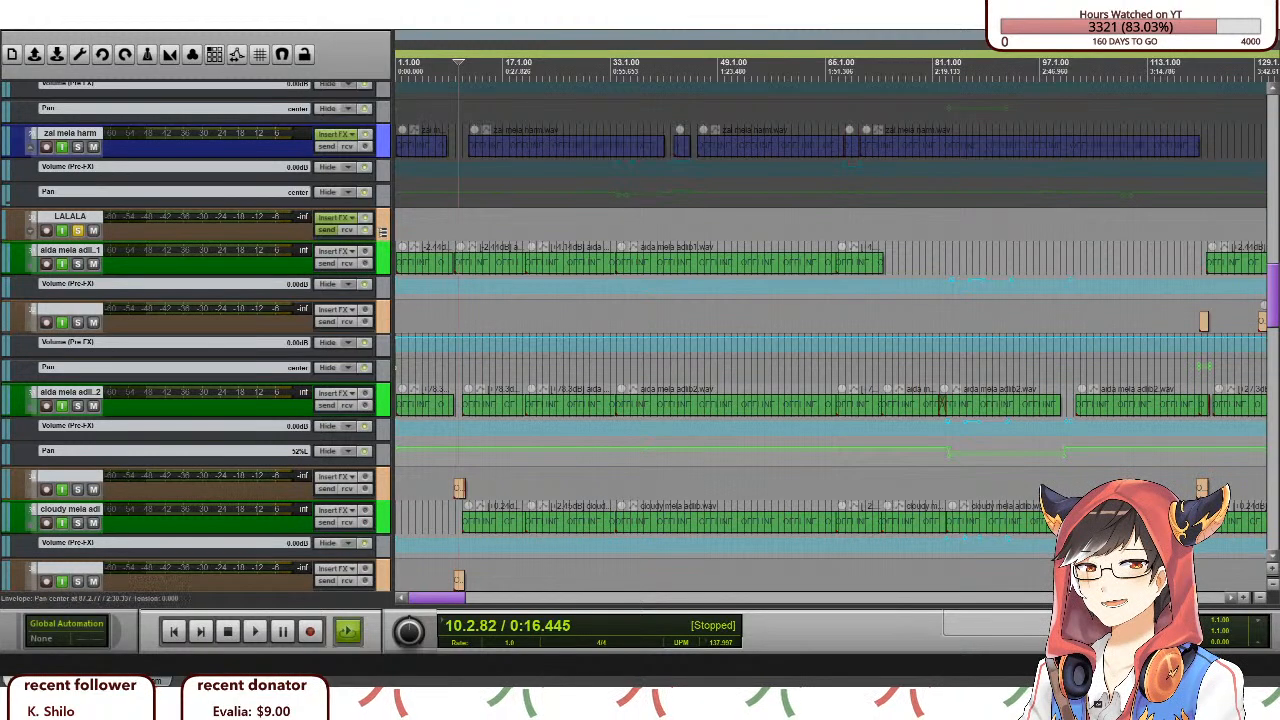
Show more of the song's timeline and place the edit cursor at about bar 88 on the ad-lib tracks.
scroll(706, 463, down, 2)
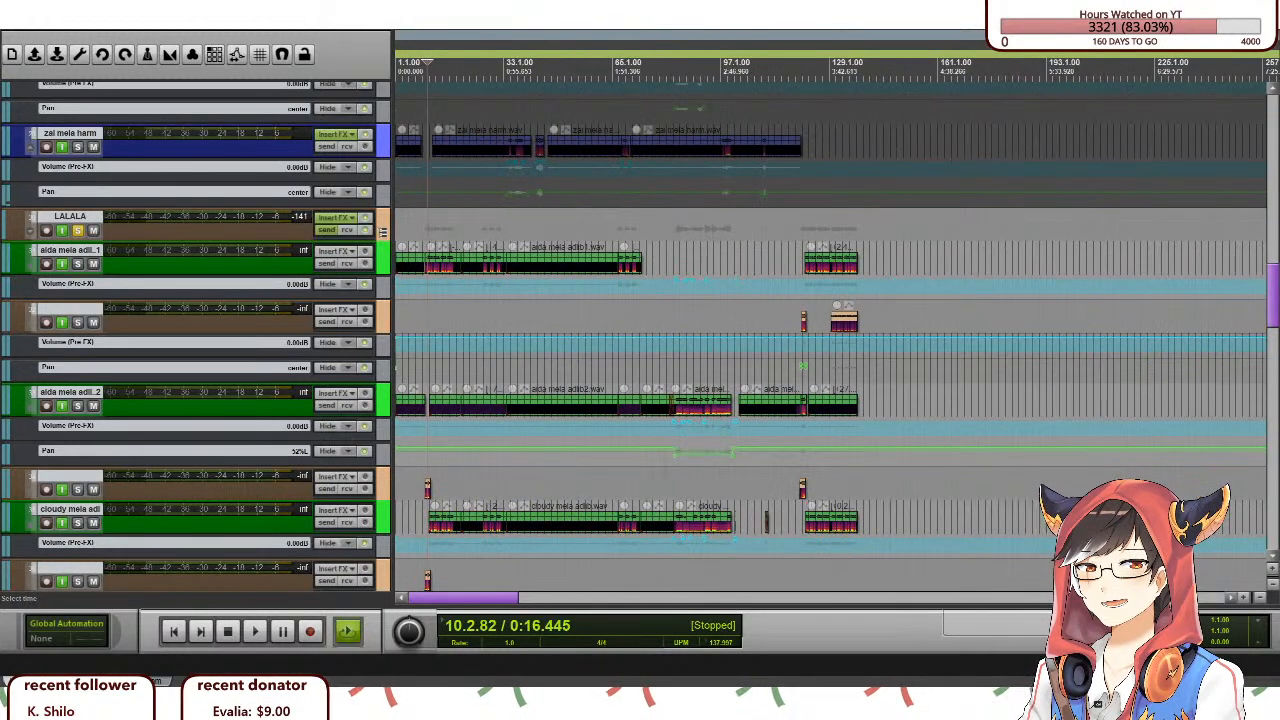
scroll(706, 463, up, 1)
scroll(283, 402, down, 3)
scroll(810, 336, down, 2)
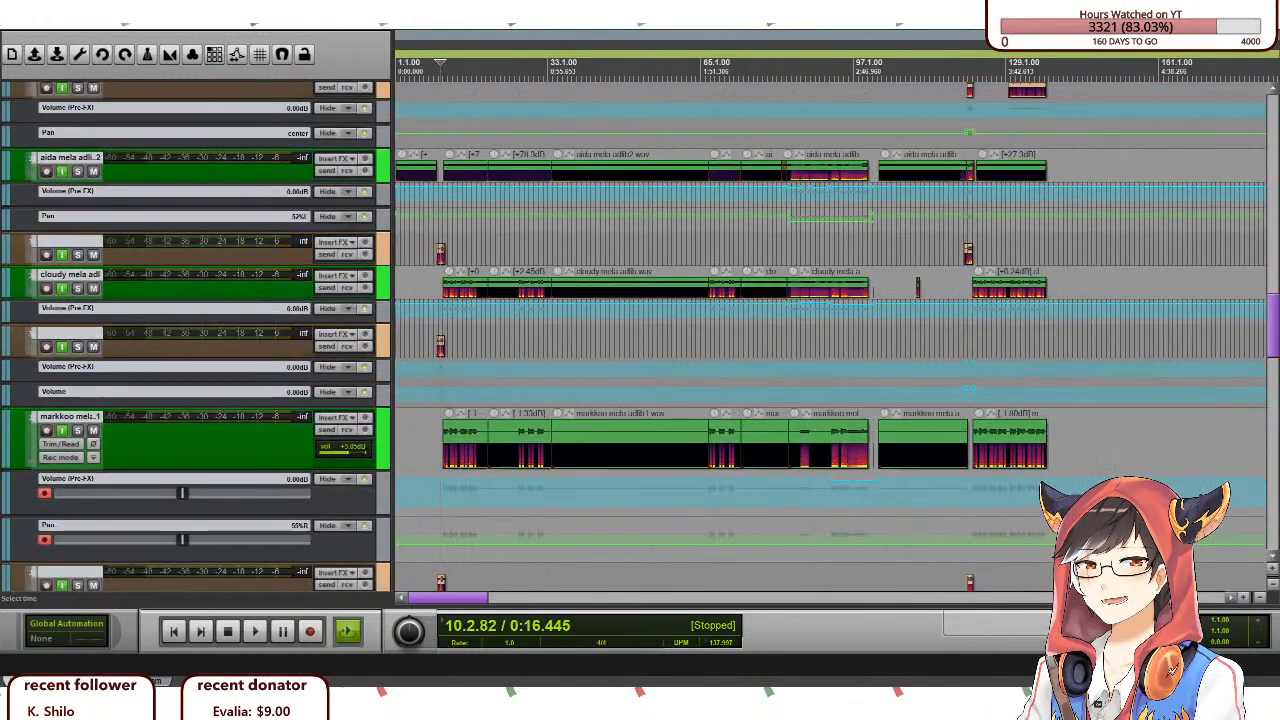
scroll(199, 366, down, 2)
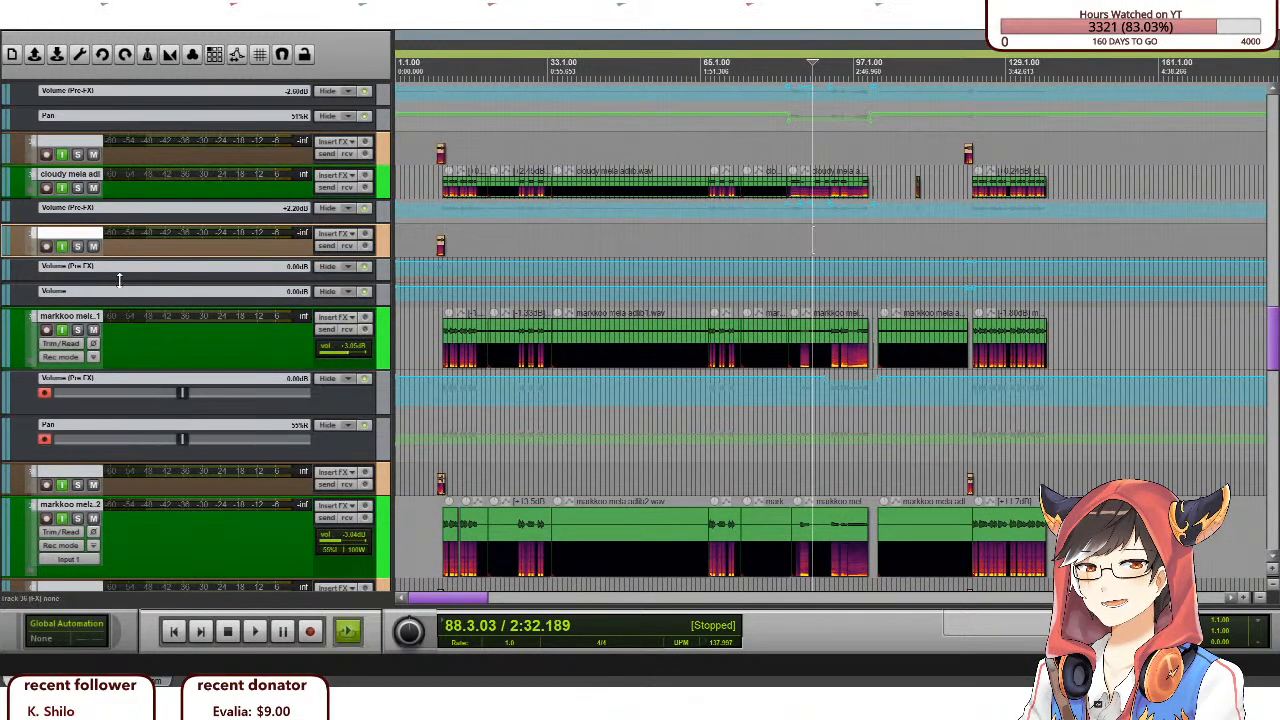
Look through the main, harmony and ad-lib vocal groups, and remove the solo from the LALALA group.
scroll(222, 440, down, 10)
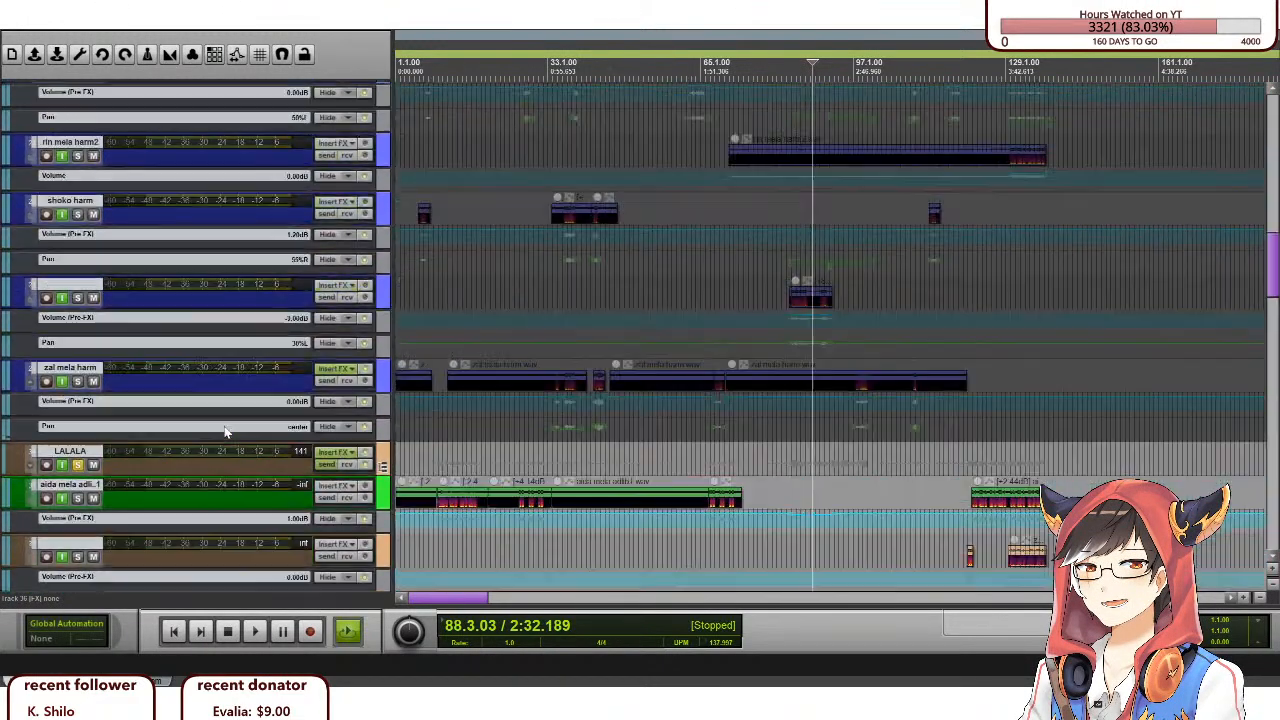
scroll(225, 431, up, 15)
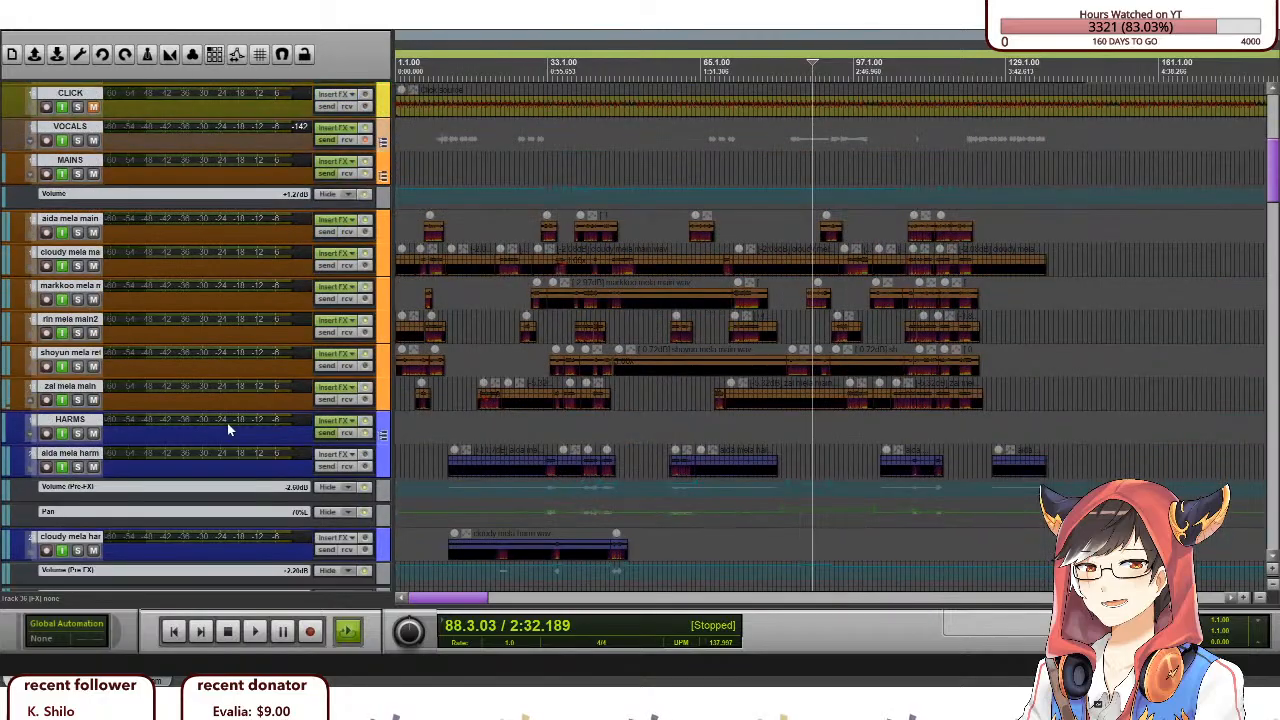
scroll(228, 421, down, 15)
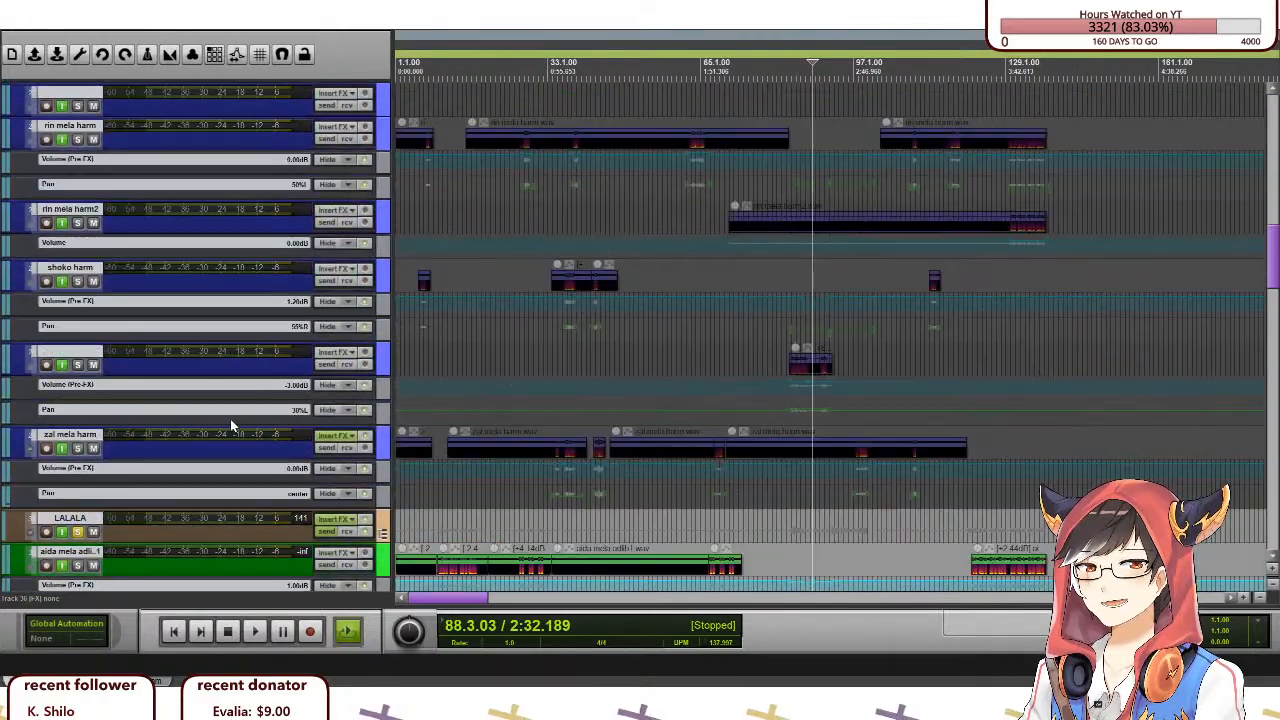
scroll(231, 418, down, 10)
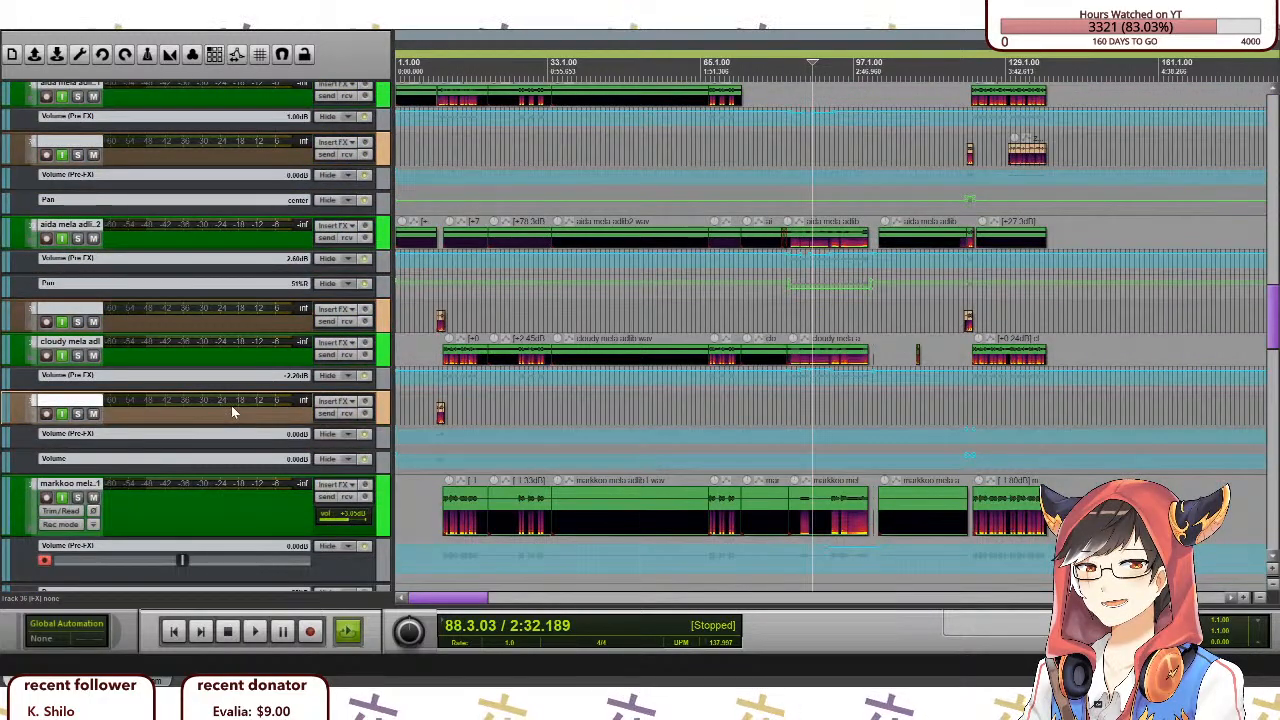
scroll(231, 408, up, 1)
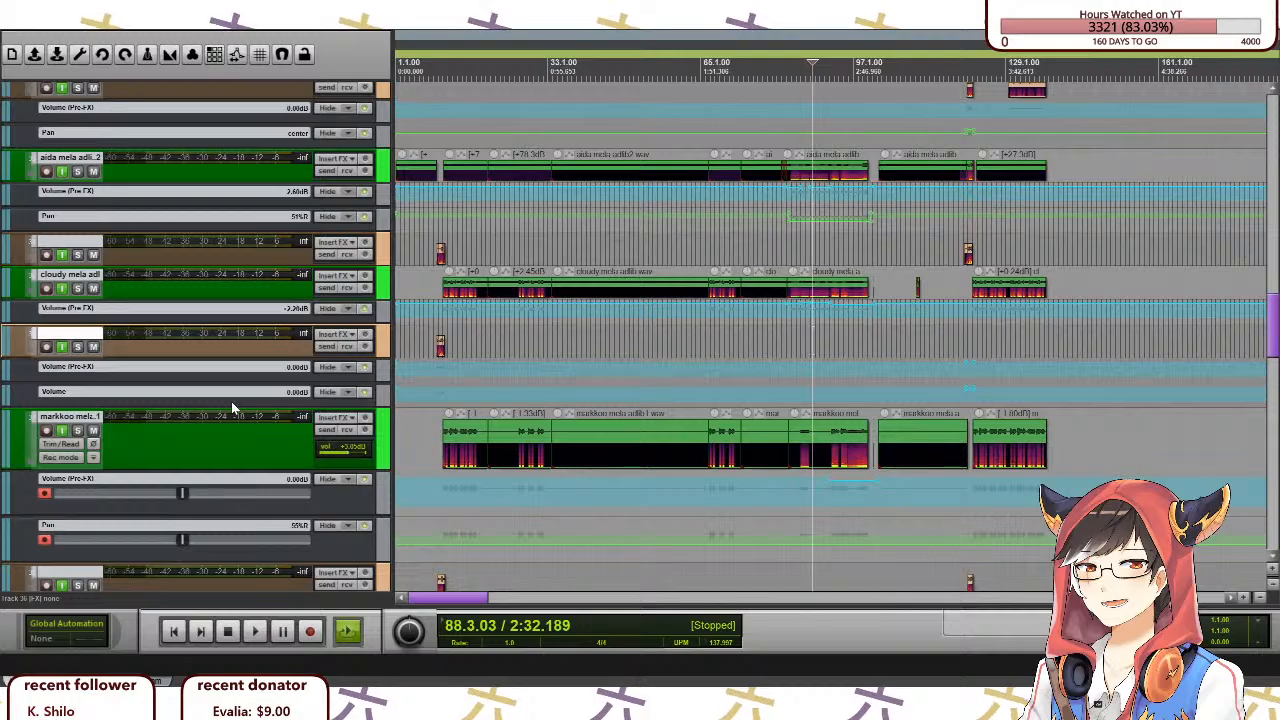
scroll(231, 401, up, 4)
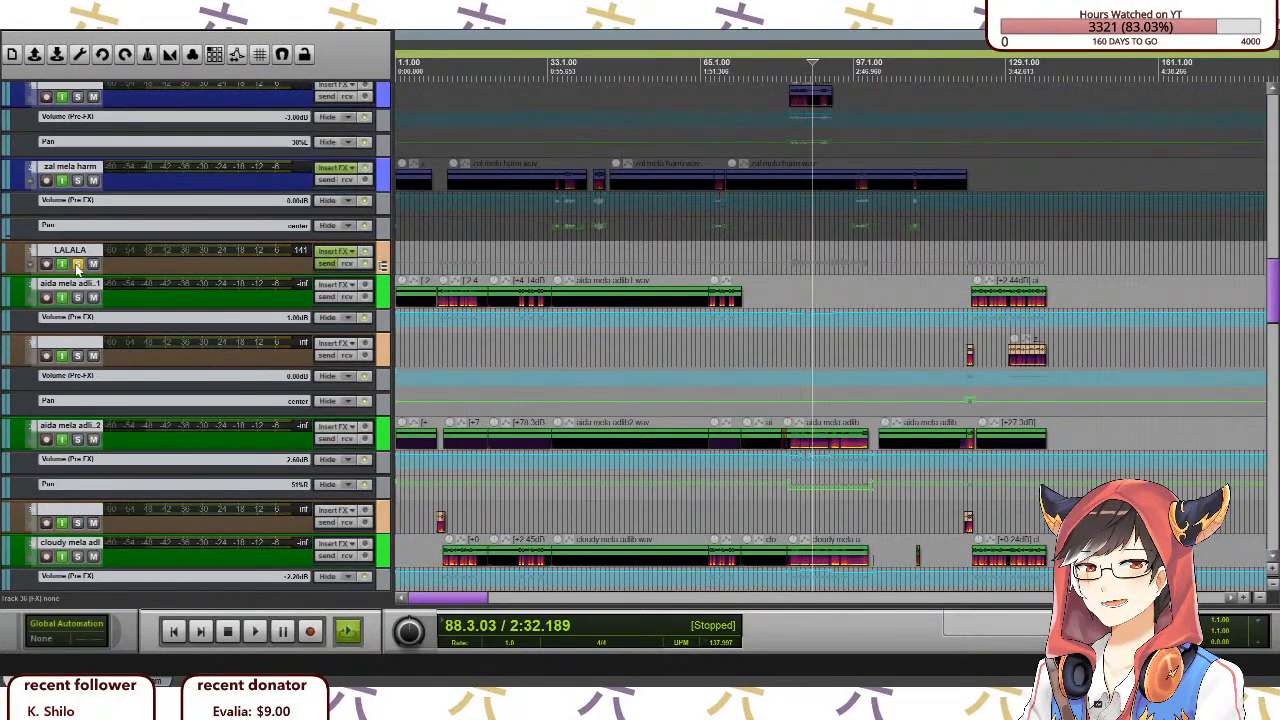
scroll(128, 355, down, 5)
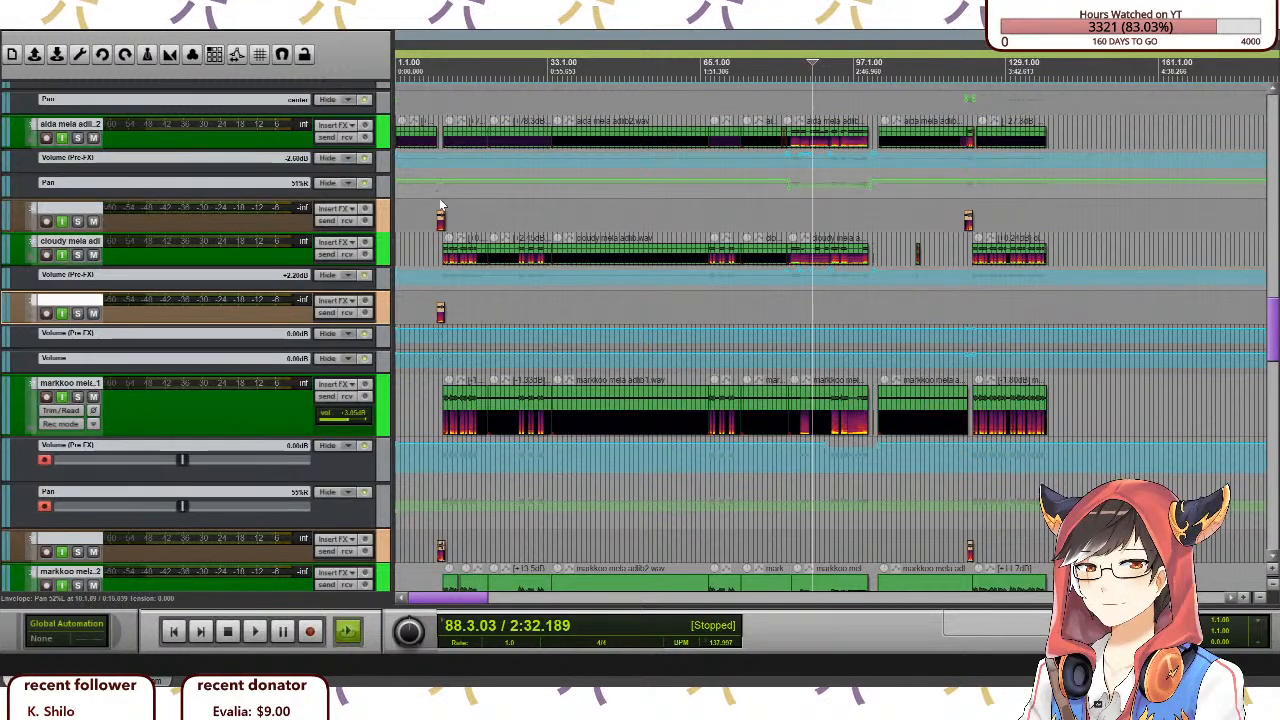
Play the full mix from about bar 9, just before the first short ad-lib clips, and stop it.
click(440, 205)
scroll(440, 205, up, 6)
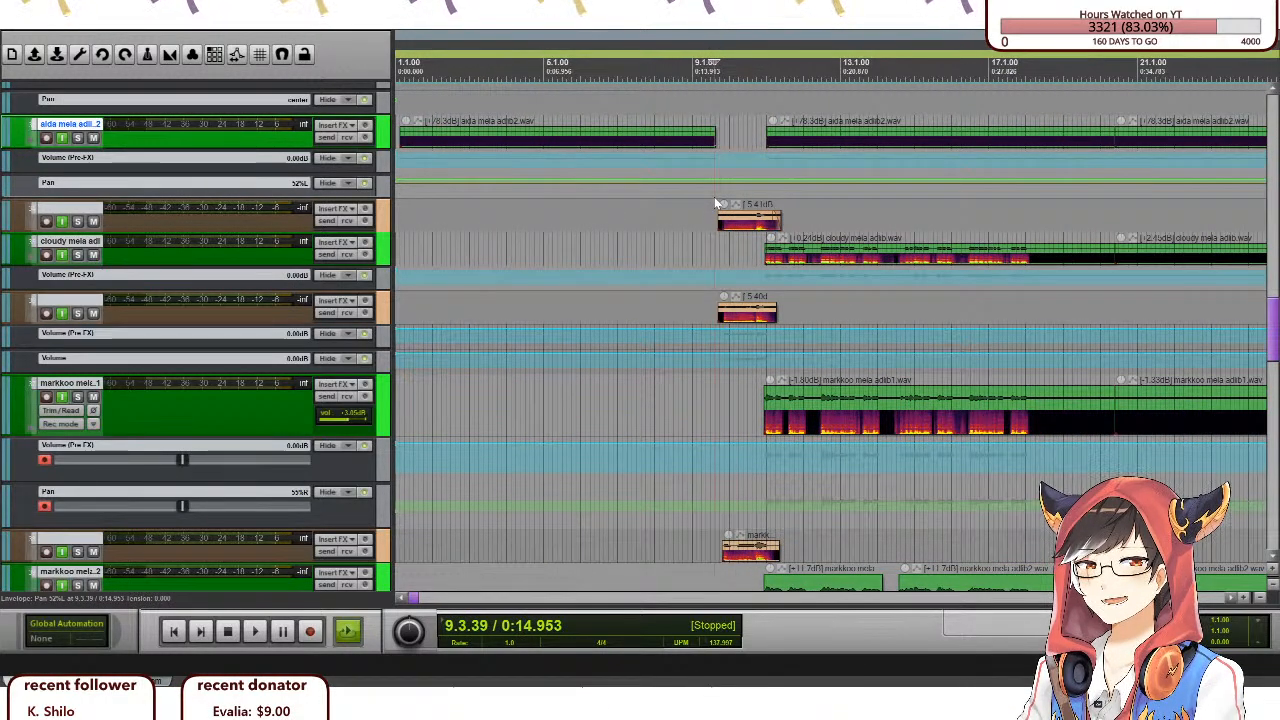
key(space)
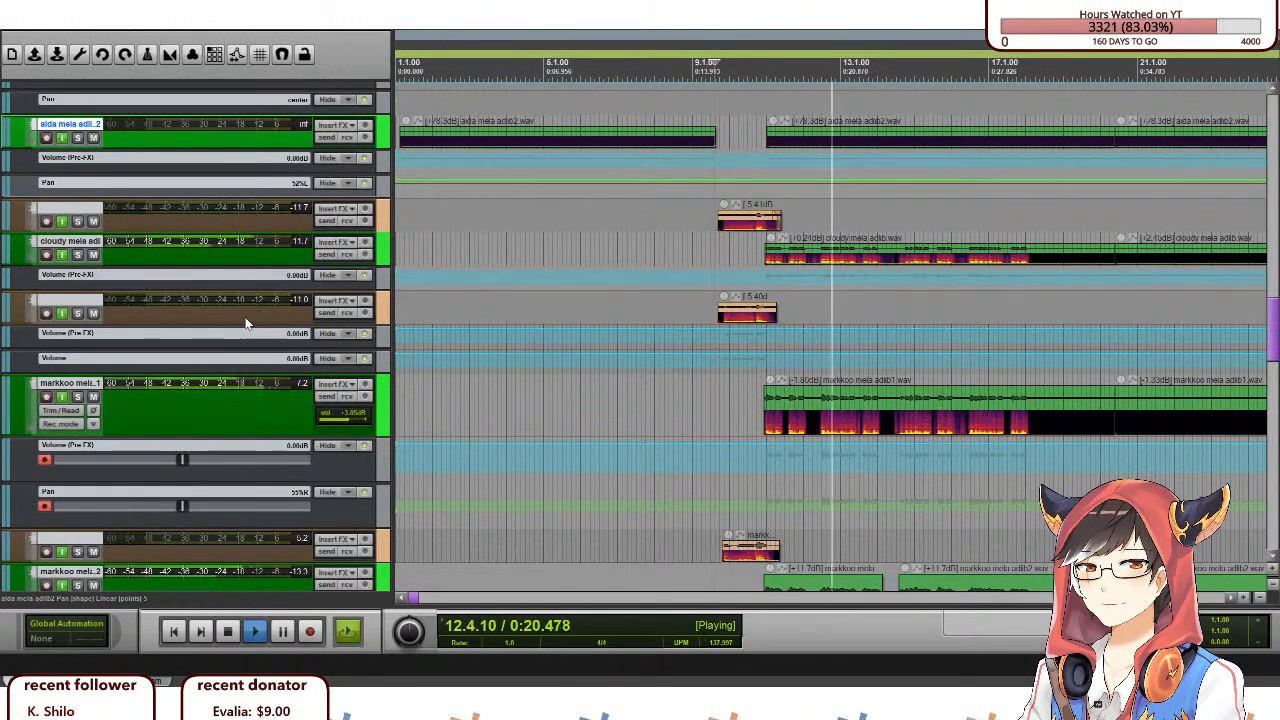
scroll(590, 352, down, 2)
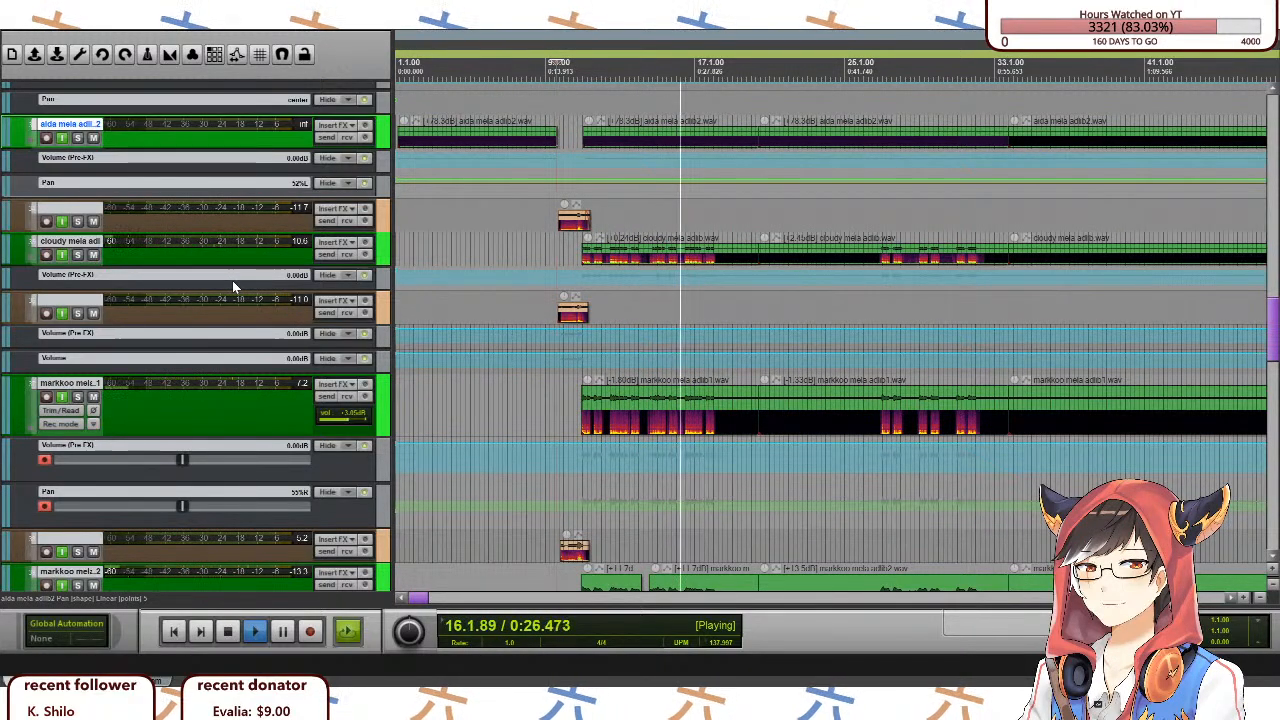
key(space)
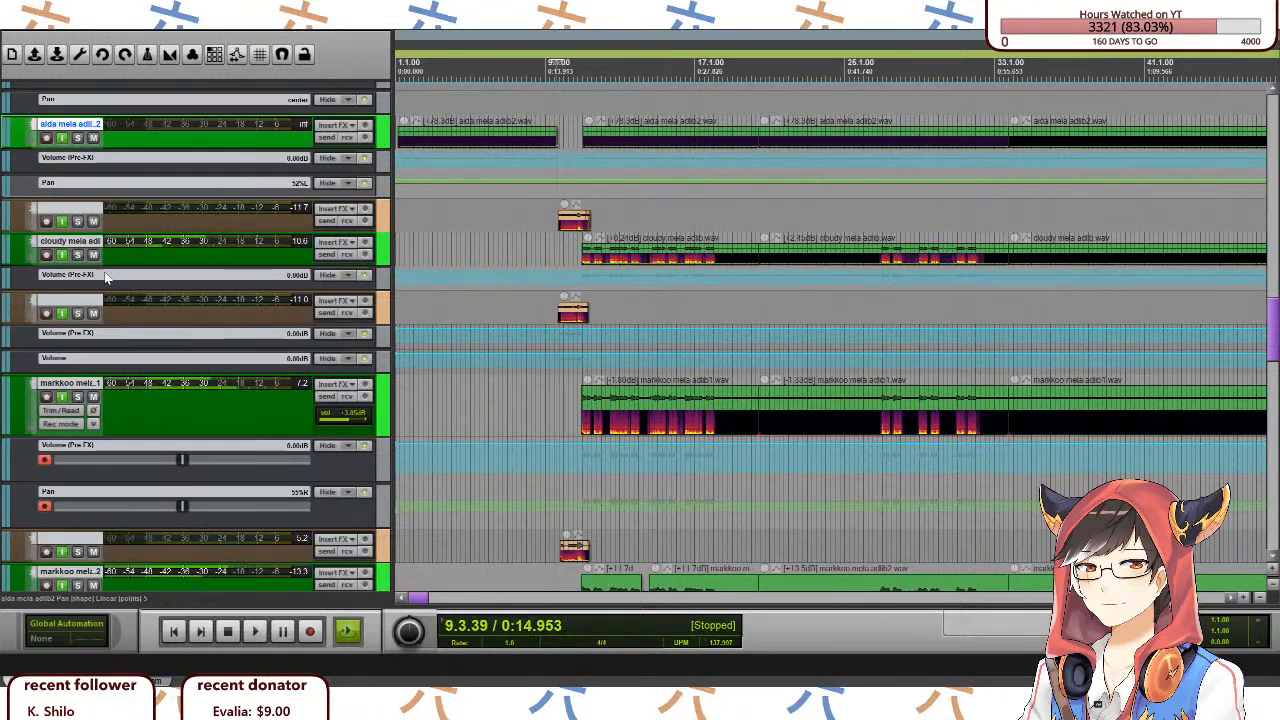
Solo the LALALA group and play its ad-libs from about bar 9 before stopping playback.
scroll(110, 262, up, 8)
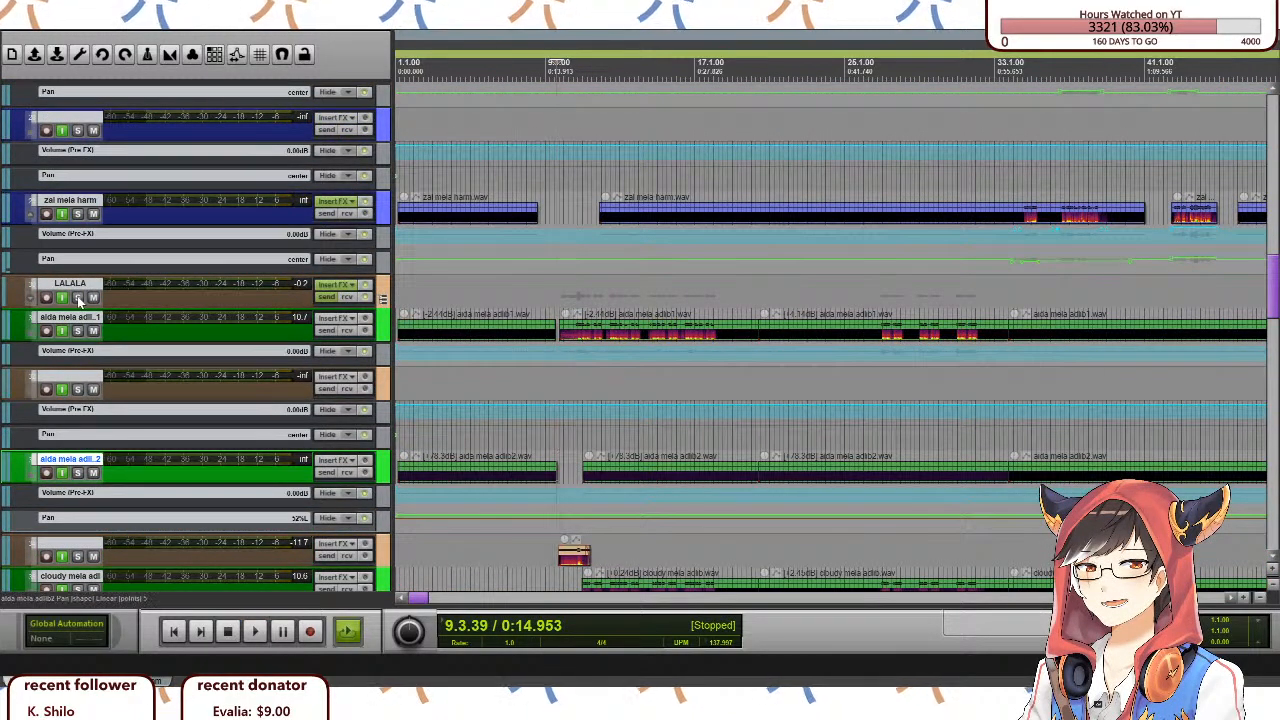
click(78, 298)
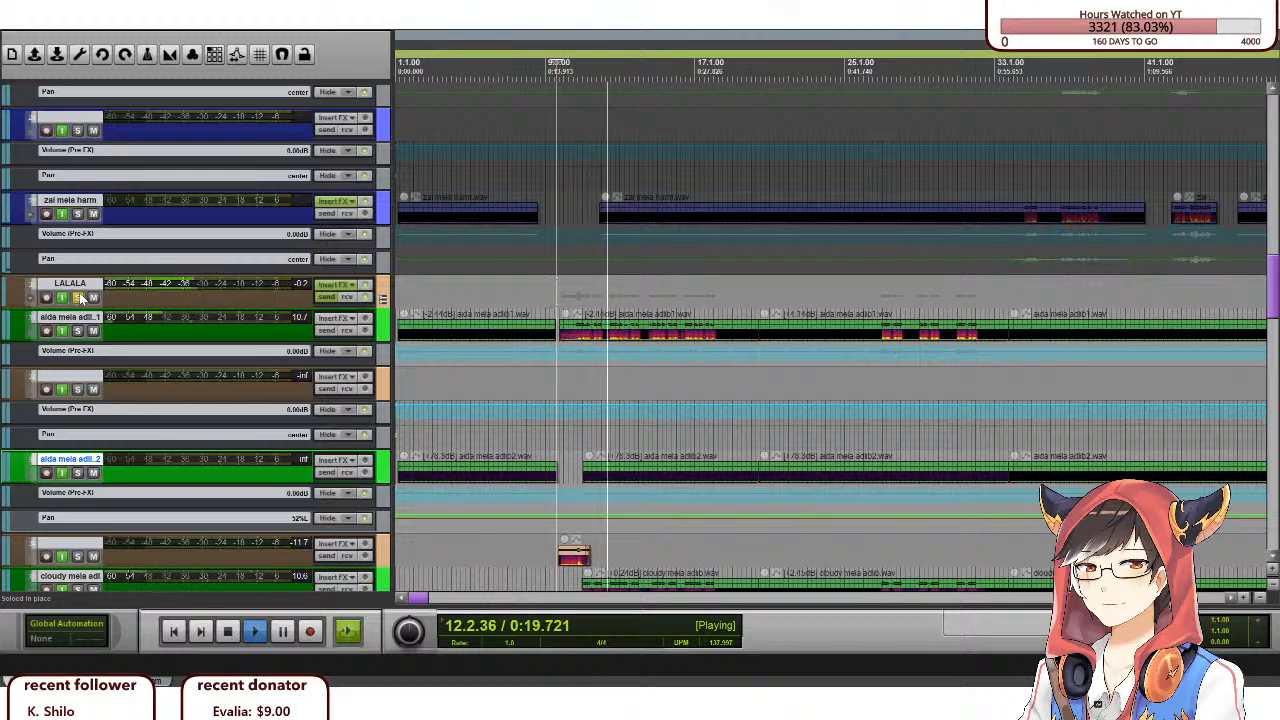
scroll(133, 323, down, 5)
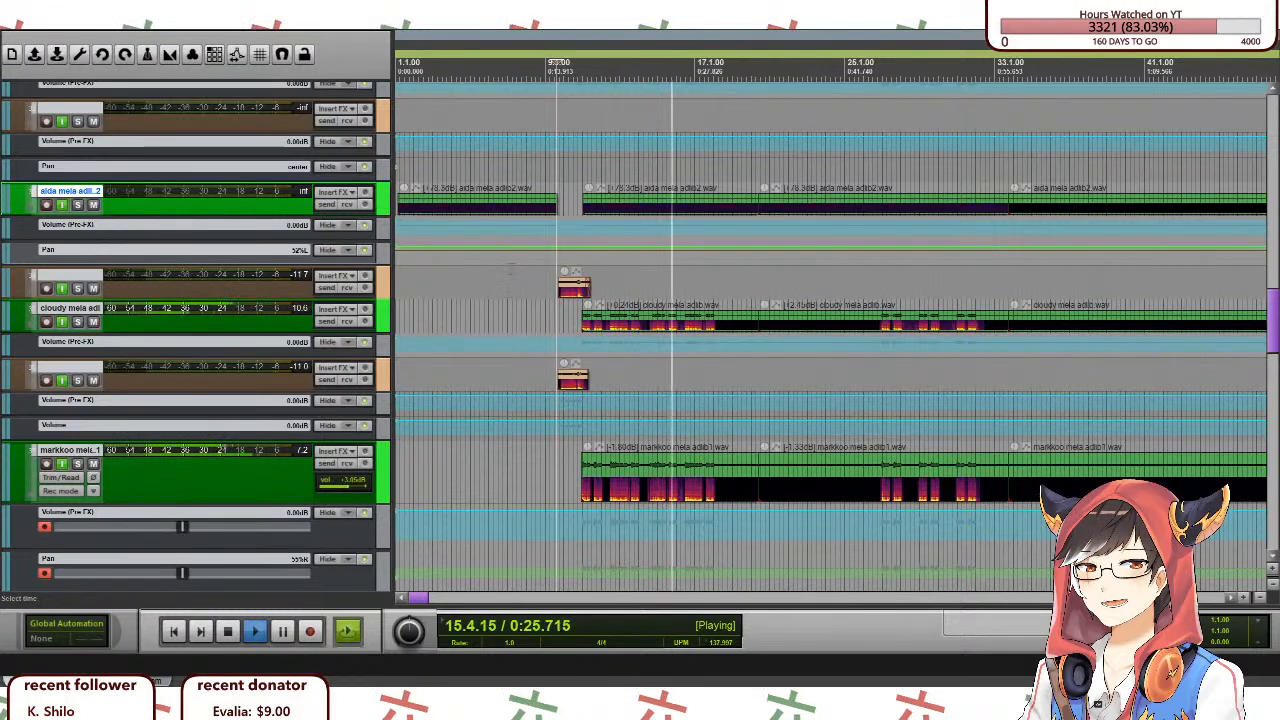
key(space)
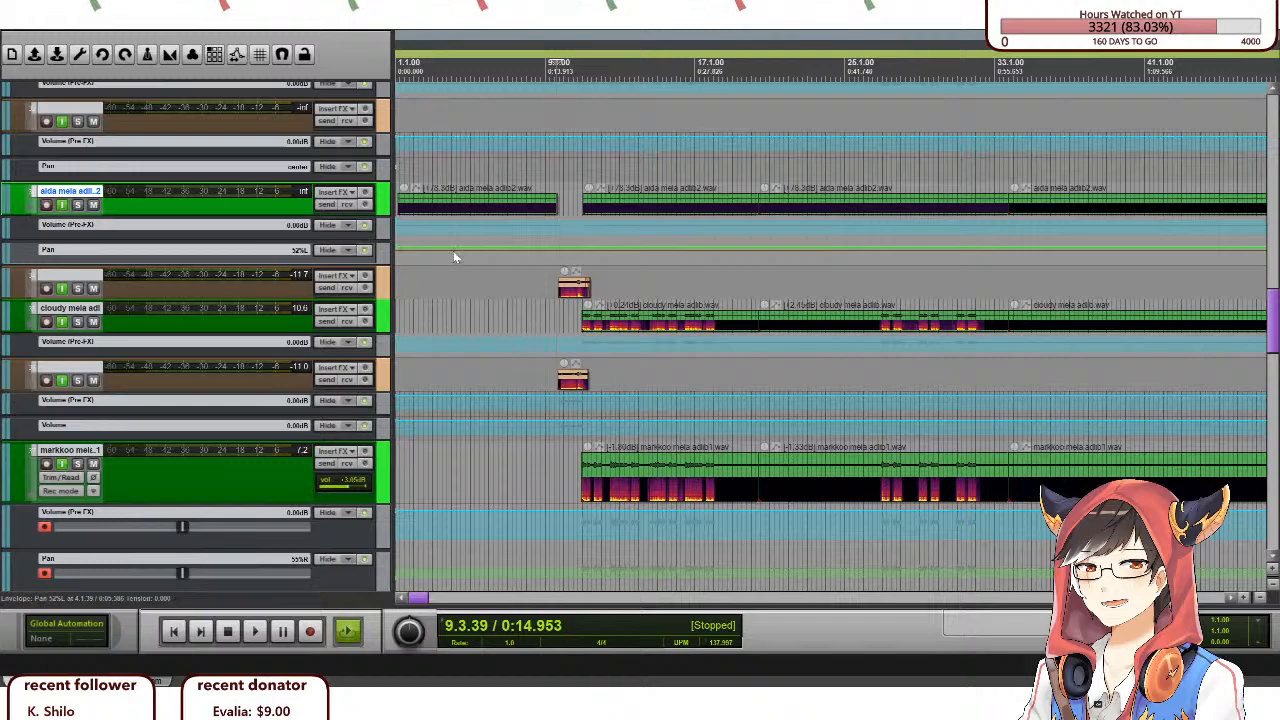
Look over the unsoloed LALALA tracks and place the edit cursor at about bar 119, just before the final-section ad-lib clips.
scroll(271, 328, up, 1)
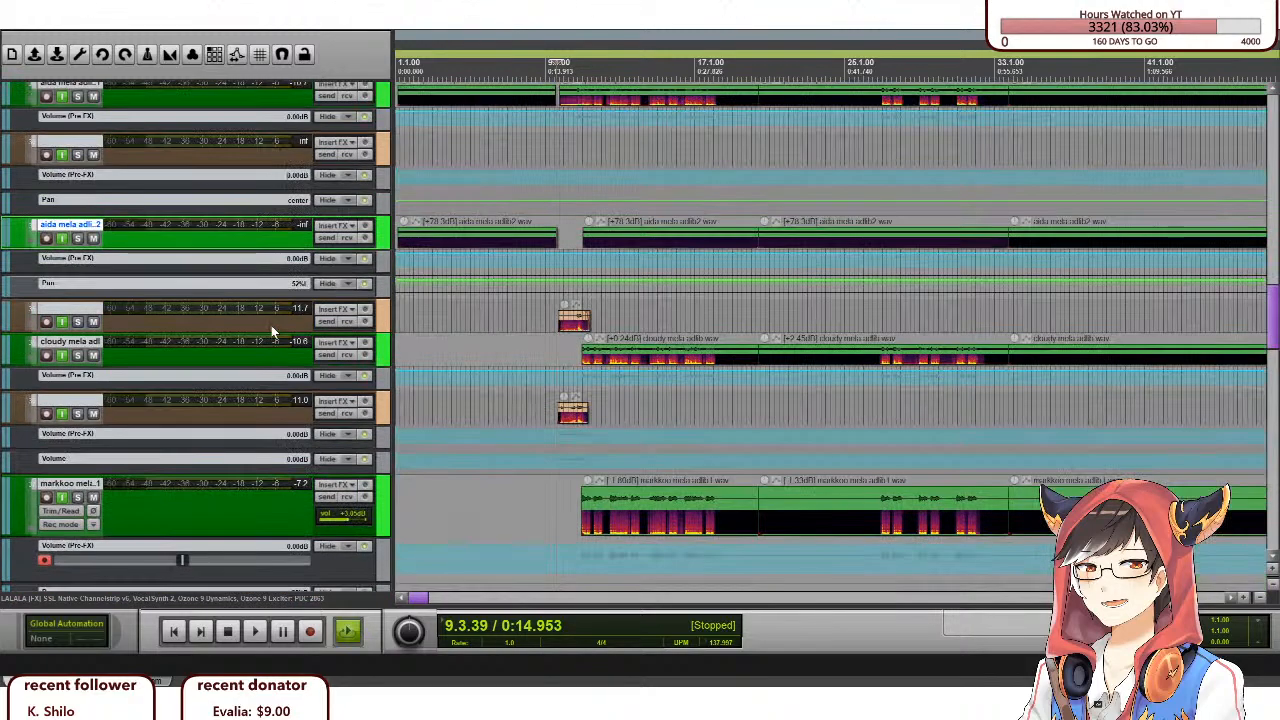
scroll(271, 325, up, 6)
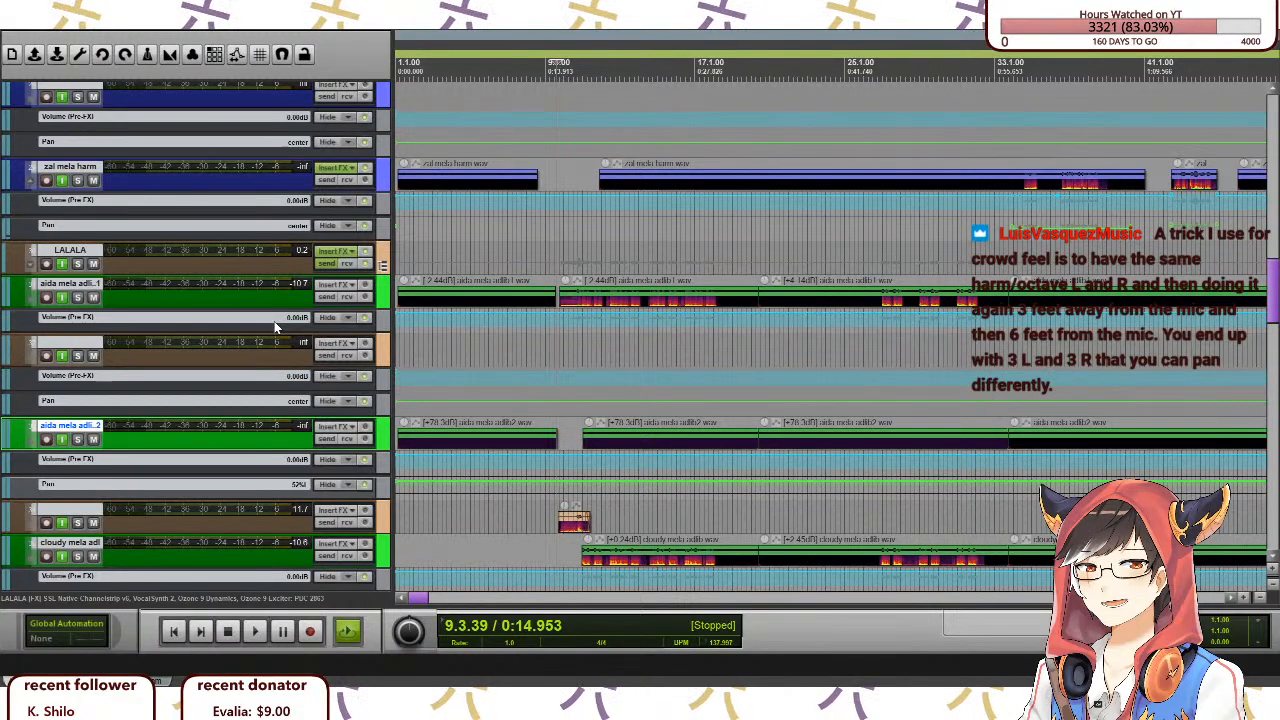
scroll(305, 293, up, 3)
scroll(305, 293, up, 1)
scroll(258, 427, down, 14)
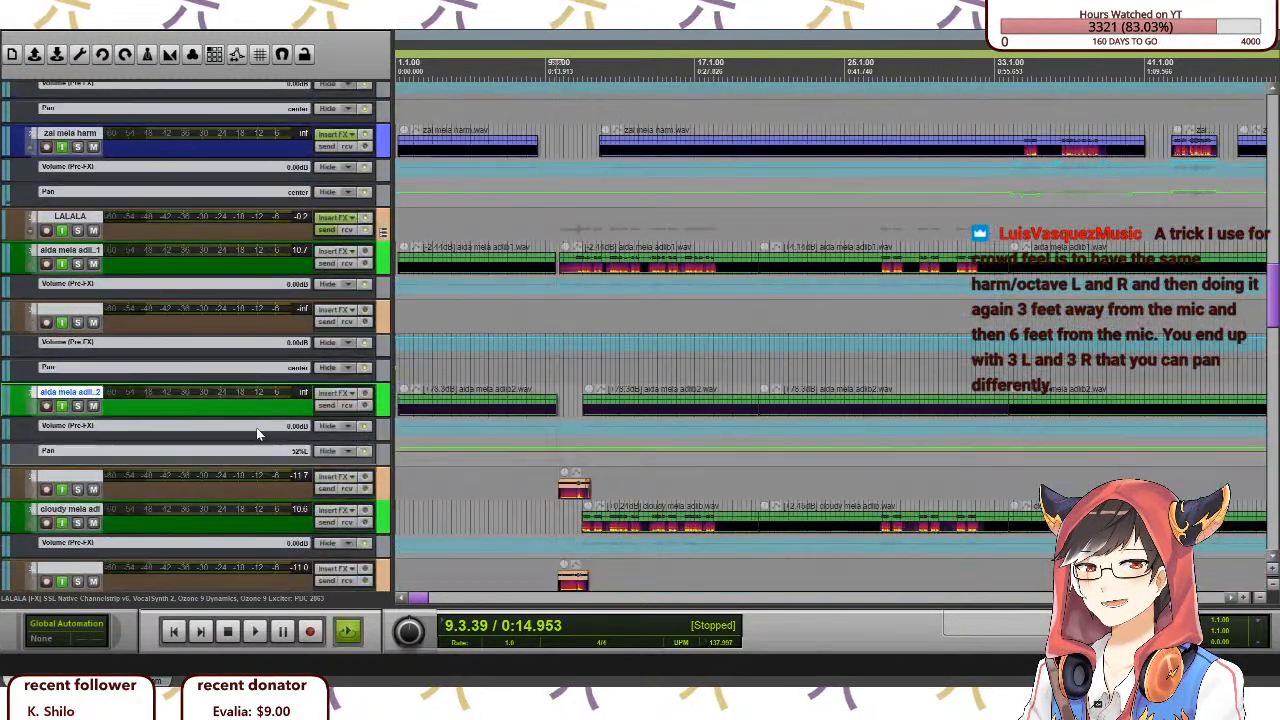
scroll(858, 386, down, 5)
scroll(855, 385, down, 2)
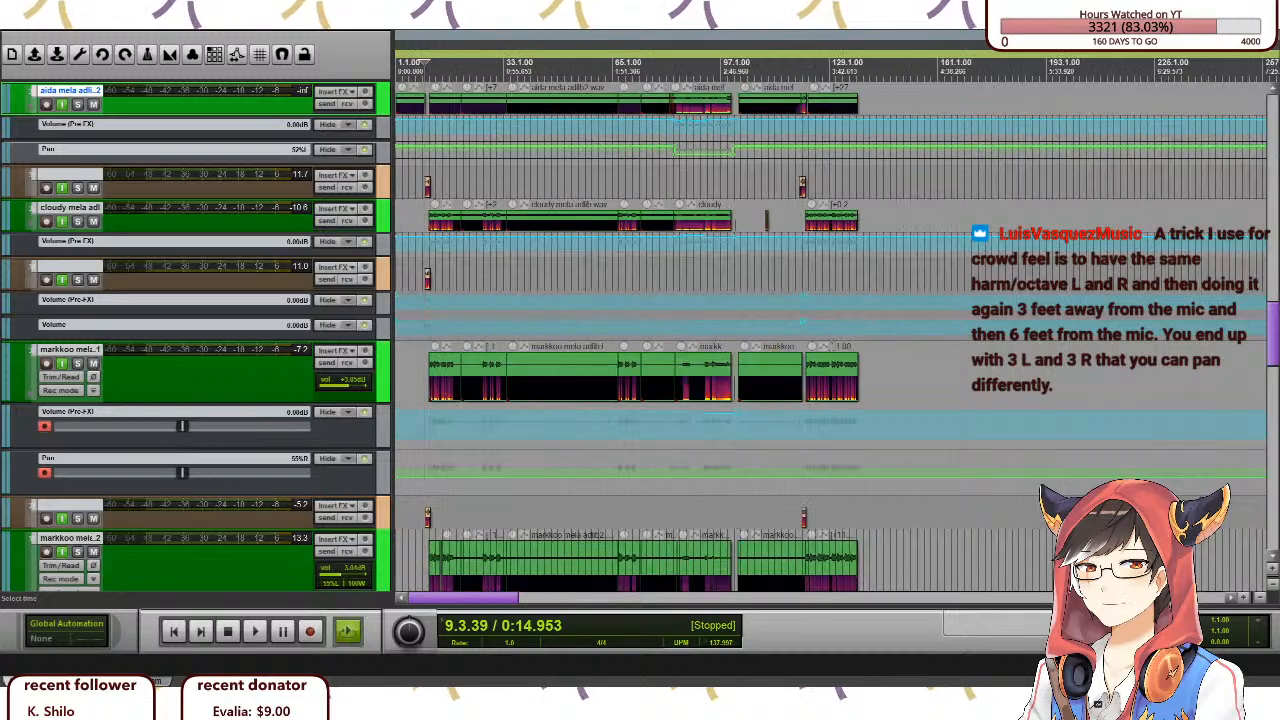
click(797, 187)
scroll(797, 187, up, 7)
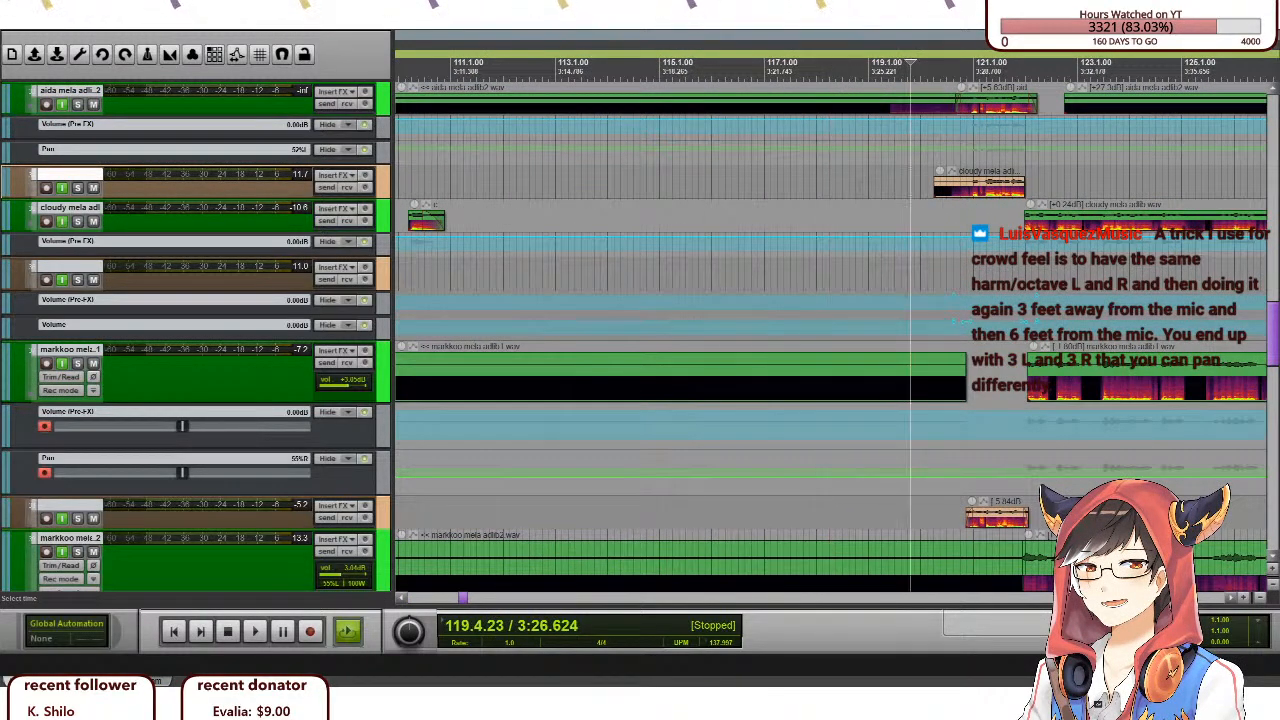
Briefly play the full mix from about bar 118 and stop it.
scroll(112, 220, up, 6)
key(space)
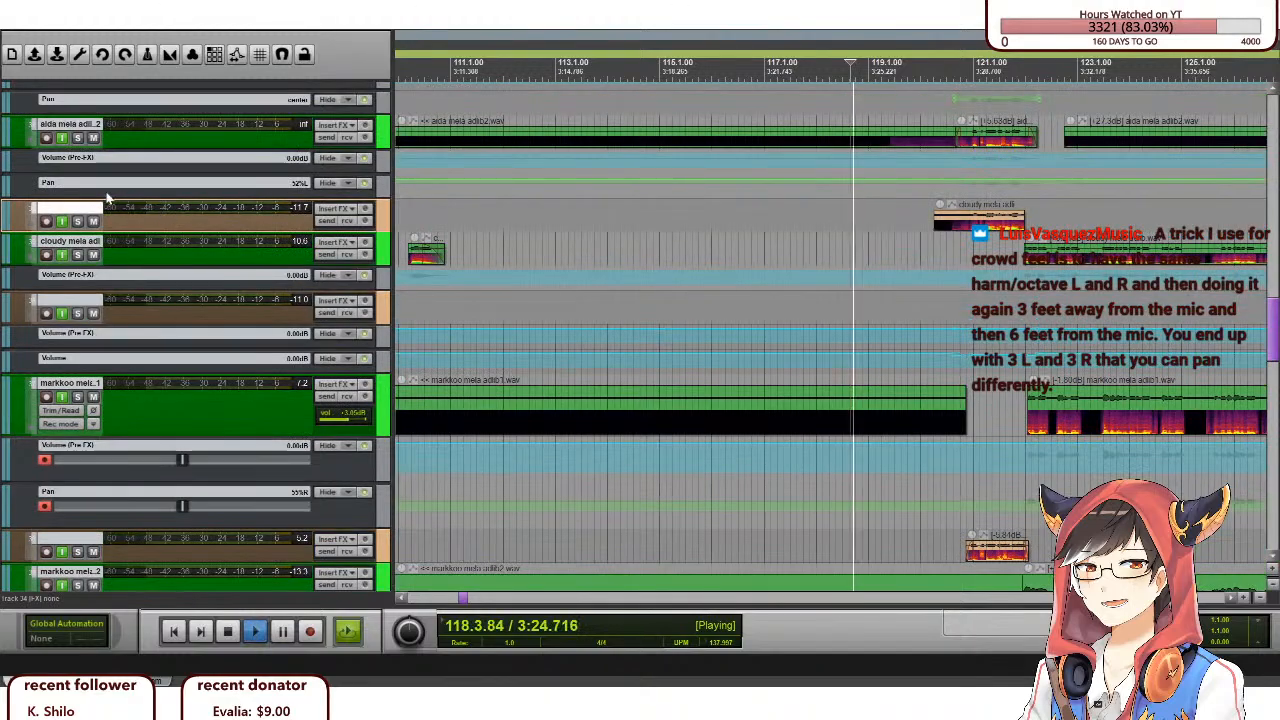
scroll(105, 240, up, 4)
key(space)
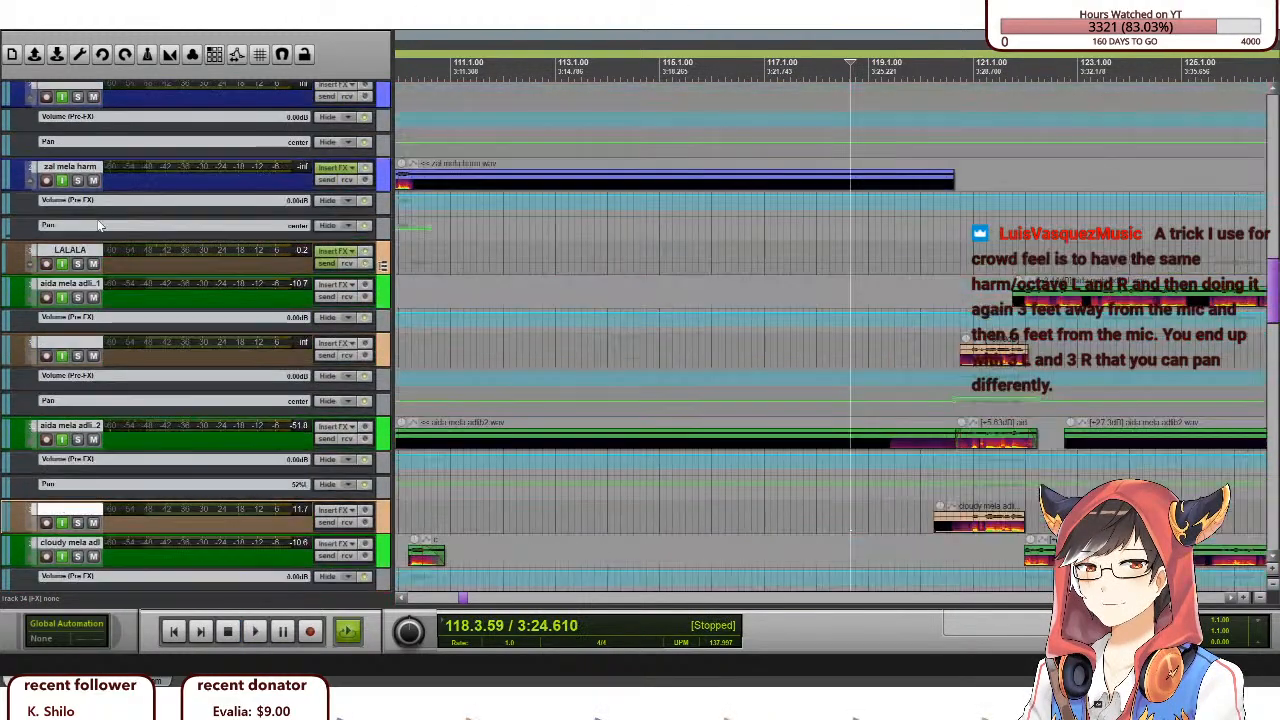
Play the soloed LALALA group from about bar 118 into the final section, stop it and remove the group's solo.
click(898, 297)
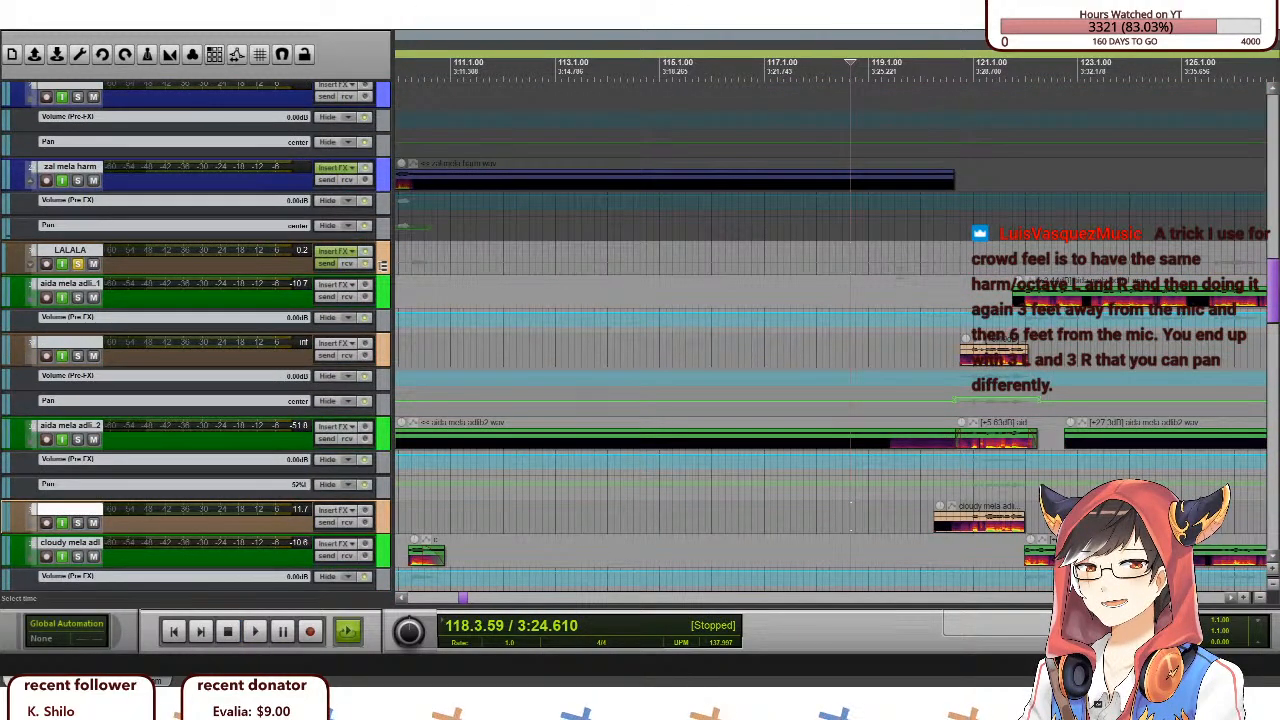
key(space)
scroll(185, 347, down, 3)
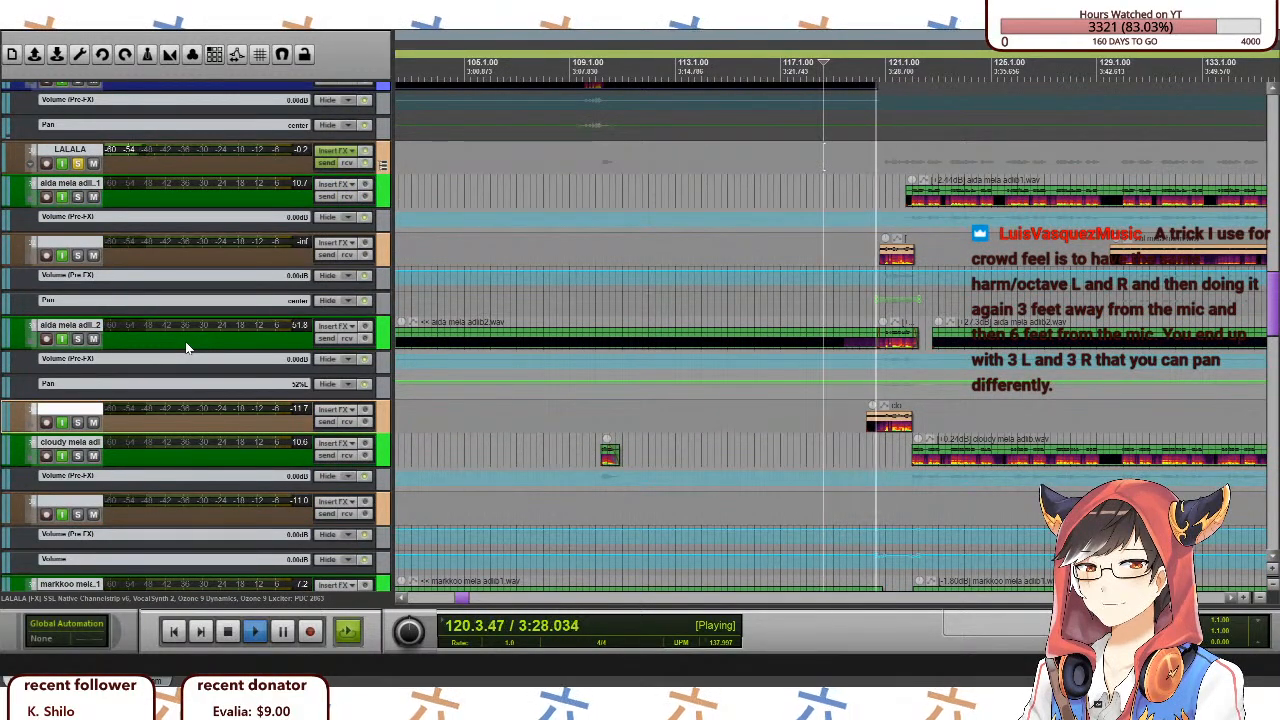
key(ctrl+bracketleft)
scroll(120, 343, down, 3)
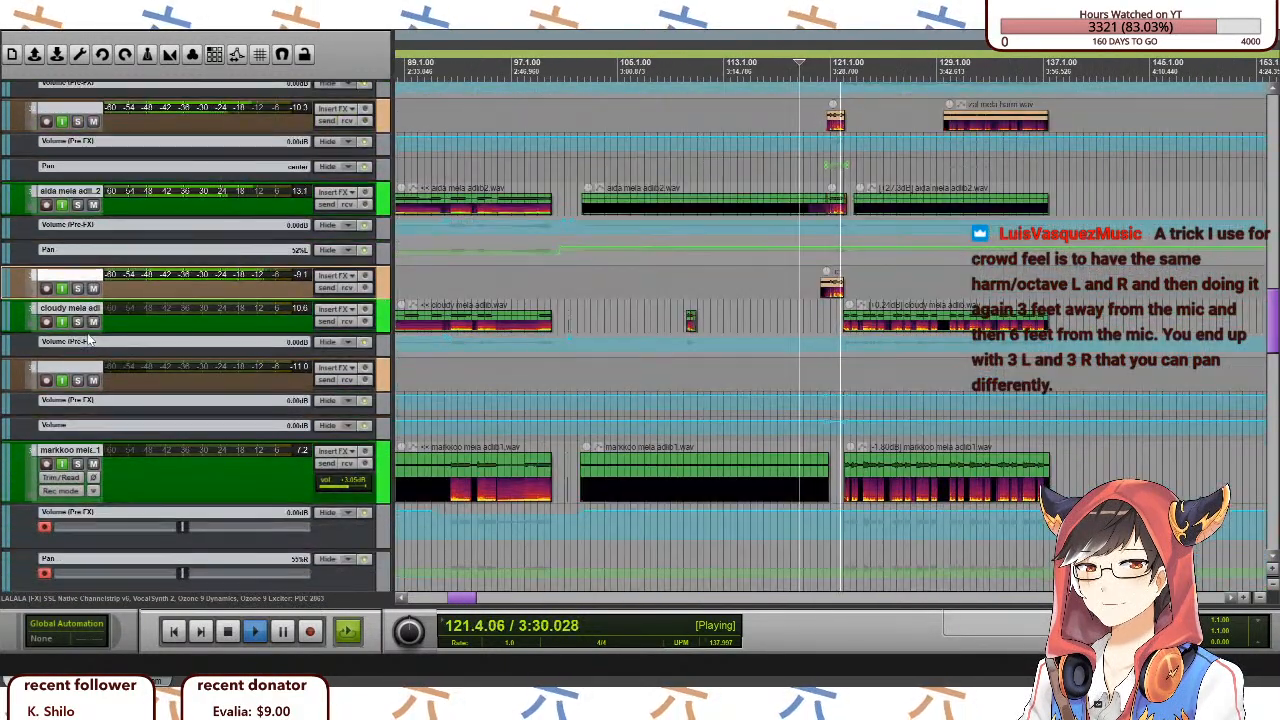
scroll(88, 340, down, 1)
key(space)
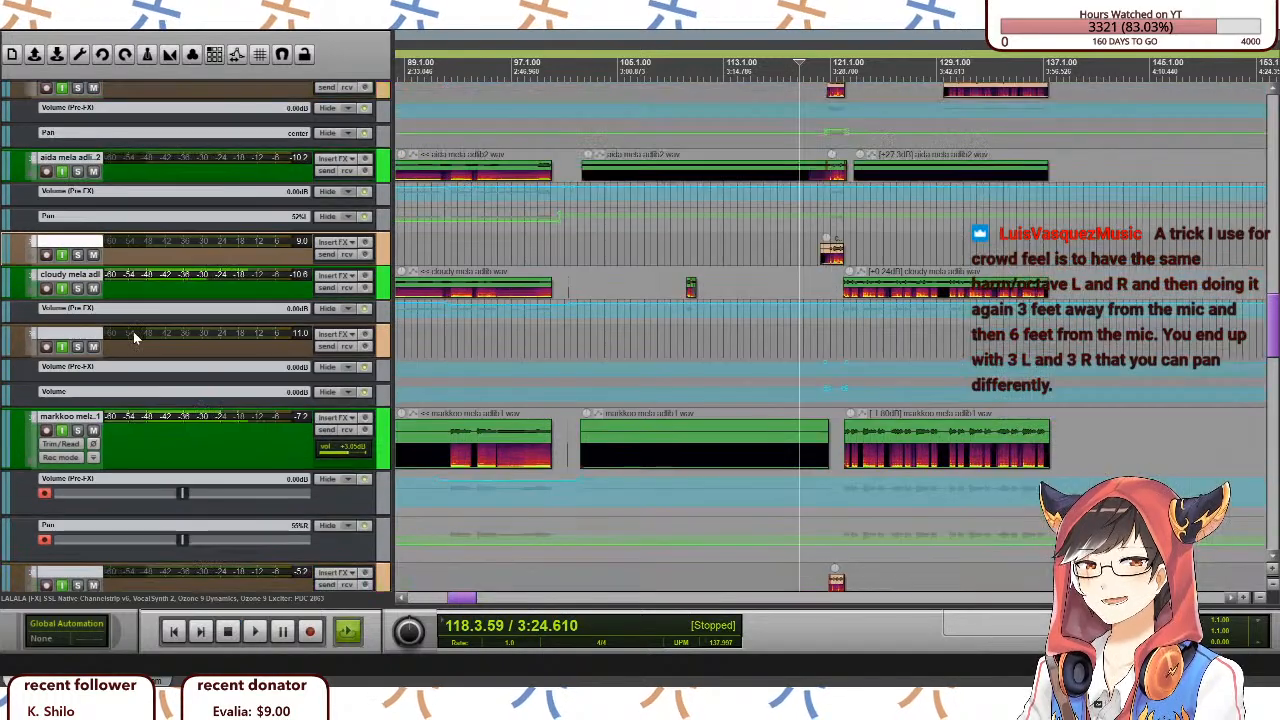
scroll(120, 330, up, 6)
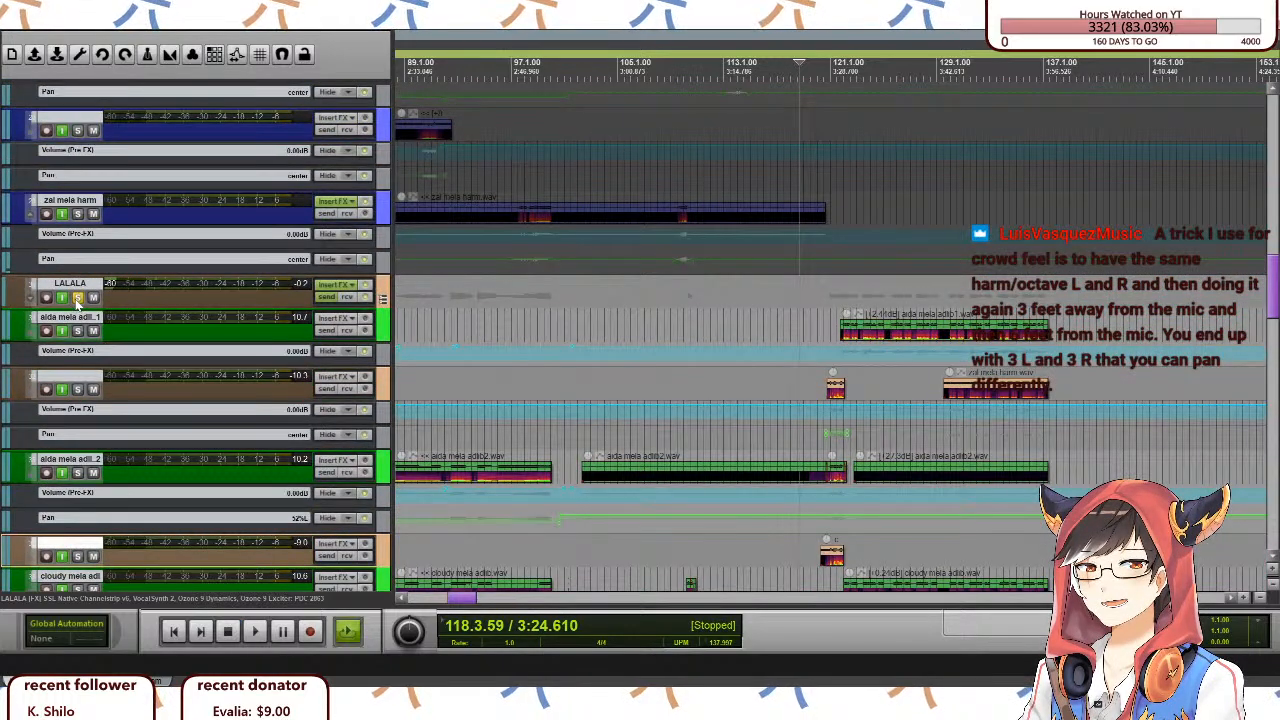
click(77, 298)
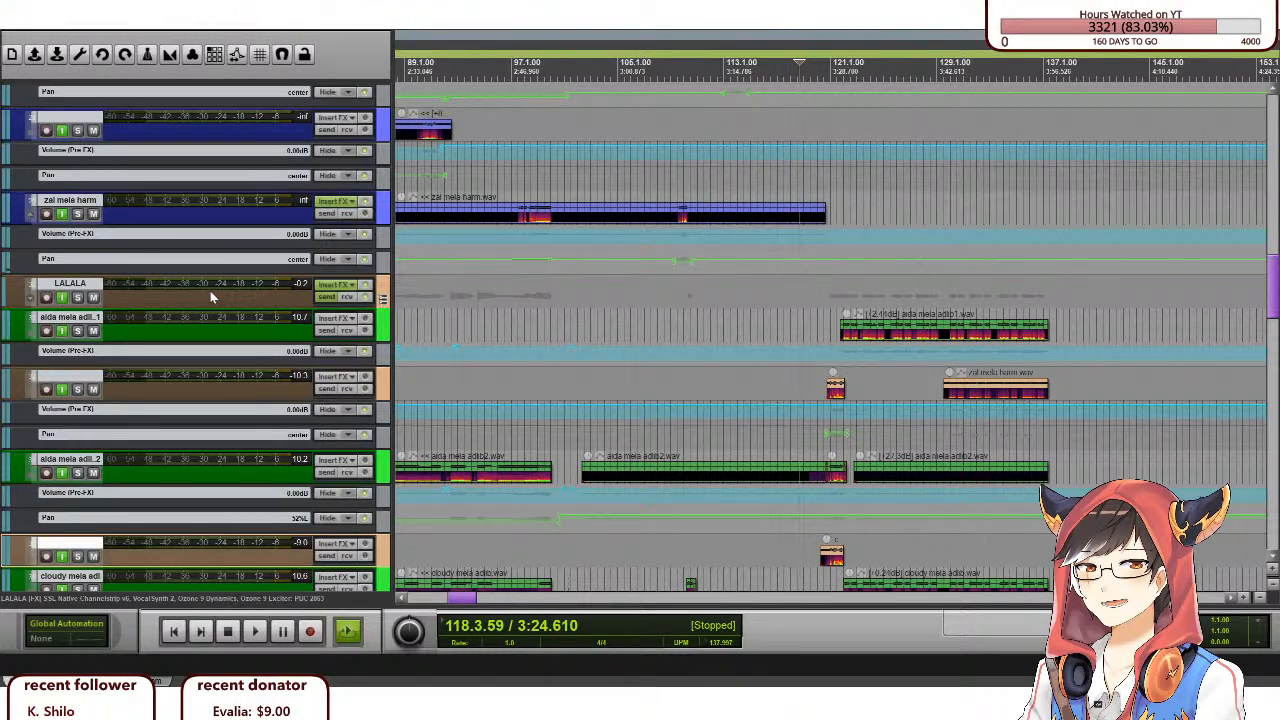
Look over the harmony and main vocal tracks, from the LALALA group back up to the master and reverb tracks.
scroll(220, 450, down, 3)
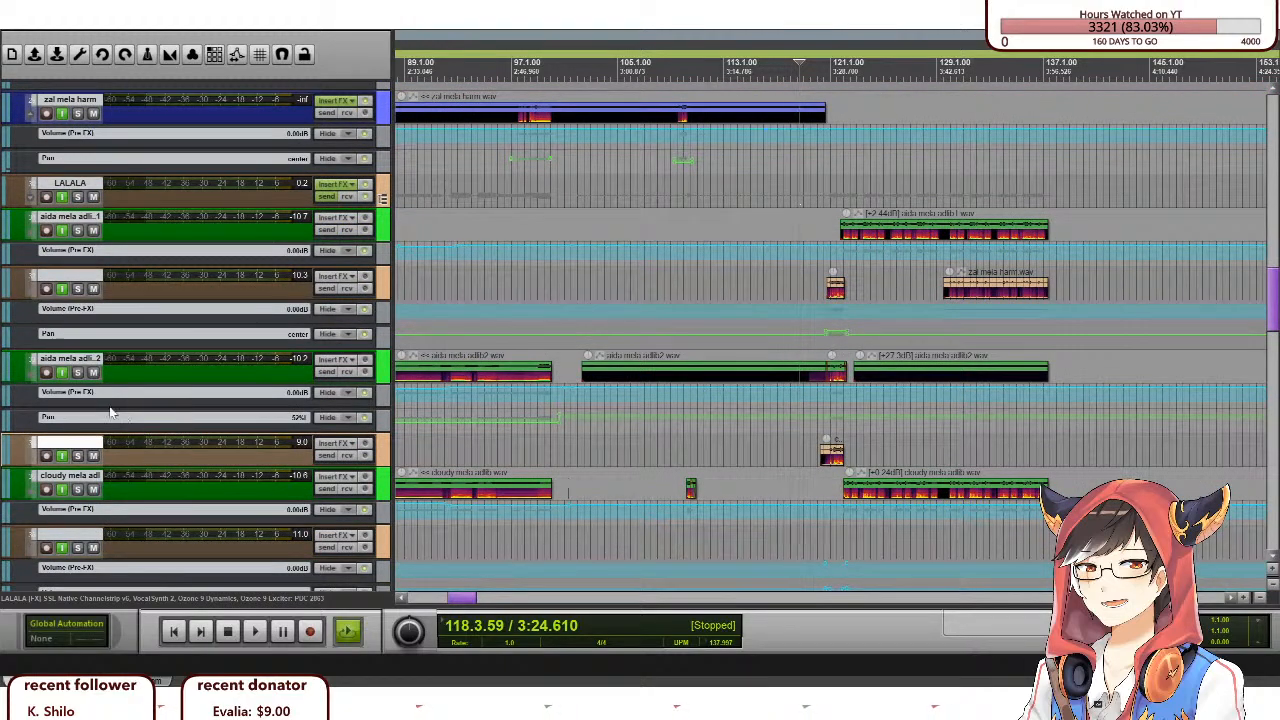
key(alt+Tab)
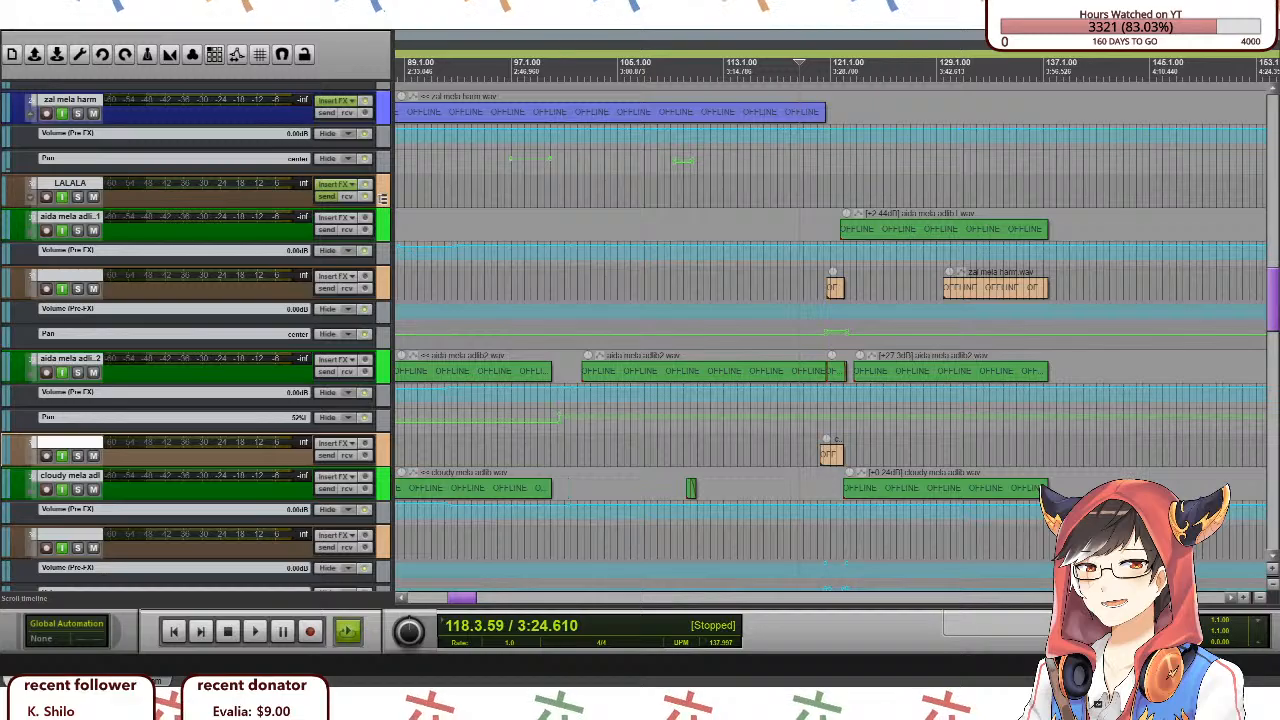
scroll(702, 143, down, 6)
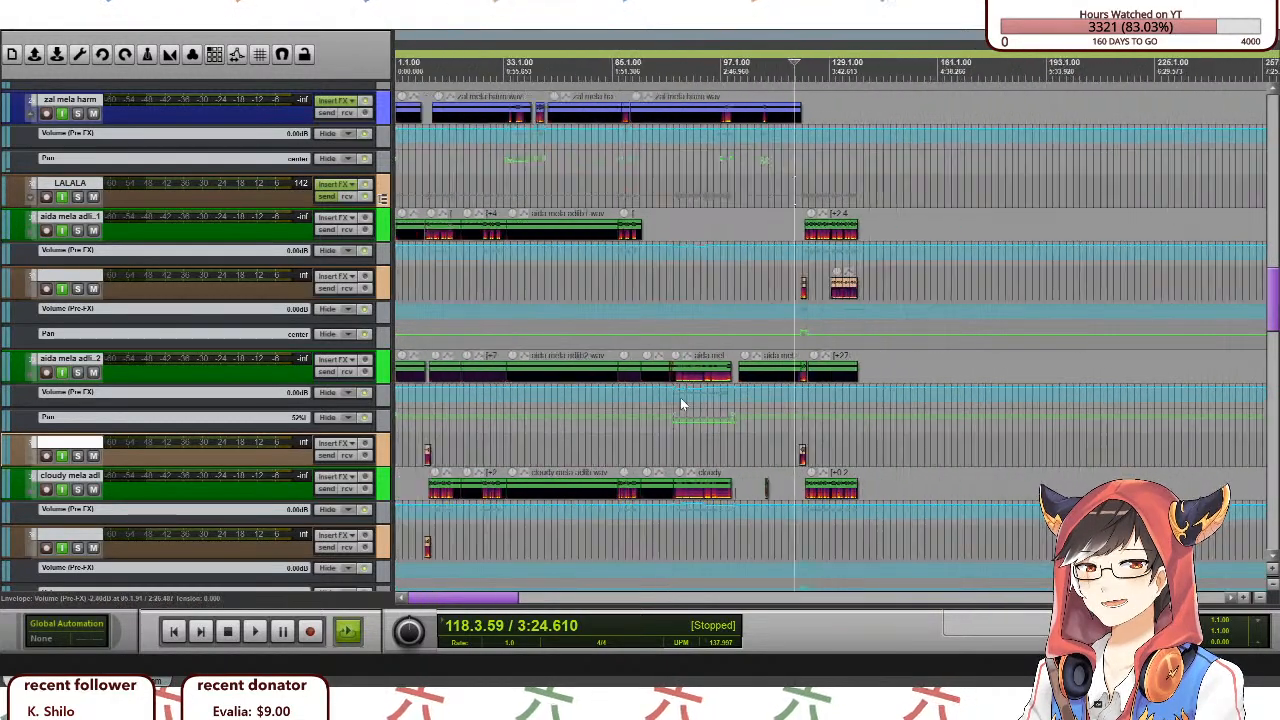
scroll(12, 320, up, 10)
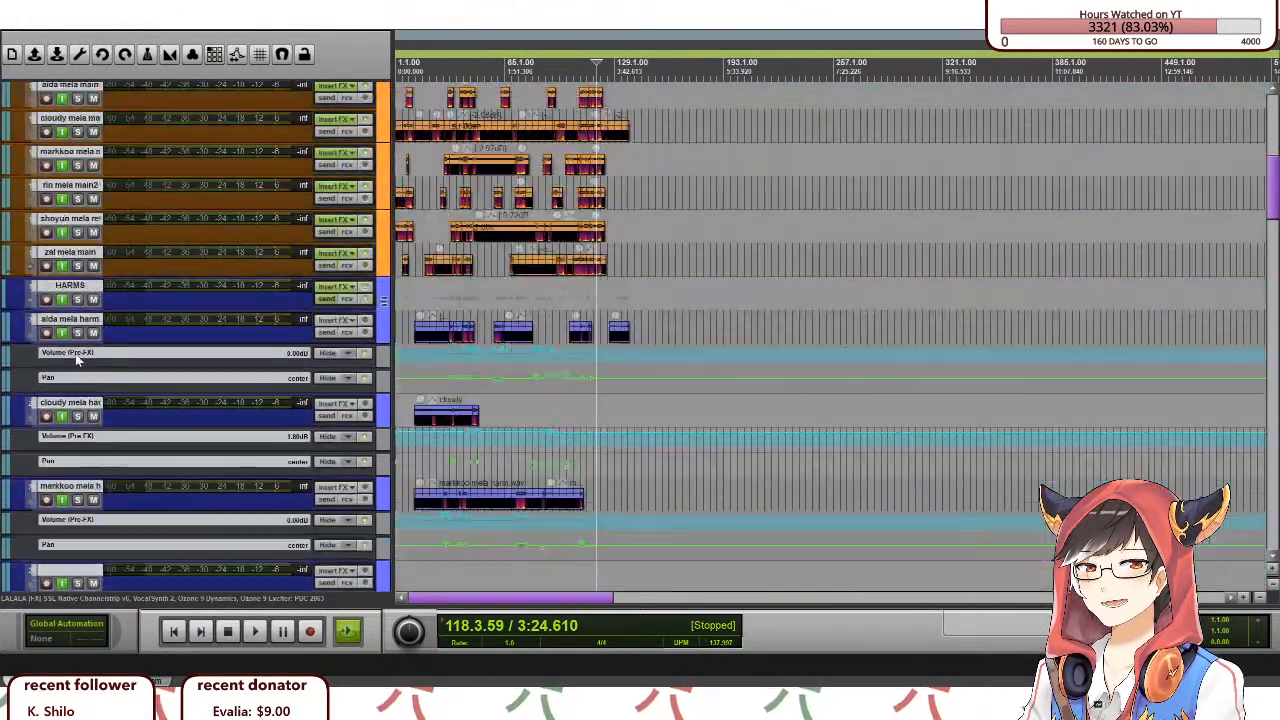
scroll(75, 355, up, 4)
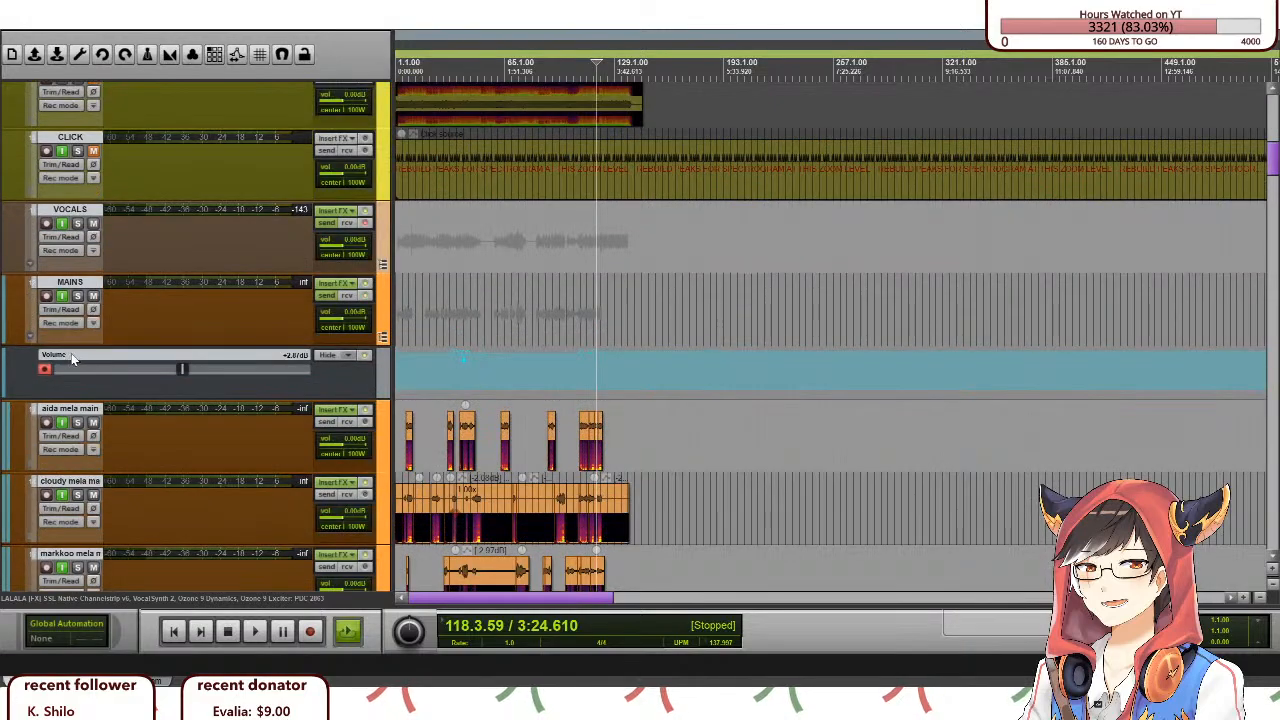
scroll(72, 357, down, 4)
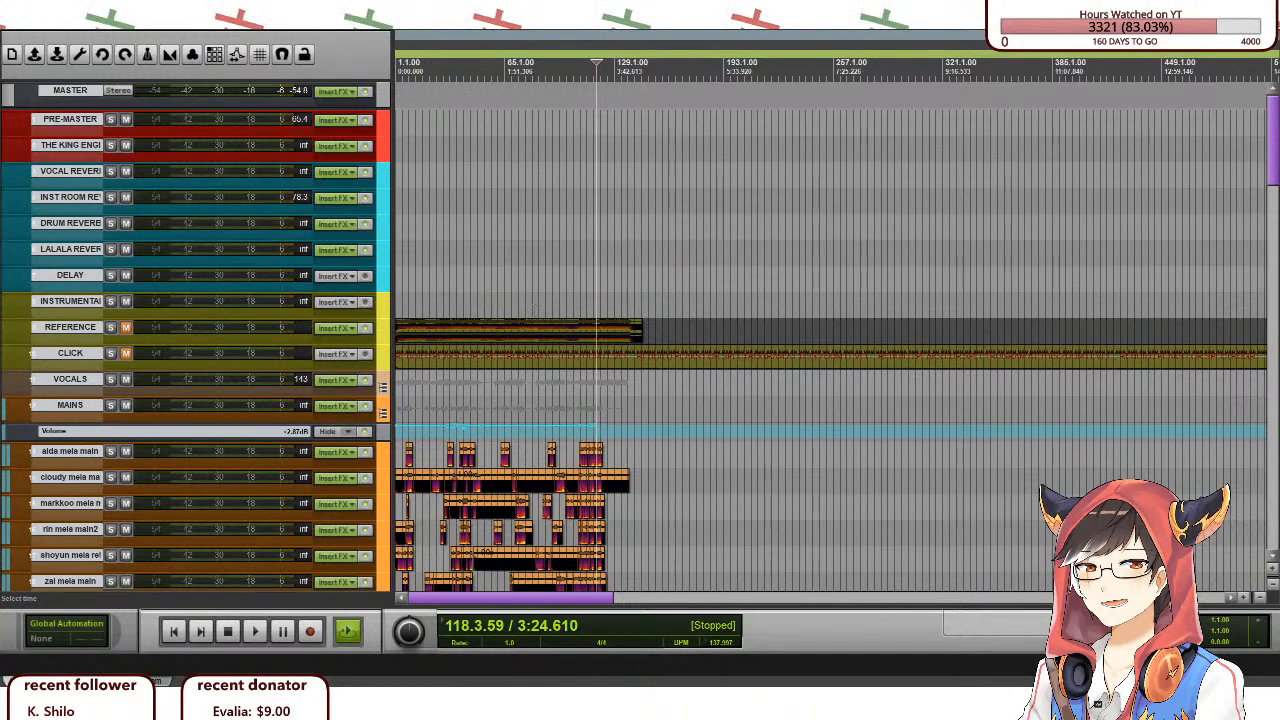
scroll(585, 563, up, 2)
key(alt+Tab)
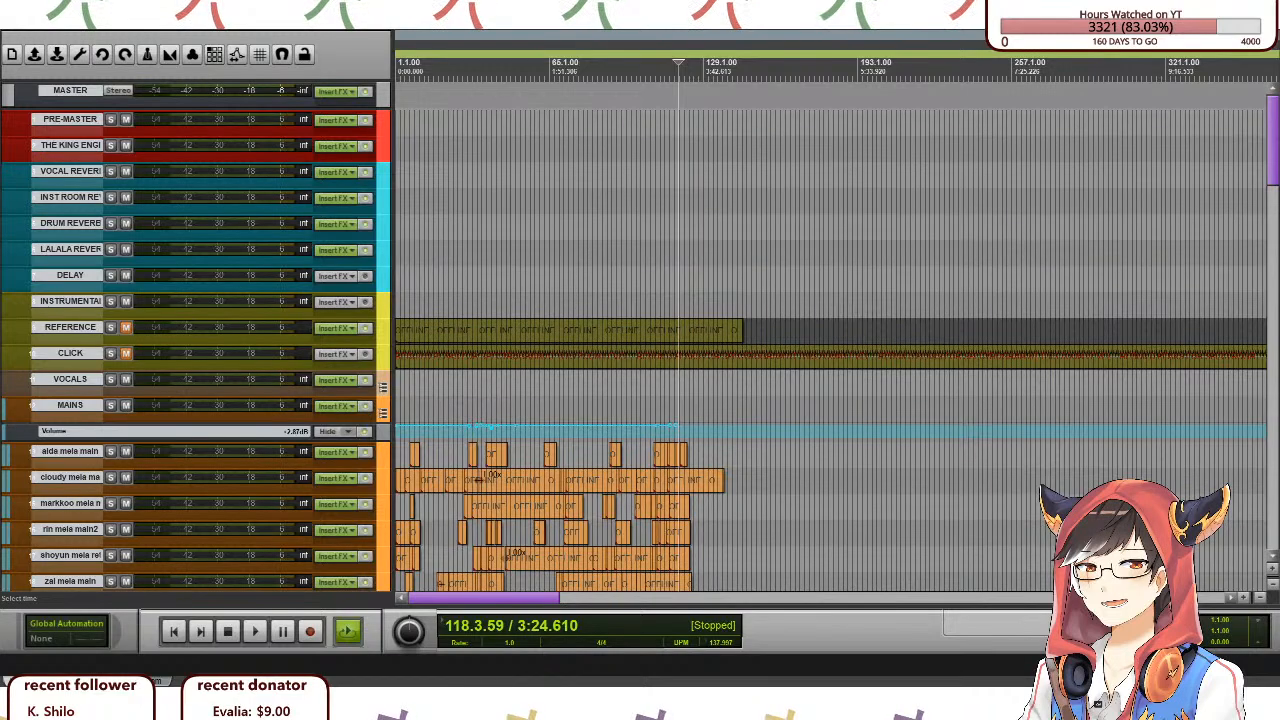
Select the MAINS group track and place the edit cursor at about bar 5, near the song's opening.
click(535, 32)
scroll(623, 365, up, 5)
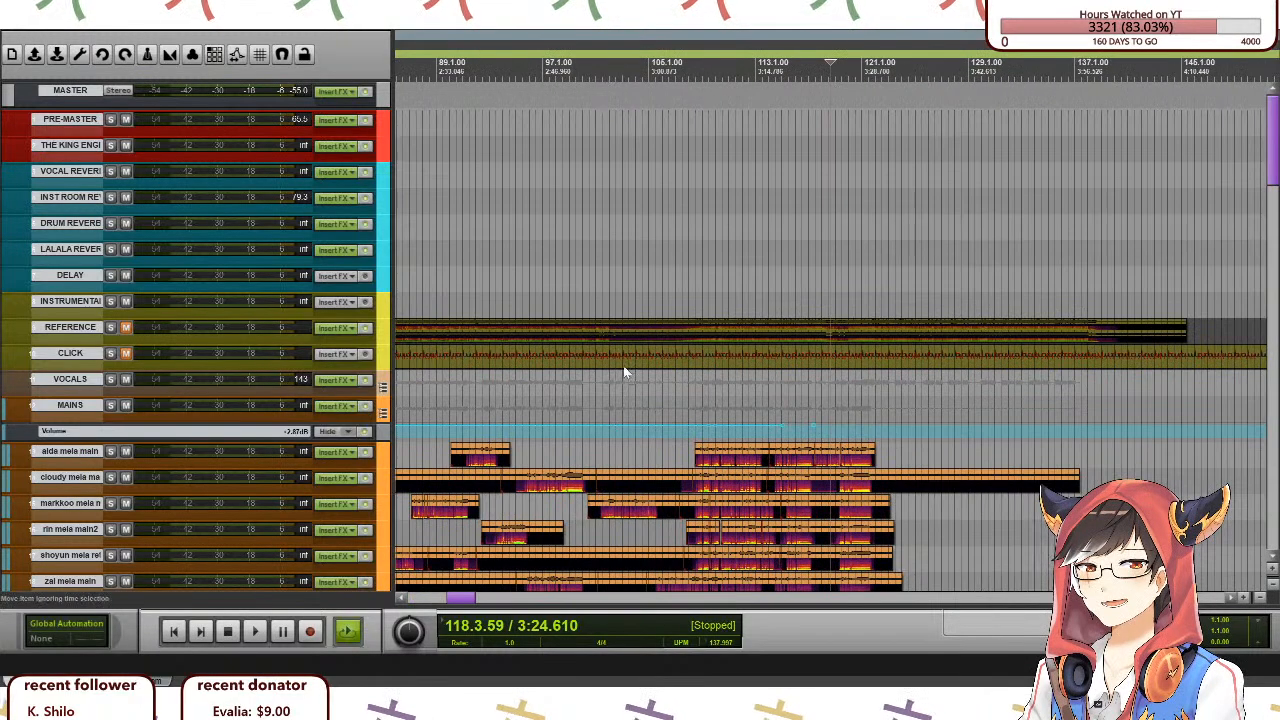
scroll(163, 332, down, 4)
scroll(815, 287, down, 3)
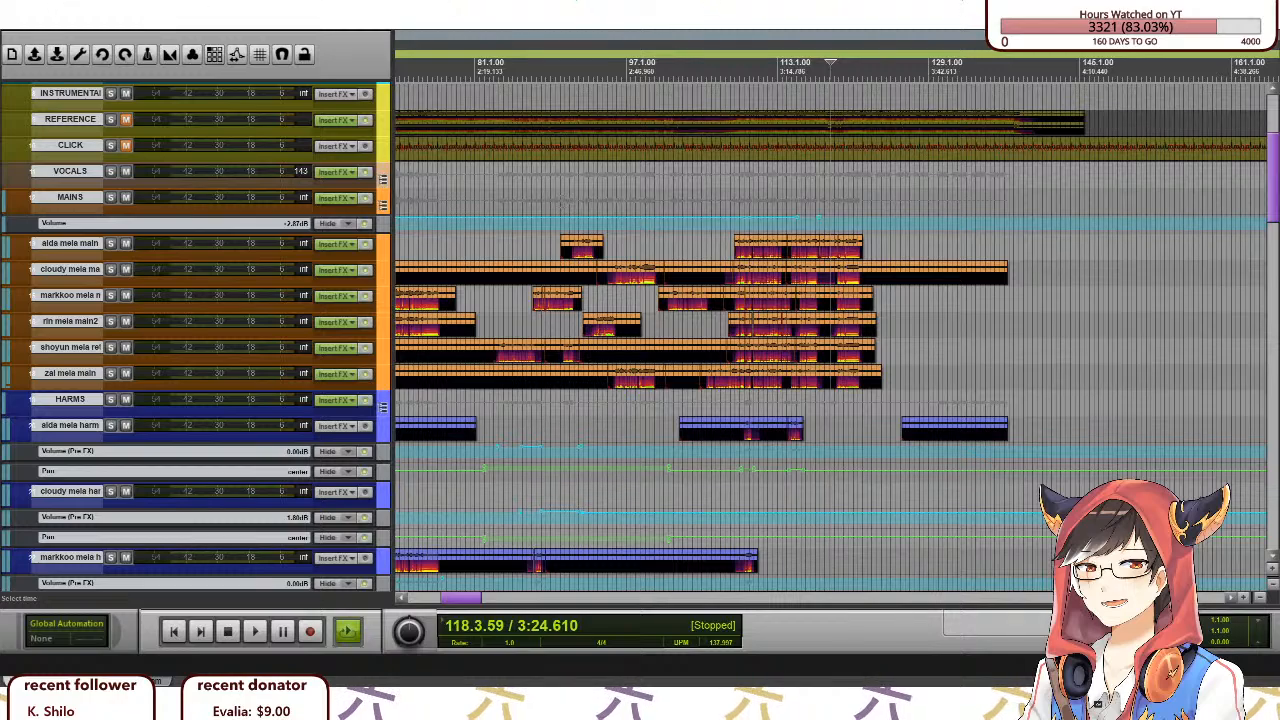
click(561, 205)
scroll(660, 258, down, 2)
scroll(660, 258, down, 1)
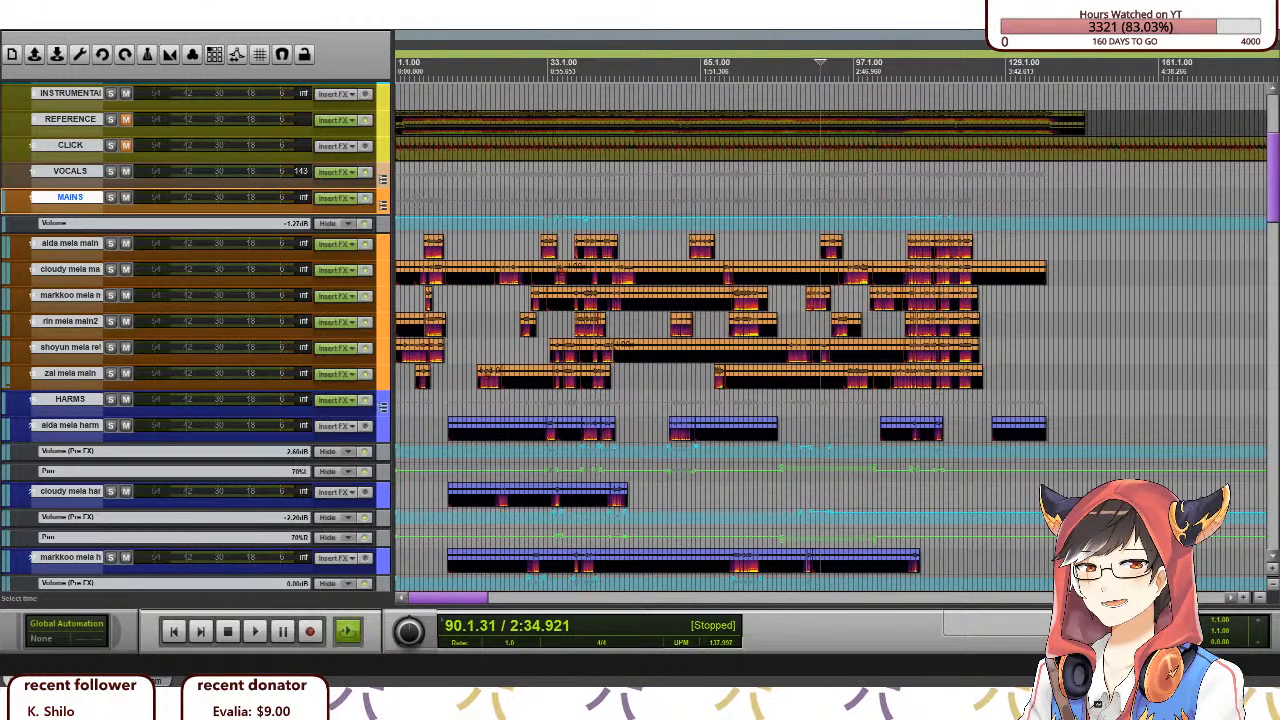
scroll(512, 221, up, 6)
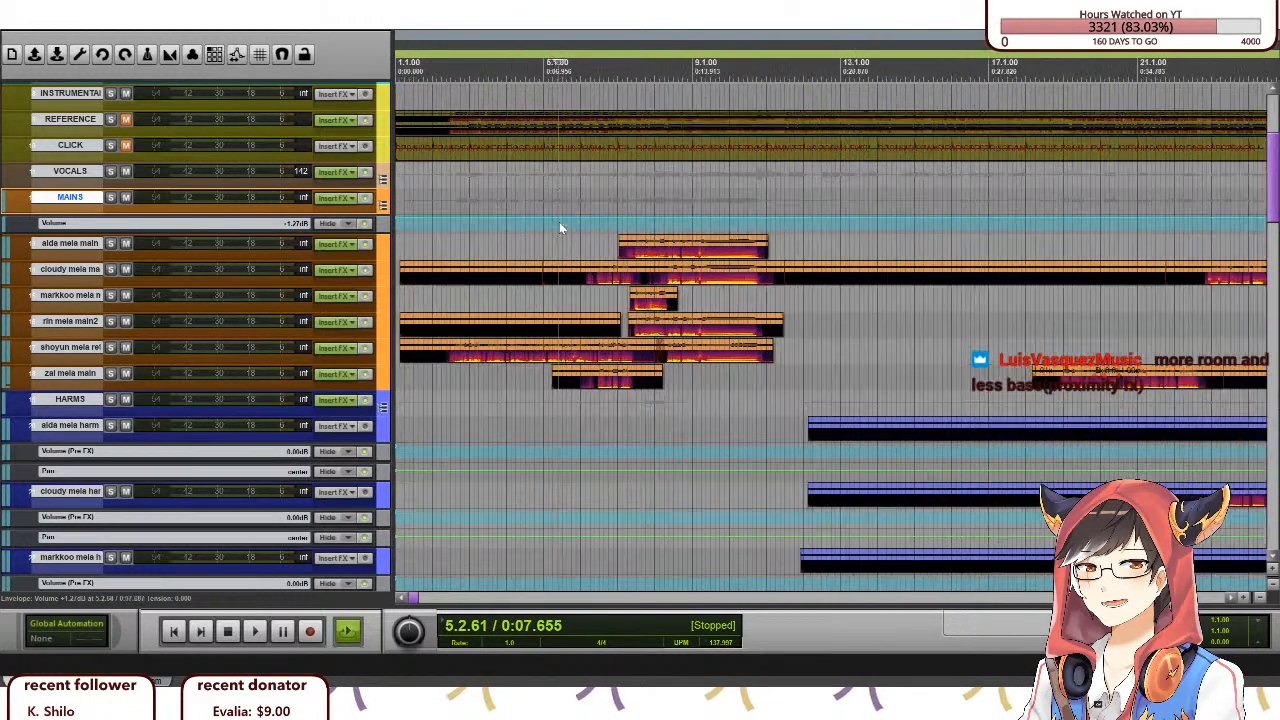
Examine how the main vocal clips and the harmony clips are distributed across the whole song.
scroll(561, 223, down, 3)
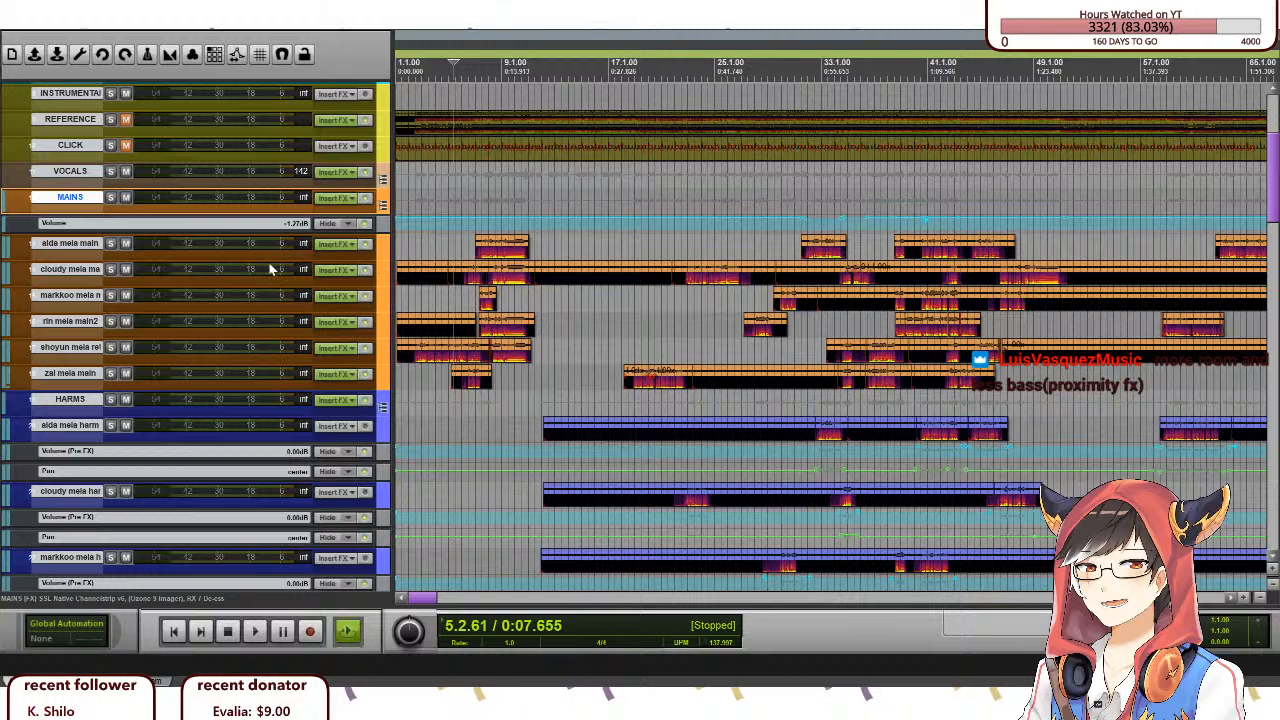
scroll(270, 270, down, 2)
scroll(688, 390, down, 2)
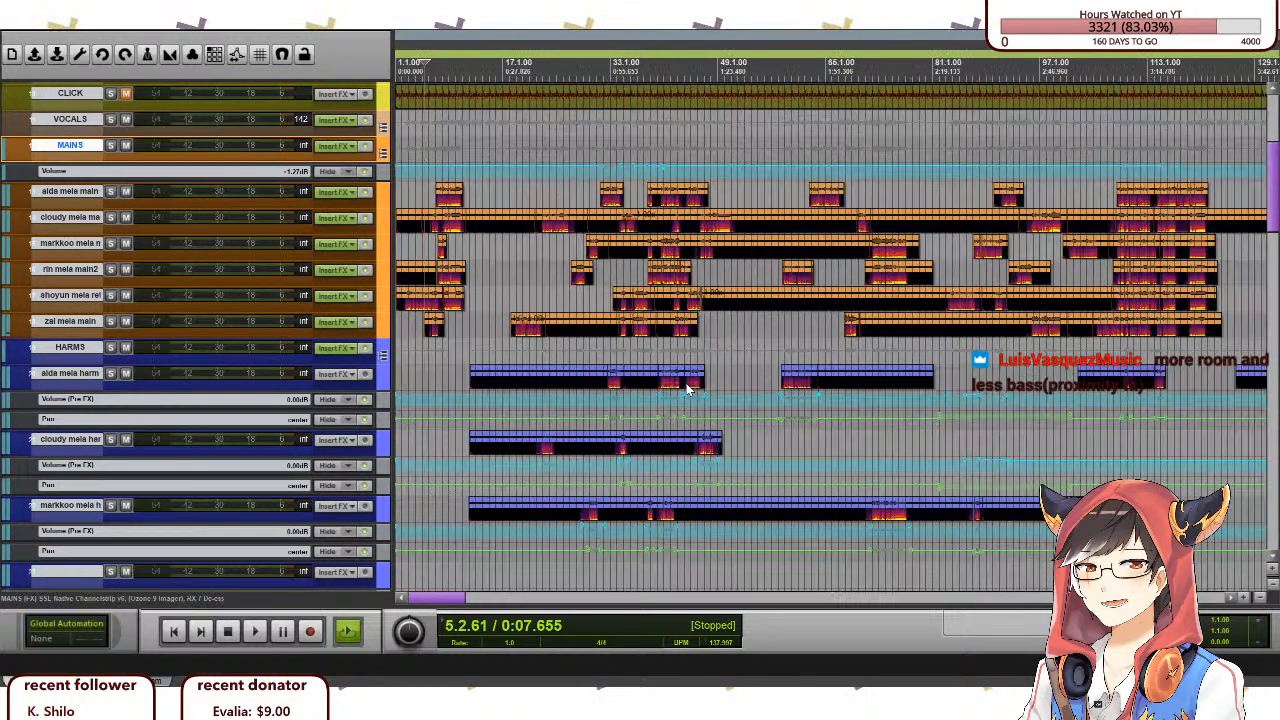
scroll(688, 390, down, 1)
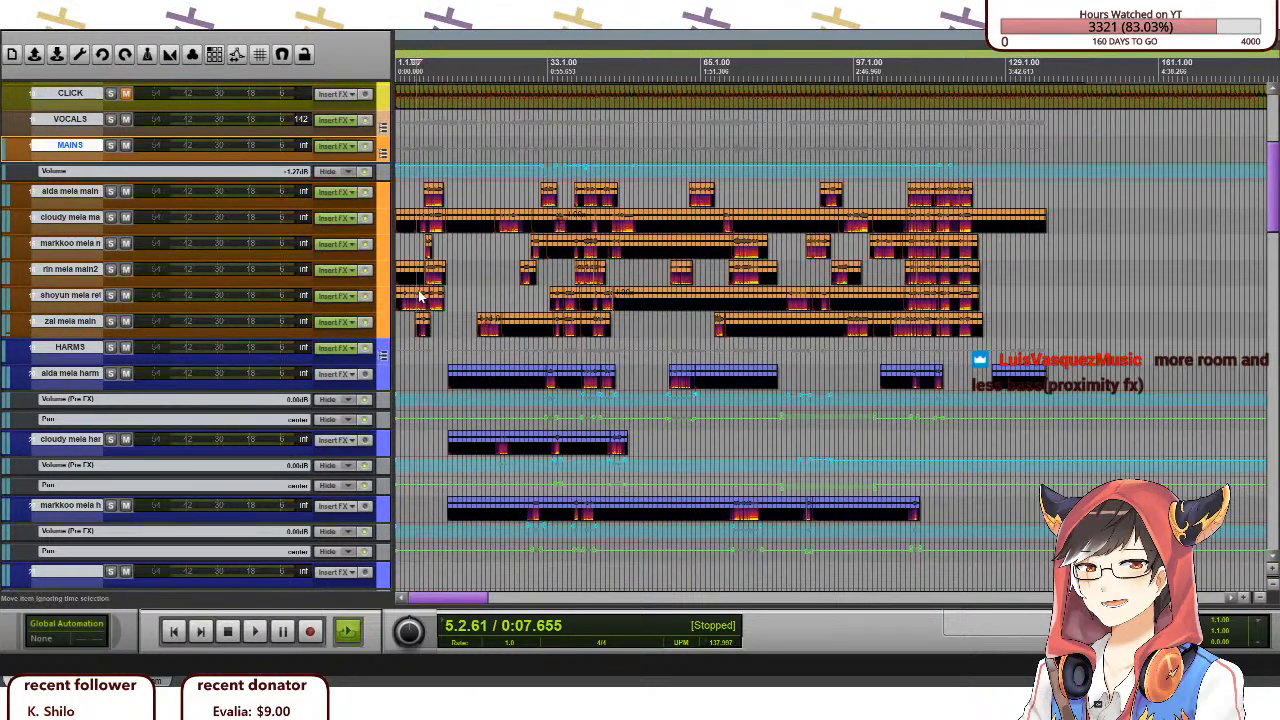
scroll(440, 320, up, 3)
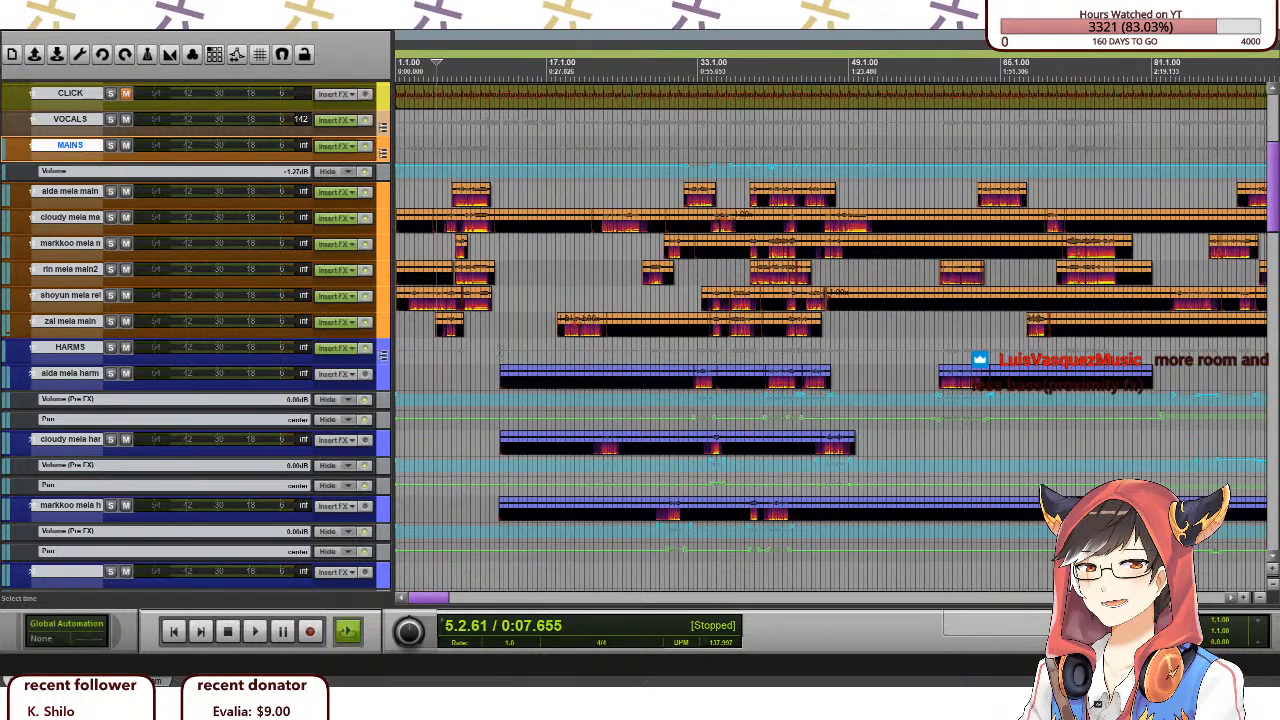
scroll(437, 340, down, 1)
scroll(425, 340, down, 1)
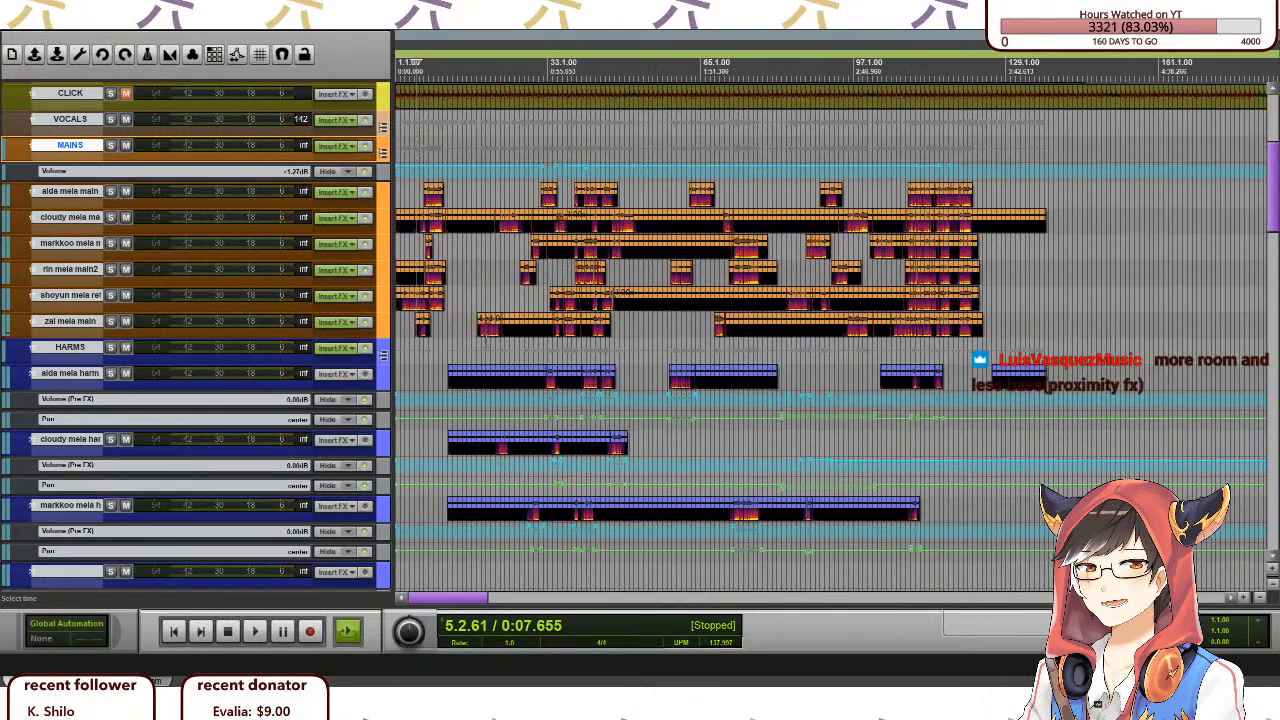
scroll(425, 340, up, 1)
scroll(120, 300, up, 2)
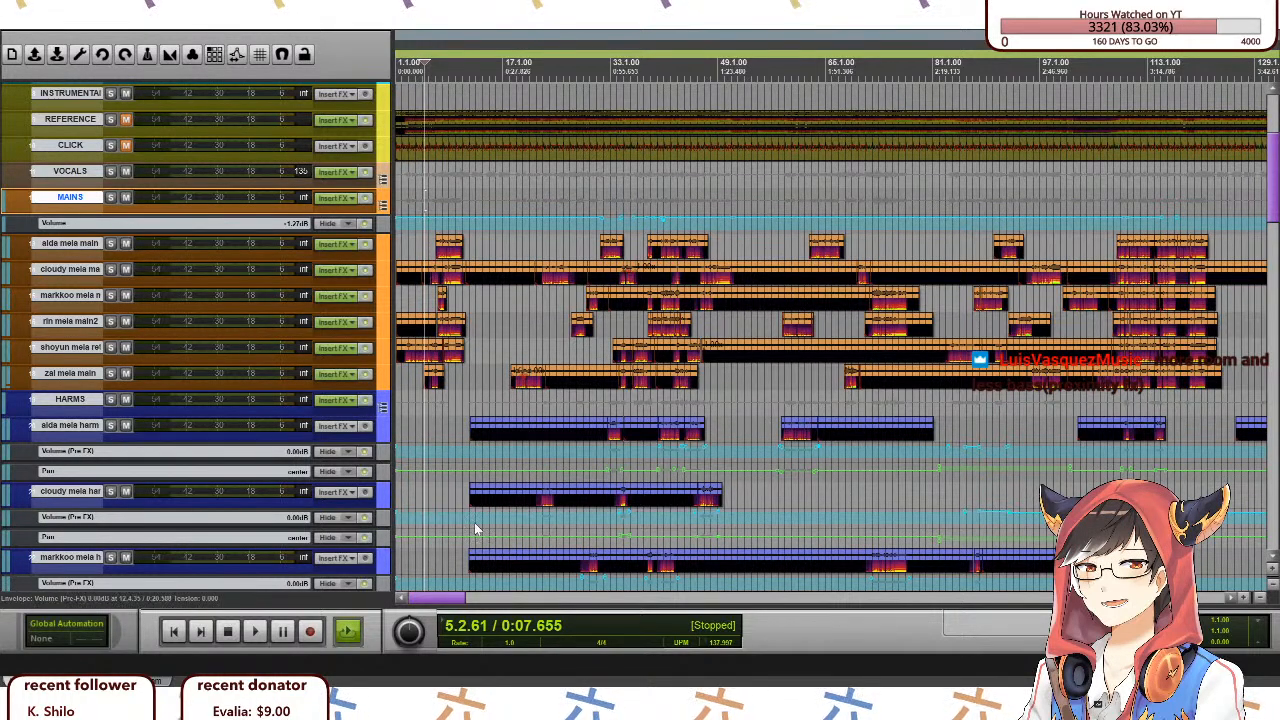
scroll(269, 435, up, 2)
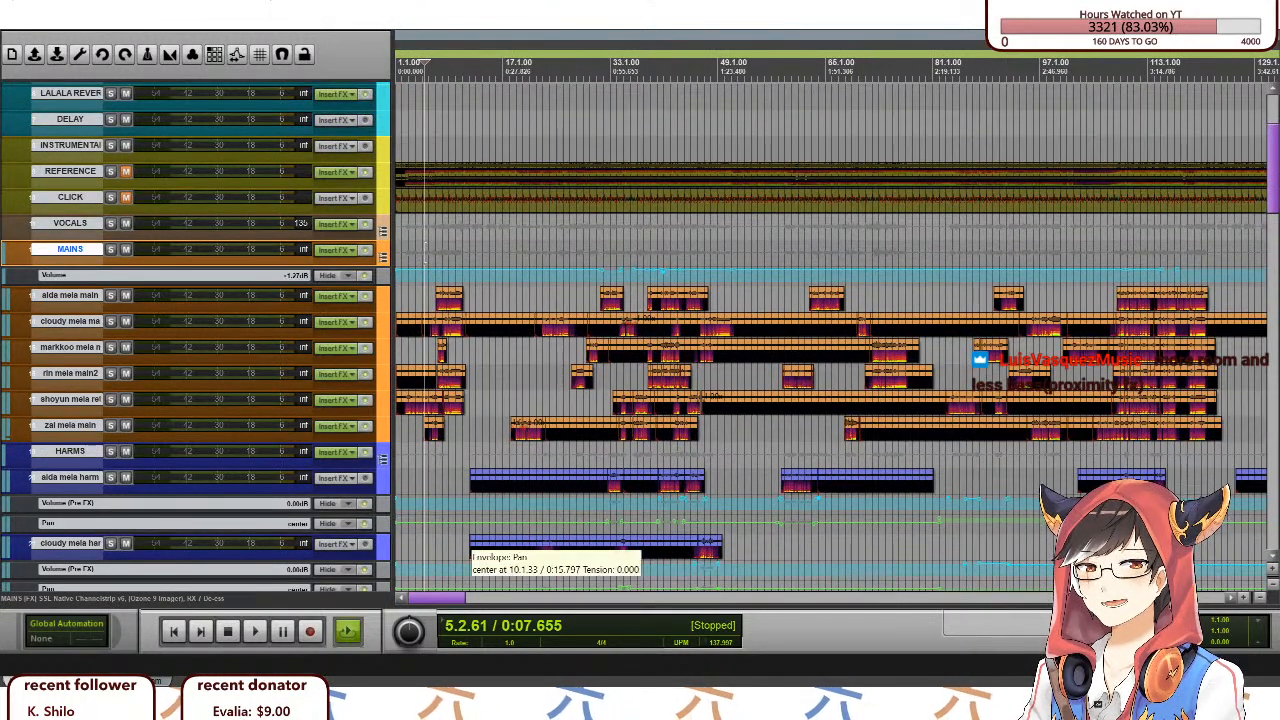
key(alt+Tab)
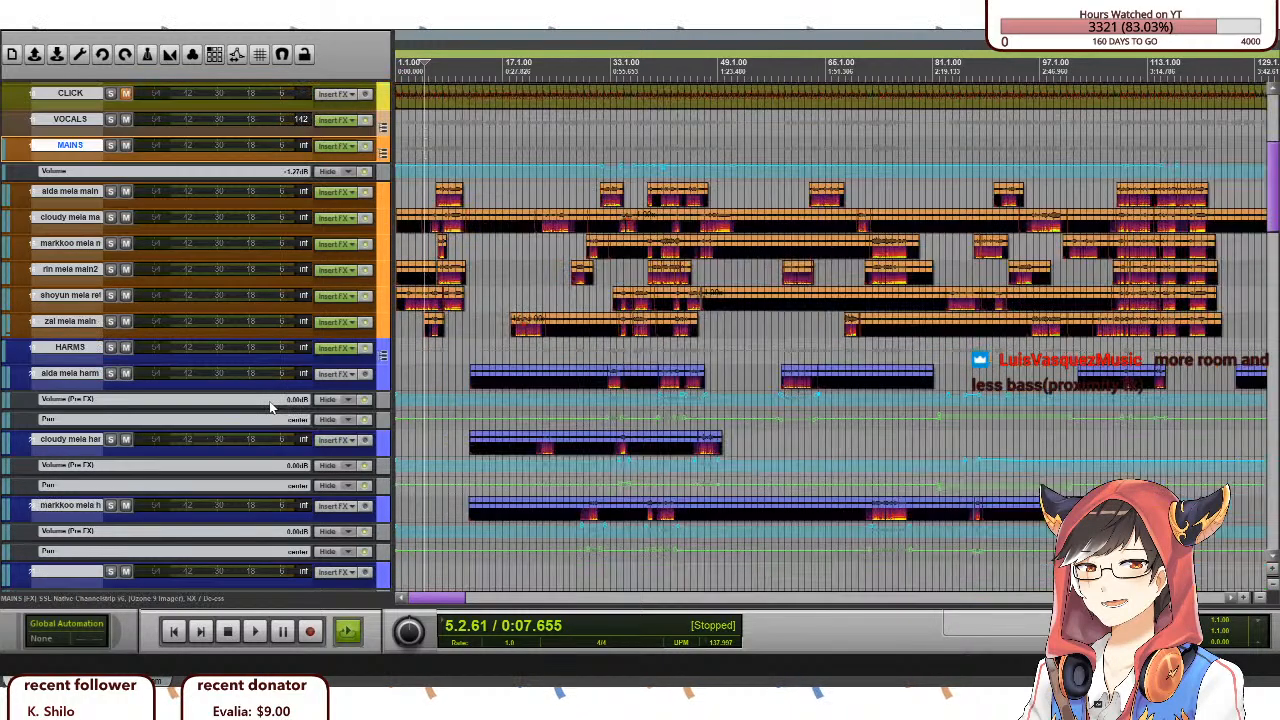
Review the full track list, from the master and reverb tracks through mains, harmonies and ad-libs to the instruments and drums.
scroll(265, 404, up, 3)
scroll(288, 417, down, 15)
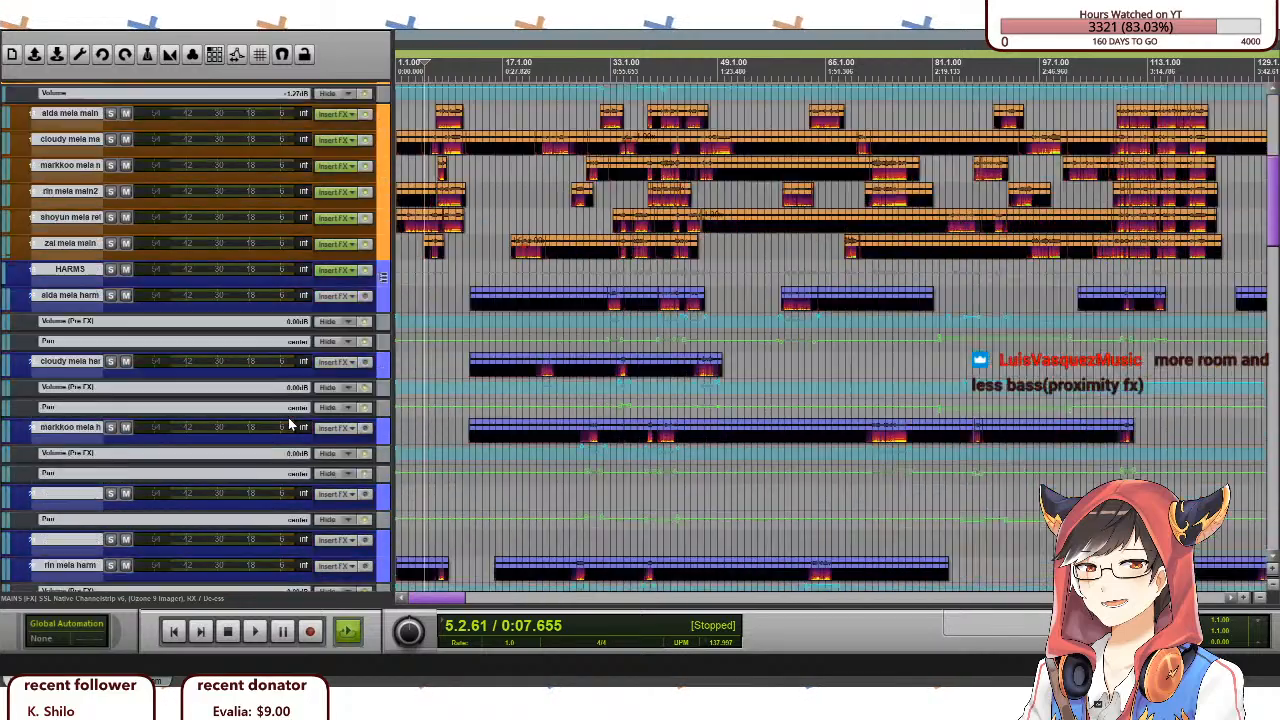
scroll(288, 418, down, 15)
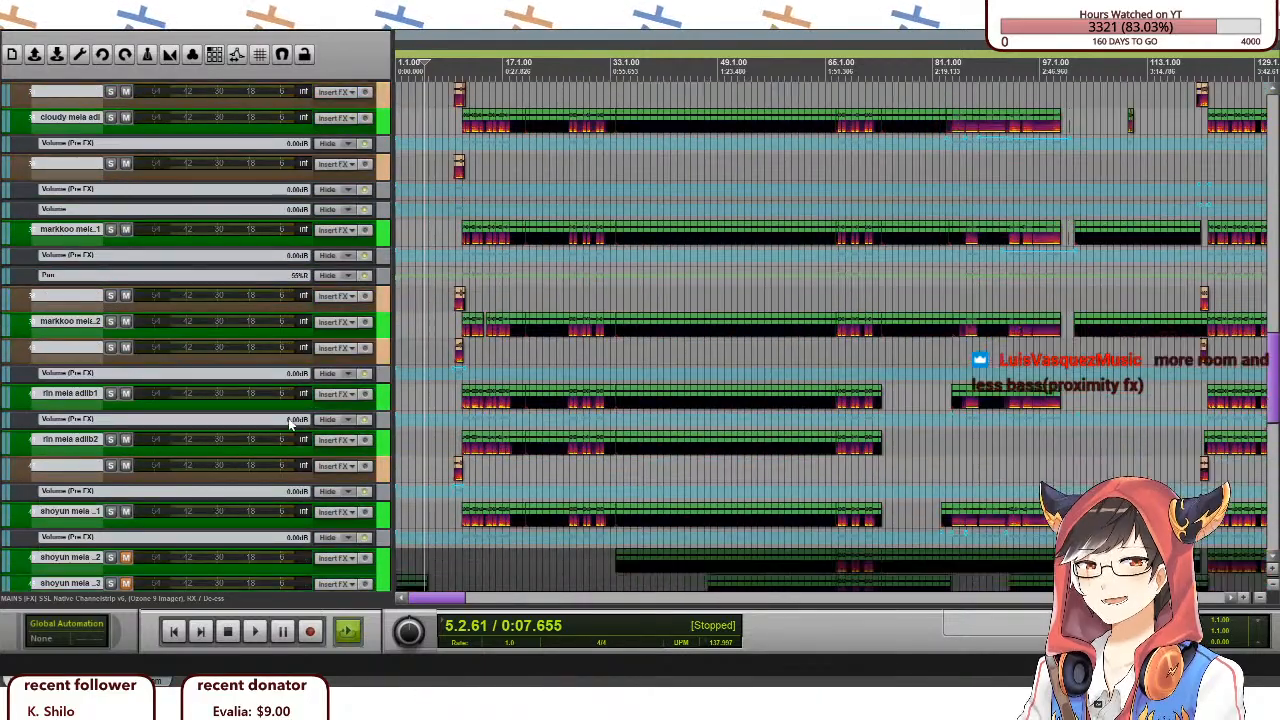
scroll(288, 425, up, 10)
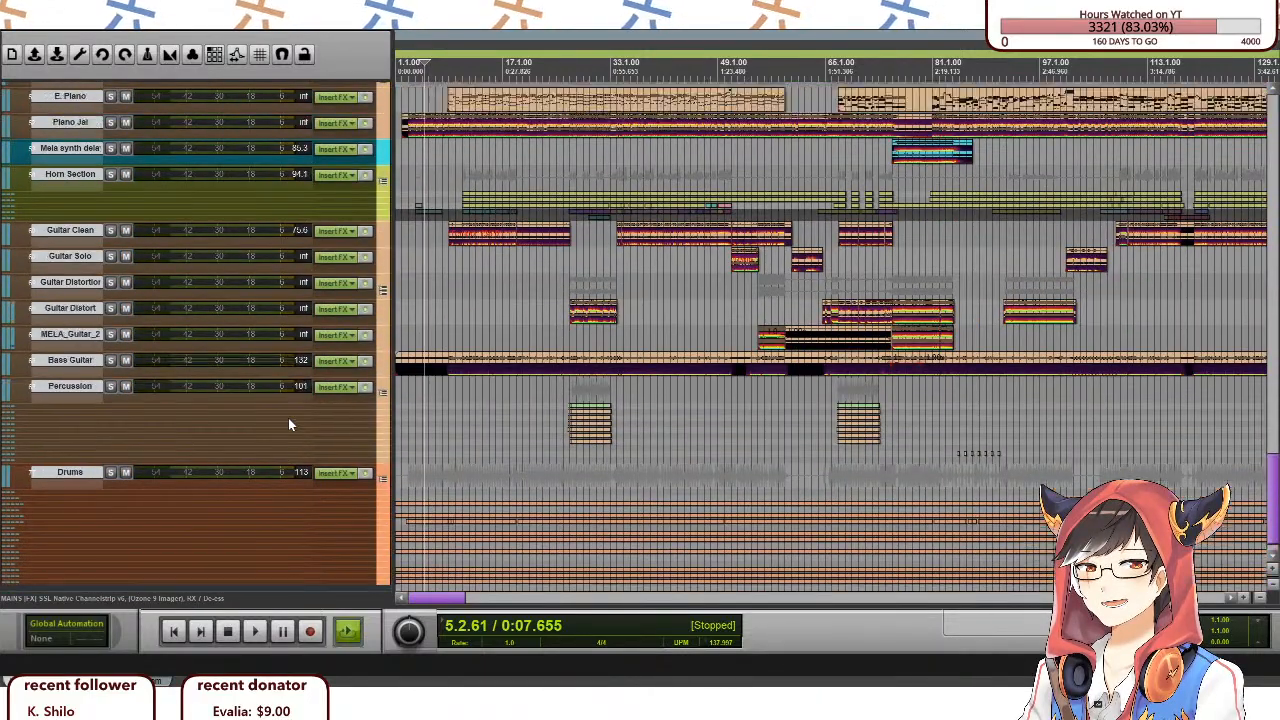
scroll(288, 425, up, 15)
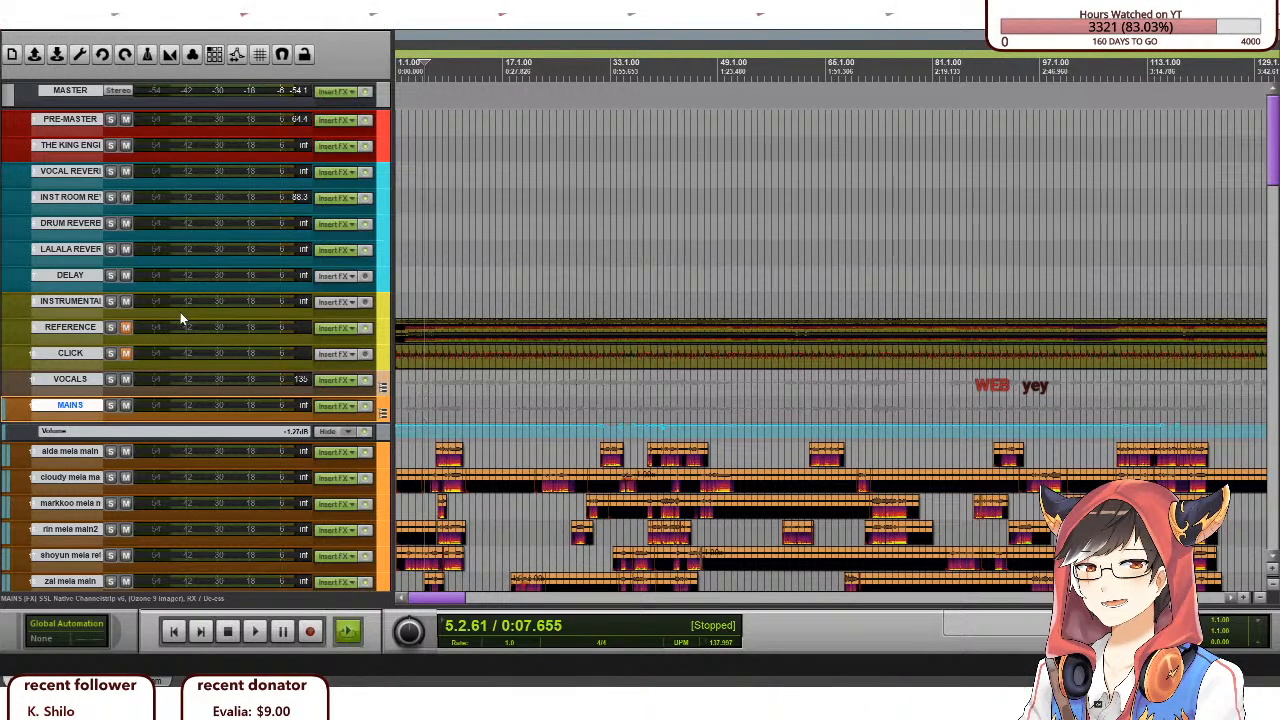
scroll(181, 318, down, 10)
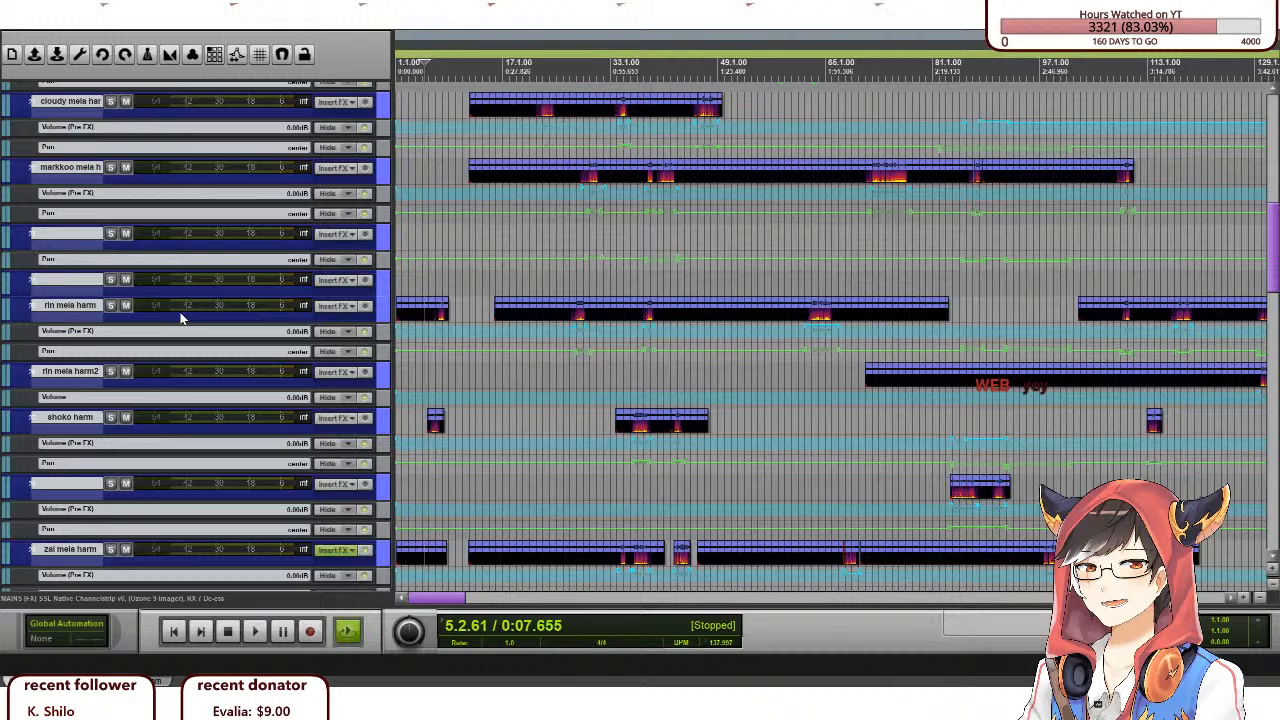
scroll(179, 316, down, 10)
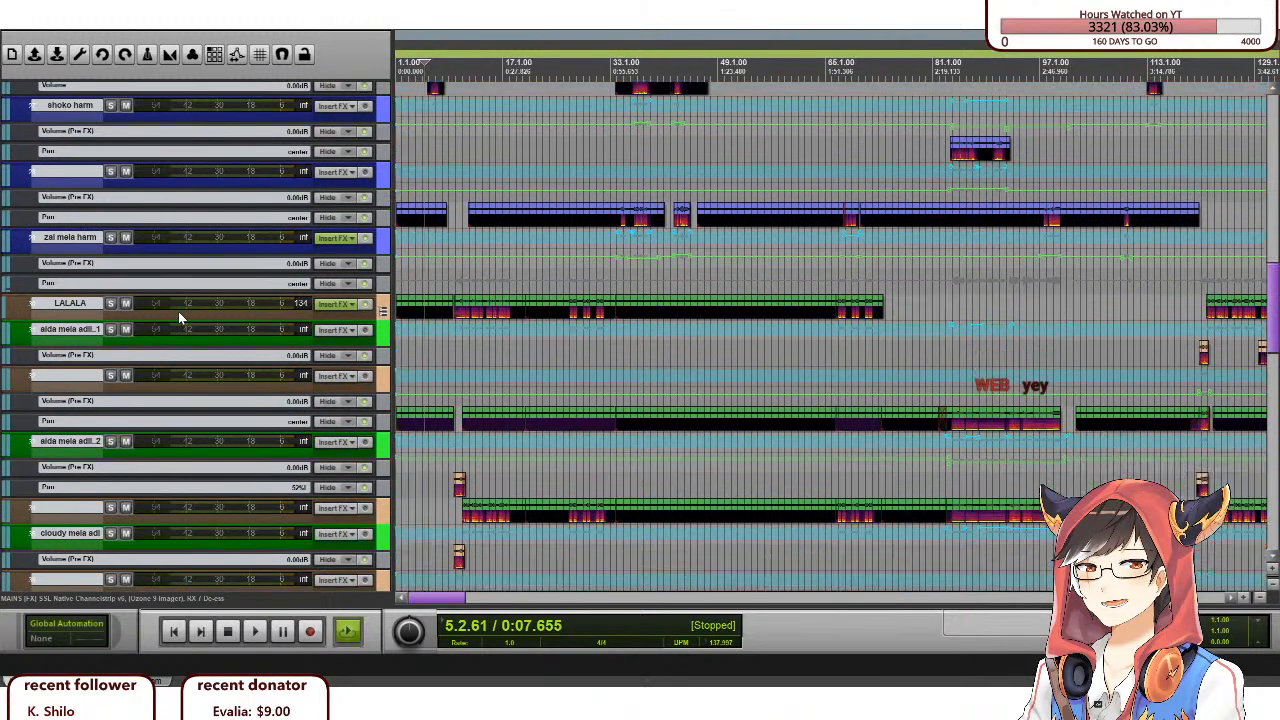
scroll(176, 316, down, 10)
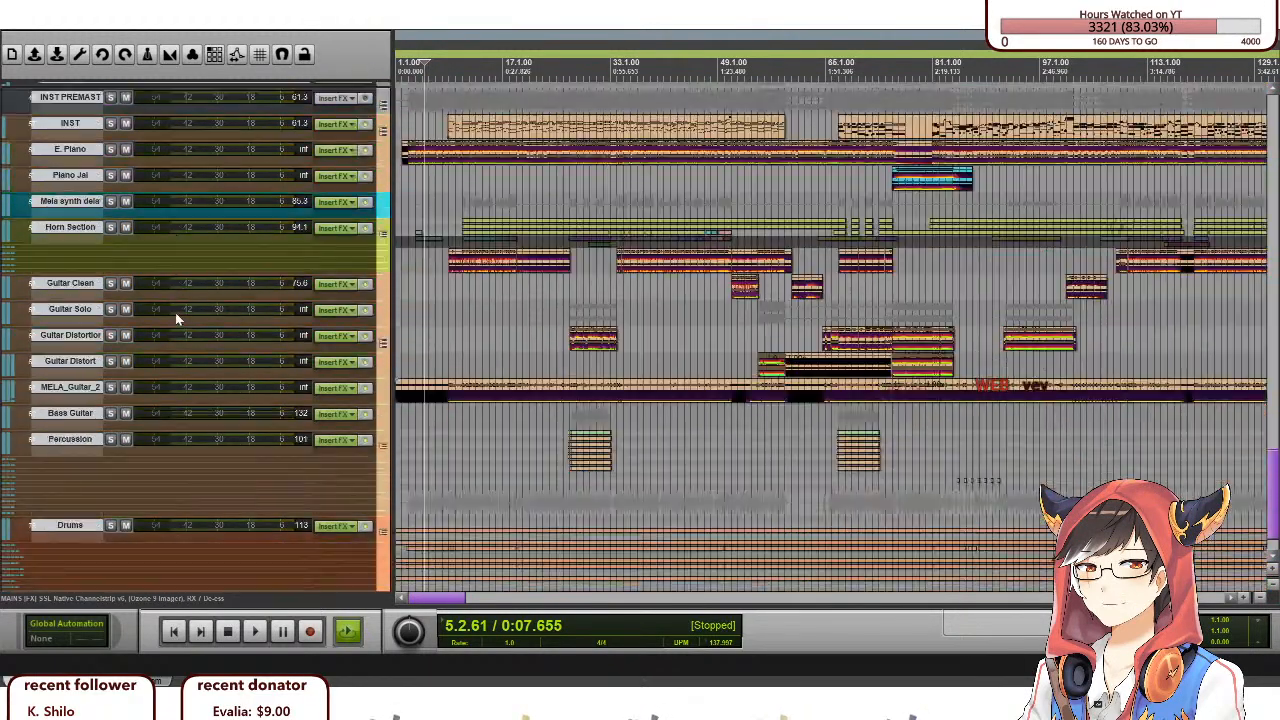
scroll(175, 312, up, 15)
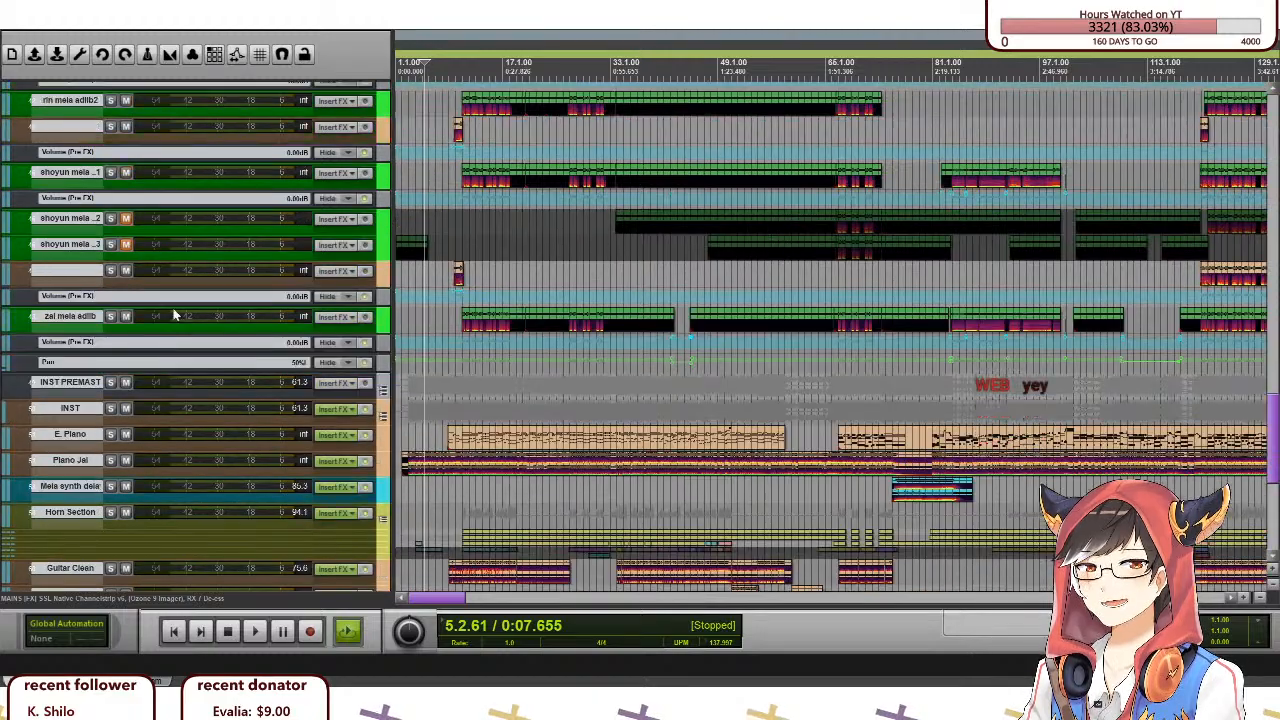
scroll(173, 314, up, 15)
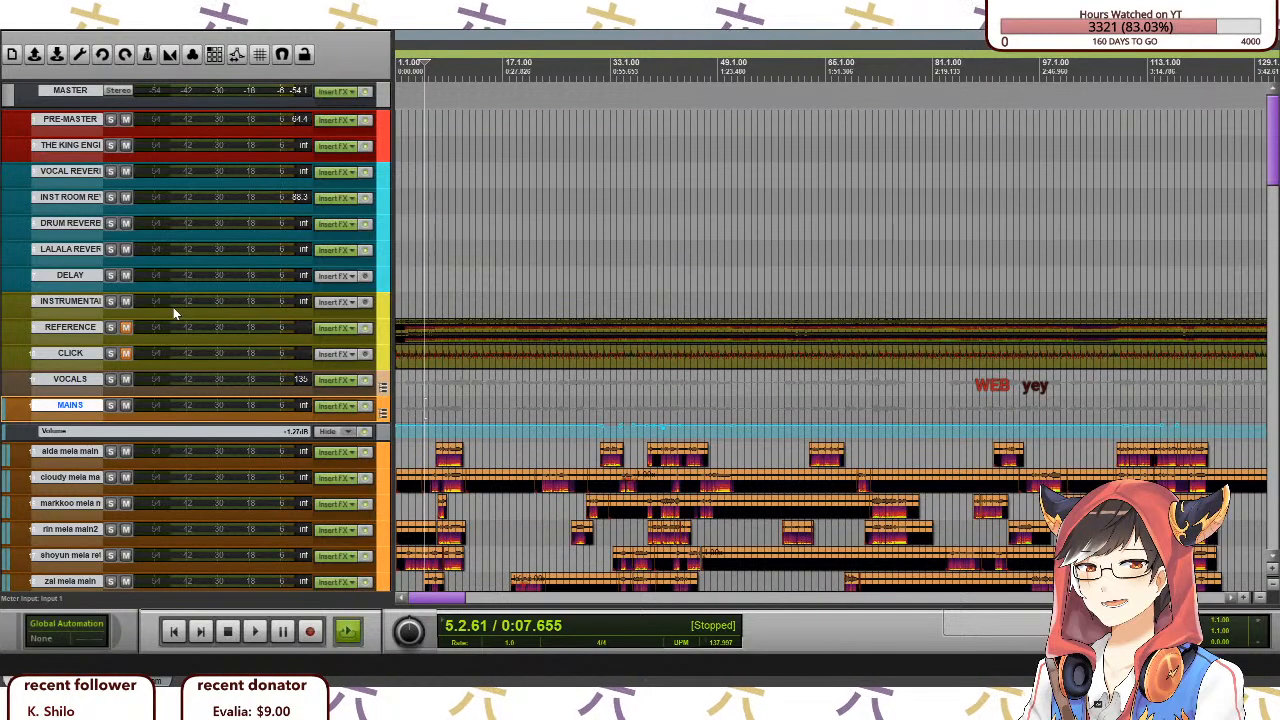
Review the vocal tracks again, from the VOCALS and MAINS groups through the harmonies to the LALALA ad-libs.
scroll(173, 309, down, 2)
scroll(173, 307, up, 2)
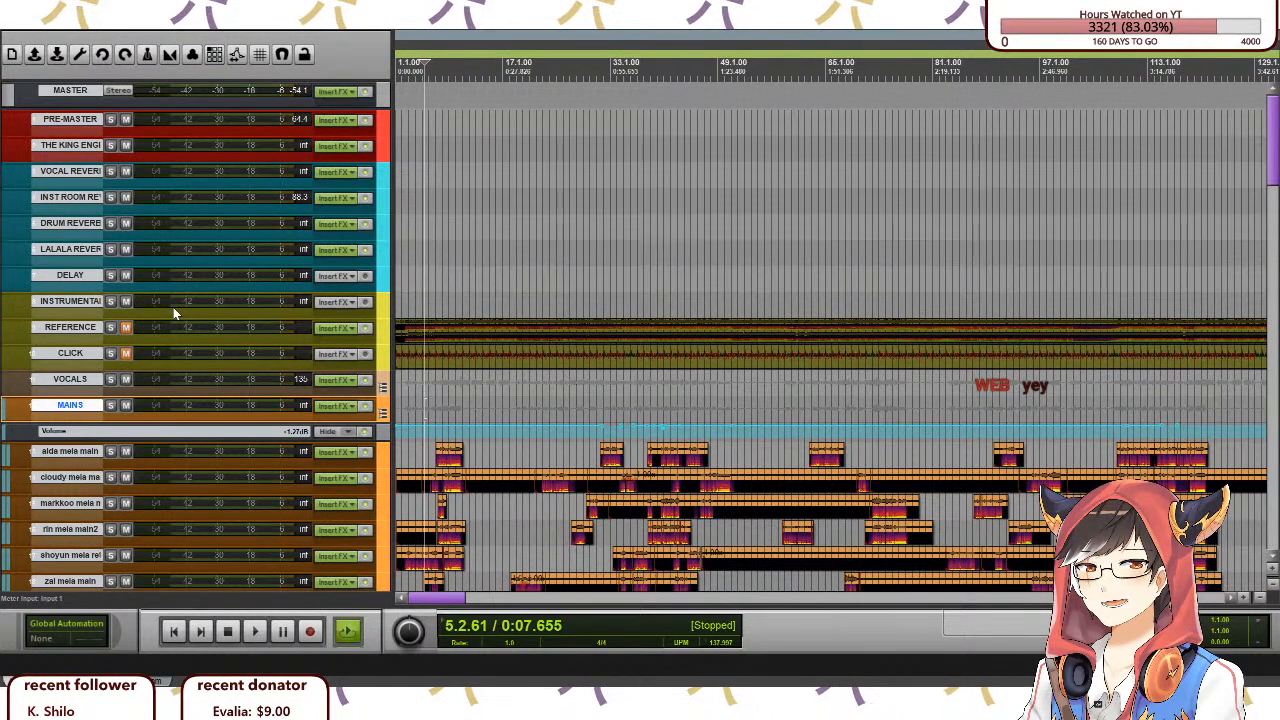
scroll(173, 307, down, 3)
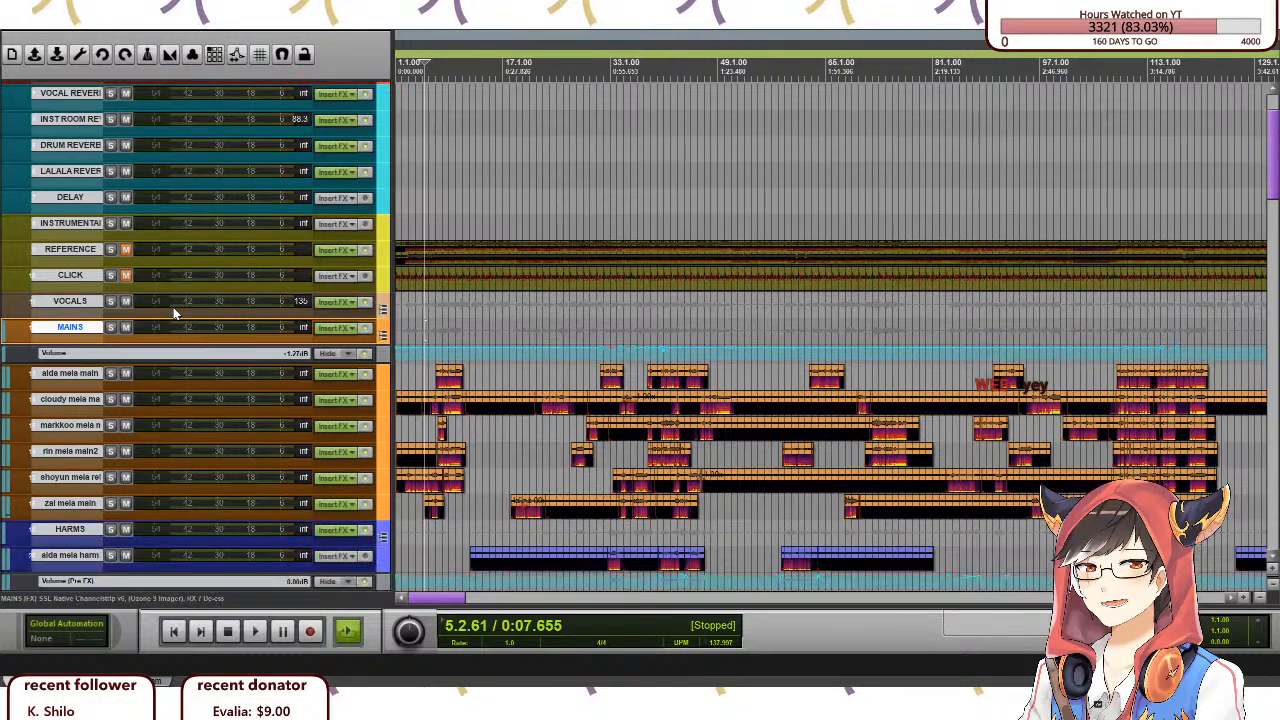
scroll(173, 307, up, 3)
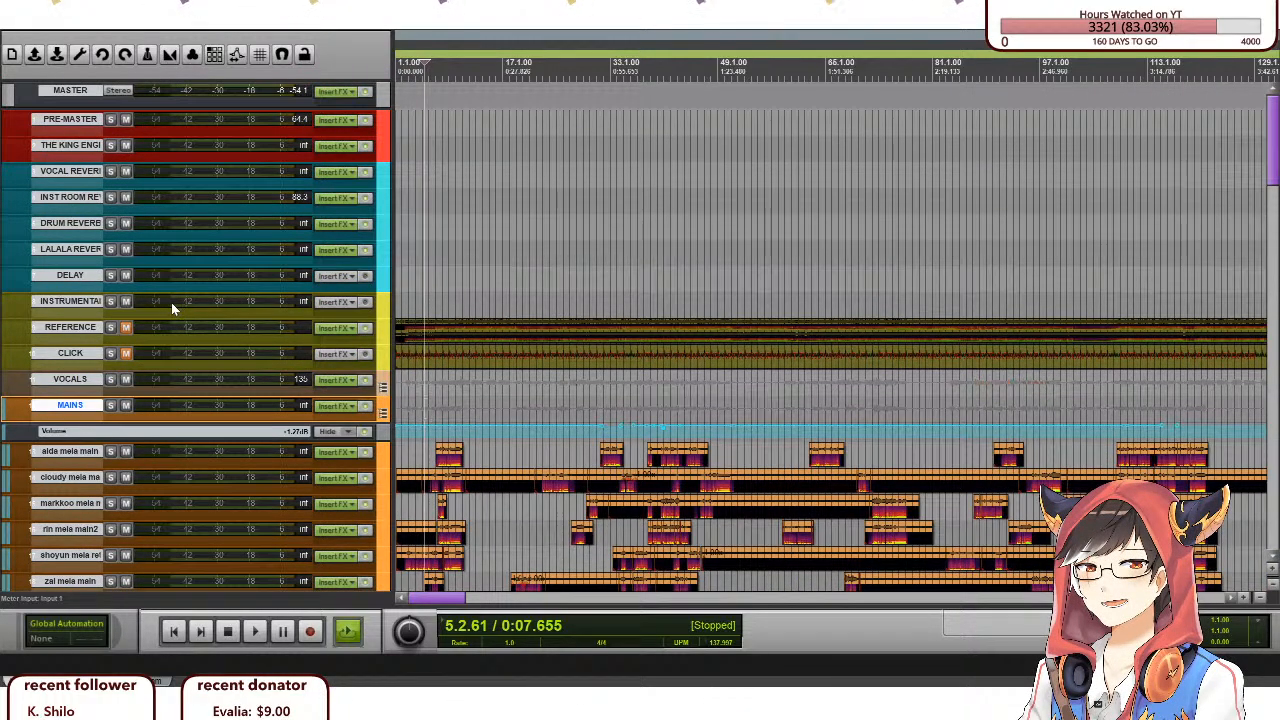
scroll(171, 302, down, 10)
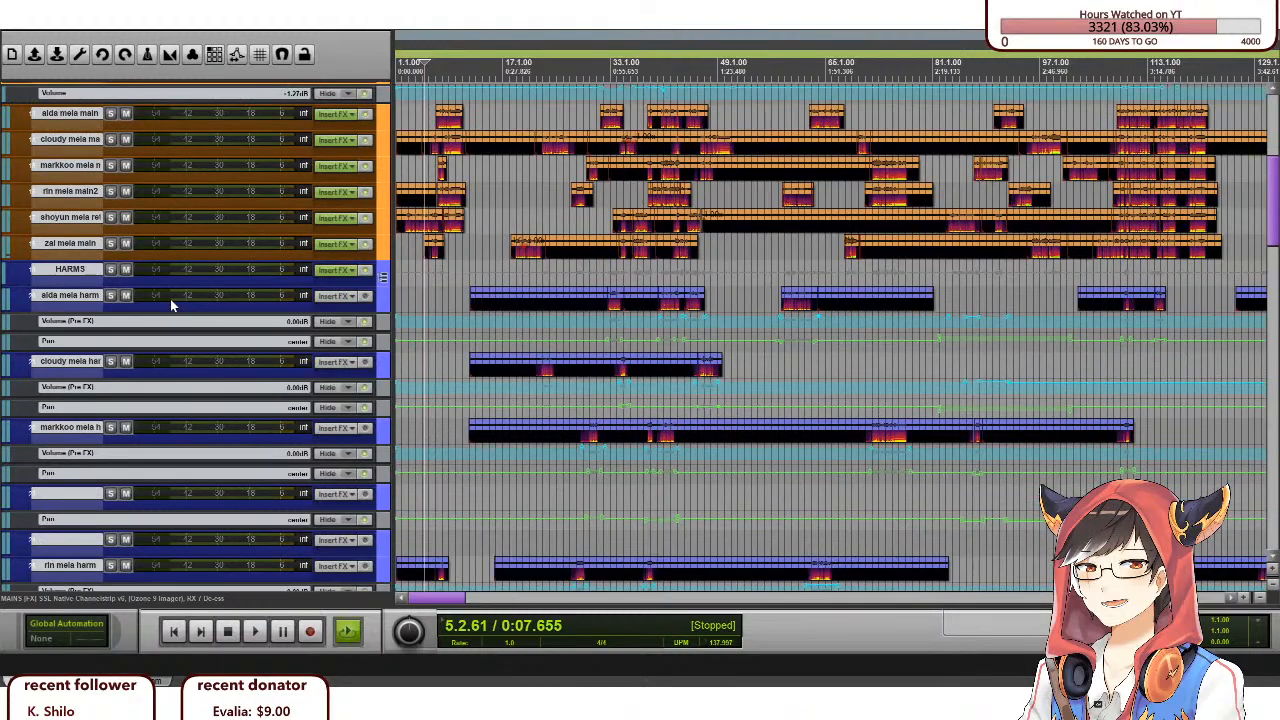
scroll(170, 307, down, 8)
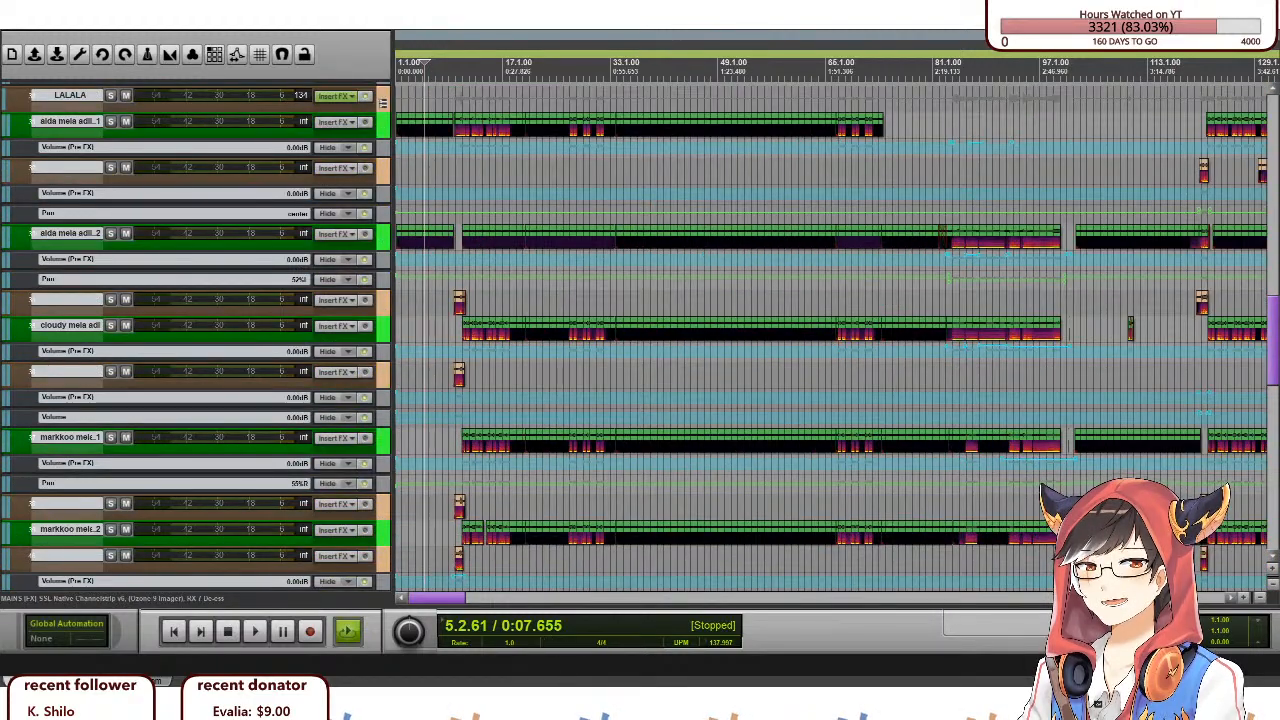